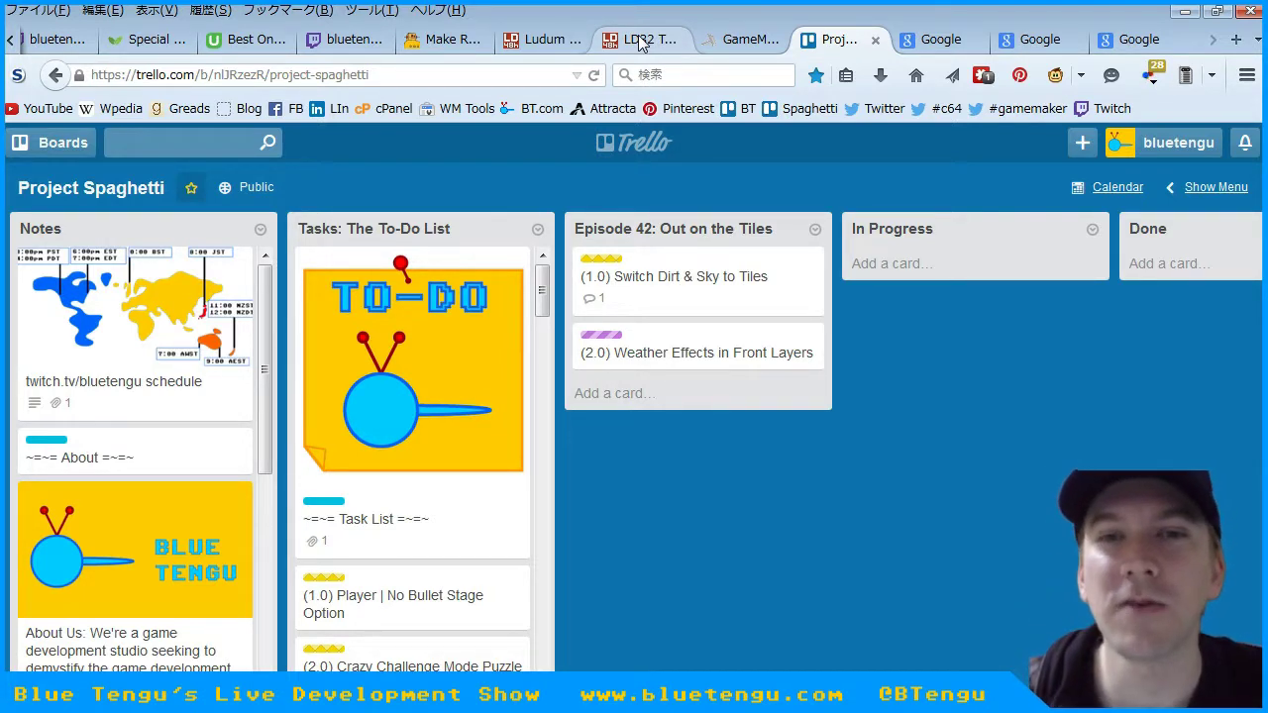
# - Look over the Ludum Dare 32 front page and its final-round theme voting list
pyautogui.click(640, 40)
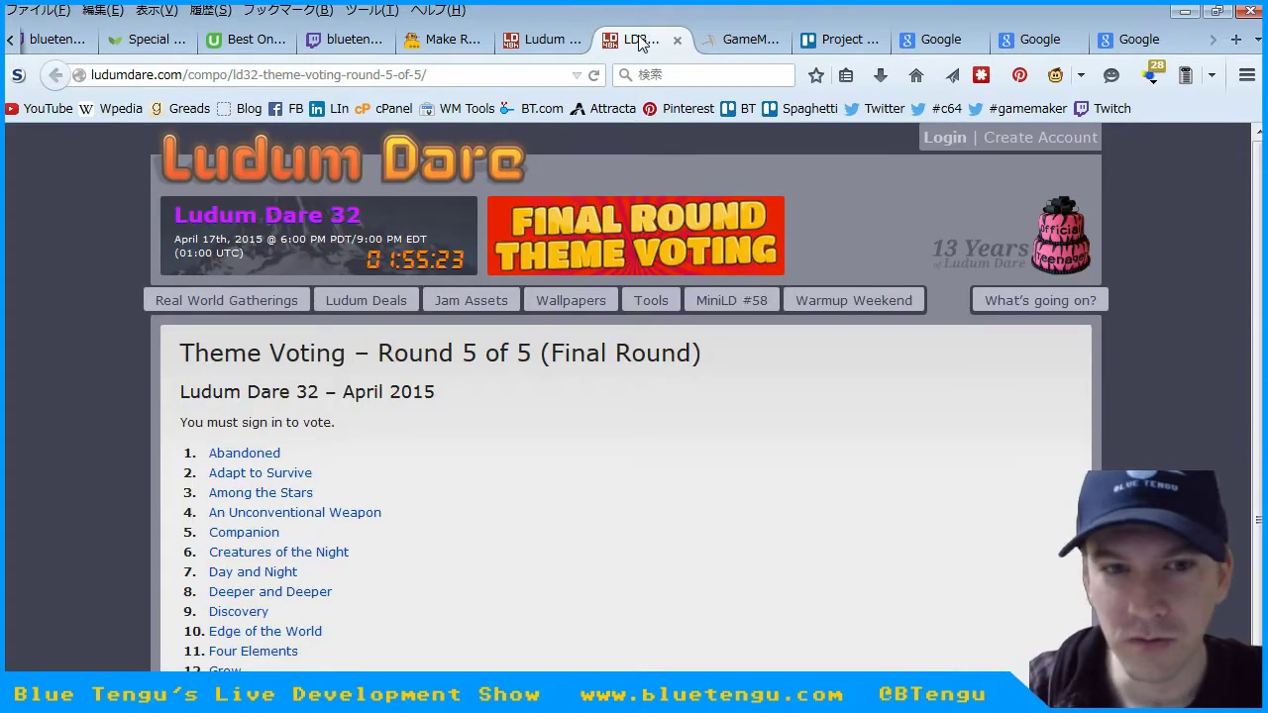
pyautogui.click(543, 40)
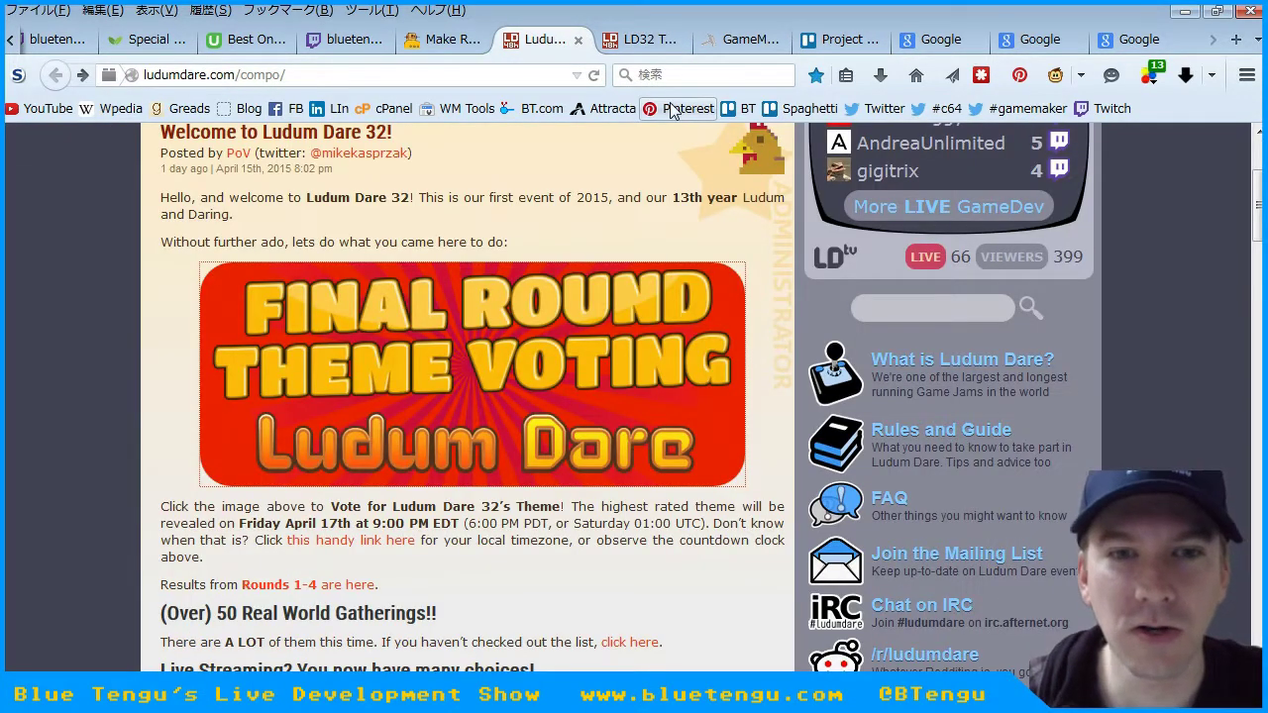
pyautogui.scroll(5, 565, 342)
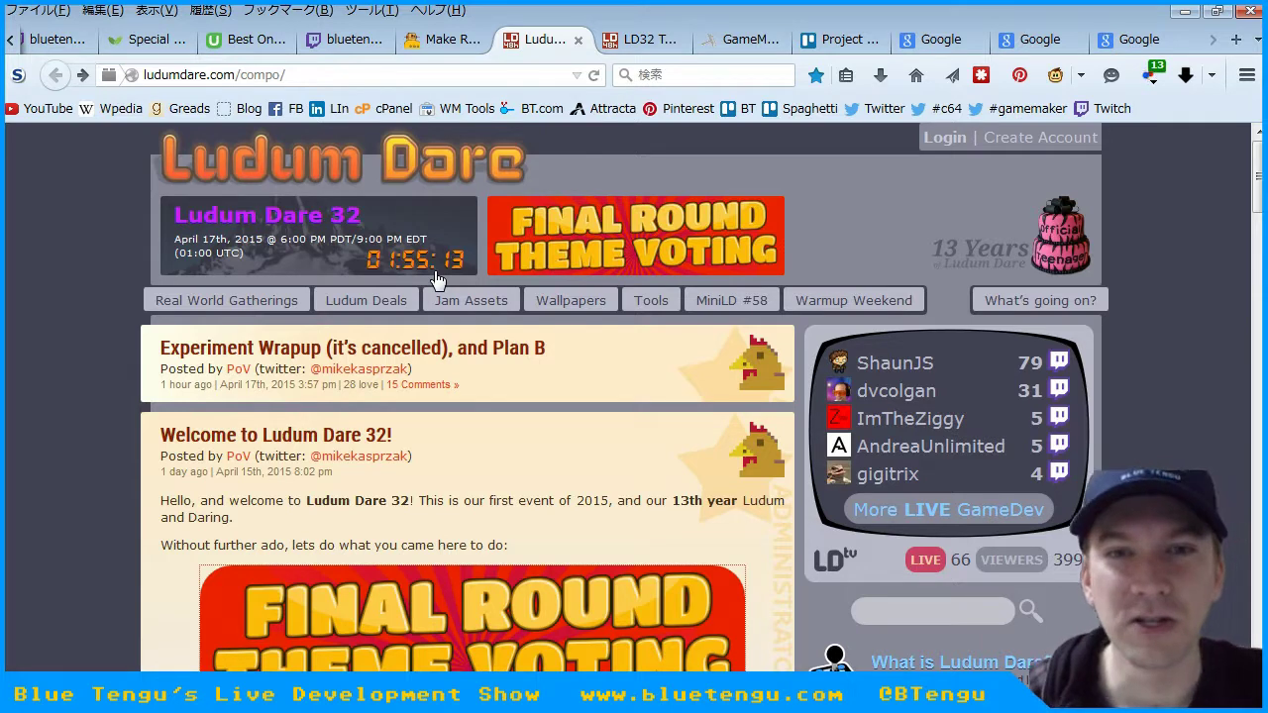
pyautogui.click(632, 42)
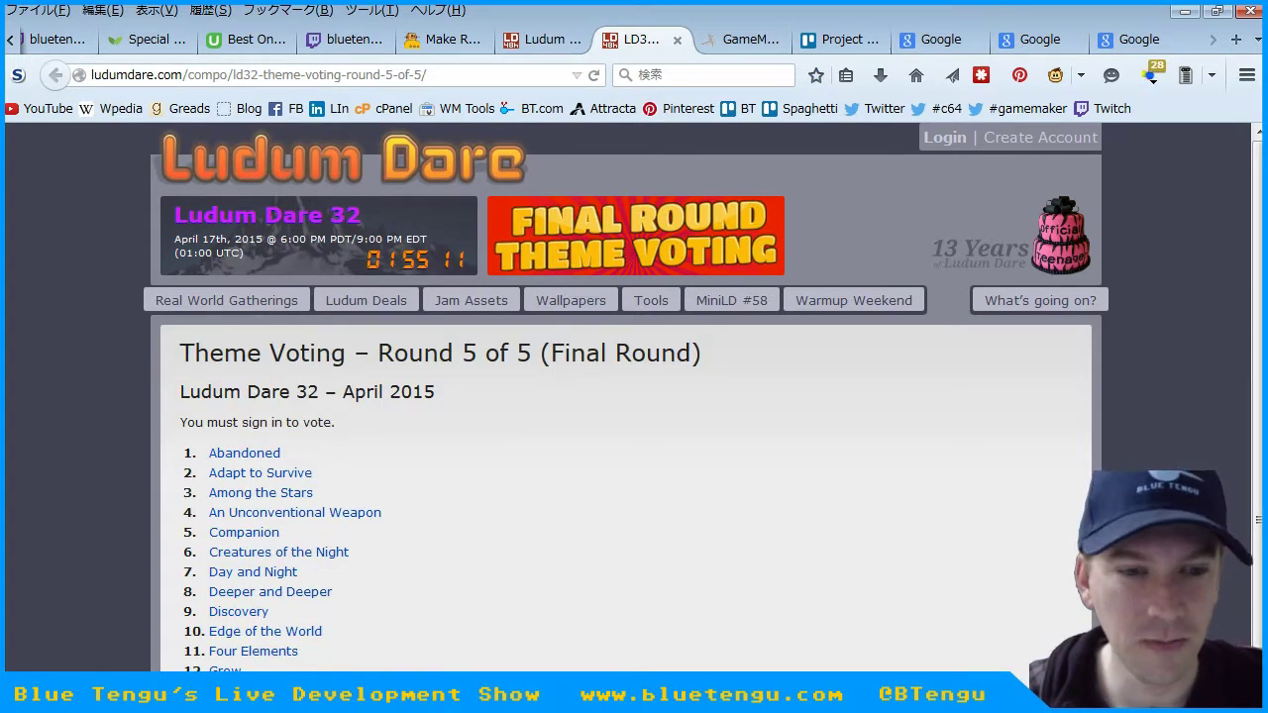
pyautogui.click(575, 43)
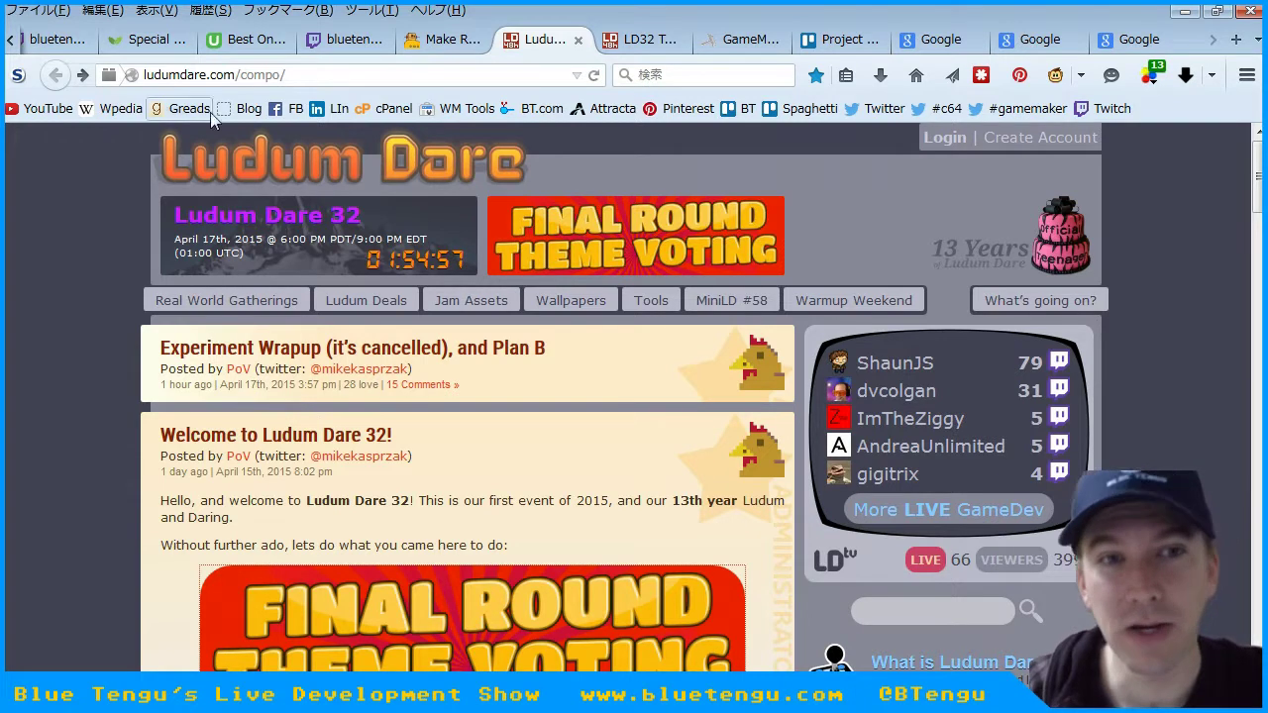
# - Close both Ludum Dare pages and return to the Project Spaghetti board
pyautogui.click(578, 40)
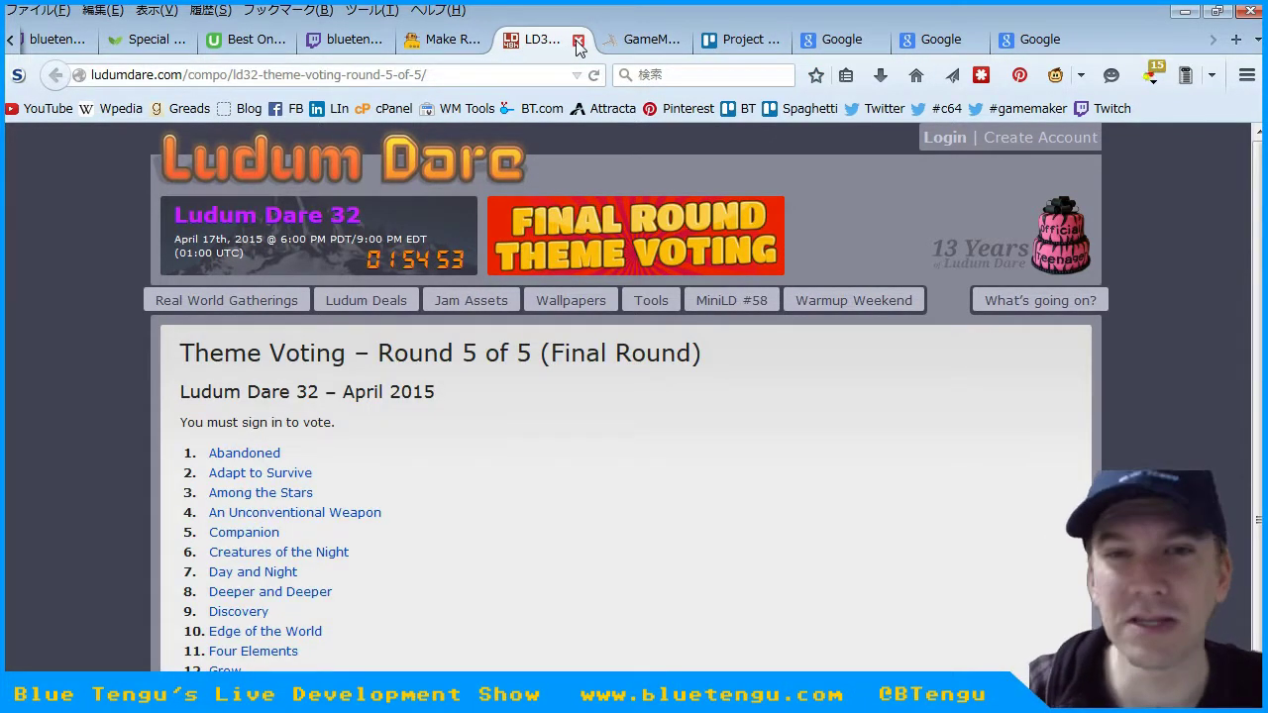
pyautogui.click(578, 43)
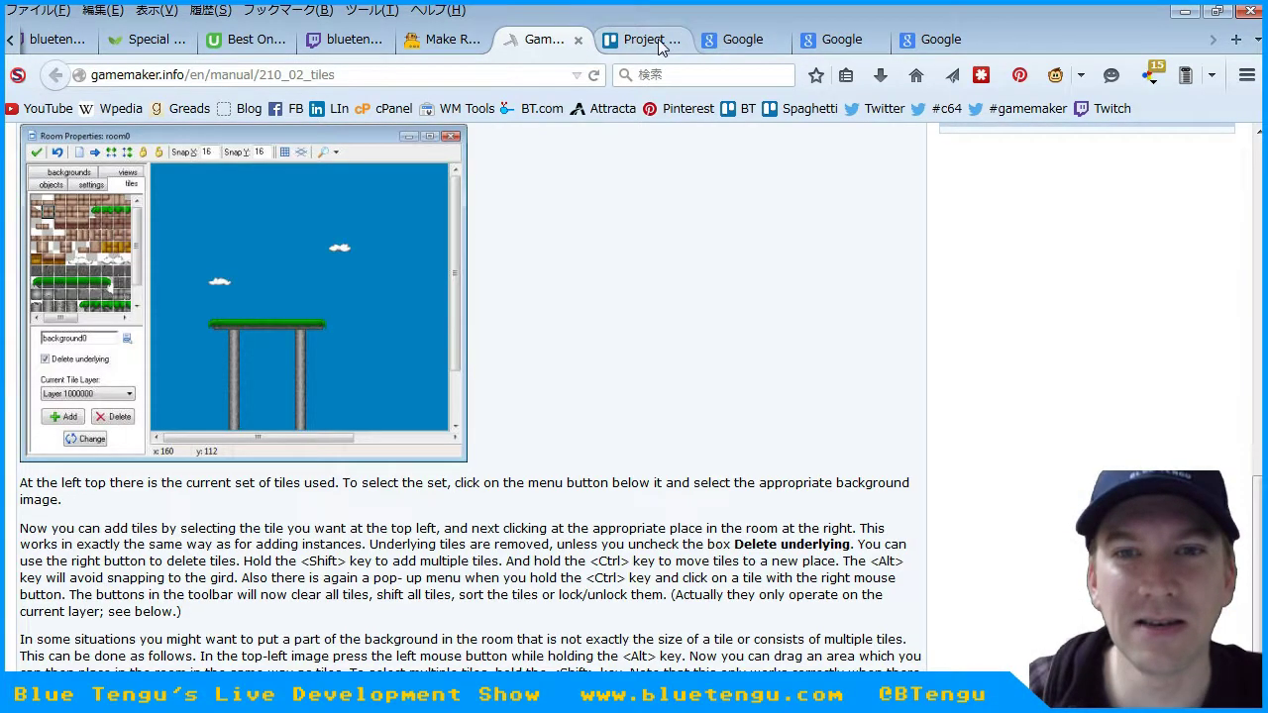
pyautogui.click(658, 42)
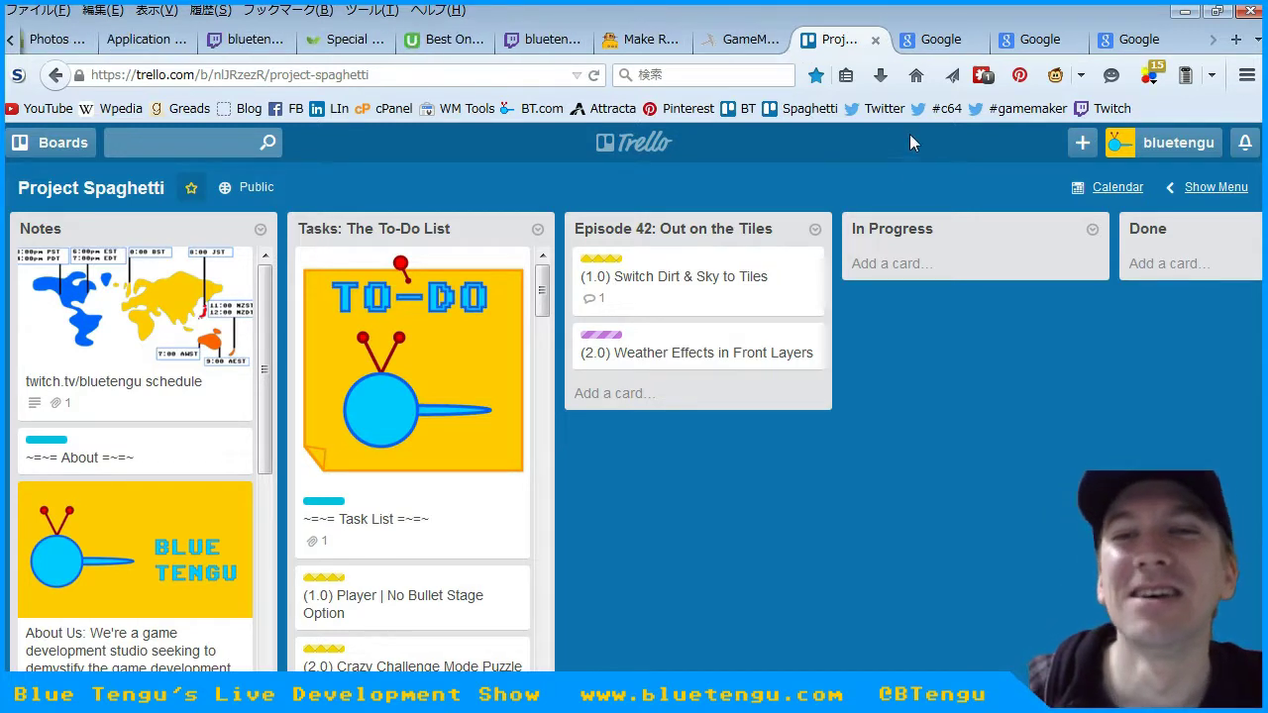
pyautogui.scroll(2, 695, 45)
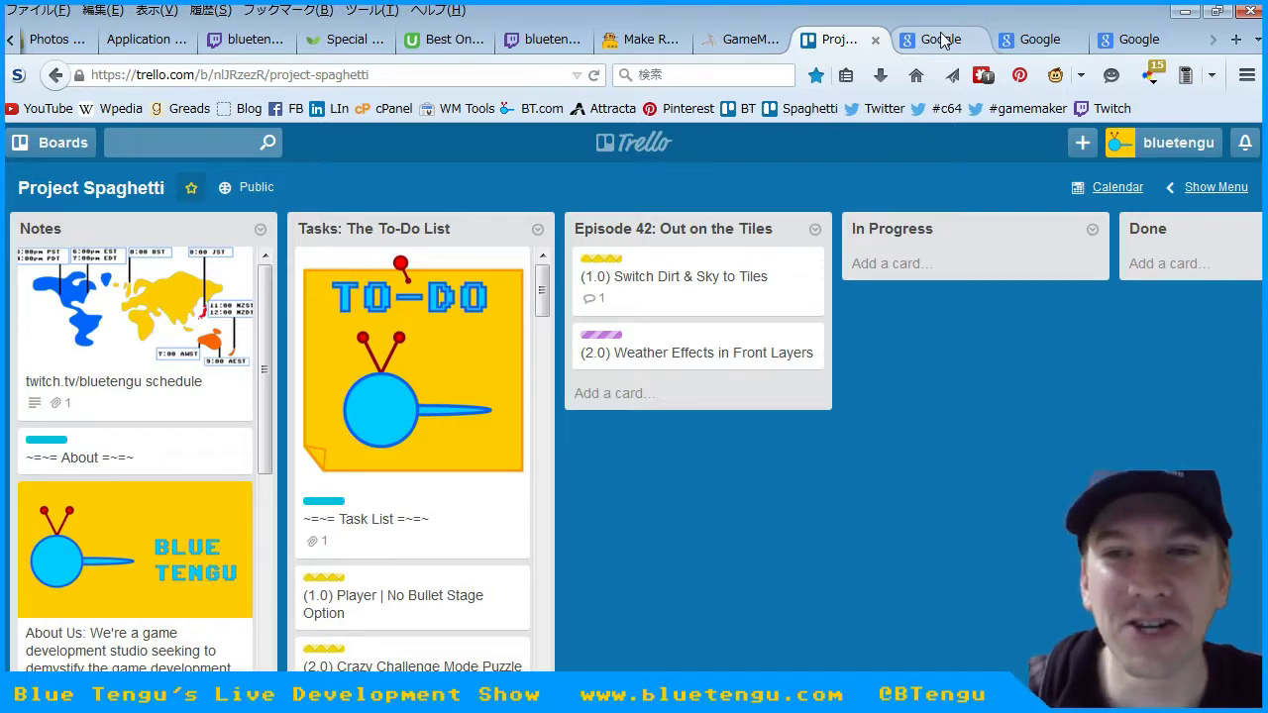
pyautogui.click(941, 40)
pyautogui.click(832, 42)
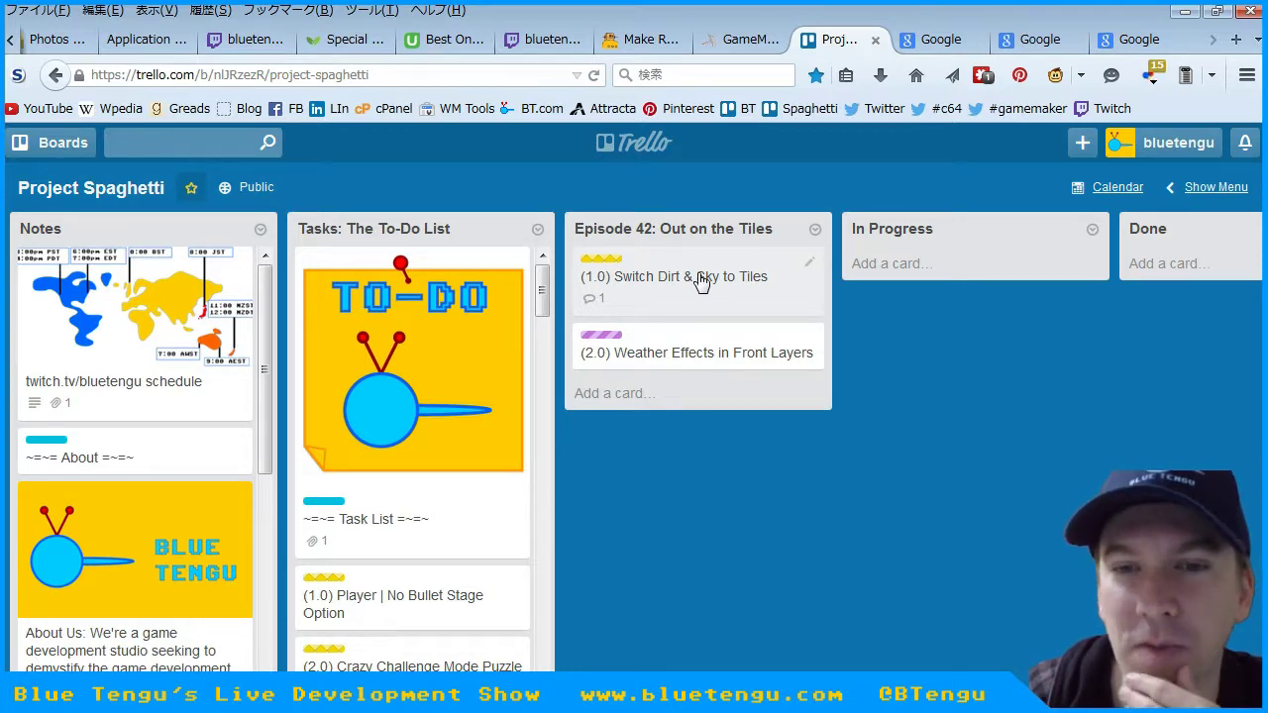
# - Switch to the desktop and open the backgrounds folder within gfx in the Project Spaghetti folder
pyautogui.click(1185, 10)
pyautogui.doubleClick(476, 91)
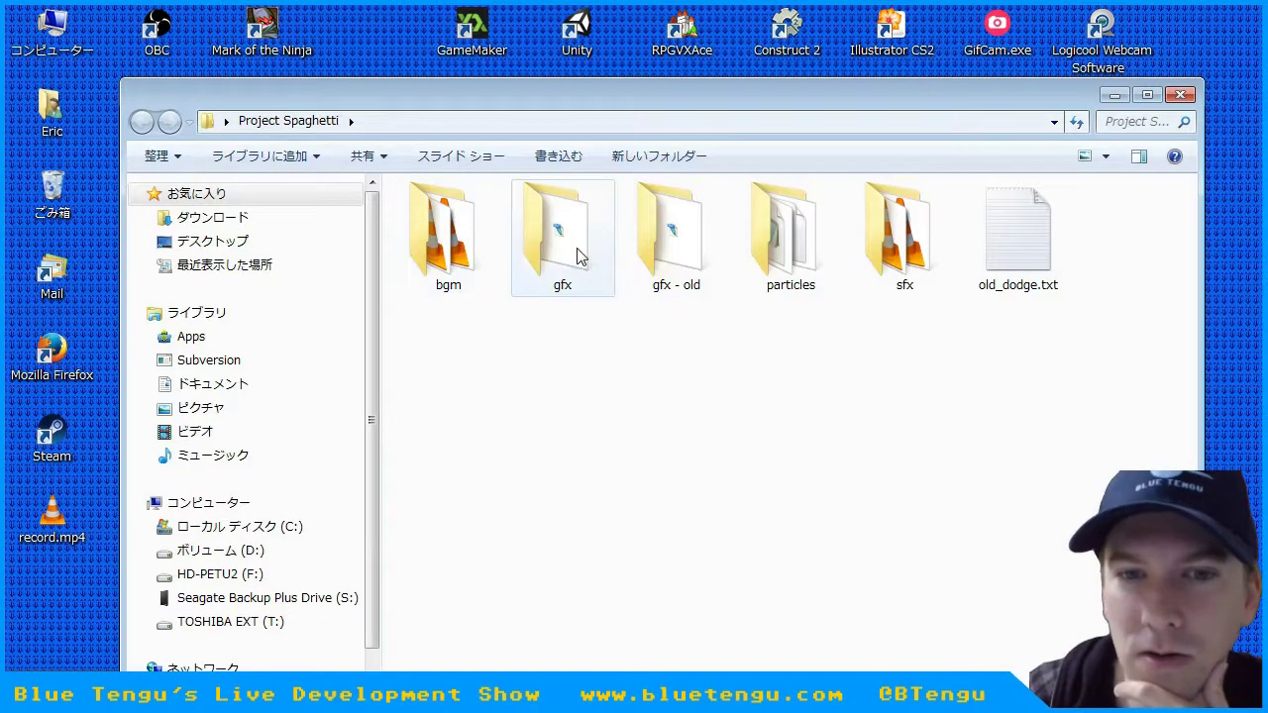
pyautogui.doubleClick(580, 256)
pyautogui.doubleClick(458, 250)
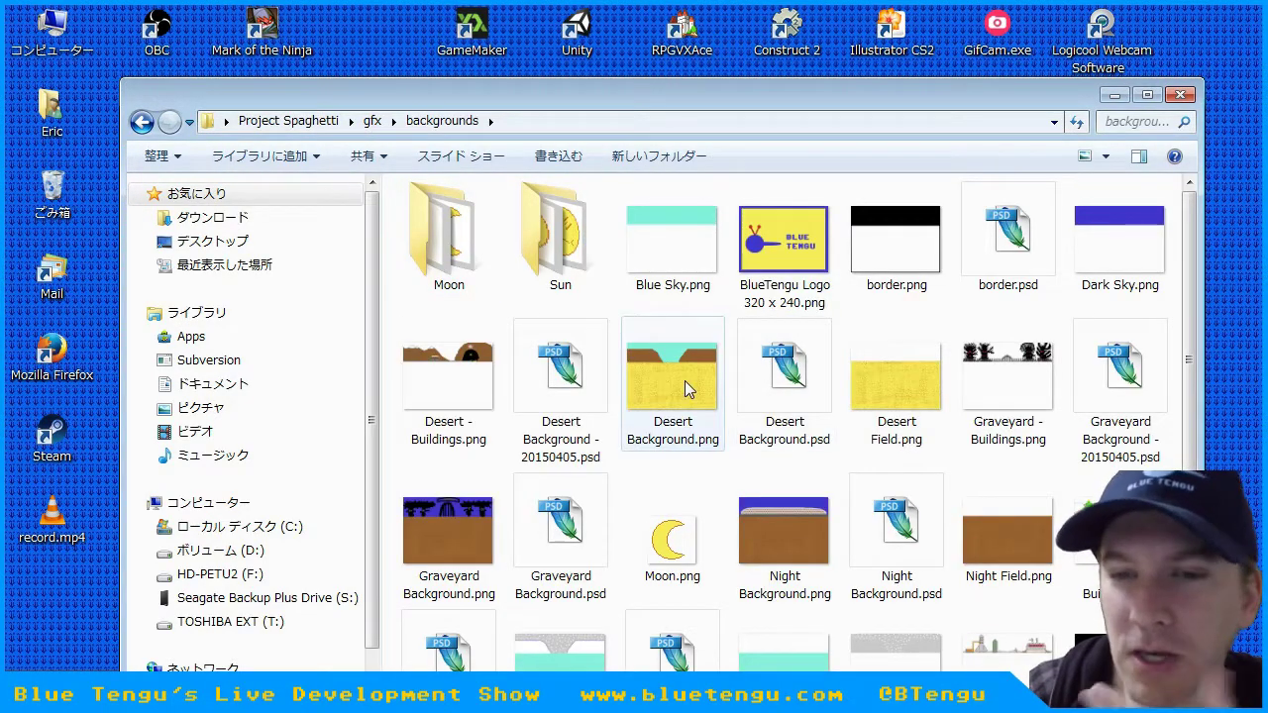
# - View Desert Field.png in an enlarged viewer window and Blue Sky.png, then close the images and the folder
pyautogui.doubleClick(901, 380)
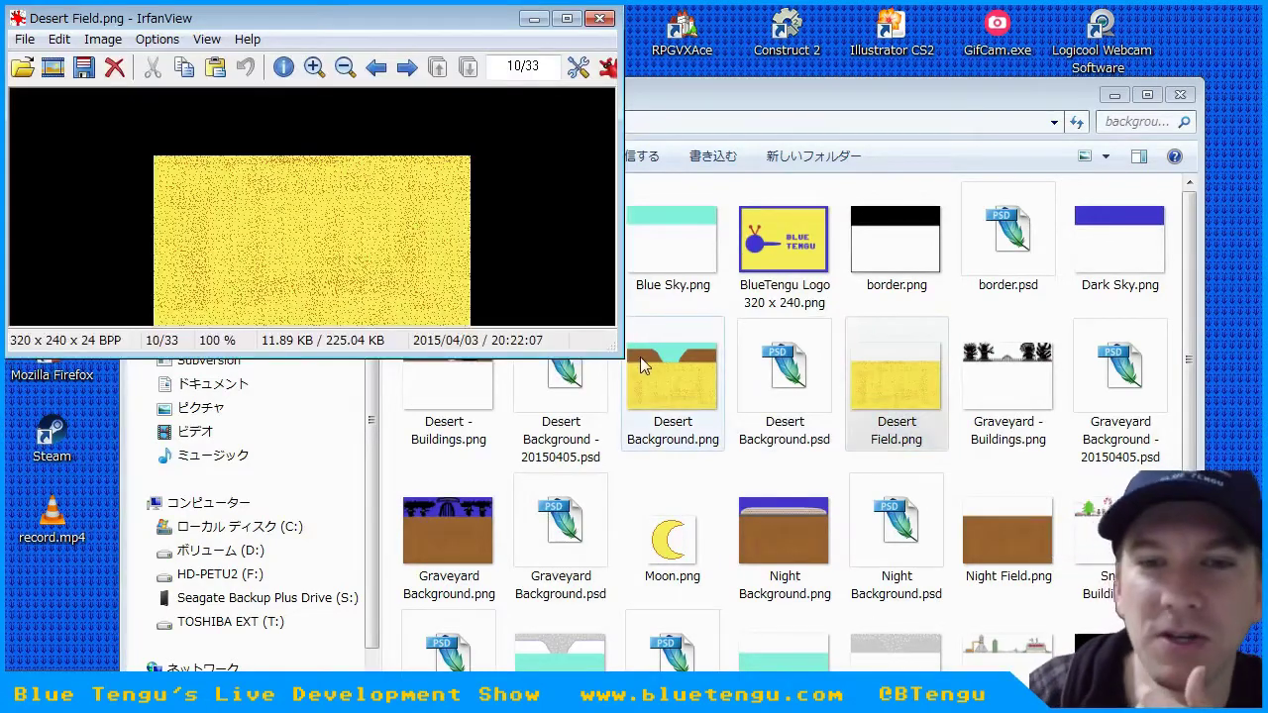
pyautogui.moveTo(620, 354); pyautogui.dragTo(1022, 536)
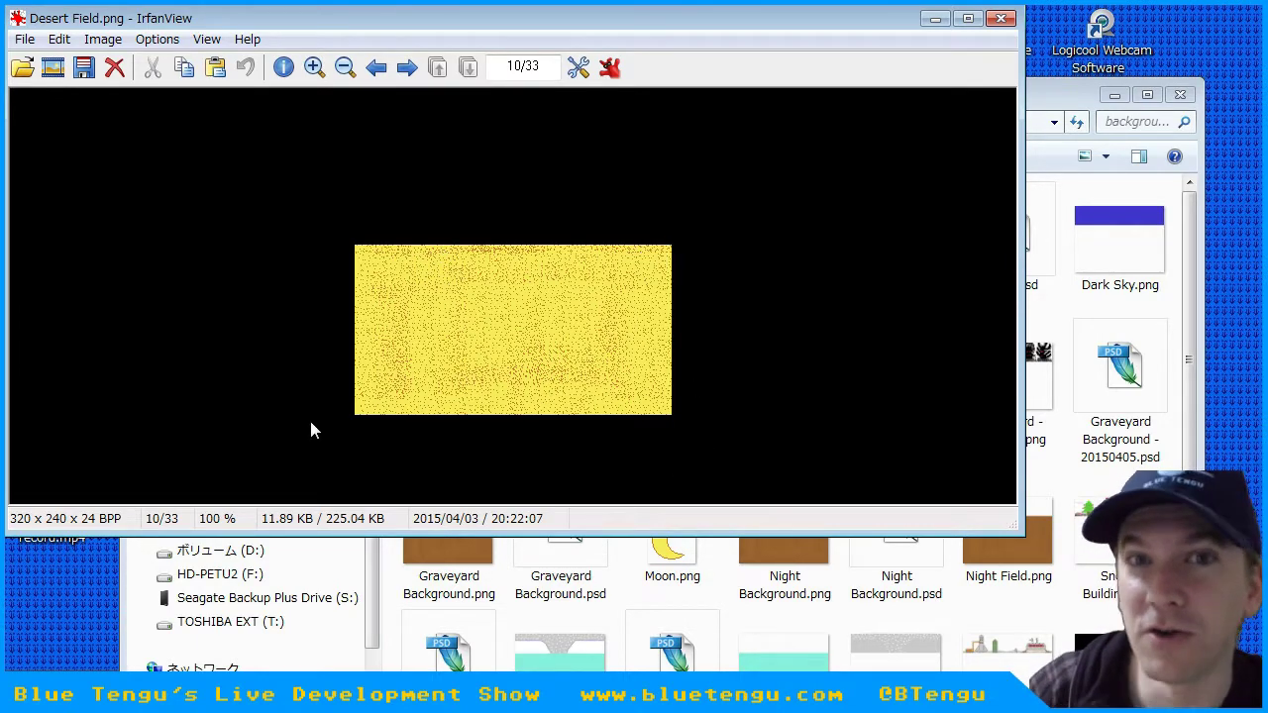
pyautogui.click(1003, 19)
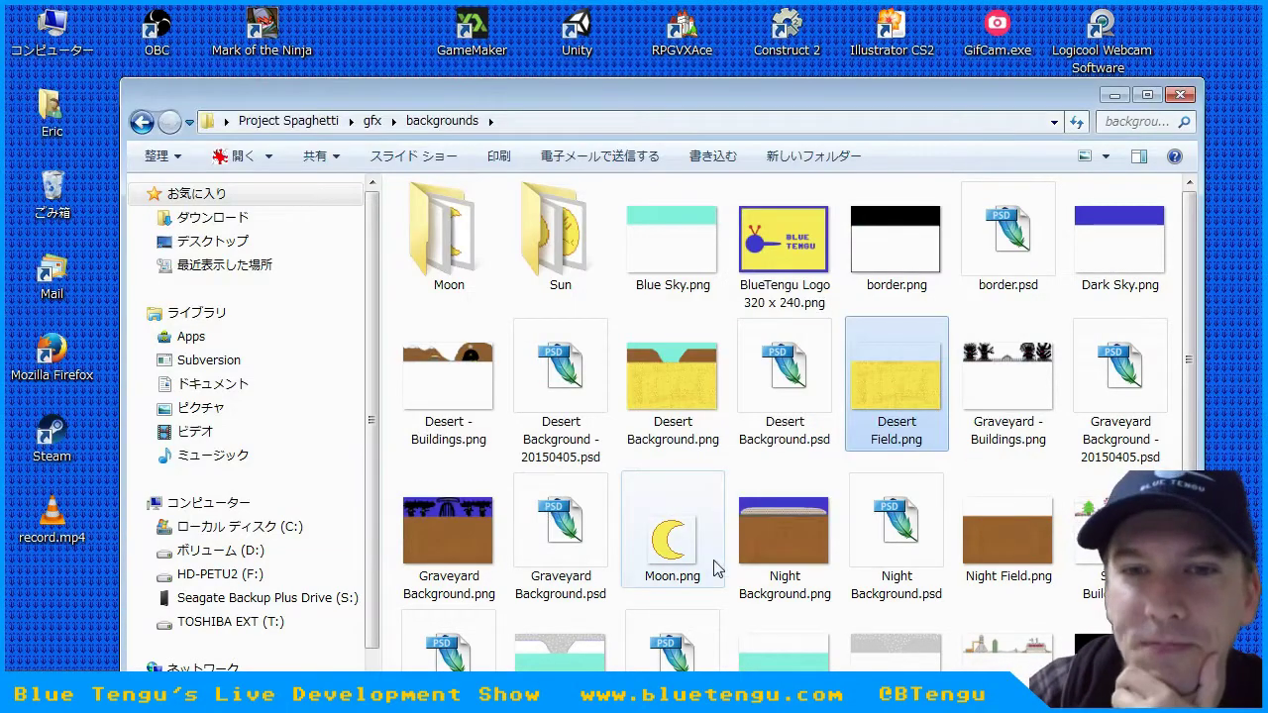
pyautogui.doubleClick(673, 282)
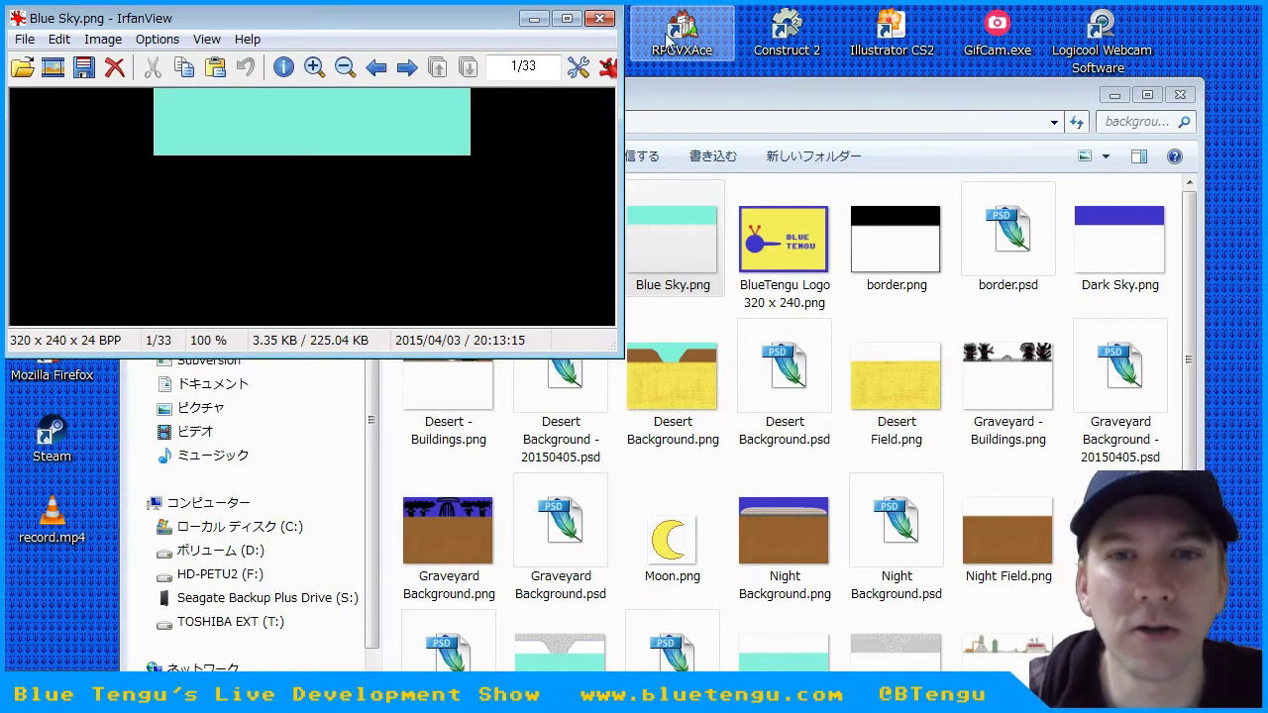
pyautogui.click(597, 19)
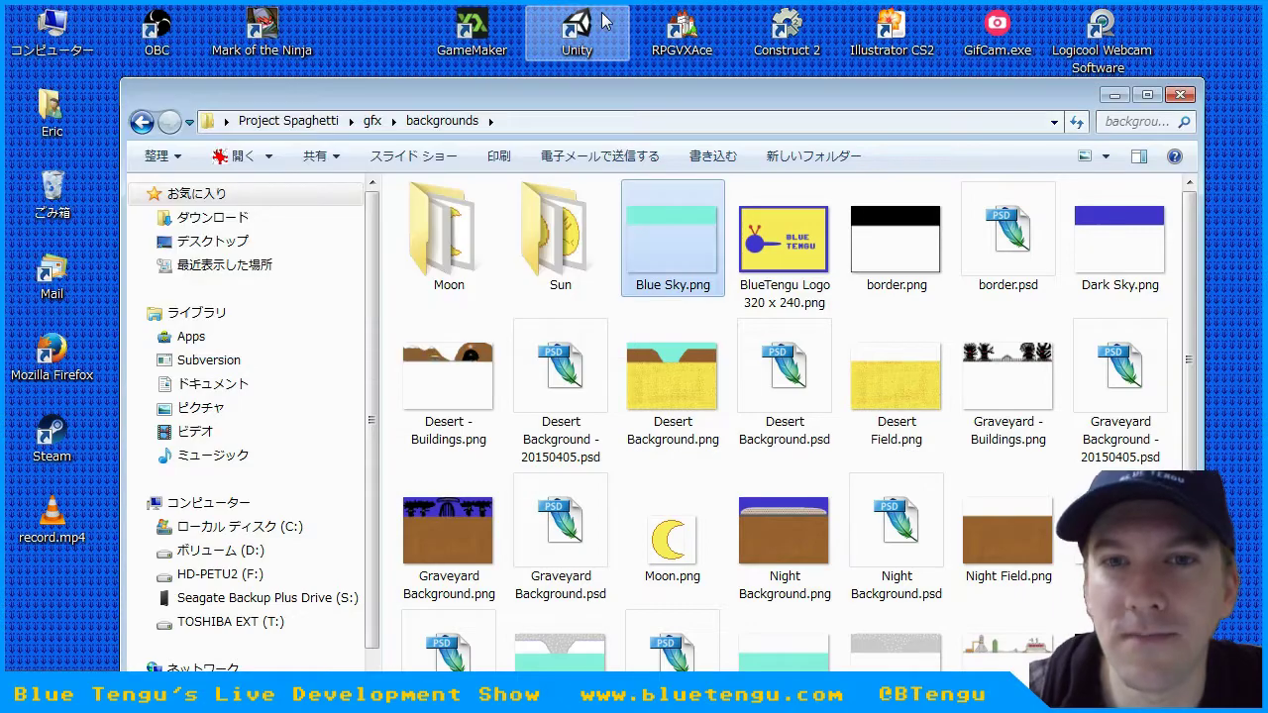
pyautogui.click(1180, 95)
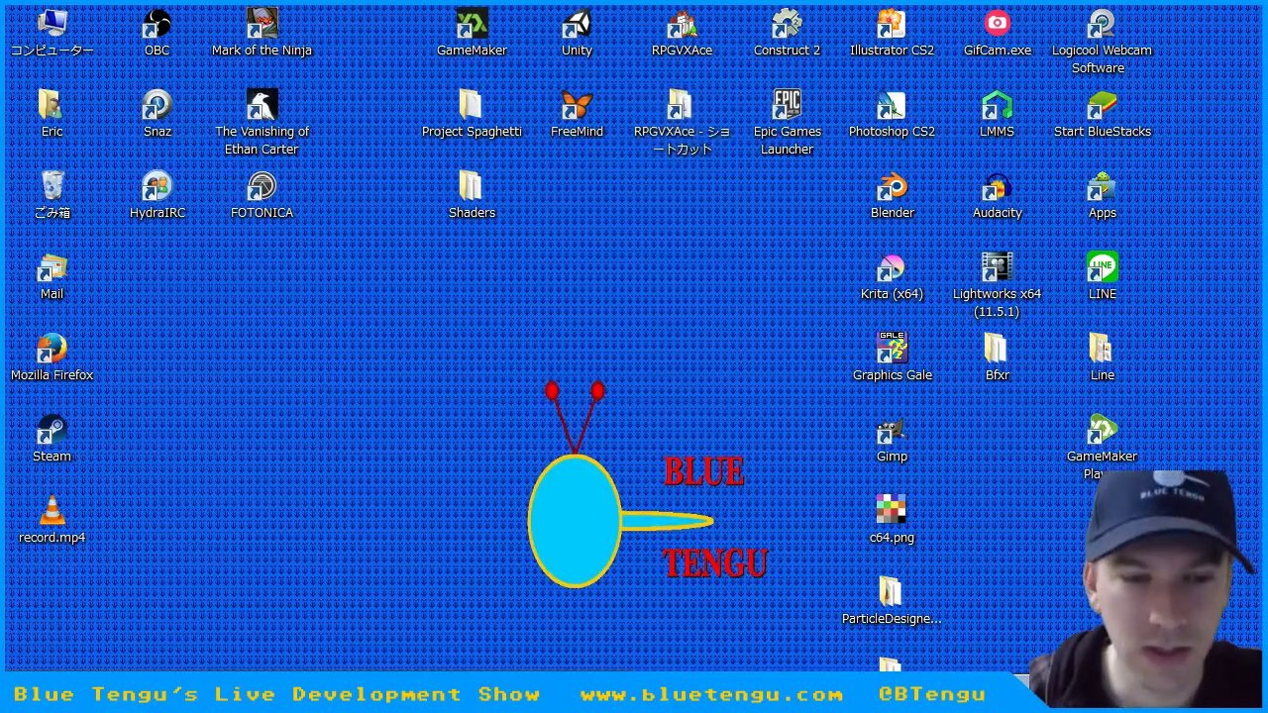
# - Switch back to the Trello board and read the Charging Particles bug card in the Episode 41 Overtime list
pyautogui.hotkey('alt', 'Tab')
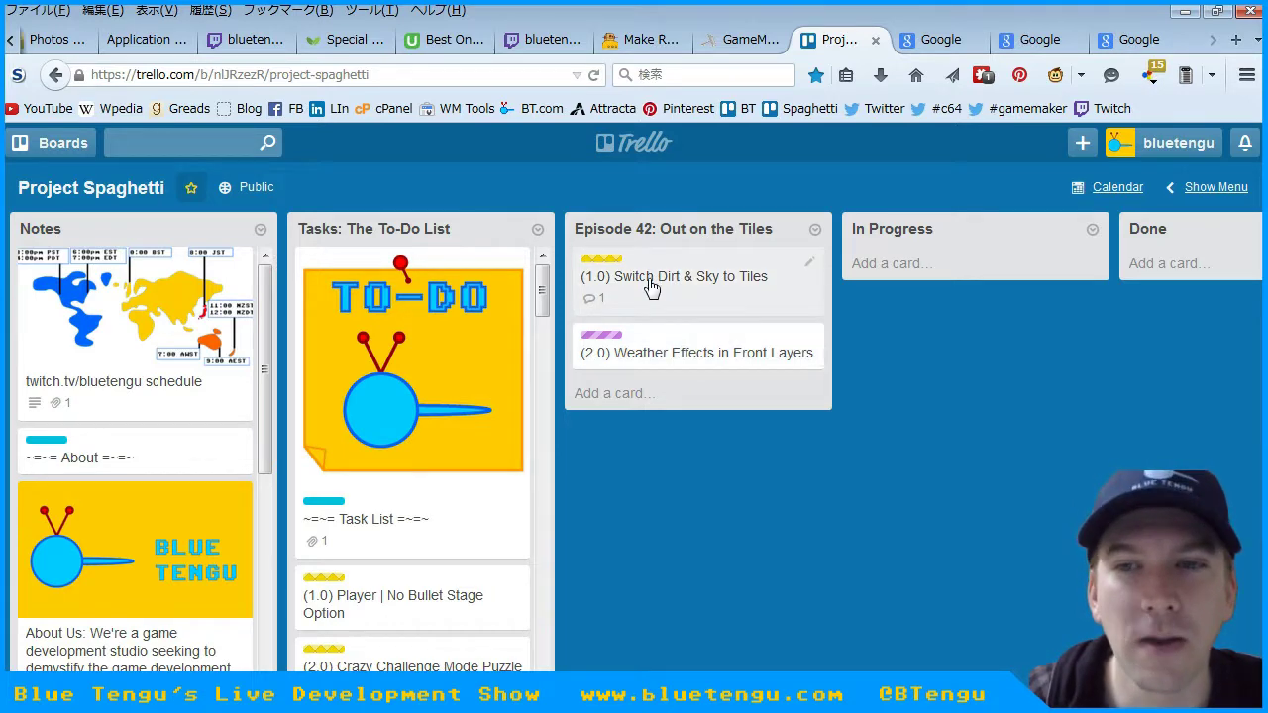
pyautogui.moveTo(396, 681); pyautogui.dragTo(555, 681)
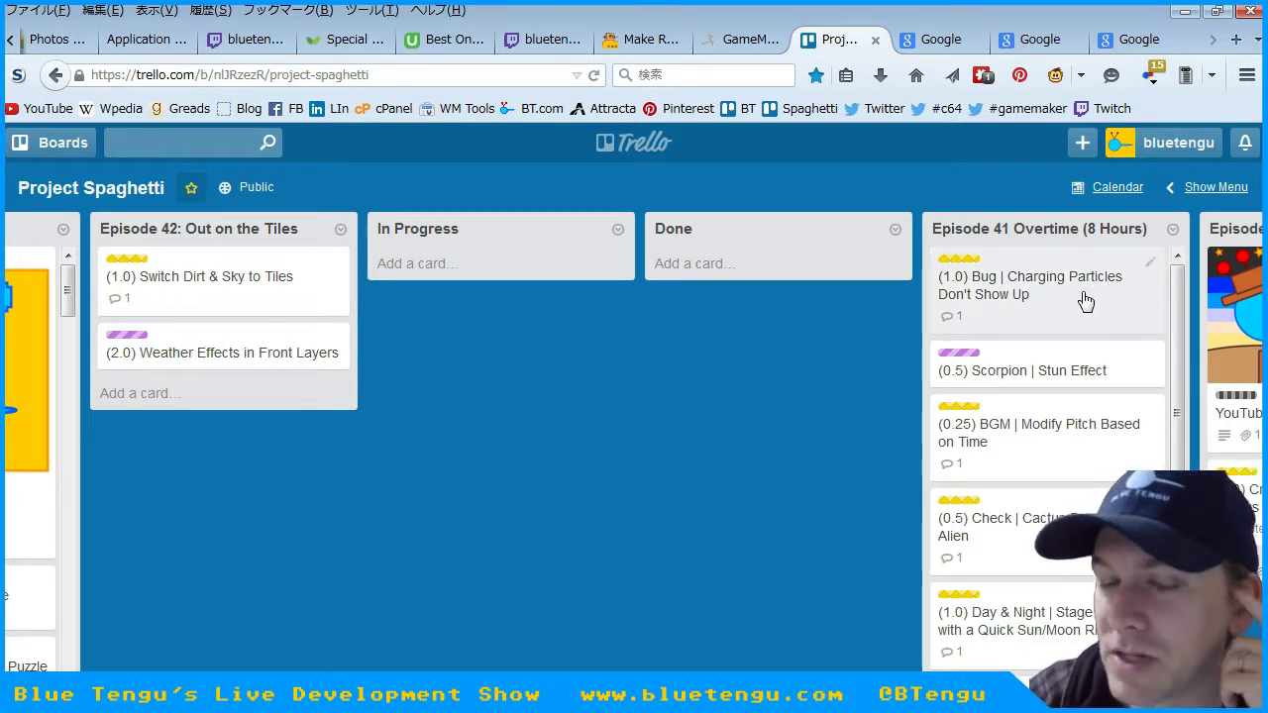
pyautogui.click(1015, 307)
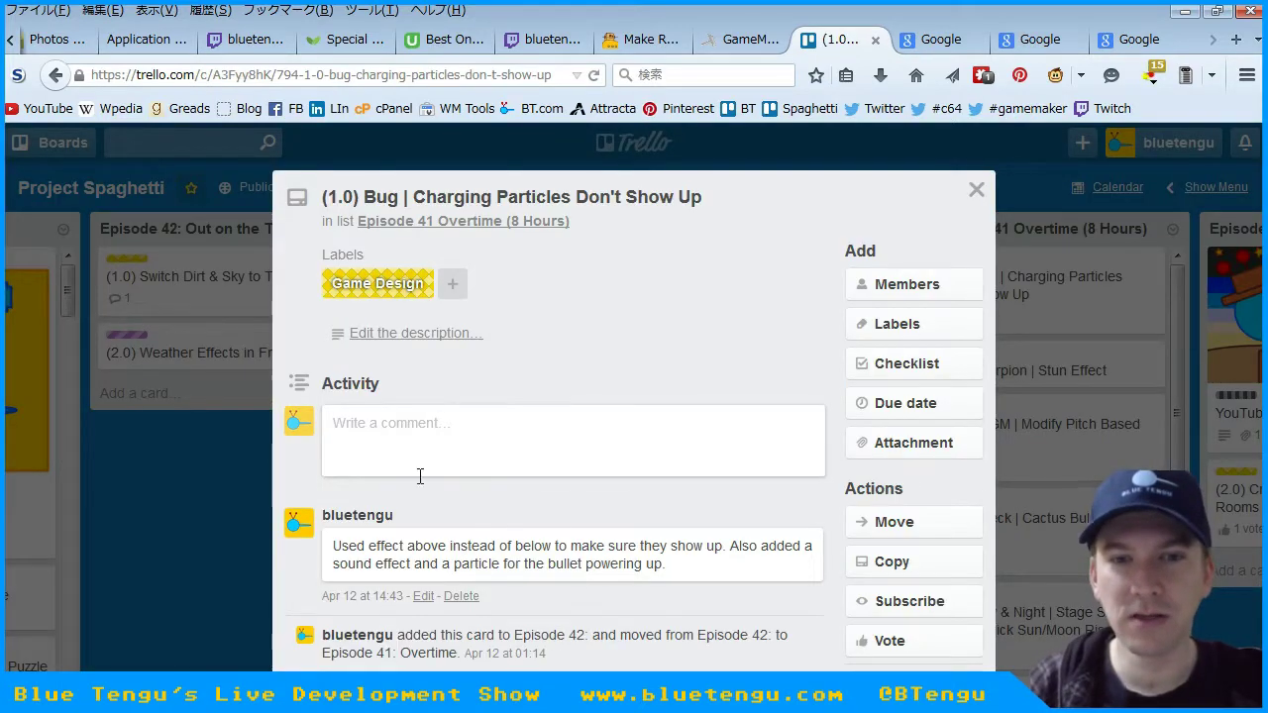
pyautogui.click(976, 190)
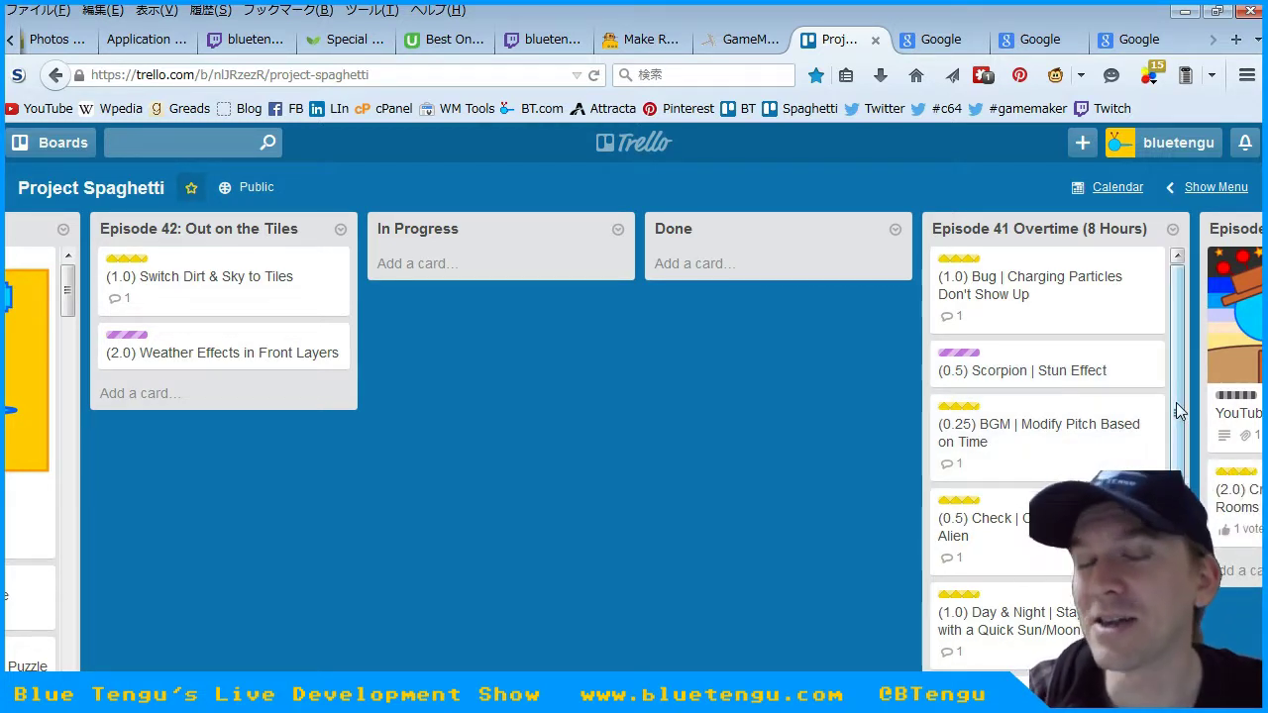
# - Review the Episode 41 Overtime cards from the Scorpion stun effect down to the robot voice sound effects
pyautogui.moveTo(1176, 403); pyautogui.dragTo(1176, 464)
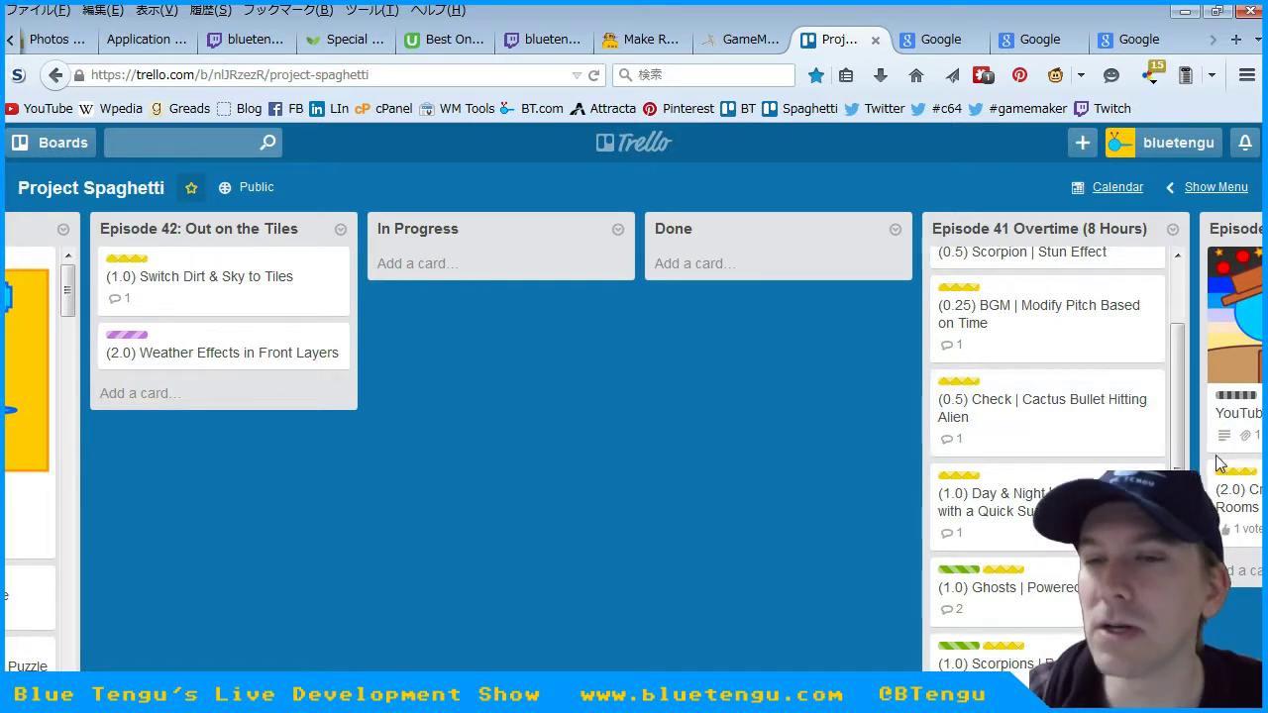
pyautogui.scroll(-3, 1179, 416)
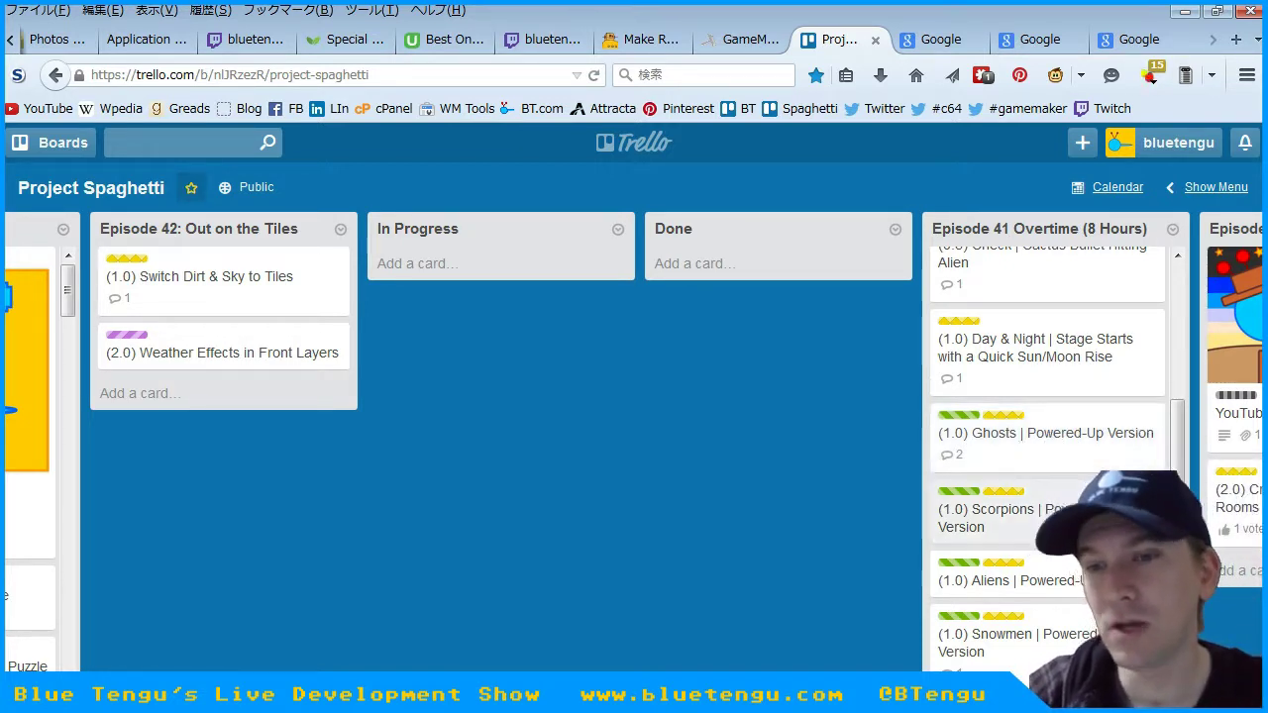
pyautogui.scroll(-5, 1075, 423)
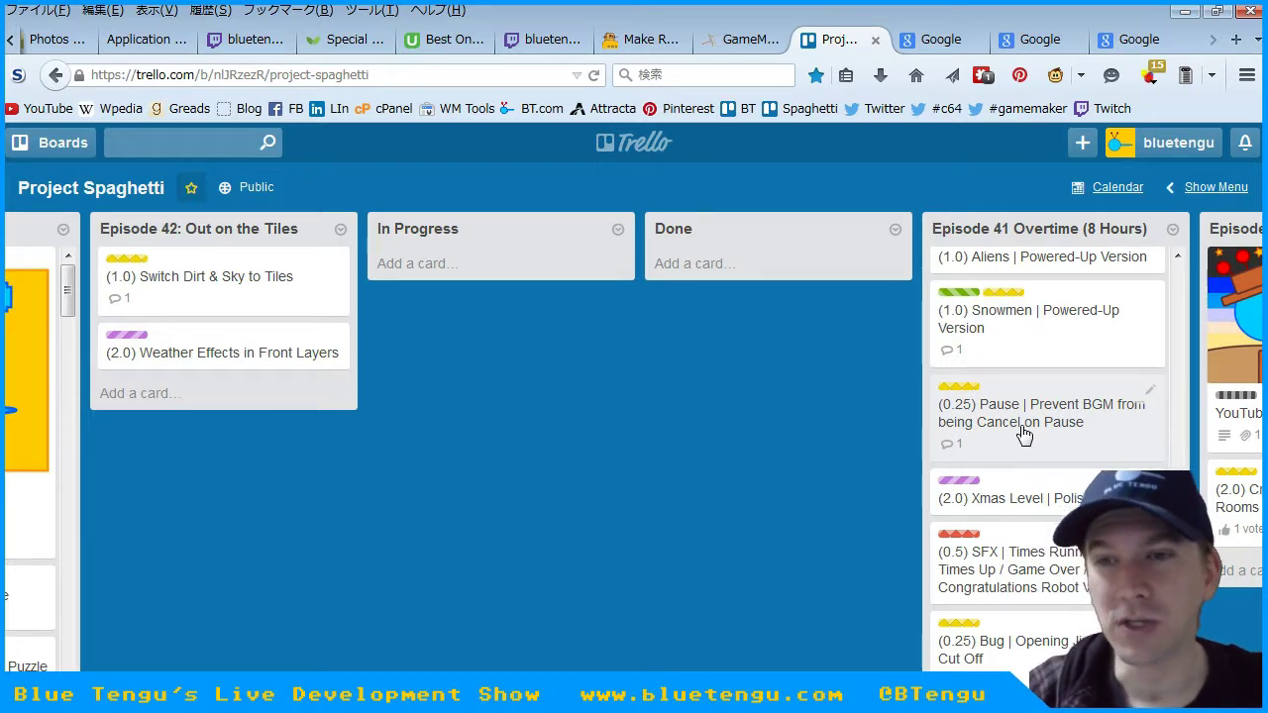
pyautogui.scroll(6, 1182, 328)
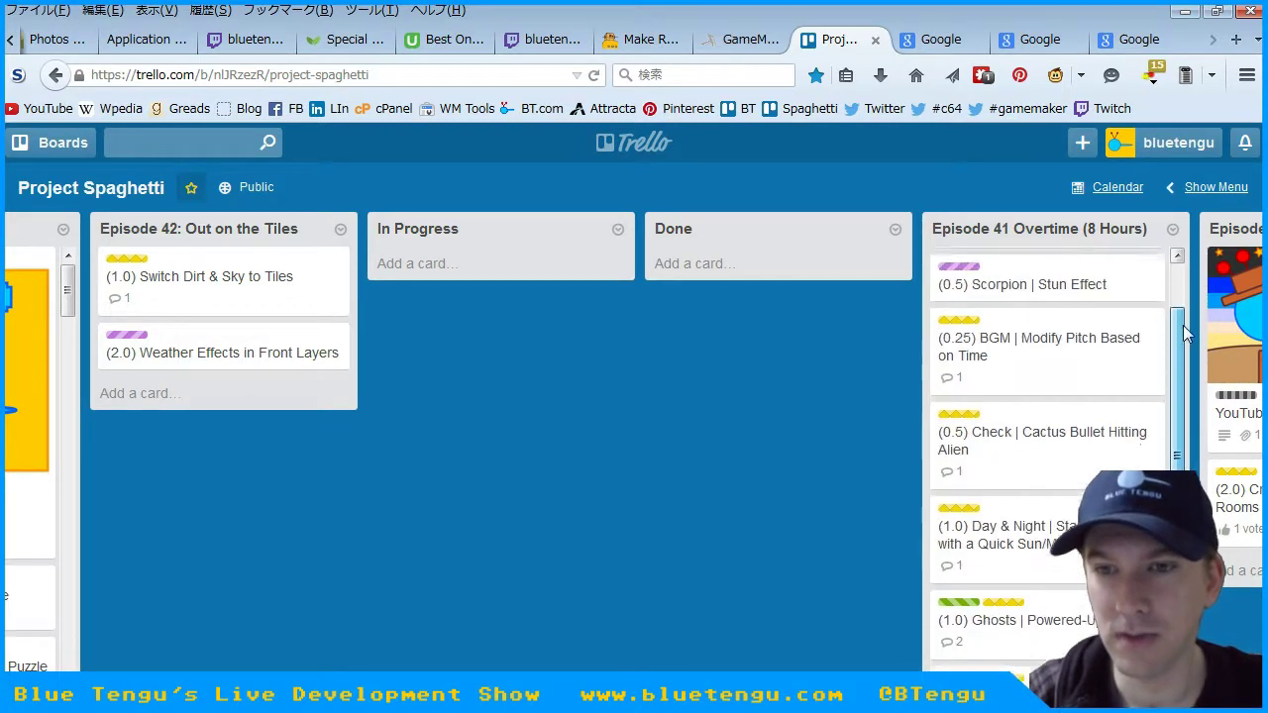
pyautogui.scroll(-6, 1186, 283)
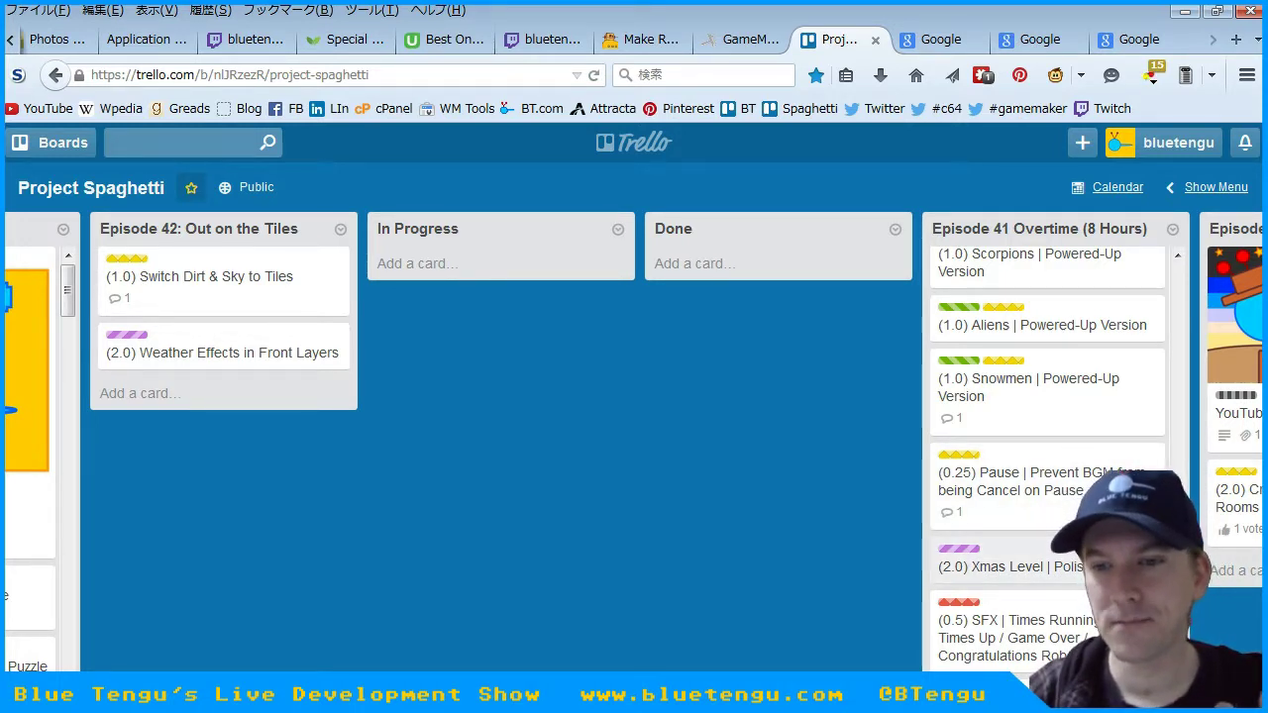
pyautogui.scroll(-1, 1075, 551)
pyautogui.scroll(-1, 1082, 481)
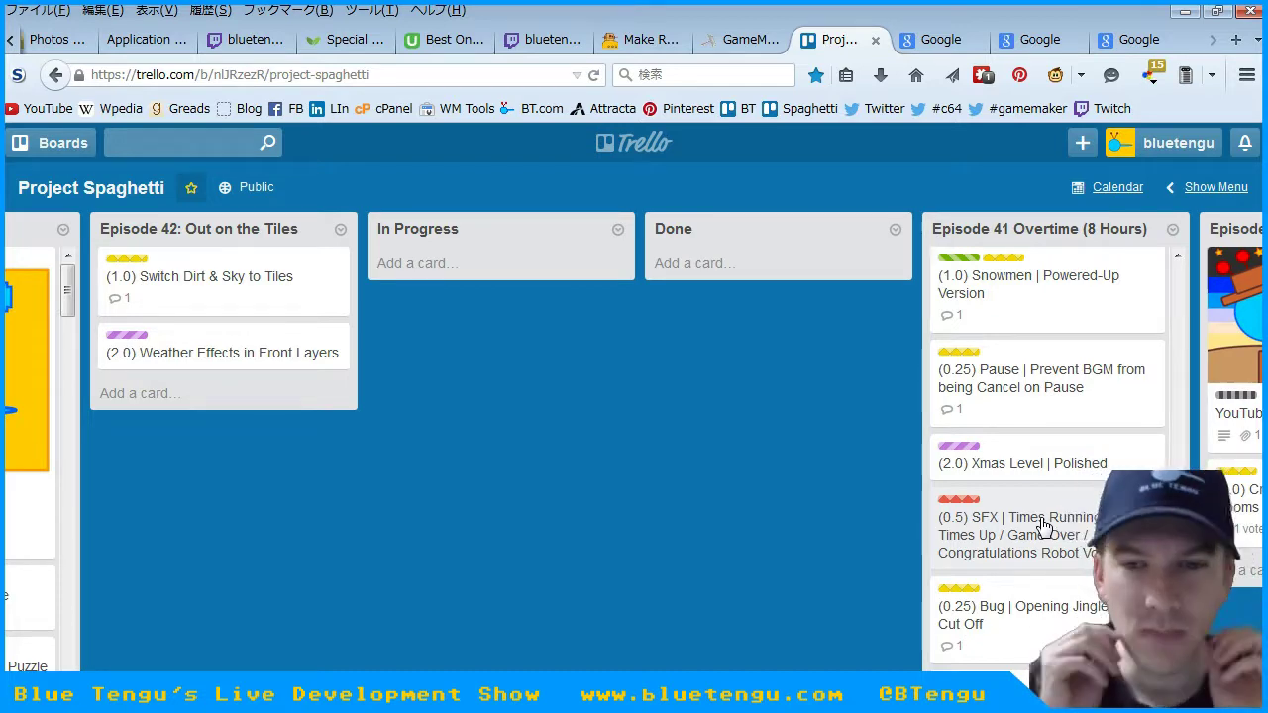
# - Look at the Instructables page on making robot voices with Audacity, and return to the Project Spaghetti board
pyautogui.click(611, 45)
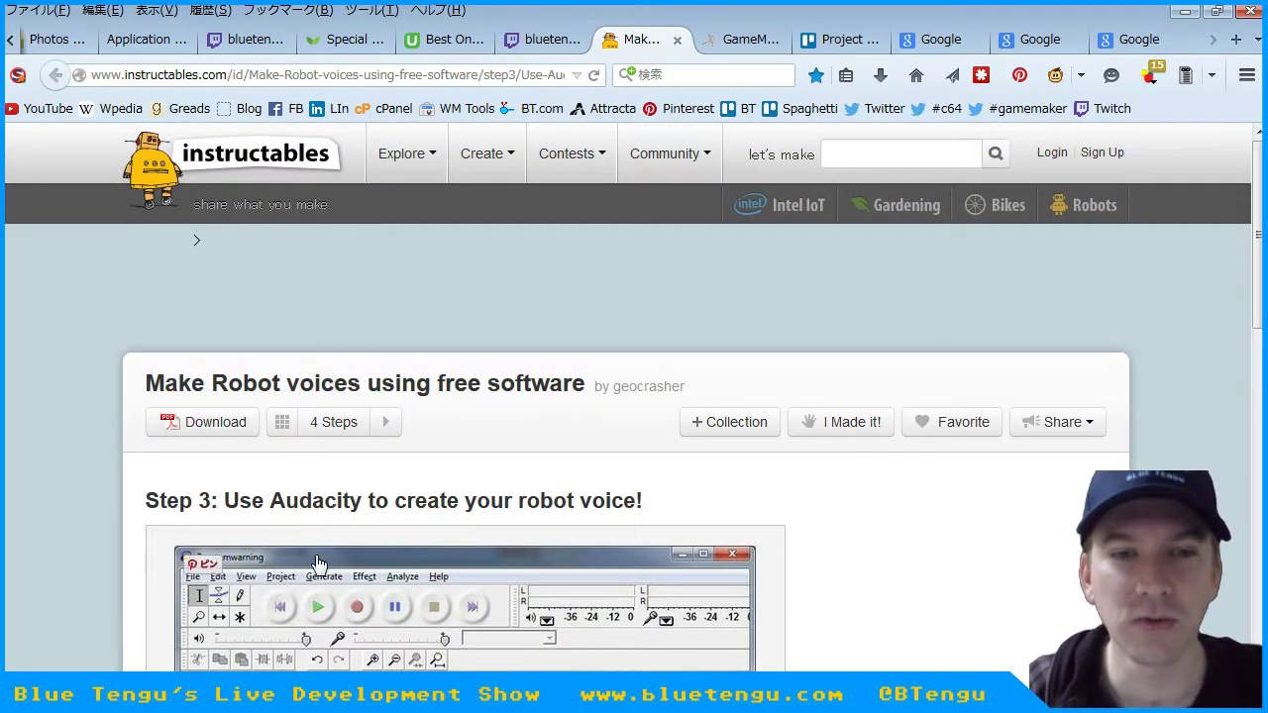
pyautogui.scroll(-6, 691, 588)
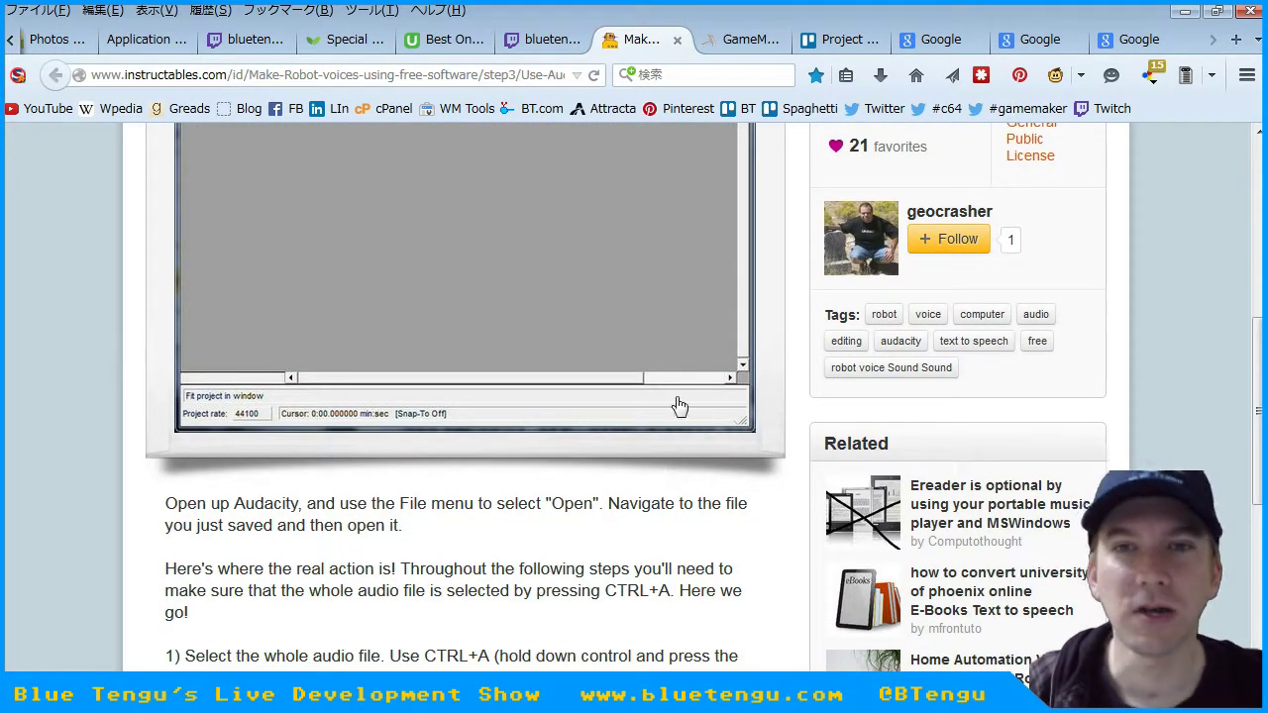
pyautogui.click(842, 40)
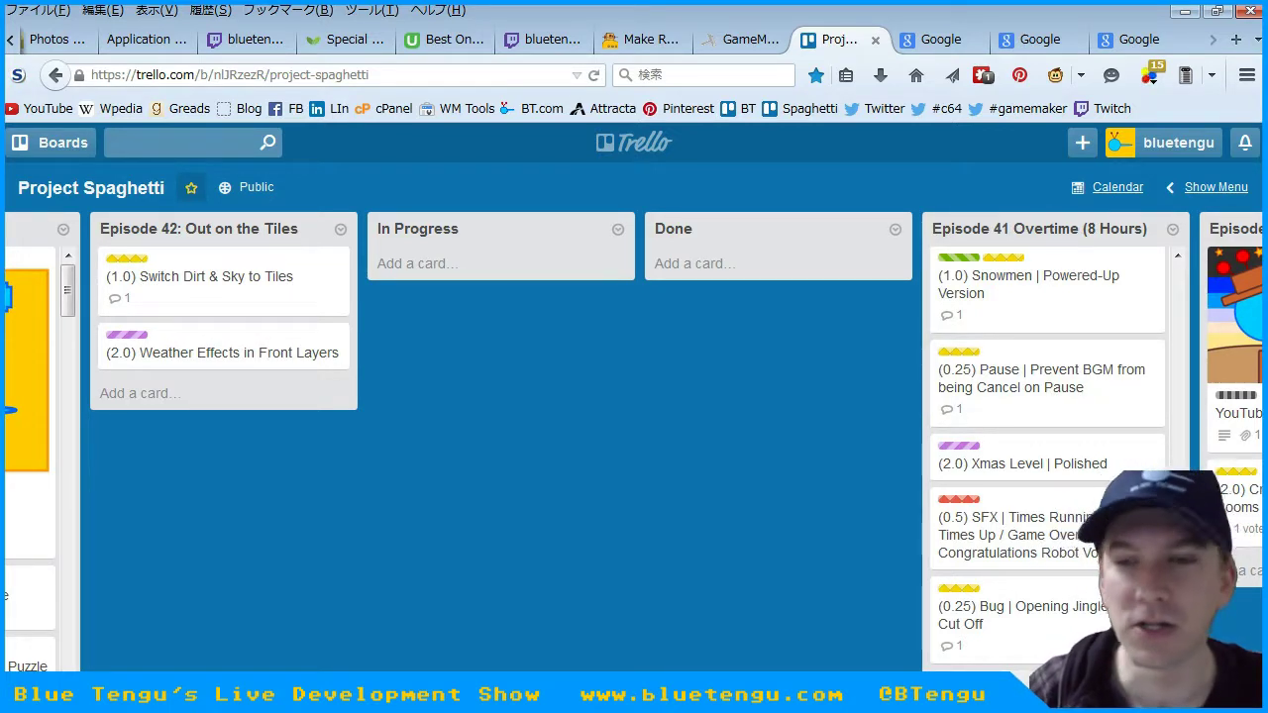
# - Review the remaining Episode 41 Overtime cards and open the Debug card about alien bullets vanishing on a recharging shield
pyautogui.scroll(-1, 1048, 458)
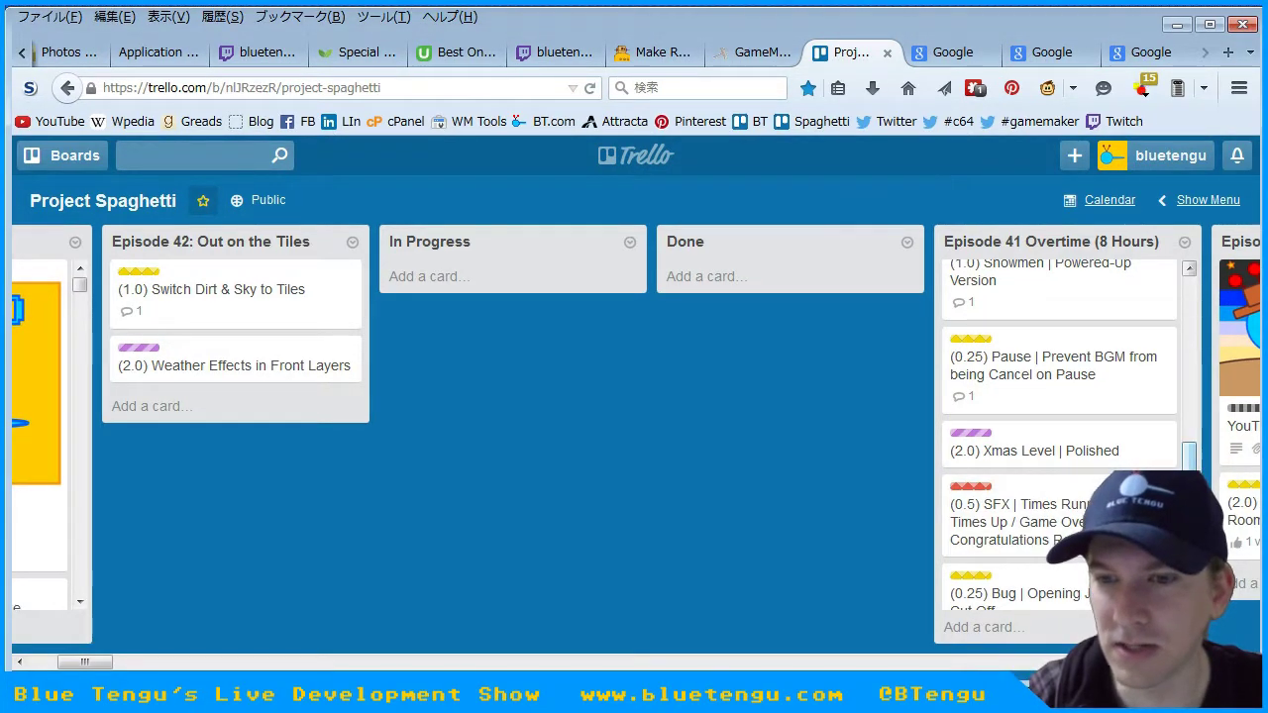
pyautogui.scroll(-3, 1059, 436)
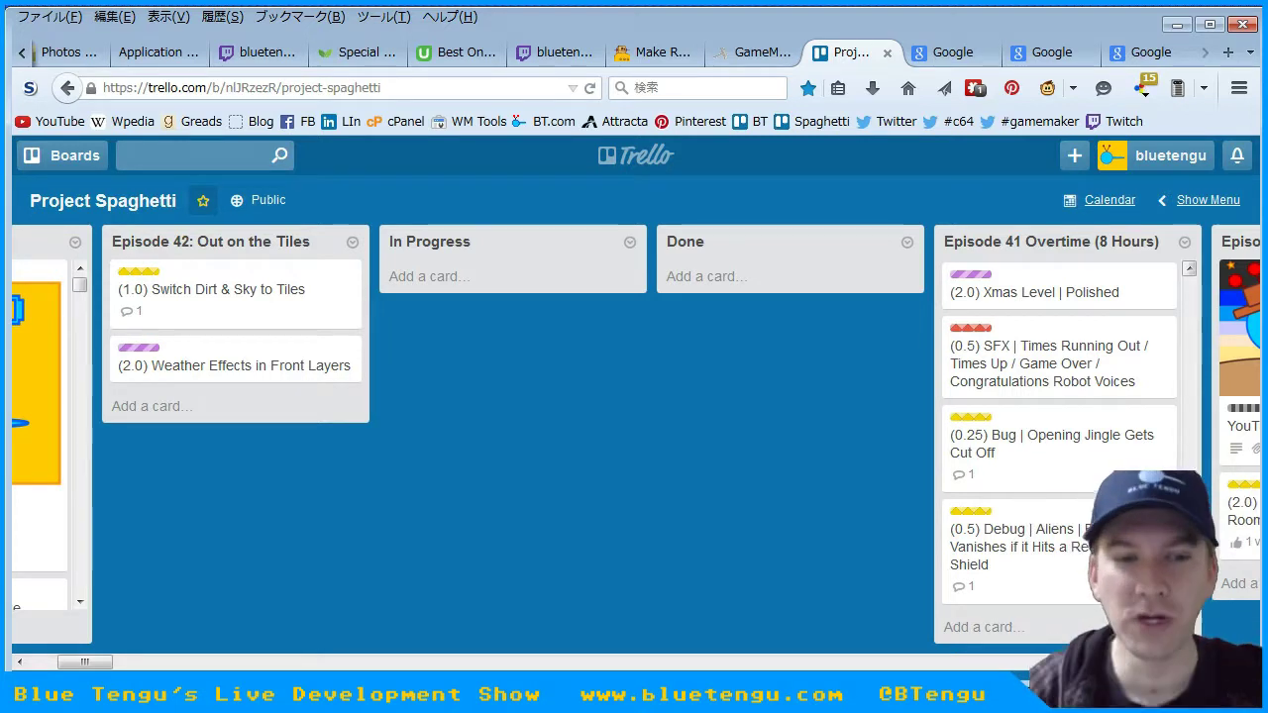
pyautogui.scroll(-1, 1059, 436)
pyautogui.scroll(-2, 1068, 379)
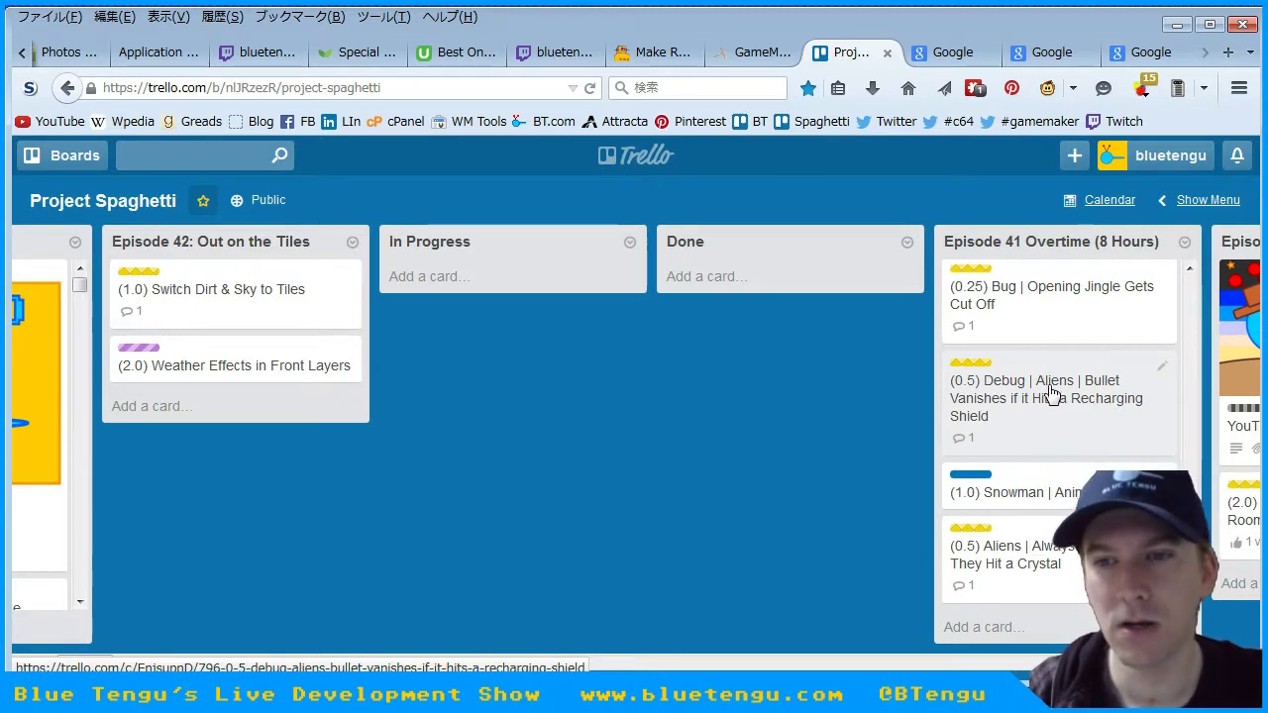
pyautogui.click(1058, 389)
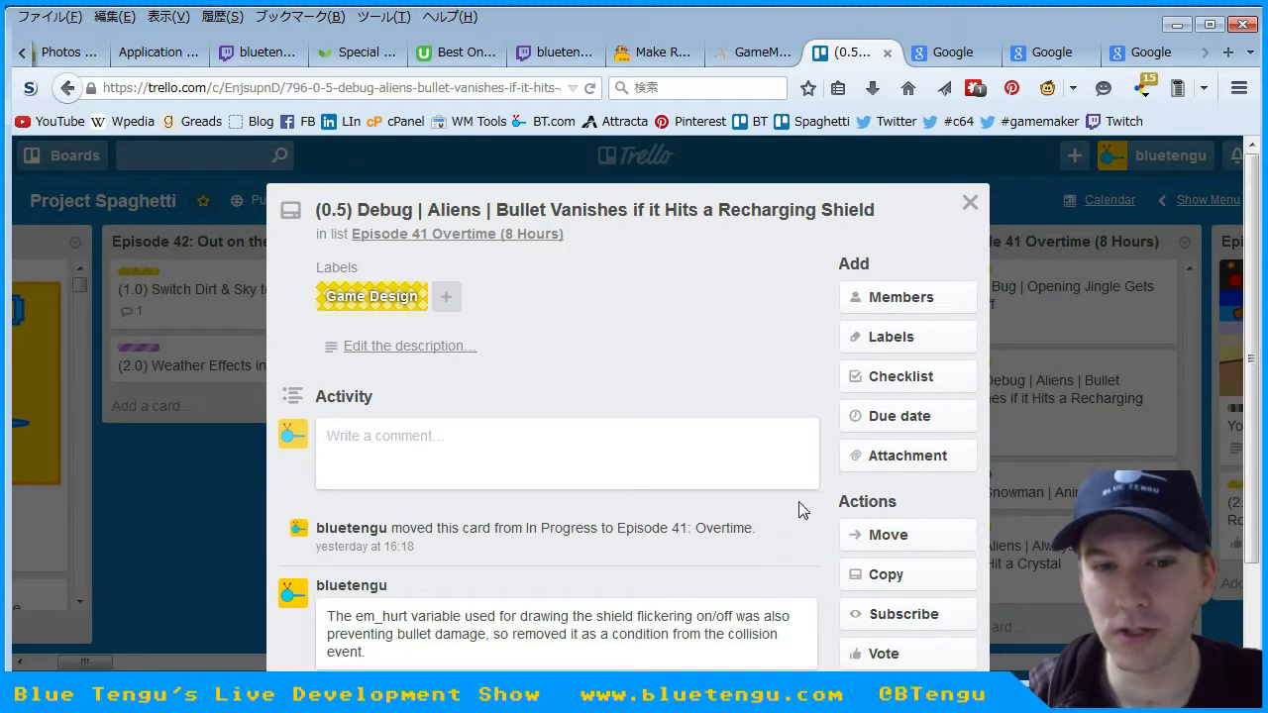
# - Close the bug card and view the Project Spaghetti board from the remaining overtime cards back to the Notes list
pyautogui.click(971, 204)
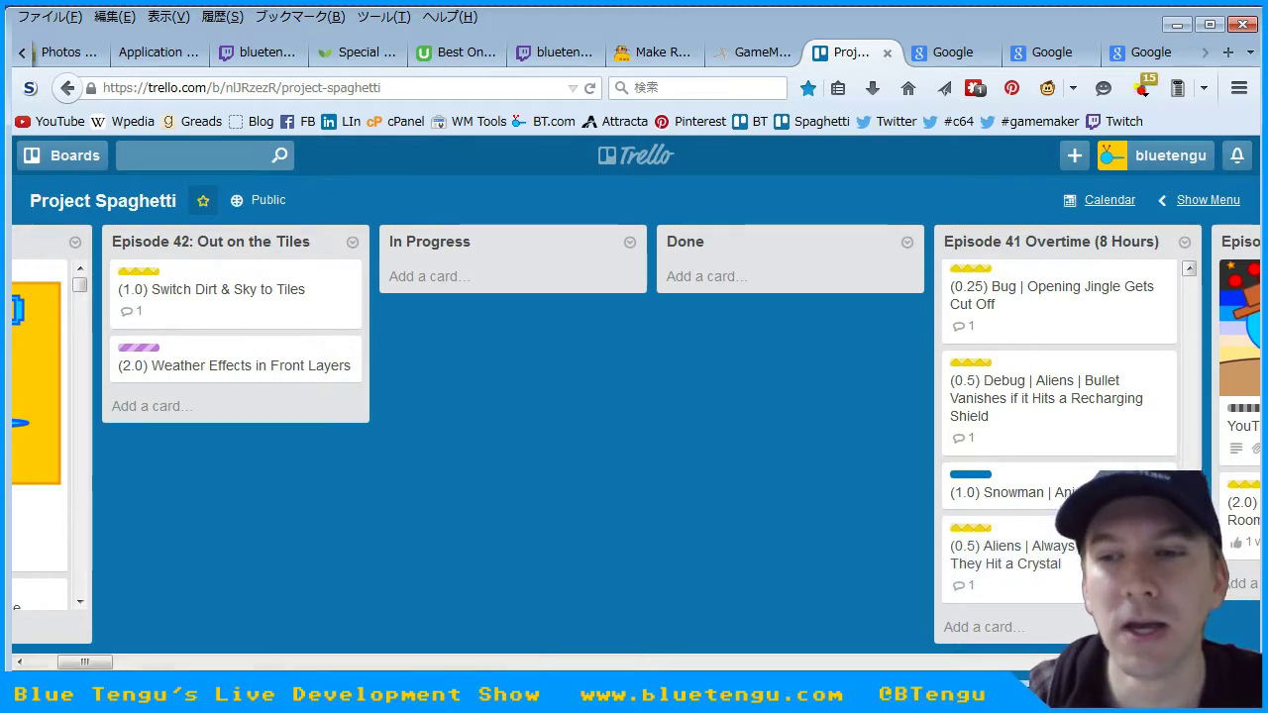
pyautogui.moveTo(1189, 570); pyautogui.dragTo(1189, 312)
pyautogui.moveTo(88, 662); pyautogui.dragTo(62, 667)
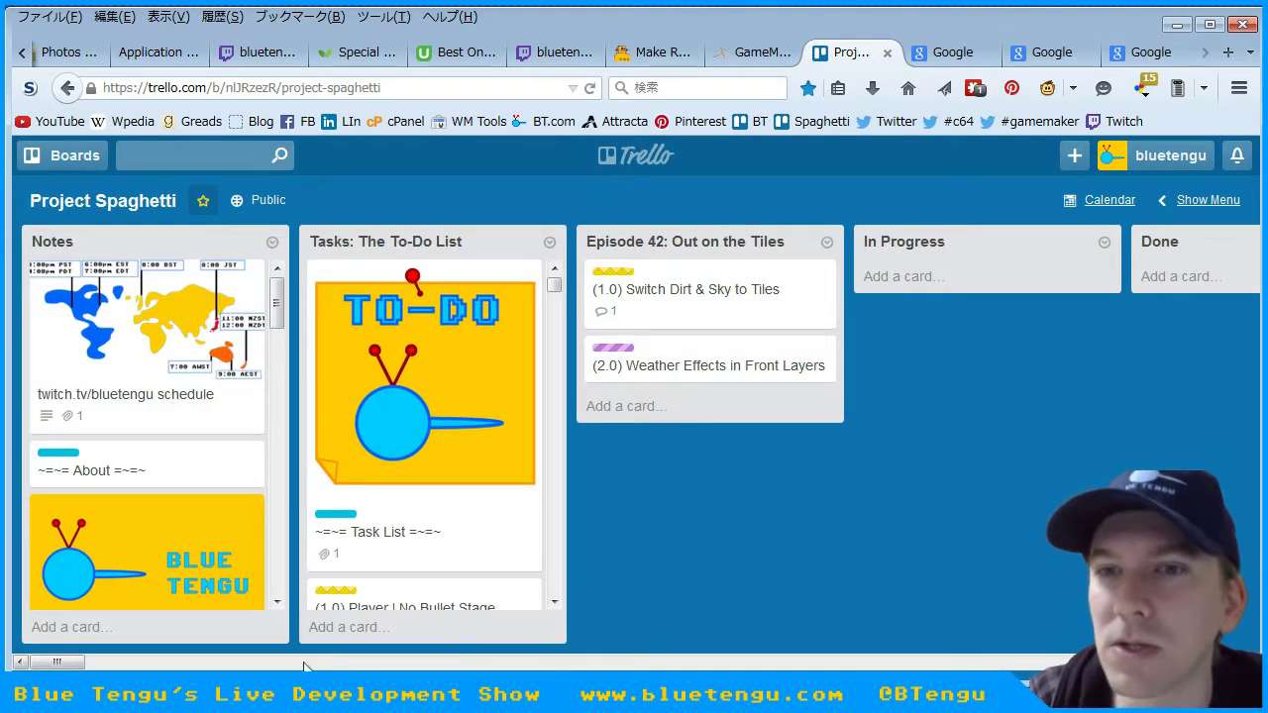
# - Switch from the browser to GameMaker: Studio and open the recent Project Spaghetti project
pyautogui.click(1176, 30)
pyautogui.doubleClick(487, 45)
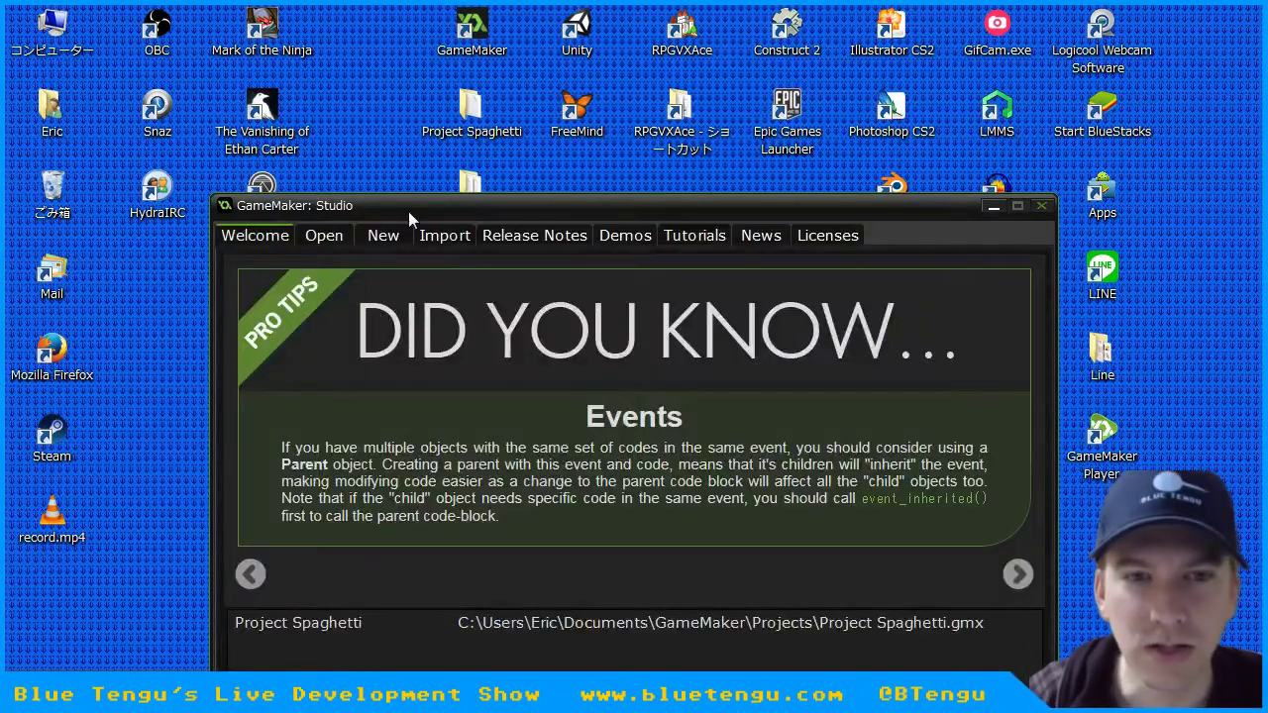
pyautogui.moveTo(409, 216); pyautogui.dragTo(447, 57)
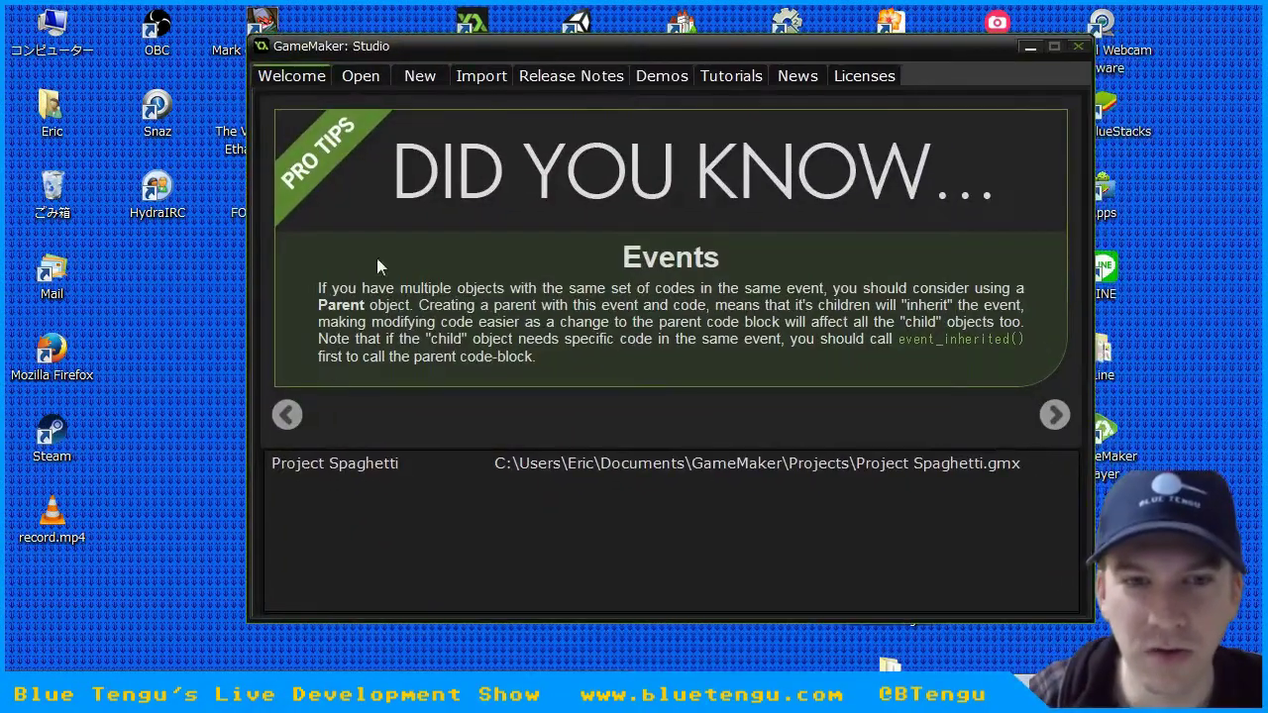
pyautogui.click(347, 470)
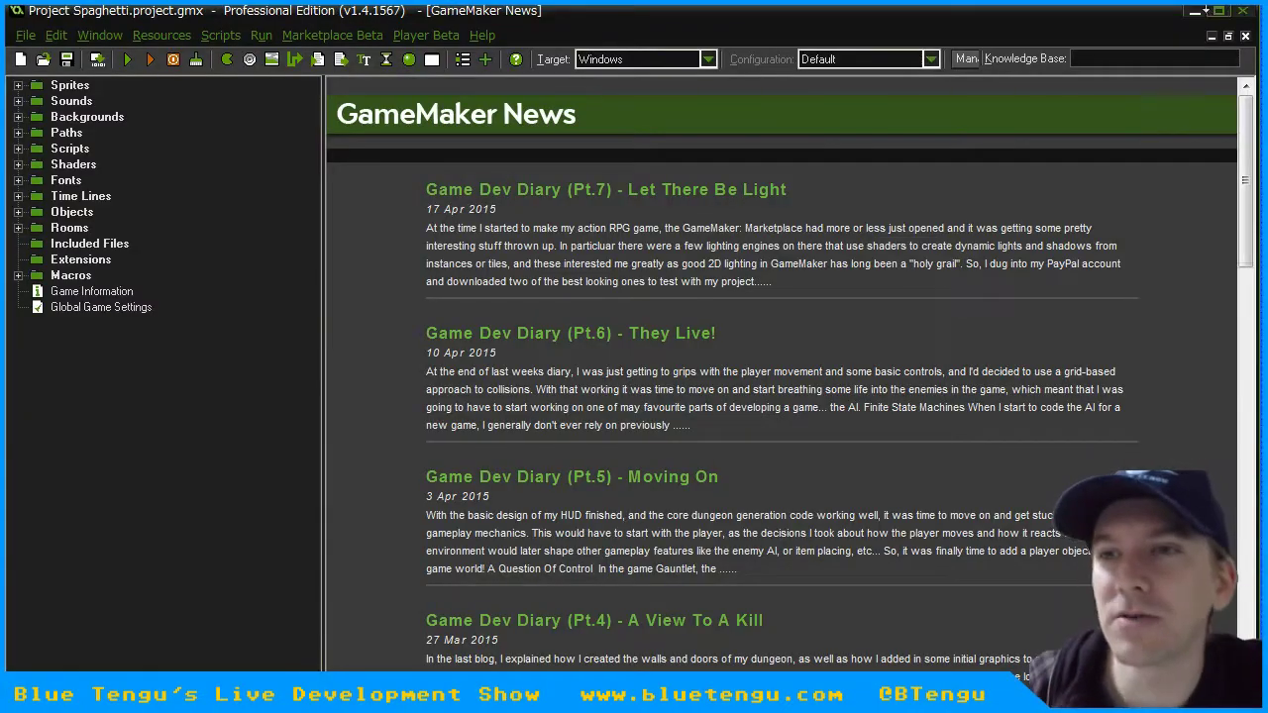
# - Reposition and resize the GameMaker window so the resource search and compile messages fit within the visible screen
pyautogui.moveTo(1074, 3); pyautogui.dragTo(1079, 346)
pyautogui.moveTo(982, 352); pyautogui.dragTo(966, 22)
pyautogui.moveTo(691, 632); pyautogui.dragTo(695, 668)
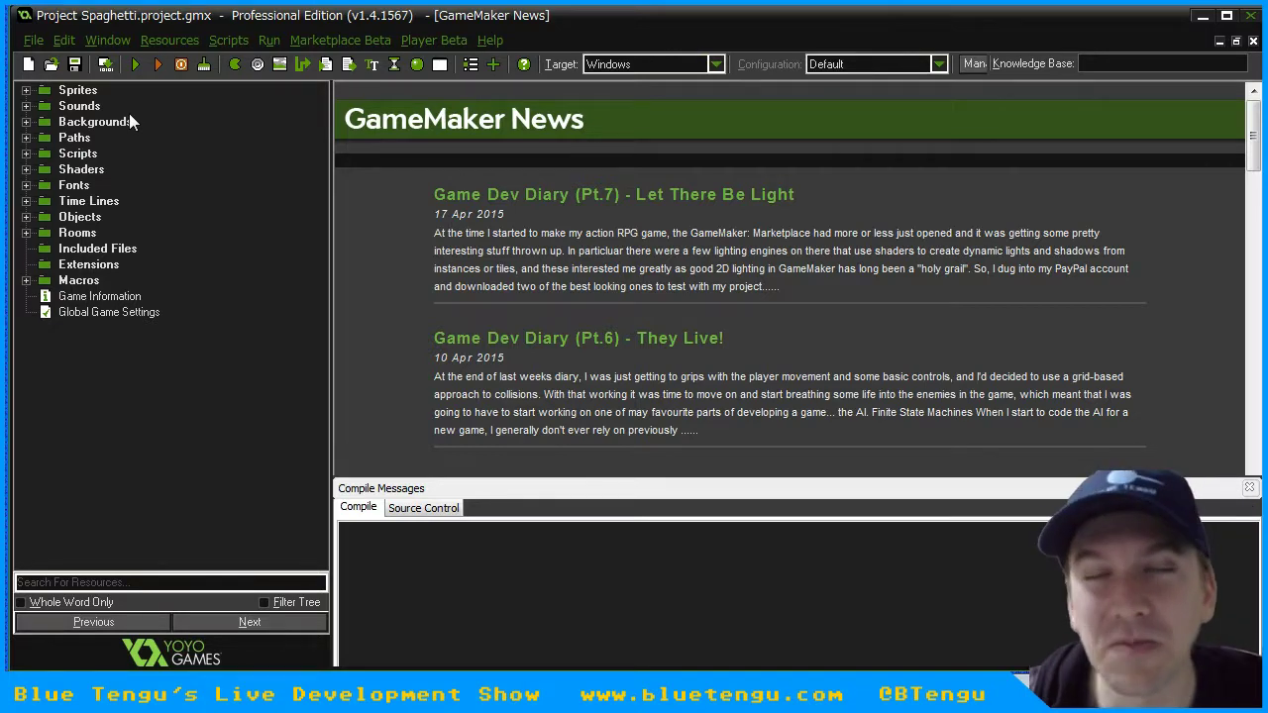
# - Run Project Spaghetti, bring the whole game window into view, and start a game past the shooting tutorial
pyautogui.click(136, 66)
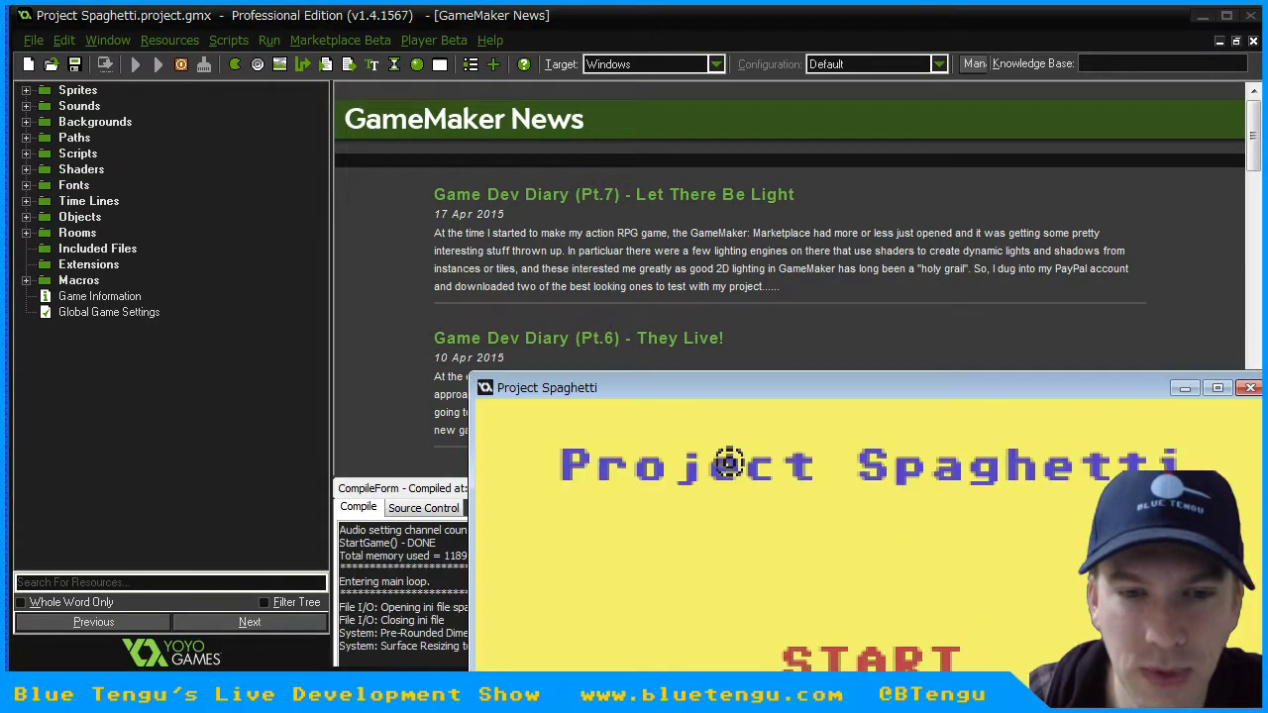
pyautogui.moveTo(742, 393); pyautogui.dragTo(544, 48)
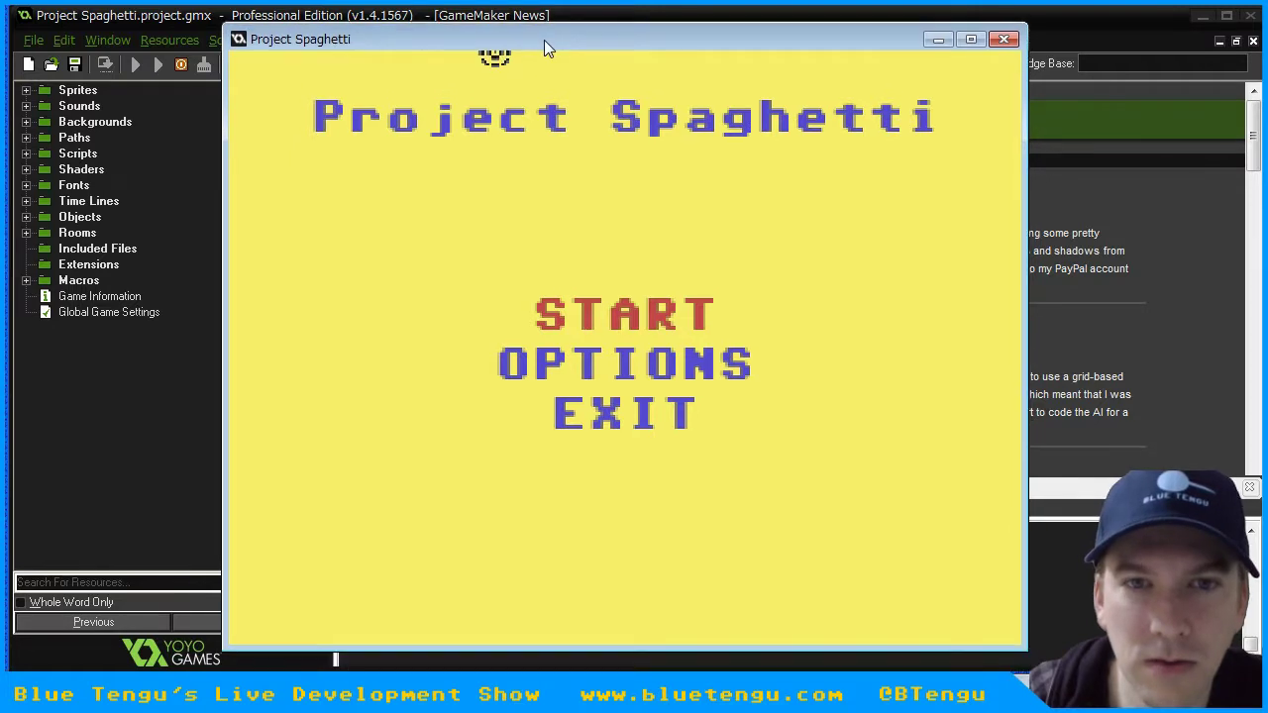
pyautogui.click(596, 316)
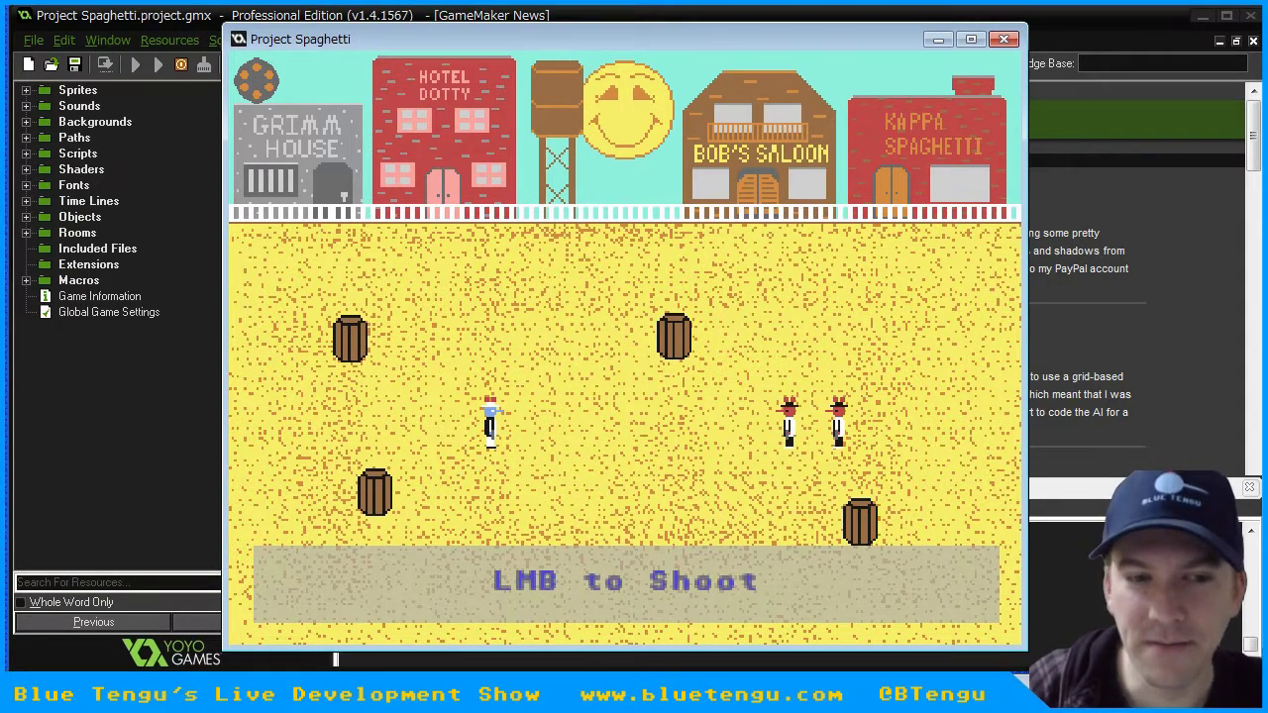
pyautogui.press('space')
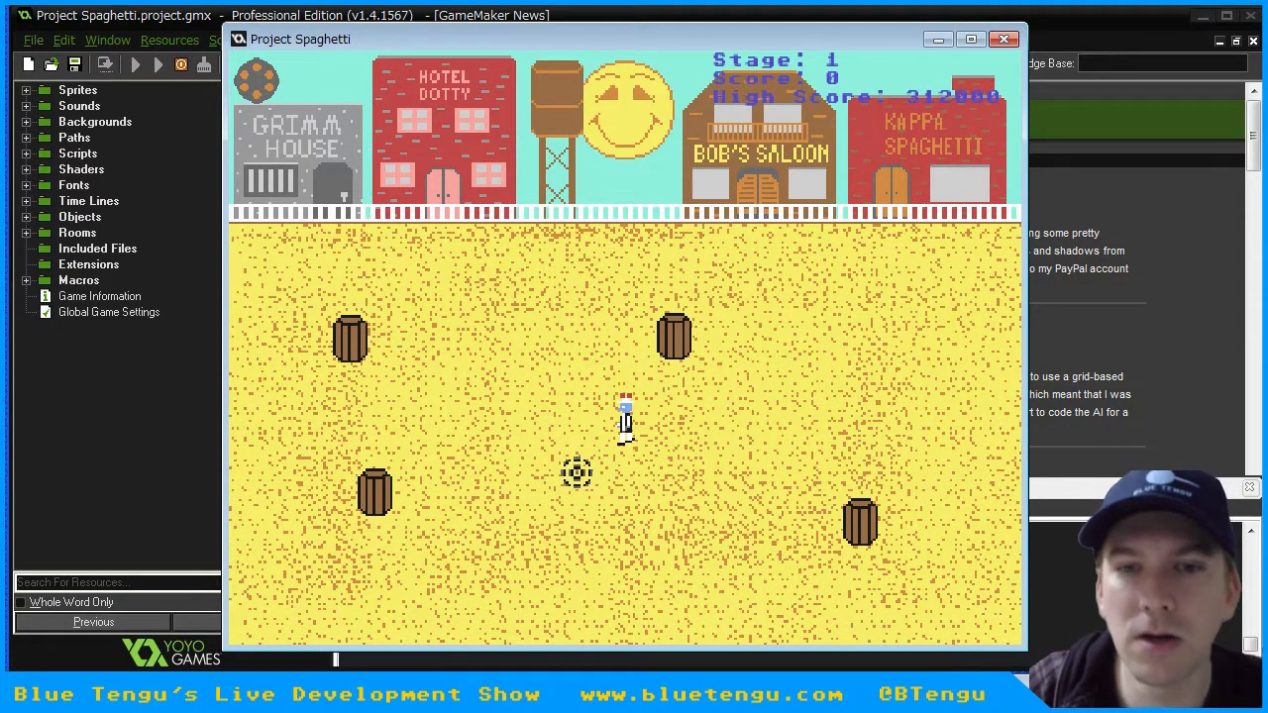
# - Play through Stage 1 in the western town, moving around the barrels and shooting the approaching gunmen
pyautogui.press('w')
pyautogui.press('d')
pyautogui.press('s')
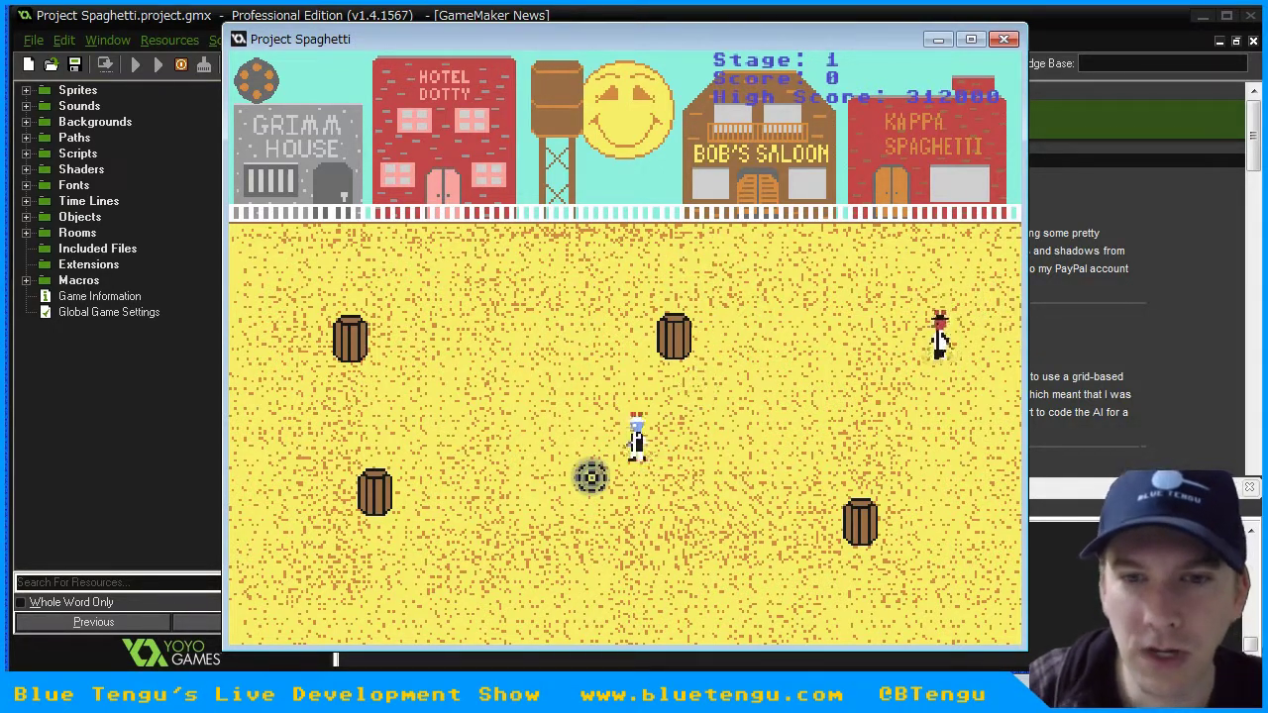
pyautogui.press('a')
pyautogui.press('w')
pyautogui.press('s')
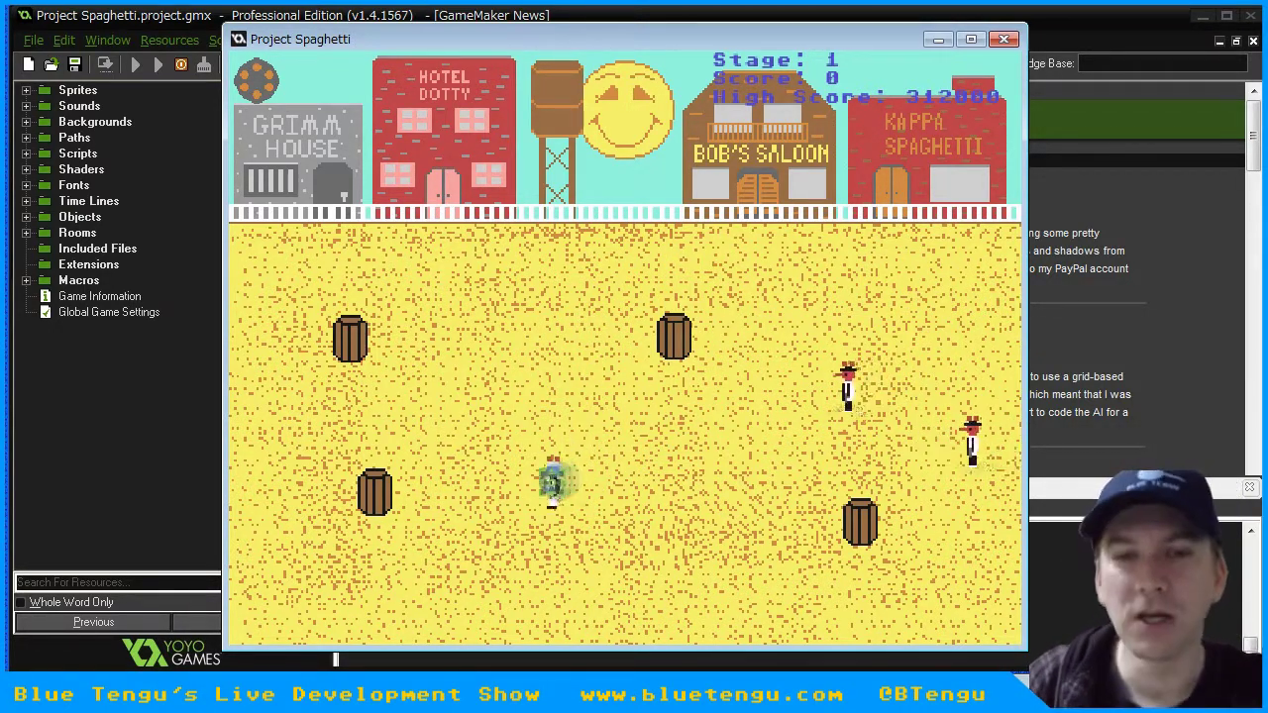
pyautogui.press('a')
pyautogui.press('w')
pyautogui.click(683, 237)
pyautogui.press('d')
pyautogui.press('w')
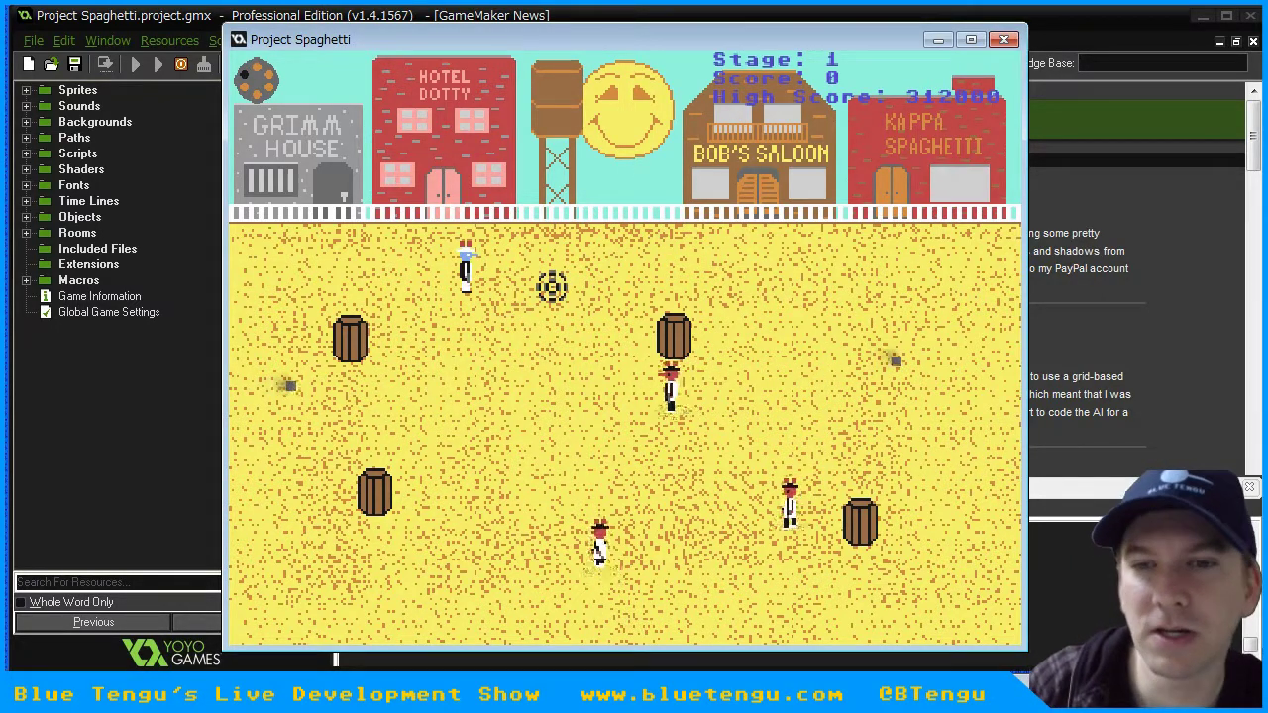
pyautogui.press('d')
pyautogui.press('a')
pyautogui.press('s')
pyautogui.press('d')
pyautogui.press('s')
pyautogui.press('a')
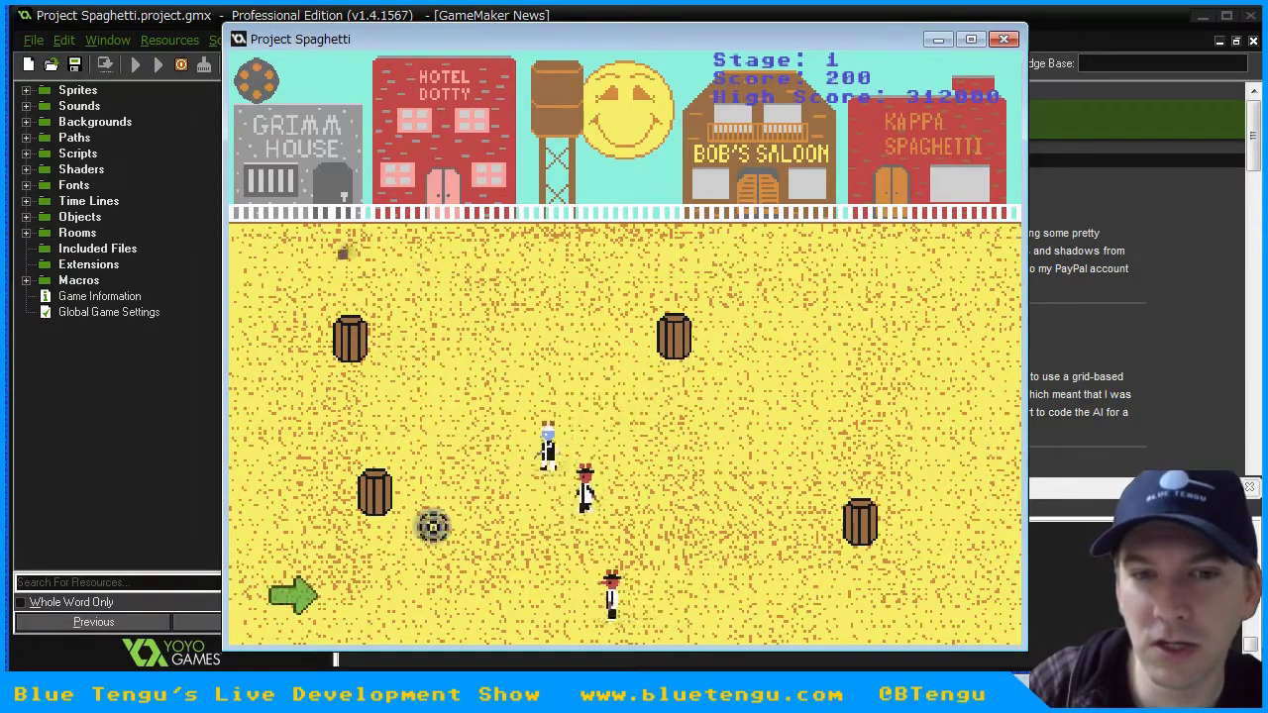
pyautogui.press('w')
pyautogui.press('d')
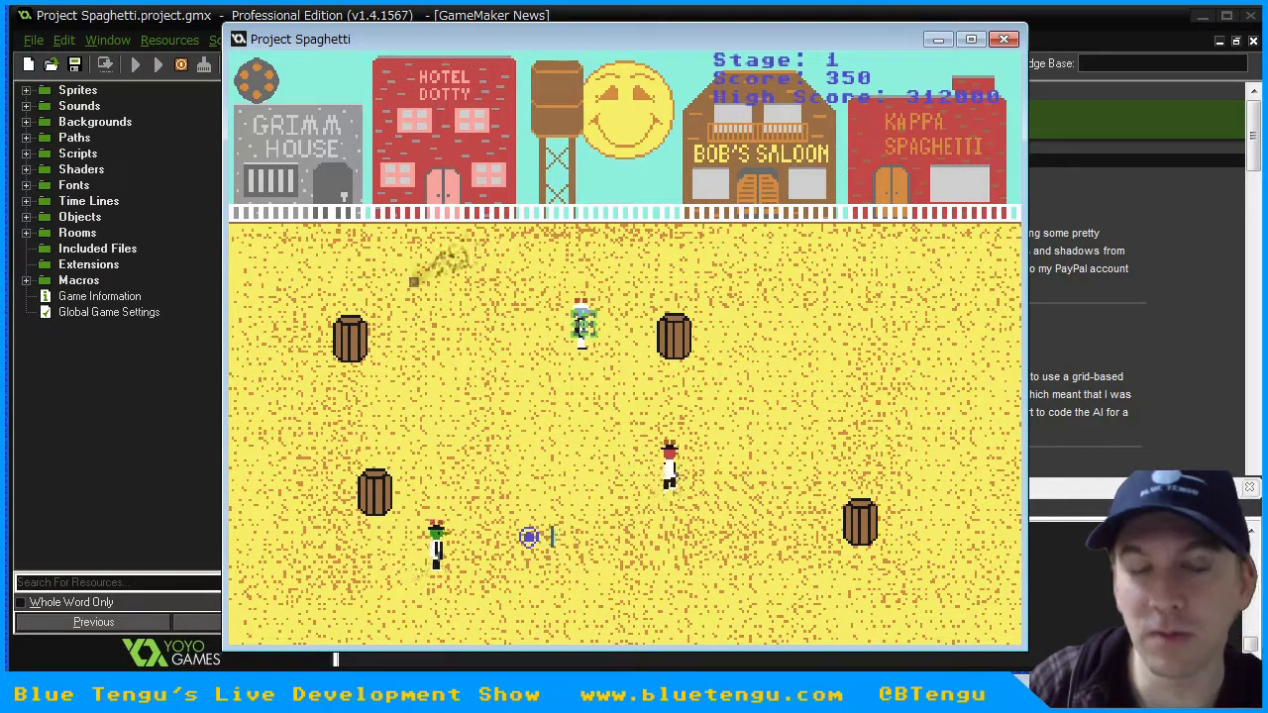
pyautogui.press('w')
pyautogui.press('d')
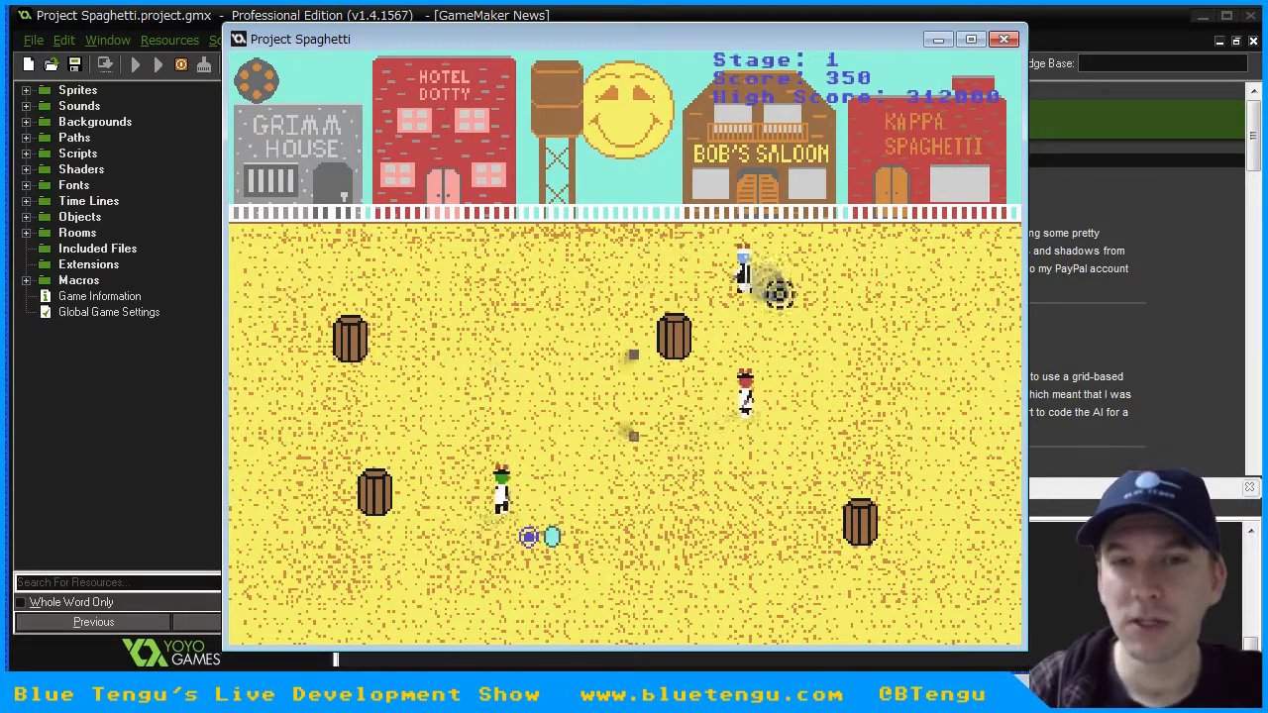
pyautogui.press('d')
pyautogui.press('s')
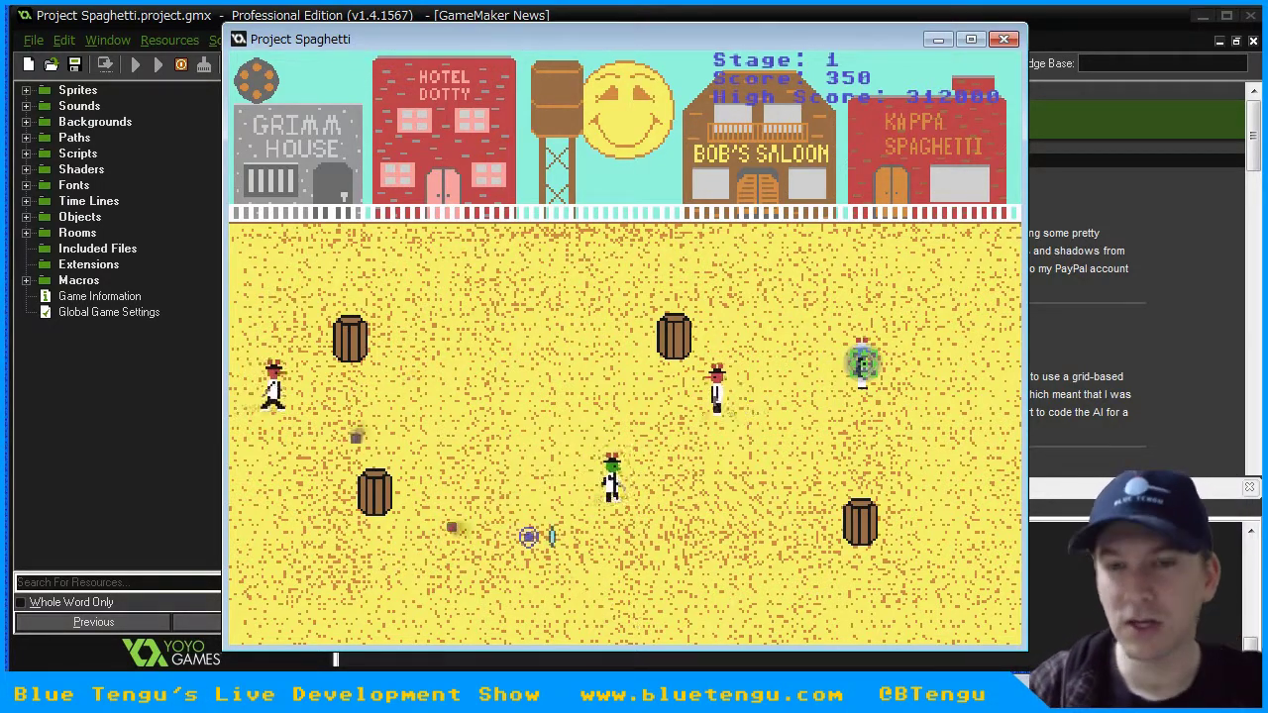
pyautogui.press('s')
pyautogui.press('d')
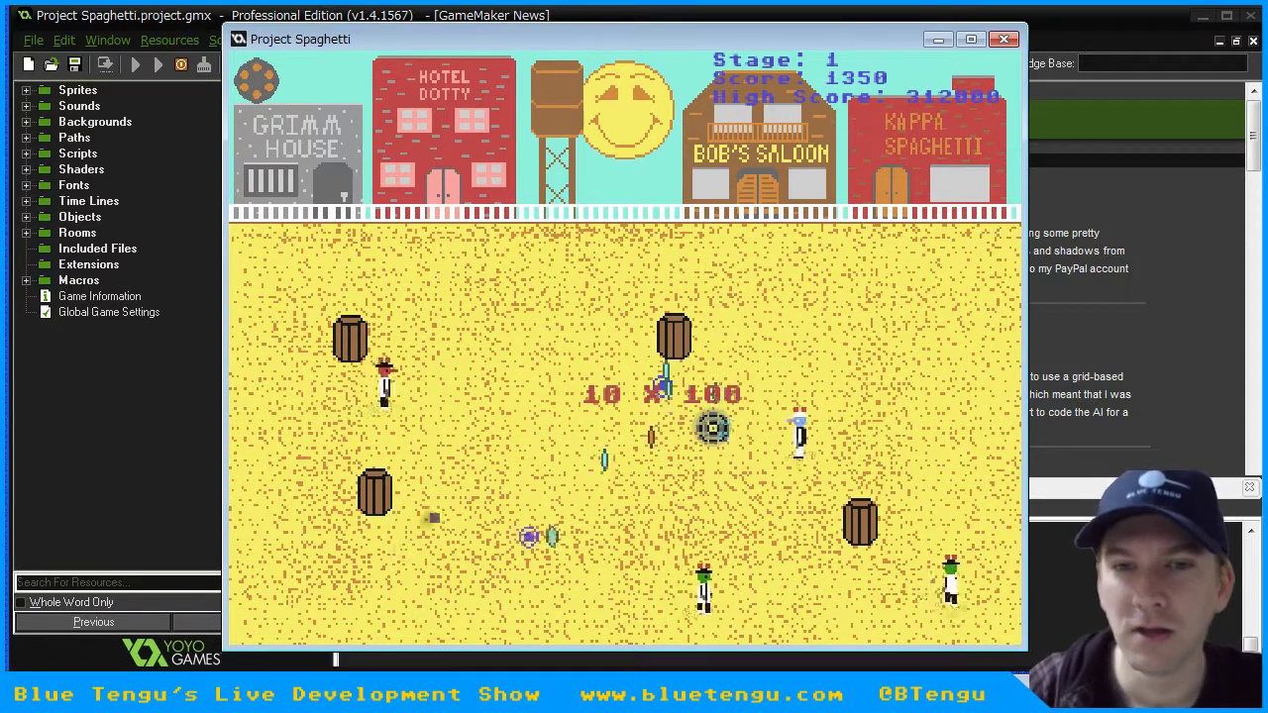
pyautogui.press('s')
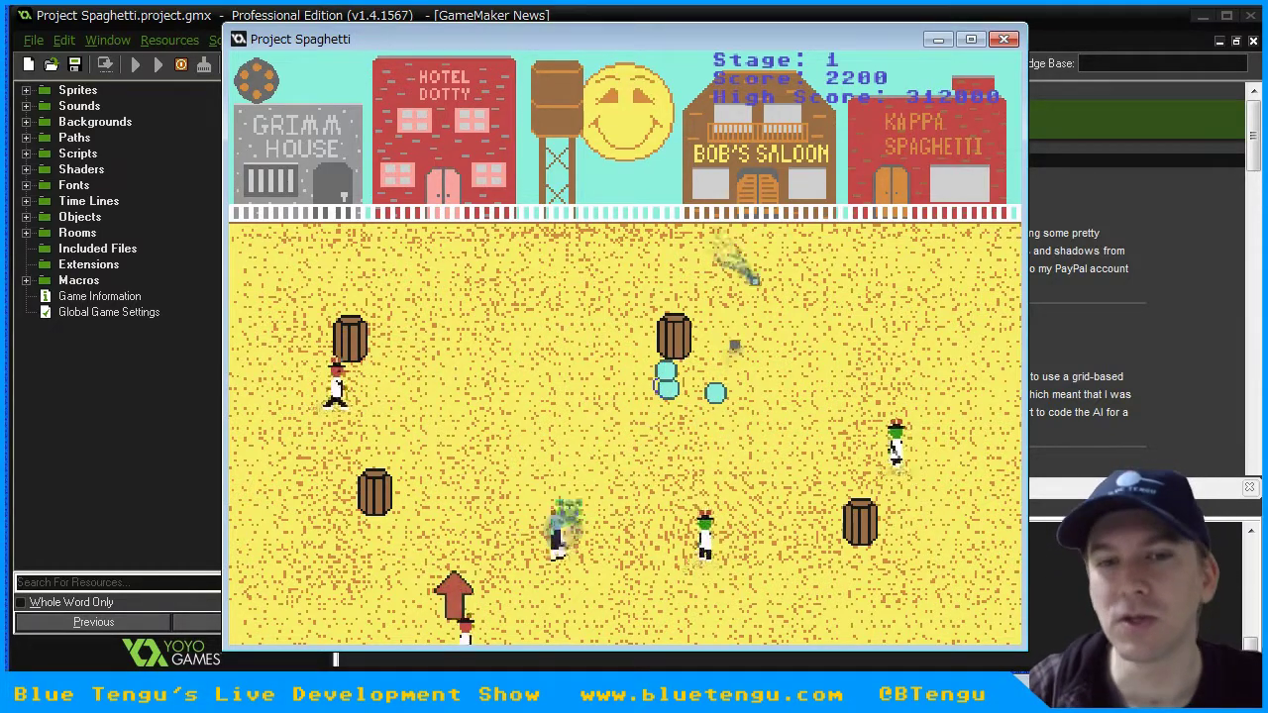
pyautogui.press('a')
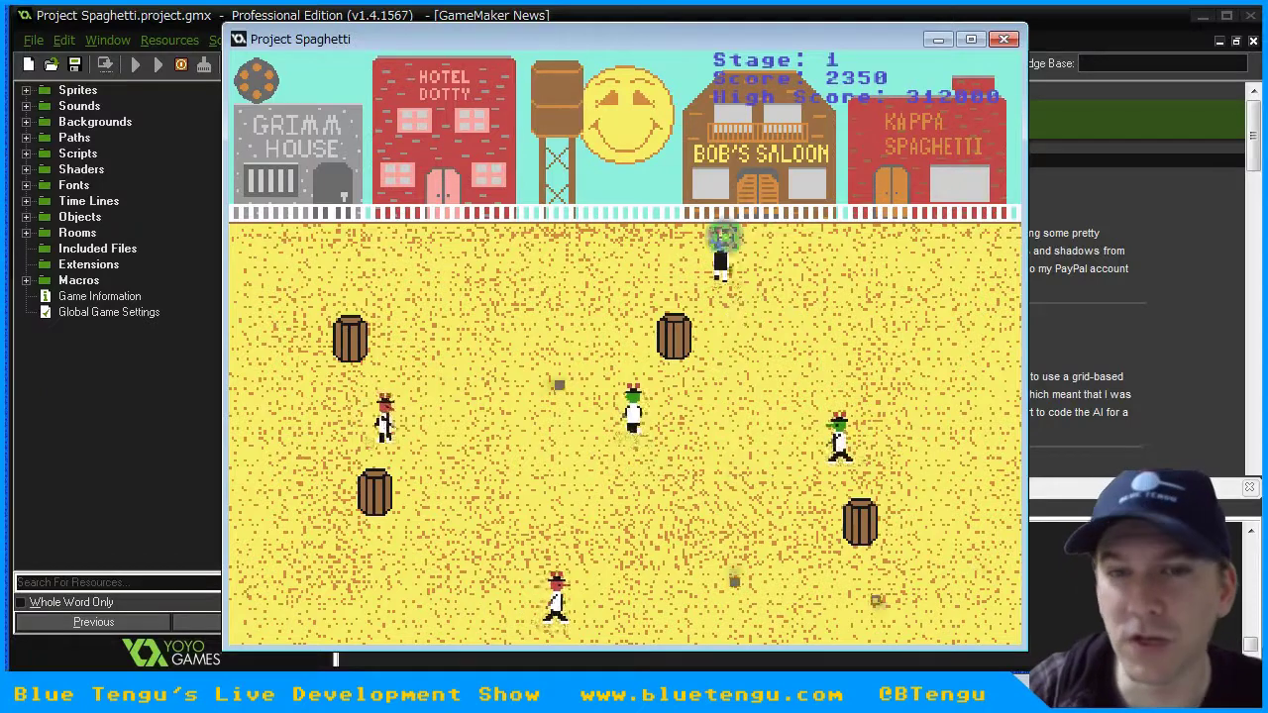
pyautogui.press('s')
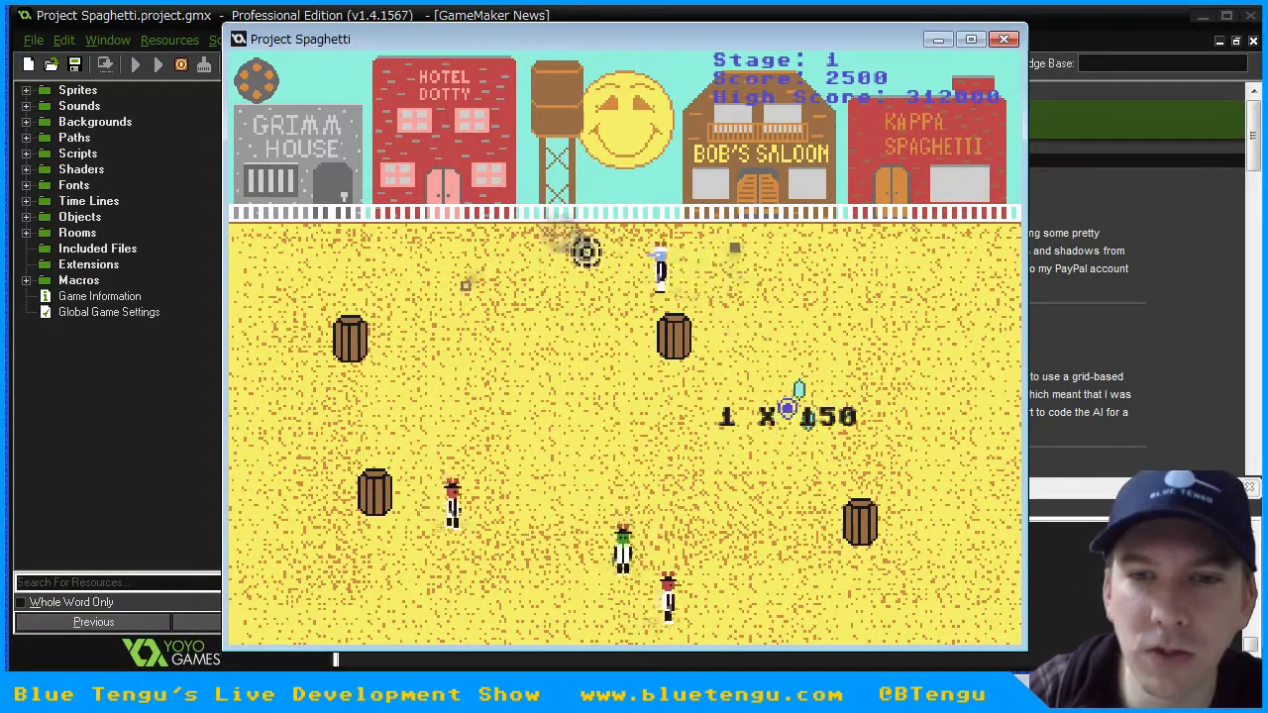
pyautogui.press('w')
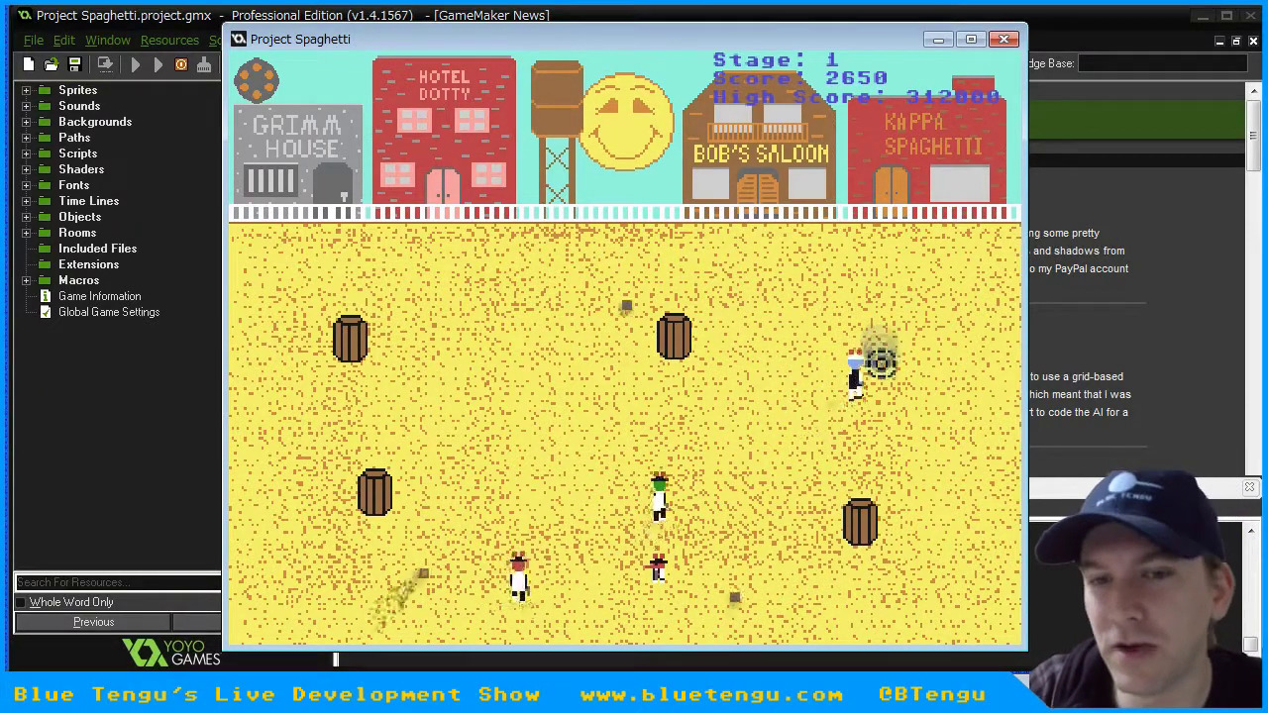
pyautogui.press('s')
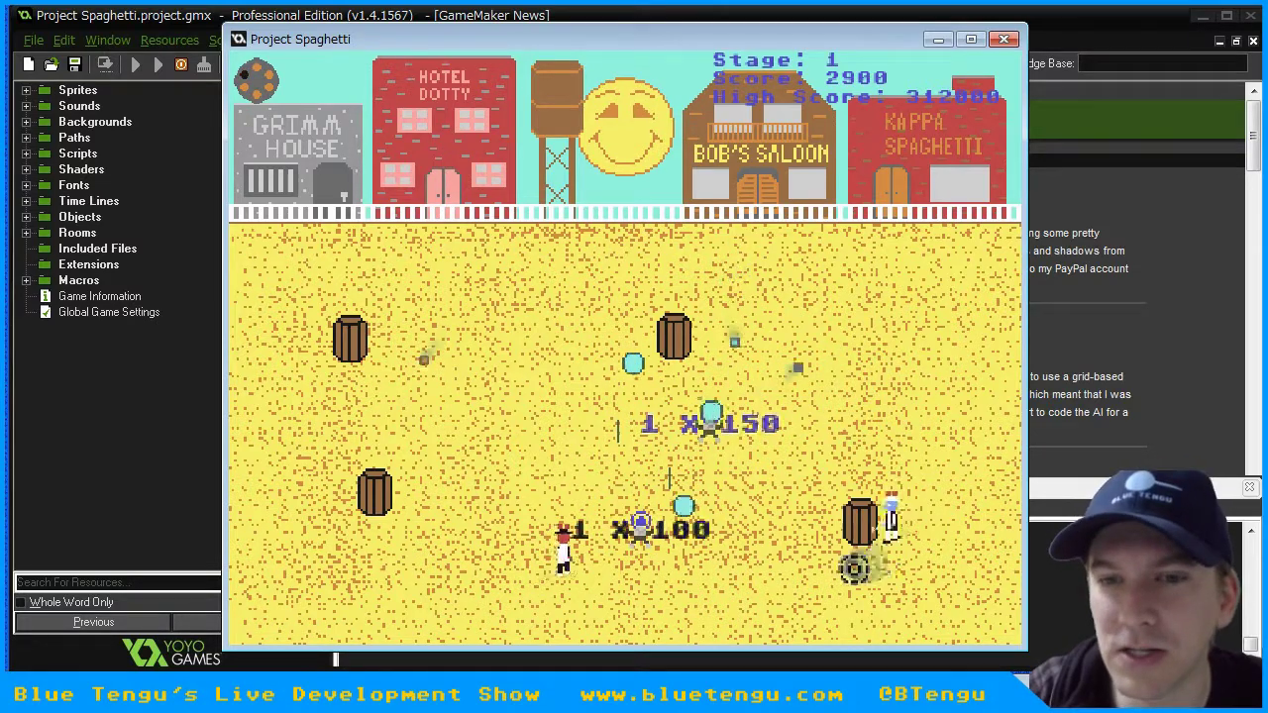
pyautogui.press('d')
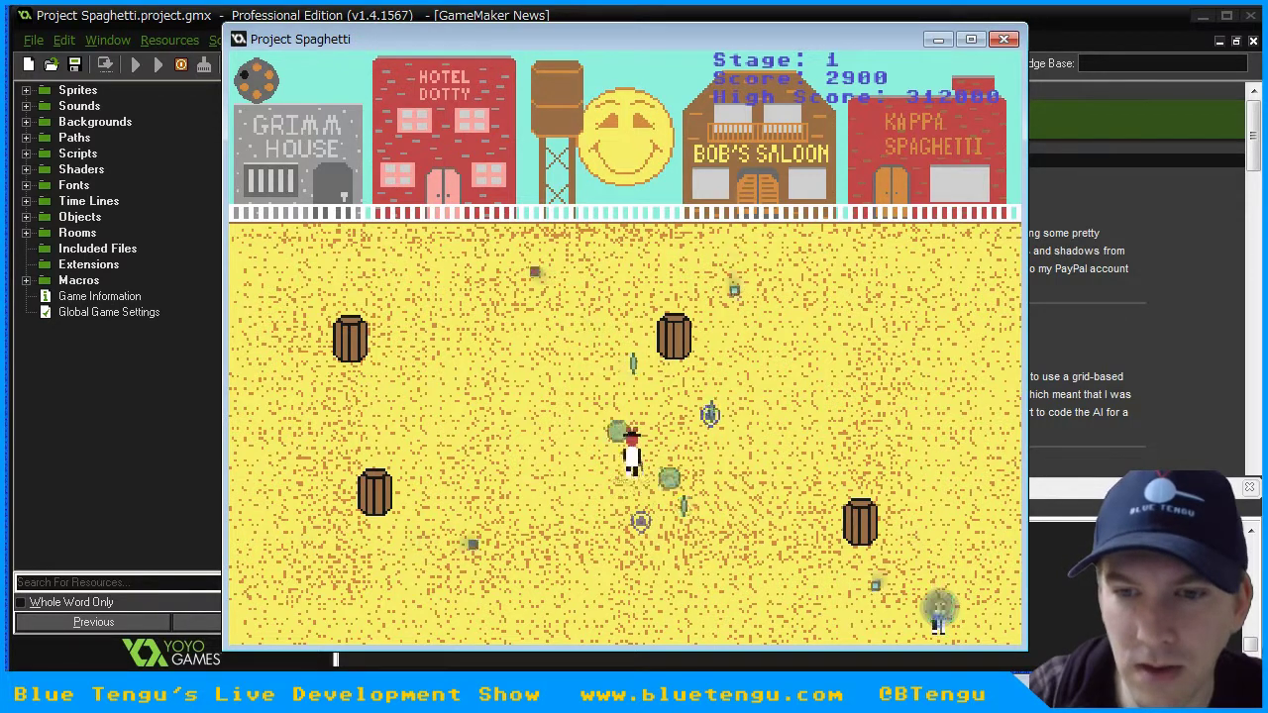
pyautogui.press('w')
pyautogui.press('a')
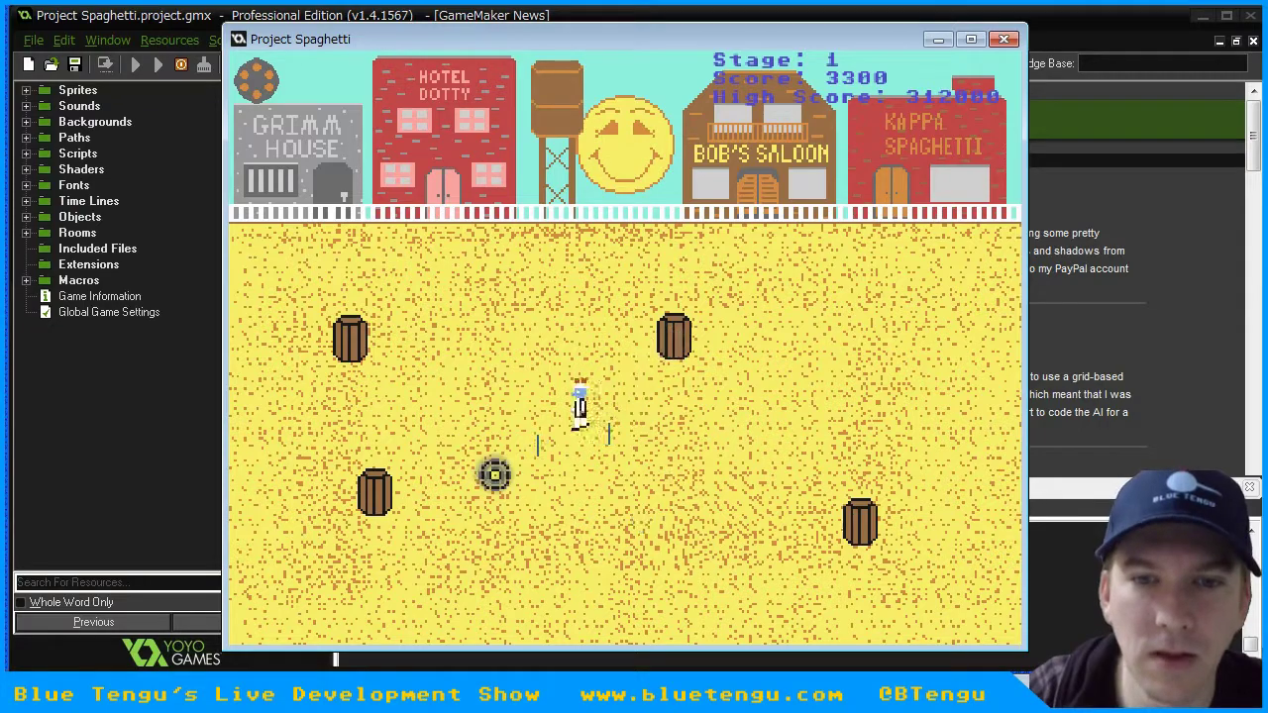
pyautogui.press('d')
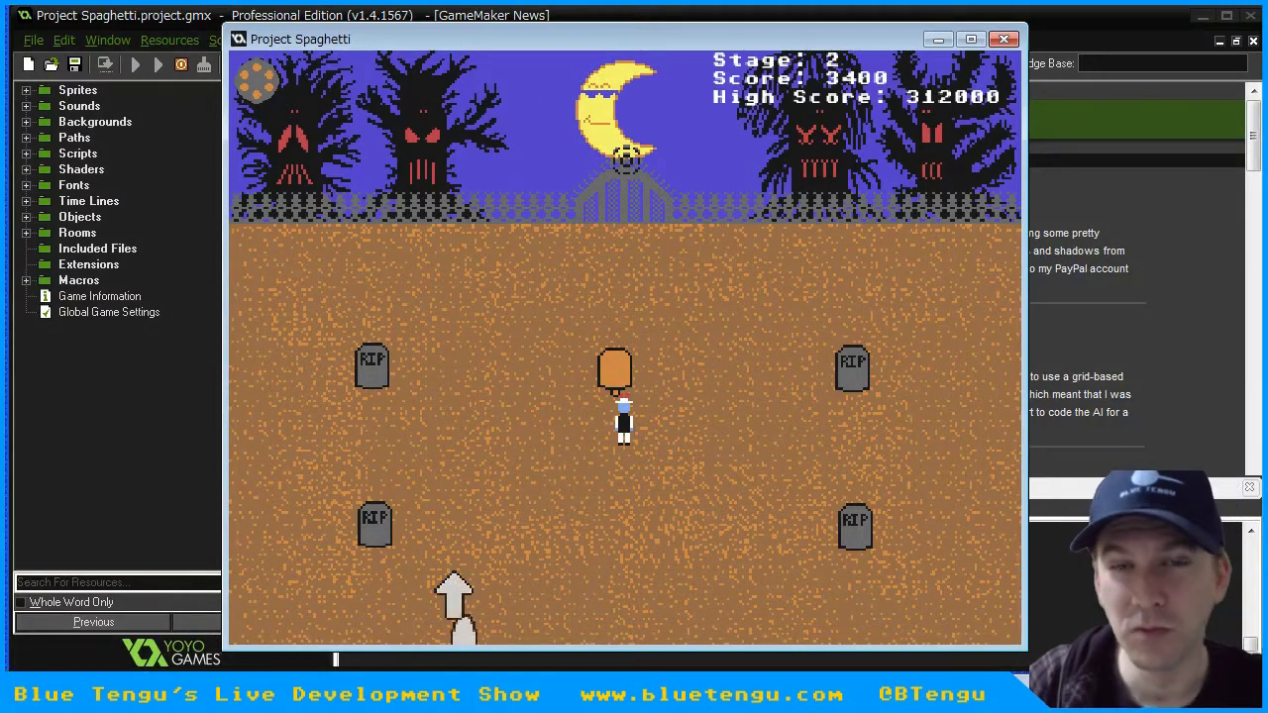
# - Move the player around the Stage 2 graveyard, dodging the ghosts between the tombstones
pyautogui.press('w')
pyautogui.press('a')
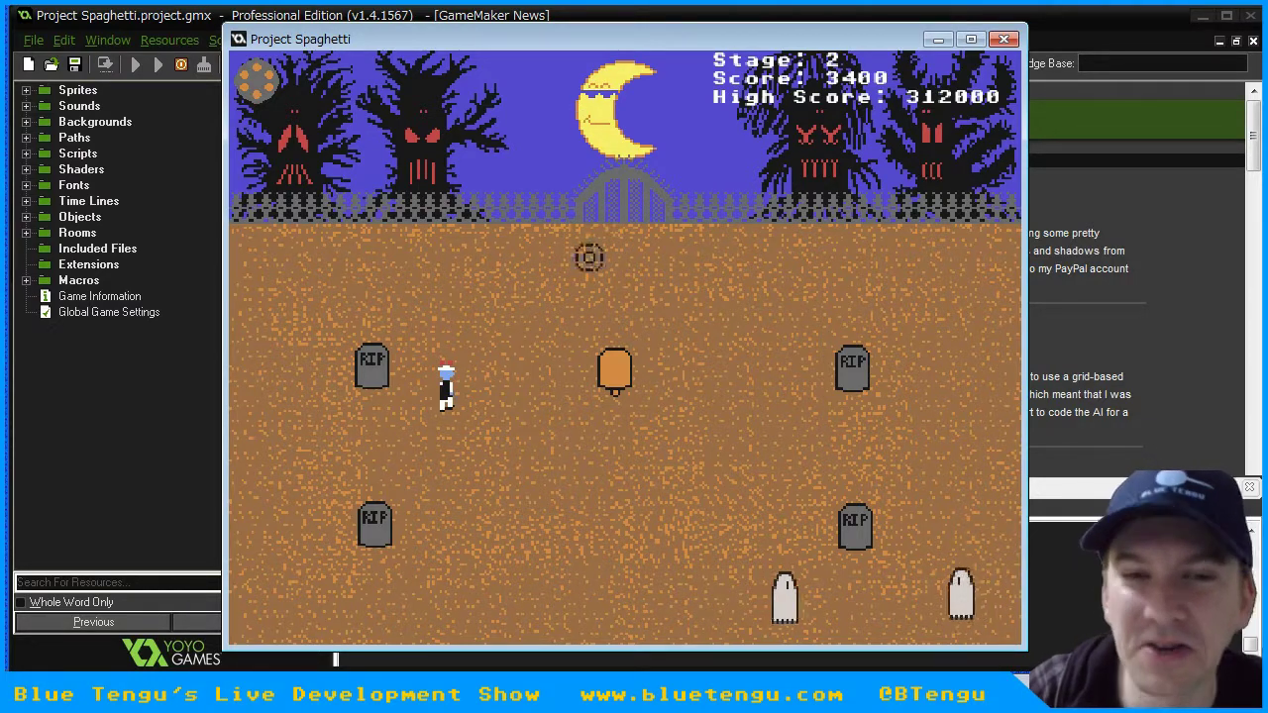
pyautogui.press('s')
pyautogui.press('d')
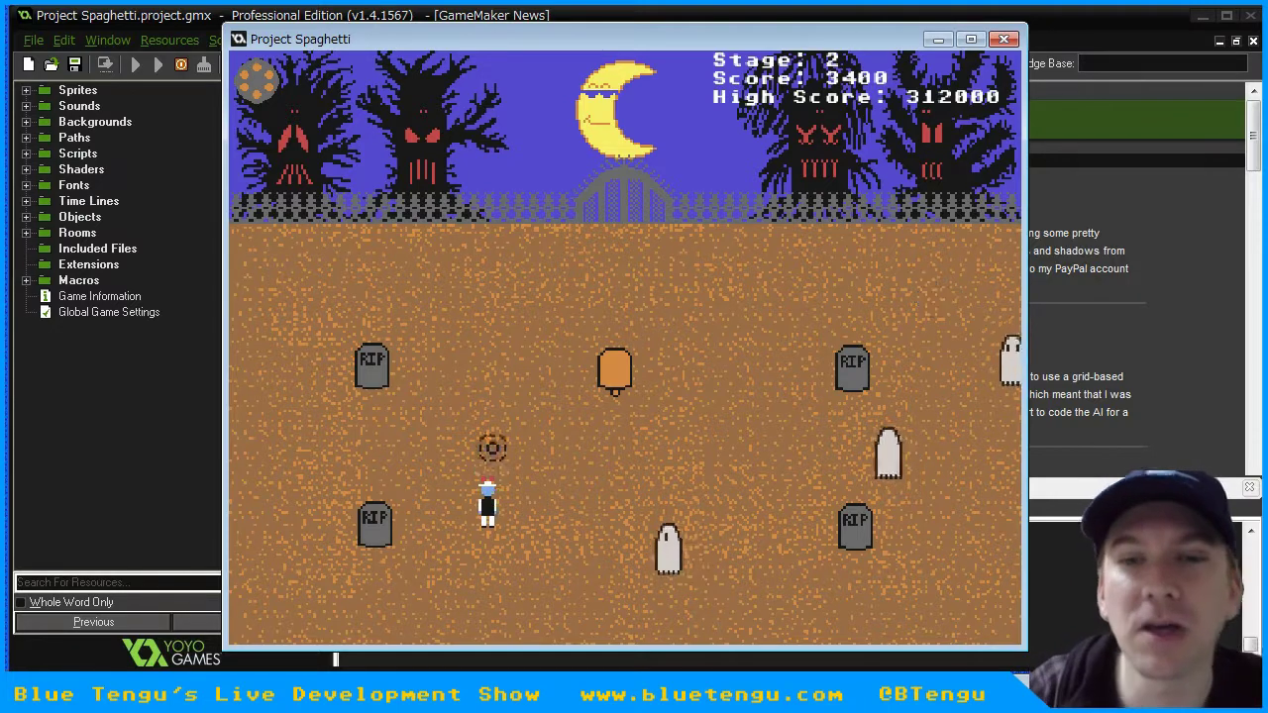
pyautogui.press('a')
pyautogui.press('d')
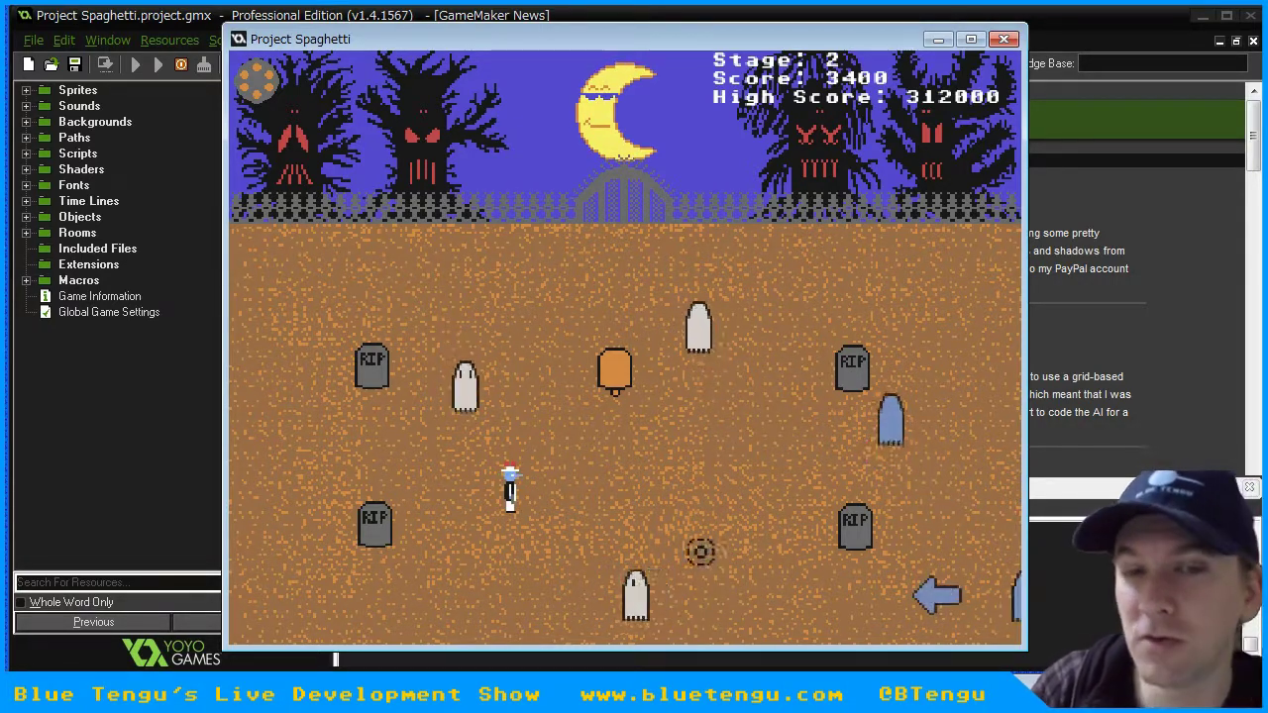
pyautogui.press('d')
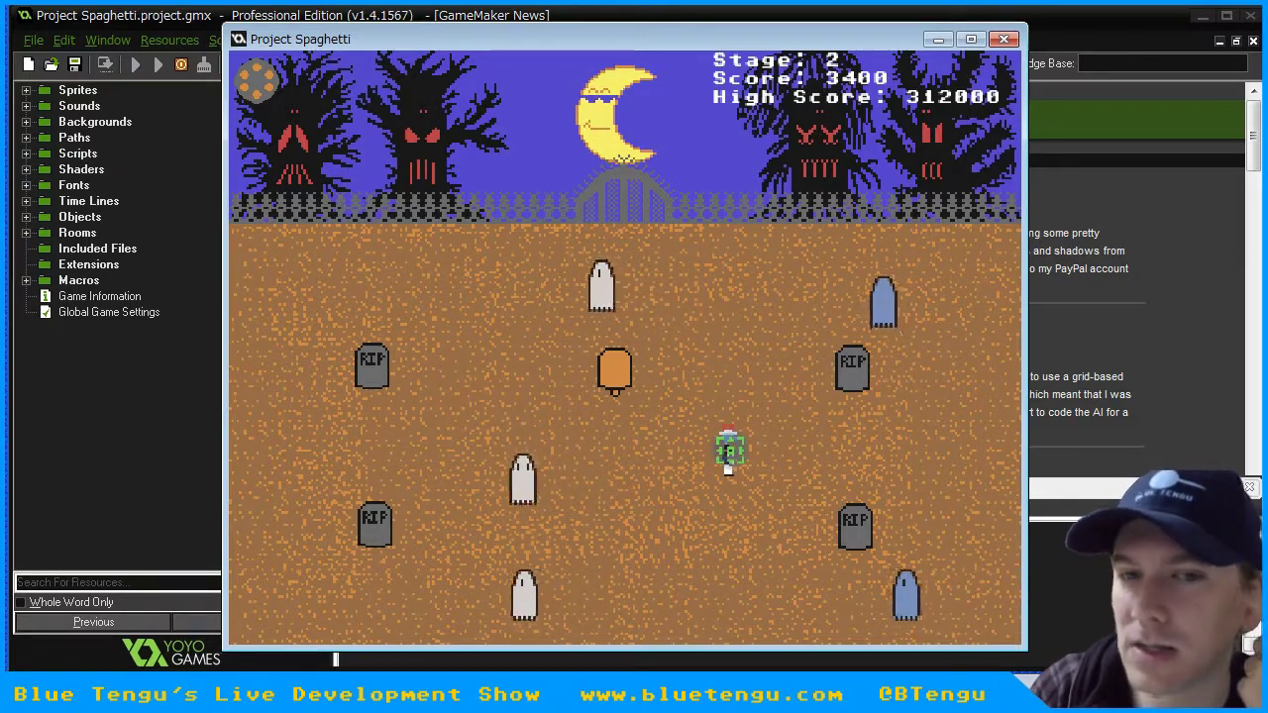
pyautogui.moveTo(730, 452)
pyautogui.mouseDown()
pyautogui.moveTo(863, 437)
pyautogui.moveTo(915, 362)
pyautogui.moveTo(884, 282)
pyautogui.mouseUp()
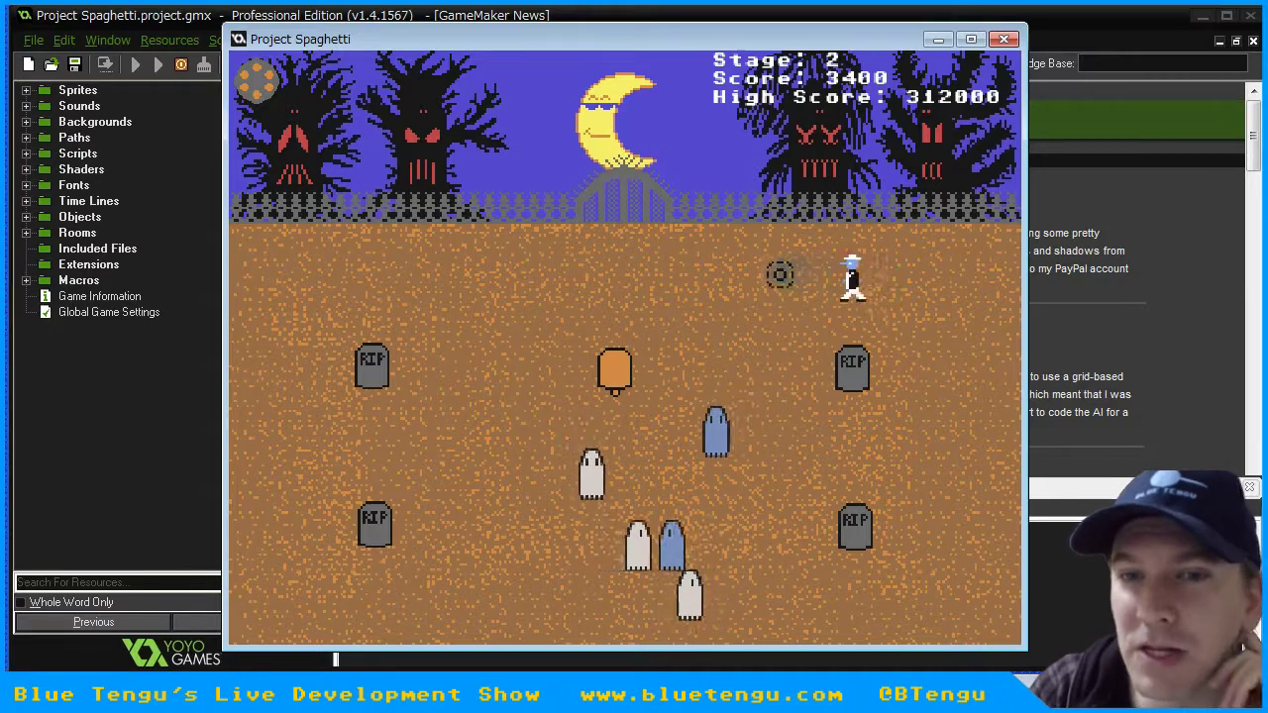
# - Shoot the bell in the middle of the graveyard and fire at the ghosts while dodging around the tombstones
pyautogui.rightClick(407, 274)
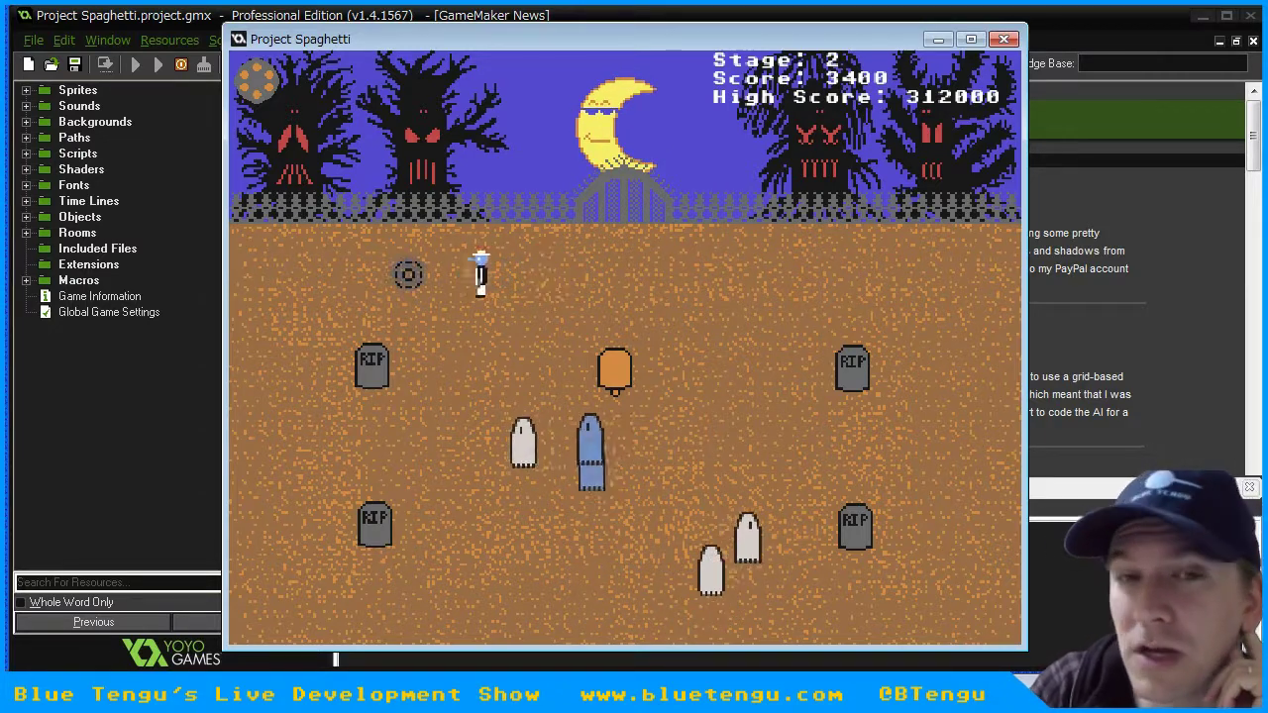
pyautogui.click(586, 339)
pyautogui.rightClick(334, 297)
pyautogui.rightClick(300, 379)
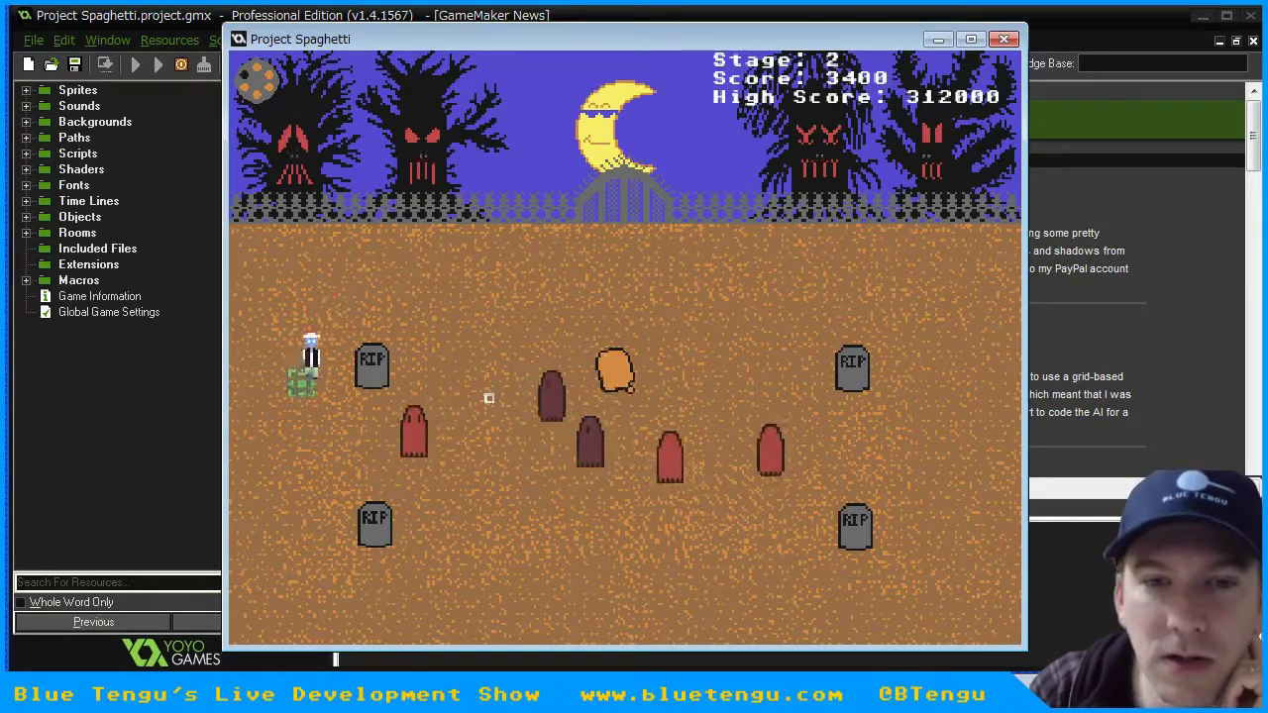
pyautogui.rightClick(300, 446)
pyautogui.click(393, 439)
pyautogui.rightClick(360, 419)
pyautogui.rightClick(308, 547)
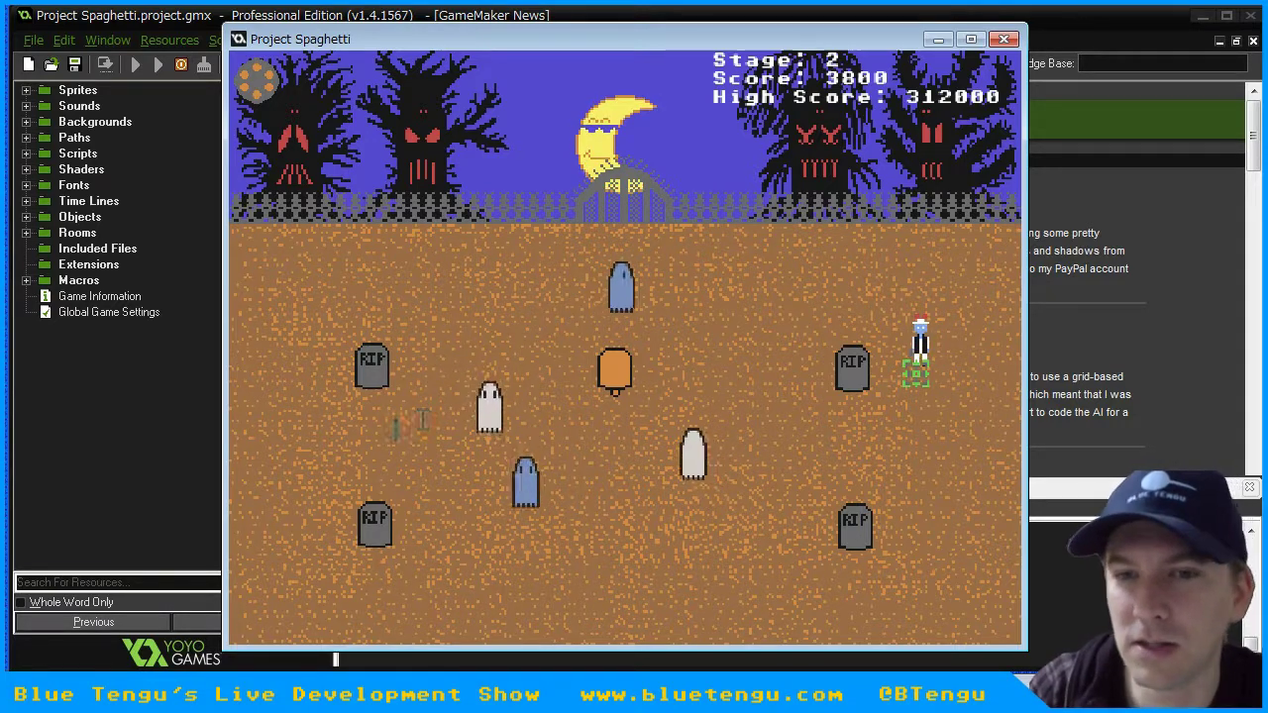
# - Pause the Stage 2 game, raise the SFX volume slightly in its options, and resume playing
pyautogui.press('Escape')
pyautogui.click(671, 373)
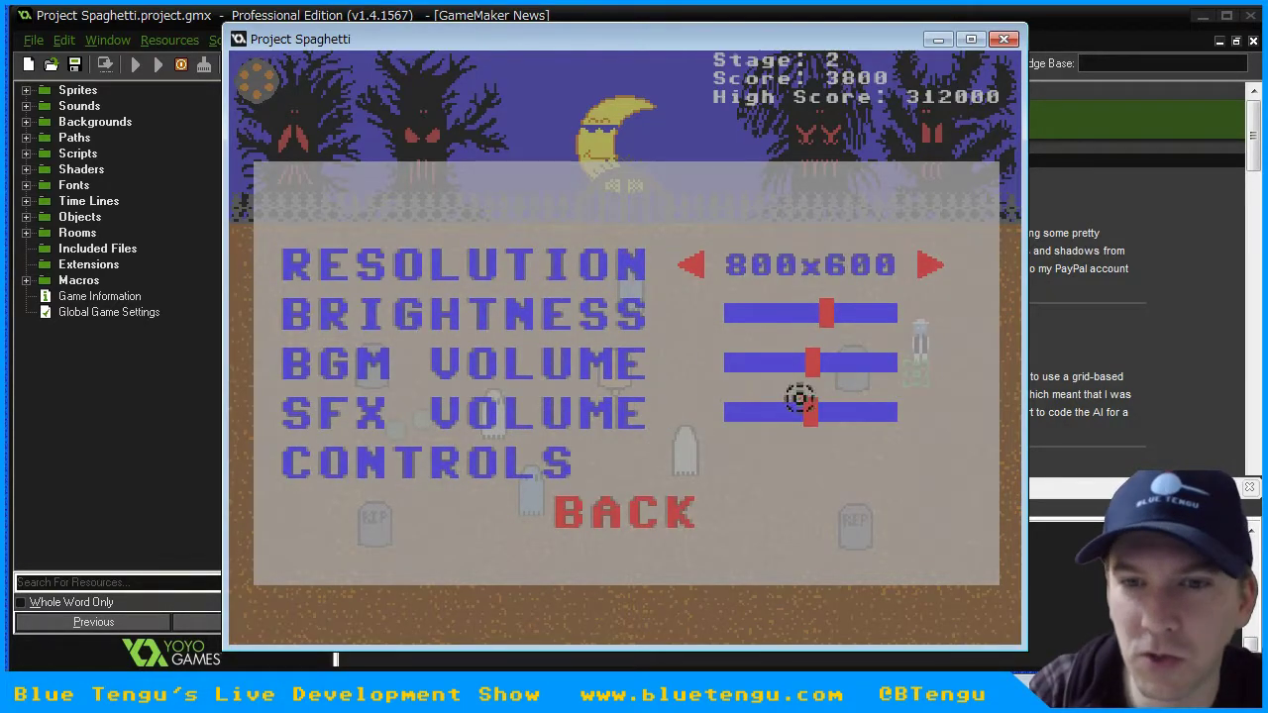
pyautogui.press('Escape')
pyautogui.click(680, 367)
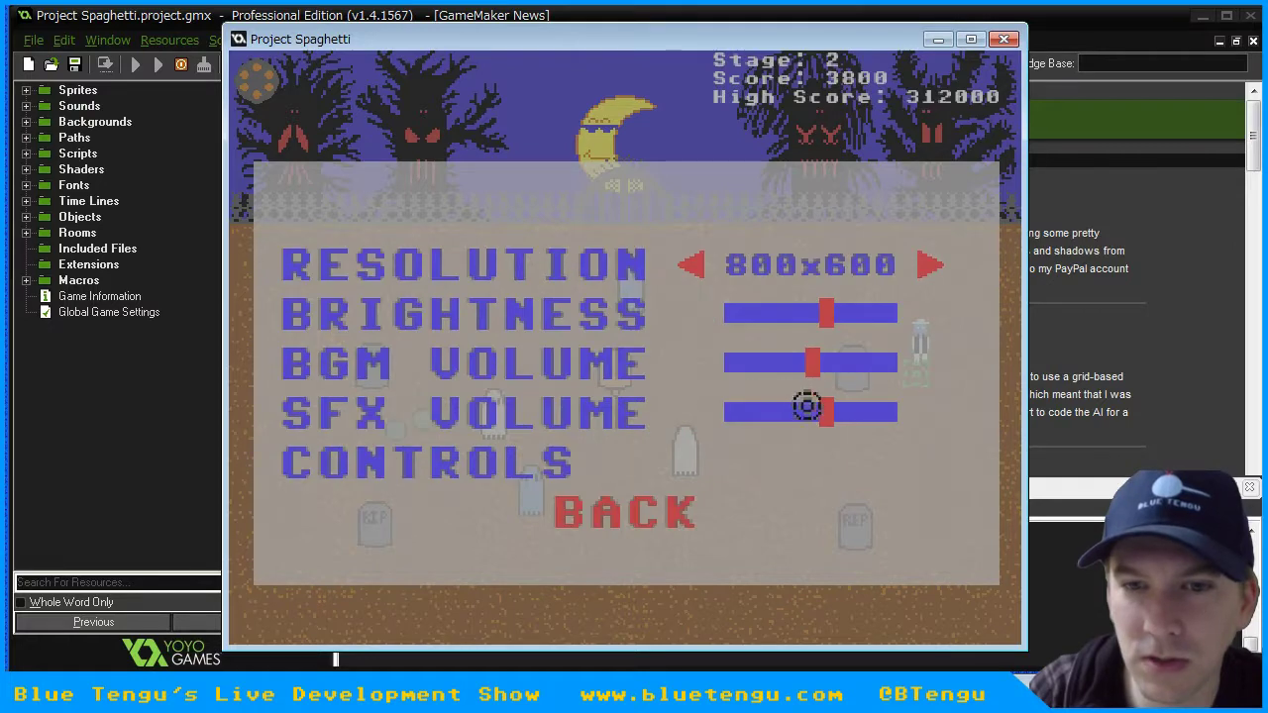
pyautogui.click(655, 509)
pyautogui.click(634, 320)
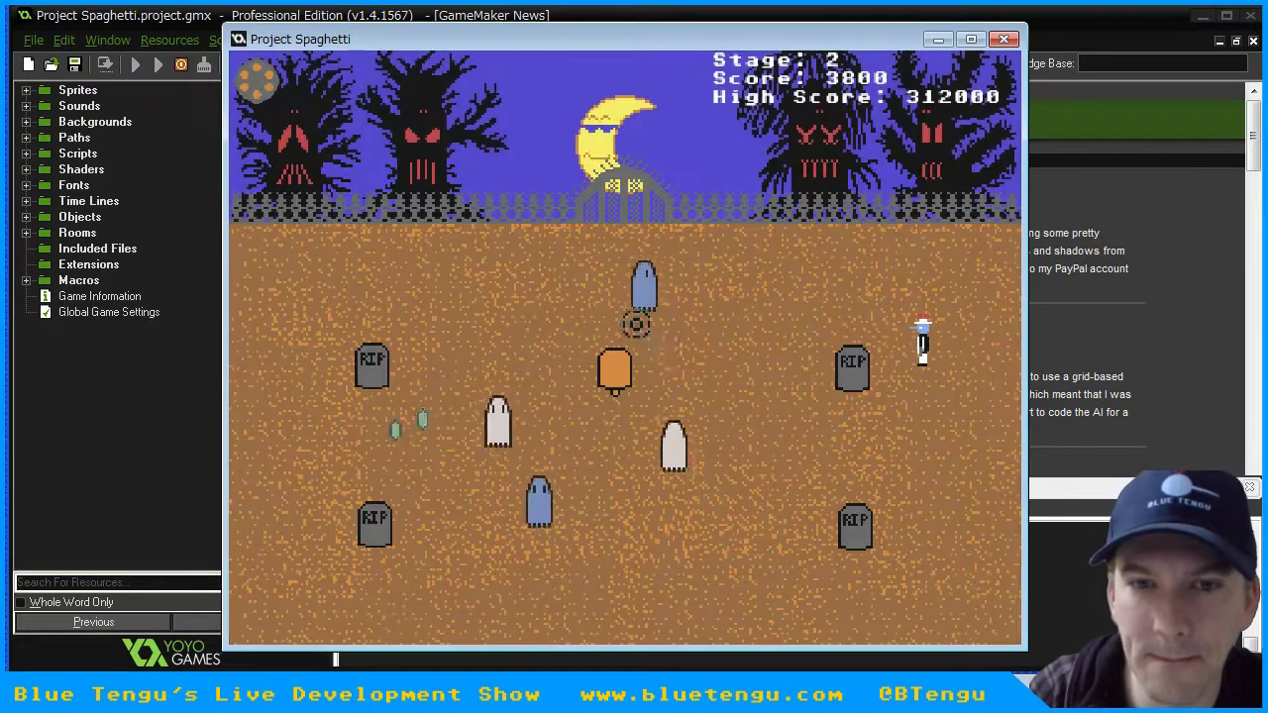
# - Move the player away from the ghosts, circling between the right-hand tombstone and the graveyard gate
pyautogui.press('d')
pyautogui.press('w')
pyautogui.press('a')
pyautogui.press('s')
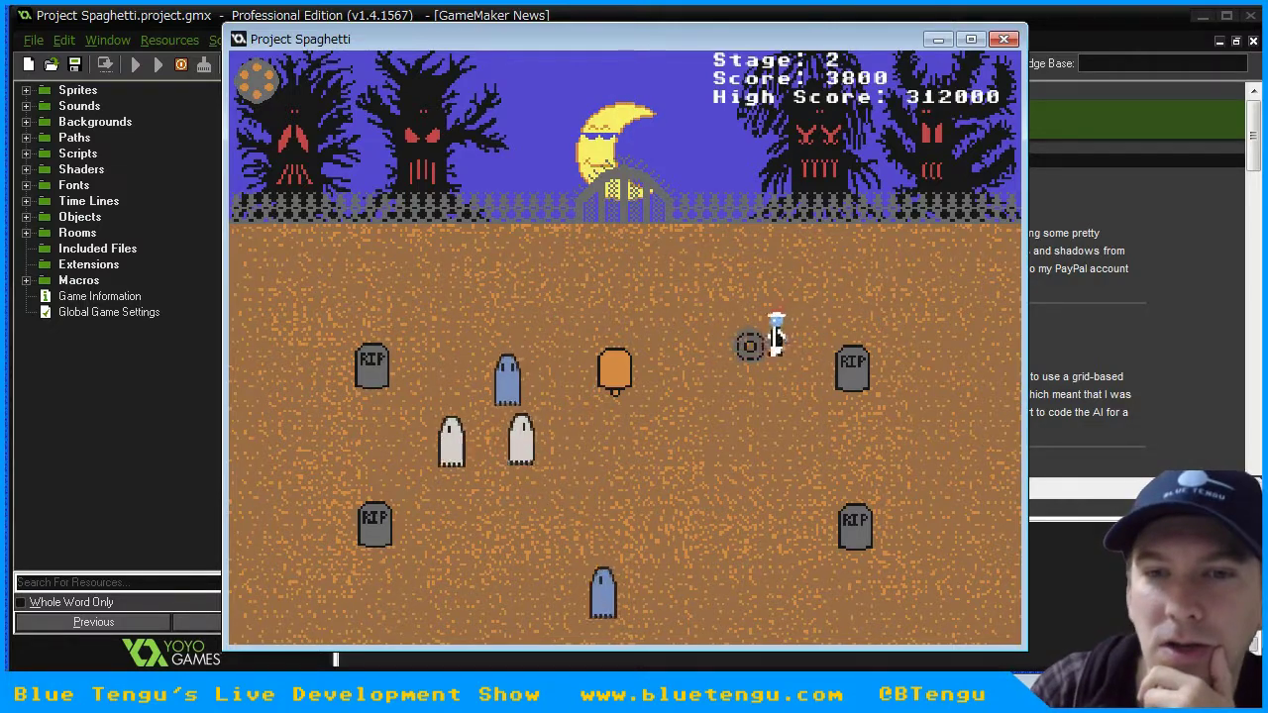
pyautogui.press('w')
pyautogui.press('a')
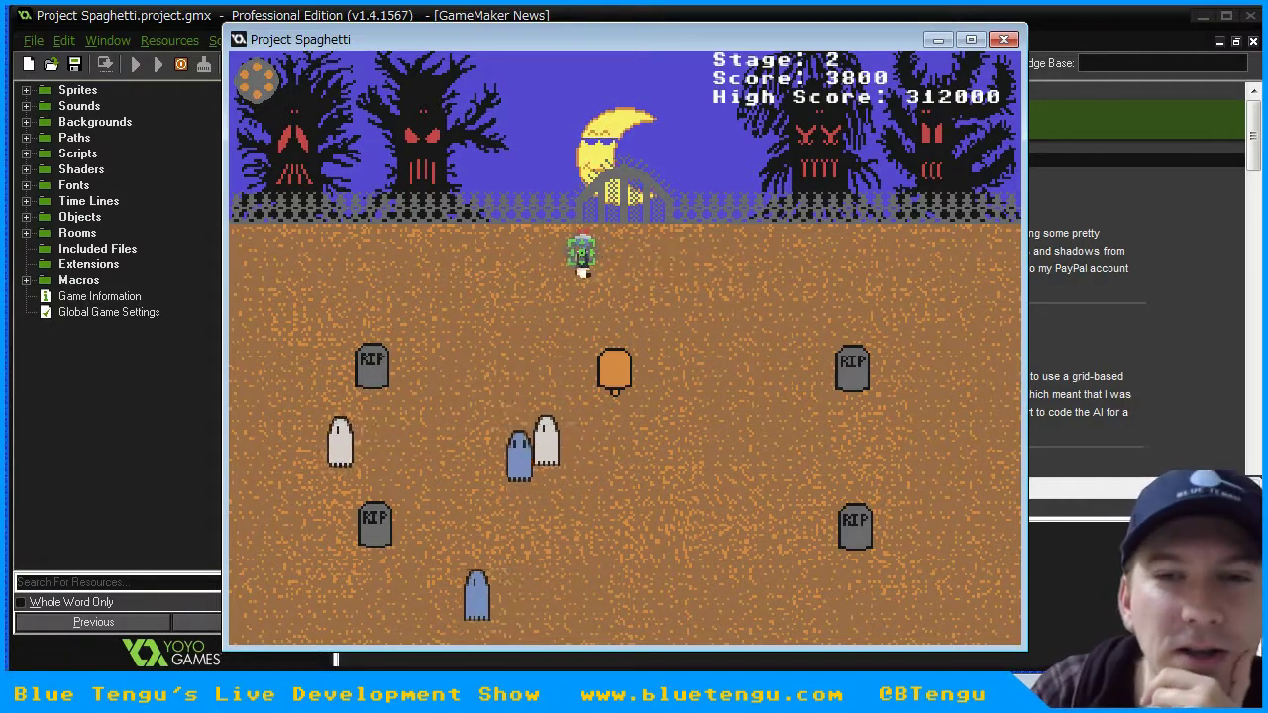
pyautogui.press('d')
pyautogui.press('d')
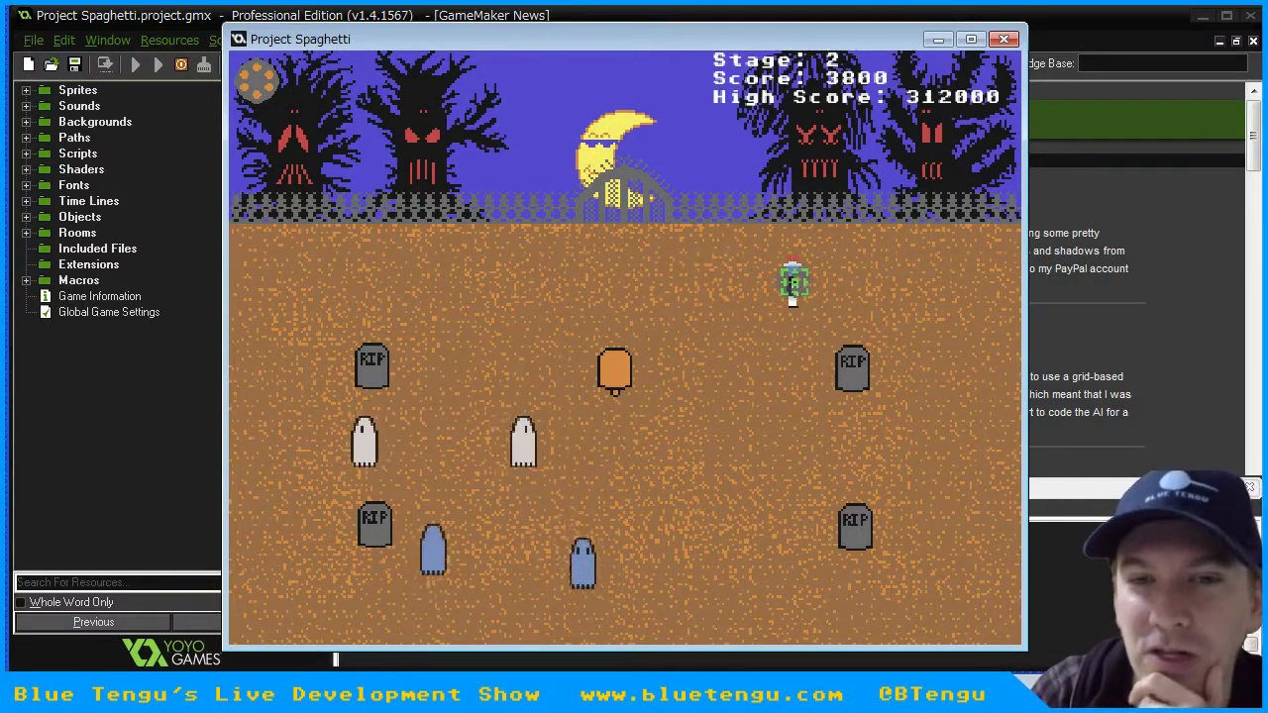
# - Shoot the graveyard bell and run past the tombstones to keep clear of the ghosts and bats
pyautogui.click(614, 370)
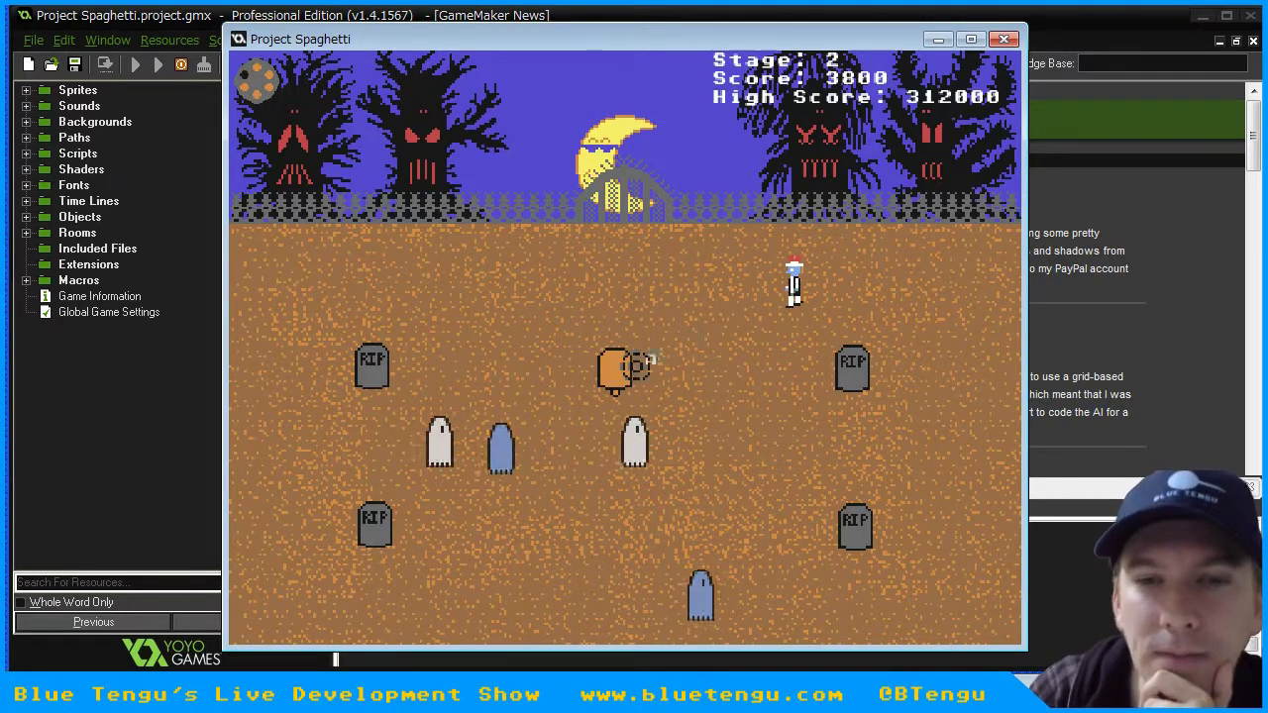
pyautogui.press('a')
pyautogui.press('s')
pyautogui.press('d')
pyautogui.press('s')
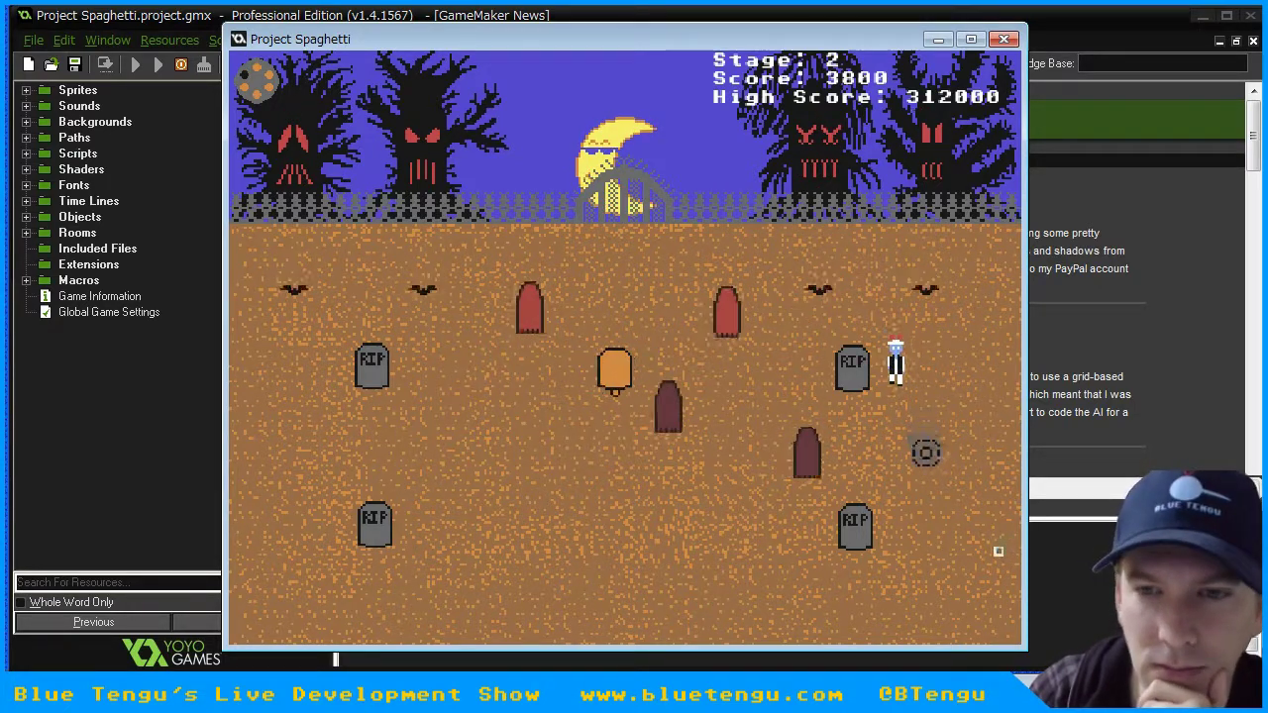
pyautogui.press('a')
pyautogui.press('w')
pyautogui.press('a')
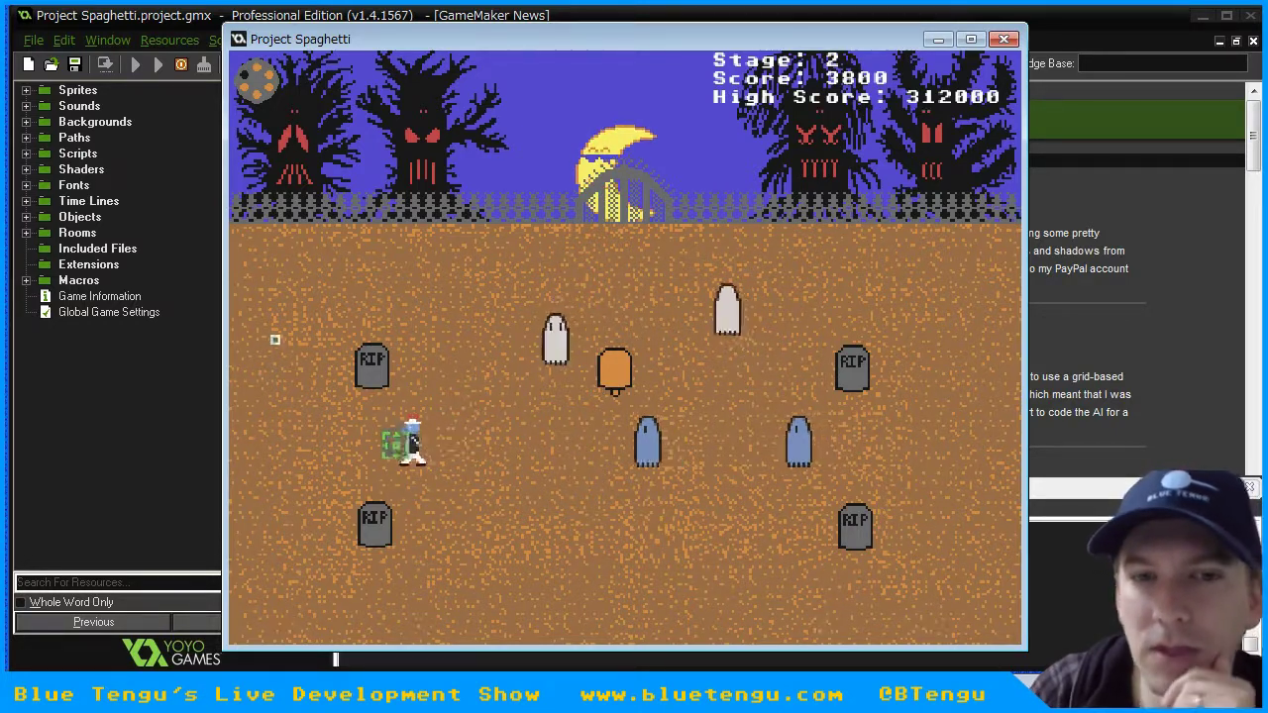
# - Lead the ghosts around the bell by moving up to the fence and back down across the graveyard
pyautogui.press('w')
pyautogui.press('w')
pyautogui.press('d')
pyautogui.press('a')
pyautogui.press('d')
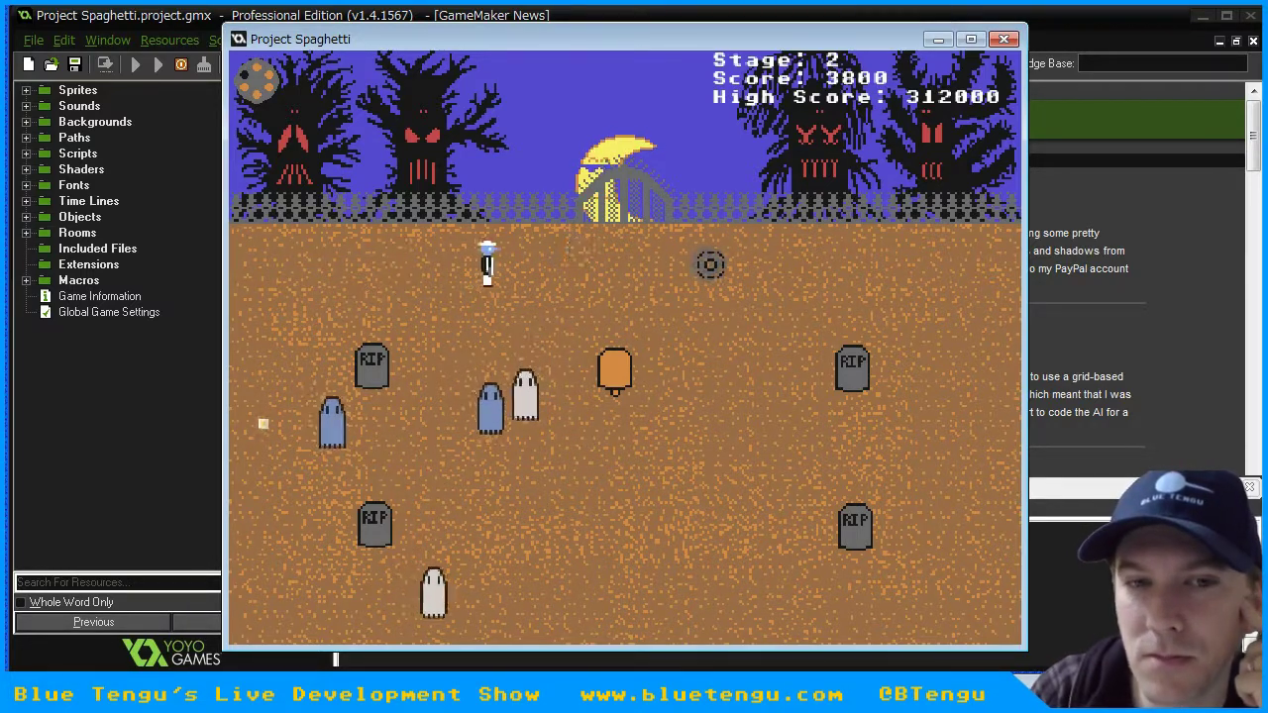
pyautogui.press('s')
pyautogui.press('d')
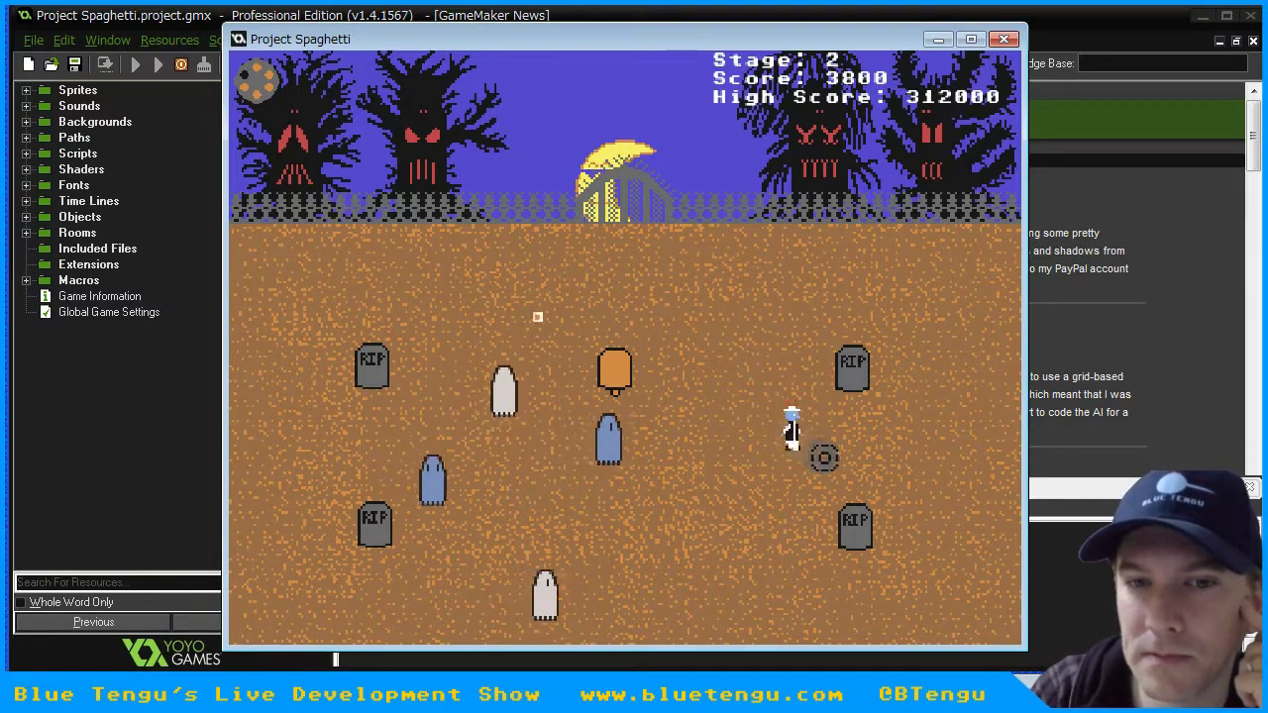
# - Fire at the bell and the approaching ghosts while retreating to the lower right corner of the graveyard
pyautogui.click(822, 437)
pyautogui.press('a')
pyautogui.press('s')
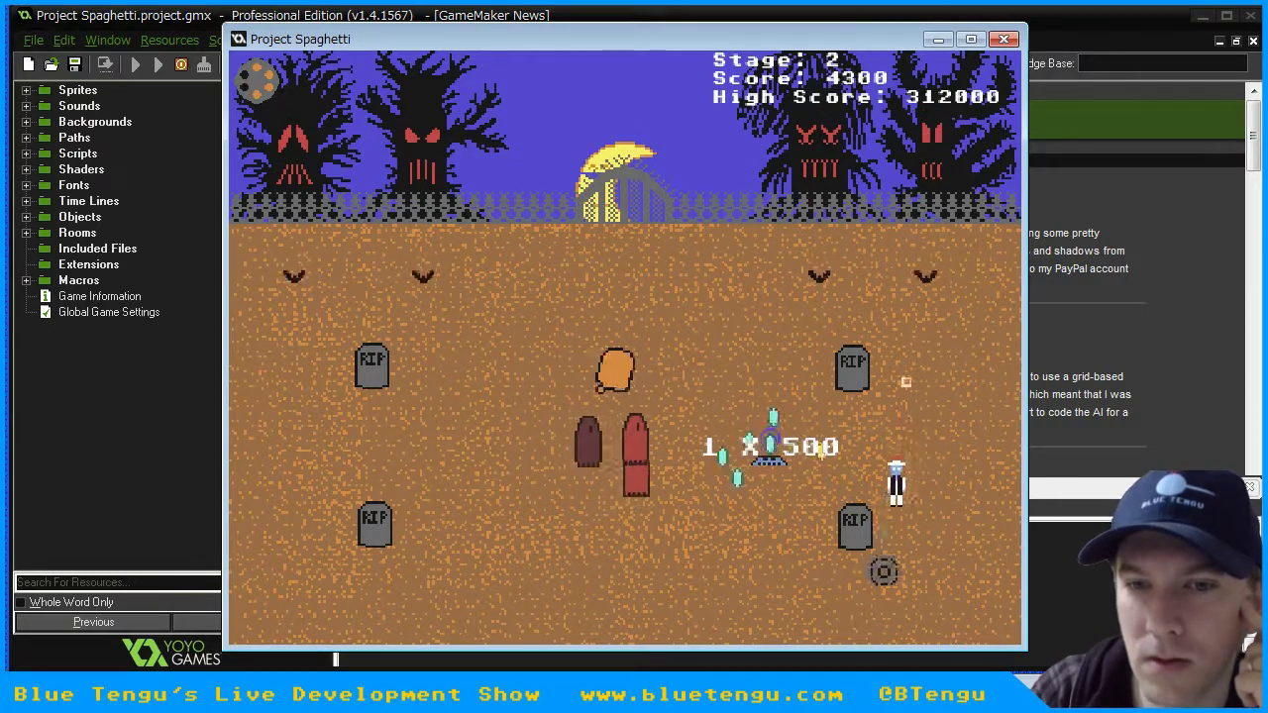
pyautogui.press('d')
pyautogui.press('w')
pyautogui.press('s')
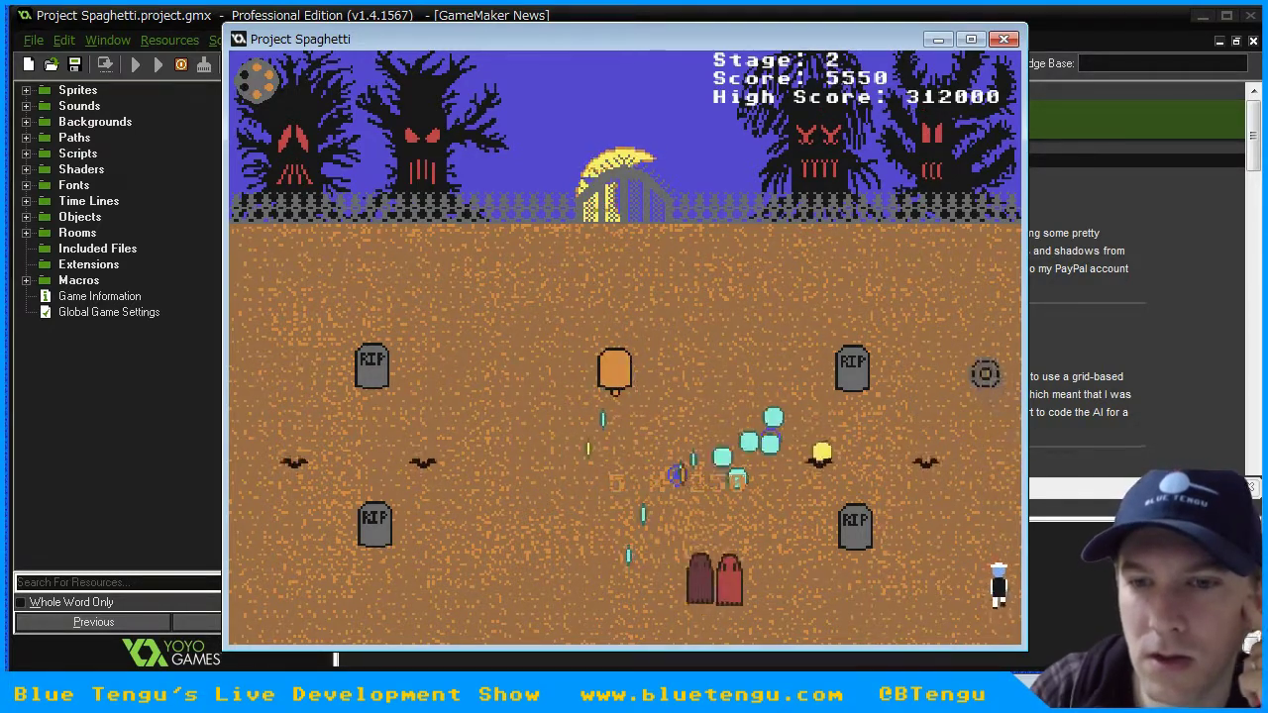
# - Move back toward the middle of the graveyard, shooting at the remaining ghosts on the way to the bell
pyautogui.press('w')
pyautogui.press('a')
pyautogui.press('a')
pyautogui.click(650, 447)
pyautogui.press('s')
pyautogui.press('w')
pyautogui.press('a')
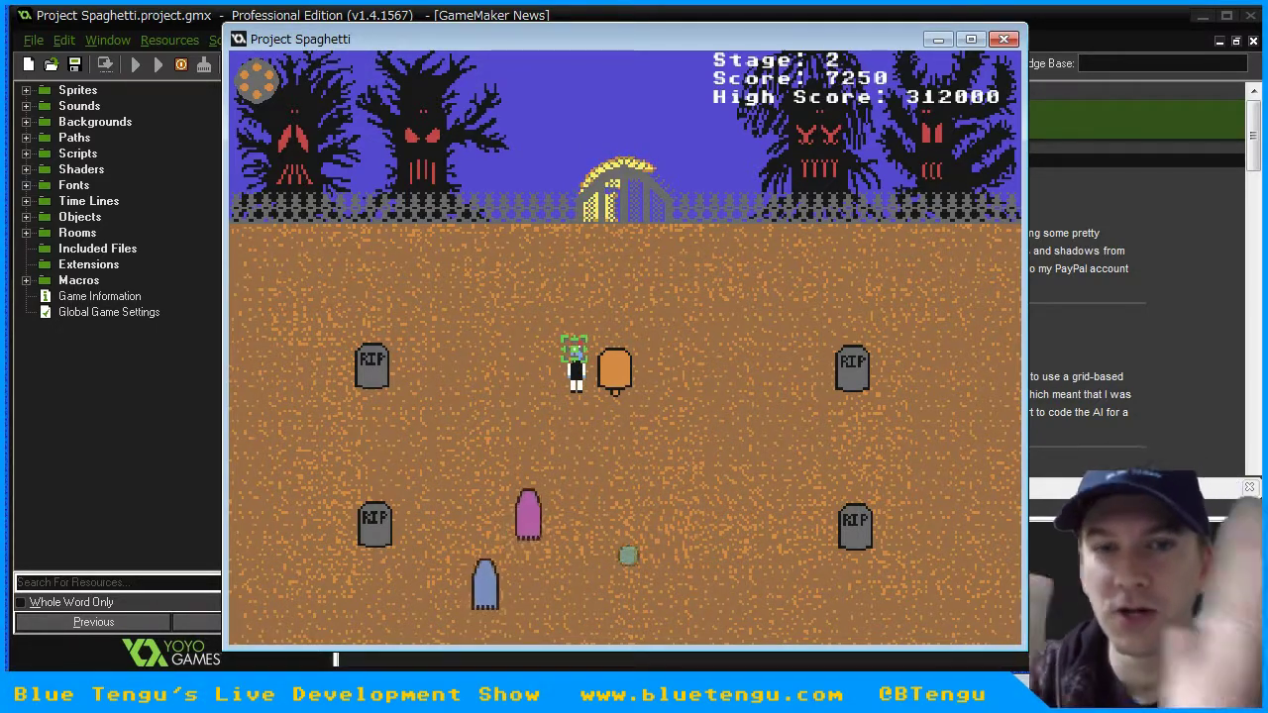
# - Keep the player moving around the bell and tombstones while avoiding the last two Stage 2 ghosts
pyautogui.press('w')
pyautogui.press('a')
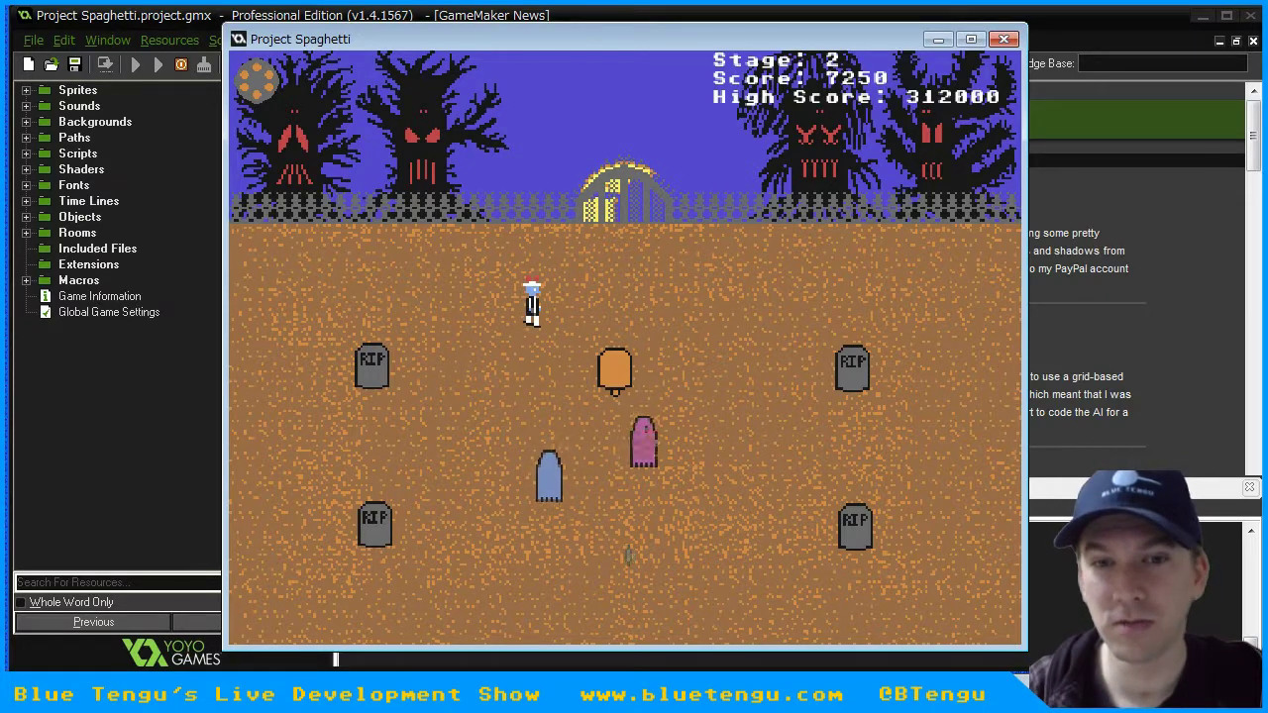
pyautogui.press('a')
pyautogui.press('s')
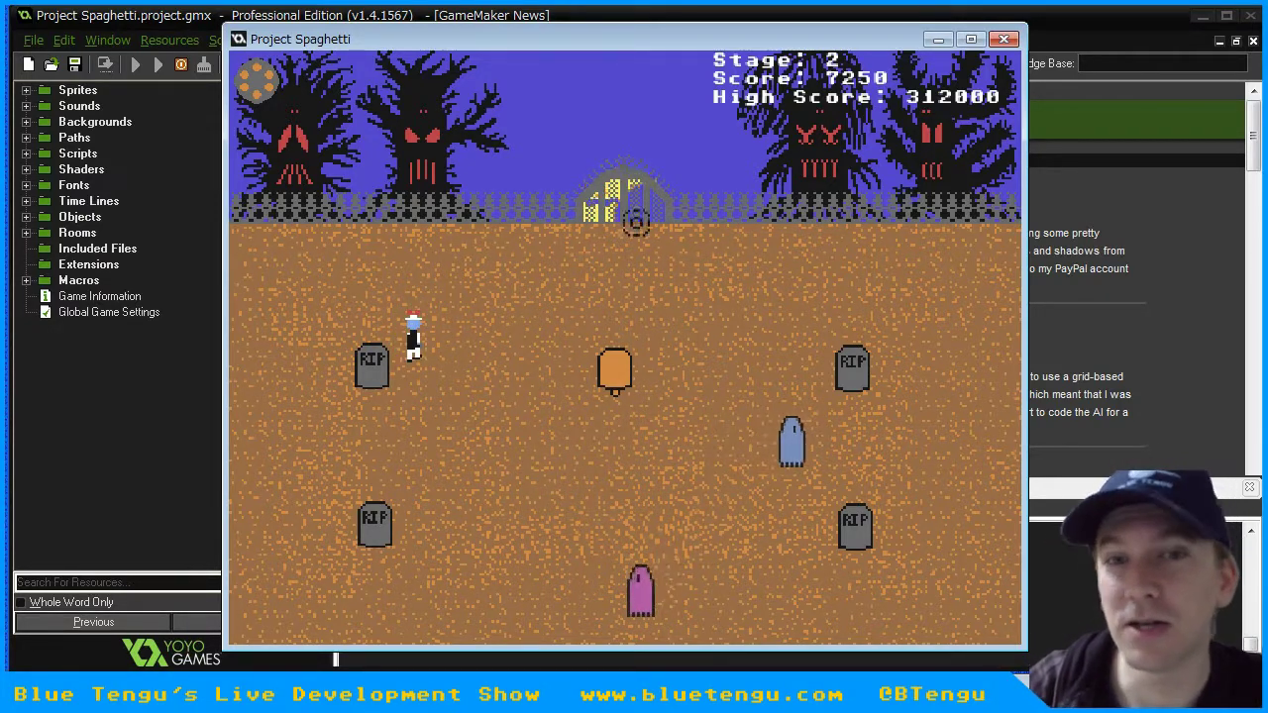
pyautogui.press('d')
pyautogui.press('s')
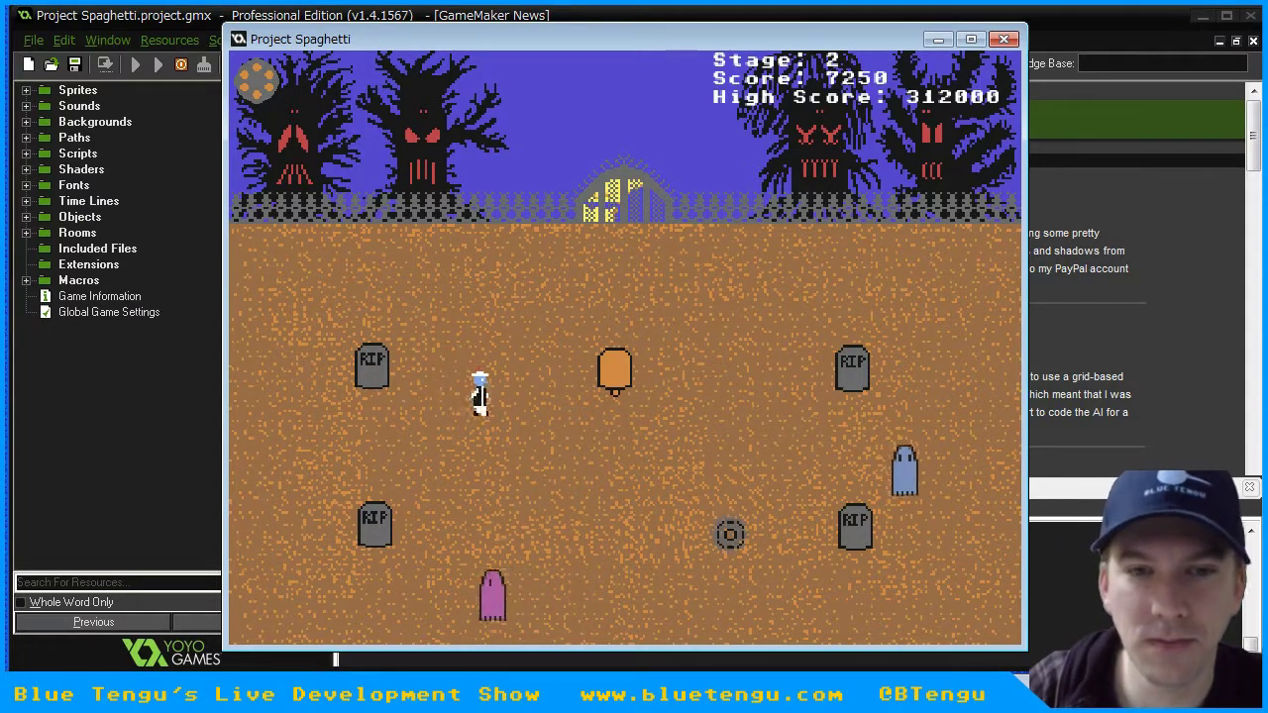
pyautogui.press('d')
pyautogui.press('s')
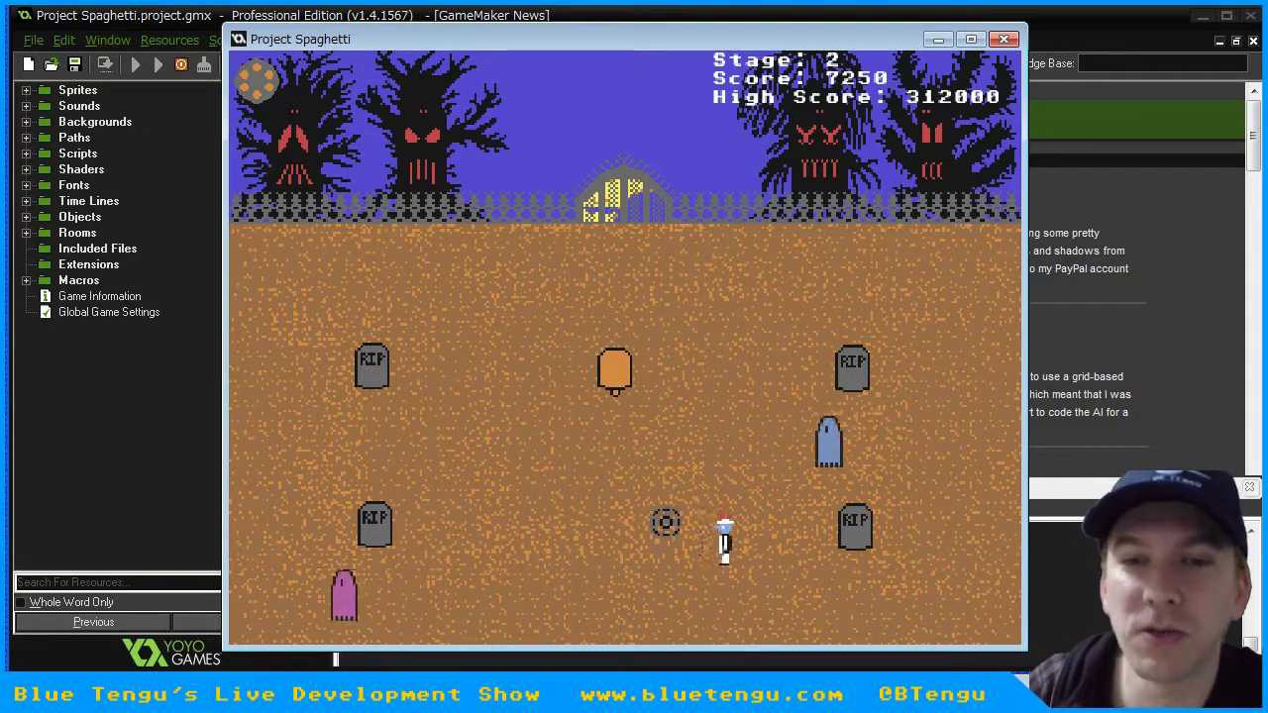
pyautogui.press('a')
pyautogui.press('s')
pyautogui.press('a')
pyautogui.press('w')
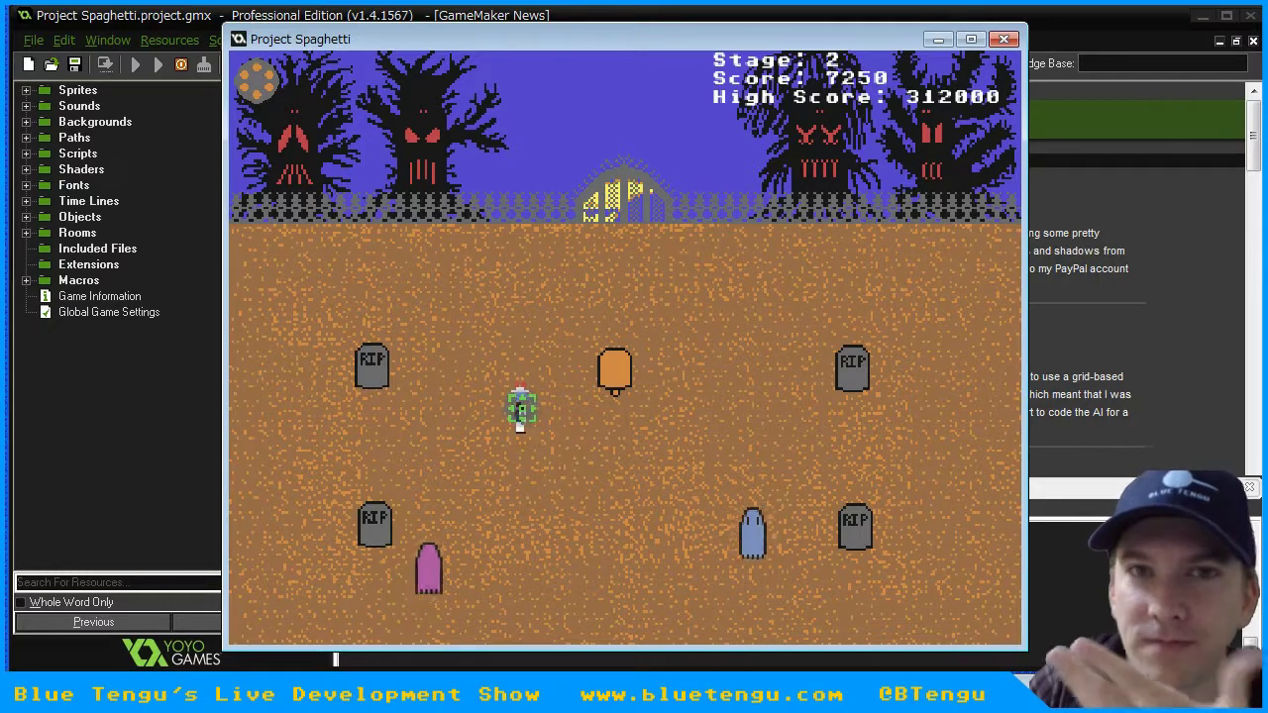
pyautogui.press('w')
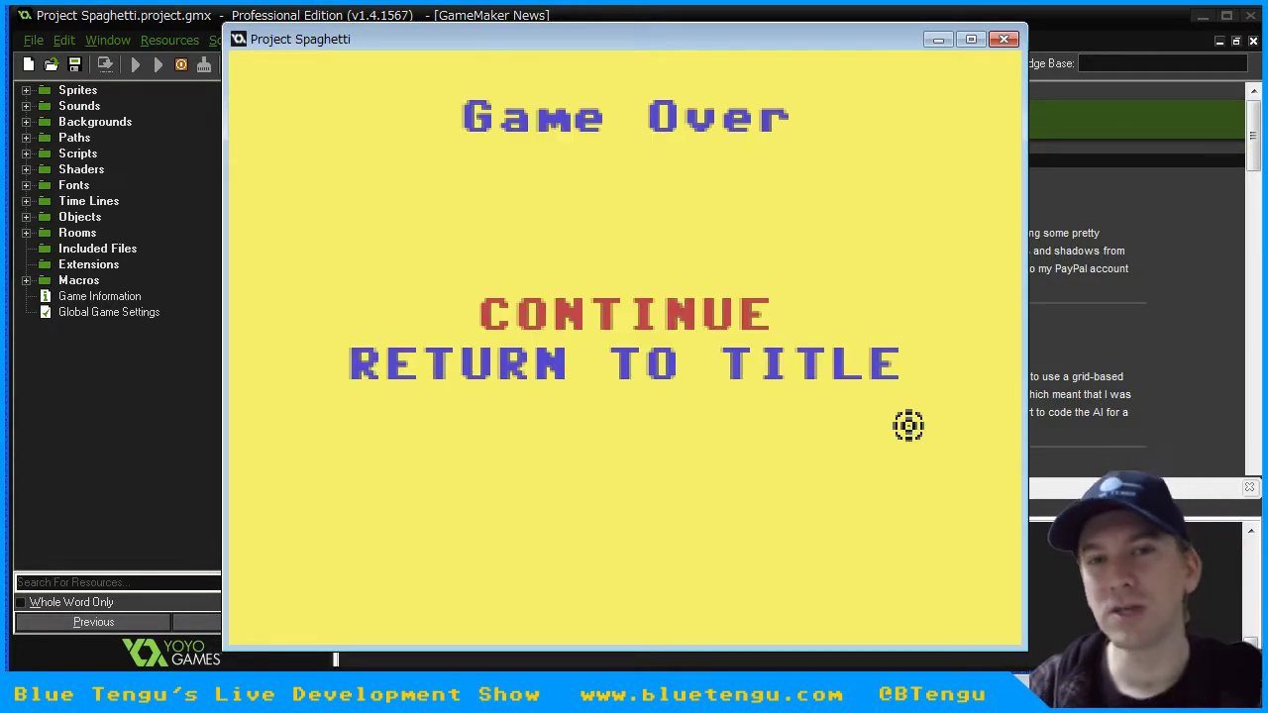
# - Continue from the Game Over screen and skip ahead from Stage 2 to Stage 3
pyautogui.click(591, 299)
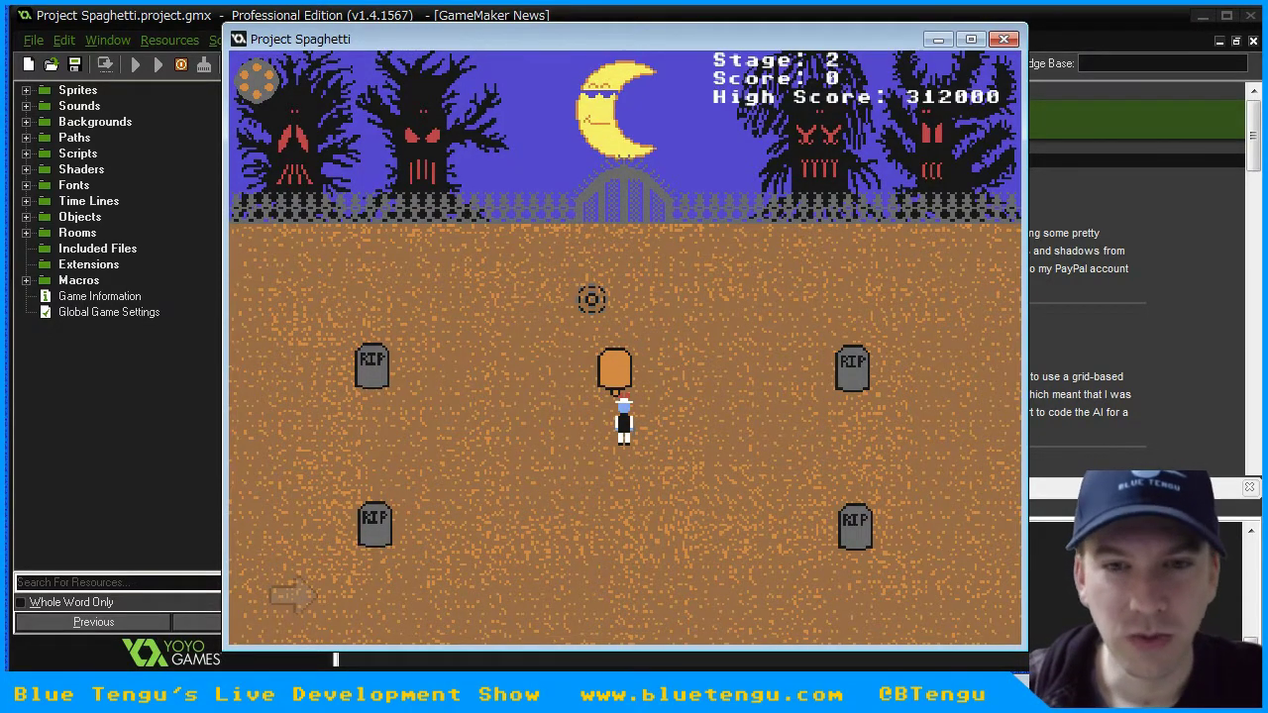
pyautogui.press('n')
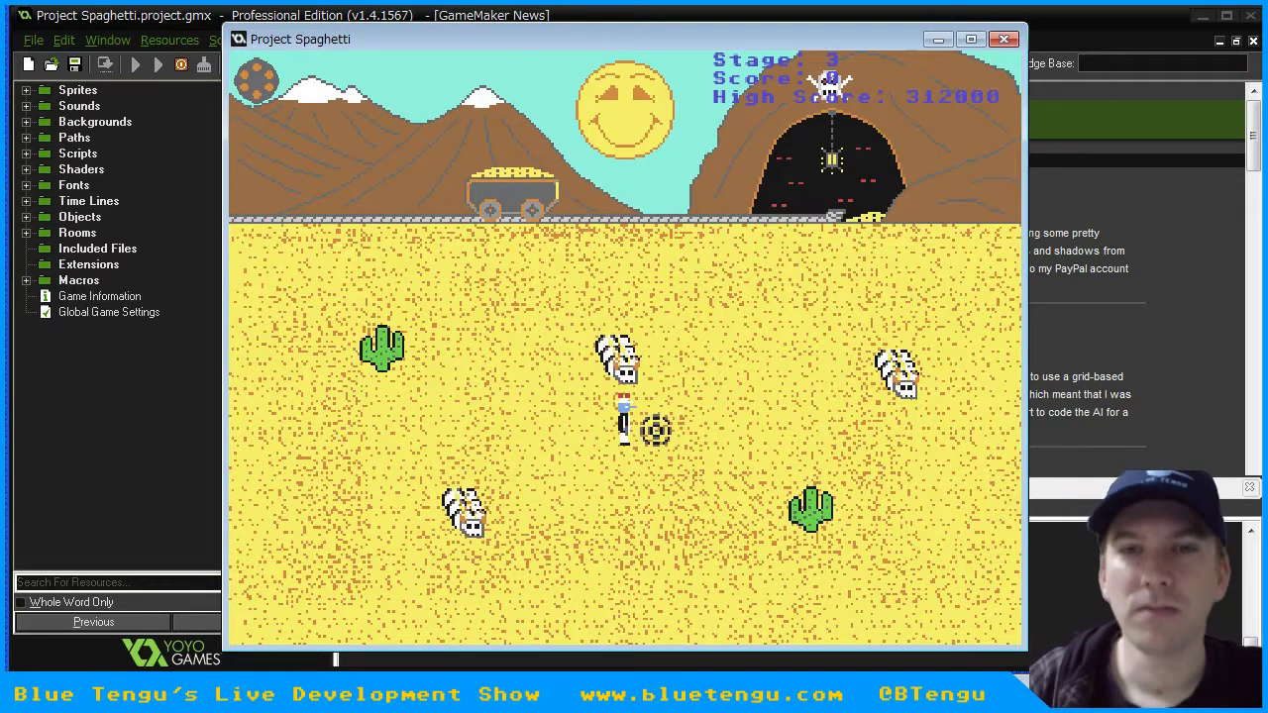
# - Move around the Stage 3 desert between the cacti and skeletons, shooting at the scorpions
pyautogui.press('s')
pyautogui.press('d')
pyautogui.click(928, 596)
pyautogui.press('a')
pyautogui.press('w')
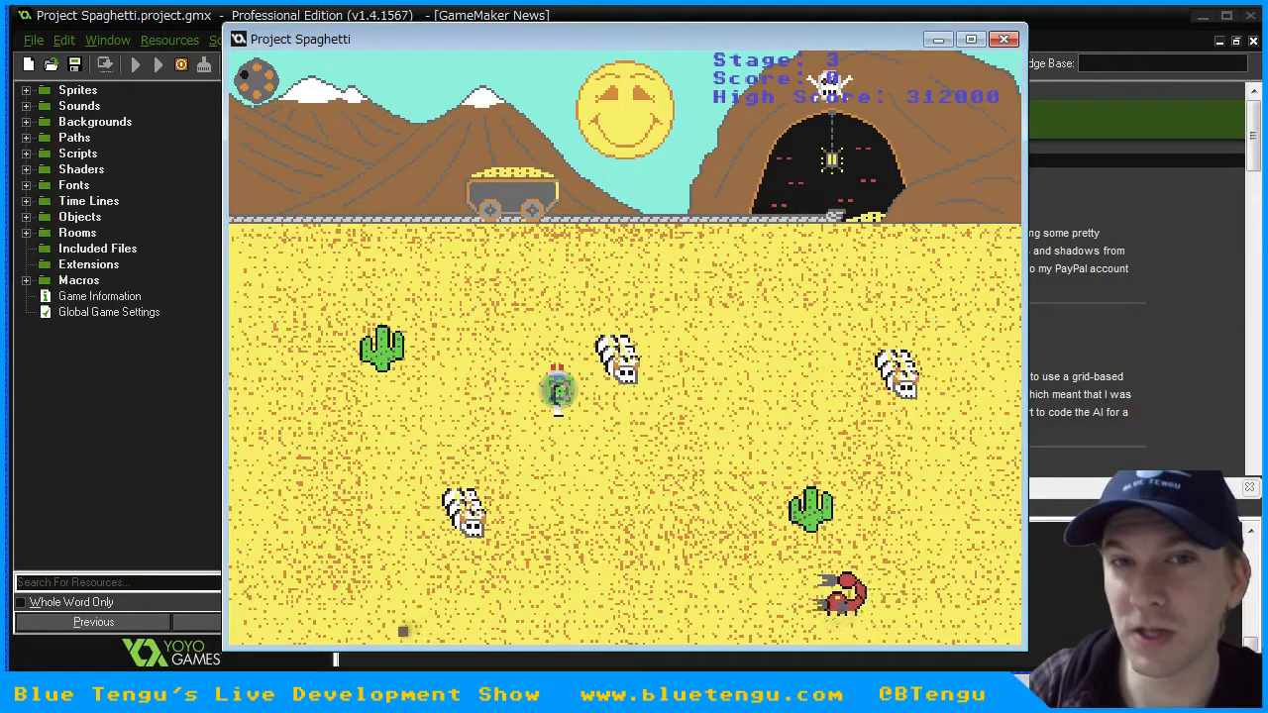
pyautogui.press('a')
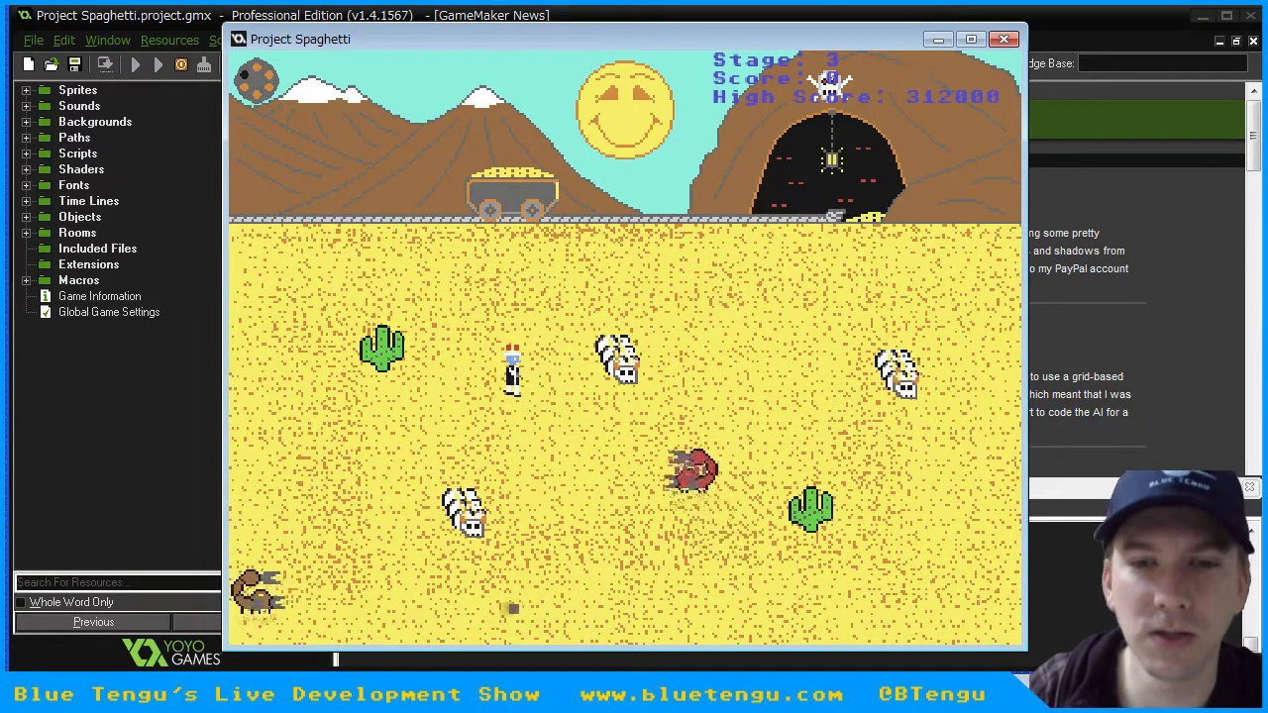
pyautogui.click(651, 418)
pyautogui.press('w')
pyautogui.press('a')
pyautogui.press('d')
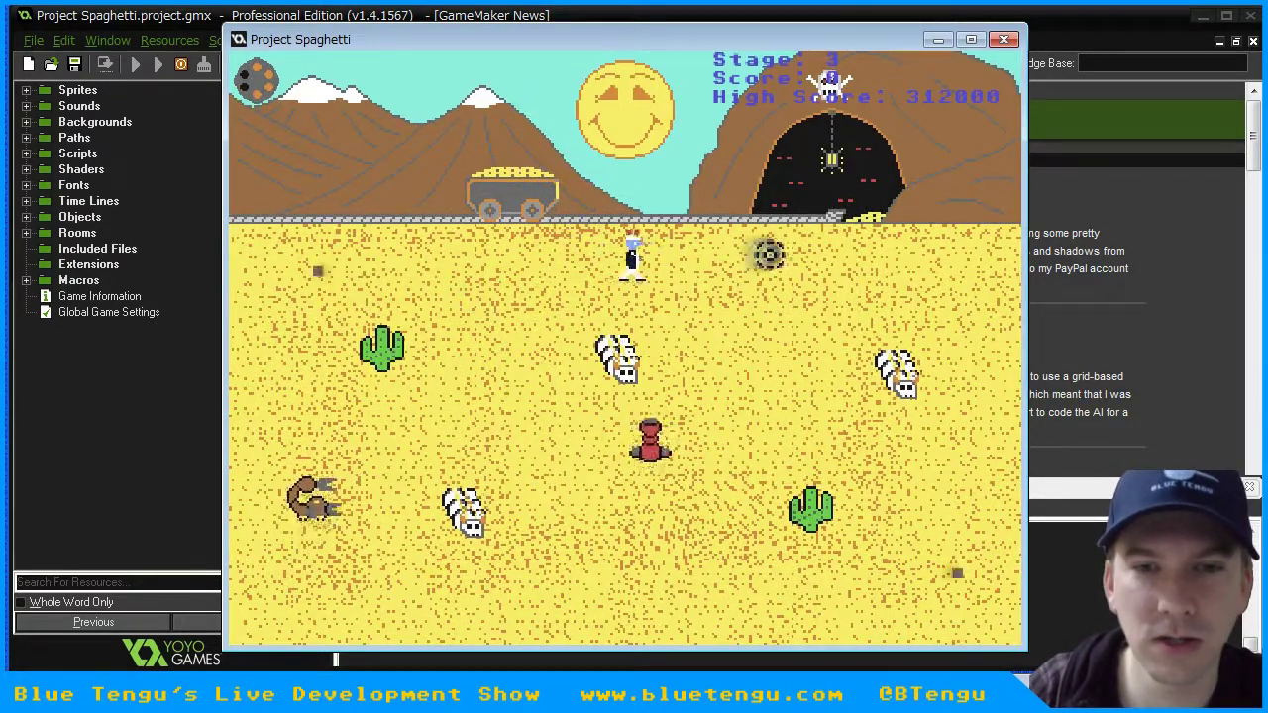
# - Circle past the right-hand skeleton and back across the desert, firing at the chasing scorpions
pyautogui.press('s')
pyautogui.press('d')
pyautogui.press('s')
pyautogui.click(860, 336)
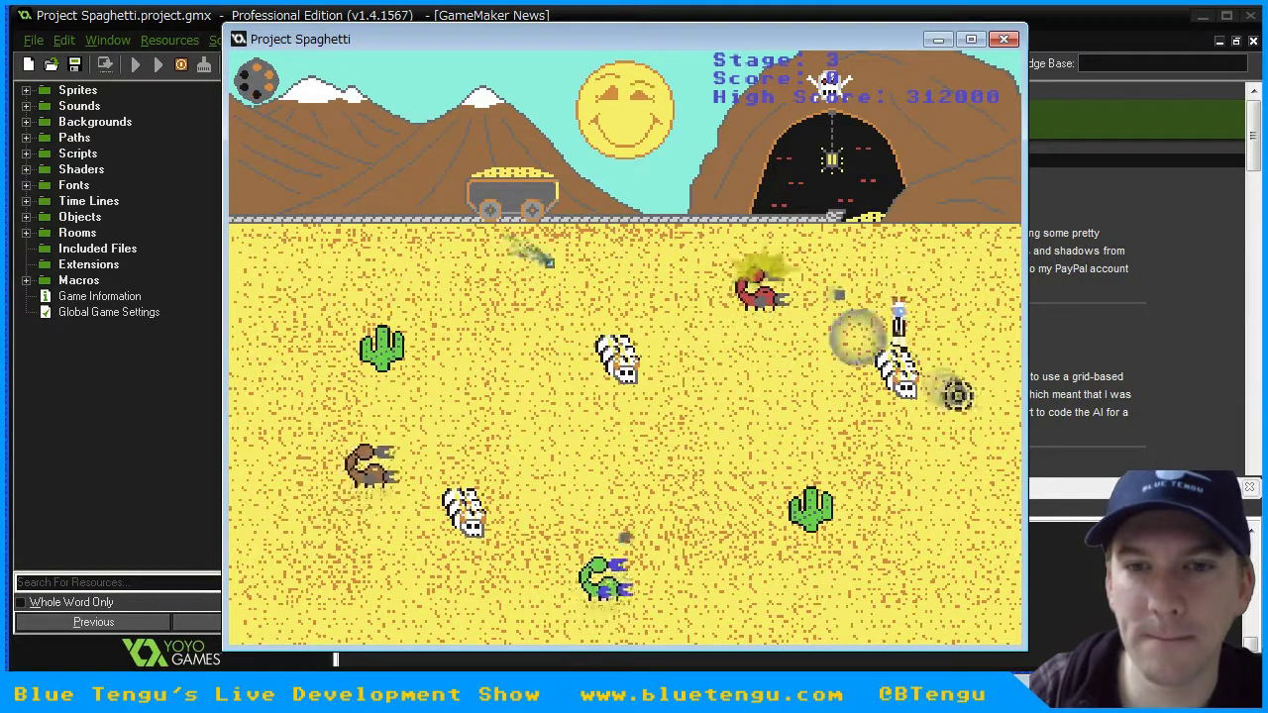
pyautogui.press('a')
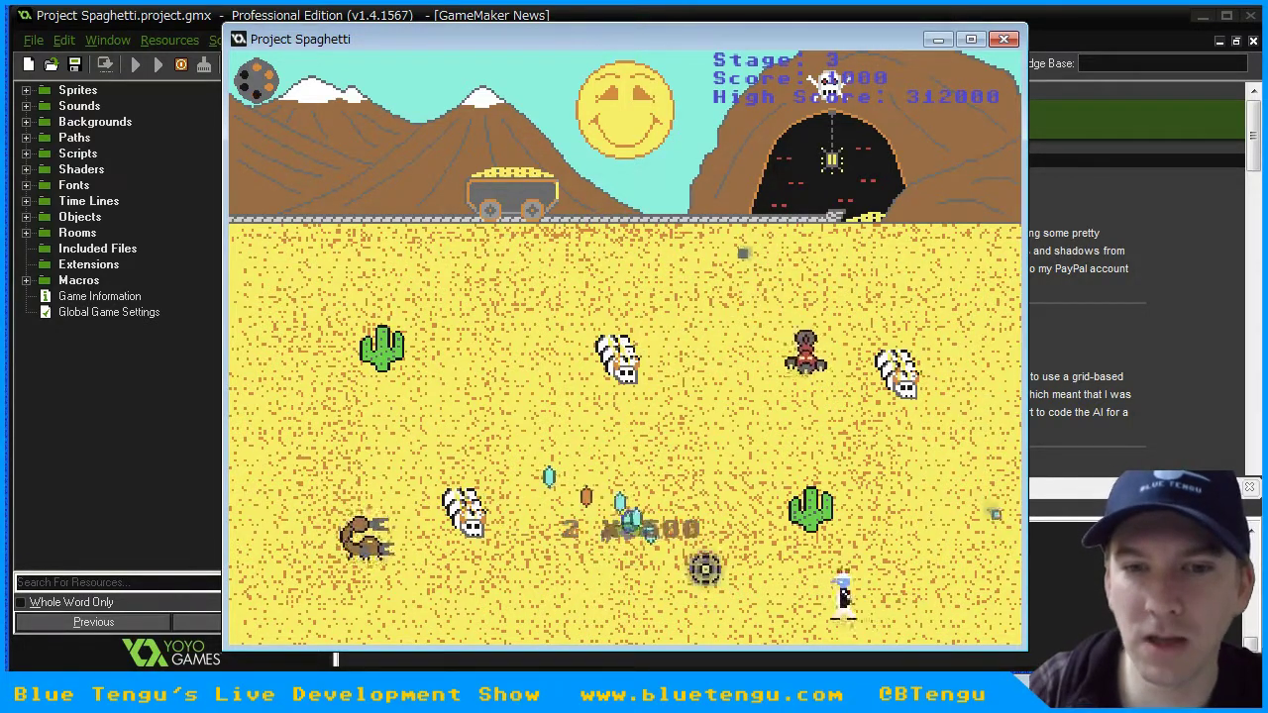
pyautogui.press('w')
pyautogui.press('w')
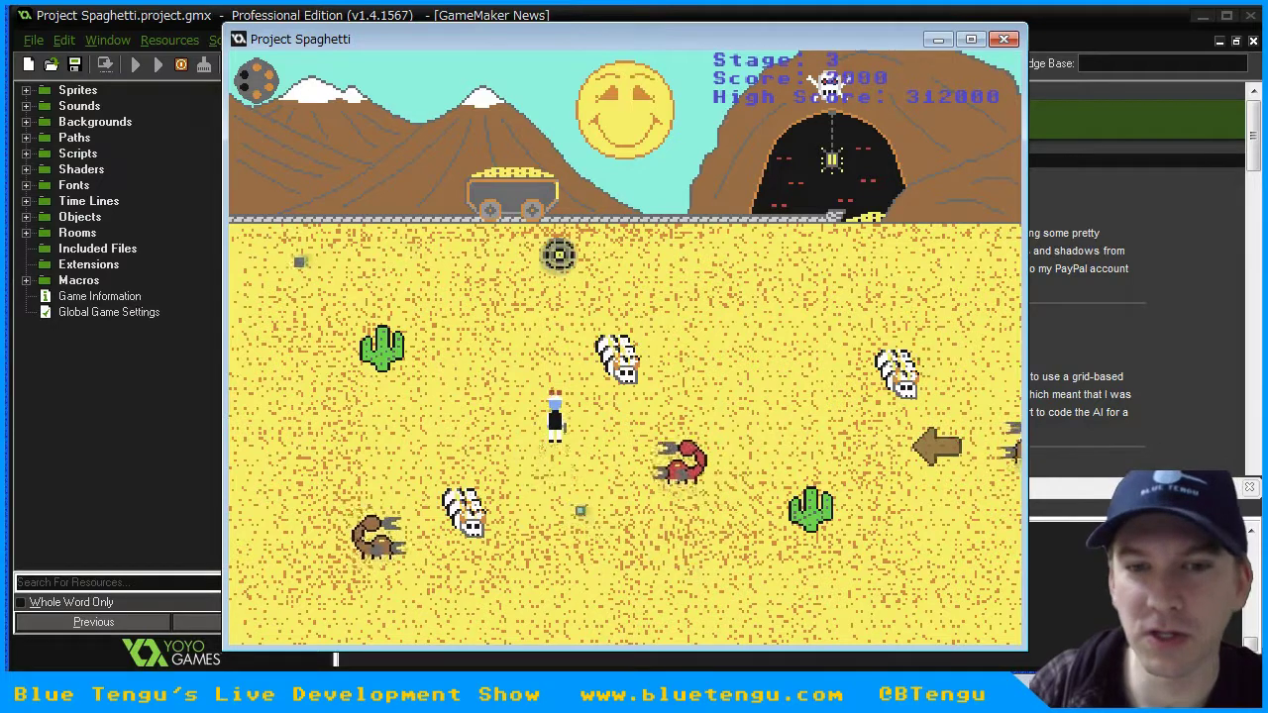
pyautogui.press('d')
# - Skip ahead to Stage 4 and move the player around the crystals to evade the domed aliens
pyautogui.press('n')
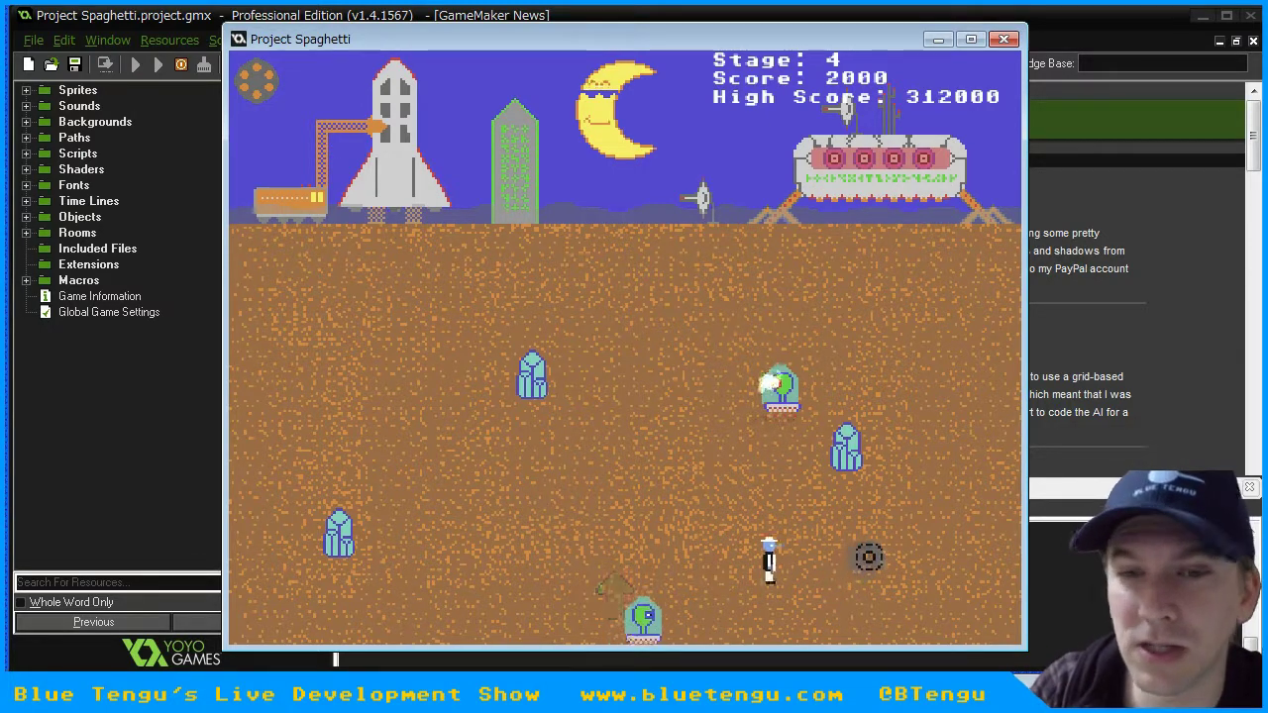
pyautogui.press('d')
pyautogui.press('w')
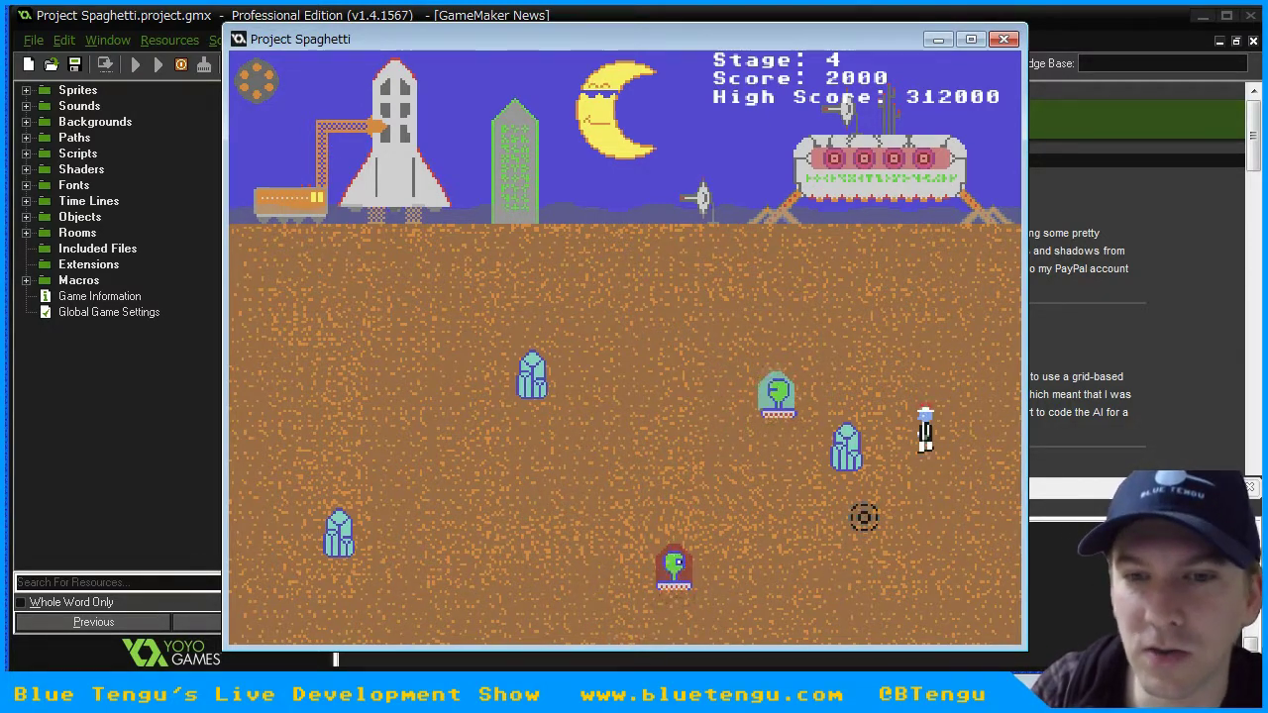
pyautogui.press('a')
pyautogui.press('s')
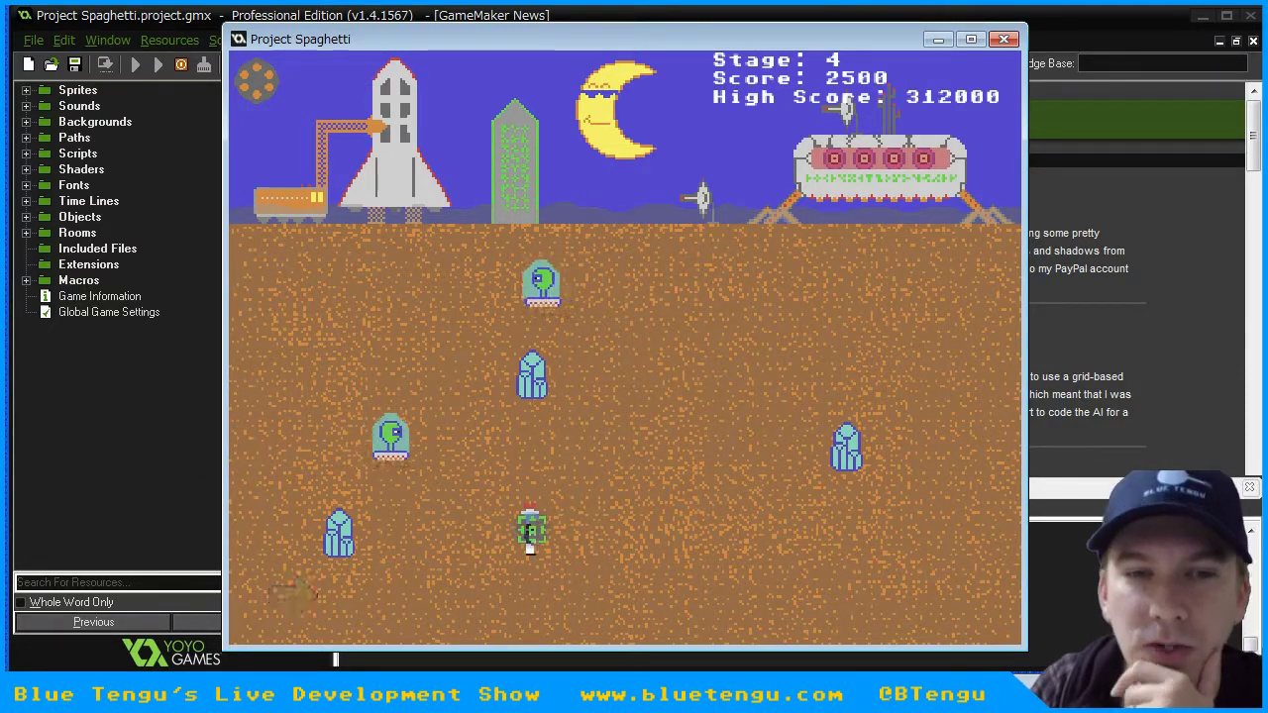
# - Lead the Stage 4 aliens around the right-hand crystal and back across the upper middle of the field
pyautogui.press('d')
pyautogui.press('w')
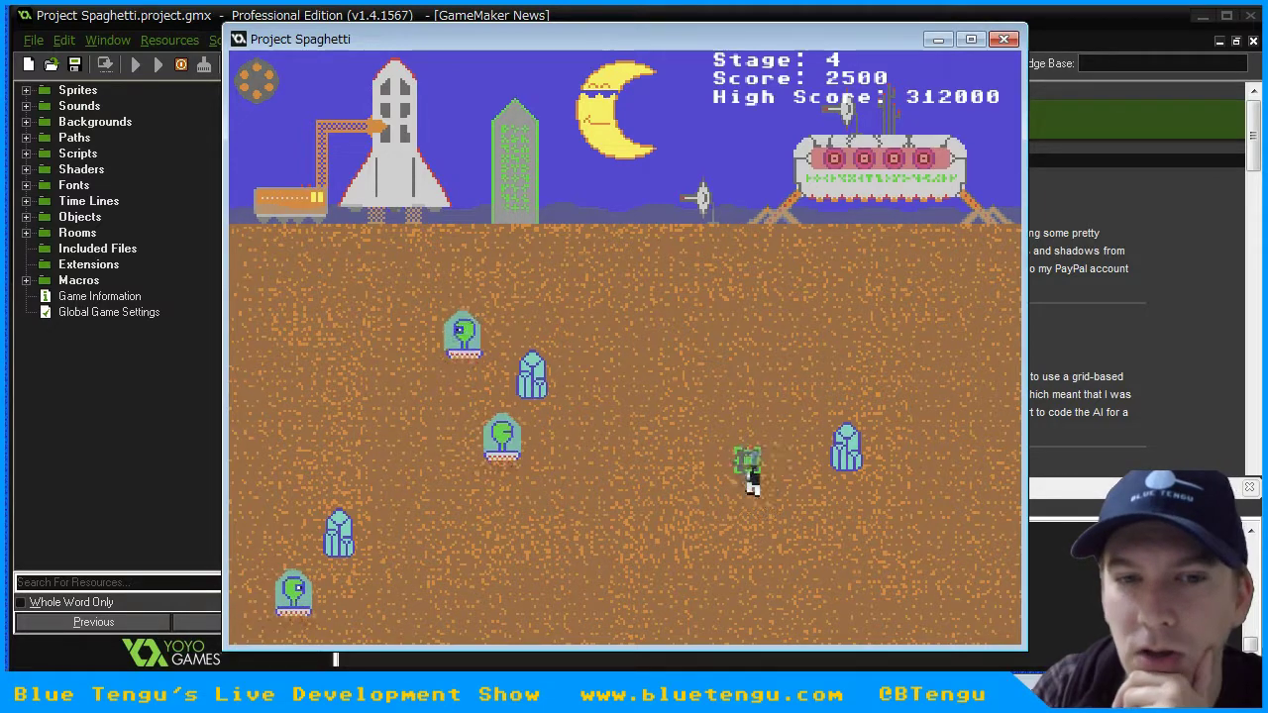
pyautogui.press('d')
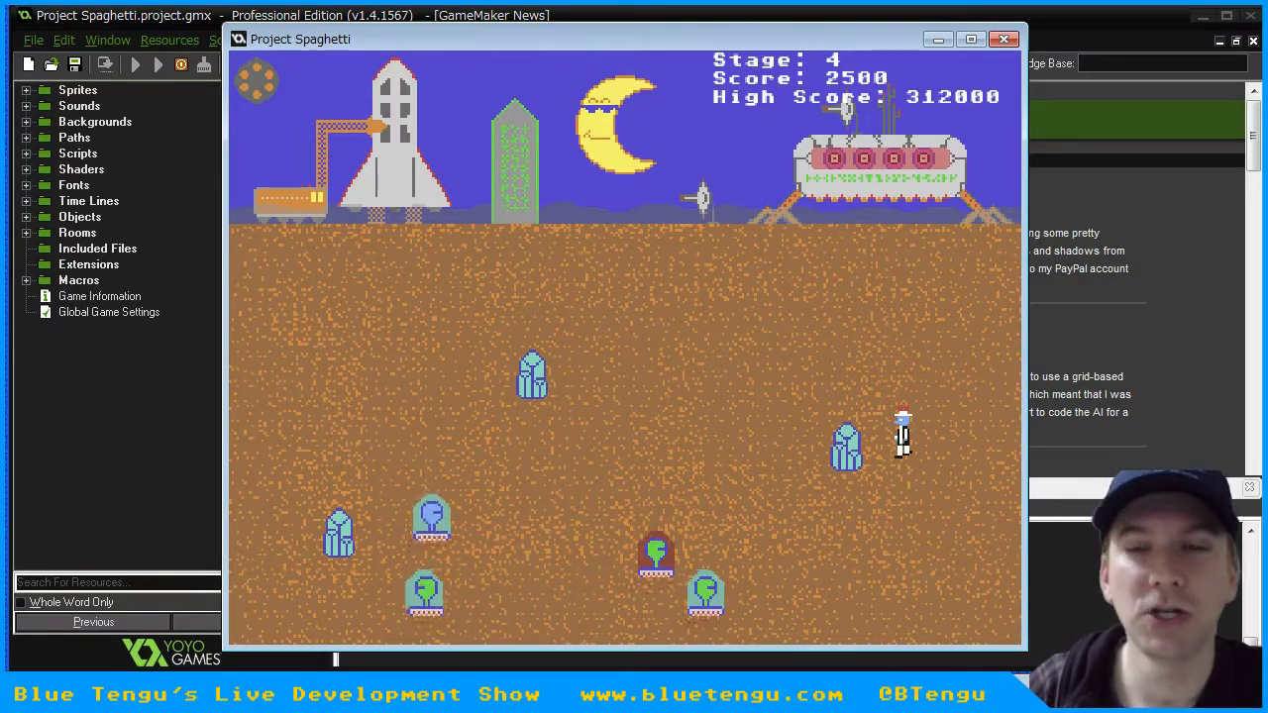
pyautogui.press('w')
pyautogui.press('a')
pyautogui.press('a')
pyautogui.press('w')
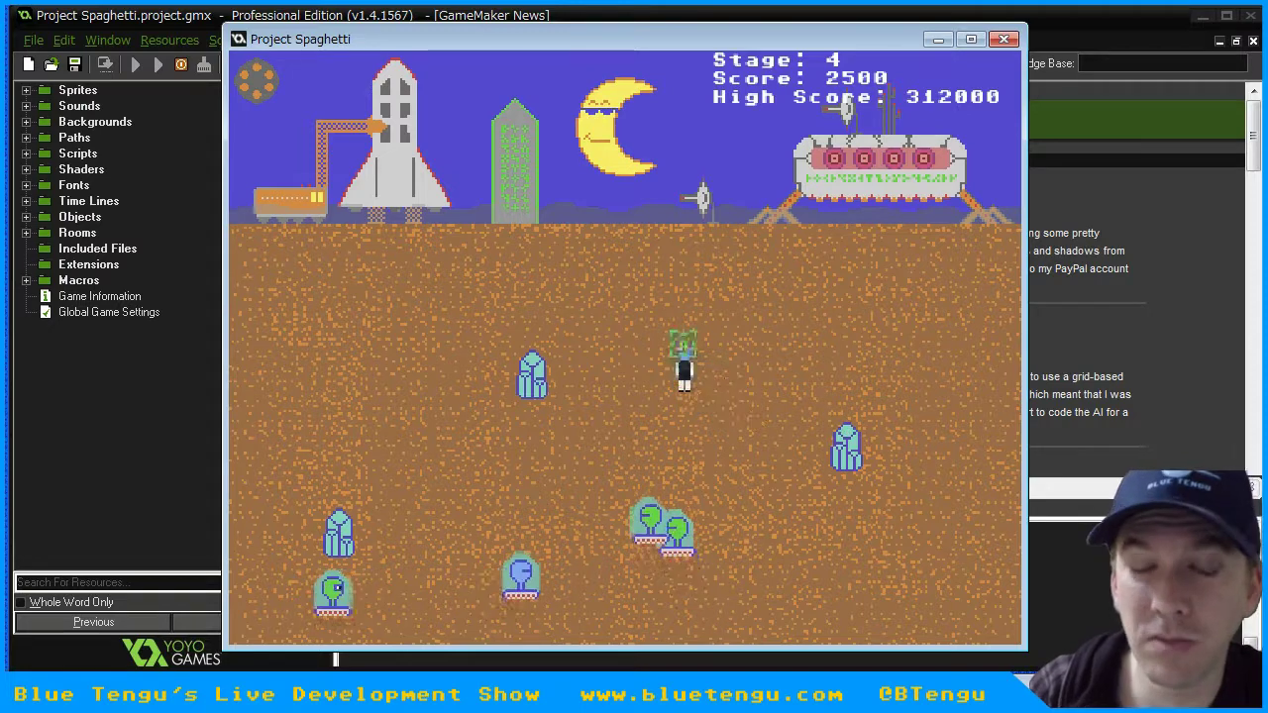
pyautogui.press('a')
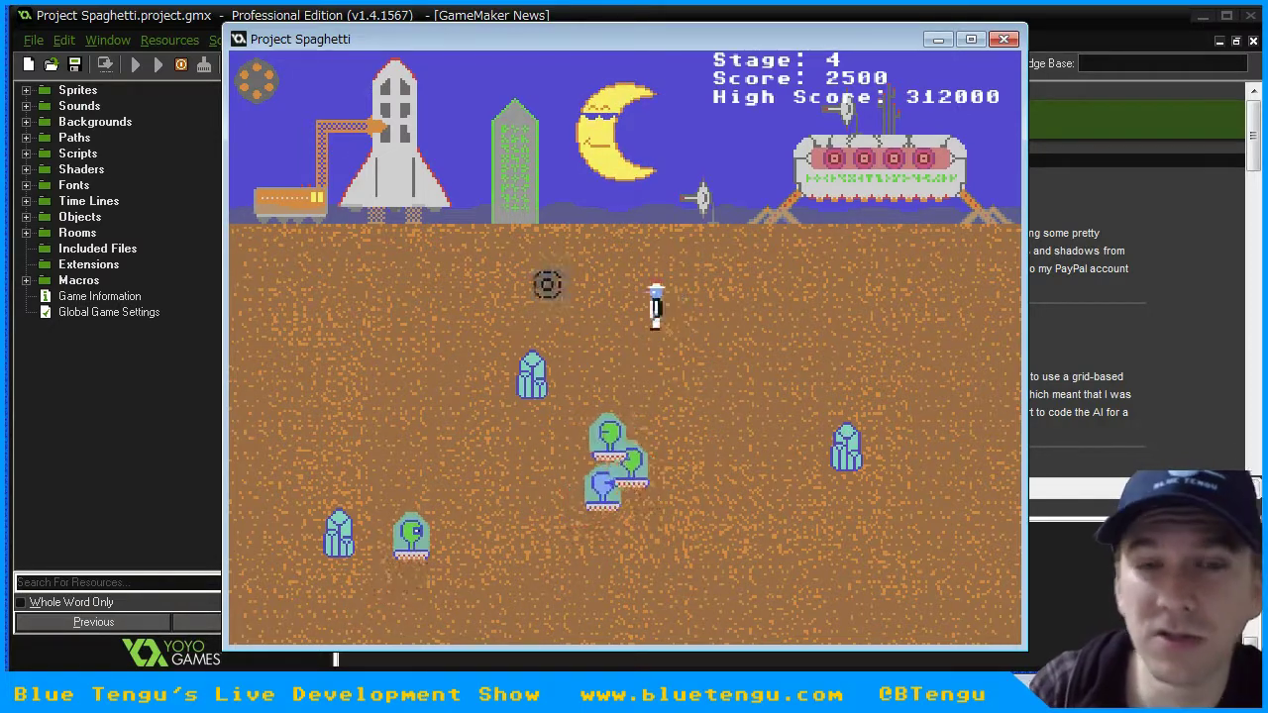
# - Run past the lower-left crystal in Stage 4 and slip between it and the approaching aliens
pyautogui.press('s')
pyautogui.press('a')
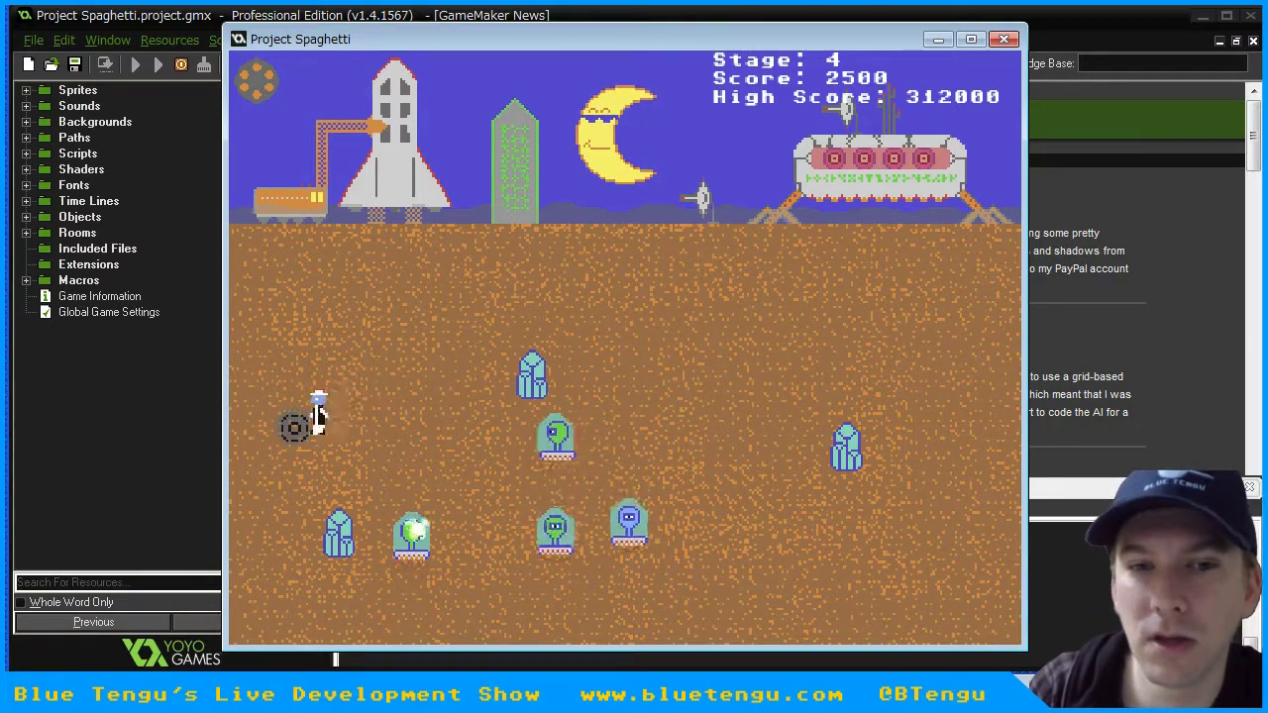
pyautogui.press('s')
pyautogui.press('d')
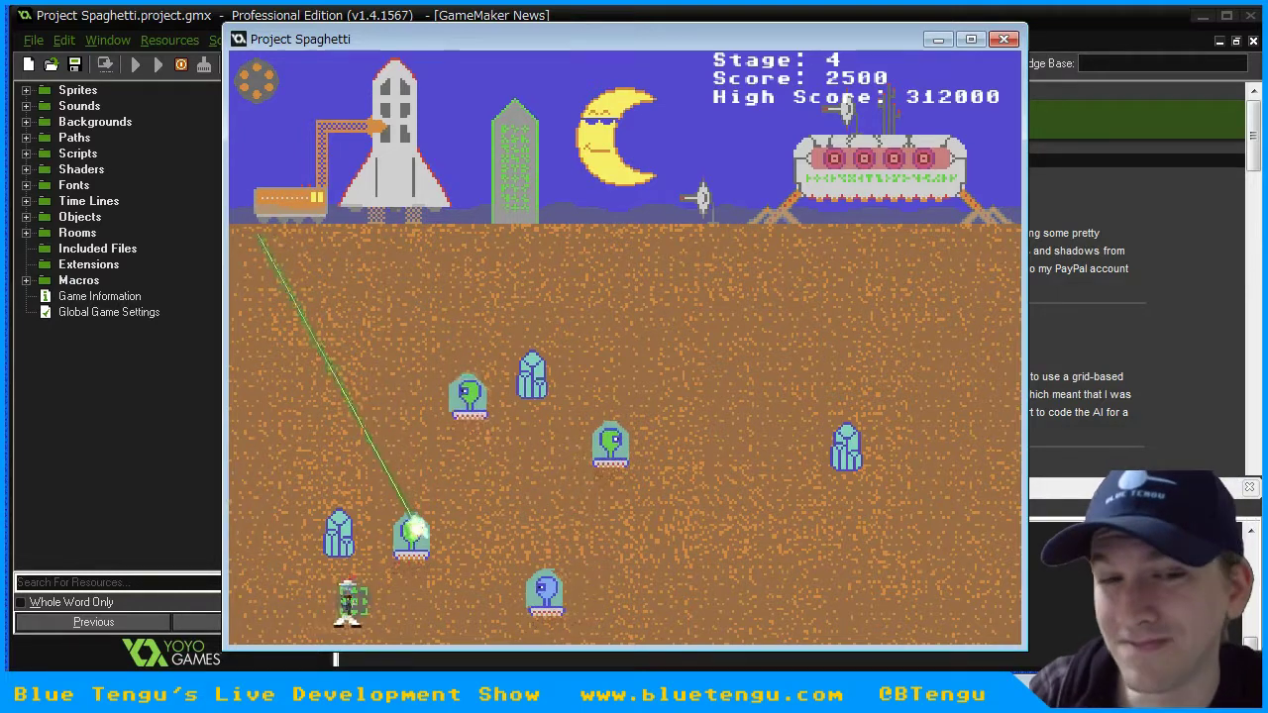
pyautogui.press('d')
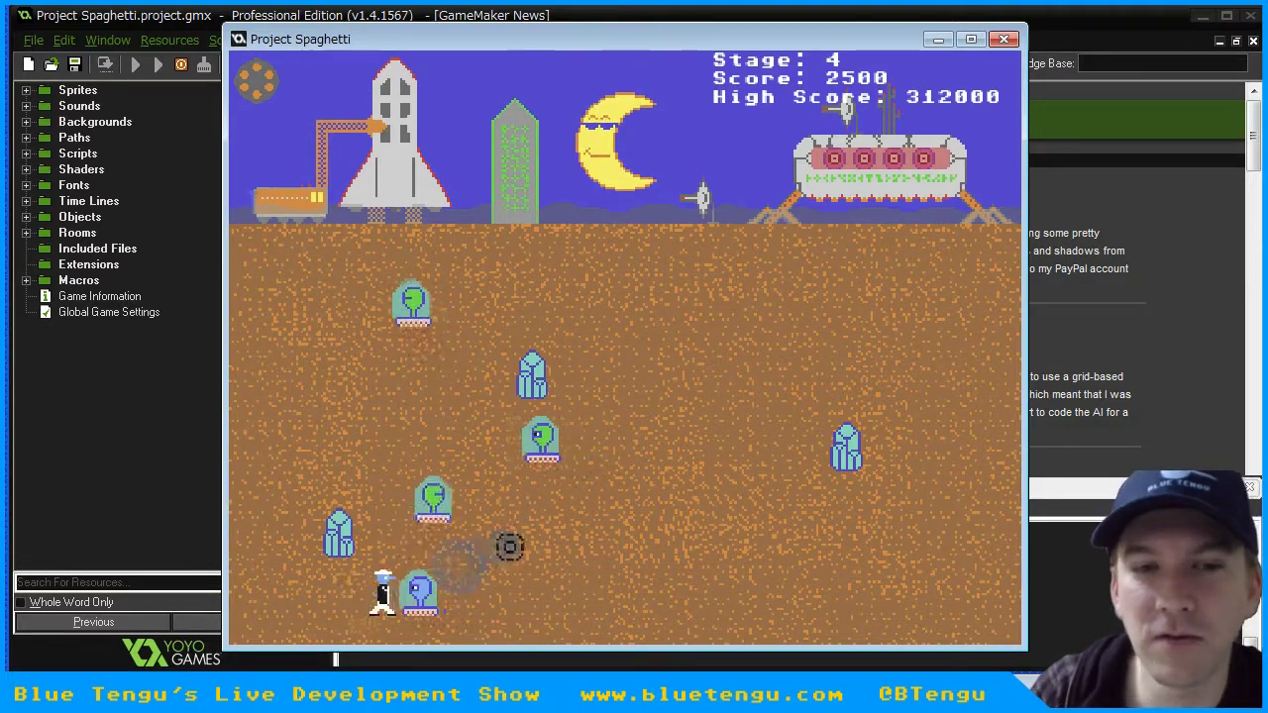
# - Retreat across the Stage 4 field to the far side of the right-hand crystal, away from the shielded aliens
pyautogui.press('w')
pyautogui.press('d')
pyautogui.press('w')
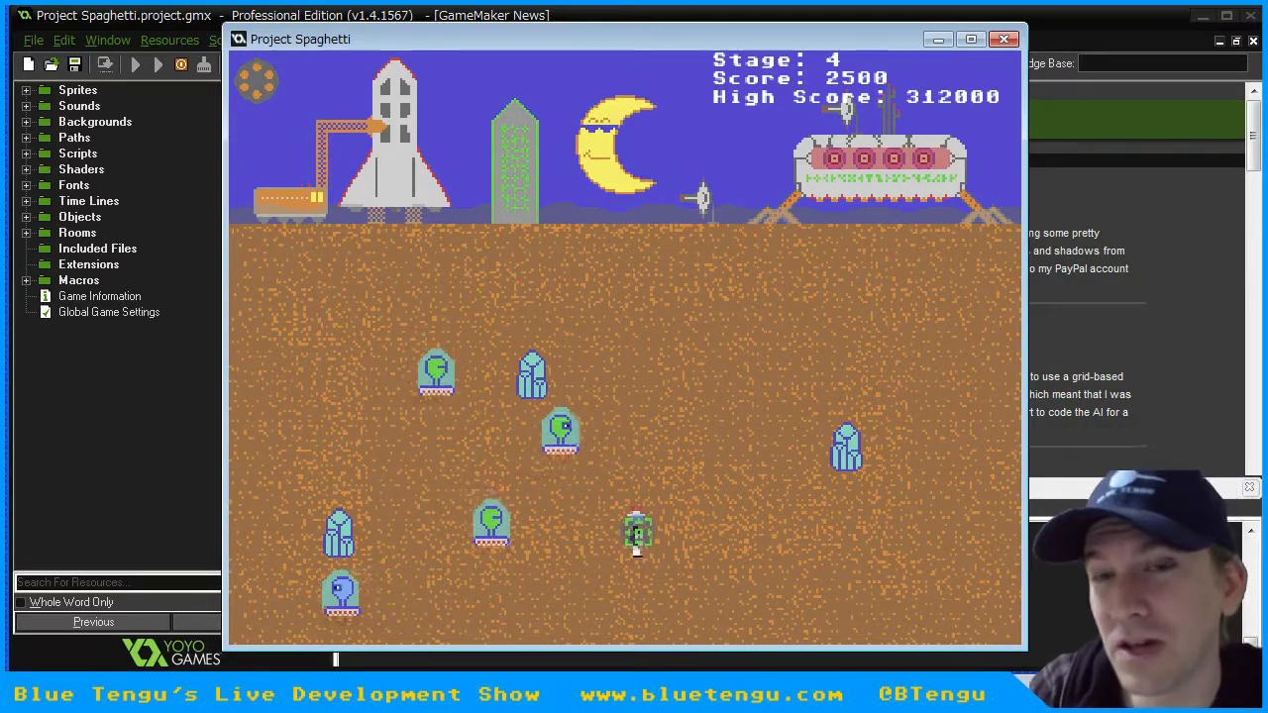
pyautogui.press('d')
pyautogui.press('s')
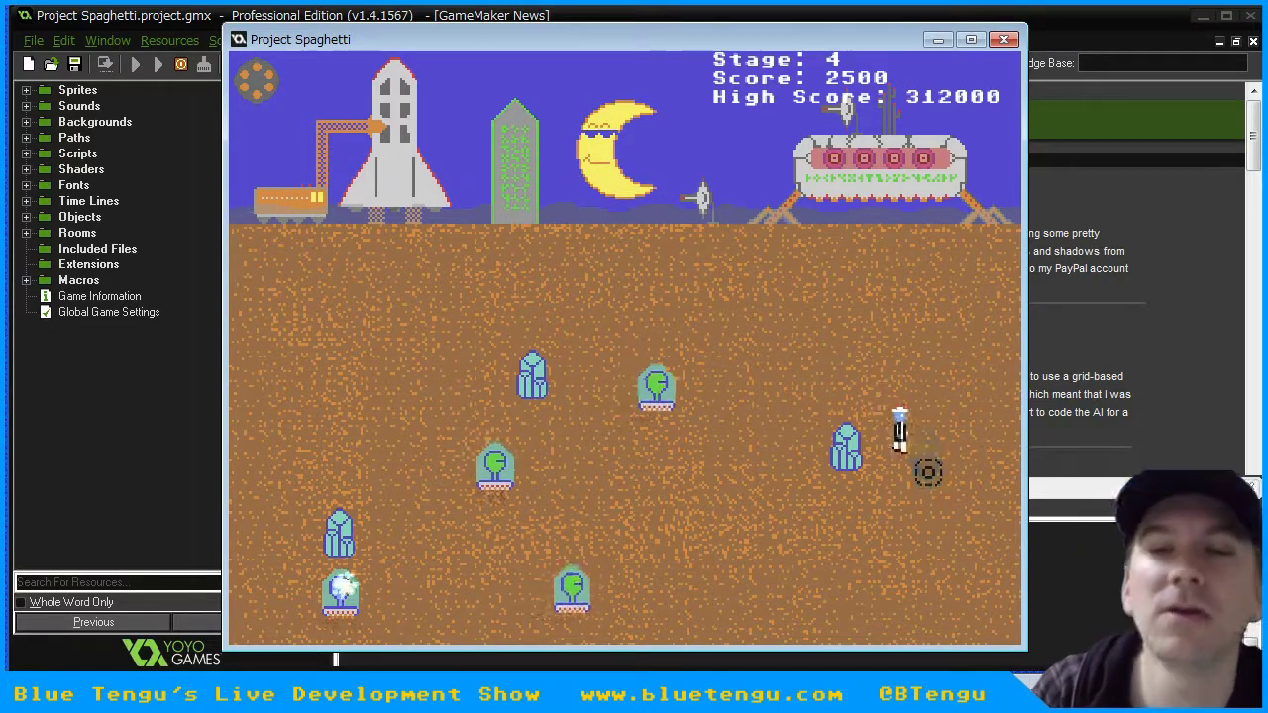
pyautogui.press('s')
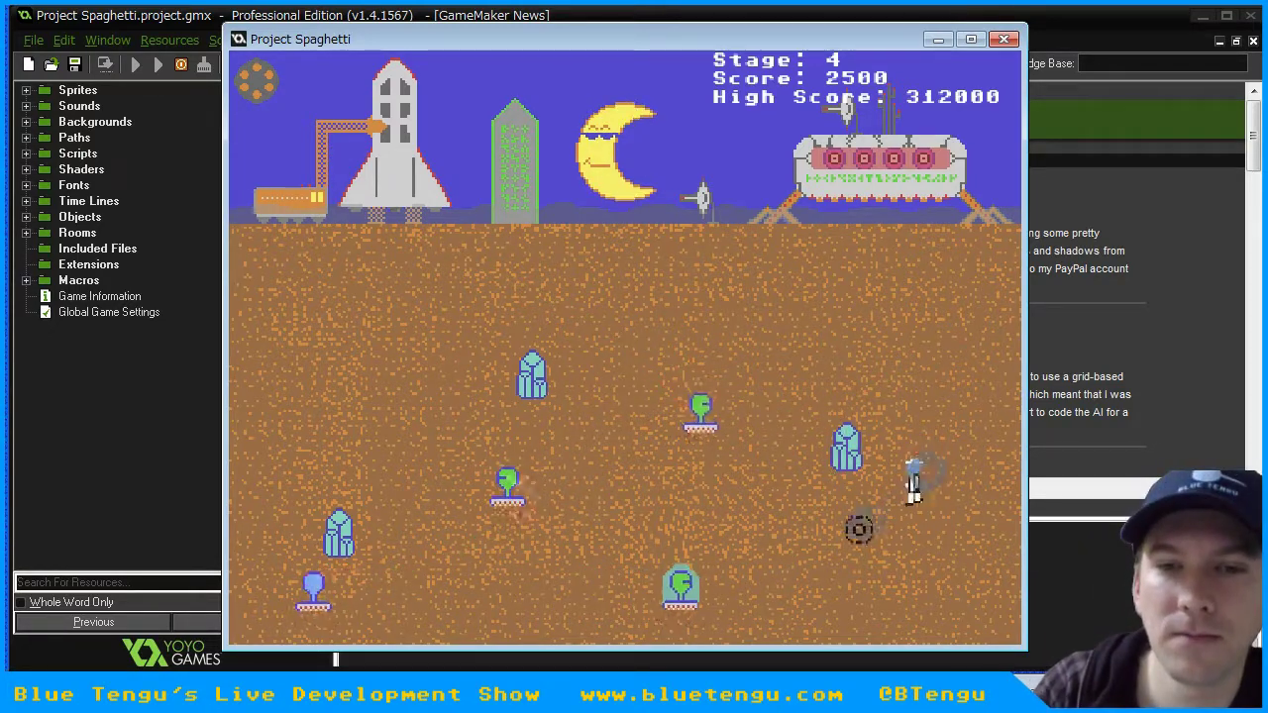
# - Shoot the Stage 4 aliens while their domes are down, dodging their shots around the right-hand crystal
pyautogui.press('a')
pyautogui.press('a')
pyautogui.press('w')
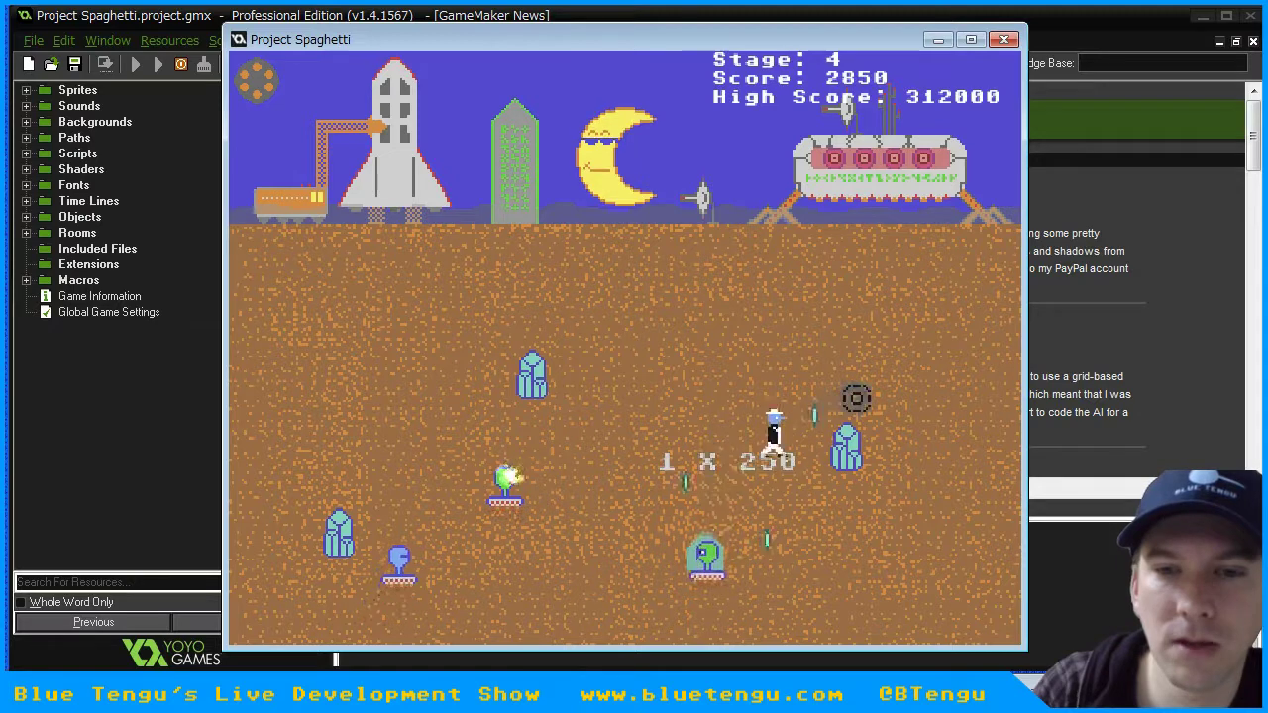
pyautogui.press('d')
pyautogui.press('w')
pyautogui.press('s')
pyautogui.press('a')
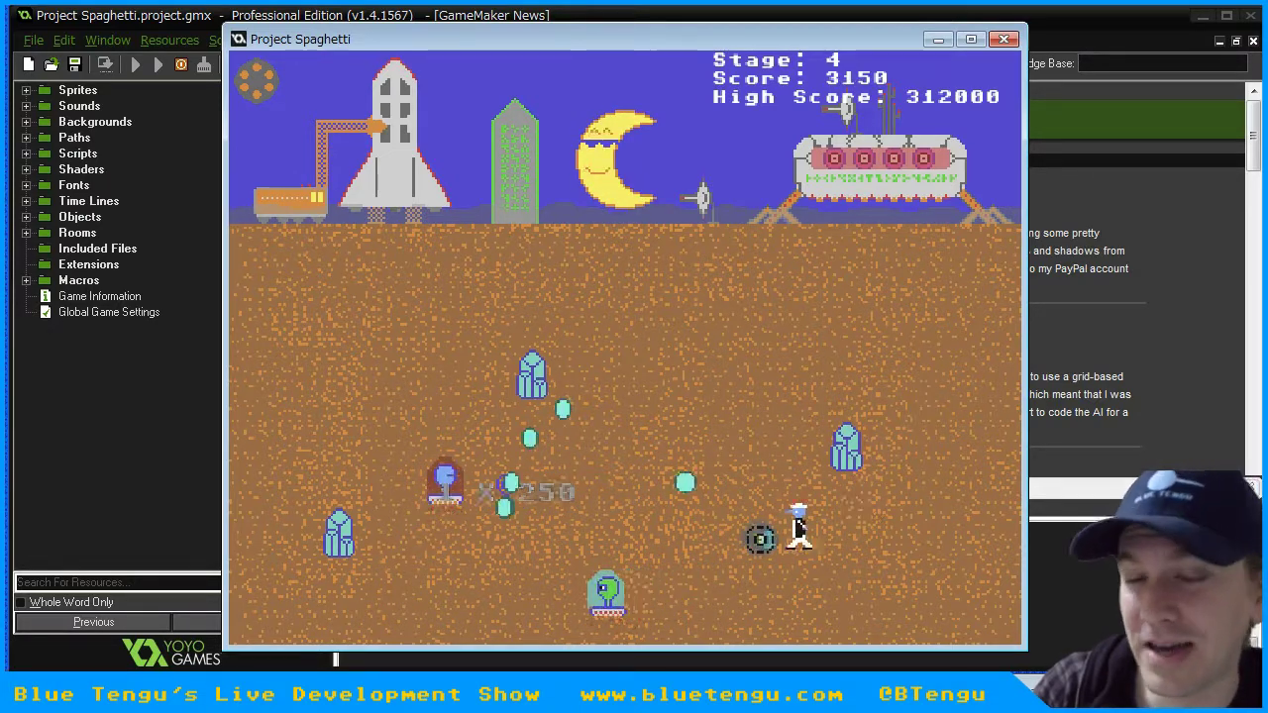
pyautogui.press('w')
pyautogui.press('a')
pyautogui.press('s')
pyautogui.press('a')
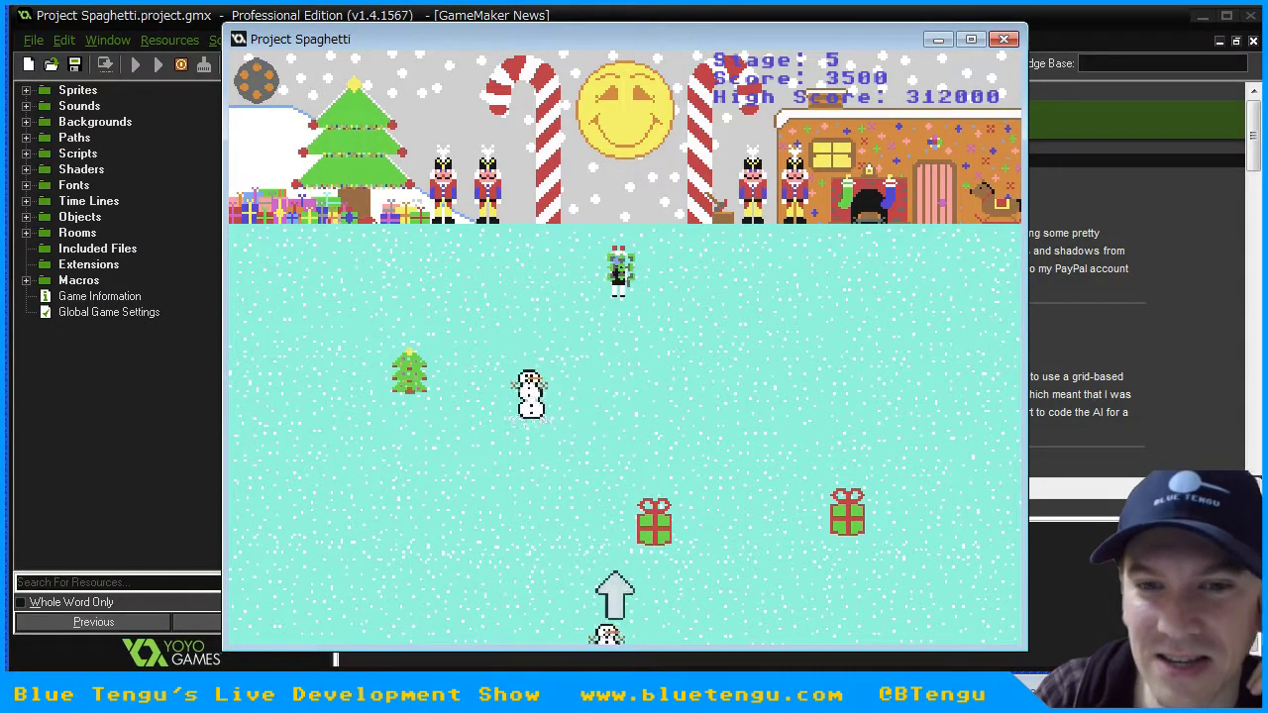
# - Circle the Stage 5 snowfield around the presents toward the Christmas tree, keeping away from the snowmen
pyautogui.press('d')
pyautogui.press('s')
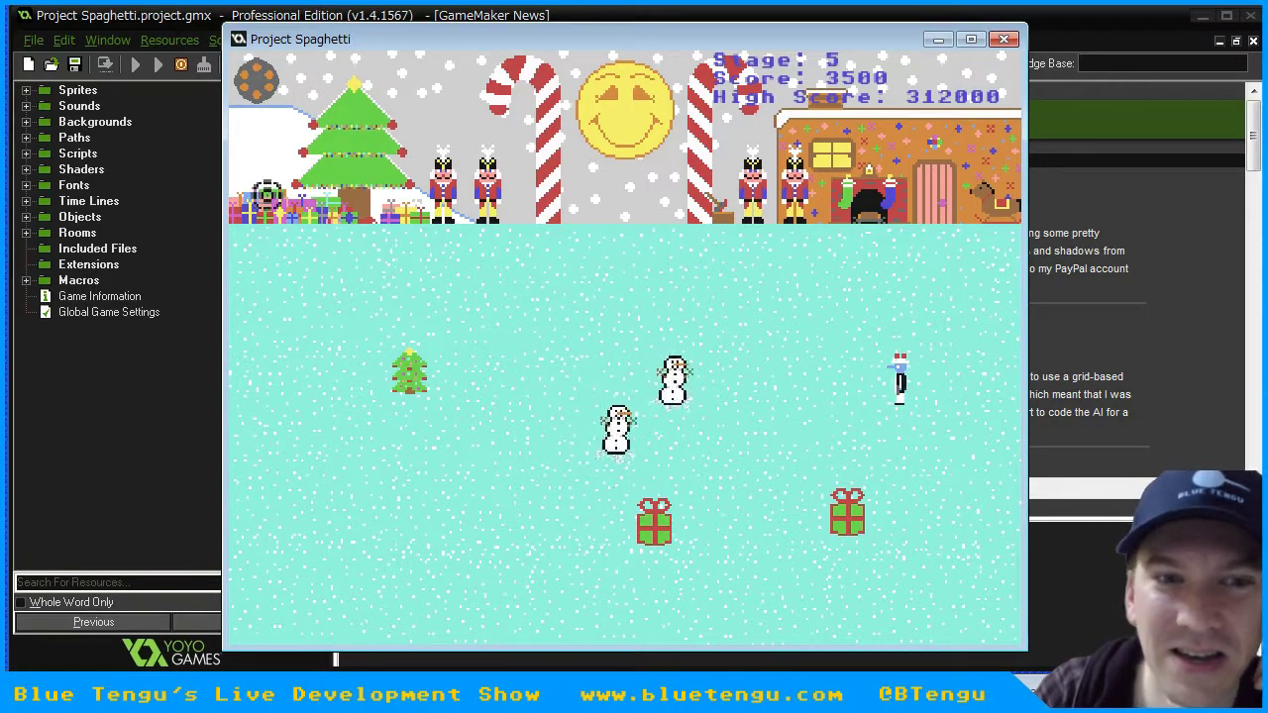
pyautogui.press('s')
pyautogui.press('a')
pyautogui.press('a')
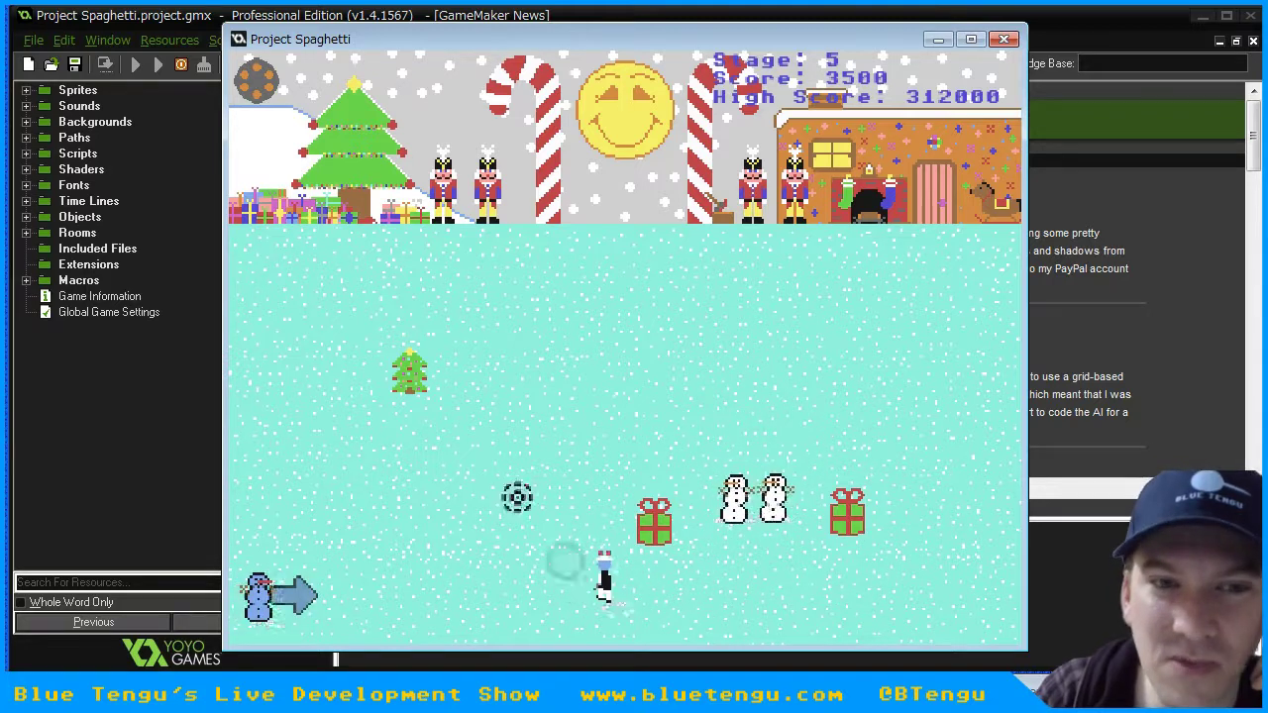
pyautogui.press('w')
pyautogui.press('w')
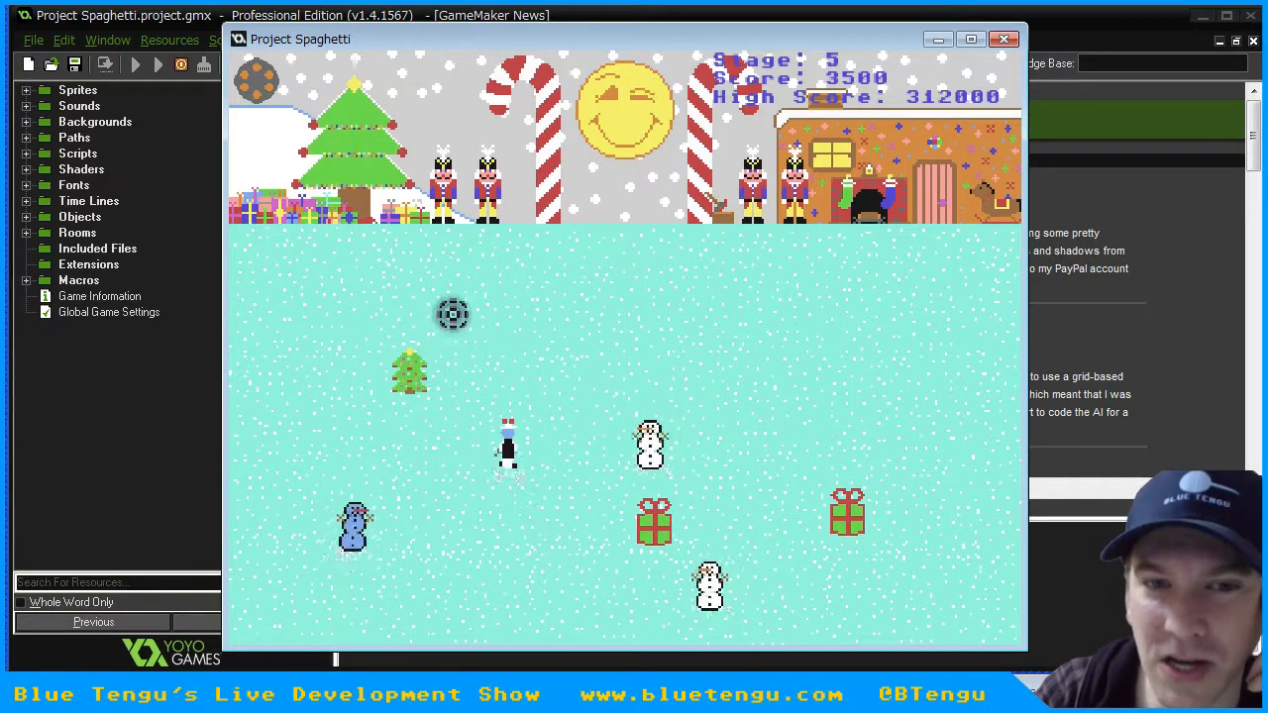
# - Draw the snowmen around the right-hand present and fire at the group while backing along the lower snowfield
pyautogui.press('d')
pyautogui.press('d')
pyautogui.press('s')
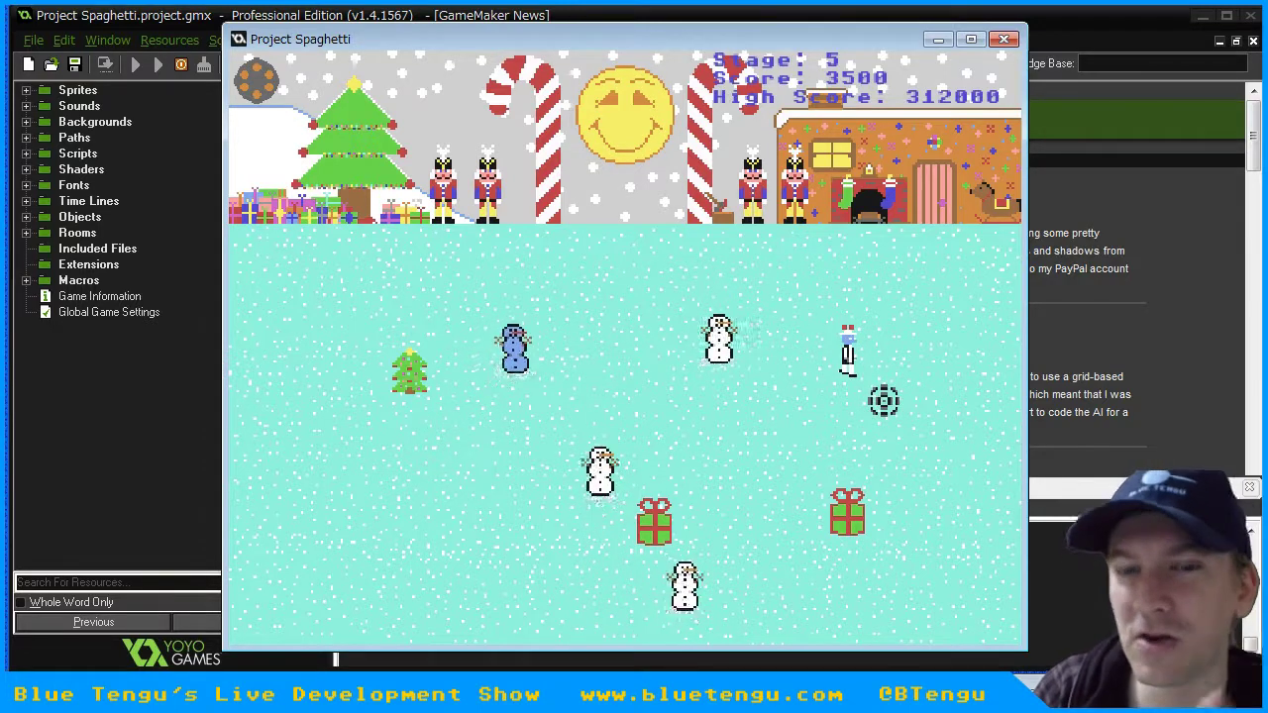
pyautogui.press('s')
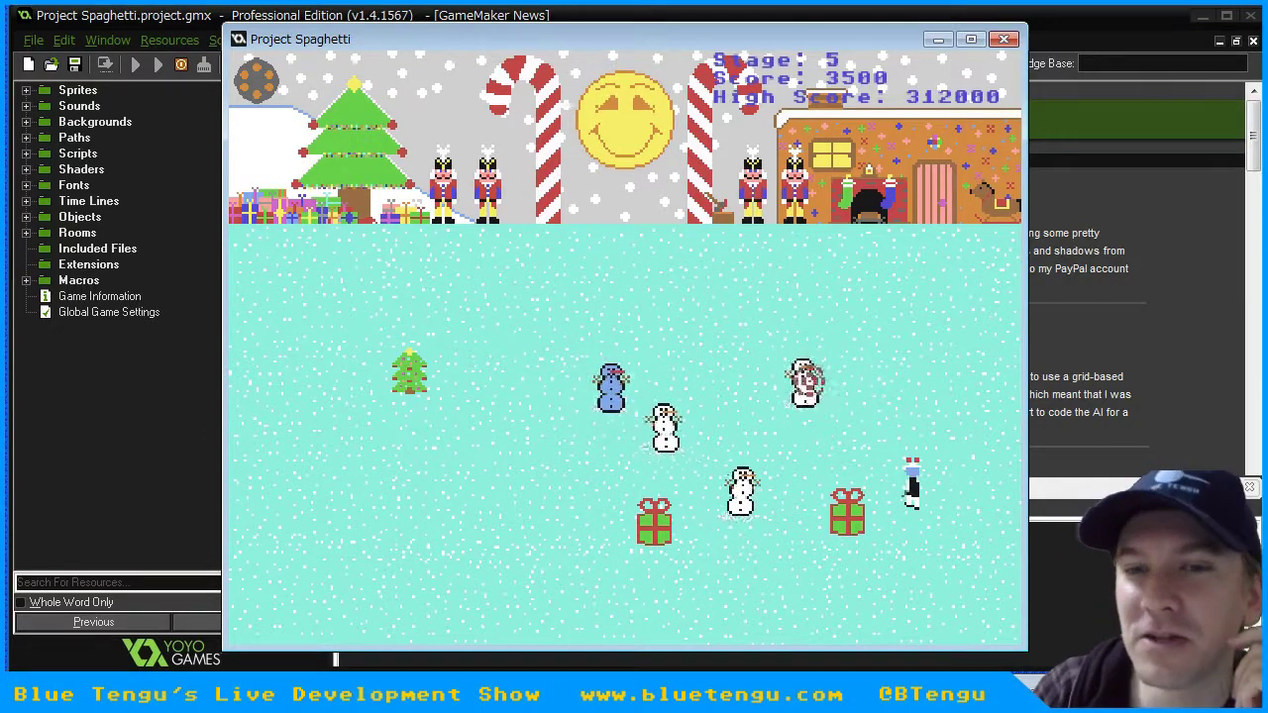
pyautogui.press('a')
pyautogui.press('s')
pyautogui.press('a')
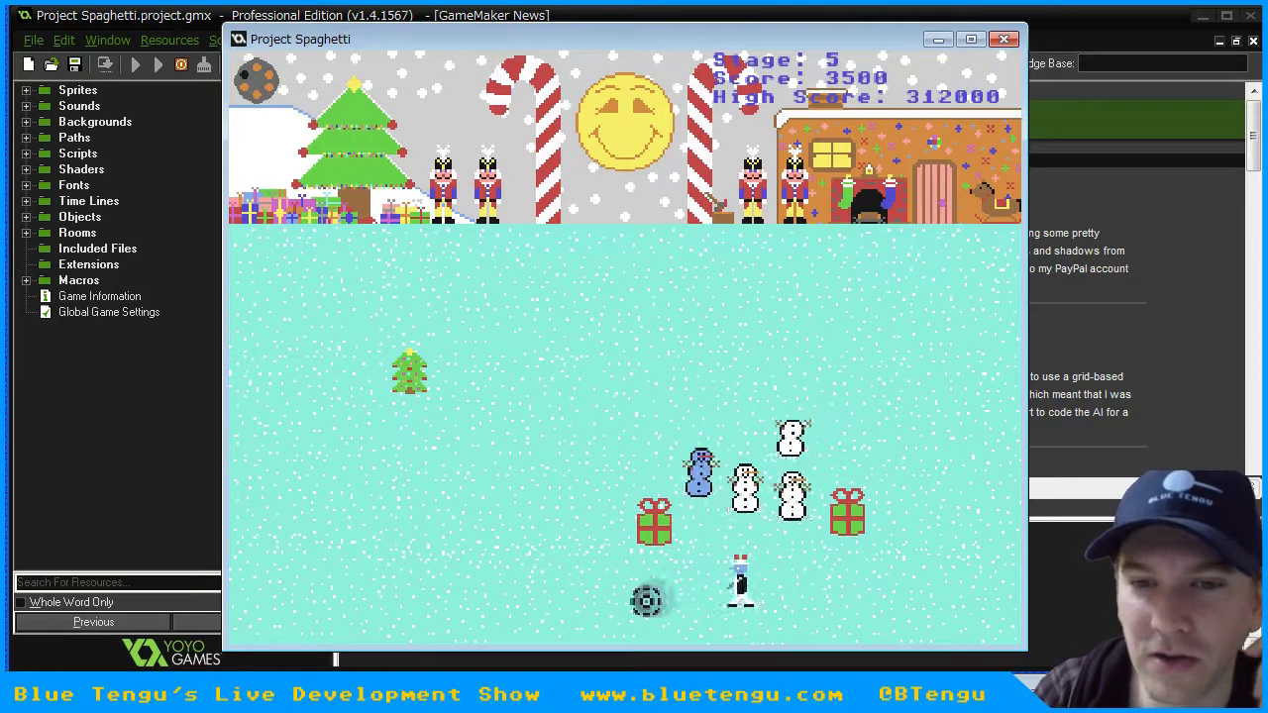
pyautogui.press('a')
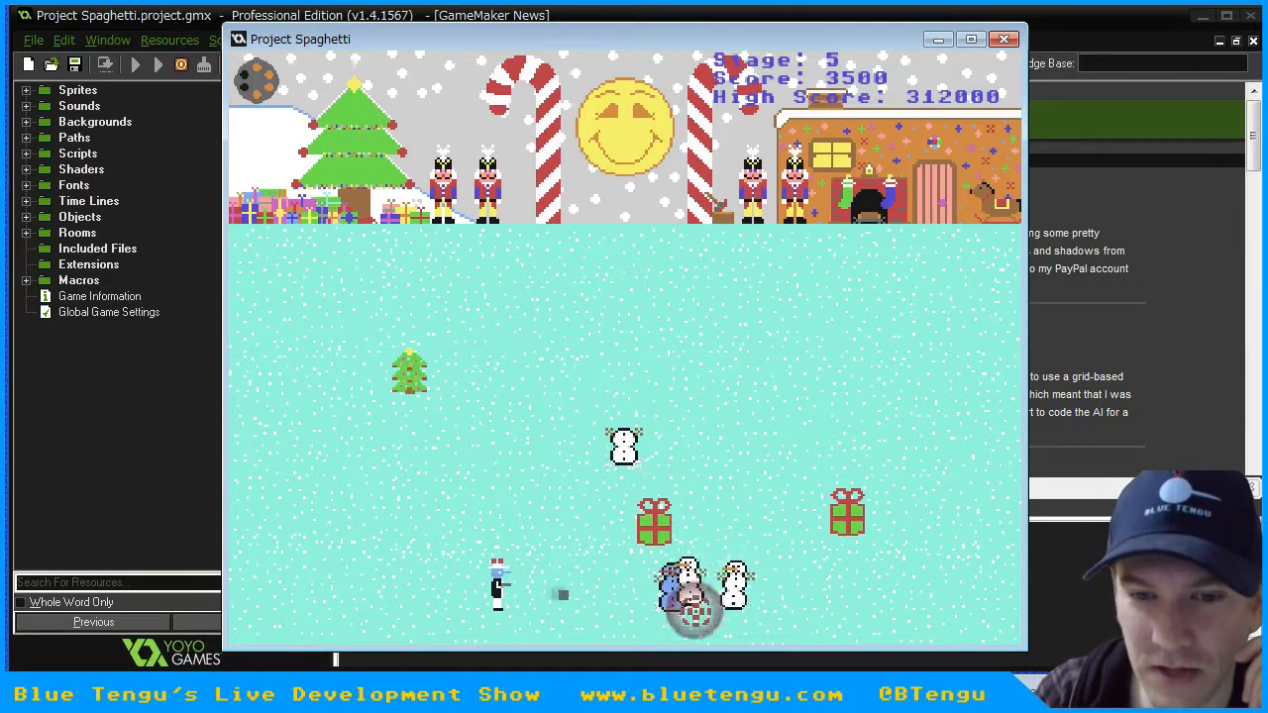
pyautogui.press('a')
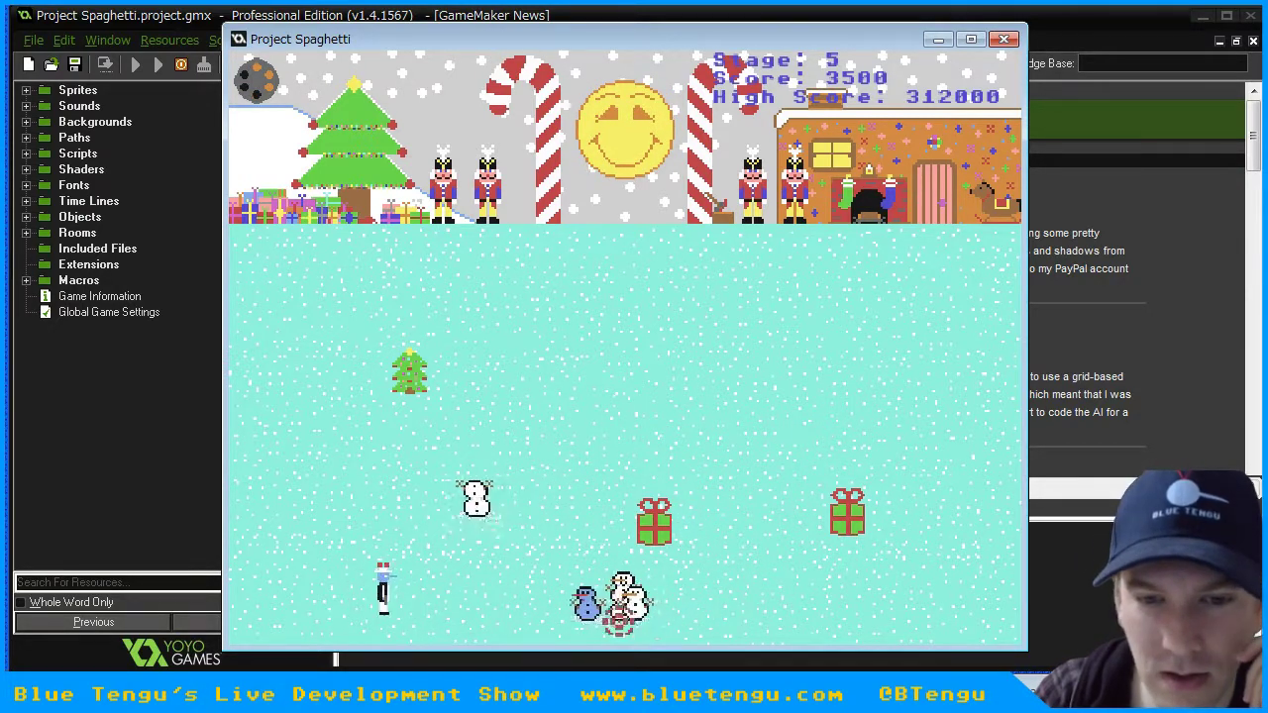
# - Loop around the small Christmas tree to the upper snowfield, keeping ahead of the pursuing snowmen
pyautogui.press('w')
pyautogui.press('a')
pyautogui.press('w')
pyautogui.press('w')
pyautogui.press('d')
pyautogui.press('d')
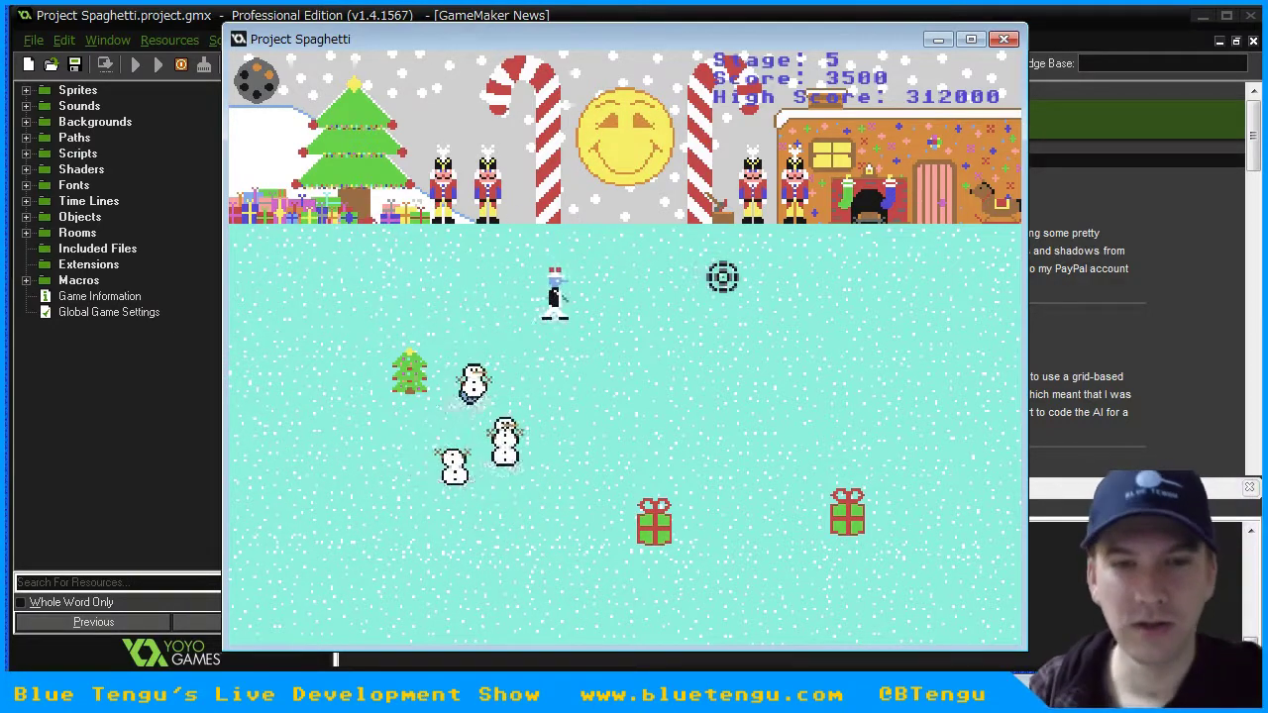
# - Skip ahead to Stage 6 and shoot at the pink gunslinger boss near the left-hand barrels
pyautogui.press('n')
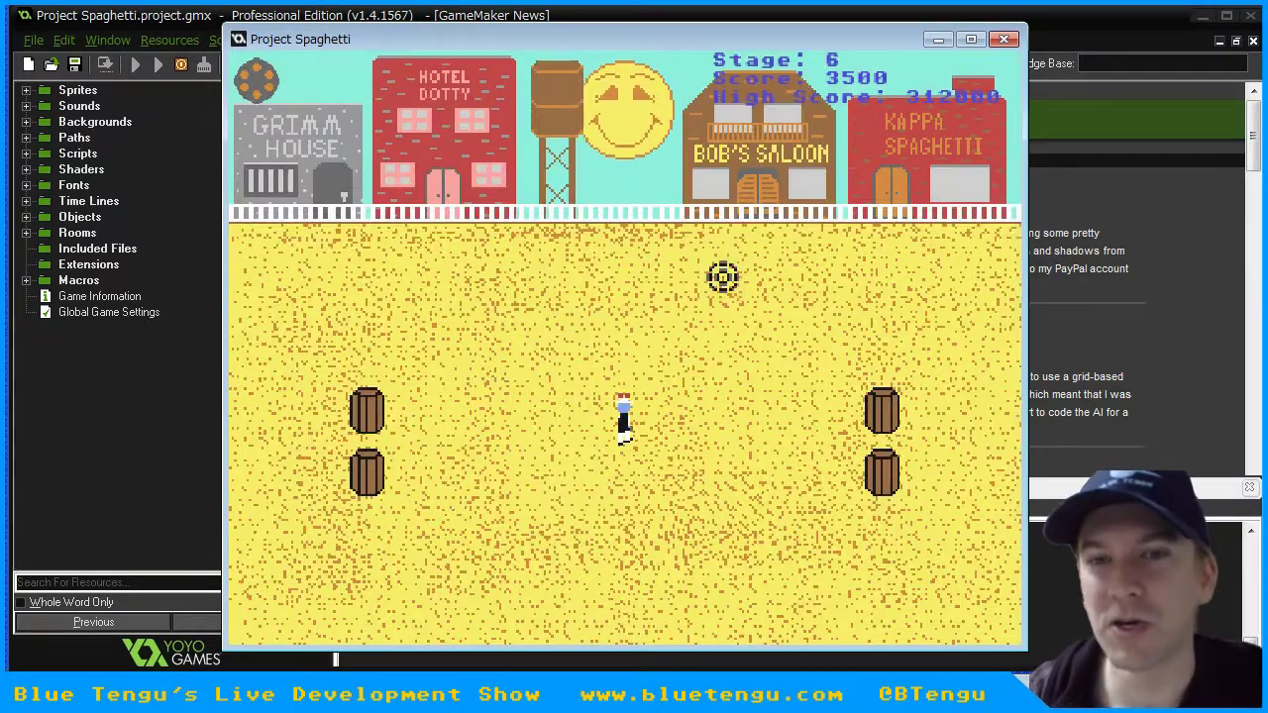
pyautogui.press('a')
pyautogui.press('w')
pyautogui.press('d')
pyautogui.press('a')
pyautogui.press('s')
pyautogui.click(348, 340)
pyautogui.press('d')
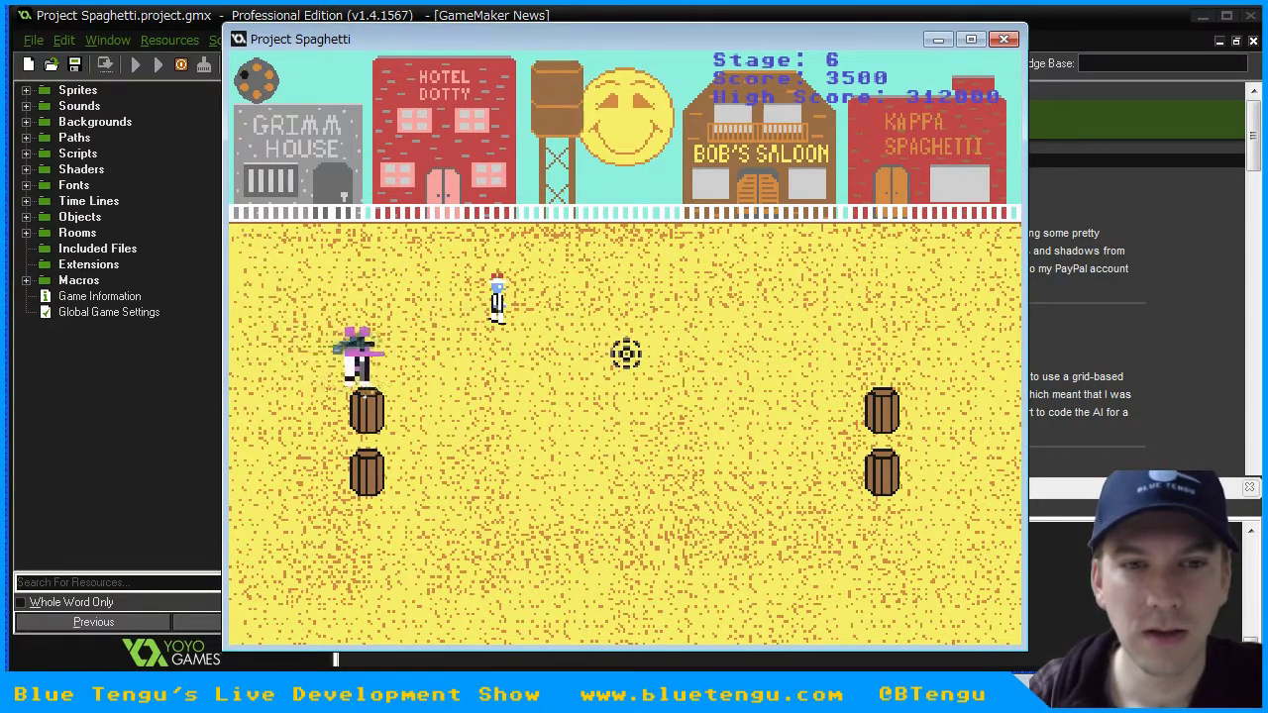
# - Dodge the gunslinger boss between the barrels, and continue Stage 6 after the player is killed
pyautogui.press('s')
pyautogui.press('d')
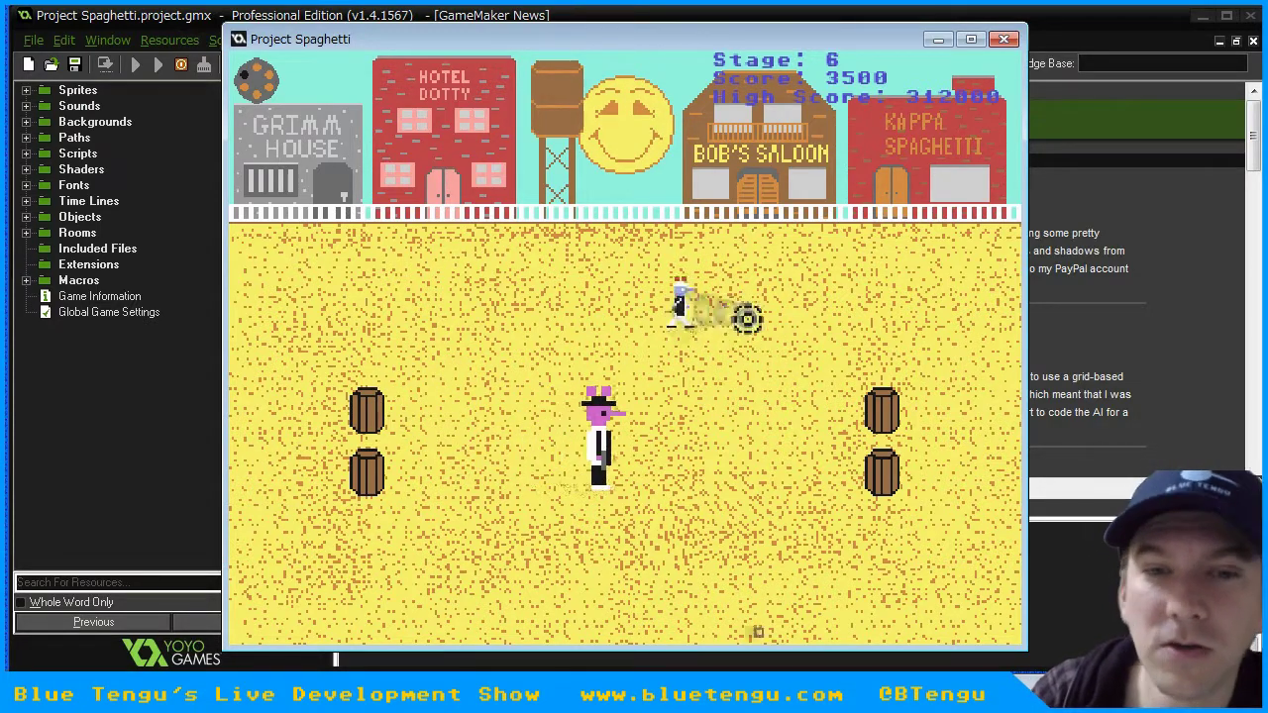
pyautogui.press('a')
pyautogui.press('s')
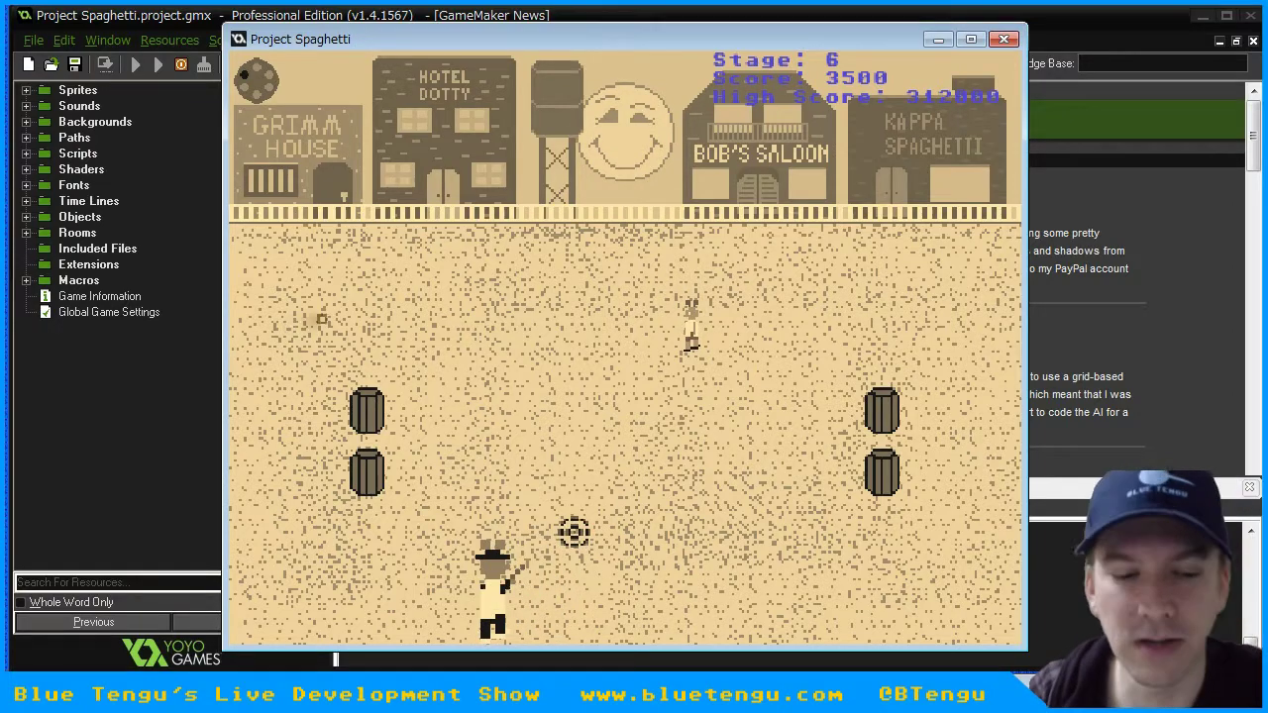
pyautogui.press('d')
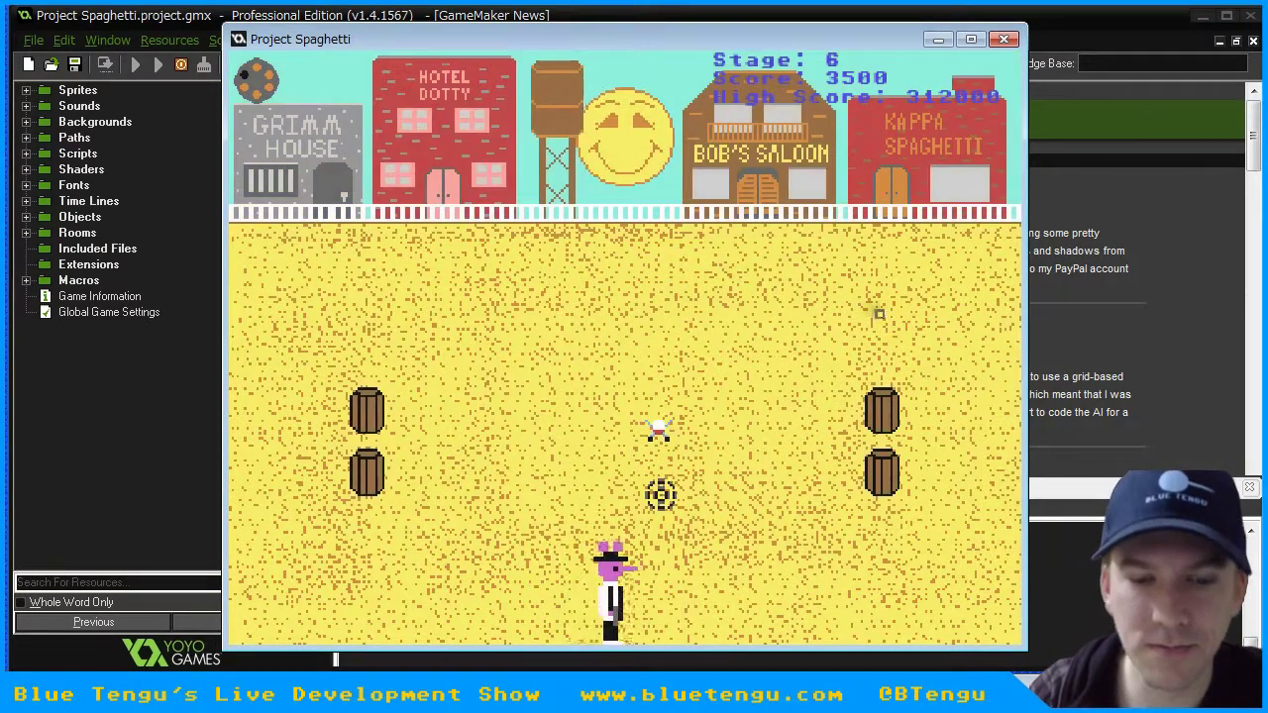
pyautogui.click(644, 320)
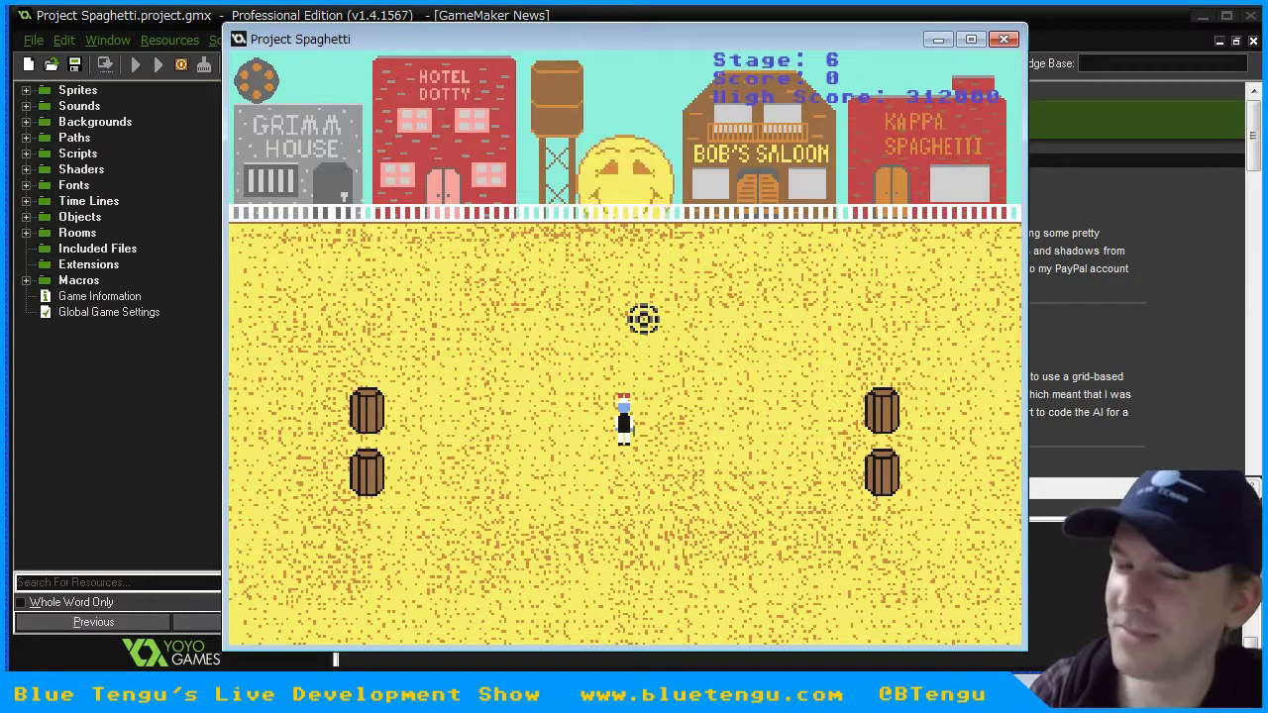
# - Skip ahead to Stage 7, shoot inside the cactus enclosure, and continue from the Game Over screen
pyautogui.press('n')
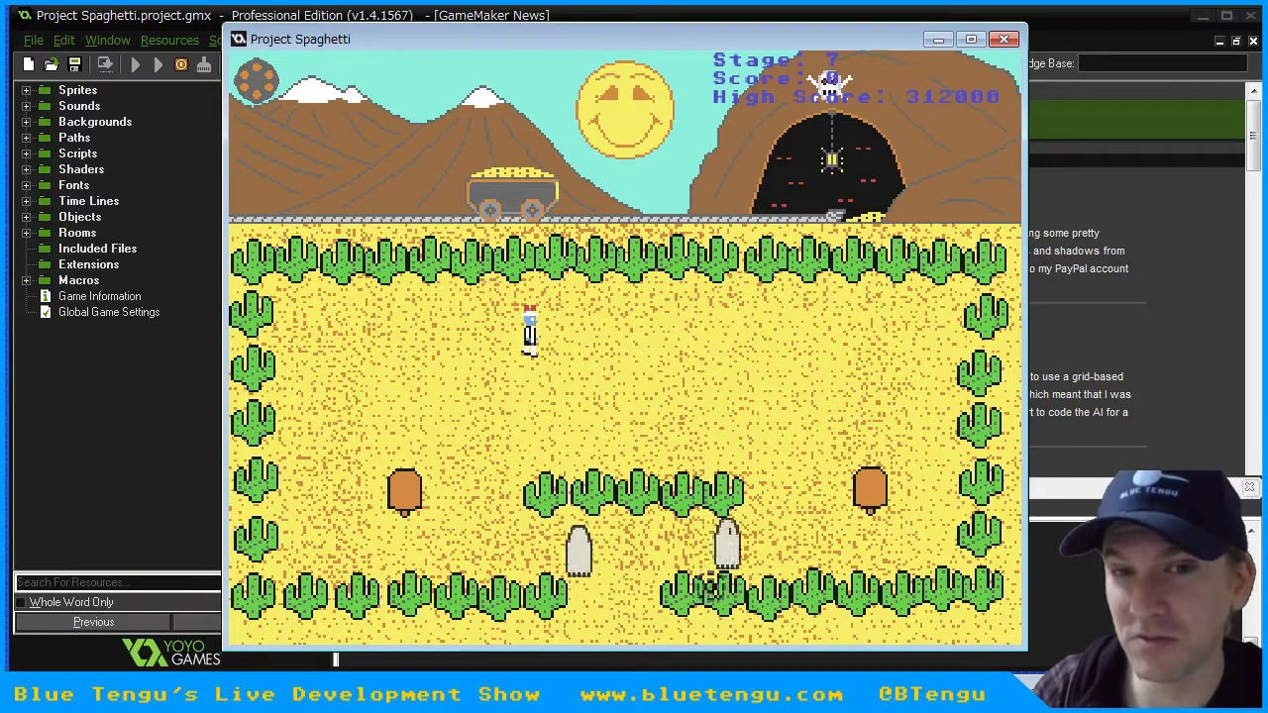
pyautogui.click(436, 455)
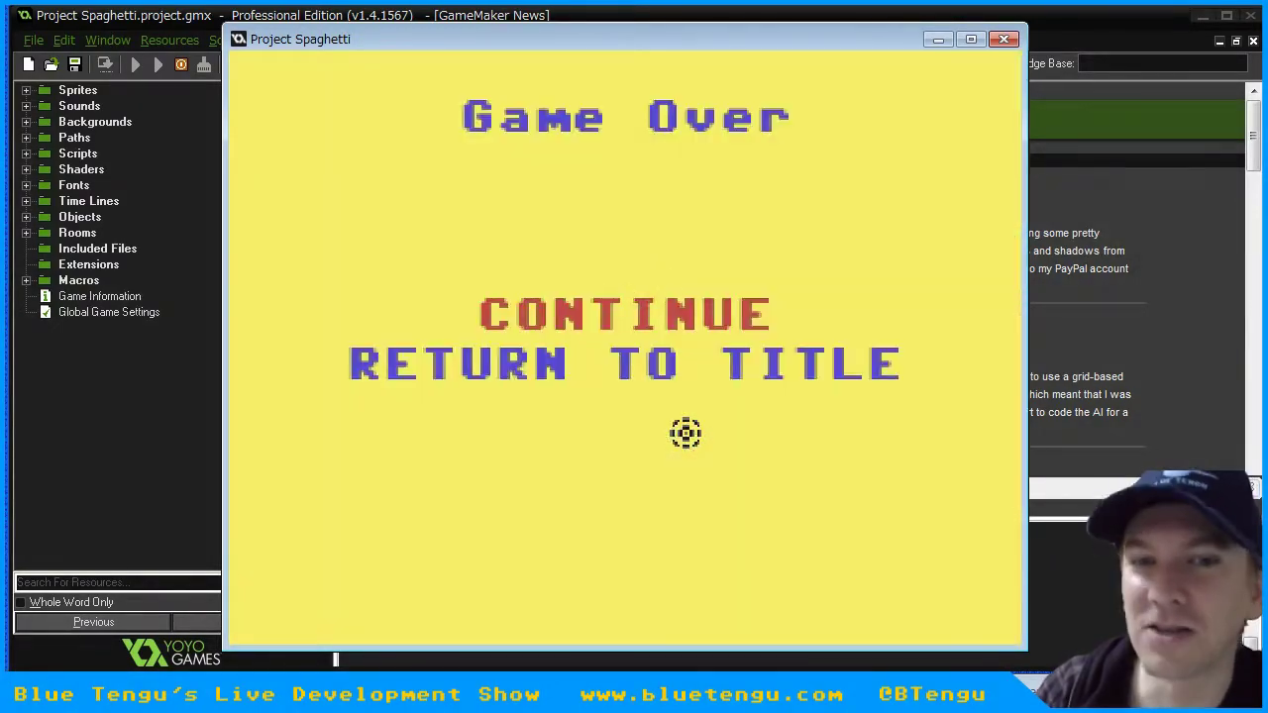
pyautogui.click(609, 317)
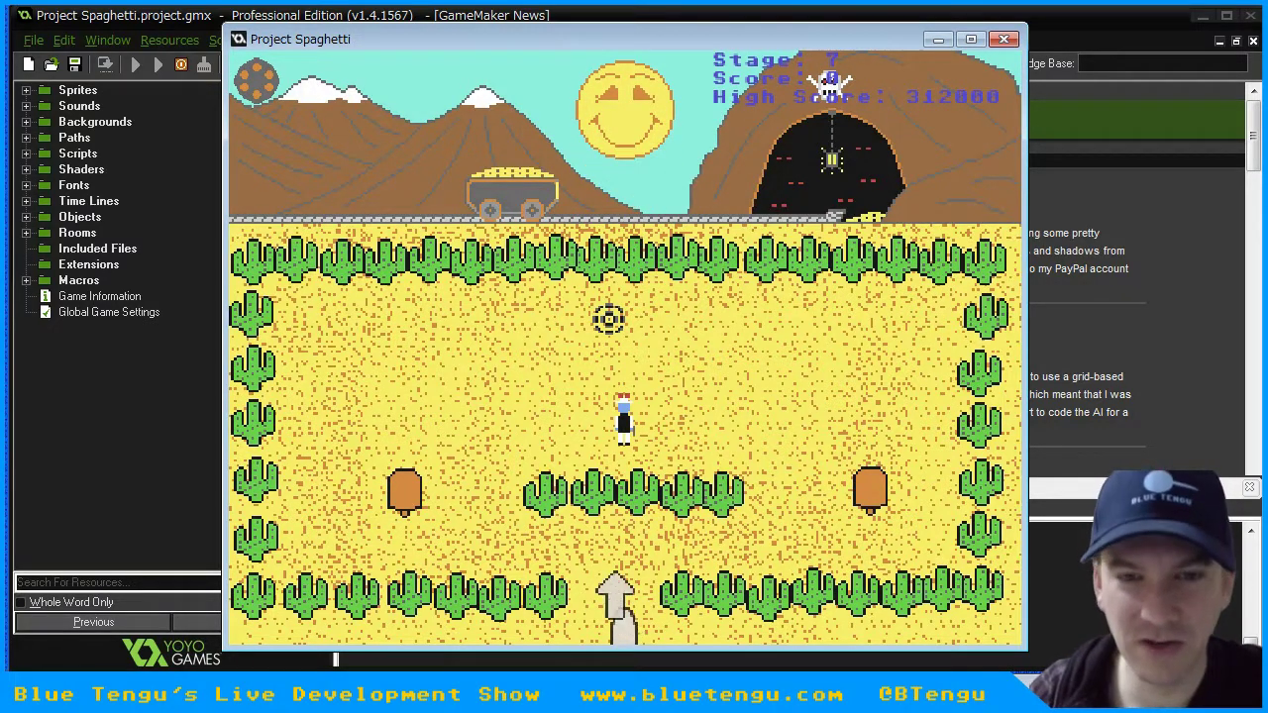
# - Skip ahead to Stage 8 and fight the mixed scorpions and domed aliens between the cacti and crystals
pyautogui.press('n')
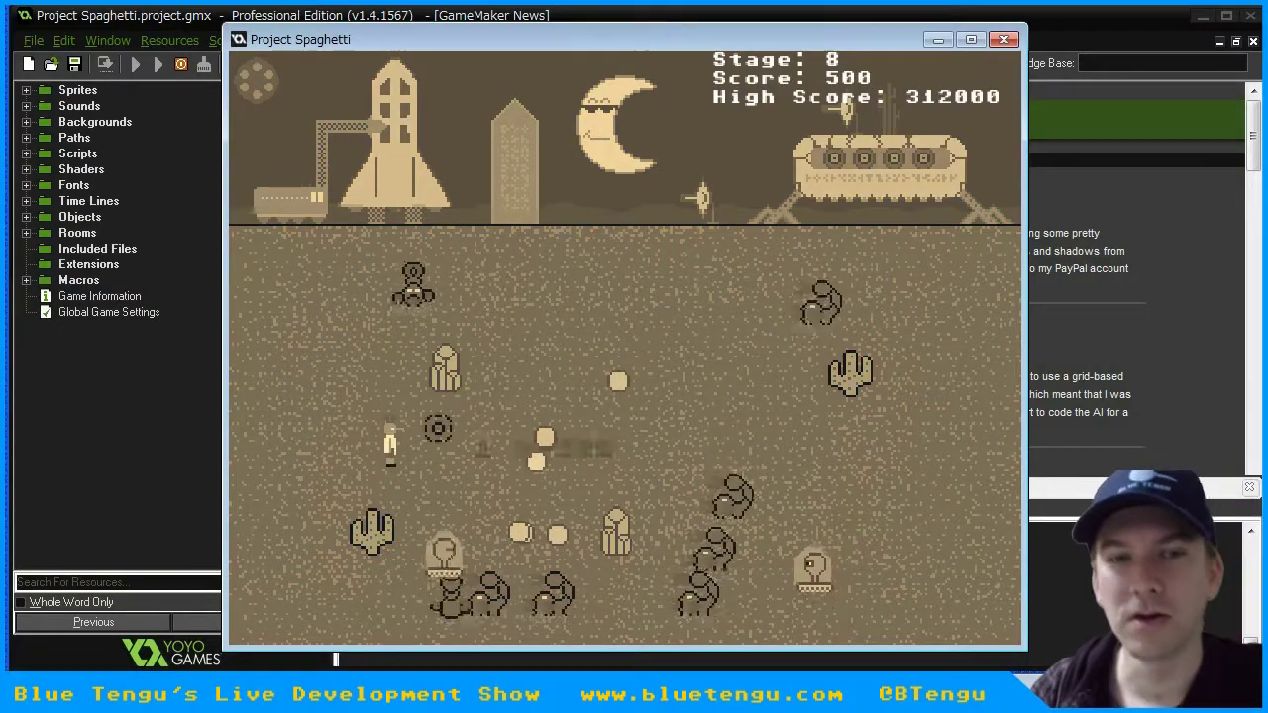
pyautogui.press('d')
pyautogui.press('a')
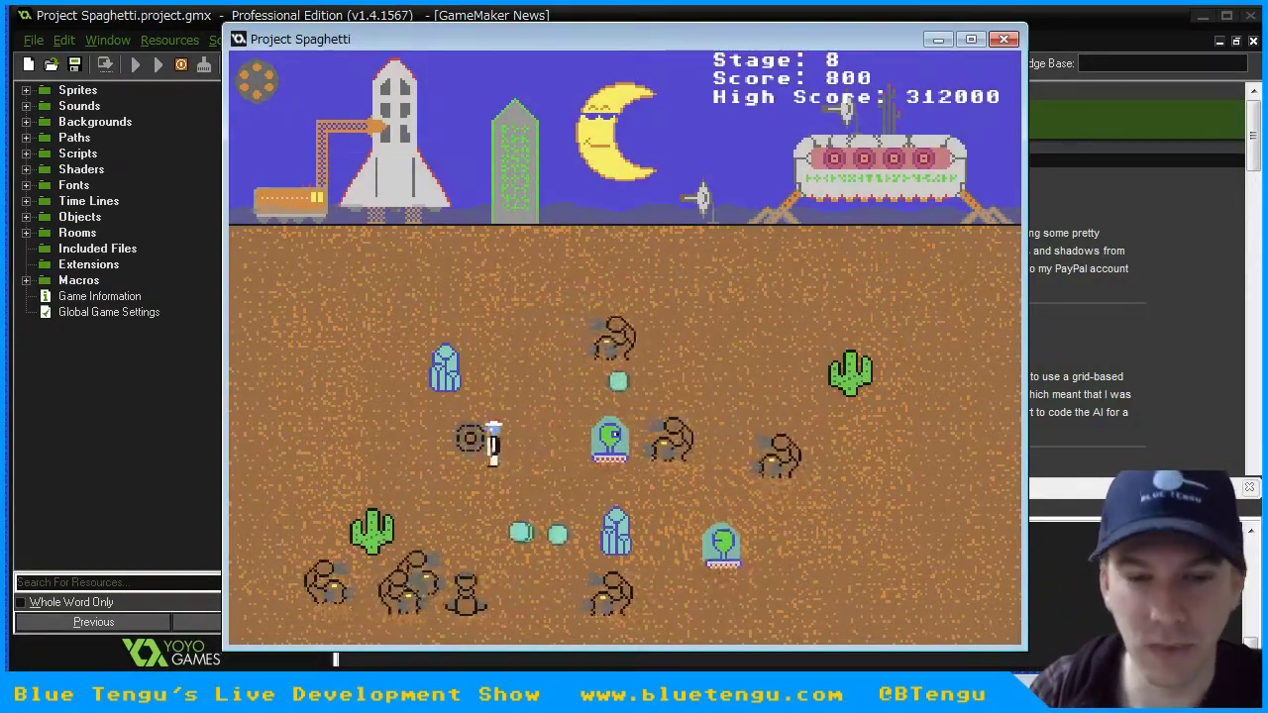
# - Skip ahead to Stage 9 and move the player around the single crystal in front of the town
pyautogui.press('n')
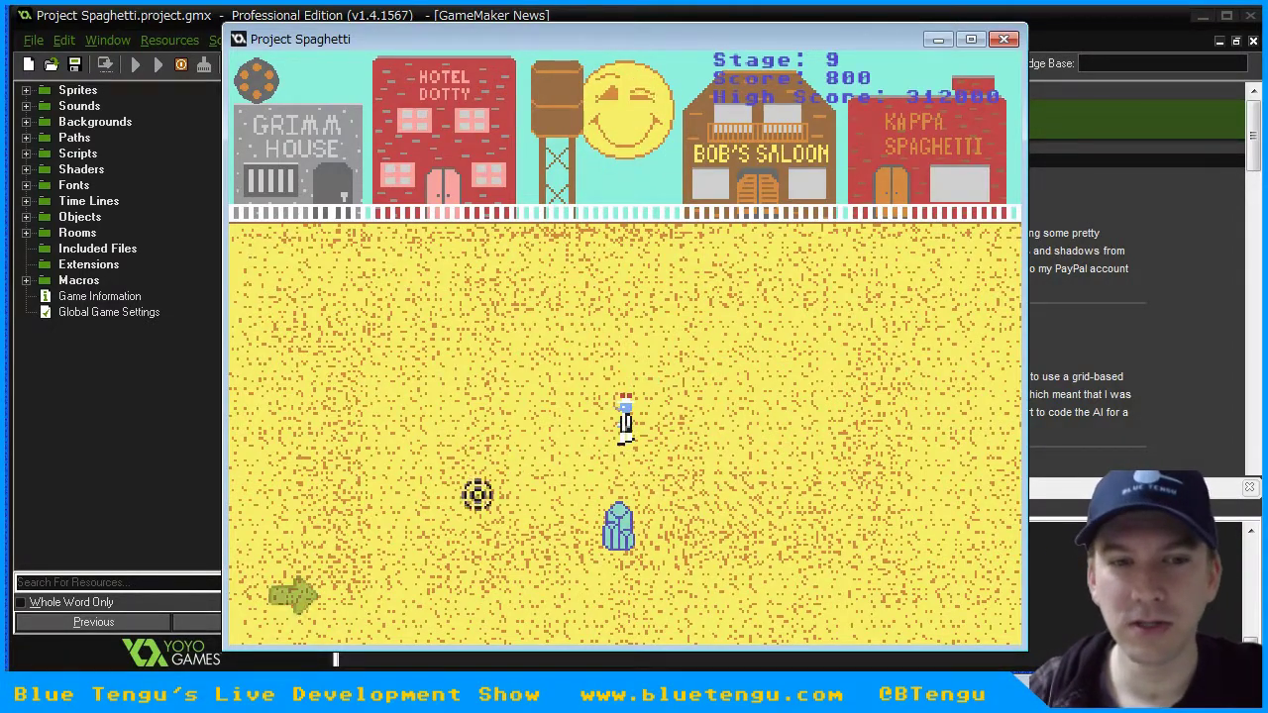
pyautogui.press('a')
pyautogui.press('s')
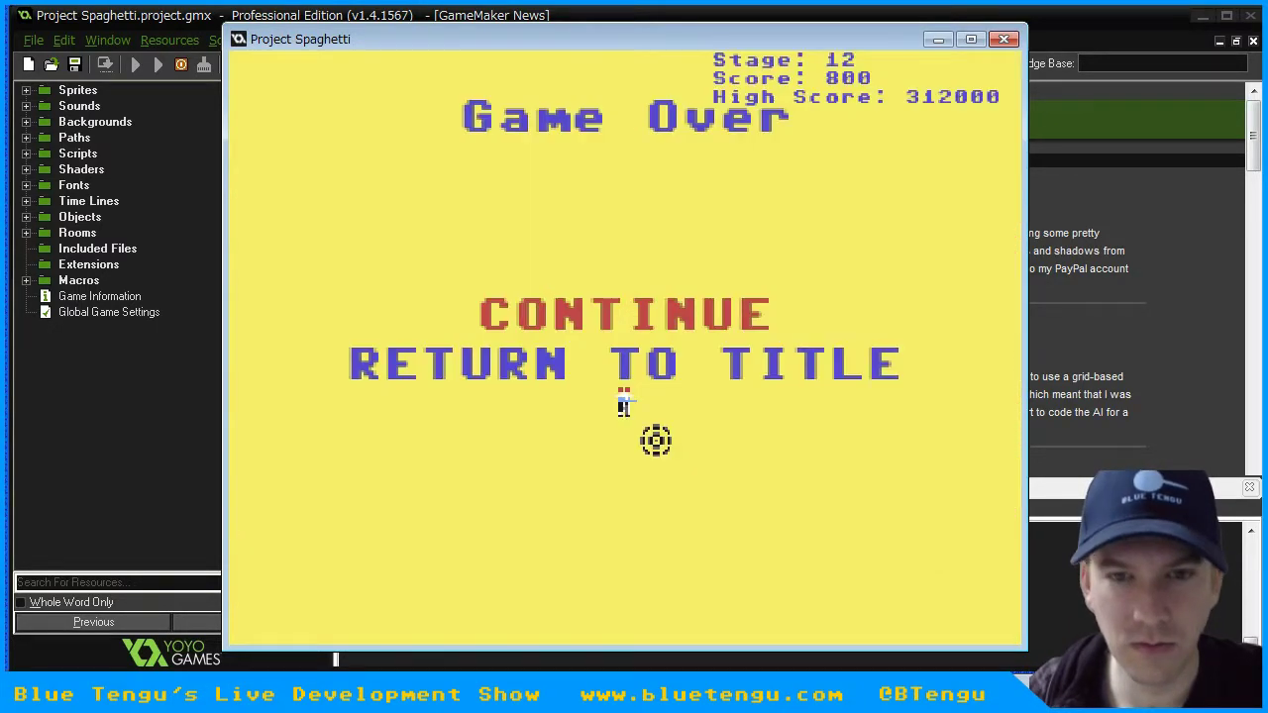
# - Return from the Game Over screen to the title, and force the unresponsive game runner to close
pyautogui.click(651, 363)
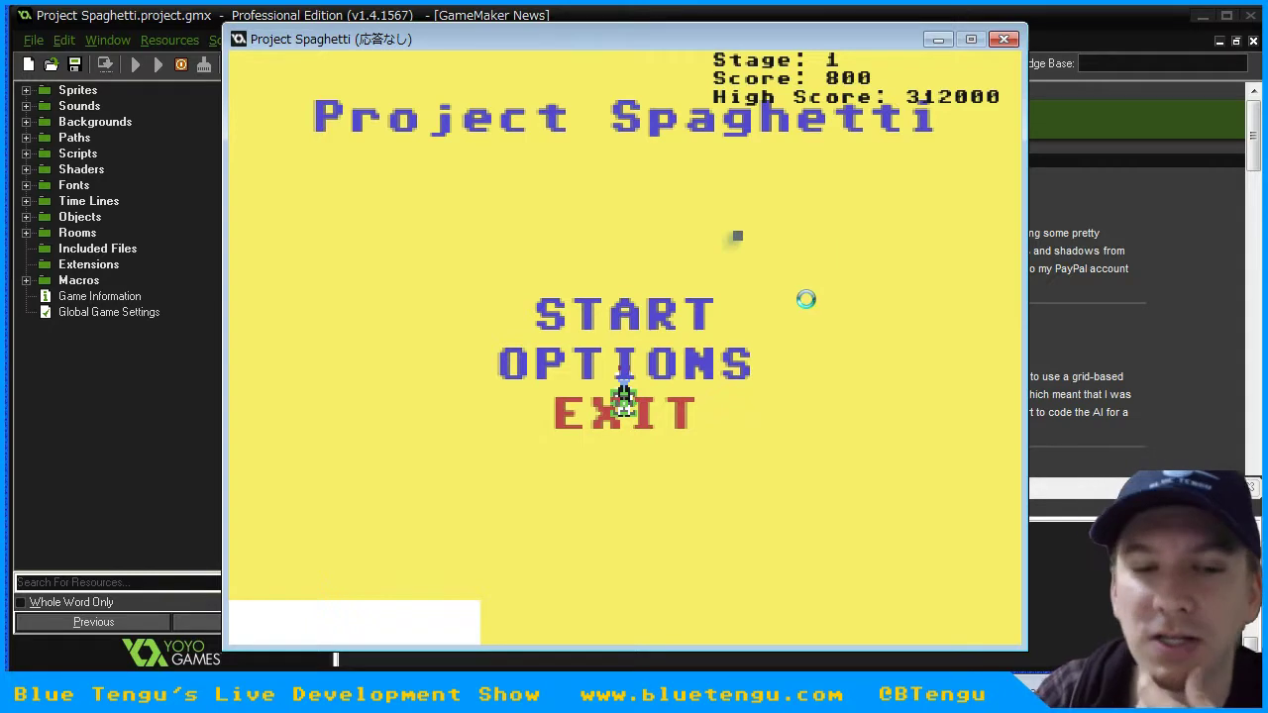
pyautogui.click(563, 401)
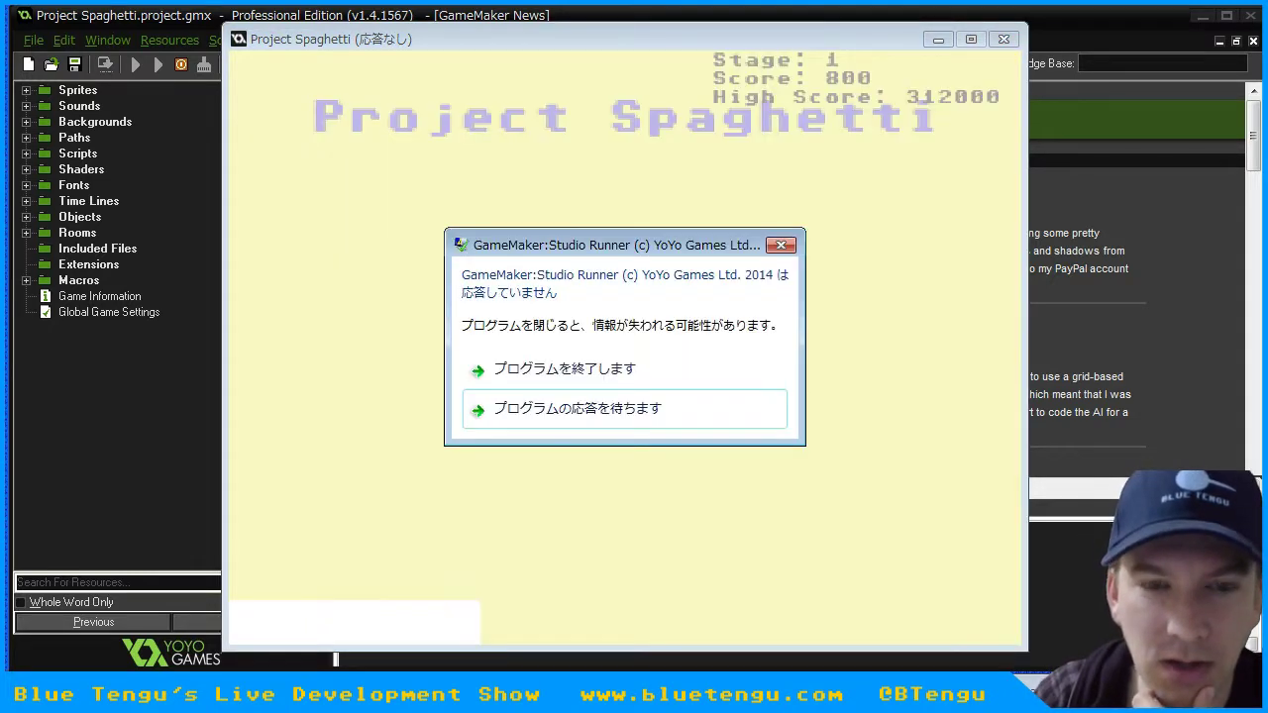
pyautogui.click(560, 374)
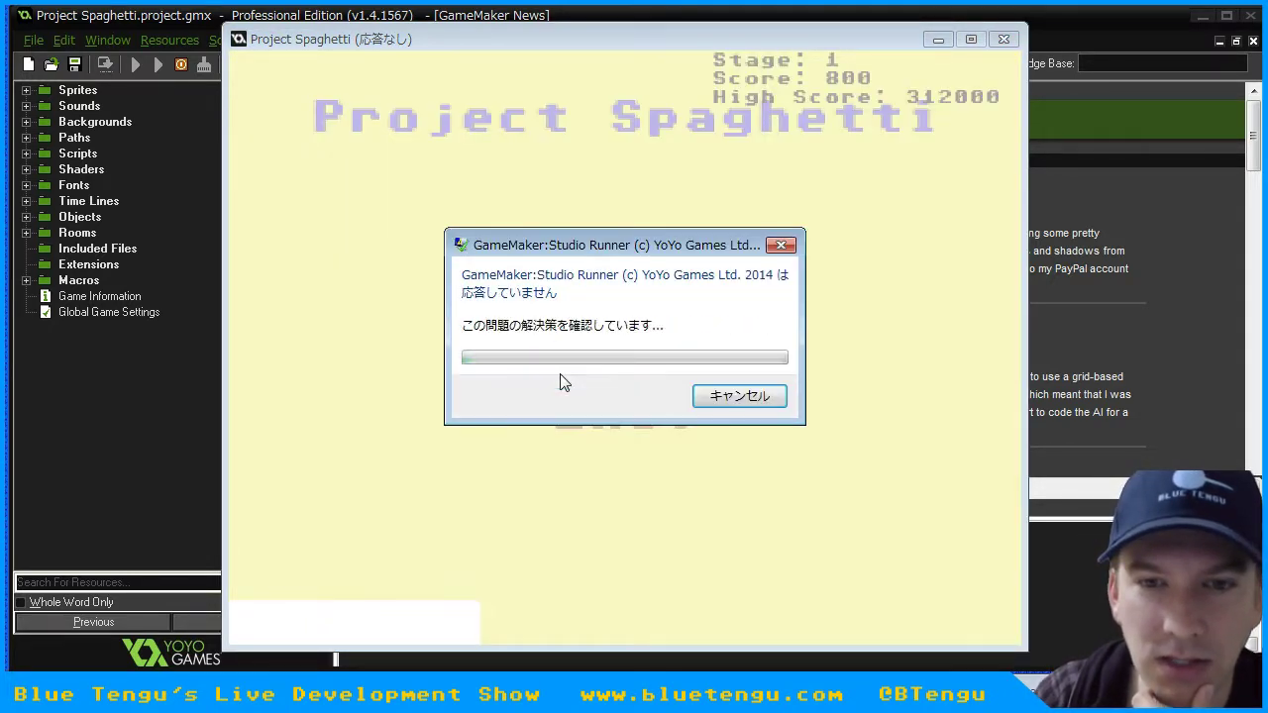
pyautogui.click(749, 397)
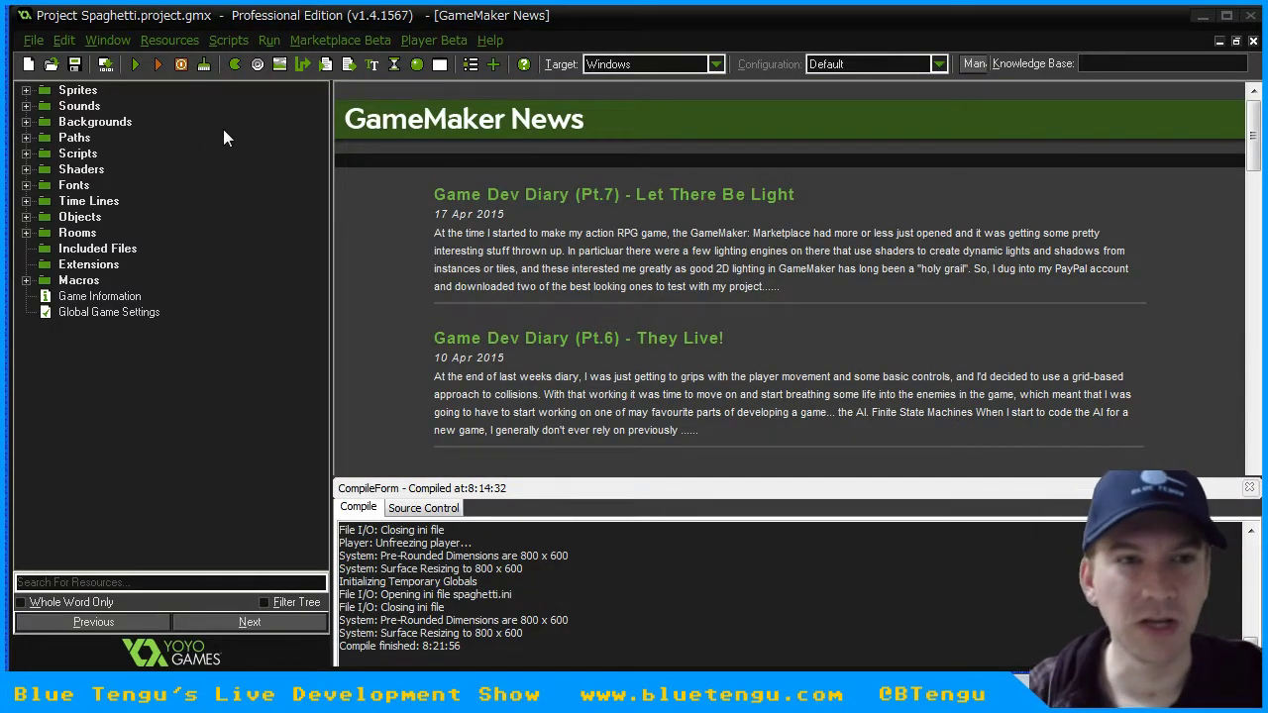
# - Open the properties of the sky_day background in the project's Backgrounds group, examine its image, and close them
pyautogui.click(76, 71)
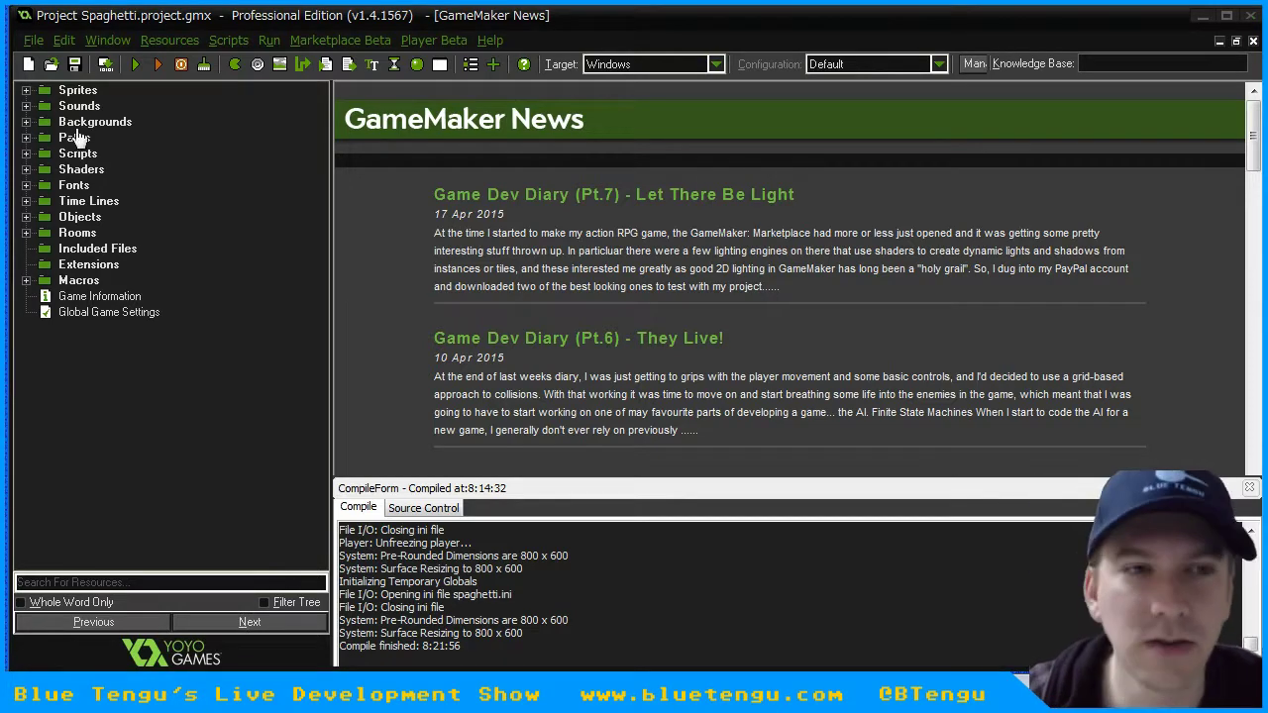
pyautogui.click(27, 129)
pyautogui.click(27, 122)
pyautogui.doubleClick(99, 296)
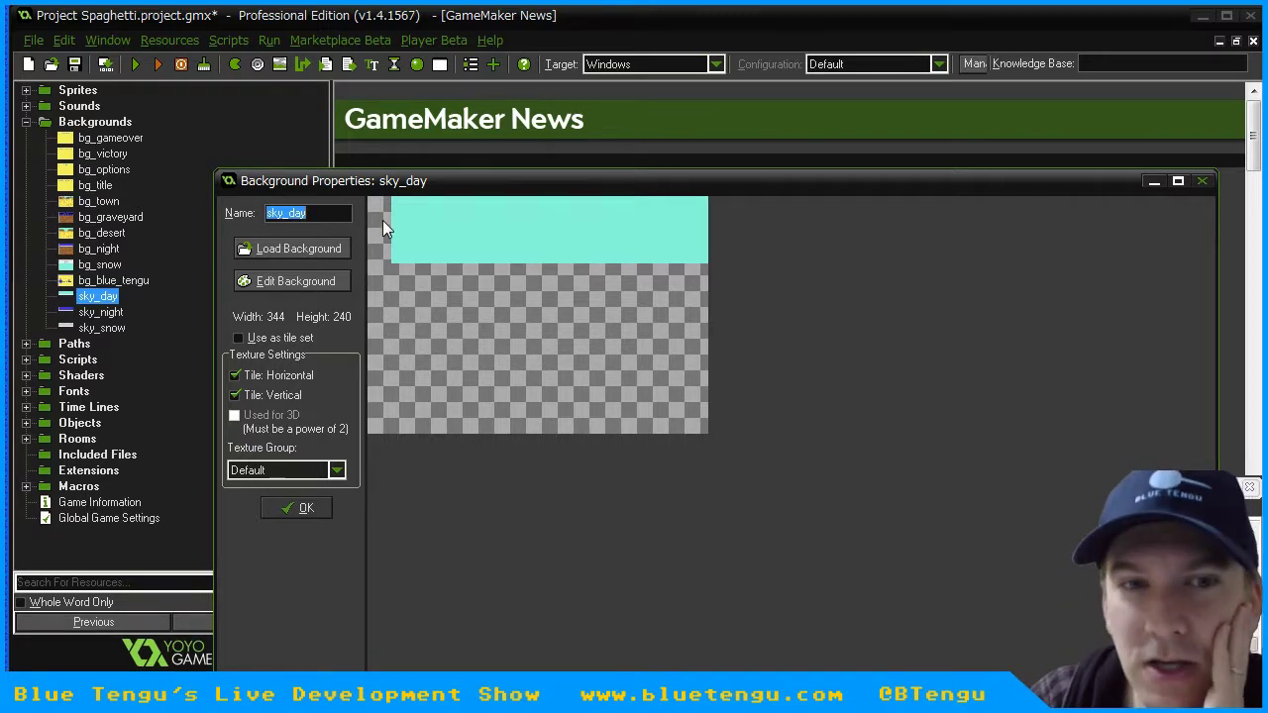
pyautogui.click(295, 507)
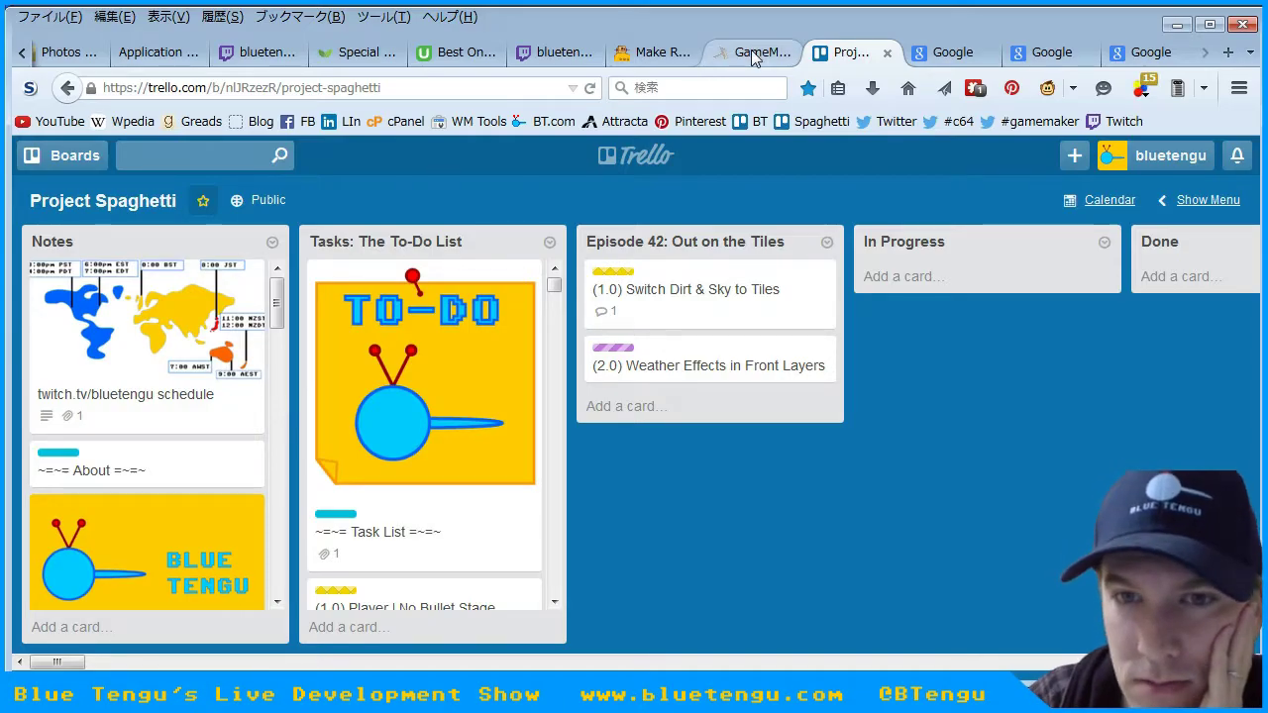
# - Switch to the browser, look over the GameMaker manual page on adding tiles, and search Google for "GameMaker tiles"
pyautogui.click(751, 51)
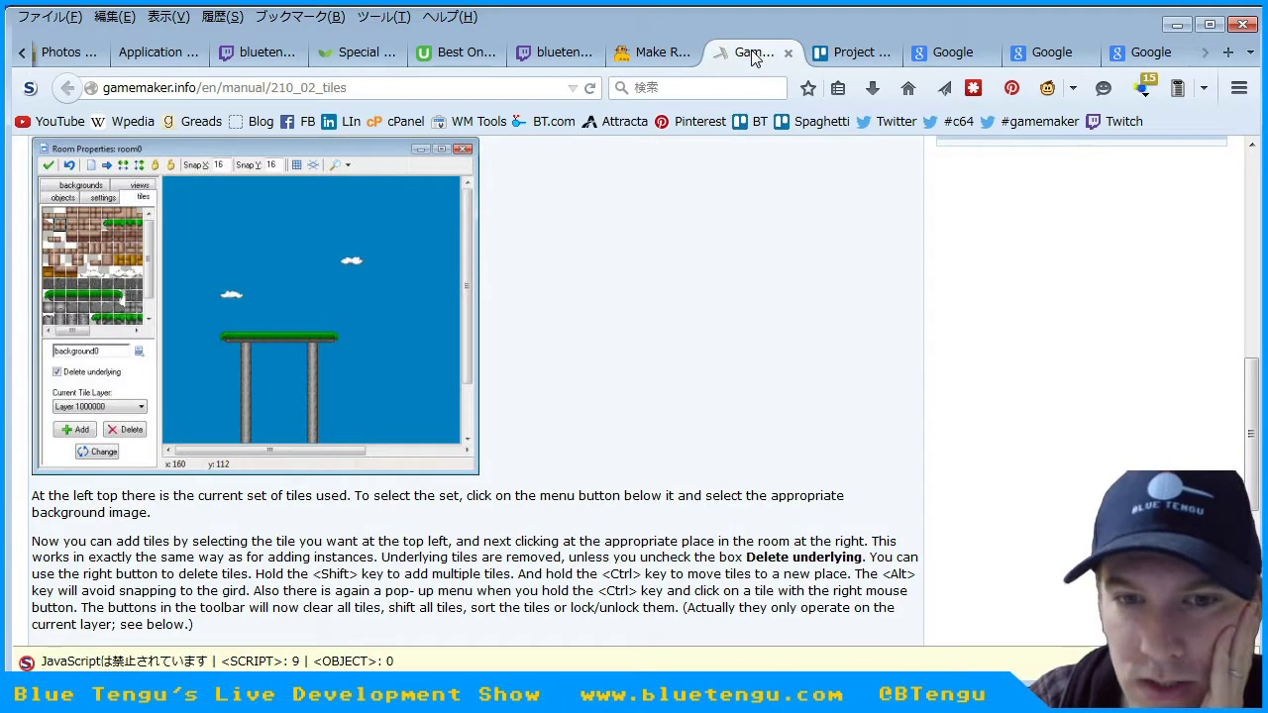
pyautogui.moveTo(1251, 431); pyautogui.dragTo(1255, 198)
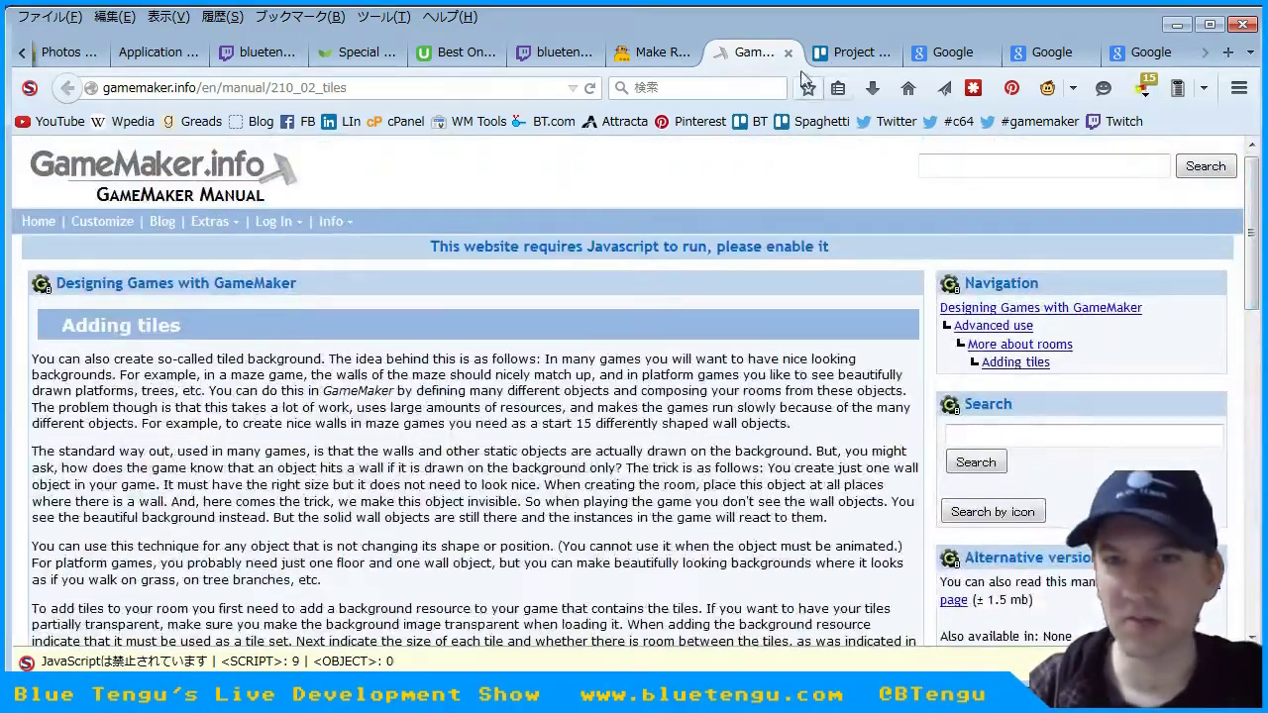
pyautogui.click(979, 58)
pyautogui.write('GameMaker tiles')
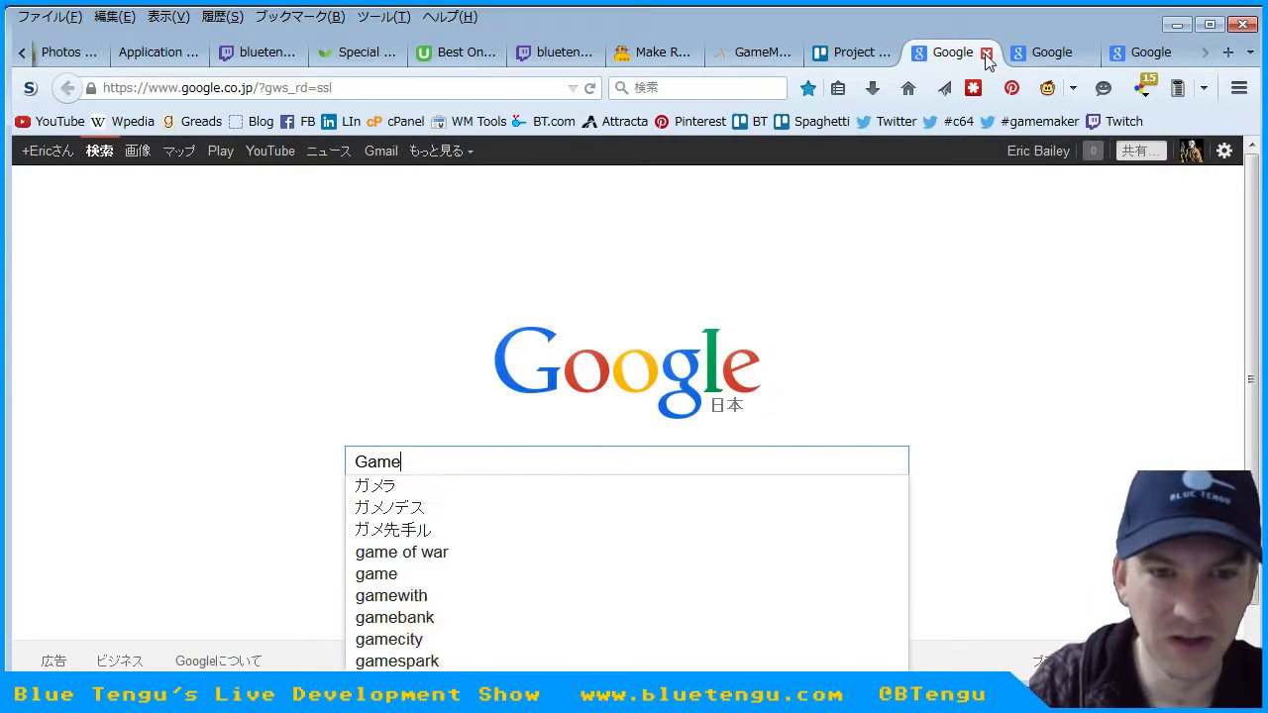
pyautogui.press('Return')
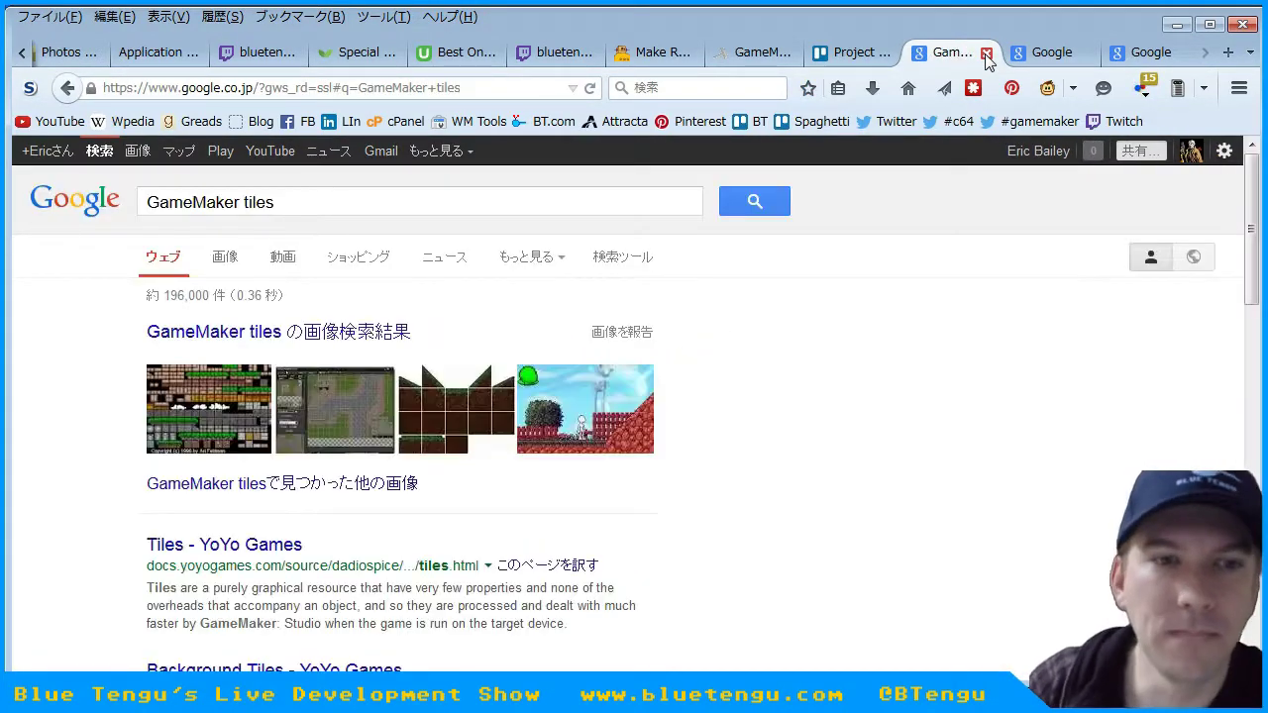
# - Enlarge the first tileset picture in the image results, close its preview, and look over the other tilesets
pyautogui.click(201, 410)
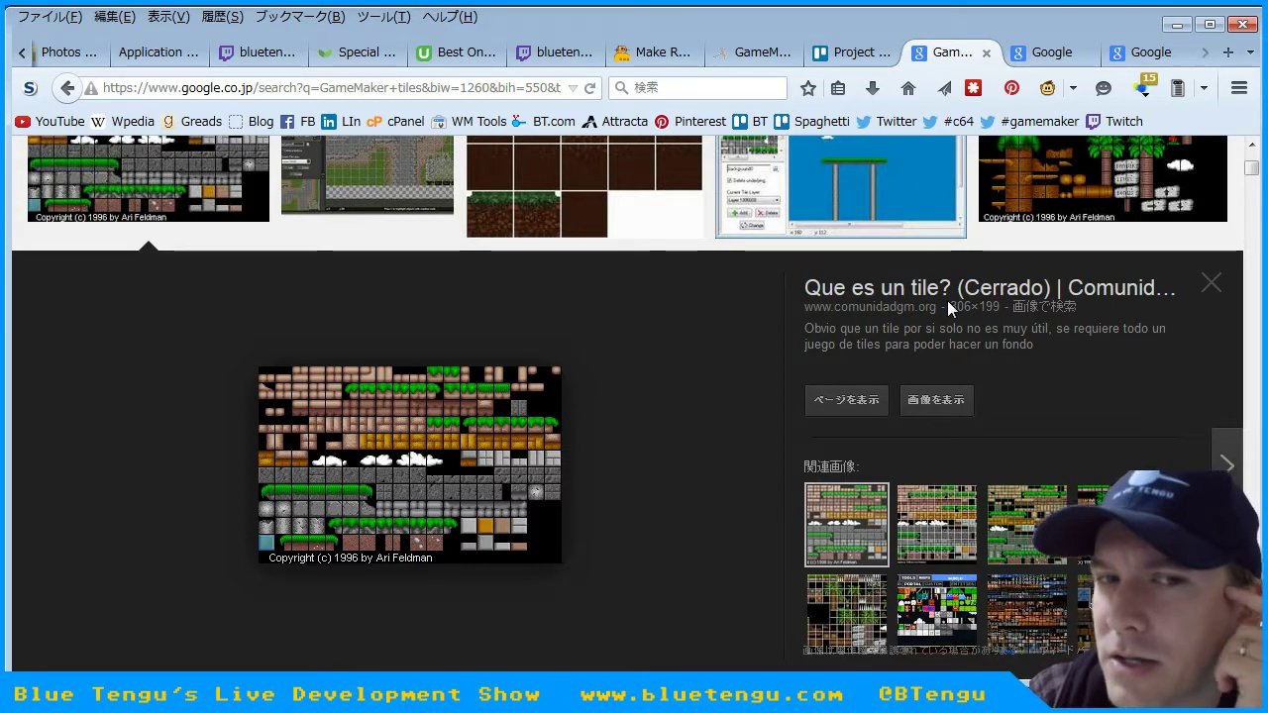
pyautogui.click(1212, 286)
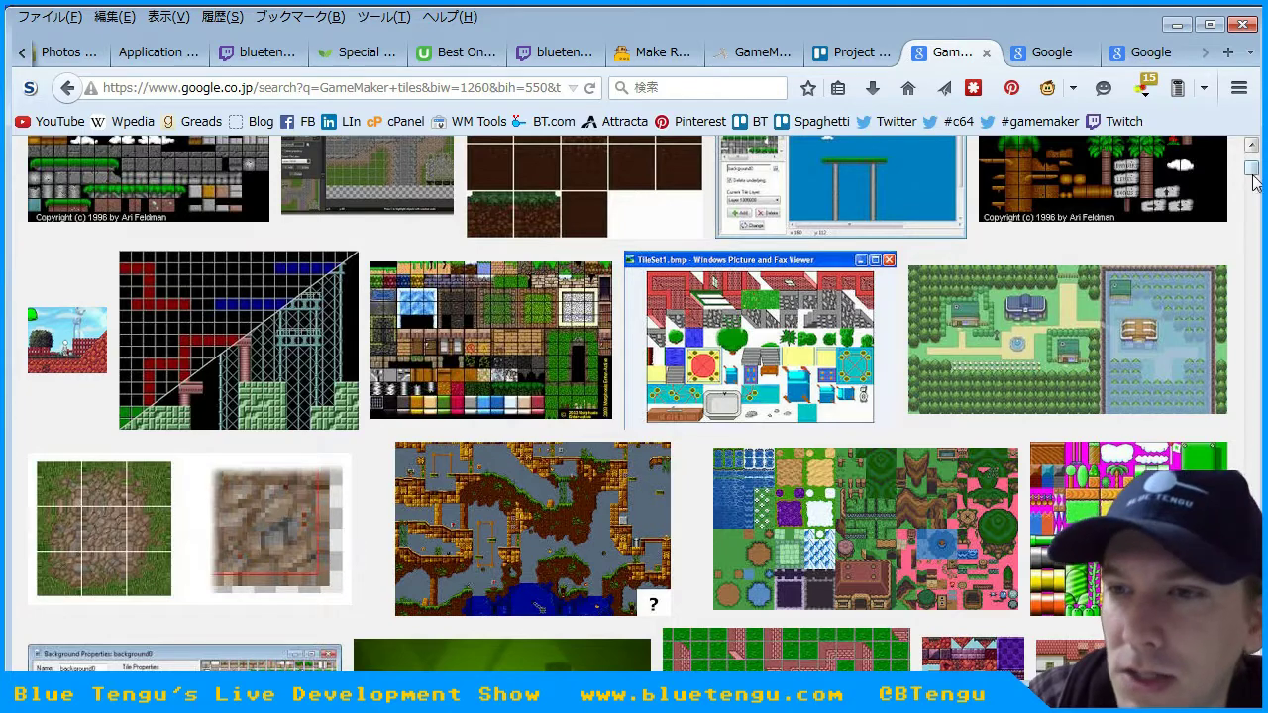
pyautogui.scroll(4, 1253, 177)
# - Replace the image search terms with "original legend of zelda tile" and run the search
pyautogui.click(337, 163)
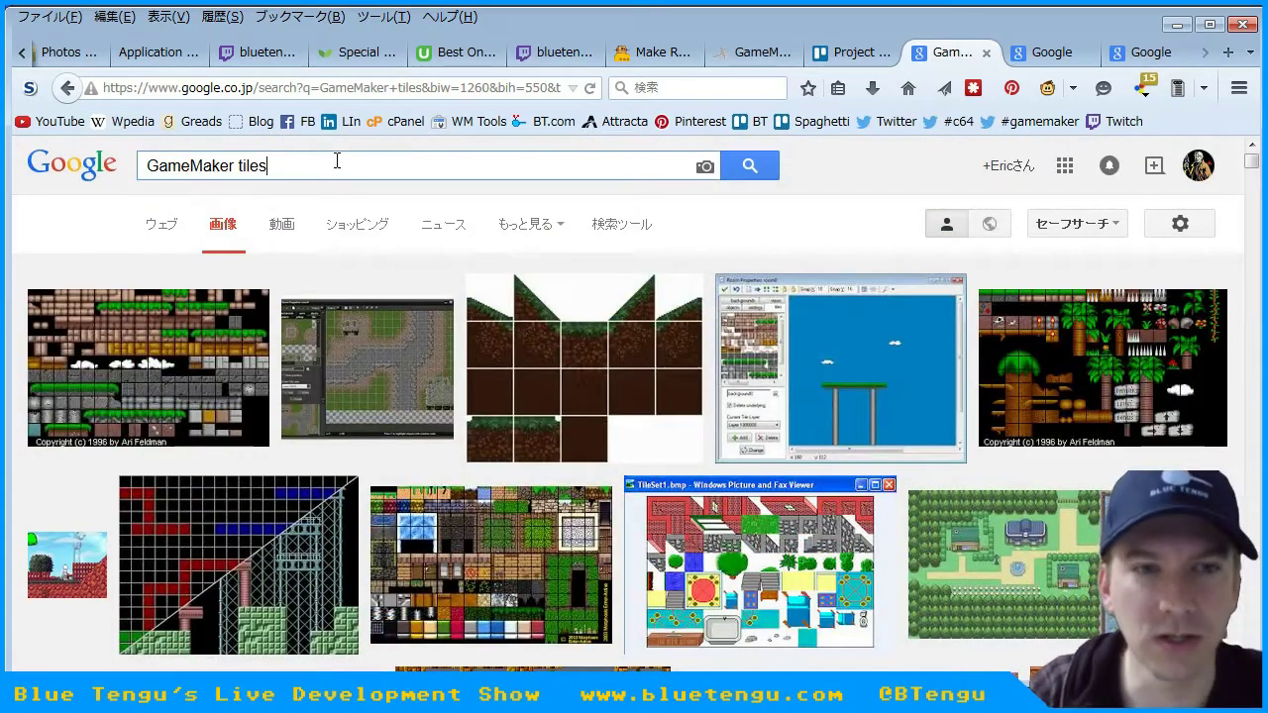
pyautogui.press('BackSpace')
pyautogui.press('BackSpace')
pyautogui.press('BackSpace')
pyautogui.press('BackSpace')
pyautogui.press('BackSpace')
pyautogui.press('BackSpace')
pyautogui.press('BackSpace')
pyautogui.press('BackSpace')
pyautogui.press('BackSpace')
pyautogui.press('BackSpace')
pyautogui.press('BackSpace')
pyautogui.press('BackSpace')
pyautogui.press('BackSpace')
pyautogui.press('BackSpace')
pyautogui.press('BackSpace')
pyautogui.write('o')
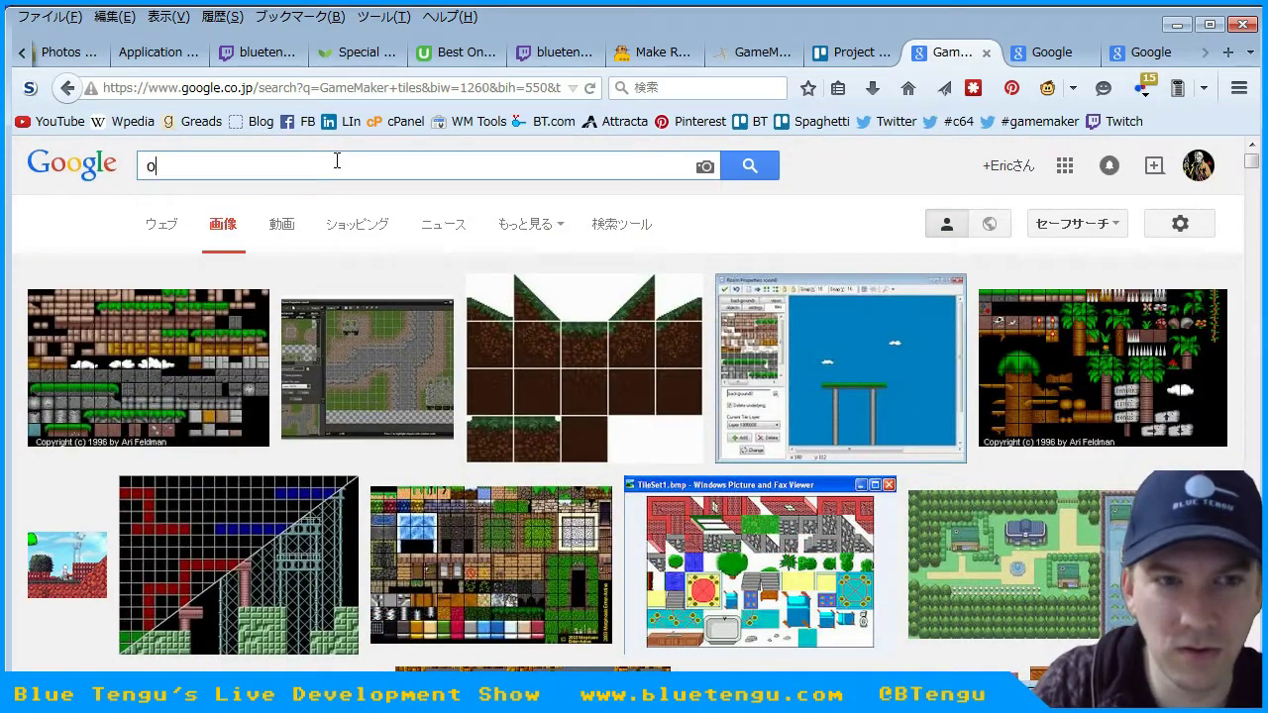
pyautogui.write('riginal legend of ')
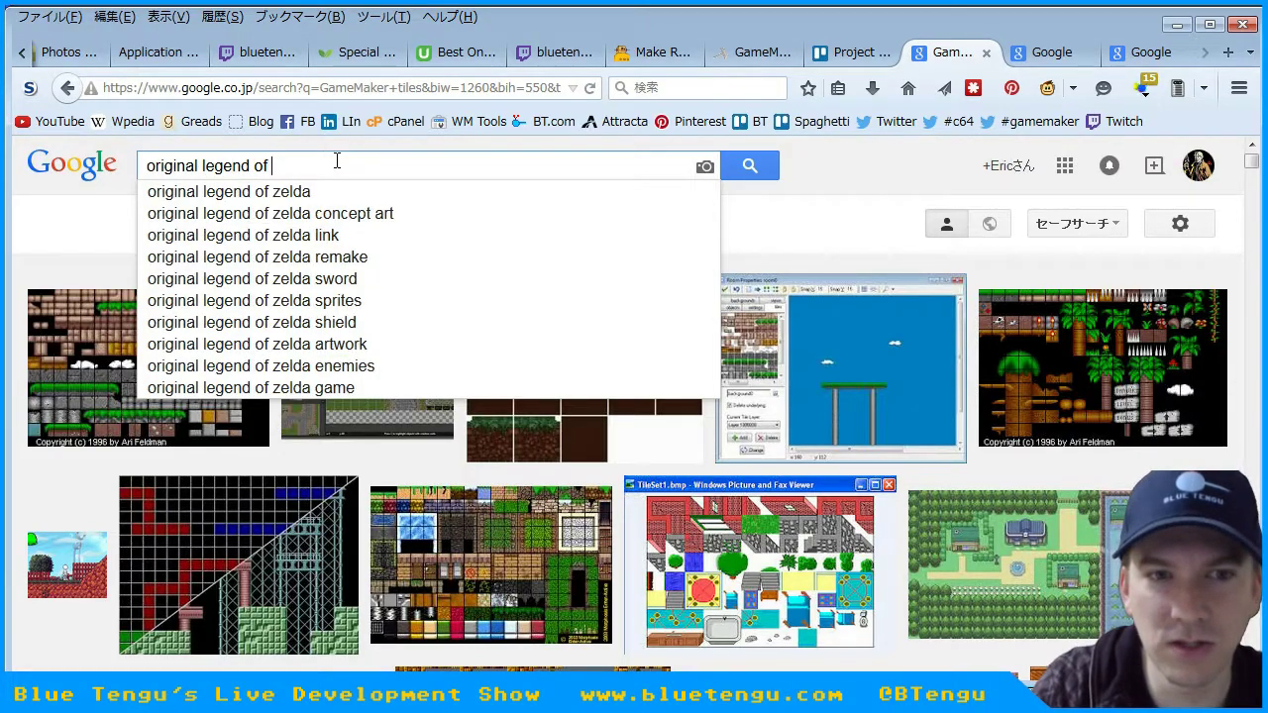
pyautogui.write('zelda tile')
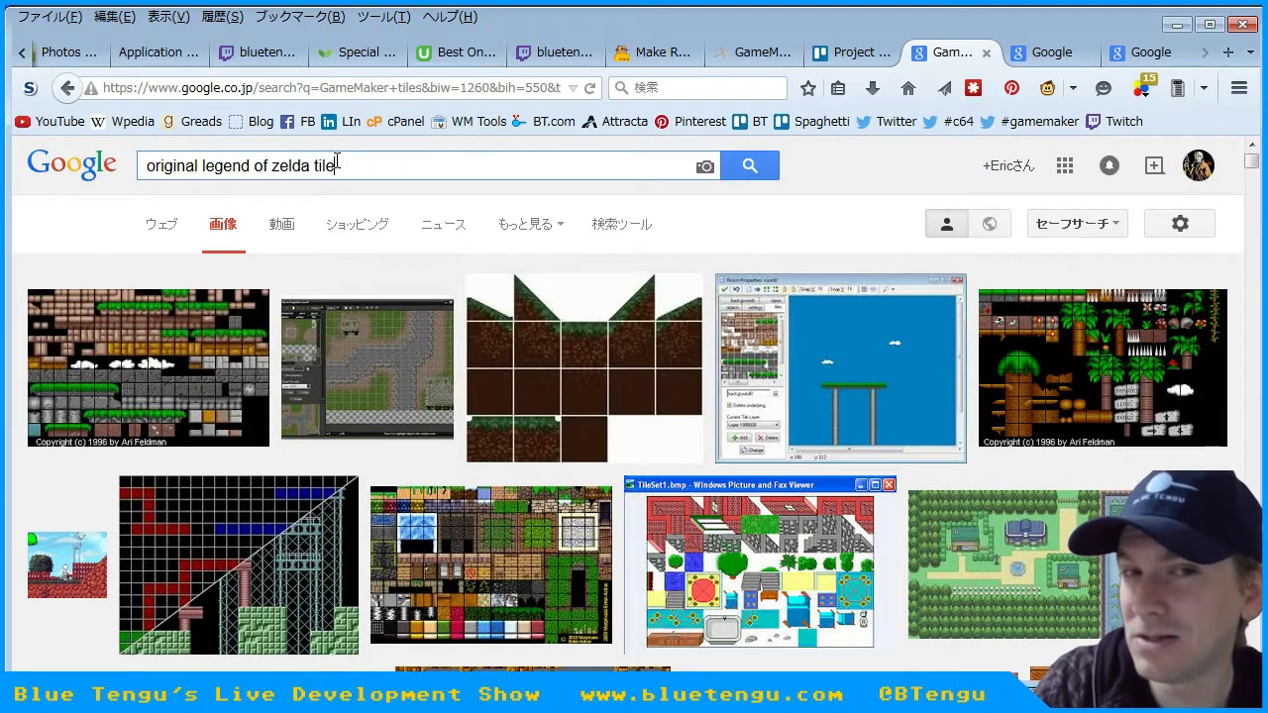
pyautogui.press('Return')
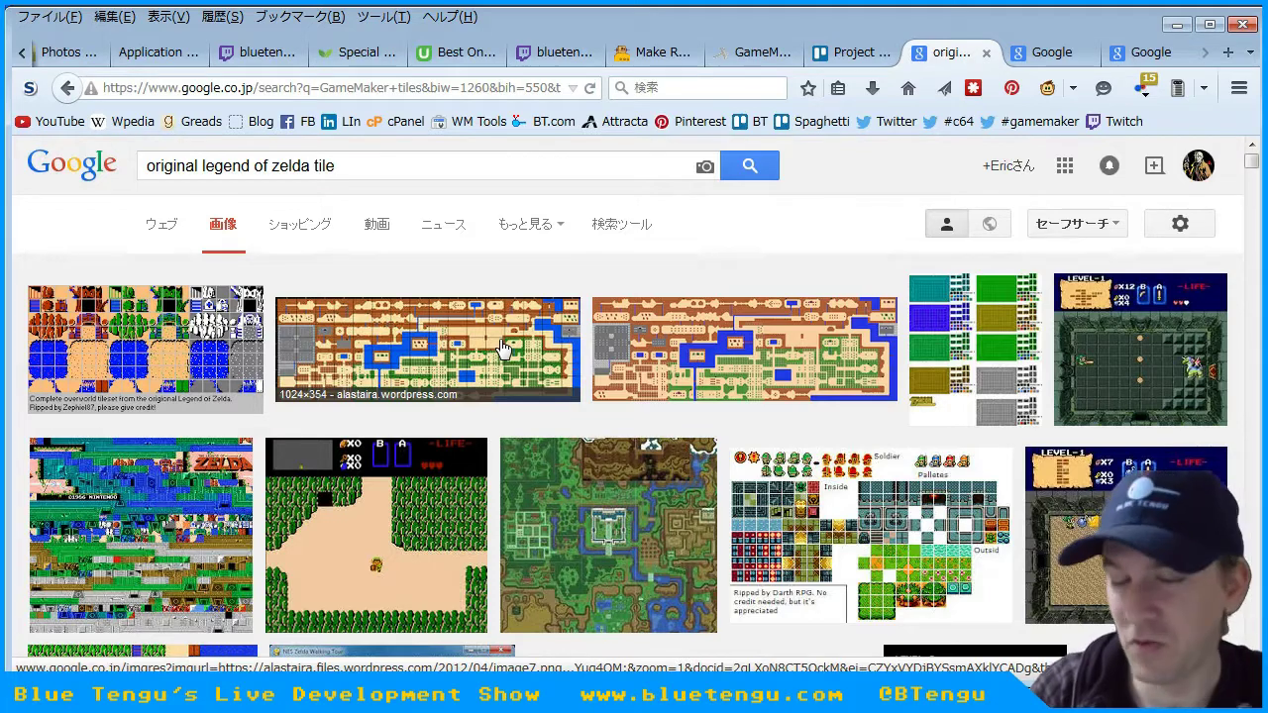
# - Preview the NES Legend of Zelda overworld tileset and try to view its full-size image, then return to the results
pyautogui.click(174, 353)
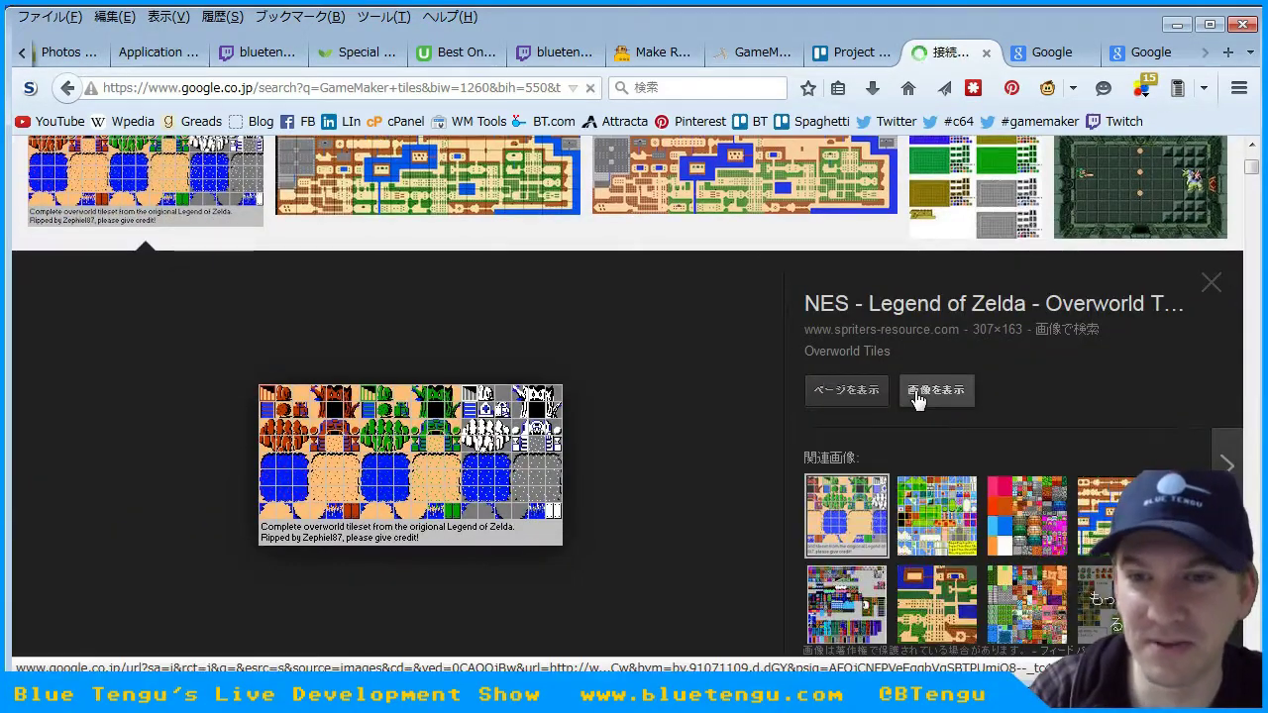
pyautogui.click(917, 395)
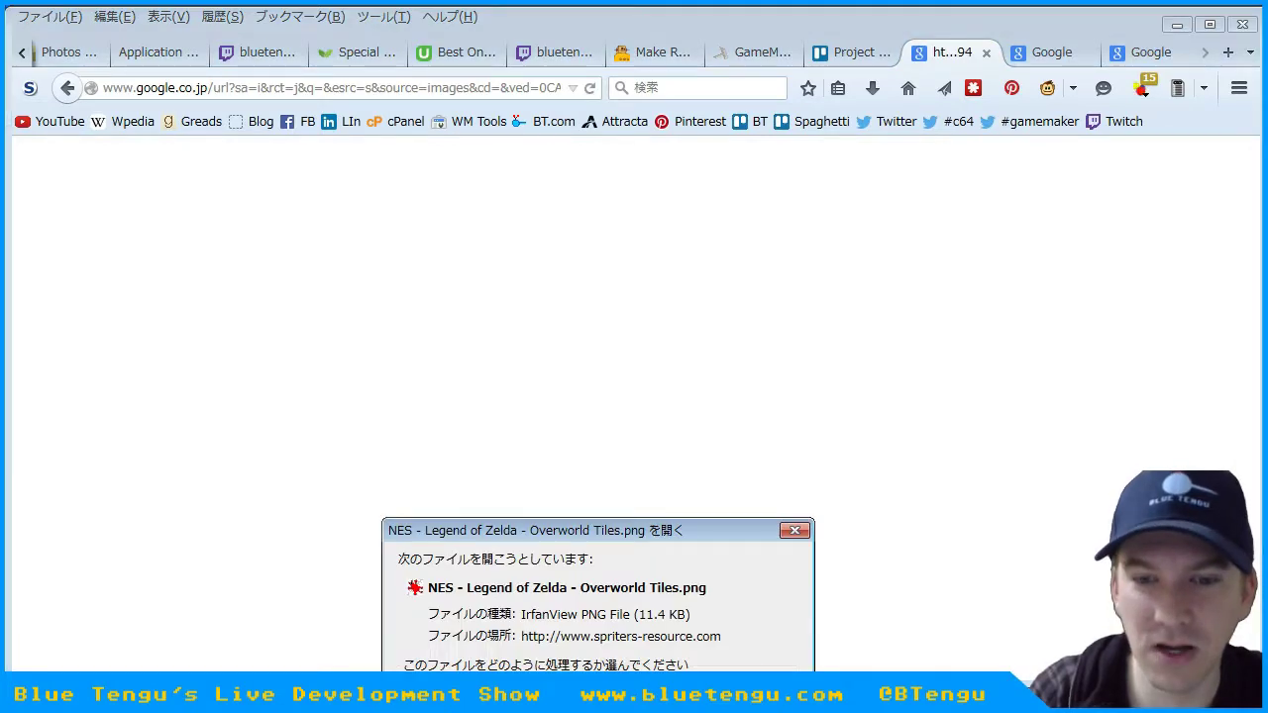
pyautogui.press('Escape')
pyautogui.click(69, 91)
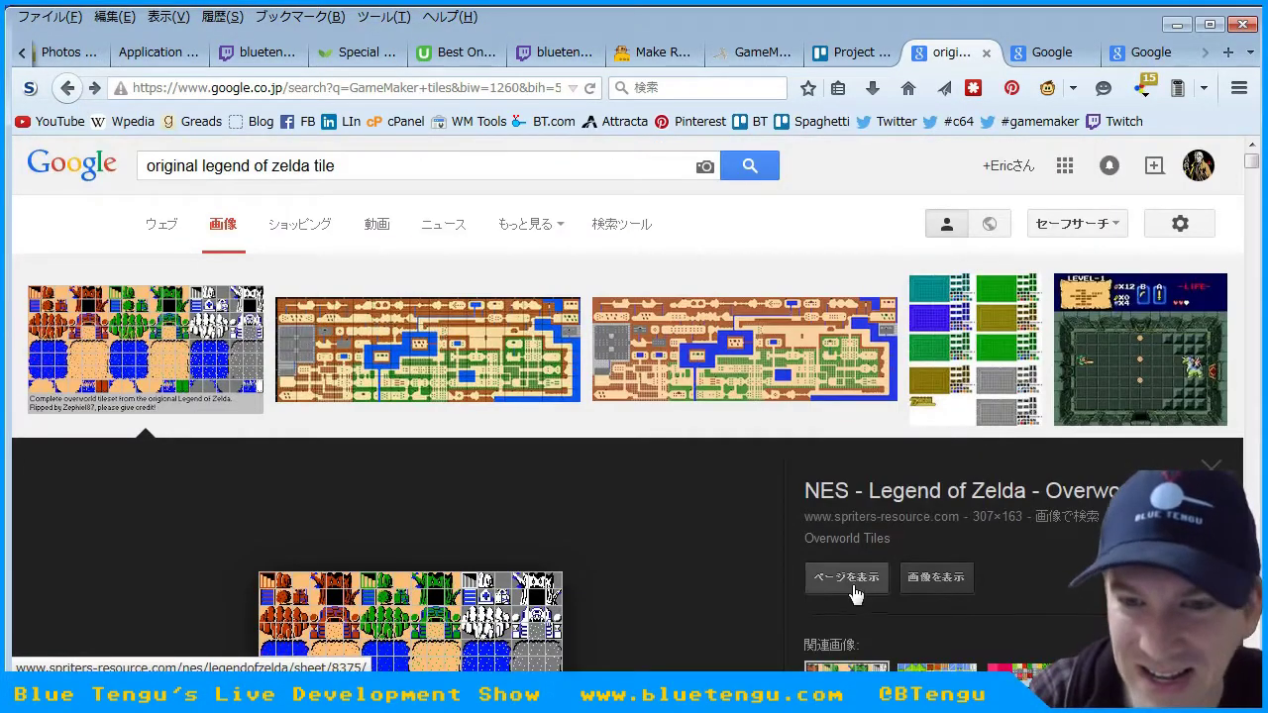
# - Visit the Overworld Tiles sheet page on spriters-resource.com and examine the complete tileset
pyautogui.click(853, 589)
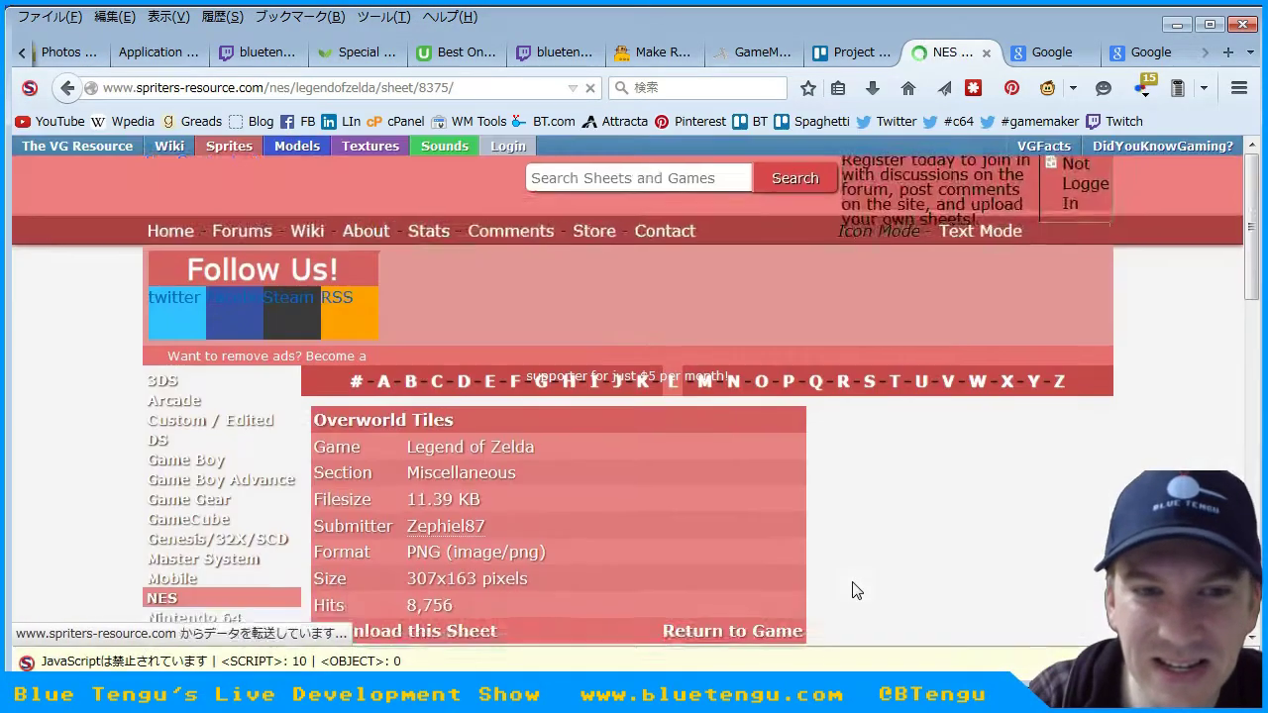
pyautogui.scroll(-6, 780, 548)
pyautogui.scroll(4, 780, 548)
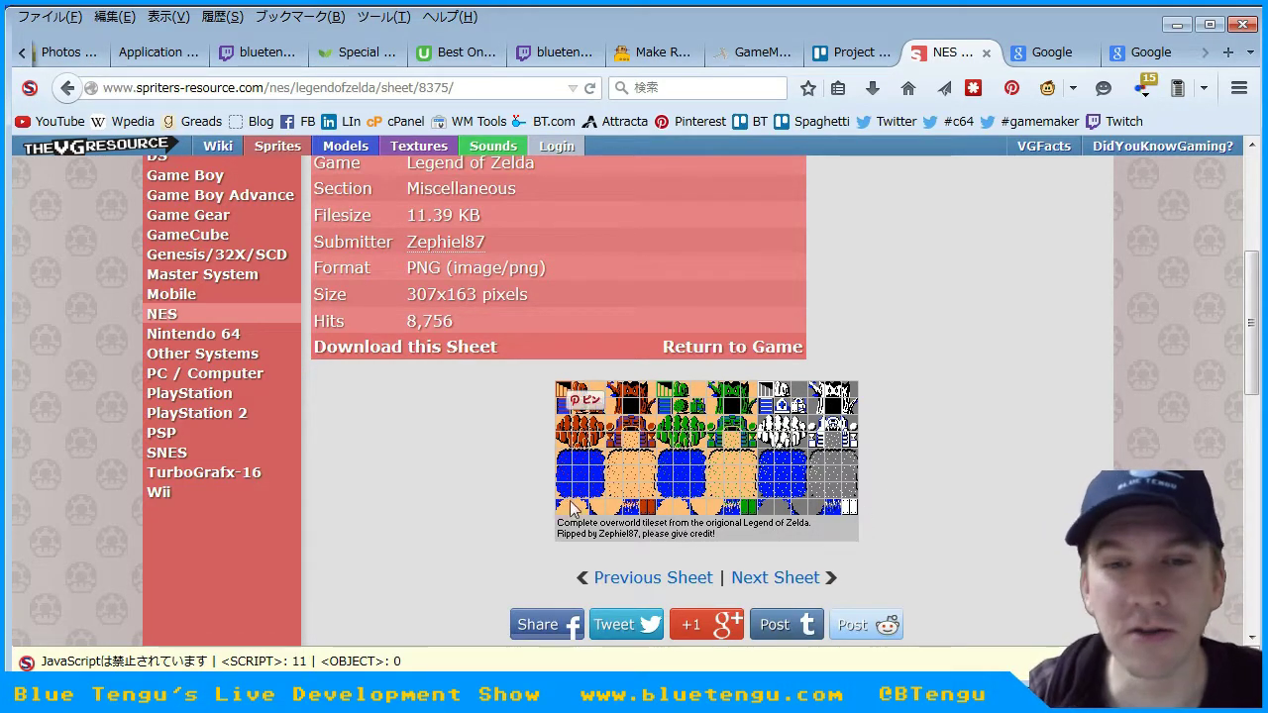
# - Preview the Legend of Zelda overworld map and the BS Zelda dungeon image in the results, and return to Google's home page
pyautogui.hotkey('alt', 'Left')
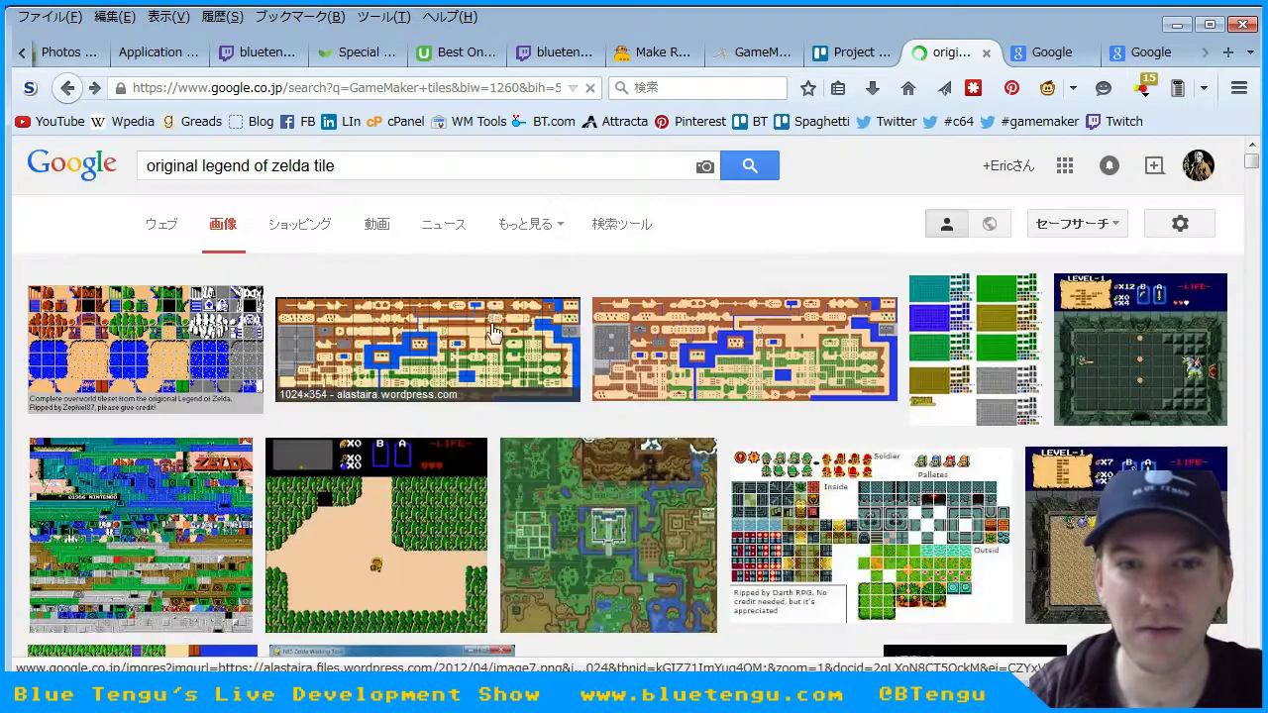
pyautogui.click(494, 332)
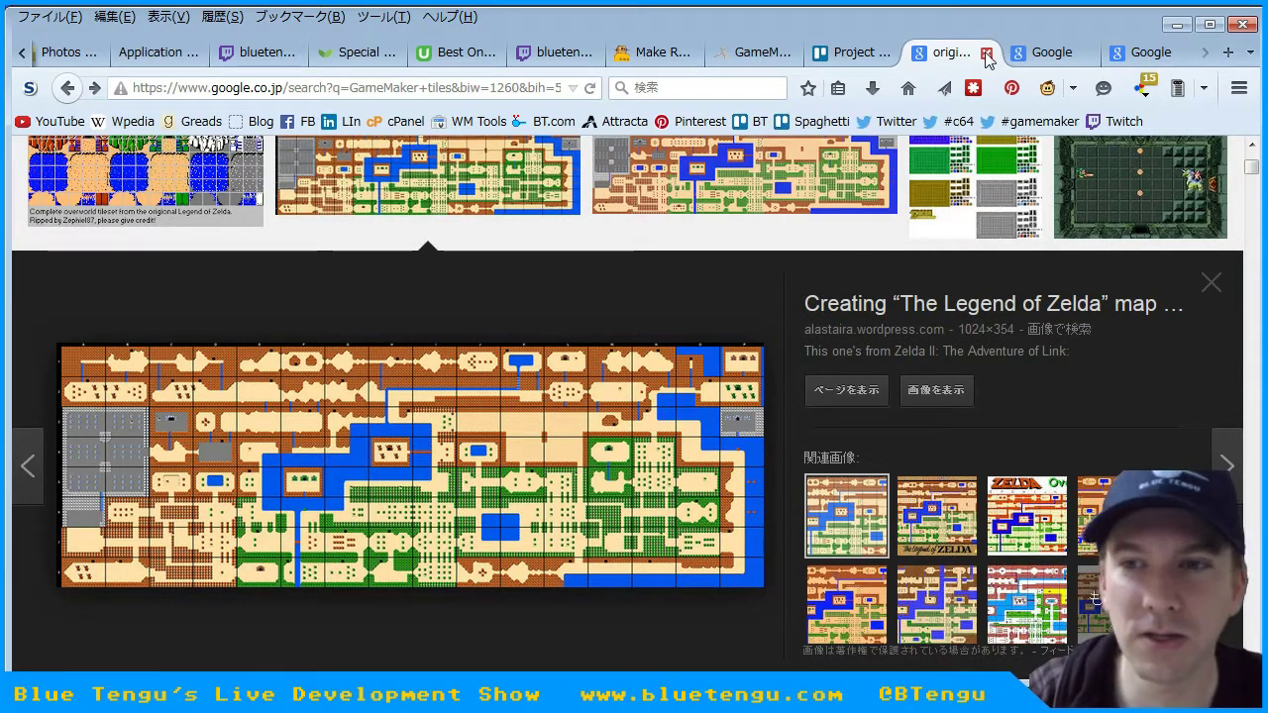
pyautogui.click(1196, 206)
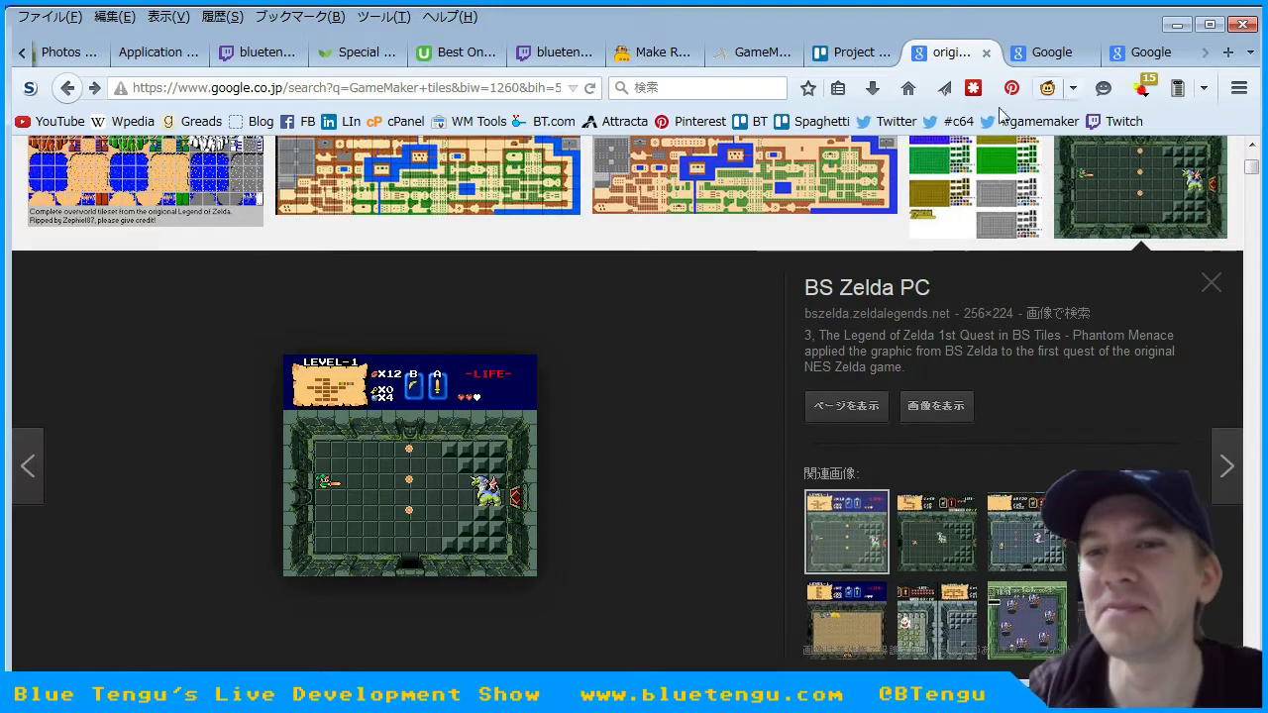
pyautogui.click(907, 88)
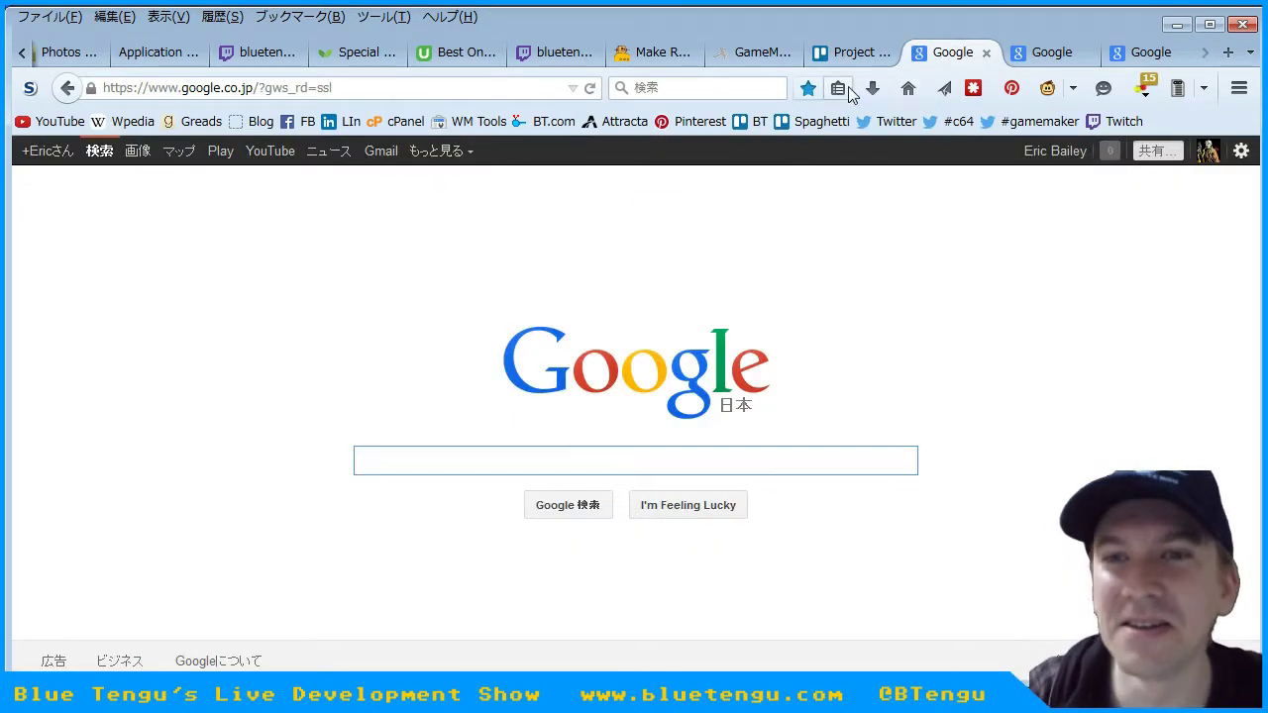
# - Minimize the browser and GameMaker, and open the backgrounds folder inside the Project Spaghetti gfx folder
pyautogui.click(1179, 29)
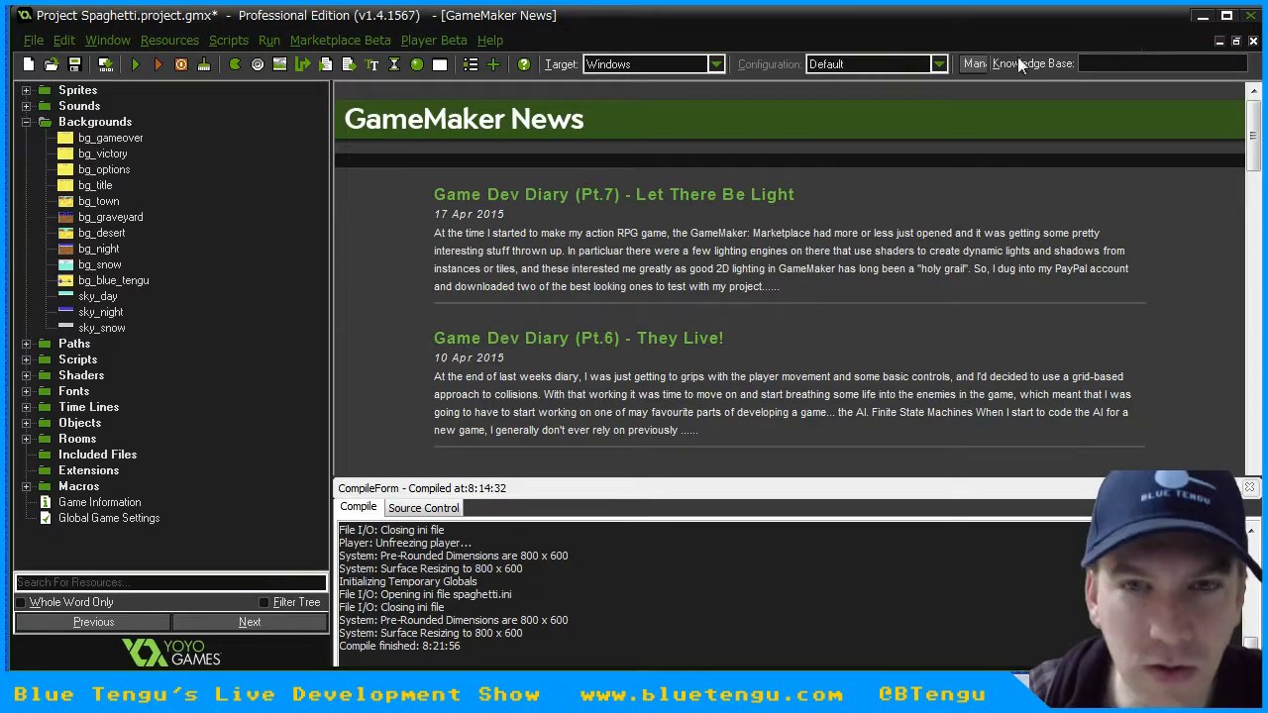
pyautogui.click(1201, 16)
pyautogui.doubleClick(501, 119)
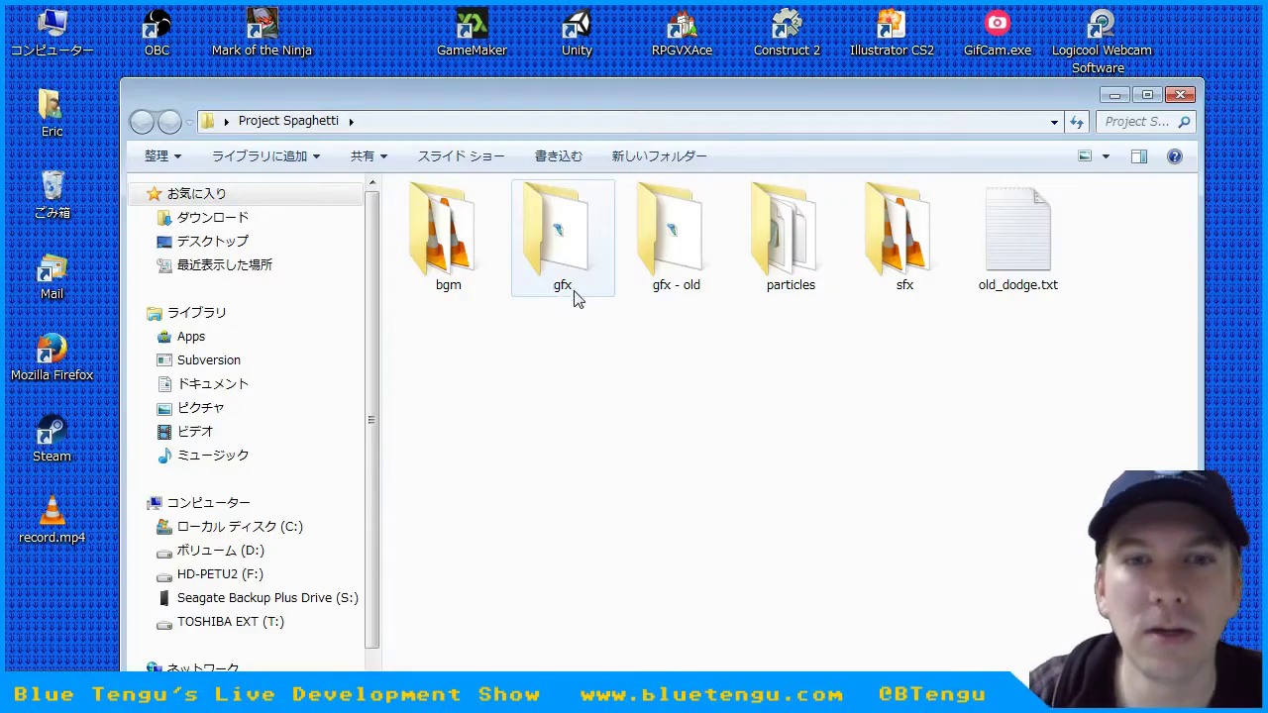
pyautogui.click(446, 233)
pyautogui.doubleClick(535, 224)
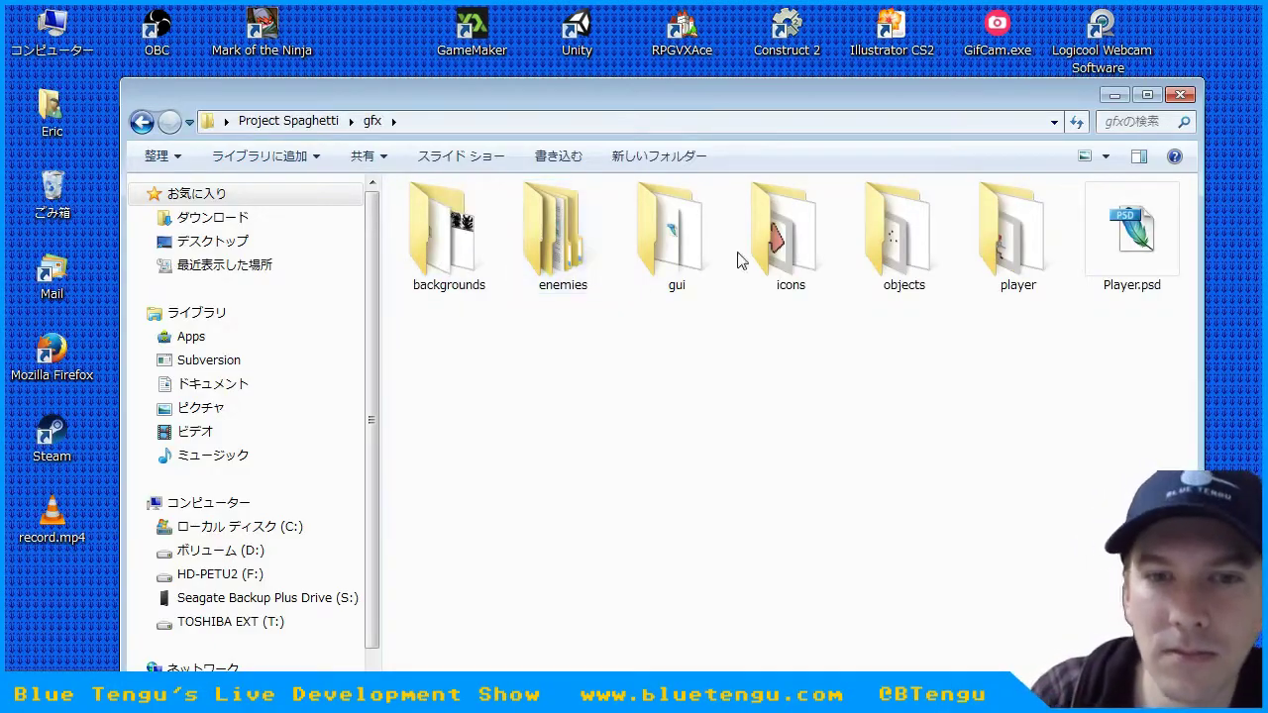
pyautogui.doubleClick(448, 233)
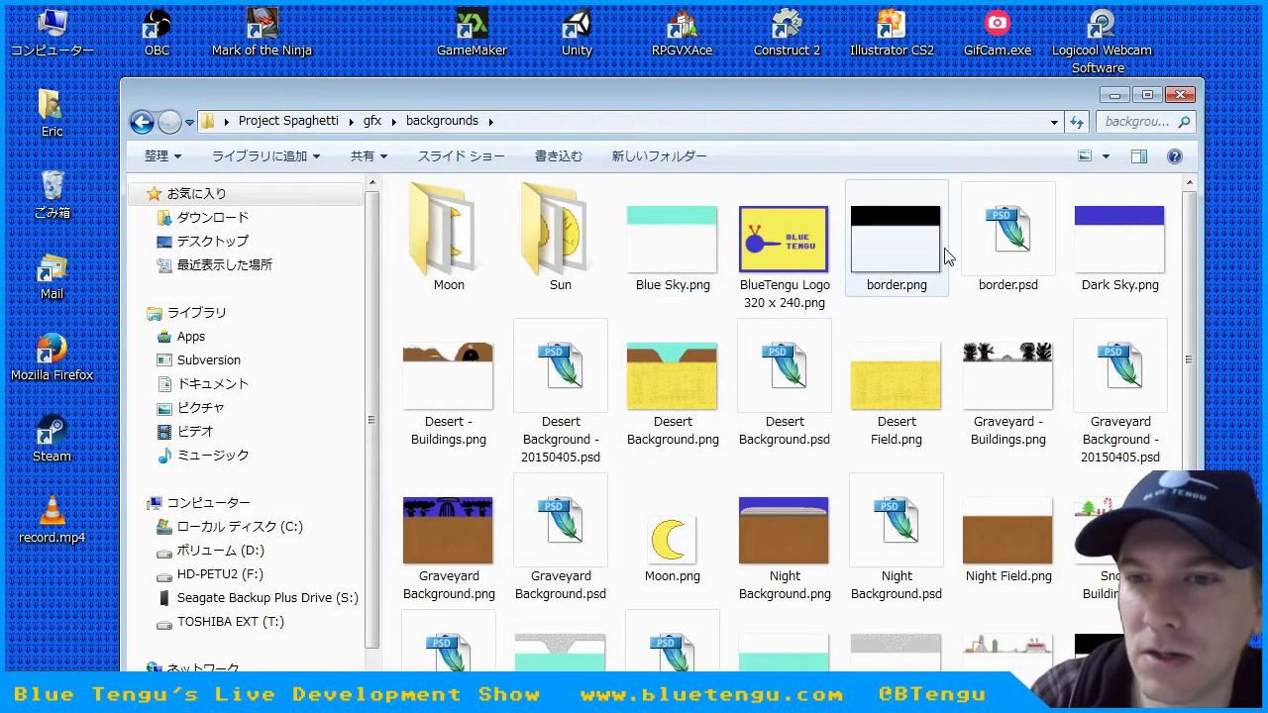
# - Look through the background files and open Desert Background.psd in Photoshop
pyautogui.click(782, 412)
pyautogui.scroll(-2, 783, 413)
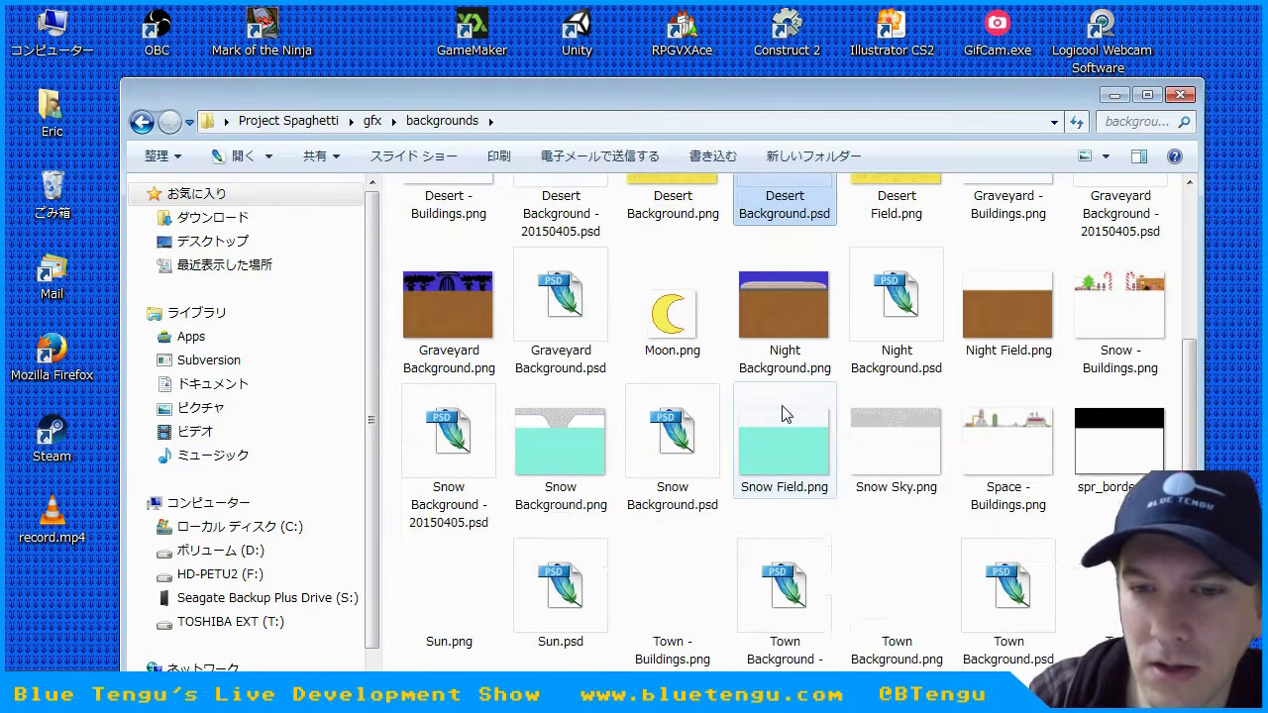
pyautogui.scroll(2, 993, 481)
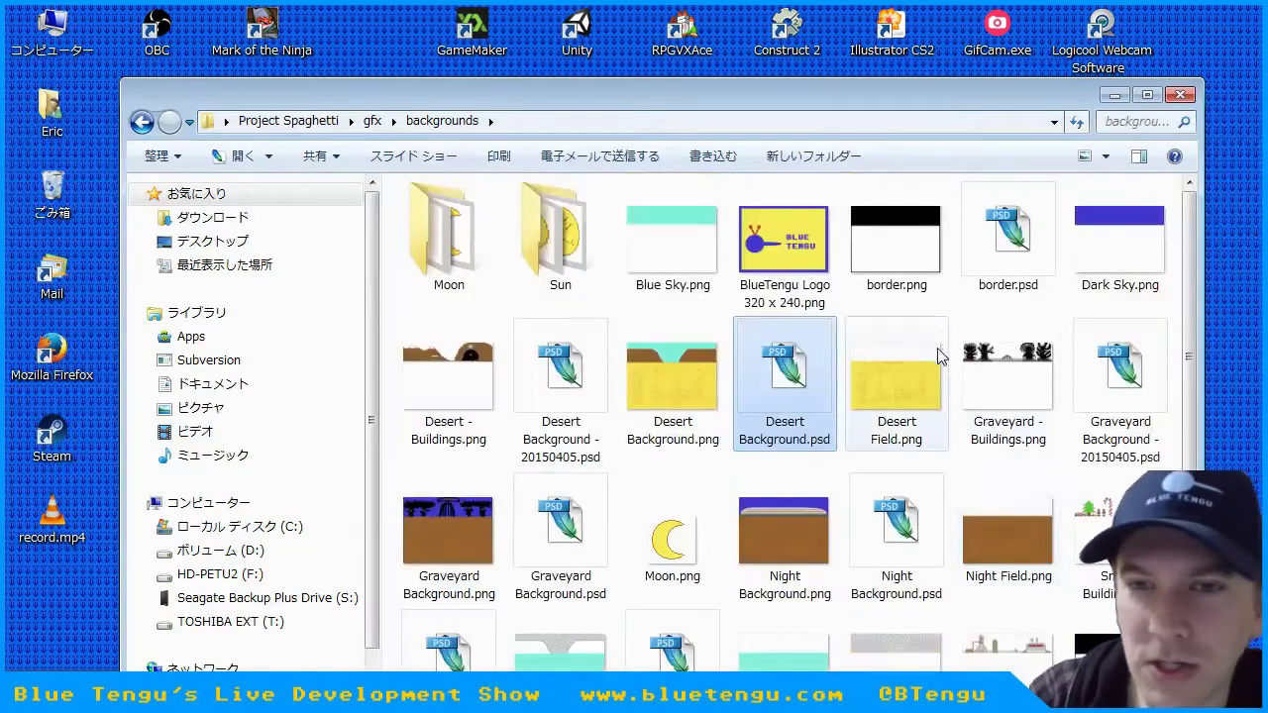
pyautogui.doubleClick(797, 372)
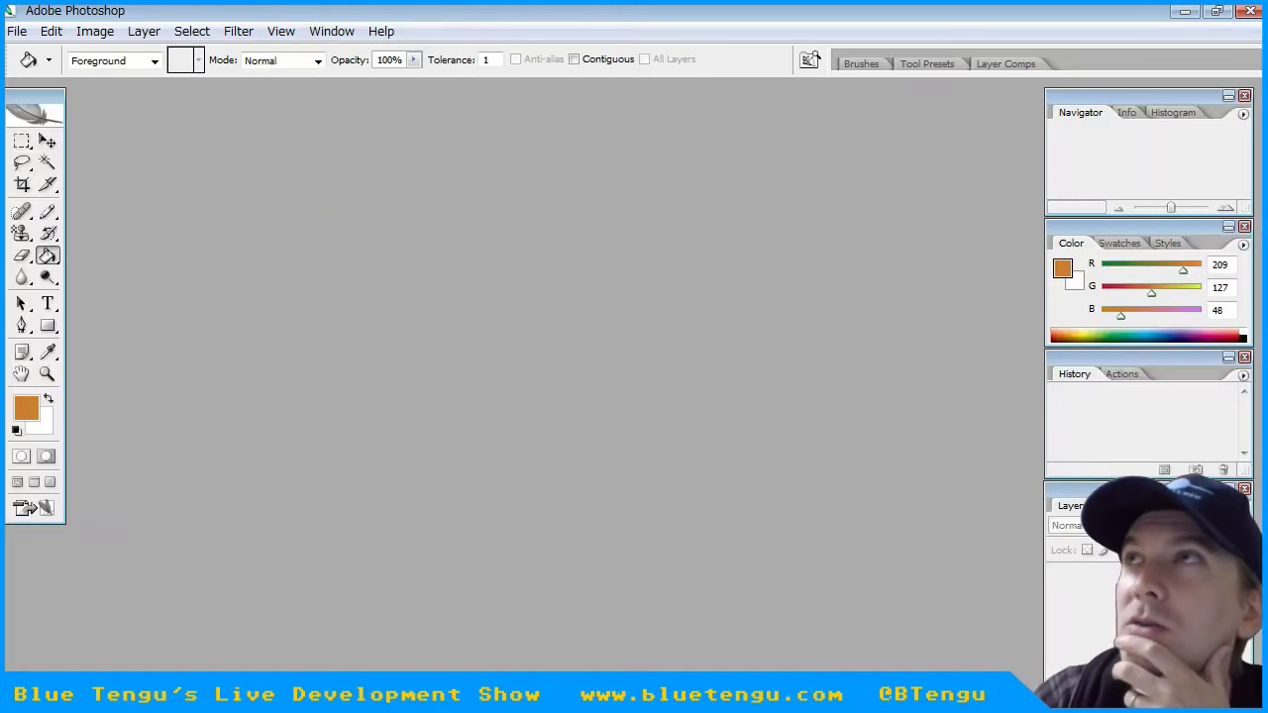
# - Open the calculator, clear it and divide 240 by 16 to work out the vertical tile count
pyautogui.press('super')
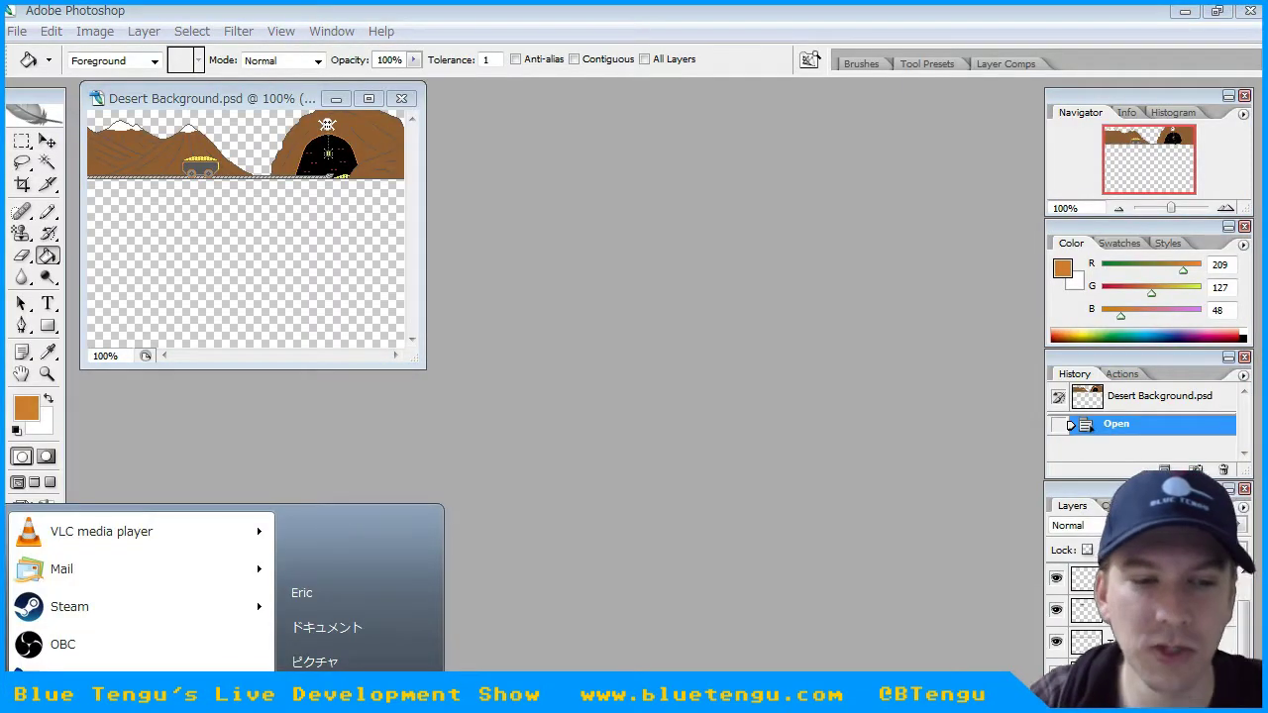
pyautogui.click(139, 694)
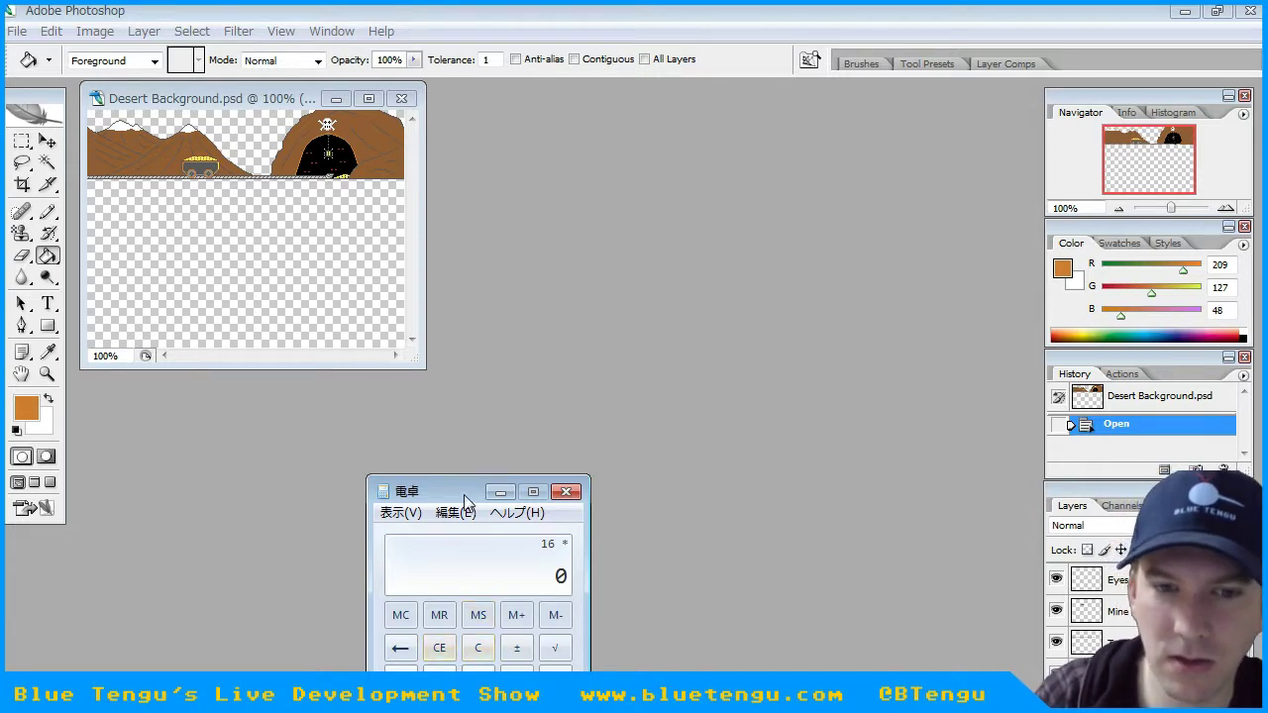
pyautogui.moveTo(464, 500); pyautogui.dragTo(535, 194)
pyautogui.click(551, 342)
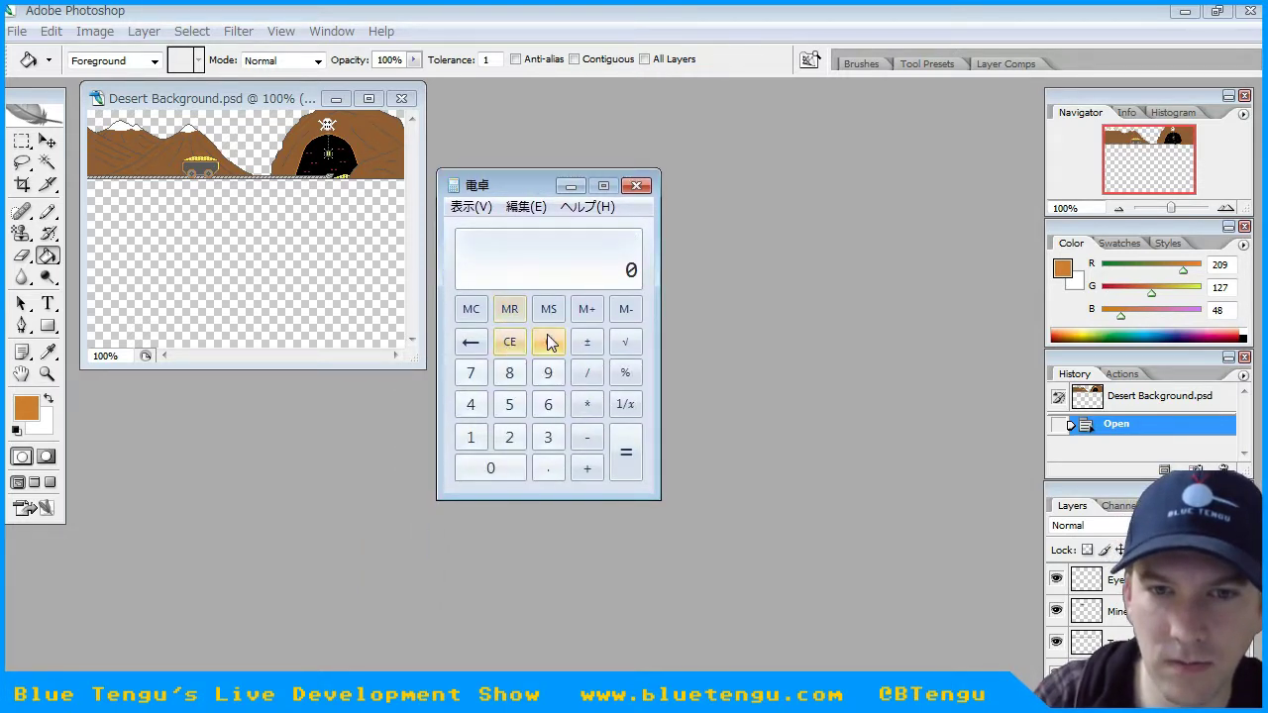
pyautogui.write('240 / ')
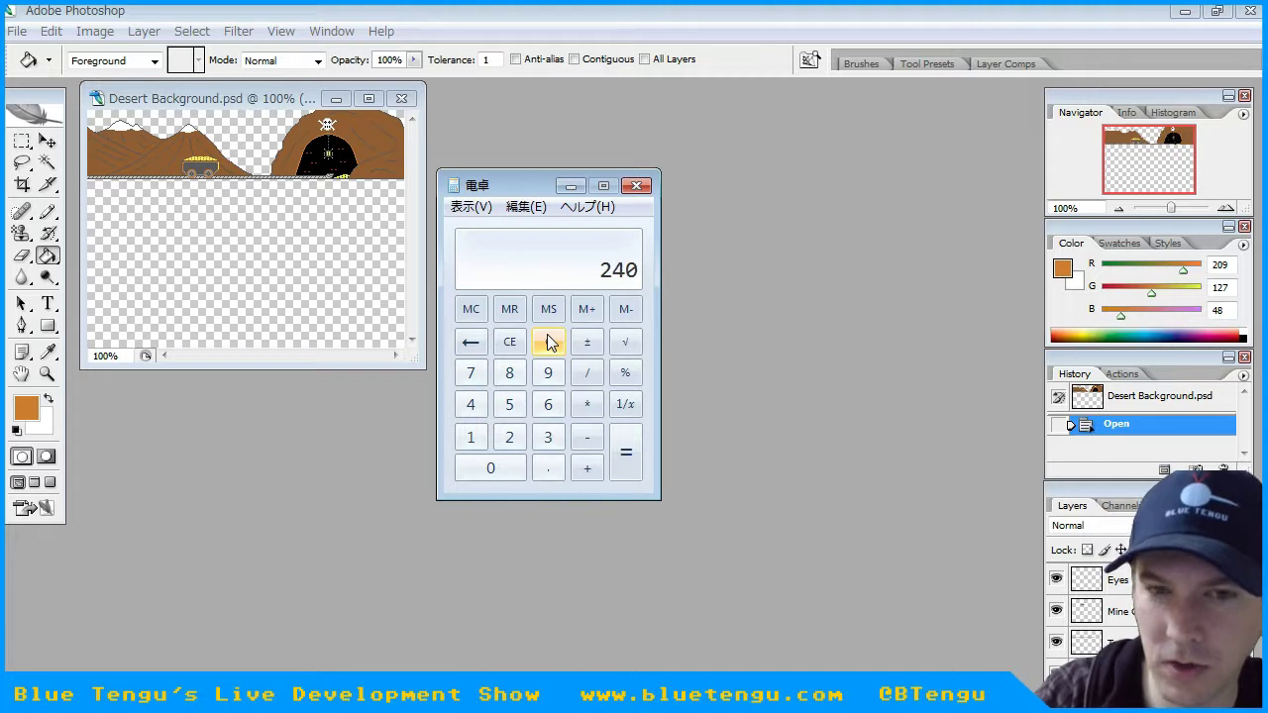
pyautogui.write('16')
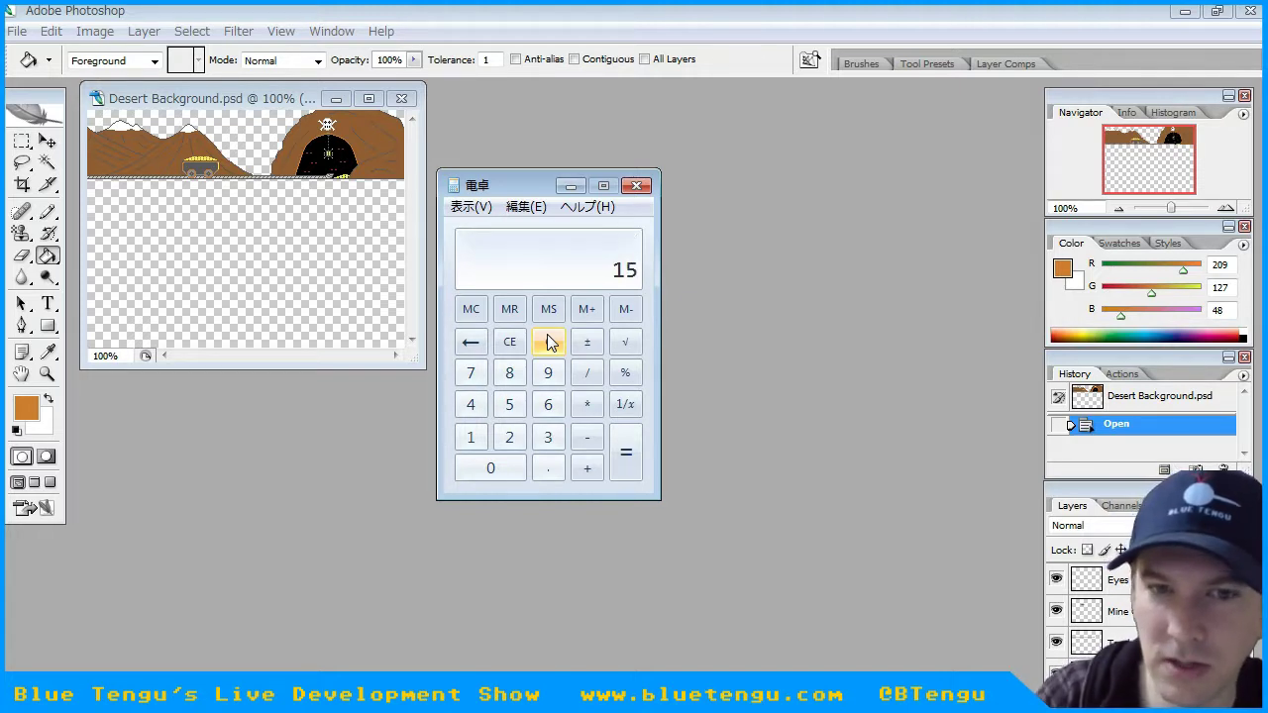
# - Calculate 320 divided by 16 and 240 divided by 32, and close the calculator
pyautogui.click(556, 344)
pyautogui.write('320/16')
pyautogui.press('Return')
pyautogui.click(556, 343)
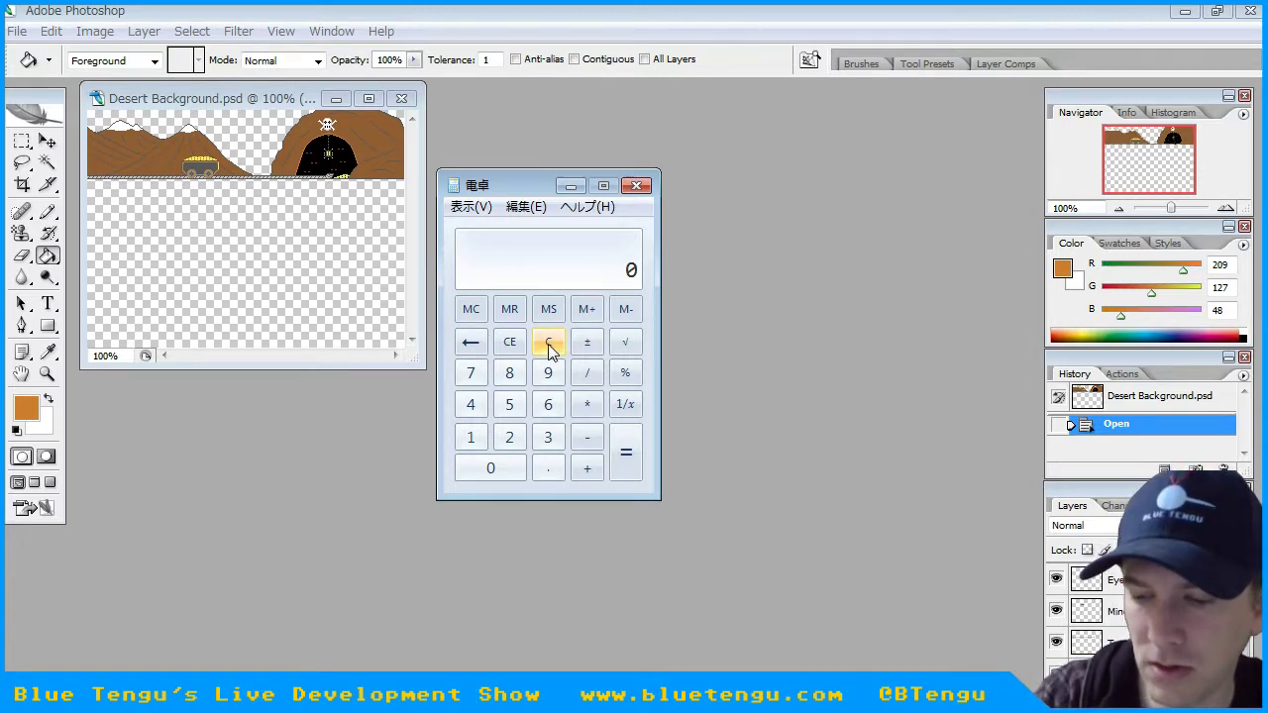
pyautogui.write('240/32')
pyautogui.press('Return')
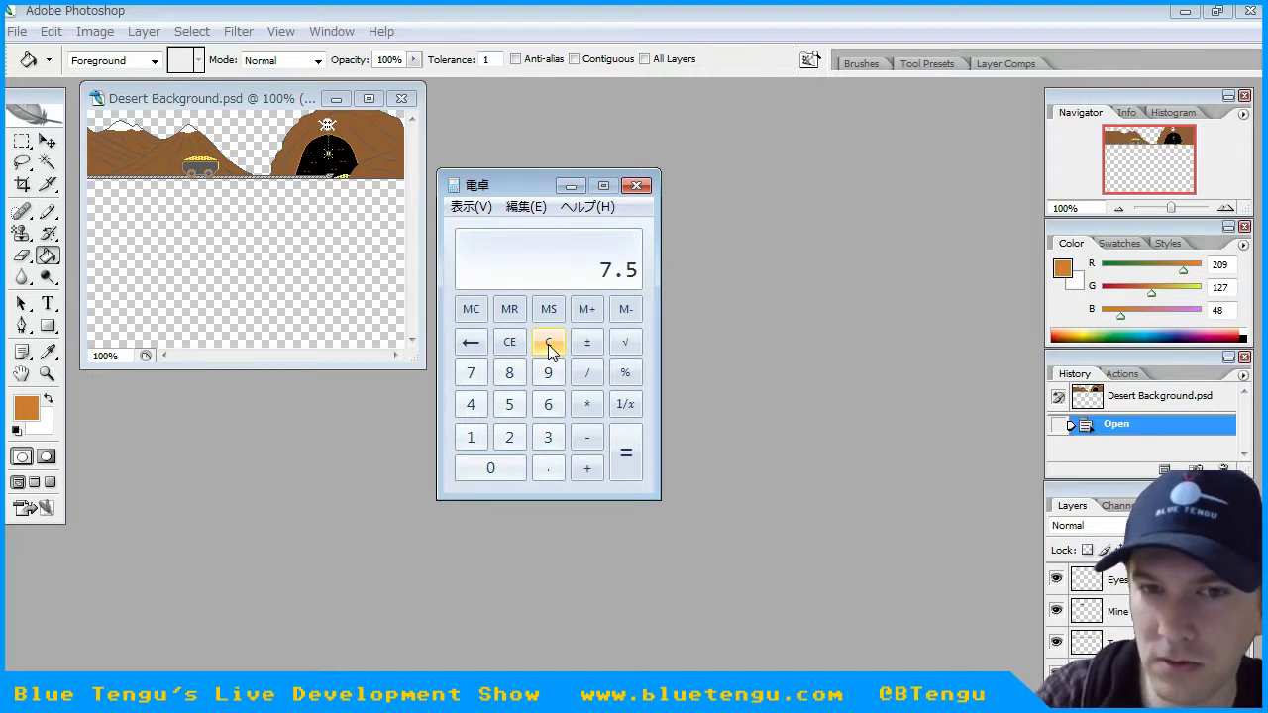
pyautogui.click(637, 186)
# - Enlarge the Desert Background.psd document window and select its Sky layer
pyautogui.moveTo(425, 364); pyautogui.dragTo(699, 477)
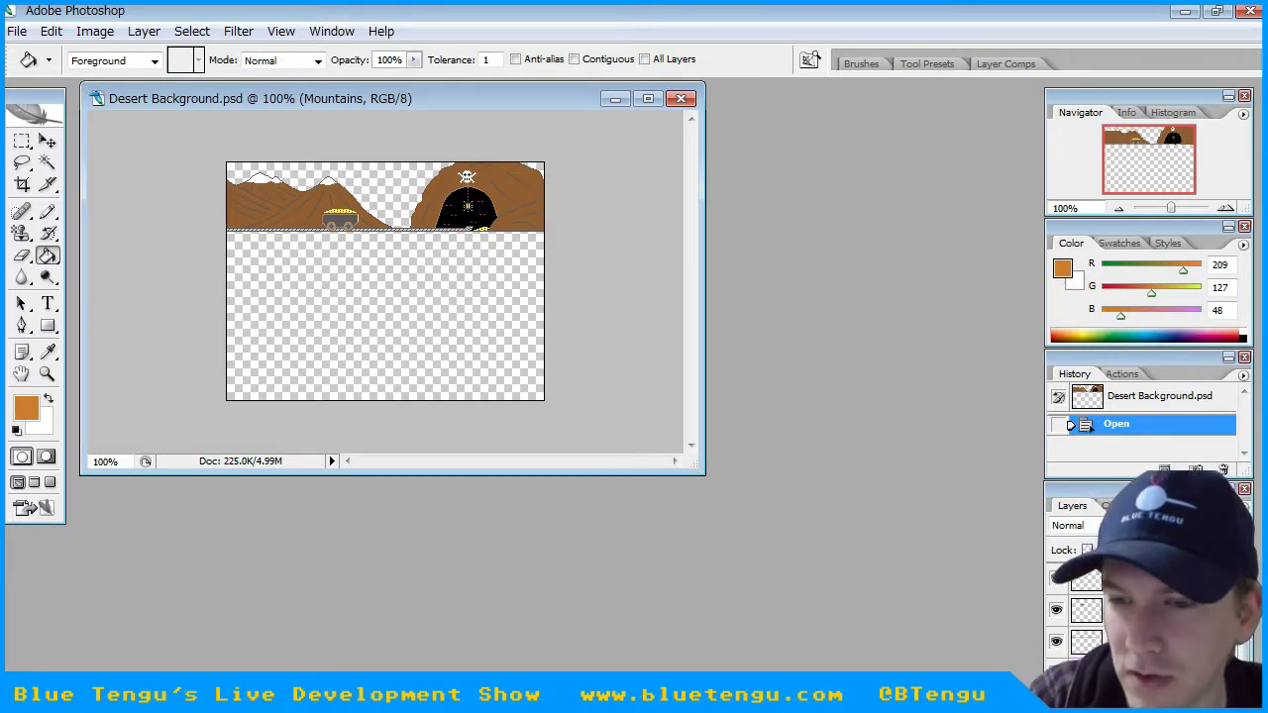
pyautogui.click(1155, 654)
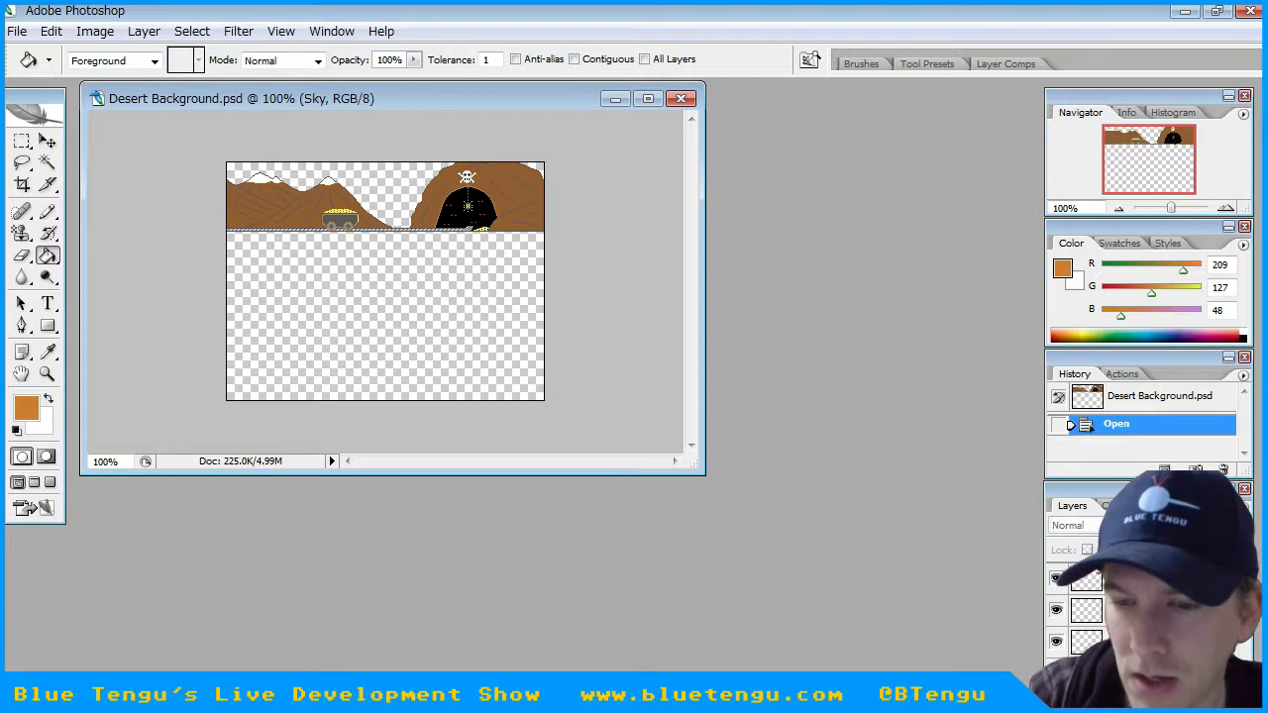
# - Create a new 320 × 240 pixel document and place its window beside the desert artwork
pyautogui.click(17, 31)
pyautogui.click(29, 46)
pyautogui.moveTo(619, 423); pyautogui.dragTo(505, 433)
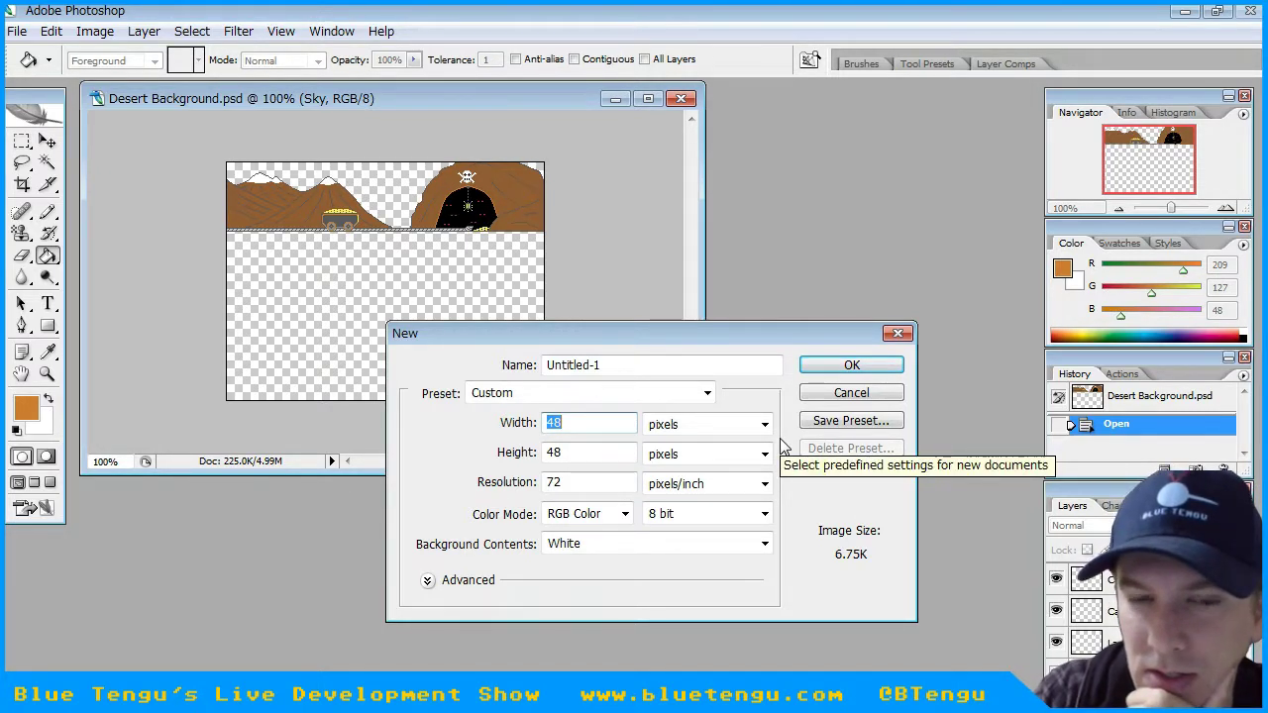
pyautogui.write('320')
pyautogui.press('Tab')
pyautogui.press('Tab')
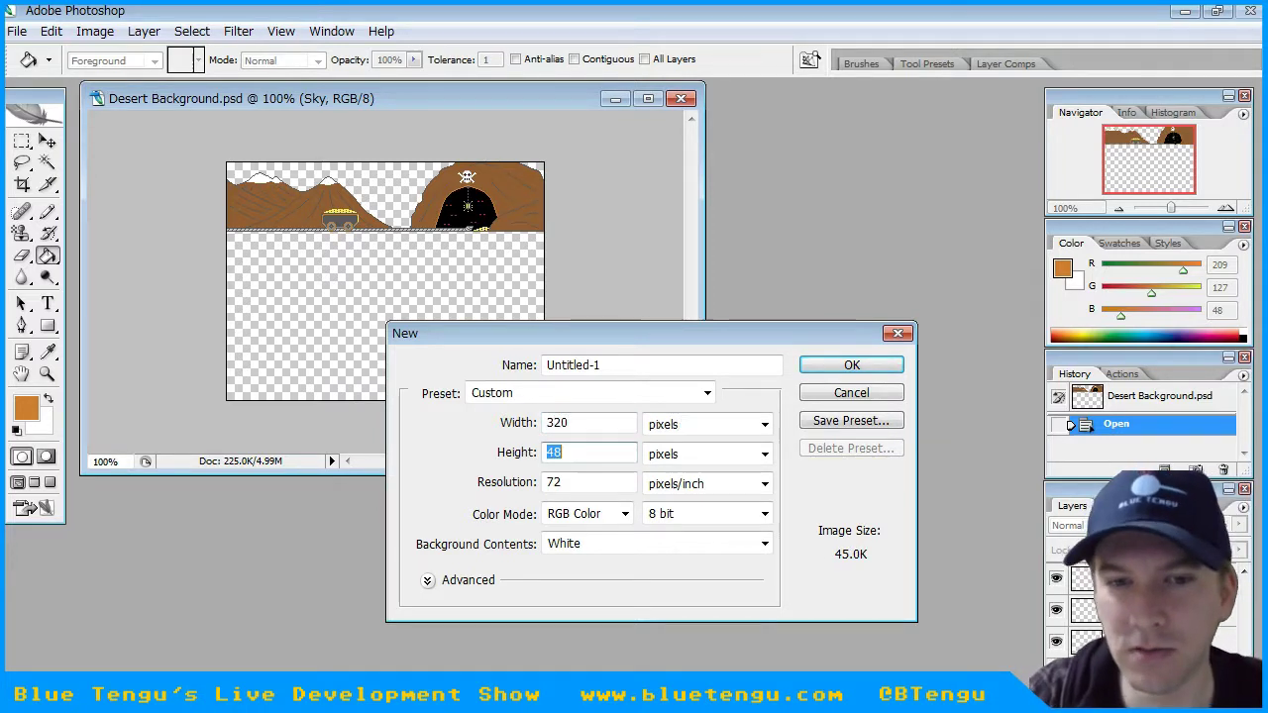
pyautogui.write('240')
pyautogui.press('Return')
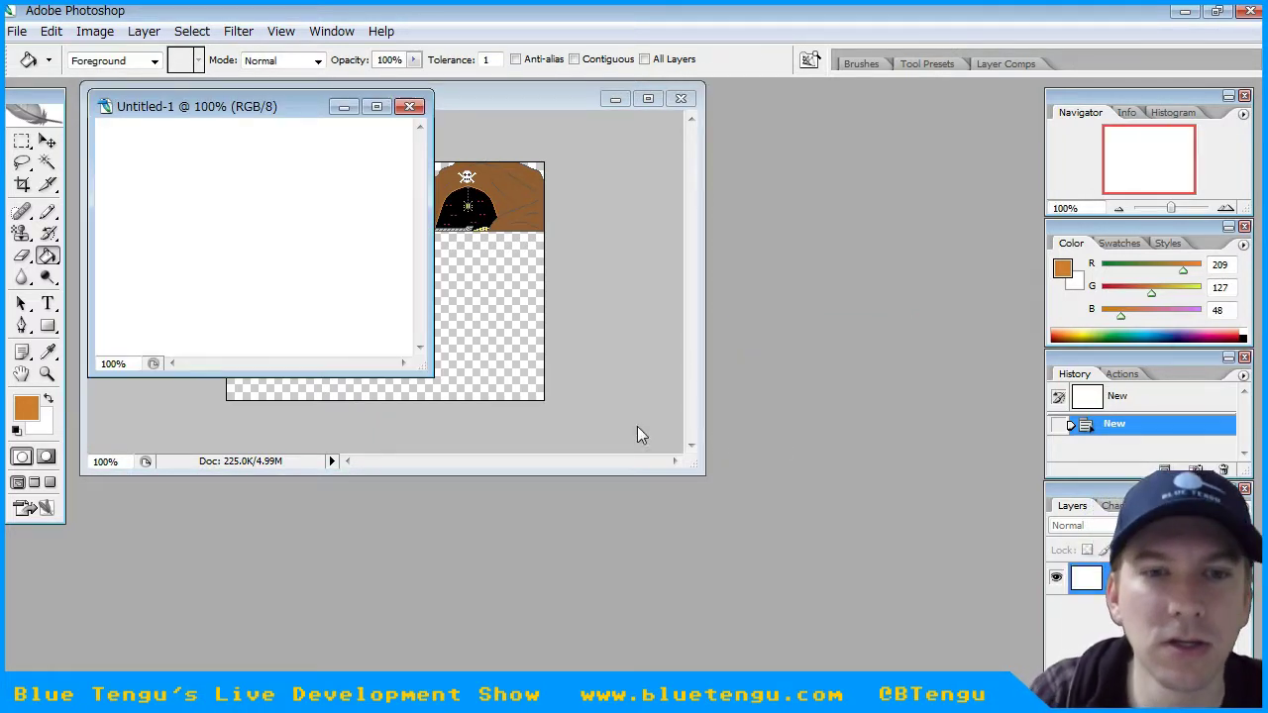
pyautogui.moveTo(236, 109); pyautogui.dragTo(788, 179)
# - Un-maximize the application window, minimize the backgrounds folder, and make the Sky layer visible in Desert Background.psd
pyautogui.click(1216, 10)
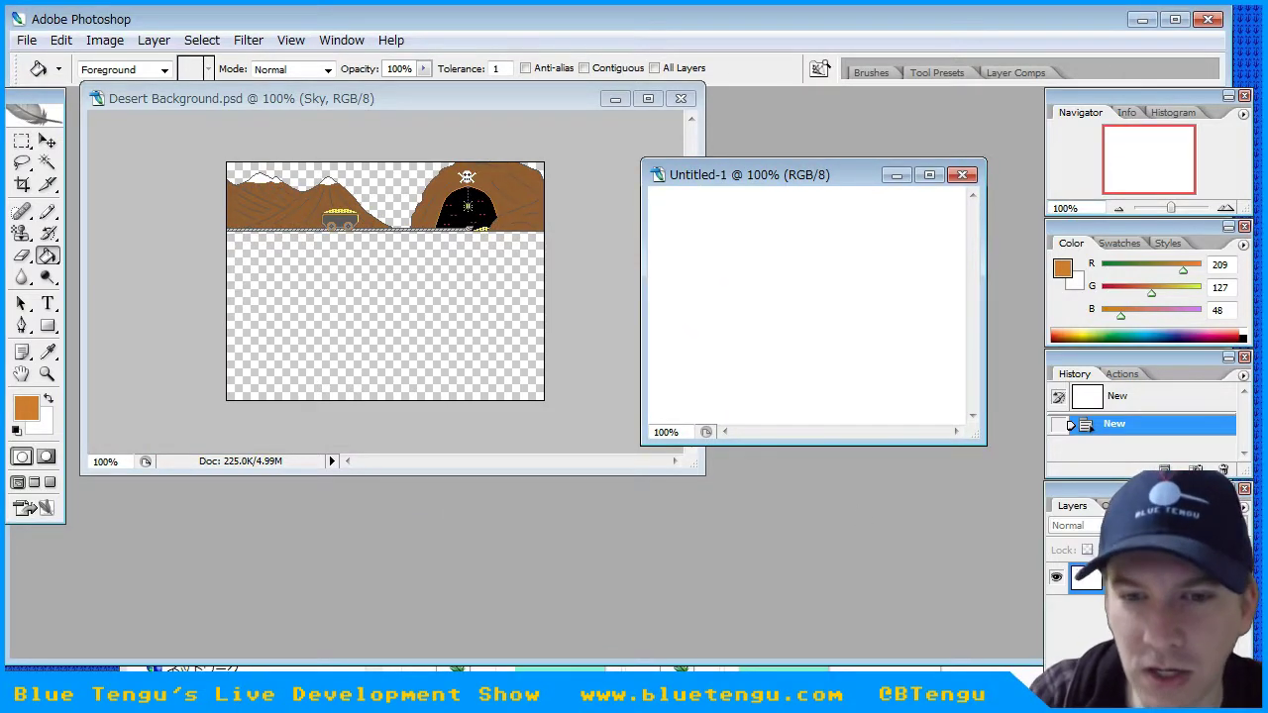
pyautogui.click(181, 698)
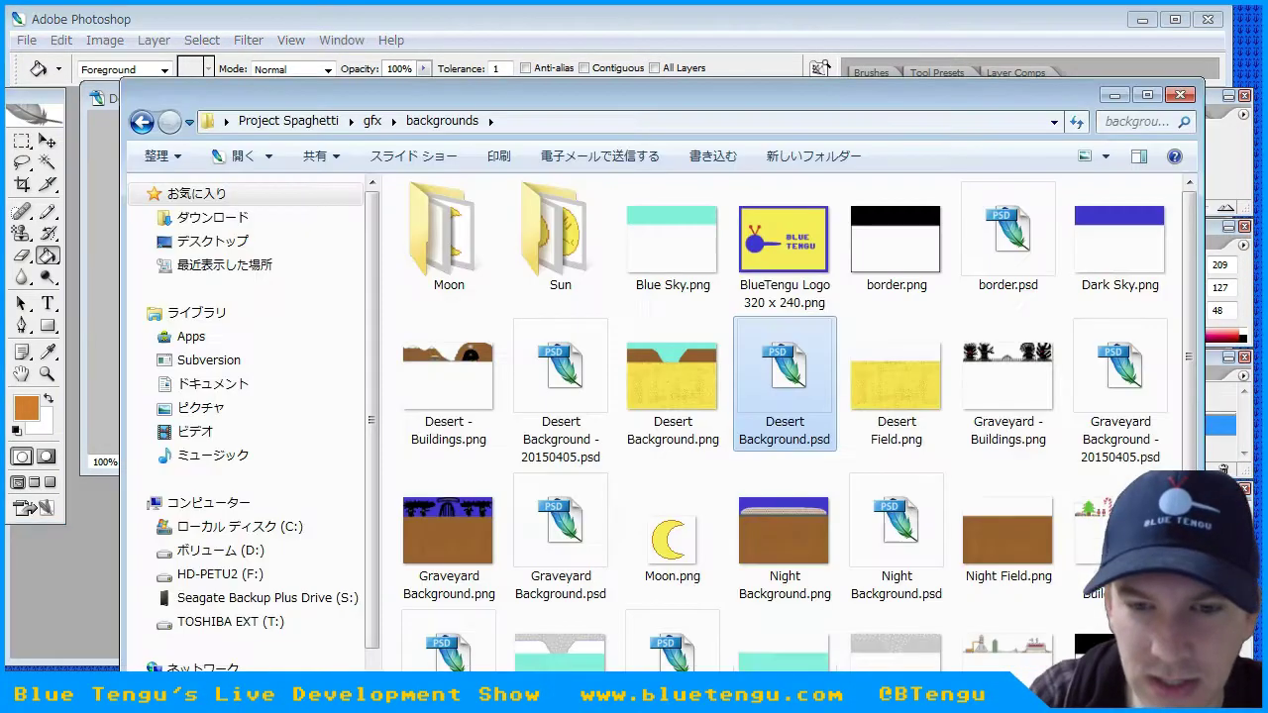
pyautogui.click(1119, 98)
pyautogui.moveTo(577, 659); pyautogui.dragTo(578, 666)
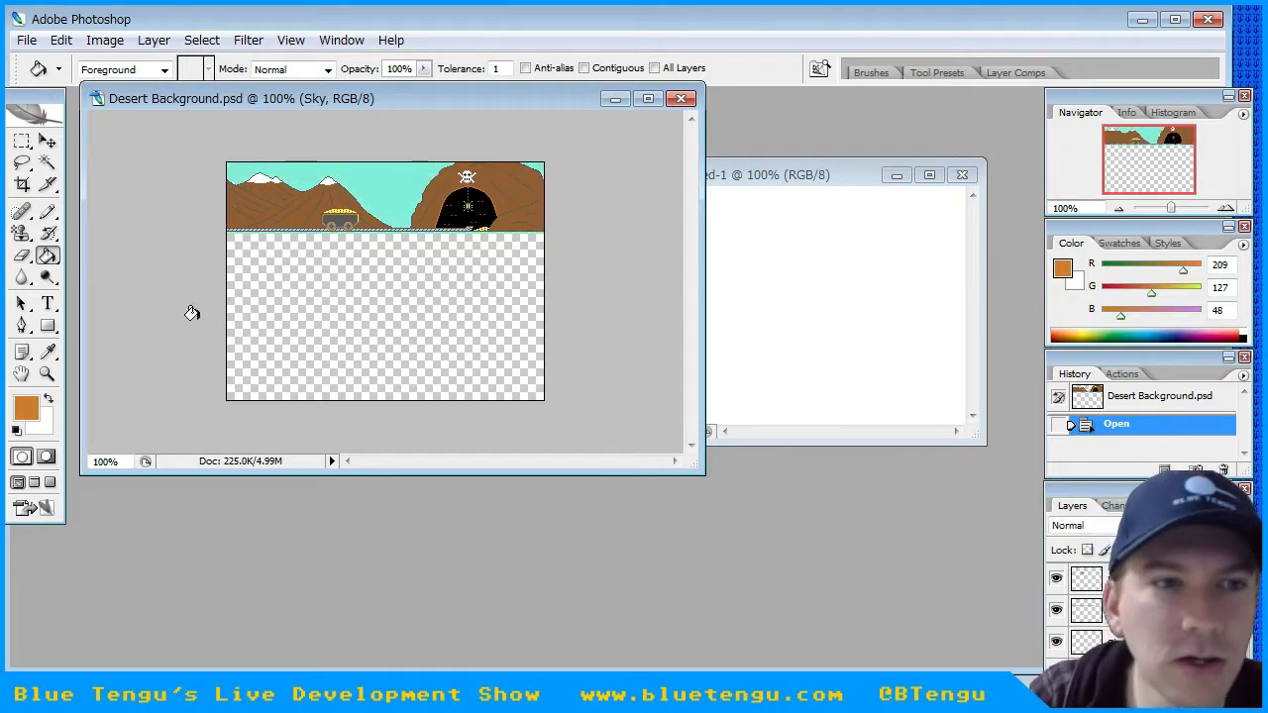
# - Copy a square of sky about 14 × 14 pixels into the blank document and move it to the canvas's top-left corner
pyautogui.click(22, 143)
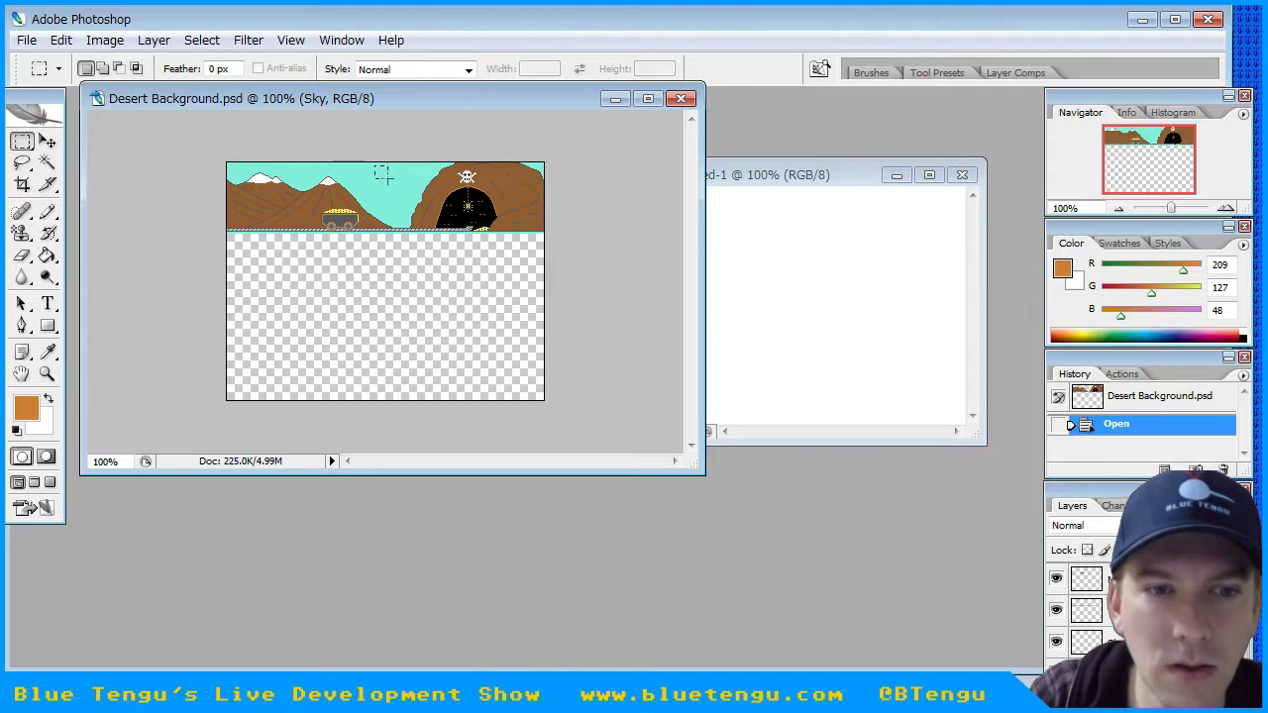
pyautogui.moveTo(377, 166); pyautogui.dragTo(388, 182)
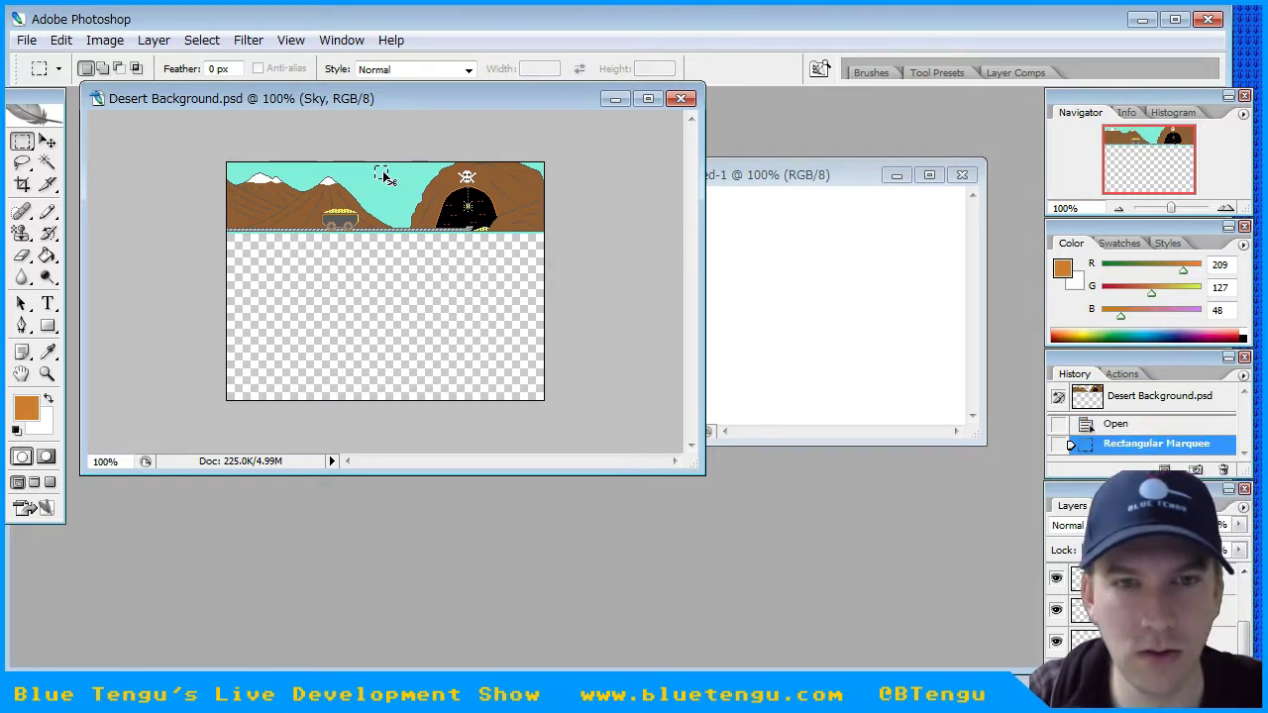
pyautogui.click(814, 176)
pyautogui.hotkey('ctrl', 'v')
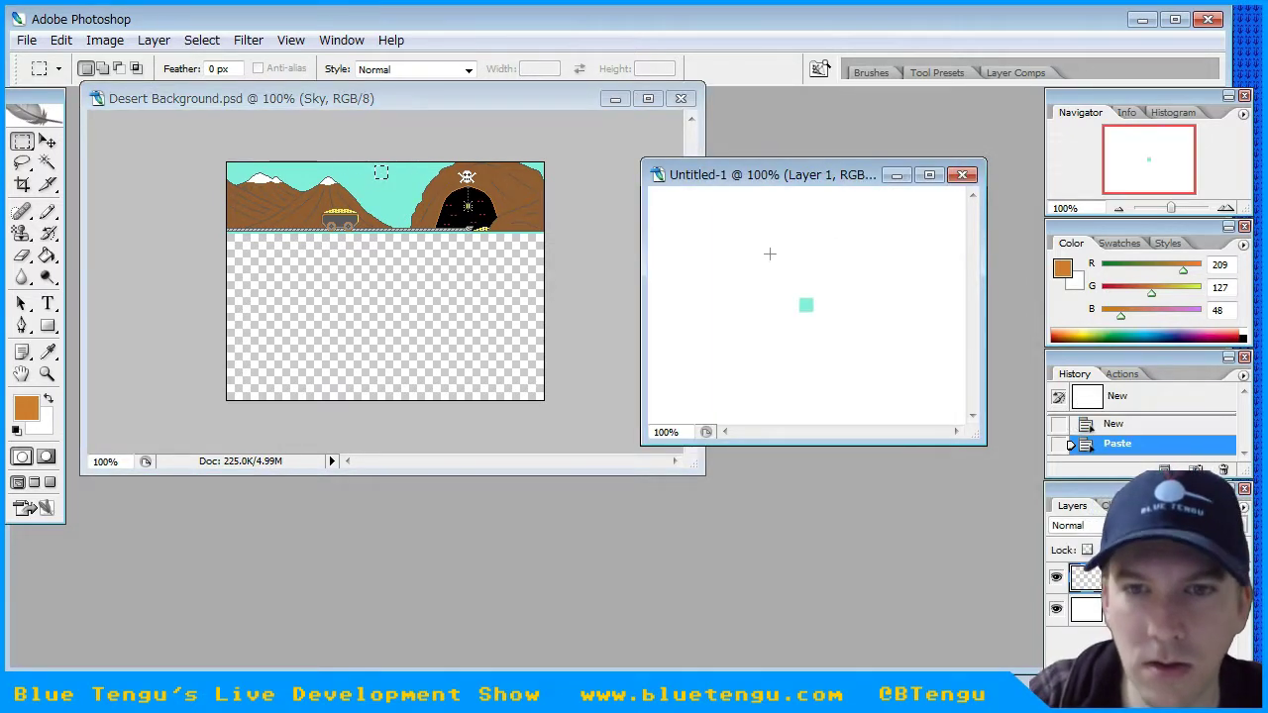
pyautogui.click(46, 141)
pyautogui.moveTo(808, 315); pyautogui.dragTo(656, 203)
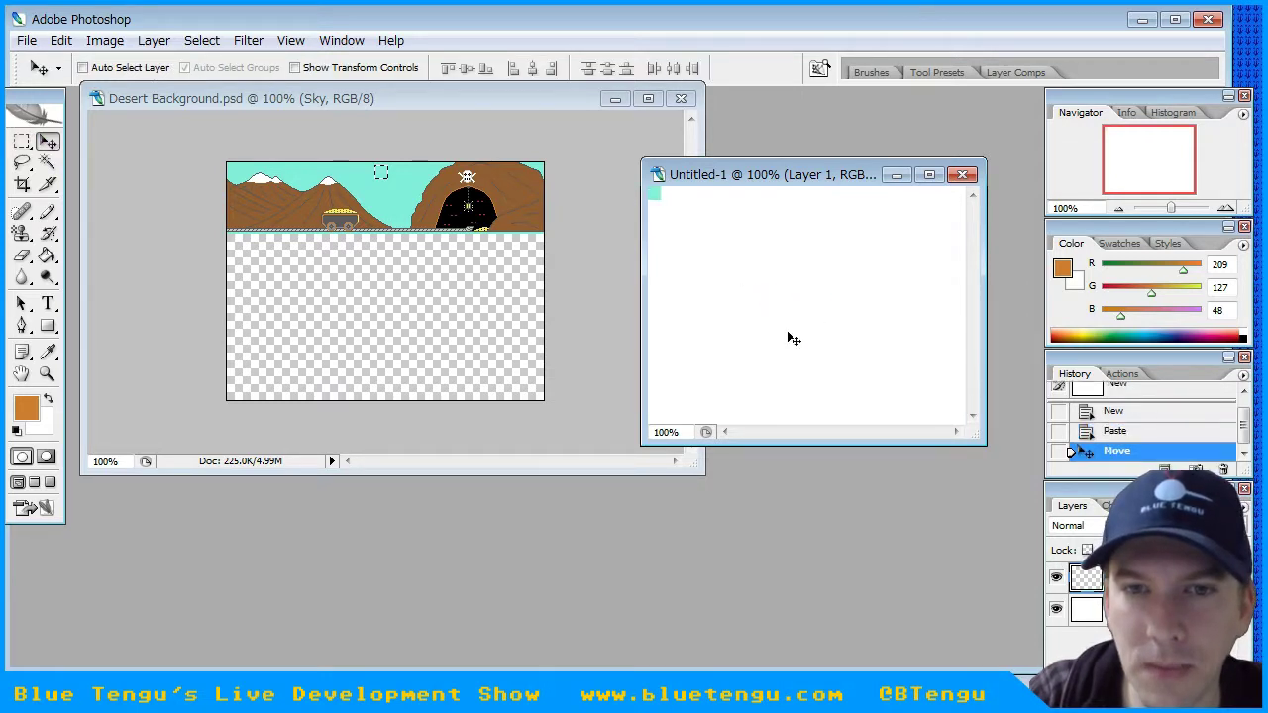
# - Create a second new document of 16 × 16 pixels for trimming a single tile
pyautogui.moveTo(782, 444); pyautogui.dragTo(694, 547)
pyautogui.hotkey('ctrl', '0')
pyautogui.scroll(3, 971, 268)
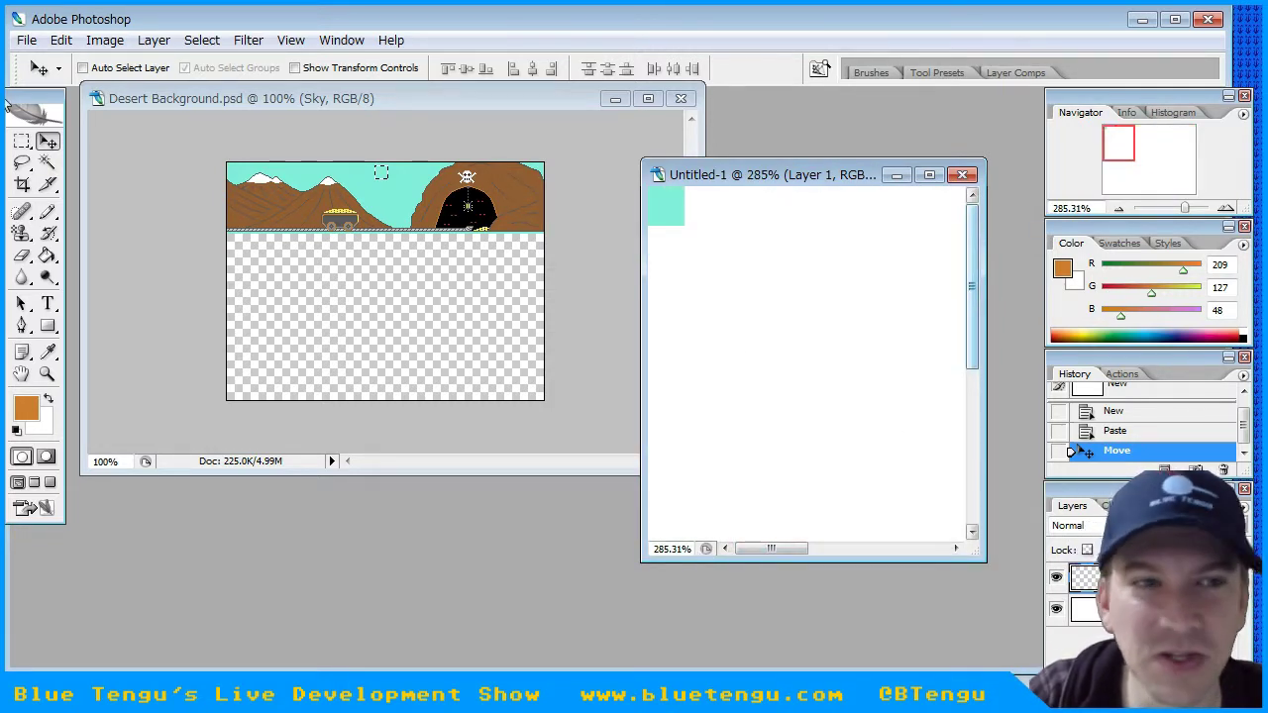
pyautogui.click(27, 40)
pyautogui.click(44, 61)
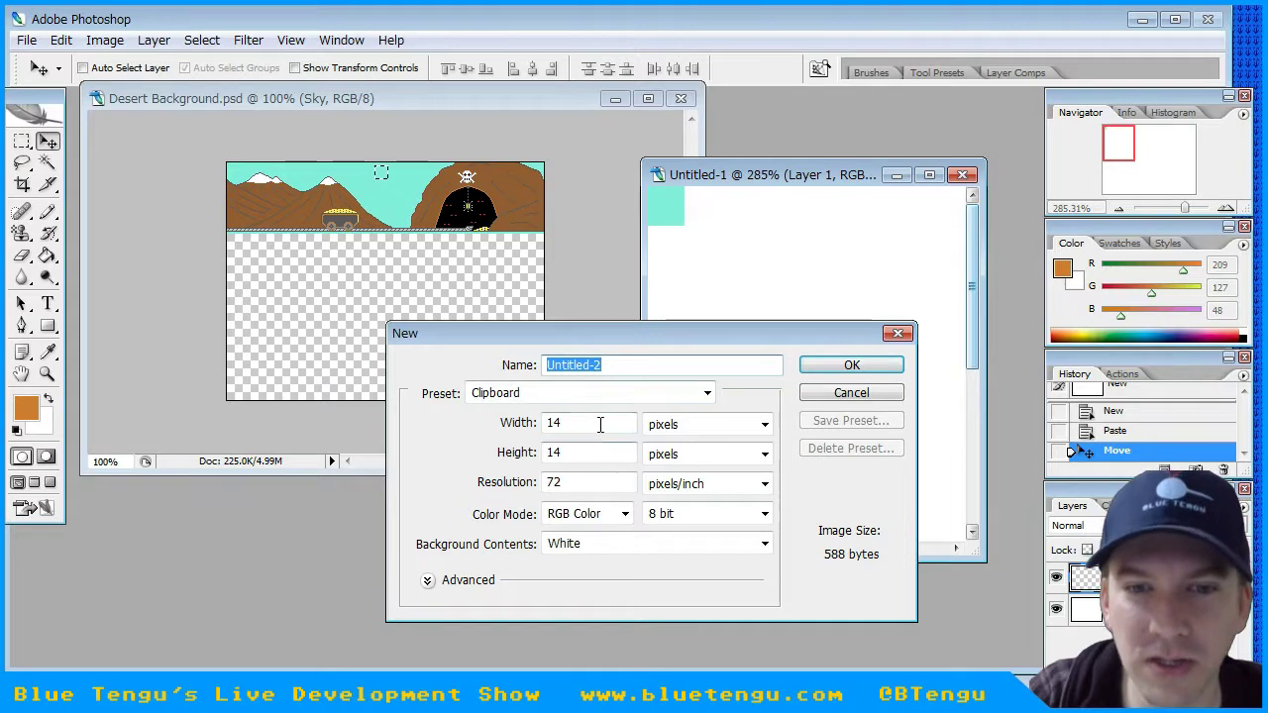
pyautogui.doubleClick(599, 430)
pyautogui.write('16')
pyautogui.press('Tab')
pyautogui.press('Tab')
pyautogui.write('16')
pyautogui.press('Return')
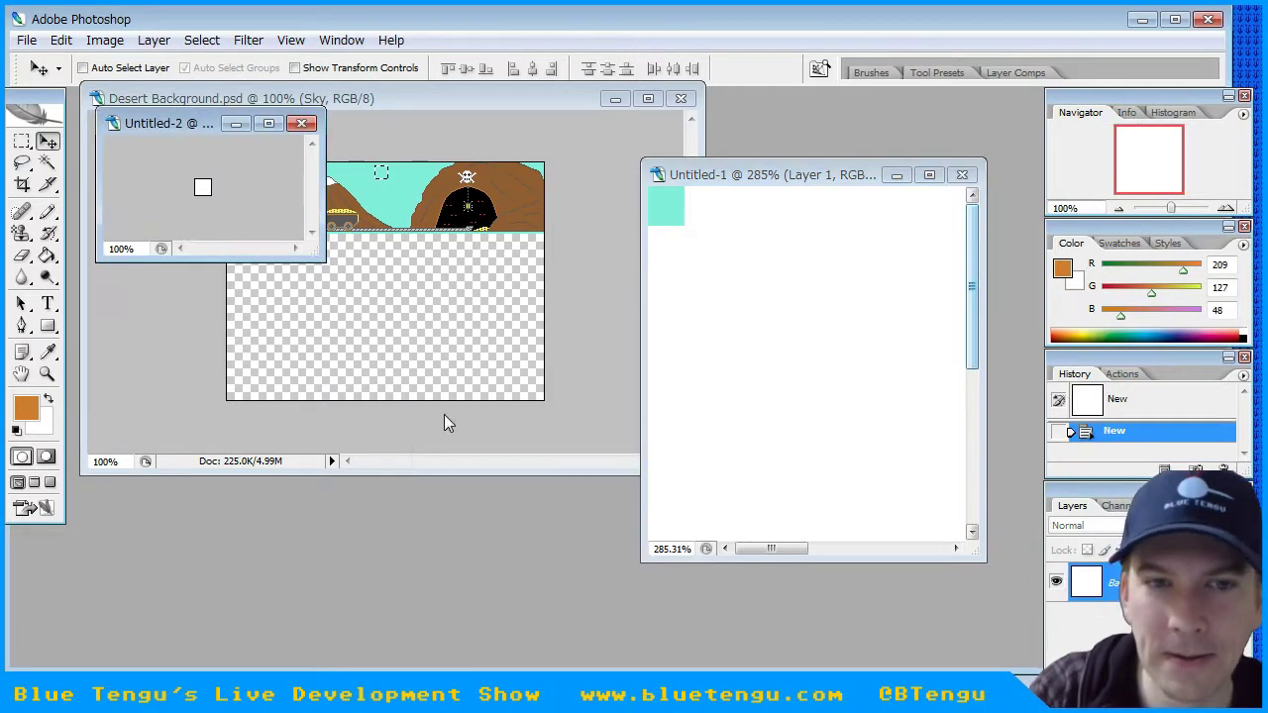
# - Select a slightly larger square of sky in Desert Background.psd and paste it into the 16 × 16 document
pyautogui.click(61, 39)
pyautogui.click(496, 94)
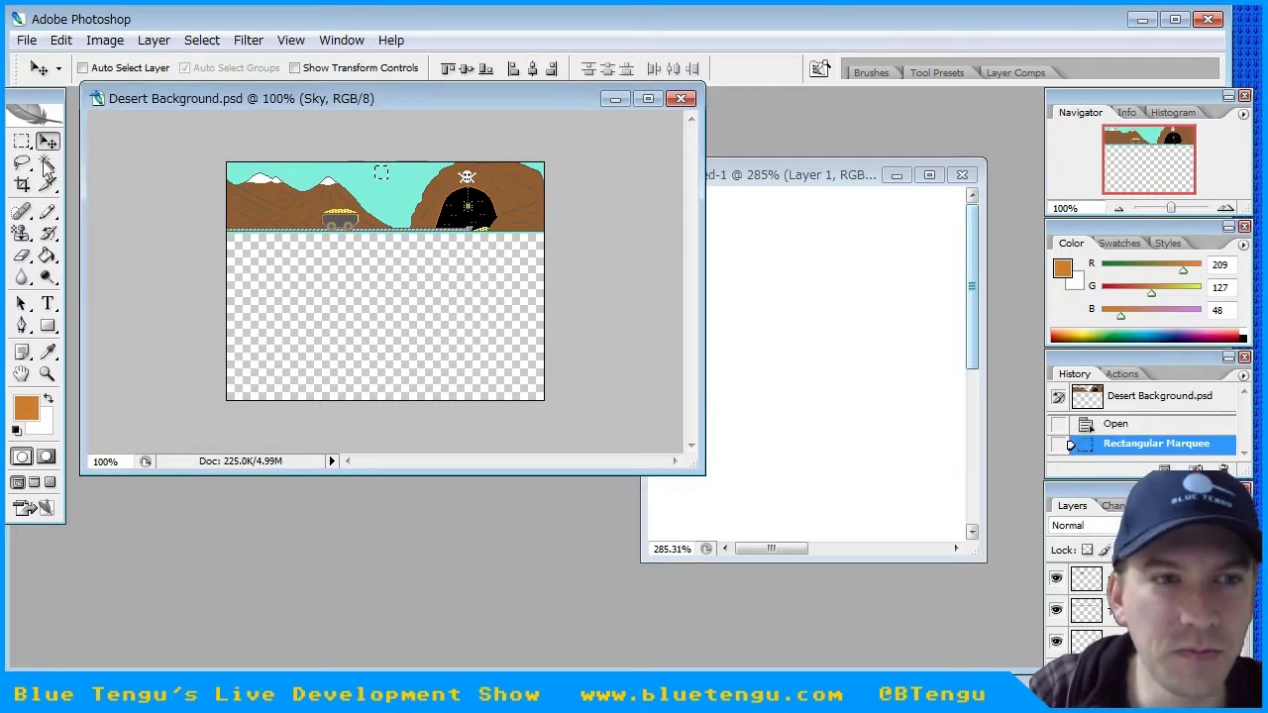
pyautogui.click(22, 142)
pyautogui.click(377, 174)
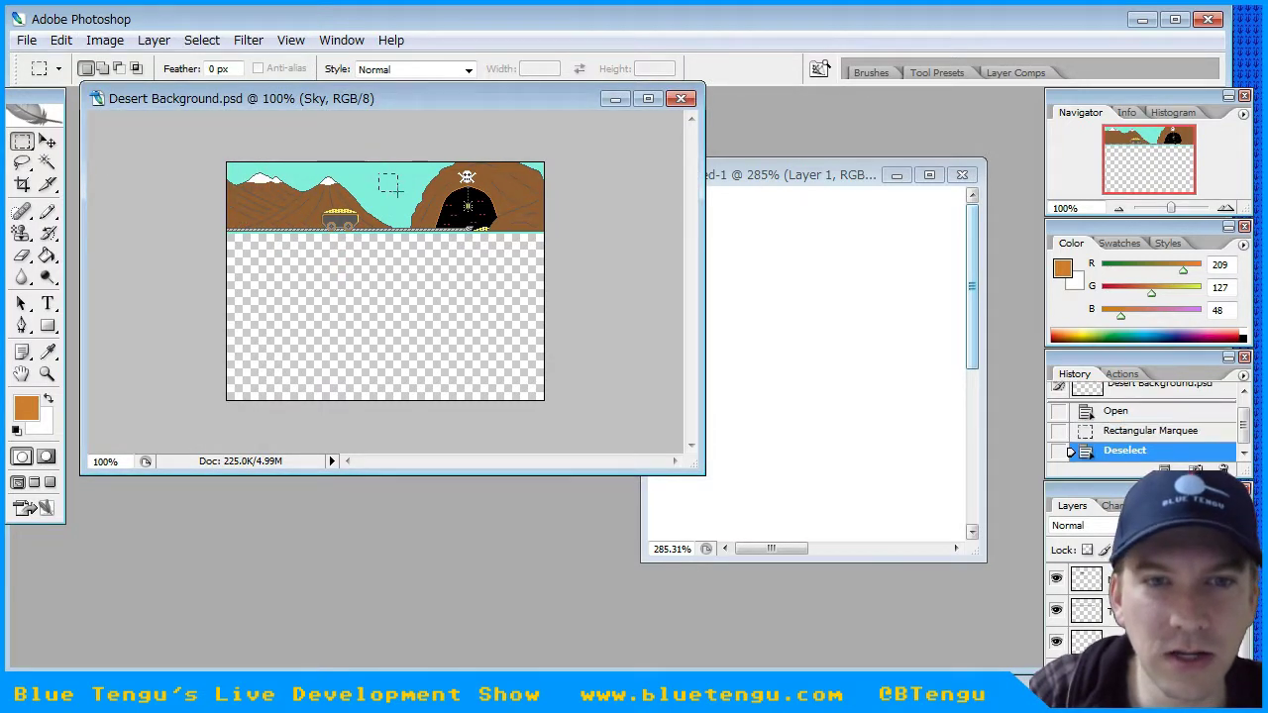
pyautogui.moveTo(395, 188); pyautogui.dragTo(399, 193)
pyautogui.moveTo(544, 99); pyautogui.dragTo(590, 209)
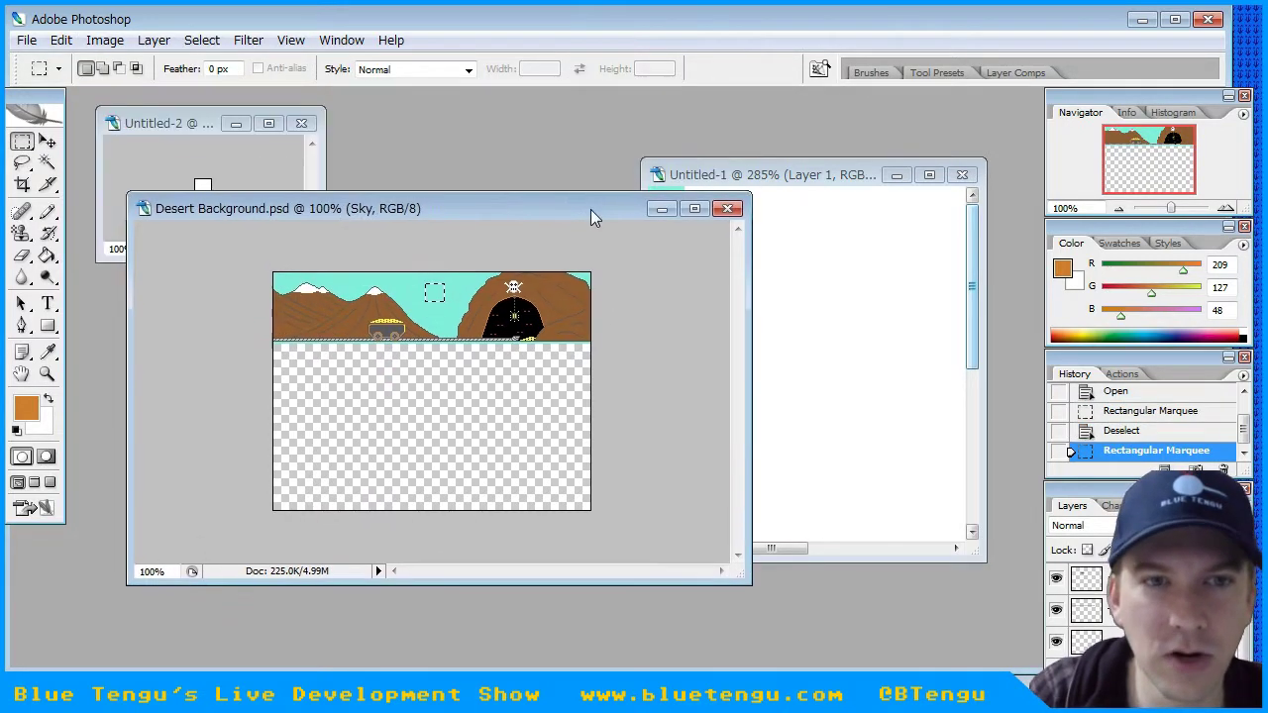
pyautogui.click(193, 144)
pyautogui.hotkey('ctrl', 'v')
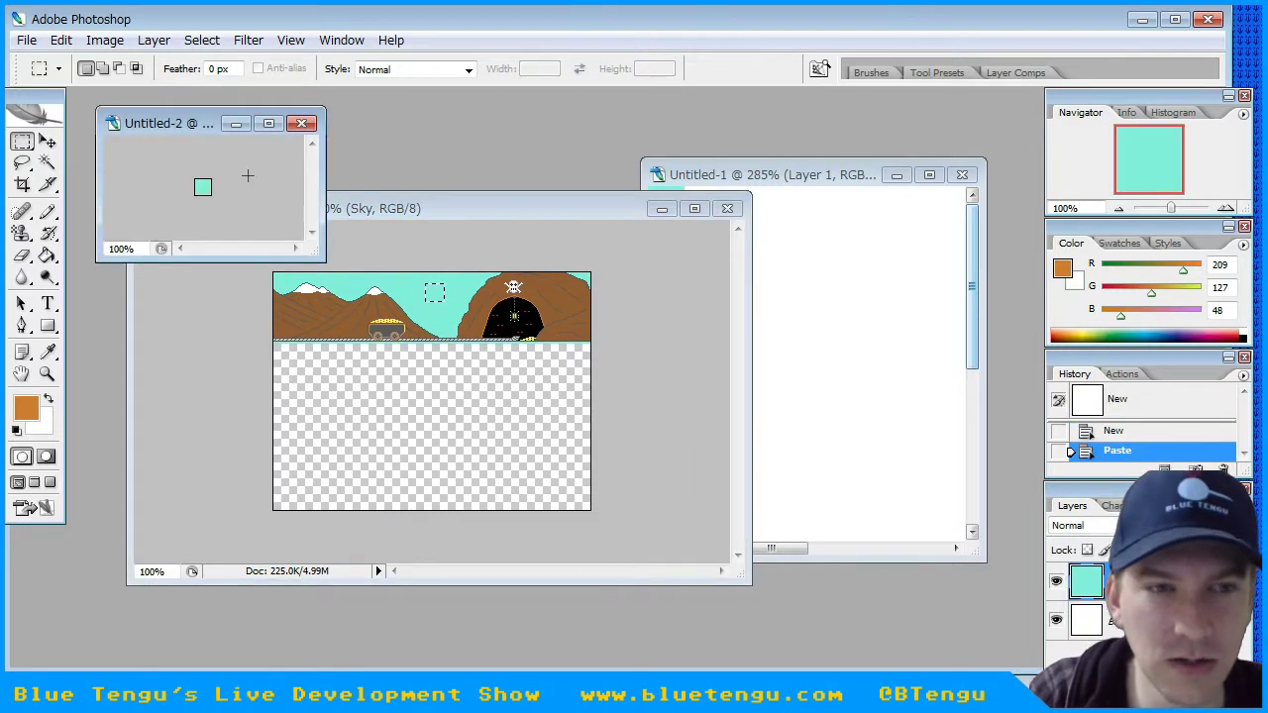
# - Replace the undersized sky square in the 320 × 240 document with the full 16 × 16 tile, placed in the canvas's top-left corner
pyautogui.hotkey('ctrl', 'a')
pyautogui.keyDown('ctrl'); pyautogui.moveTo(266, 165); pyautogui.dragTo(759, 188); pyautogui.keyUp('ctrl')
pyautogui.moveTo(661, 196); pyautogui.dragTo(650, 191)
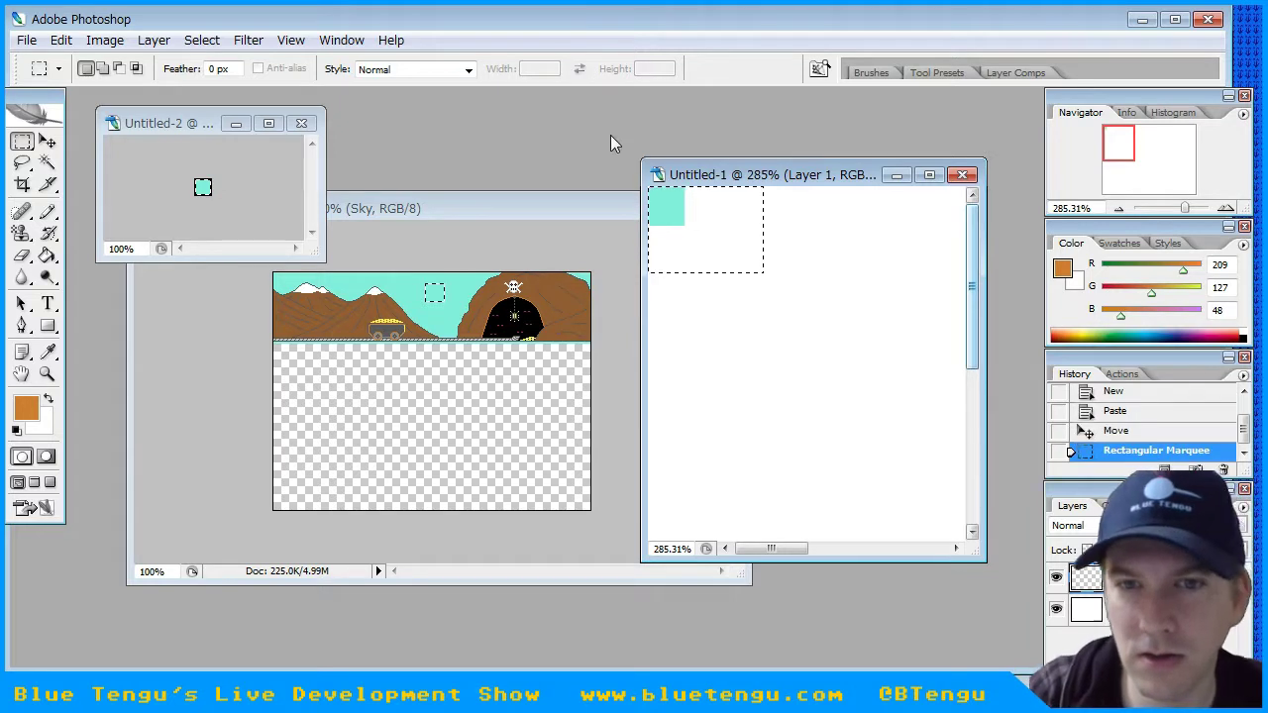
pyautogui.press('Delete')
pyautogui.hotkey('ctrl', 'd')
pyautogui.hotkey('ctrl', 'v')
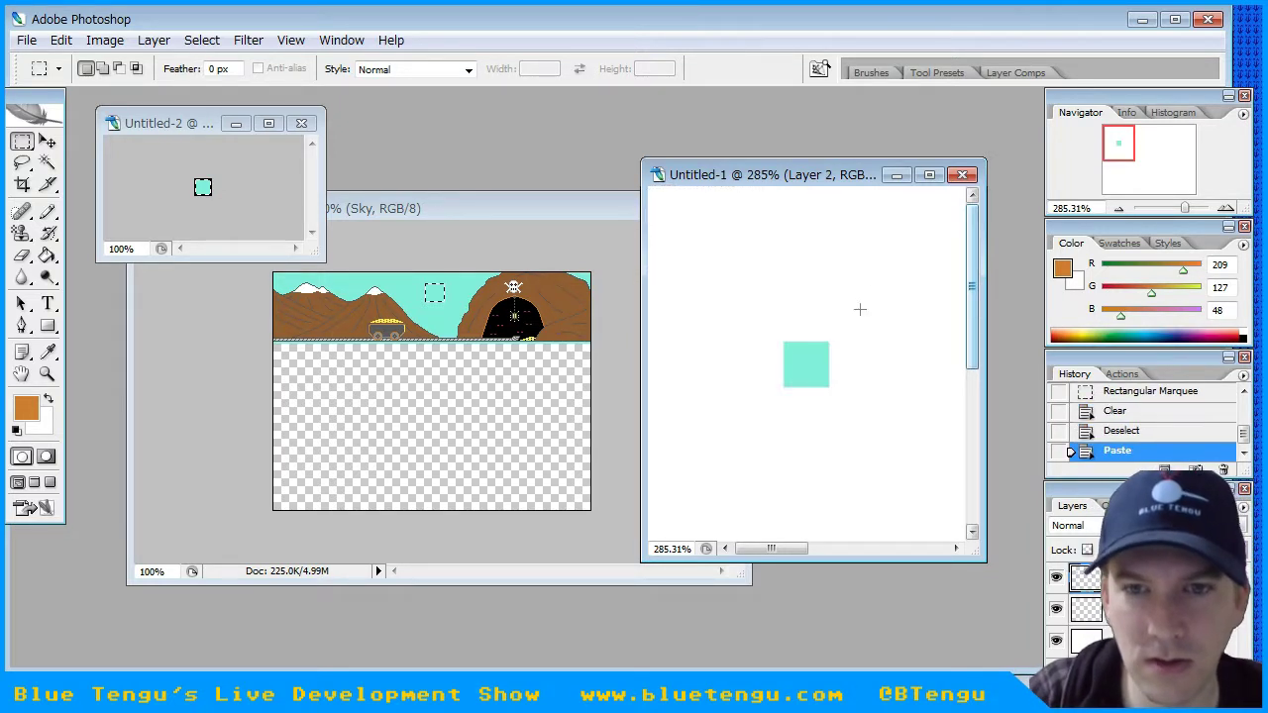
pyautogui.click(47, 141)
pyautogui.moveTo(825, 384); pyautogui.dragTo(691, 228)
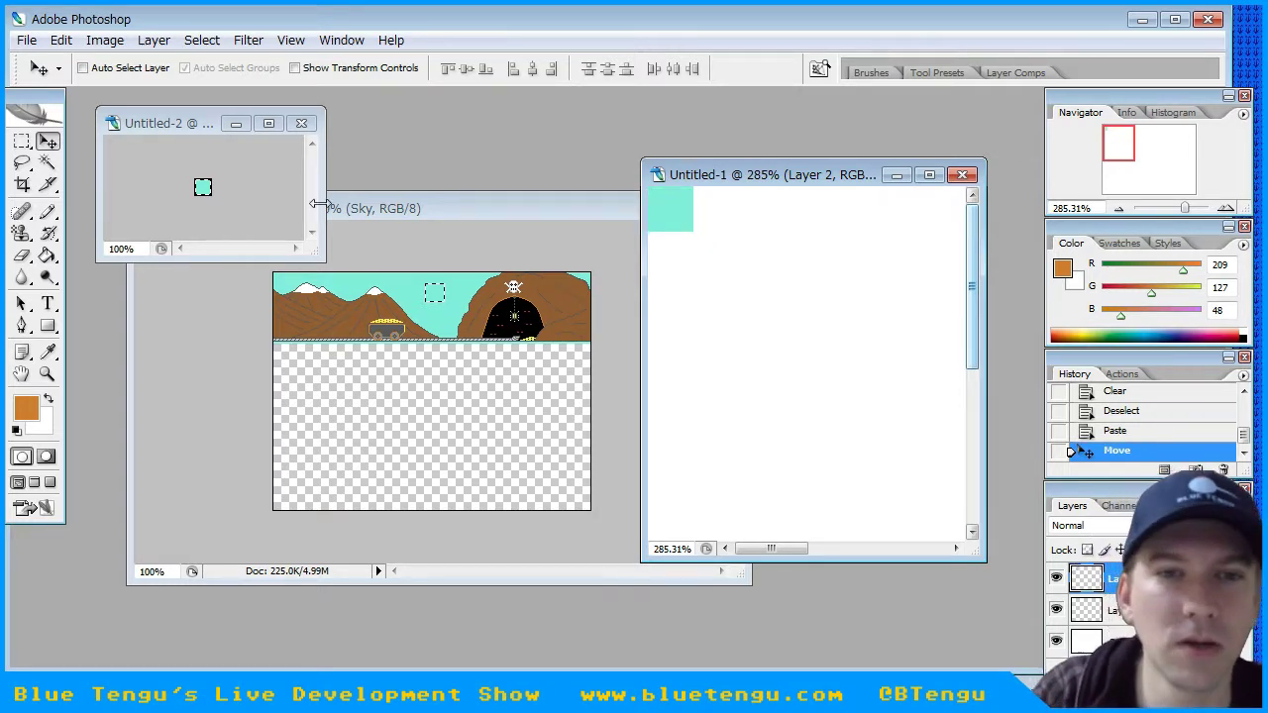
pyautogui.click(406, 212)
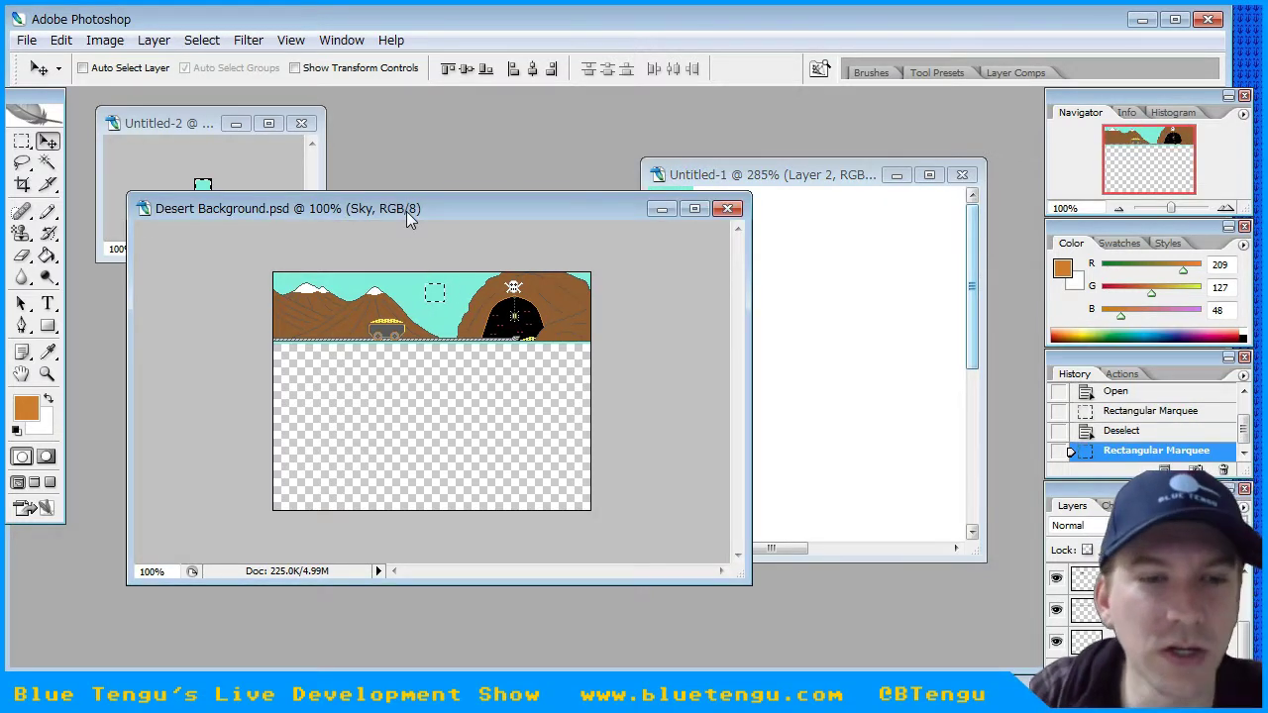
pyautogui.click(300, 124)
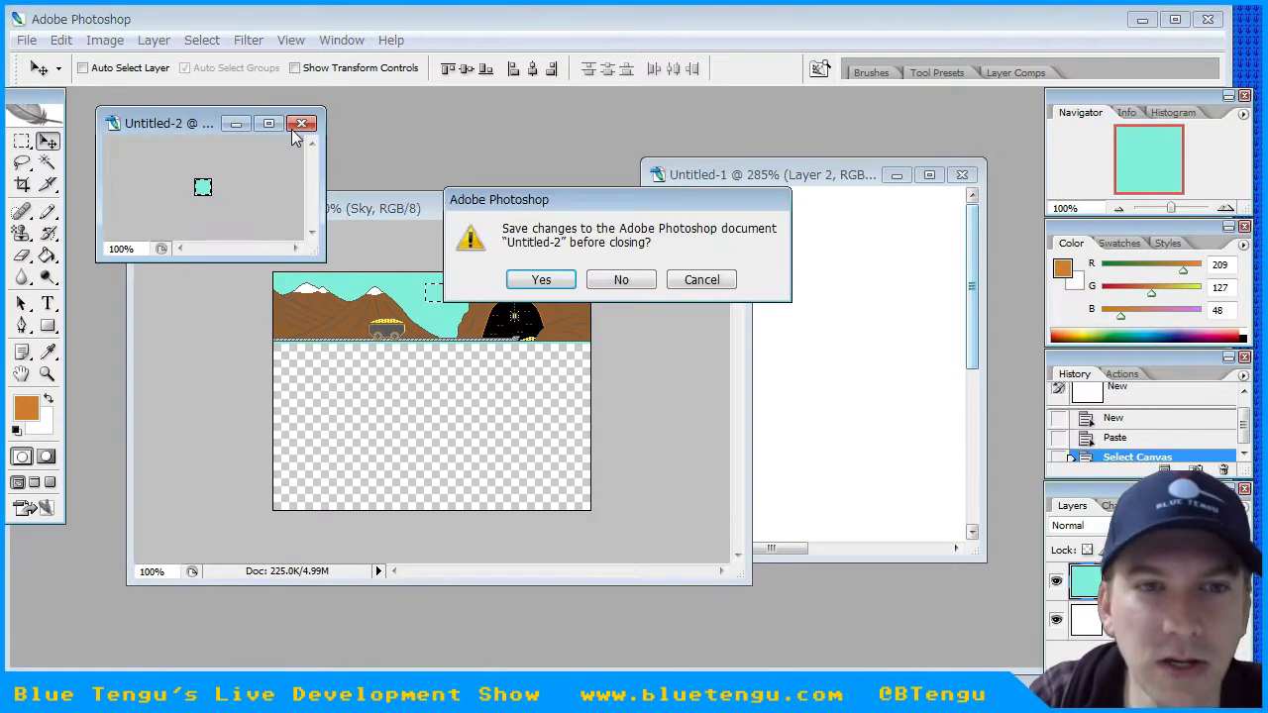
pyautogui.click(716, 282)
# - Open Graveyard Background.psd from the gfx/backgrounds folder, keeping the 16 × 16 document open
pyautogui.click(27, 39)
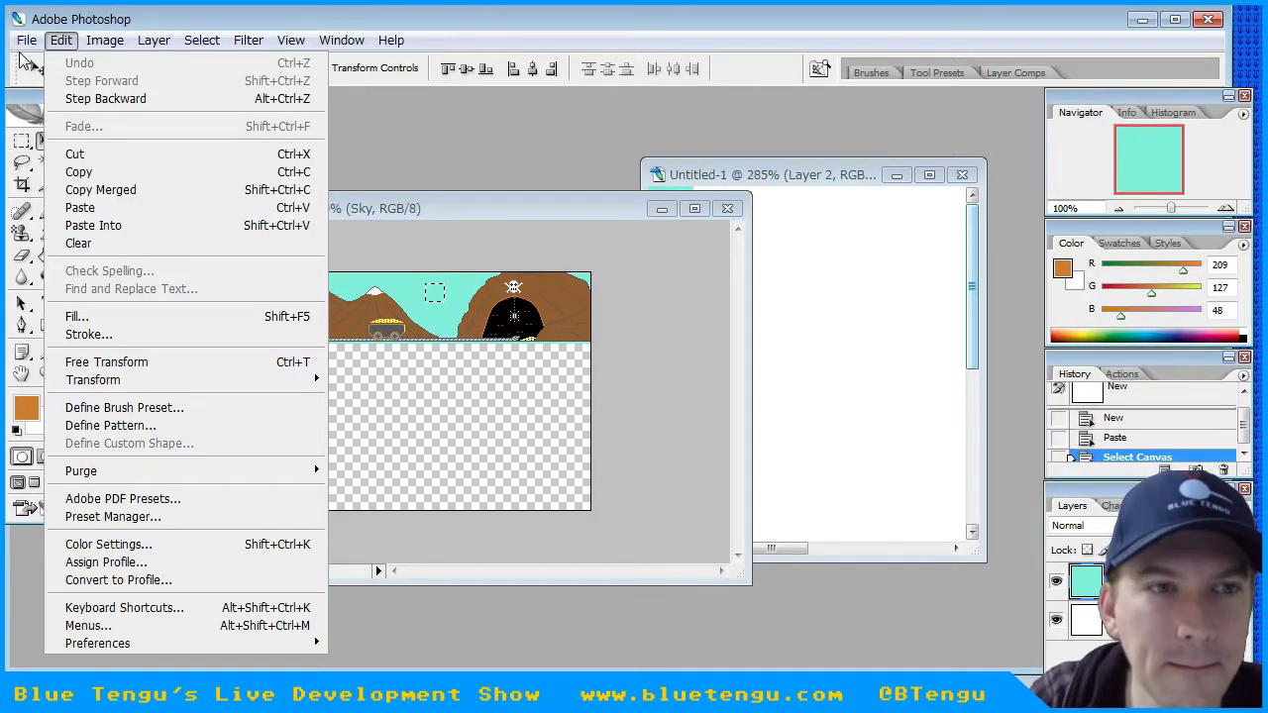
pyautogui.click(44, 97)
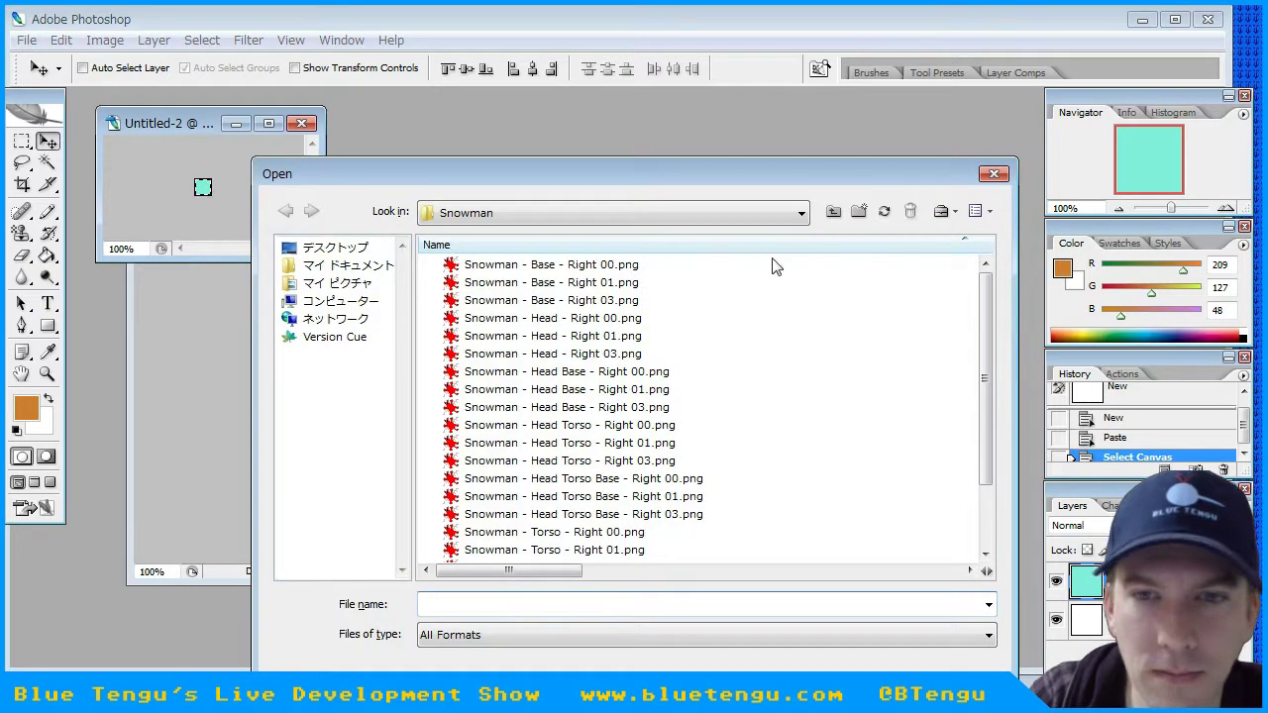
pyautogui.click(841, 213)
pyautogui.click(842, 214)
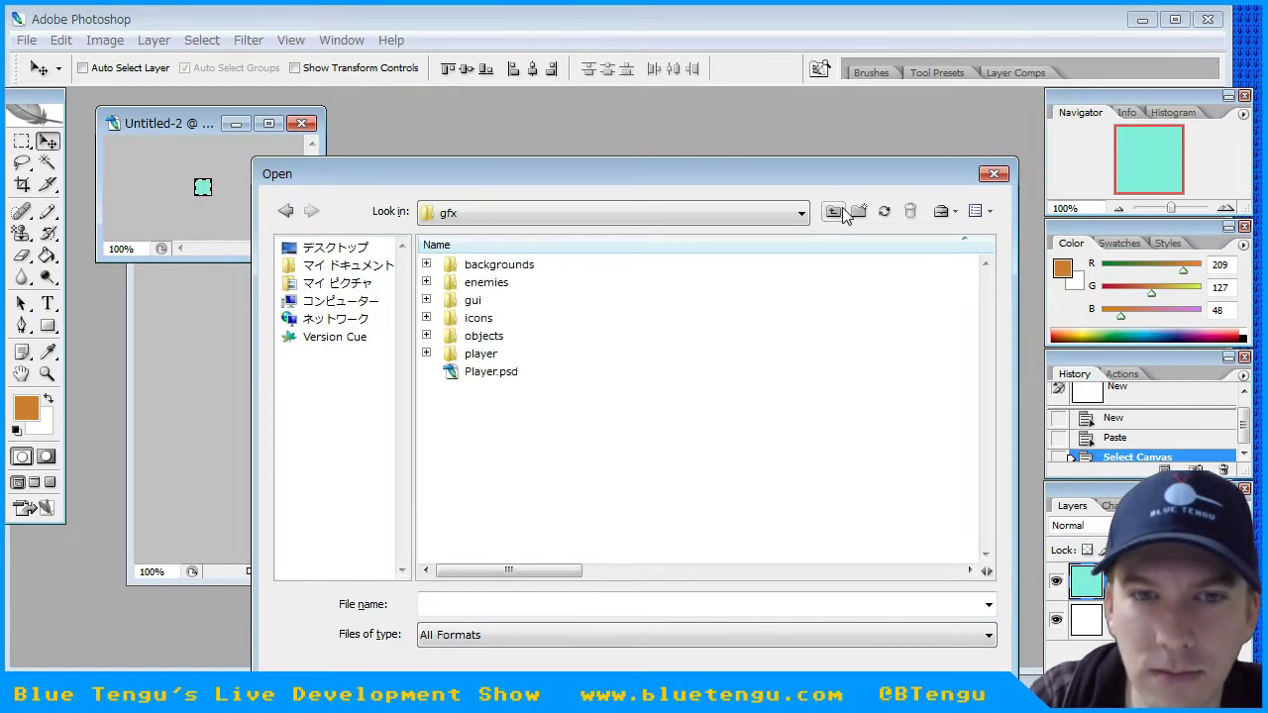
pyautogui.doubleClick(507, 270)
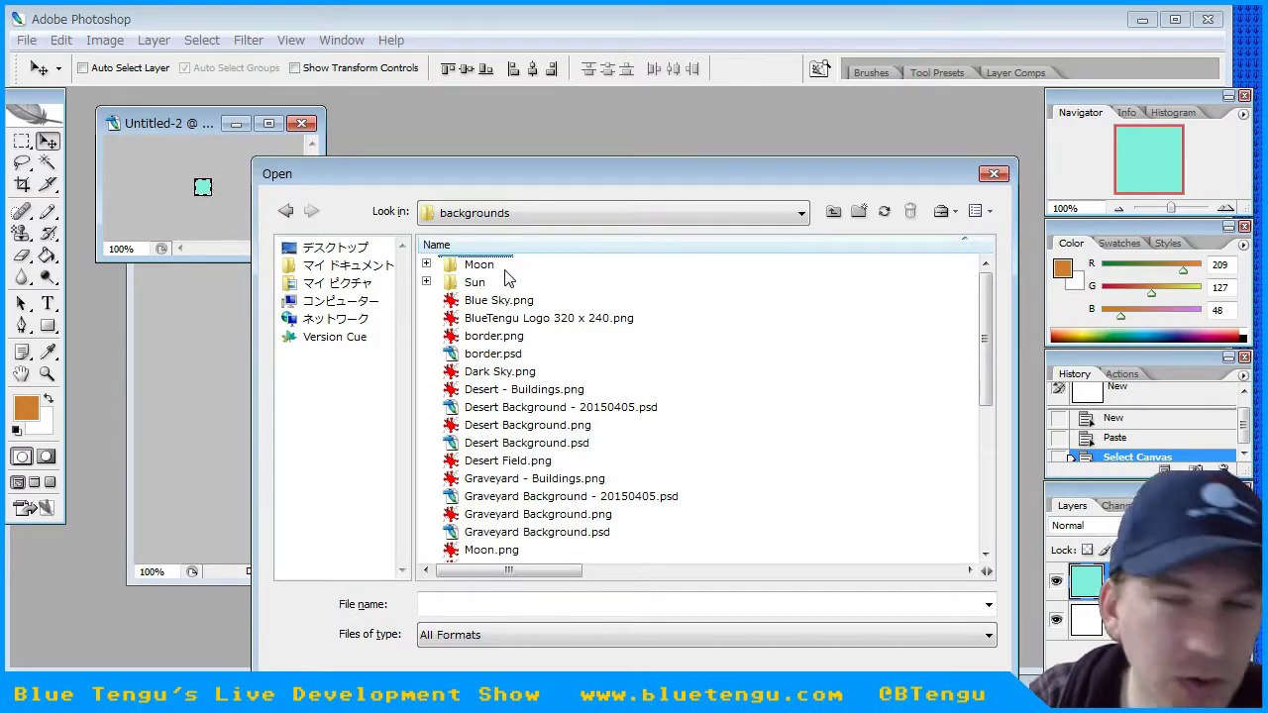
pyautogui.moveTo(984, 320)
pyautogui.mouseDown()
pyautogui.moveTo(985, 406)
pyautogui.moveTo(986, 320)
pyautogui.mouseUp()
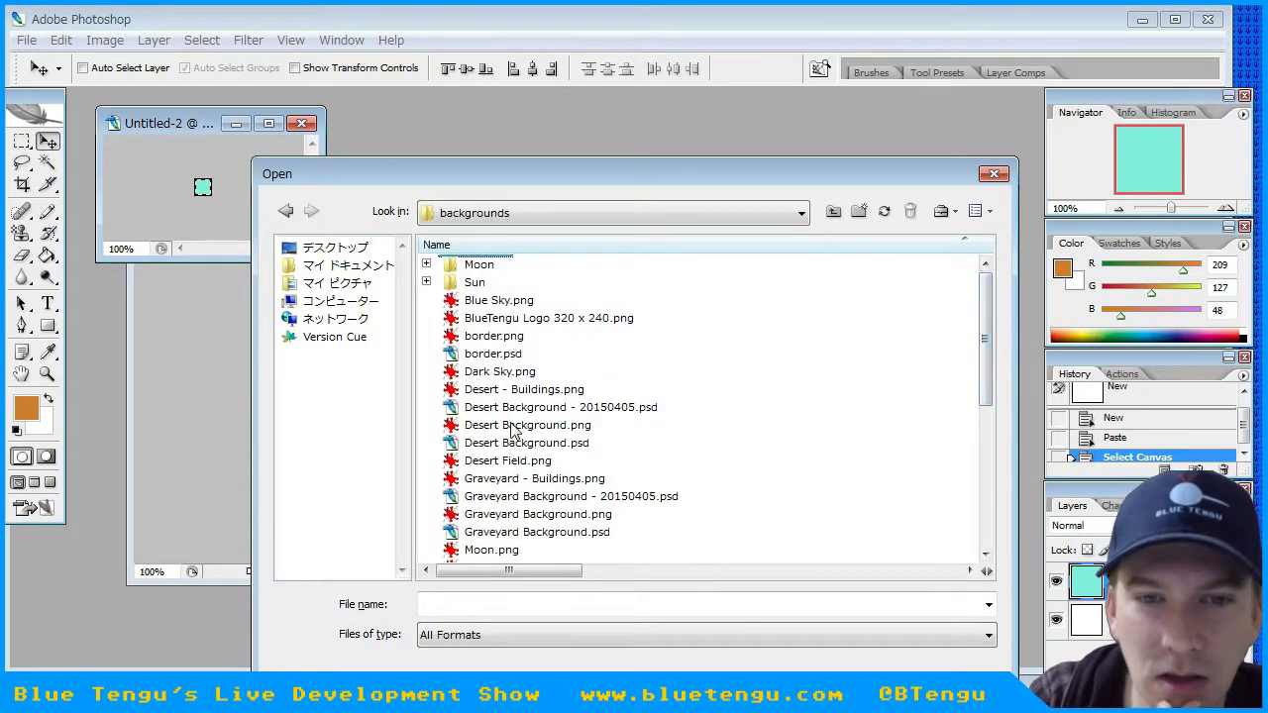
pyautogui.doubleClick(535, 534)
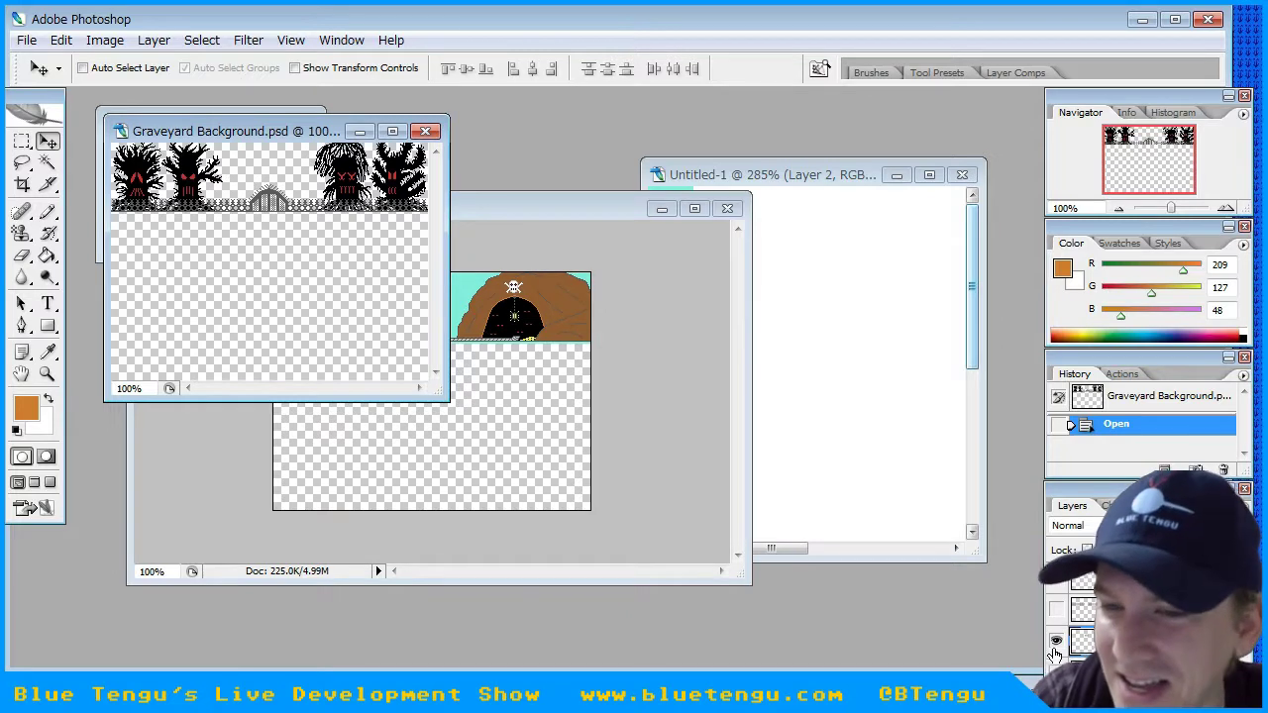
# - Hide the tree and fence layers in Graveyard Background.psd, leaving only the sky, and select a square of it larger than one tile
pyautogui.click(1057, 643)
pyautogui.click(1057, 673)
pyautogui.click(1057, 702)
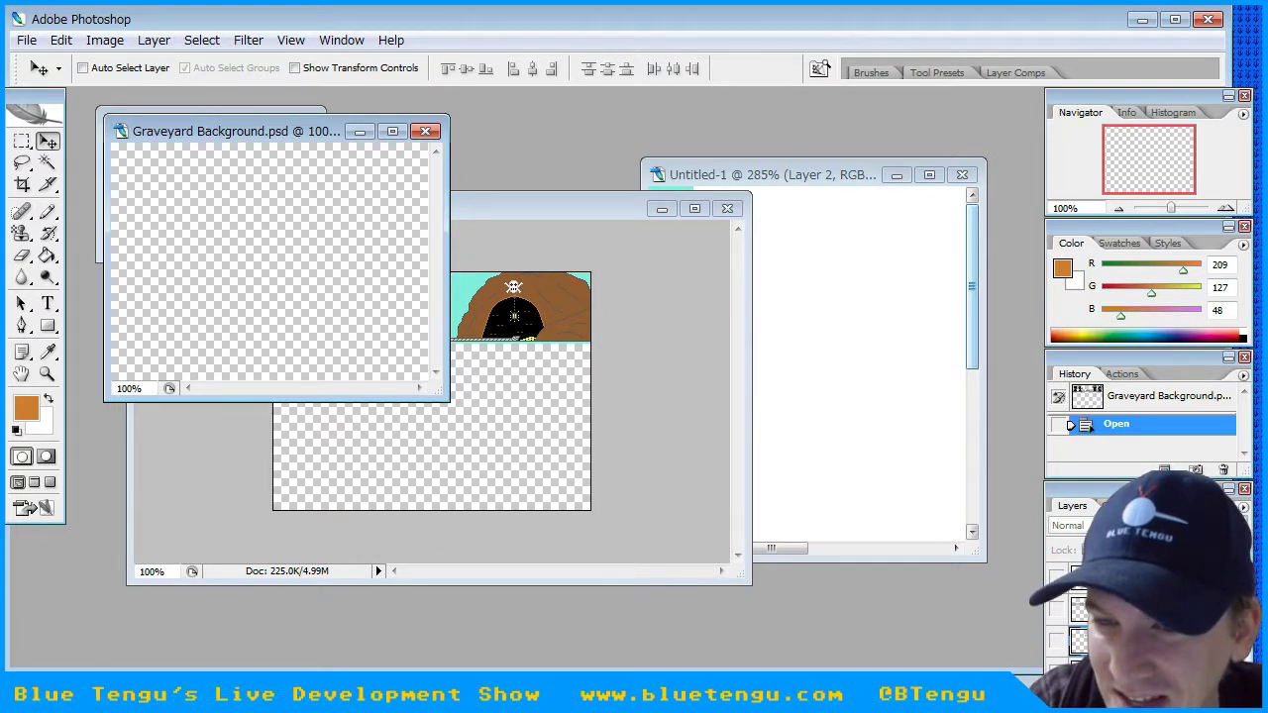
pyautogui.click(1057, 710)
pyautogui.click(22, 142)
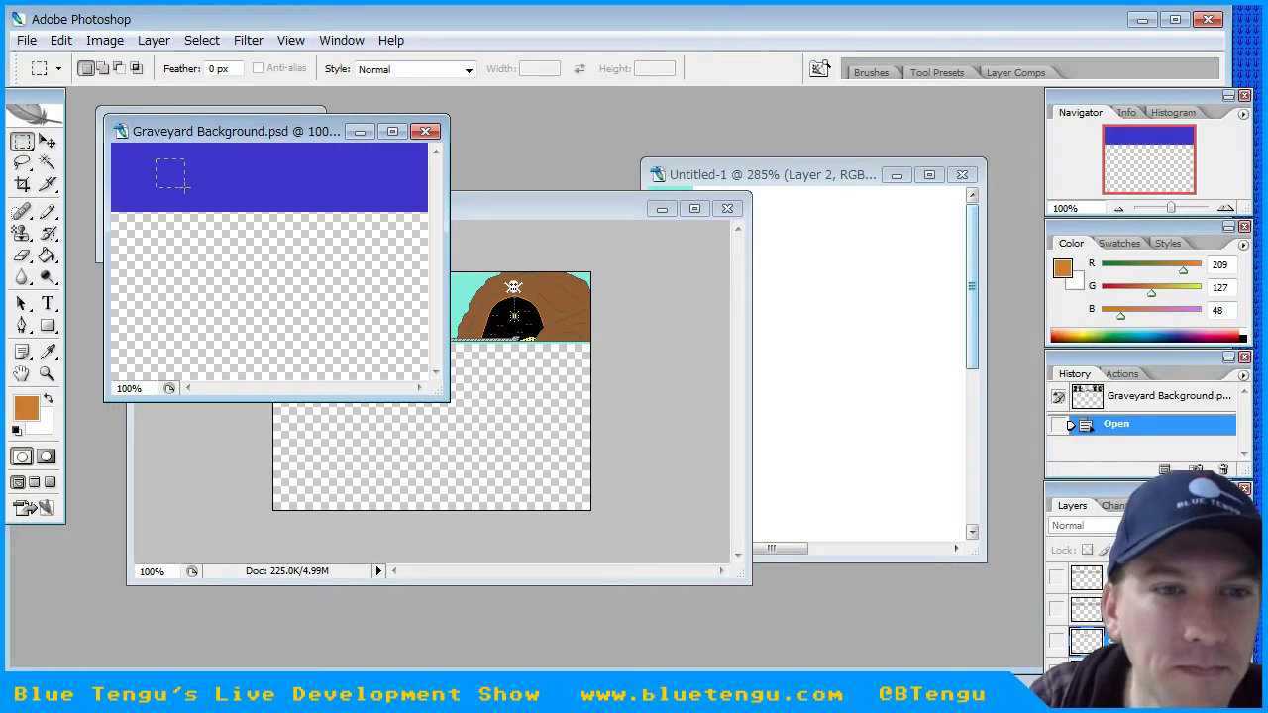
pyautogui.moveTo(186, 185); pyautogui.dragTo(185, 187)
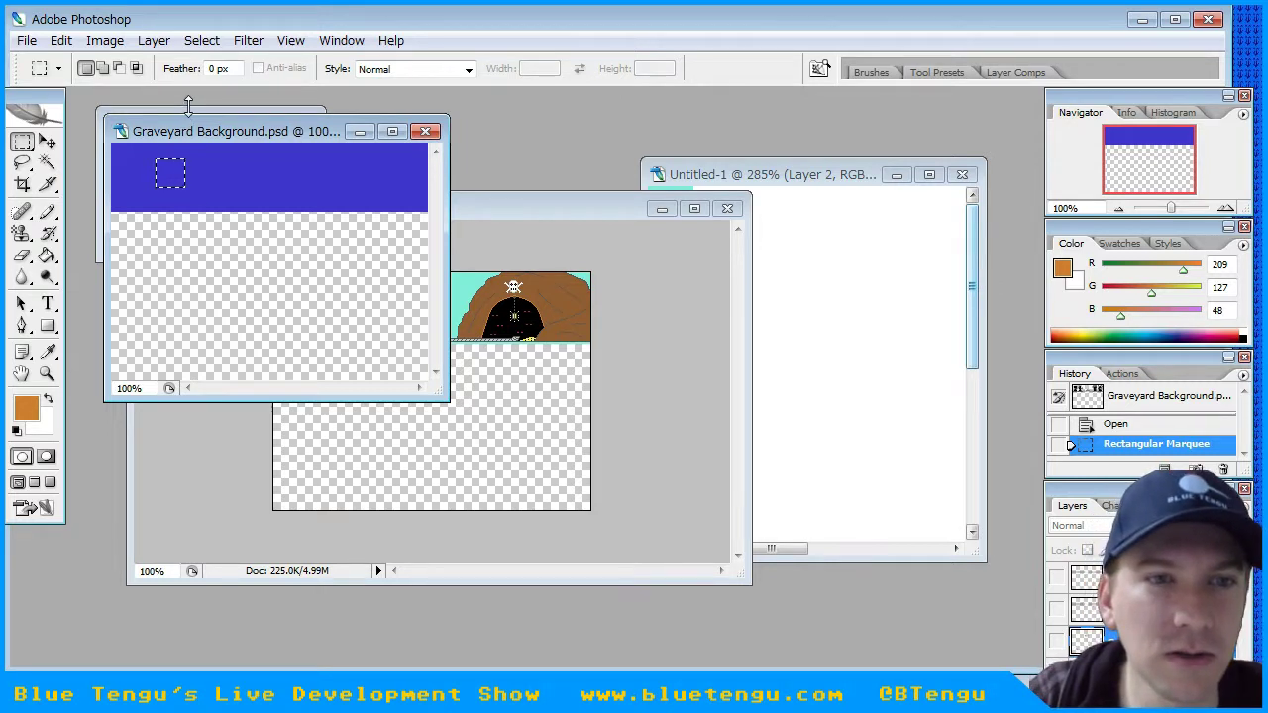
# - Try to copy the selected graveyard sky square into the 16 × 16 document
pyautogui.hotkey('ctrl', 'c')
pyautogui.hotkey('ctrl', 'n')
pyautogui.press('Return')
pyautogui.hotkey('ctrl', 'v')
pyautogui.hotkey('ctrl', 'v')
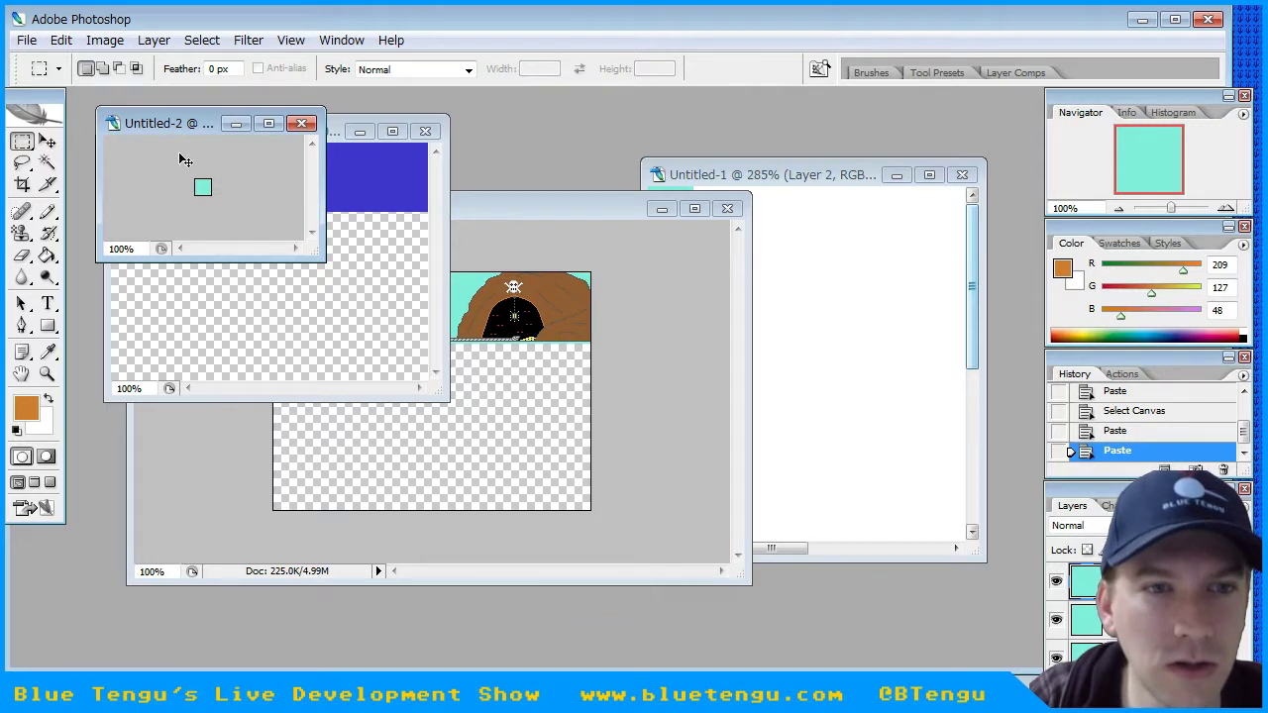
# - Copy the selected graveyard sky with Copy Merged and paste it into the 16 × 16 document
pyautogui.click(336, 133)
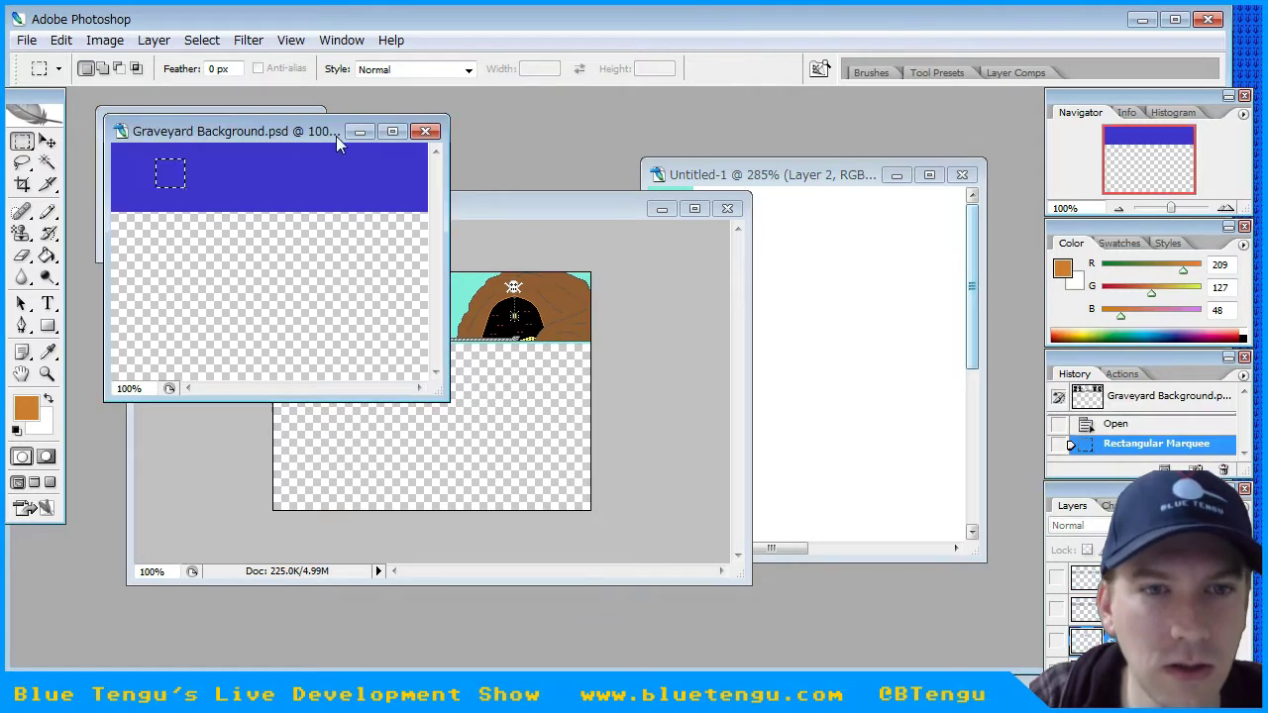
pyautogui.click(62, 40)
pyautogui.click(119, 189)
pyautogui.moveTo(286, 136); pyautogui.dragTo(297, 260)
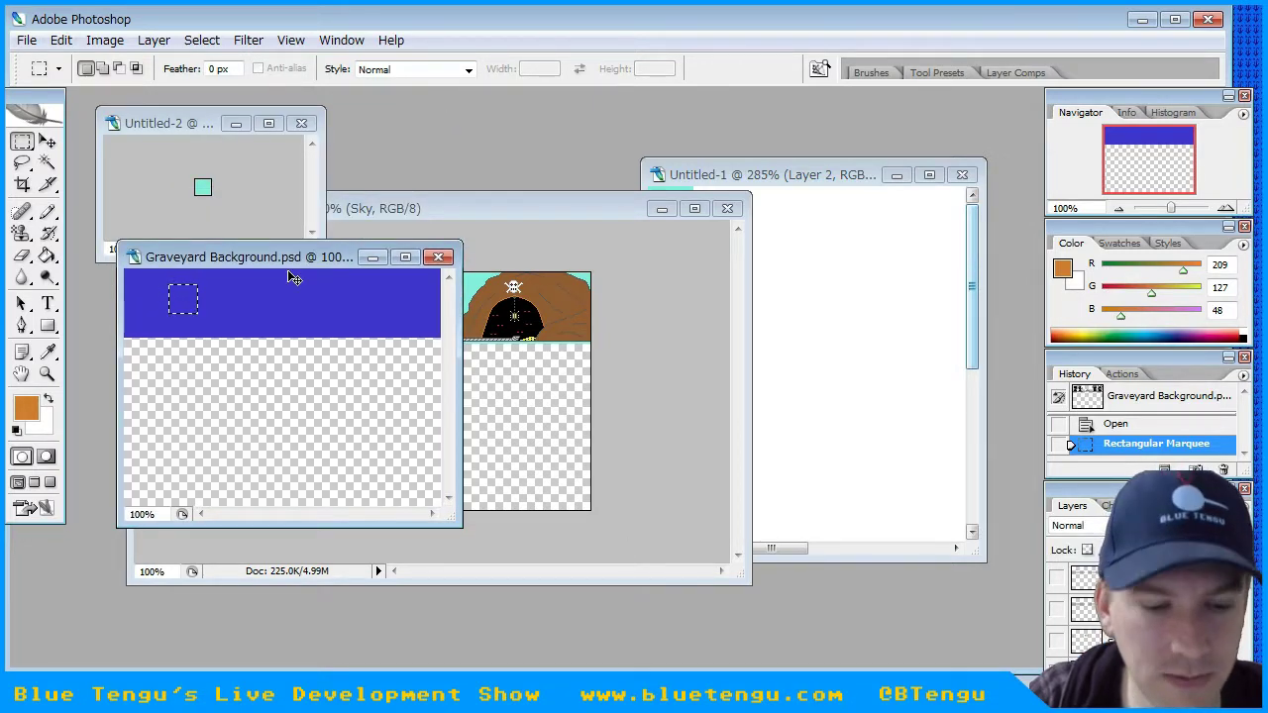
pyautogui.click(200, 124)
pyautogui.hotkey('ctrl', 'v')
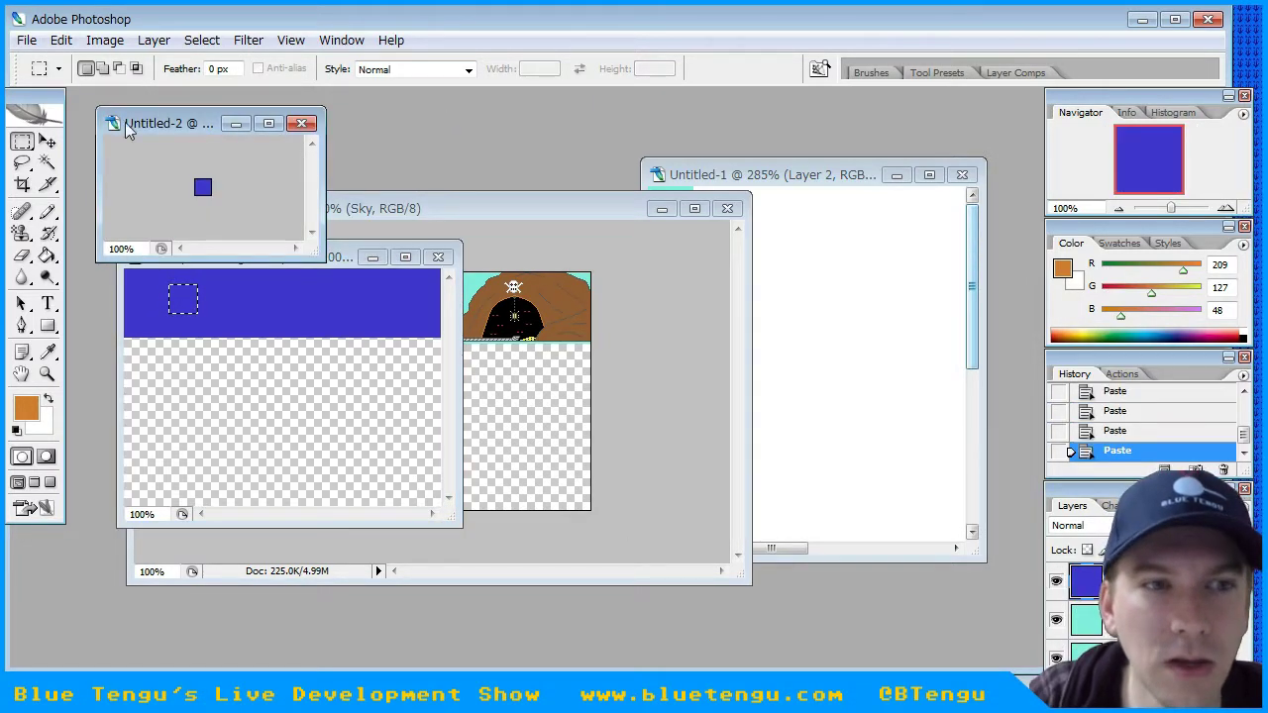
# - Copy the trimmed graveyard sky tile into the 320 × 240 document and align it directly right of the light blue tile
pyautogui.hotkey('ctrl', 'a')
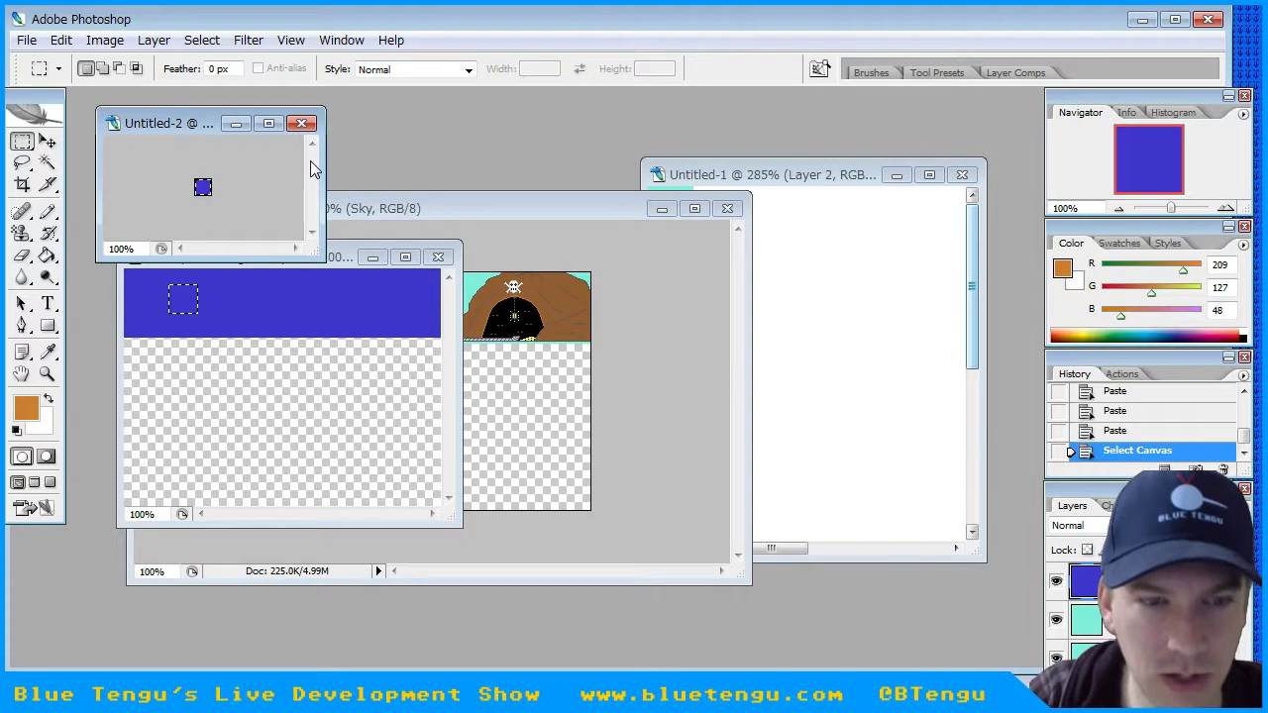
pyautogui.click(824, 174)
pyautogui.hotkey('ctrl', 'v')
pyautogui.press('v')
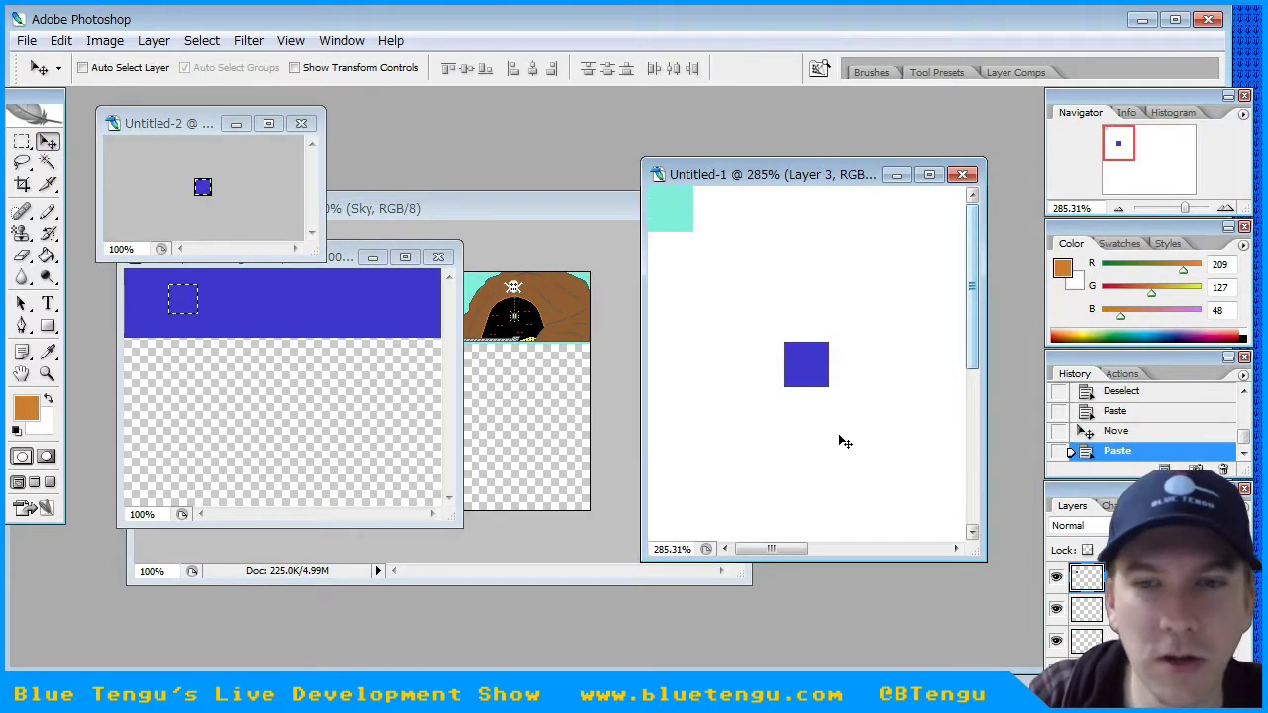
pyautogui.moveTo(819, 367); pyautogui.dragTo(738, 215)
pyautogui.press('Left')
pyautogui.press('Left')
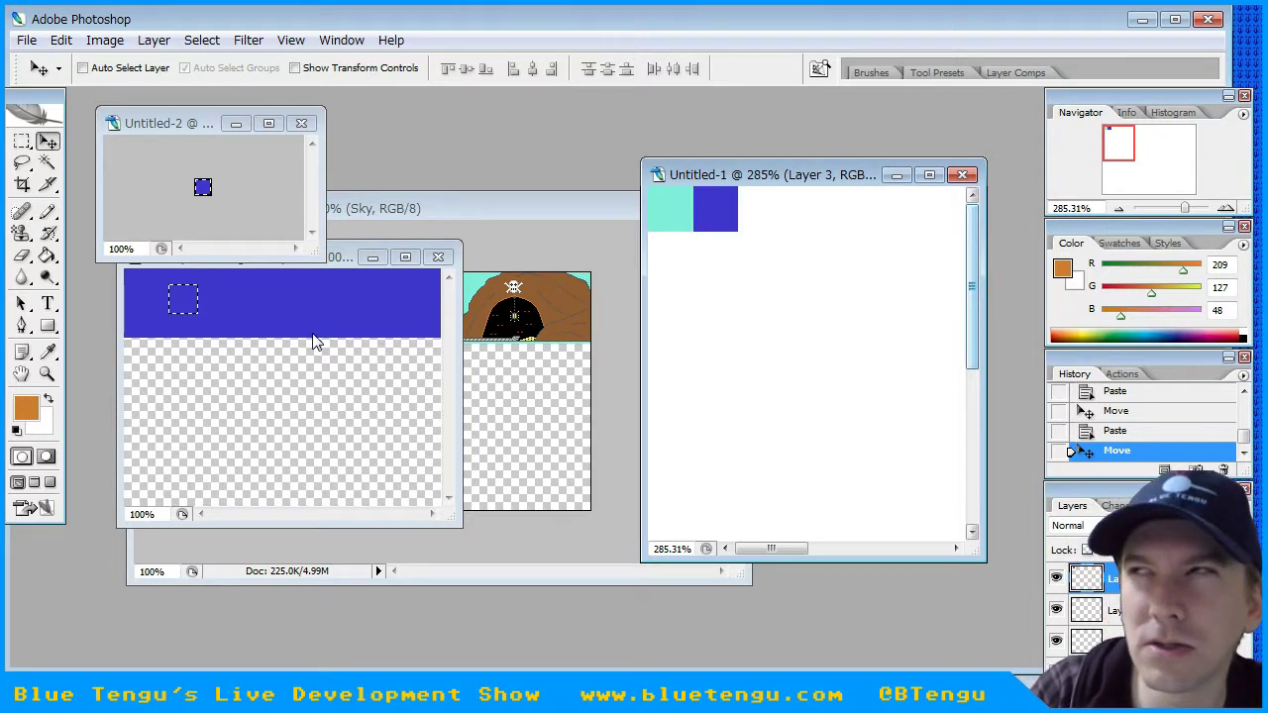
# - Open Snow Background.psd and select a square of grey sky between the two candy canes, larger than one tile
pyautogui.click(27, 40)
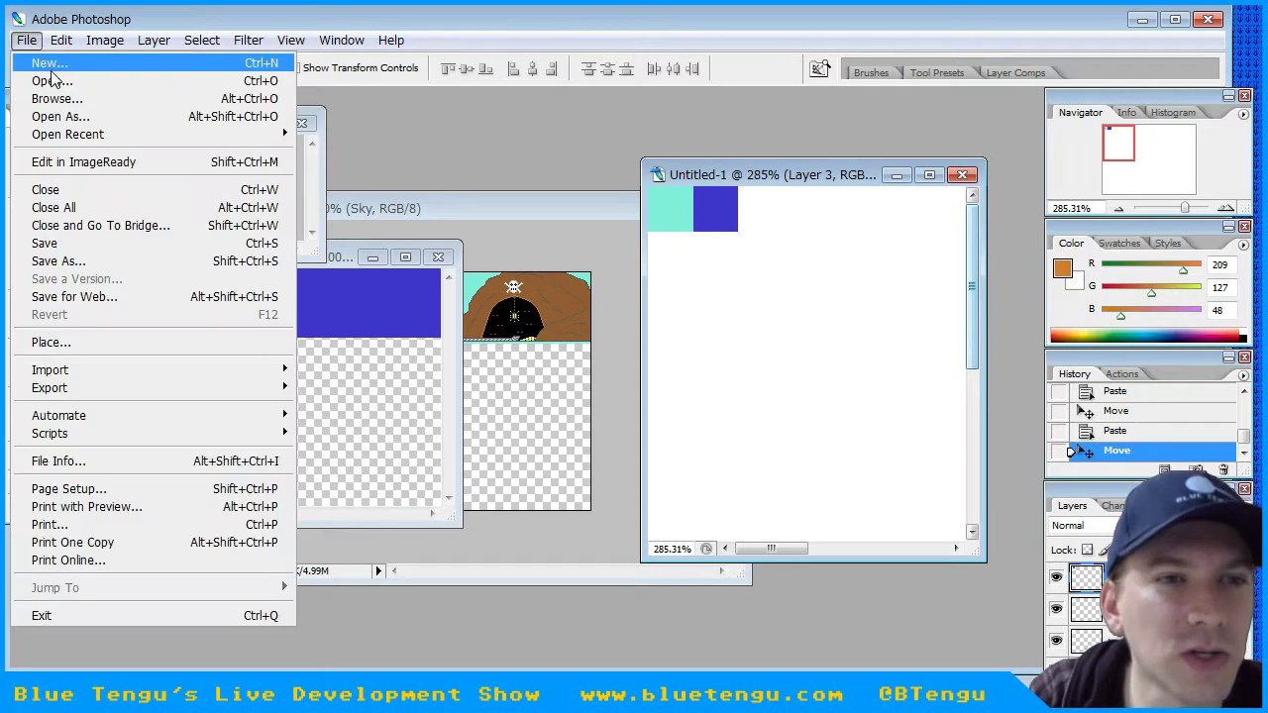
pyautogui.click(52, 81)
pyautogui.moveTo(986, 330); pyautogui.dragTo(982, 445)
pyautogui.doubleClick(553, 442)
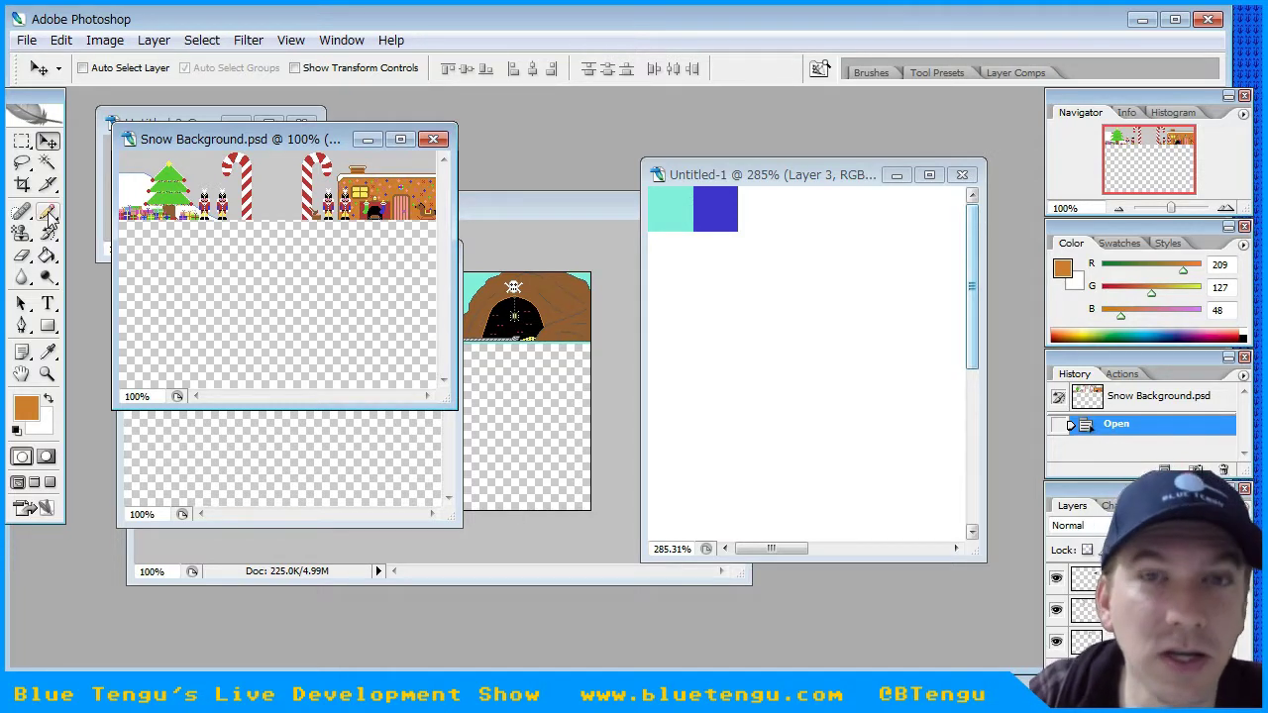
pyautogui.click(22, 140)
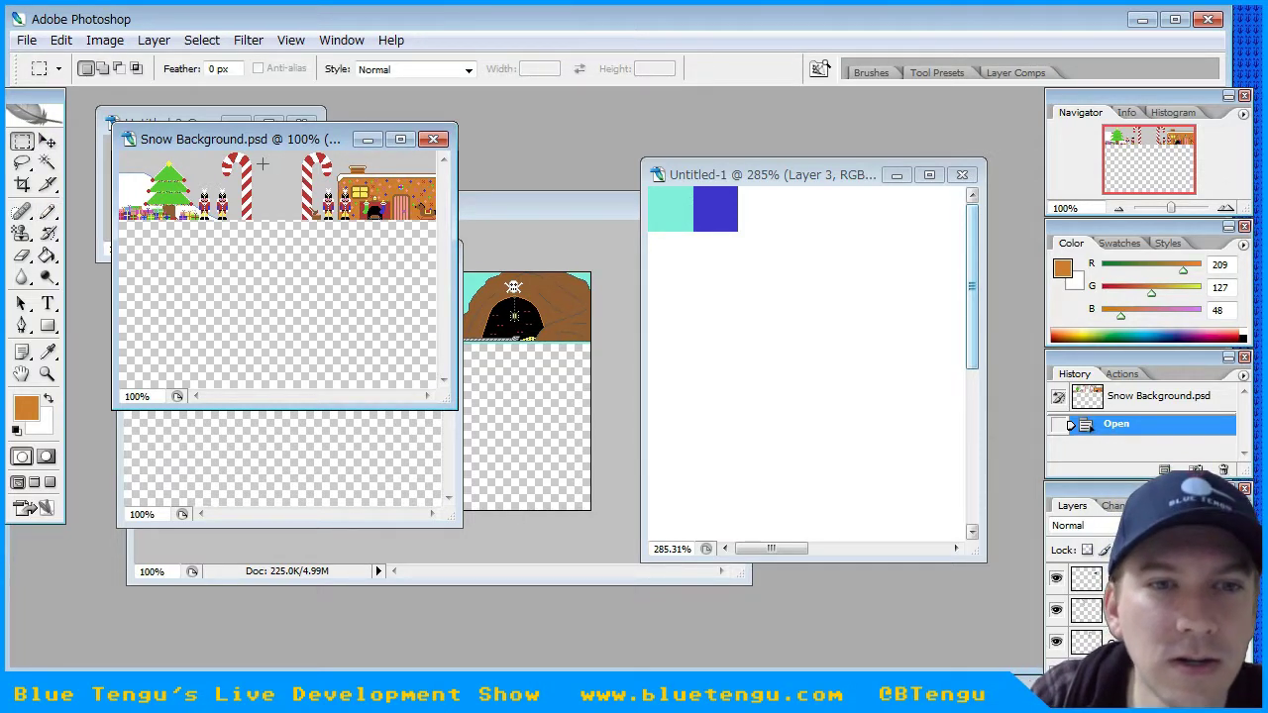
pyautogui.moveTo(290, 202); pyautogui.dragTo(289, 202)
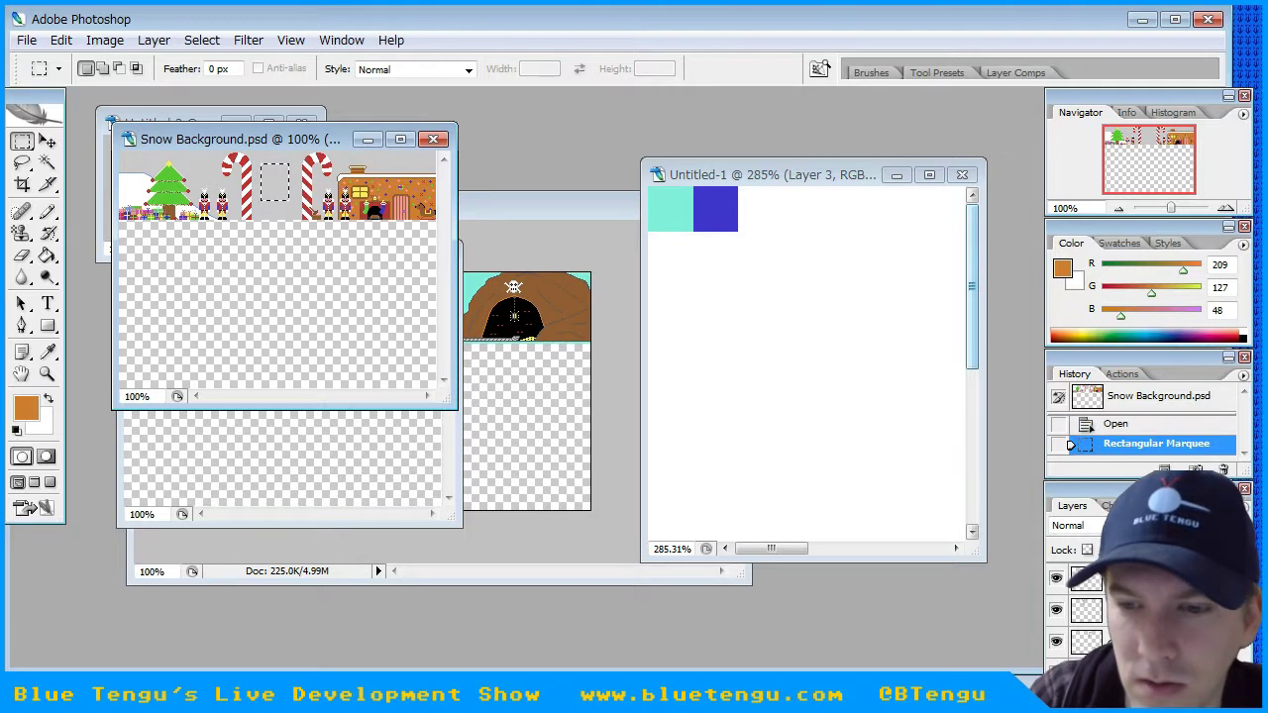
pyautogui.click(292, 173)
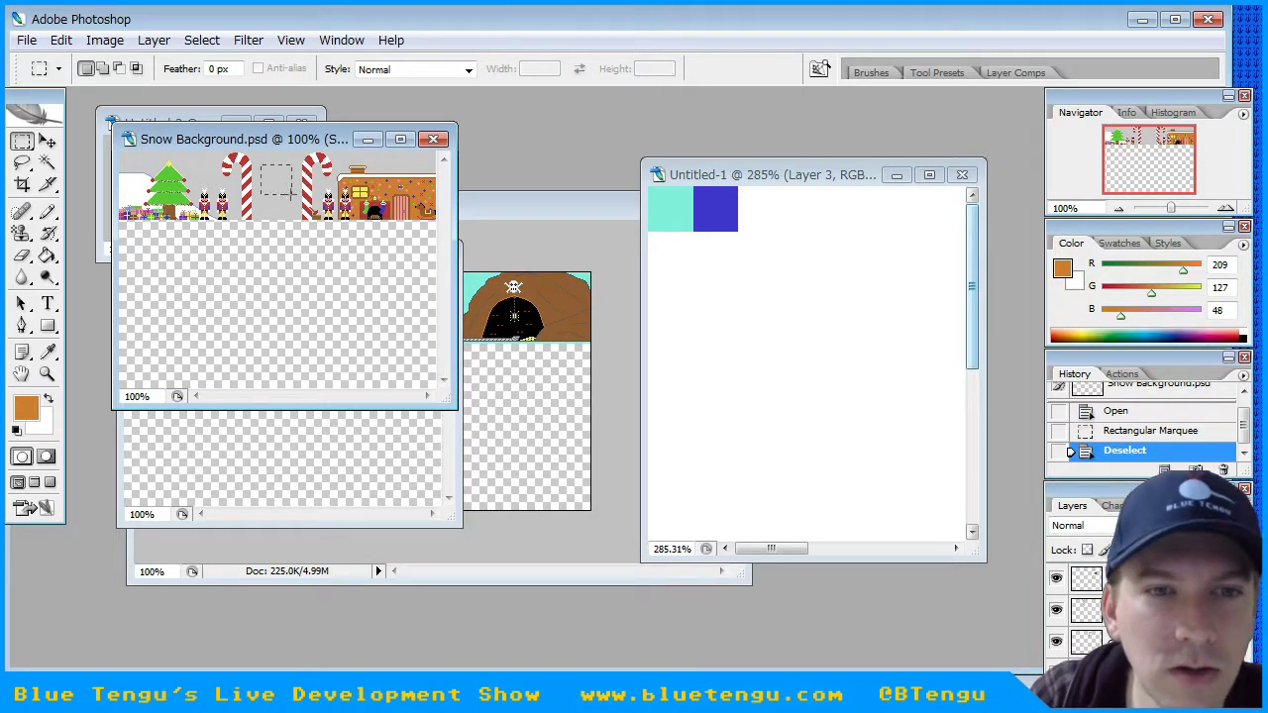
pyautogui.moveTo(297, 202); pyautogui.dragTo(298, 200)
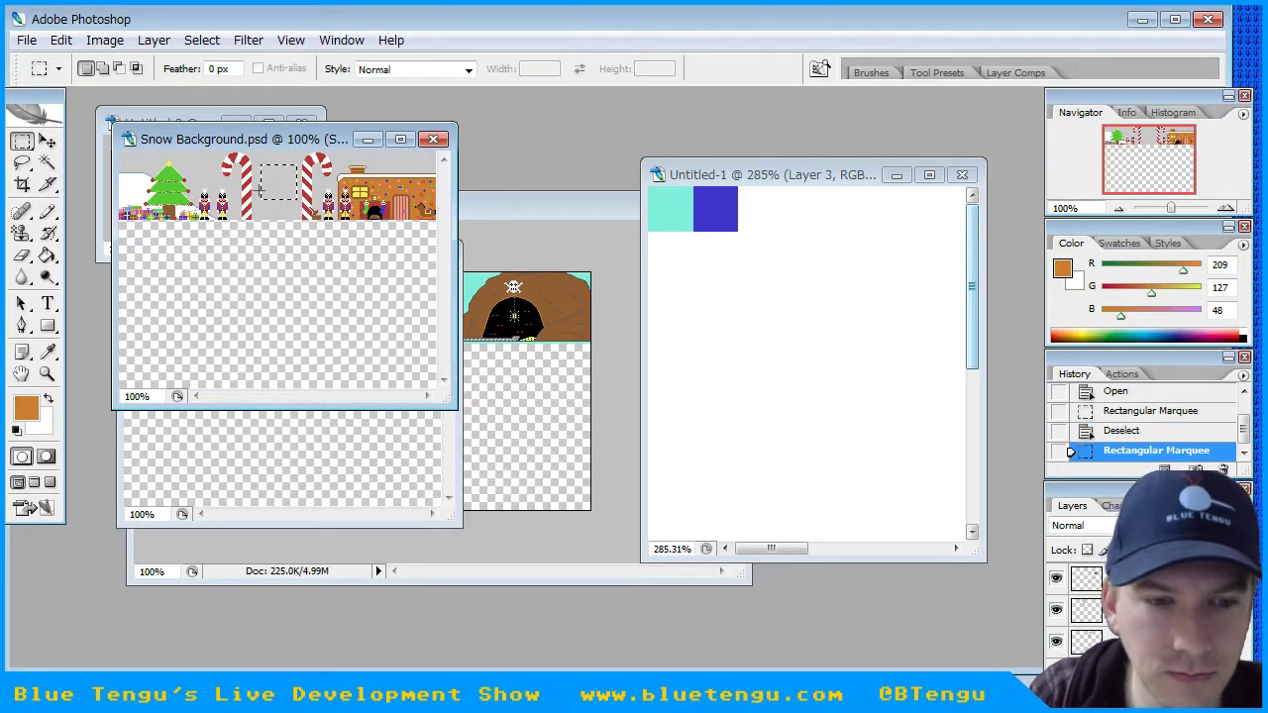
# - Trim the grey sky in the 16 × 16 document and place it in the 320 × 240 document as the third tile of the top row
pyautogui.click(181, 117)
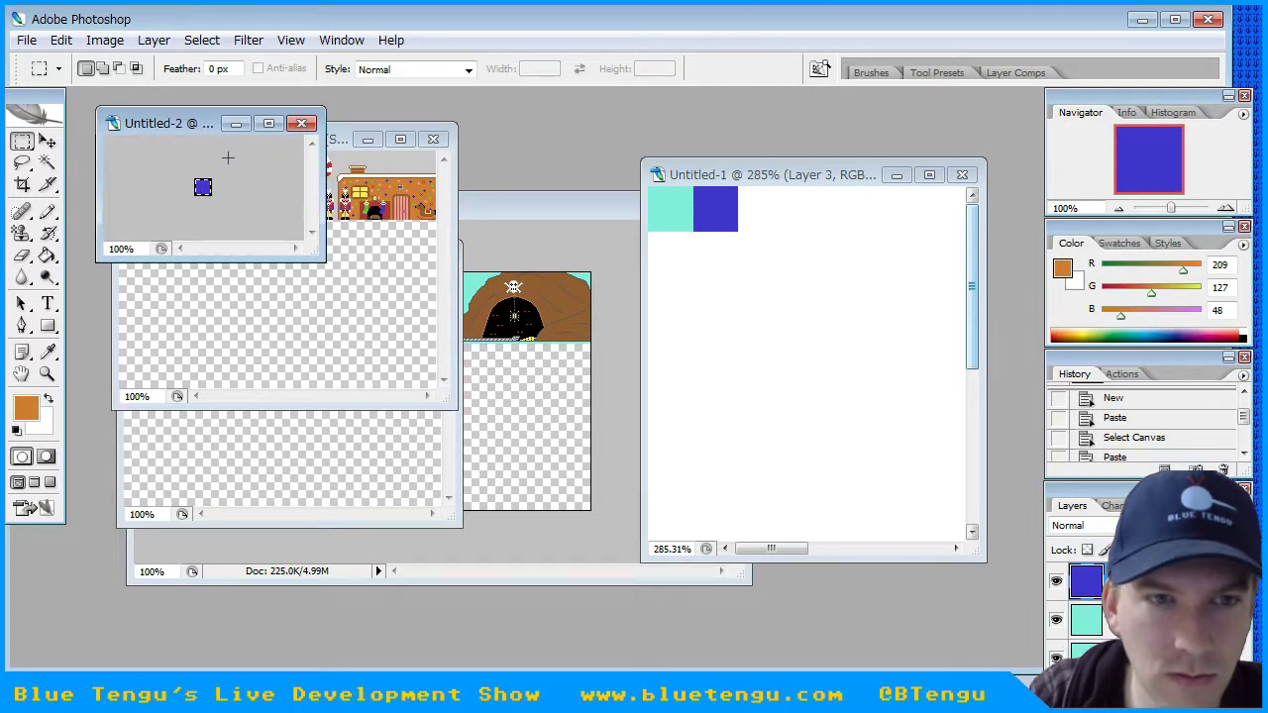
pyautogui.hotkey('ctrl', 'a')
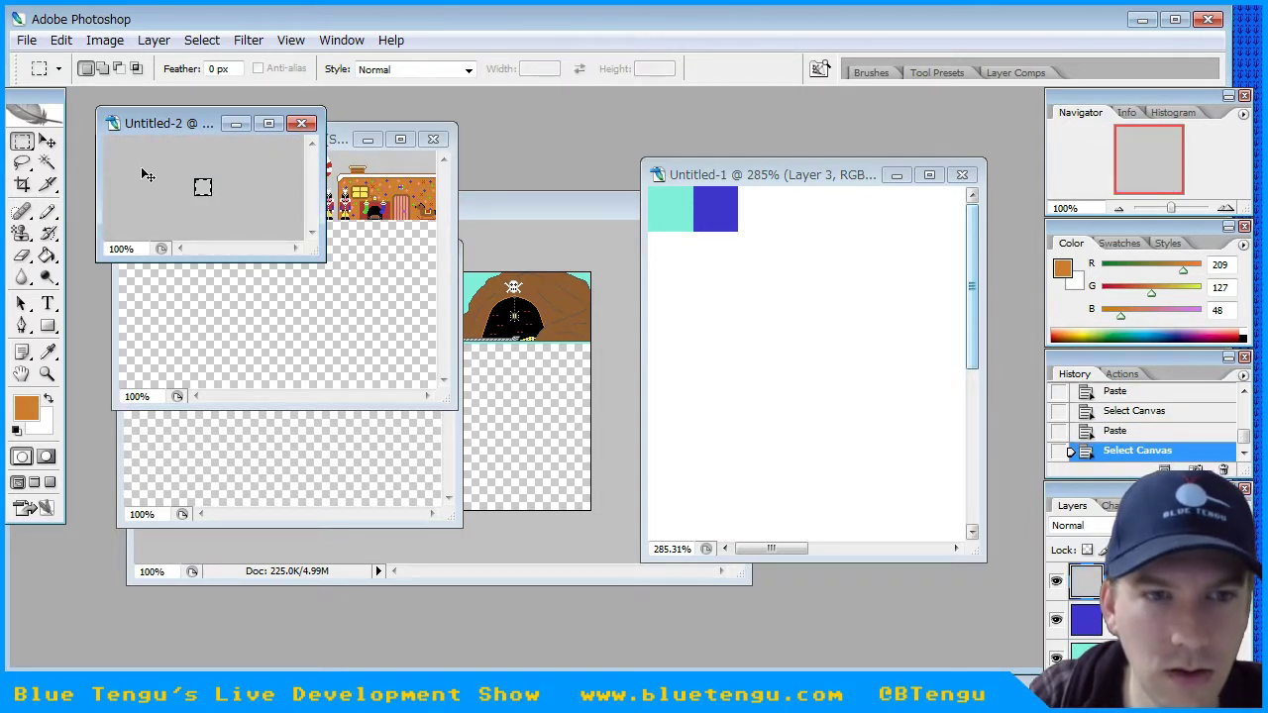
pyautogui.click(810, 193)
pyautogui.hotkey('ctrl', 'v')
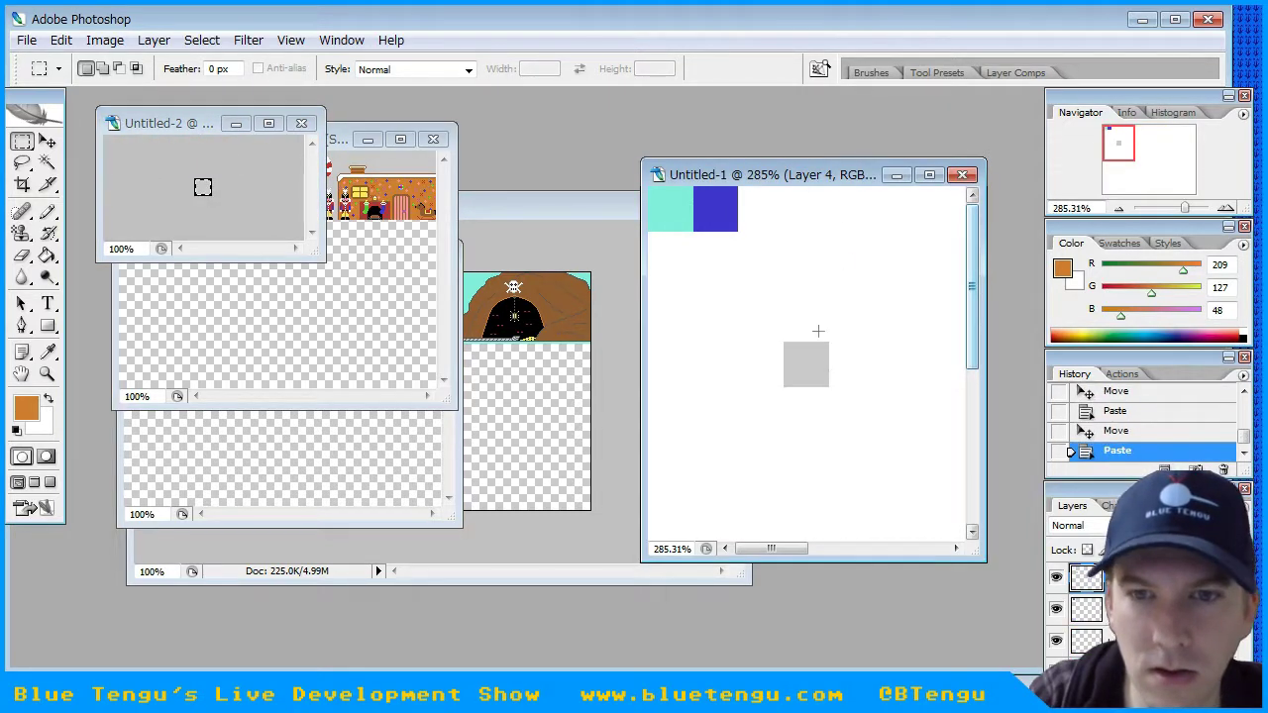
pyautogui.click(48, 141)
pyautogui.moveTo(817, 368); pyautogui.dragTo(774, 226)
pyautogui.press('Up')
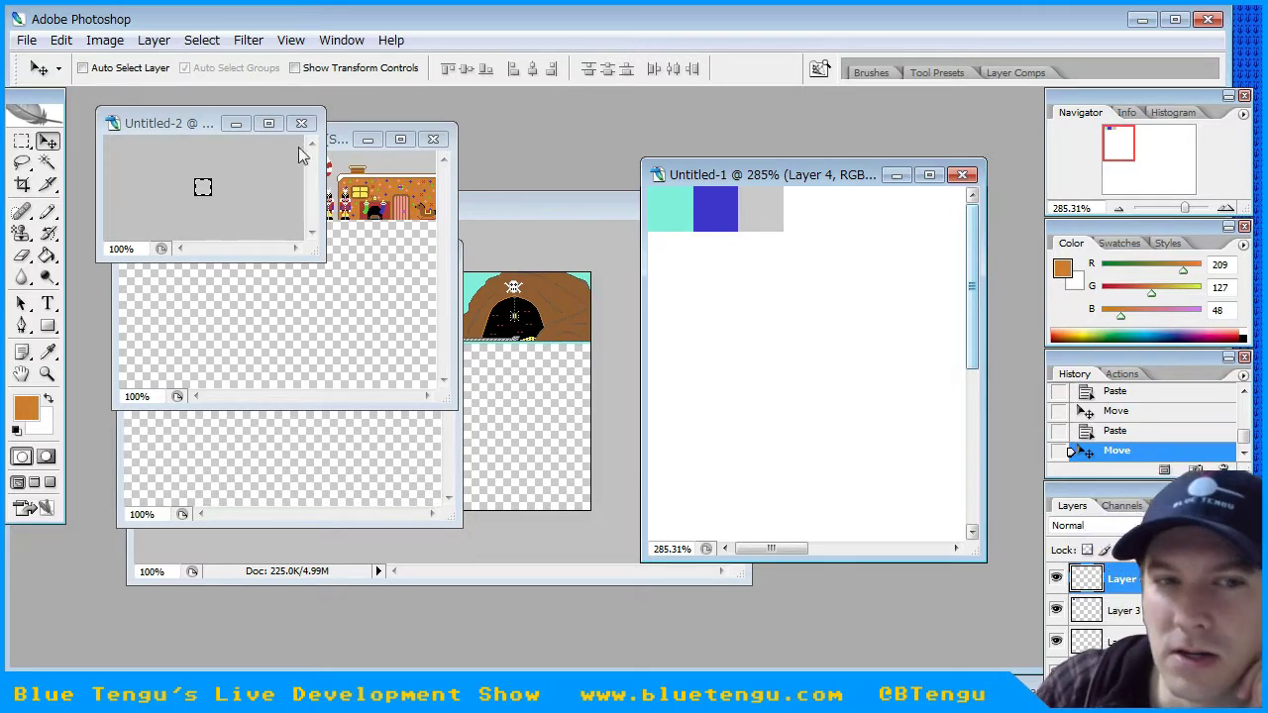
# - Copy the selected sky of Snow Background.psd merged with its snowflakes and paste it into the 16 × 16 document
pyautogui.click(351, 143)
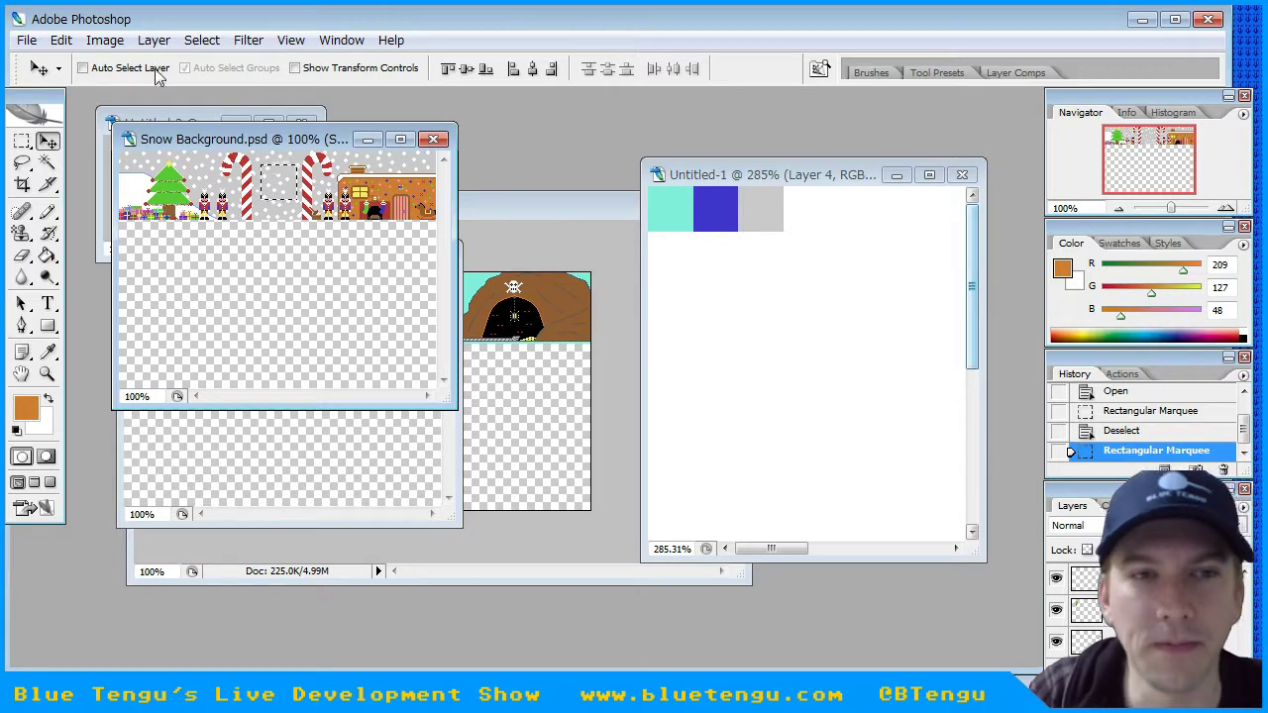
pyautogui.click(60, 39)
pyautogui.click(112, 190)
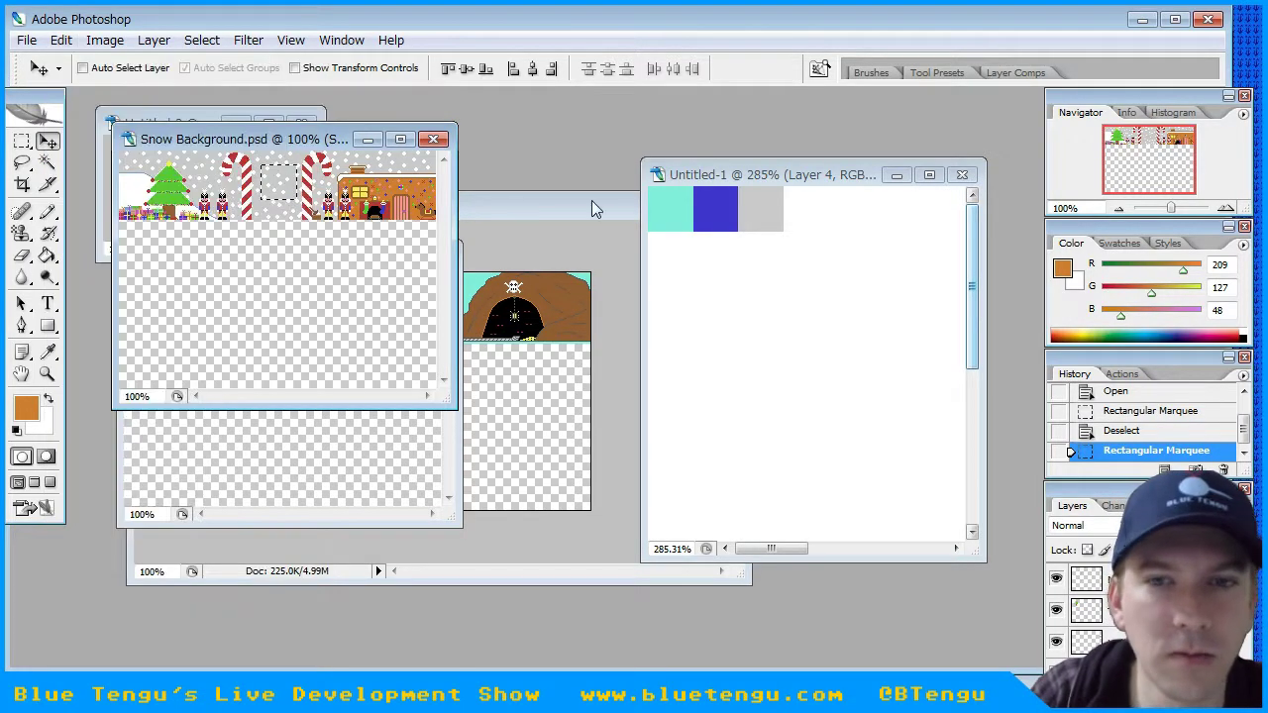
pyautogui.click(188, 113)
pyautogui.click(61, 40)
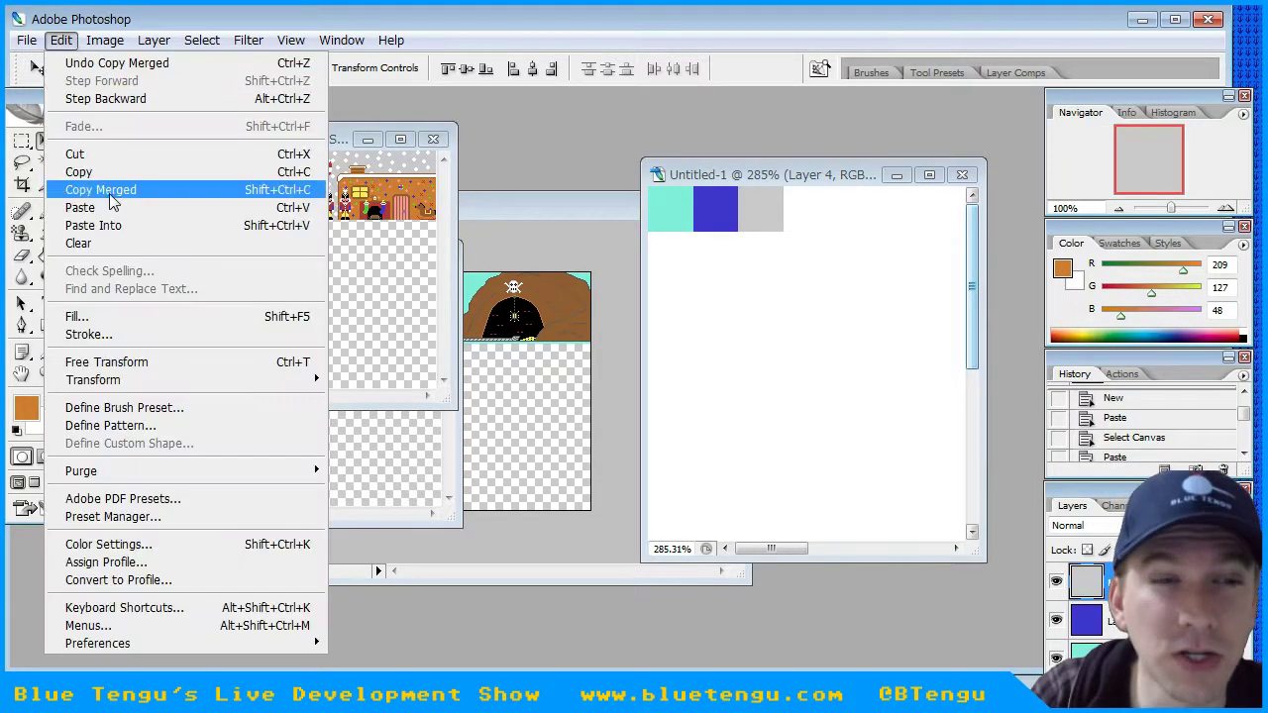
pyautogui.click(112, 205)
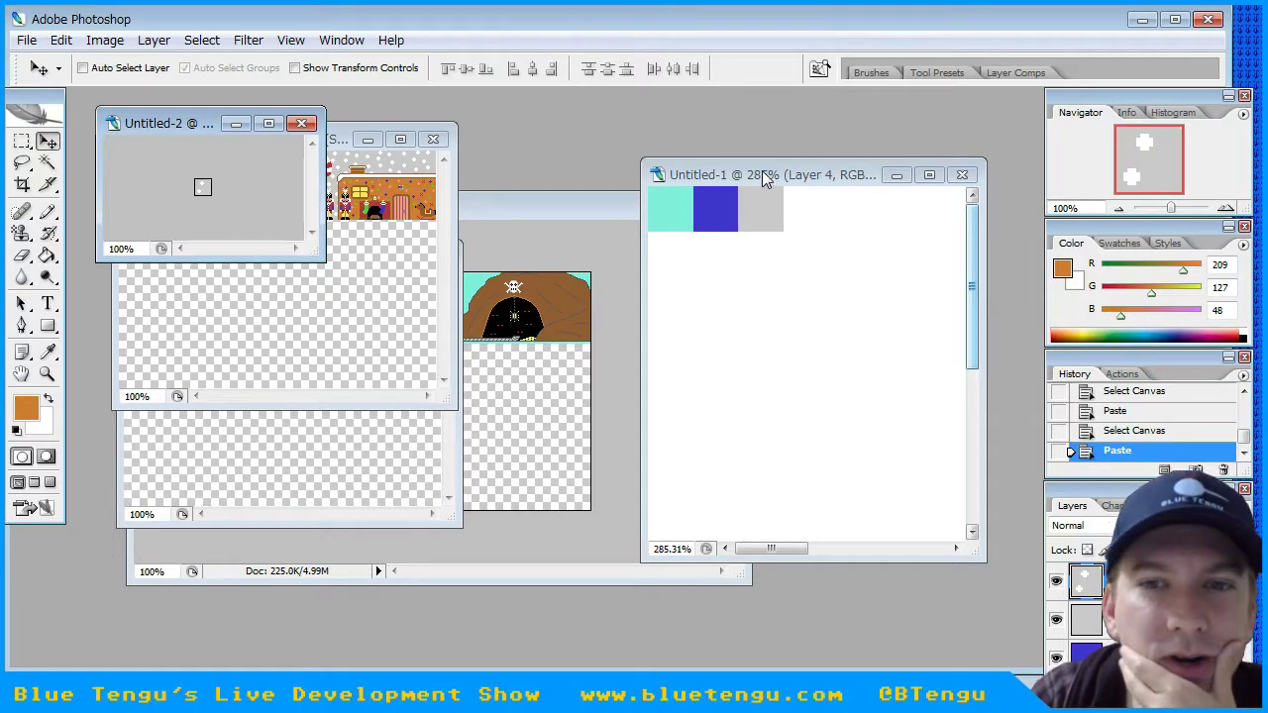
# - Trim another snowflake-free sky square from Snow Background.psd to 16 × 16 and place it as the fourth tile of the 320 × 240 document
pyautogui.click(334, 142)
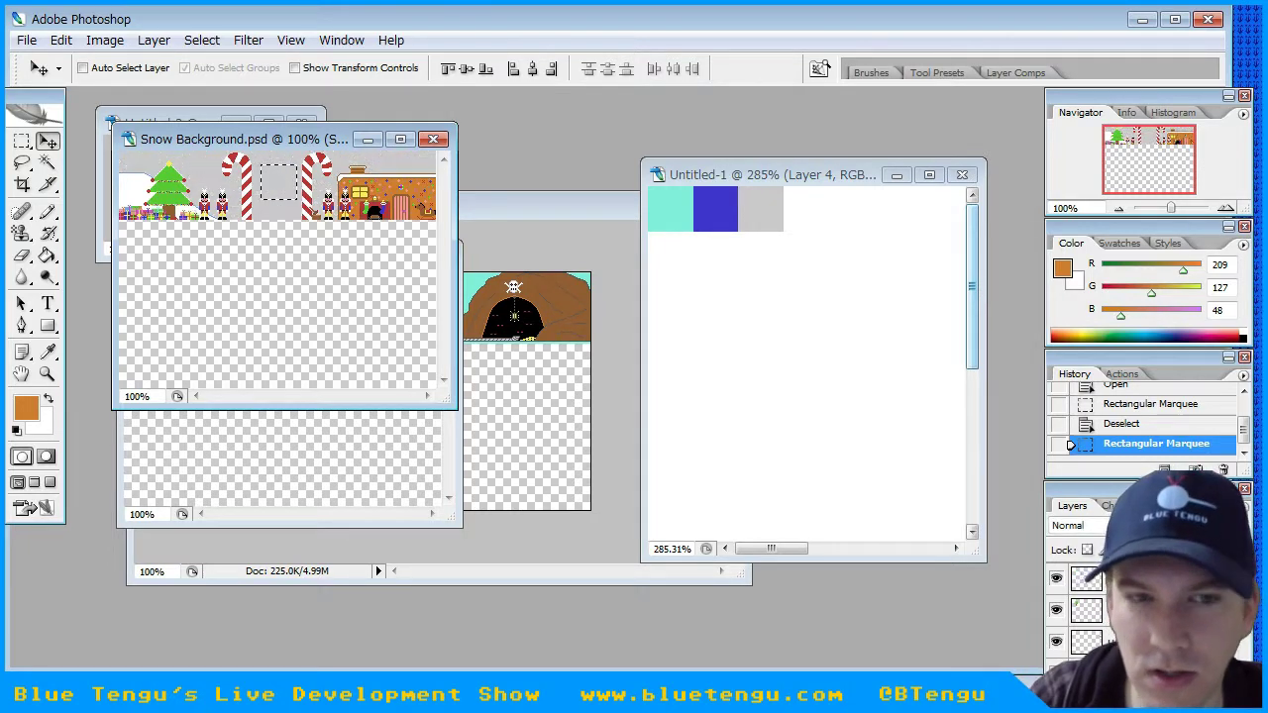
pyautogui.click(190, 120)
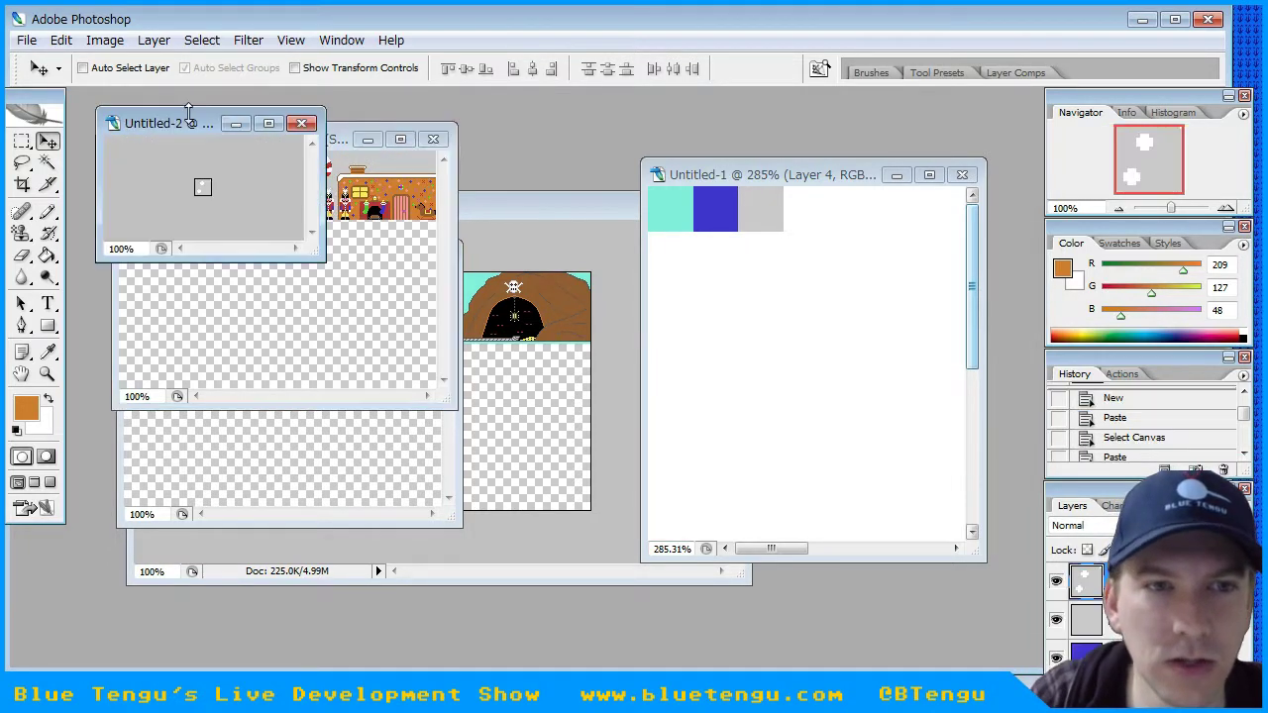
pyautogui.hotkey('ctrl', 'v')
pyautogui.moveTo(227, 144); pyautogui.dragTo(848, 211)
pyautogui.hotkey('ctrl', 'v')
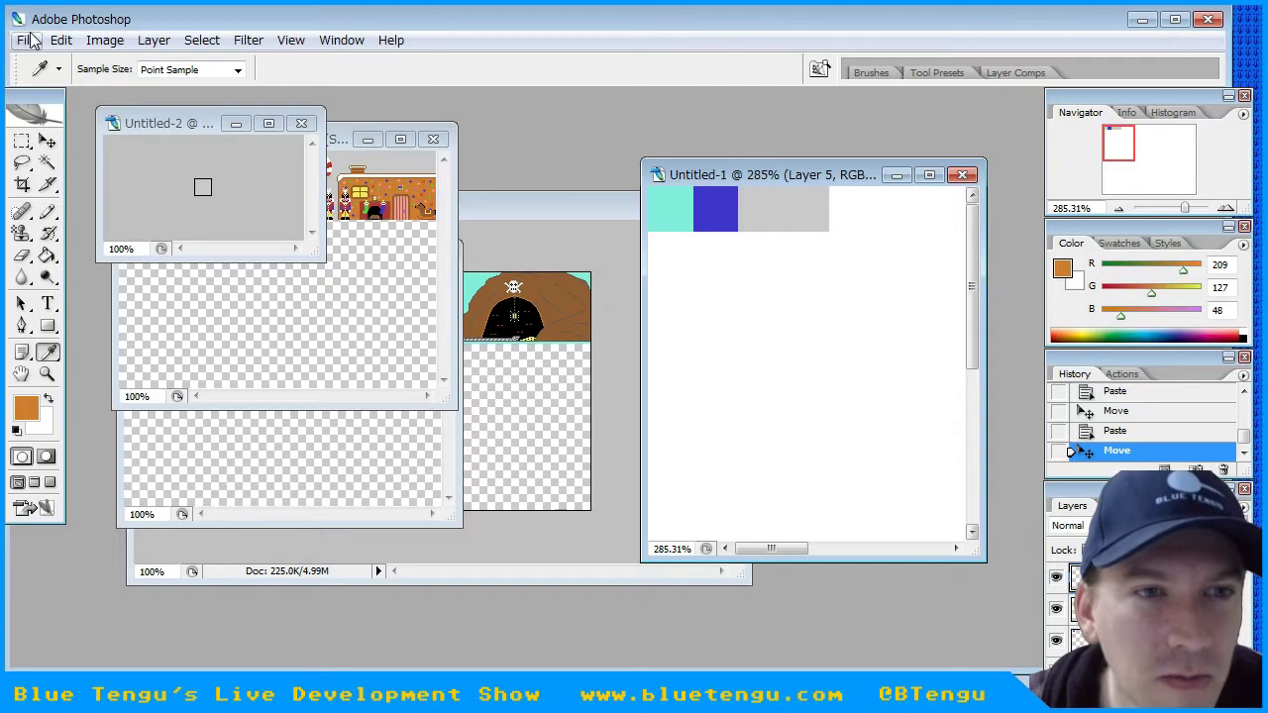
pyautogui.click(61, 39)
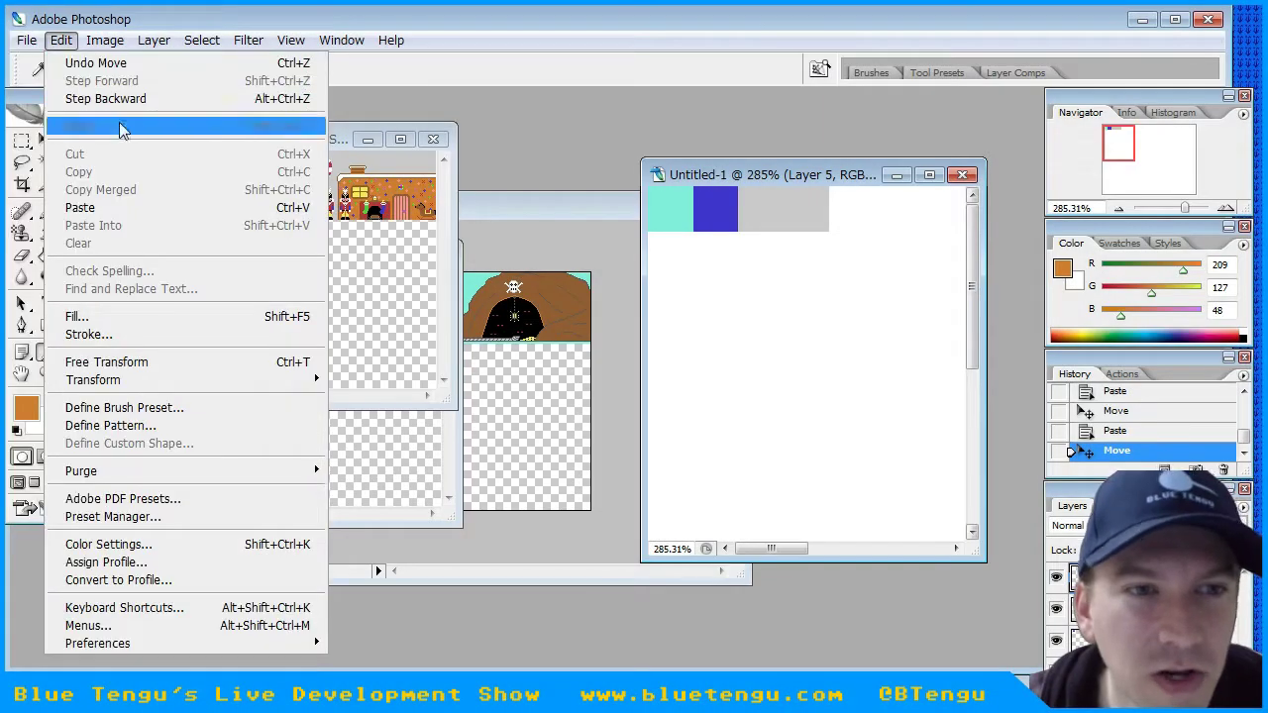
pyautogui.moveTo(27, 39)
pyautogui.moveTo(67, 134)
pyautogui.click(404, 199)
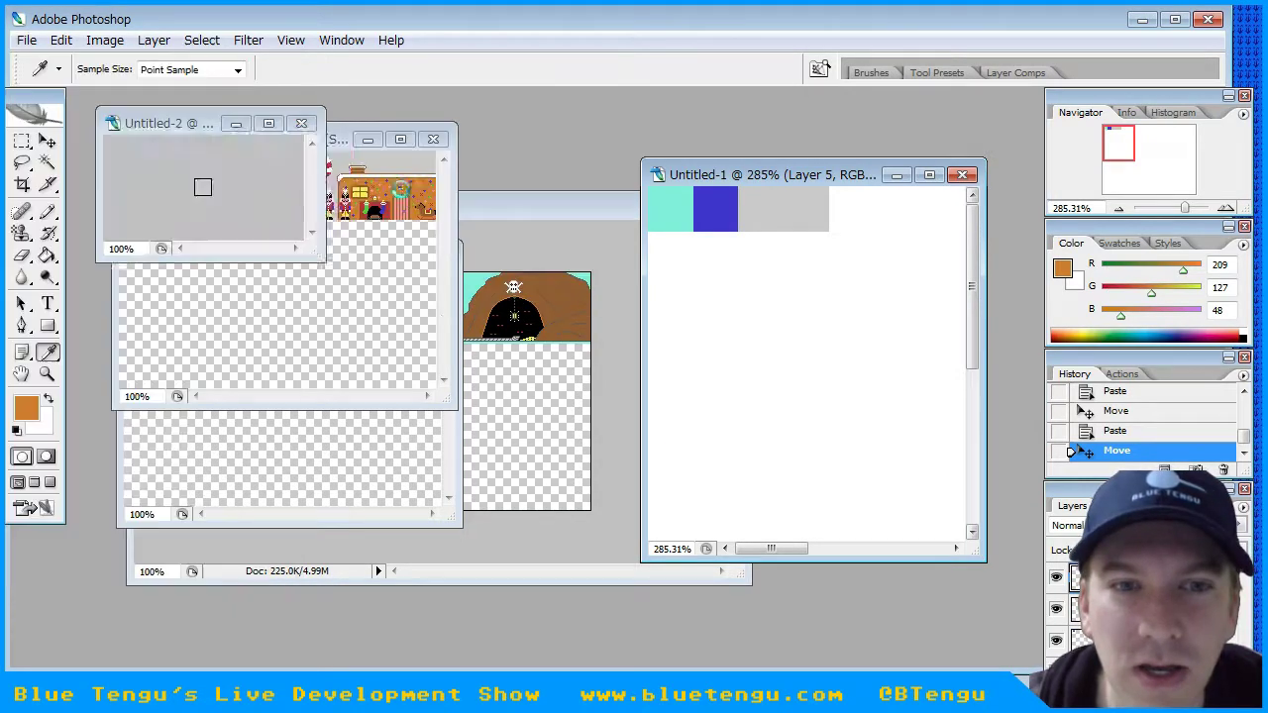
# - Pick white from the c64.png palette and set the Pencil to a 3 px brush in Normal mode
pyautogui.moveTo(239, 148); pyautogui.dragTo(281, 281)
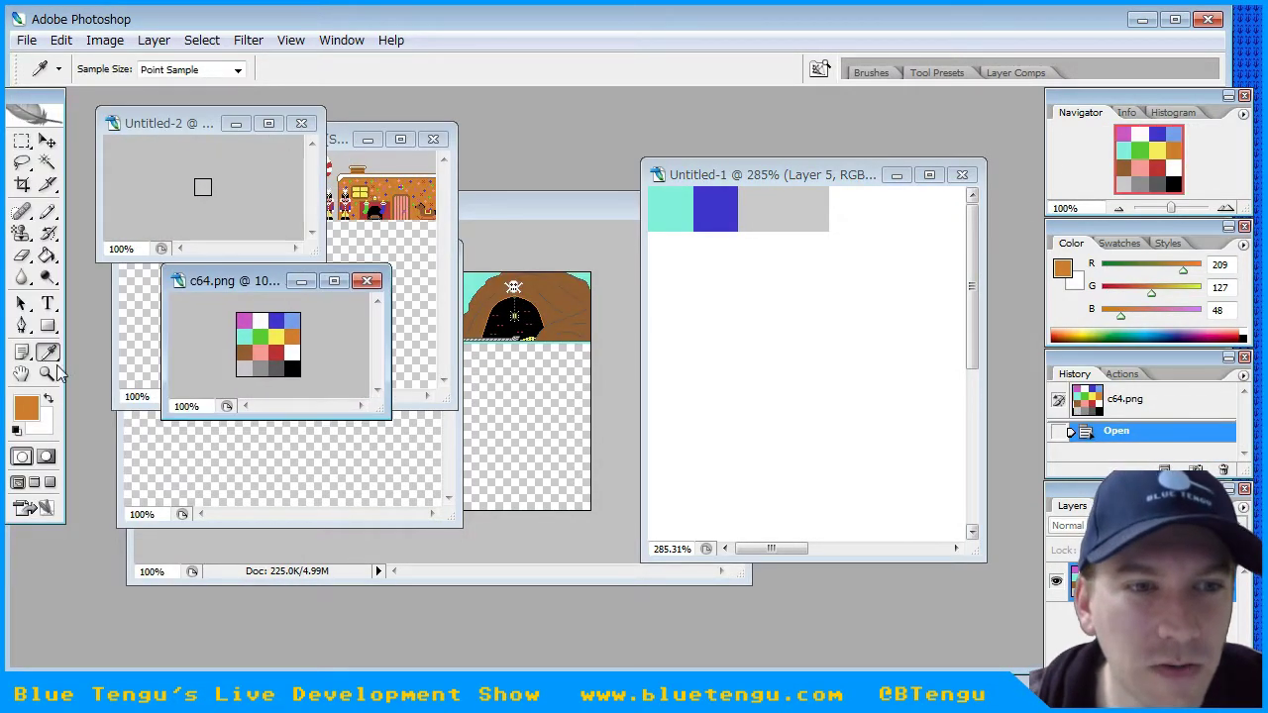
pyautogui.click(263, 321)
pyautogui.click(49, 213)
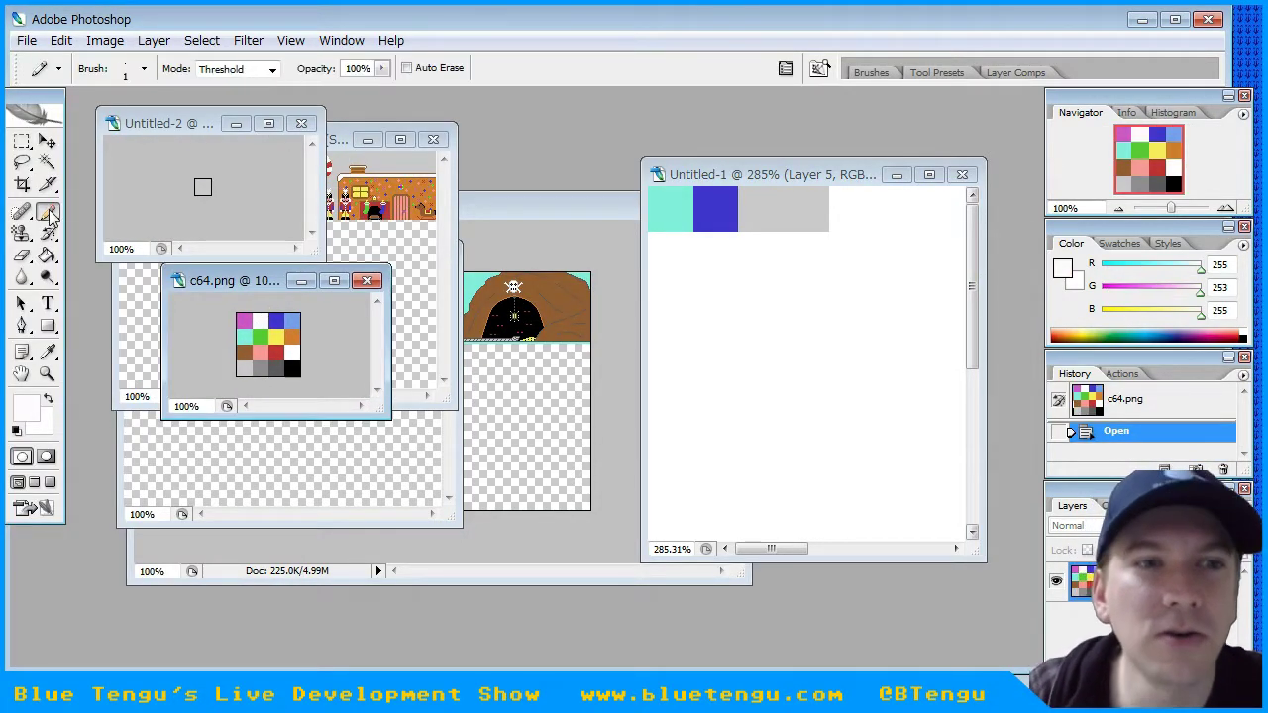
pyautogui.click(145, 69)
pyautogui.click(86, 261)
pyautogui.click(42, 122)
# - Try a 3 px white pencil dot on the third tile of the 320 × 240 document and undo it
pyautogui.click(768, 182)
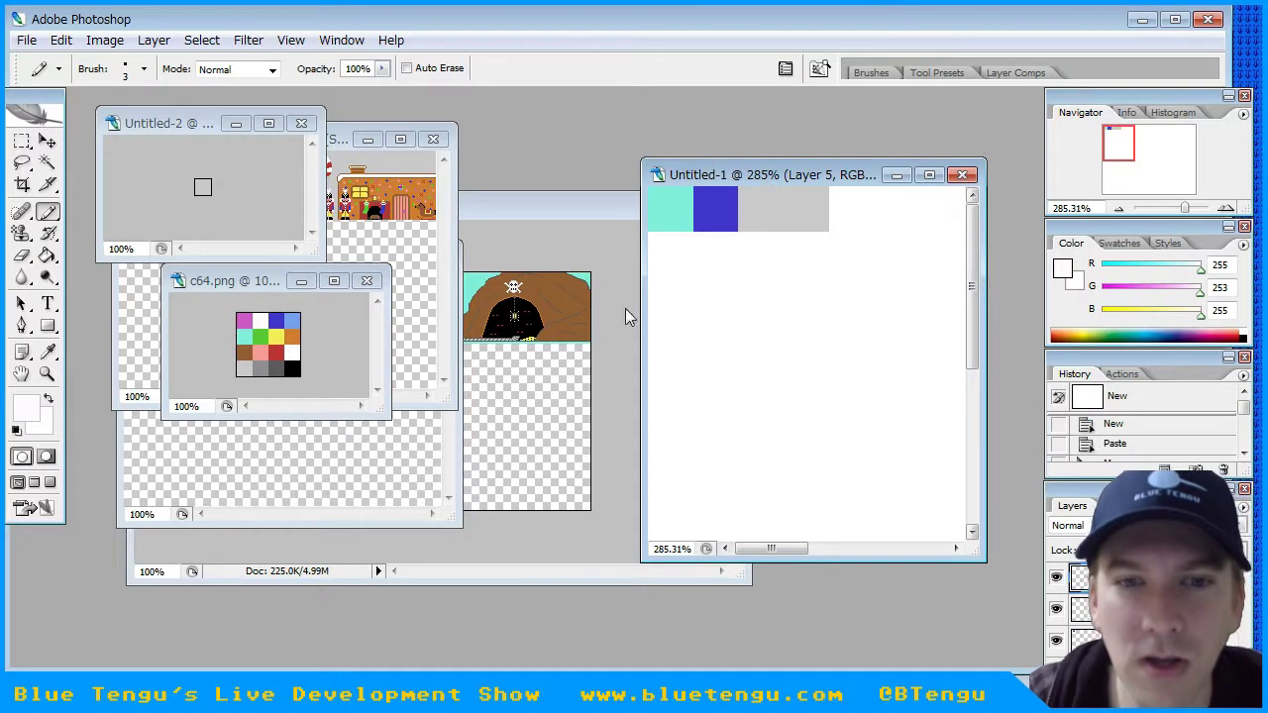
pyautogui.keyDown('alt'); pyautogui.scroll(3, 721, 240); pyautogui.keyUp('alt')
pyautogui.click(769, 212)
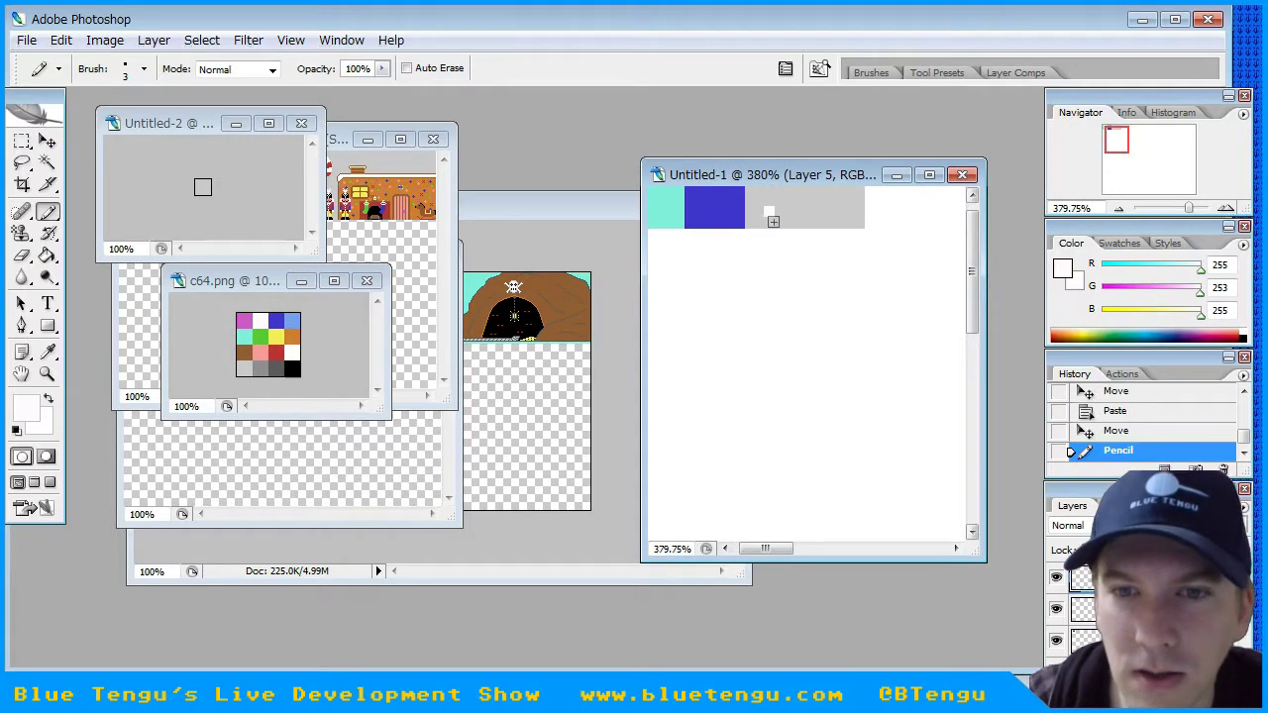
pyautogui.hotkey('ctrl', 'z')
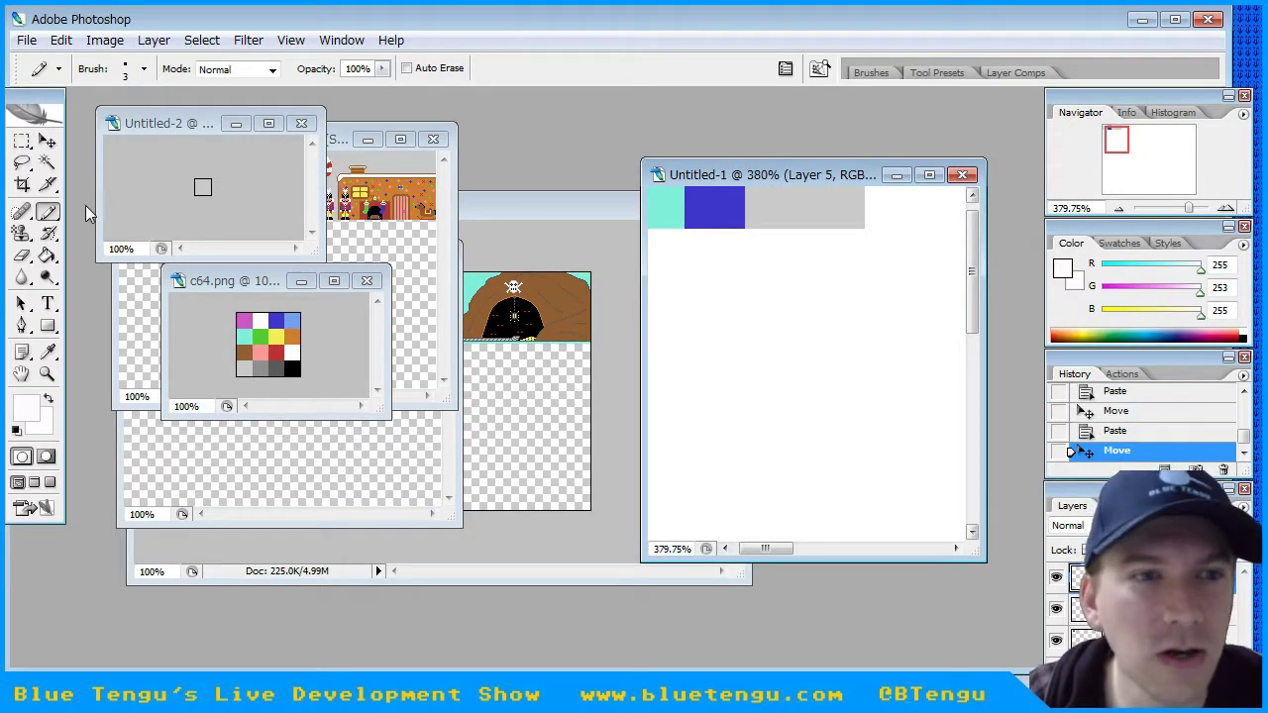
# - Inspect the snowflakes between the candy canes in Snow Background.psd and set the Pencil's brush diameter to 2 px
pyautogui.click(337, 143)
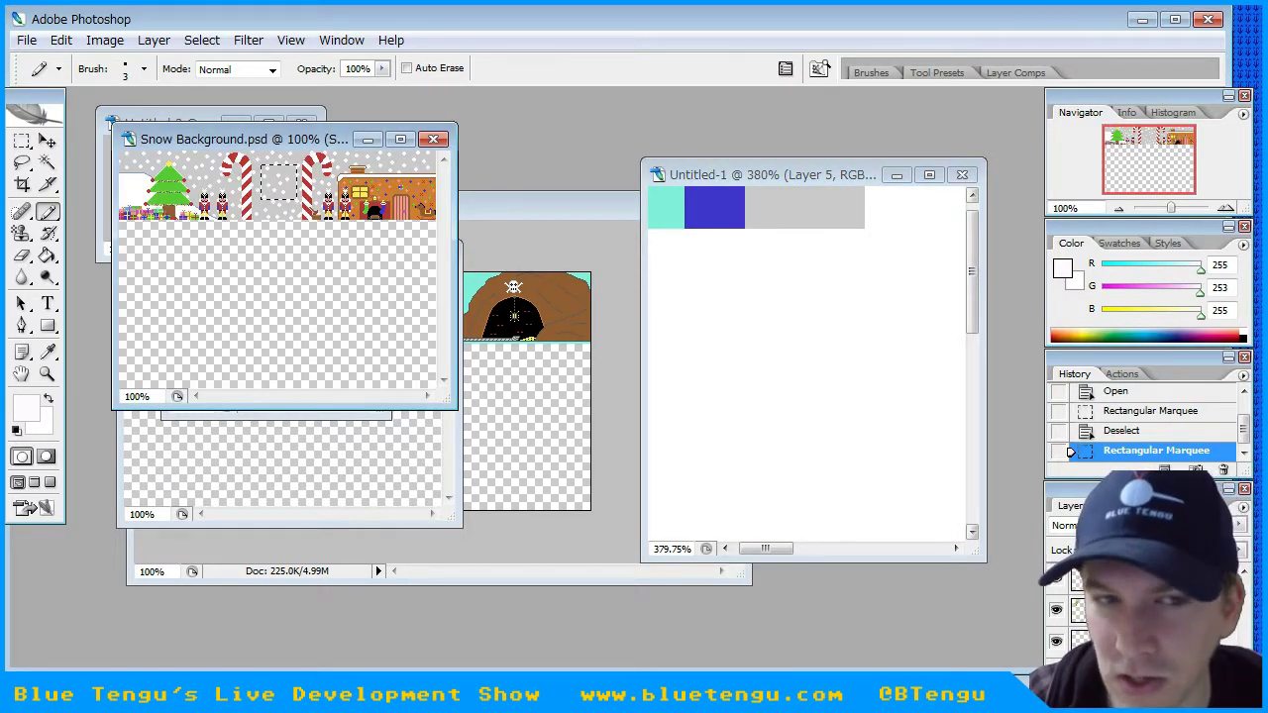
pyautogui.keyDown('alt'); pyautogui.scroll(2, 391, 247); pyautogui.keyUp('alt')
pyautogui.keyDown('alt'); pyautogui.scroll(3, 351, 221); pyautogui.keyUp('alt')
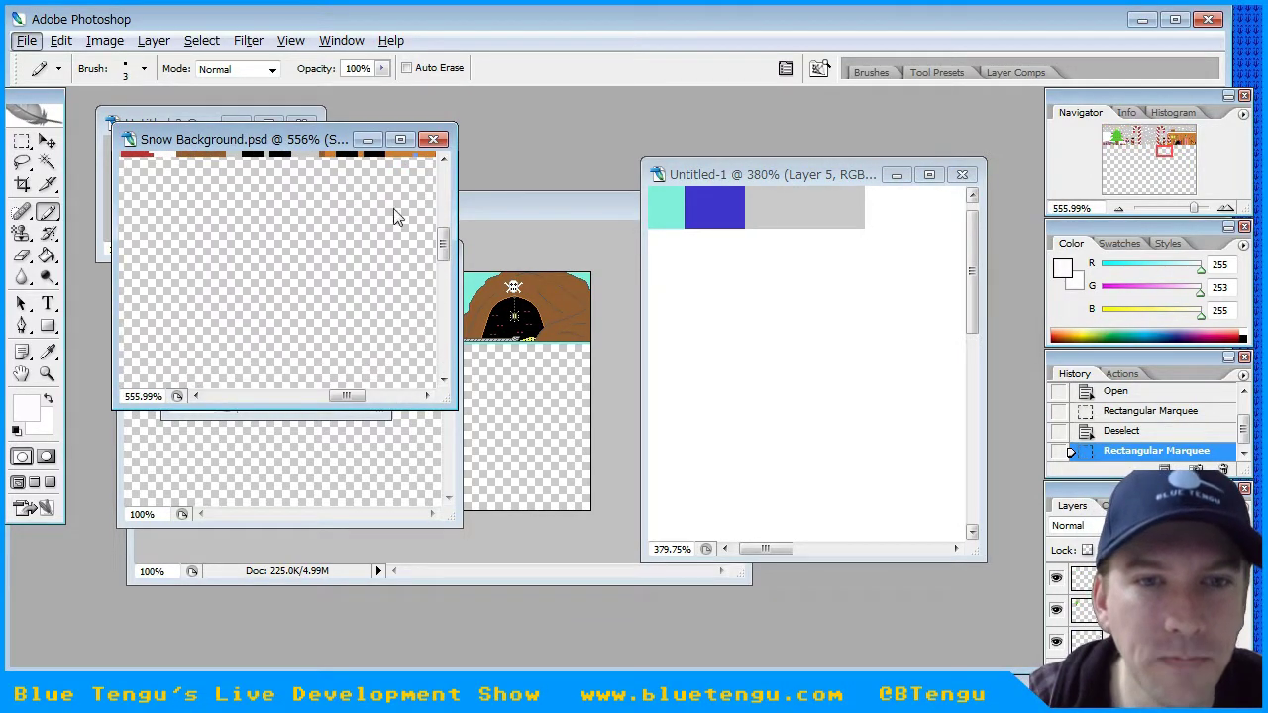
pyautogui.click(441, 181)
pyautogui.moveTo(337, 399); pyautogui.dragTo(314, 396)
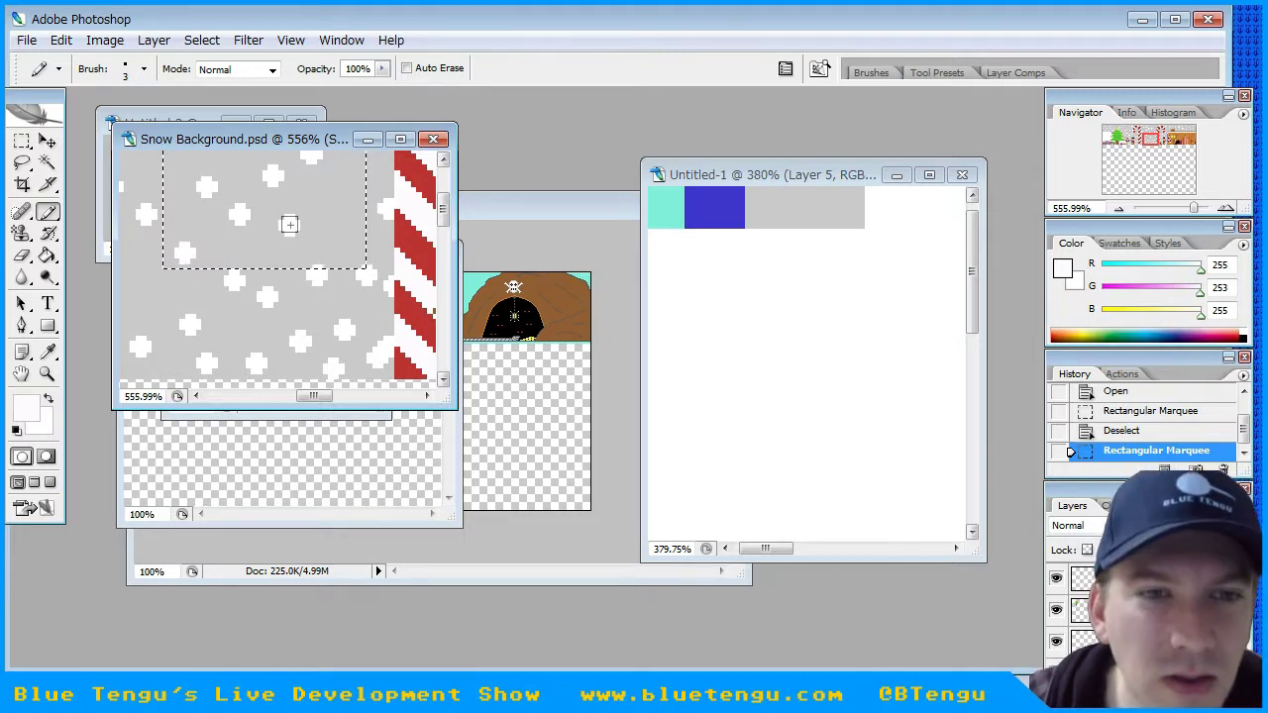
pyautogui.click(143, 68)
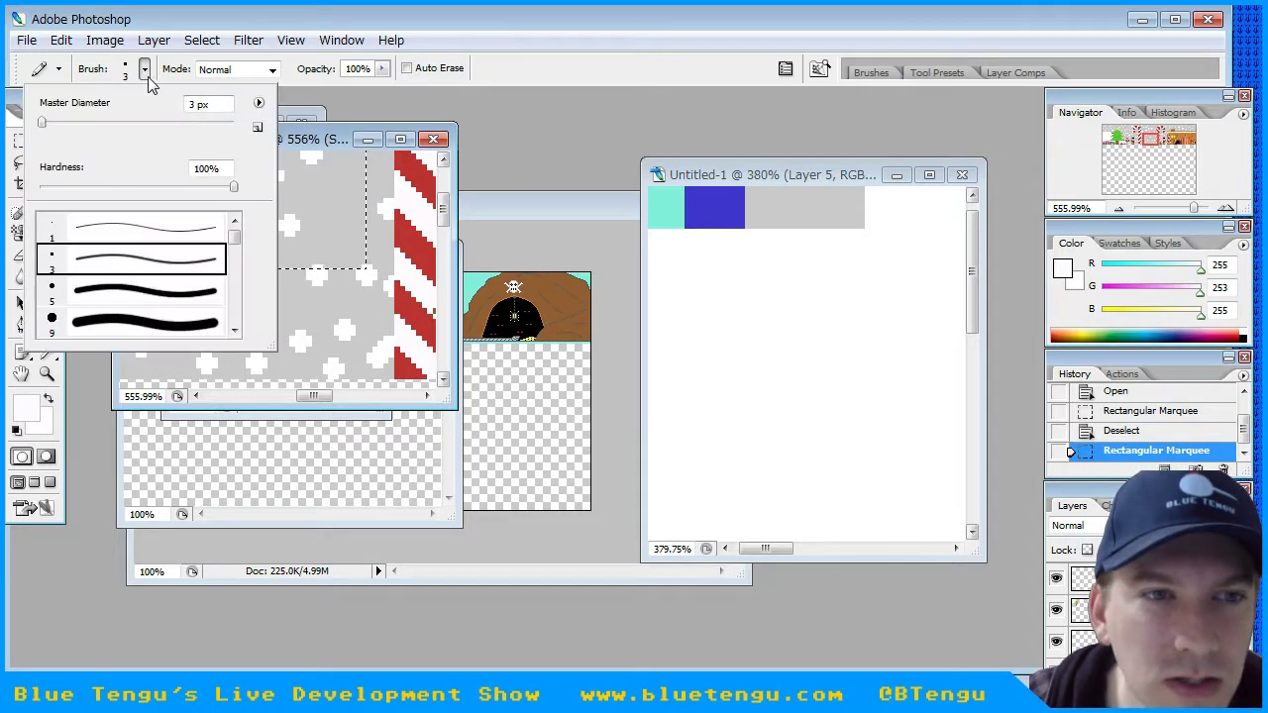
pyautogui.click(107, 234)
pyautogui.doubleClick(195, 106)
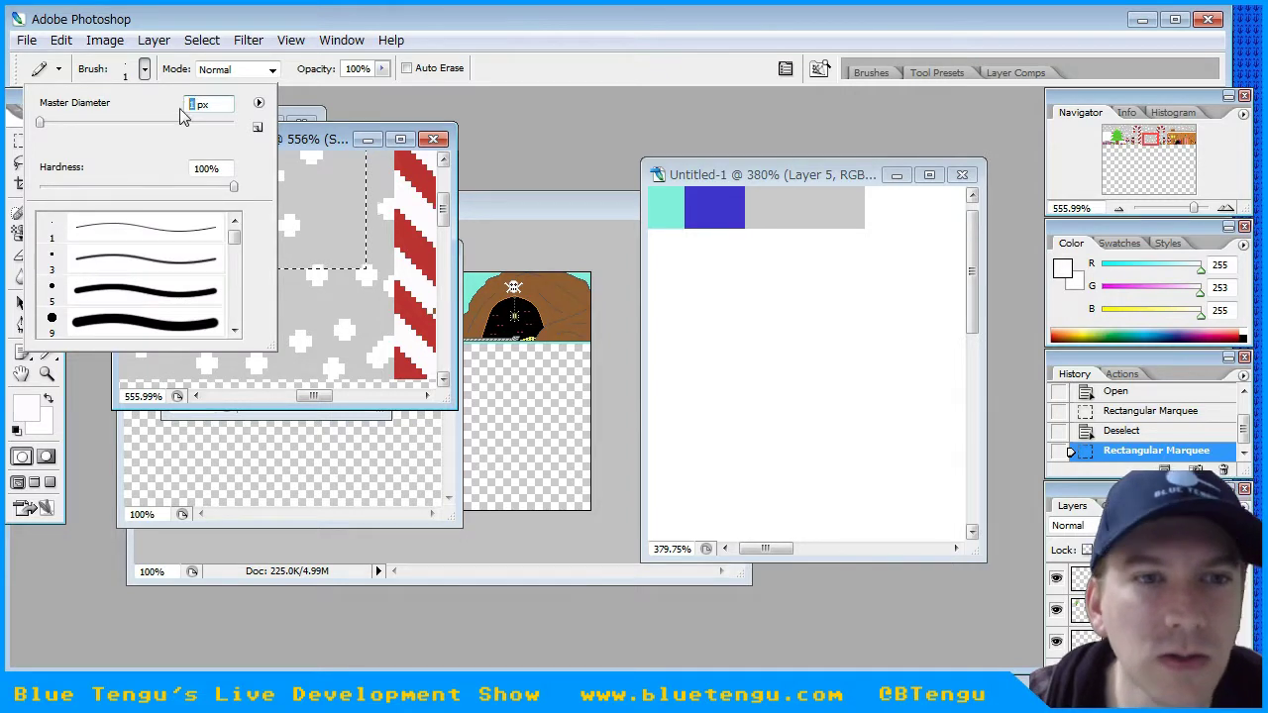
pyautogui.write('2')
pyautogui.press('Return')
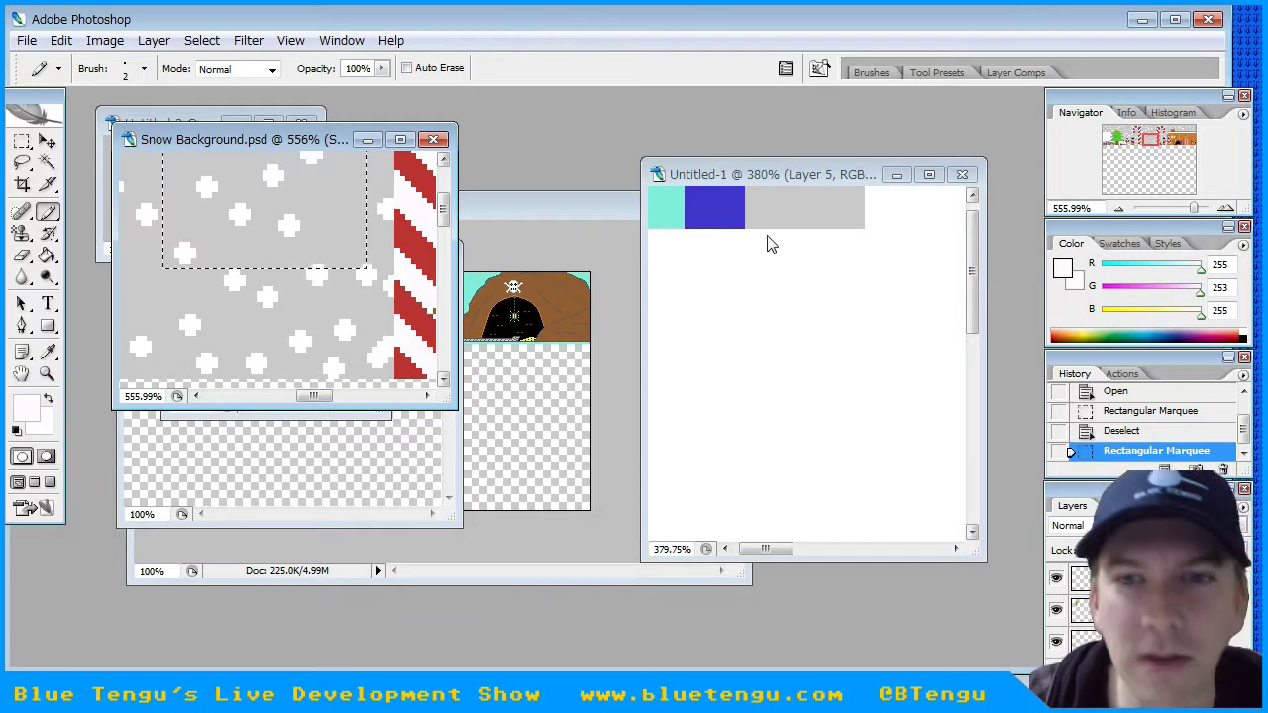
# - Examine the snowflake shapes in Snow Background.psd and the plain grey tiles of the 320 × 240 document up close
pyautogui.keyDown('alt'); pyautogui.scroll(2, 925, 238); pyautogui.keyUp('alt')
pyautogui.keyDown('alt'); pyautogui.scroll(1, 936, 230); pyautogui.keyUp('alt')
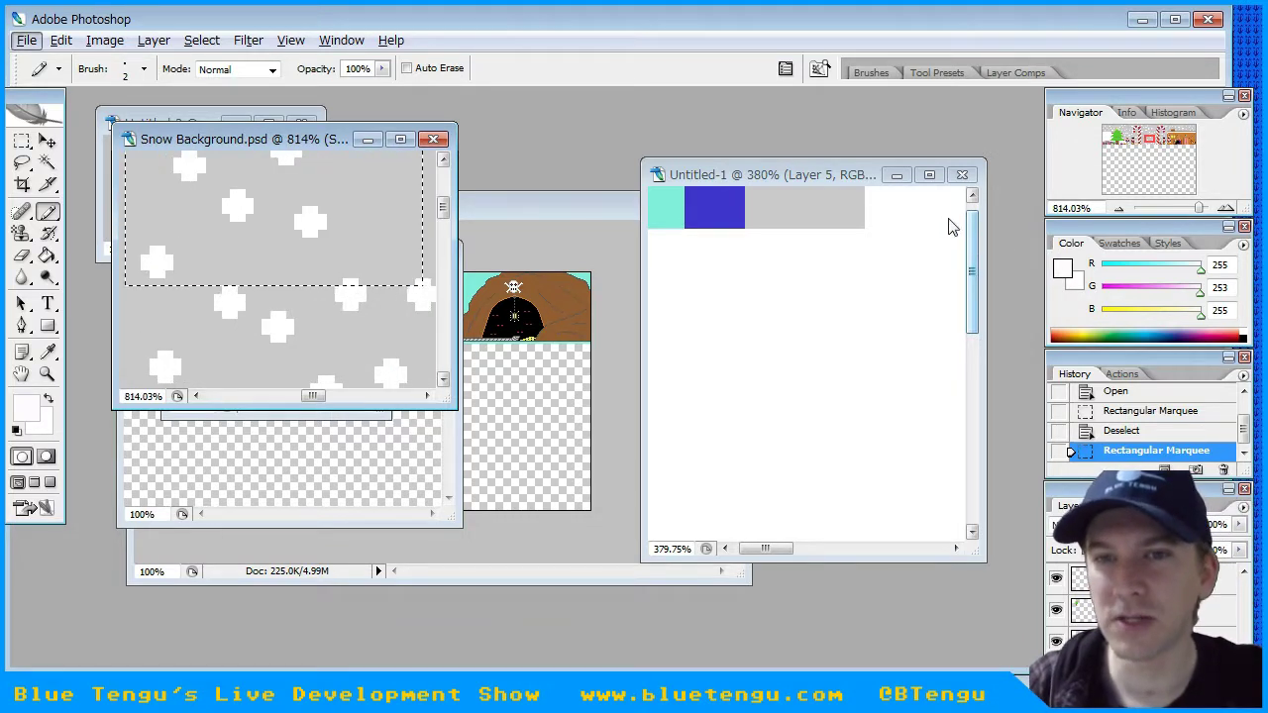
pyautogui.keyDown('alt'); pyautogui.click(937, 206); pyautogui.keyUp('alt')
pyautogui.keyDown('alt'); pyautogui.scroll(2, 822, 210); pyautogui.keyUp('alt')
pyautogui.keyDown('alt'); pyautogui.scroll(2, 821, 210); pyautogui.keyUp('alt')
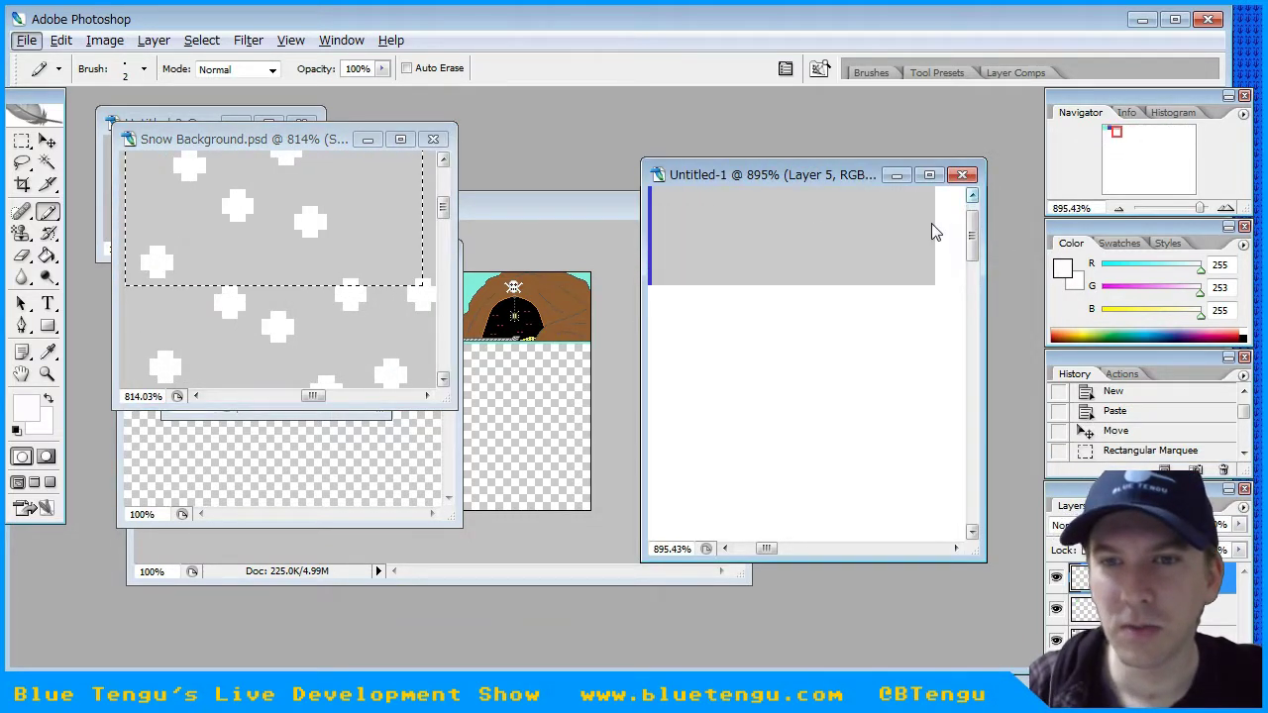
pyautogui.click(973, 199)
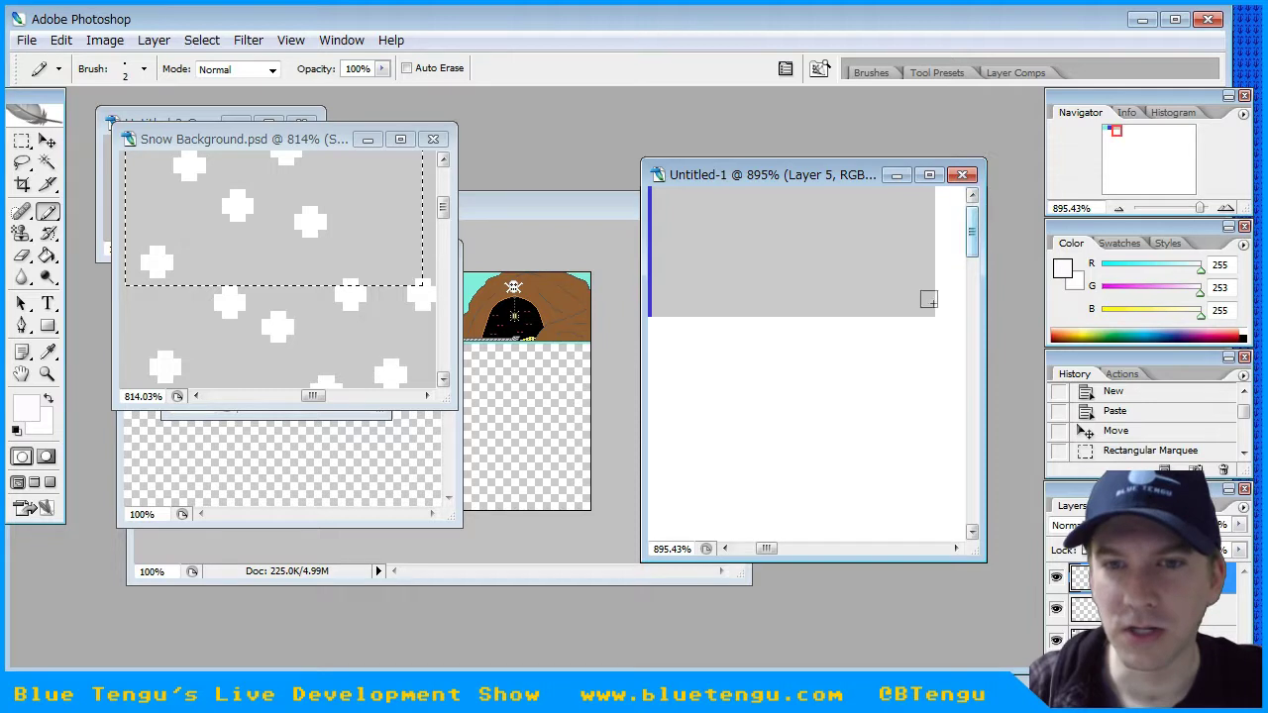
pyautogui.click(972, 194)
pyautogui.moveTo(770, 551); pyautogui.dragTo(767, 555)
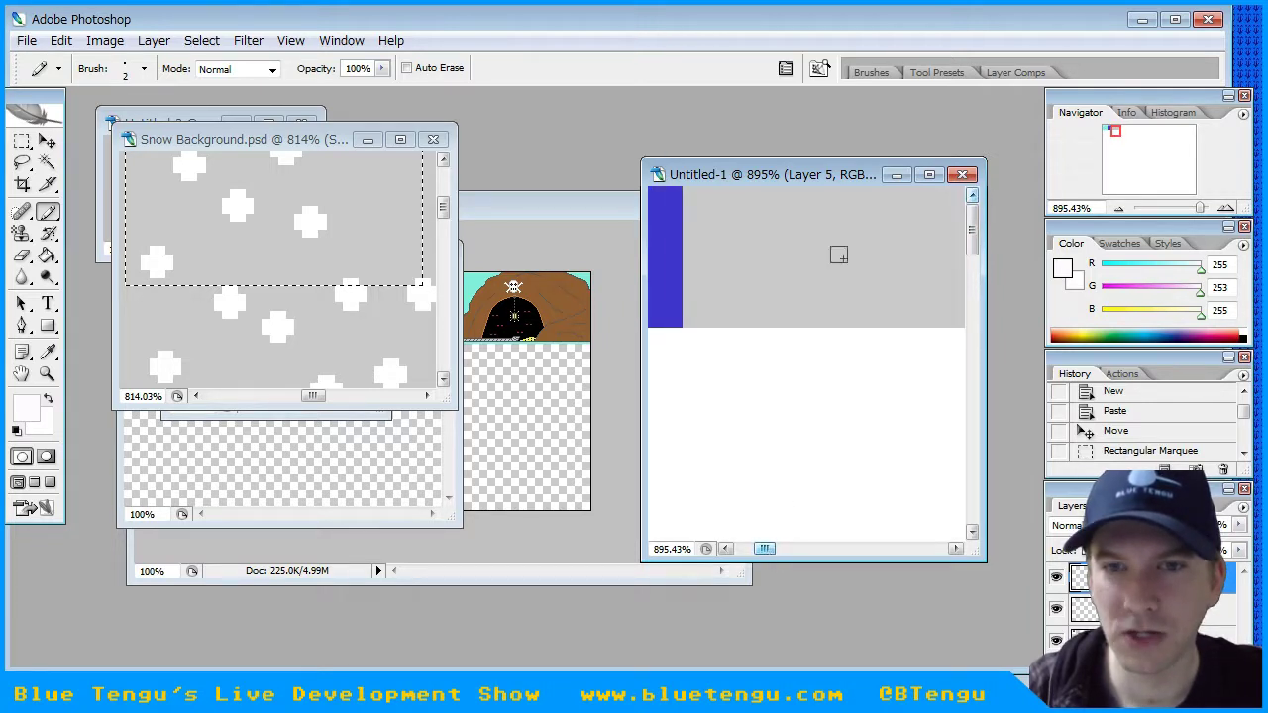
# - Copy the plain grey 16 × 16 tile and place it in the 320 × 240 document directly below the fourth tile
pyautogui.click(175, 105)
pyautogui.click(61, 39)
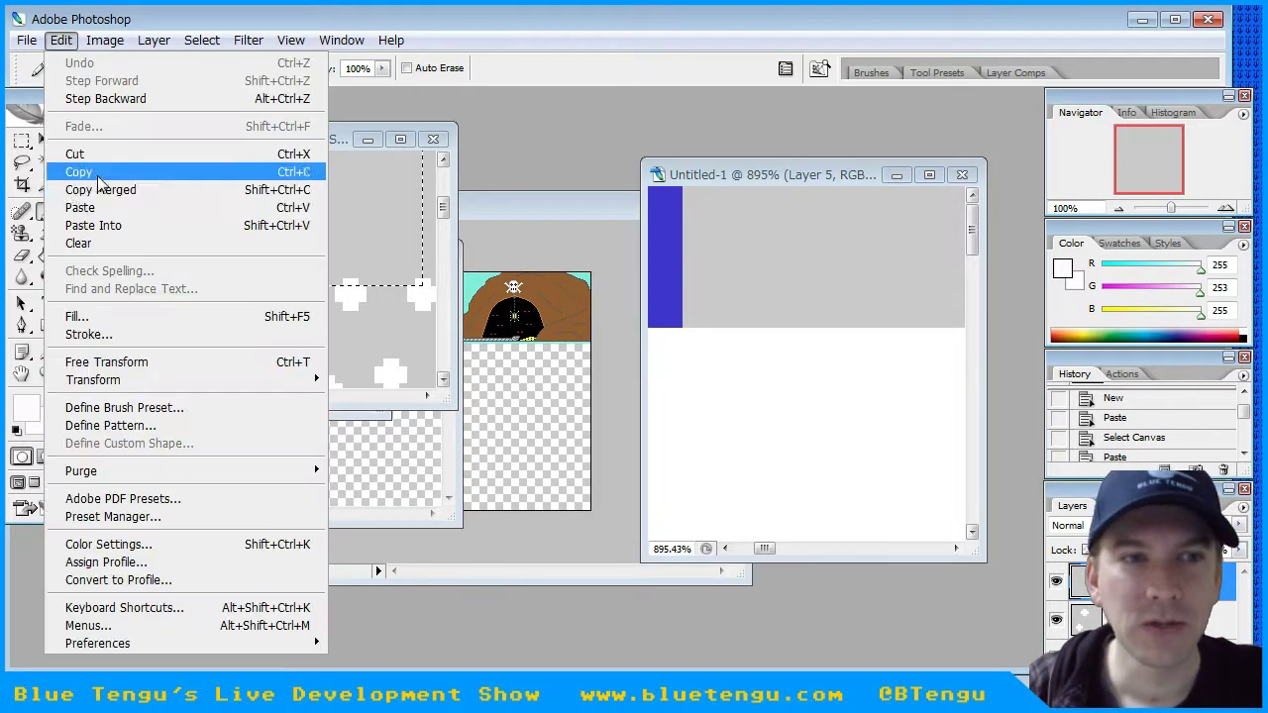
pyautogui.click(97, 176)
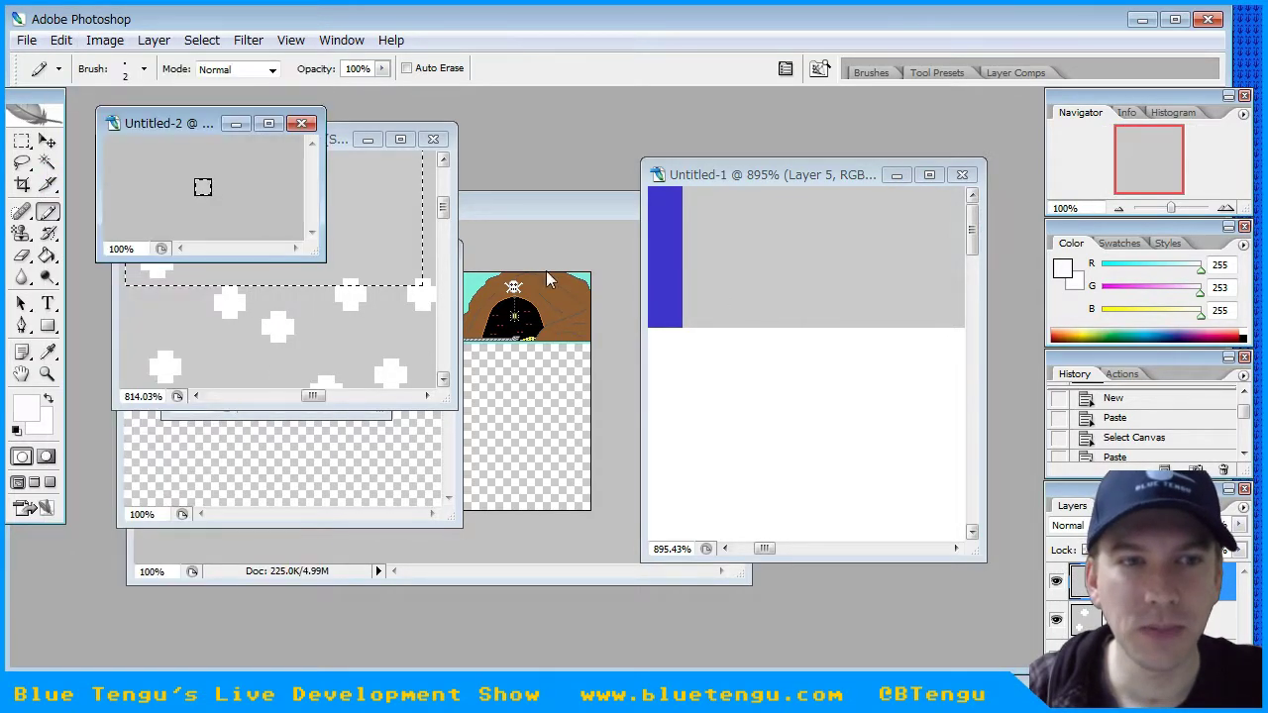
pyautogui.click(761, 178)
pyautogui.keyDown('alt'); pyautogui.scroll(-3, 947, 433); pyautogui.keyUp('alt')
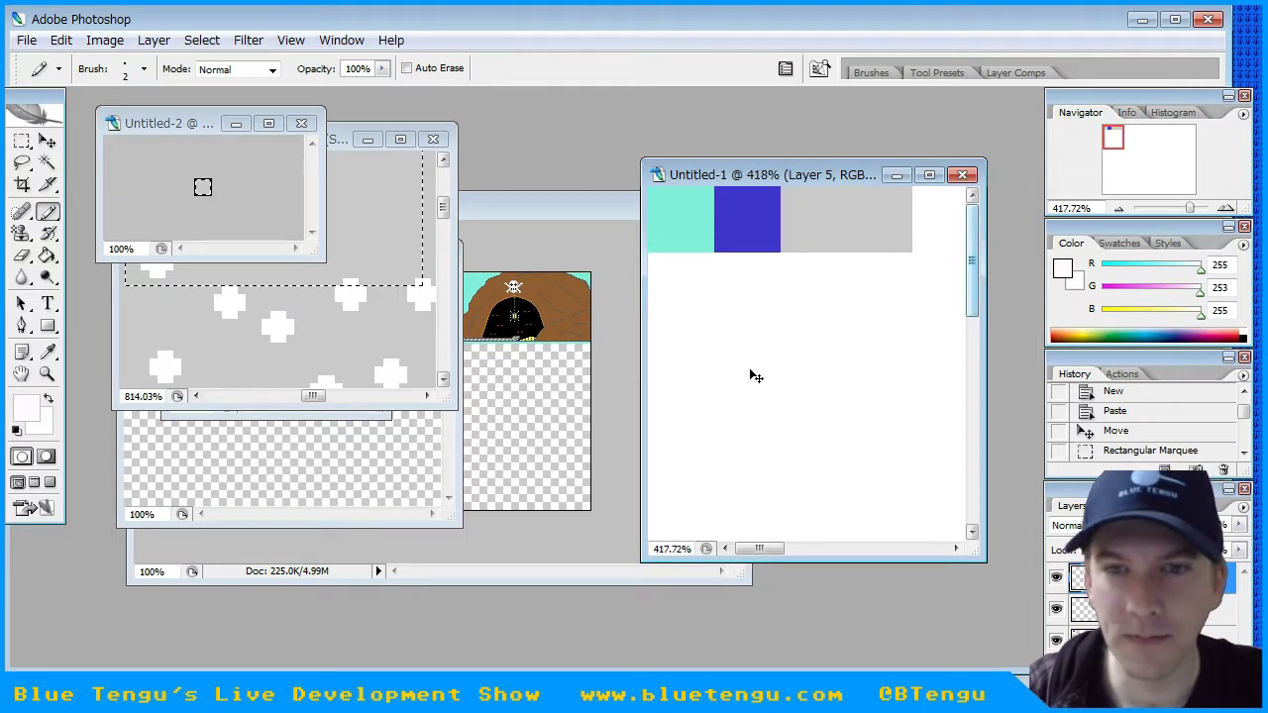
pyautogui.hotkey('ctrl', 'v')
pyautogui.press('v')
pyautogui.moveTo(811, 375); pyautogui.dragTo(887, 297)
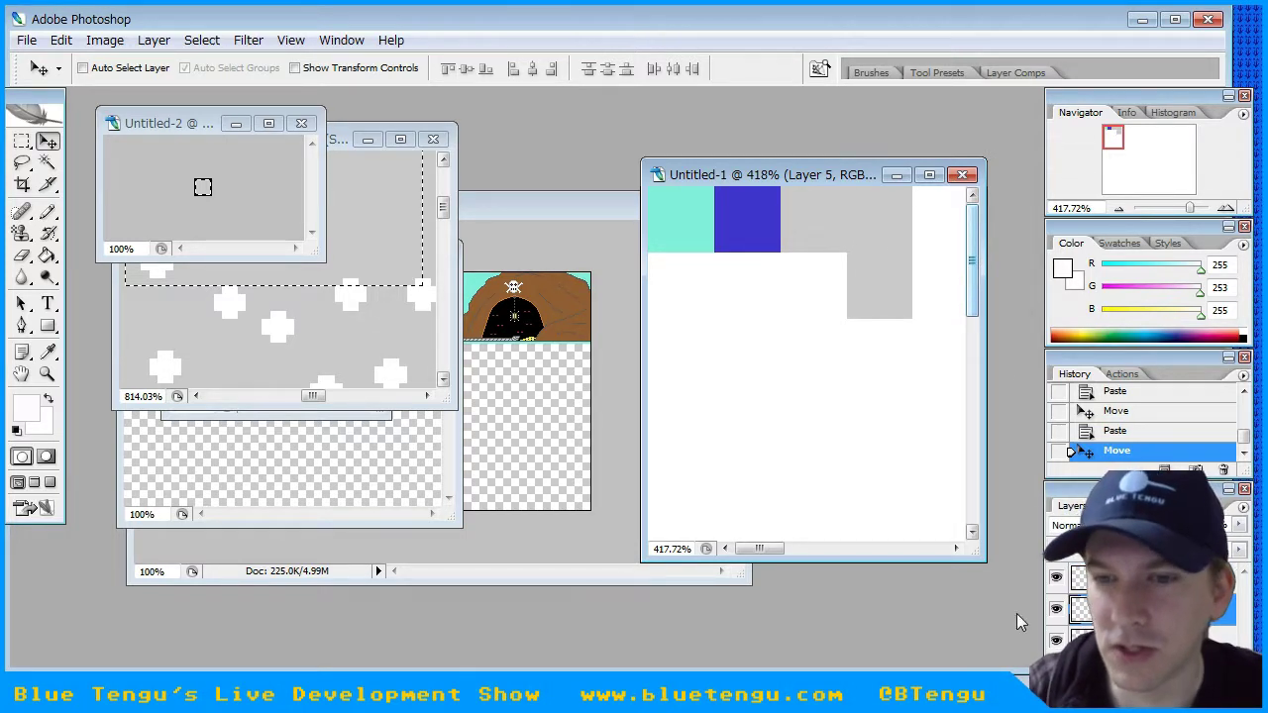
# - Hide the fourth tile's layer and delete the layer of the extra grey tile below it
pyautogui.click(1057, 607)
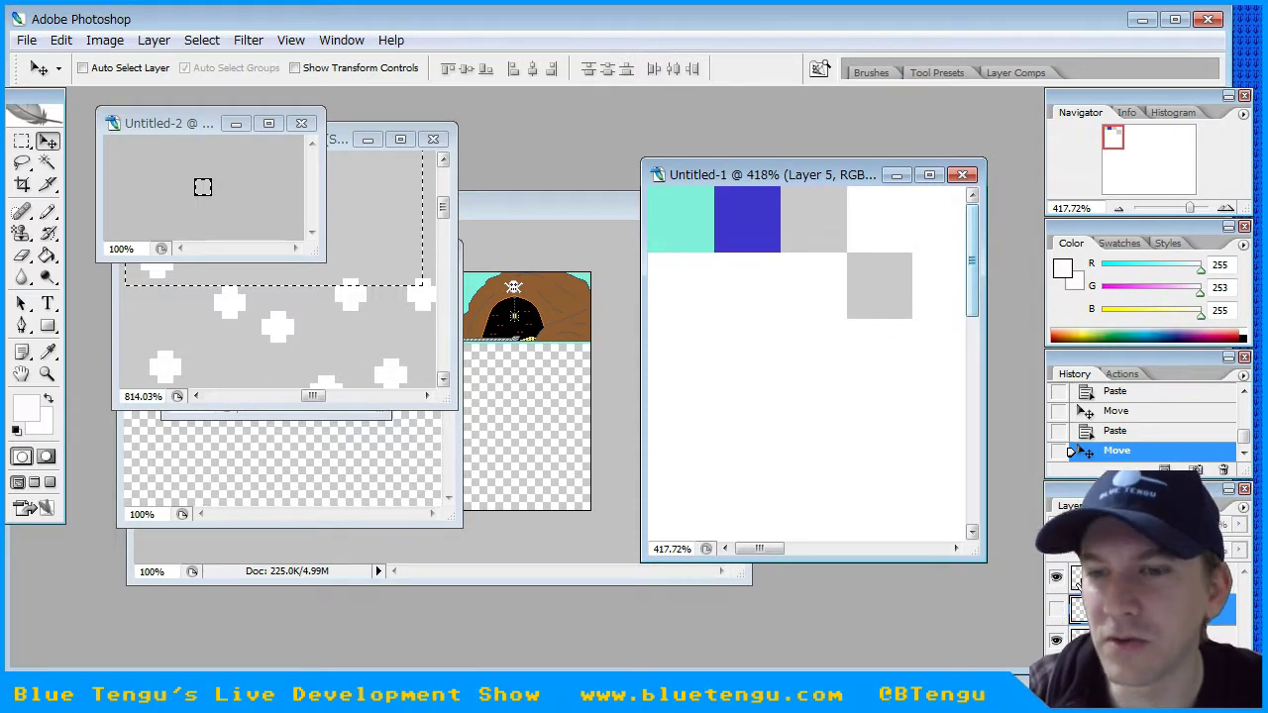
pyautogui.rightClick(1139, 583)
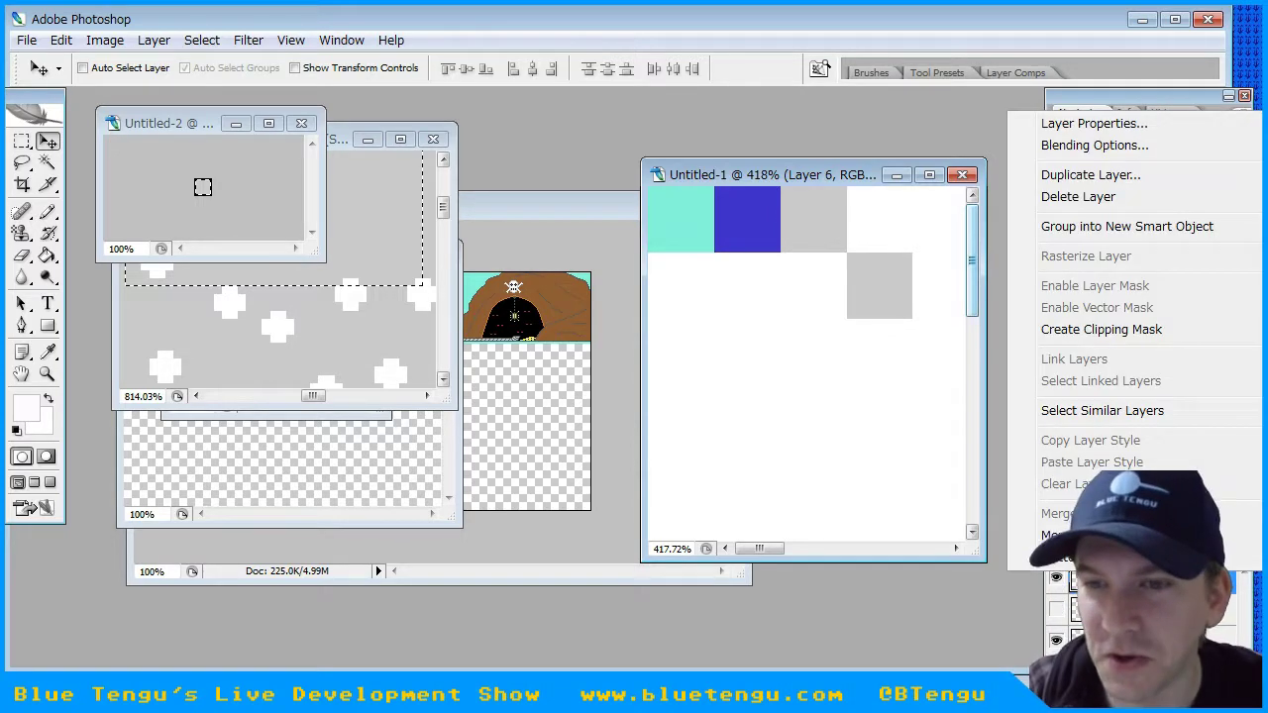
pyautogui.click(1105, 194)
pyautogui.click(561, 283)
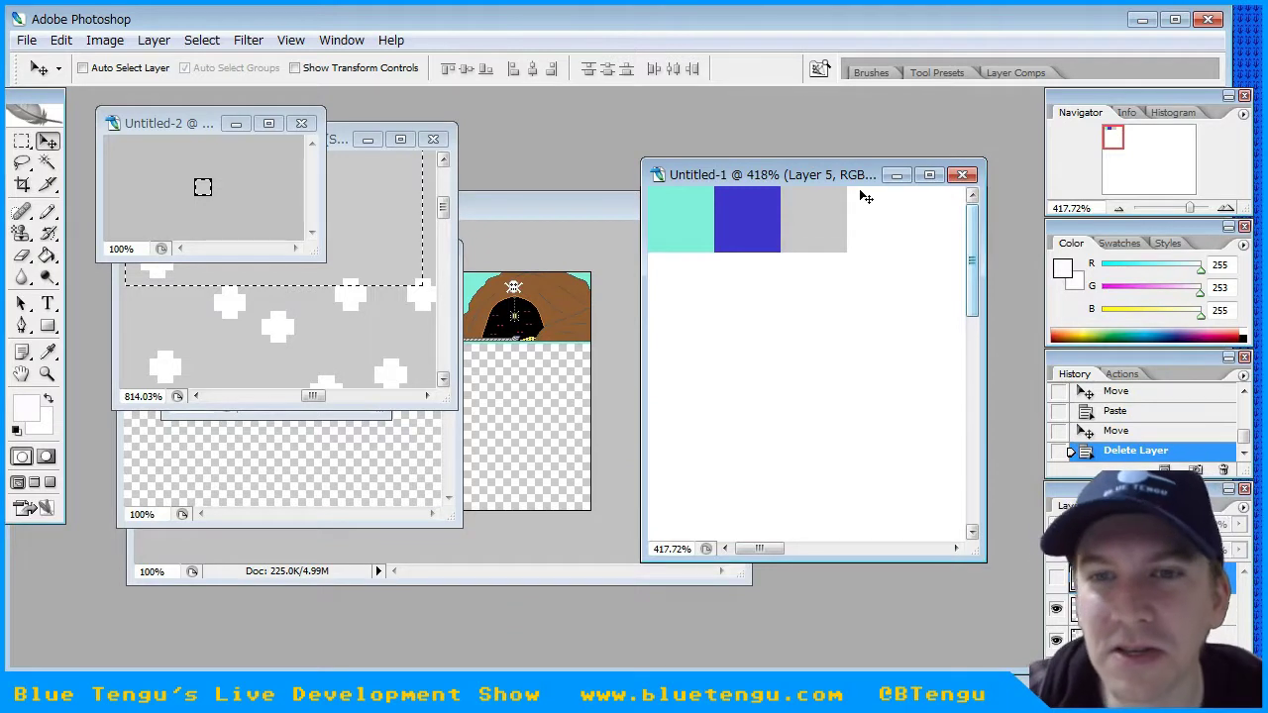
# - Draw three plus-shaped white snowflakes on the third tile with the 2 px Pencil
pyautogui.scroll(10, 855, 254)
pyautogui.click(974, 212)
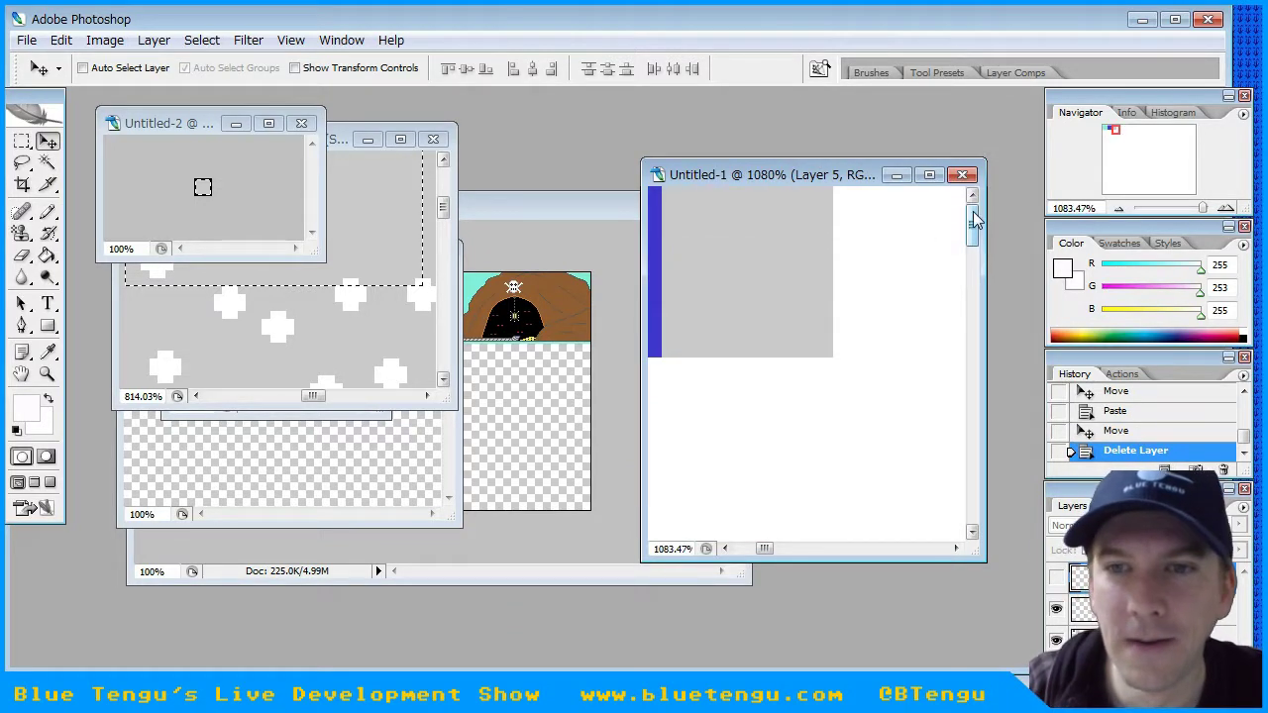
pyautogui.click(47, 212)
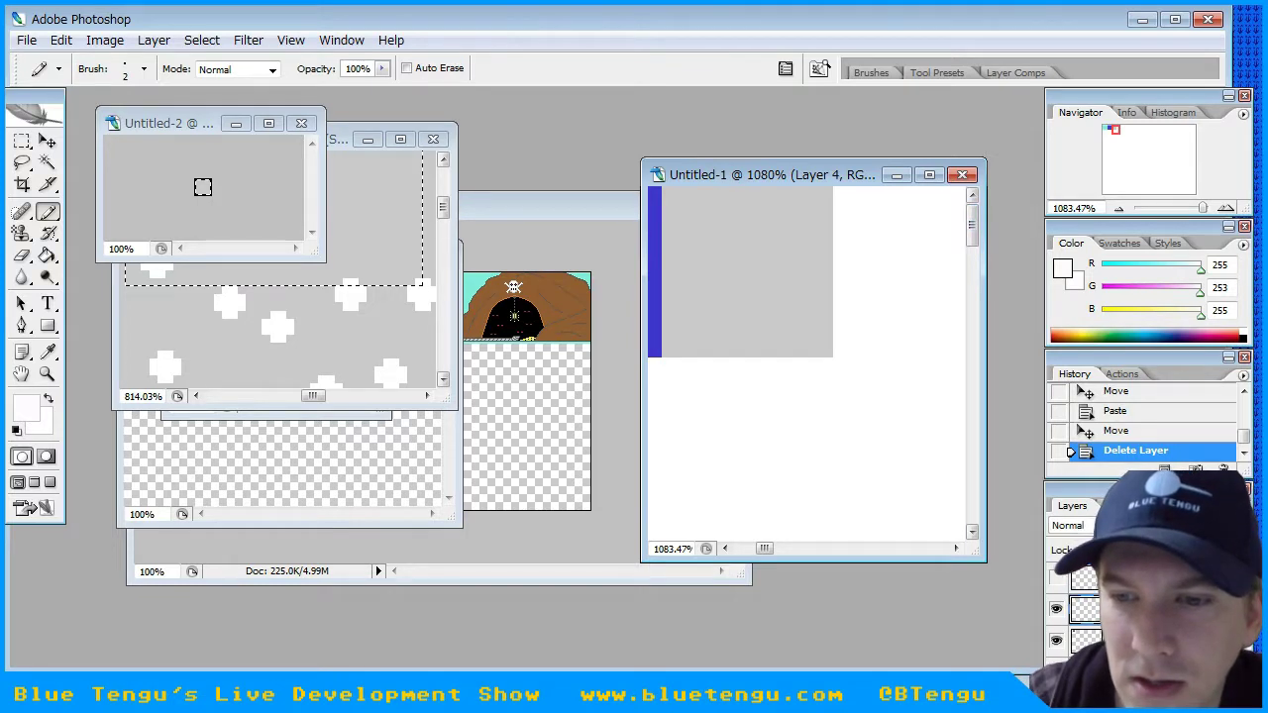
pyautogui.click(714, 238)
pyautogui.click(715, 230)
pyautogui.click(706, 238)
pyautogui.click(721, 240)
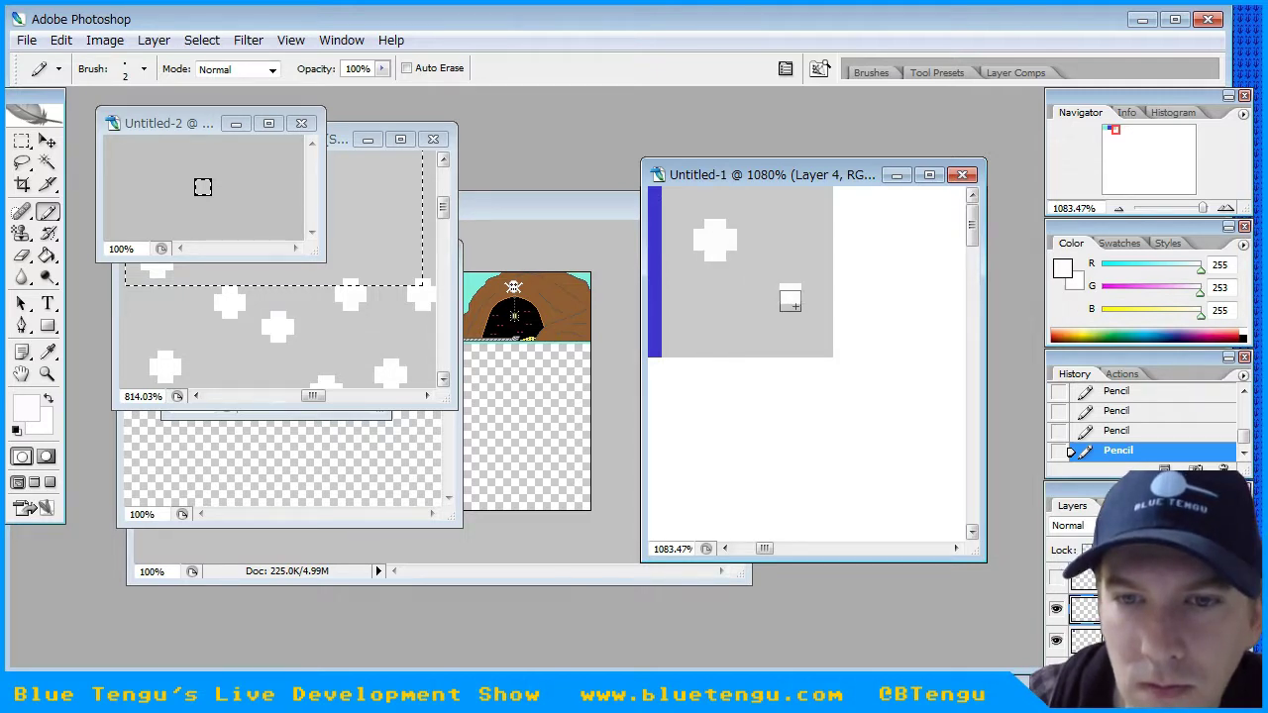
pyautogui.click(787, 305)
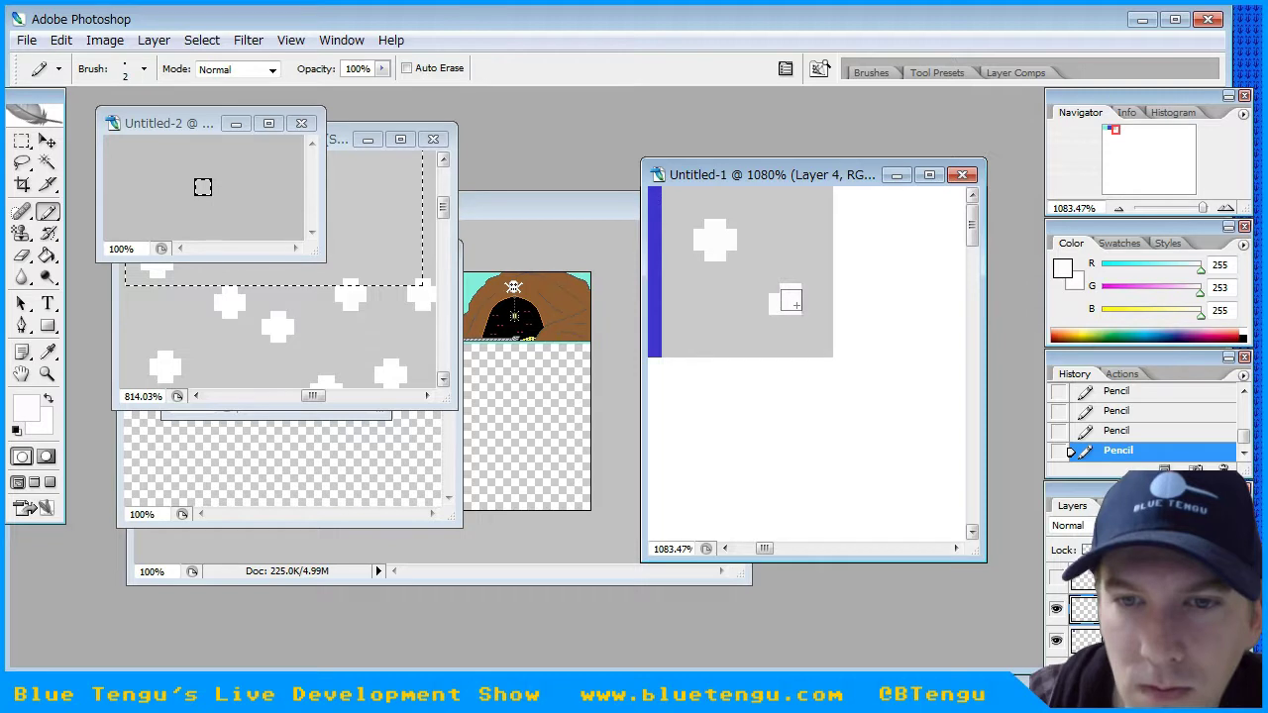
pyautogui.click(803, 310)
pyautogui.click(789, 319)
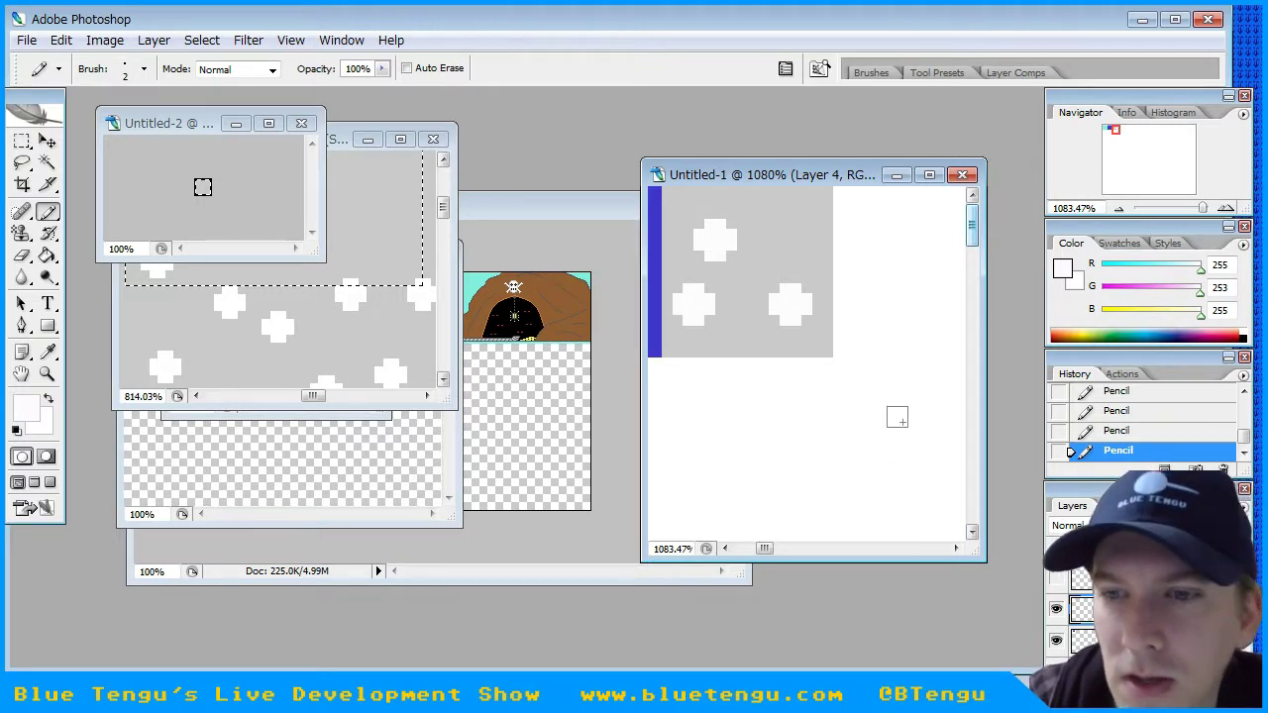
# - Add snowflakes to the fourth tile and two more grey tiles beside it, widen the document window, and show every tile layer
pyautogui.click(1056, 610)
pyautogui.click(1056, 577)
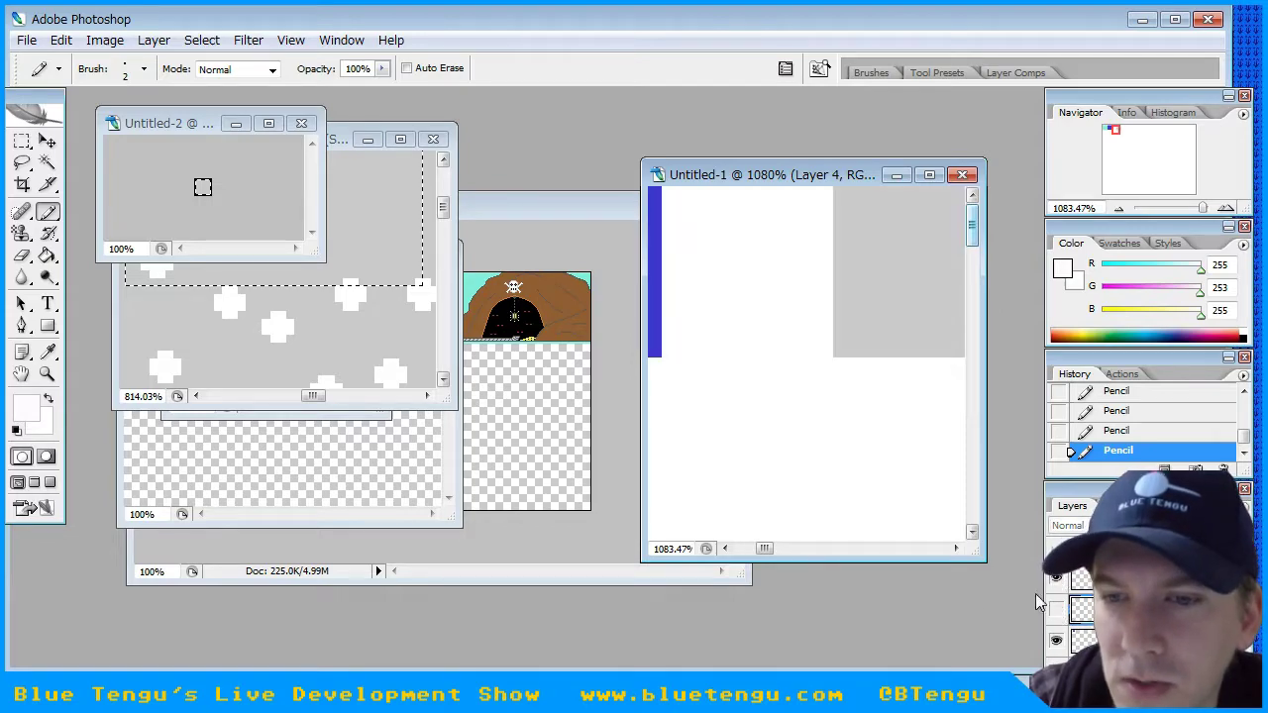
pyautogui.moveTo(639, 291); pyautogui.dragTo(518, 287)
pyautogui.moveTo(518, 287); pyautogui.dragTo(224, 287)
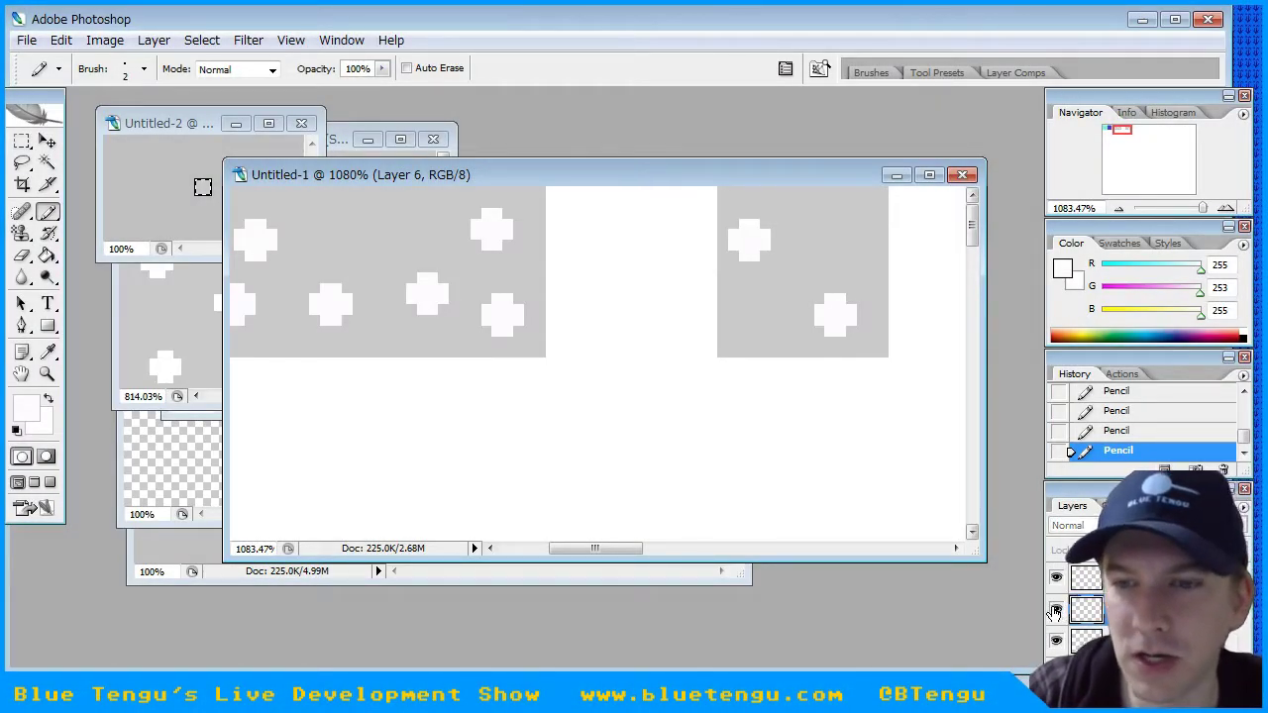
pyautogui.click(1055, 612)
pyautogui.keyDown('alt'); pyautogui.scroll(-5, 598, 447); pyautogui.keyUp('alt')
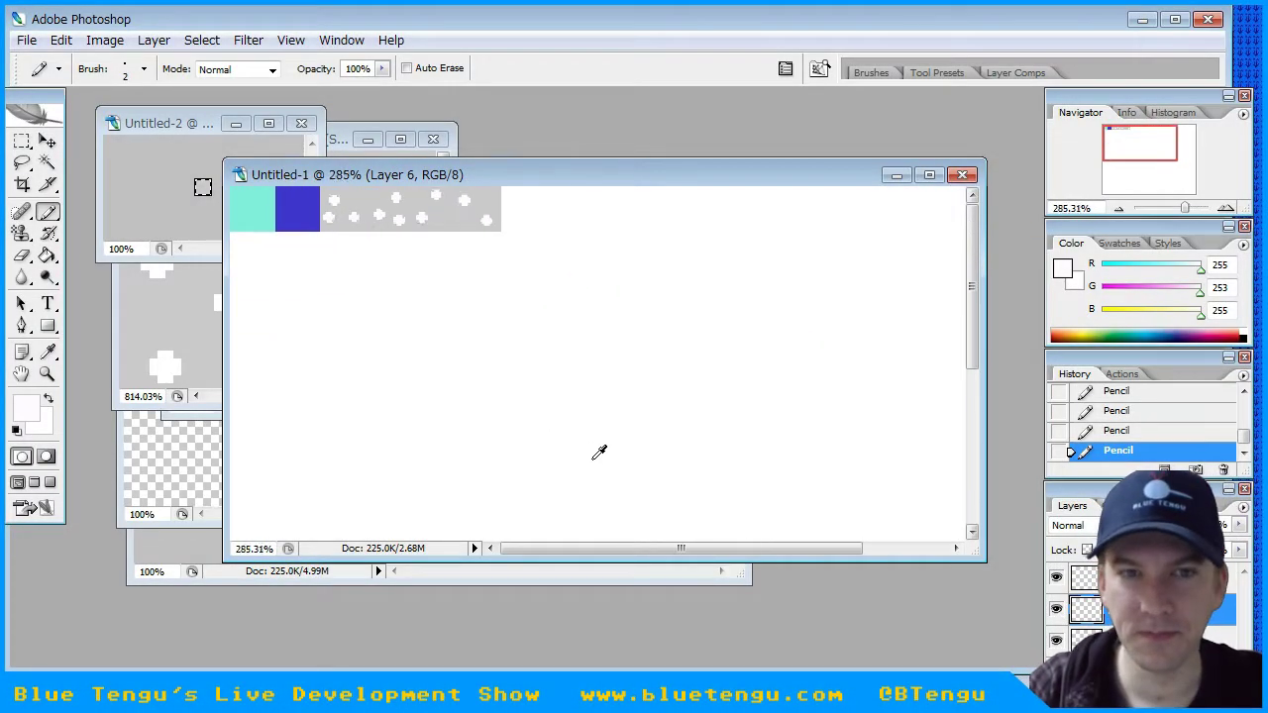
pyautogui.keyDown('alt'); pyautogui.scroll(-1, 597, 454); pyautogui.keyUp('alt')
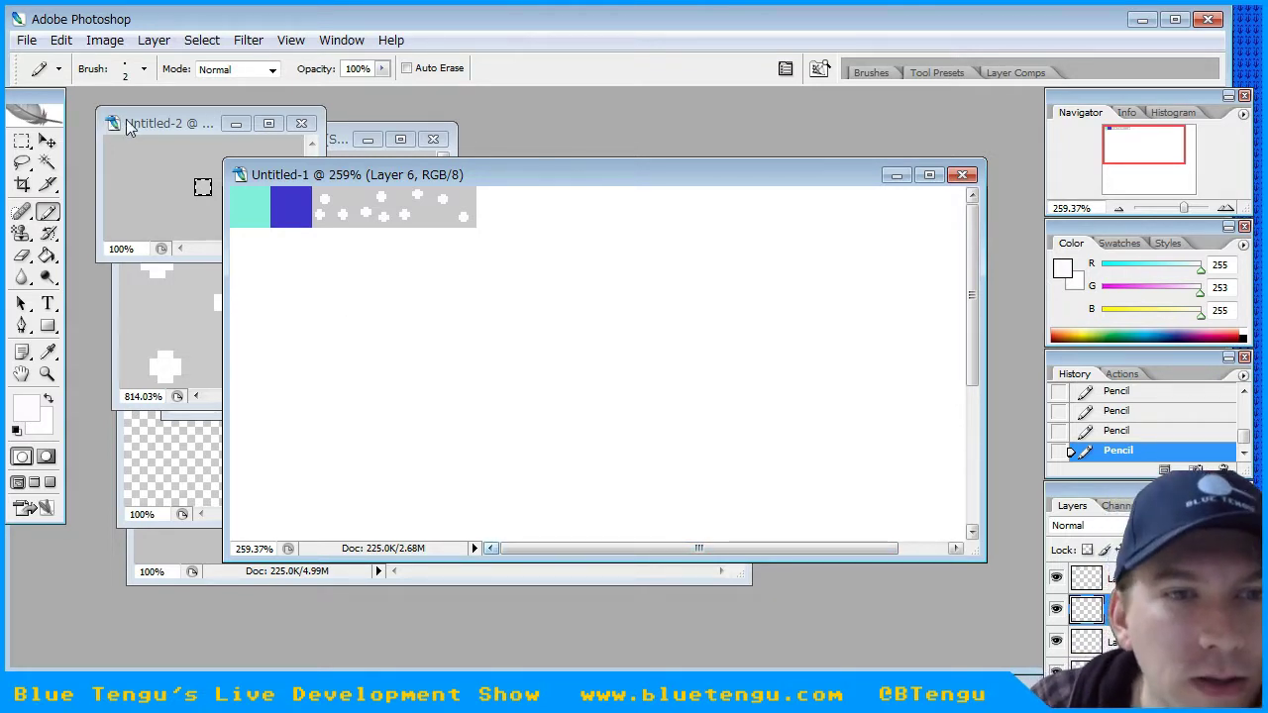
# - Bring Desert Background.psd forward and show its yellow sand layer and the speckled sand texture layer
pyautogui.click(163, 327)
pyautogui.moveTo(444, 291); pyautogui.dragTo(447, 248)
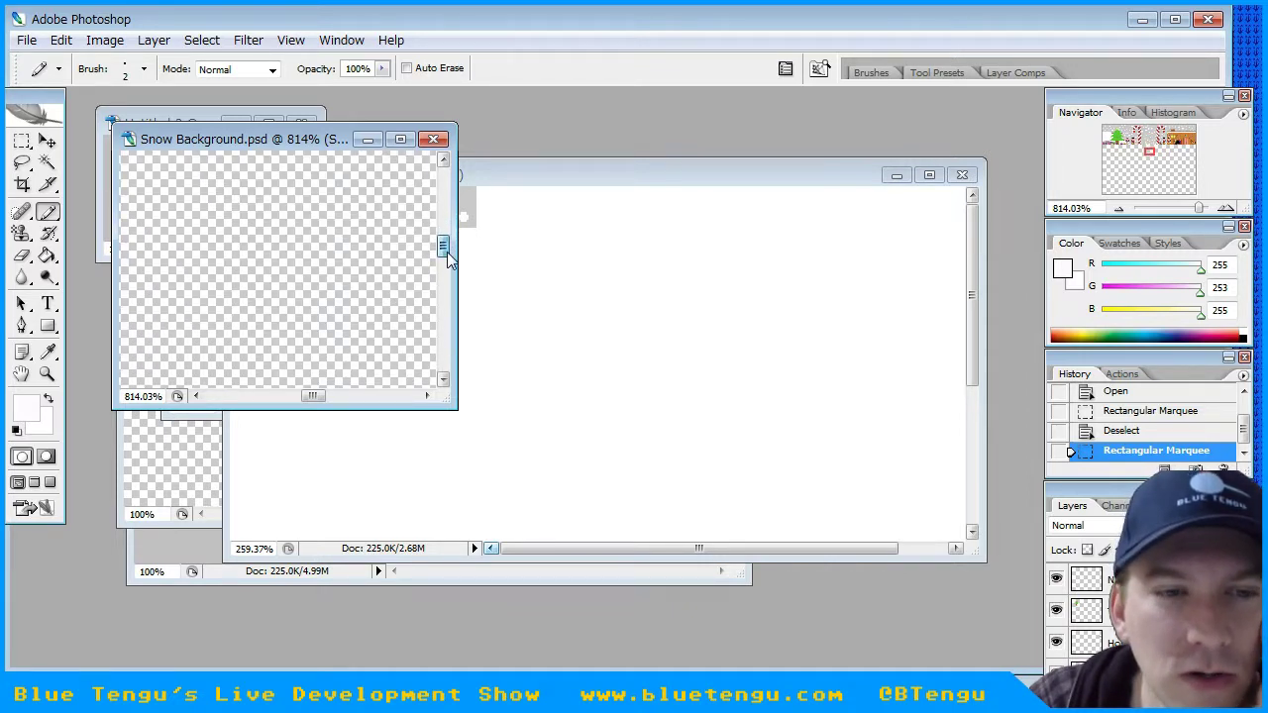
pyautogui.click(169, 567)
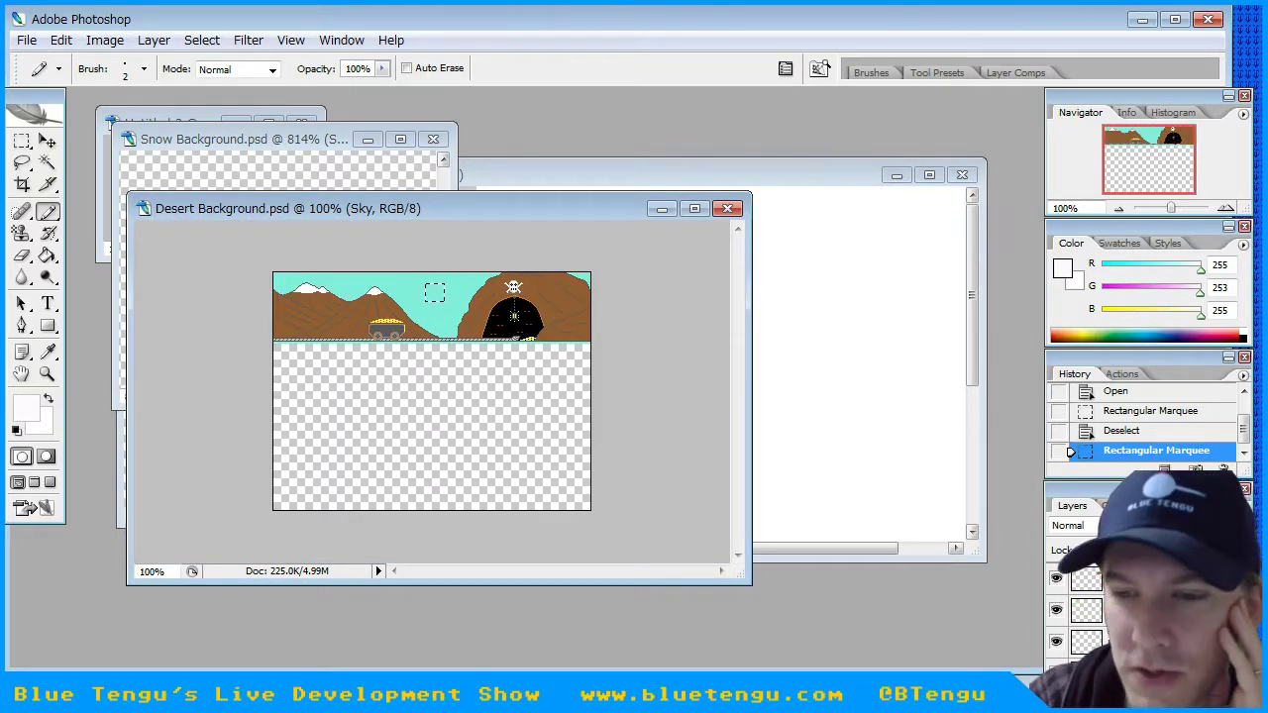
pyautogui.click(1057, 579)
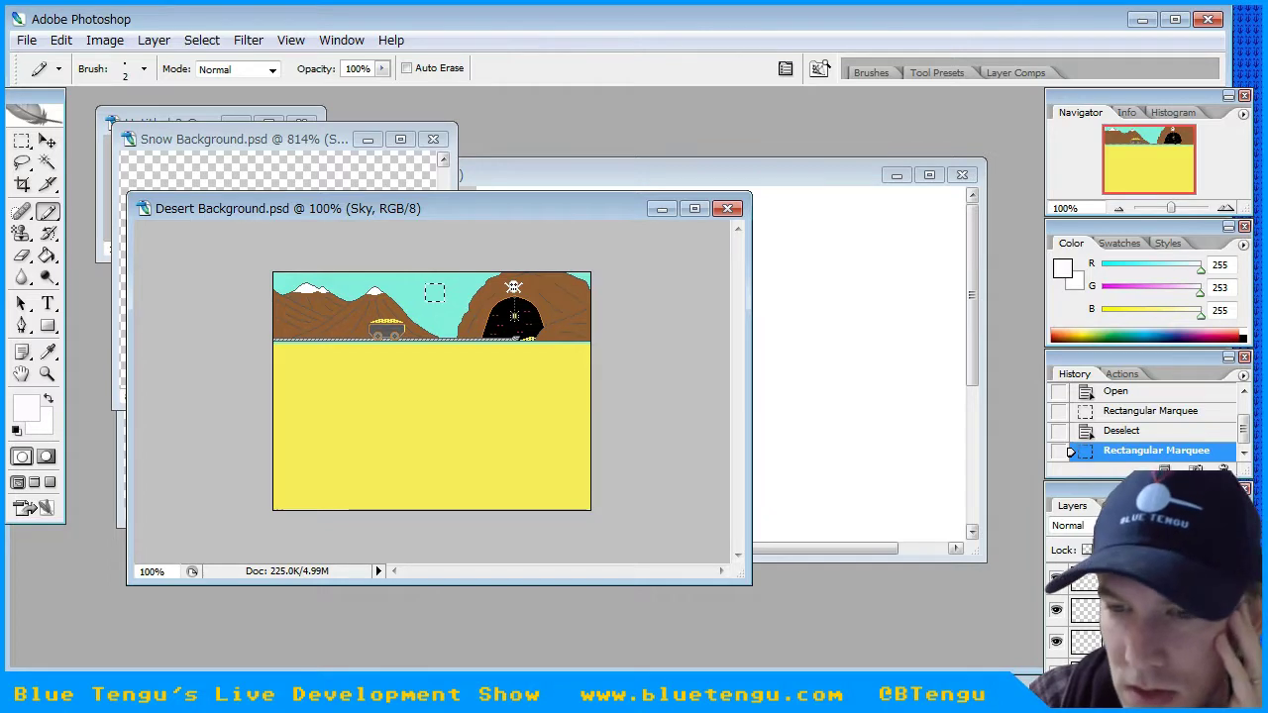
pyautogui.click(1057, 579)
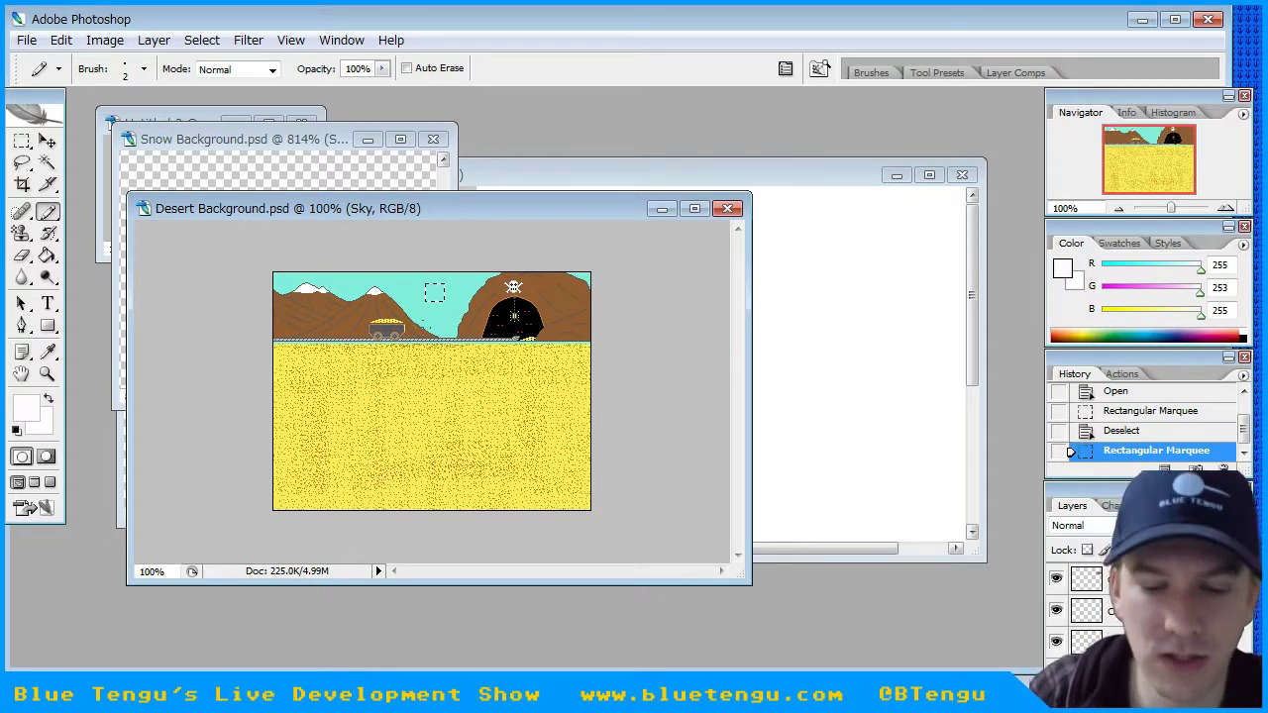
# - Sample the yellow sand colour from the desert background and fill the 16 × 16 square in Untitled-2 with it
pyautogui.keyDown('alt'); pyautogui.scroll(13, 426, 327); pyautogui.keyUp('alt')
pyautogui.keyDown('alt'); pyautogui.scroll(3, 432, 319); pyautogui.keyUp('alt')
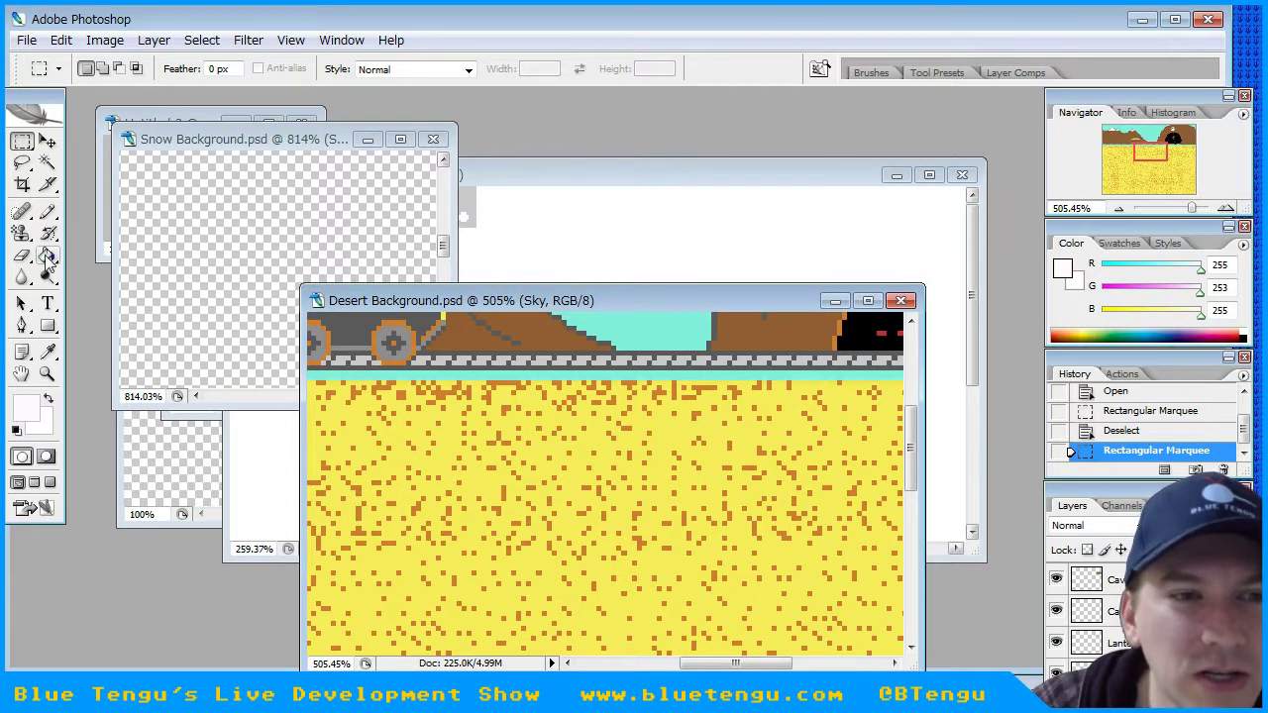
pyautogui.click(44, 355)
pyautogui.click(454, 450)
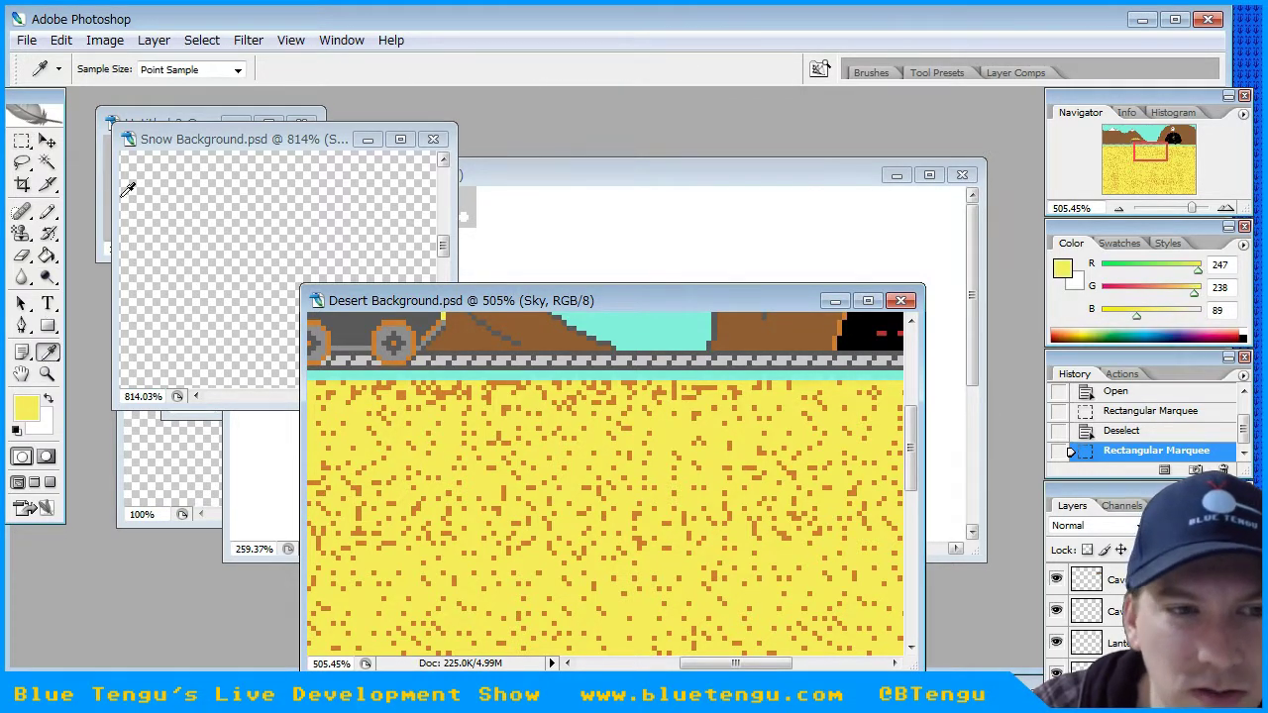
pyautogui.click(47, 256)
pyautogui.click(167, 111)
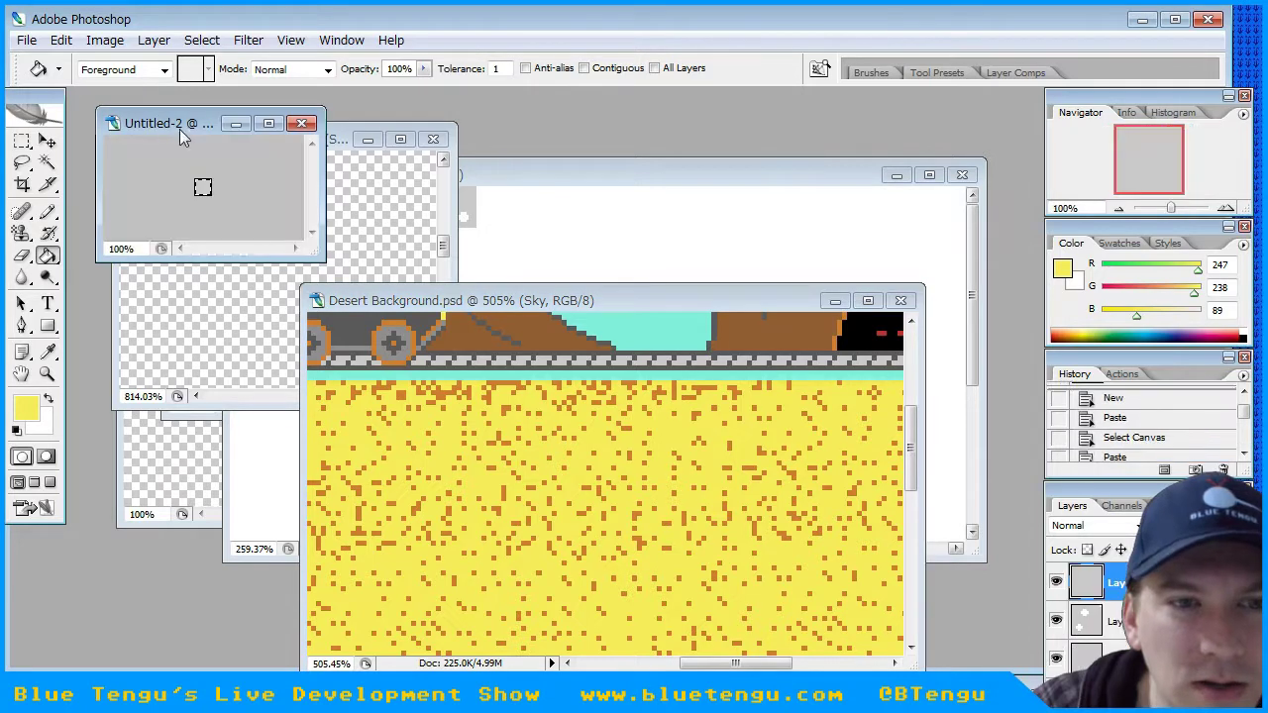
pyautogui.click(201, 187)
# - Copy the yellow square into the Untitled-1 tileset and place it directly below the turquoise sky tile
pyautogui.hotkey('ctrl', 'a')
pyautogui.click(546, 189)
pyautogui.click(60, 40)
pyautogui.click(79, 207)
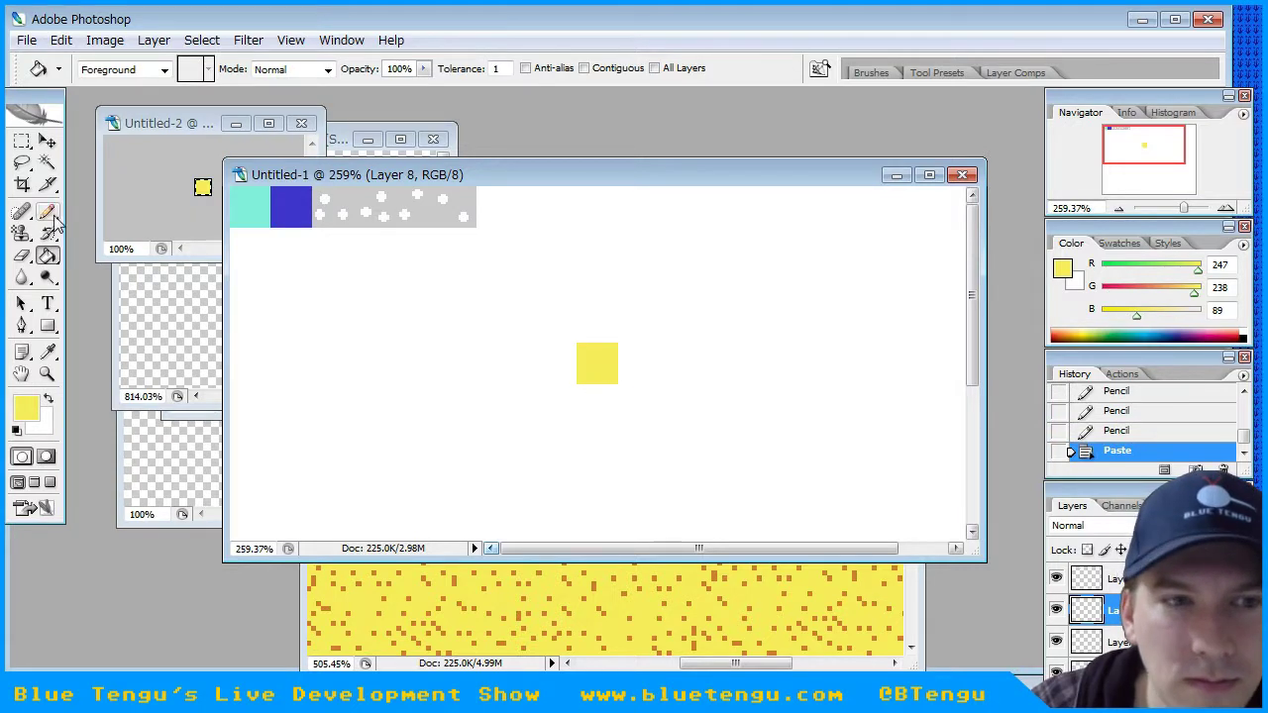
pyautogui.click(47, 141)
pyautogui.moveTo(601, 365); pyautogui.dragTo(245, 248)
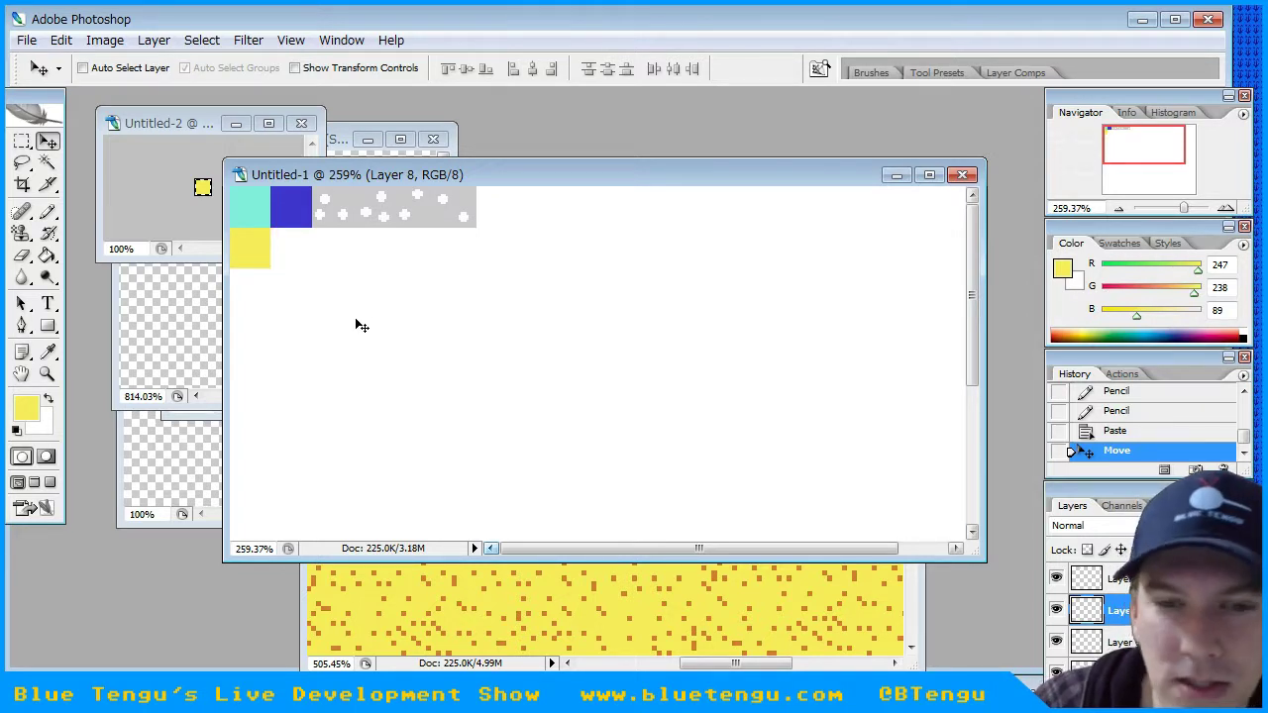
# - Sample the orange speckle colour, bring the yellow tile's layer forward, and set the Pencil to 1 px, undoing the trial dot
pyautogui.click(48, 352)
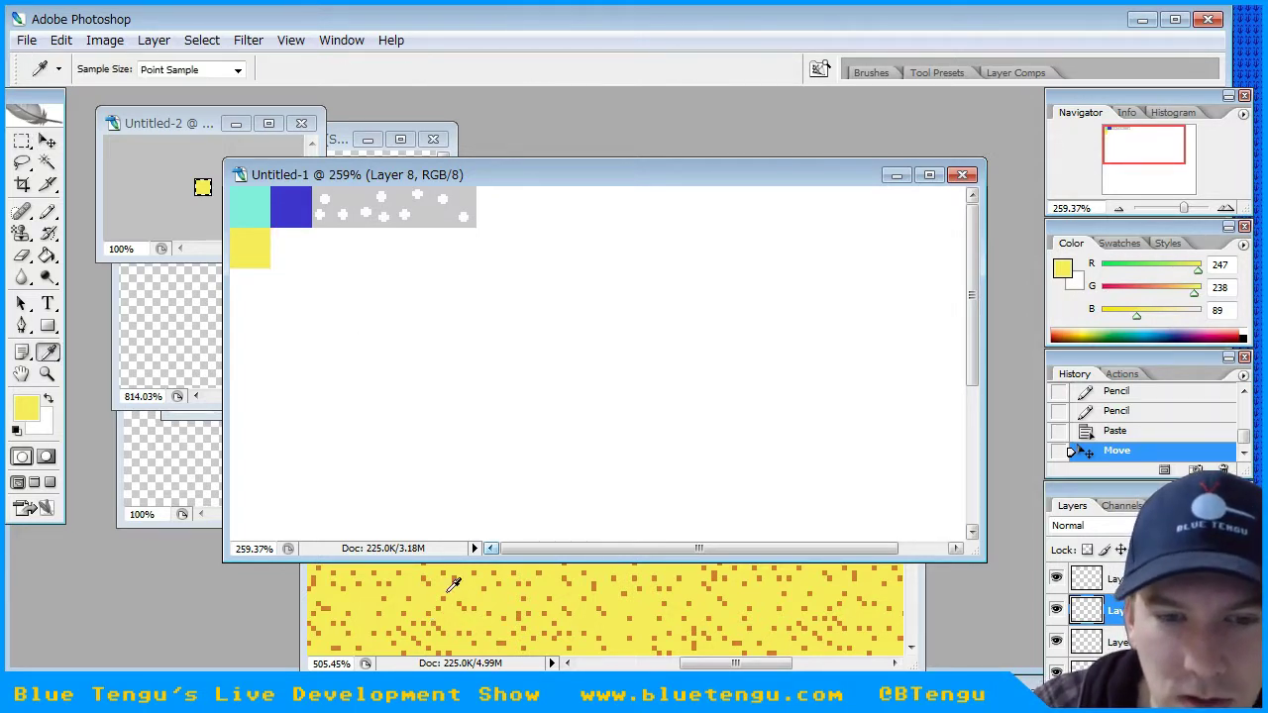
pyautogui.click(452, 584)
pyautogui.click(48, 212)
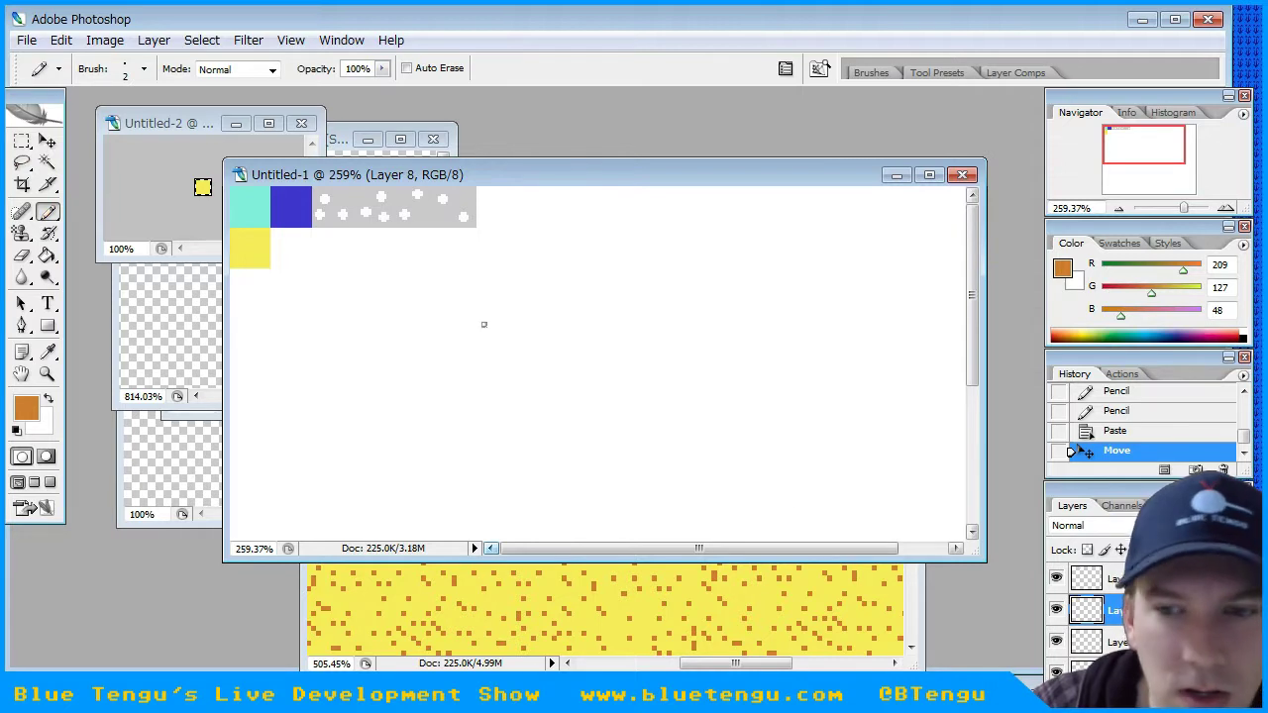
pyautogui.hotkey('ctrl', ']')
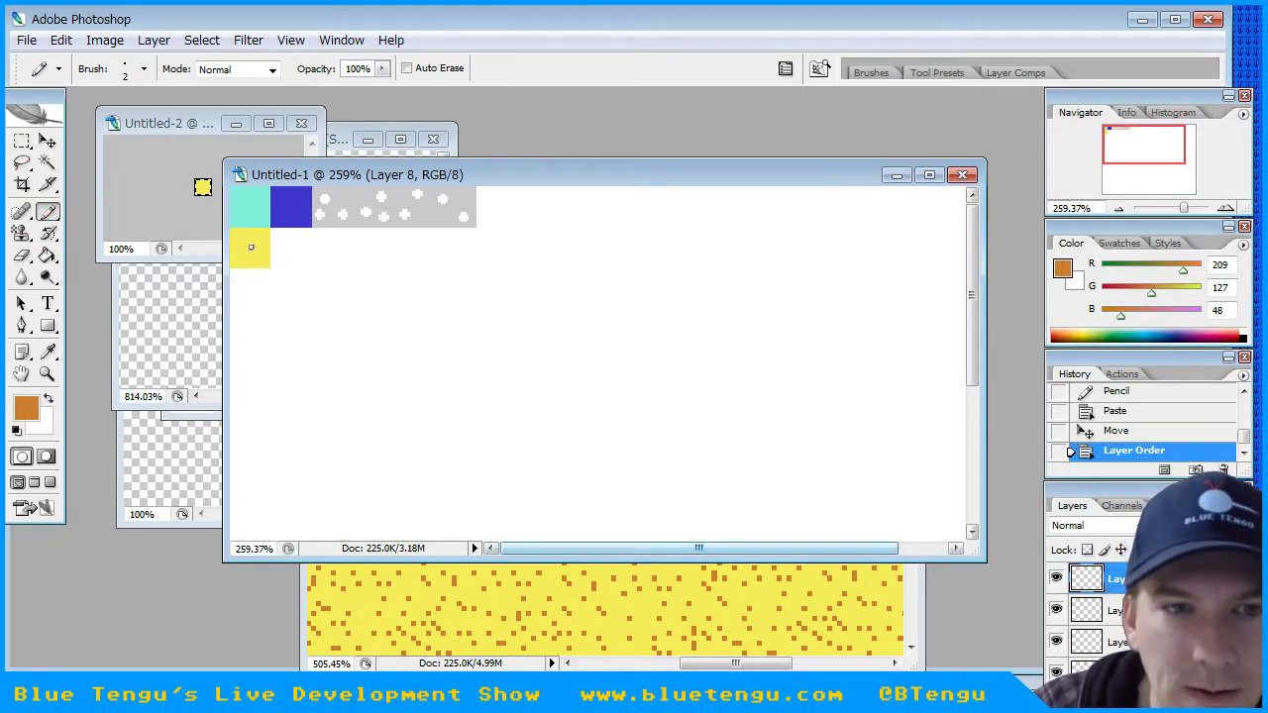
pyautogui.click(143, 69)
pyautogui.click(41, 123)
pyautogui.click(334, 185)
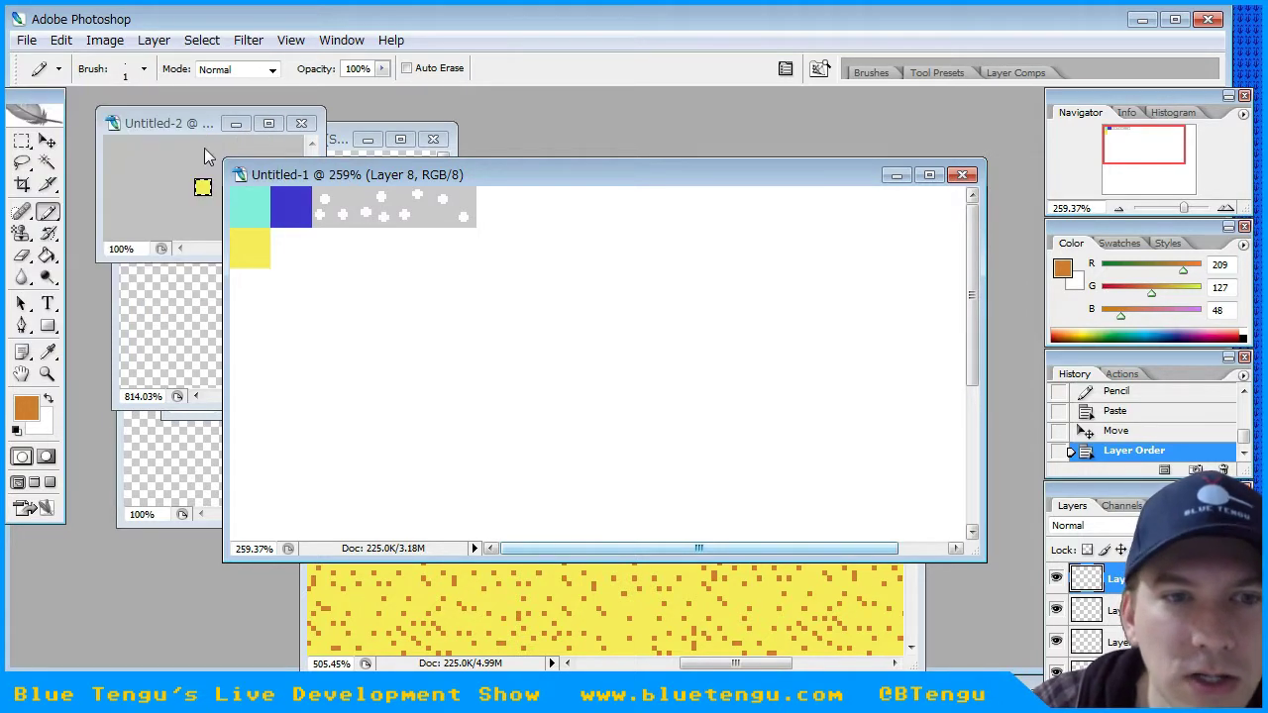
pyautogui.click(257, 239)
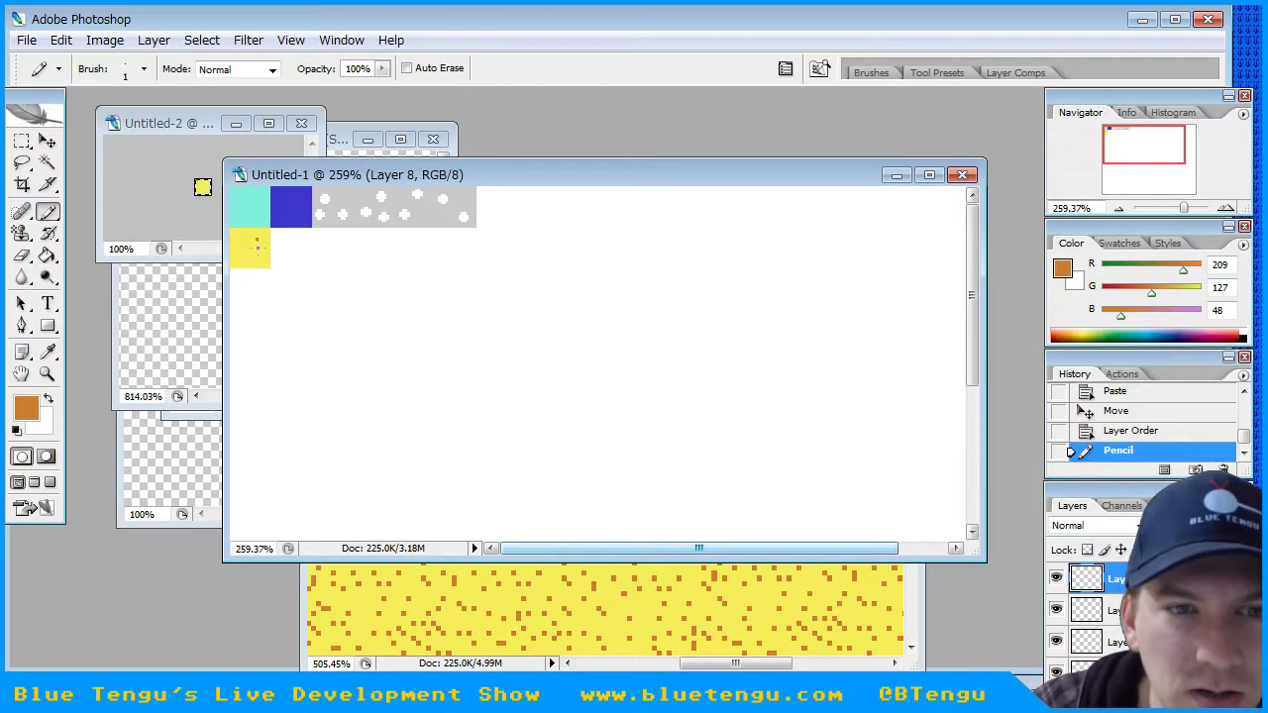
pyautogui.hotkey('ctrl', 'z')
# - Duplicate the yellow tile's layer as Layer 9 and place the copy directly right of the first yellow tile
pyautogui.rightClick(1112, 585)
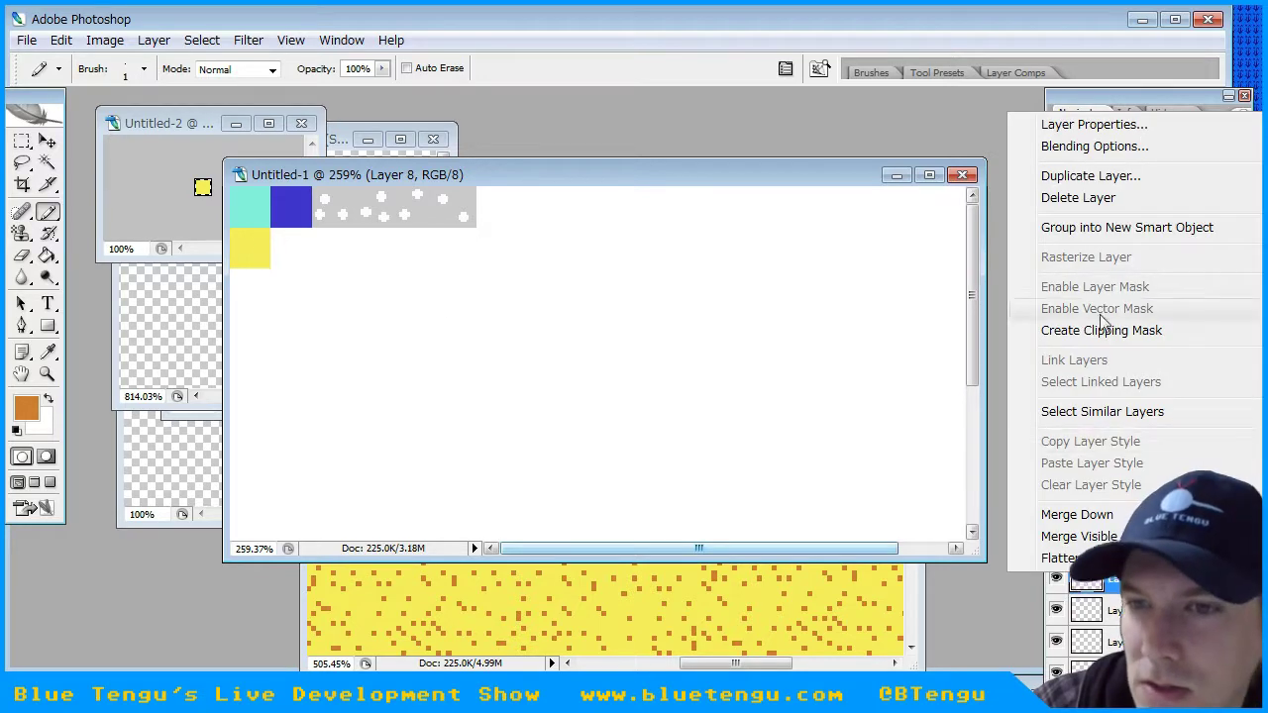
pyautogui.click(1075, 176)
pyautogui.moveTo(538, 329); pyautogui.dragTo(658, 331)
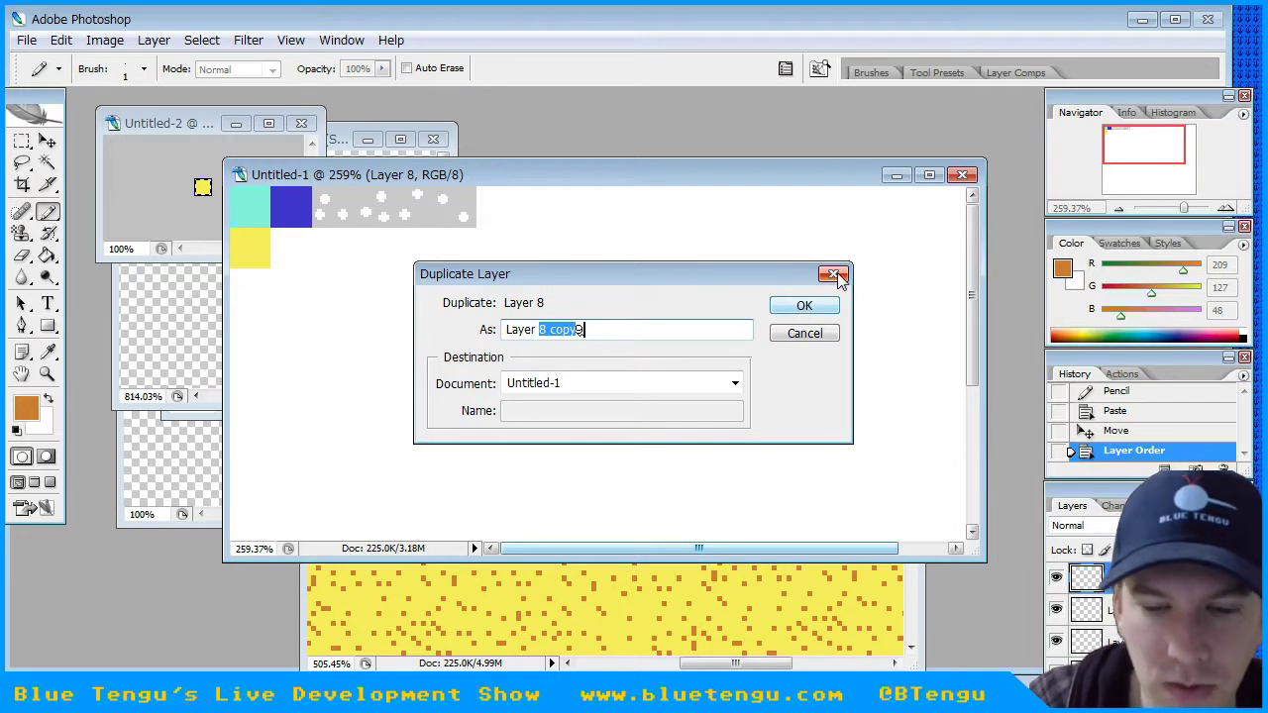
pyautogui.press('BackSpace')
pyautogui.write('9')
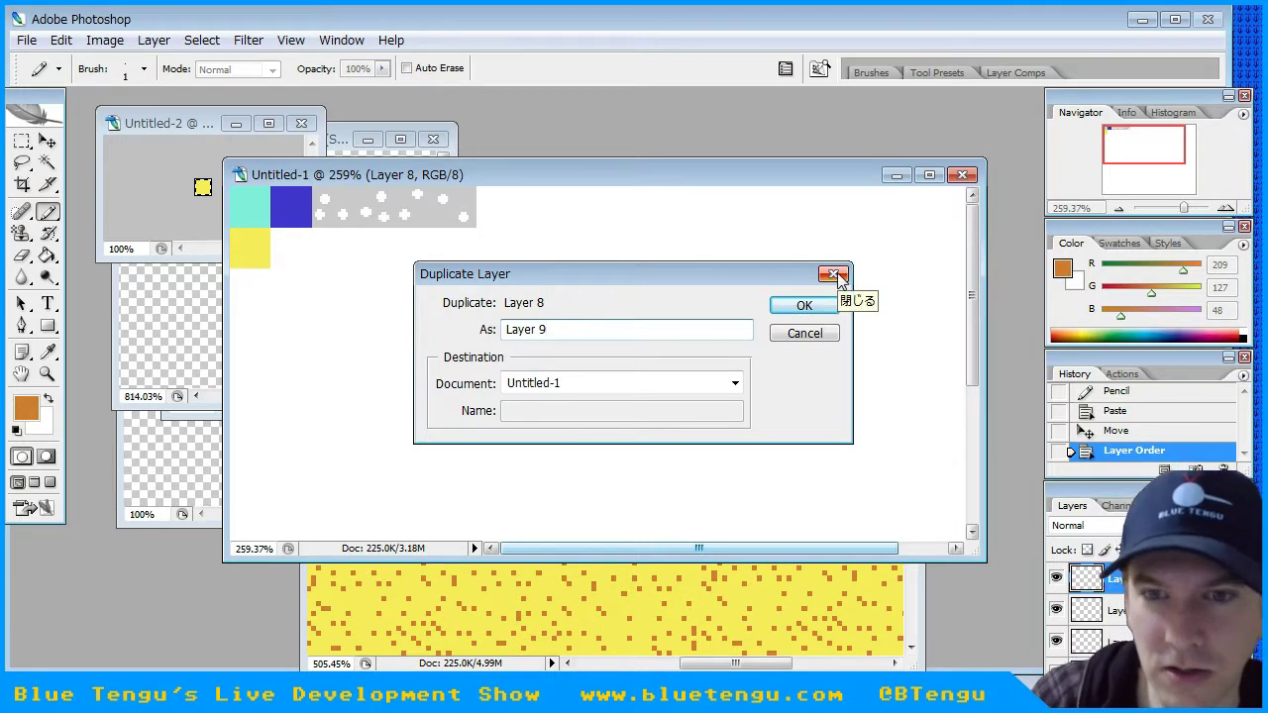
pyautogui.click(804, 305)
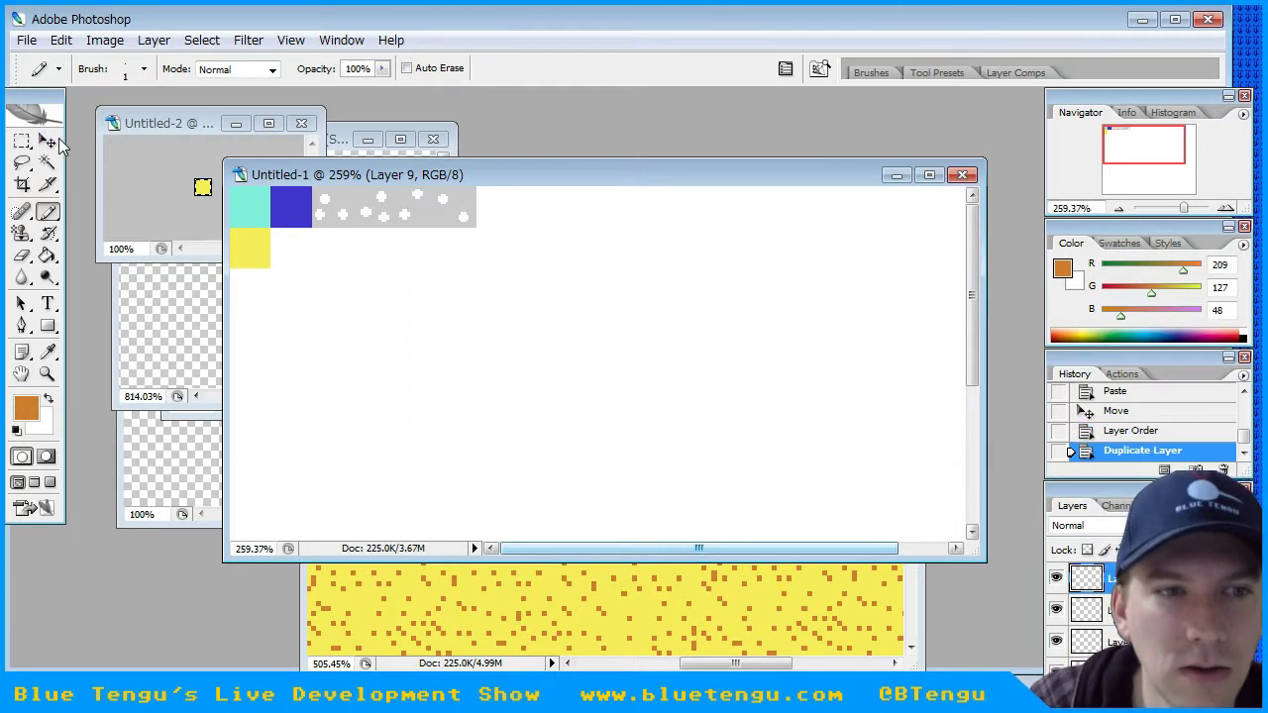
pyautogui.click(46, 142)
pyautogui.moveTo(266, 253); pyautogui.dragTo(308, 255)
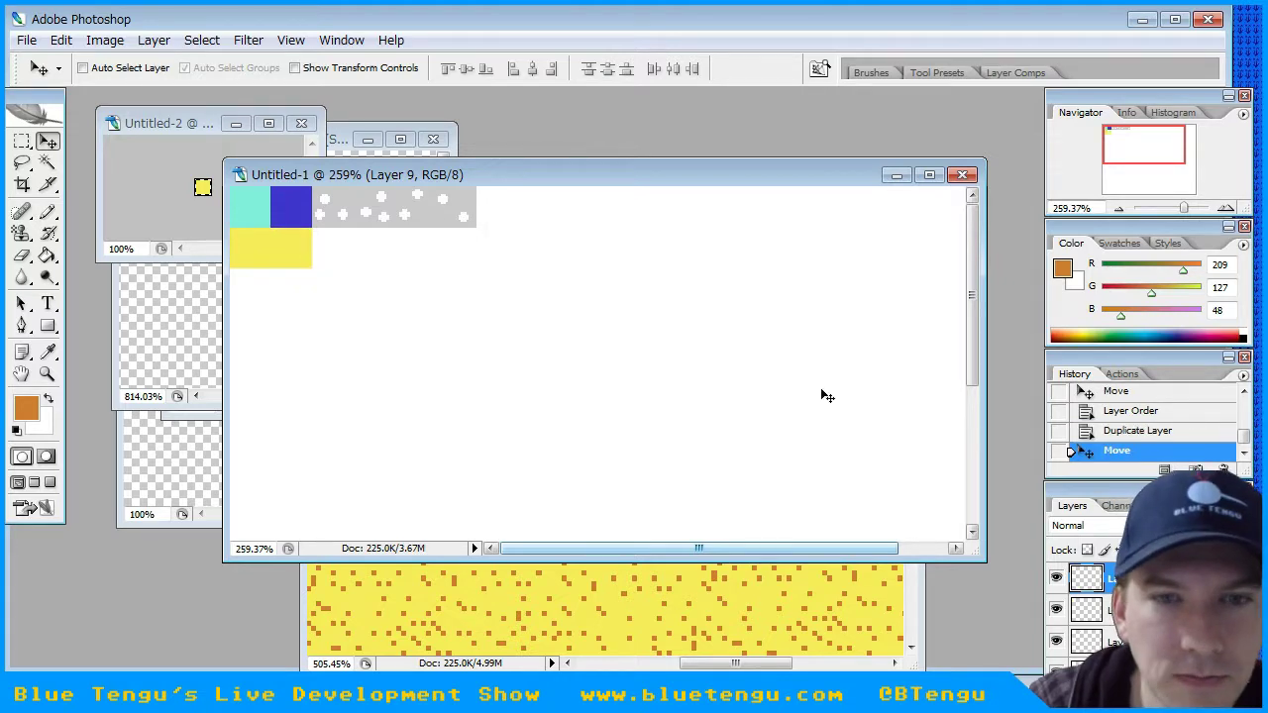
# - Duplicate Layer 9 as Layer 10 and place the copy as the third yellow tile in the row
pyautogui.rightClick(1120, 583)
pyautogui.click(1024, 190)
pyautogui.click(595, 329)
pyautogui.moveTo(541, 335); pyautogui.dragTo(657, 328)
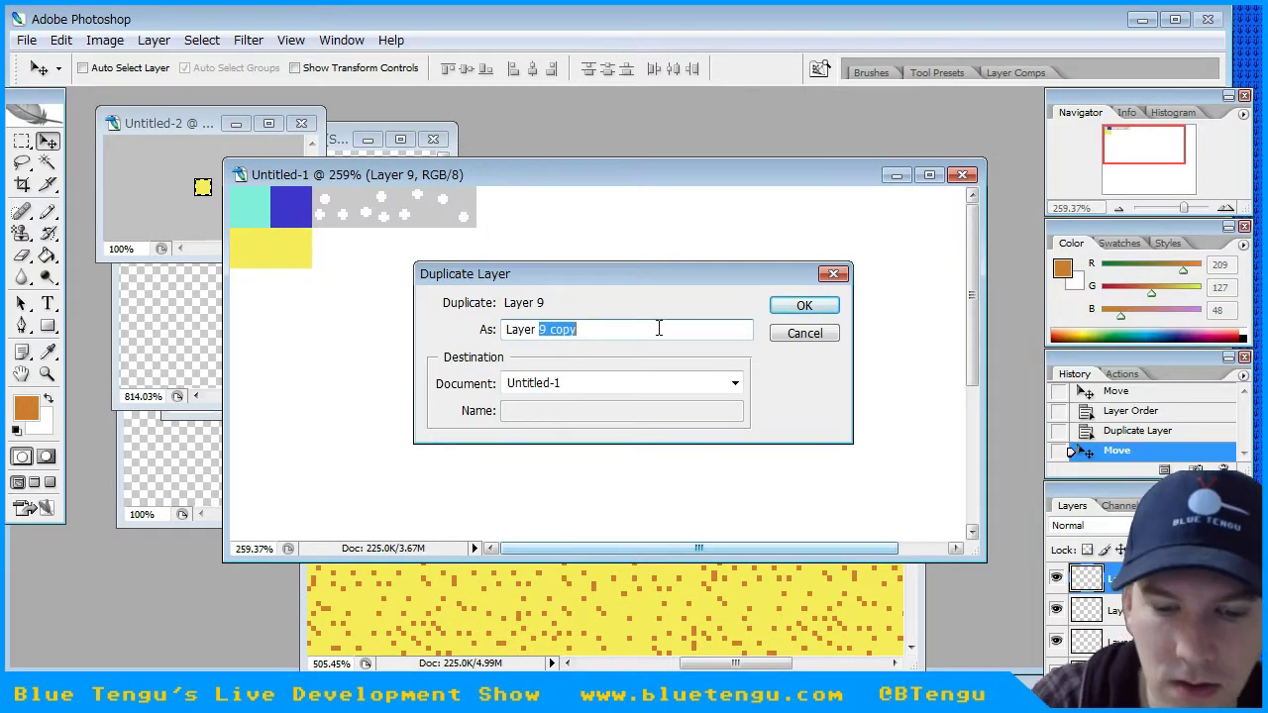
pyautogui.write('10')
pyautogui.press('Return')
pyautogui.moveTo(296, 254); pyautogui.dragTo(343, 254)
# - Duplicate Layer 10 as Layer 11 and place the copy as the fourth yellow tile in the row
pyautogui.rightClick(1120, 582)
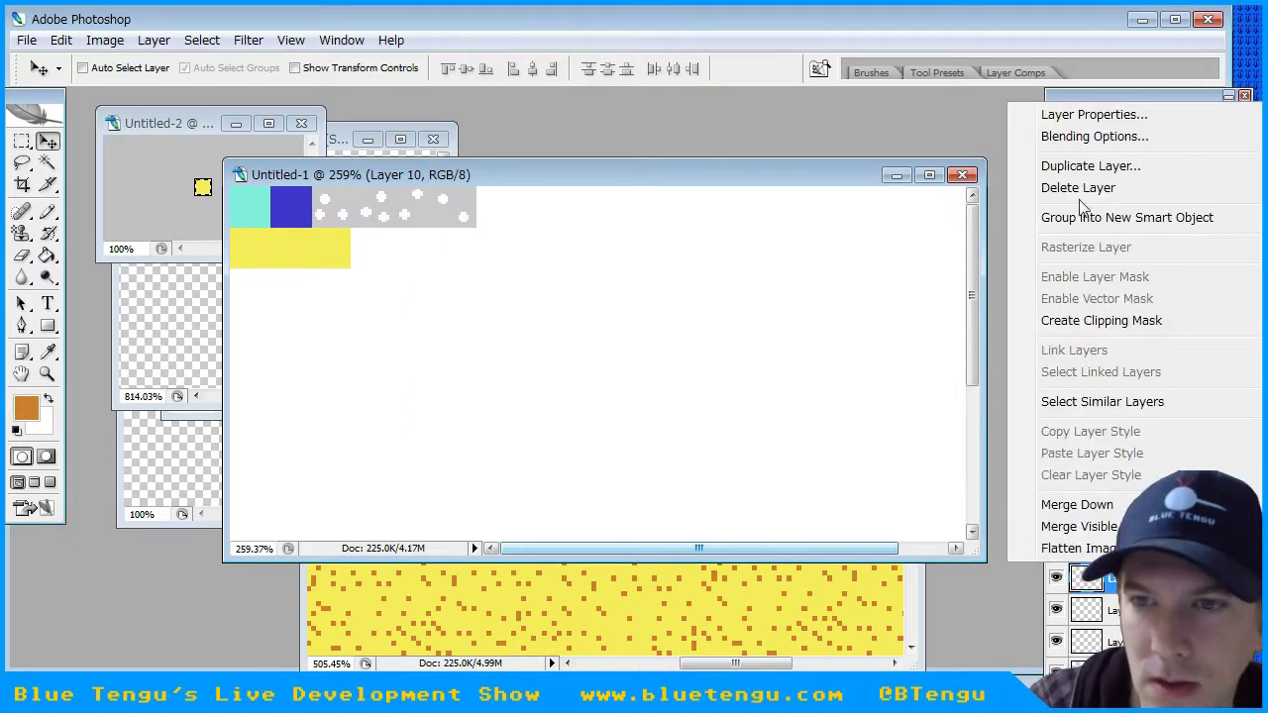
pyautogui.click(1084, 165)
pyautogui.click(538, 332)
pyautogui.moveTo(547, 331); pyautogui.dragTo(587, 330)
pyautogui.write('11')
pyautogui.click(804, 305)
pyautogui.moveTo(330, 247); pyautogui.dragTo(376, 247)
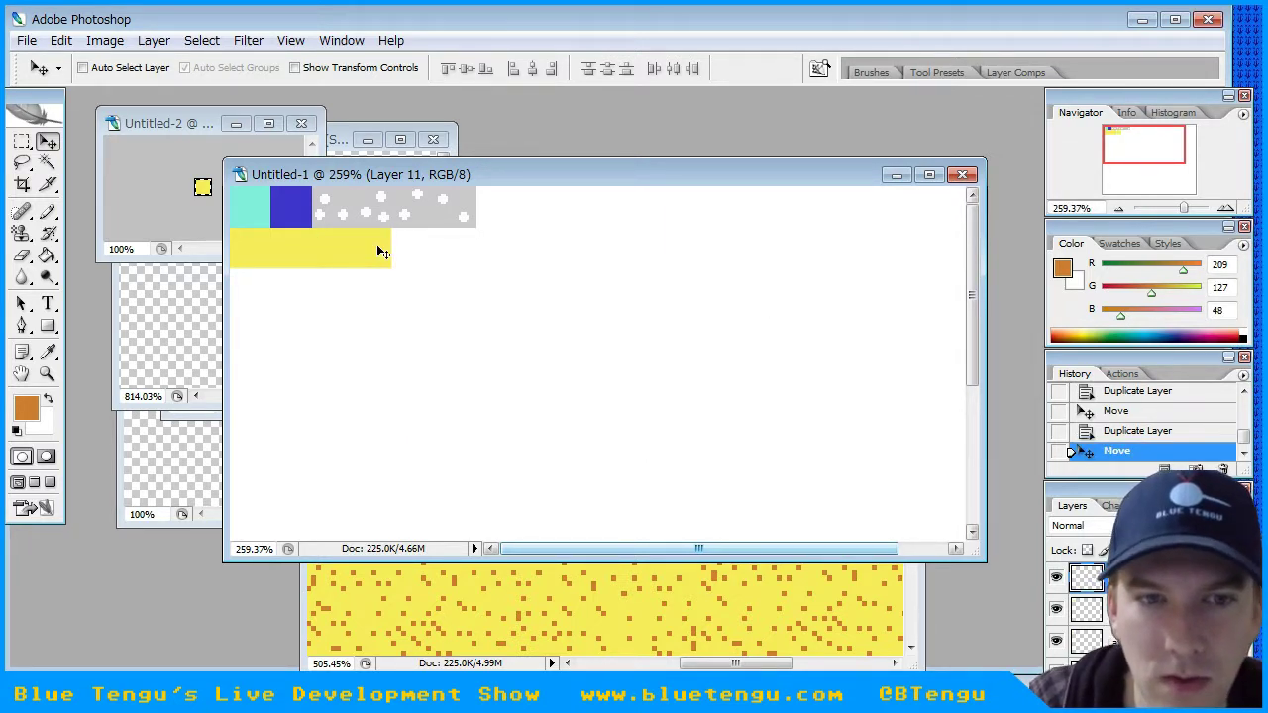
# - Duplicate Layer 11 as Layer 12 and place the copy as the fifth yellow tile in the row
pyautogui.rightClick(1120, 576)
pyautogui.click(1075, 170)
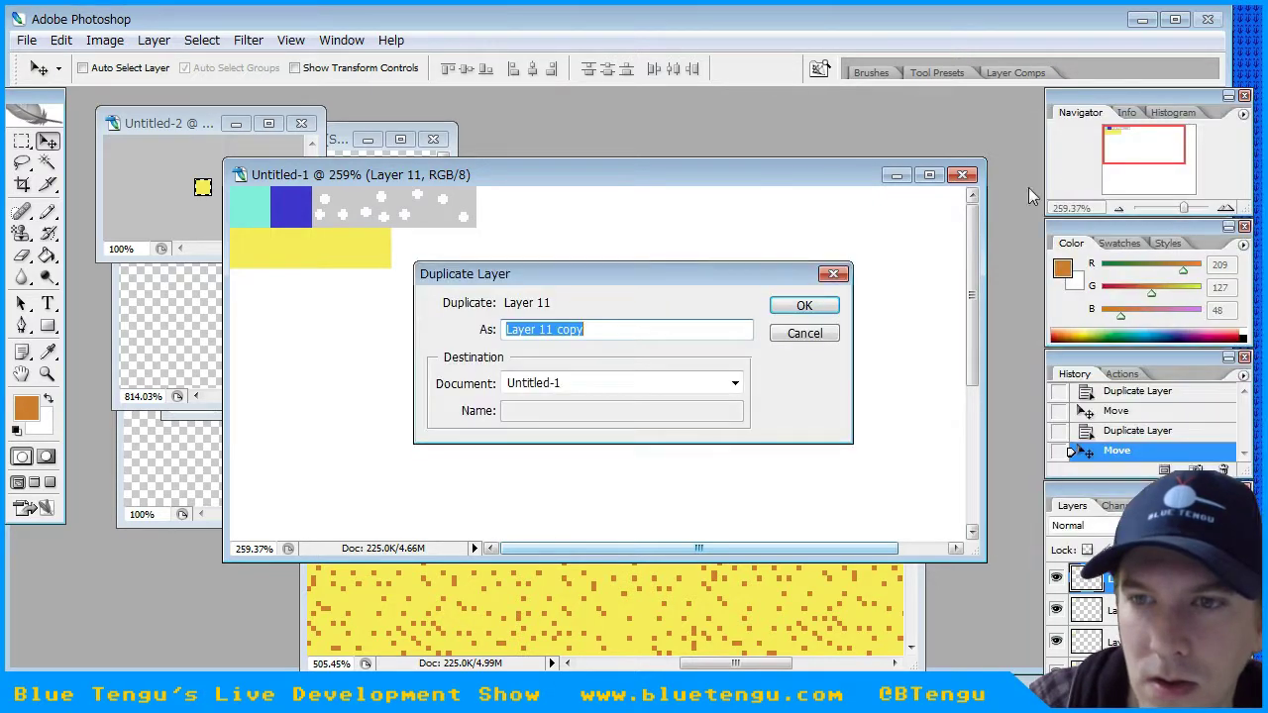
pyautogui.click(546, 331)
pyautogui.moveTo(547, 331); pyautogui.dragTo(607, 329)
pyautogui.write('2')
pyautogui.click(804, 306)
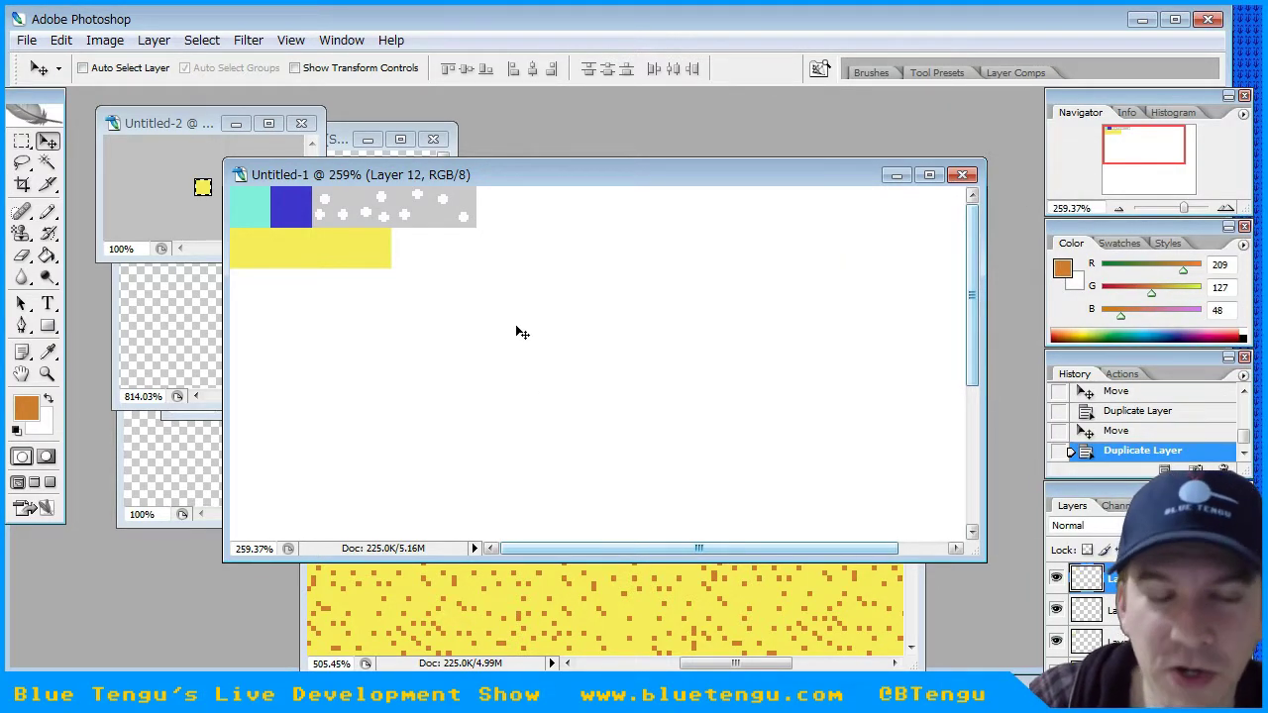
pyautogui.moveTo(383, 252); pyautogui.dragTo(423, 255)
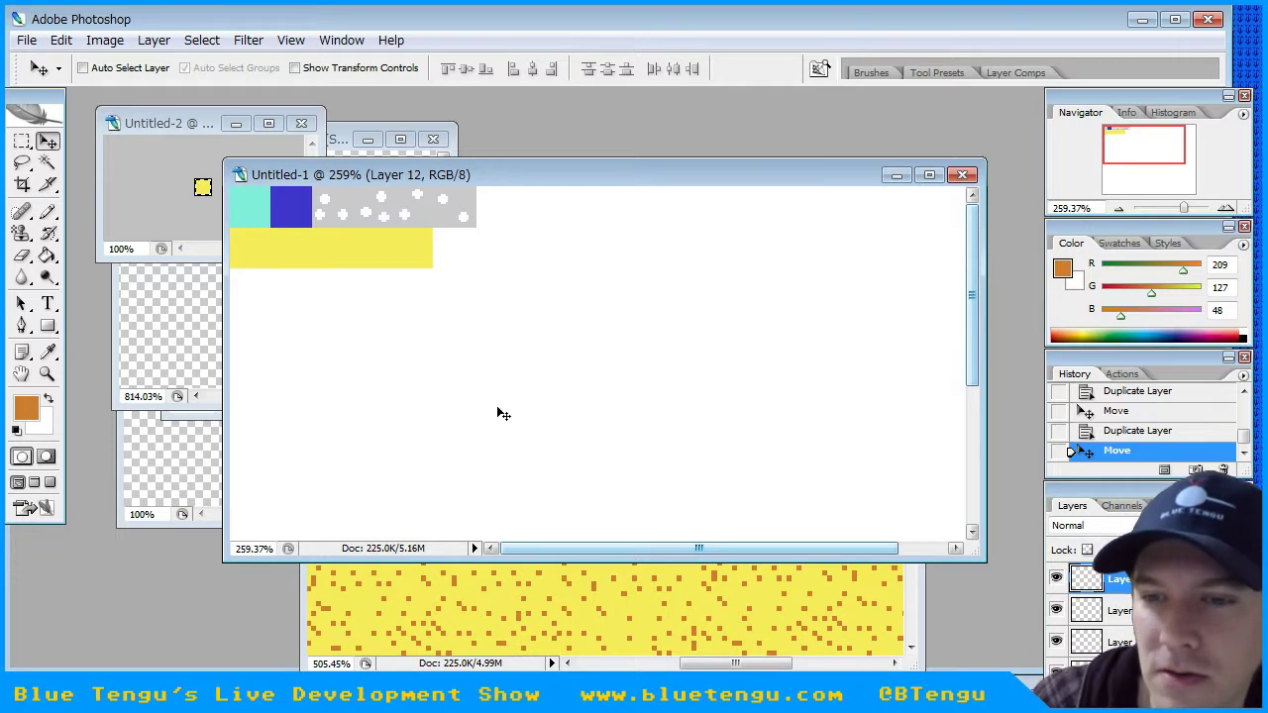
# - Scatter single-pixel orange speckles across the row of yellow sand tiles with the 1 px Pencil on Layer 12
pyautogui.click(48, 213)
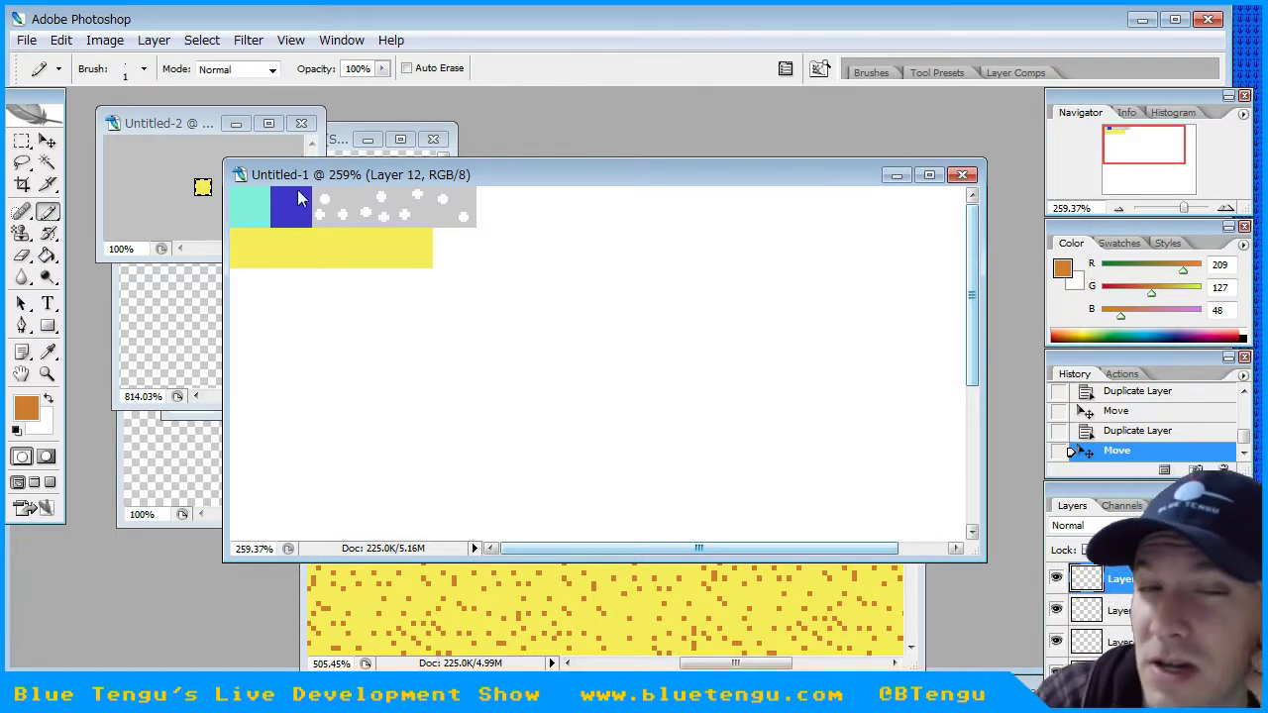
pyautogui.keyDown('alt'); pyautogui.scroll(12, 299, 238); pyautogui.keyUp('alt')
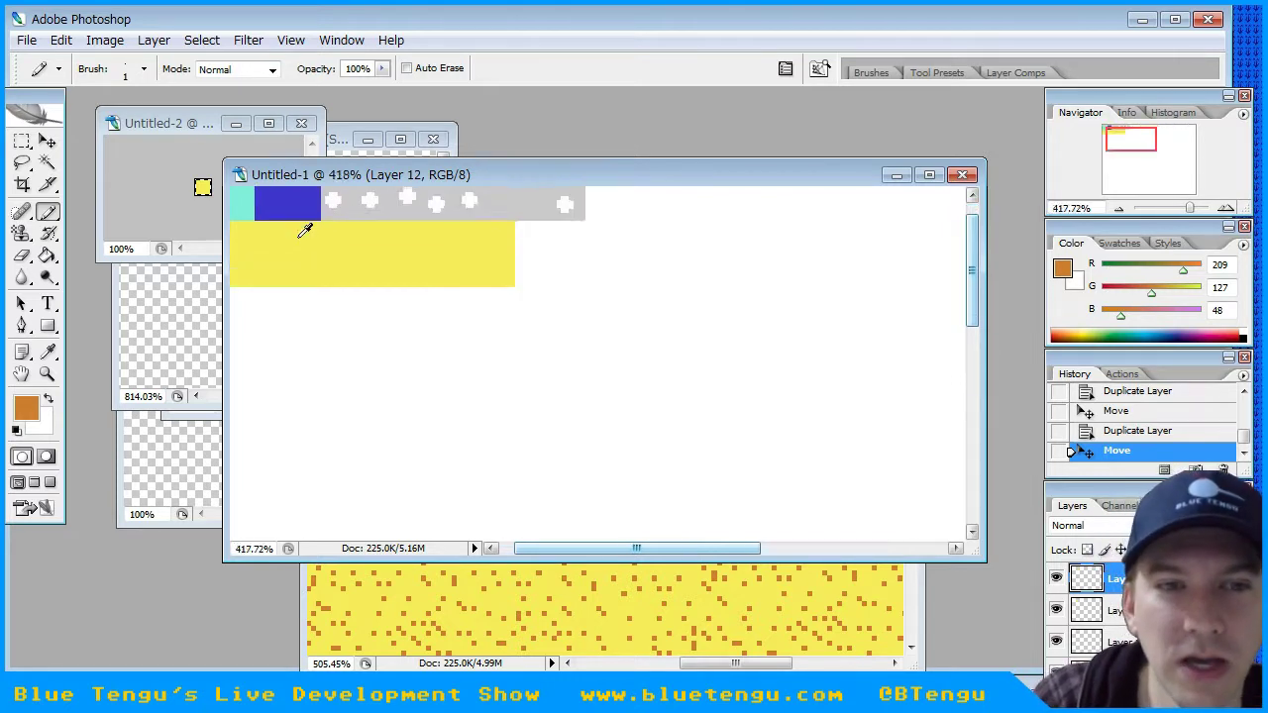
pyautogui.click(510, 549)
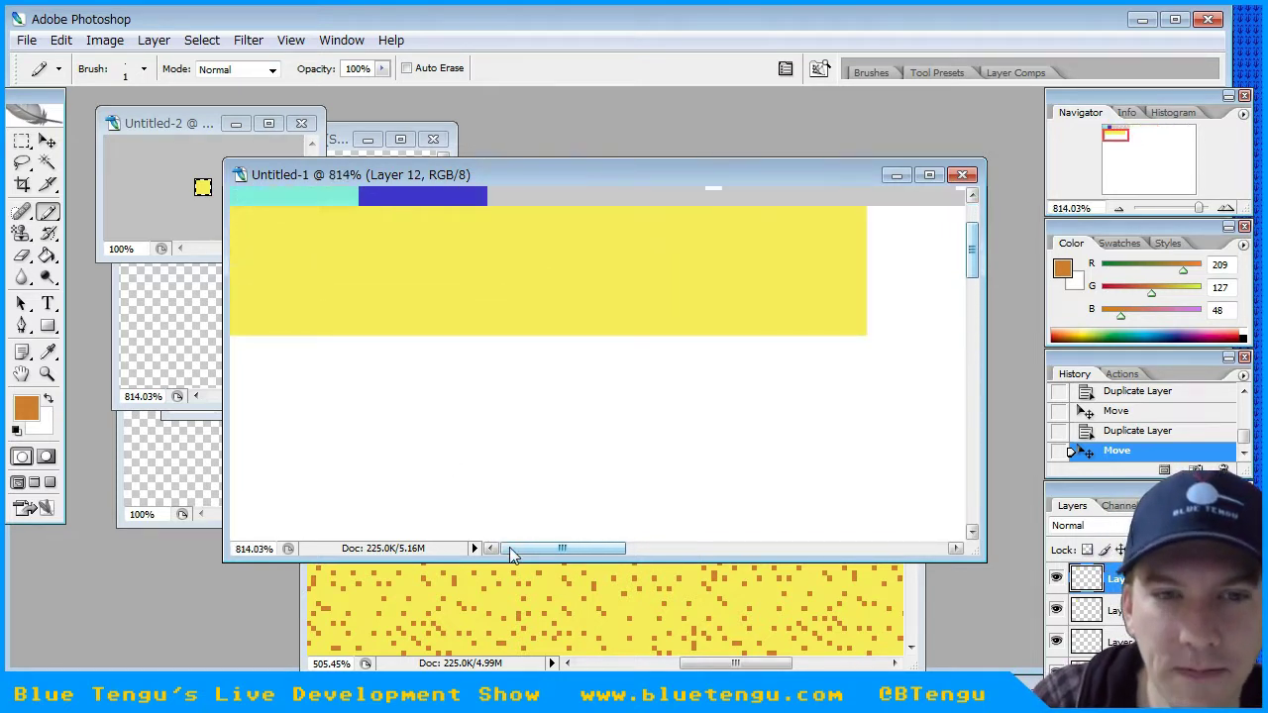
pyautogui.click(258, 315)
pyautogui.click(291, 291)
pyautogui.click(314, 315)
pyautogui.click(249, 267)
pyautogui.click(306, 258)
pyautogui.click(281, 234)
pyautogui.click(259, 236)
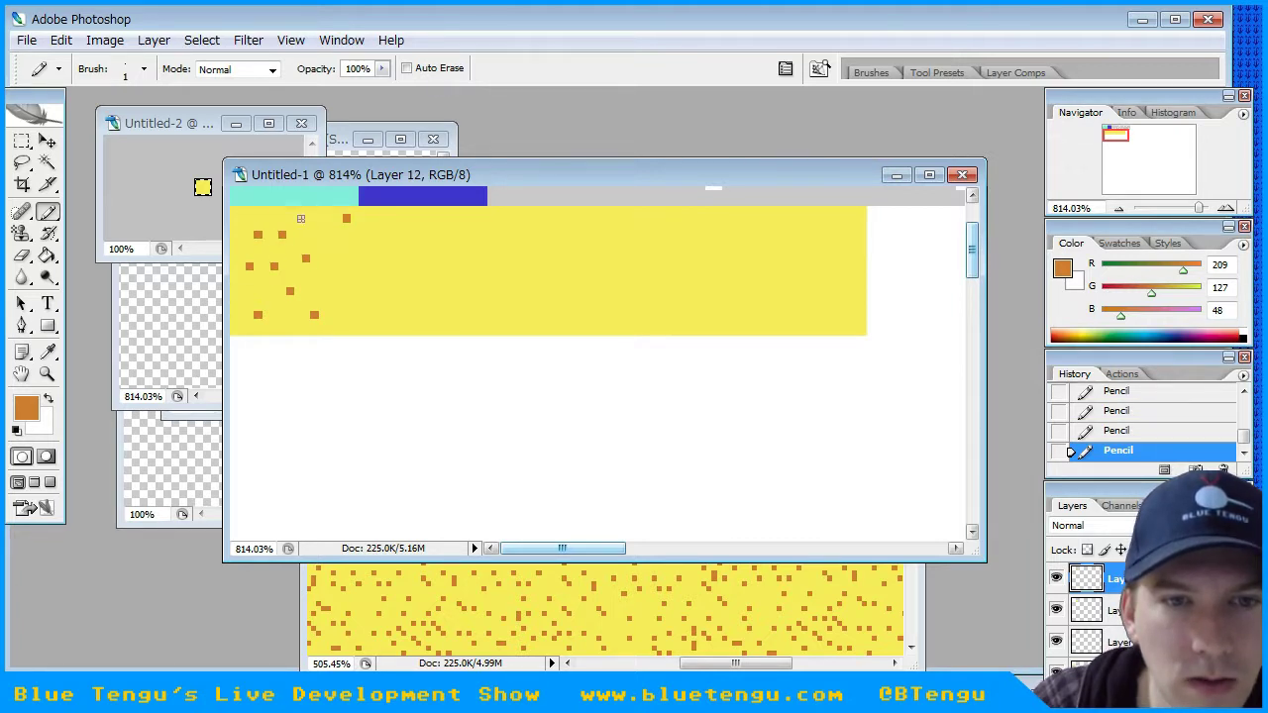
pyautogui.click(240, 210)
pyautogui.click(281, 330)
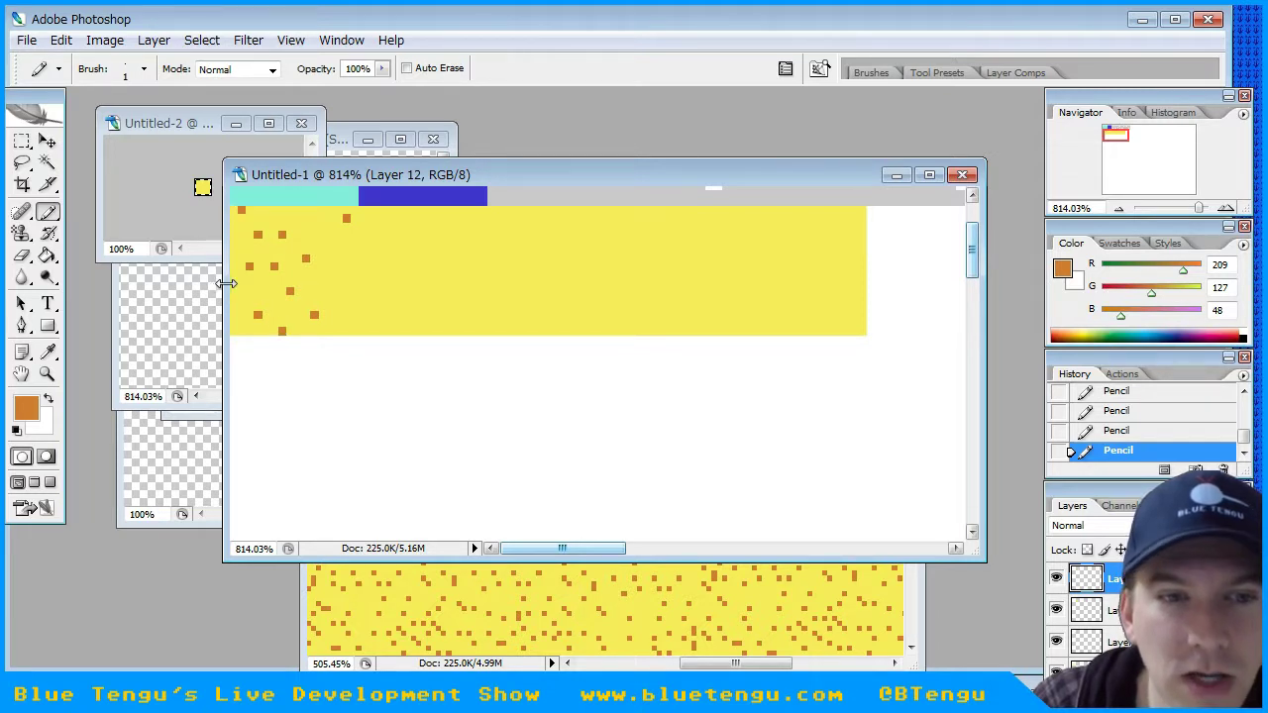
pyautogui.click(234, 284)
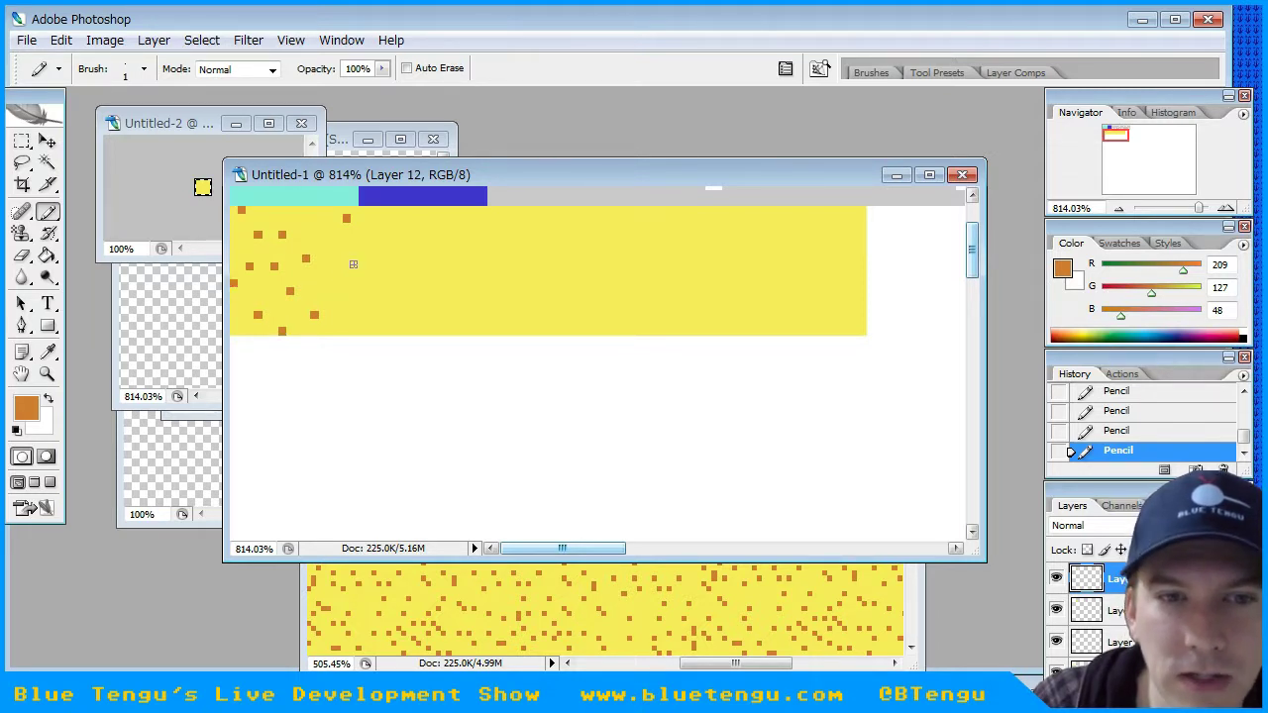
pyautogui.click(329, 291)
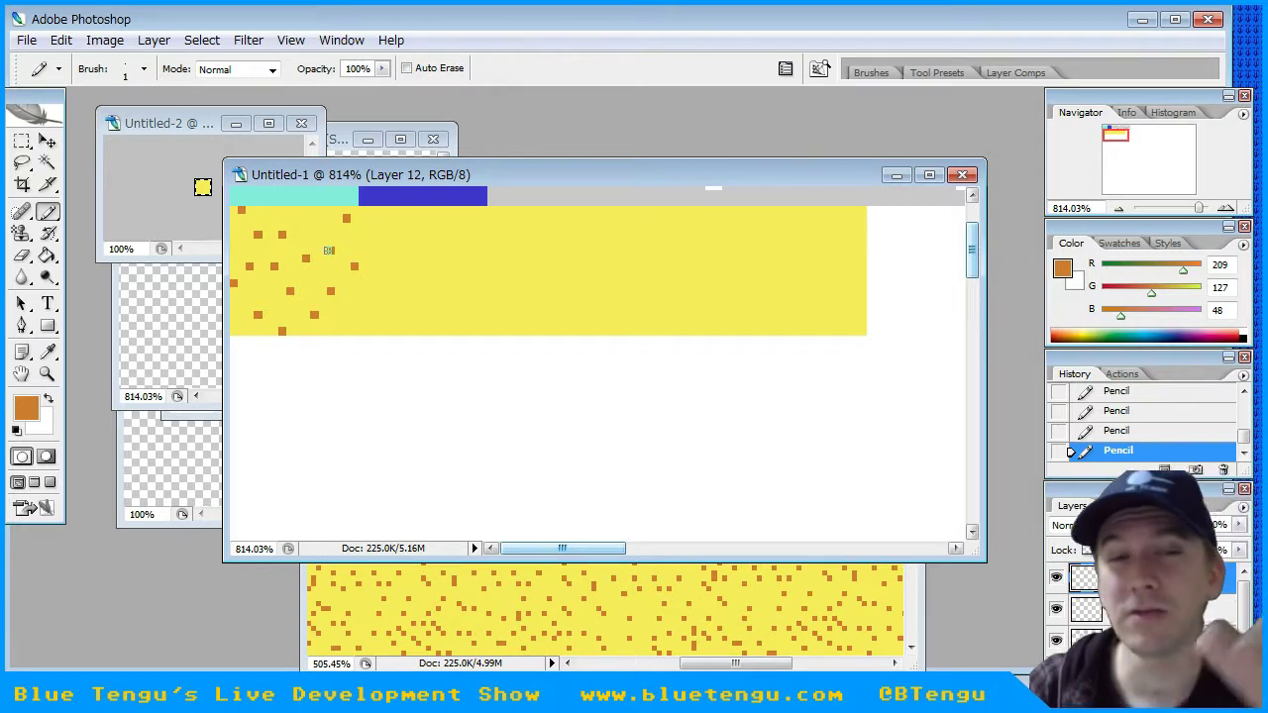
pyautogui.click(328, 250)
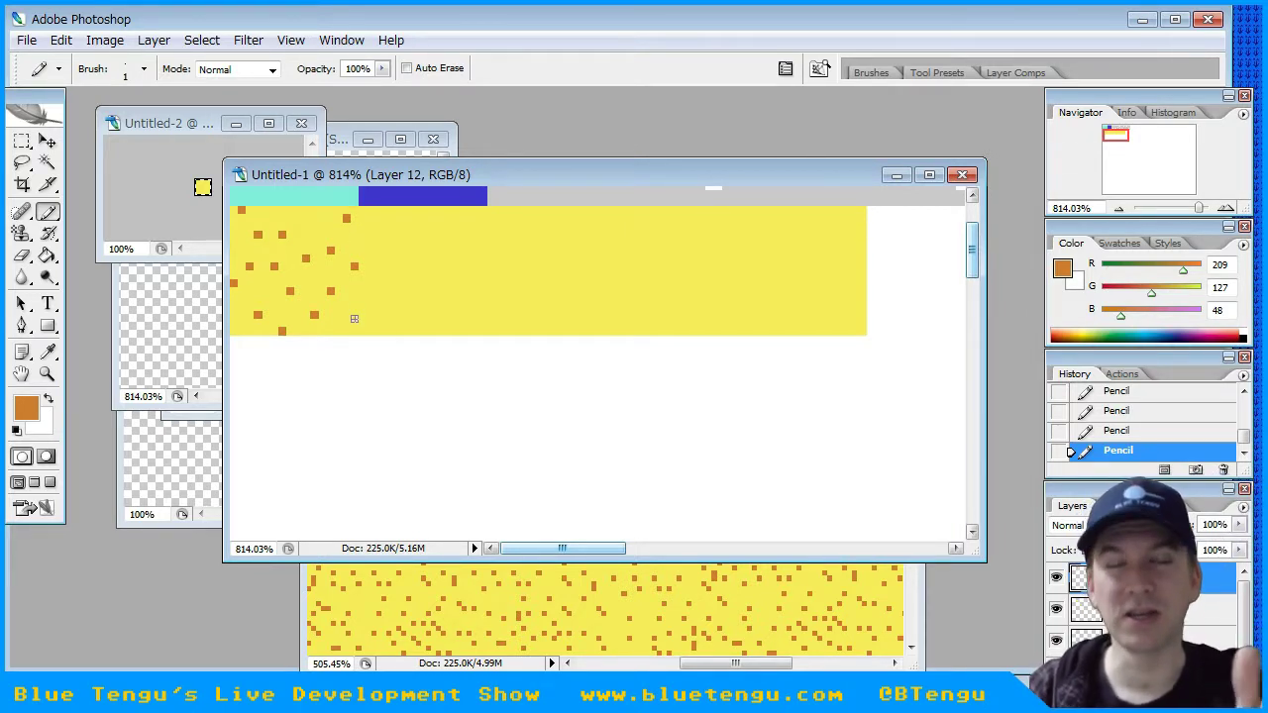
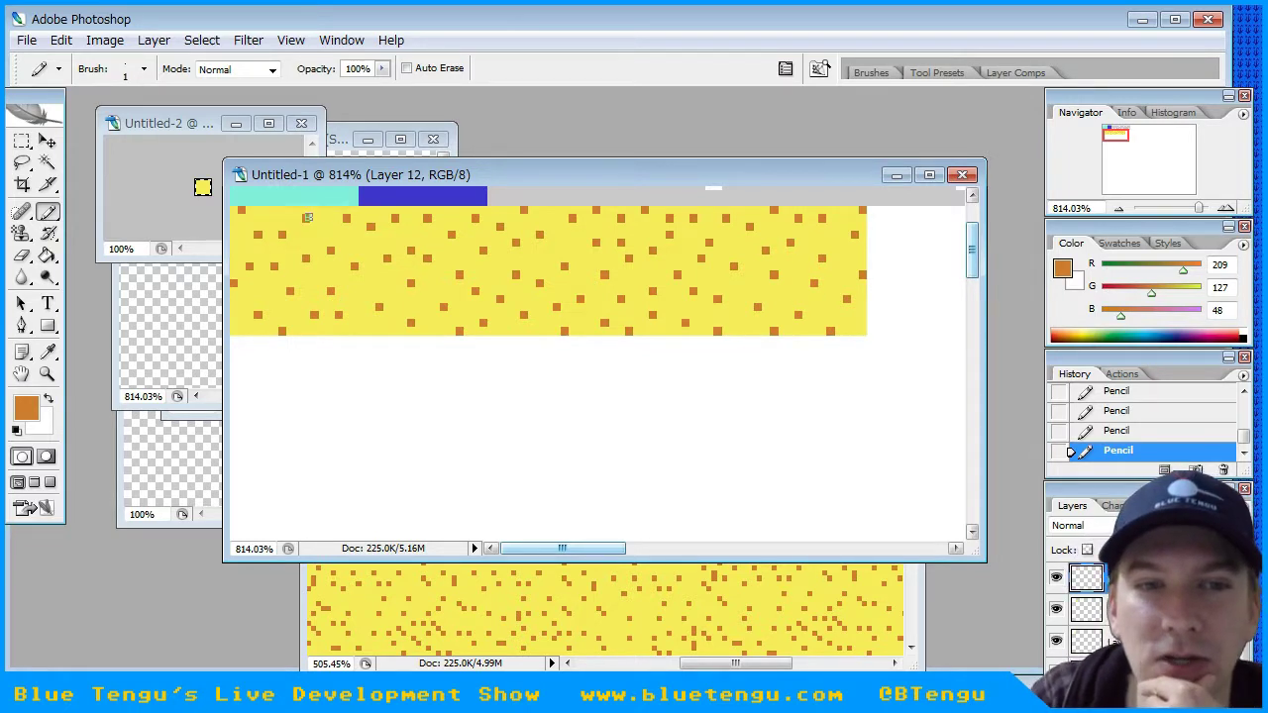
# - Check what Layer 12 contains by hiding and showing it, and inspect the speckled sand row at several magnifications
pyautogui.click(1055, 583)
pyautogui.click(1055, 583)
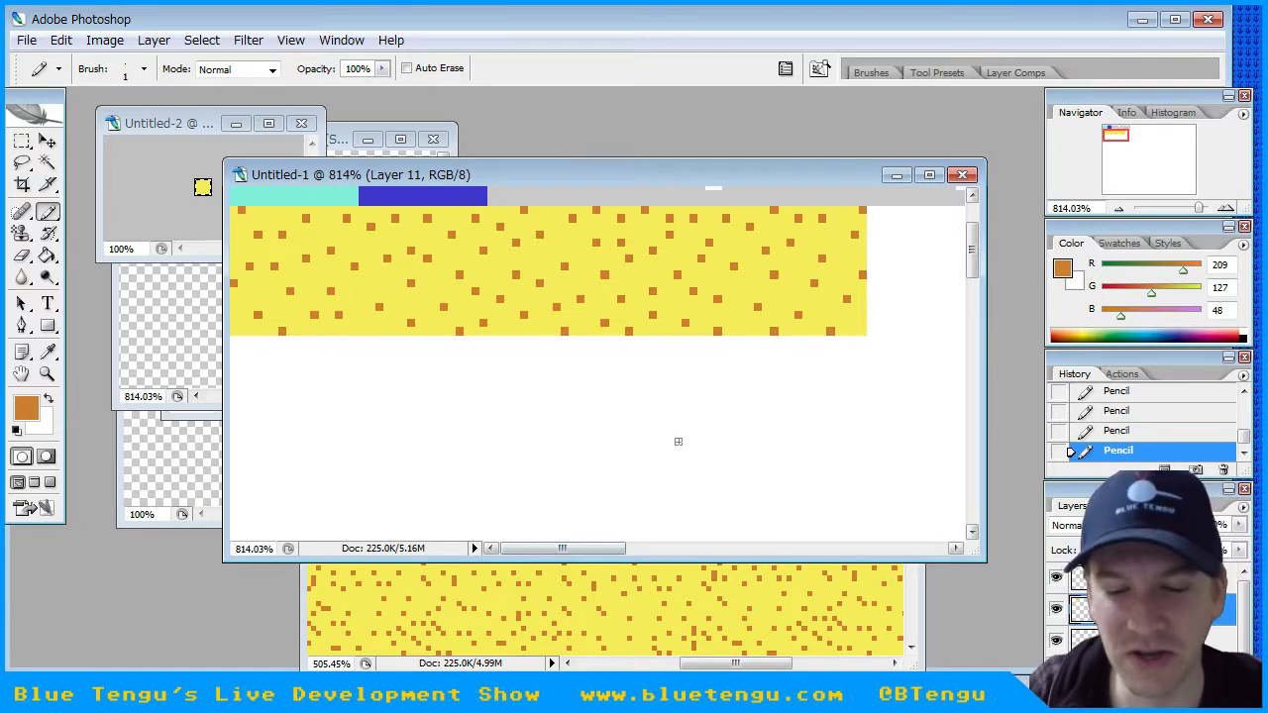
pyautogui.keyDown('alt'); pyautogui.scroll(-4, 679, 430); pyautogui.keyUp('alt')
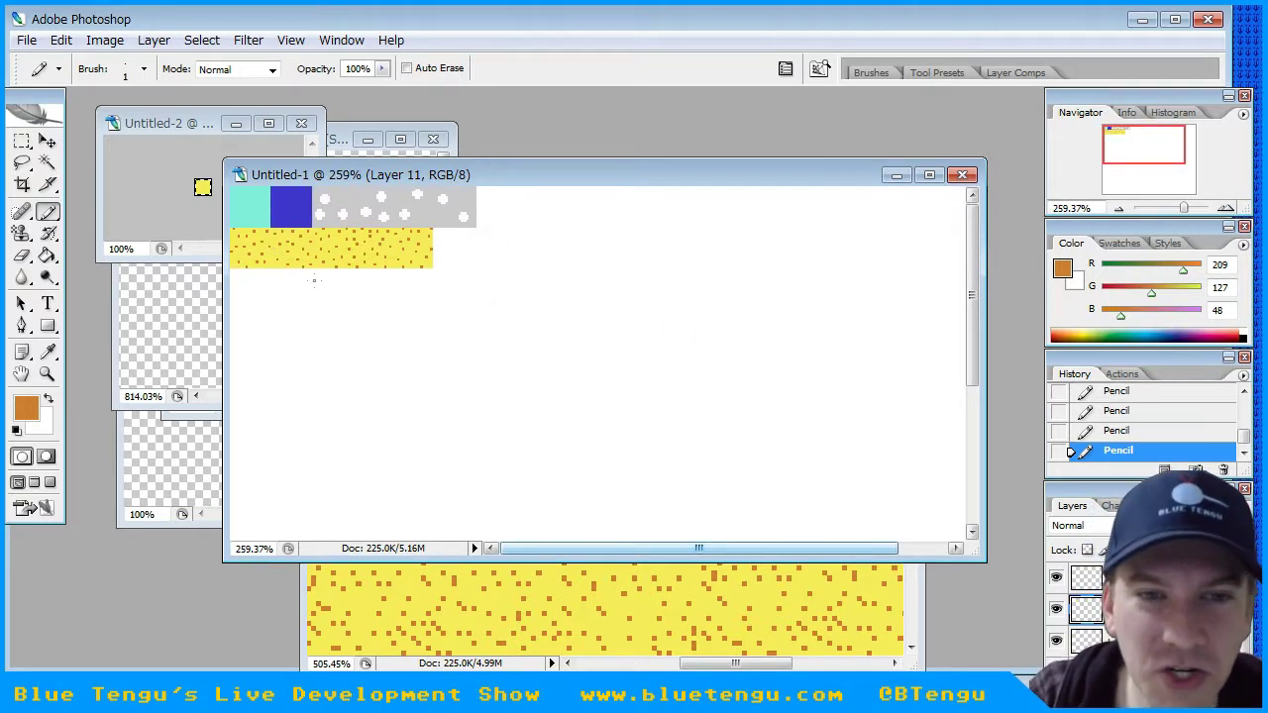
pyautogui.keyDown('alt'); pyautogui.scroll(2, 314, 282); pyautogui.keyUp('alt')
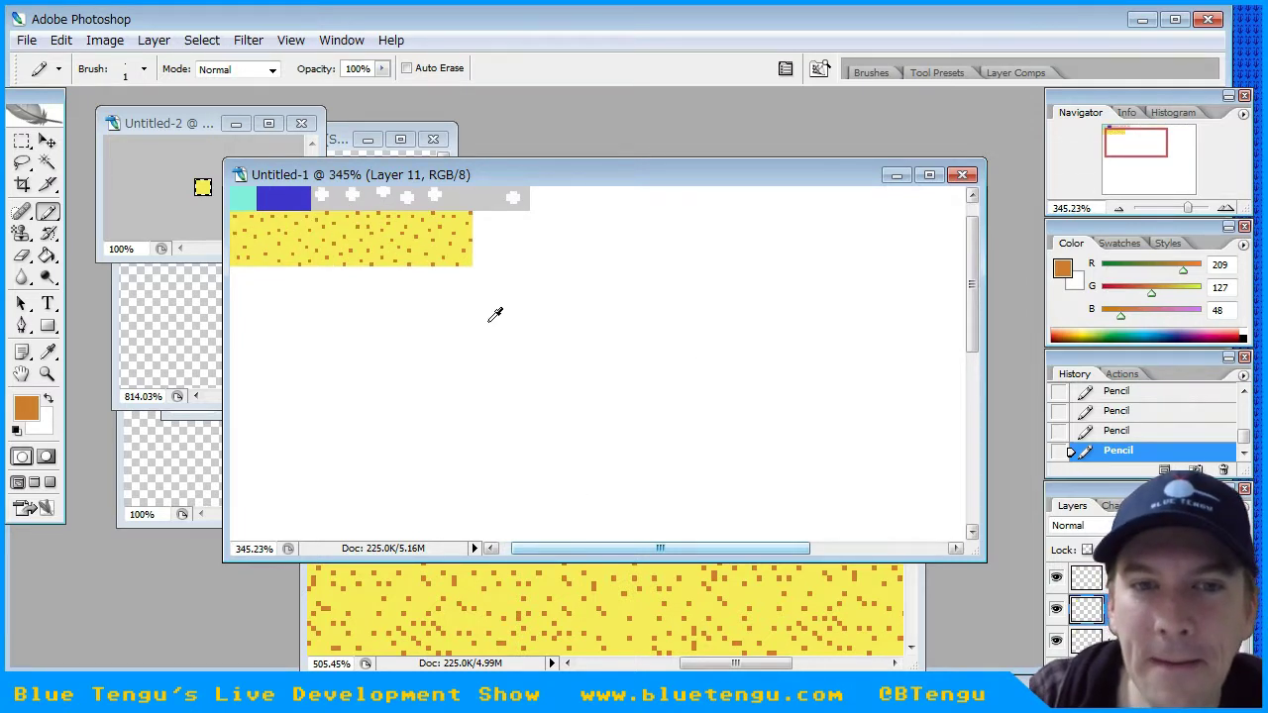
pyautogui.keyDown('alt'); pyautogui.scroll(1, 495, 314); pyautogui.keyUp('alt')
pyautogui.click(974, 226)
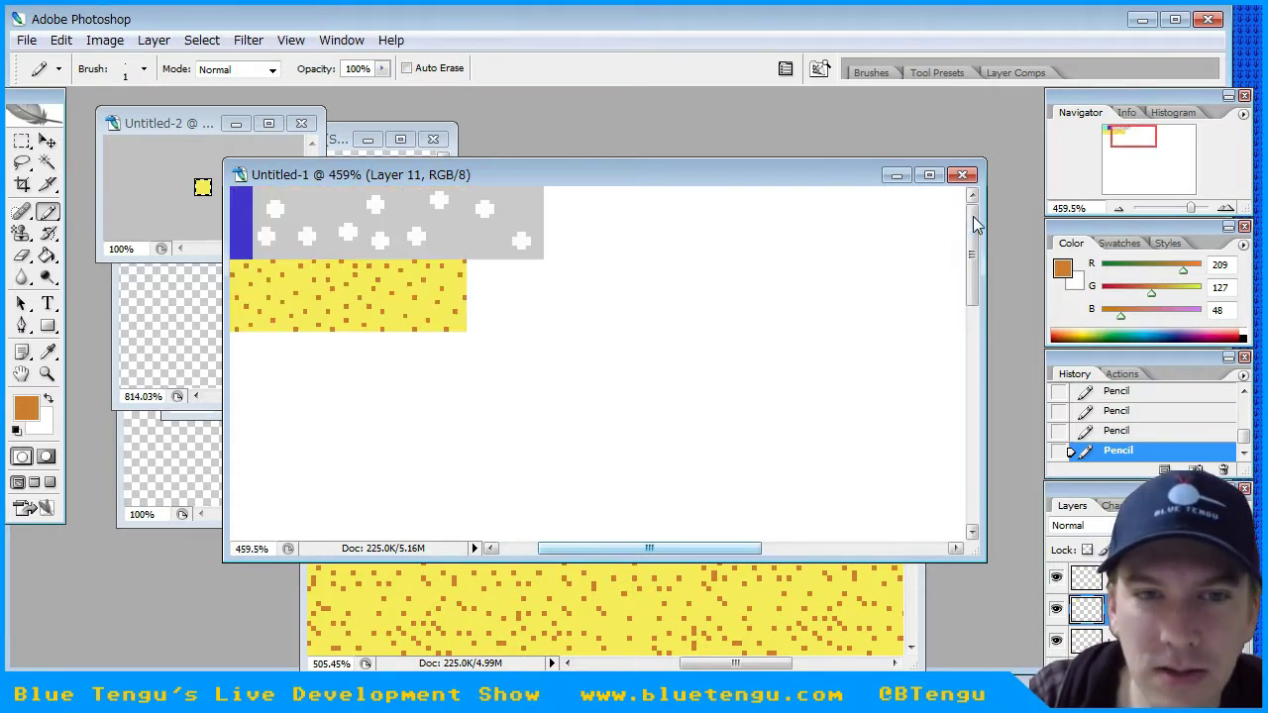
pyautogui.keyDown('alt'); pyautogui.scroll(3, 482, 264); pyautogui.keyUp('alt')
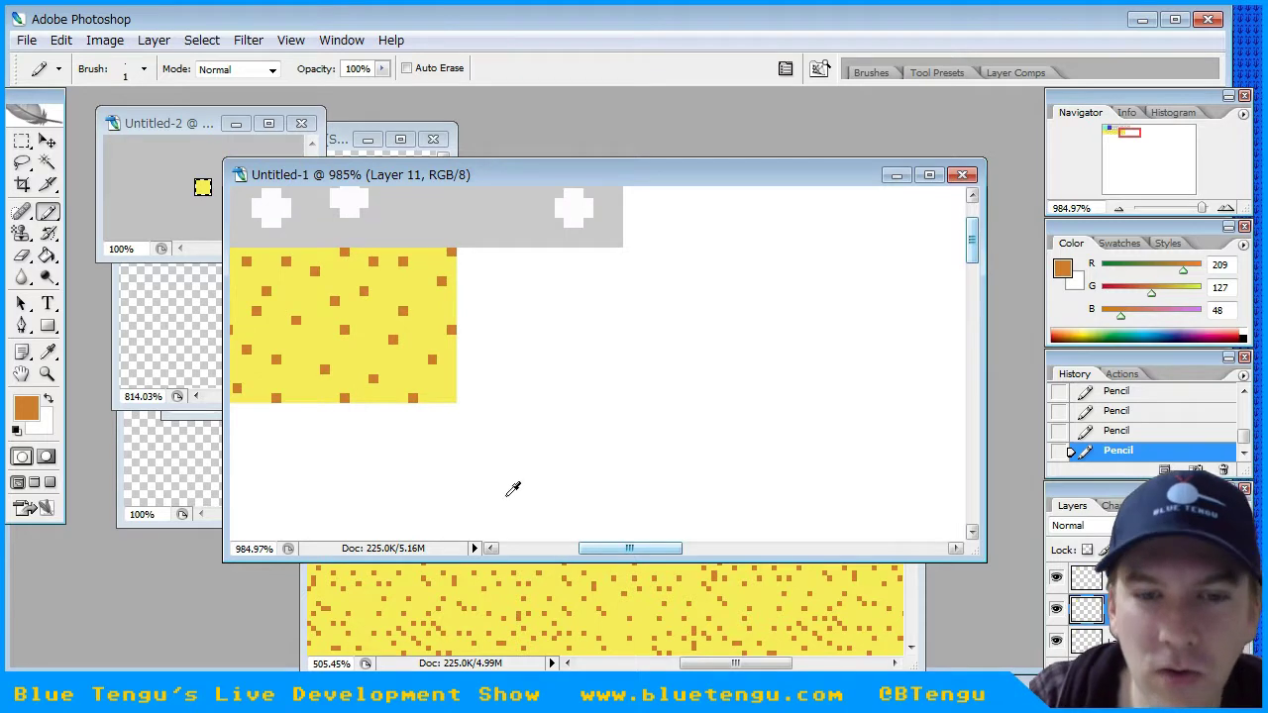
# - Check which layer holds each yellow sand tile by hiding and showing the tile layers one at a time
pyautogui.click(514, 552)
pyautogui.moveTo(538, 549)
pyautogui.mouseDown()
pyautogui.moveTo(607, 548)
pyautogui.moveTo(527, 556)
pyautogui.mouseUp()
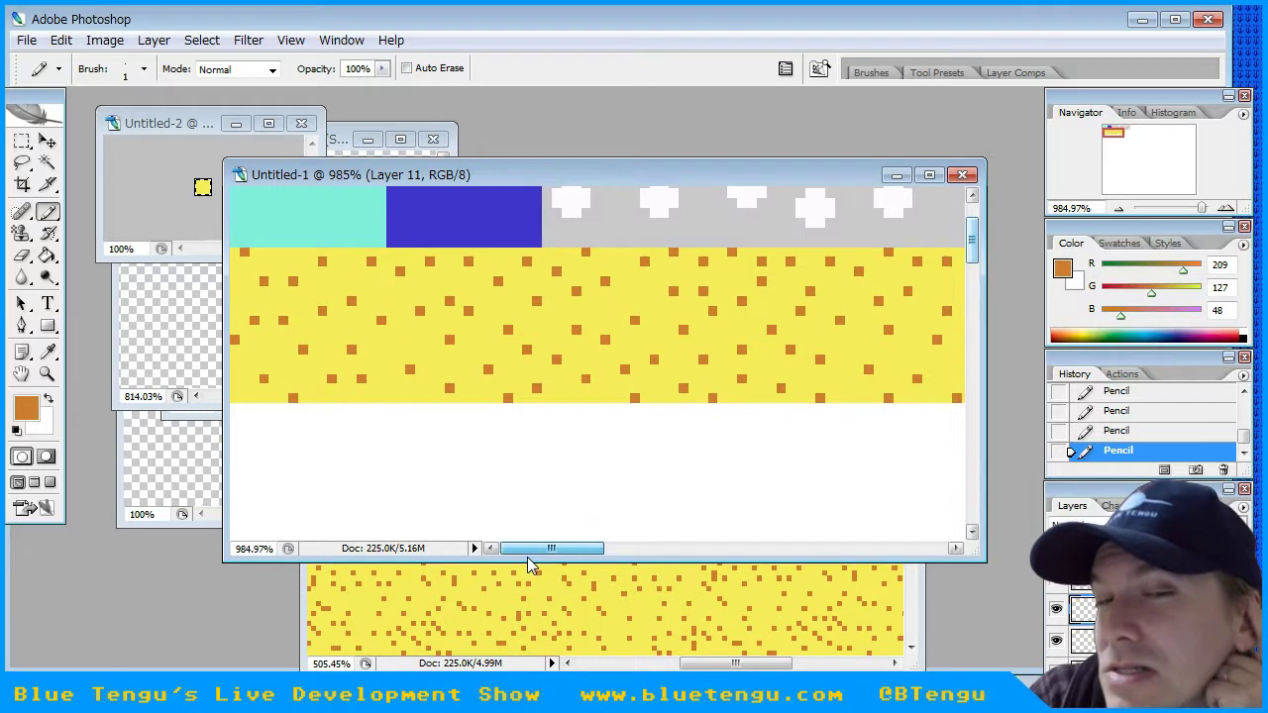
pyautogui.click(1057, 640)
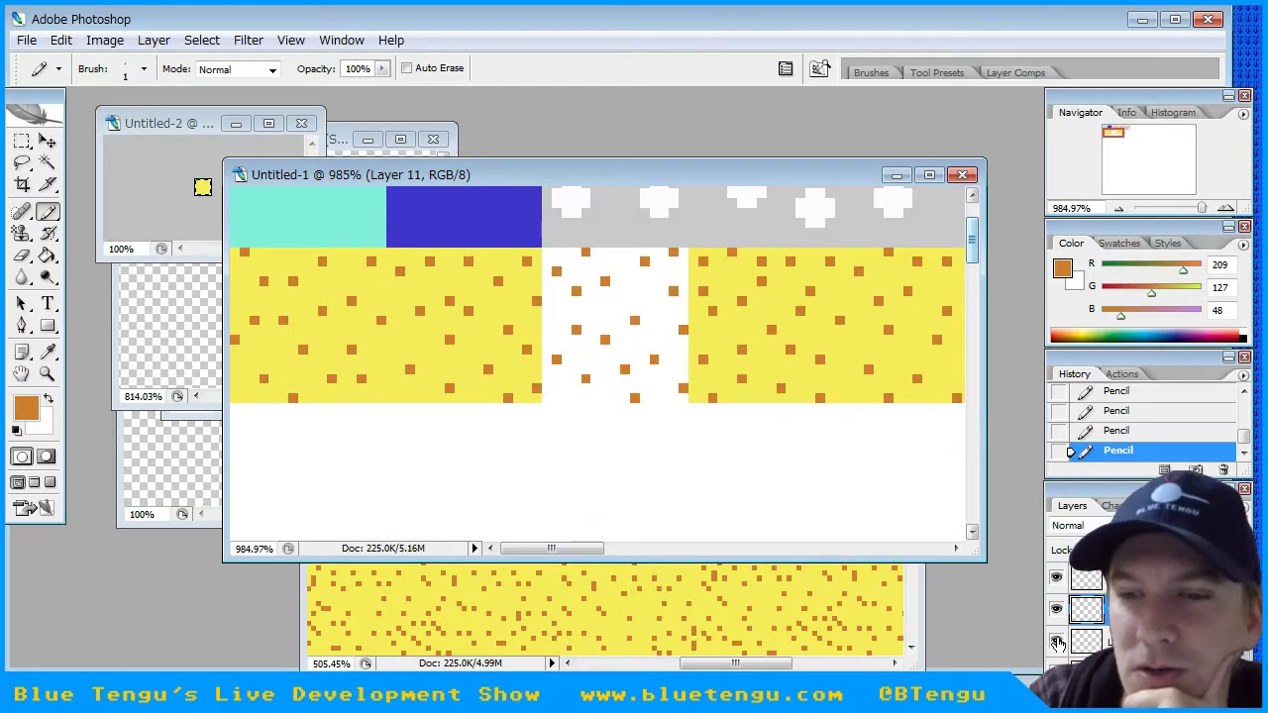
pyautogui.click(1057, 640)
pyautogui.click(1057, 611)
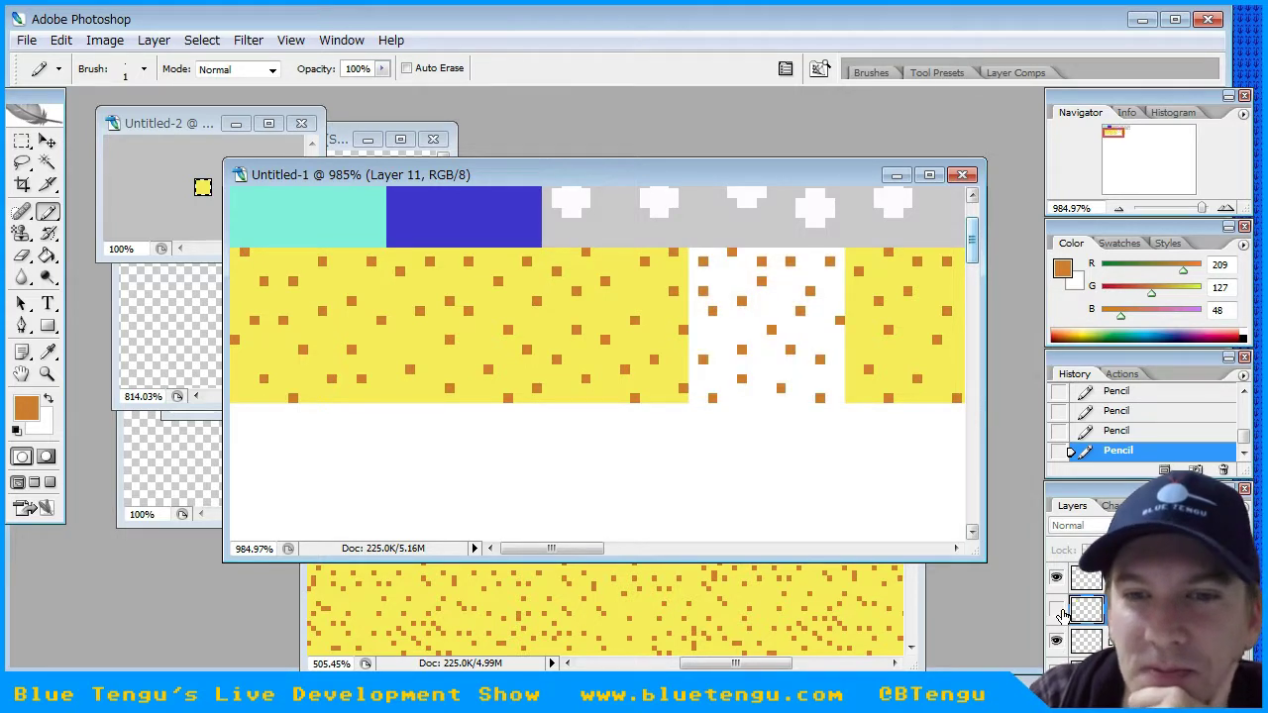
pyautogui.click(1062, 615)
pyautogui.click(1058, 671)
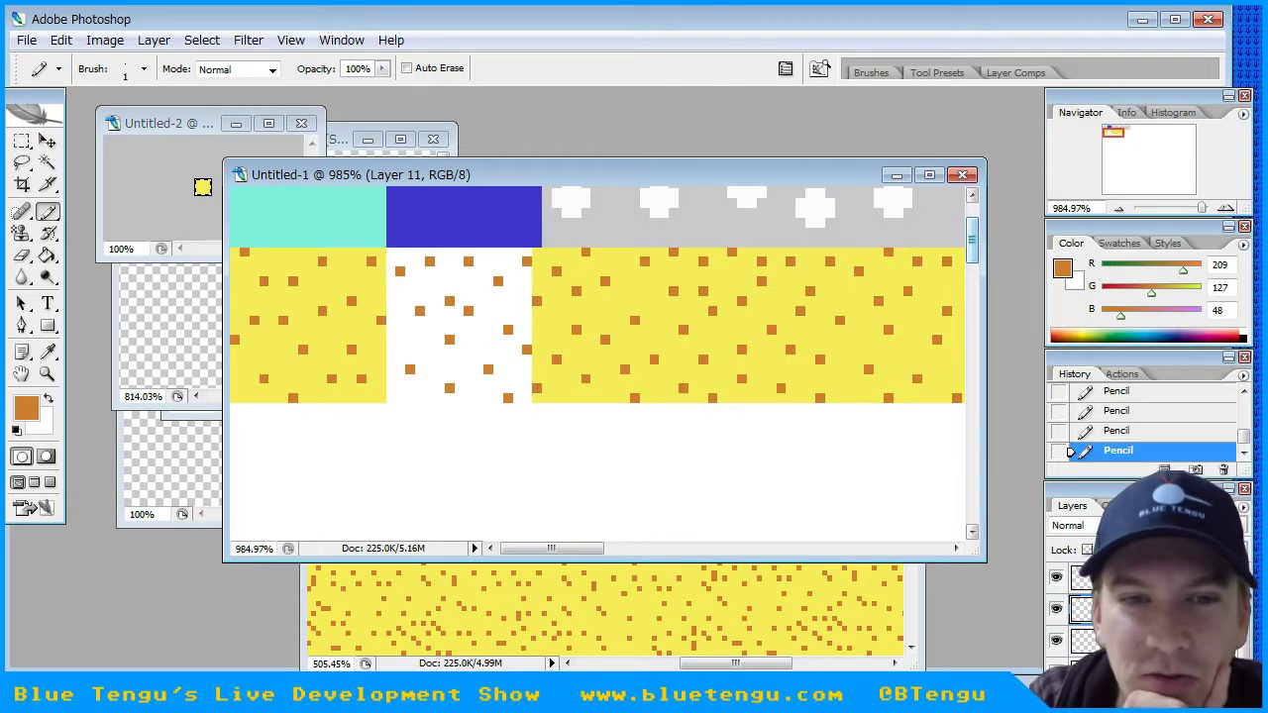
pyautogui.click(1058, 672)
pyautogui.click(1057, 703)
pyautogui.click(1057, 702)
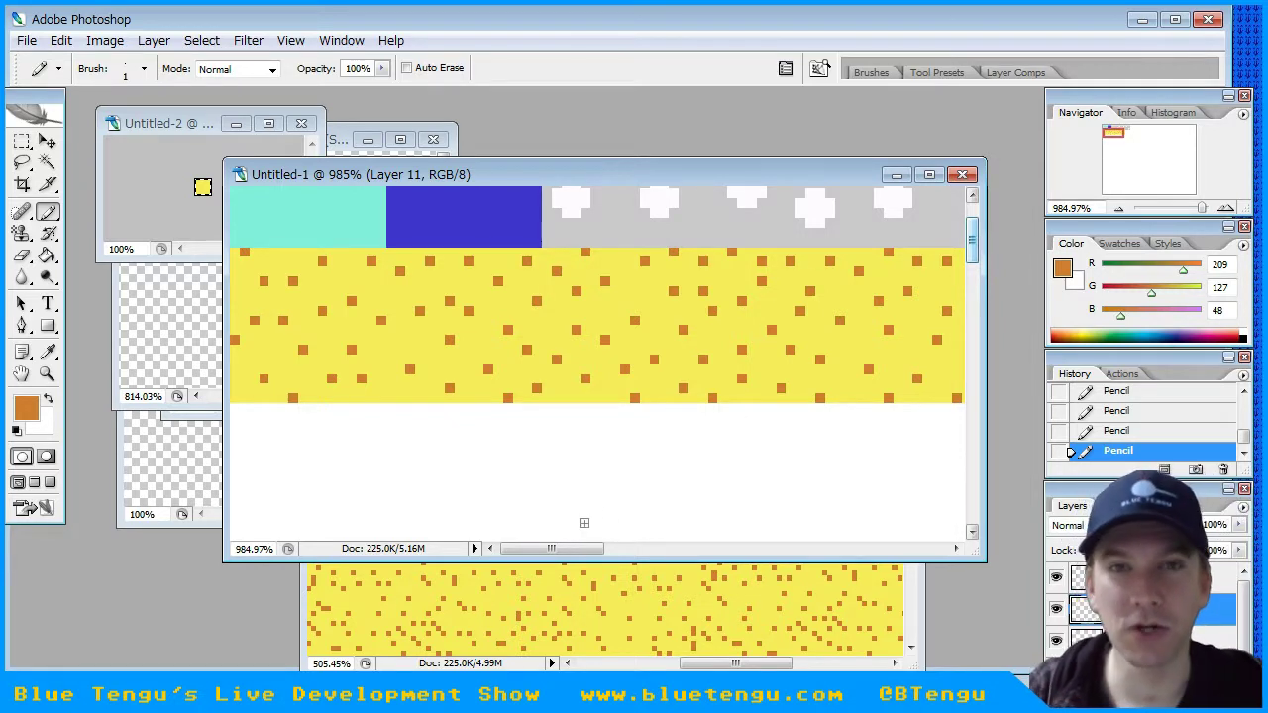
pyautogui.keyDown('alt'); pyautogui.scroll(-2, 673, 331); pyautogui.keyUp('alt')
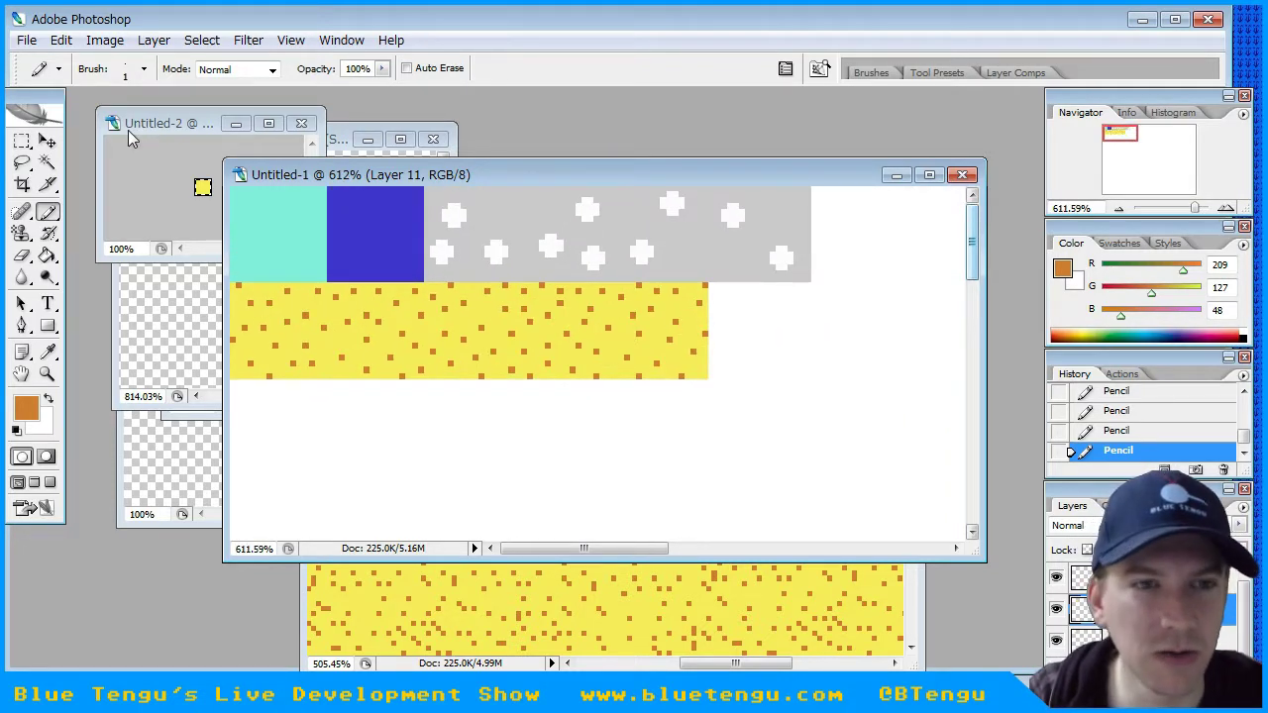
# - Open Graveyard Background.psd and sample the brown of its ground, RGB 145, 95, 51, as the foreground colour
pyautogui.click(27, 40)
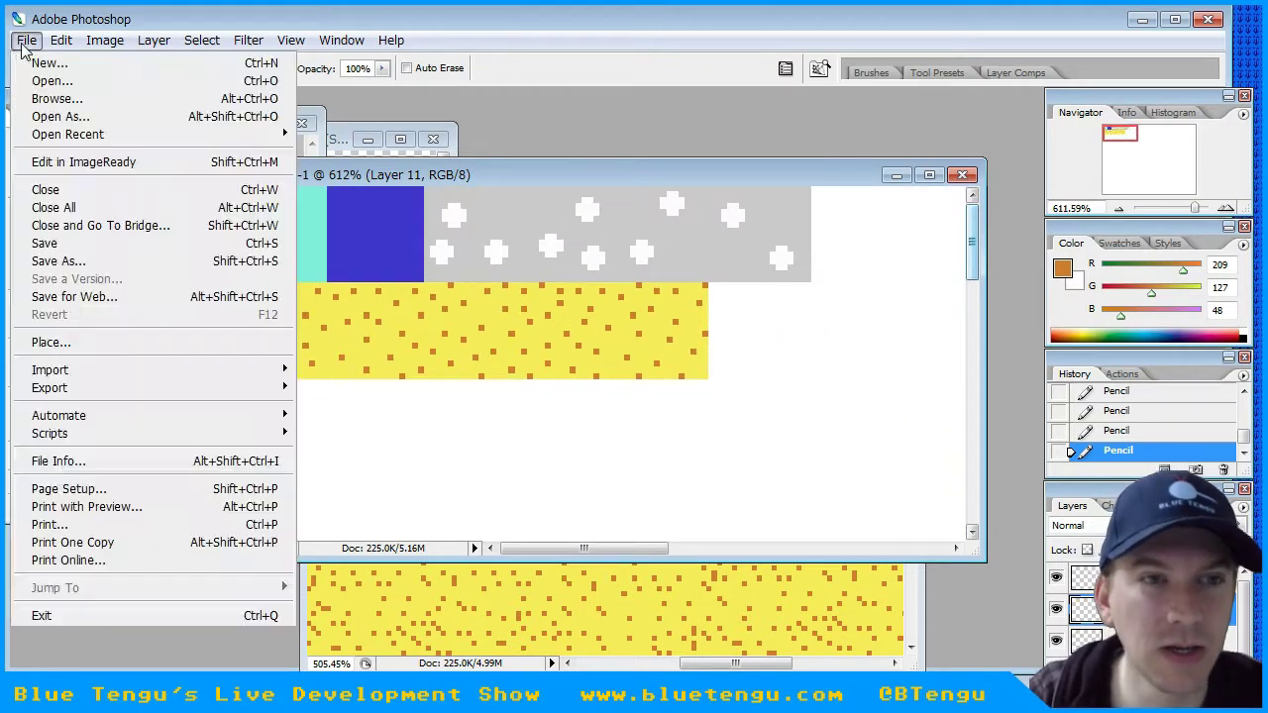
pyautogui.click(54, 81)
pyautogui.doubleClick(536, 532)
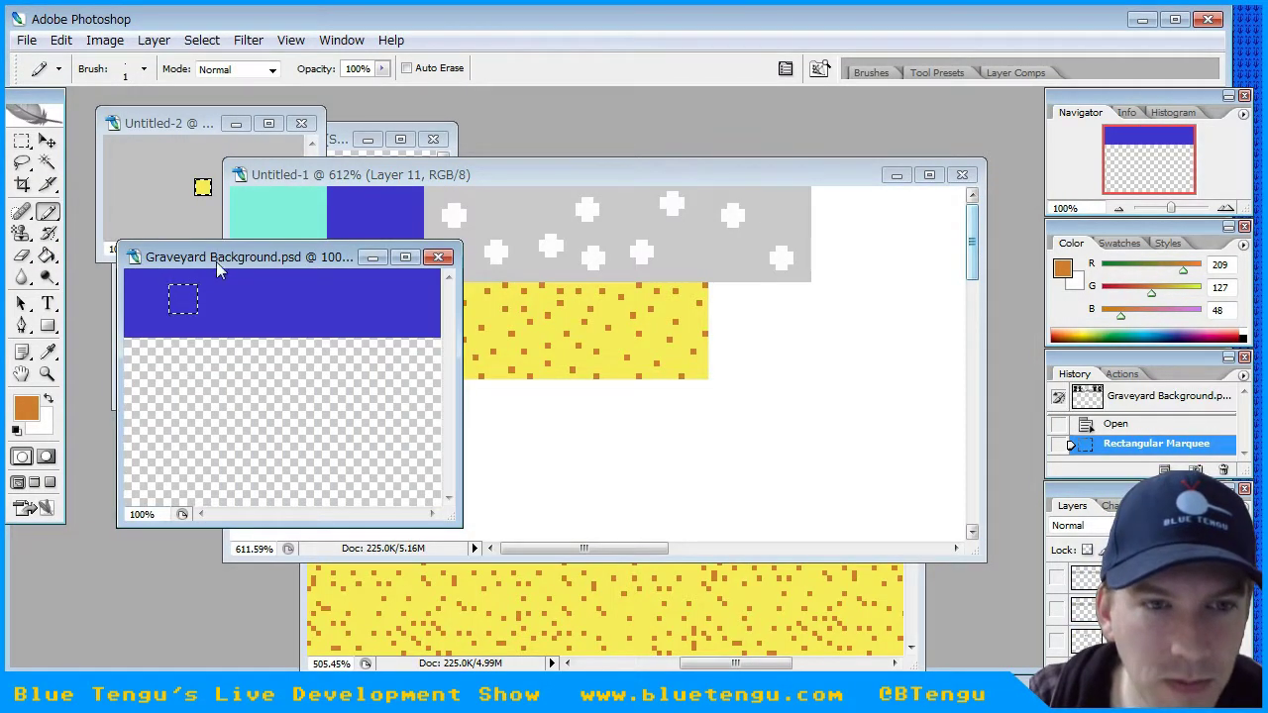
pyautogui.moveTo(217, 257); pyautogui.dragTo(184, 320)
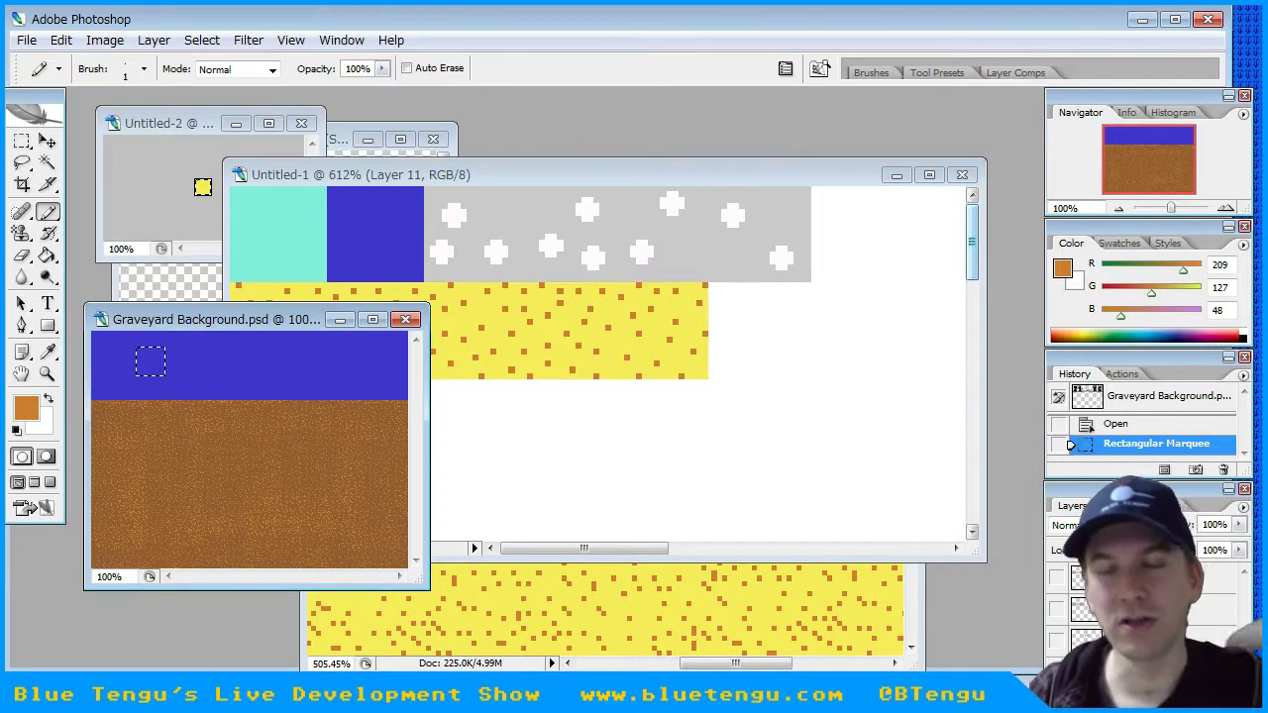
pyautogui.click(46, 351)
pyautogui.click(133, 404)
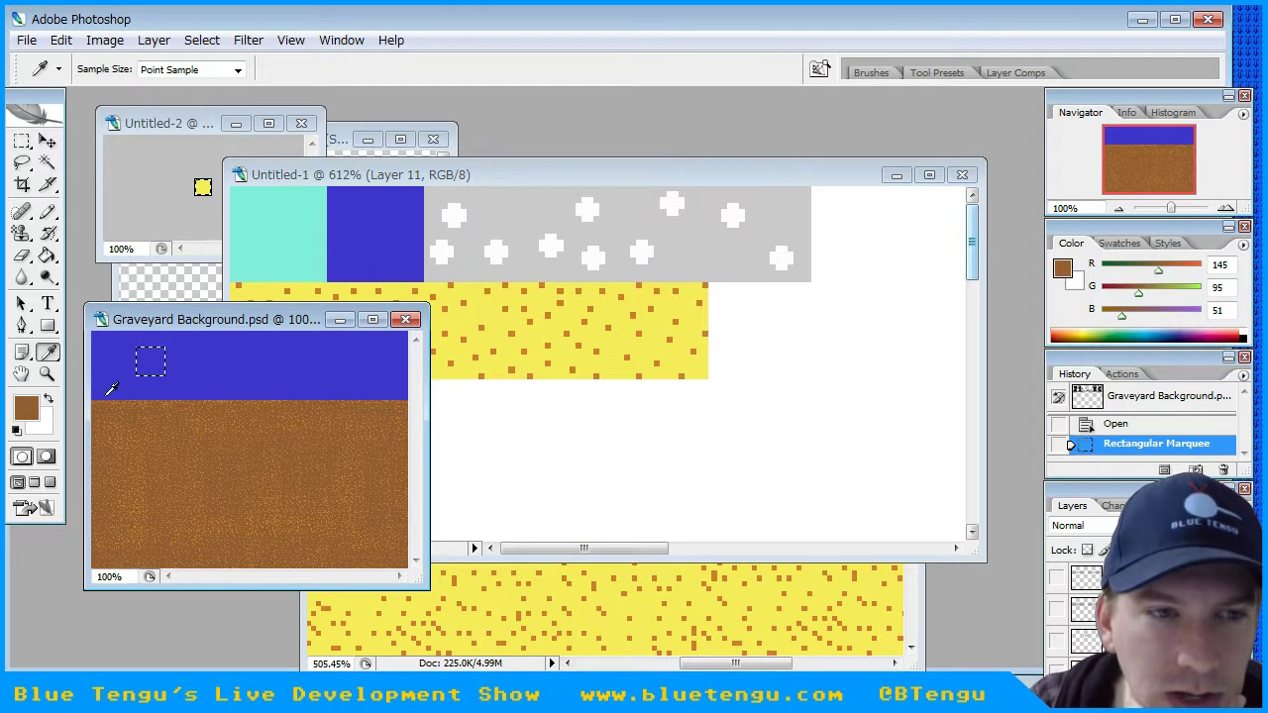
# - Fill the tile in Untitled-2 with the sampled brown using the Paint Bucket and copy the whole canvas
pyautogui.click(46, 255)
pyautogui.click(185, 126)
pyautogui.click(202, 188)
pyautogui.hotkey('ctrl', 'a')
pyautogui.hotkey('ctrl', 'c')
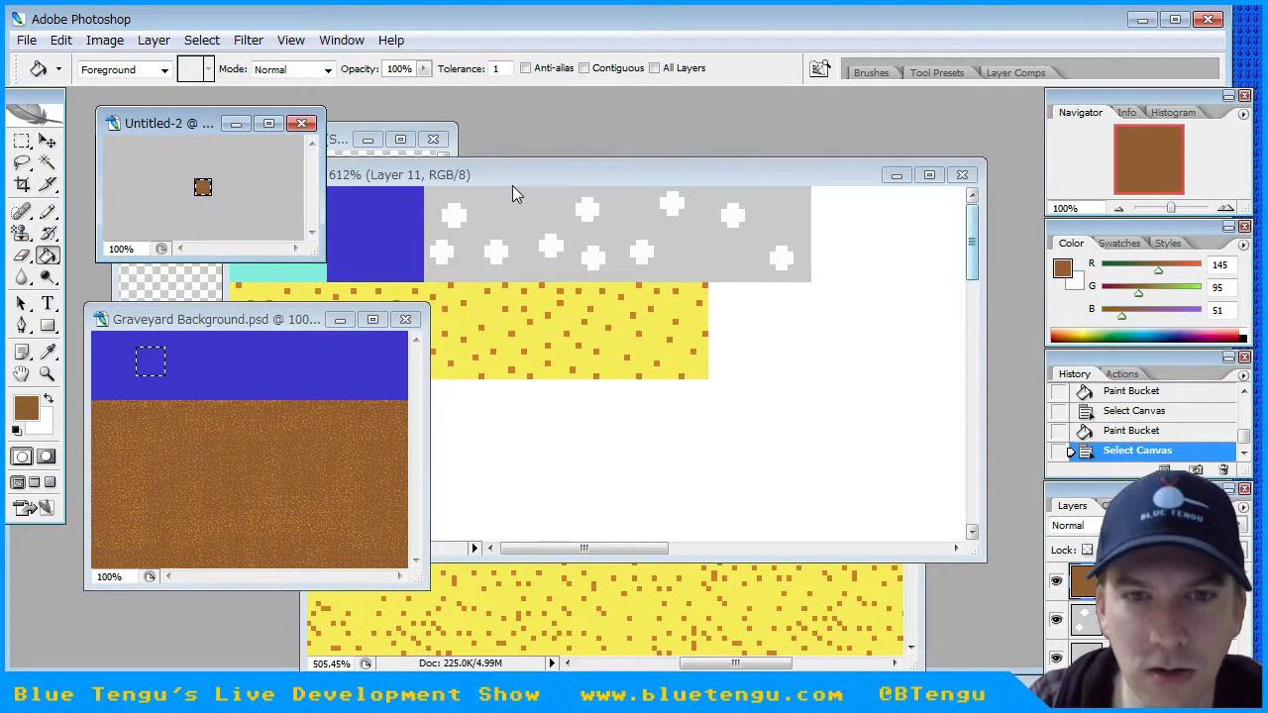
# - Paste the brown tile into Untitled-1 and place it as the first tile directly below the yellow row
pyautogui.click(510, 189)
pyautogui.hotkey('ctrl', 'v')
pyautogui.click(47, 142)
pyautogui.moveTo(558, 387); pyautogui.dragTo(265, 454)
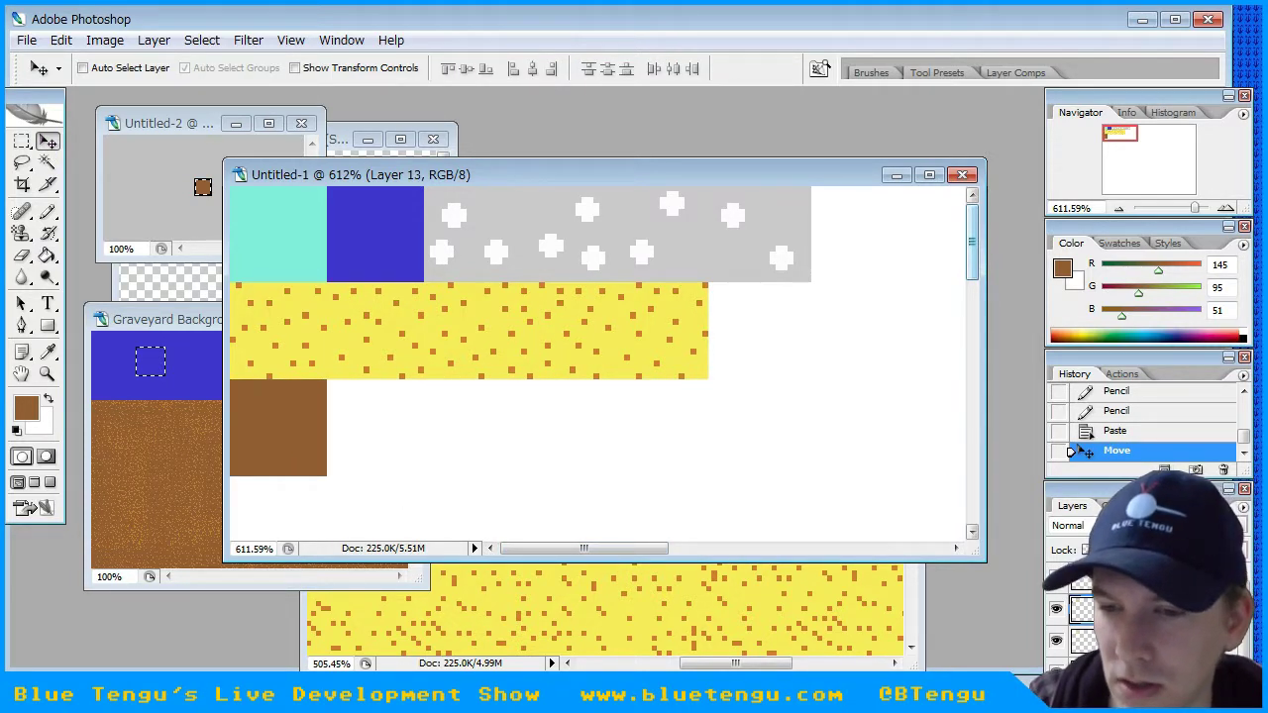
# - Identify the tile on each layer of Untitled-1 by toggling the visibility of Layer 7 and the layers above it
pyautogui.click(1130, 693)
pyautogui.click(1056, 694)
pyautogui.click(1056, 694)
pyautogui.click(1056, 673)
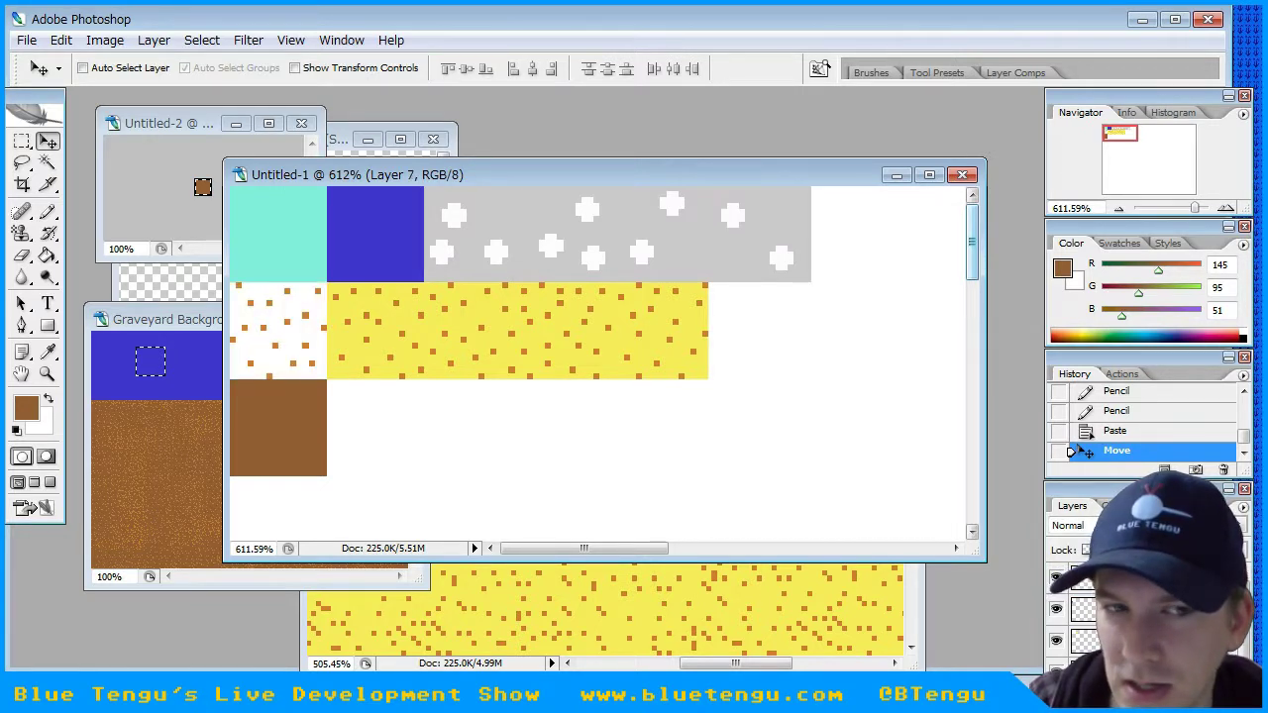
pyautogui.click(1056, 672)
pyautogui.click(1056, 641)
pyautogui.click(1056, 641)
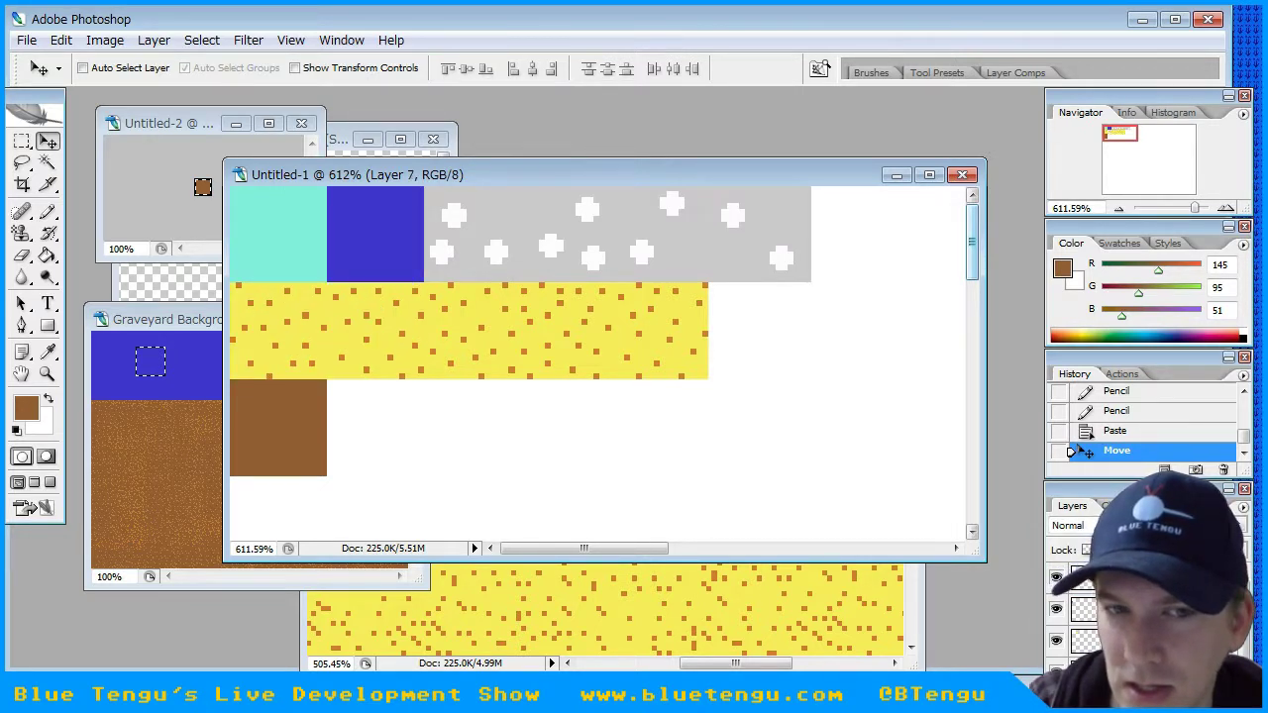
pyautogui.click(1056, 611)
pyautogui.click(1056, 611)
pyautogui.click(1061, 645)
pyautogui.click(1060, 645)
pyautogui.click(1057, 582)
pyautogui.click(1057, 581)
# - Move Layer 12 one place down in the layer stack and check its content by hiding and showing it
pyautogui.moveTo(1100, 583); pyautogui.dragTo(1099, 624)
pyautogui.click(1056, 612)
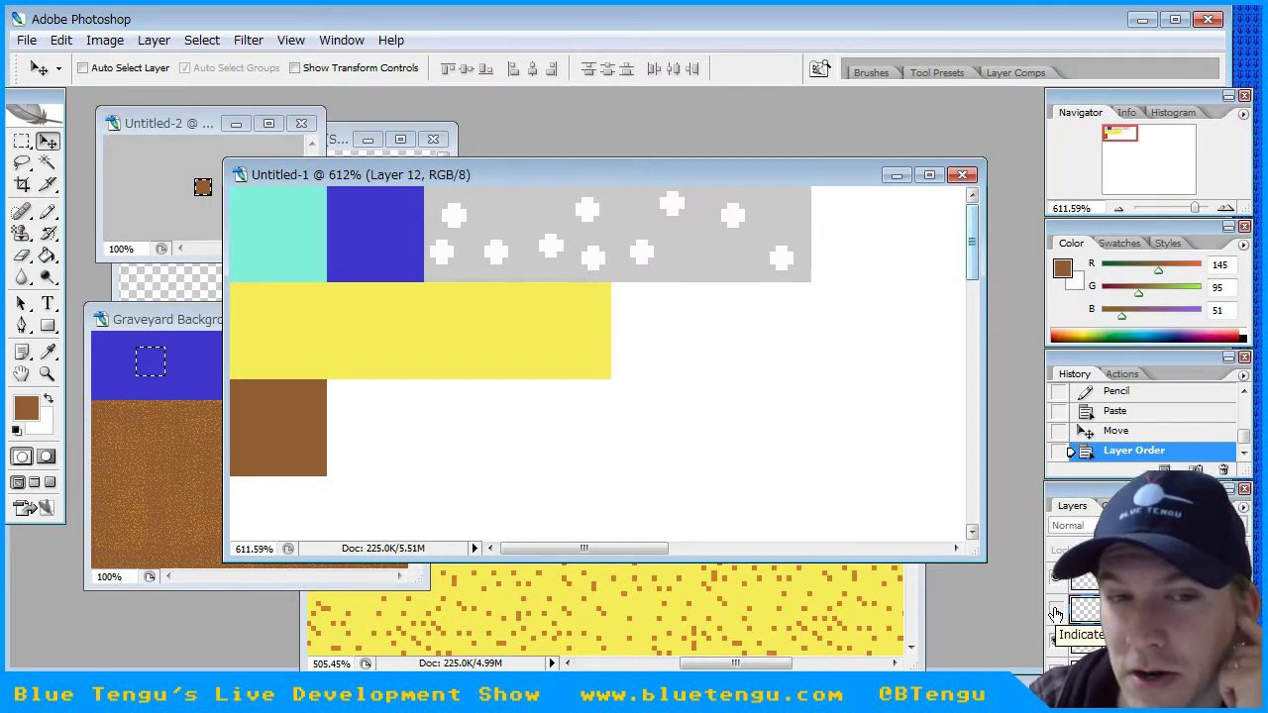
pyautogui.click(1056, 613)
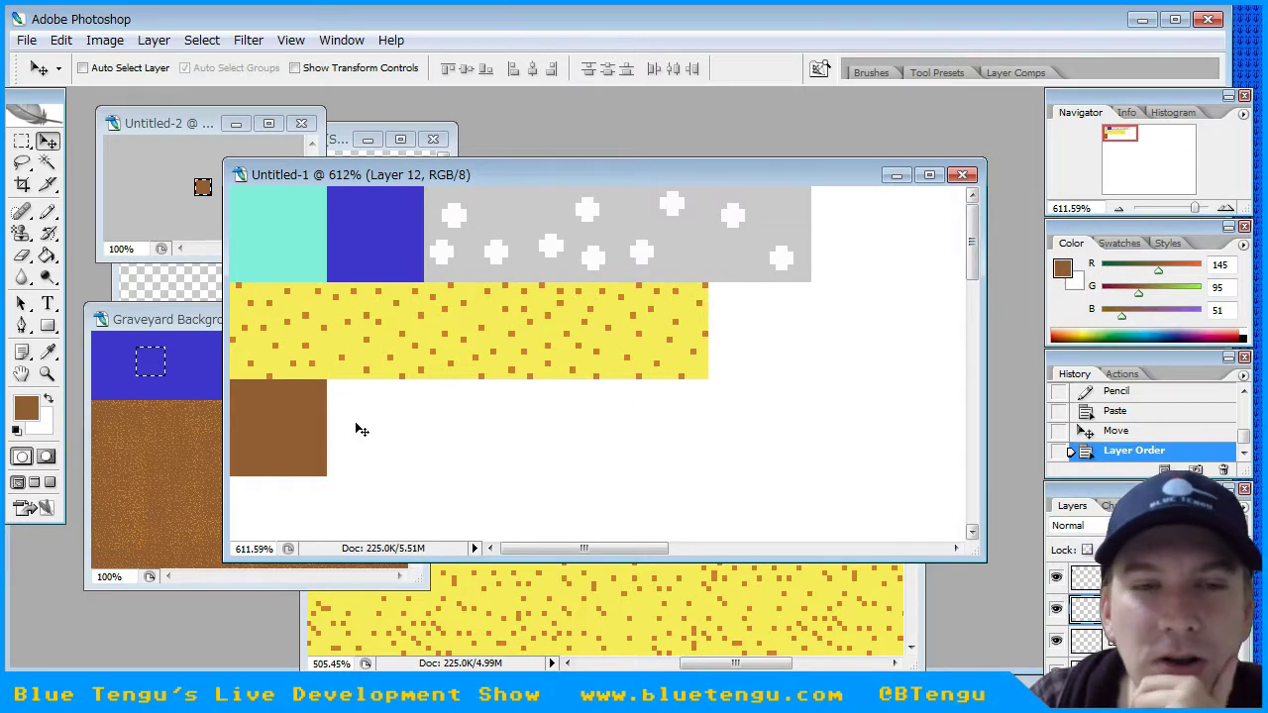
# - Paste another copy of the brown tile from Untitled-2 into Untitled-1 and place it second in the brown row
pyautogui.click(157, 111)
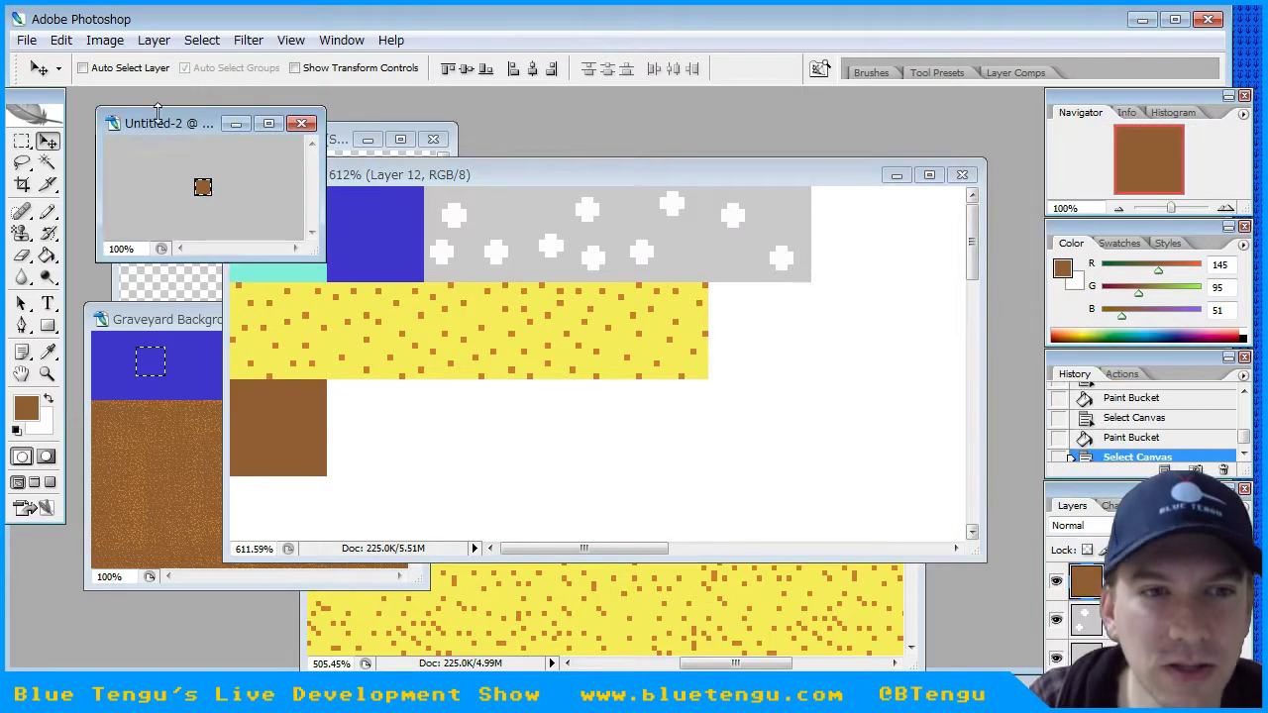
pyautogui.hotkey('ctrl', 'a')
pyautogui.click(463, 177)
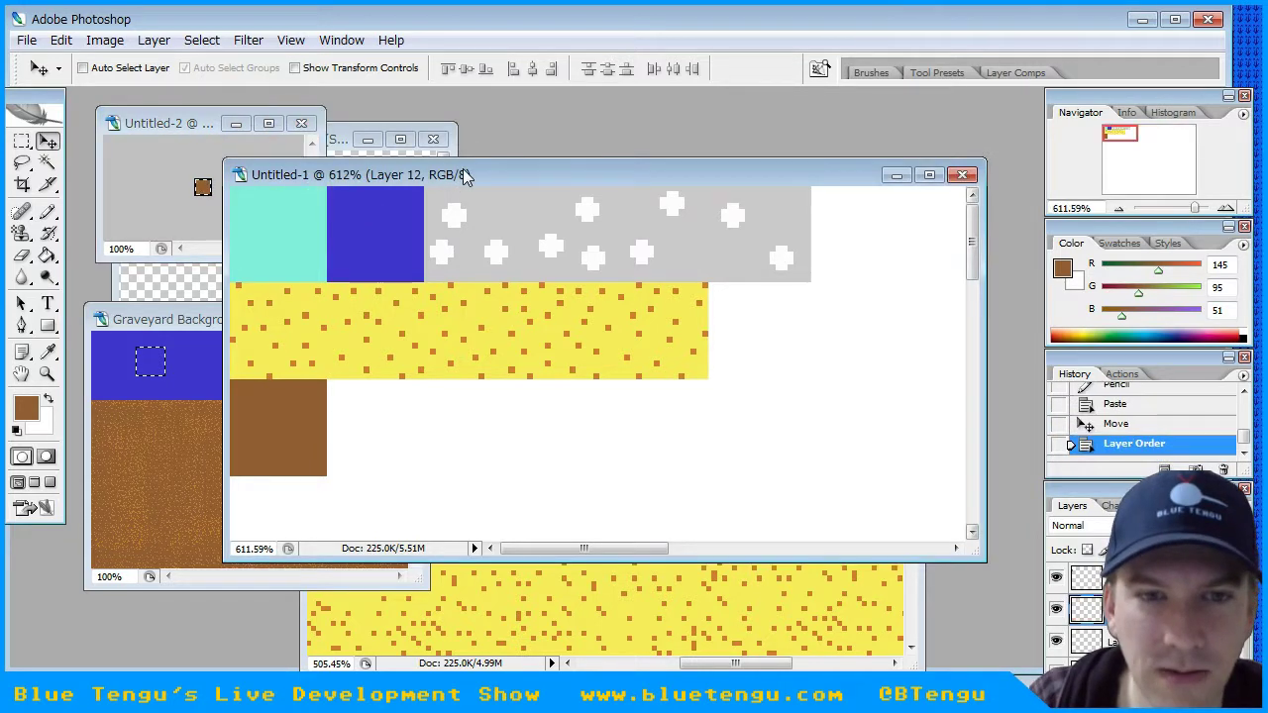
pyautogui.hotkey('ctrl', 'v')
pyautogui.moveTo(637, 353); pyautogui.dragTo(412, 416)
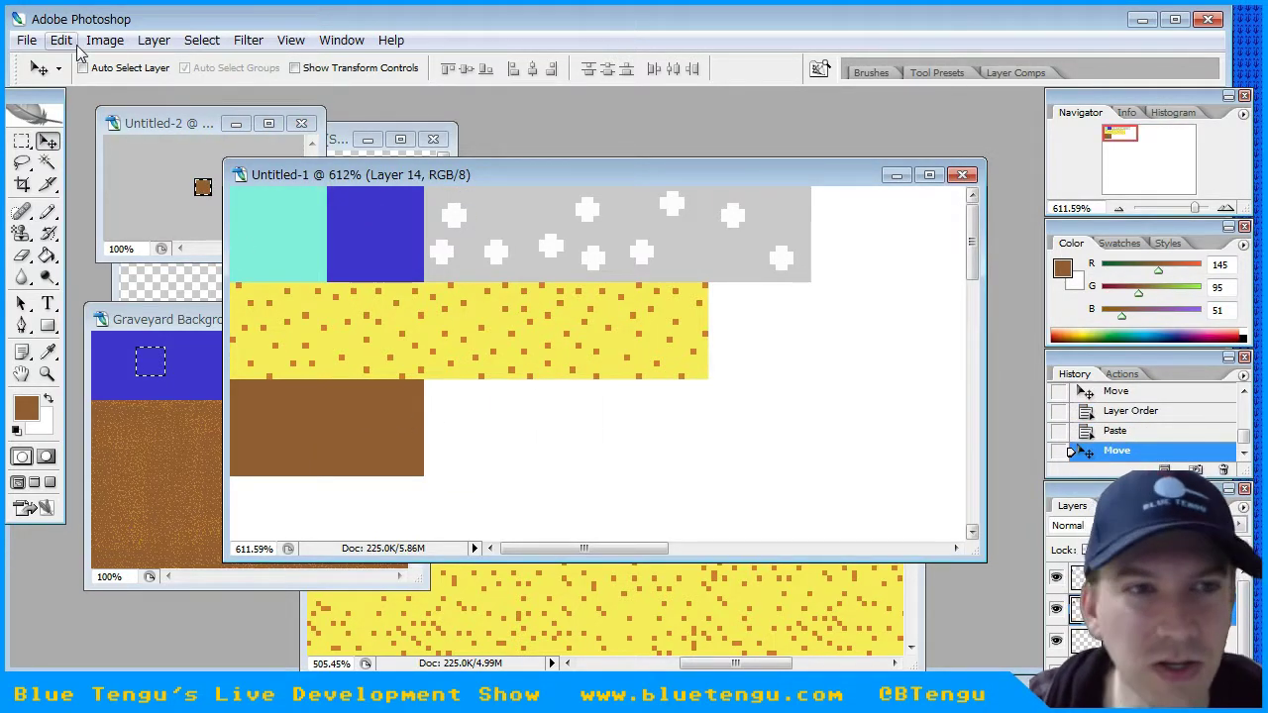
# - Paste three more brown tiles and line them up to extend the brown row to five tiles
pyautogui.hotkey('ctrl', 'v')
pyautogui.moveTo(565, 391); pyautogui.dragTo(482, 424)
pyautogui.hotkey('ctrl', 'v')
pyautogui.moveTo(614, 362); pyautogui.dragTo(678, 425)
pyautogui.hotkey('ctrl', 'v')
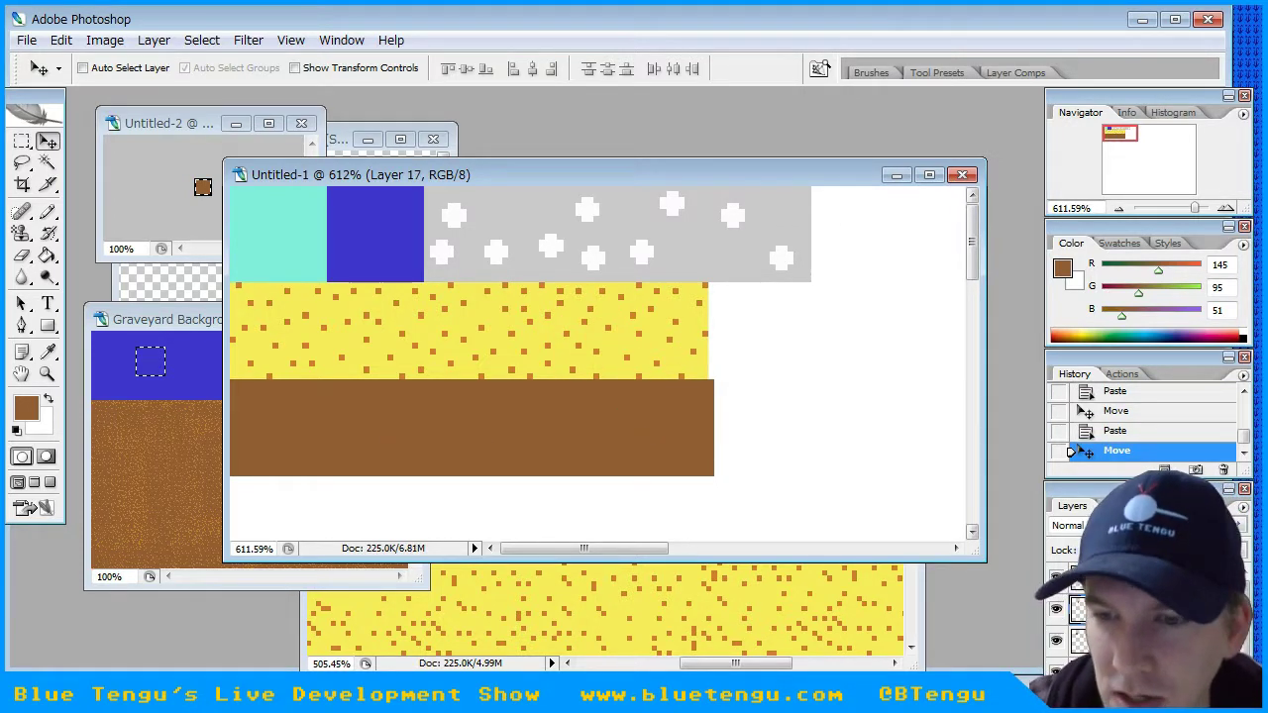
# - Shift the sand tiles on Layers 12, 11 and 10 to the right so the yellow row matches the brown row's width
pyautogui.click(1129, 578)
pyautogui.click(1128, 581)
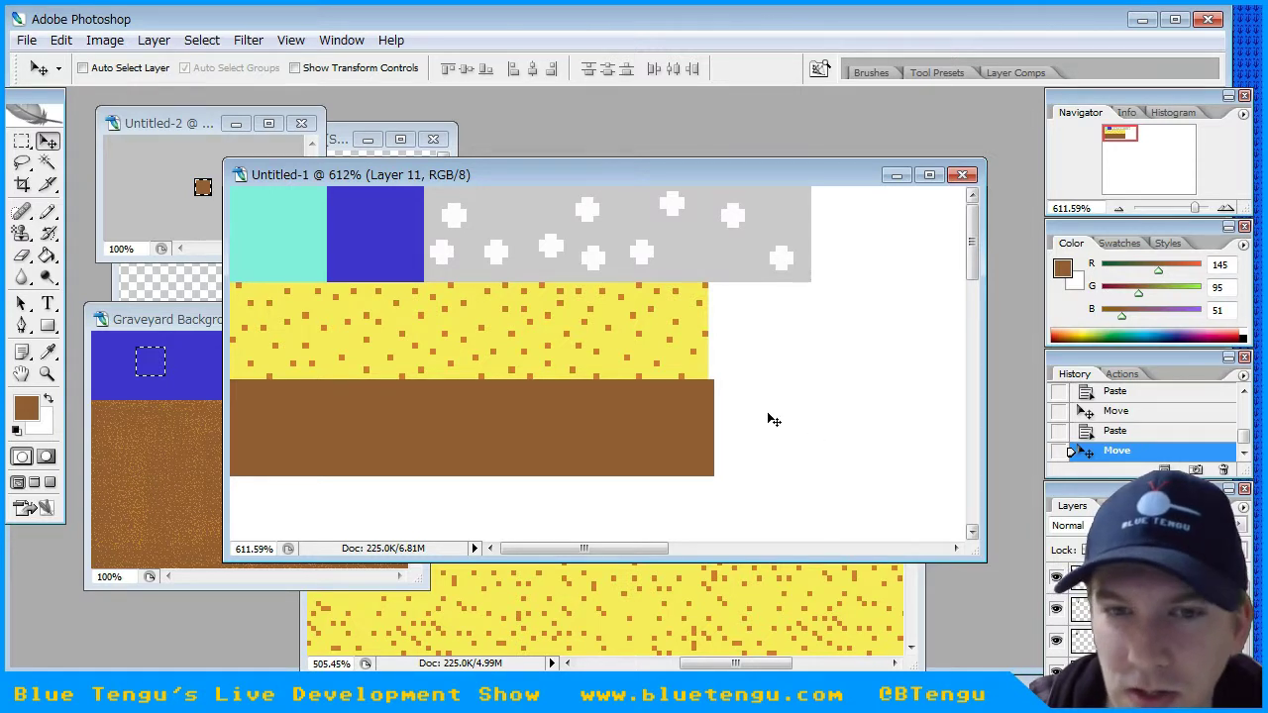
pyautogui.moveTo(675, 355); pyautogui.dragTo(699, 369)
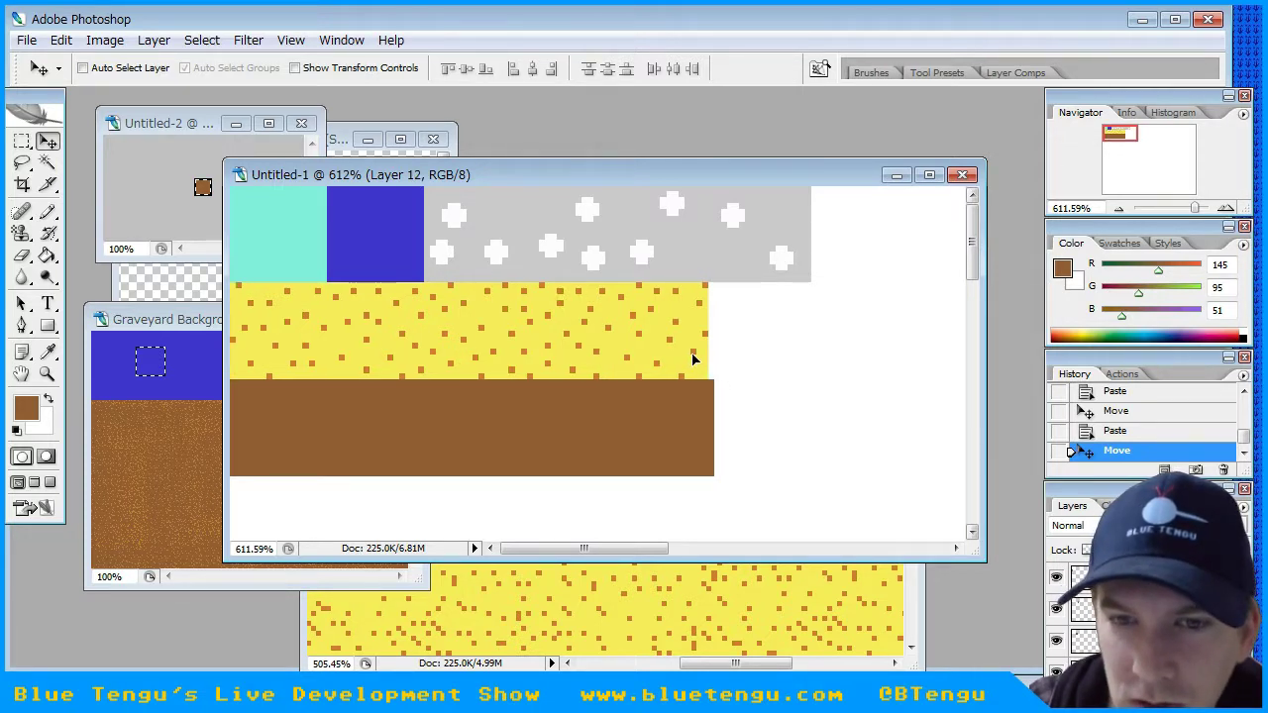
pyautogui.moveTo(689, 353); pyautogui.dragTo(701, 361)
pyautogui.moveTo(602, 363); pyautogui.dragTo(600, 367)
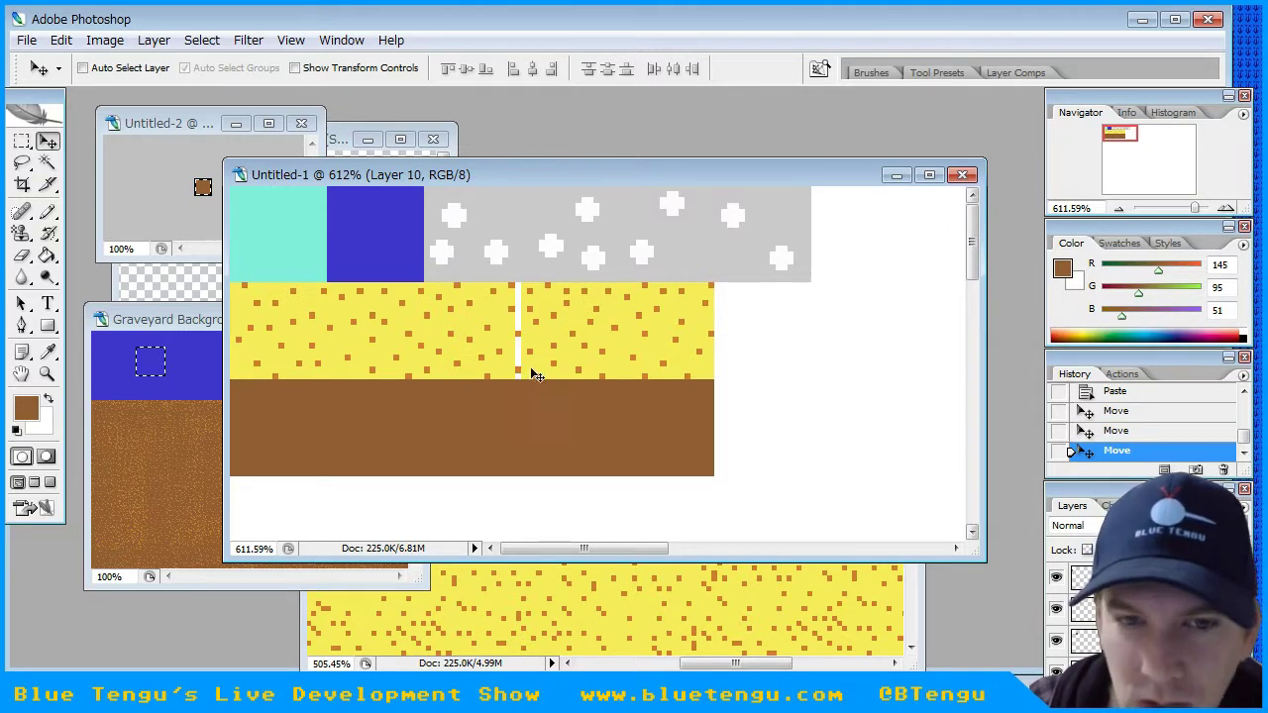
pyautogui.press('Right')
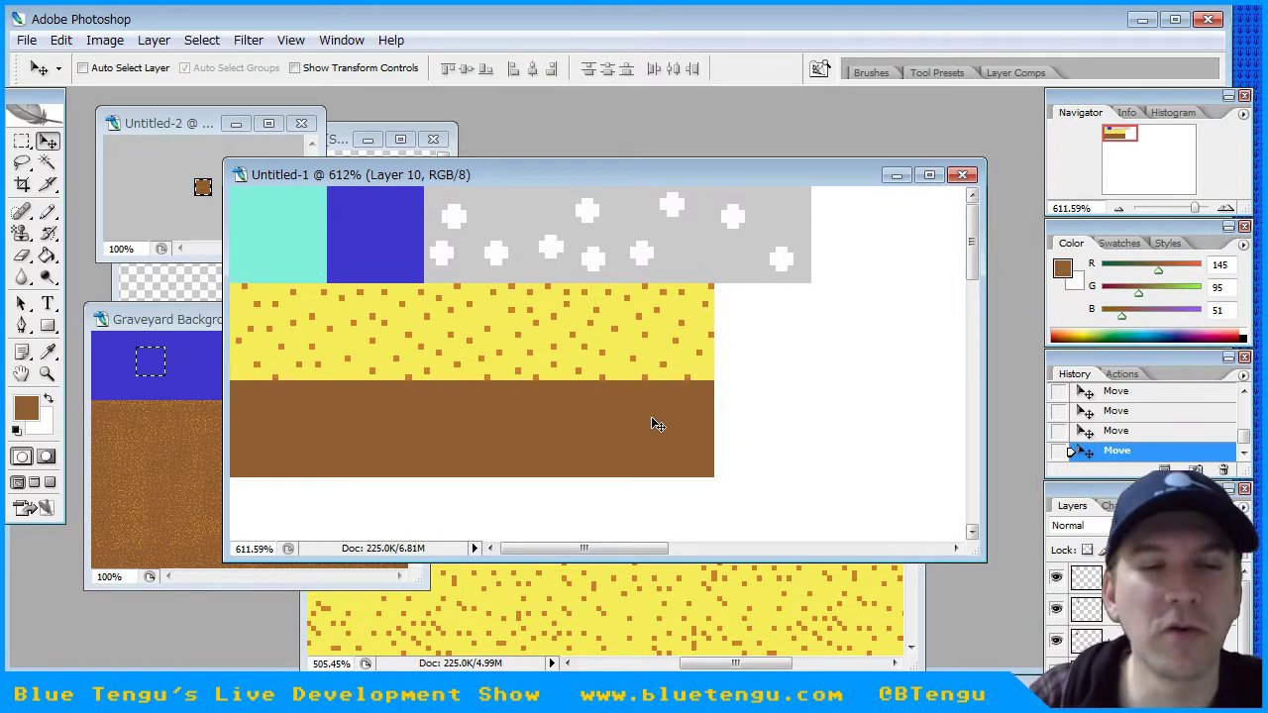
# - Sample the orange speckle colour, RGB 209, 127, 48, for the 1 px Pencil and make Layer 13 the drawing layer
pyautogui.click(48, 354)
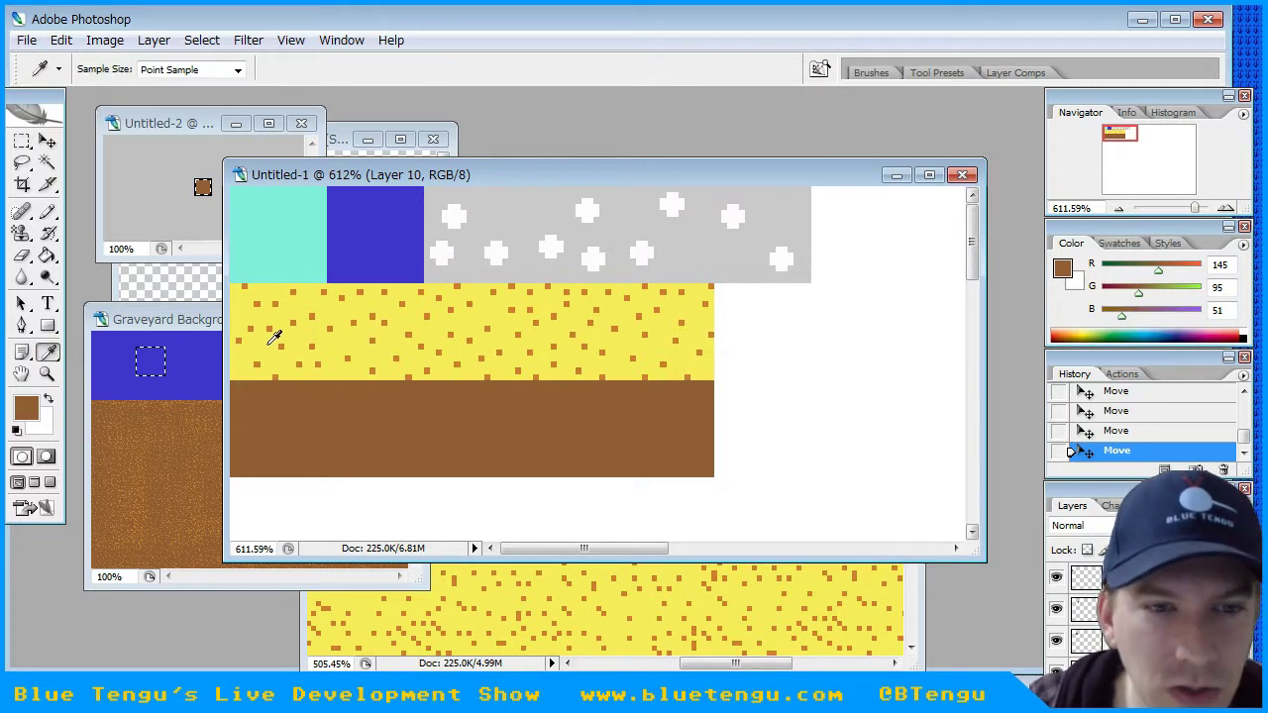
pyautogui.click(281, 348)
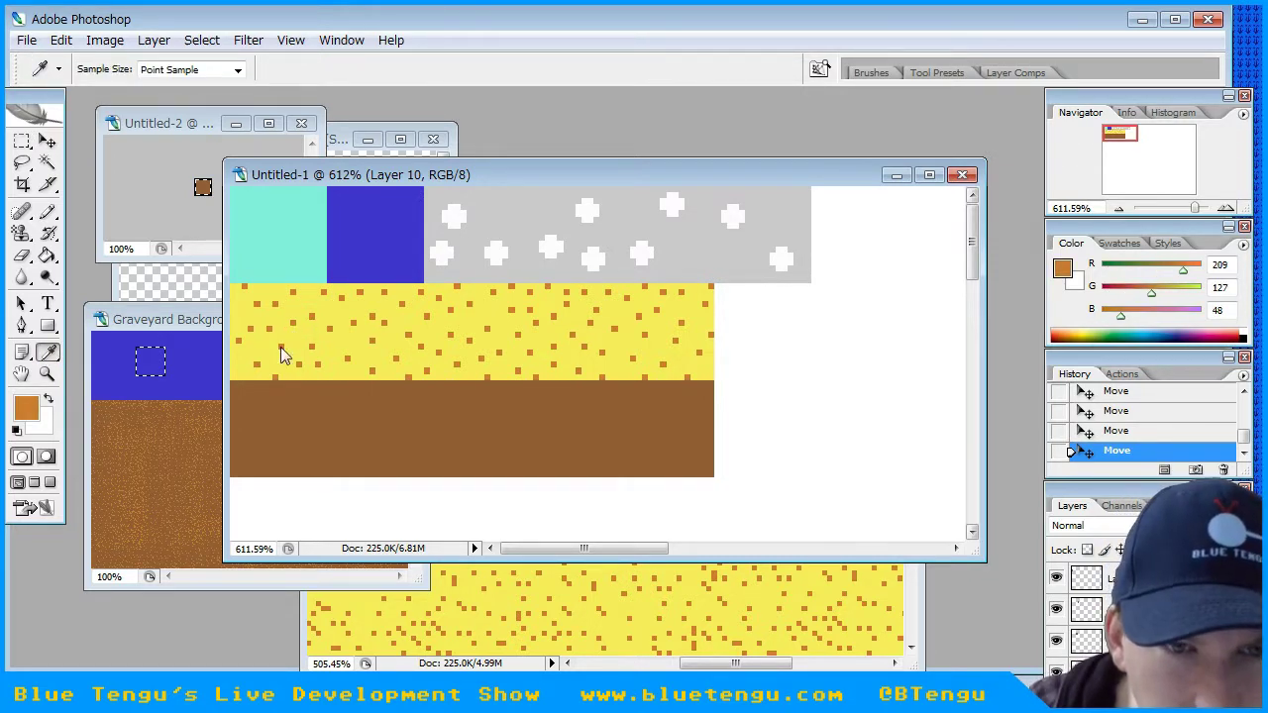
pyautogui.click(46, 212)
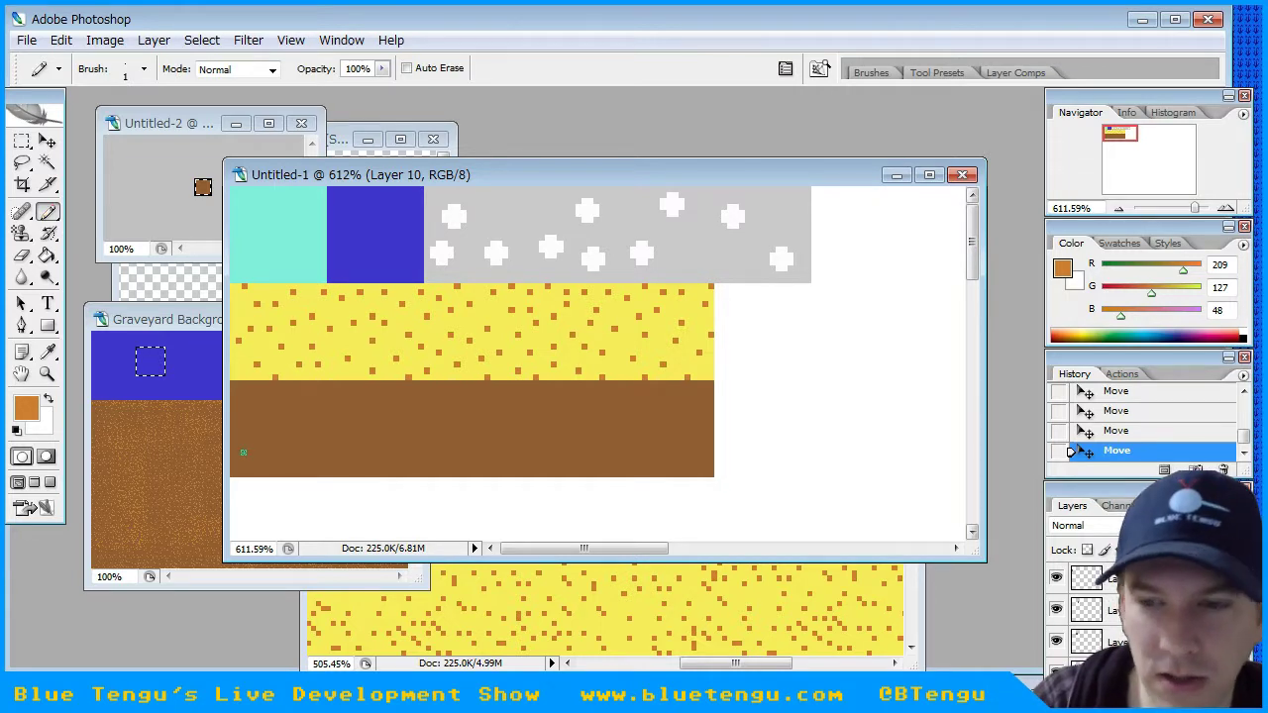
pyautogui.click(286, 464)
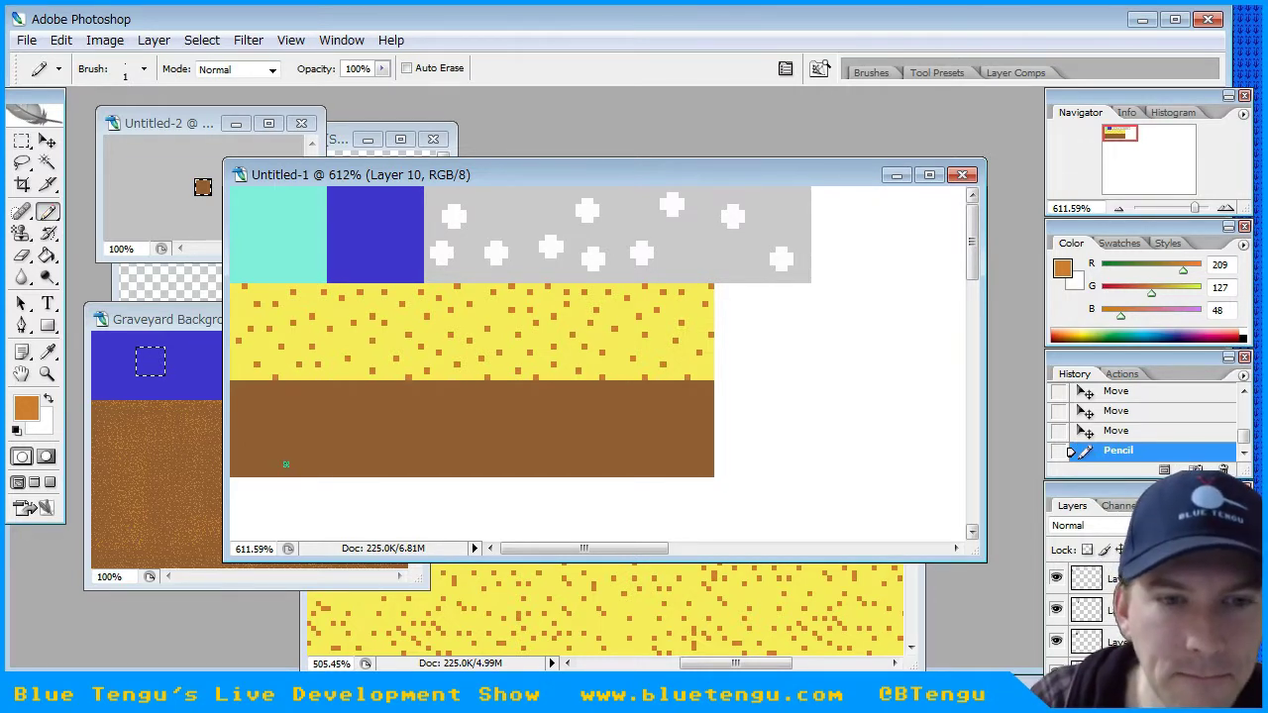
pyautogui.hotkey('ctrl', 'z')
pyautogui.click(1140, 579)
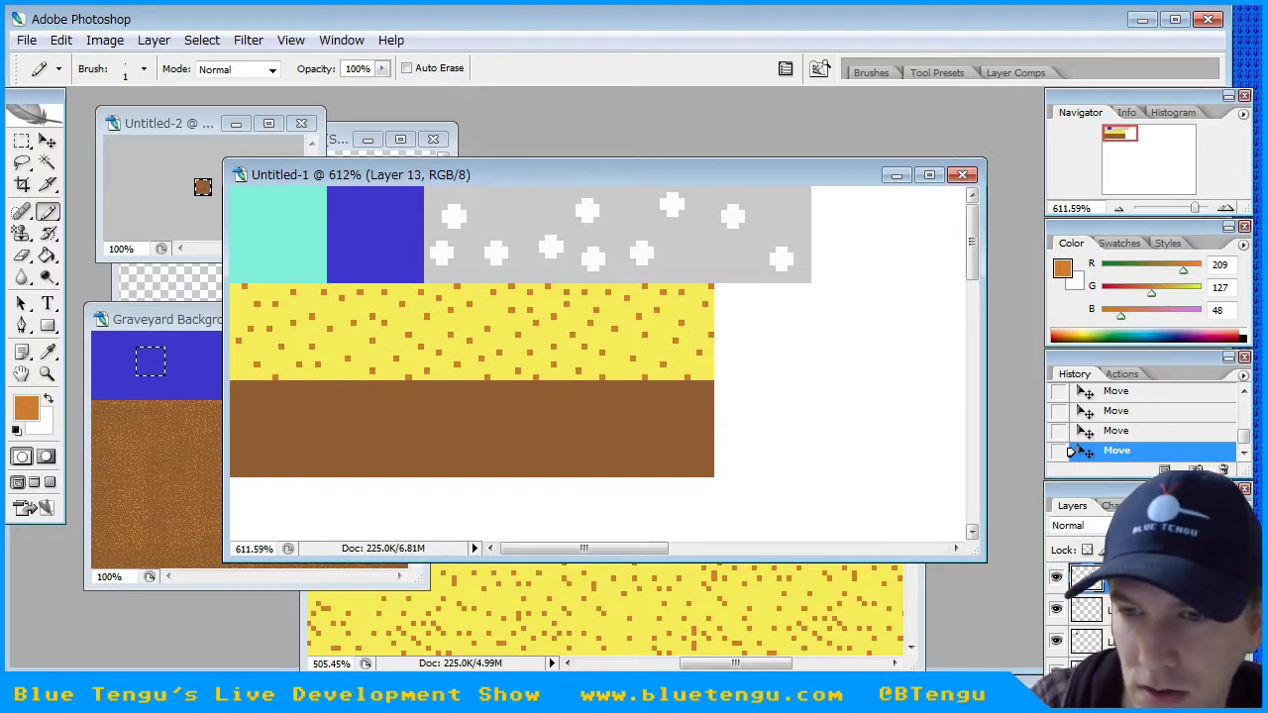
pyautogui.click(1056, 579)
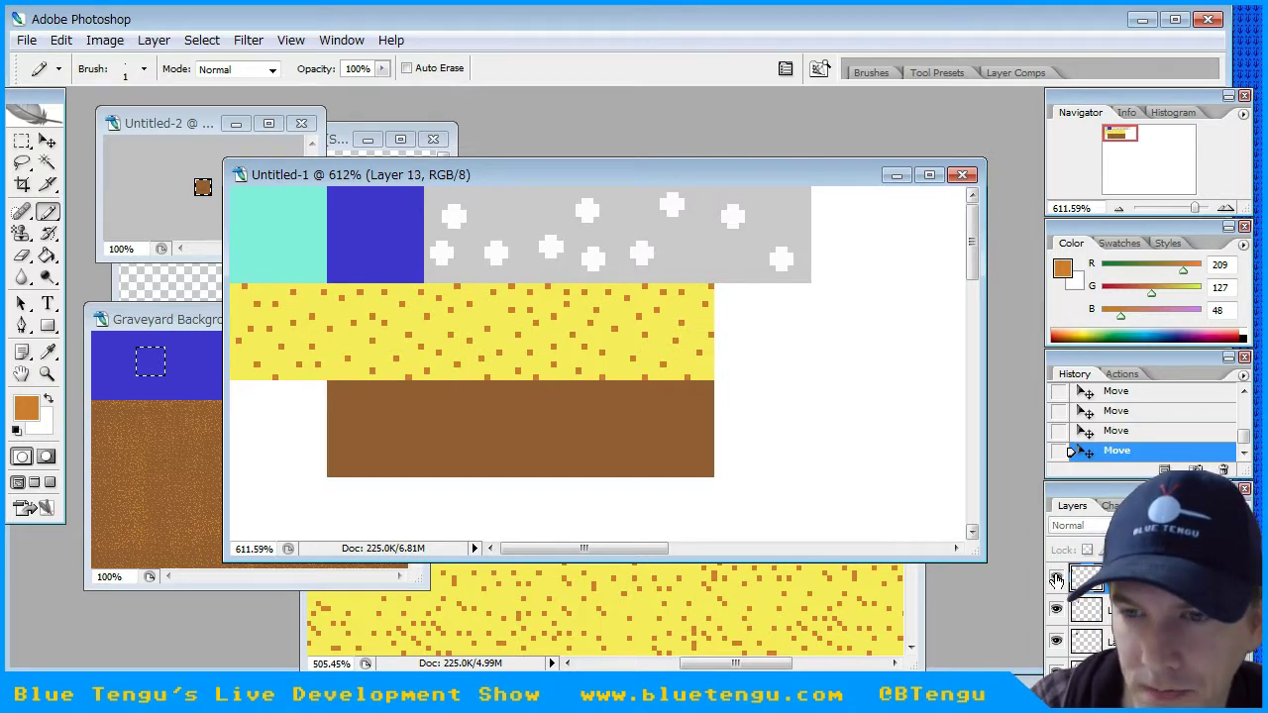
pyautogui.click(1056, 578)
# - Scatter single-pixel orange speckles across the five brown tiles on Layer 13, hiding the second and fourth tiles to see the tile edges
pyautogui.click(239, 396)
pyautogui.click(276, 420)
pyautogui.click(238, 437)
pyautogui.click(294, 466)
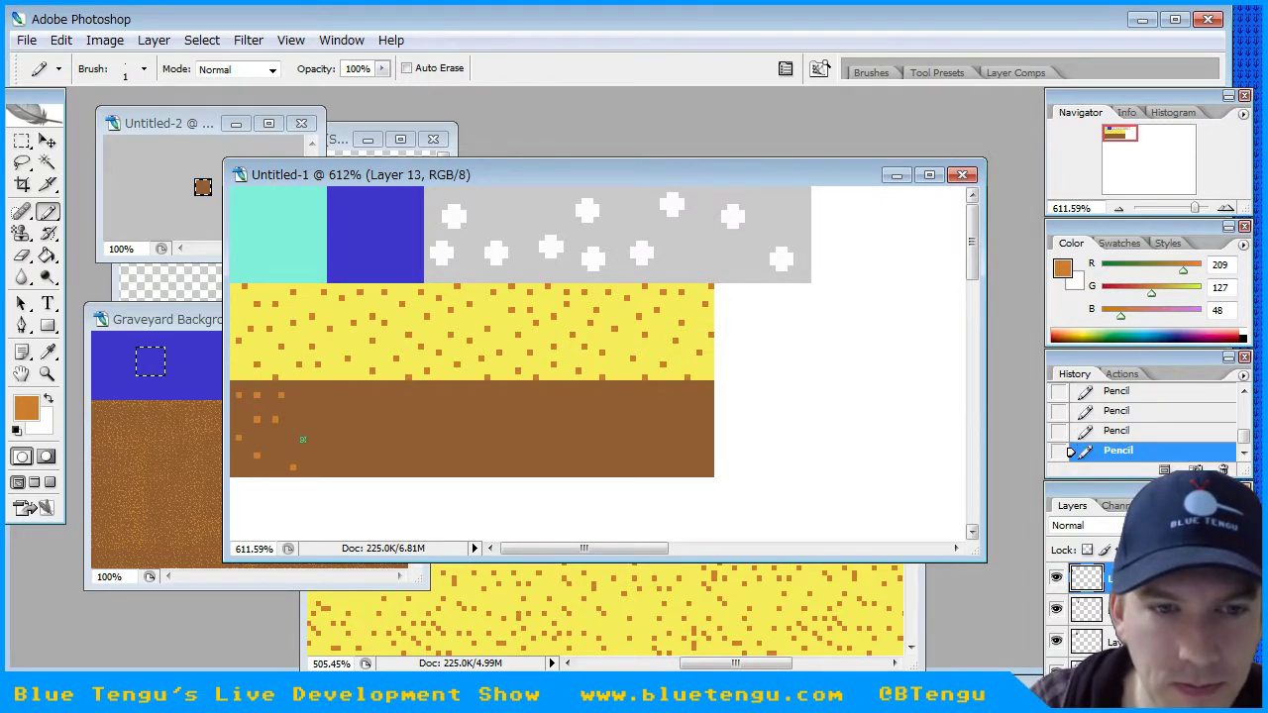
pyautogui.click(1056, 702)
pyautogui.click(1056, 702)
pyautogui.click(1056, 640)
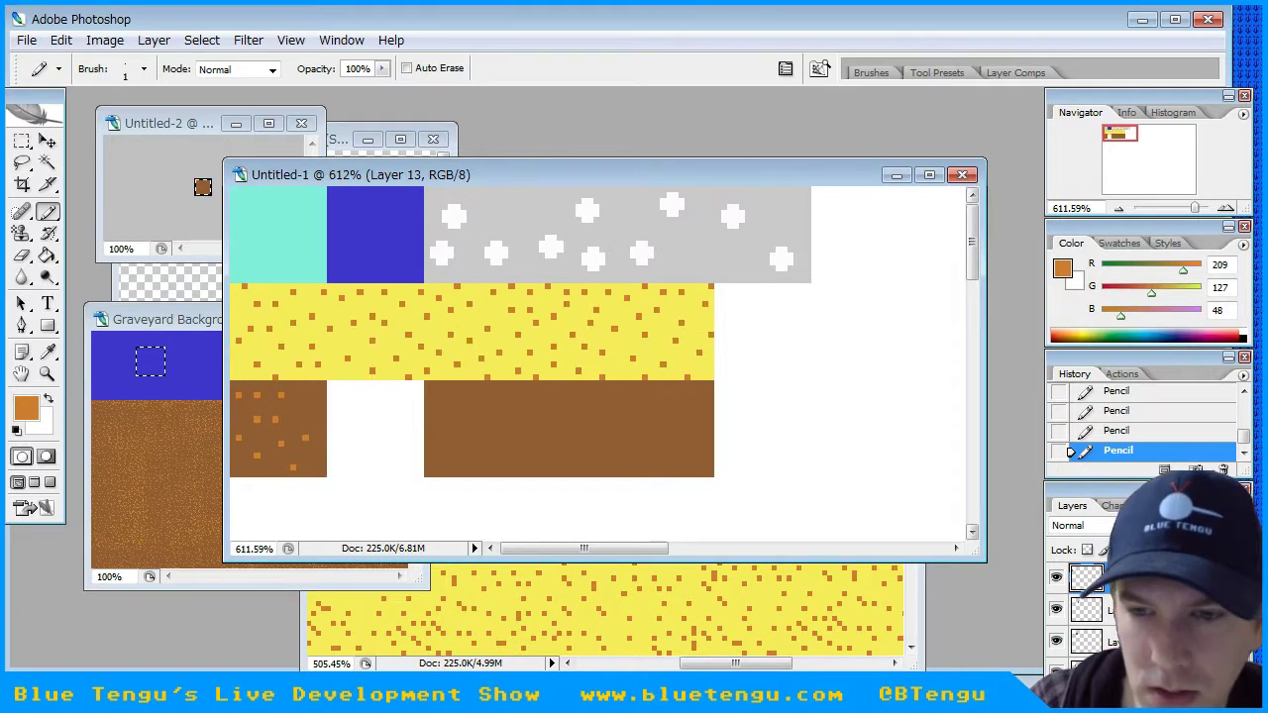
pyautogui.click(1057, 644)
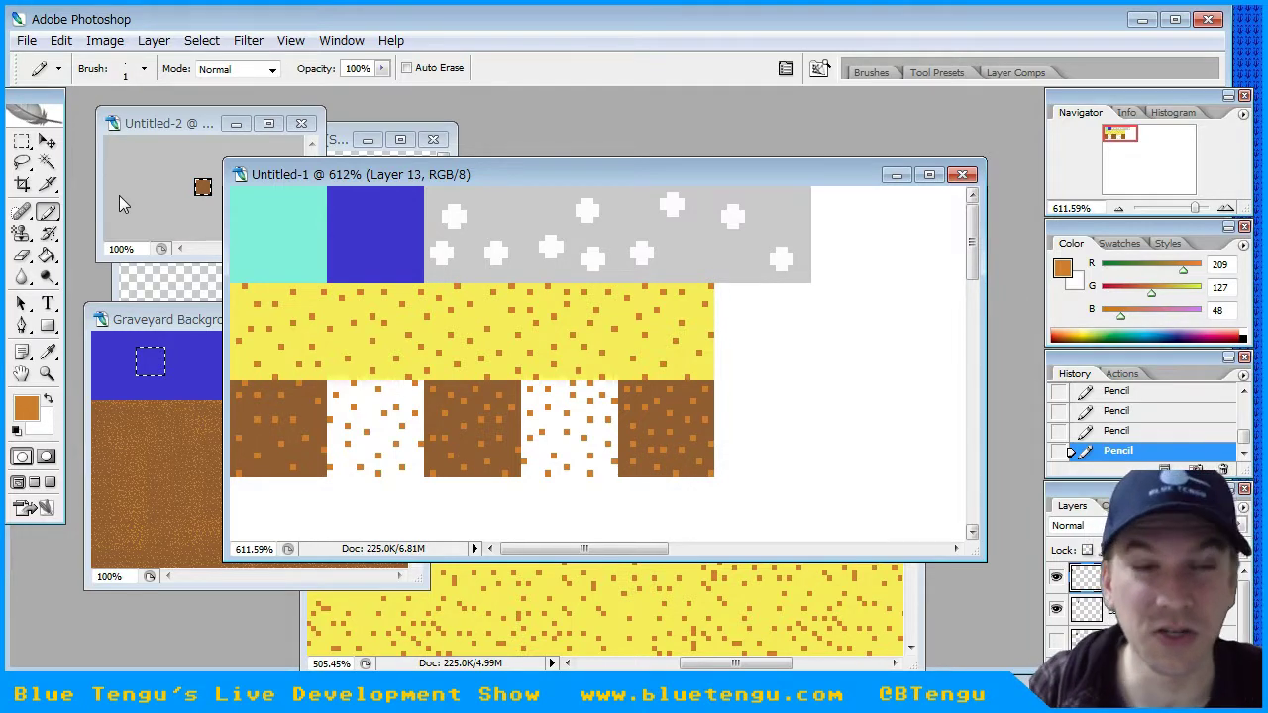
# - Bring Snow Background.psd to the front, fit the whole scene in view and show its aqua snow ground layer
pyautogui.click(121, 281)
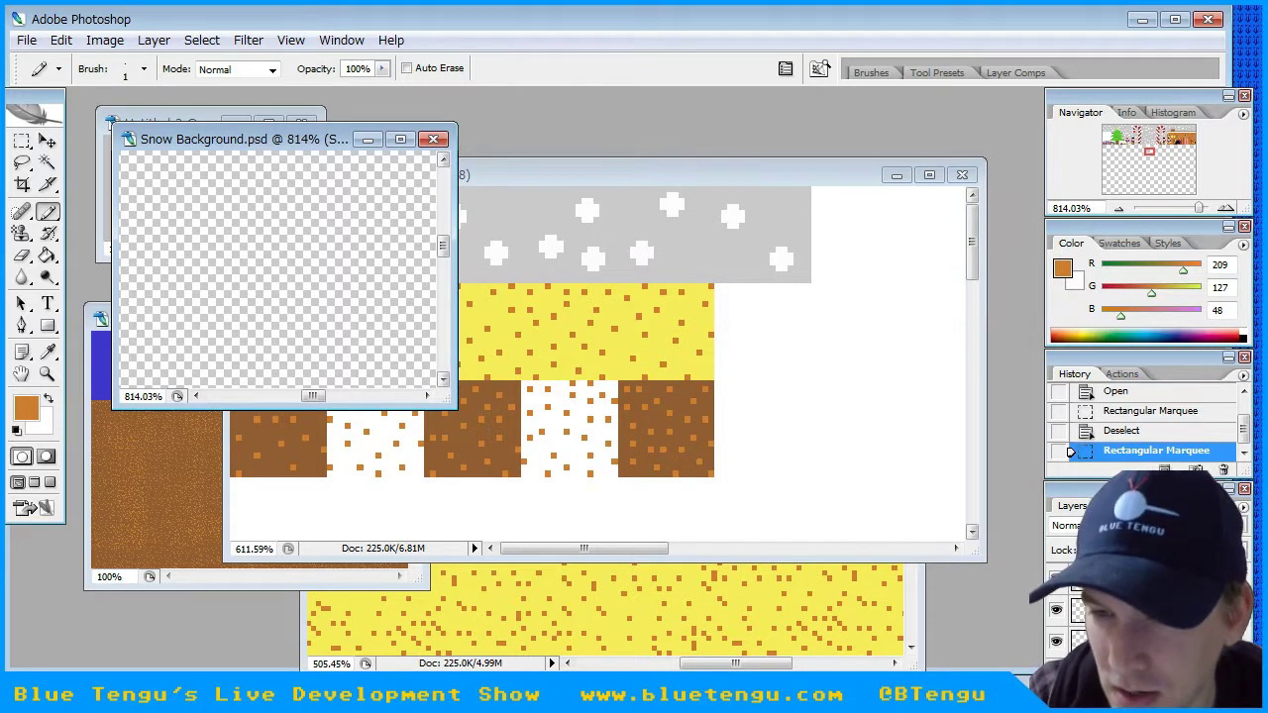
pyautogui.moveTo(206, 145); pyautogui.dragTo(244, 176)
pyautogui.keyDown('alt'); pyautogui.scroll(-20, 378, 301); pyautogui.keyUp('alt')
pyautogui.keyDown('alt'); pyautogui.scroll(4, 378, 301); pyautogui.keyUp('alt')
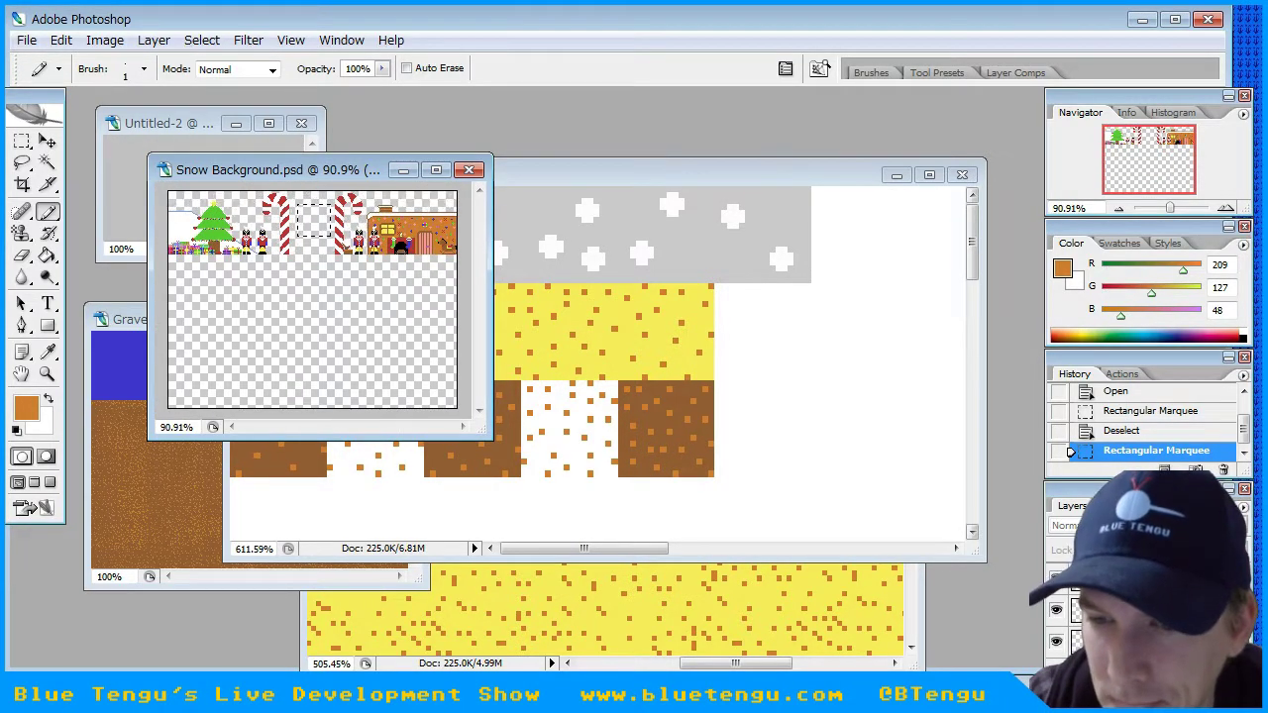
pyautogui.click(1056, 578)
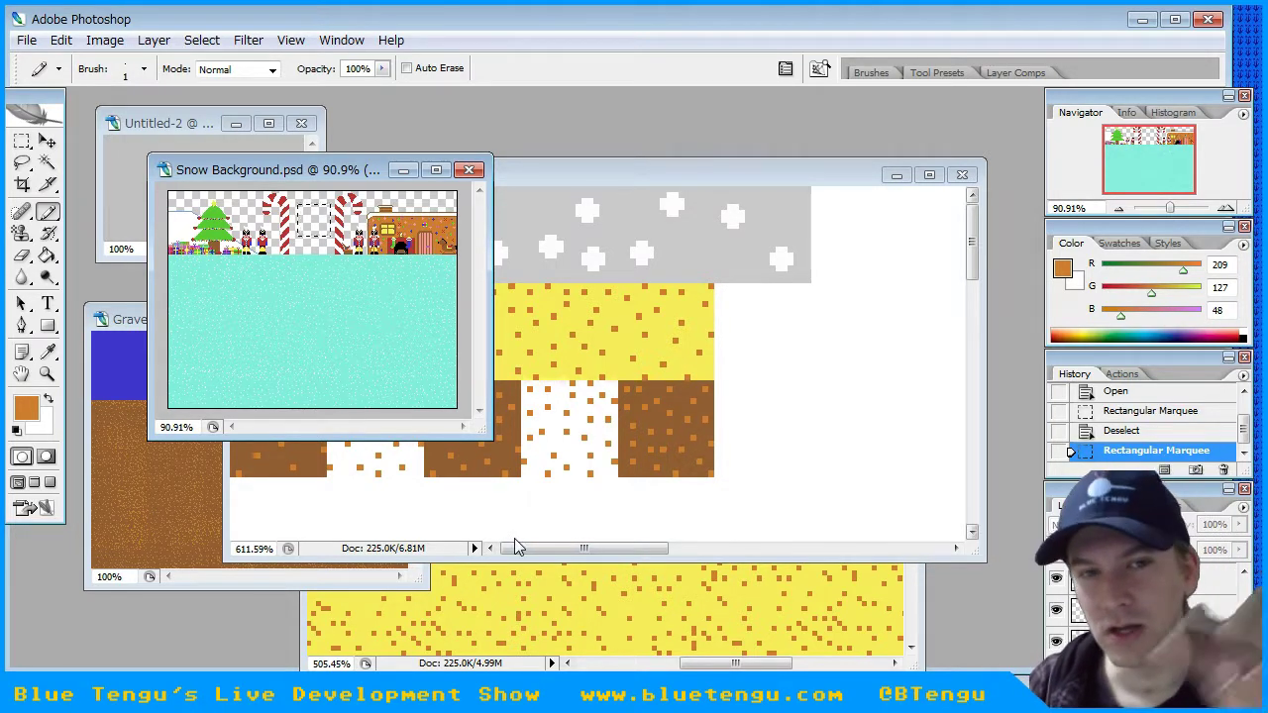
# - Open the recent palette image c64.png and place its window clear of the snow background
pyautogui.click(27, 39)
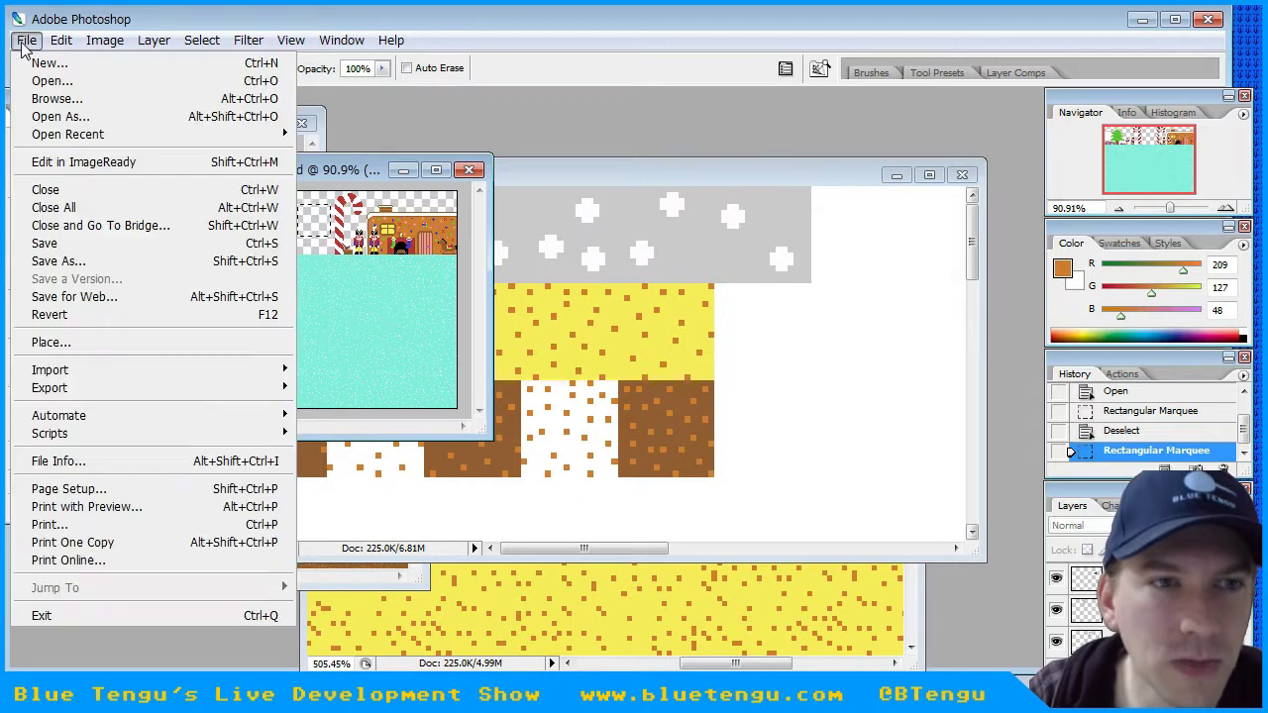
pyautogui.moveTo(162, 133)
pyautogui.click(344, 135)
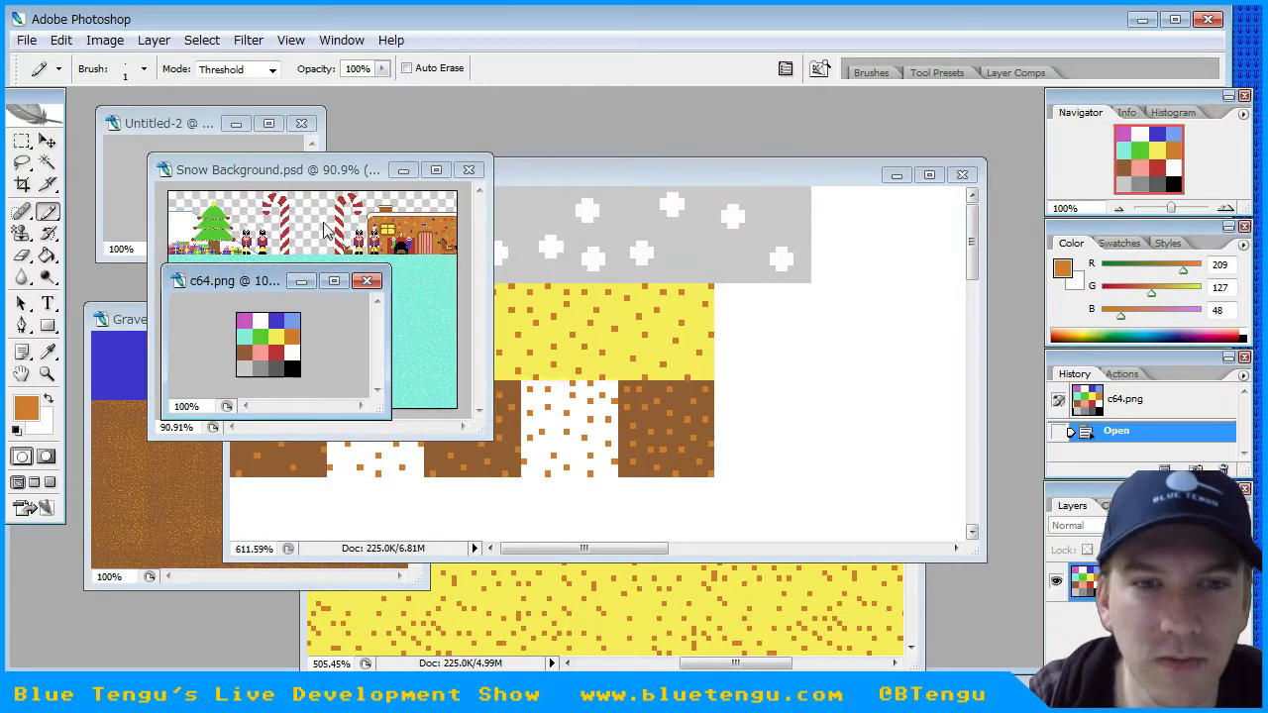
pyautogui.moveTo(263, 281); pyautogui.dragTo(182, 526)
# - Sample the palette's aqua, RGB 131, 240, 220, fill the Untitled-2 tile with it and copy the whole tile
pyautogui.click(47, 352)
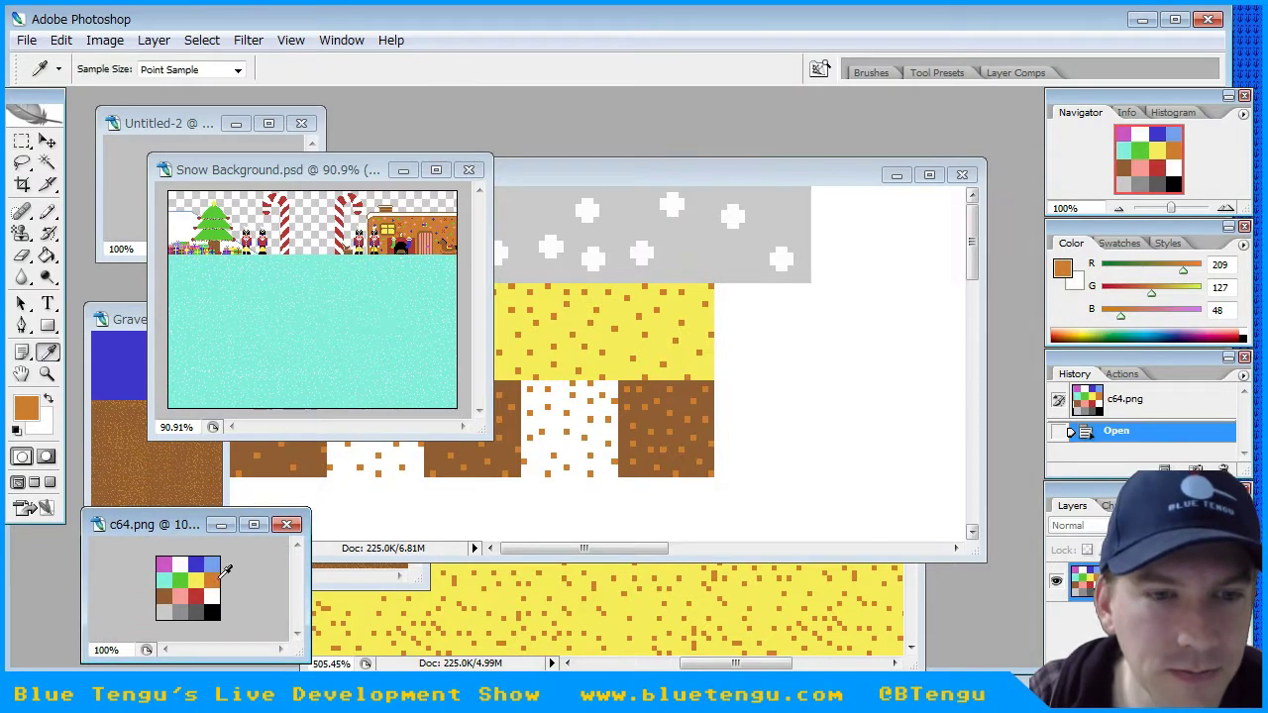
pyautogui.click(172, 577)
pyautogui.click(47, 257)
pyautogui.click(188, 123)
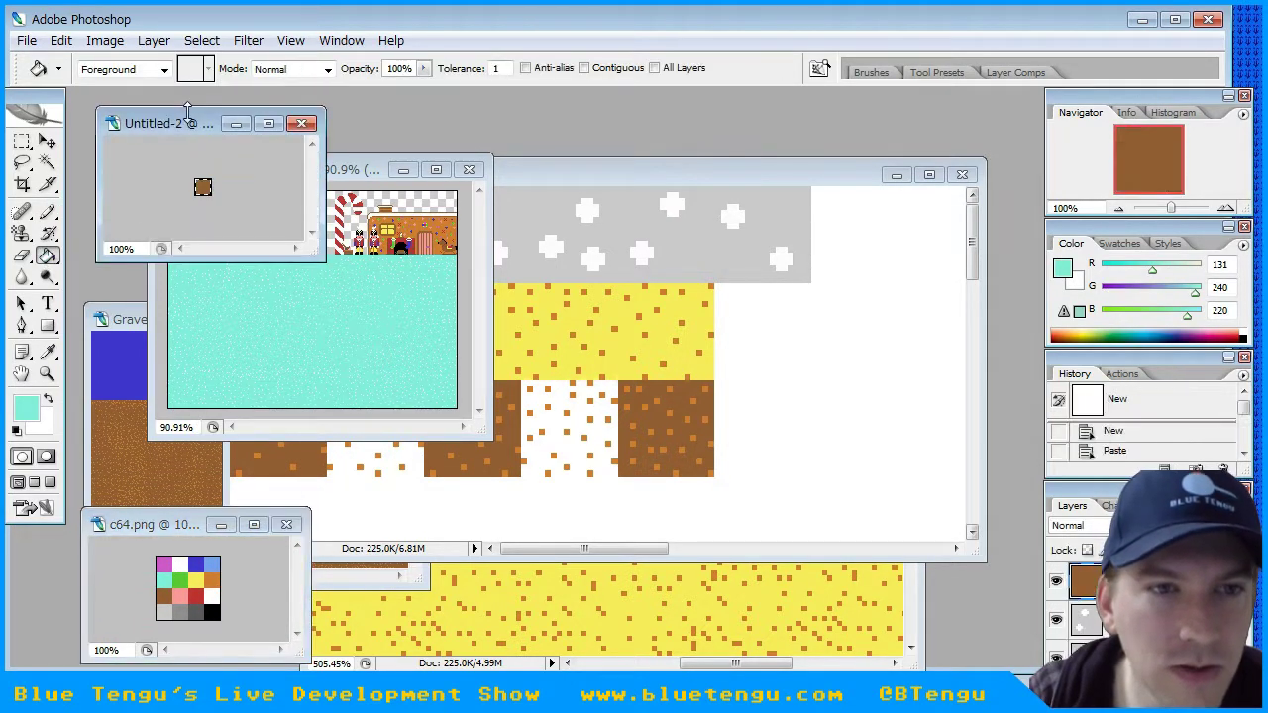
pyautogui.click(202, 187)
pyautogui.hotkey('ctrl', 'a')
pyautogui.hotkey('ctrl', 'c')
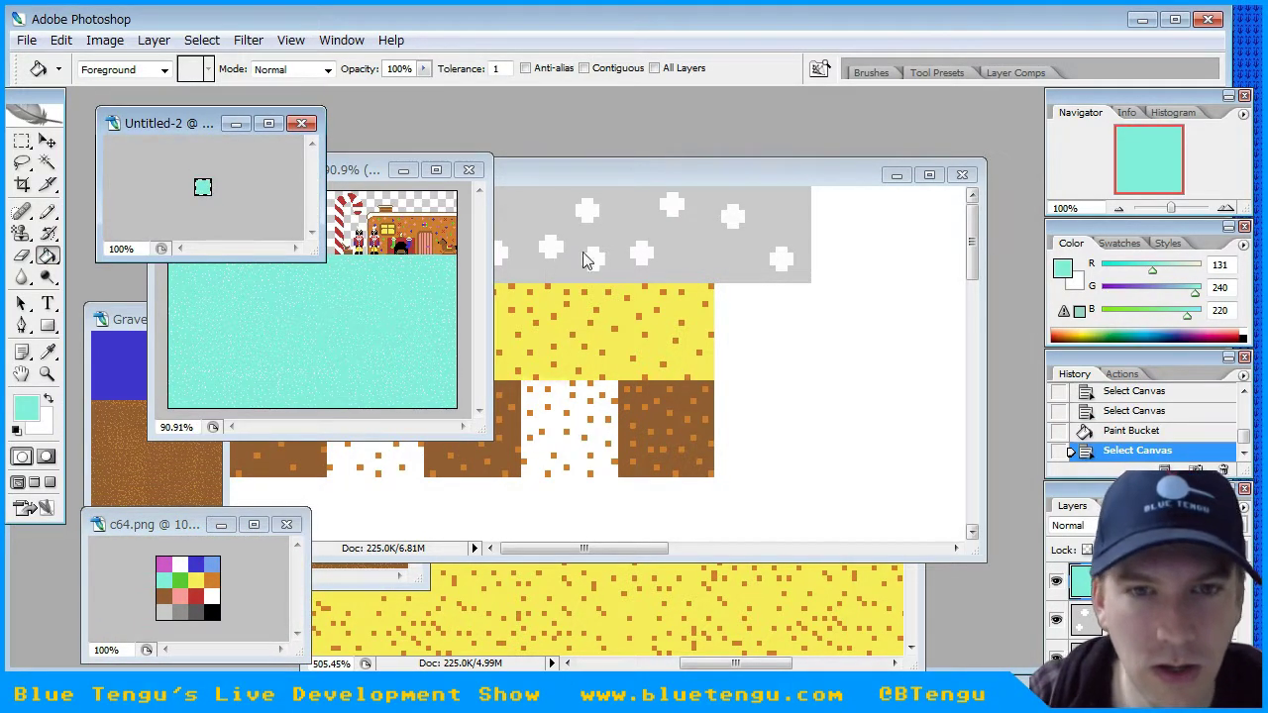
# - Paste the aqua tile into Untitled-1 and align it directly beneath the first brown tile
pyautogui.click(649, 174)
pyautogui.hotkey('ctrl', 'v')
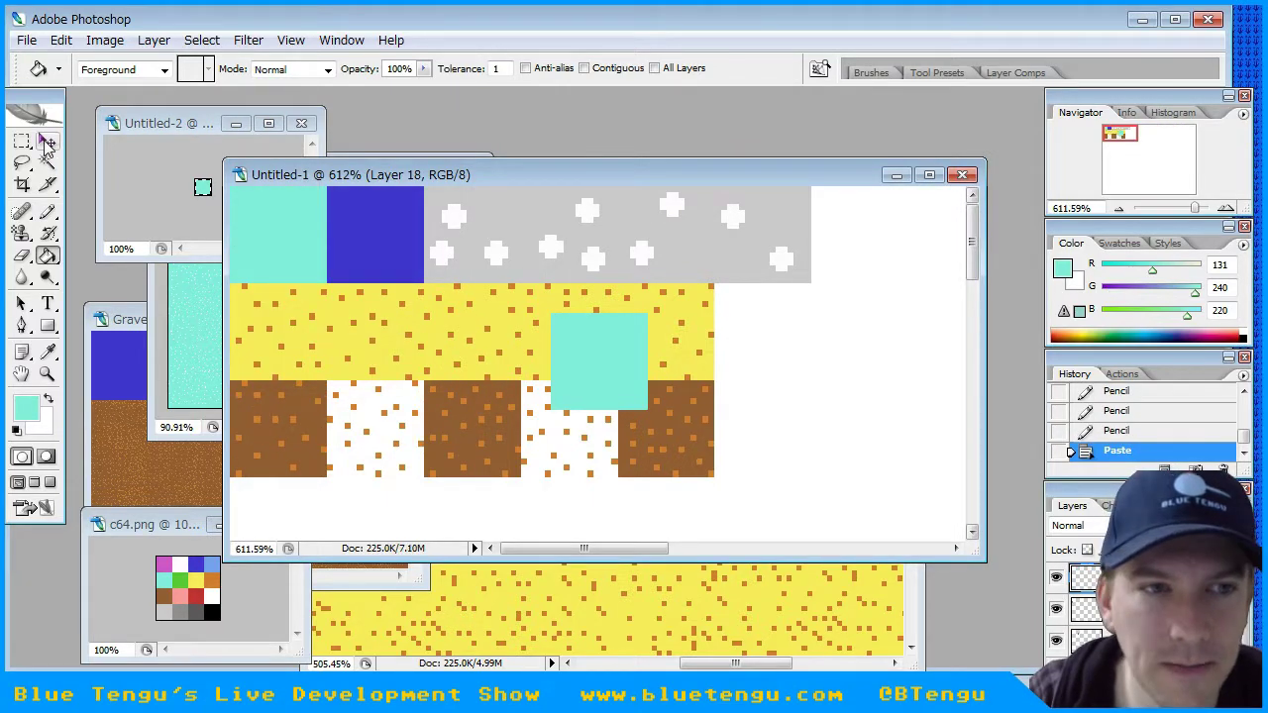
pyautogui.press('v')
pyautogui.moveTo(617, 369); pyautogui.dragTo(300, 311)
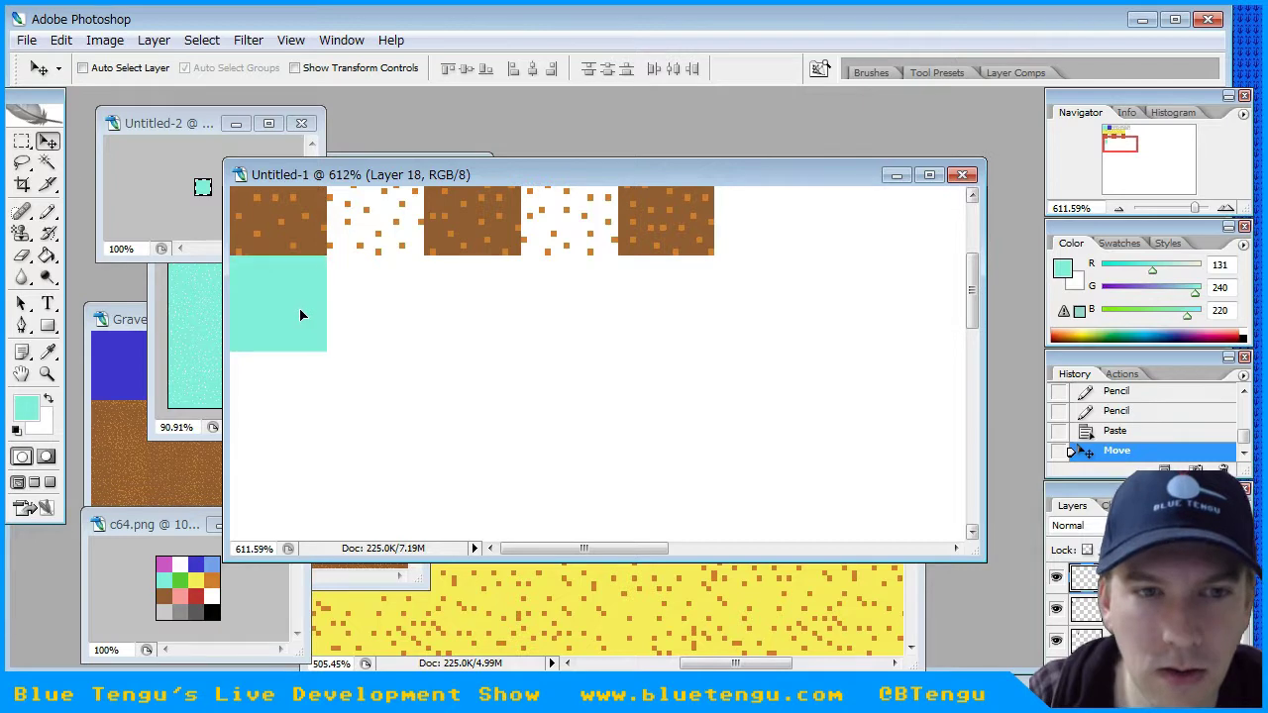
# - Duplicate the aqua tile's layer as Snow 2 and place the copy flush against the first tile's right edge
pyautogui.click(1244, 506)
pyautogui.click(1054, 186)
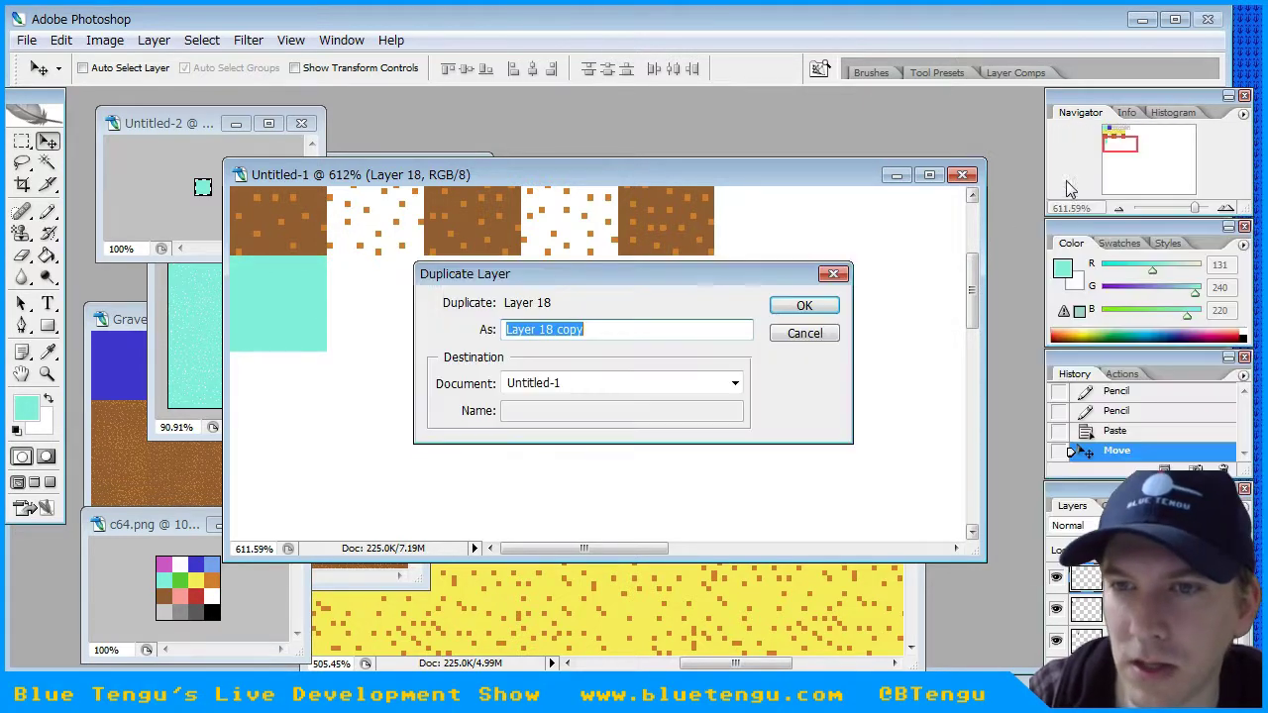
pyautogui.moveTo(544, 330); pyautogui.dragTo(626, 326)
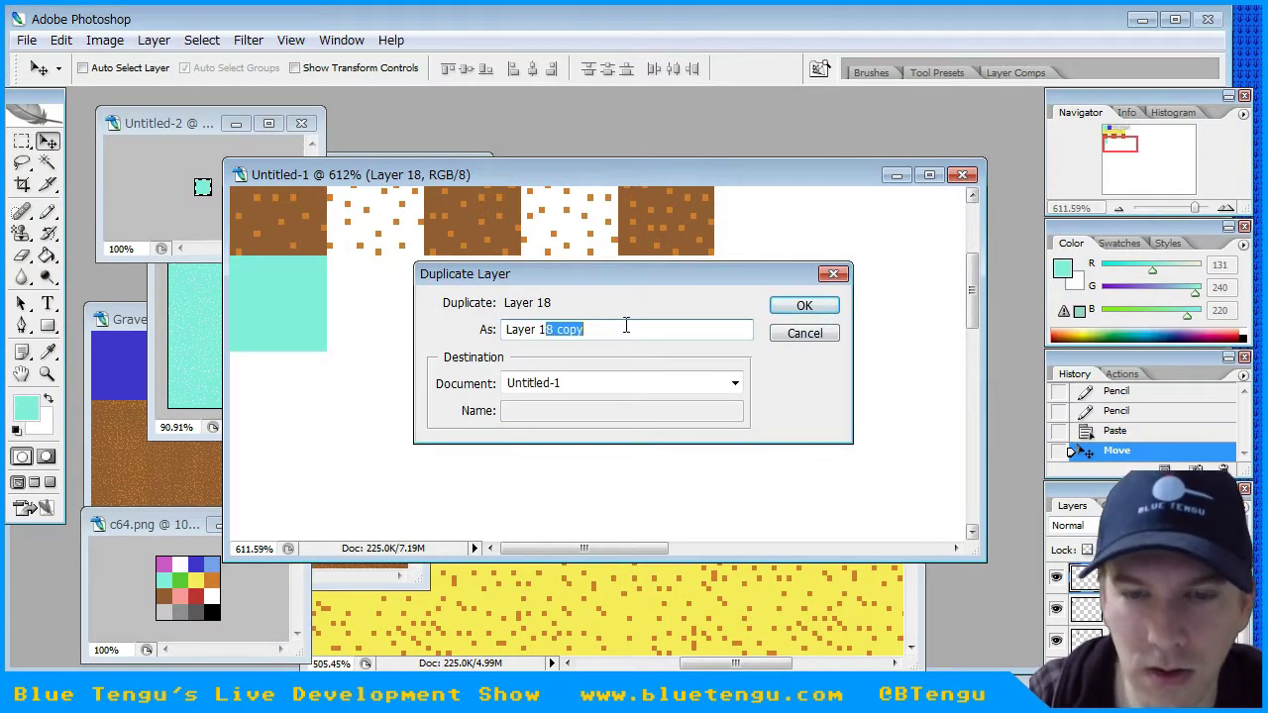
pyautogui.press('BackSpace')
pyautogui.hotkey('ctrl', 'a')
pyautogui.write('Snow ')
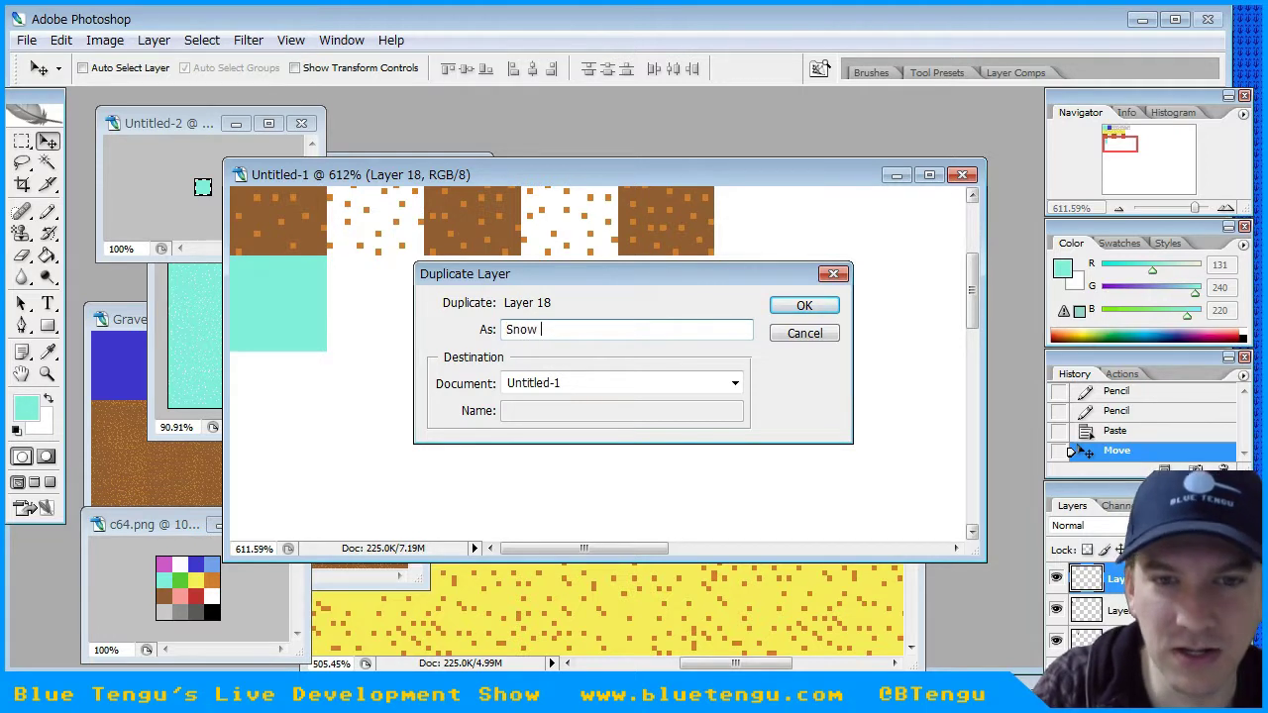
pyautogui.write('23')
pyautogui.click(809, 305)
pyautogui.moveTo(285, 297); pyautogui.dragTo(375, 296)
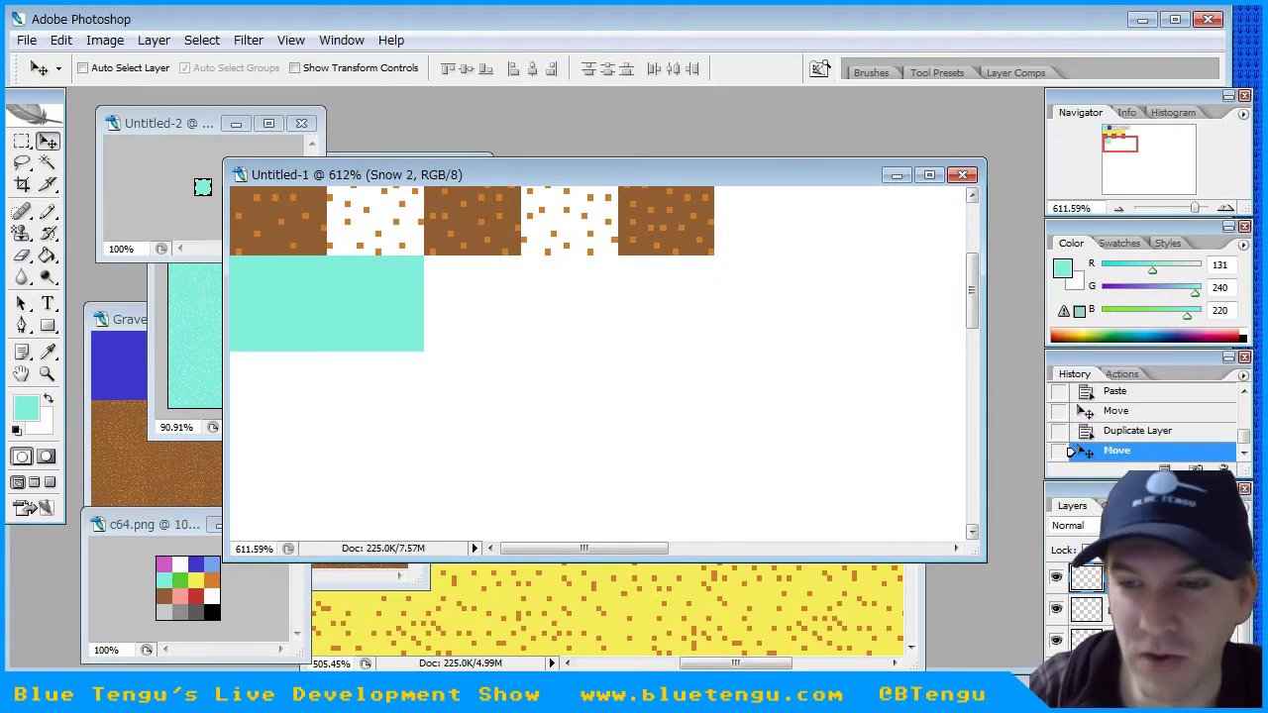
# - Rename the first aqua tile's layer, Layer 18, as Snow 1
pyautogui.click(1140, 609)
pyautogui.write('Sno')
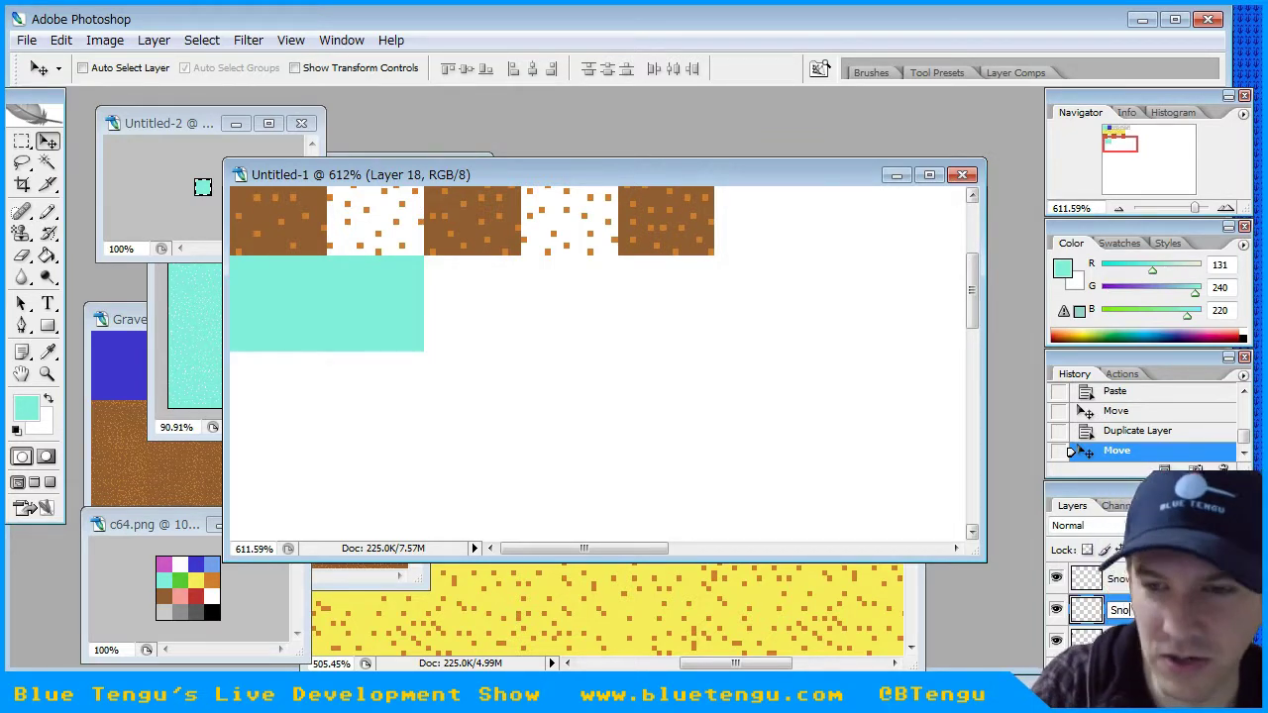
pyautogui.write('w 1')
pyautogui.press('Return')
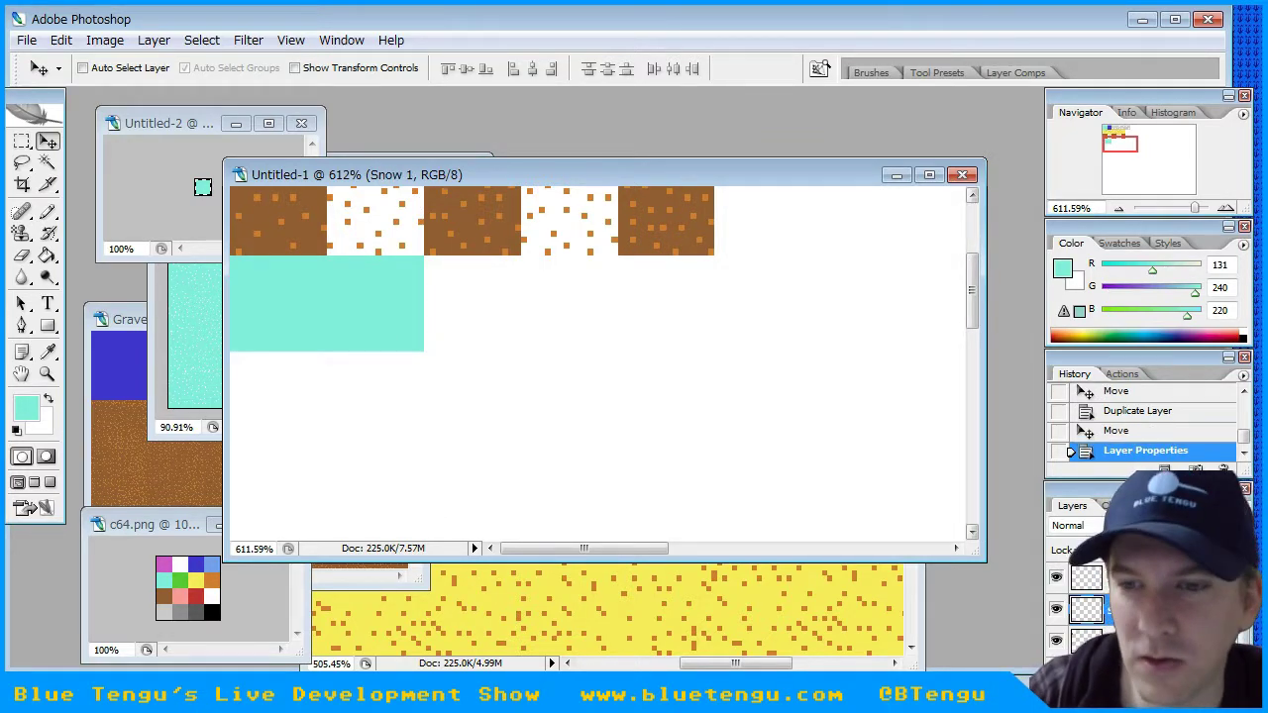
# - Duplicate Snow 2 as Snow 3 and place the copy as the third tile in the aqua row
pyautogui.rightClick(1139, 578)
pyautogui.click(1050, 176)
pyautogui.click(578, 330)
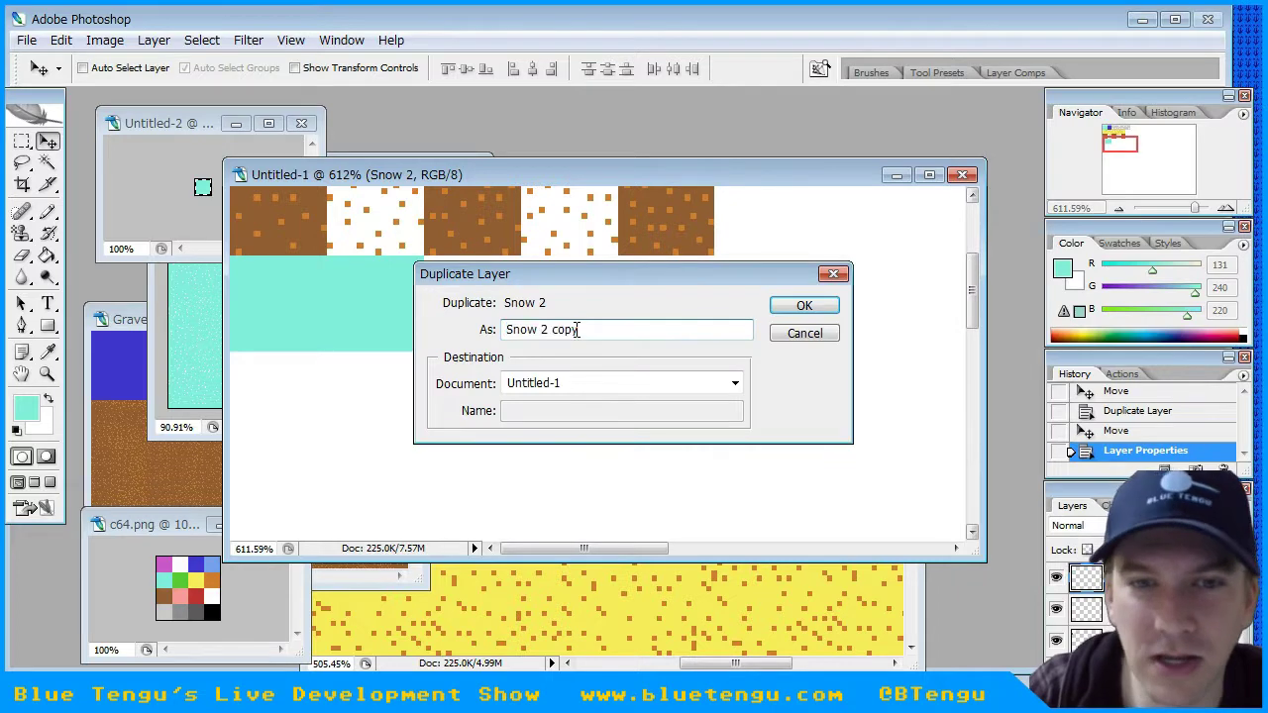
pyautogui.keyDown('shift'); pyautogui.click(542, 330); pyautogui.keyUp('shift')
pyautogui.write('3')
pyautogui.click(804, 305)
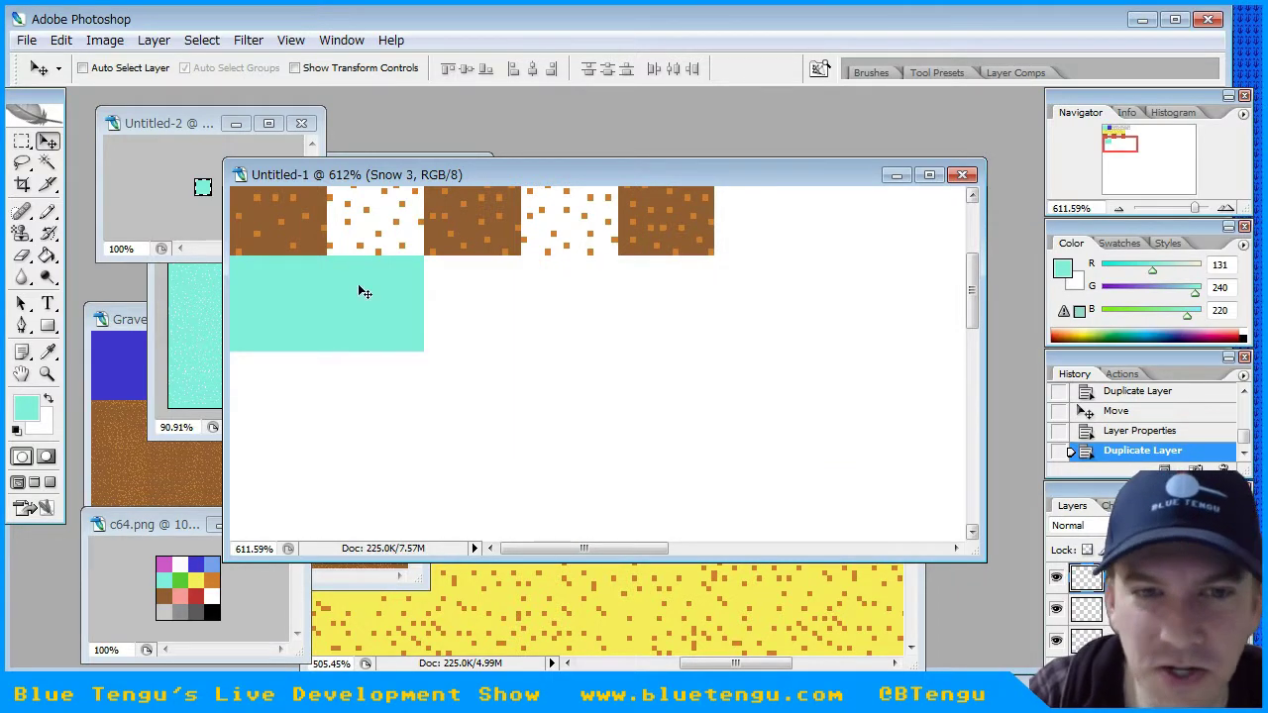
pyautogui.moveTo(423, 289); pyautogui.dragTo(687, 333)
# - Duplicate Snow 3 as Snow 4 and place the copy as the fourth tile in the aqua row
pyautogui.rightClick(1140, 578)
pyautogui.click(1050, 180)
pyautogui.write('4')
pyautogui.click(803, 305)
pyautogui.moveTo(467, 334); pyautogui.dragTo(565, 329)
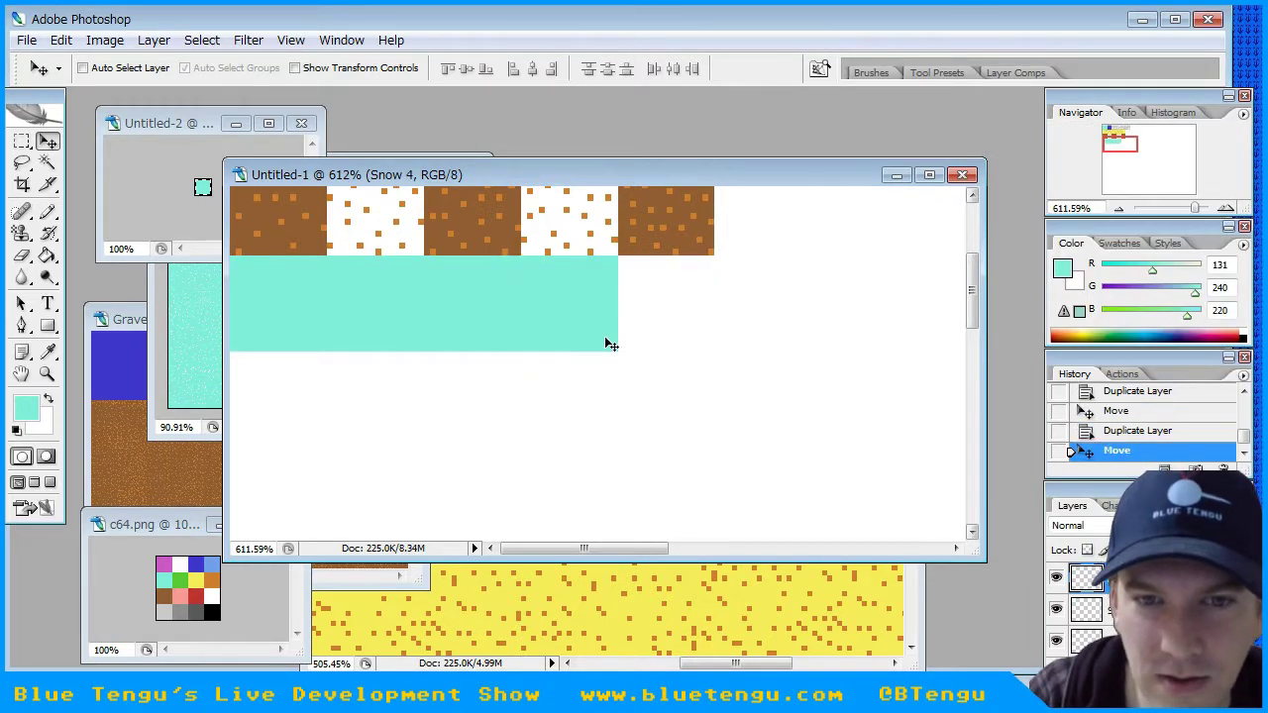
# - Duplicate Snow 4 as Snow 5 and place the copy as the fifth tile, matching the brown row's width
pyautogui.rightClick(1139, 578)
pyautogui.click(1082, 180)
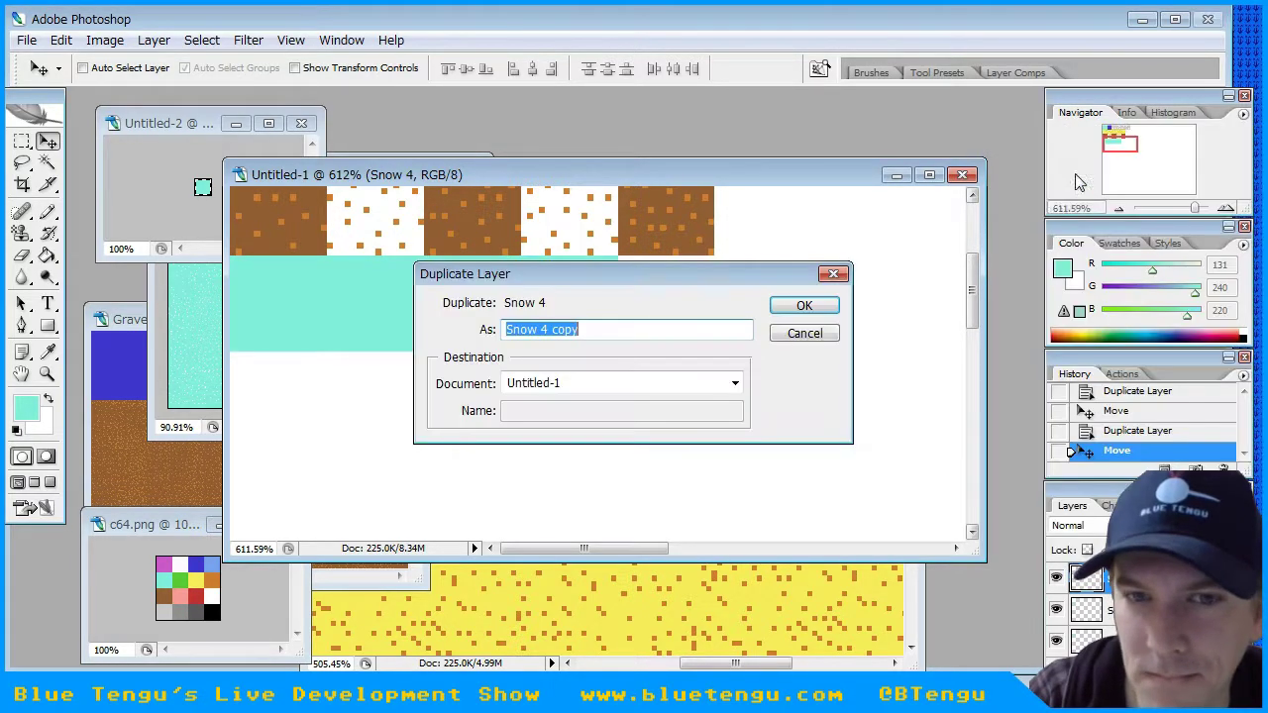
pyautogui.moveTo(541, 330); pyautogui.dragTo(685, 341)
pyautogui.write('5')
pyautogui.click(803, 305)
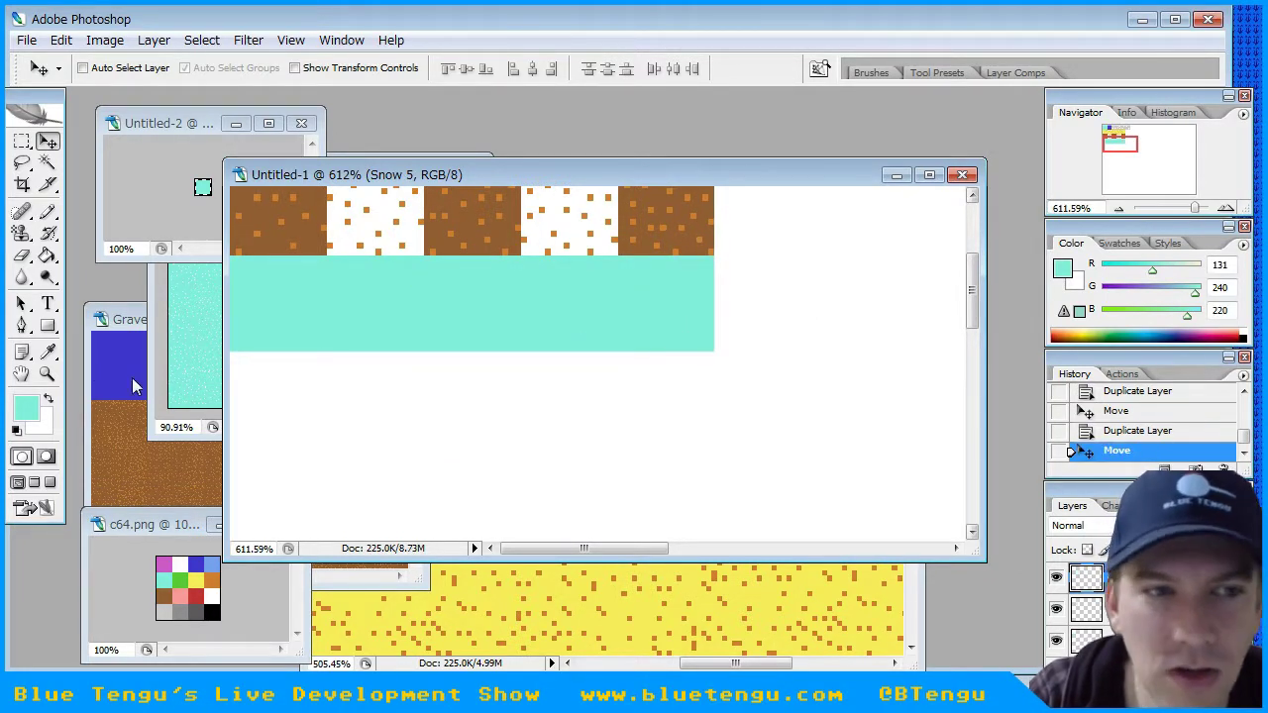
# - Sample the palette's white, RGB 255, 253, 255, as the drawing colour for the 1 px Pencil
pyautogui.click(47, 352)
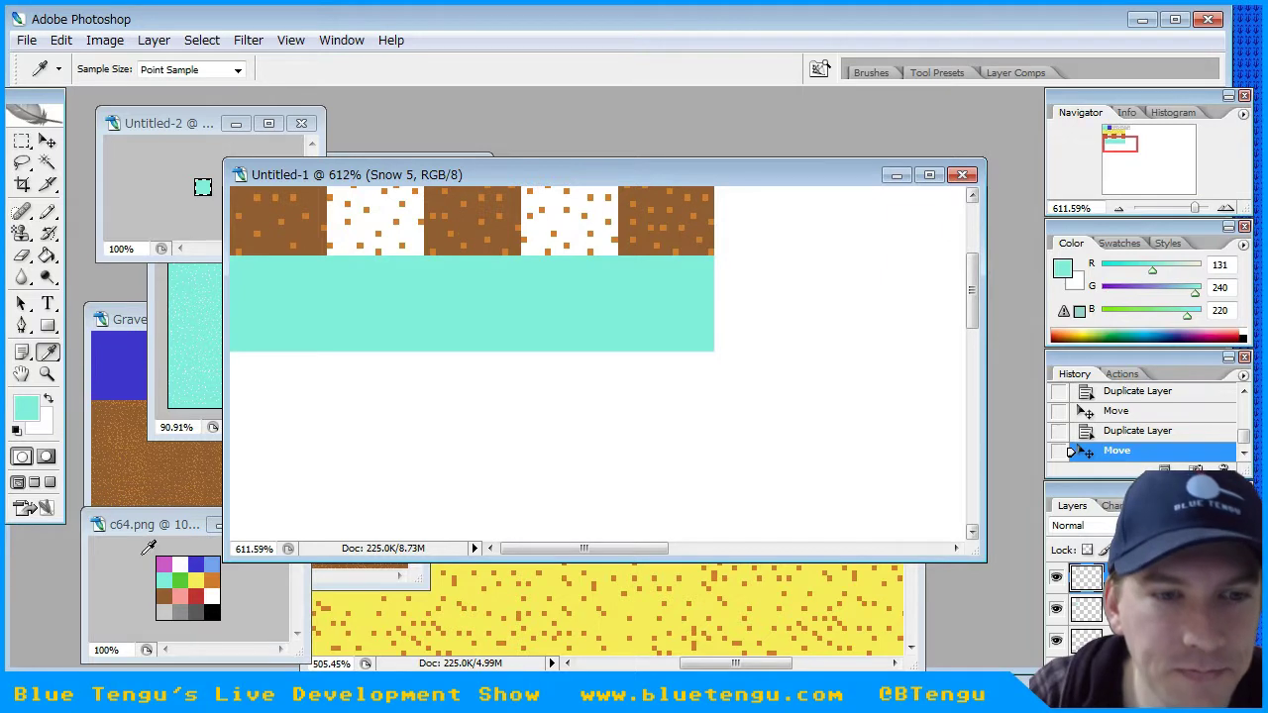
pyautogui.click(179, 566)
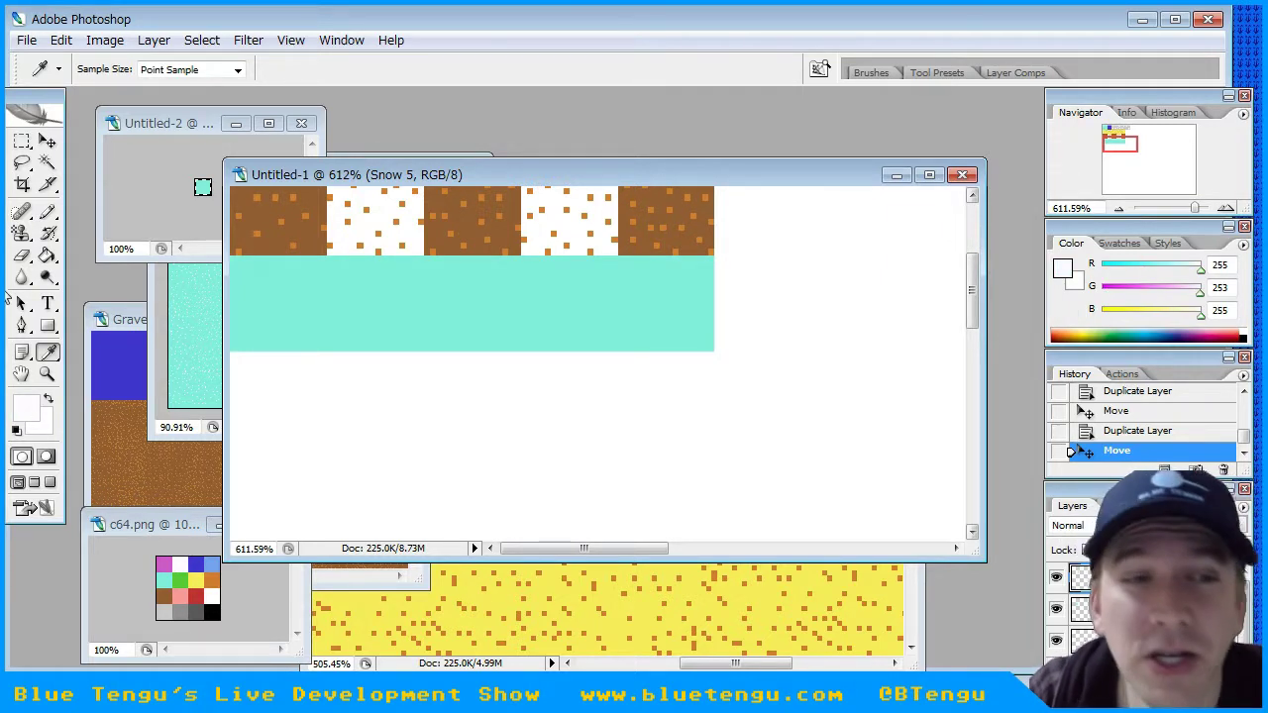
pyautogui.click(46, 211)
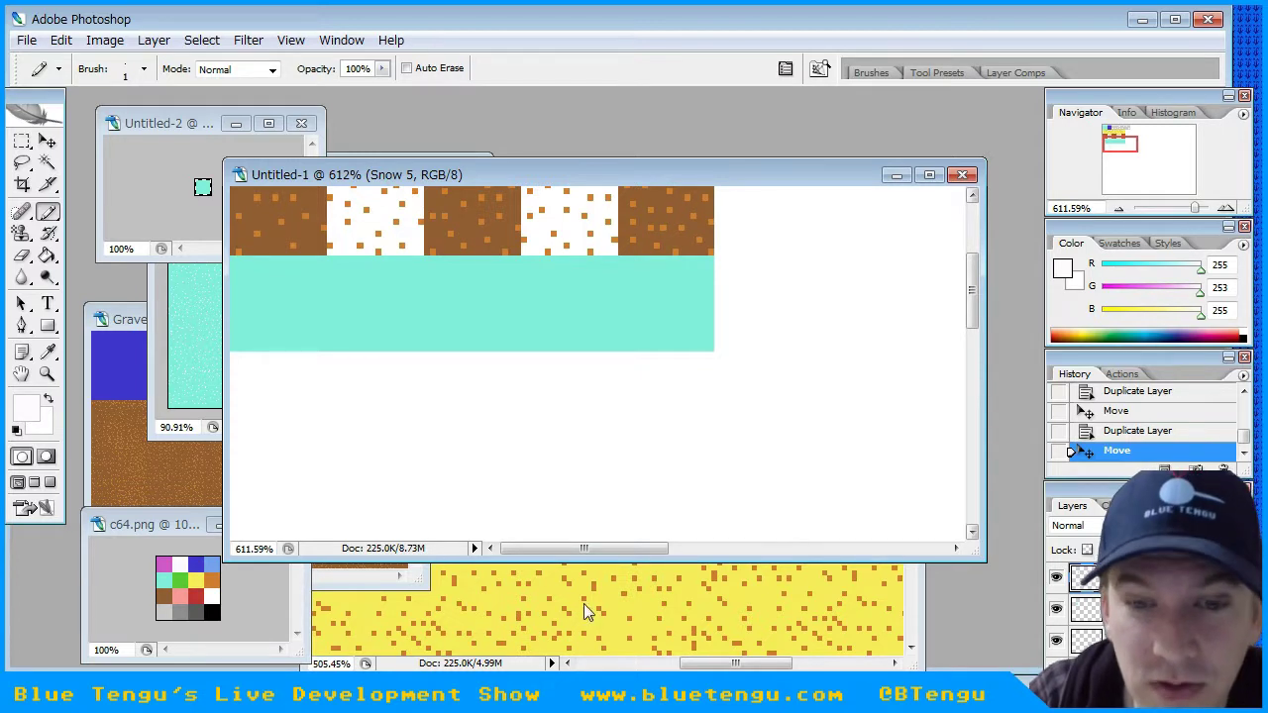
pyautogui.click(283, 339)
pyautogui.click(269, 325)
pyautogui.hotkey('ctrl', 'alt', 'z')
pyautogui.hotkey('ctrl', 'alt', 'z')
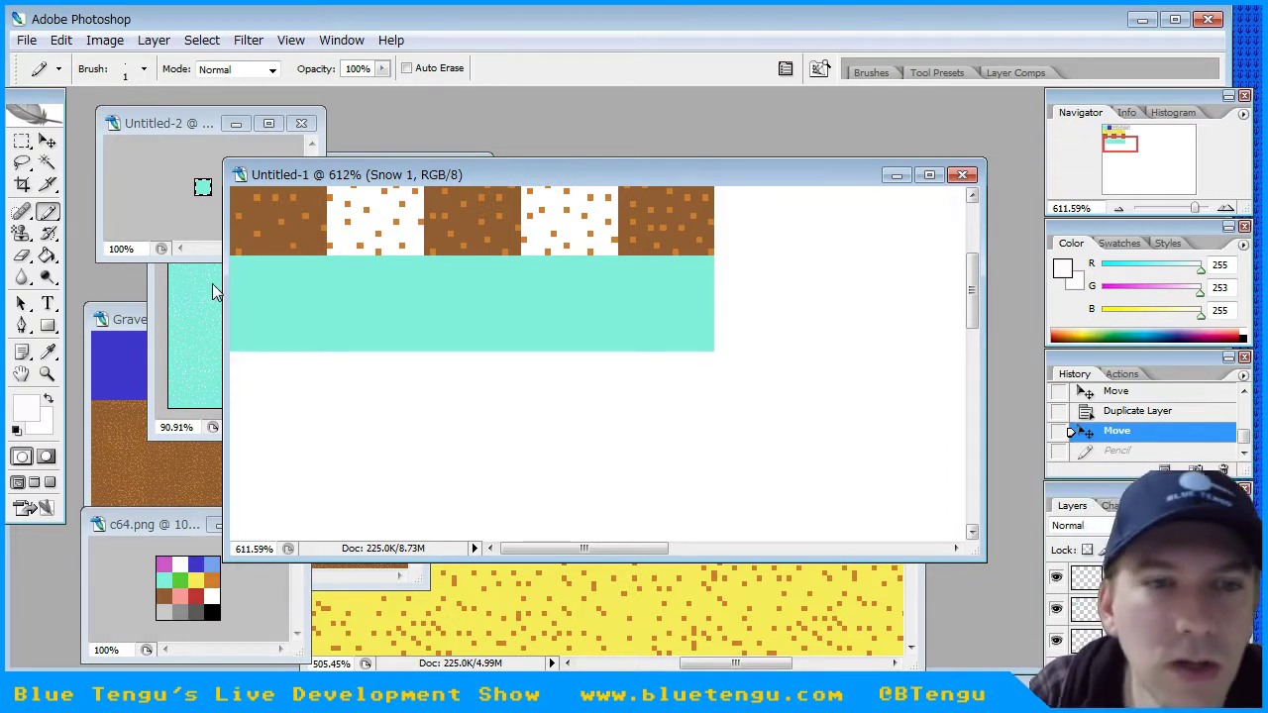
# - Scatter single-pixel white speckles across the aqua tiles, starting on Snow 1 with the second and fourth tiles hidden to see the edges
pyautogui.click(251, 319)
pyautogui.click(1057, 673)
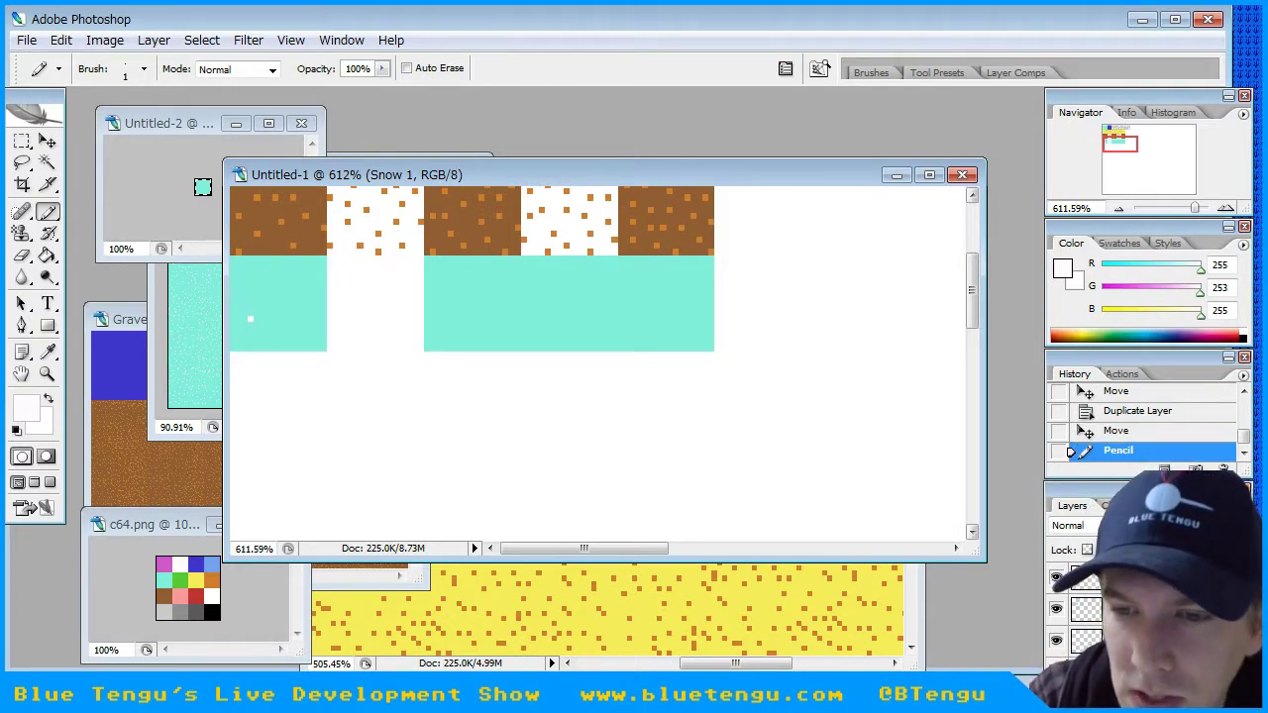
pyautogui.click(1057, 612)
pyautogui.click(232, 282)
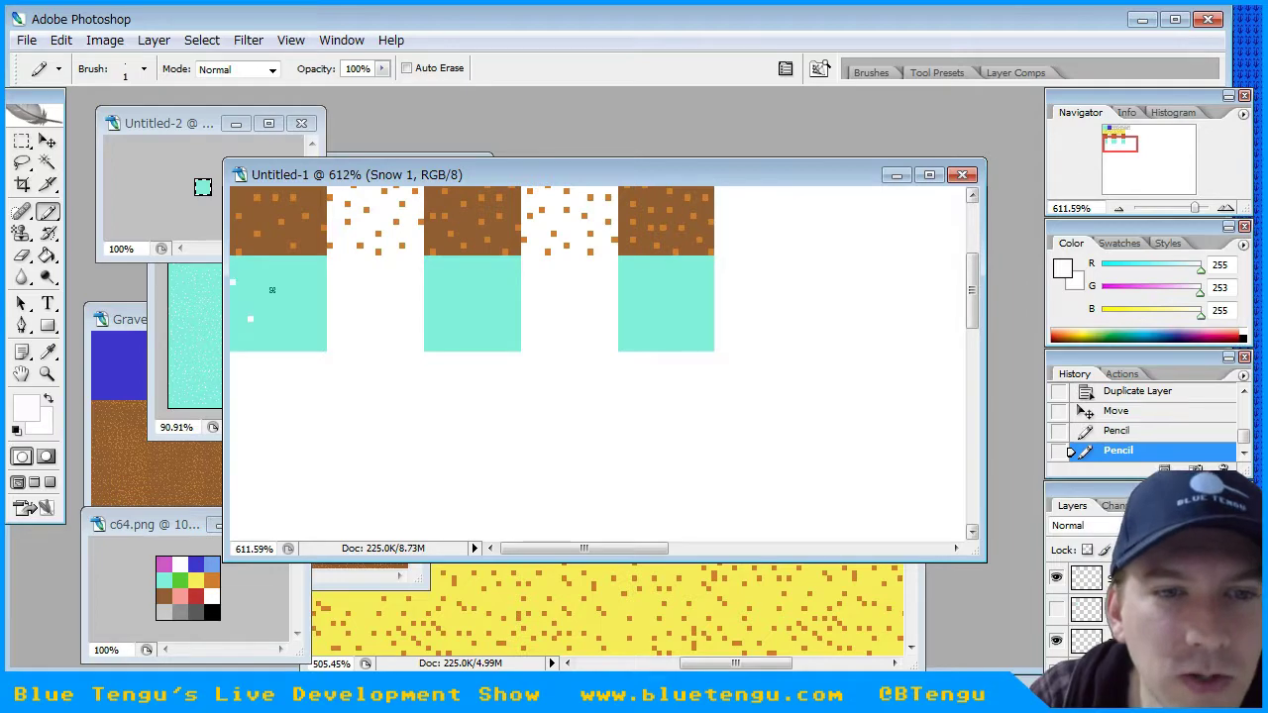
pyautogui.click(281, 289)
pyautogui.click(317, 325)
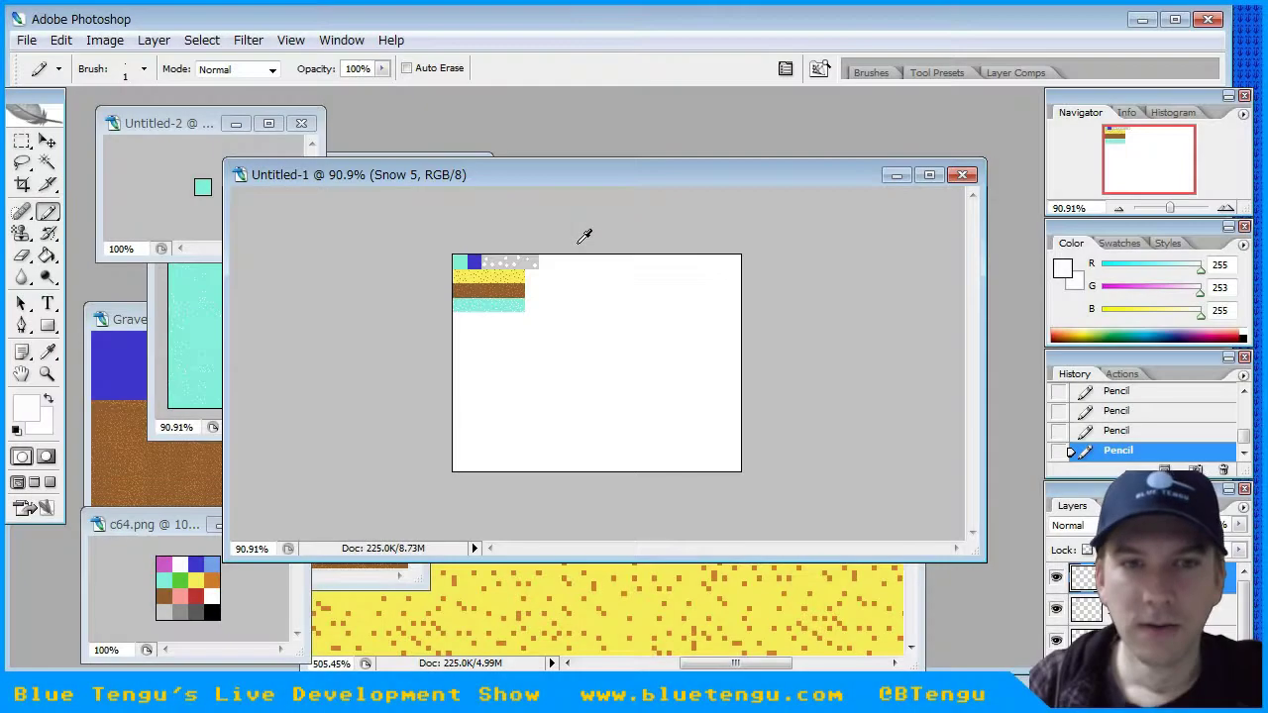
# - Open the Canvas Size settings for the tileset document, ready to edit the width
pyautogui.hotkey('ctrl', '0')
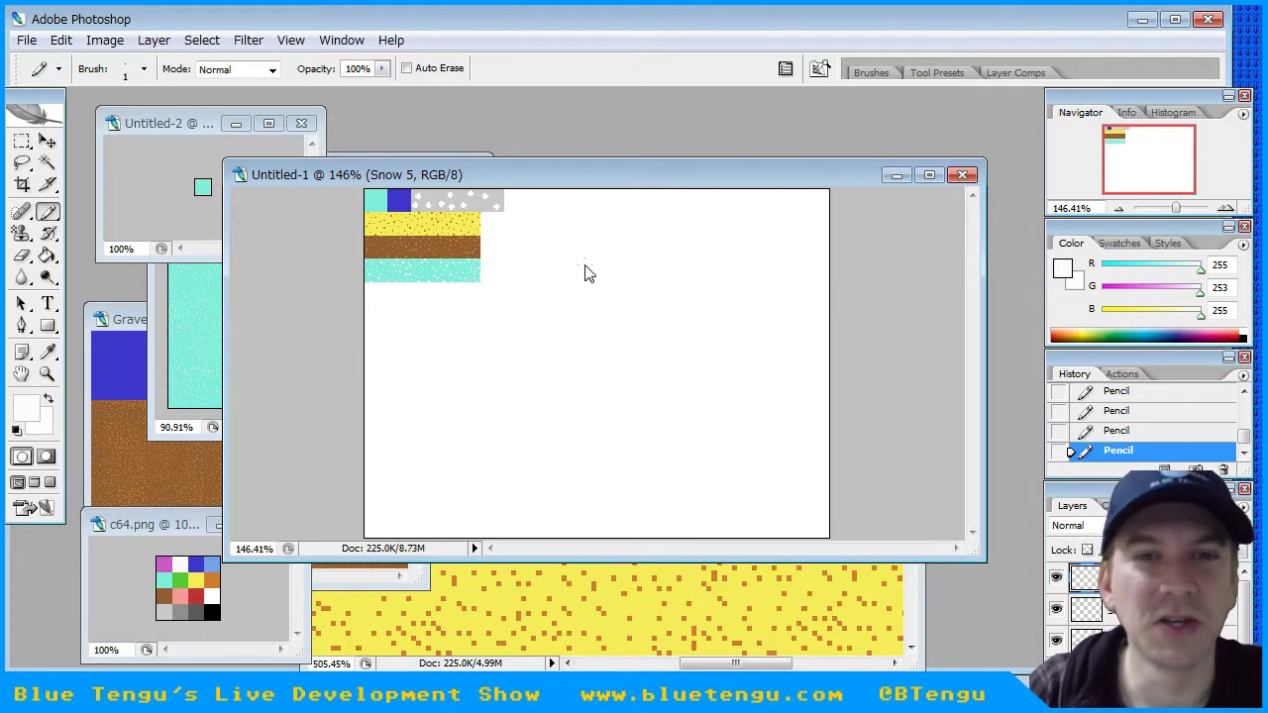
pyautogui.click(22, 142)
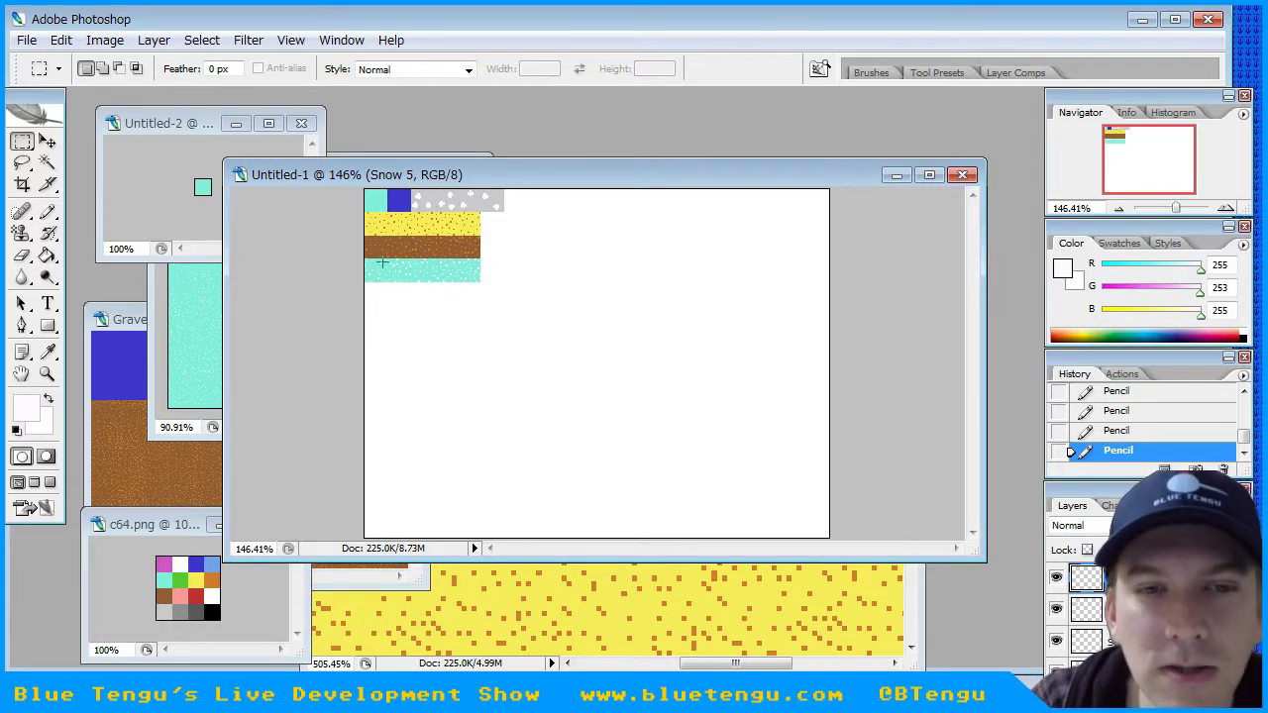
pyautogui.click(25, 41)
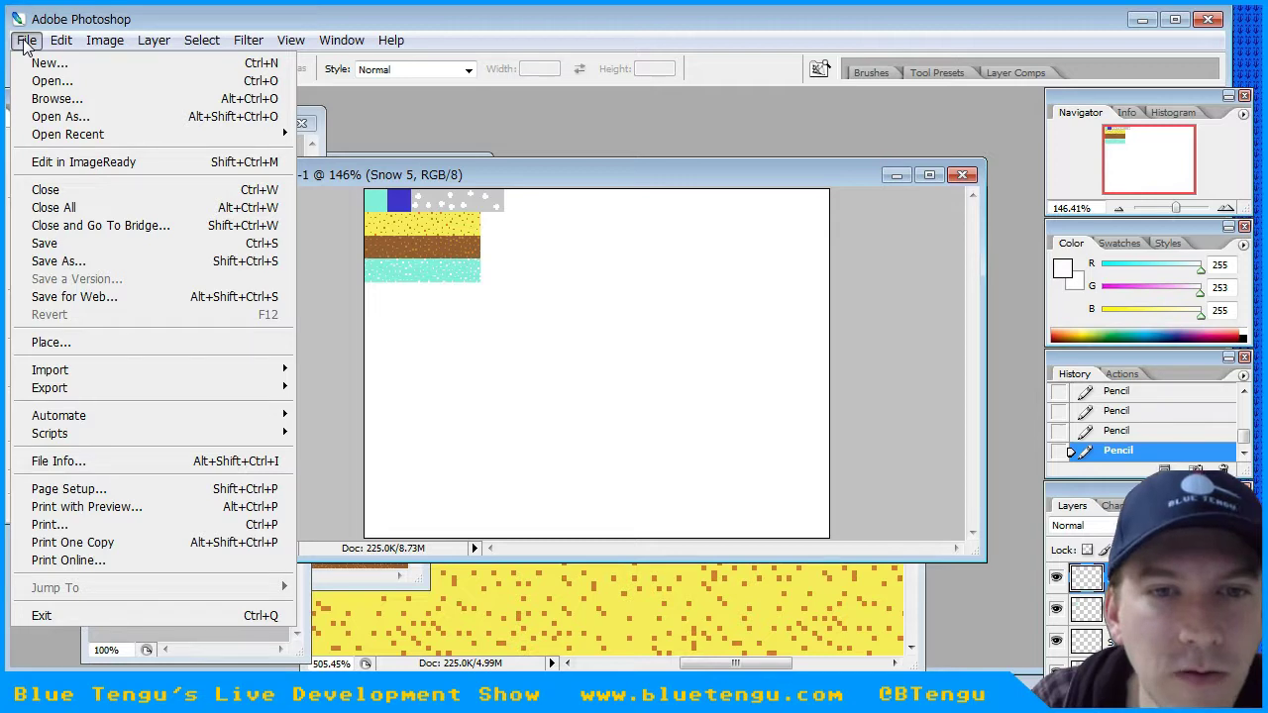
pyautogui.moveTo(104, 45)
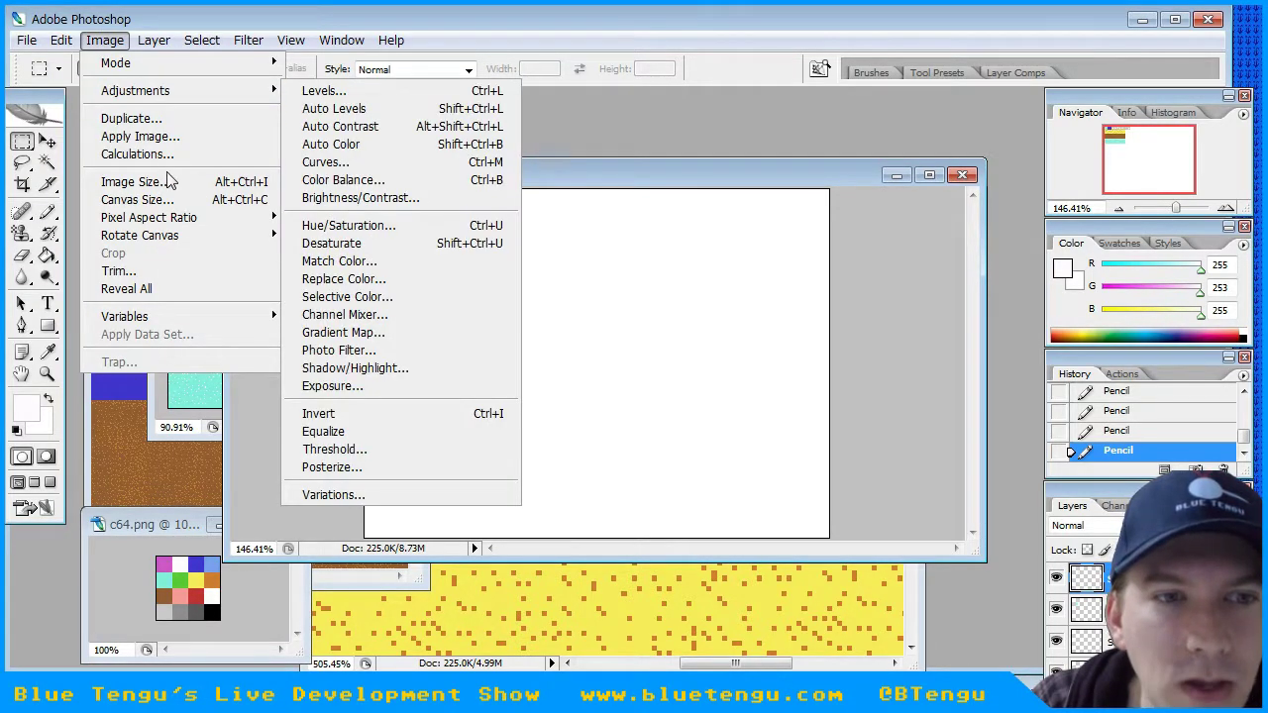
pyautogui.click(166, 200)
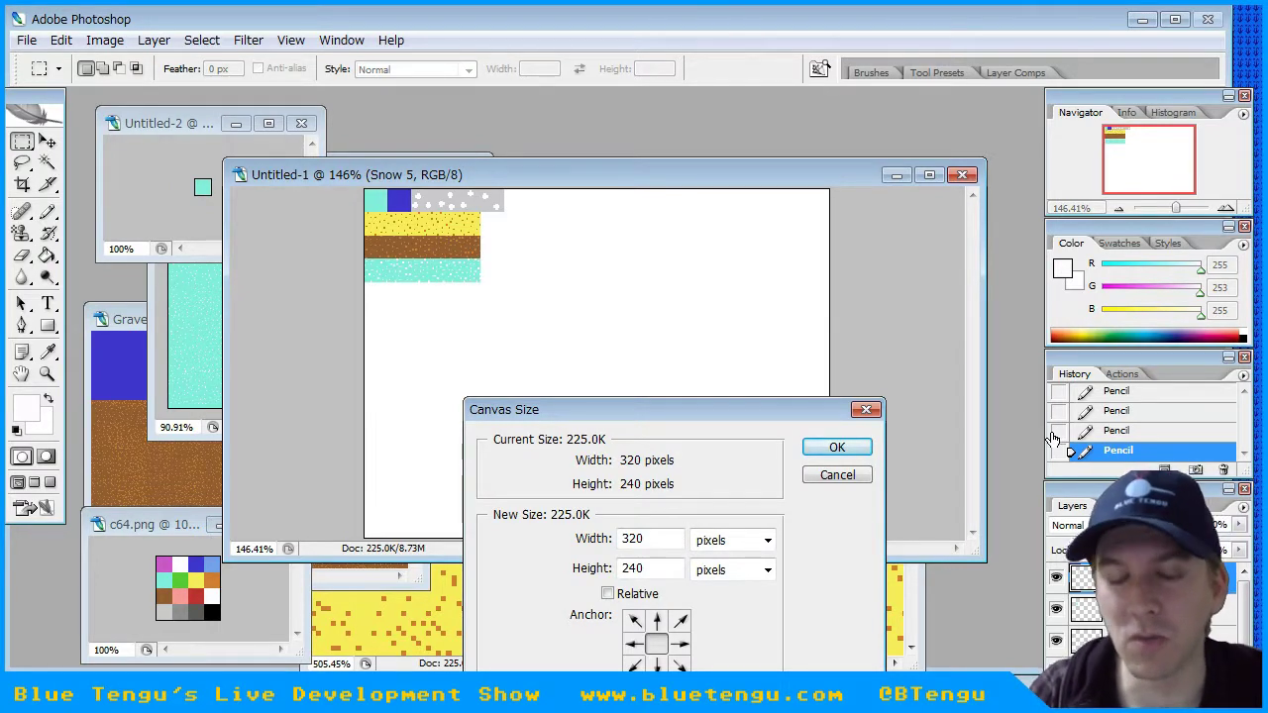
pyautogui.doubleClick(630, 539)
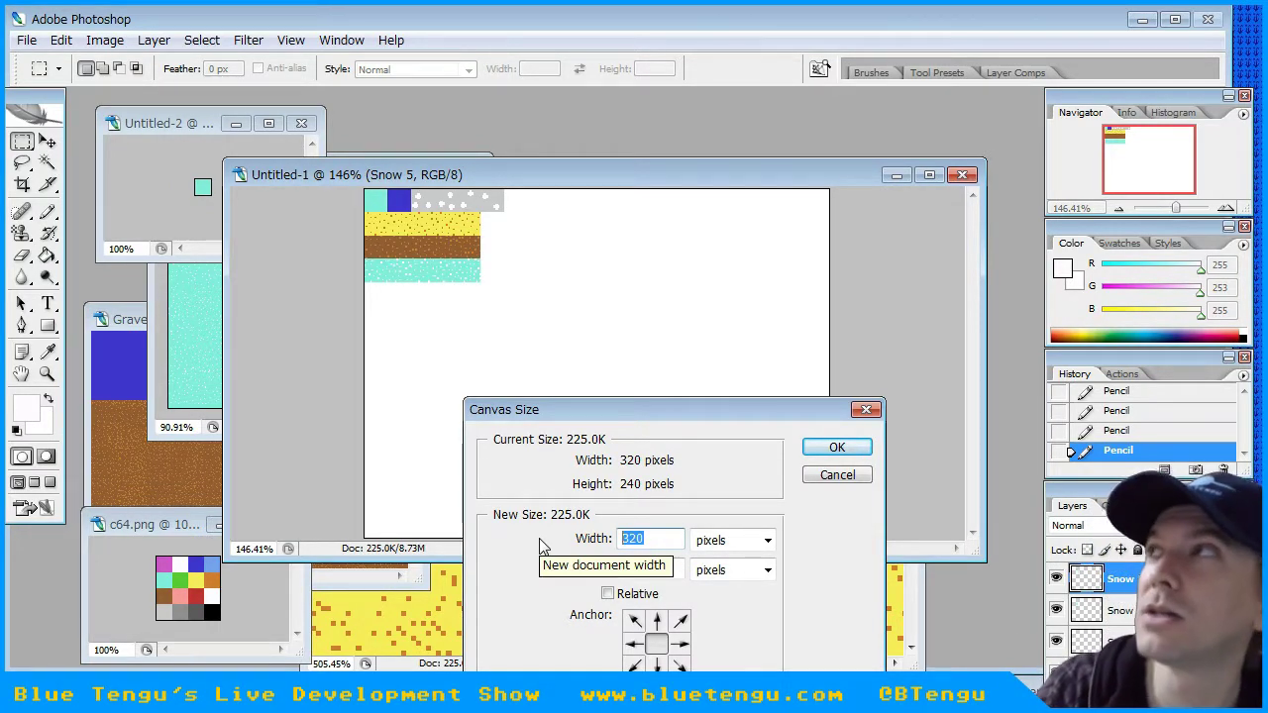
# - Switch to the Windows calculator and multiply 6 by 16 to get the canvas width for six tiles
pyautogui.press('super')
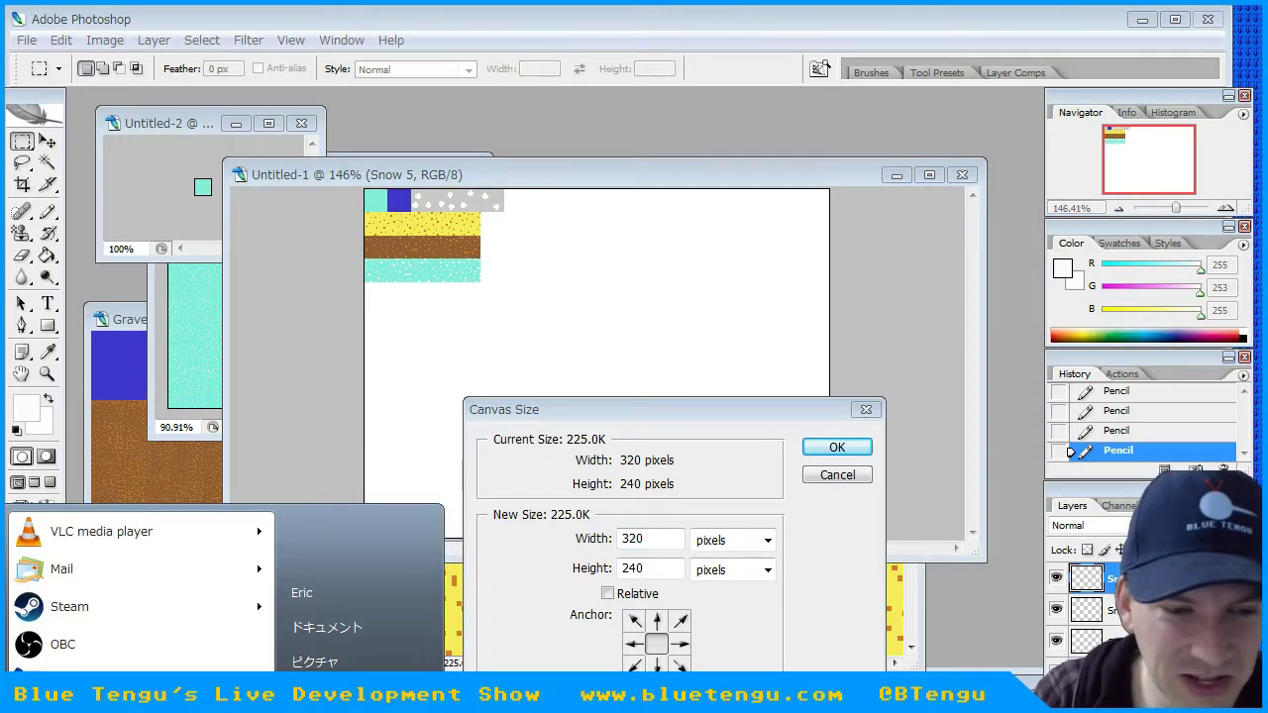
pyautogui.click(89, 684)
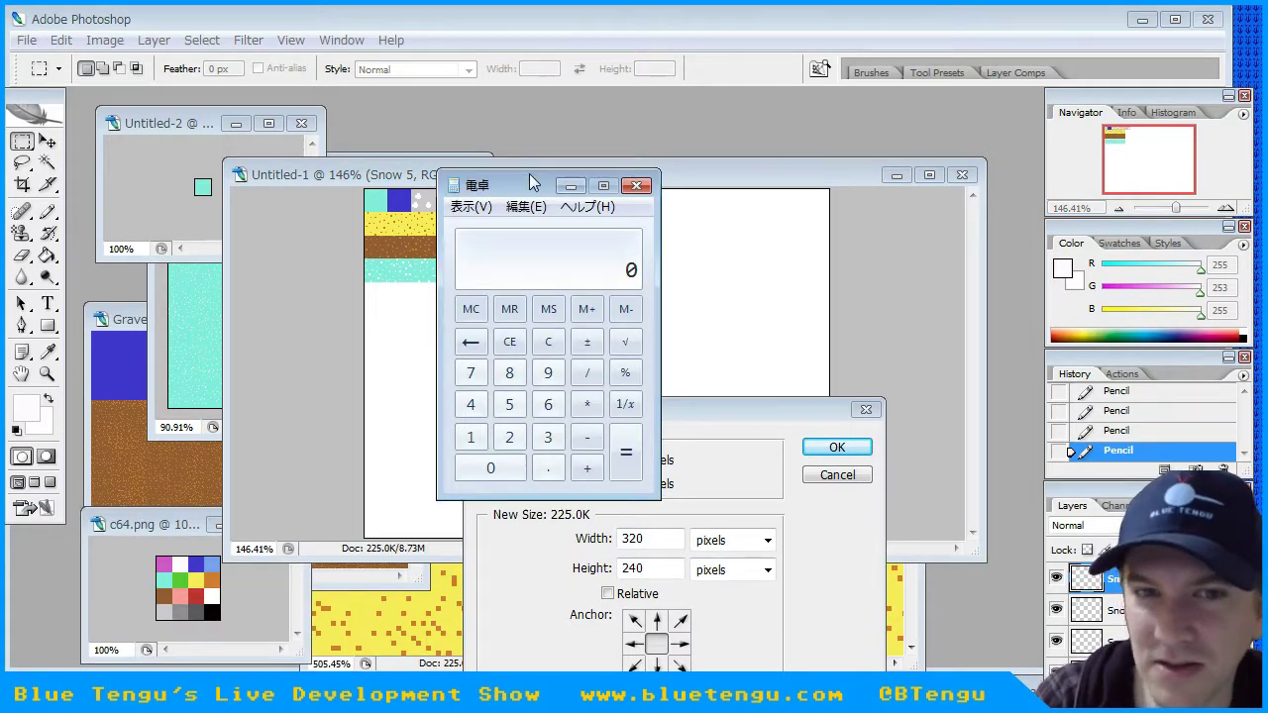
pyautogui.moveTo(529, 175); pyautogui.dragTo(271, 243)
pyautogui.write('6*16')
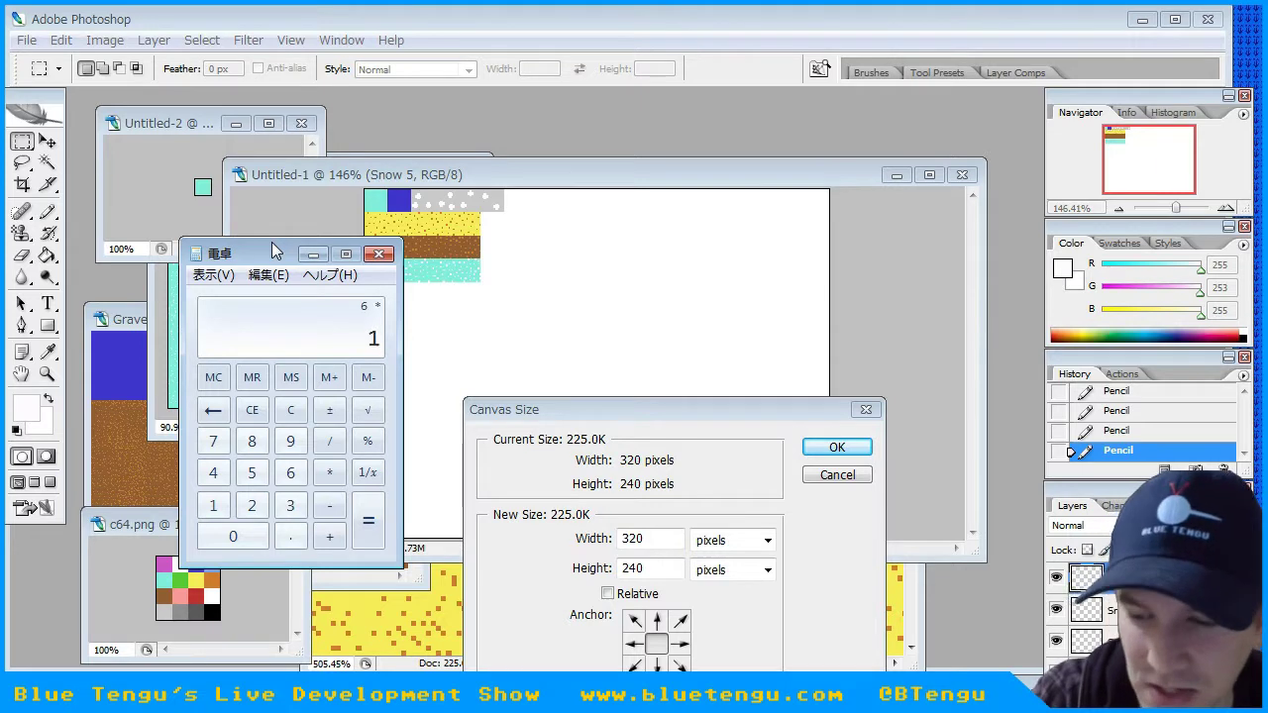
pyautogui.press('Return')
# - Set the new canvas width to 96 pixels and anchor the existing image at the middle of the left edge
pyautogui.click(627, 543)
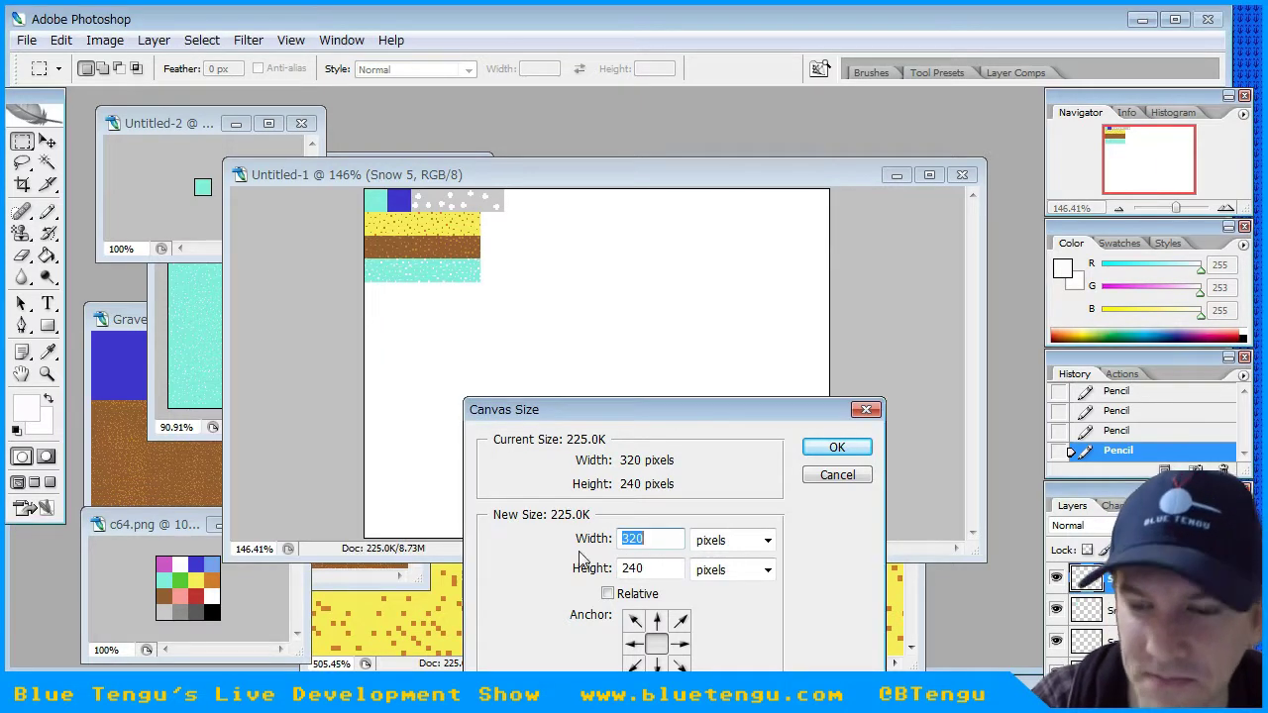
pyautogui.write('96')
pyautogui.click(635, 643)
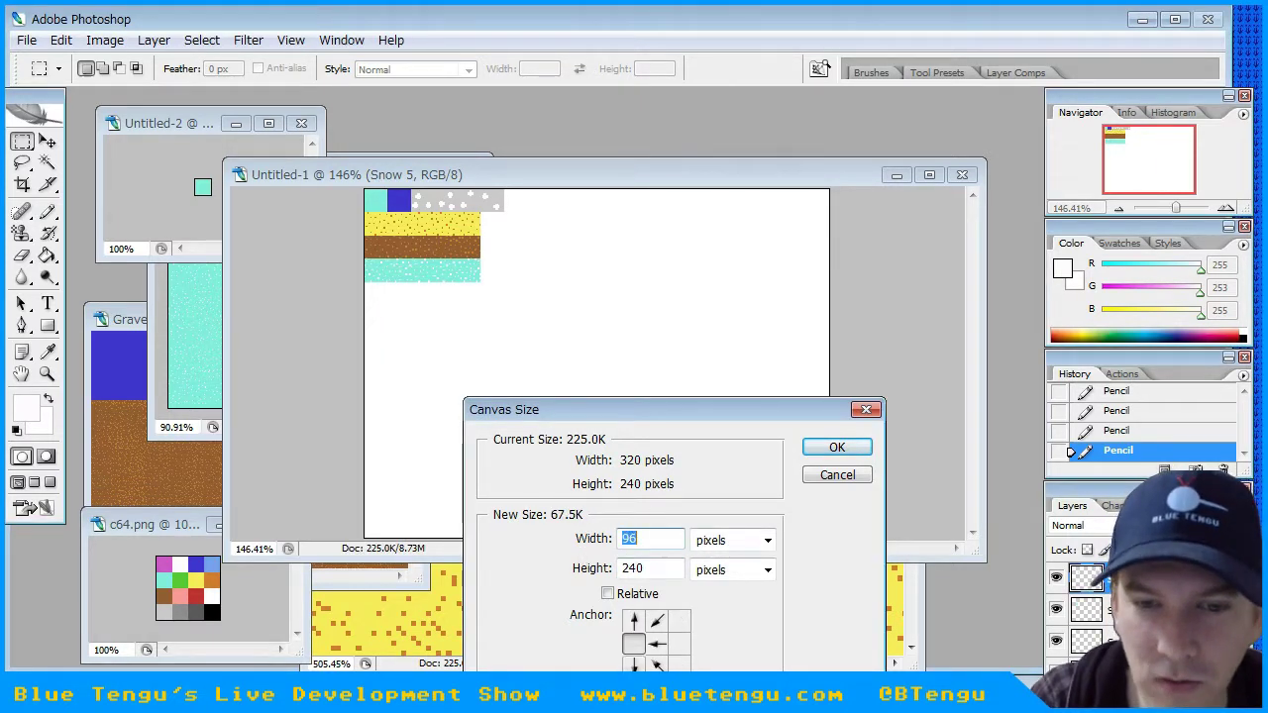
# - Return to the calculator, clear it, enter 64 for the height of the four tile rows, and close the calculator
pyautogui.hotkey('alt', 'Tab')
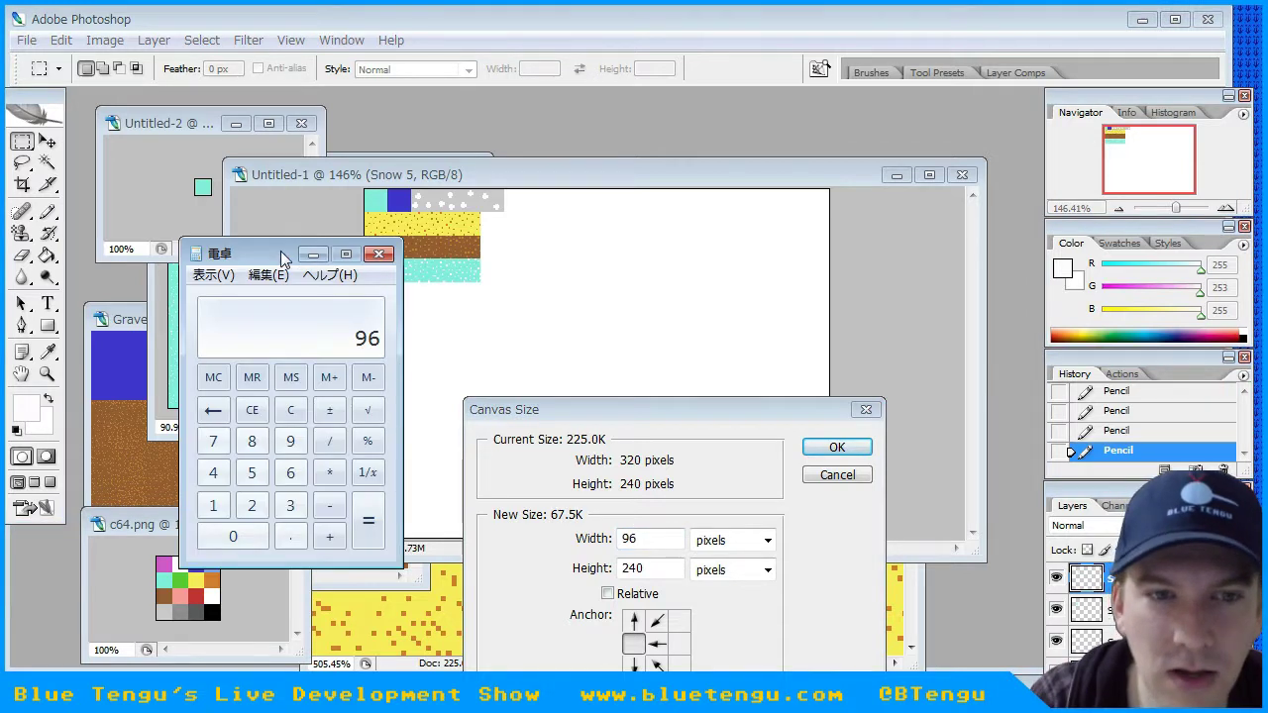
pyautogui.press('Escape')
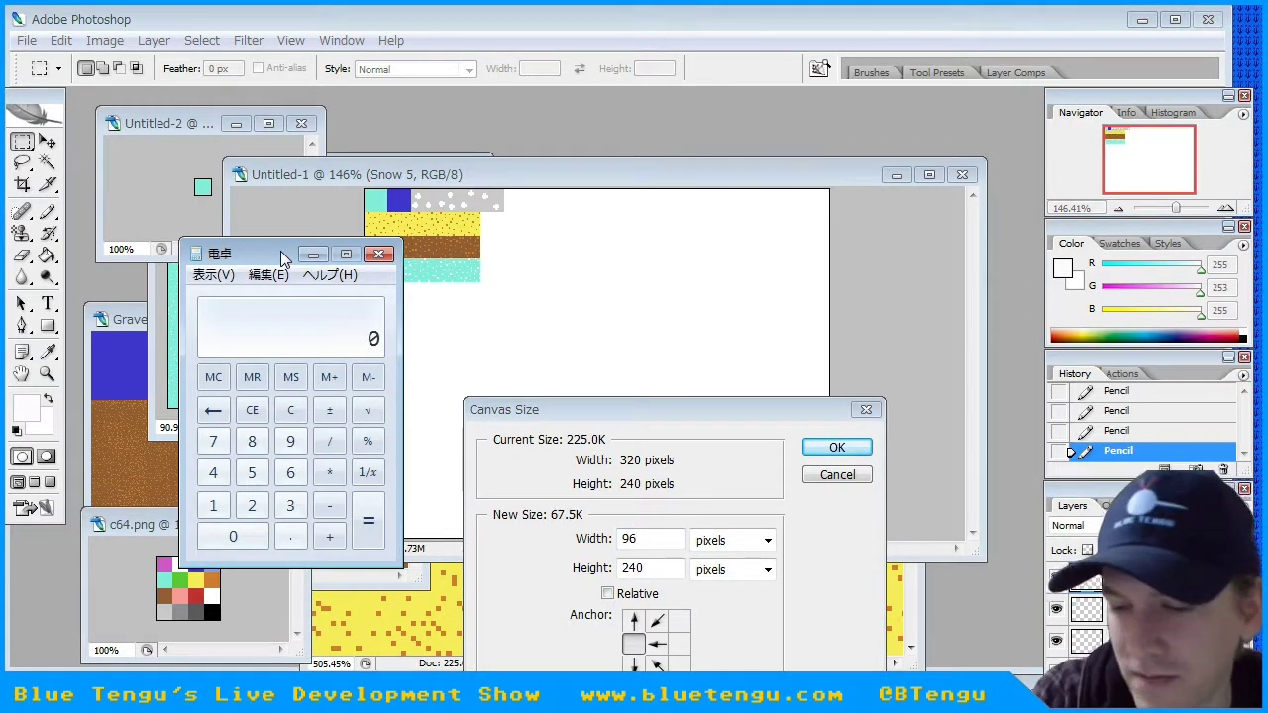
pyautogui.write('64')
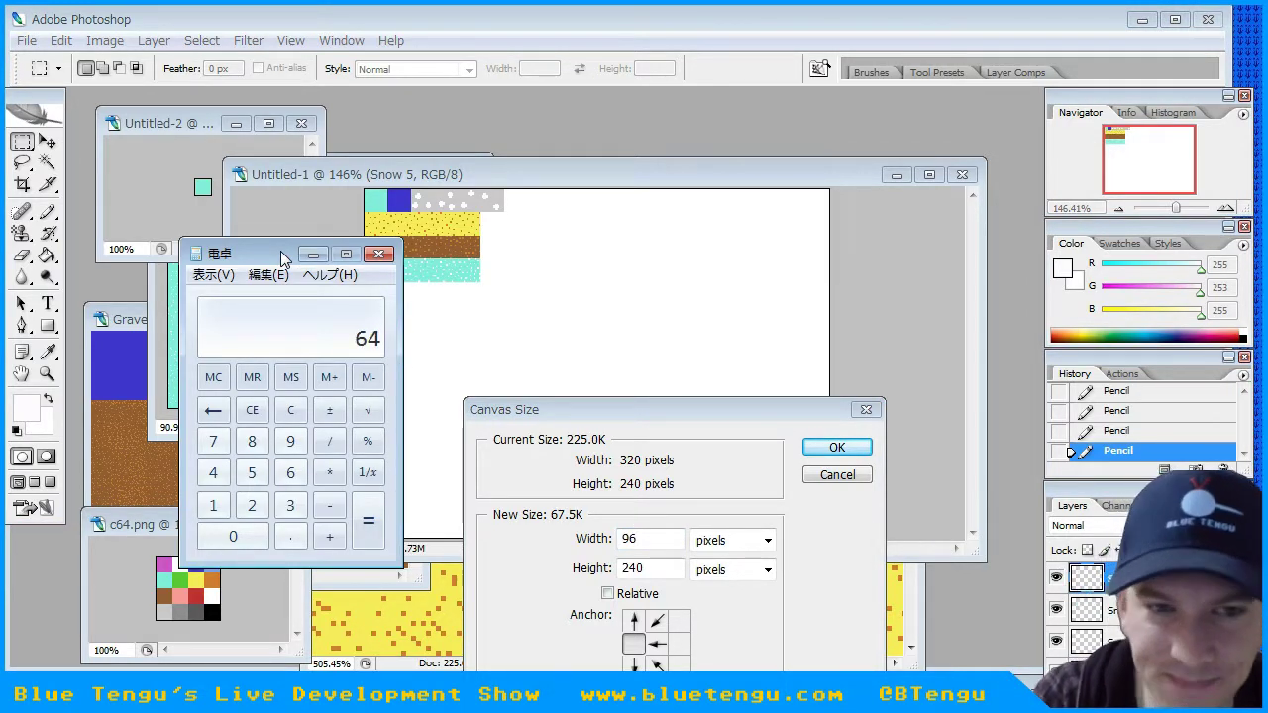
pyautogui.click(378, 253)
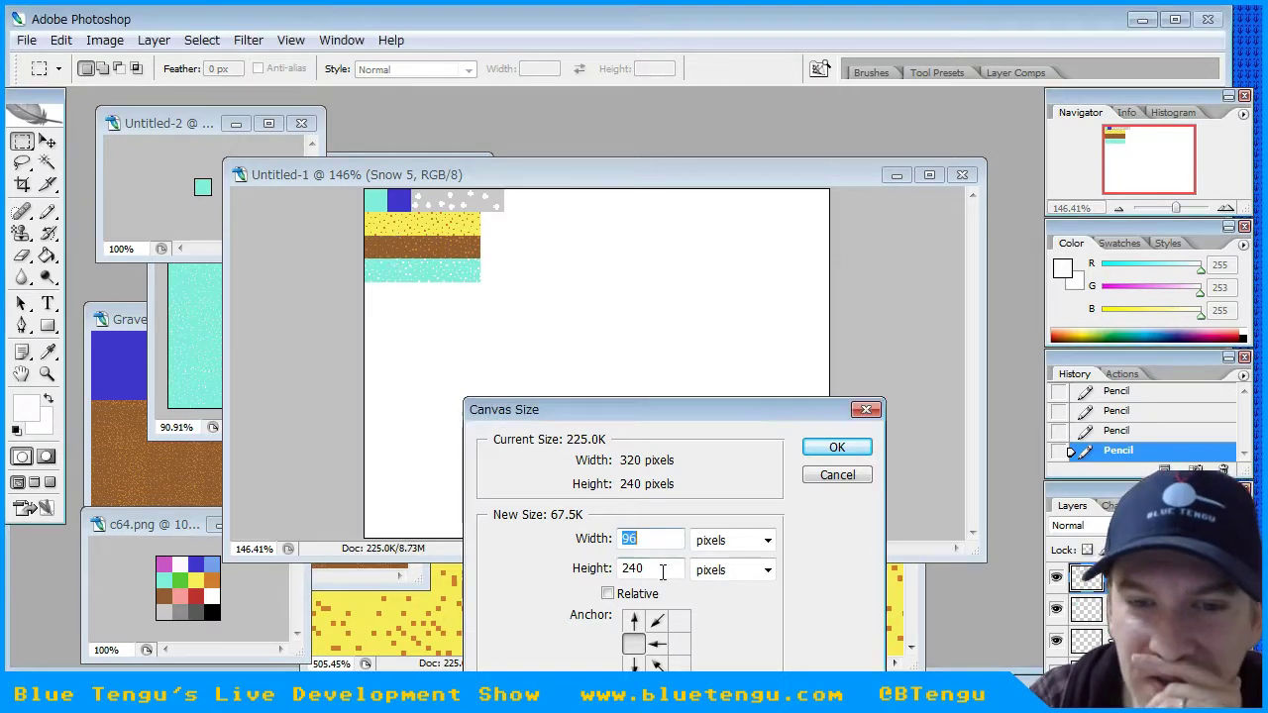
# - Set the canvas height to 64 pixels, anchor the image at its top-left corner, and apply the resize with clipping
pyautogui.press('Tab')
pyautogui.write('64')
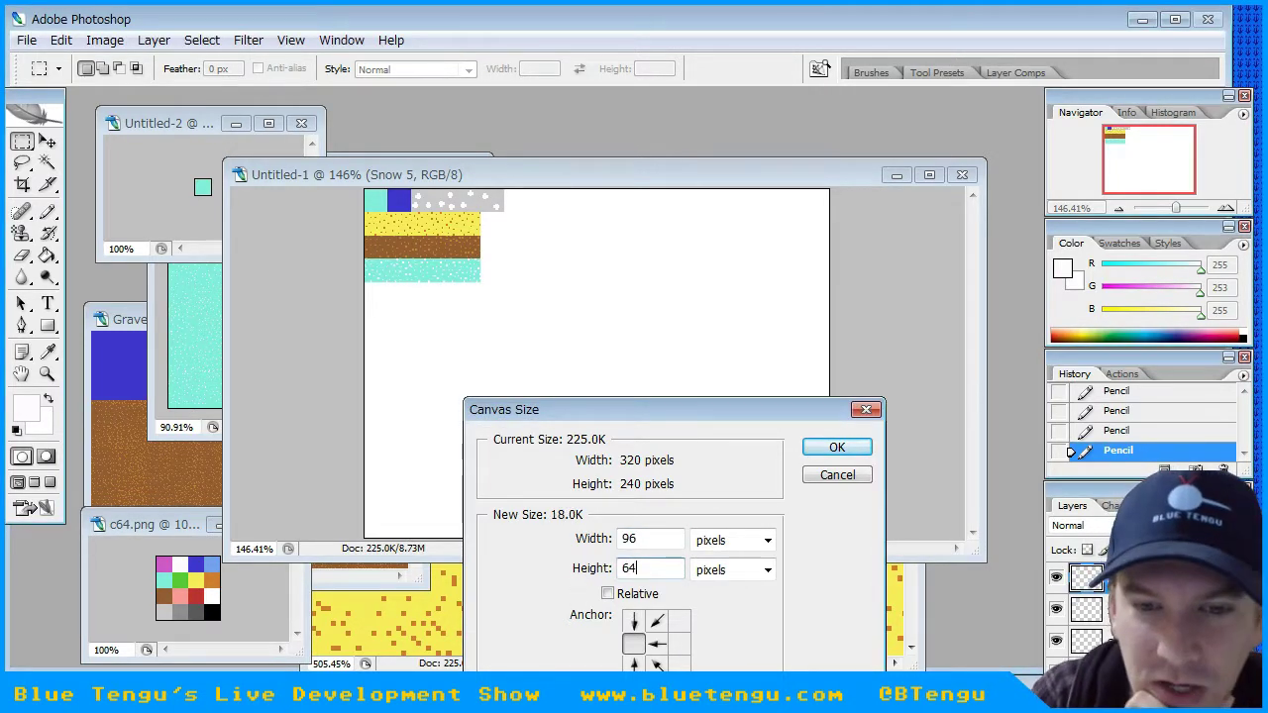
pyautogui.click(634, 620)
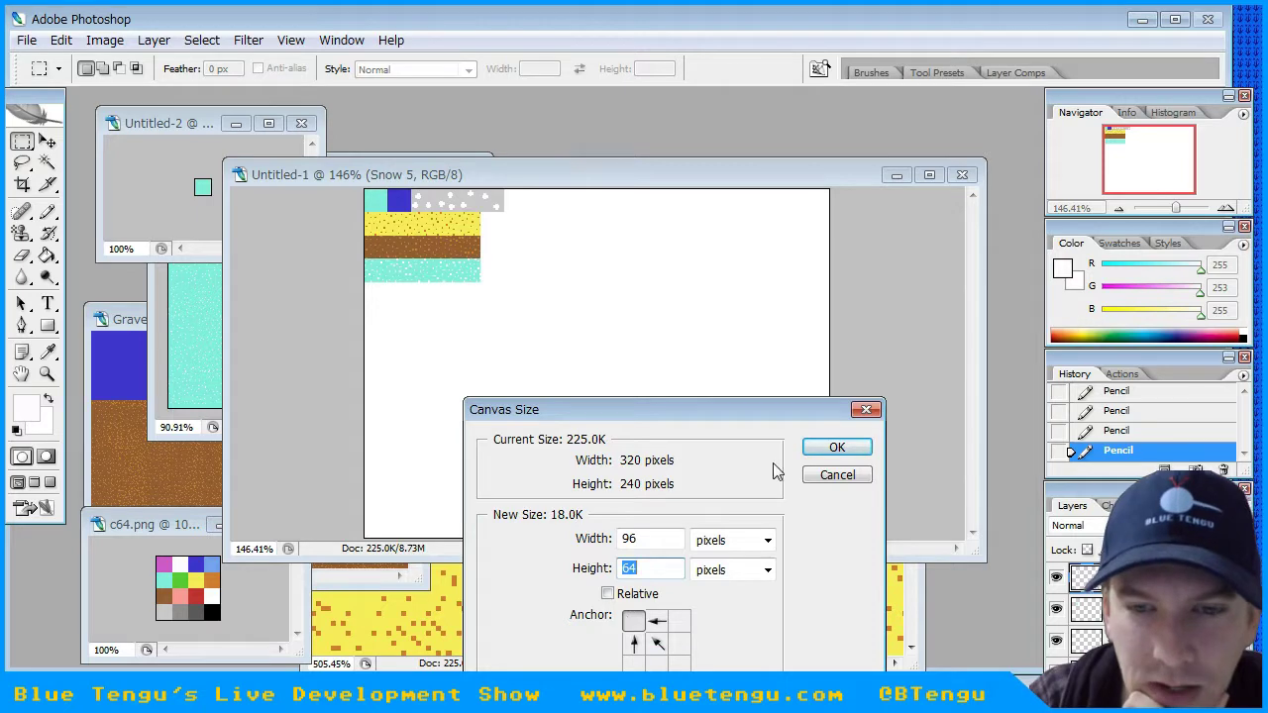
pyautogui.click(838, 451)
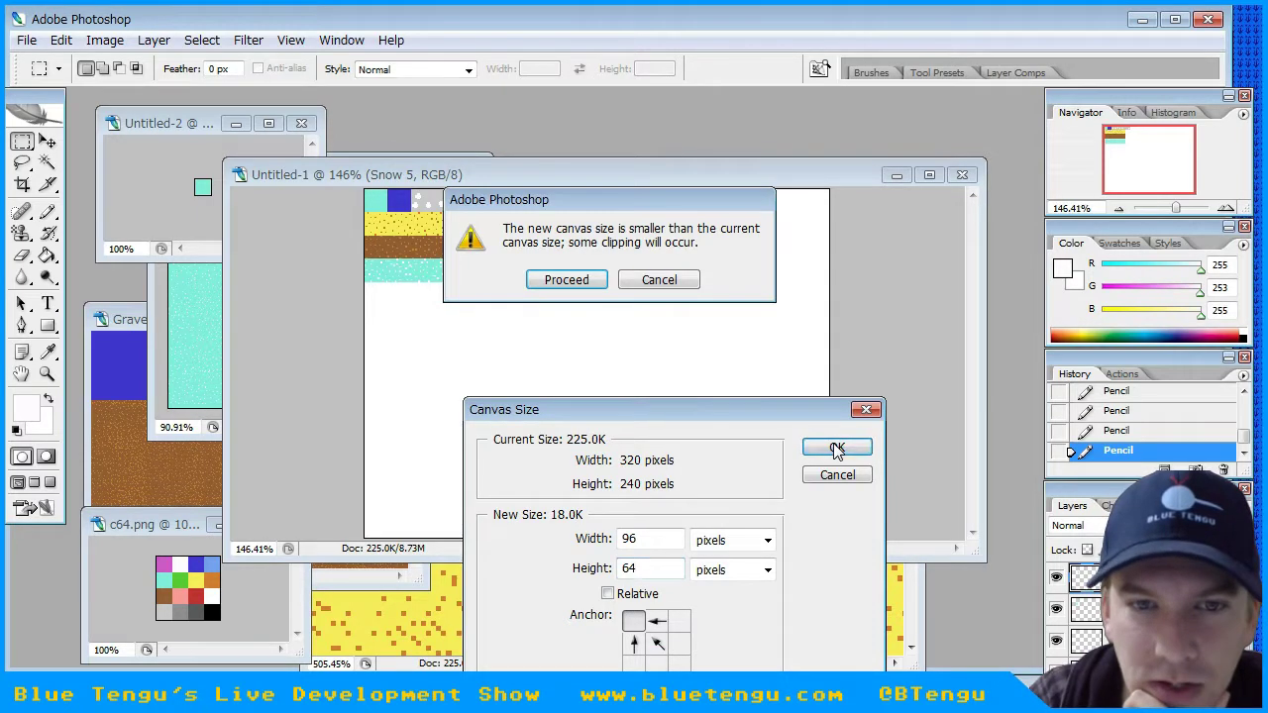
pyautogui.click(567, 277)
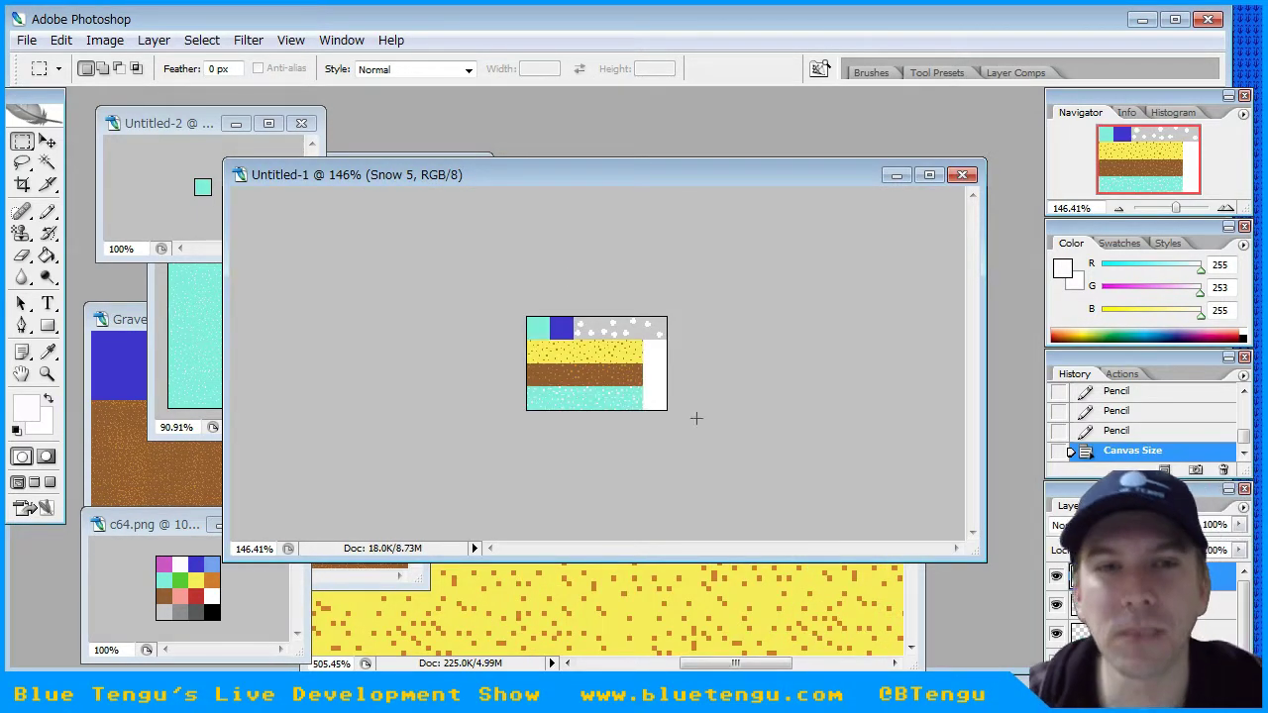
# - Save the tileset document in the backgrounds folder as Tile Set.psd
pyautogui.click(25, 41)
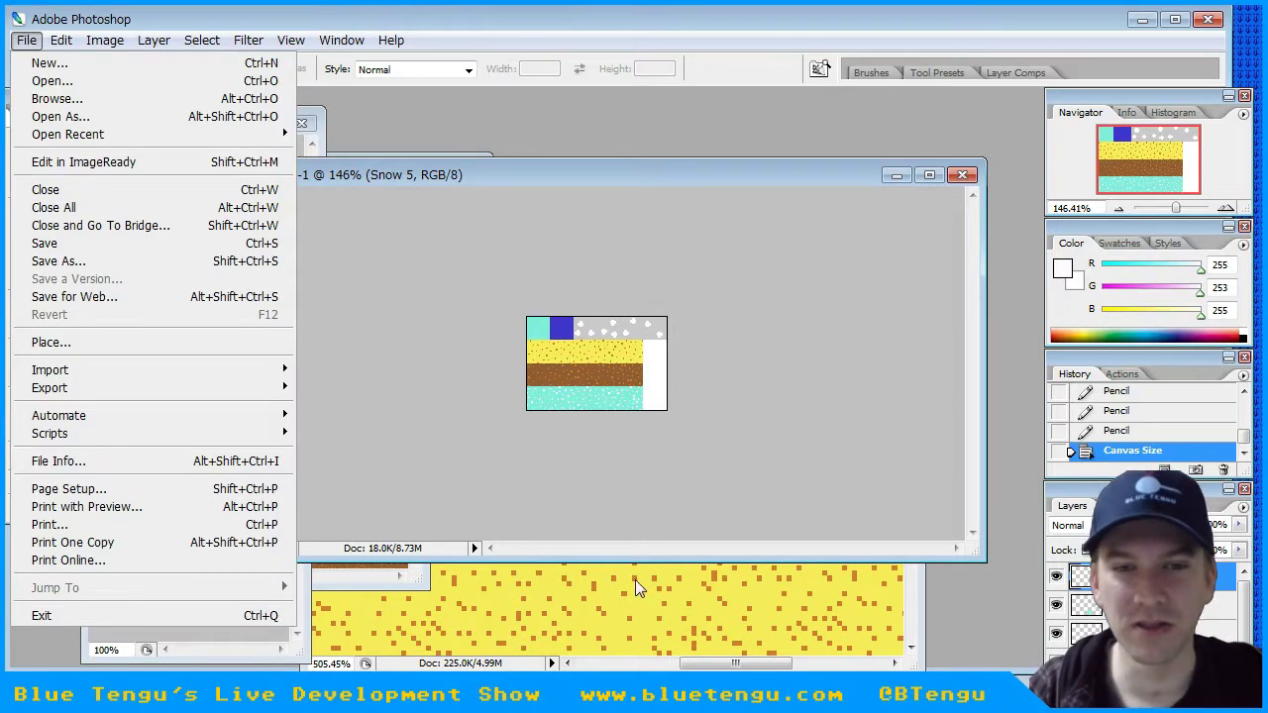
pyautogui.click(94, 260)
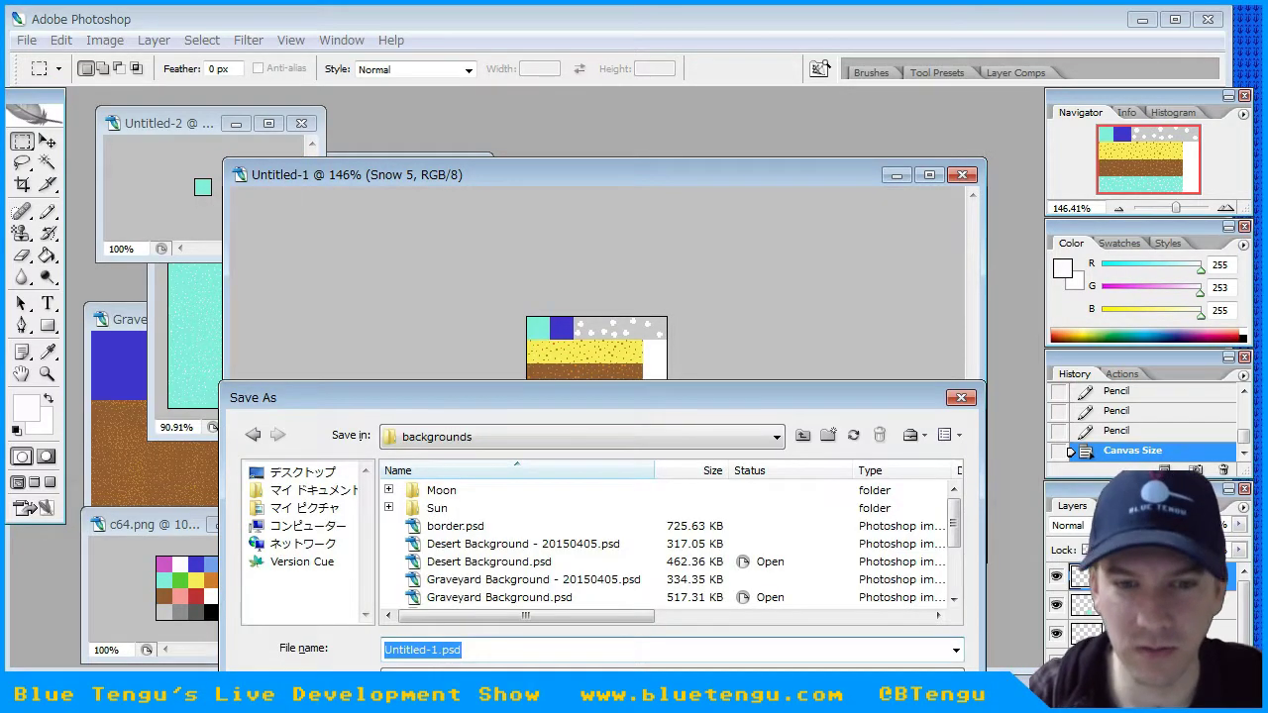
pyautogui.click(513, 650)
pyautogui.press('Home')
pyautogui.write('T')
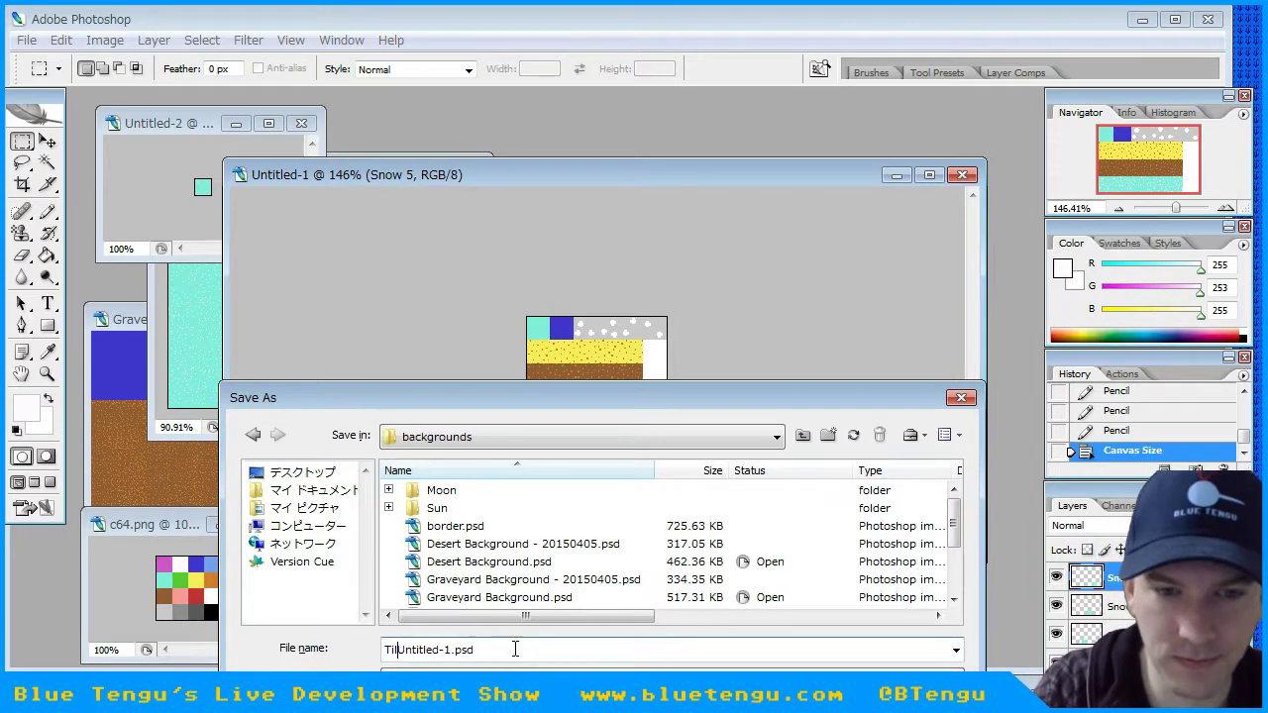
pyautogui.write('ile')
pyautogui.press('Delete')
pyautogui.press('Delete')
pyautogui.press('Delete')
pyautogui.press('Delete')
pyautogui.write('Set')
pyautogui.press('Delete')
pyautogui.press('Delete')
pyautogui.press('Delete')
pyautogui.press('Delete')
pyautogui.press('Delete')
pyautogui.press('Delete')
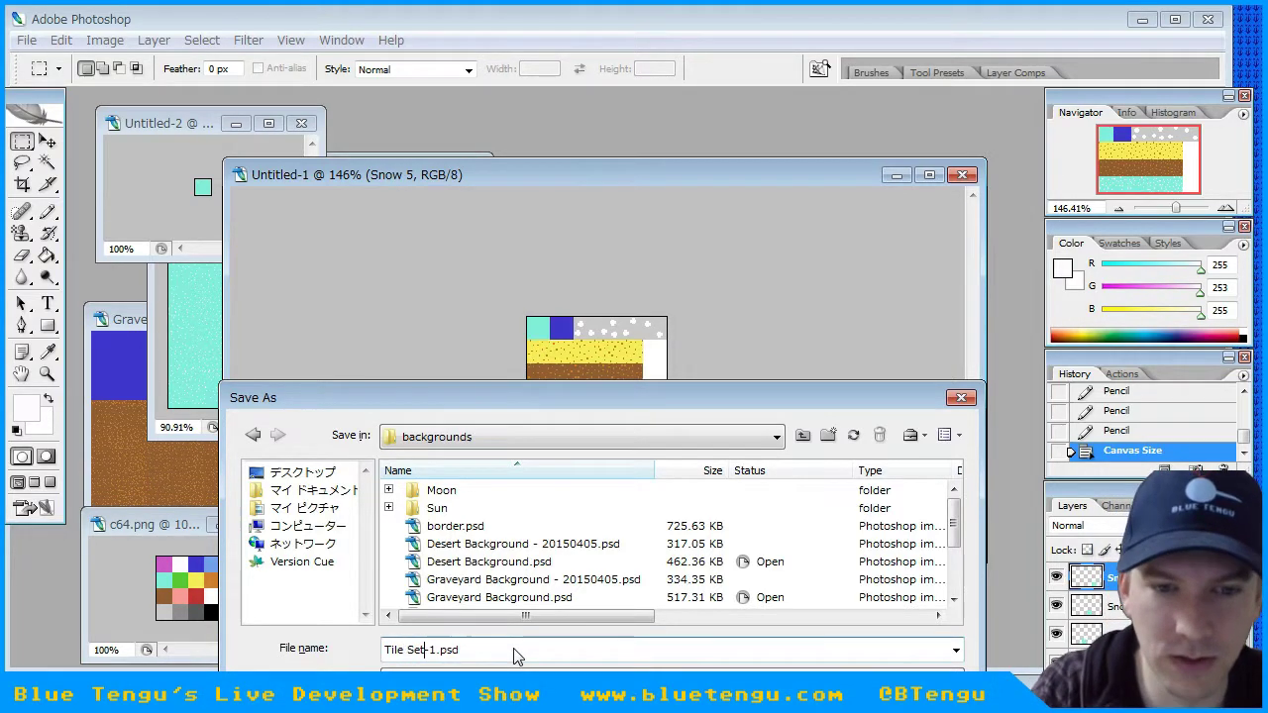
pyautogui.press('Return')
pyautogui.click(863, 328)
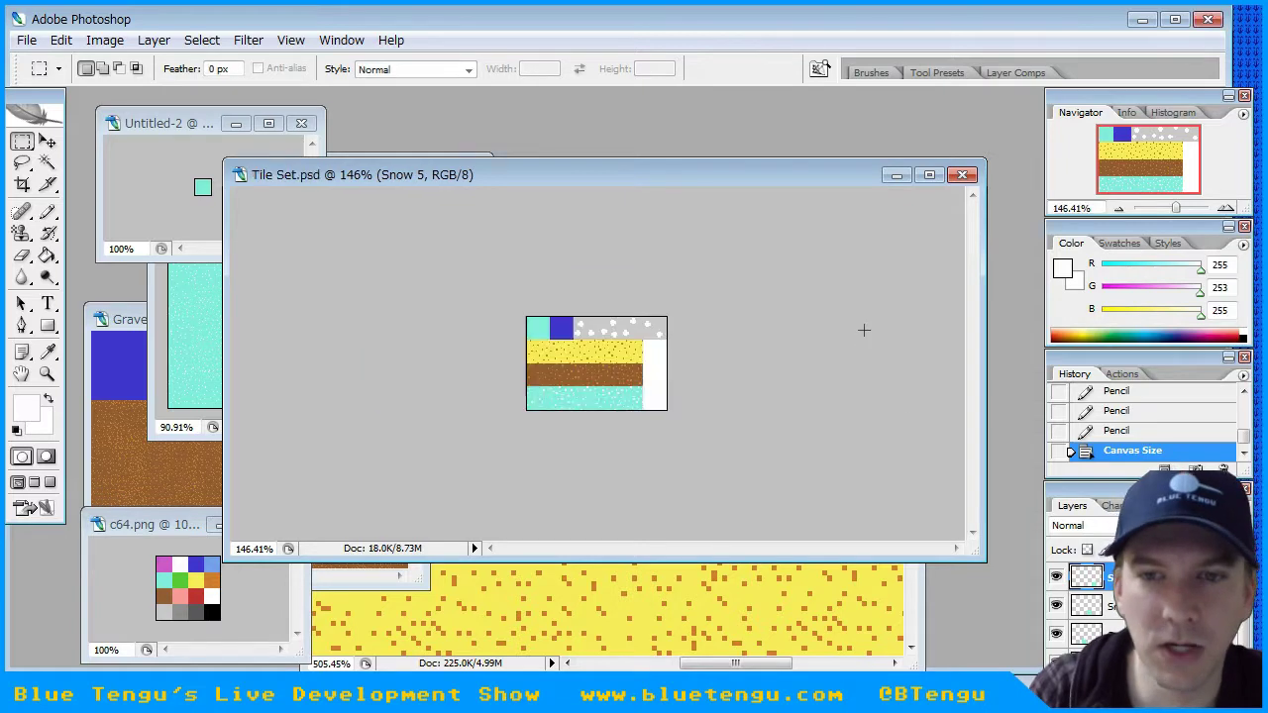
# - Start saving another copy of Tile Set and open the choice of file format
pyautogui.click(26, 41)
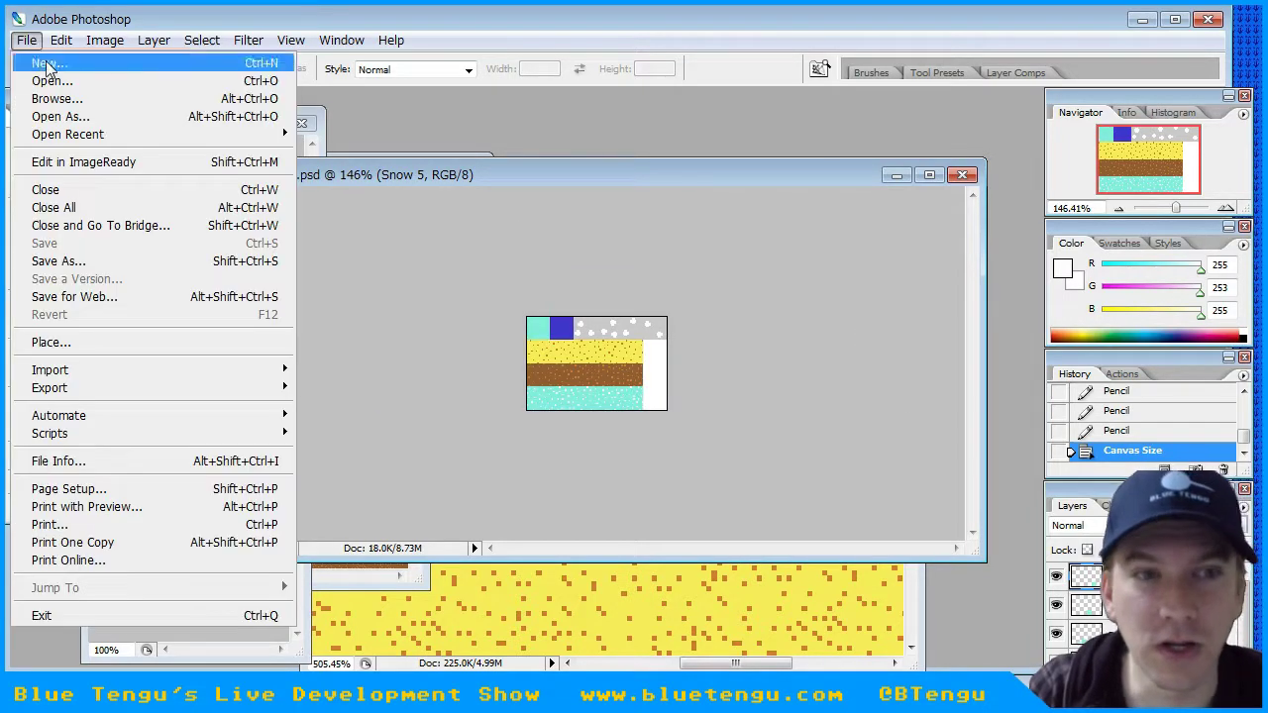
pyautogui.click(107, 260)
pyautogui.click(672, 677)
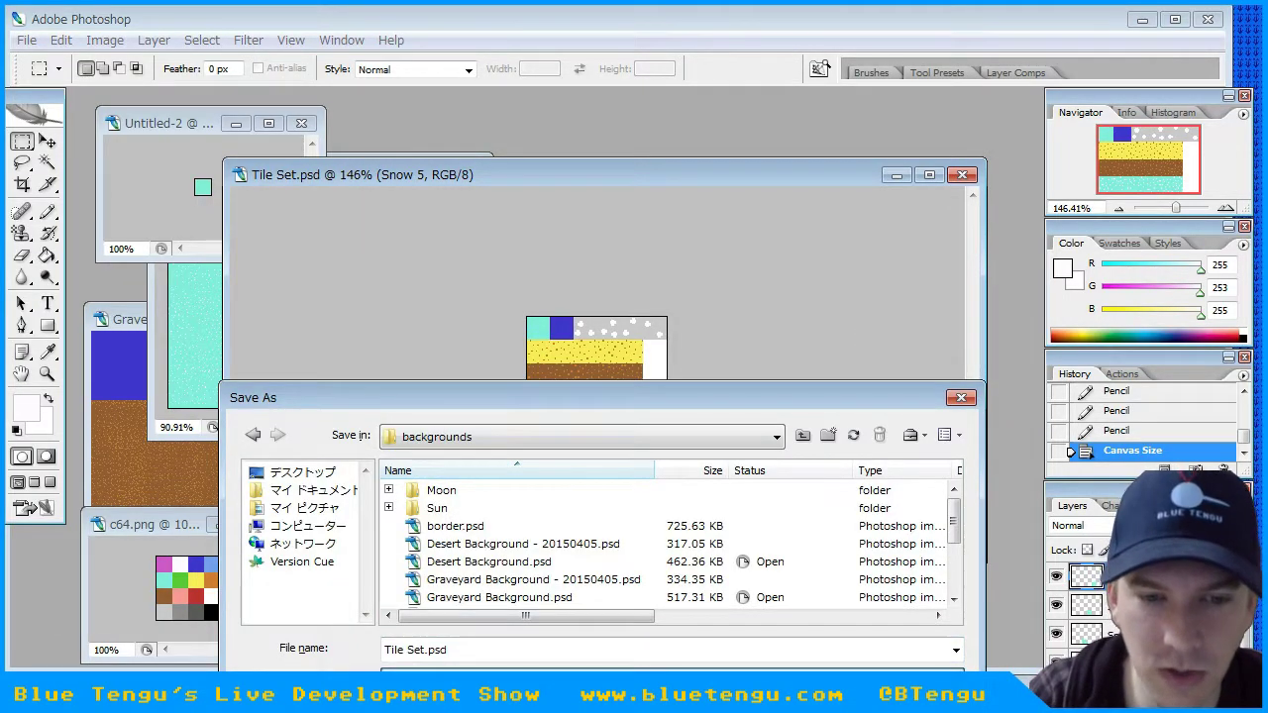
# - Save the tile set into the backgrounds folder as a PNG without interlacing
pyautogui.click(672, 709)
pyautogui.click(434, 650)
pyautogui.click(426, 650)
pyautogui.press('Delete')
pyautogui.press('Delete')
pyautogui.press('Delete')
pyautogui.press('Delete')
pyautogui.press('Delete')
pyautogui.press('Return')
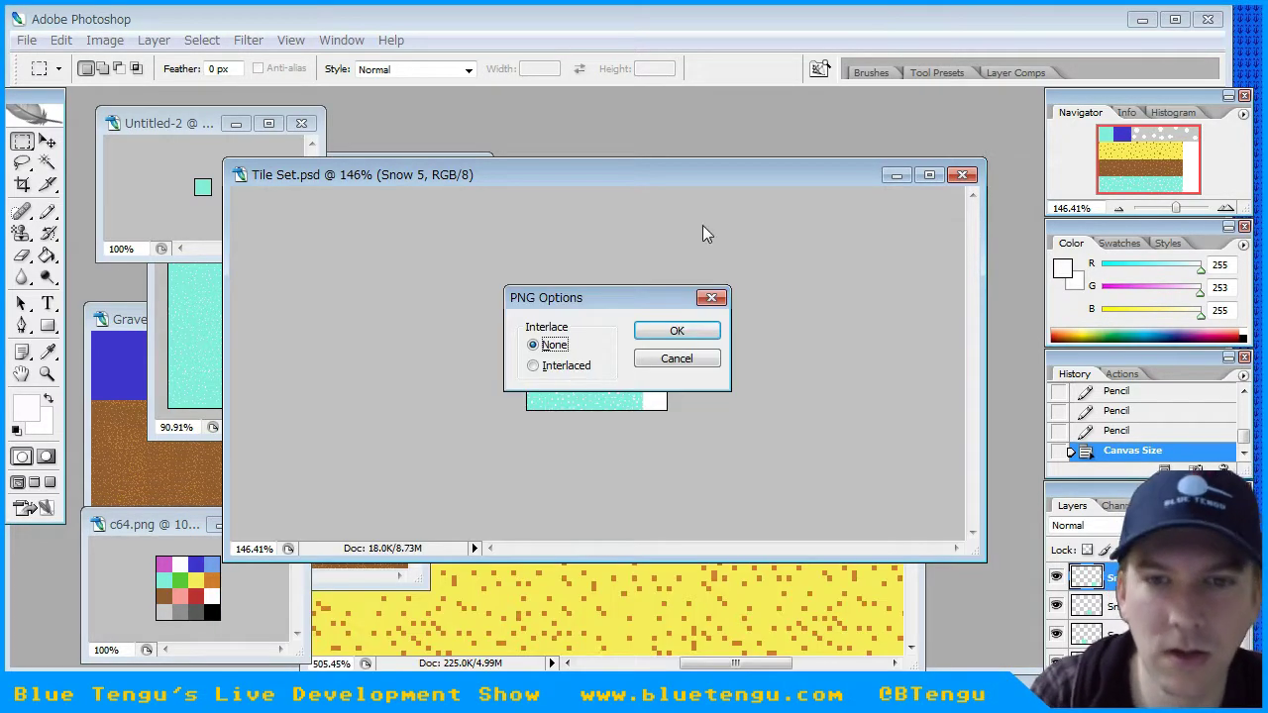
pyautogui.click(675, 337)
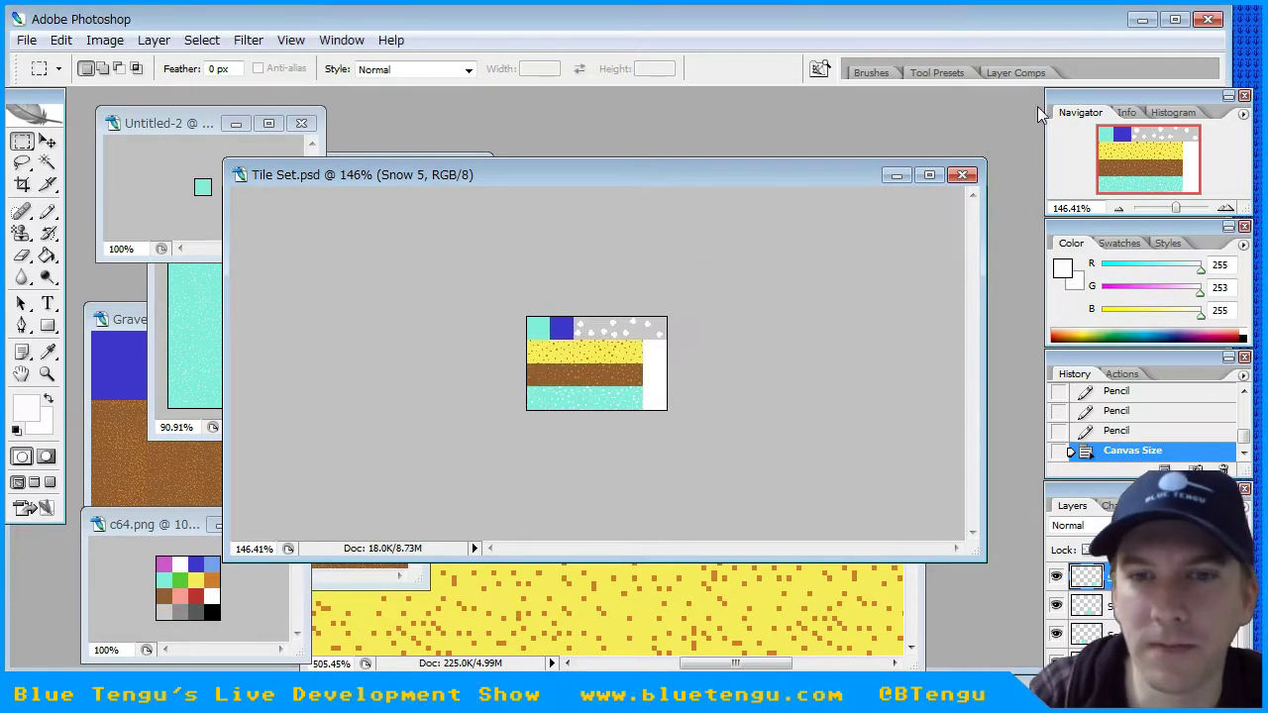
# - Switch to the Project Spaghetti project in GameMaker and create a new background named bg_tiles
pyautogui.click(1141, 19)
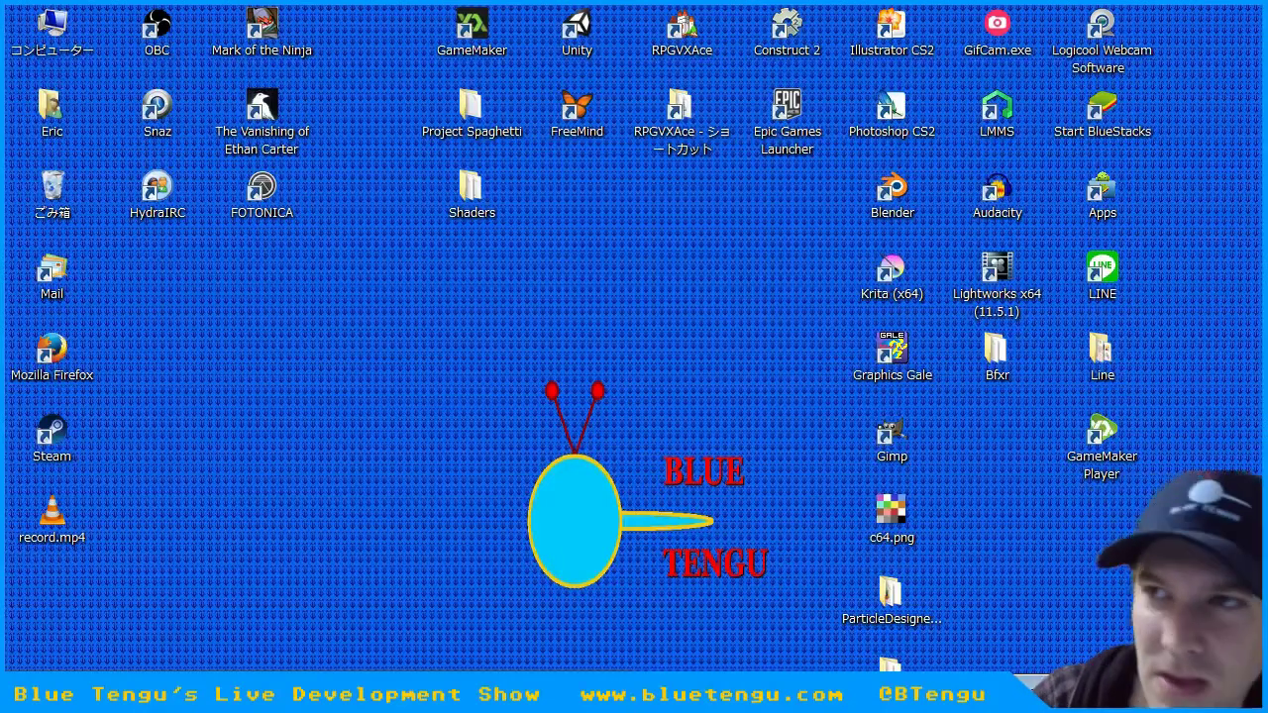
pyautogui.hotkey('alt', 'Tab')
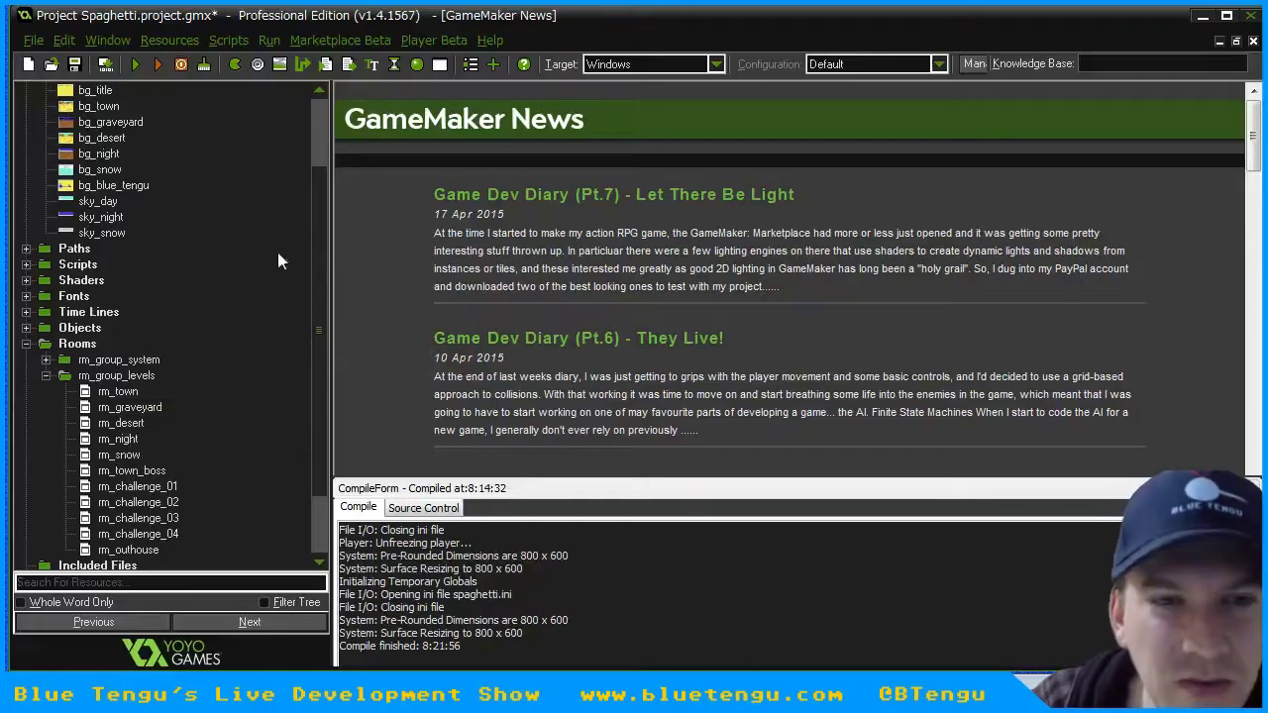
pyautogui.moveTo(314, 209); pyautogui.dragTo(322, 130)
pyautogui.click(97, 123)
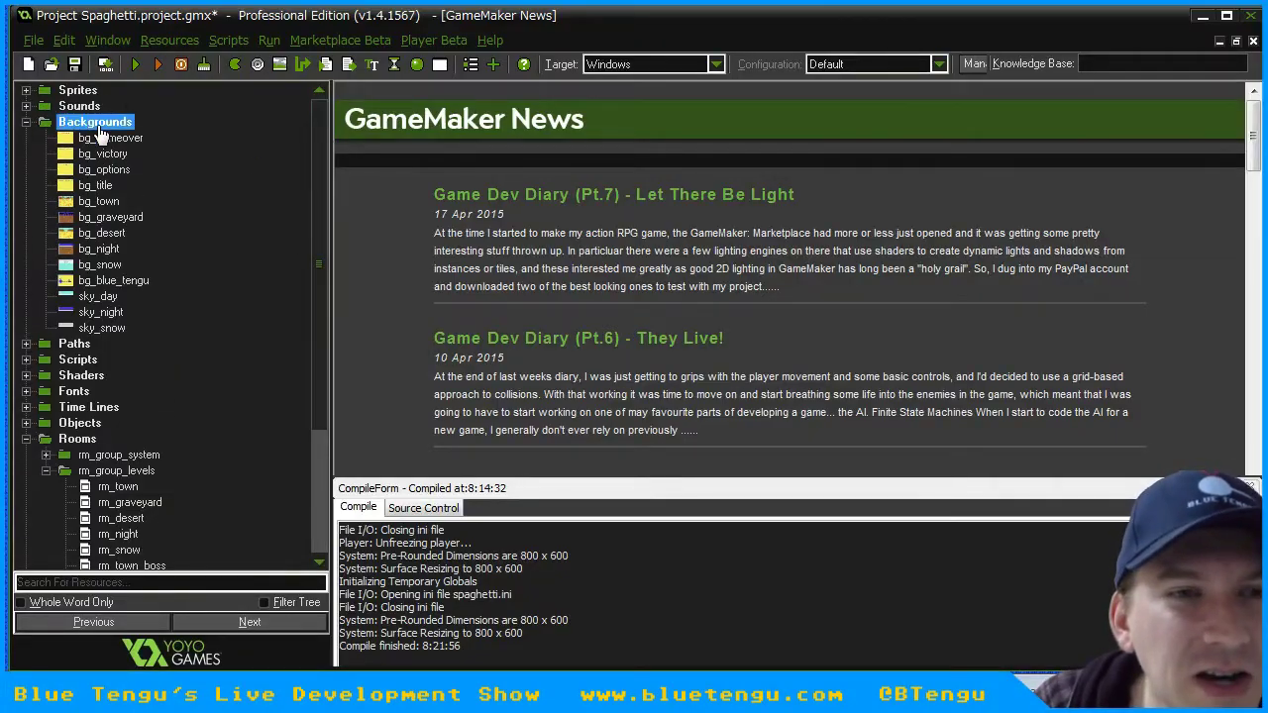
pyautogui.rightClick(98, 128)
pyautogui.press('Escape')
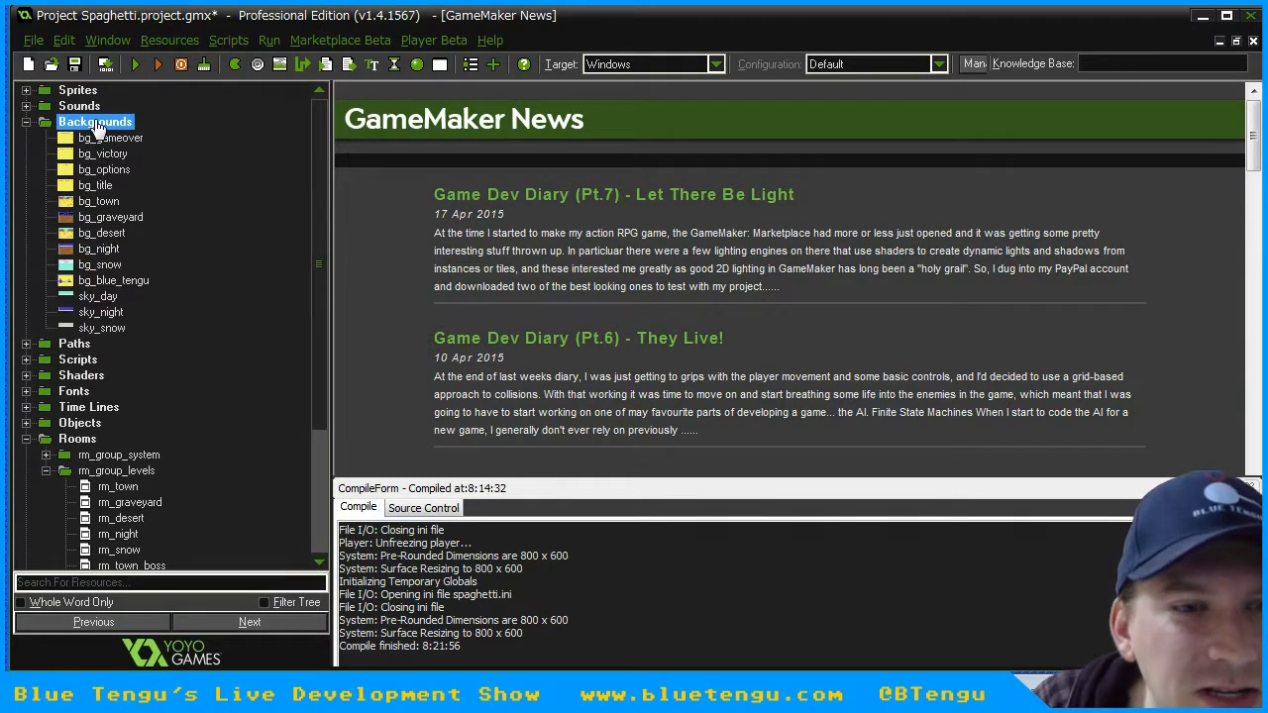
pyautogui.rightClick(81, 124)
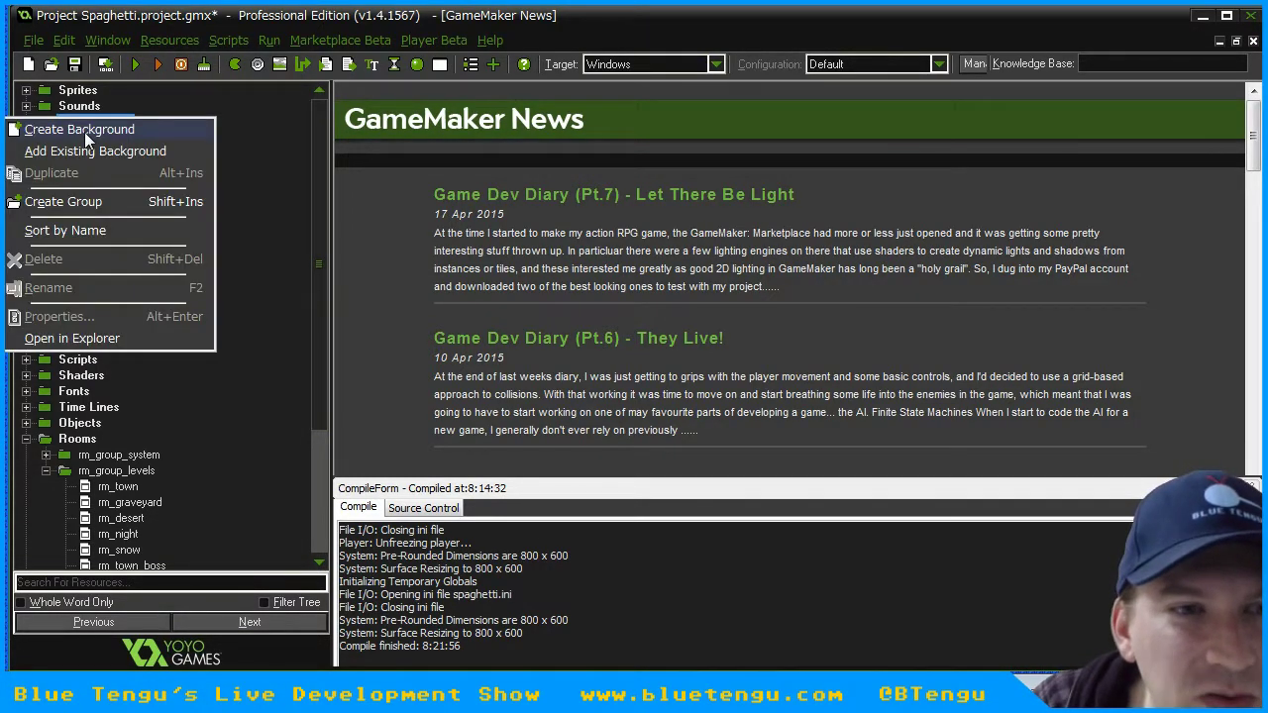
pyautogui.click(84, 132)
pyautogui.write('Tile')
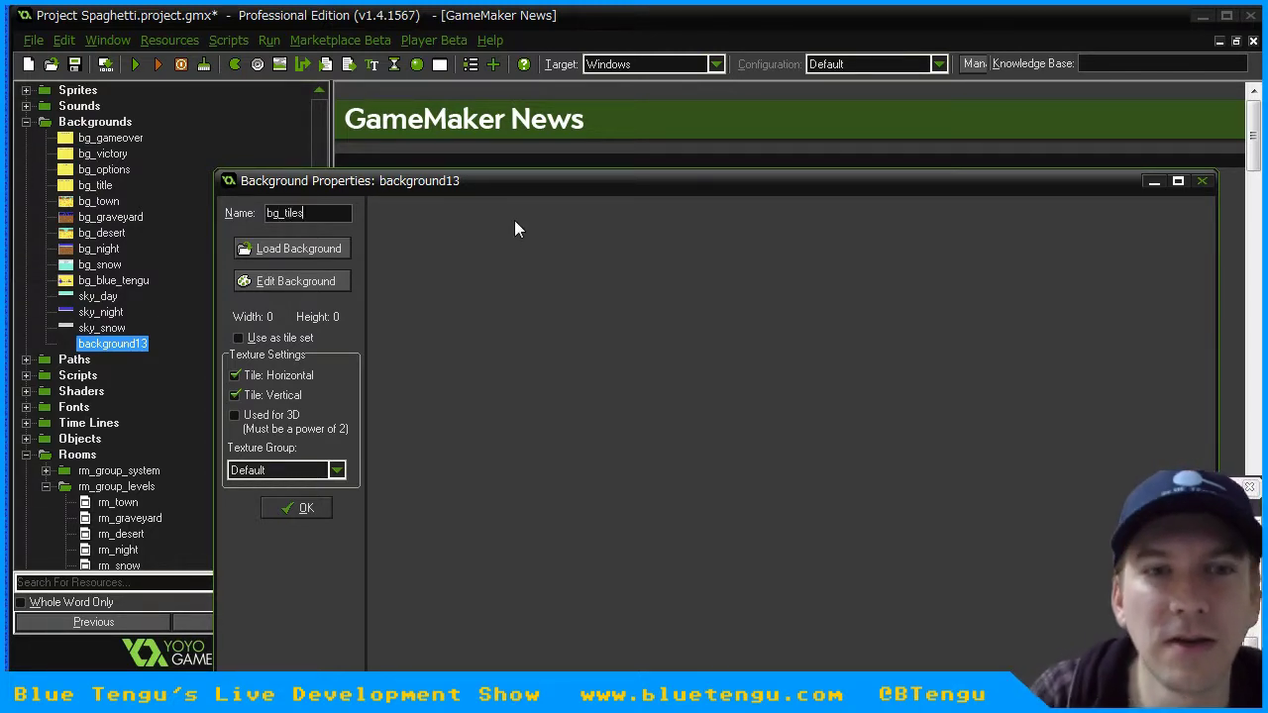
# - Load the tile set image from the backgrounds folder inside gfx into bg_tiles and enable its use as a tile set
pyautogui.click(287, 253)
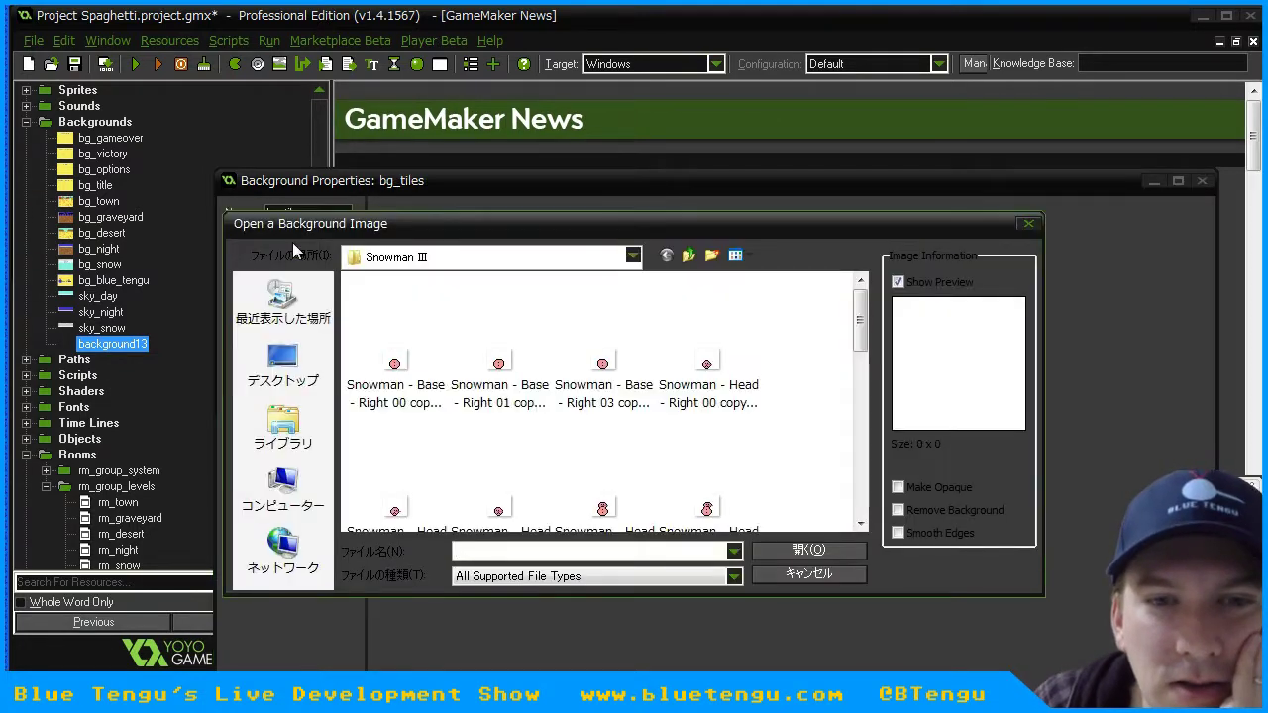
pyautogui.click(688, 255)
pyautogui.click(689, 255)
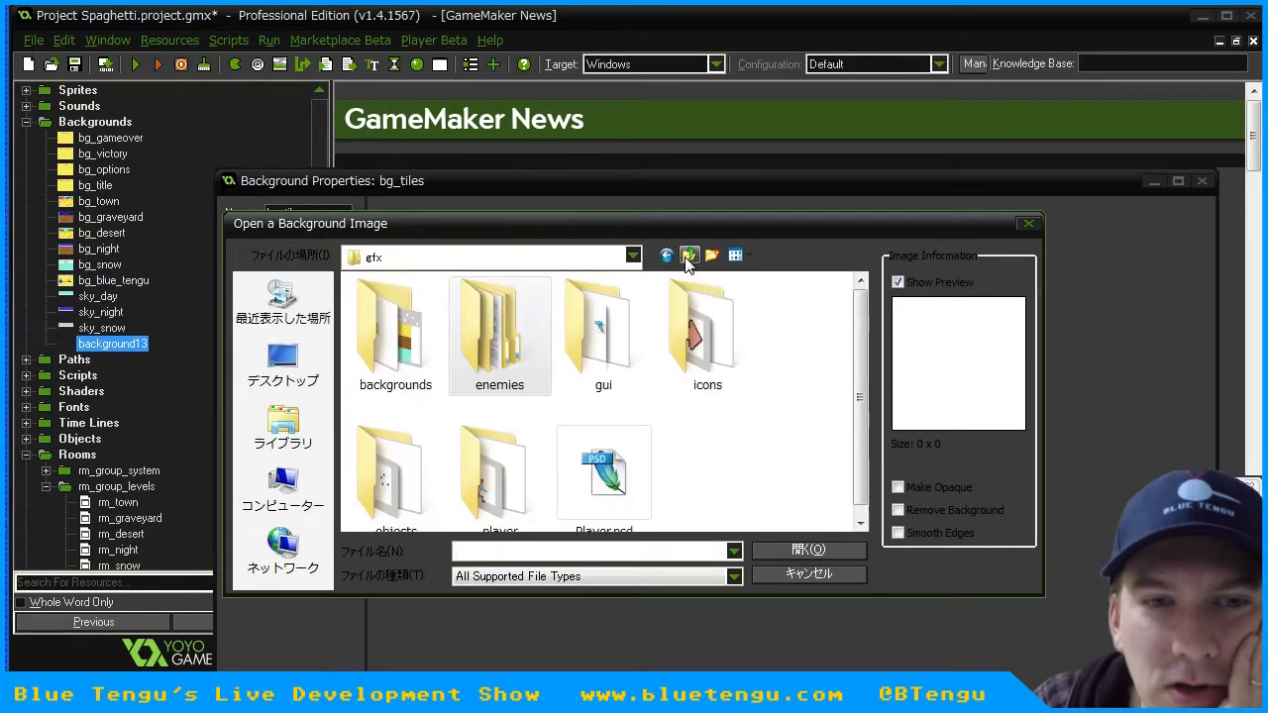
pyautogui.doubleClick(426, 327)
pyautogui.scroll(-5, 594, 417)
pyautogui.scroll(1, 662, 431)
pyautogui.doubleClick(612, 421)
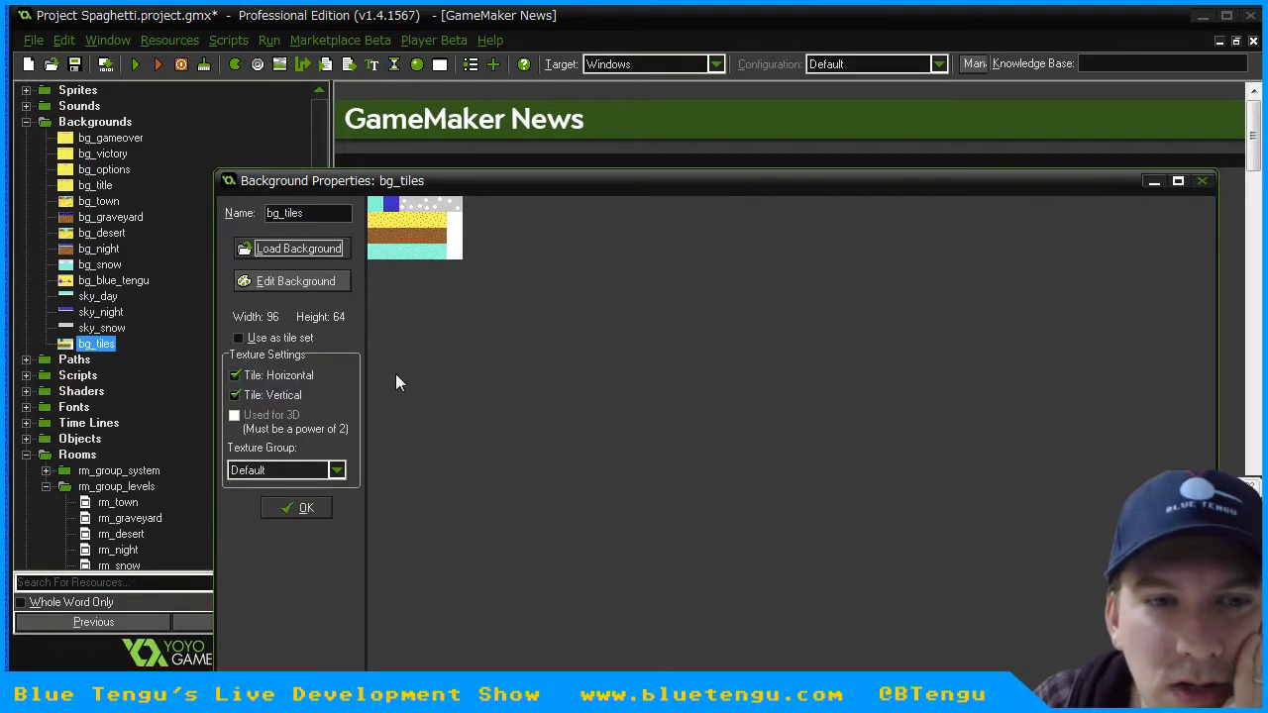
pyautogui.click(238, 338)
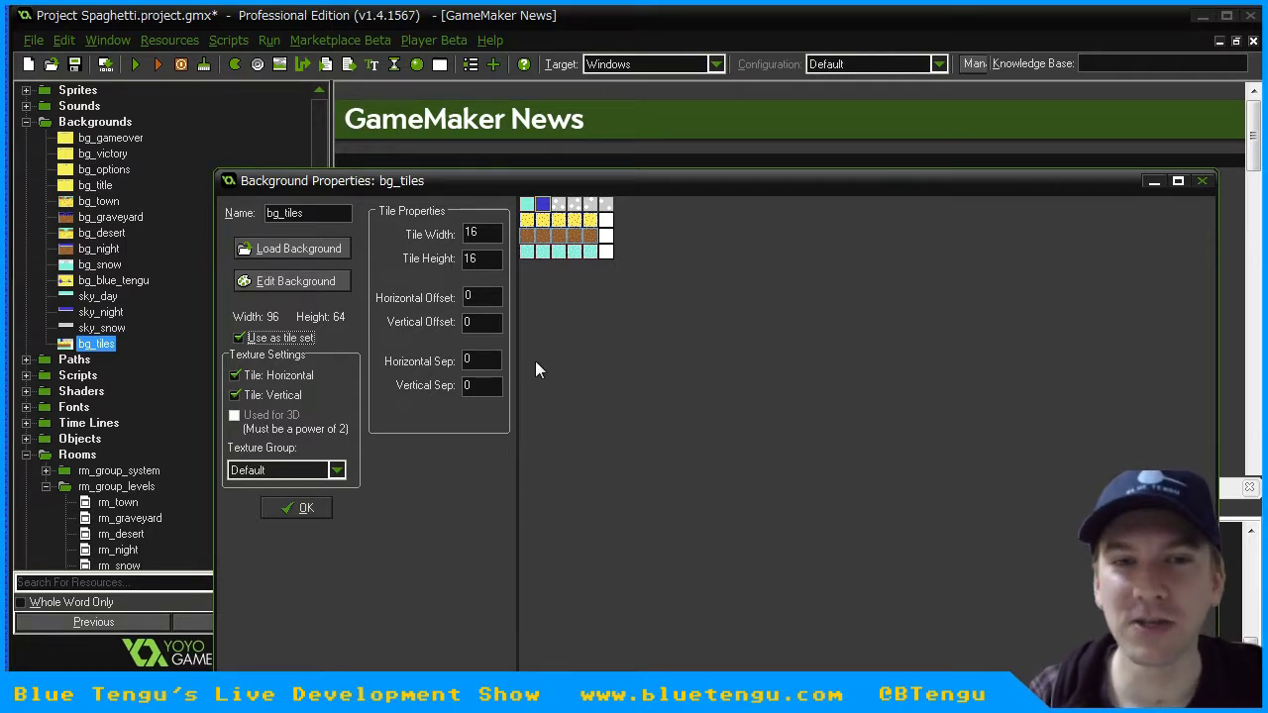
pyautogui.moveTo(653, 670); pyautogui.dragTo(652, 572)
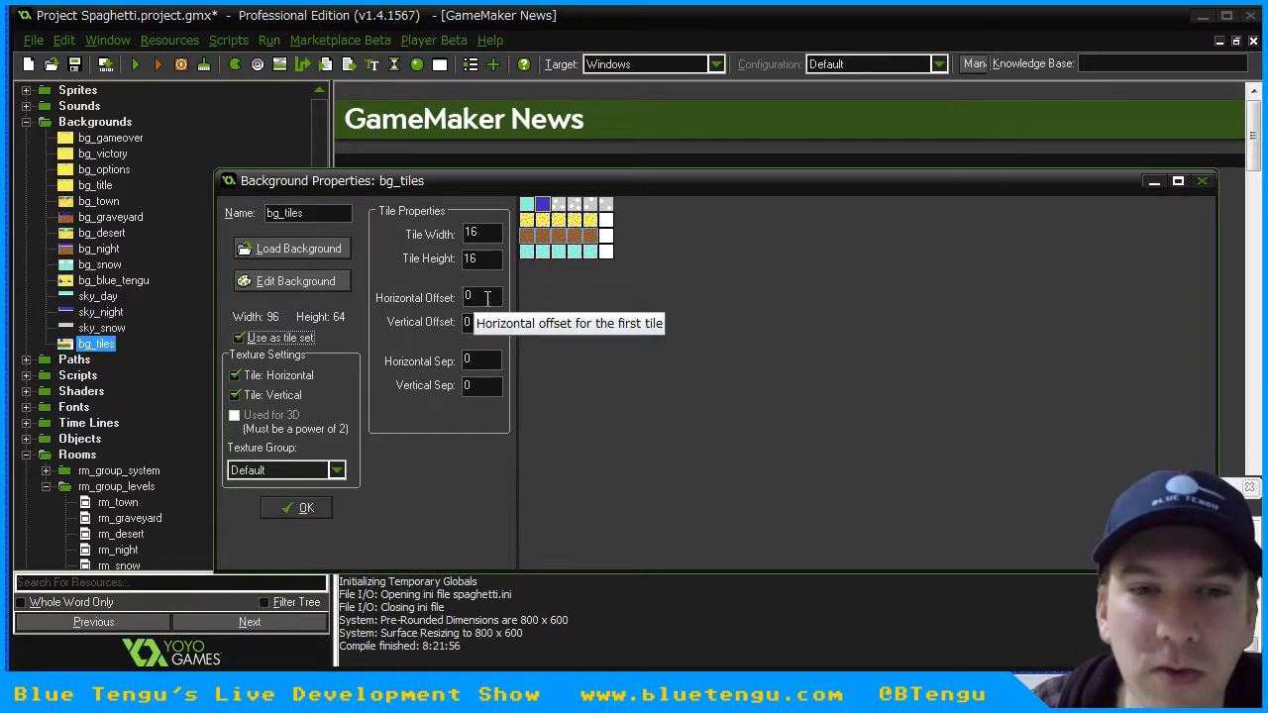
# - Try a tile width and height of 32 for bg_tiles, and set both back to 16
pyautogui.doubleClick(496, 234)
pyautogui.write('32')
pyautogui.press('Tab')
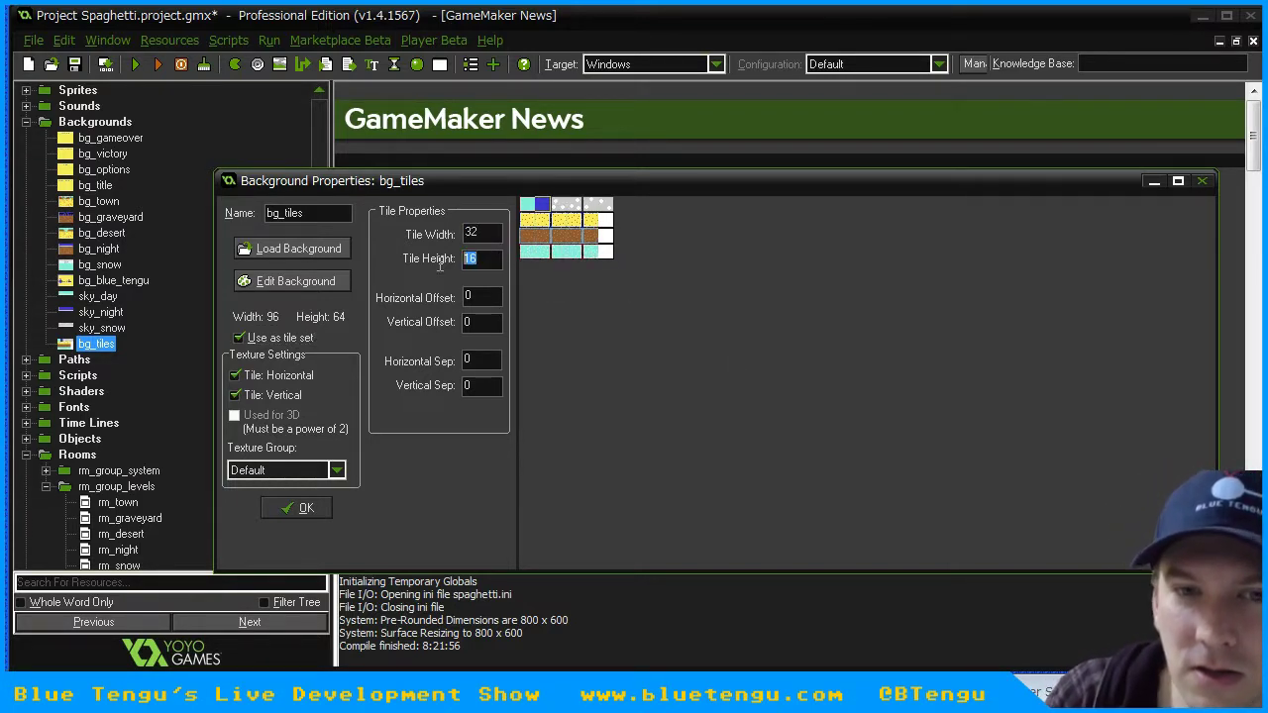
pyautogui.write('32')
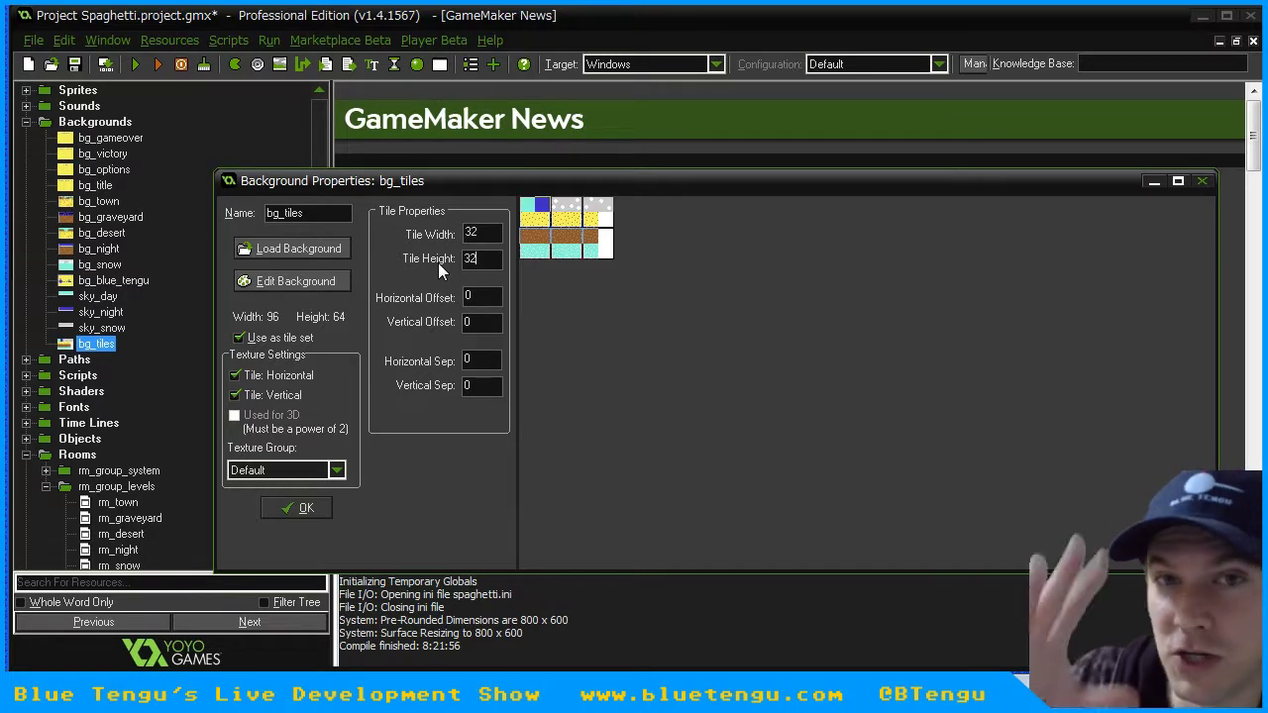
pyautogui.doubleClick(483, 233)
pyautogui.write('16')
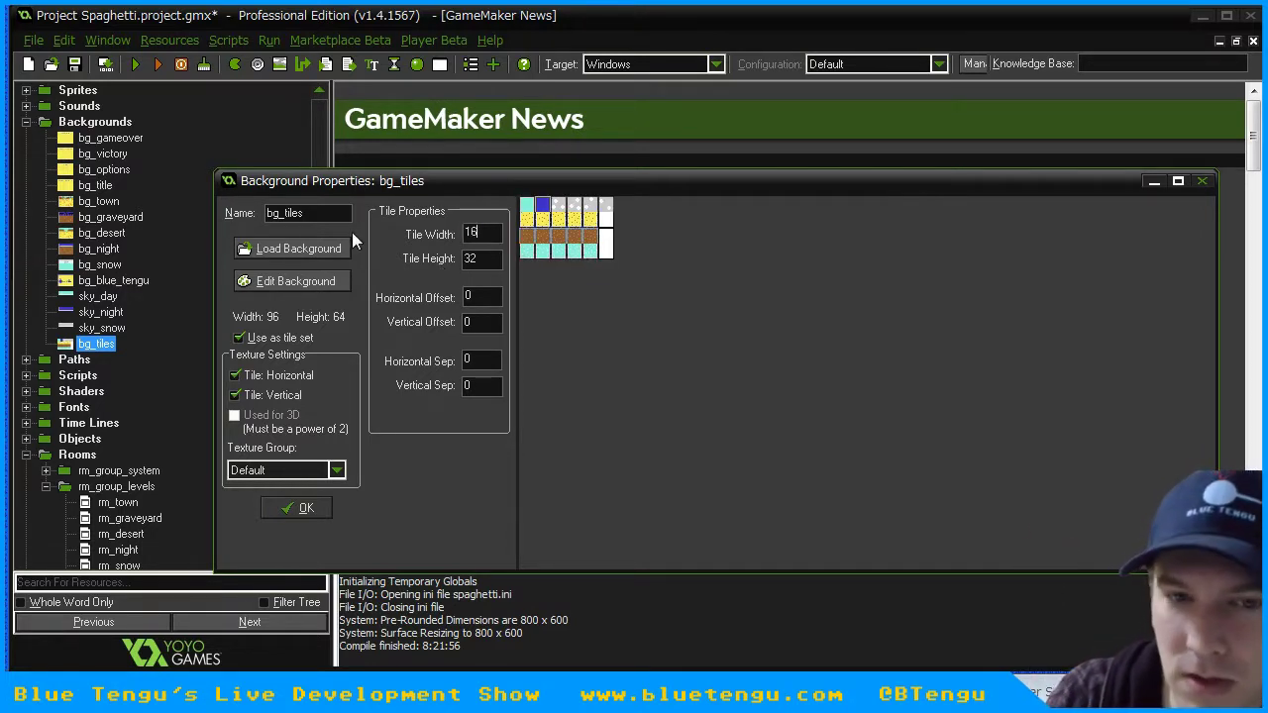
pyautogui.press('Tab')
pyautogui.write('16')
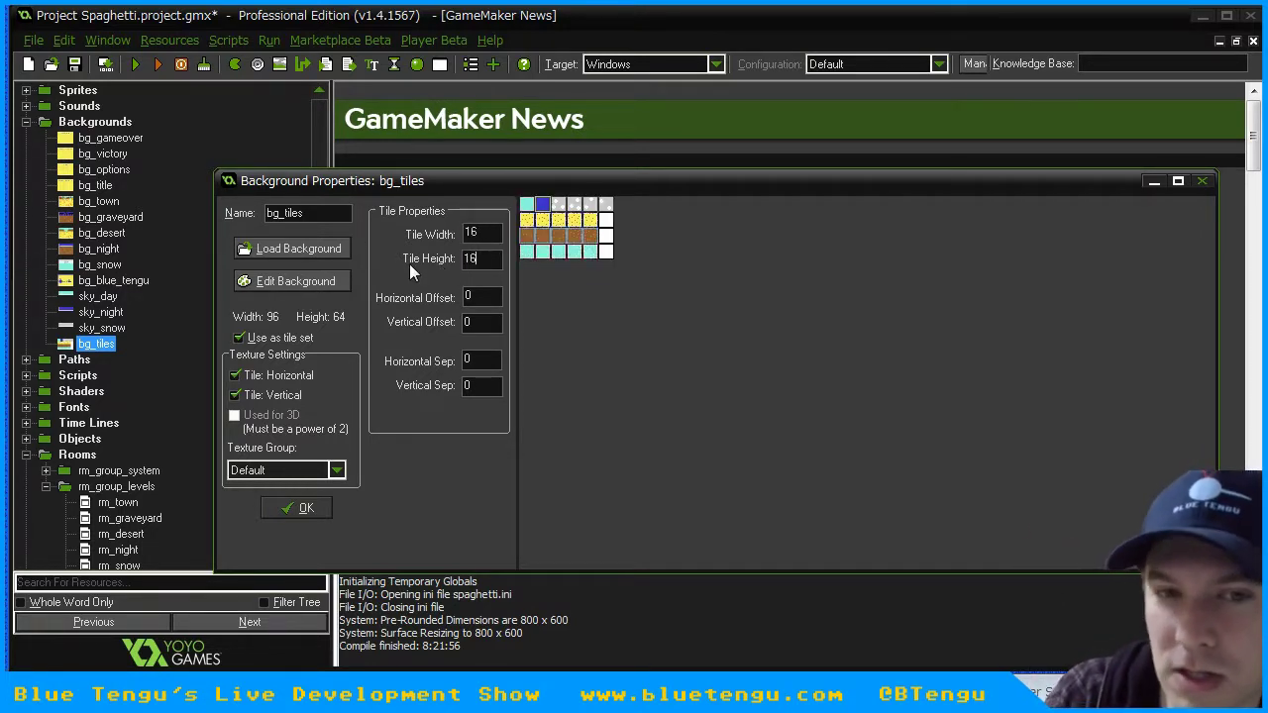
# - Try a horizontal and vertical tile offset of 5, and reset both offsets to 0
pyautogui.press('Tab')
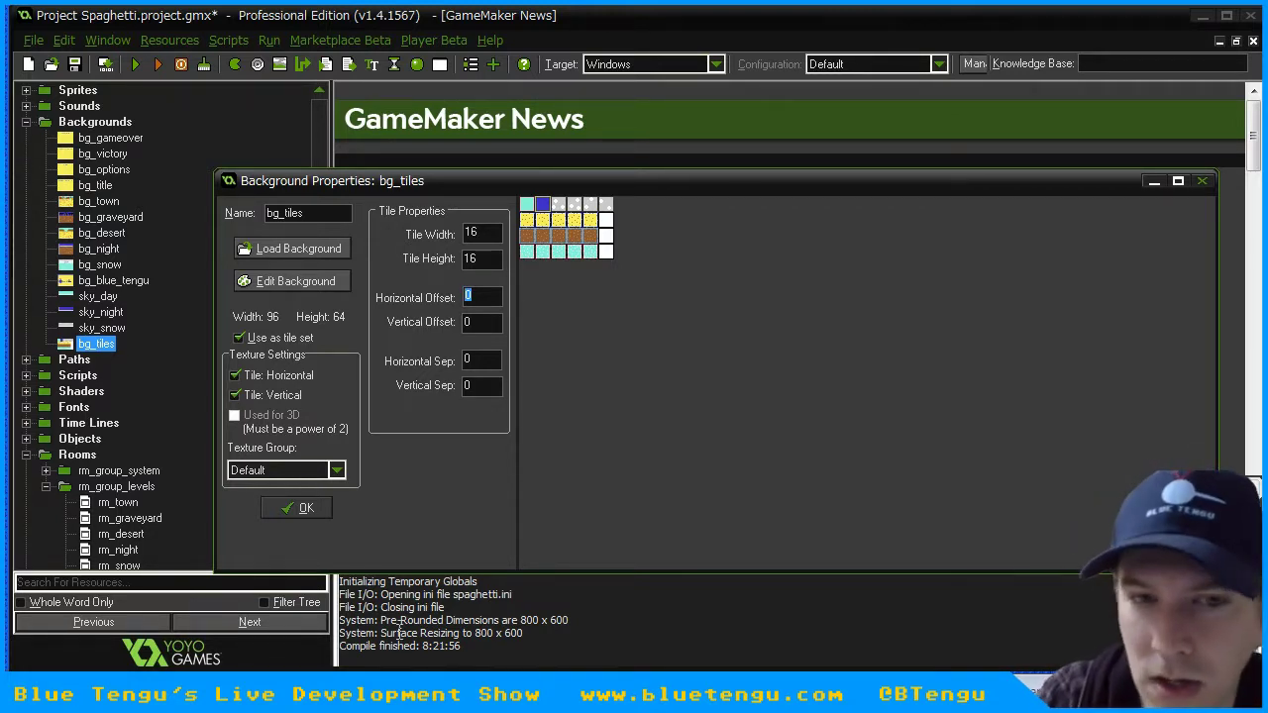
pyautogui.write('1')
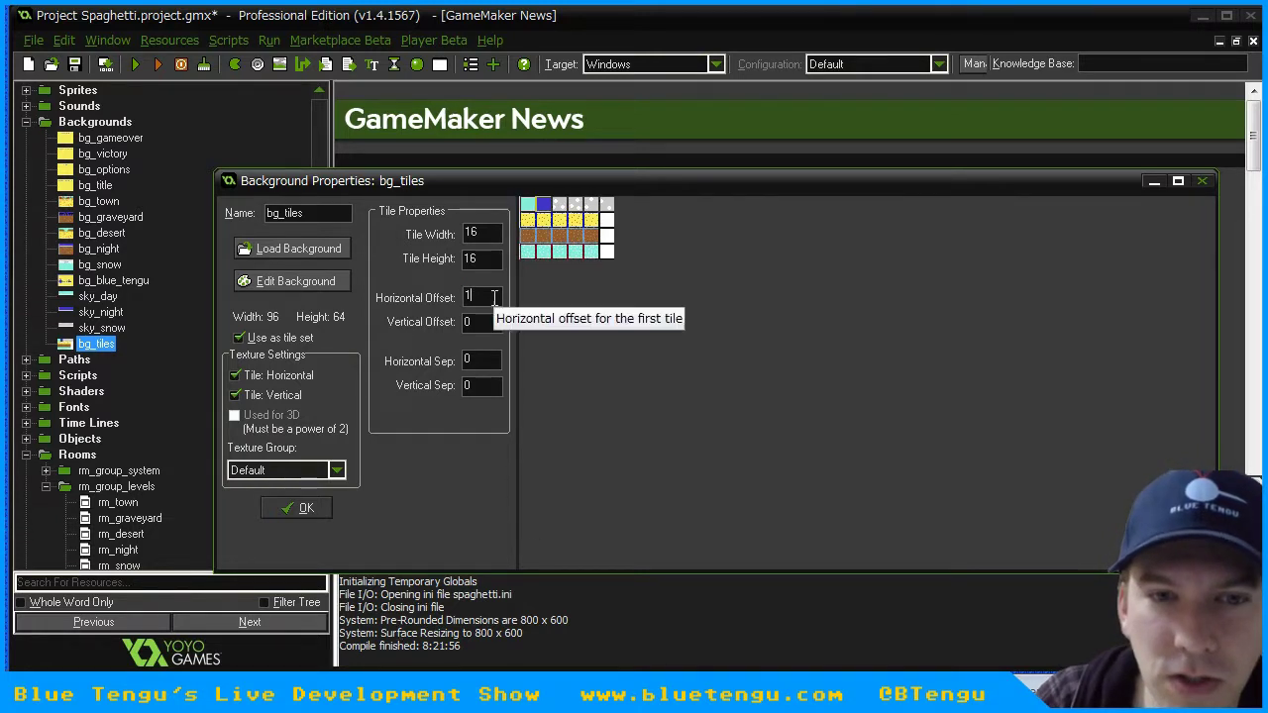
pyautogui.press('BackSpace')
pyautogui.write('5')
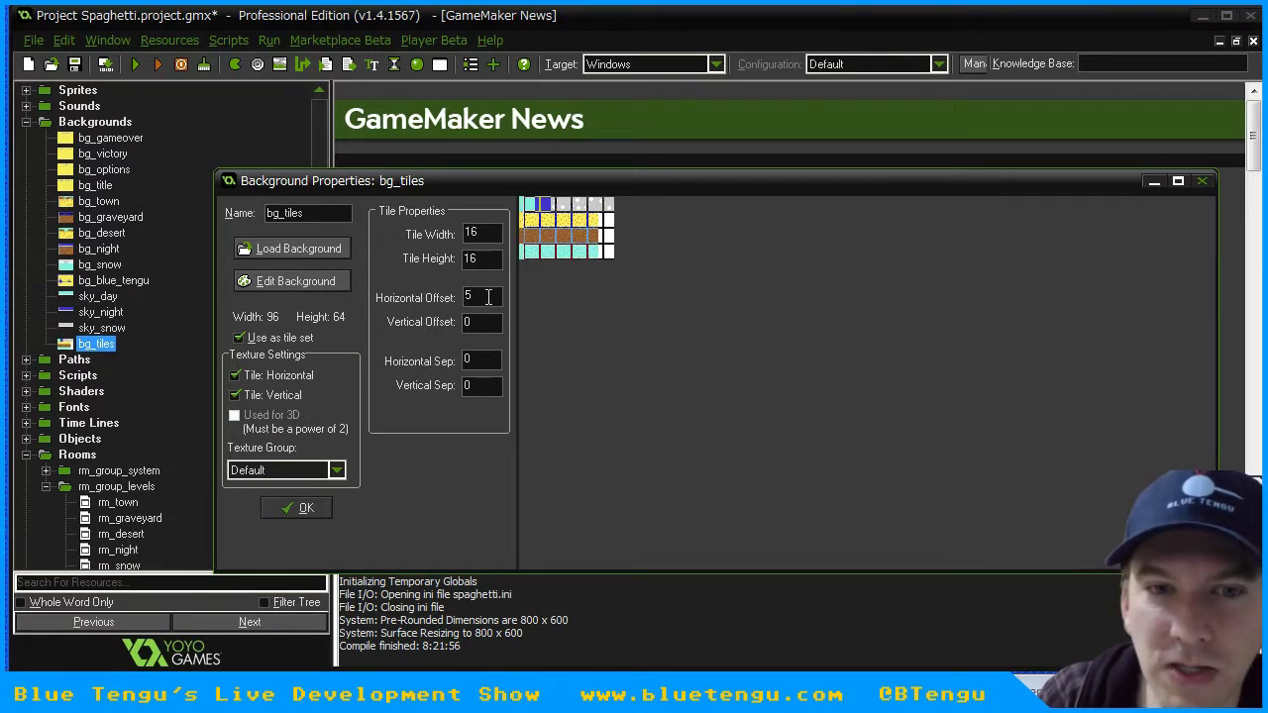
pyautogui.moveTo(494, 331); pyautogui.dragTo(433, 332)
pyautogui.write('5')
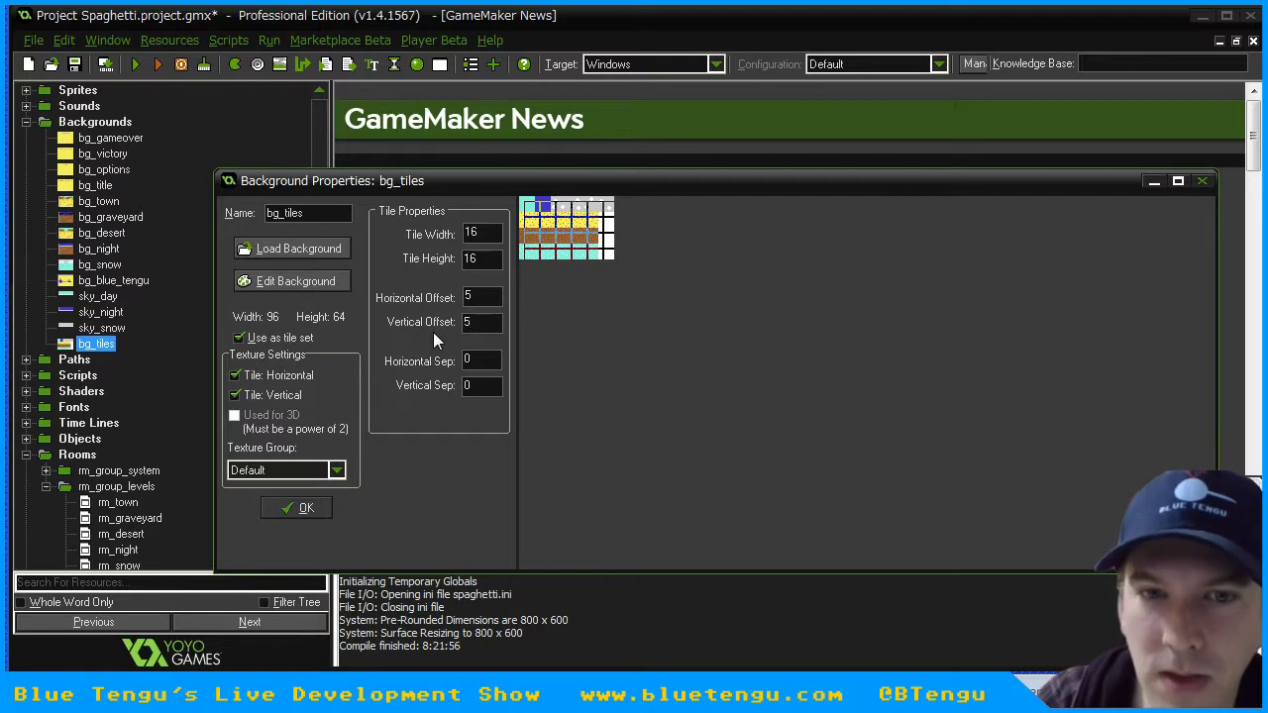
pyautogui.click(486, 360)
pyautogui.click(469, 298)
pyautogui.press('BackSpace')
pyautogui.write('0')
pyautogui.press('Tab')
pyautogui.write('0')
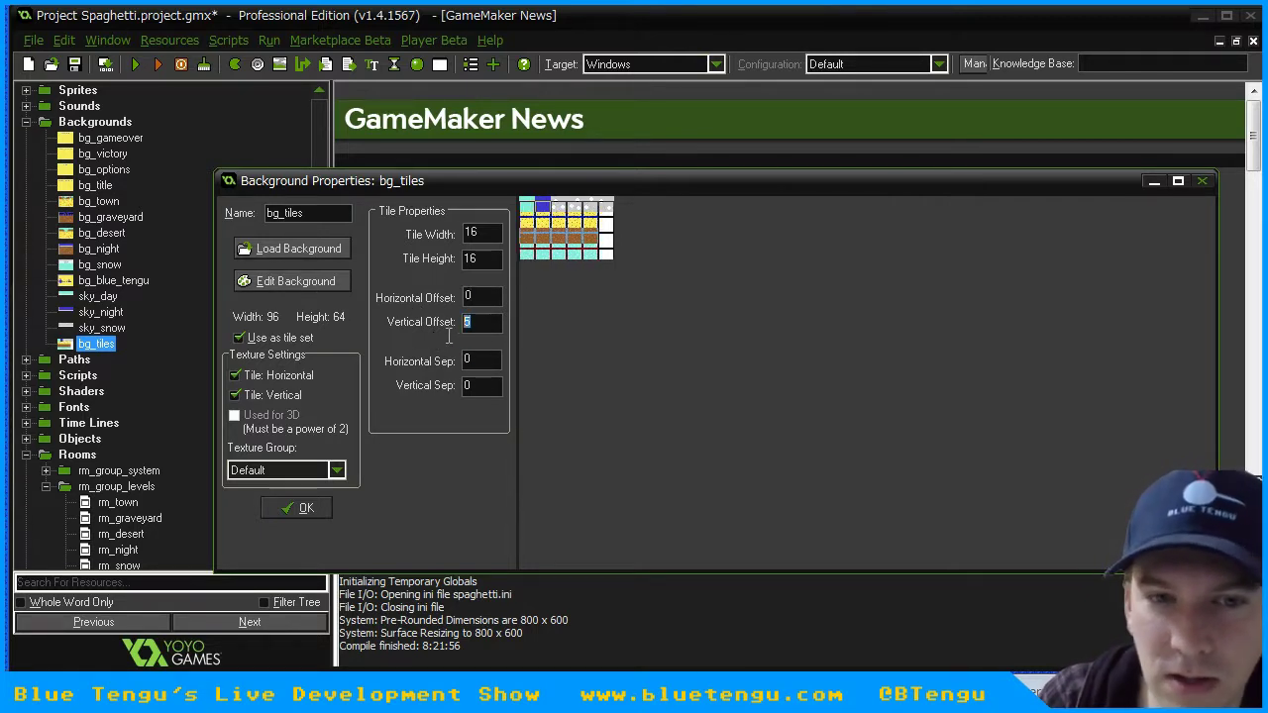
# - Try a horizontal and vertical tile separation of 5, and reset both separations to 0
pyautogui.press('Tab')
pyautogui.write('5')
pyautogui.press('Tab')
pyautogui.write('5')
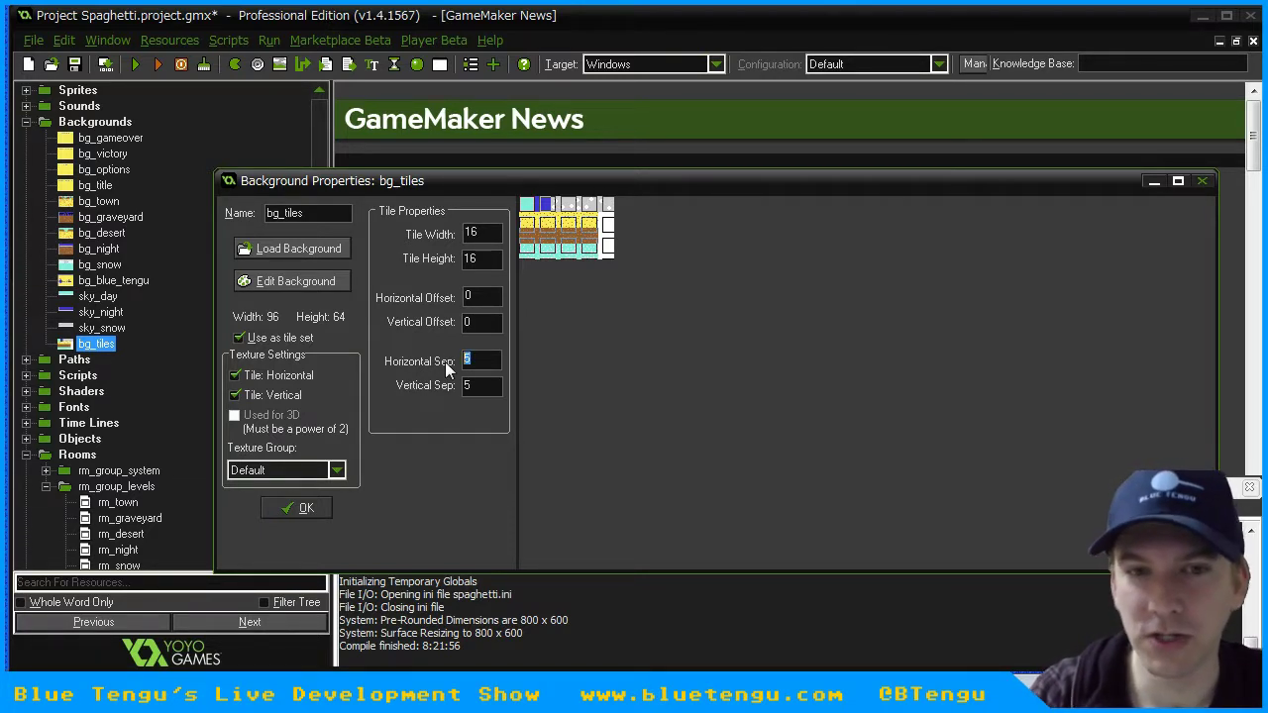
pyautogui.write('0')
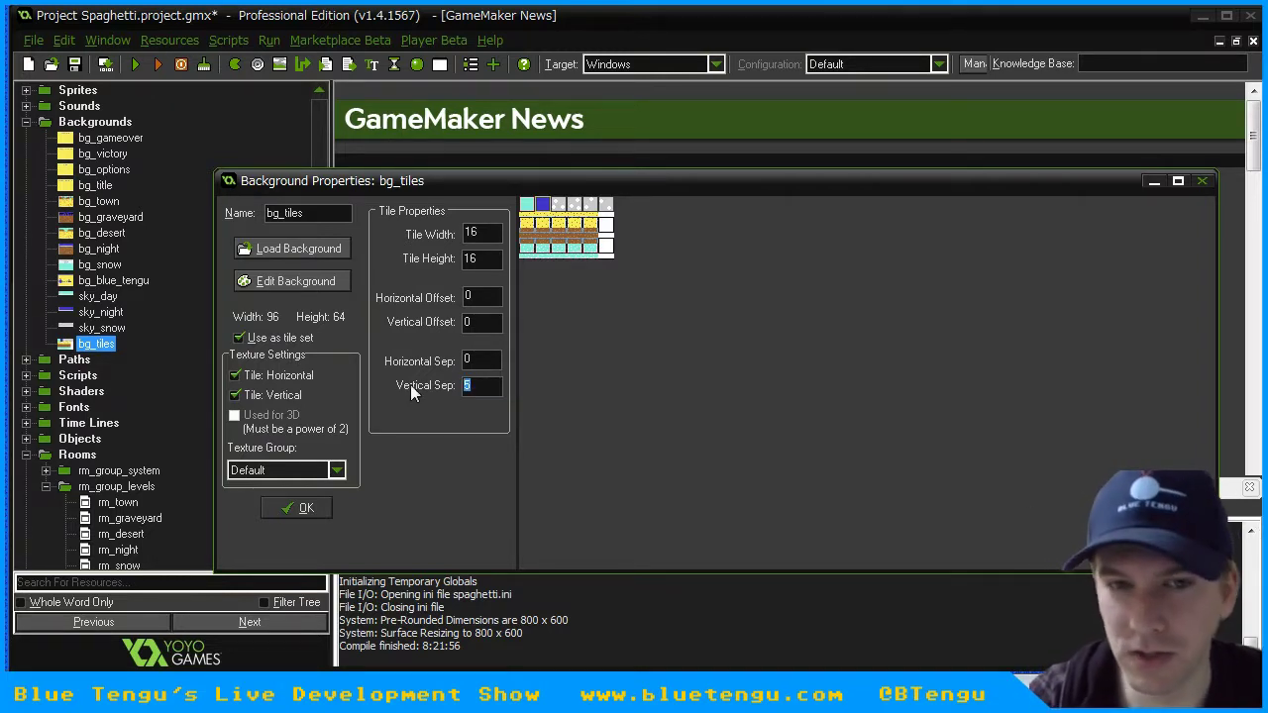
pyautogui.write('0')
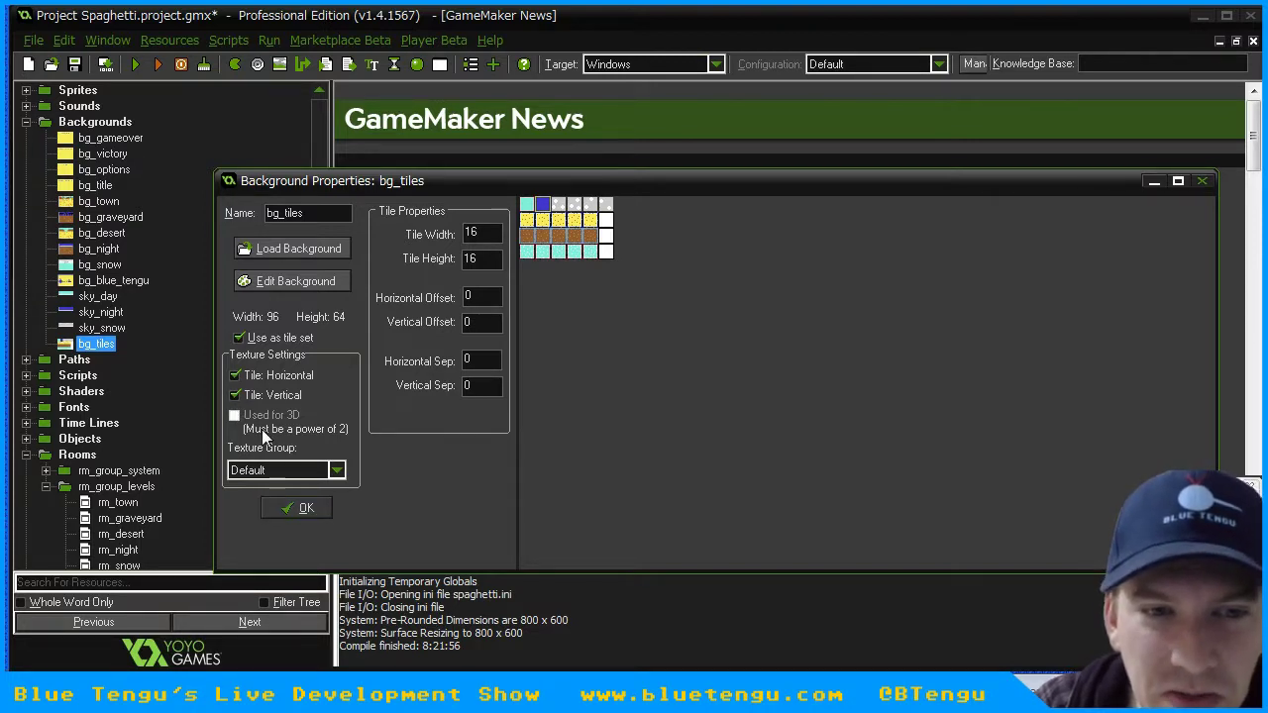
# - Confirm the background properties and open the rm_town room with bg_tiles chosen as its tile set
pyautogui.click(298, 507)
pyautogui.moveTo(323, 329); pyautogui.dragTo(318, 425)
pyautogui.scroll(-1, 318, 425)
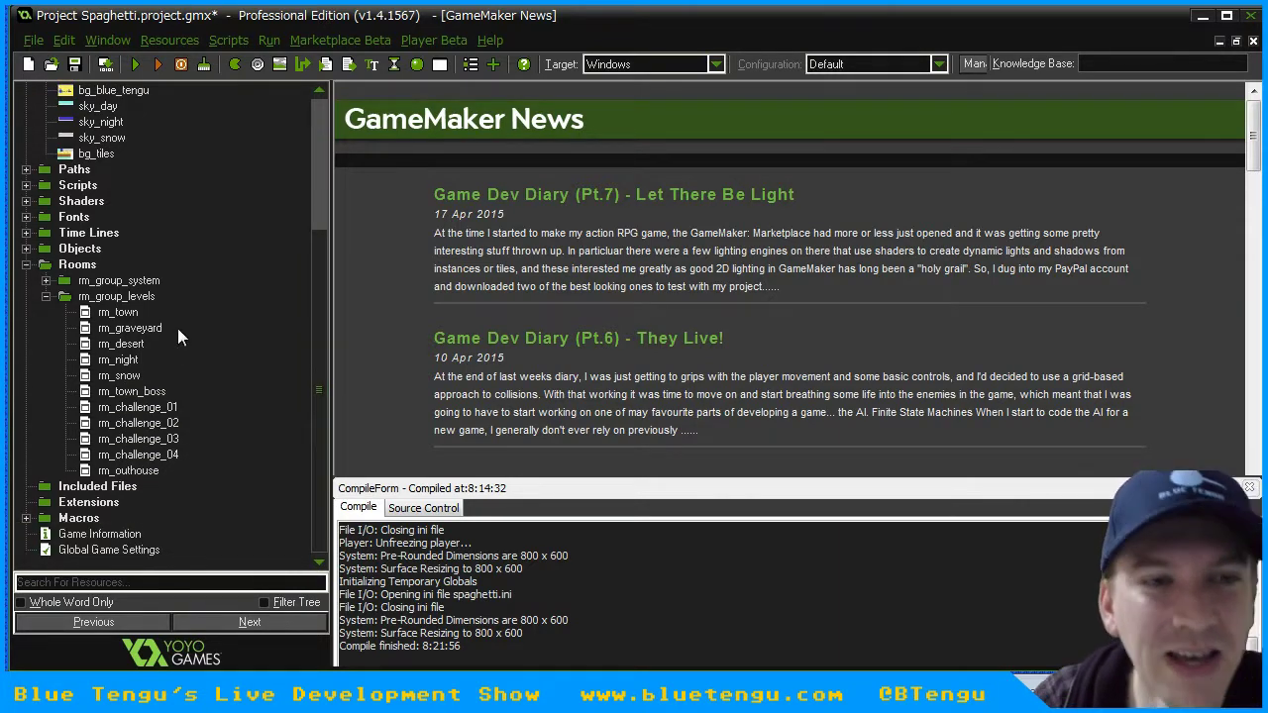
pyautogui.doubleClick(117, 313)
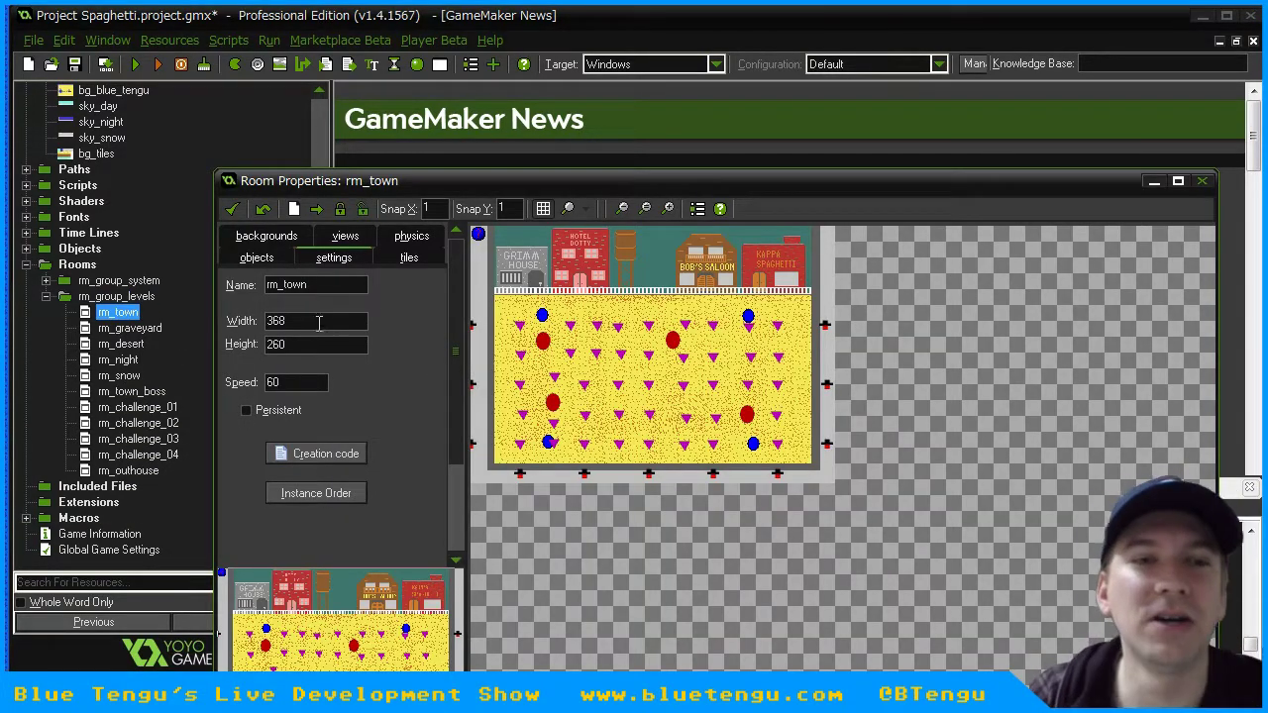
pyautogui.click(377, 258)
pyautogui.click(359, 486)
pyautogui.click(429, 496)
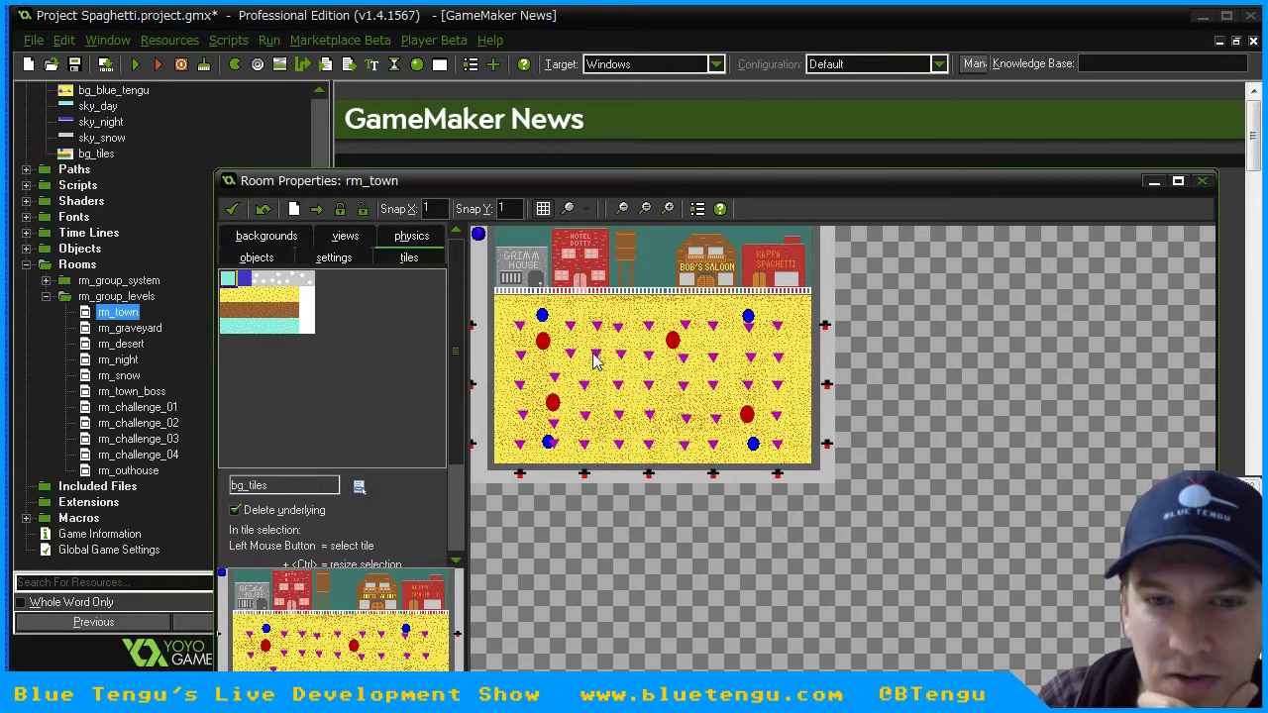
# - Move the large yellow ground object out of the town room to the empty area below it
pyautogui.click(278, 259)
pyautogui.moveTo(601, 374); pyautogui.dragTo(787, 572)
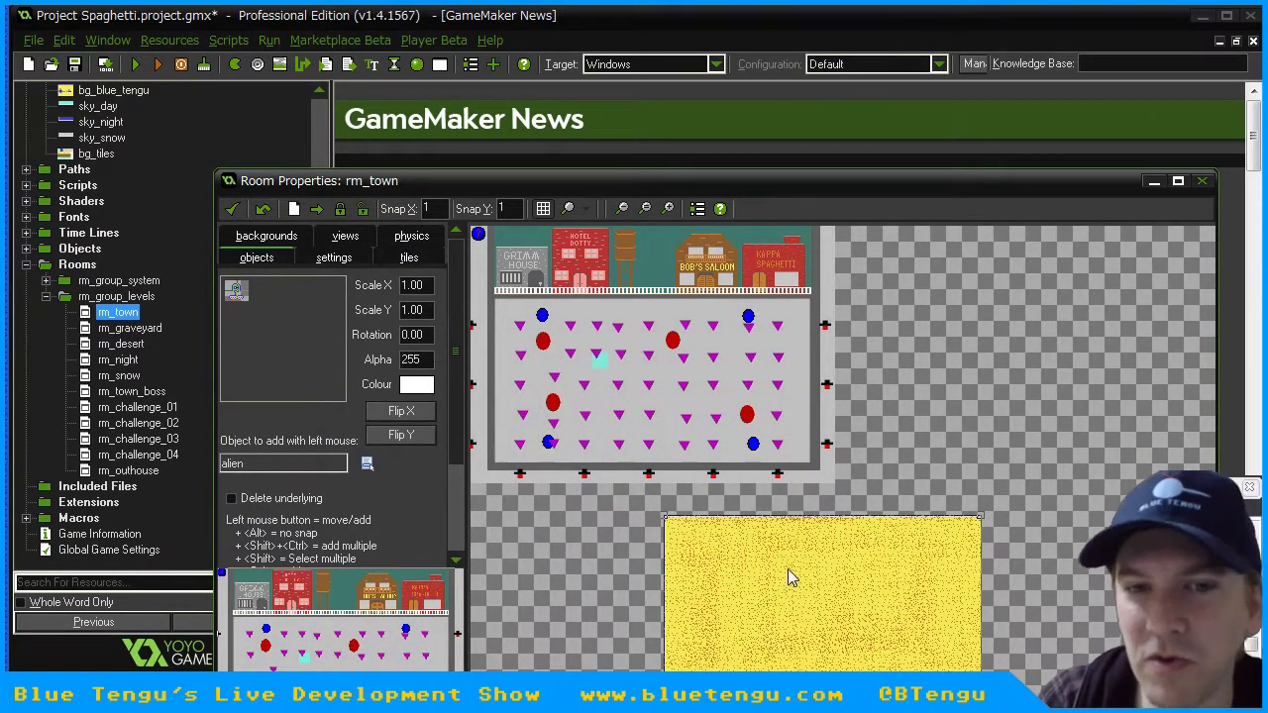
# - Choose the first yellow sand tile of bg_tiles and set the room's X and Y snap to 16
pyautogui.click(396, 258)
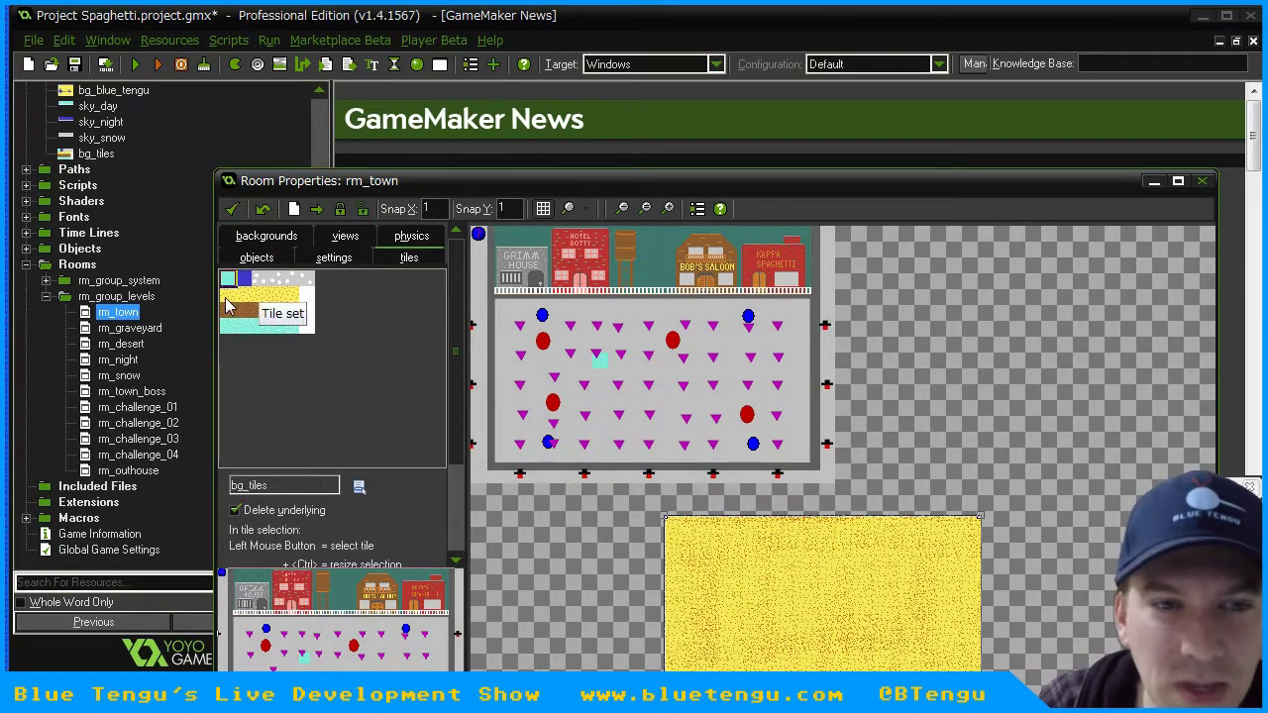
pyautogui.rightClick(506, 355)
pyautogui.click(550, 366)
pyautogui.doubleClick(428, 208)
pyautogui.write('16')
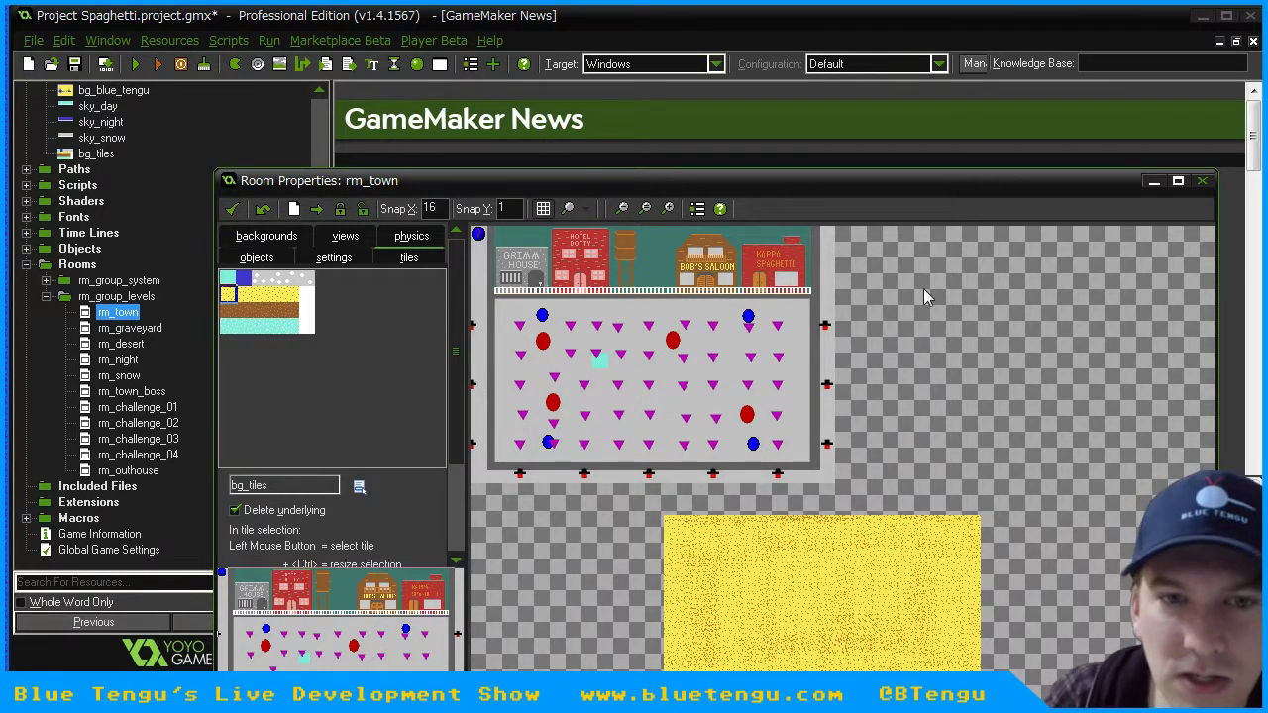
pyautogui.write('16')
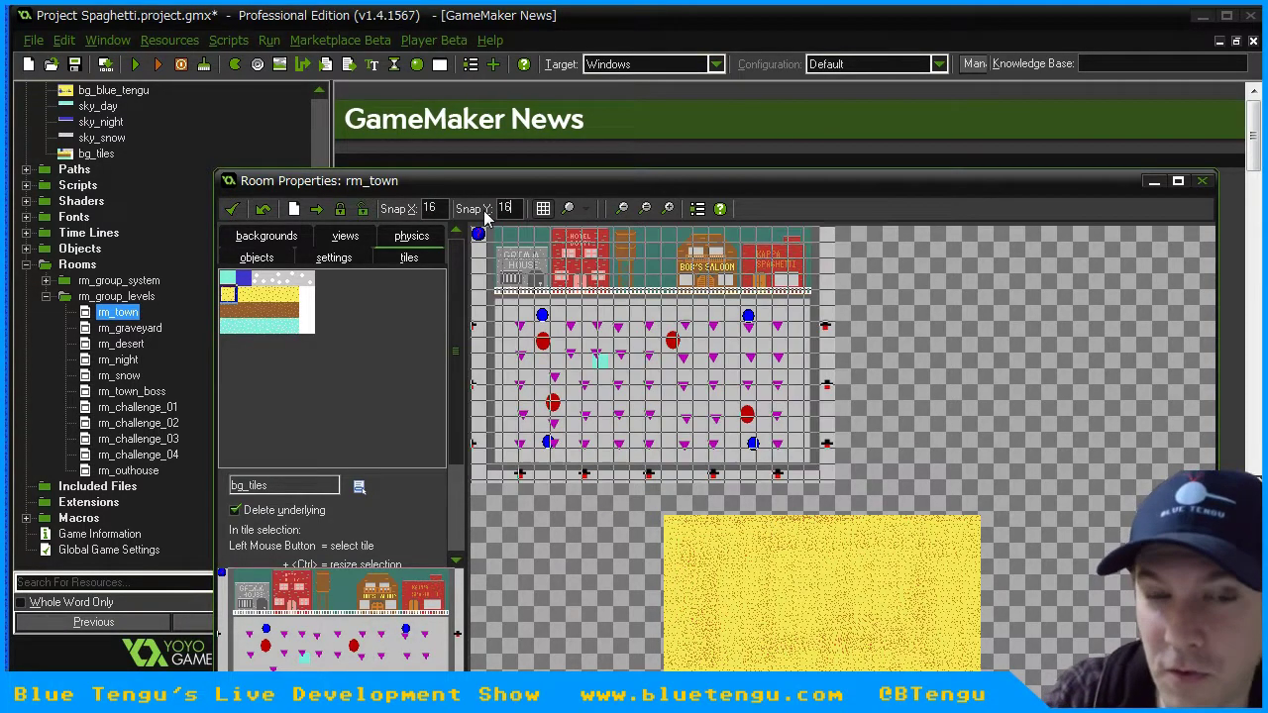
# - Place one yellow sand tile on the grid near the upper-left corner of the town's grey ground area
pyautogui.moveTo(525, 180); pyautogui.dragTo(521, 129)
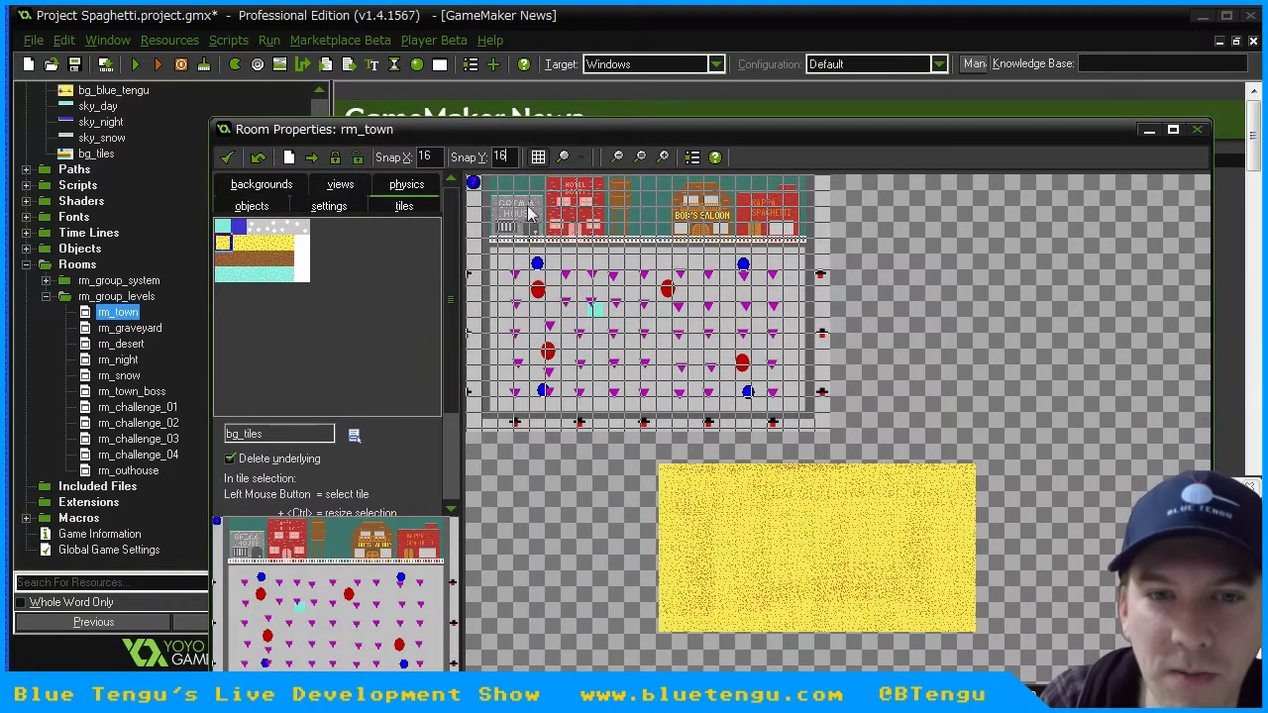
pyautogui.click(506, 279)
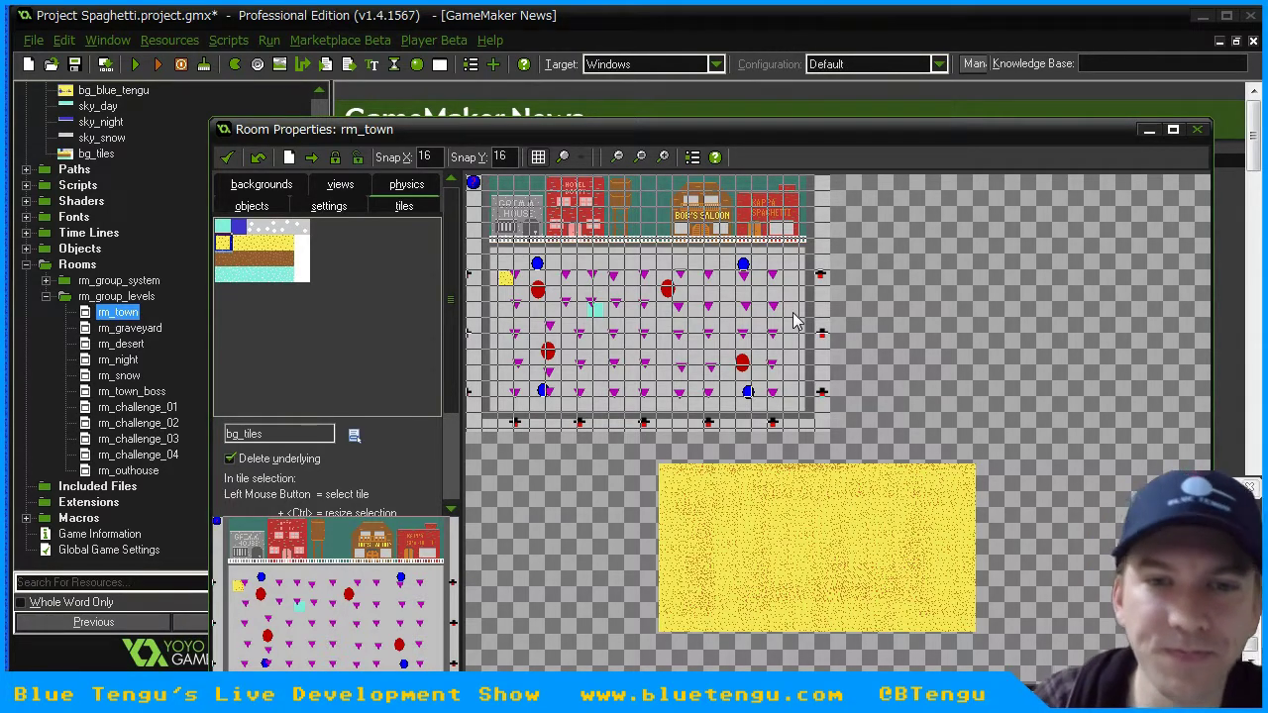
# - Delete the stray light-blue tile from the town's ground and place several yellow sand tiles scattered across the grey area
pyautogui.rightClick(597, 319)
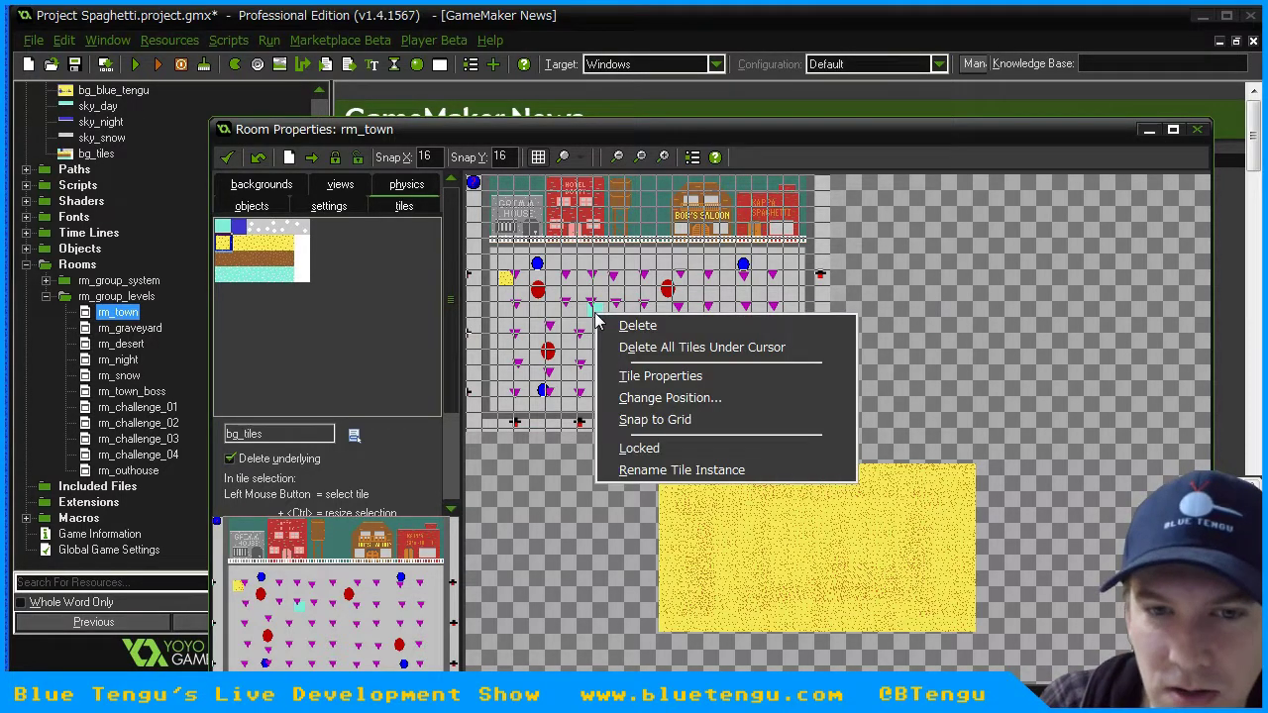
pyautogui.click(634, 326)
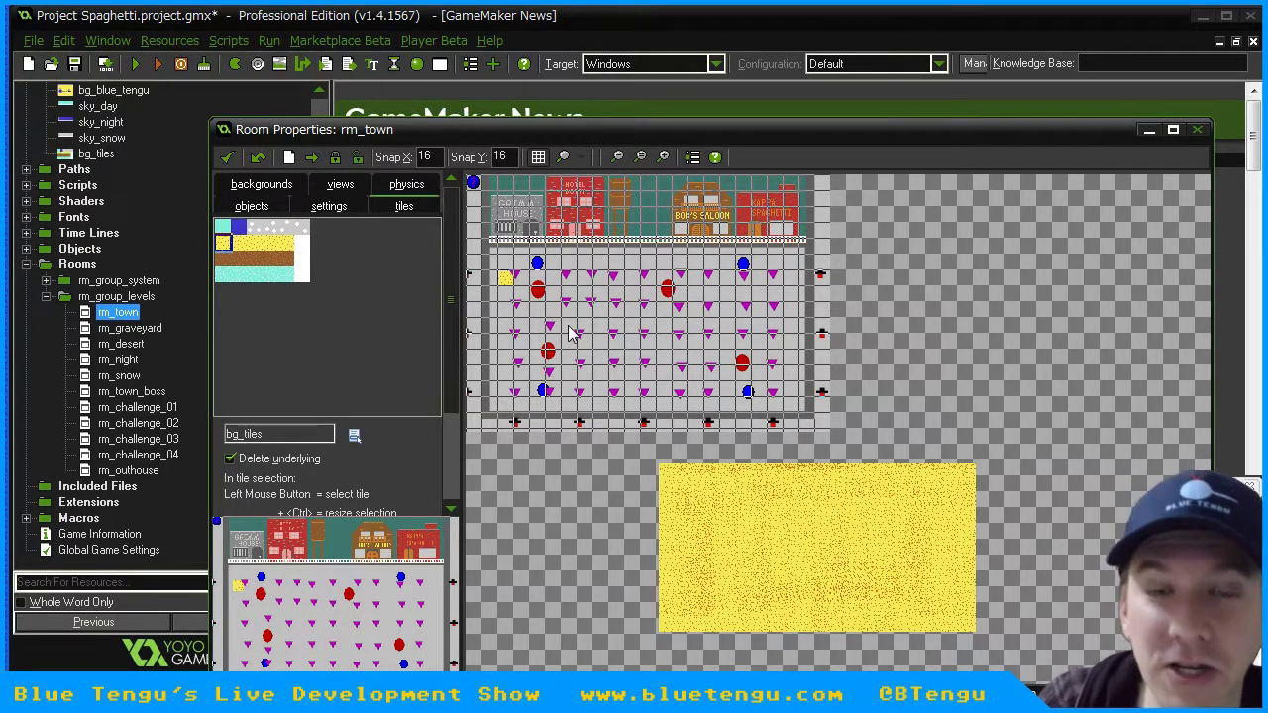
pyautogui.click(570, 330)
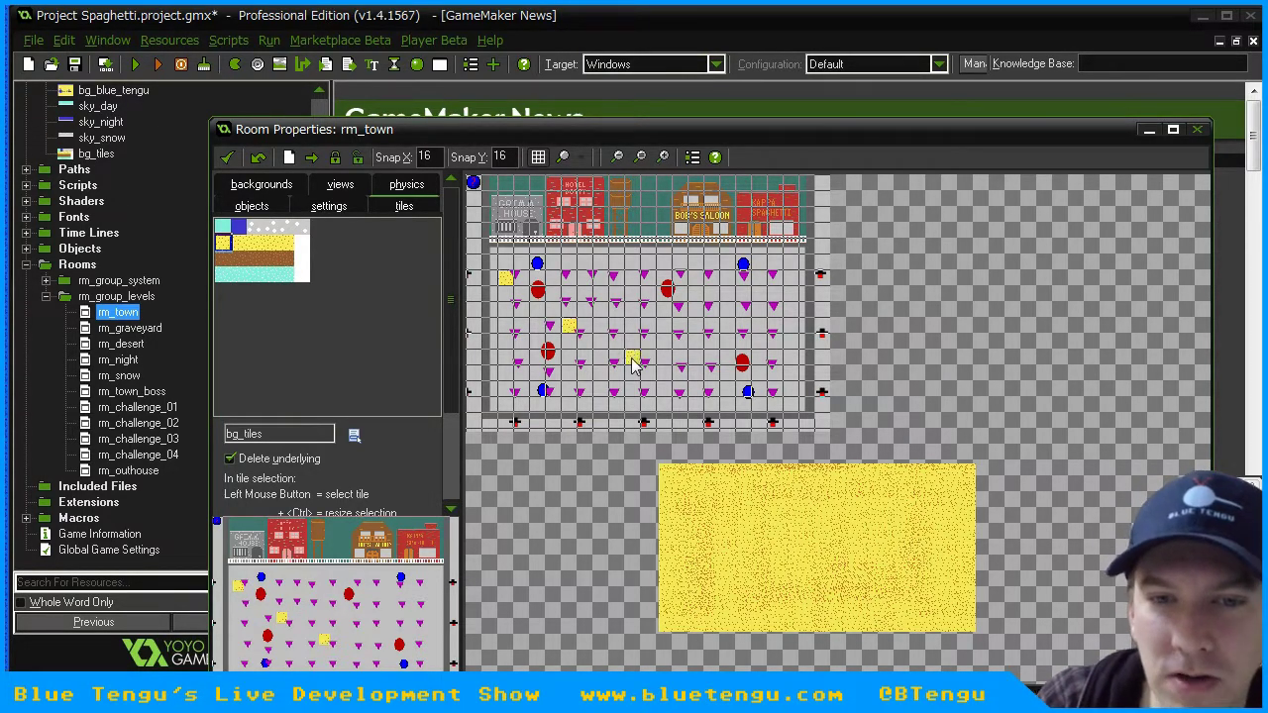
pyautogui.click(682, 311)
pyautogui.click(586, 280)
pyautogui.click(711, 263)
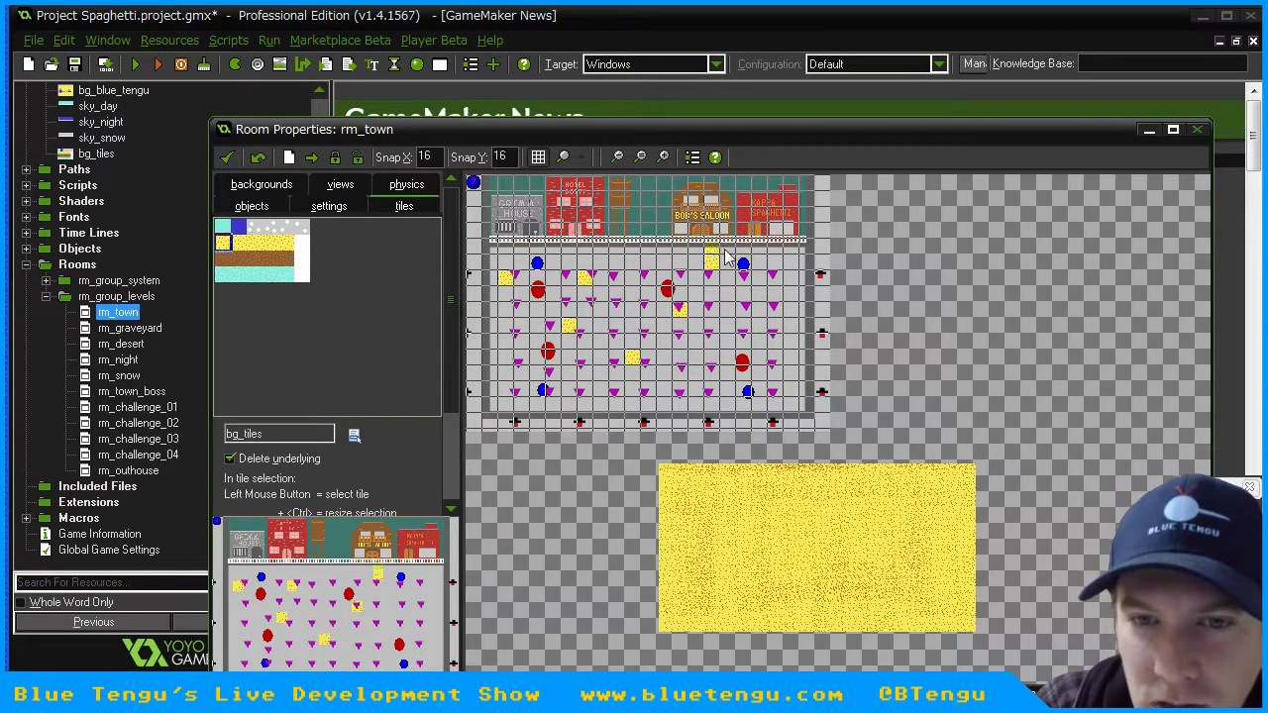
# - Place and remove a test sand tile near the ground's upper-right corner, and delete the upper of the two stacked tiles below Bob's Saloon
pyautogui.keyDown('ctrl'); pyautogui.scroll(2, 719, 259); pyautogui.keyUp('ctrl')
pyautogui.keyDown('ctrl'); pyautogui.scroll(1, 719, 262); pyautogui.keyUp('ctrl')
pyautogui.keyDown('ctrl'); pyautogui.scroll(-1, 720, 262); pyautogui.keyUp('ctrl')
pyautogui.keyDown('ctrl'); pyautogui.scroll(-1, 719, 263); pyautogui.keyUp('ctrl')
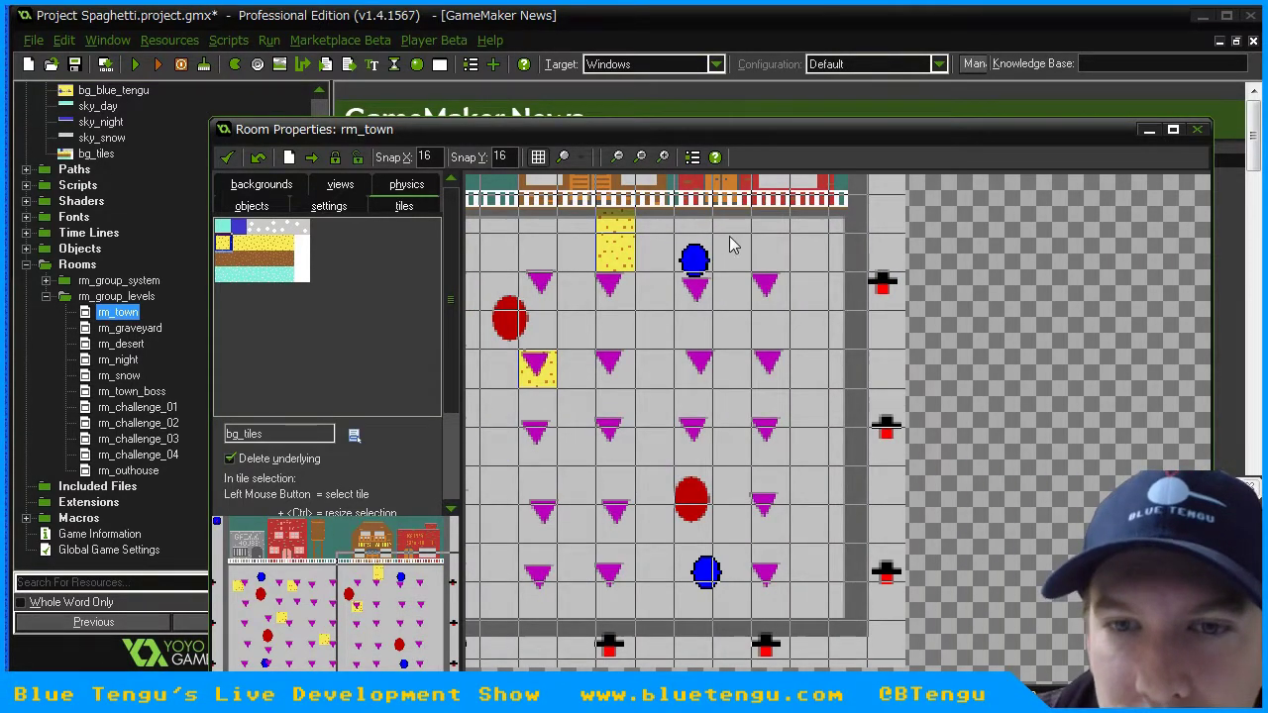
pyautogui.click(741, 240)
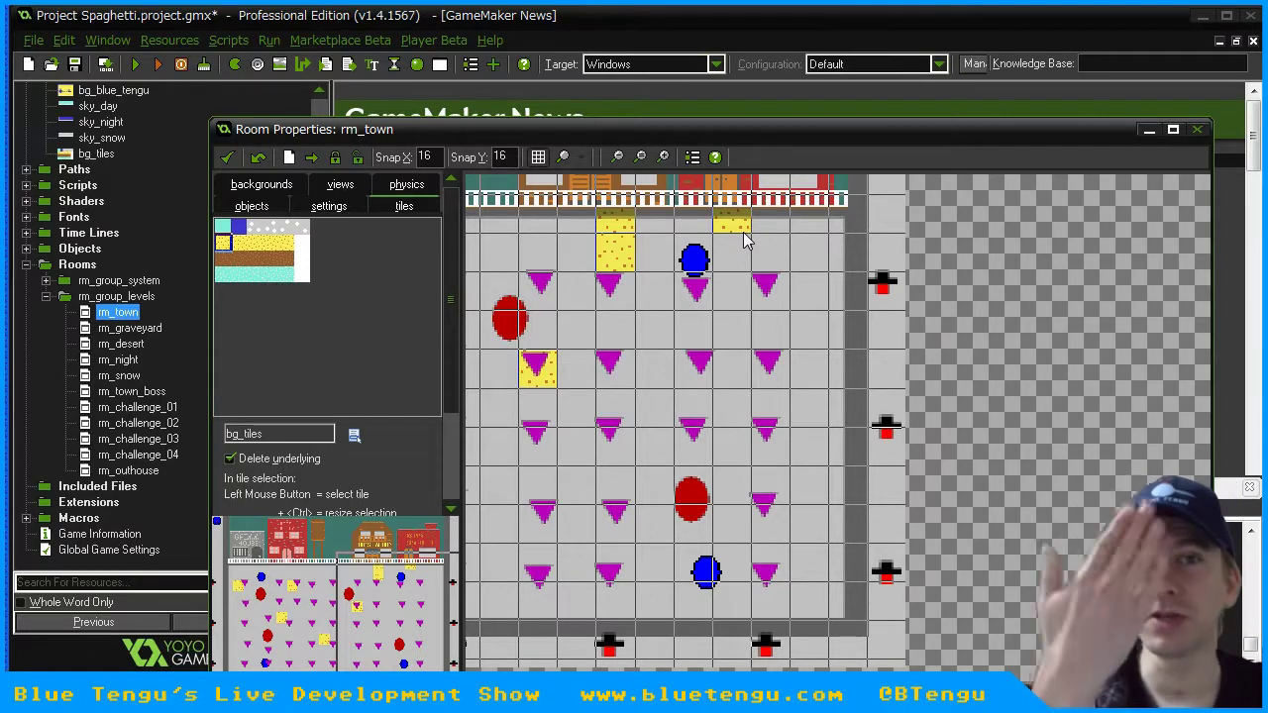
pyautogui.rightClick(746, 239)
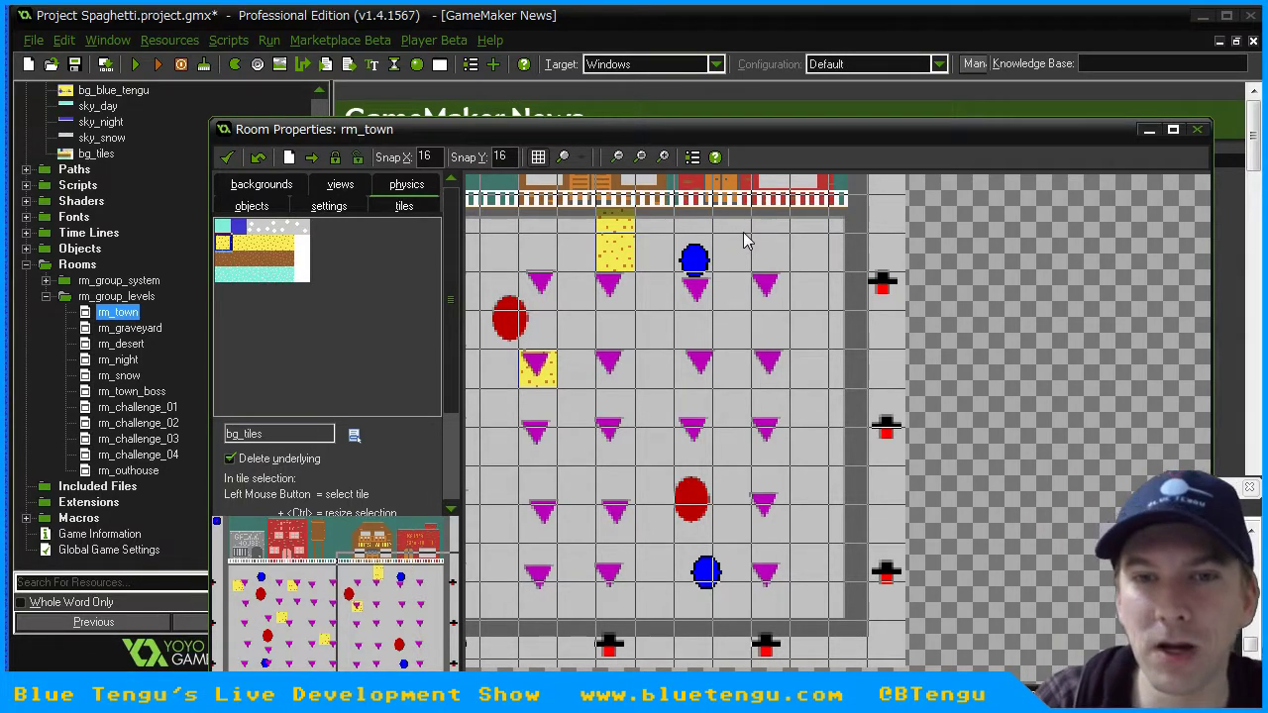
pyautogui.click(746, 240)
pyautogui.rightClick(746, 239)
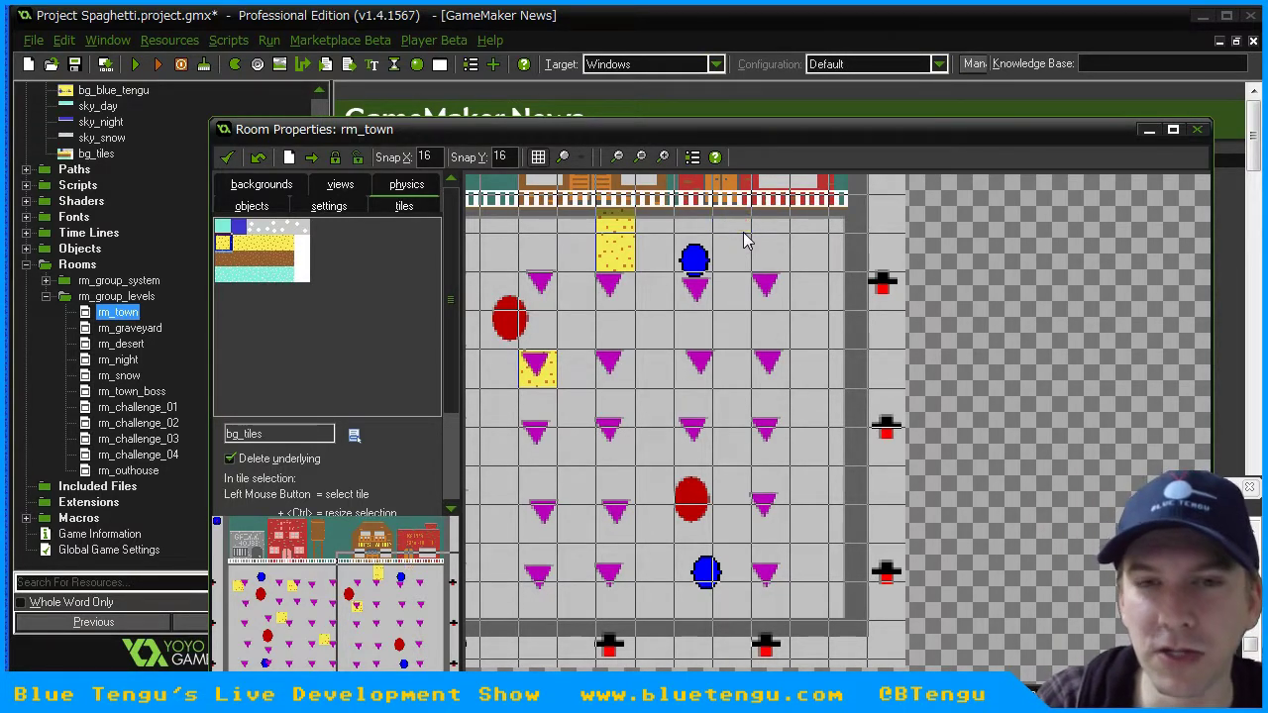
pyautogui.rightClick(616, 228)
pyautogui.press('Escape')
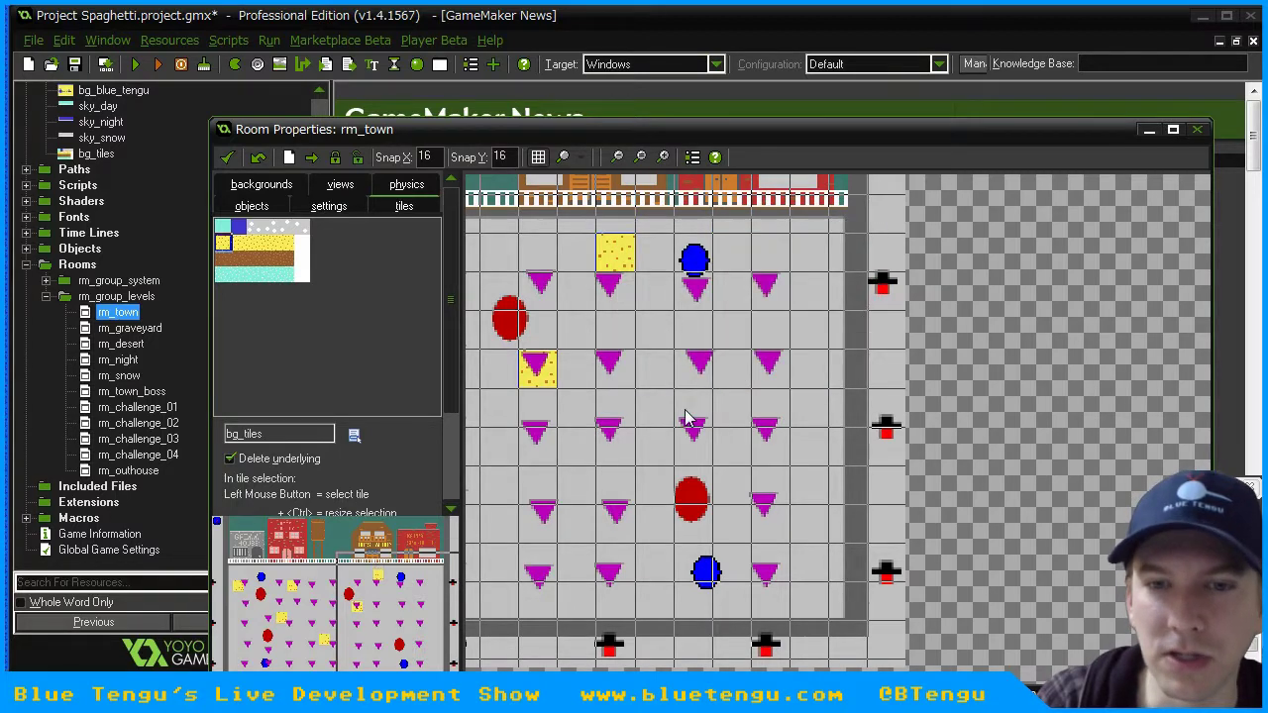
# - Choose Layer 1000000 as the current tile layer and place two more sand tiles in the right part of the ground
pyautogui.scroll(-2, 685, 419)
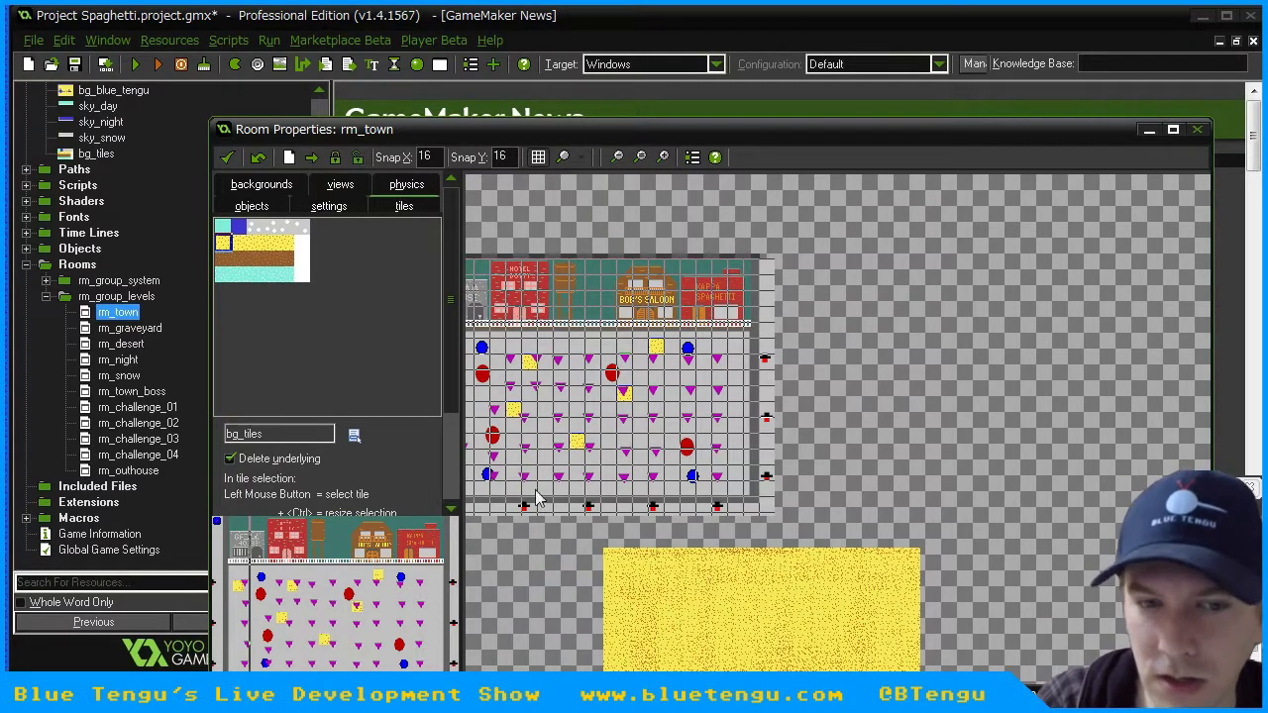
pyautogui.scroll(-3, 456, 428)
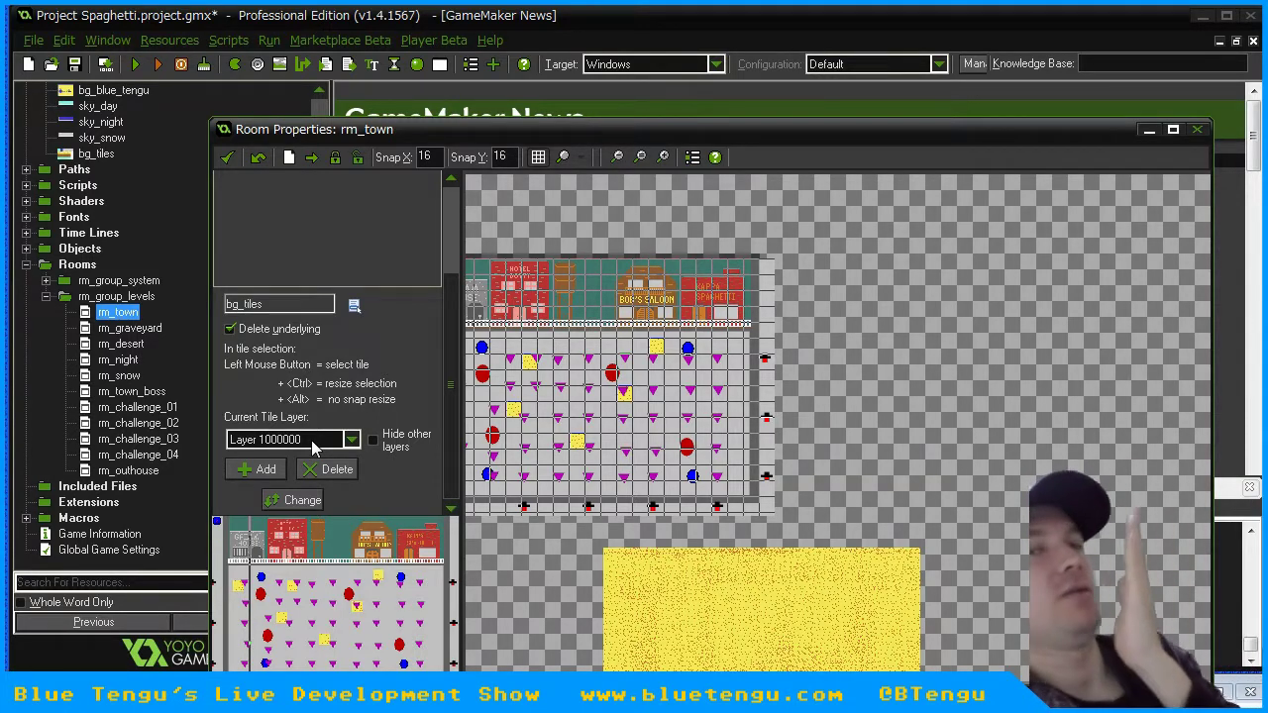
pyautogui.click(351, 440)
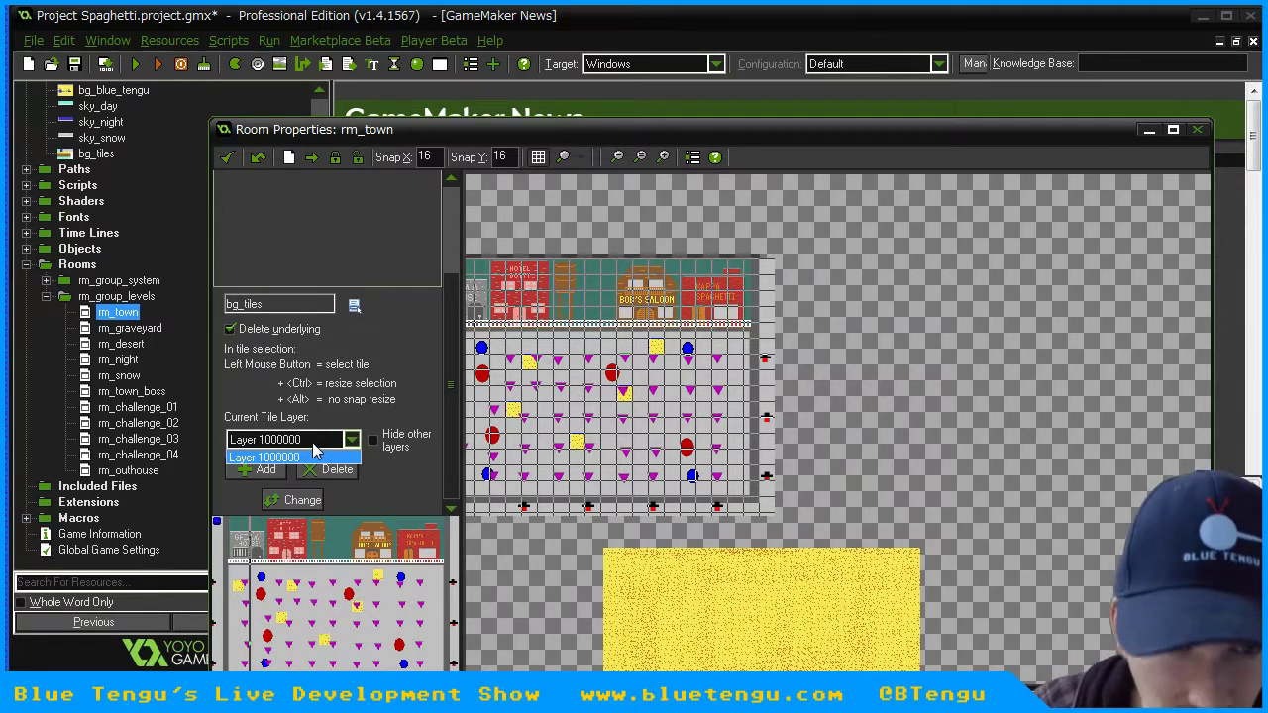
pyautogui.click(313, 455)
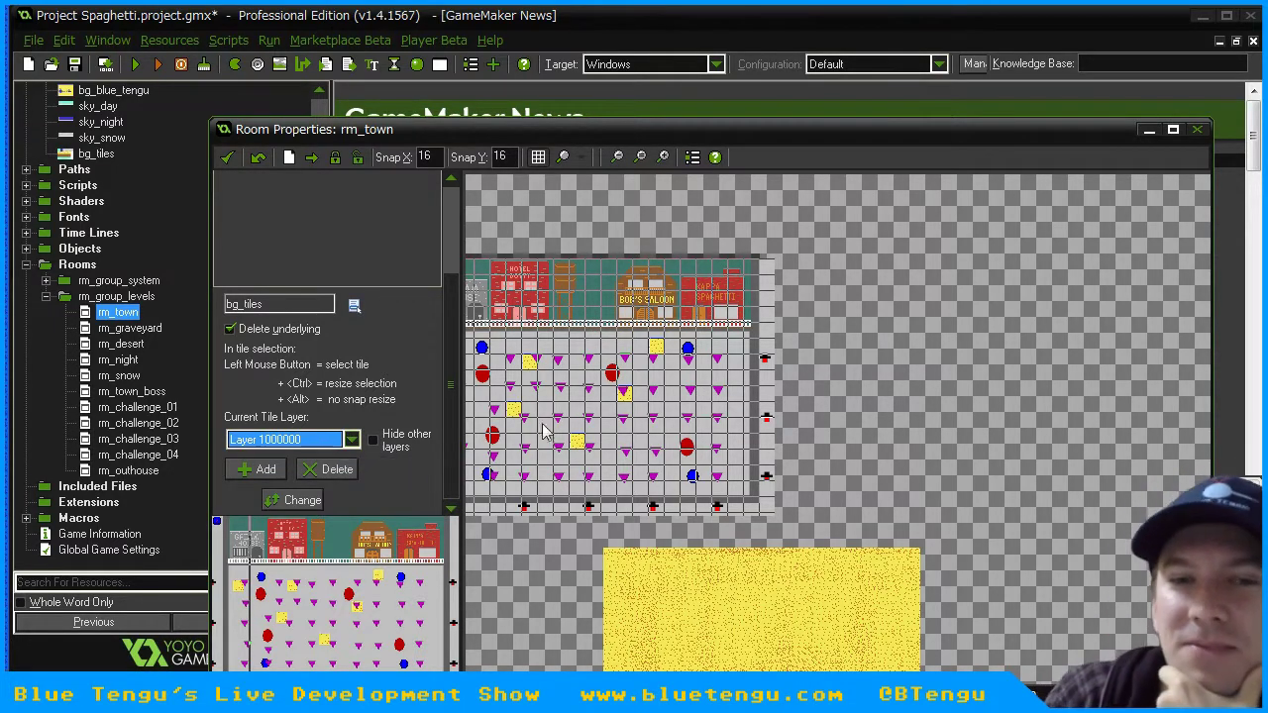
pyautogui.click(639, 459)
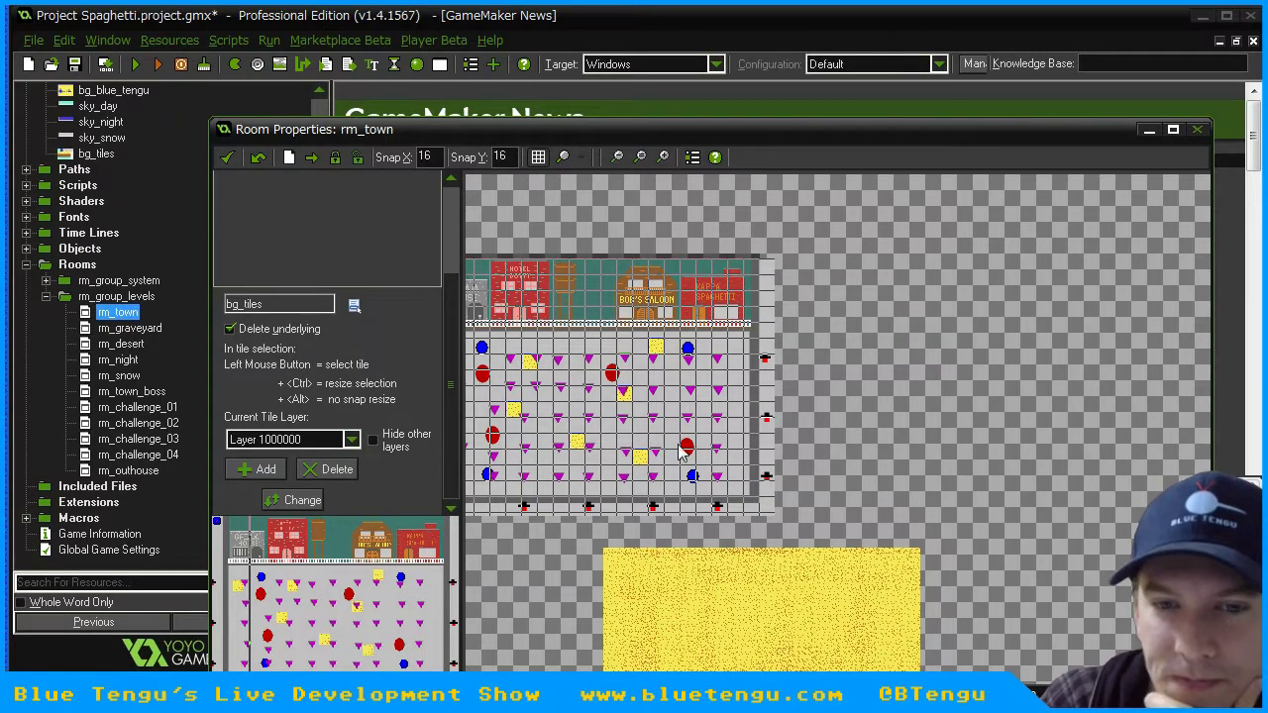
pyautogui.click(703, 410)
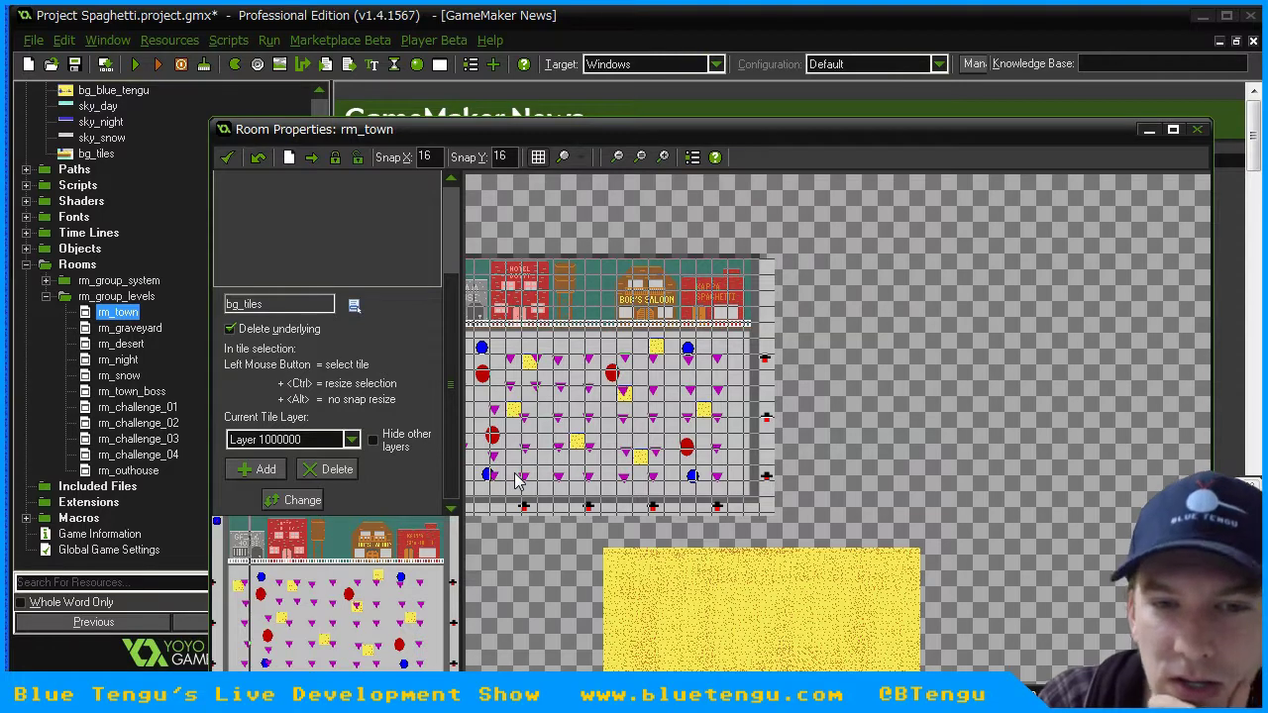
pyautogui.click(374, 439)
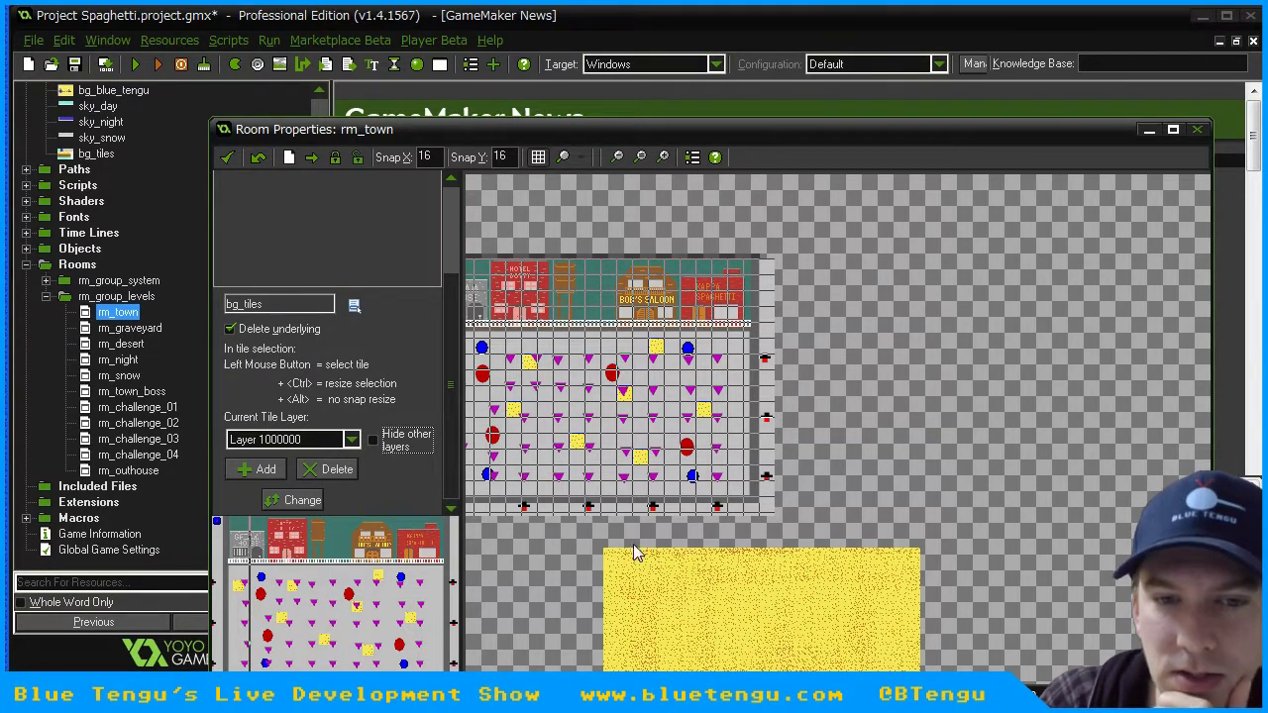
# - Cover the town's whole grey ground with yellow sand tiles of bg_tiles, closing the last gaps near the lower-right corner
pyautogui.scroll(-1, 625, 484)
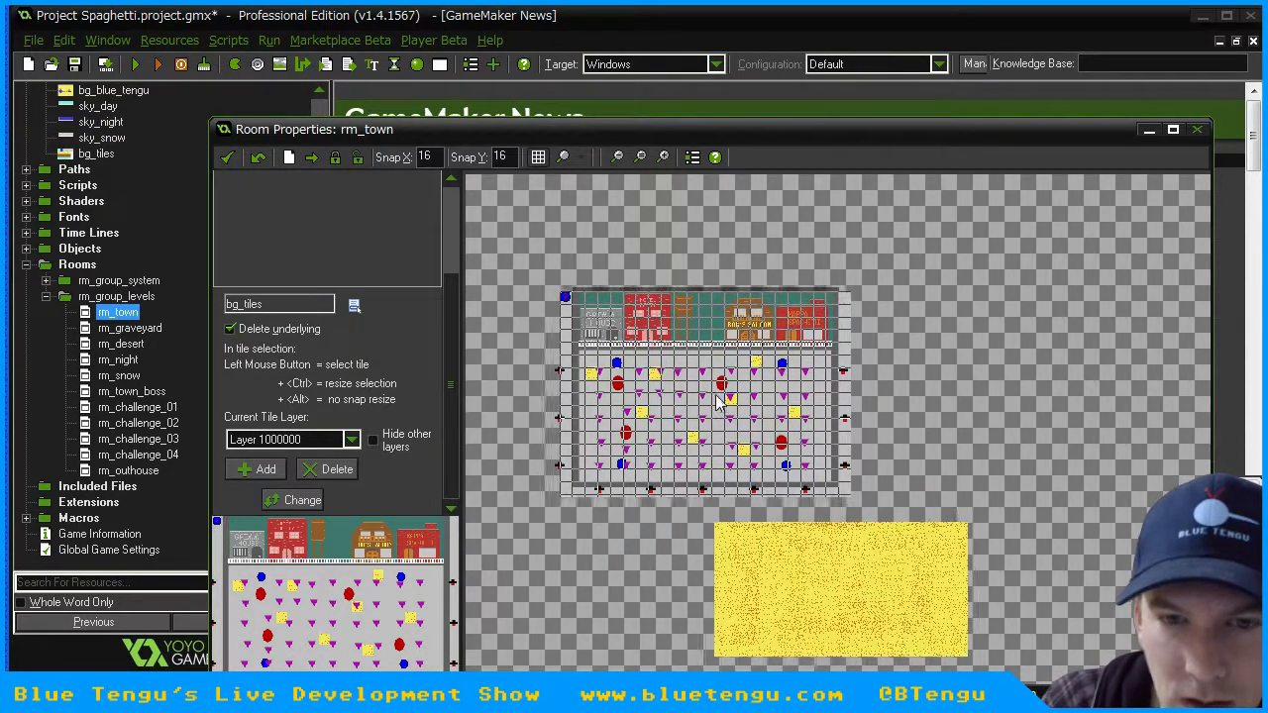
pyautogui.scroll(4, 694, 421)
pyautogui.scroll(2, 693, 429)
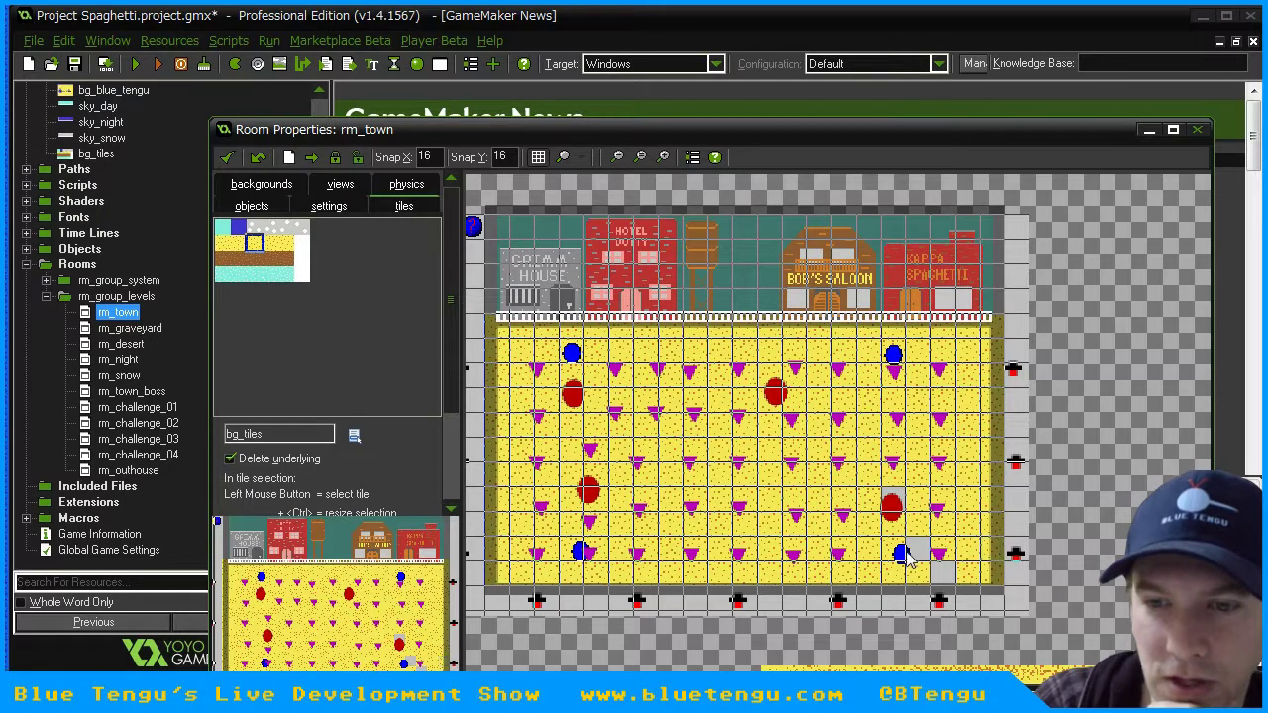
pyautogui.click(896, 509)
pyautogui.click(951, 578)
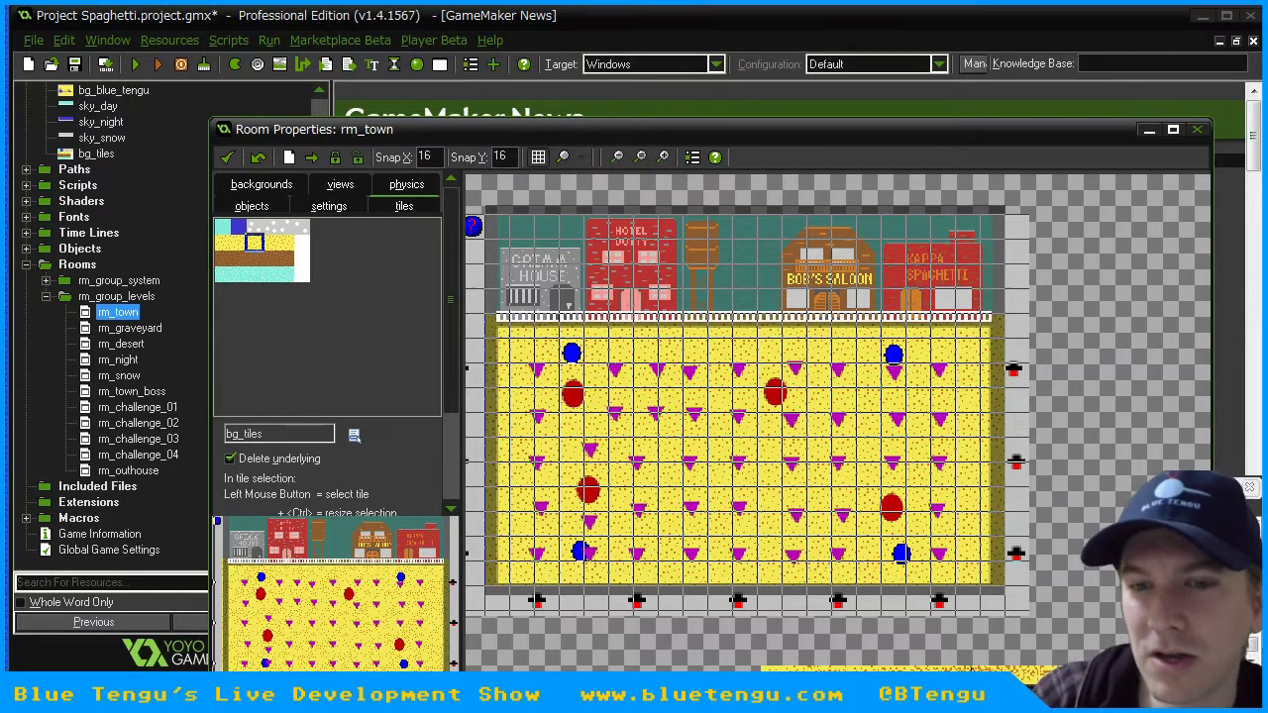
# - Delete the large yellow ground_desert object from the empty area below the town room
pyautogui.moveTo(587, 135); pyautogui.dragTo(458, 68)
pyautogui.scroll(-1, 781, 551)
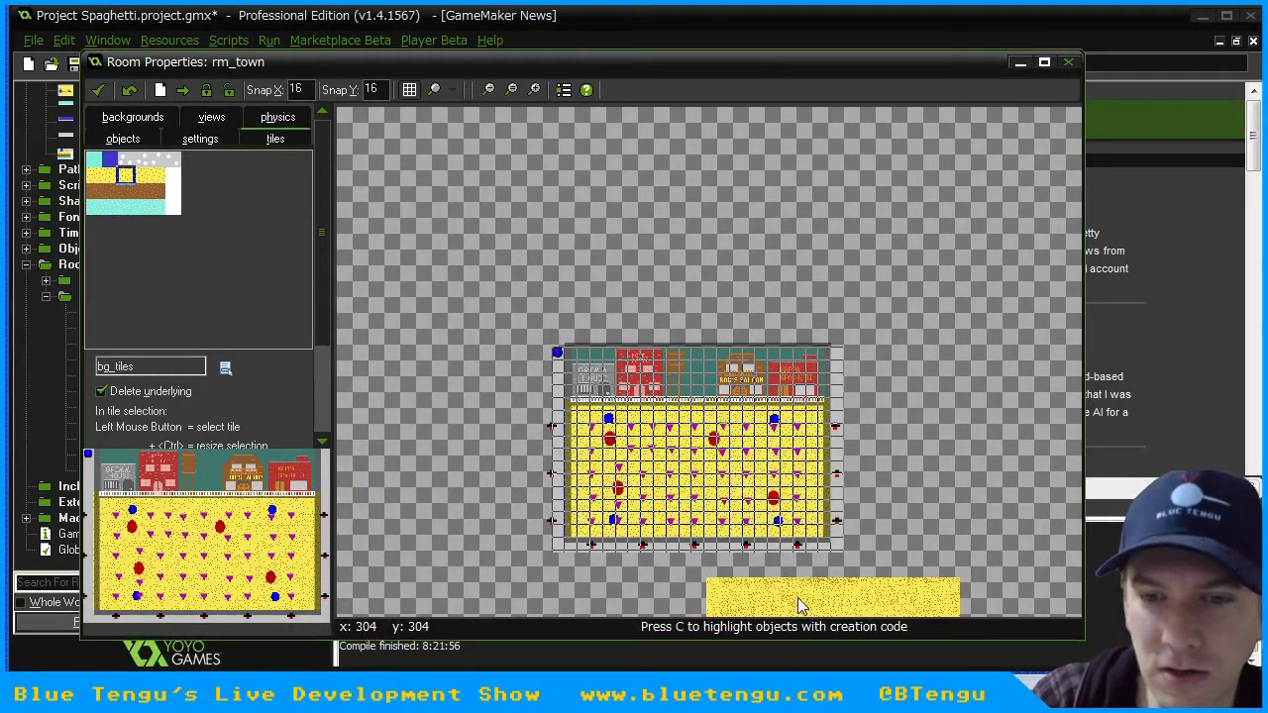
pyautogui.click(117, 139)
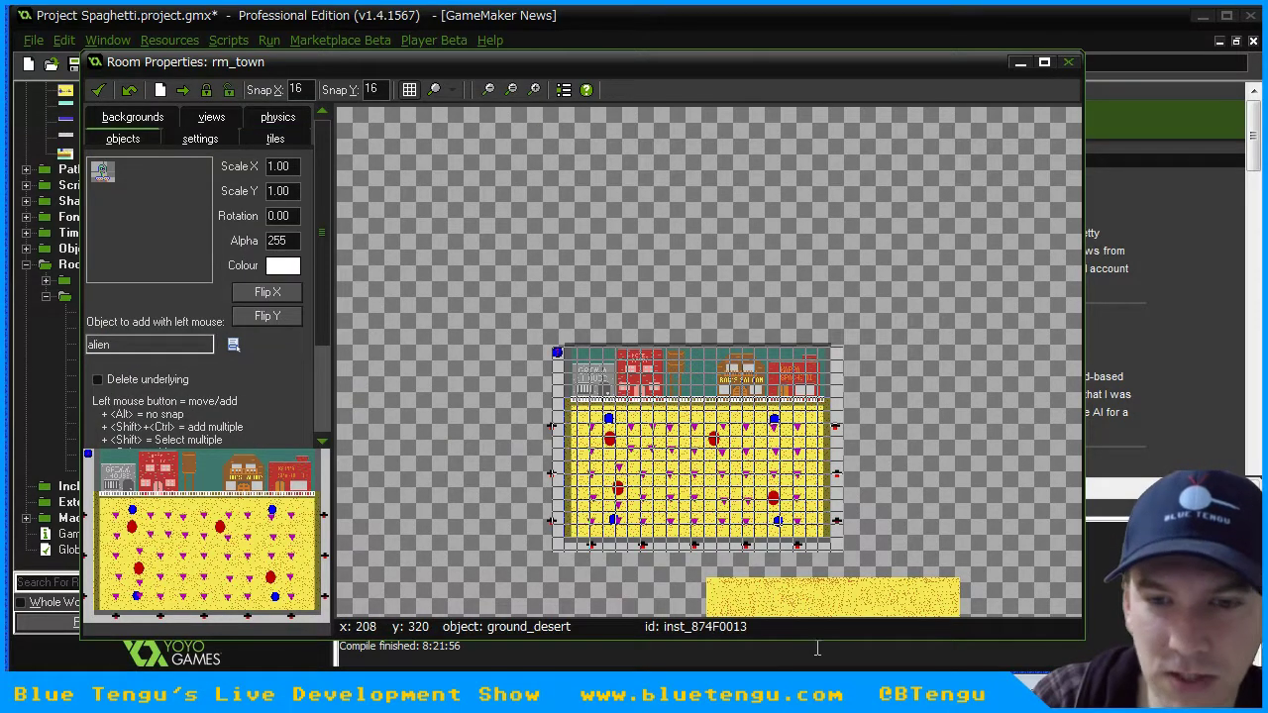
pyautogui.rightClick(810, 607)
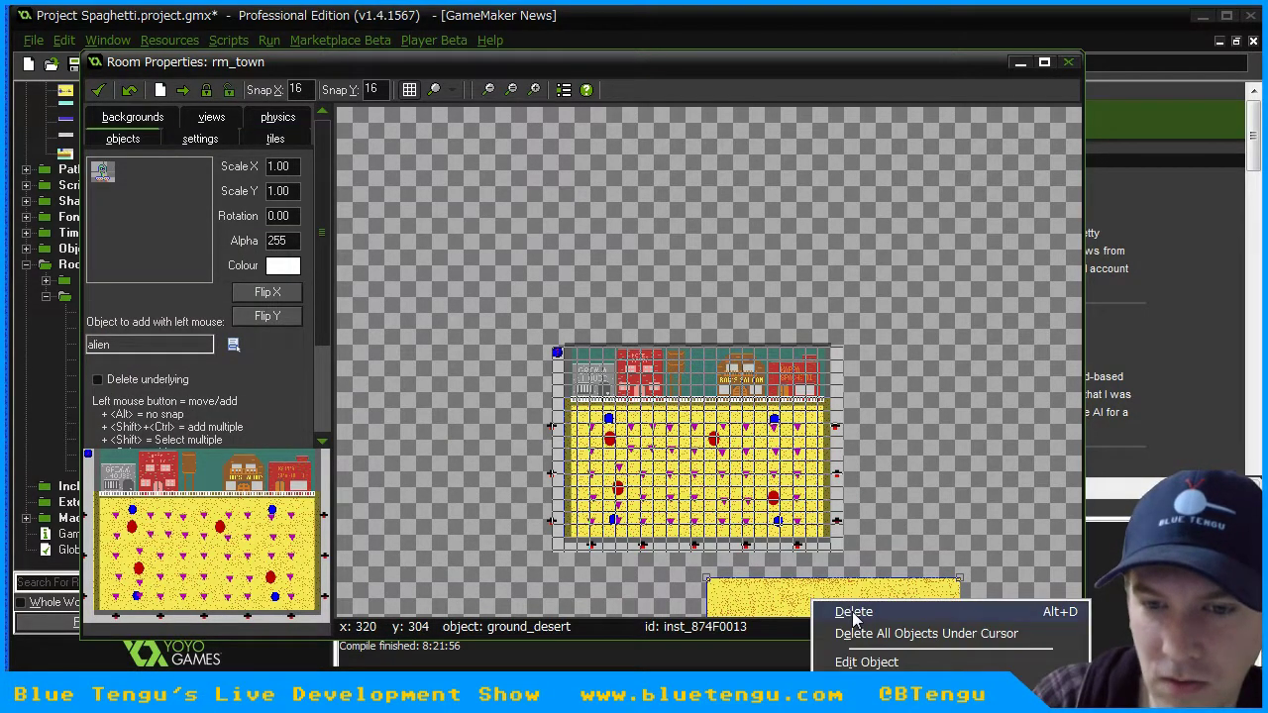
pyautogui.click(852, 610)
pyautogui.scroll(1, 665, 419)
pyautogui.scroll(1, 662, 414)
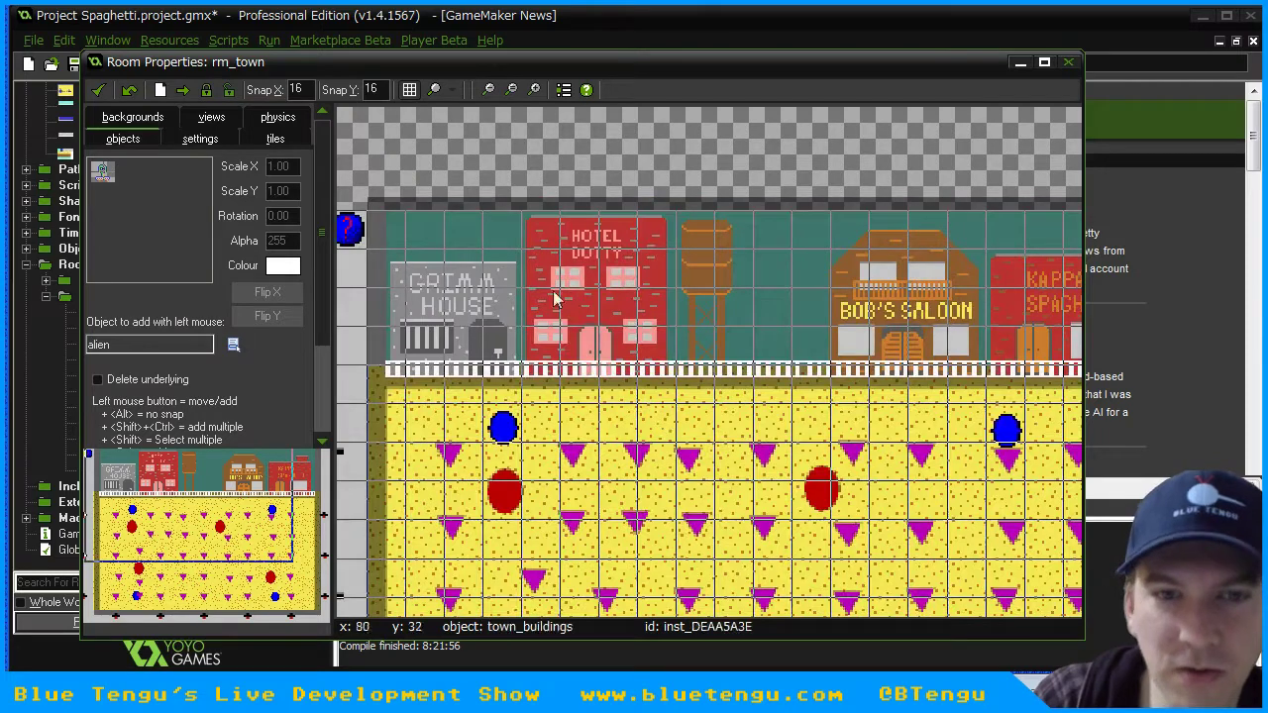
pyautogui.scroll(-1, 616, 339)
pyautogui.scroll(-1, 617, 339)
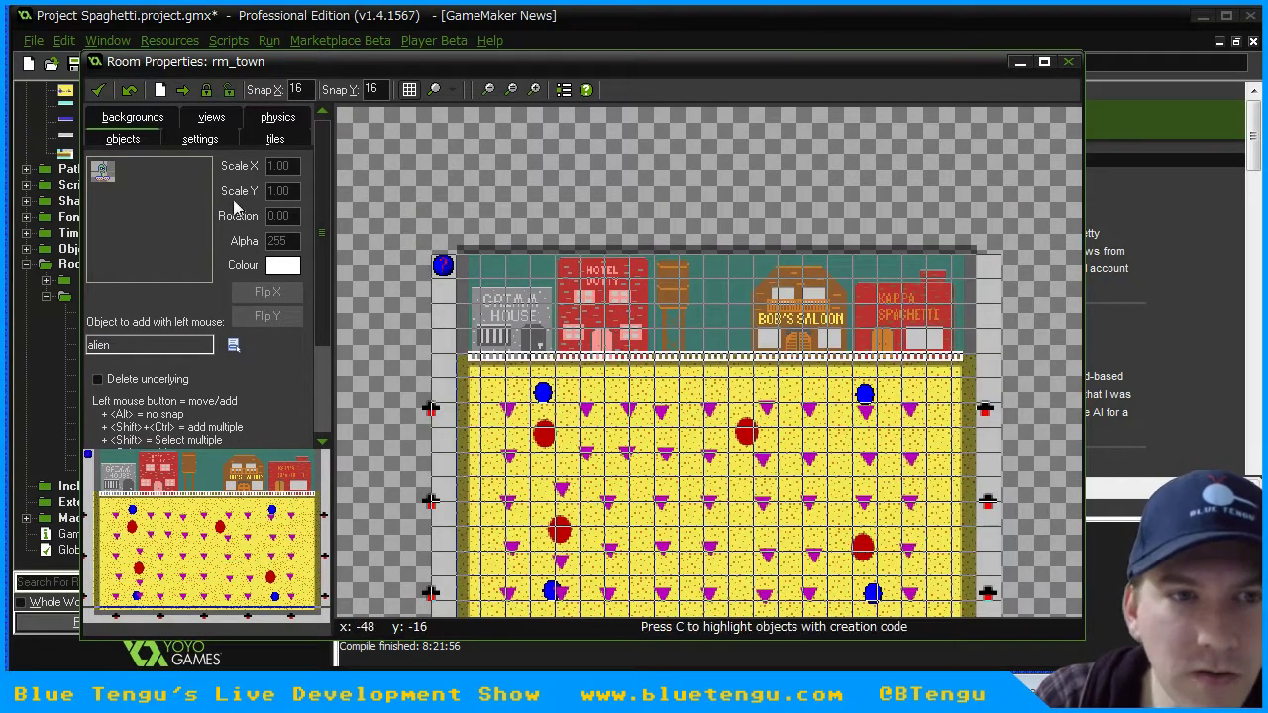
# - Remove the sky_day image from Background 0 of the room by setting it to No background
pyautogui.click(131, 119)
pyautogui.click(225, 380)
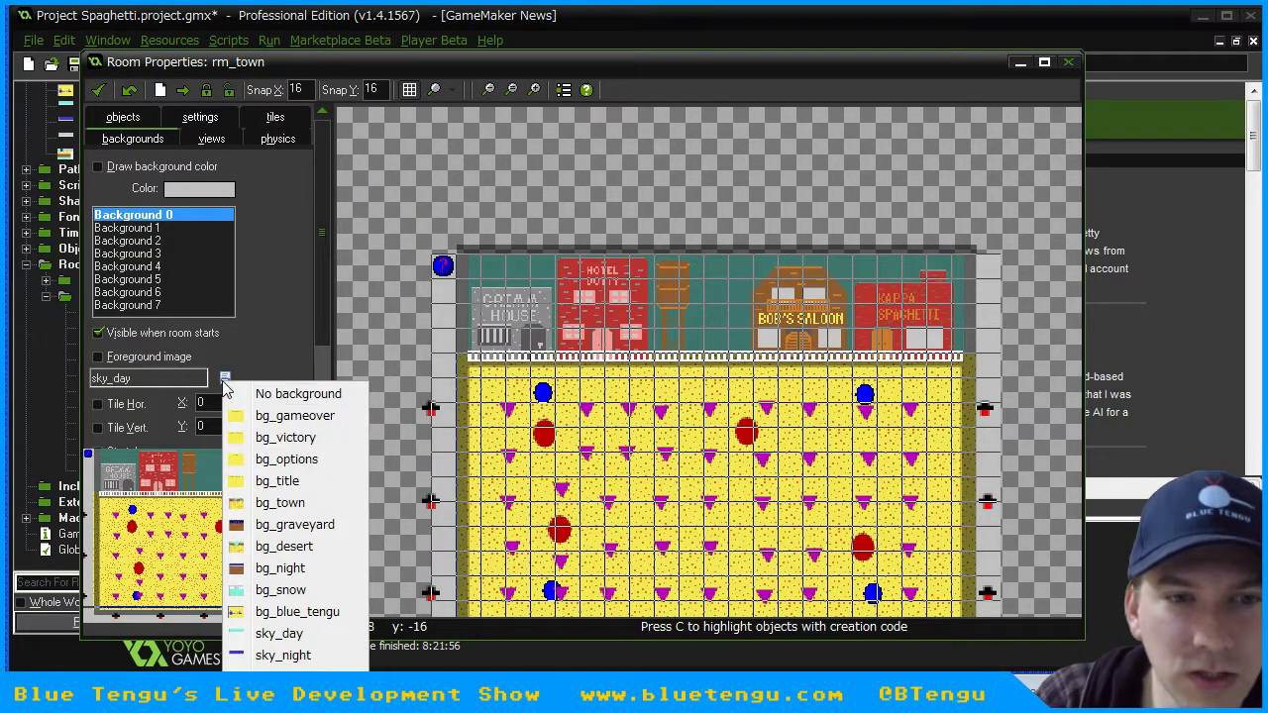
pyautogui.click(292, 393)
pyautogui.click(122, 117)
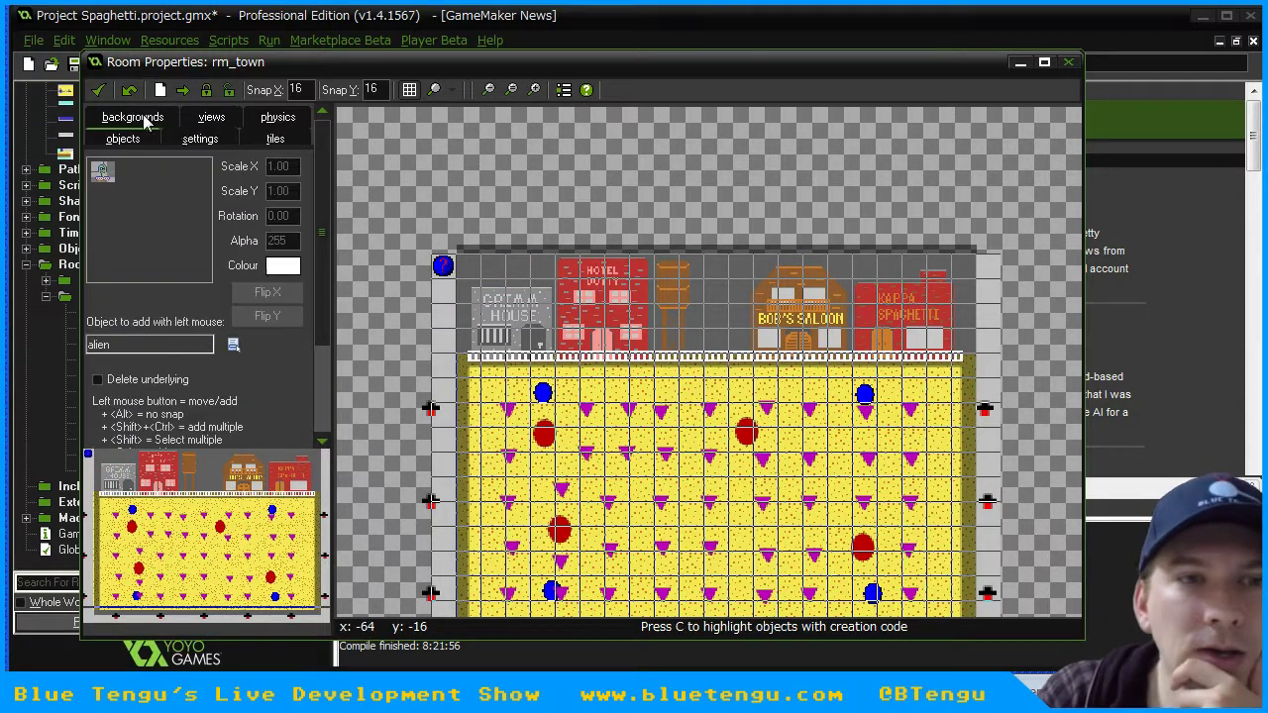
# - Fill the empty sky area behind the town buildings with the light-blue tile of bg_tiles and confirm the room changes
pyautogui.click(275, 138)
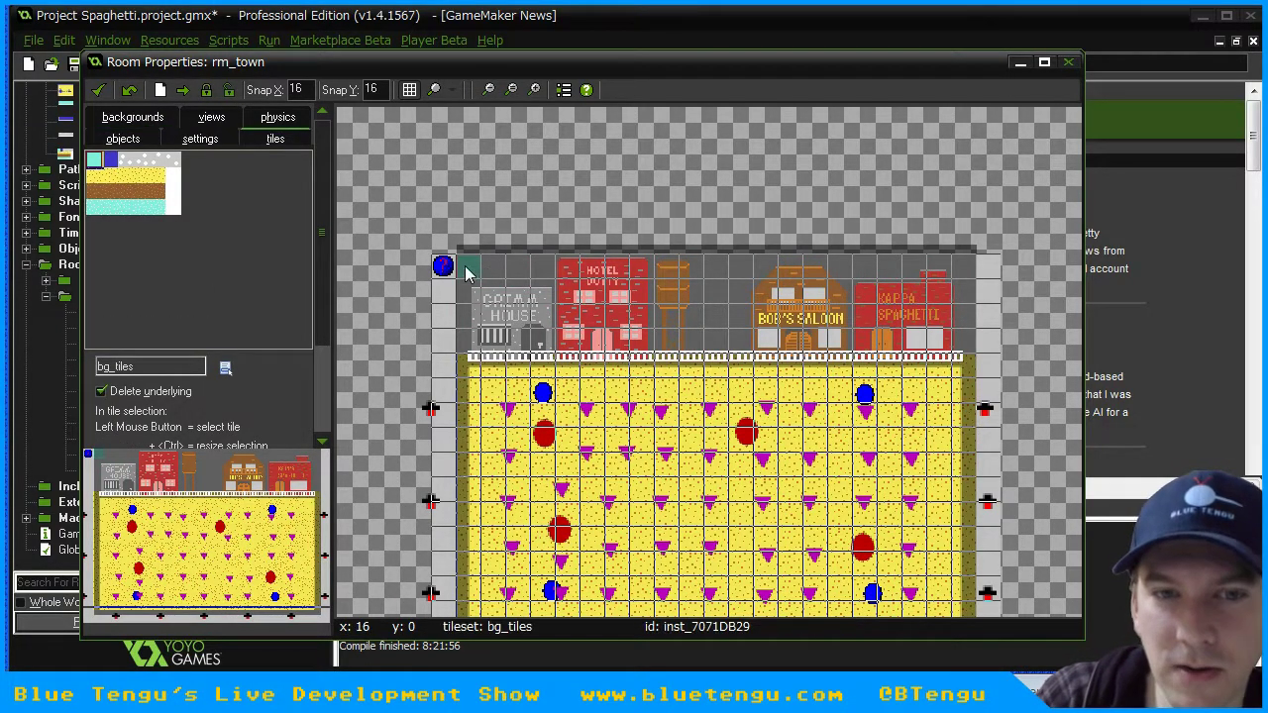
pyautogui.keyDown('shift'); pyautogui.moveTo(473, 268); pyautogui.dragTo(942, 279); pyautogui.keyUp('shift')
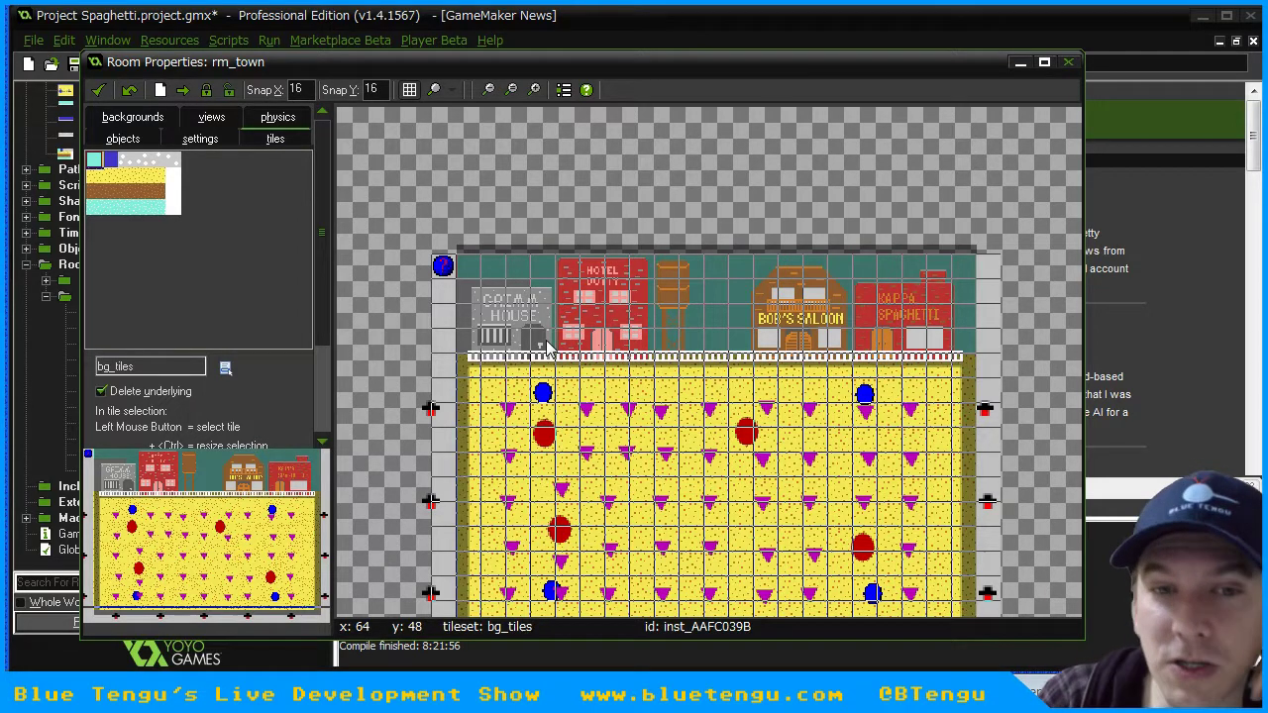
pyautogui.rightClick(522, 289)
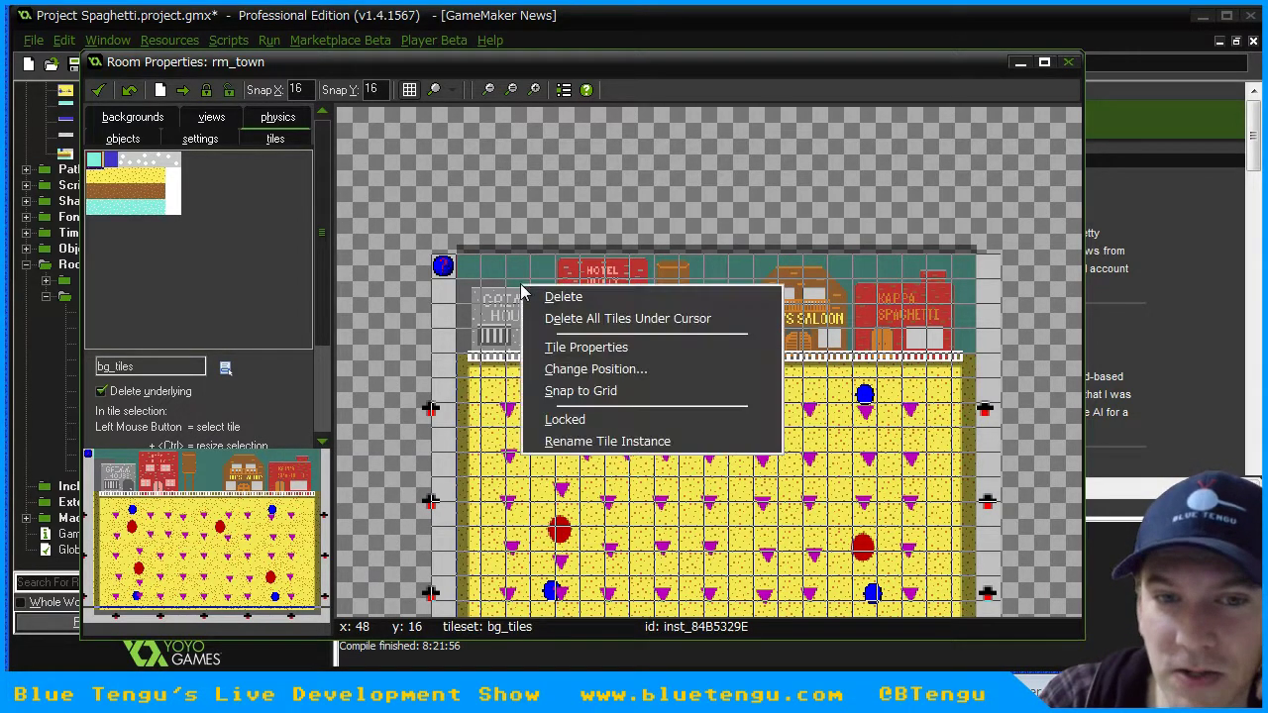
pyautogui.click(551, 297)
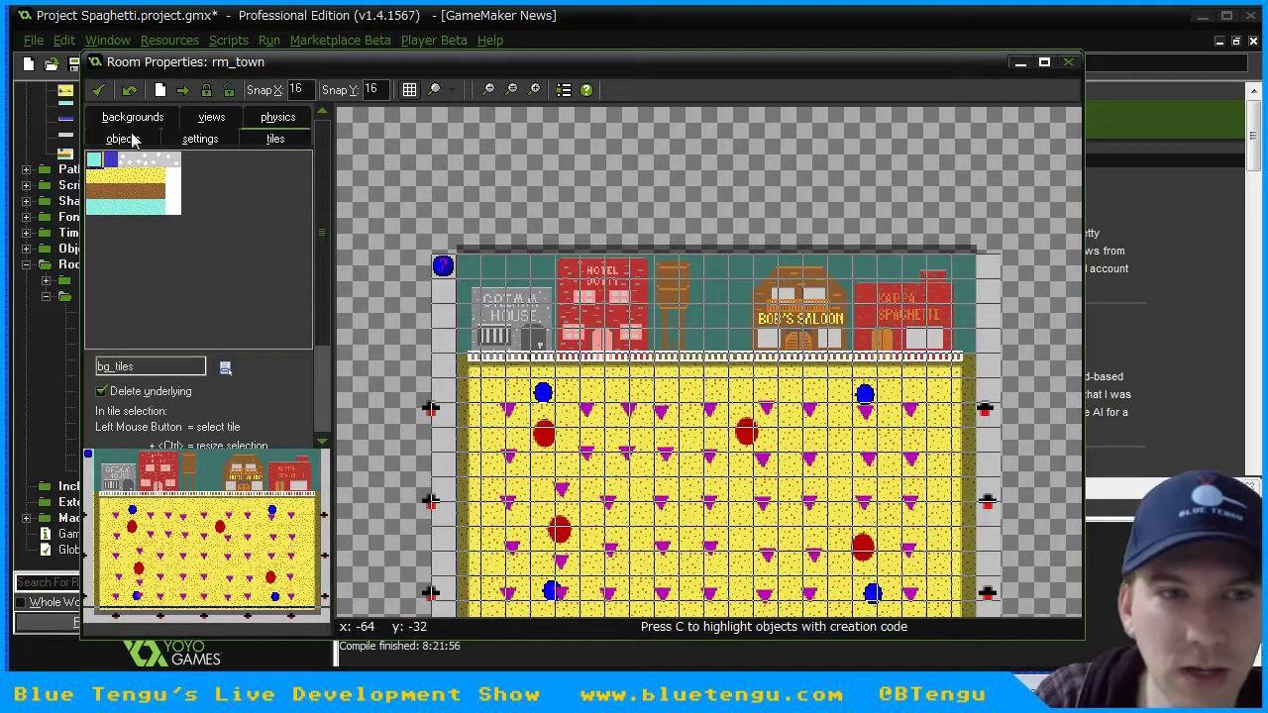
pyautogui.click(98, 89)
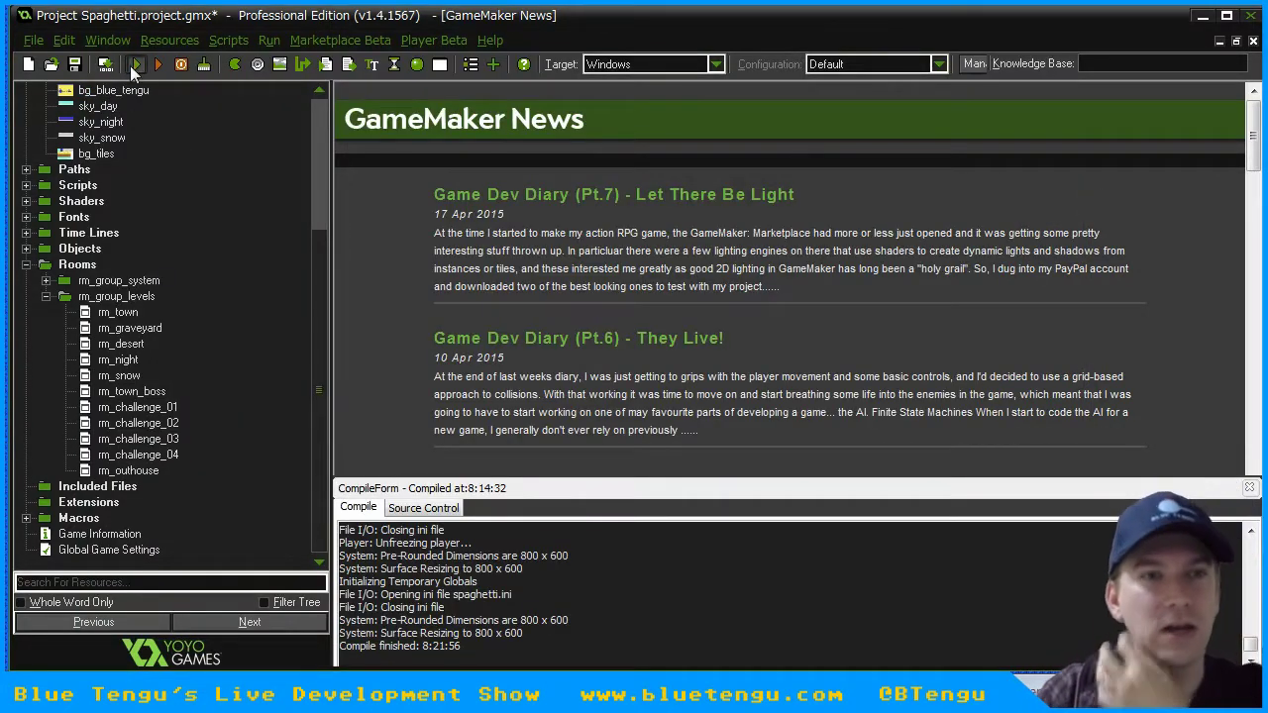
# - Run the game, start play from the title menu and walk the character right to check the tiled town
pyautogui.click(136, 64)
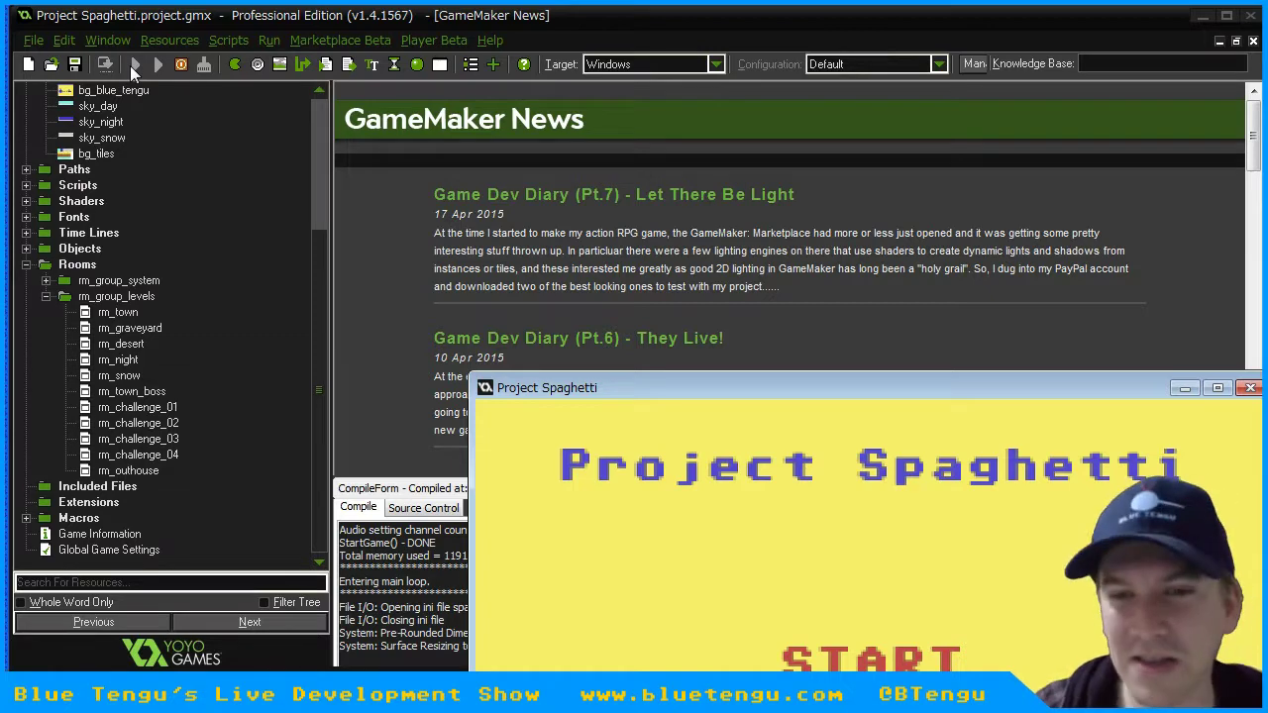
pyautogui.moveTo(782, 382); pyautogui.dragTo(540, 85)
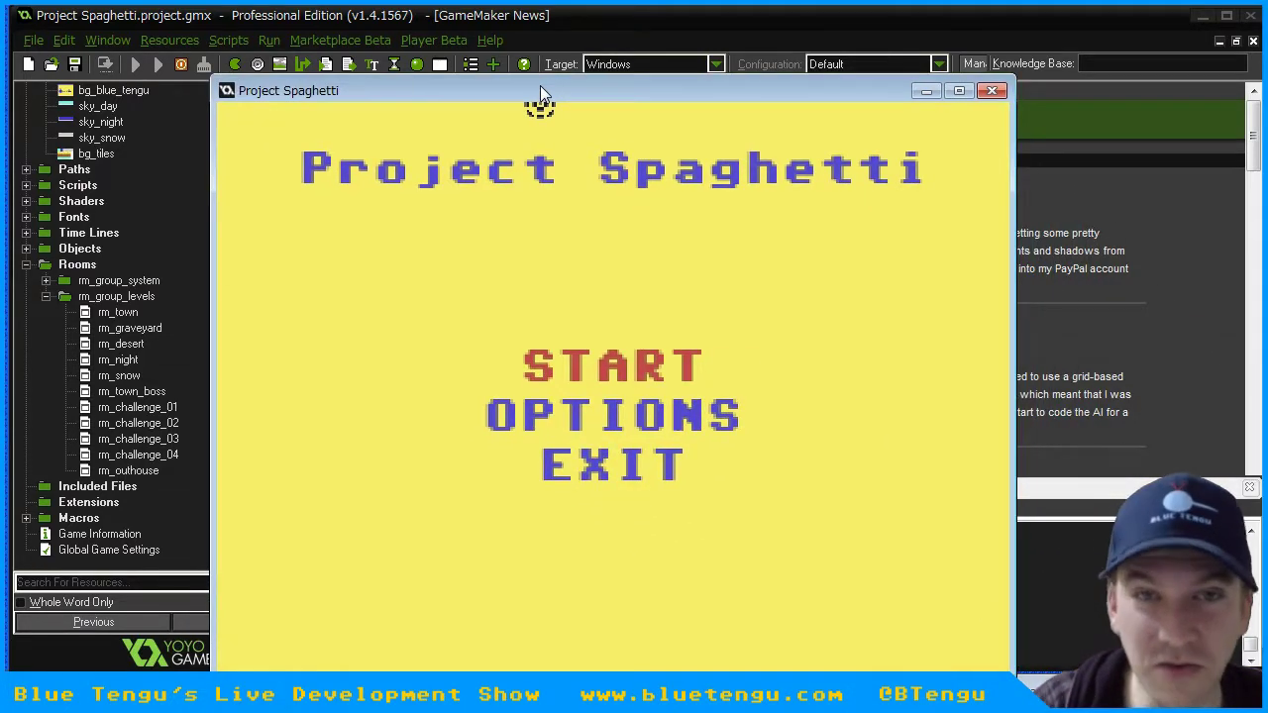
pyautogui.click(574, 363)
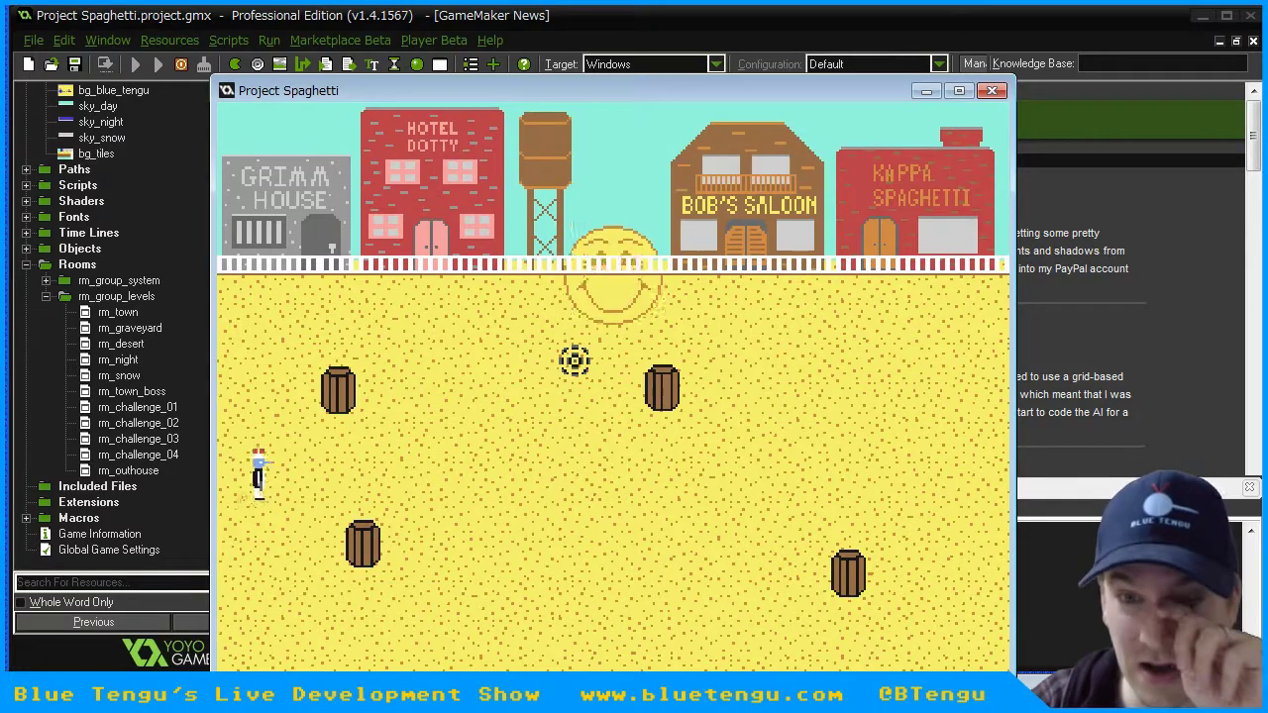
pyautogui.press('d')
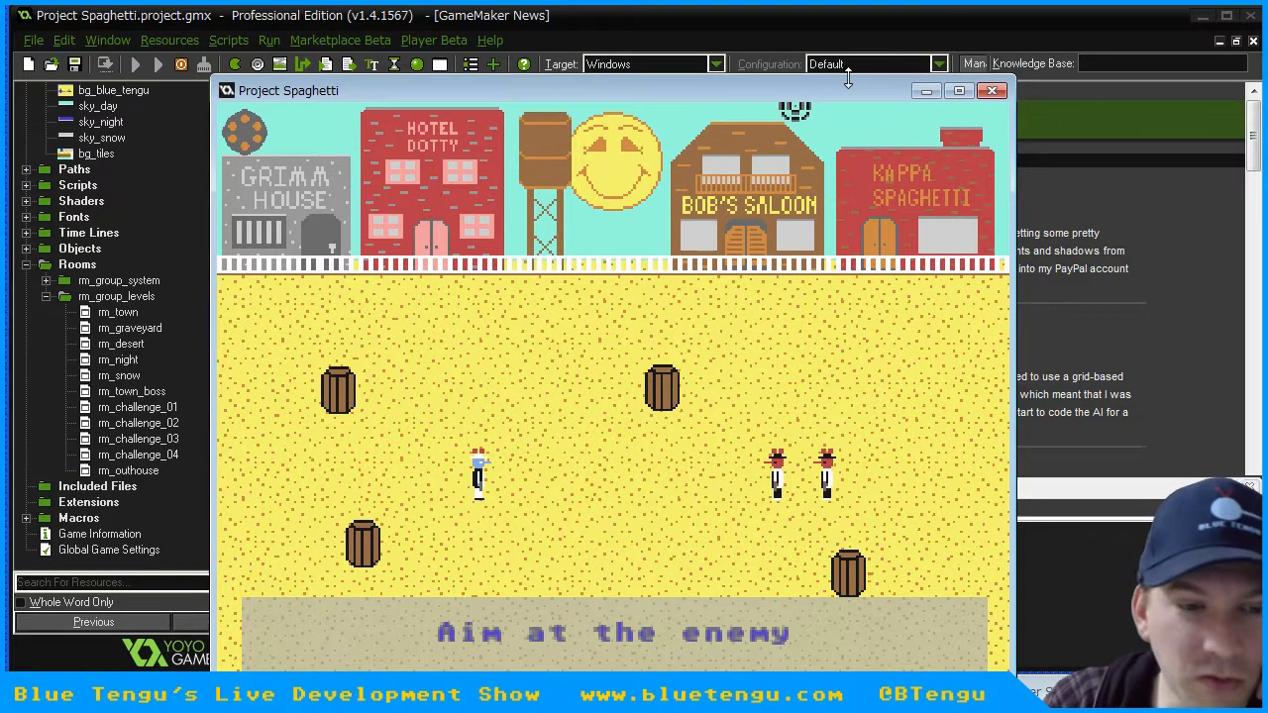
# - Close the running game and reopen the rm_town room for editing
pyautogui.click(993, 91)
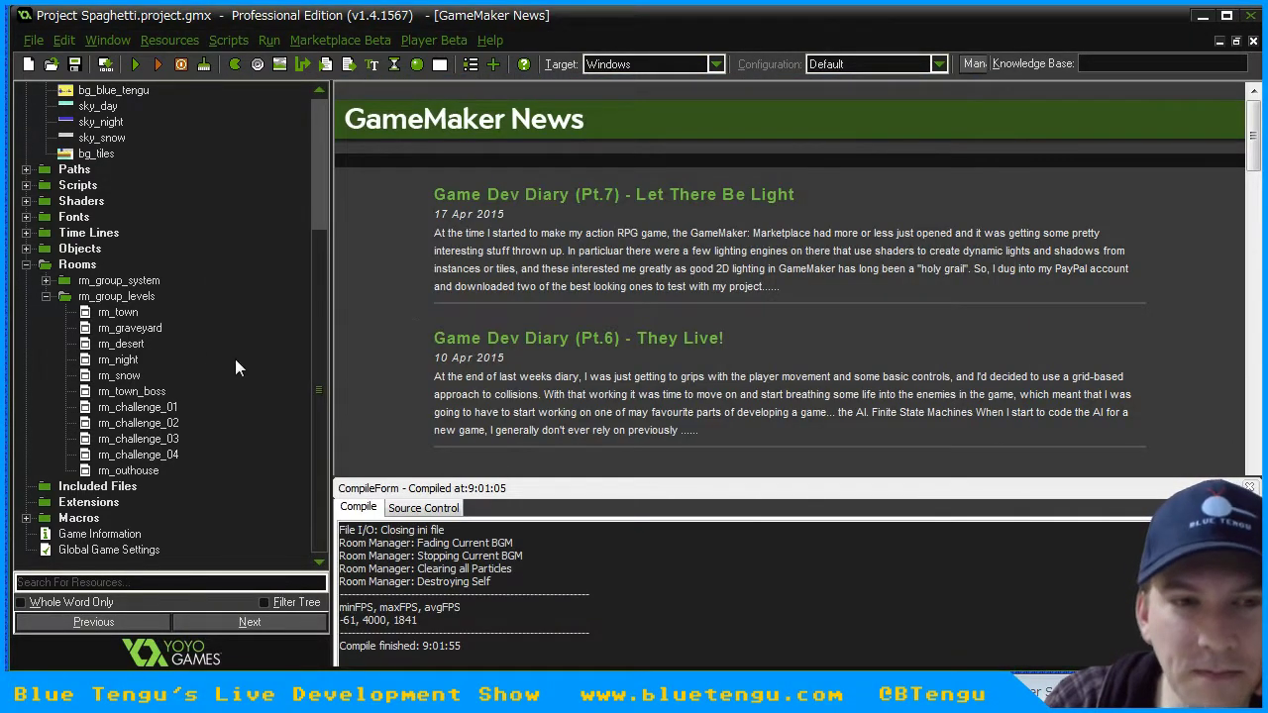
pyautogui.click(316, 223)
pyautogui.moveTo(316, 223); pyautogui.dragTo(316, 353)
pyautogui.click(115, 316)
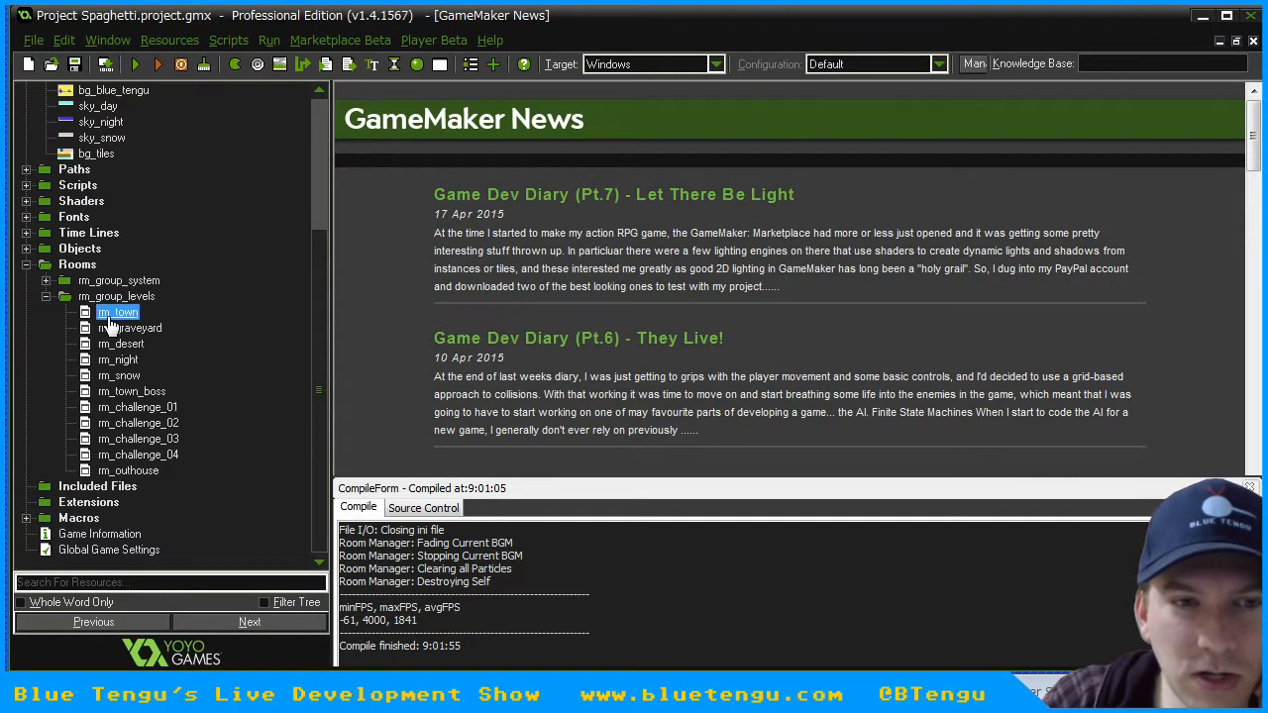
pyautogui.doubleClick(109, 316)
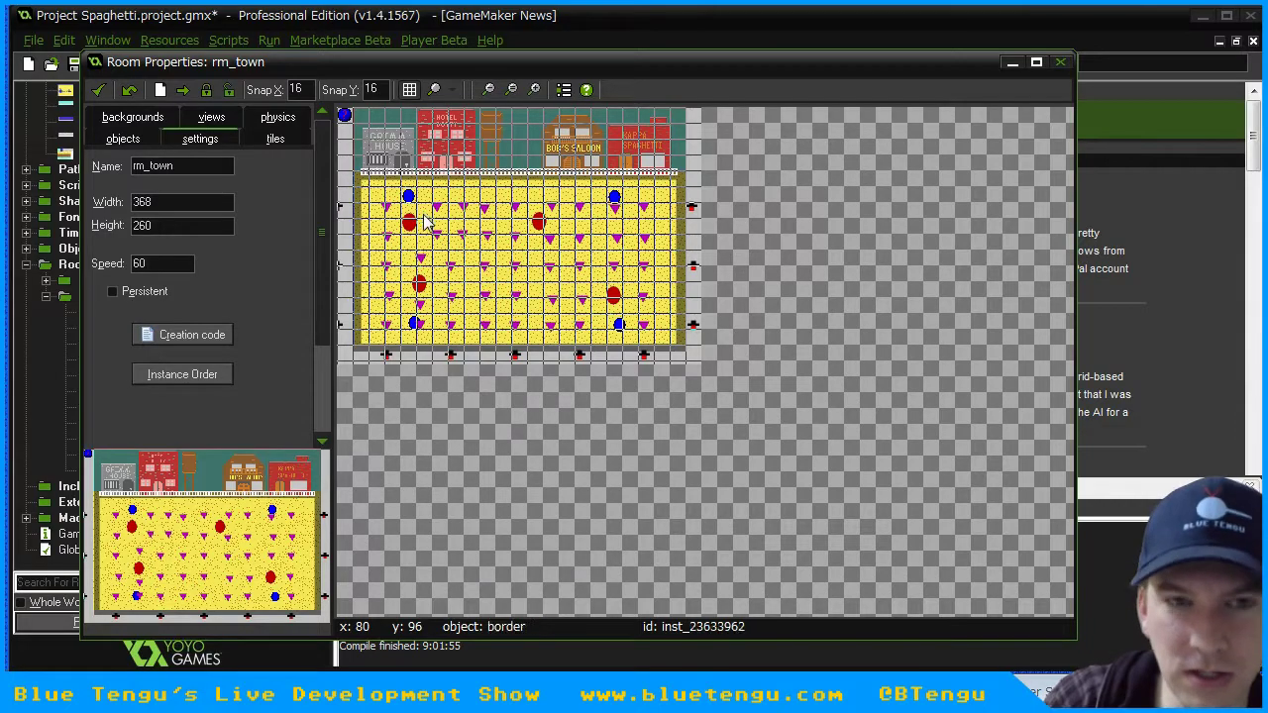
# - Try moving the town_buildings object down over the ground and undo the move
pyautogui.scroll(5, 425, 219)
pyautogui.scroll(-4, 876, 235)
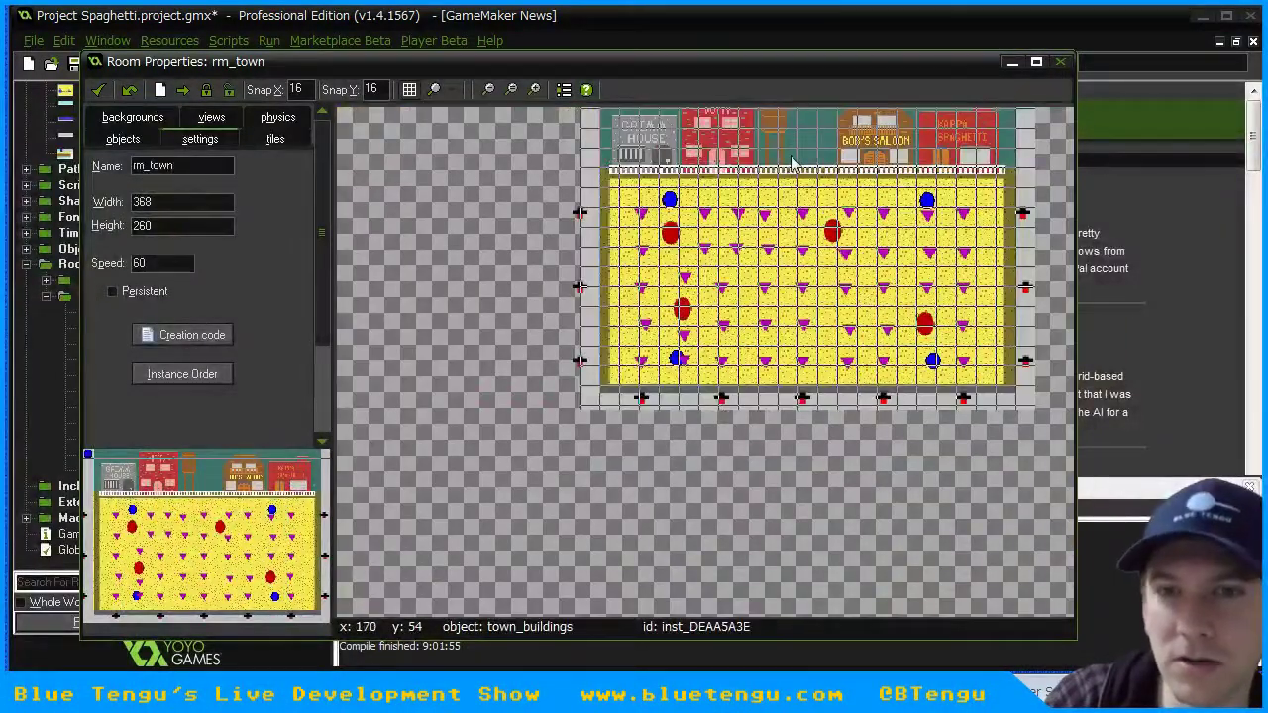
pyautogui.moveTo(809, 164); pyautogui.dragTo(753, 273)
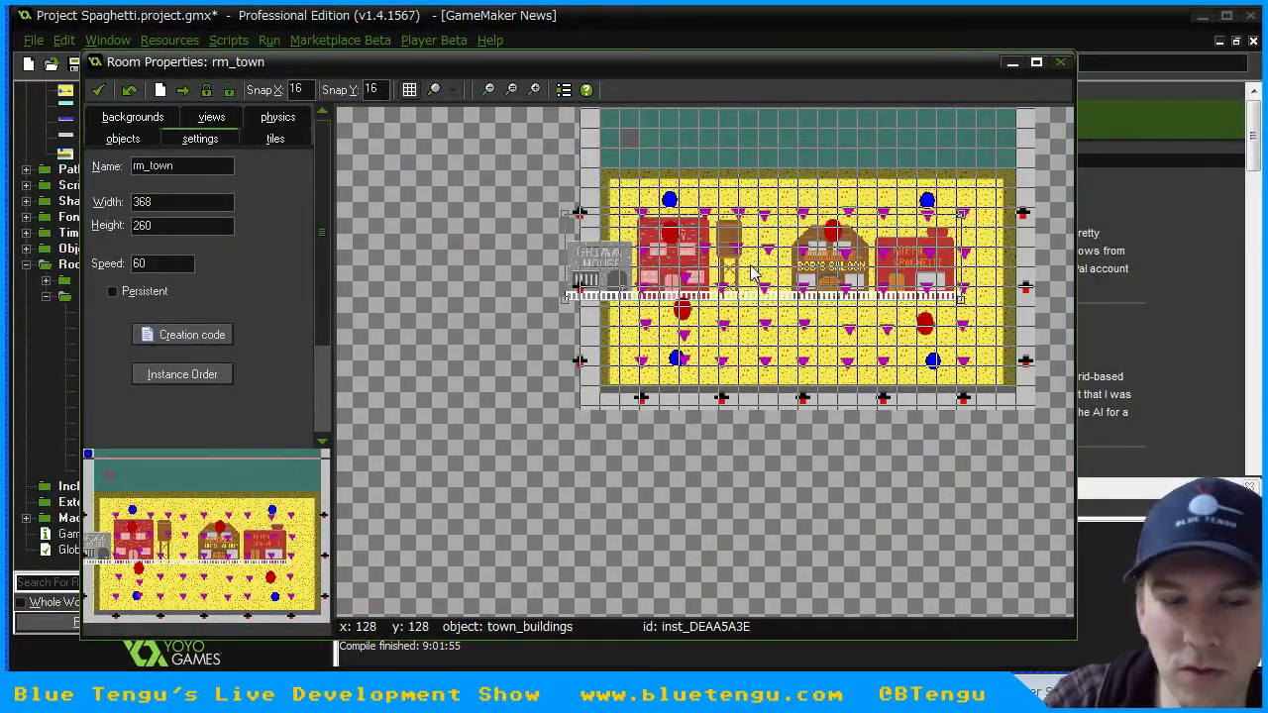
pyautogui.hotkey('ctrl', 'z')
# - Choose bg_tiles as the tile set for placing tiles in rm_town and check the available tile layers
pyautogui.click(275, 138)
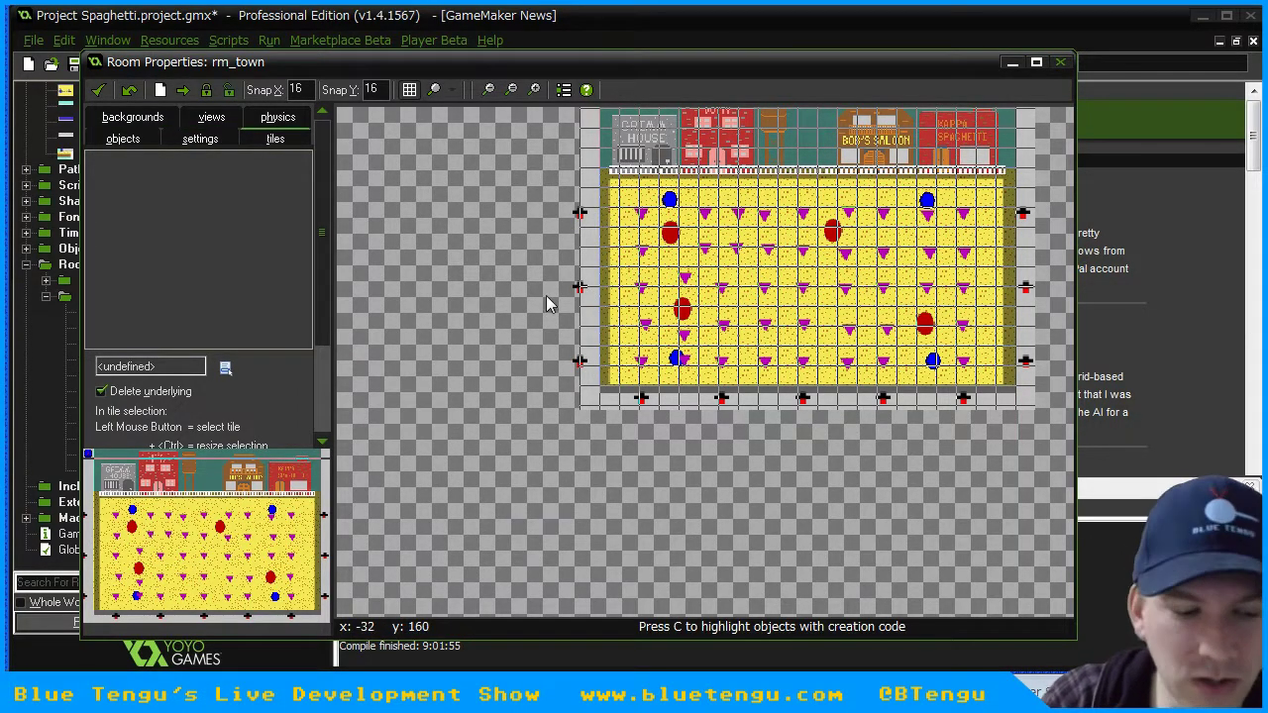
pyautogui.moveTo(600, 300); pyautogui.dragTo(508, 420, button='middle')
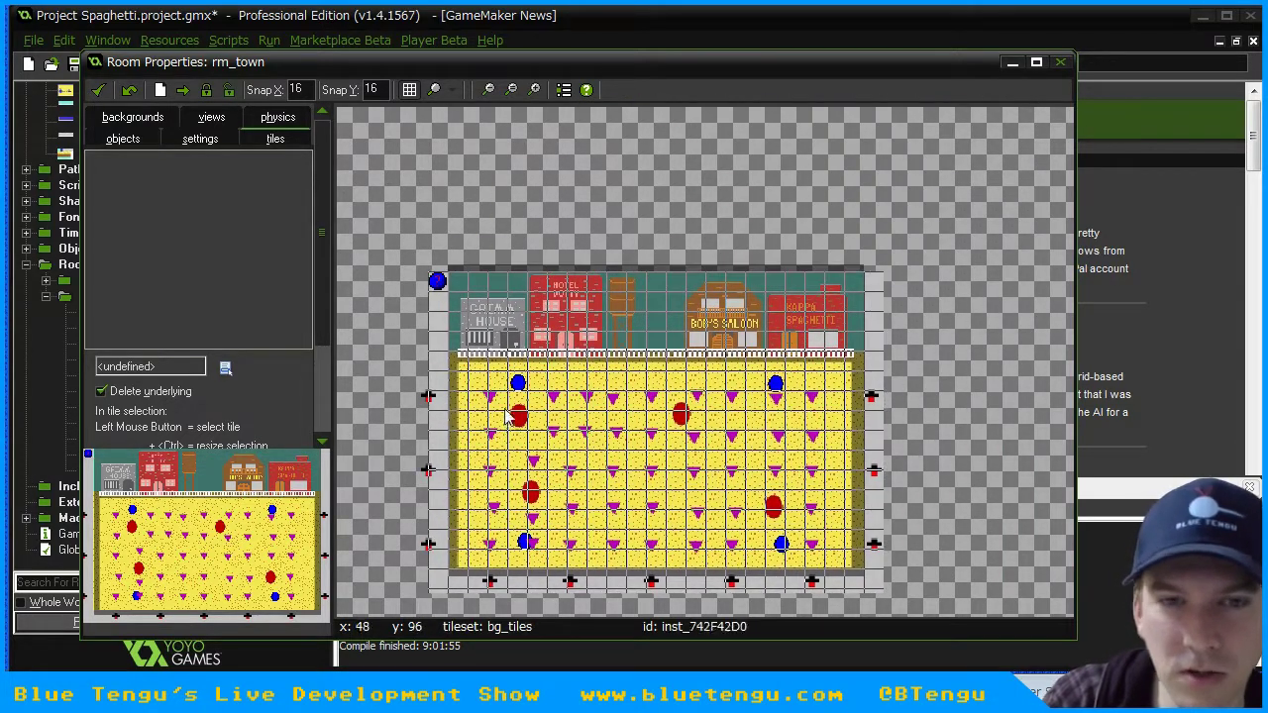
pyautogui.click(226, 368)
pyautogui.click(265, 381)
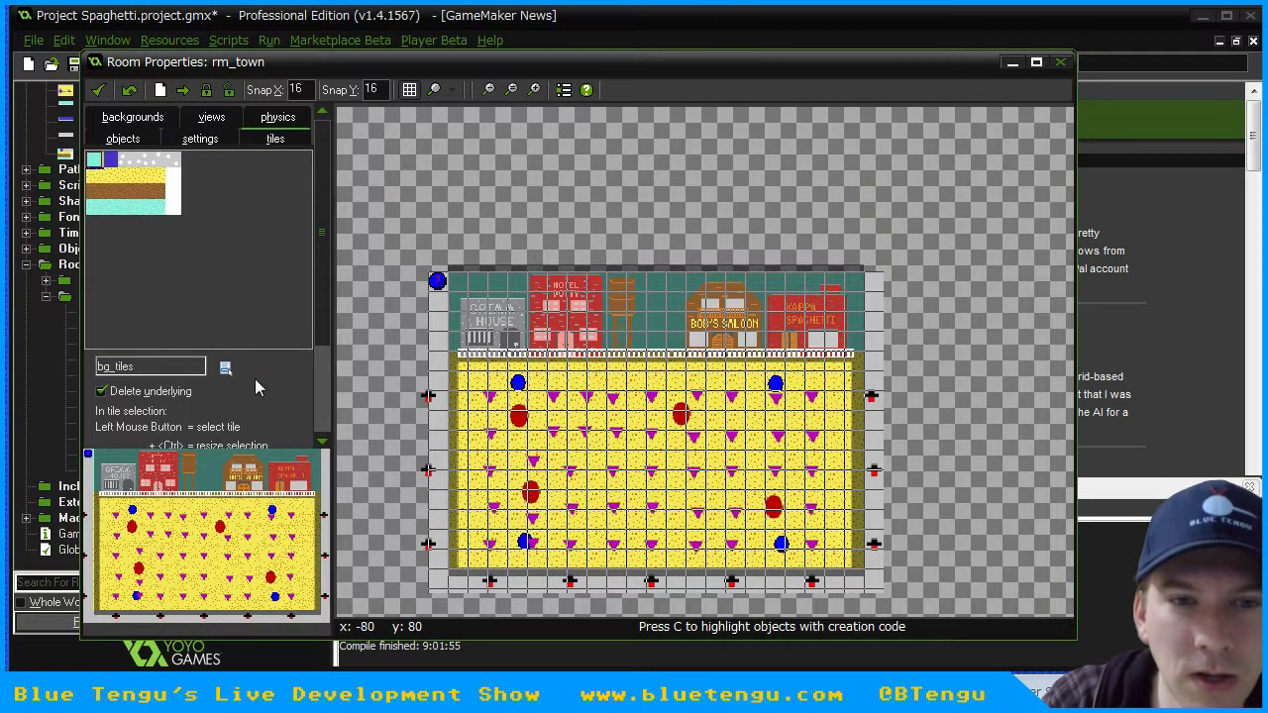
pyautogui.click(325, 368)
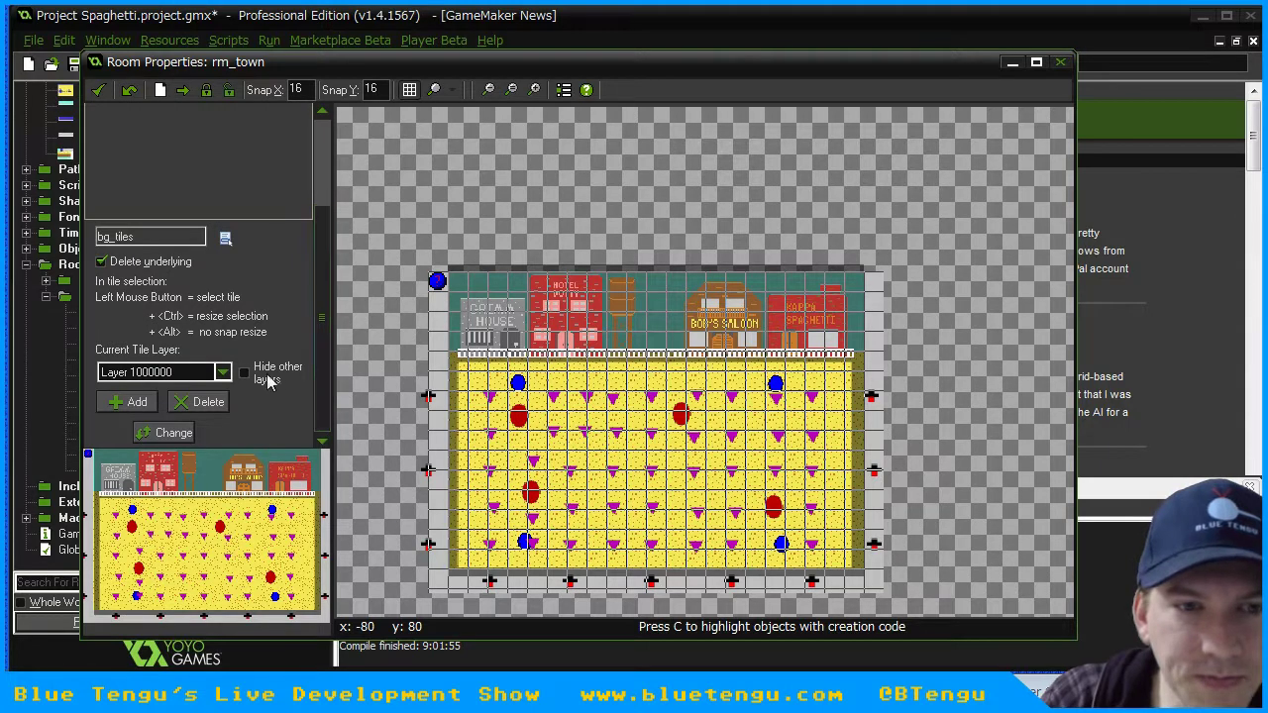
pyautogui.click(222, 373)
pyautogui.click(222, 373)
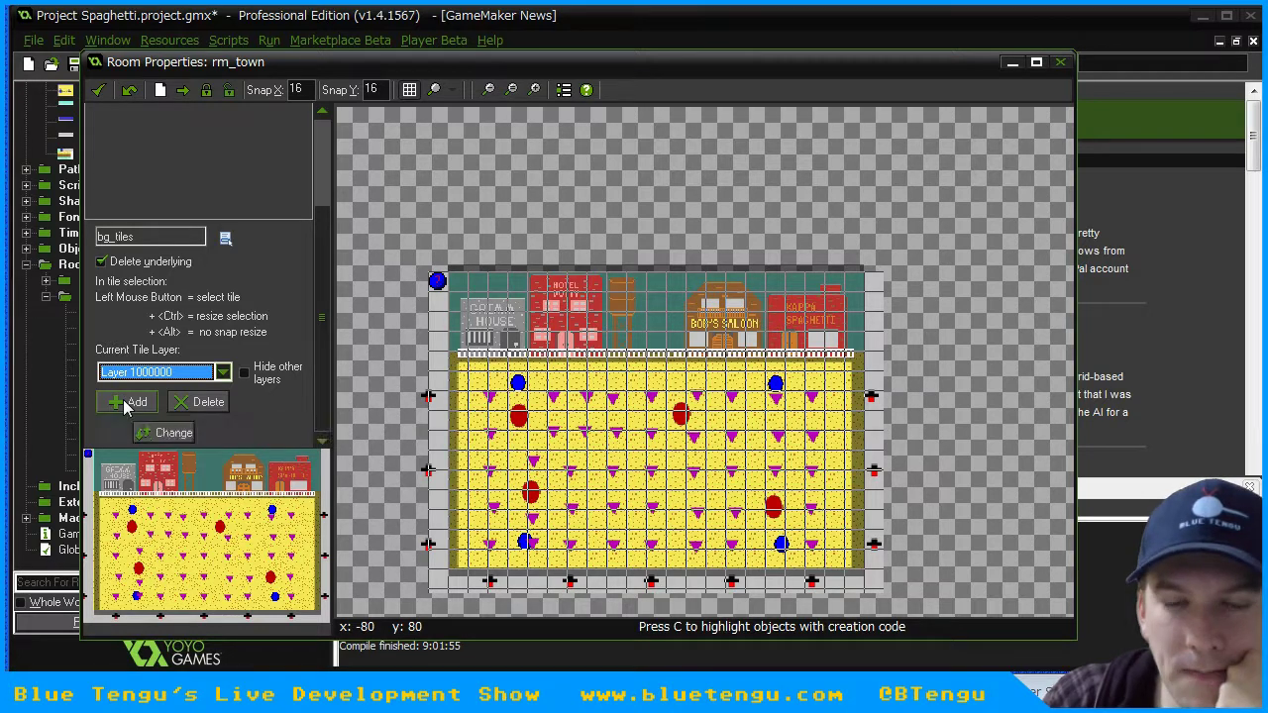
# - Open the sun object from obj_group_bg to check its depth
pyautogui.moveTo(198, 68); pyautogui.dragTo(420, 117)
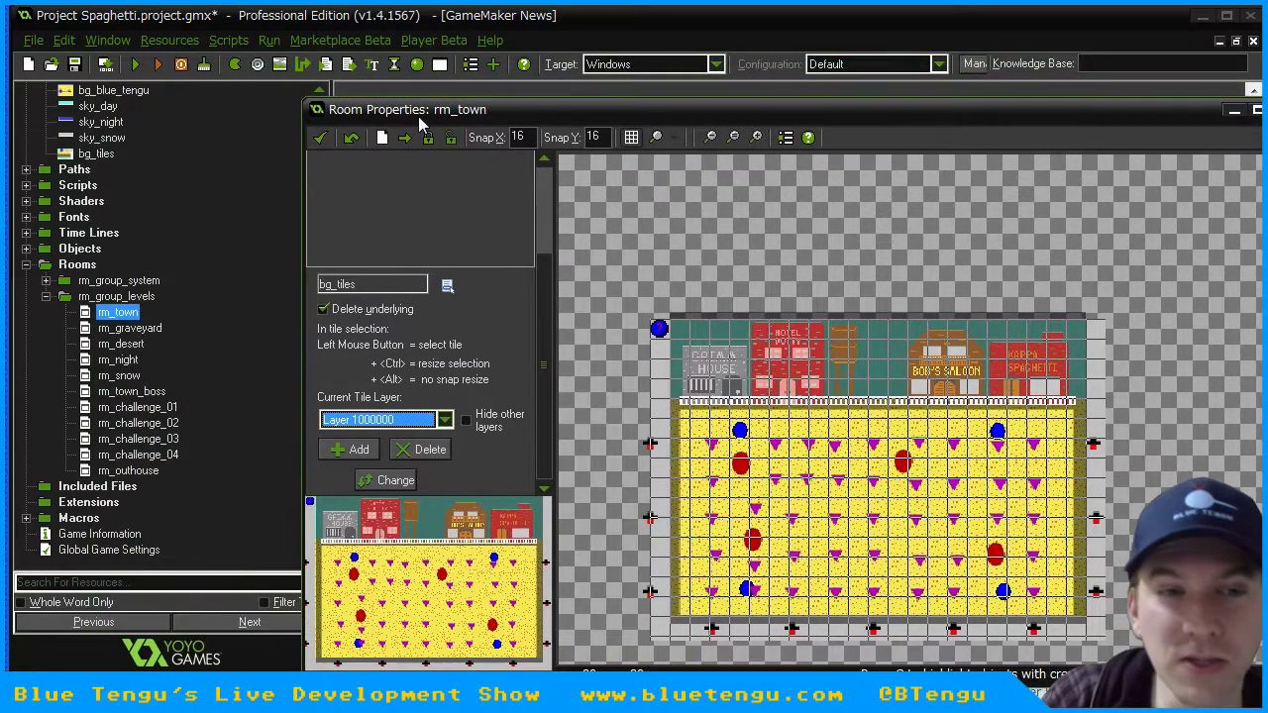
pyautogui.click(91, 141)
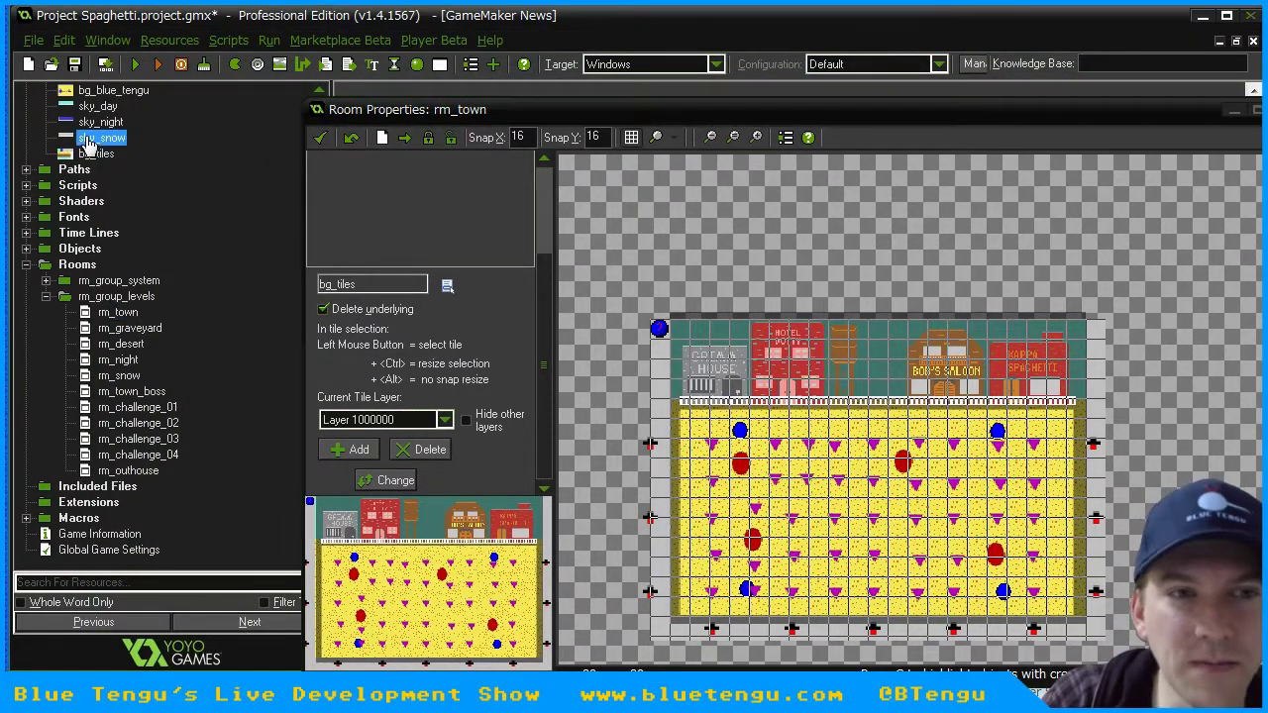
pyautogui.doubleClick(36, 249)
pyautogui.click(46, 265)
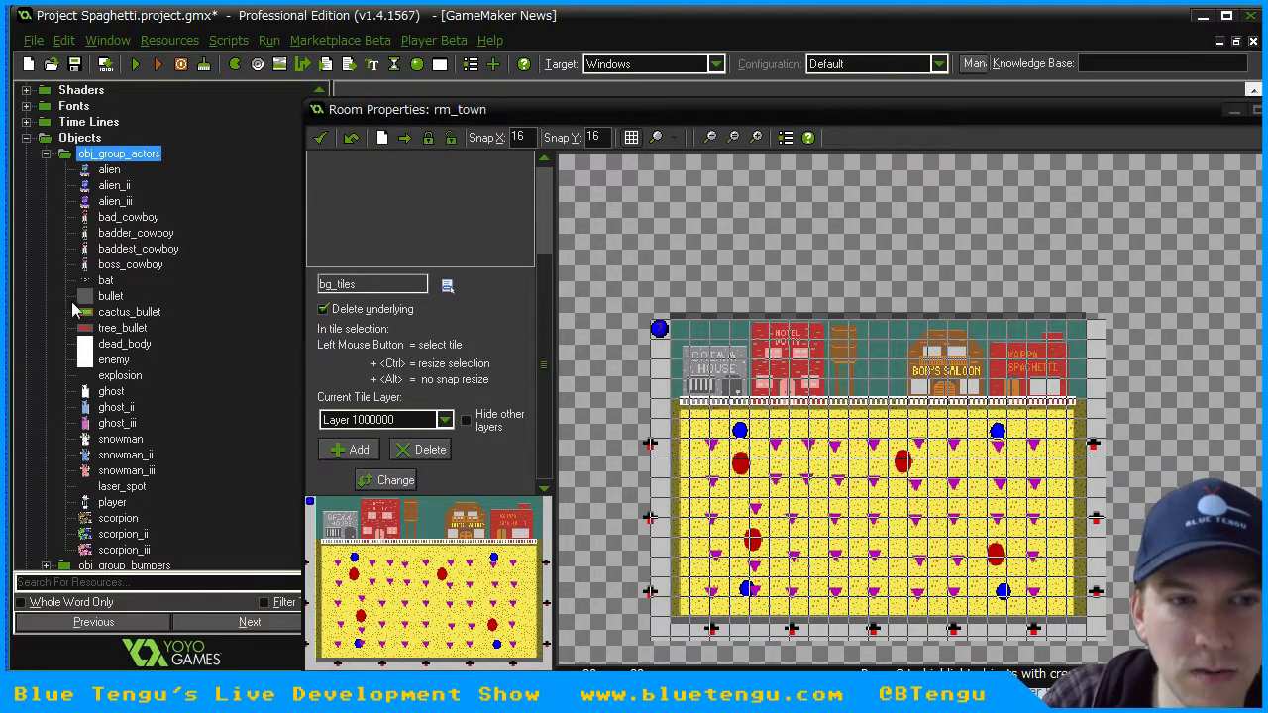
pyautogui.click(47, 155)
pyautogui.click(50, 252)
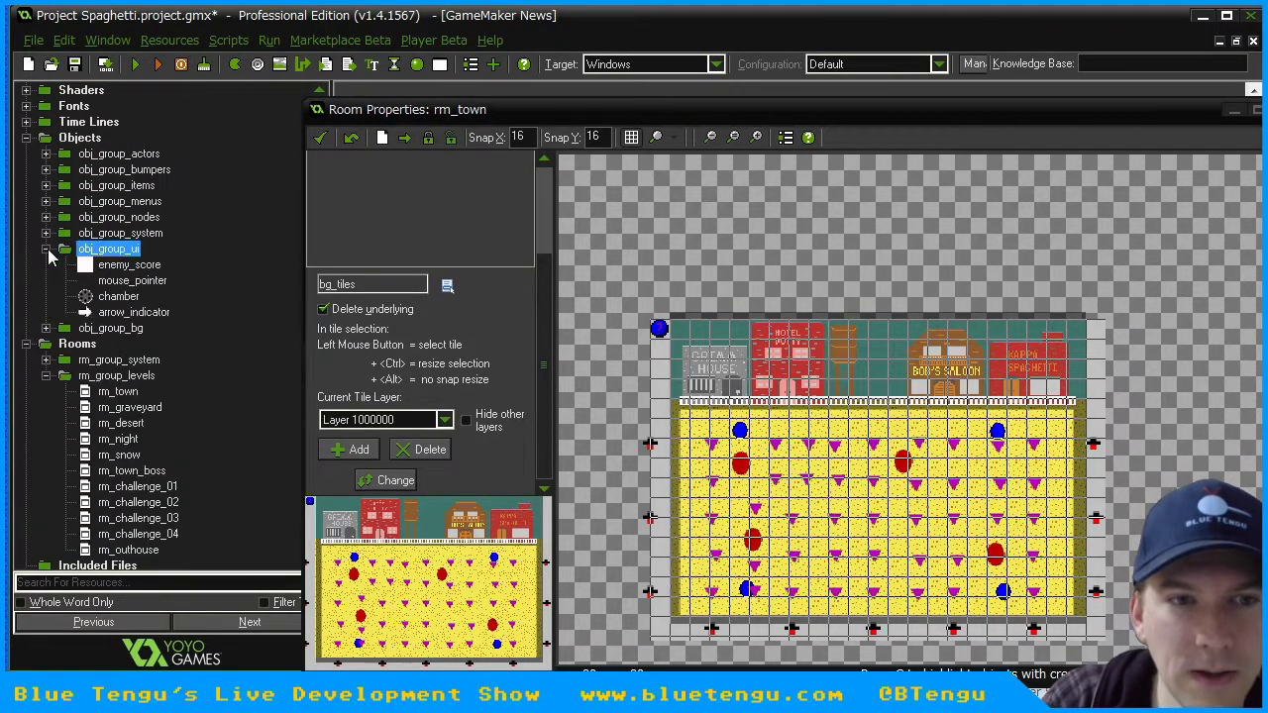
pyautogui.click(47, 248)
pyautogui.click(46, 263)
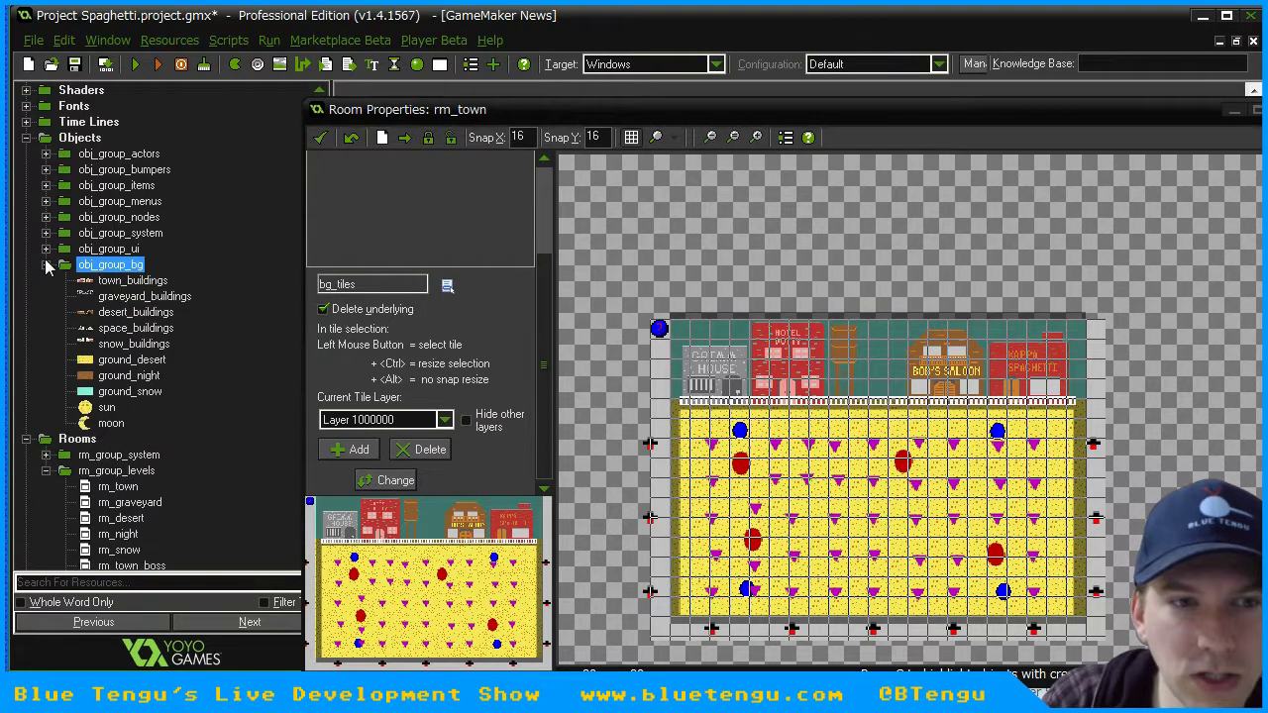
pyautogui.doubleClick(106, 407)
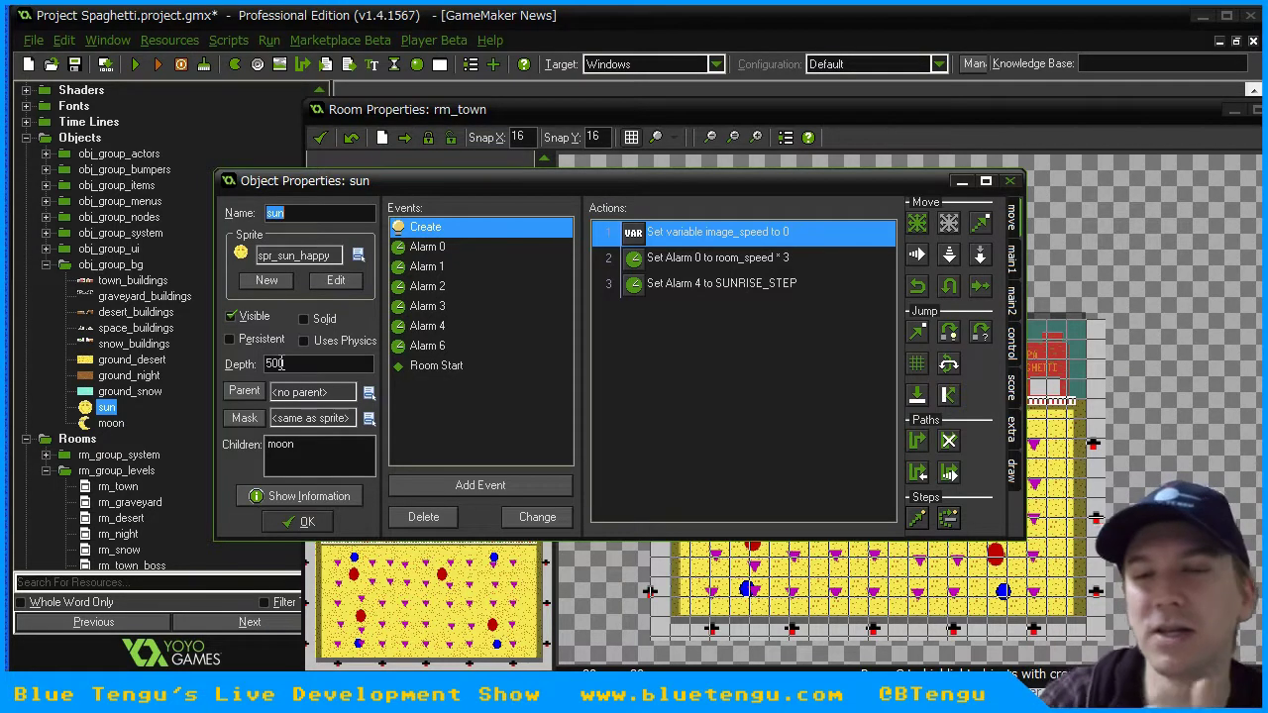
# - Switch to Paint, sketch three vertical lines with labels to illustrate layer depths, and close the drawing without saving
pyautogui.press('super')
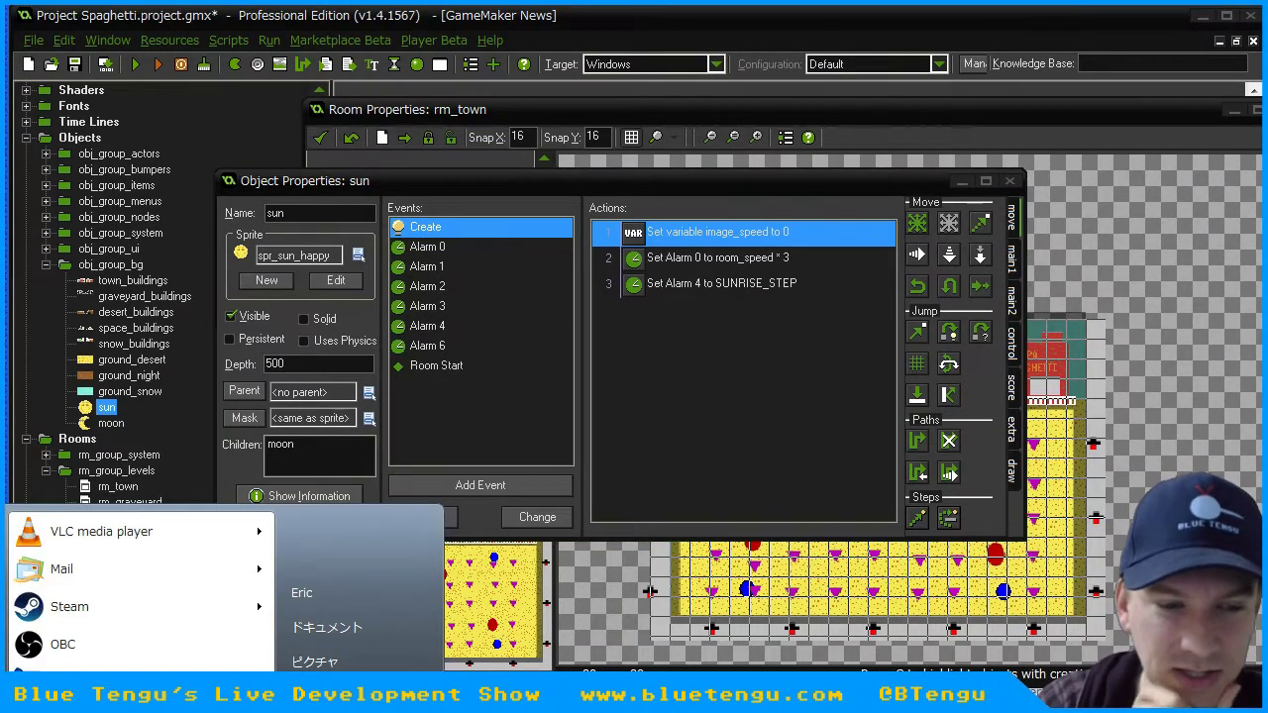
pyautogui.write('paint')
pyautogui.press('Return')
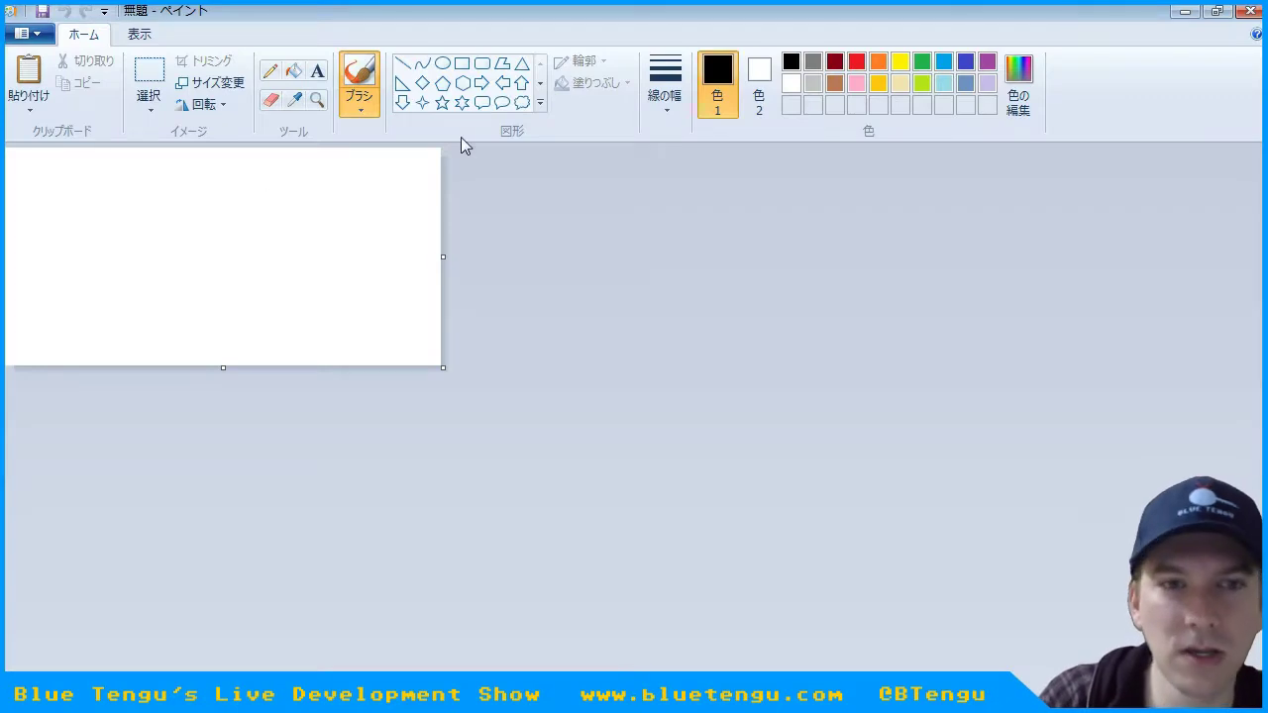
pyautogui.click(1216, 11)
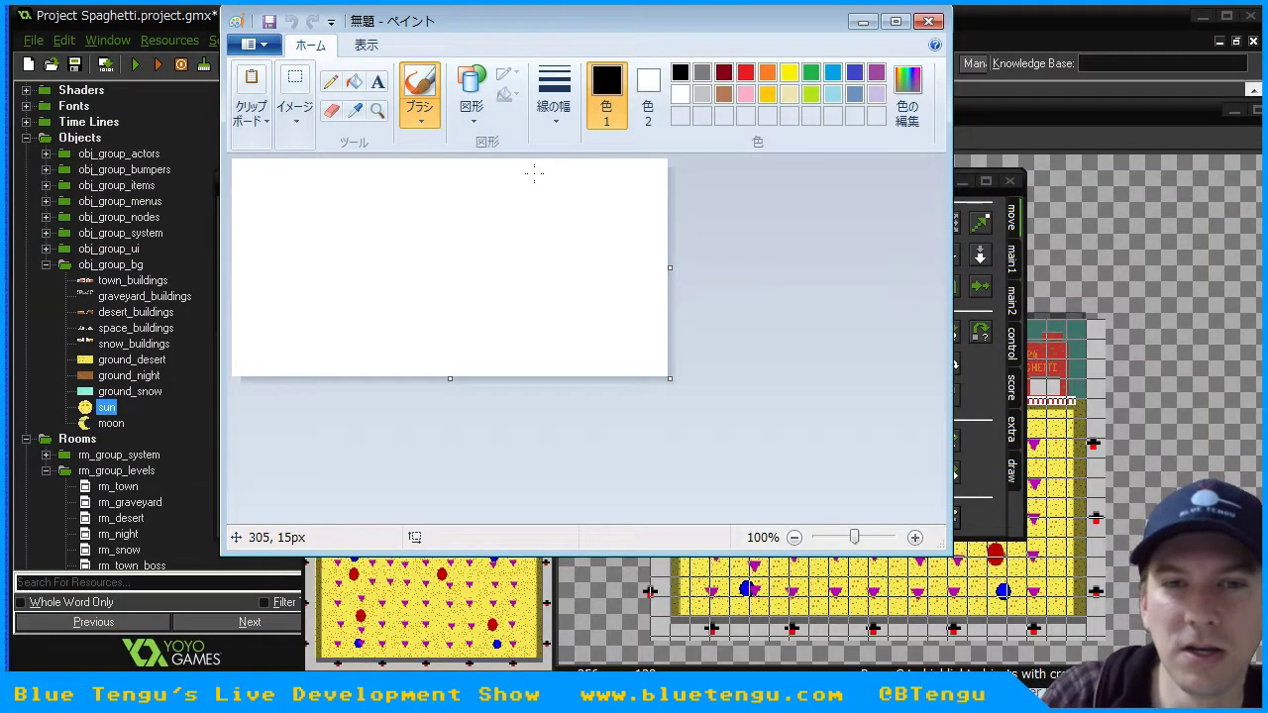
pyautogui.moveTo(534, 175); pyautogui.dragTo(534, 322)
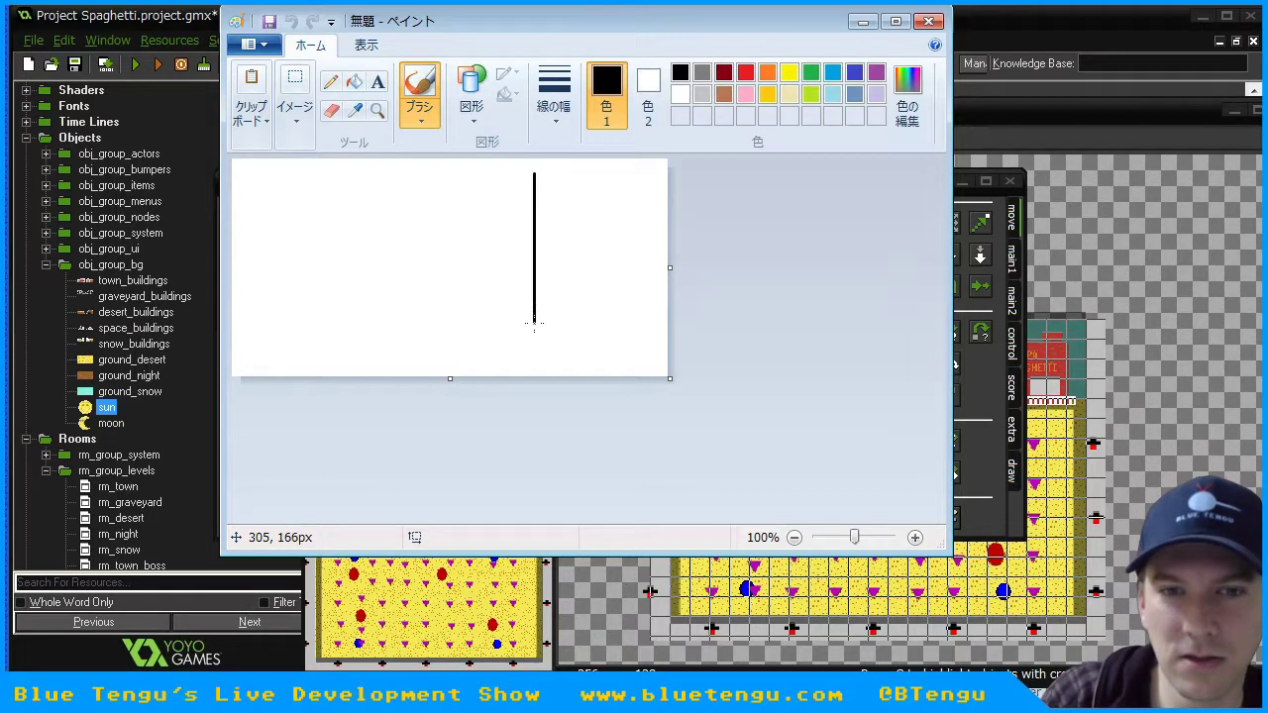
pyautogui.moveTo(481, 177); pyautogui.dragTo(483, 320)
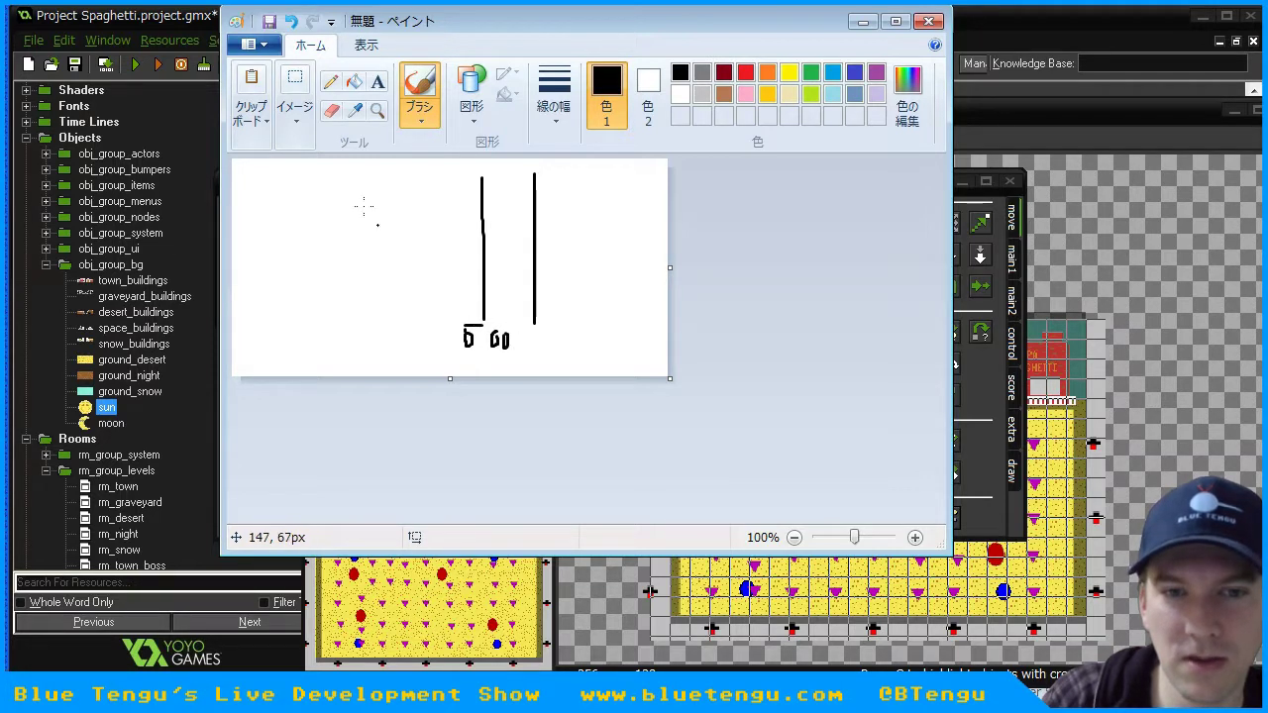
pyautogui.moveTo(405, 173); pyautogui.dragTo(405, 295)
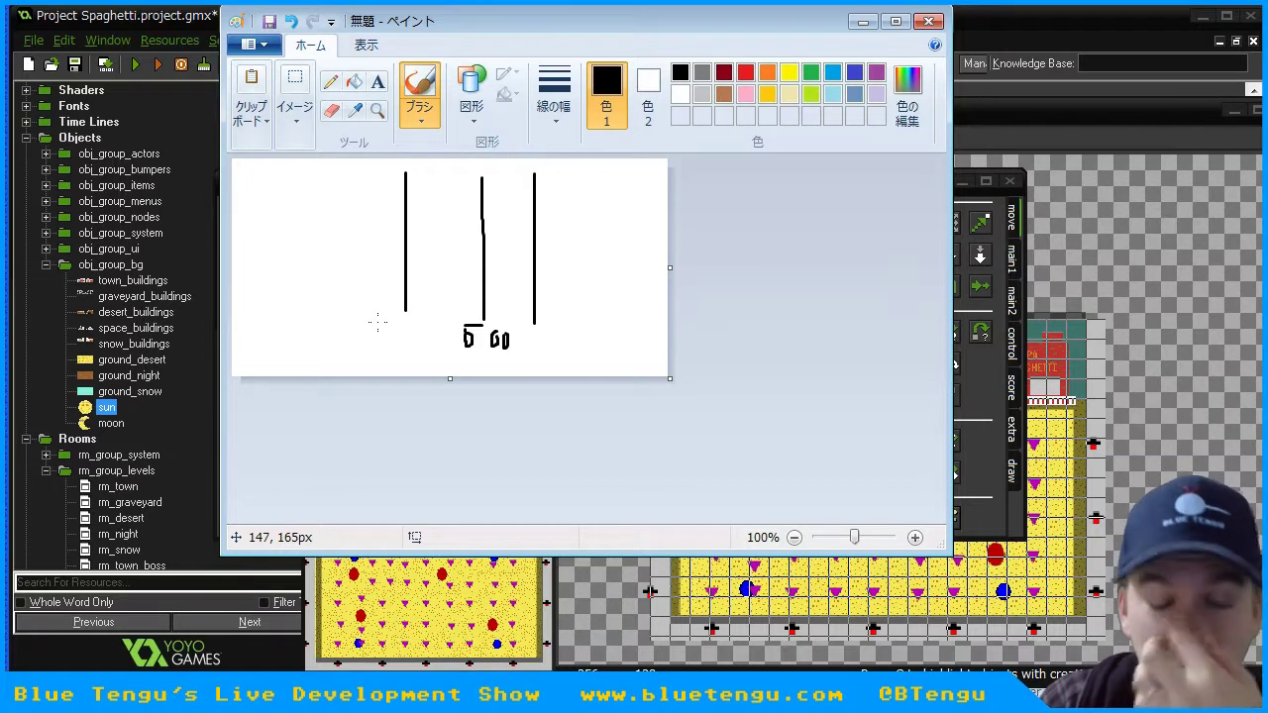
pyautogui.moveTo(530, 339)
pyautogui.mouseDown()
pyautogui.moveTo(541, 337)
pyautogui.moveTo(541, 358)
pyautogui.moveTo(572, 343)
pyautogui.mouseUp()
pyautogui.click(928, 21)
pyautogui.click(589, 289)
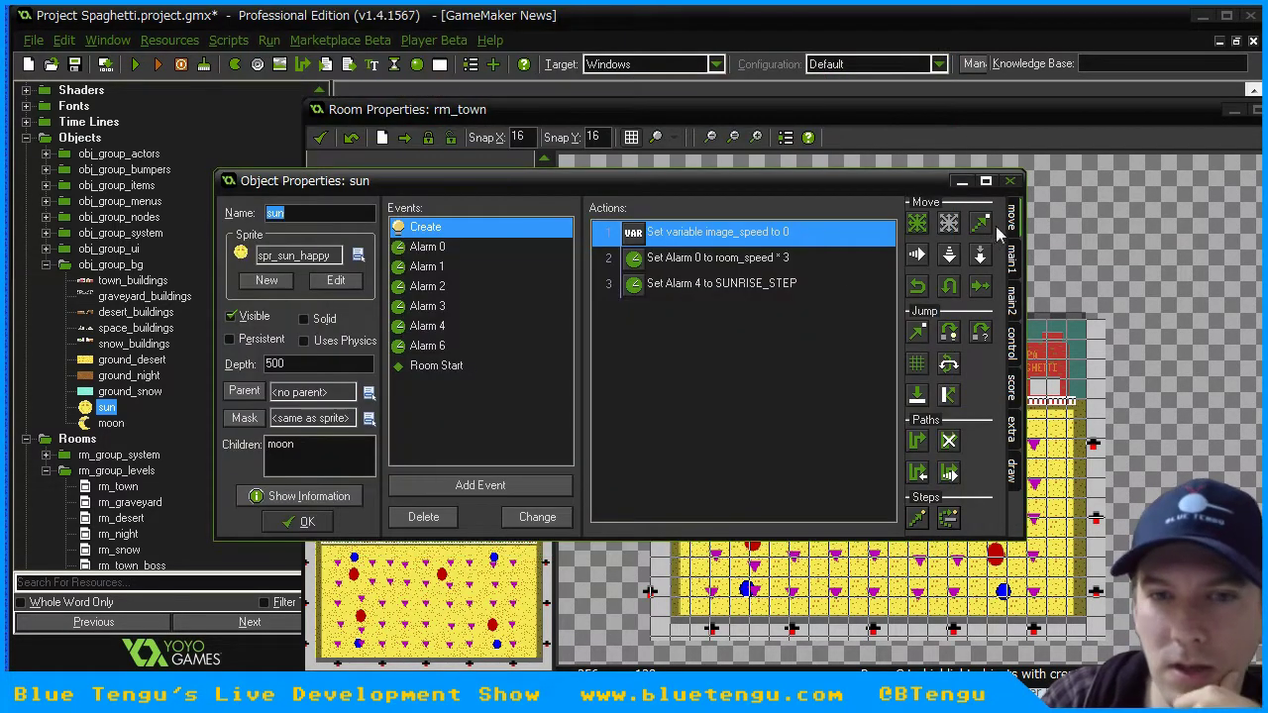
# - Close the sun object and set the depth of rm_town's current tile layer to 400
pyautogui.click(299, 522)
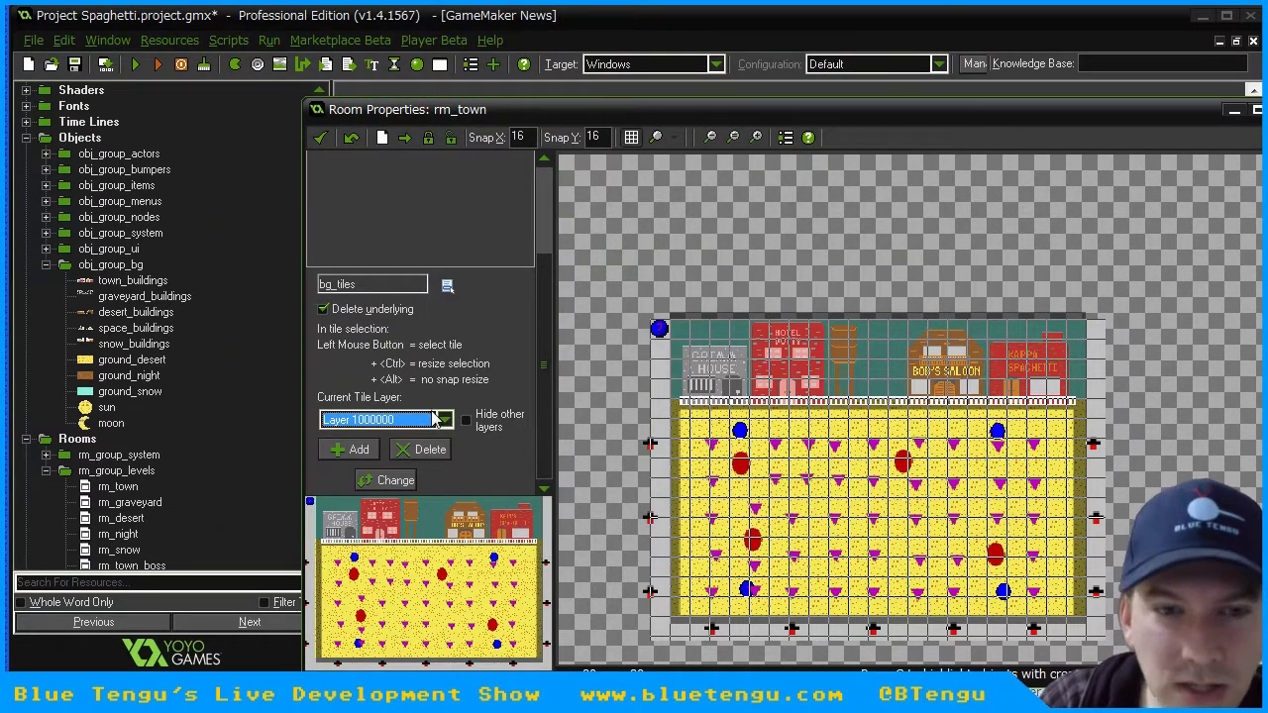
pyautogui.click(393, 481)
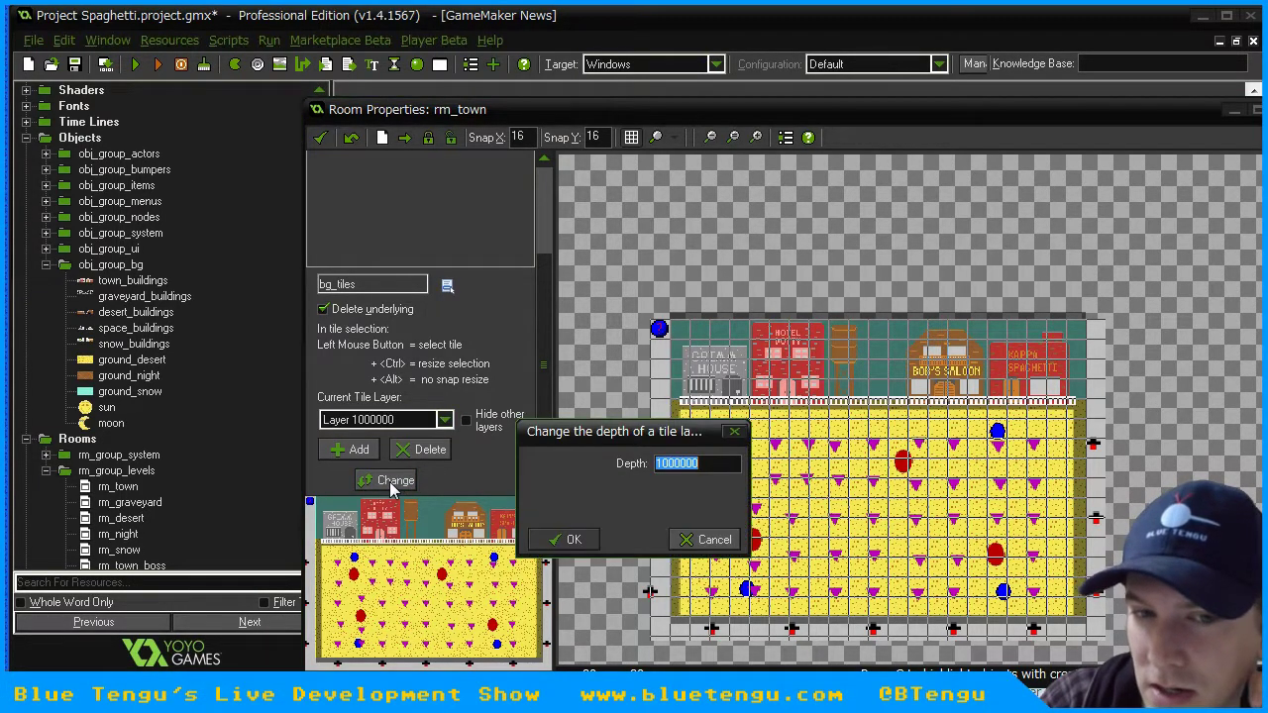
pyautogui.write('4')
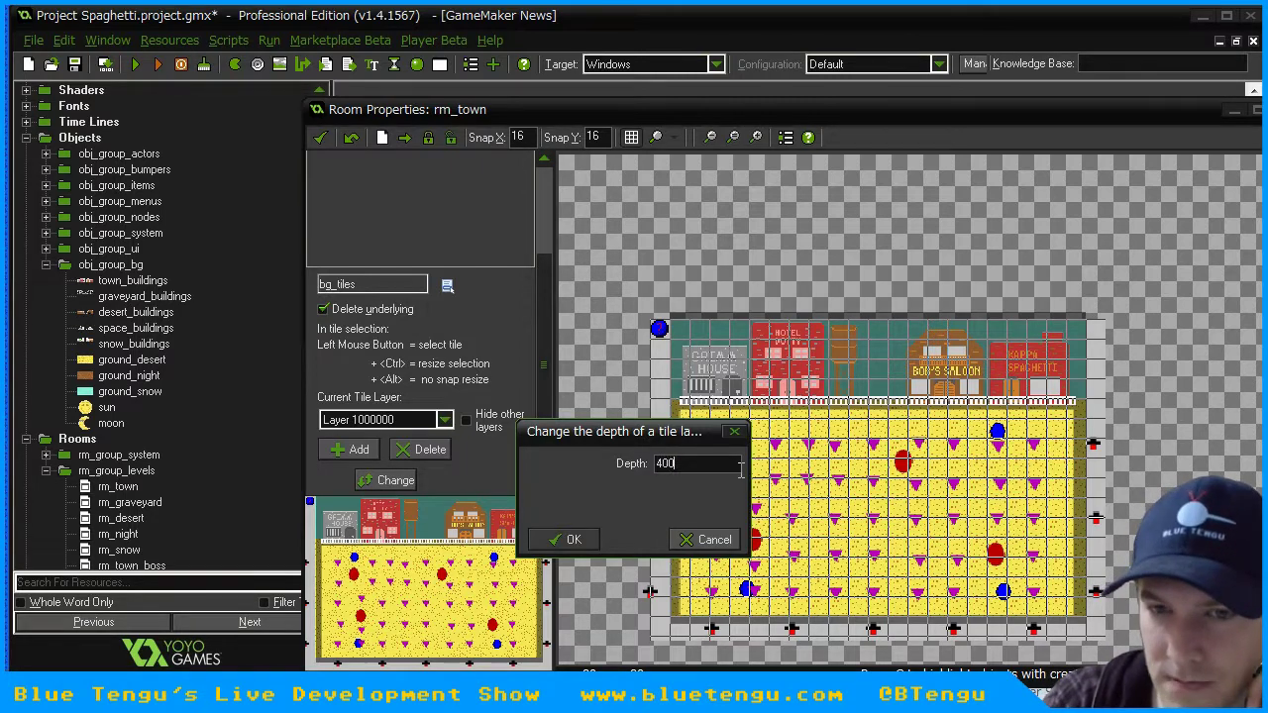
pyautogui.press('Return')
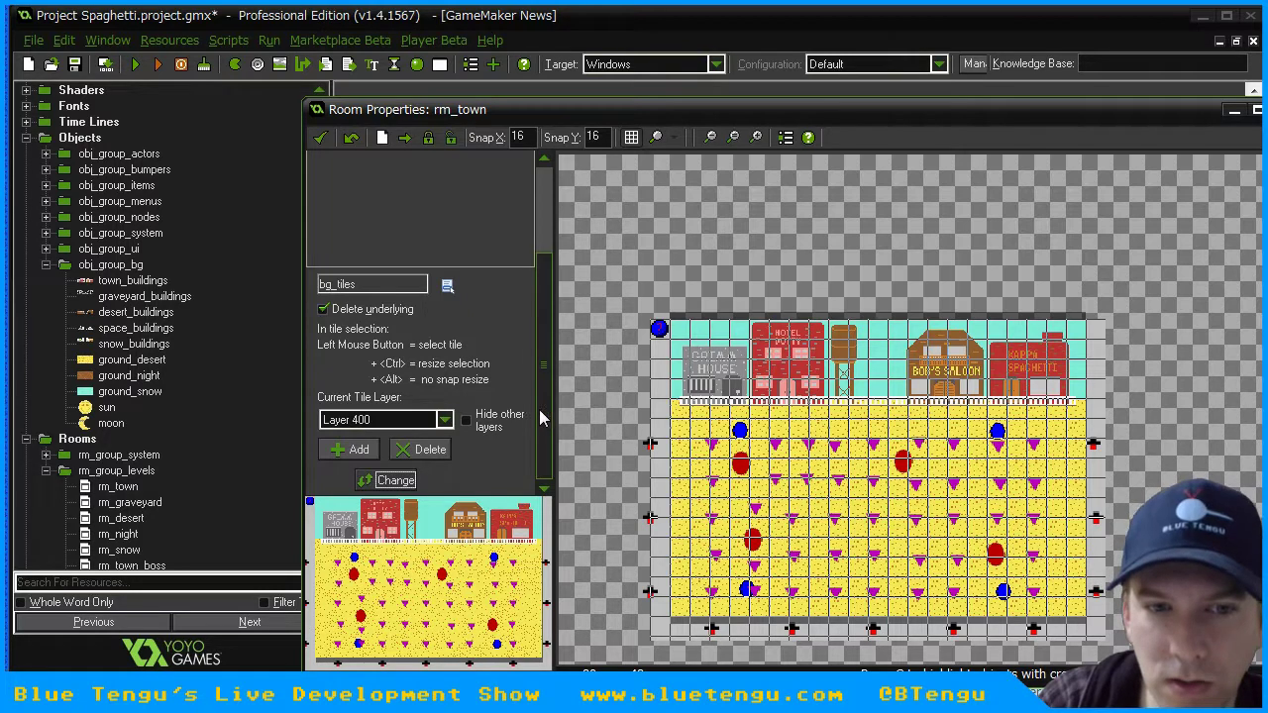
# - Add a new tile layer with a depth of 1000000 to rm_town
pyautogui.click(354, 454)
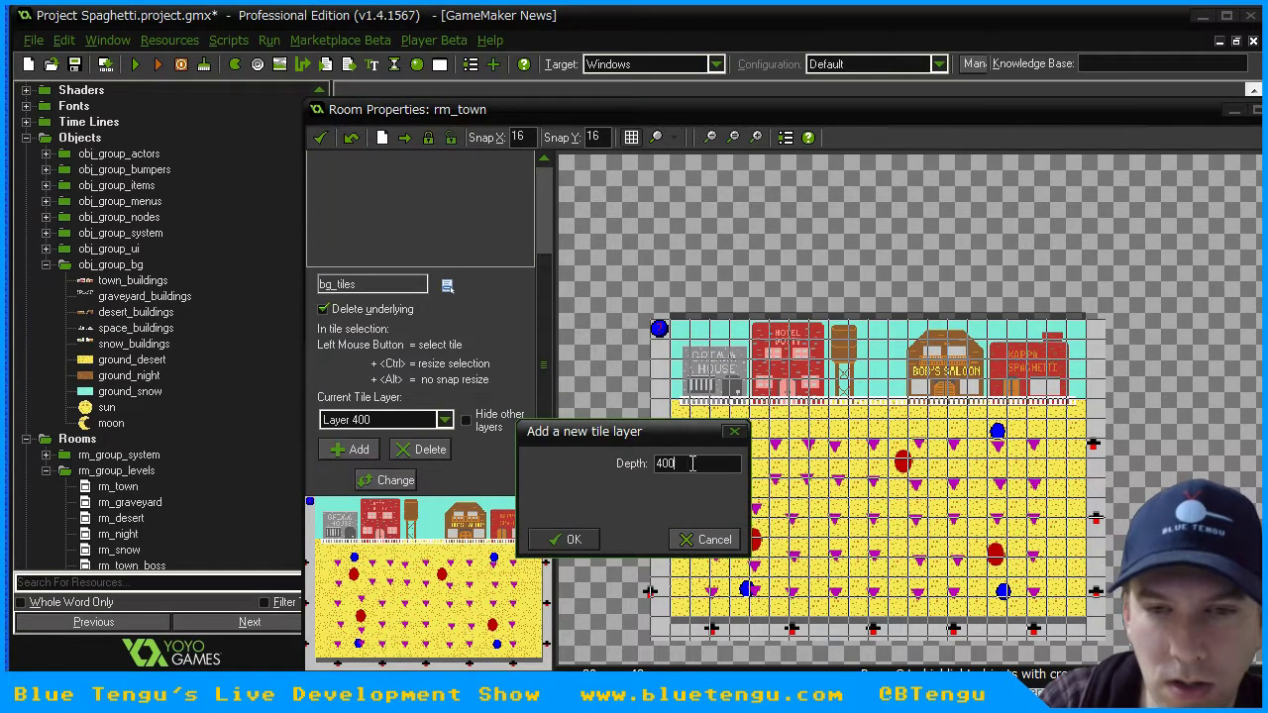
pyautogui.write('1000')
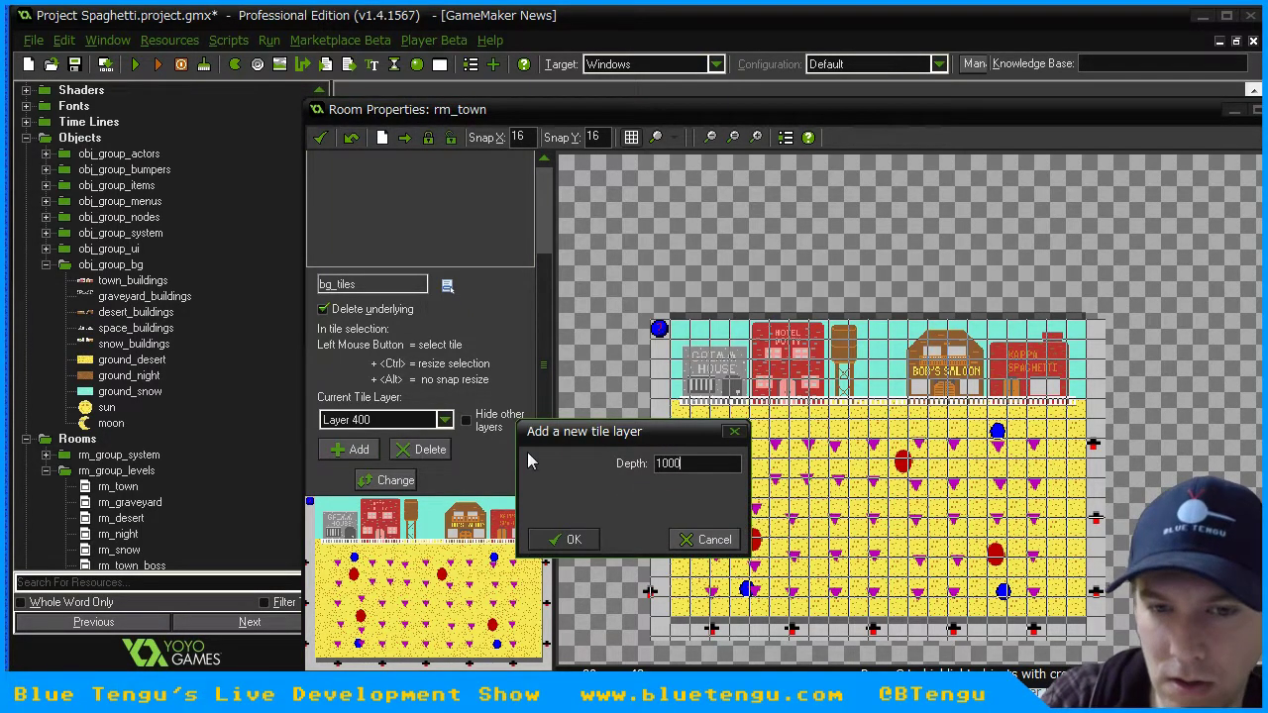
pyautogui.write('000')
pyautogui.click(569, 539)
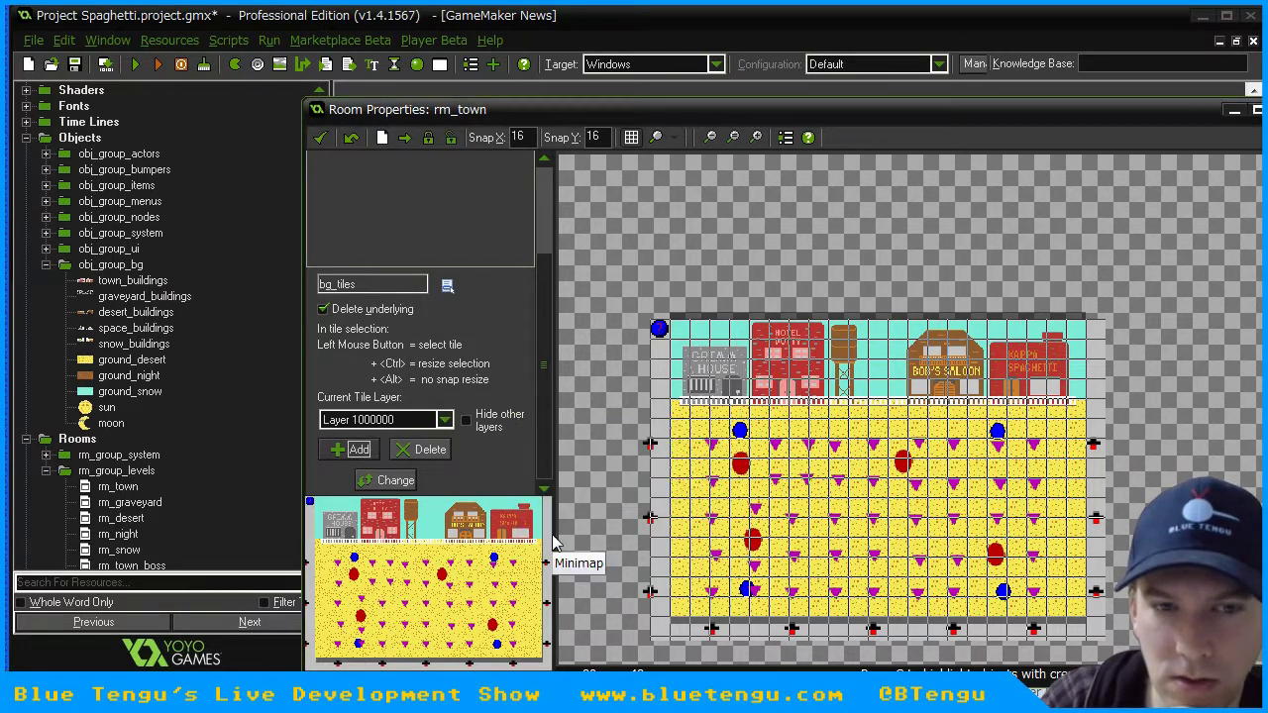
# - Make Layer 400 the current tile layer and delete its light-blue sky tiles around and behind the grey Grimm House
pyautogui.click(445, 419)
pyautogui.click(392, 451)
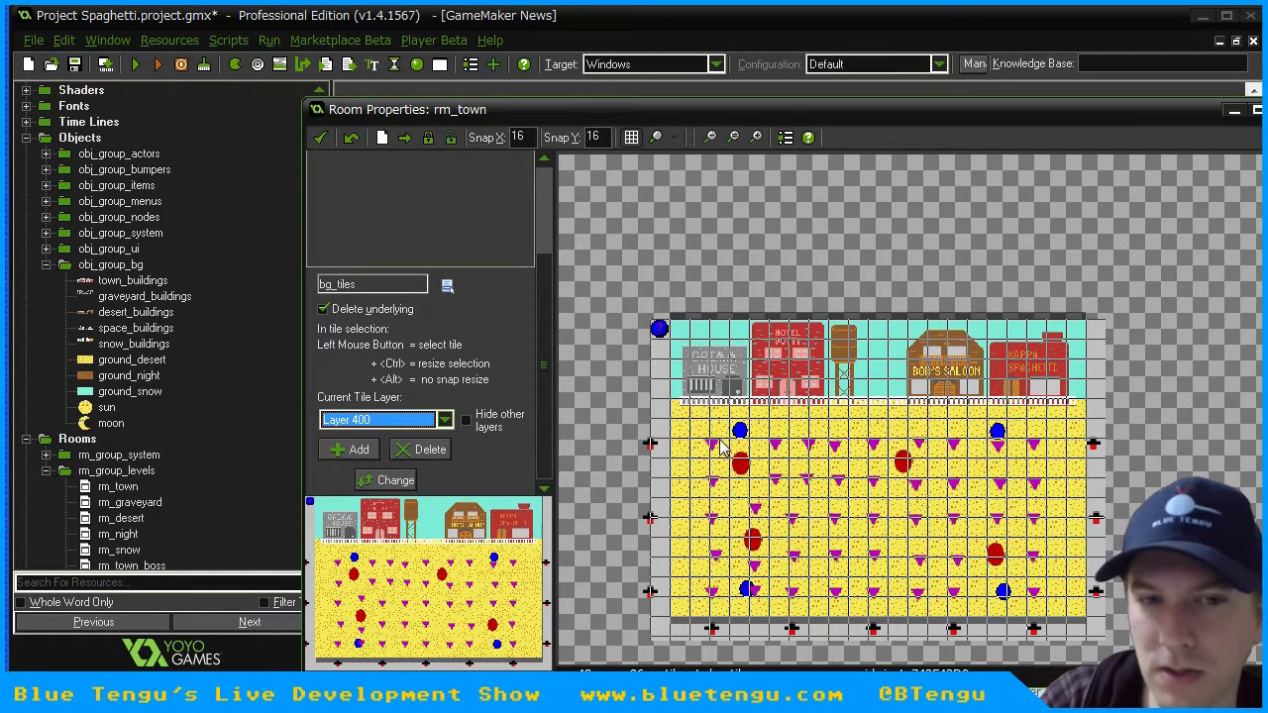
pyautogui.rightClick(679, 340)
pyautogui.press('Escape')
pyautogui.rightClick(681, 346)
pyautogui.press('Escape')
pyautogui.rightClick(680, 375)
pyautogui.press('Escape')
pyautogui.rightClick(683, 393)
pyautogui.press('Escape')
pyautogui.rightClick(703, 334)
pyautogui.press('Escape')
pyautogui.rightClick(708, 350)
pyautogui.press('Escape')
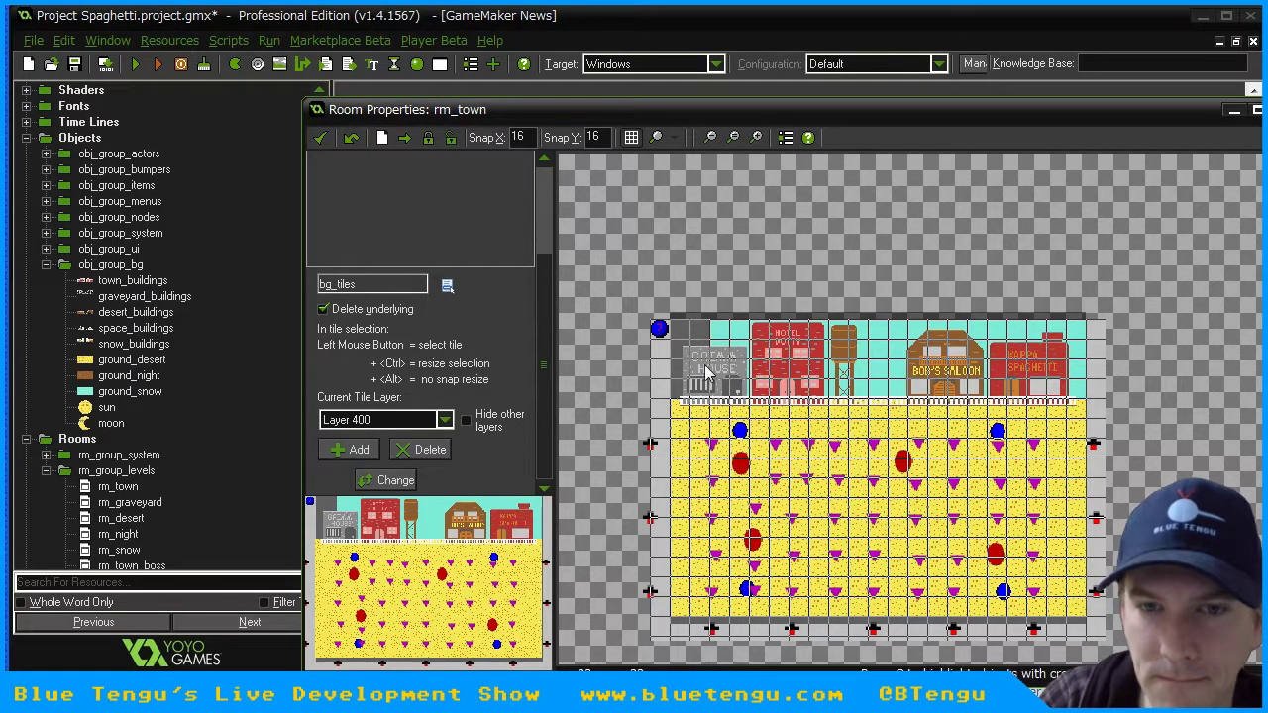
pyautogui.rightClick(704, 385)
pyautogui.press('Escape')
pyautogui.rightClick(719, 335)
pyautogui.press('Escape')
pyautogui.rightClick(719, 351)
pyautogui.press('Escape')
pyautogui.rightClick(724, 366)
pyautogui.press('Escape')
pyautogui.rightClick(718, 382)
pyautogui.press('Escape')
pyautogui.rightClick(746, 390)
pyautogui.press('Escape')
pyautogui.rightClick(749, 368)
pyautogui.press('Escape')
pyautogui.rightClick(744, 347)
pyautogui.press('Escape')
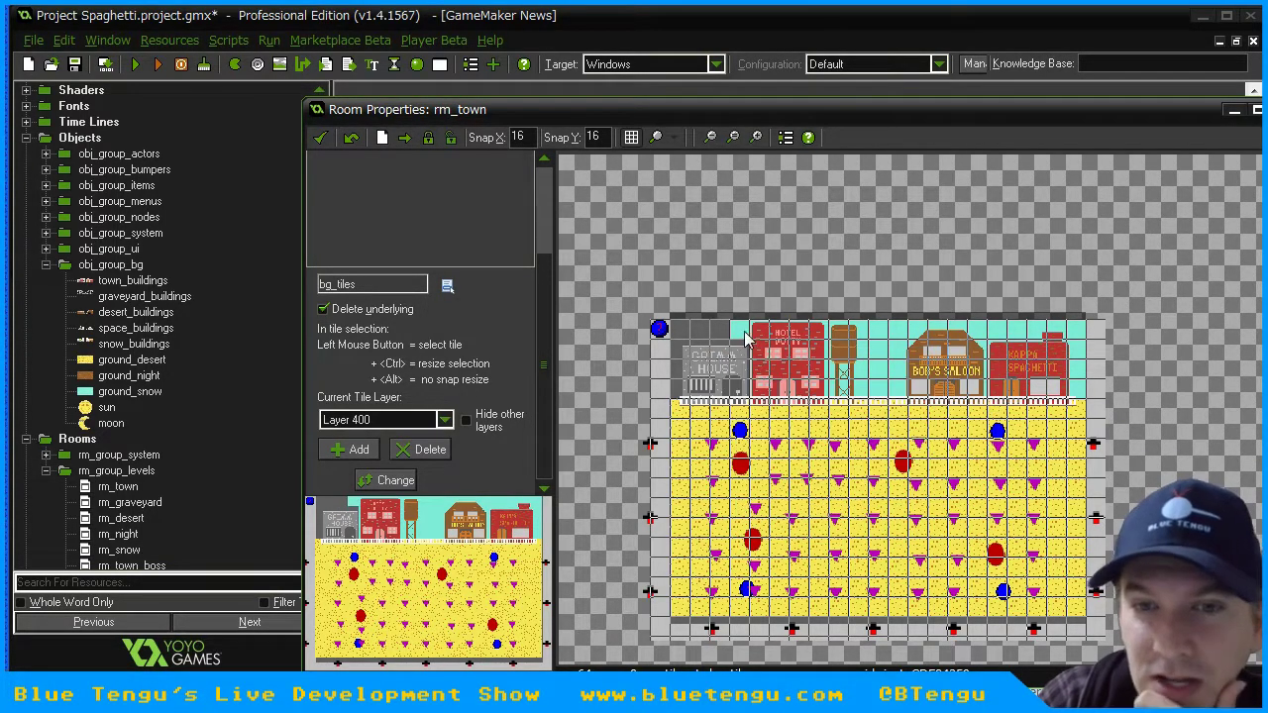
pyautogui.rightClick(748, 339)
pyautogui.press('Escape')
# - Delete the light-blue sky tiles on Layer 400 behind and beside the red Hotel Dotty
pyautogui.rightClick(782, 345)
pyautogui.press('Escape')
pyautogui.rightClick(777, 365)
pyautogui.press('Escape')
pyautogui.rightClick(780, 377)
pyautogui.press('Escape')
pyautogui.rightClick(773, 395)
pyautogui.press('Escape')
pyautogui.rightClick(790, 396)
pyautogui.press('Escape')
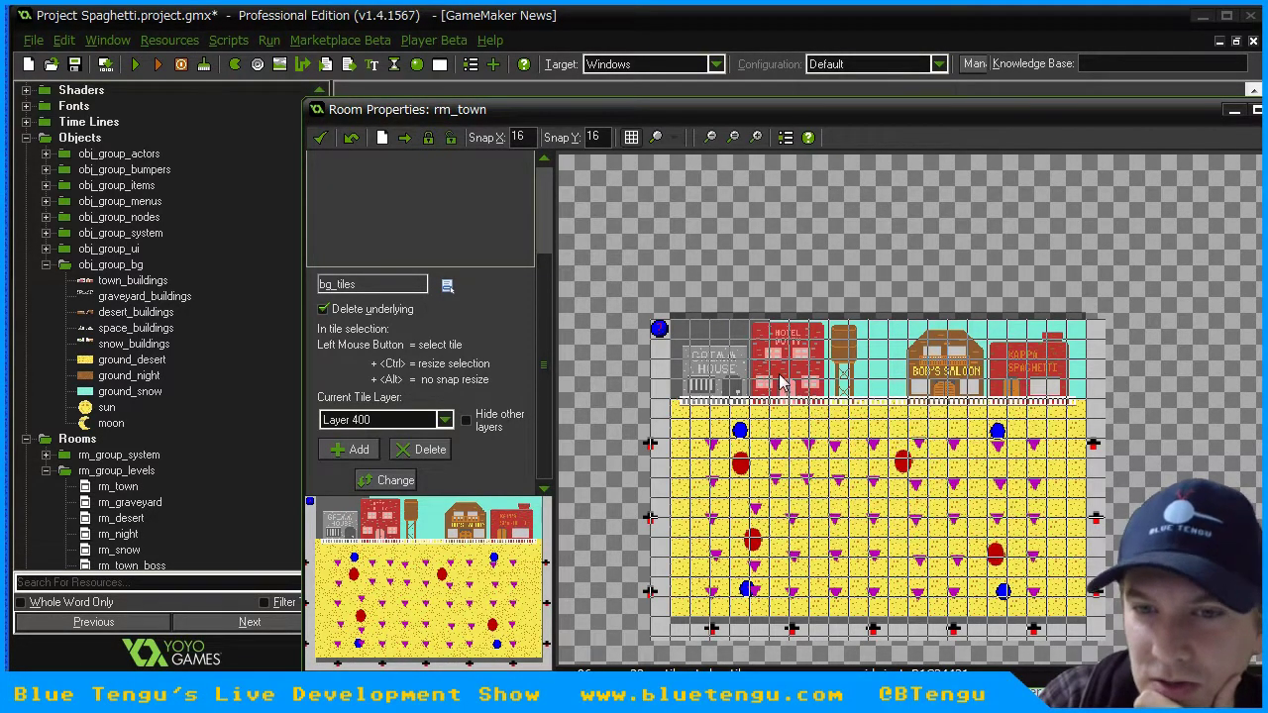
pyautogui.rightClick(807, 333)
pyautogui.press('Escape')
pyautogui.rightClick(822, 334)
pyautogui.press('Escape')
pyautogui.rightClick(815, 345)
pyautogui.press('Escape')
pyautogui.rightClick(821, 373)
pyautogui.press('Escape')
pyautogui.rightClick(822, 384)
pyautogui.press('Escape')
pyautogui.rightClick(822, 385)
pyautogui.press('Escape')
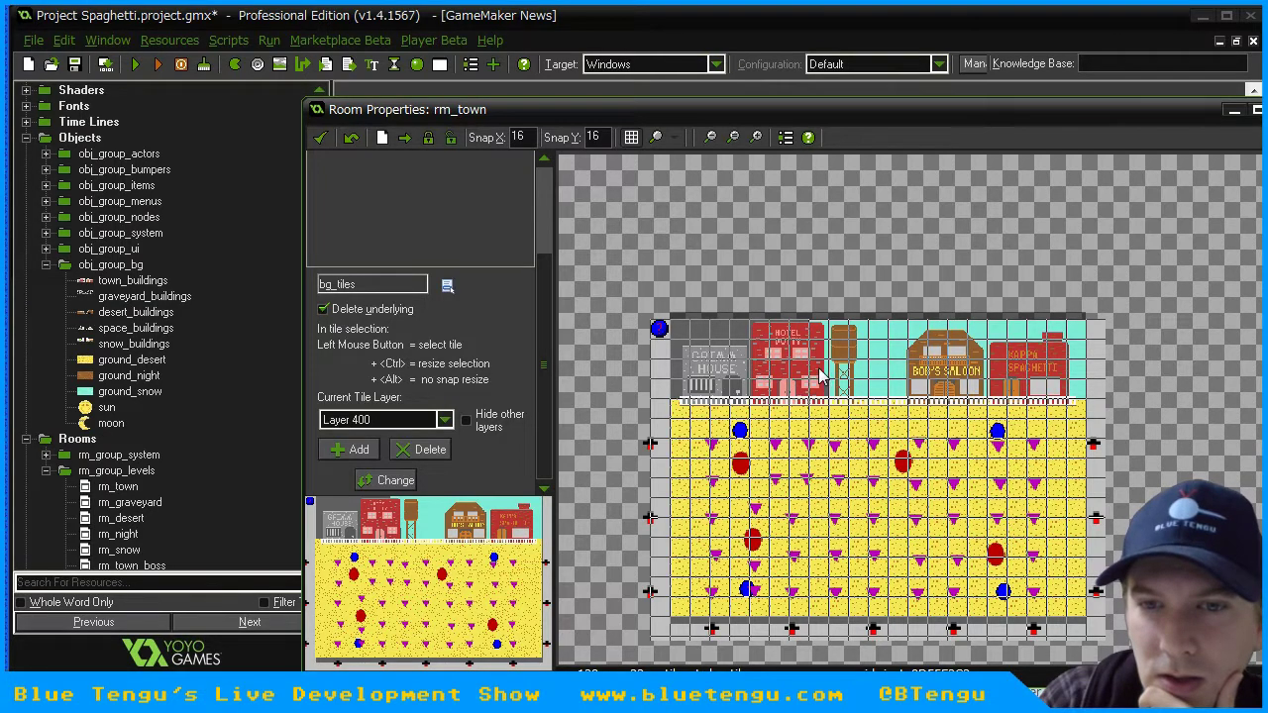
pyautogui.rightClick(827, 363)
pyautogui.rightClick(822, 340)
pyautogui.press('Escape')
pyautogui.rightClick(865, 269)
pyautogui.press('Escape')
# - Delete the Layer 400 sky tiles behind the brown water tower and in the open gap beside it
pyautogui.rightClick(843, 323)
pyautogui.press('Escape')
pyautogui.rightClick(844, 356)
pyautogui.press('Escape')
pyautogui.rightClick(848, 370)
pyautogui.press('Escape')
pyautogui.rightClick(844, 386)
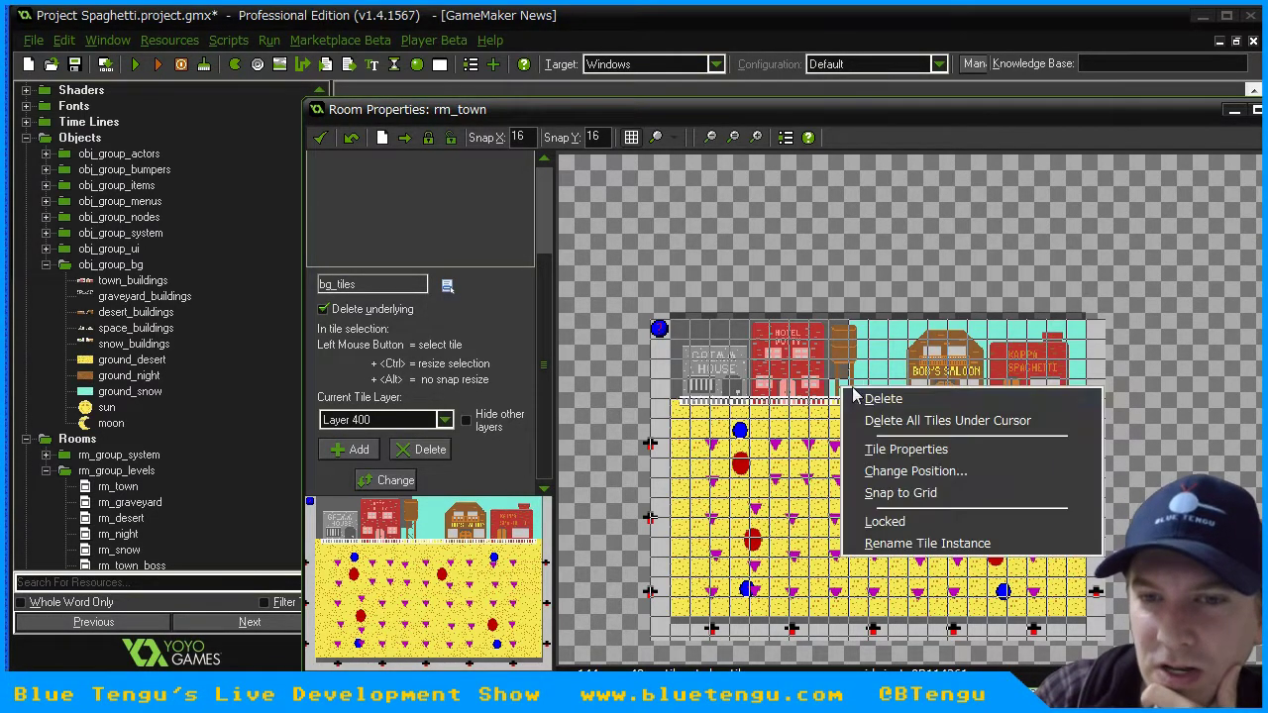
pyautogui.press('Escape')
pyautogui.rightClick(870, 390)
pyautogui.press('Escape')
pyautogui.rightClick(874, 382)
pyautogui.press('Escape')
pyautogui.rightClick(869, 358)
pyautogui.press('Escape')
pyautogui.rightClick(856, 333)
pyautogui.press('Escape')
pyautogui.rightClick(880, 329)
pyautogui.press('Escape')
pyautogui.rightClick(876, 341)
pyautogui.press('Escape')
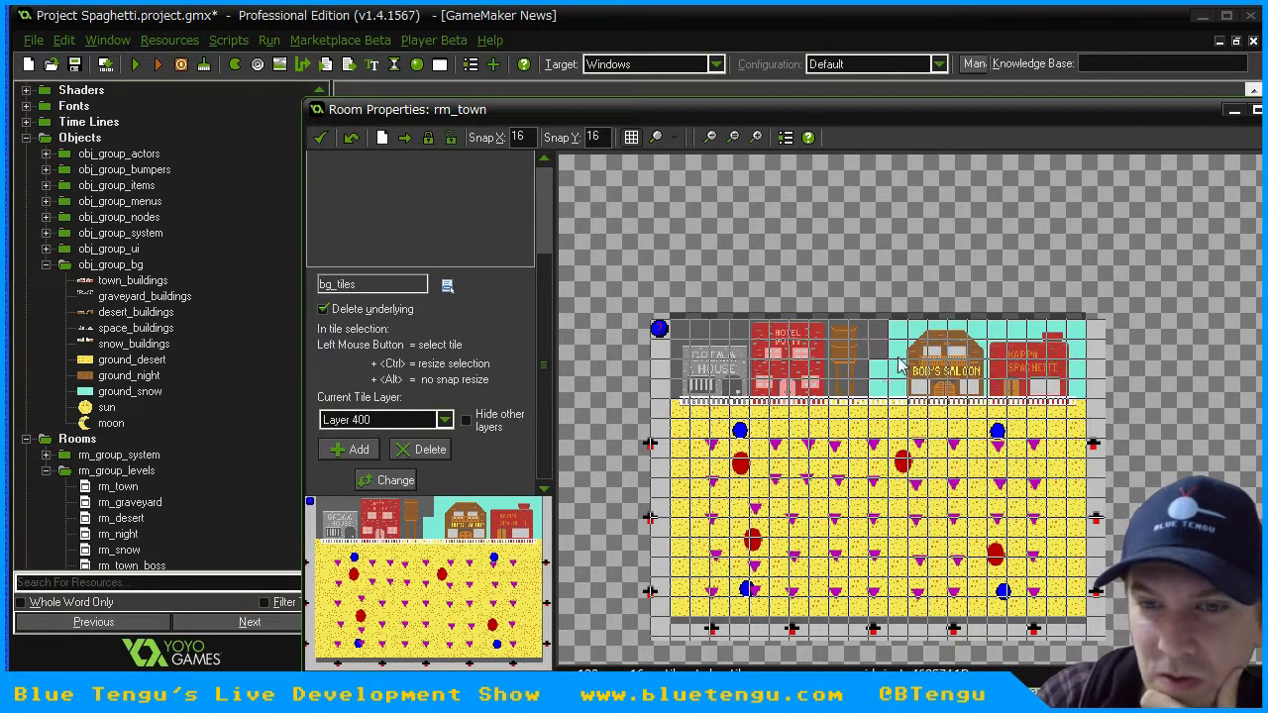
pyautogui.rightClick(878, 365)
pyautogui.press('Escape')
pyautogui.rightClick(881, 383)
pyautogui.press('Escape')
# - Delete the Layer 400 sky tiles around and behind Bob's Saloon
pyautogui.rightClick(905, 395)
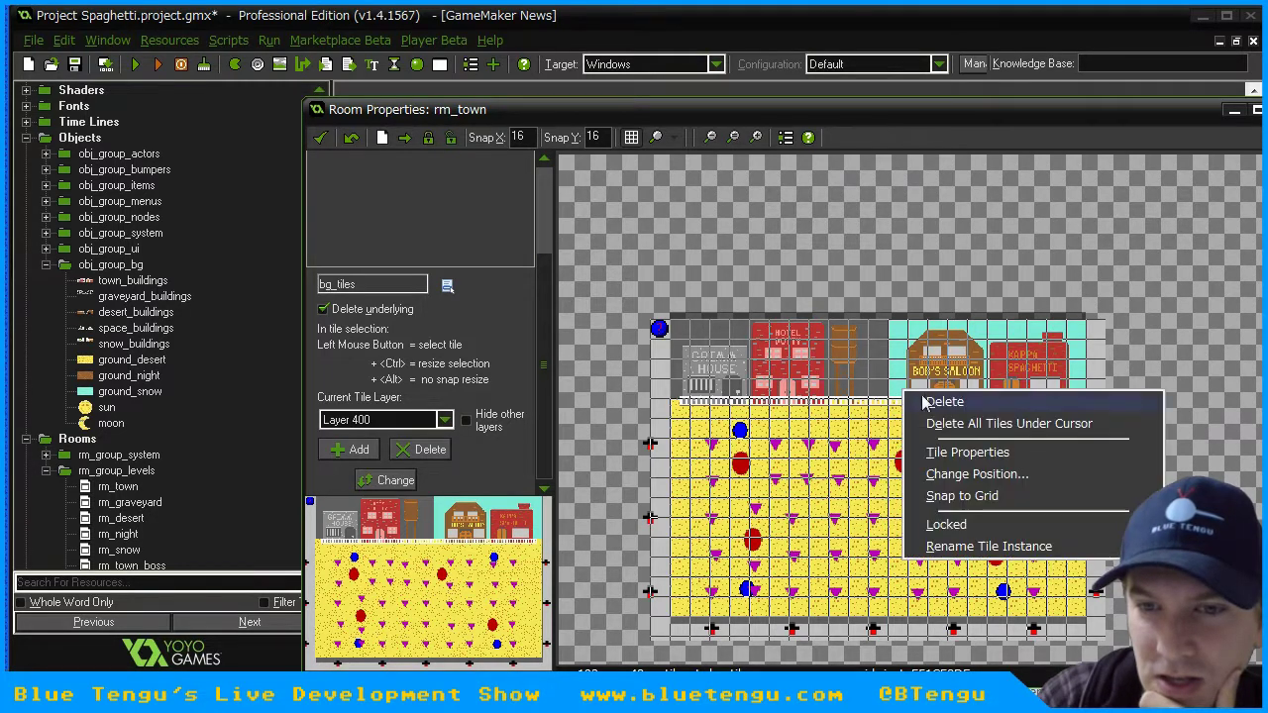
pyautogui.press('Escape')
pyautogui.rightClick(899, 371)
pyautogui.press('Escape')
pyautogui.rightClick(901, 350)
pyautogui.press('Escape')
pyautogui.rightClick(903, 335)
pyautogui.press('Escape')
pyautogui.rightClick(911, 333)
pyautogui.press('Escape')
pyautogui.rightClick(924, 354)
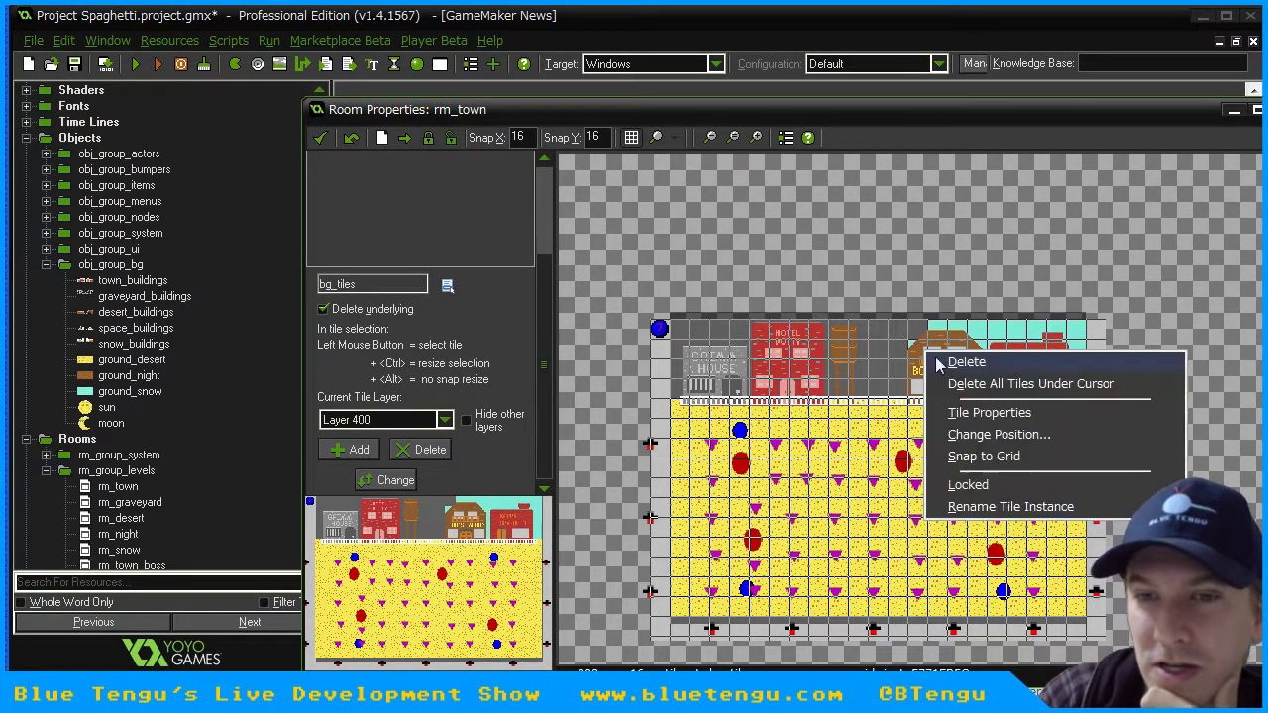
pyautogui.press('Escape')
pyautogui.rightClick(935, 374)
pyautogui.press('Escape')
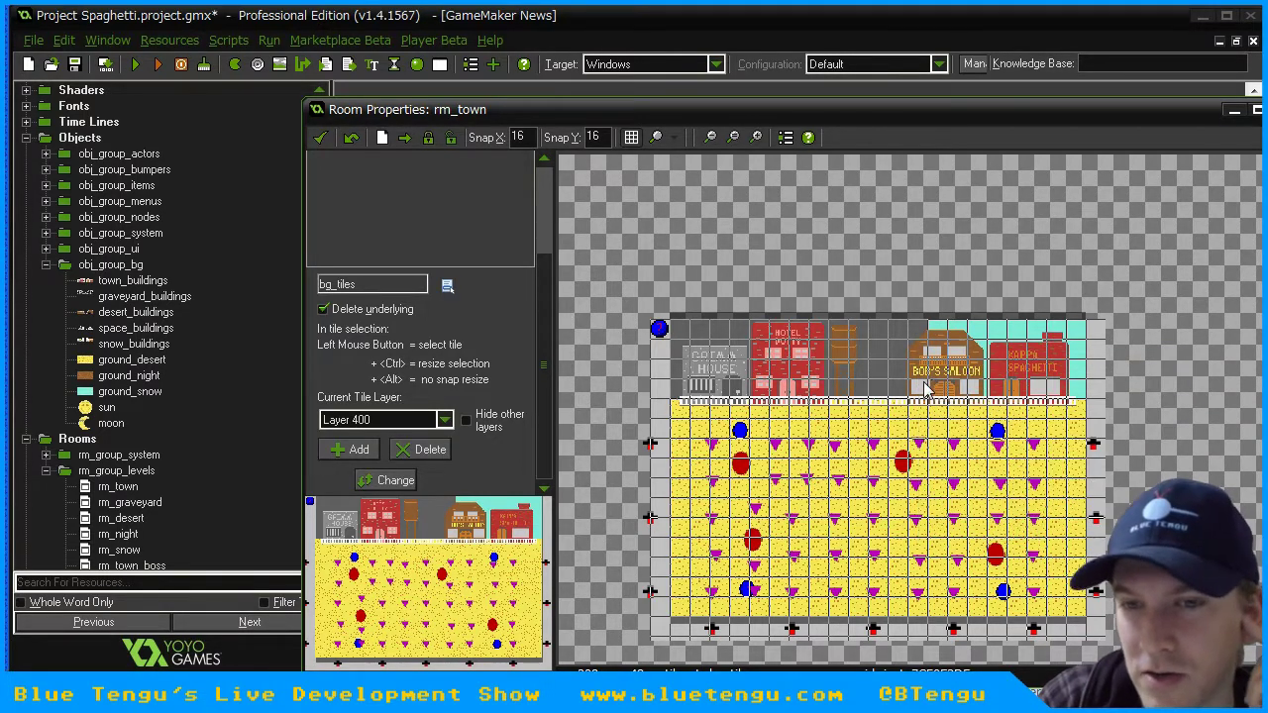
pyautogui.rightClick(942, 390)
pyautogui.press('Escape')
pyautogui.rightClick(957, 373)
pyautogui.press('Escape')
pyautogui.rightClick(942, 331)
pyautogui.click(952, 344)
pyautogui.rightClick(960, 334)
pyautogui.click(971, 347)
pyautogui.rightClick(961, 355)
pyautogui.click(962, 370)
pyautogui.rightClick(958, 378)
pyautogui.press('Escape')
pyautogui.rightClick(961, 392)
pyautogui.press('Escape')
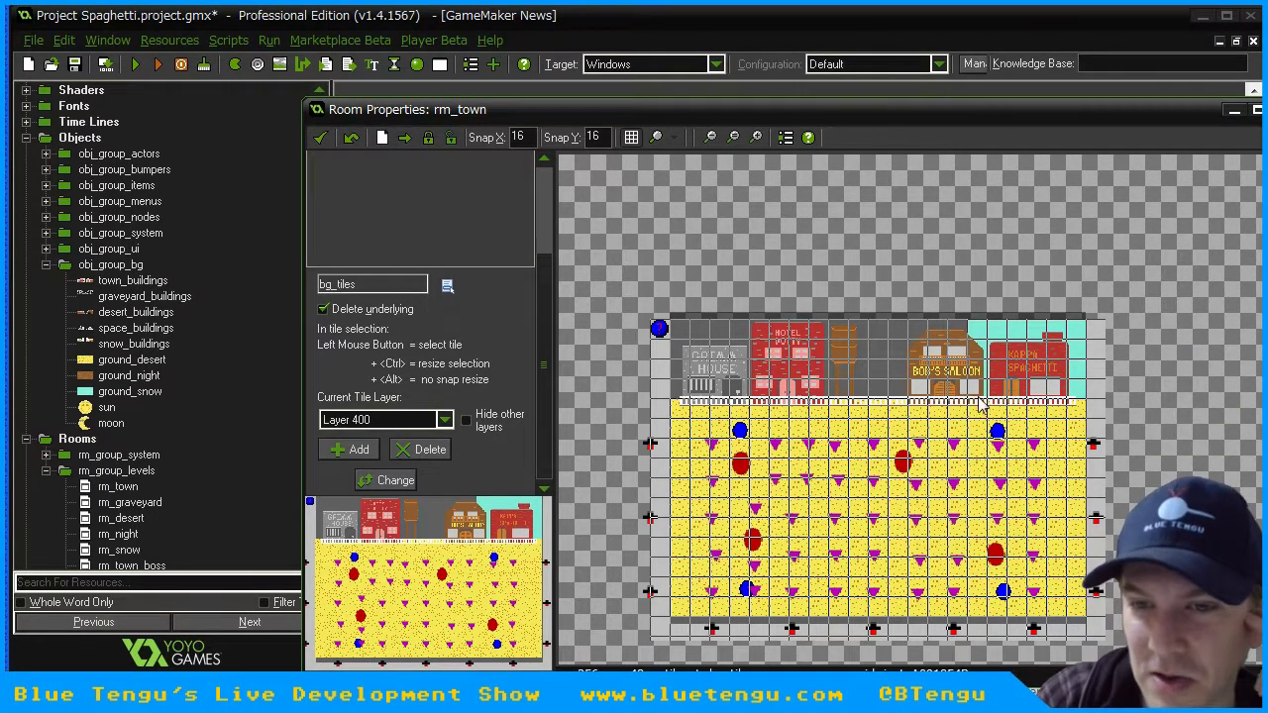
pyautogui.rightClick(988, 366)
pyautogui.press('Escape')
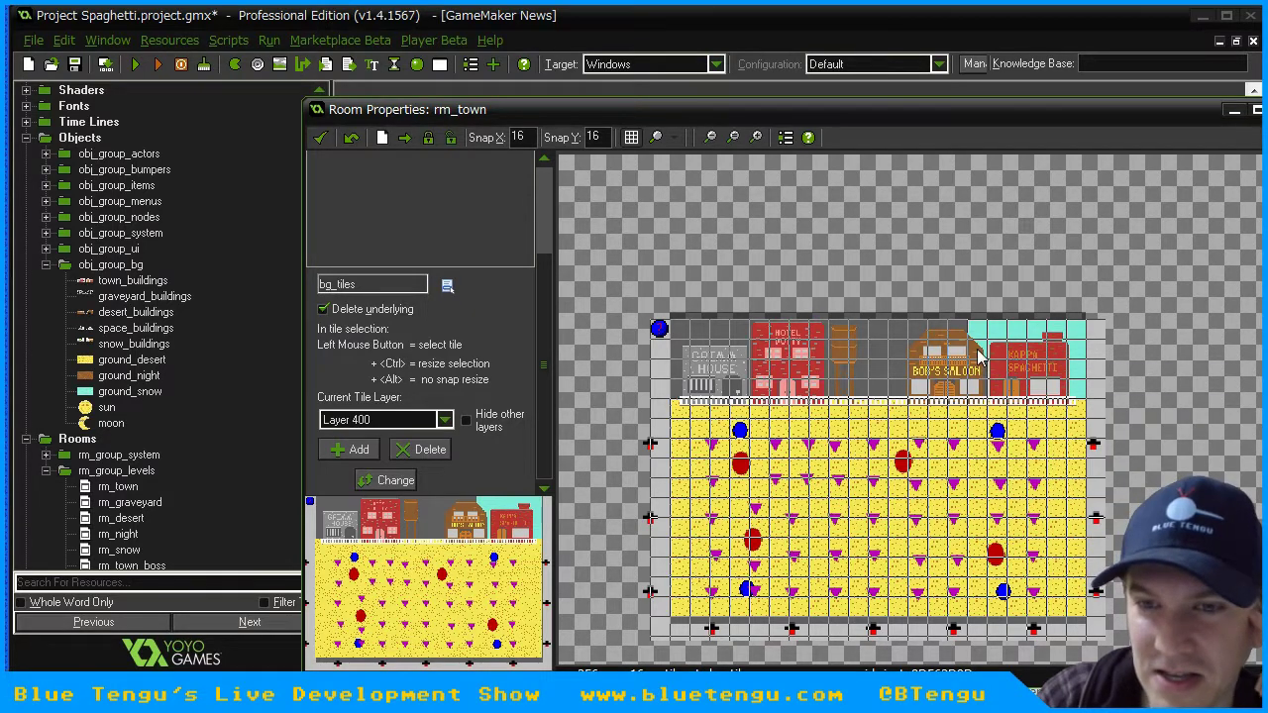
# - Delete the remaining Layer 400 sky tiles around and behind the Kappa Spaghetti building, out to the room's edge
pyautogui.rightClick(985, 331)
pyautogui.click(997, 339)
pyautogui.rightClick(1000, 330)
pyautogui.click(1010, 339)
pyautogui.rightClick(1001, 347)
pyautogui.click(1011, 356)
pyautogui.rightClick(999, 366)
pyautogui.click(1009, 375)
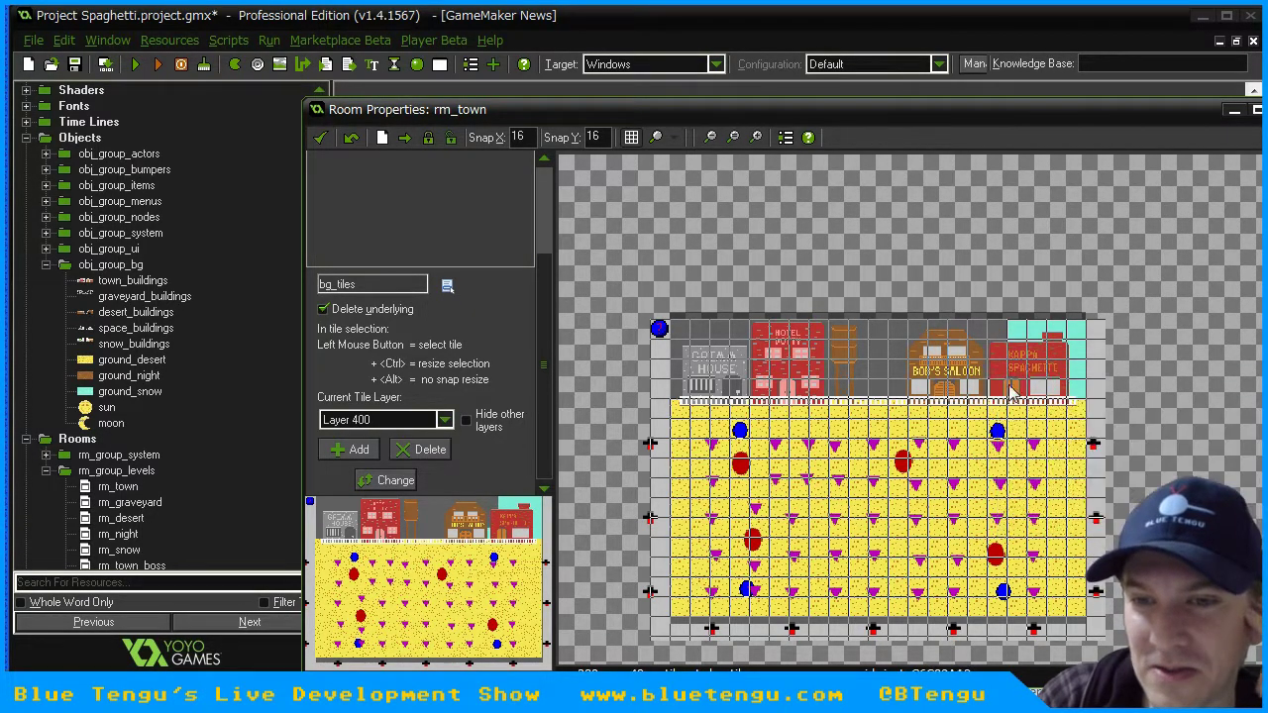
pyautogui.rightClick(1020, 389)
pyautogui.click(1032, 398)
pyautogui.rightClick(1020, 384)
pyautogui.click(1038, 392)
pyautogui.rightClick(1021, 374)
pyautogui.click(1032, 383)
pyautogui.rightClick(1023, 355)
pyautogui.click(1034, 364)
pyautogui.rightClick(1026, 338)
pyautogui.click(1048, 349)
pyautogui.rightClick(1046, 333)
pyautogui.click(1052, 345)
pyautogui.rightClick(1050, 352)
pyautogui.click(1058, 366)
pyautogui.rightClick(1048, 366)
pyautogui.click(1054, 378)
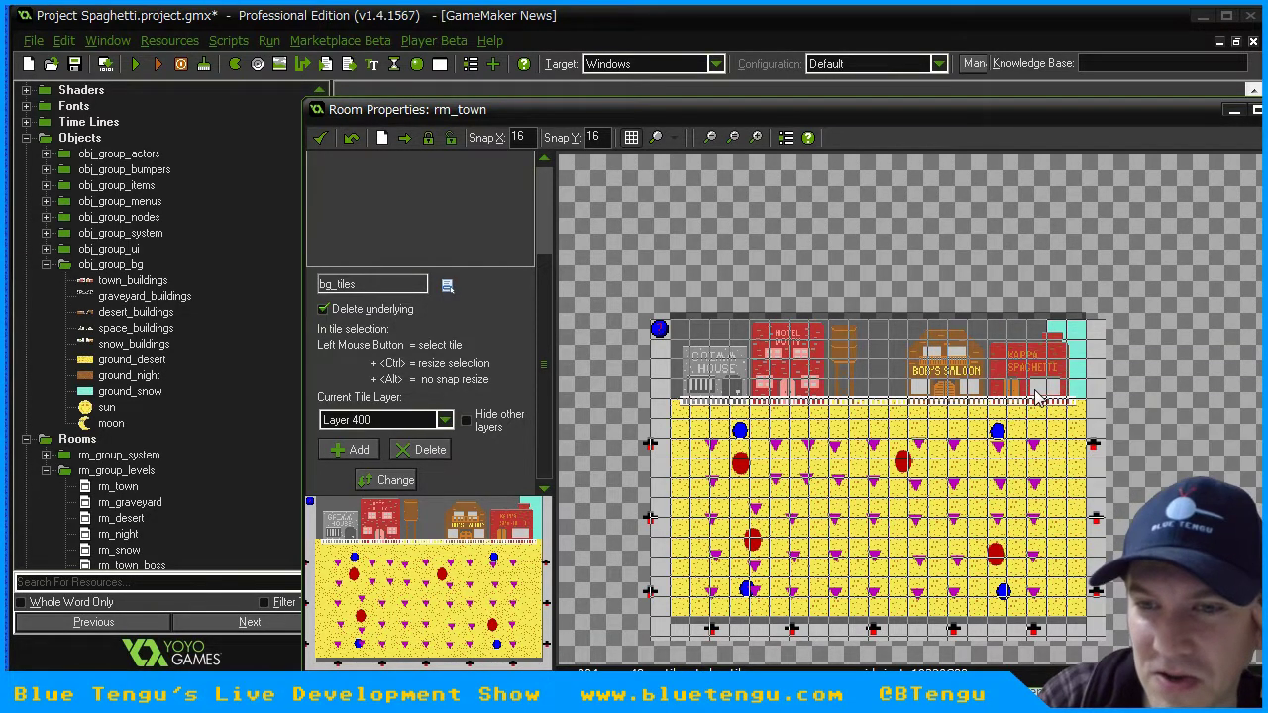
pyautogui.rightClick(1045, 391)
pyautogui.click(1056, 403)
pyautogui.rightClick(1056, 393)
pyautogui.click(1060, 404)
pyautogui.rightClick(1058, 367)
pyautogui.click(1058, 377)
pyautogui.rightClick(1056, 353)
pyautogui.click(1084, 361)
pyautogui.rightClick(1058, 335)
pyautogui.click(1080, 347)
pyautogui.rightClick(1082, 339)
pyautogui.click(1090, 346)
pyautogui.rightClick(1090, 347)
pyautogui.click(1096, 360)
pyautogui.rightClick(1094, 367)
pyautogui.click(1088, 382)
pyautogui.rightClick(1086, 390)
pyautogui.click(1087, 398)
# - Make Layer 1000000 the current tile layer and paint light-blue bg_tiles sky tiles behind the town buildings
pyautogui.click(445, 420)
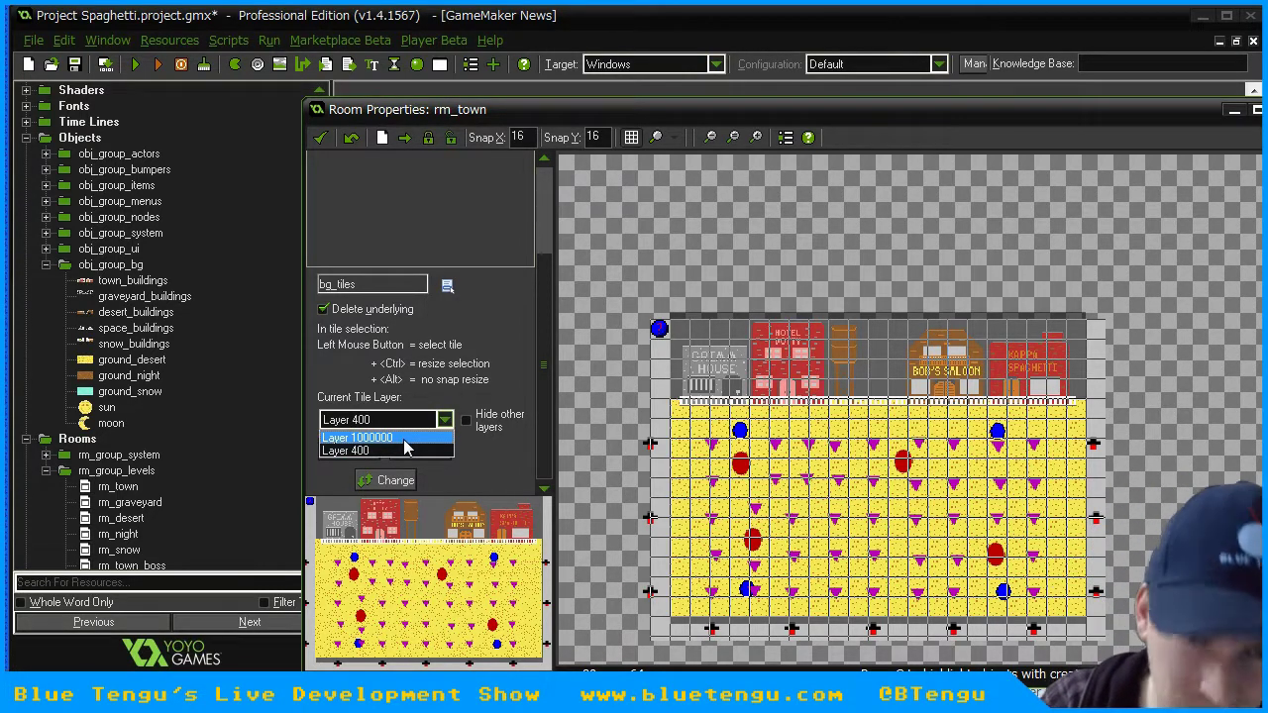
pyautogui.click(403, 439)
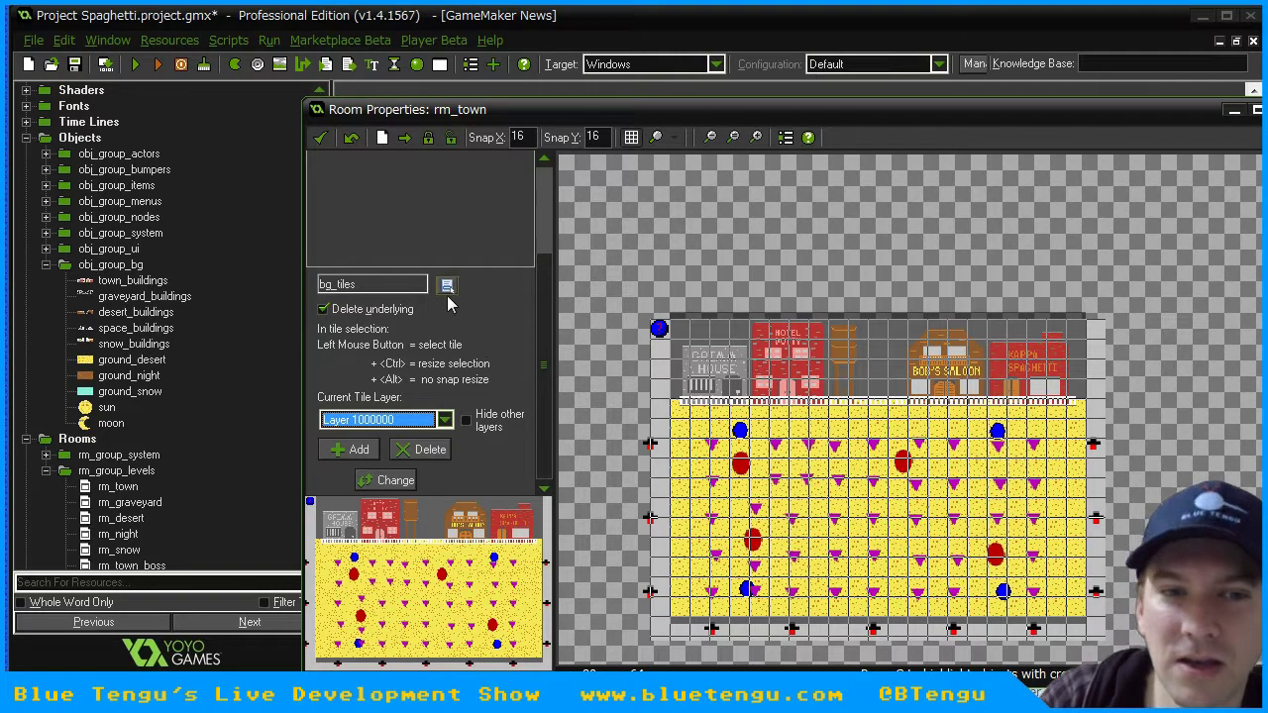
pyautogui.click(539, 230)
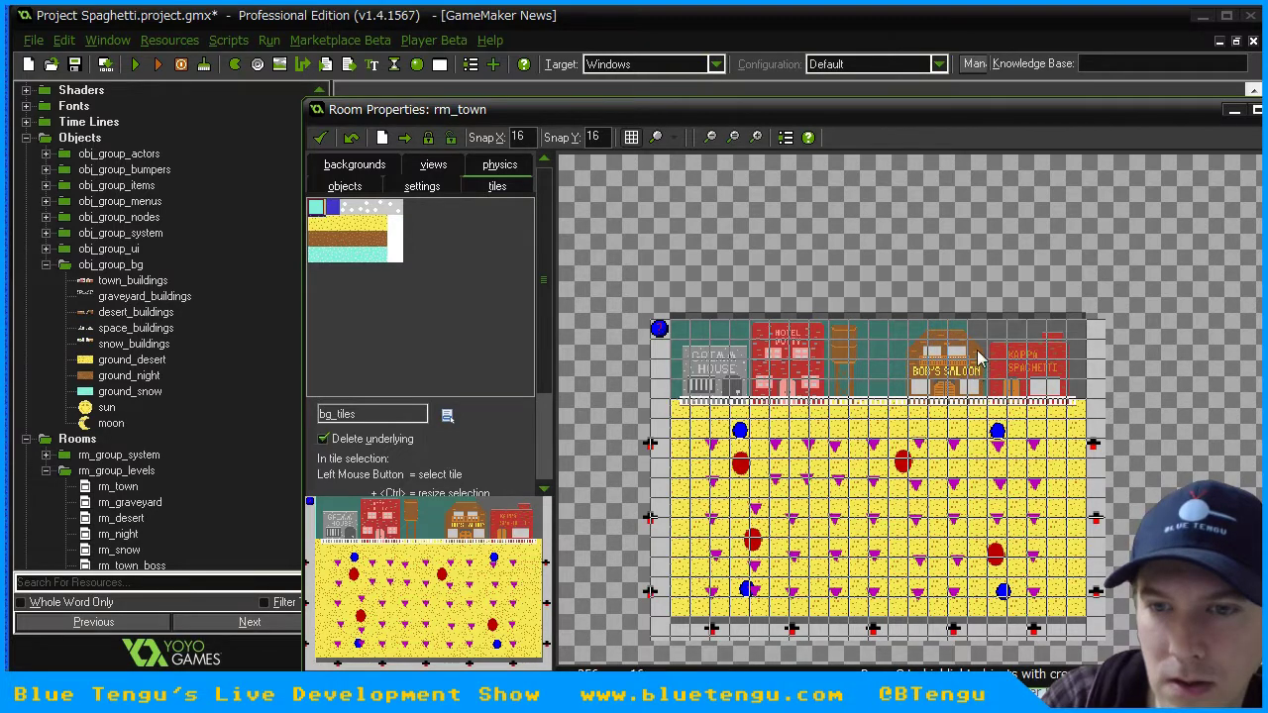
# - Accept the rm_town changes, run the game and start playing to check the sun against the sky and buildings, and close the game
pyautogui.click(319, 136)
pyautogui.click(138, 63)
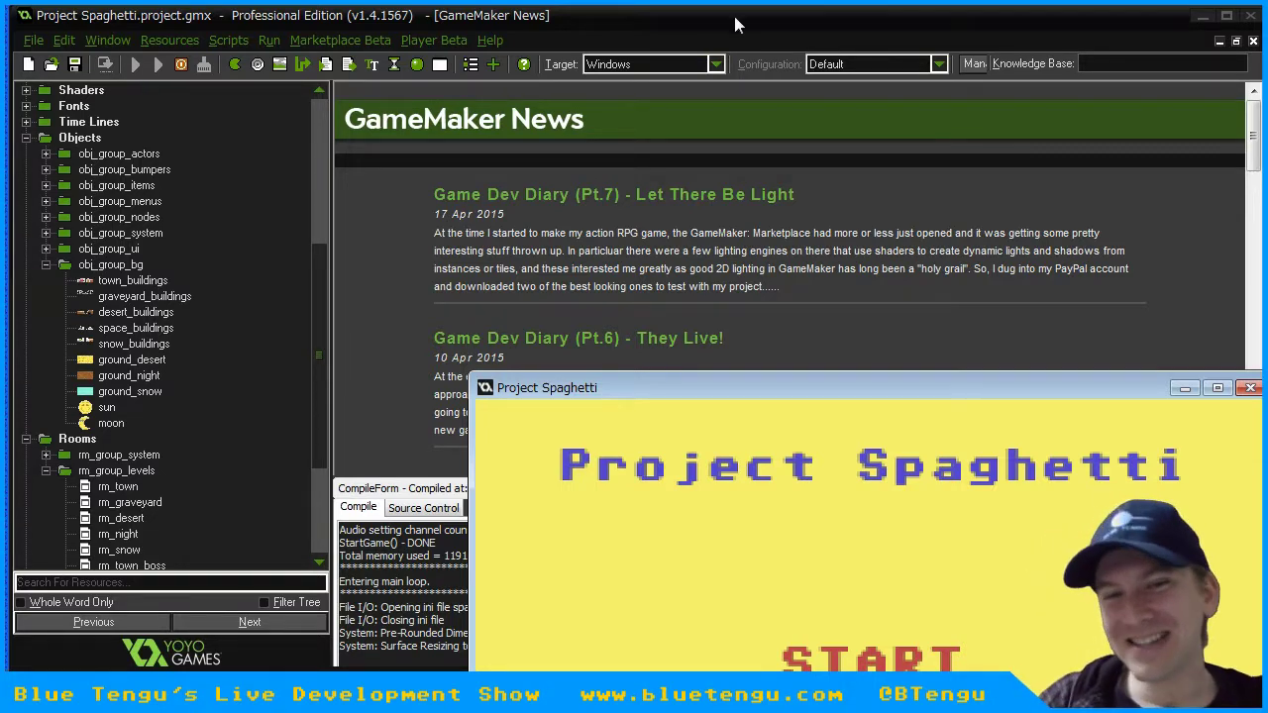
pyautogui.moveTo(794, 392); pyautogui.dragTo(541, 82)
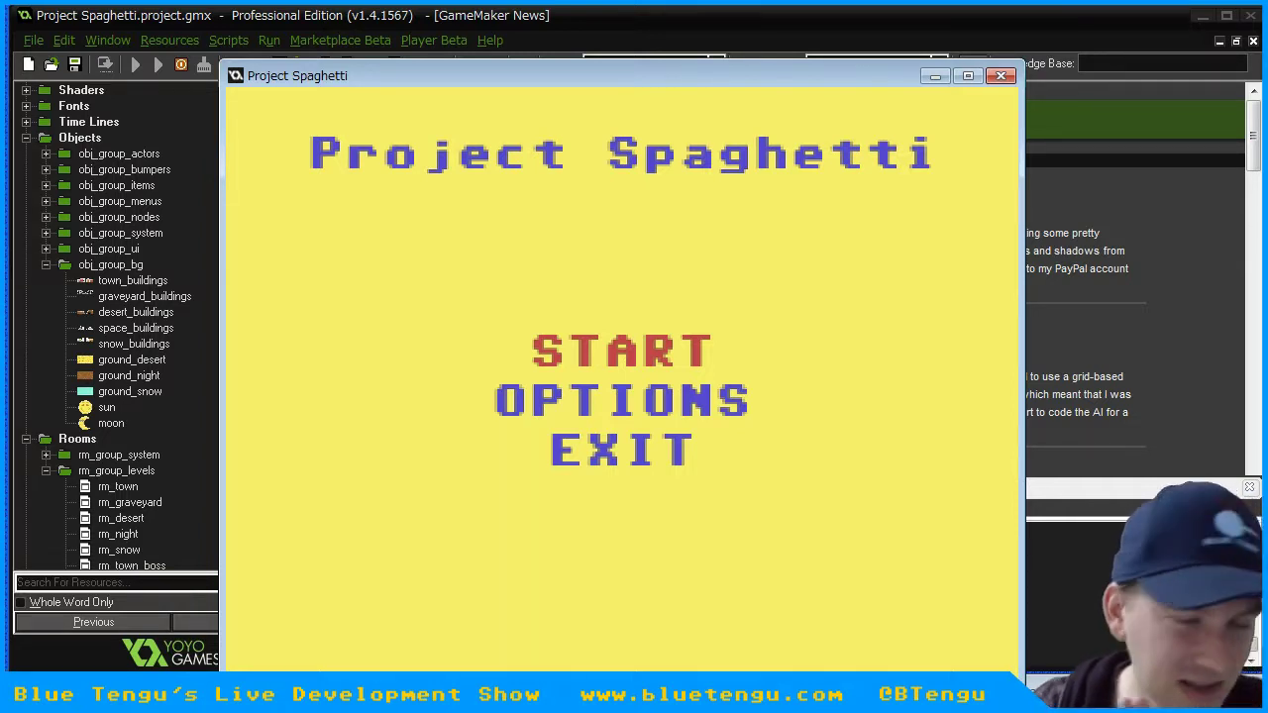
pyautogui.click(618, 357)
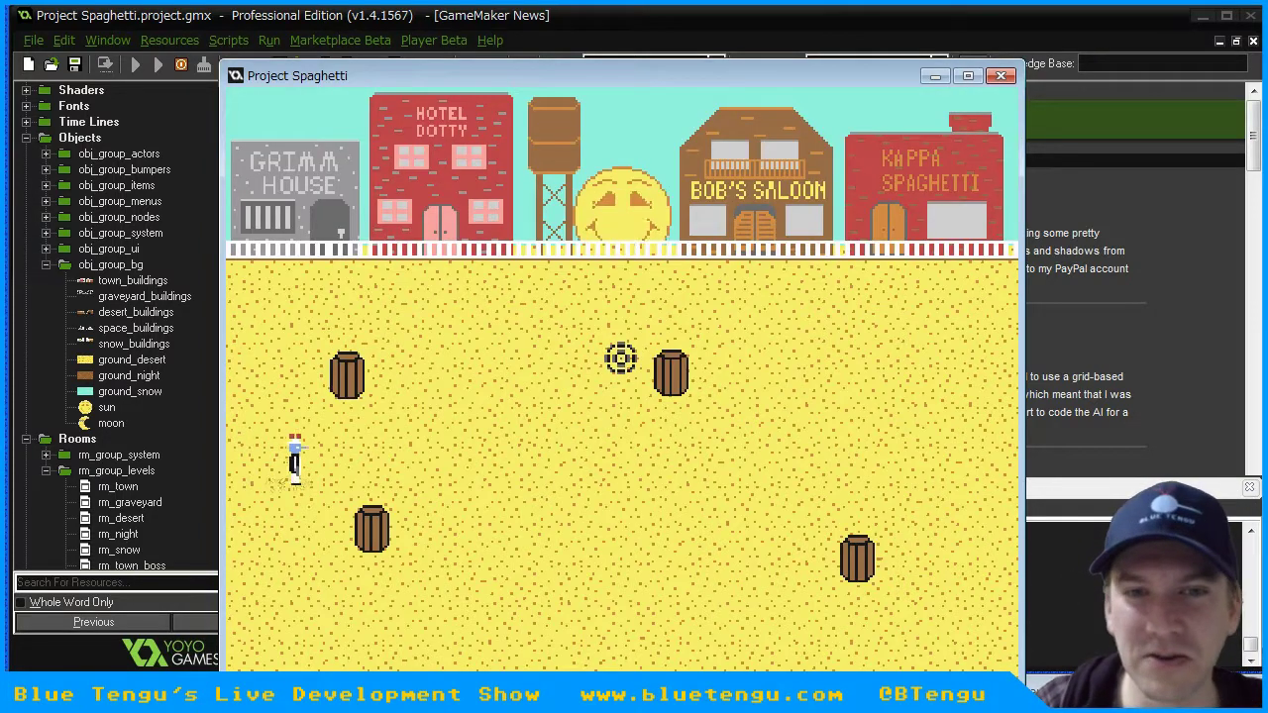
pyautogui.press('d')
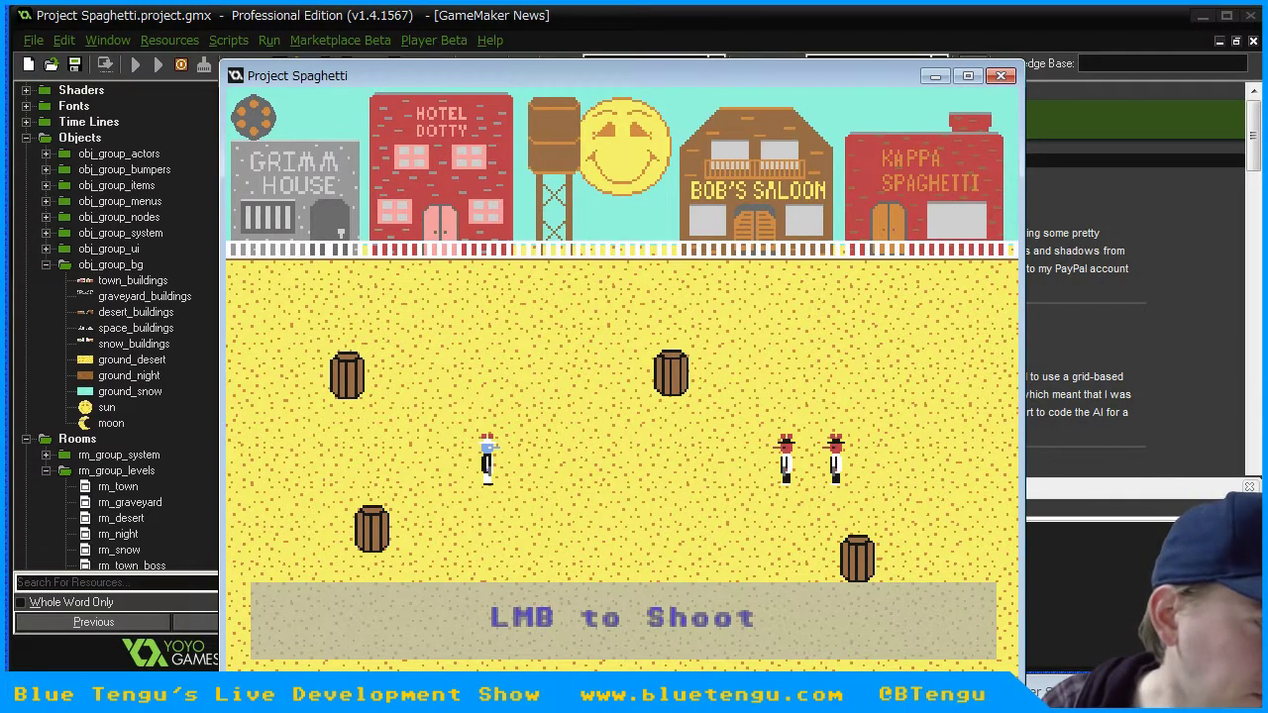
pyautogui.click(1001, 75)
# - Reopen rm_town, select bg_tiles as the tile source and make Layer 400 the current tile layer
pyautogui.moveTo(314, 383); pyautogui.dragTo(314, 457)
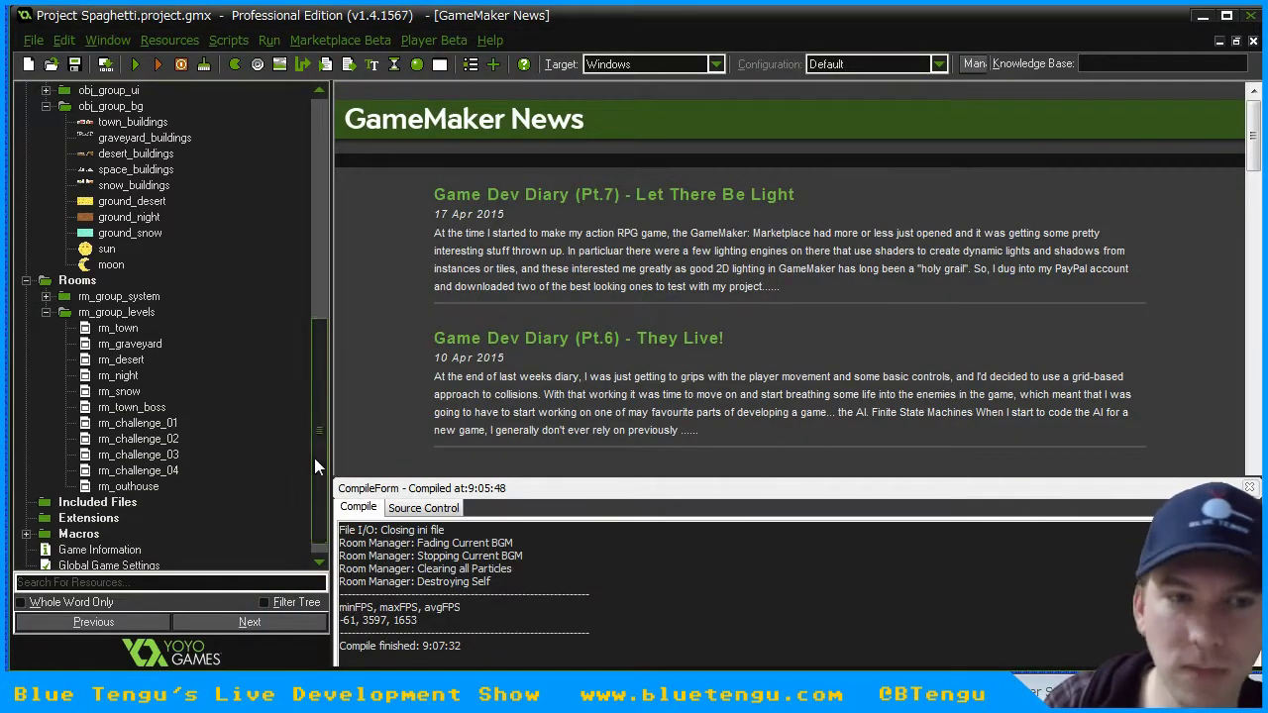
pyautogui.doubleClick(119, 329)
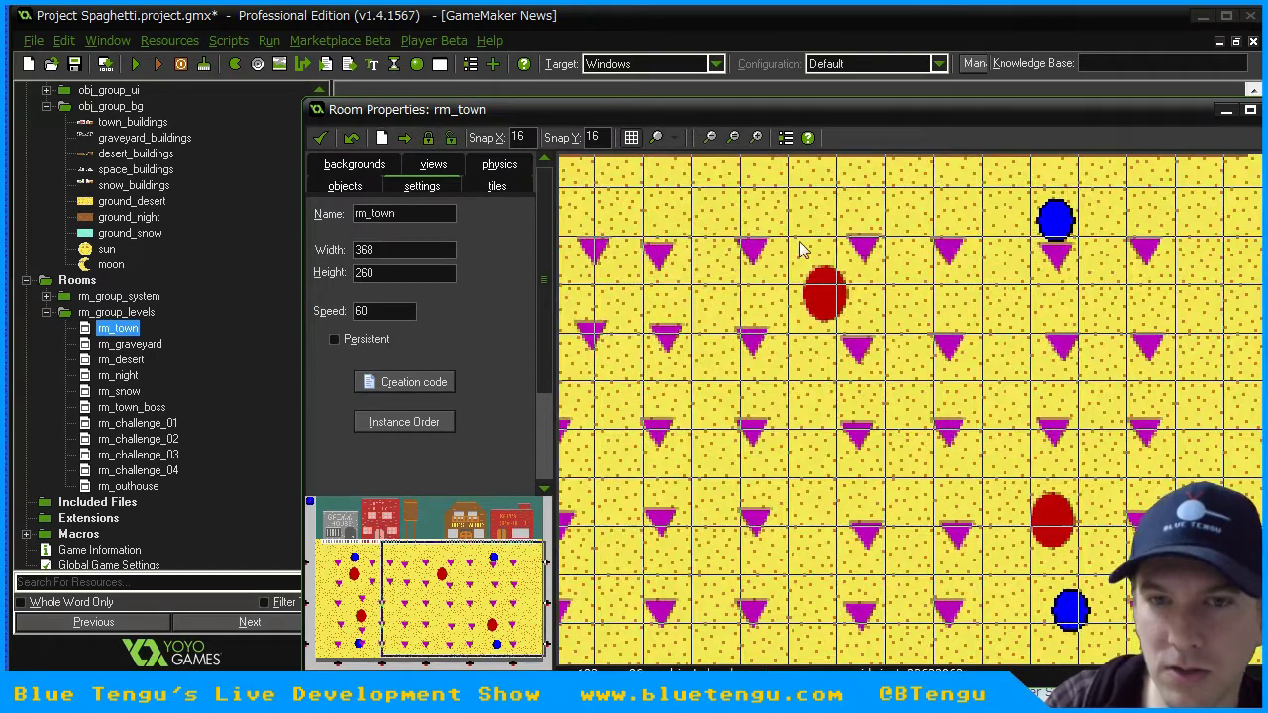
pyautogui.keyDown('ctrl'); pyautogui.scroll(1, 804, 249); pyautogui.keyUp('ctrl')
pyautogui.keyDown('ctrl'); pyautogui.scroll(-2, 800, 237); pyautogui.keyUp('ctrl')
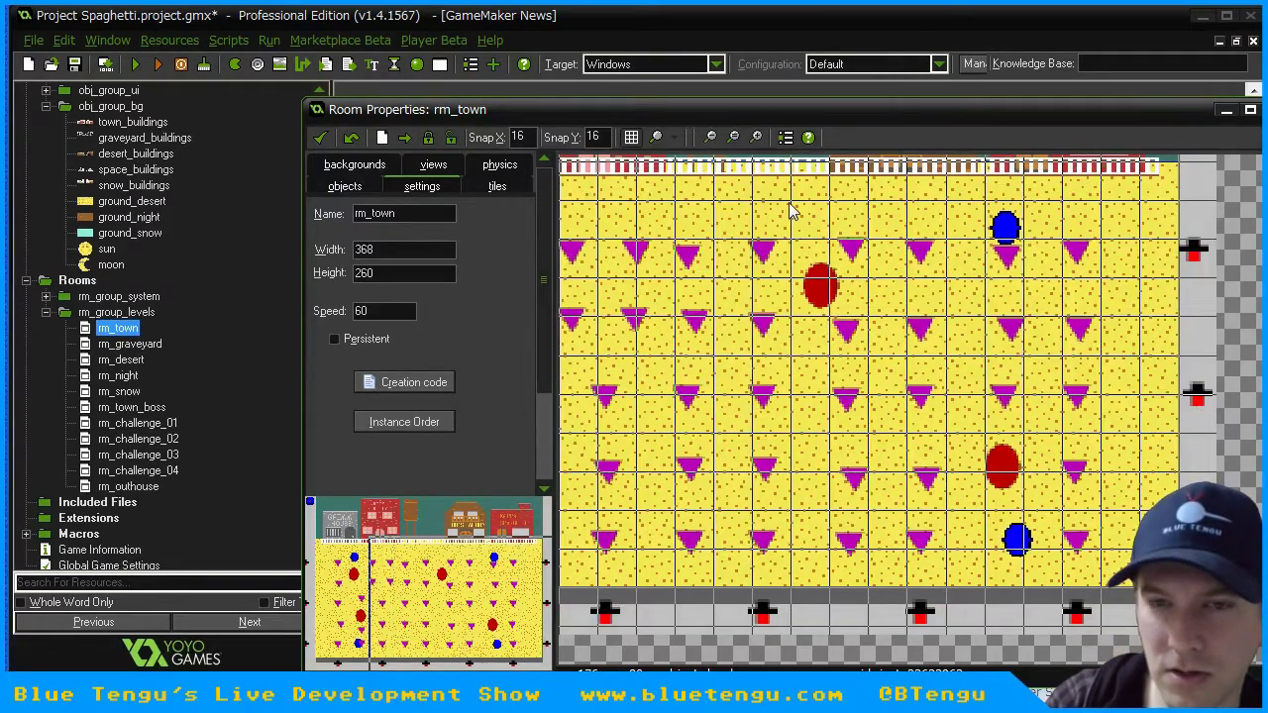
pyautogui.scroll(4, 798, 230)
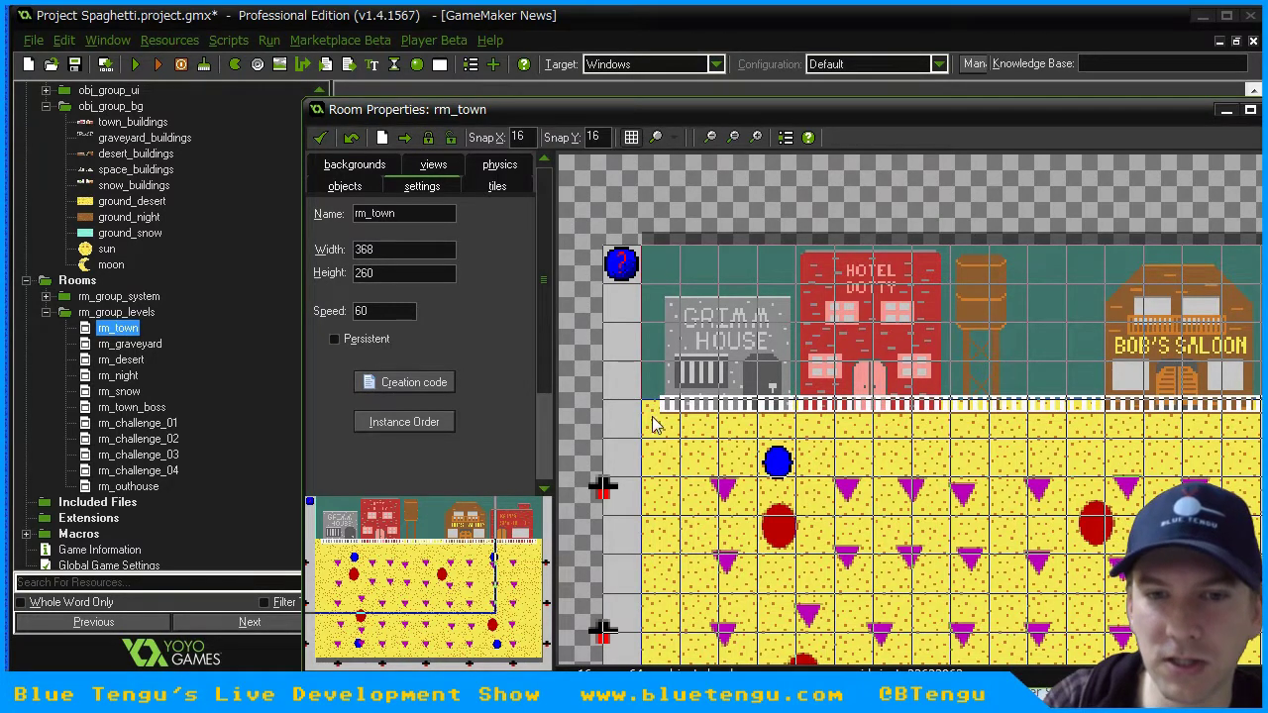
pyautogui.click(497, 186)
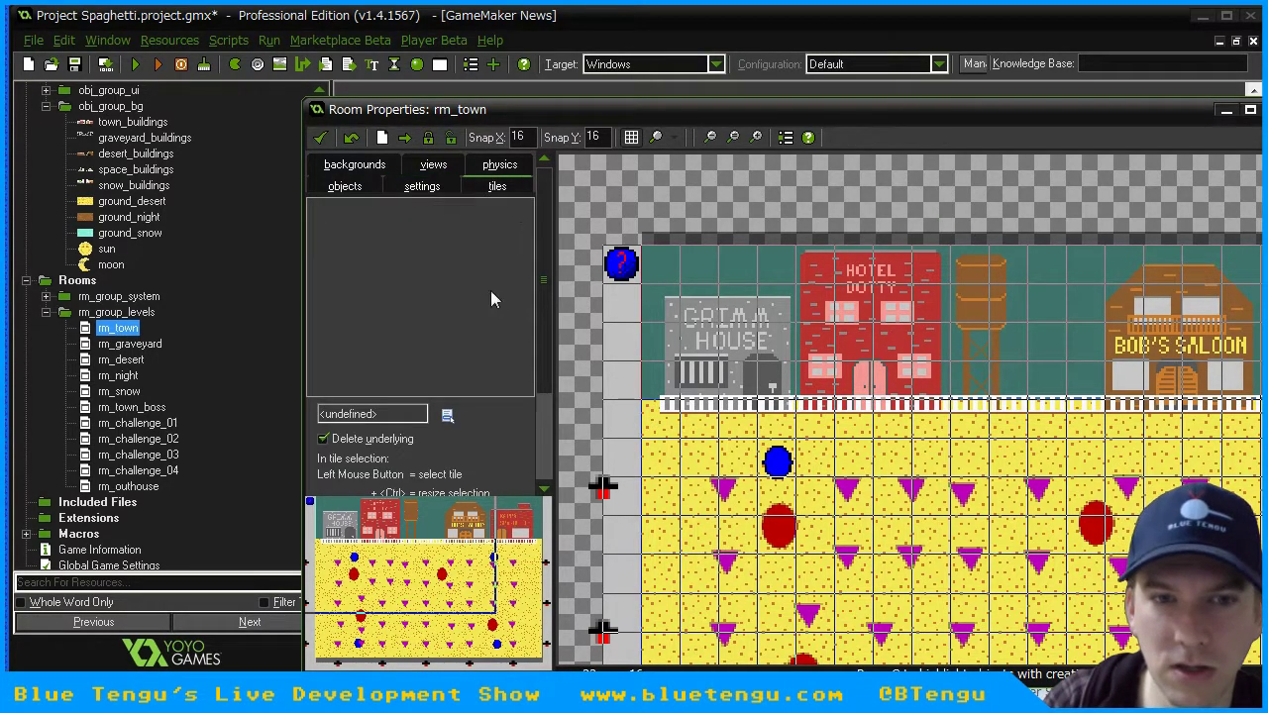
pyautogui.click(448, 416)
pyautogui.click(491, 424)
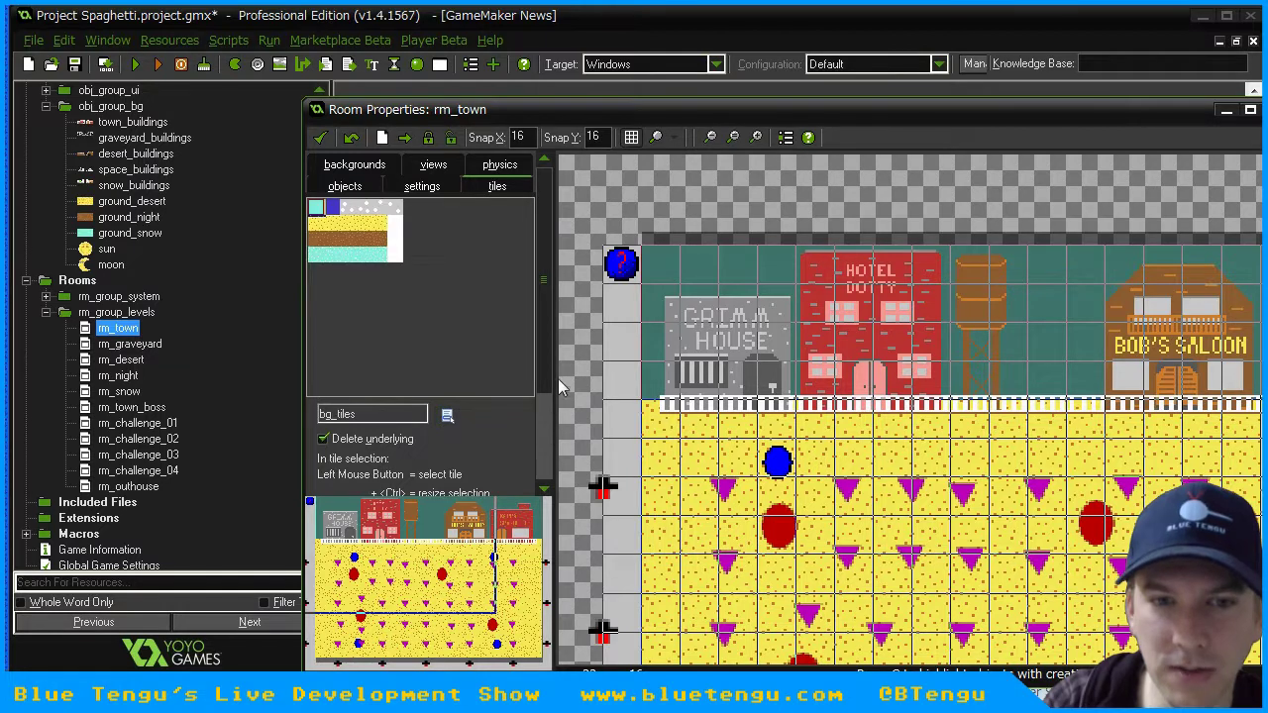
pyautogui.scroll(-3, 481, 474)
pyautogui.click(445, 419)
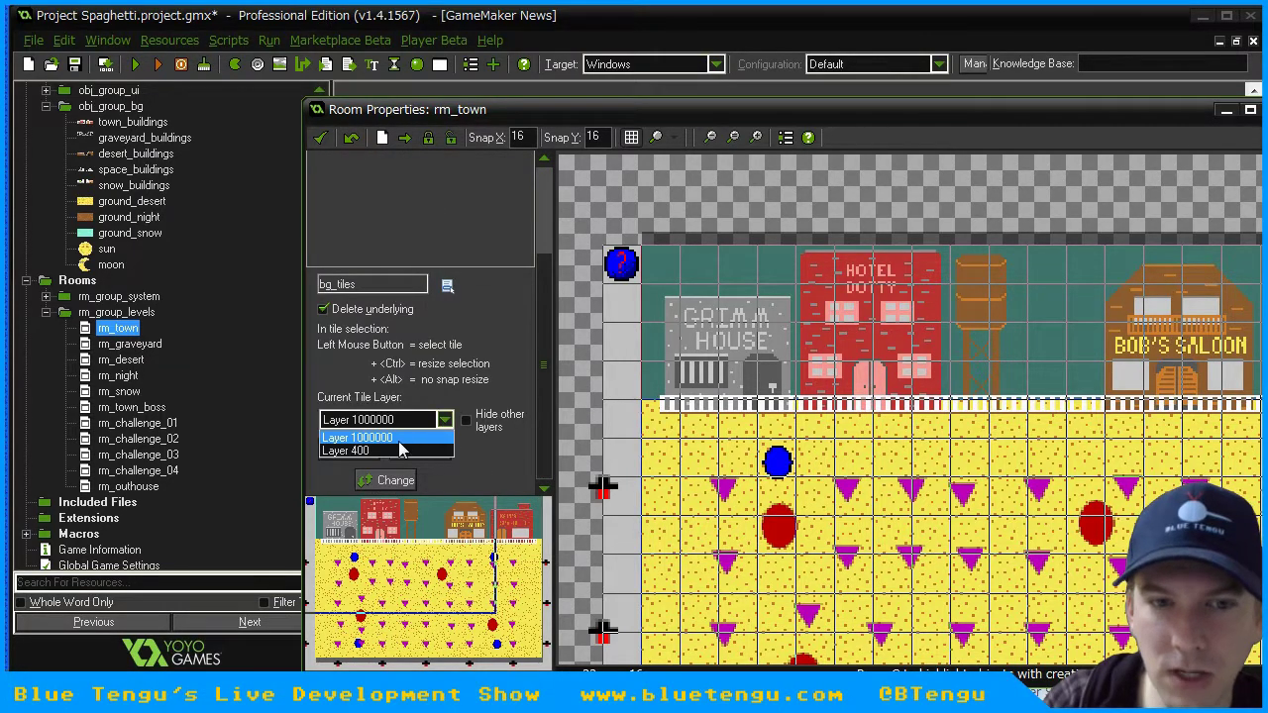
pyautogui.click(402, 446)
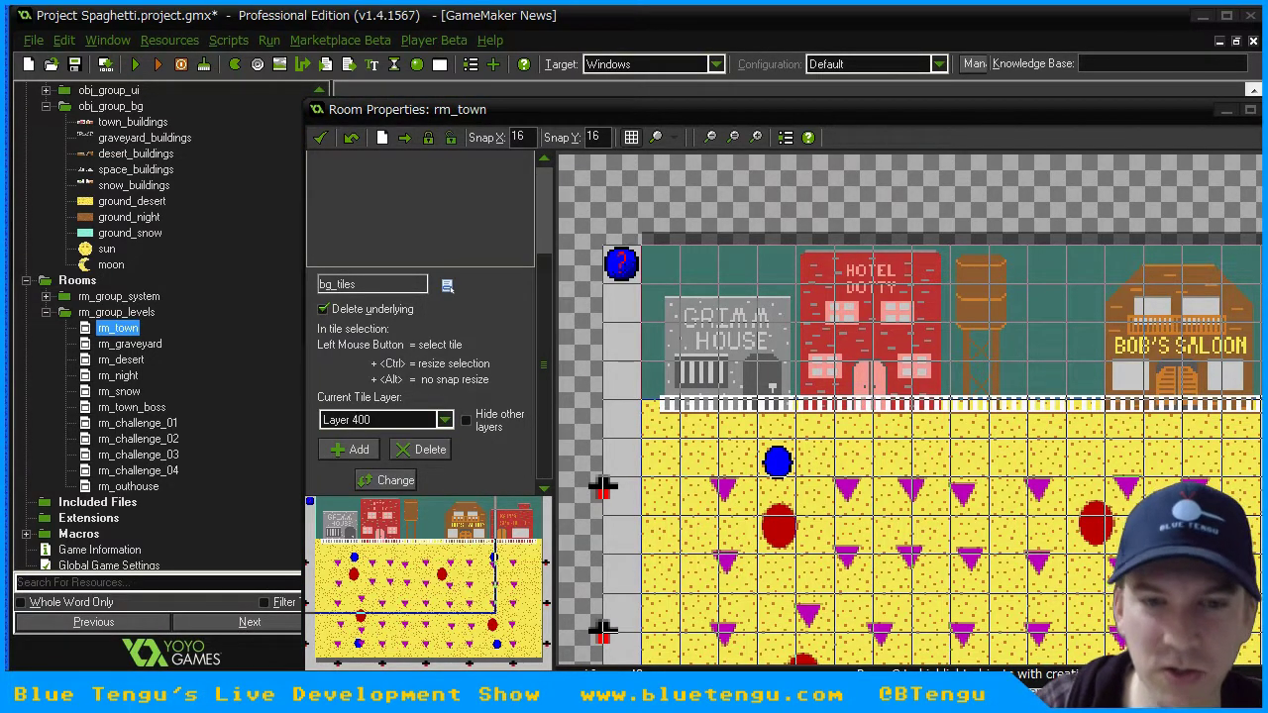
# - Delete the first desert tile beneath the fence and paint light-blue tiles along that top ground row on Layer 400
pyautogui.moveTo(652, 426)
pyautogui.mouseDown()
pyautogui.moveTo(872, 416)
pyautogui.moveTo(658, 423)
pyautogui.mouseUp()
pyautogui.rightClick(666, 424)
pyautogui.click(699, 434)
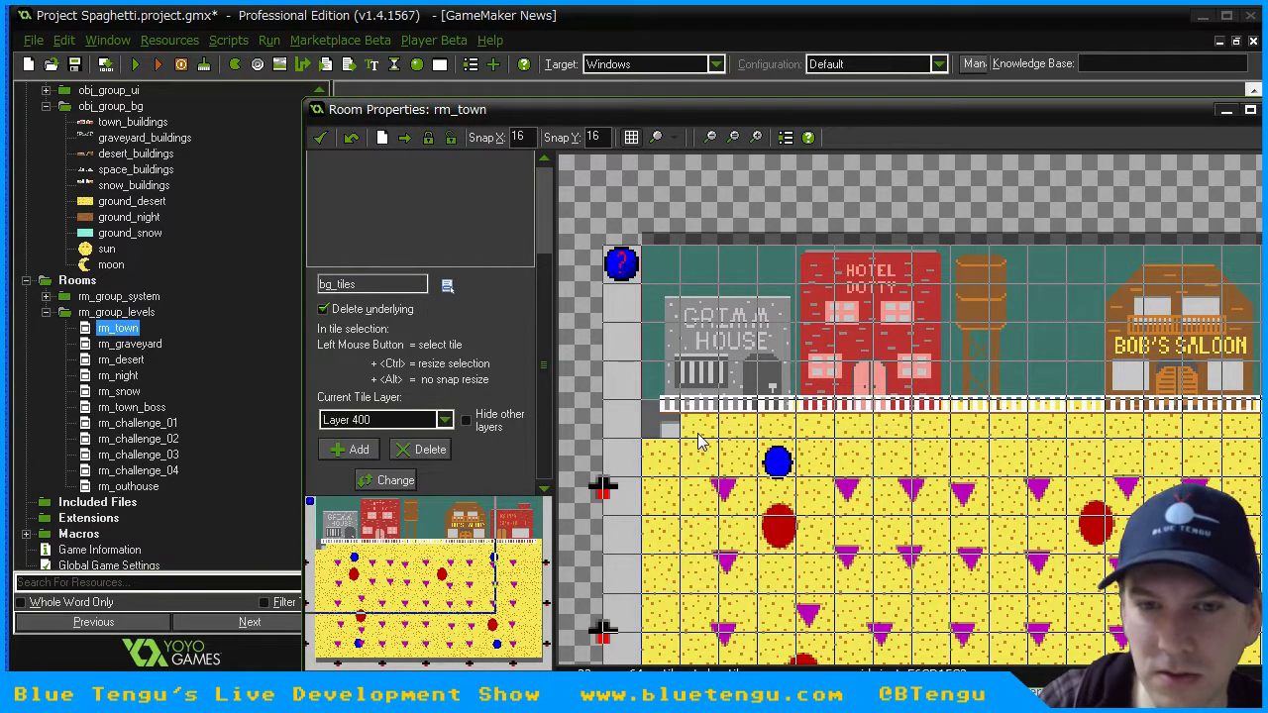
pyautogui.moveTo(662, 432); pyautogui.dragTo(1234, 445)
# - Delete individual light-blue tiles from the row beneath the fence, near Bob's Saloon and at the row's start
pyautogui.rightClick(1227, 440)
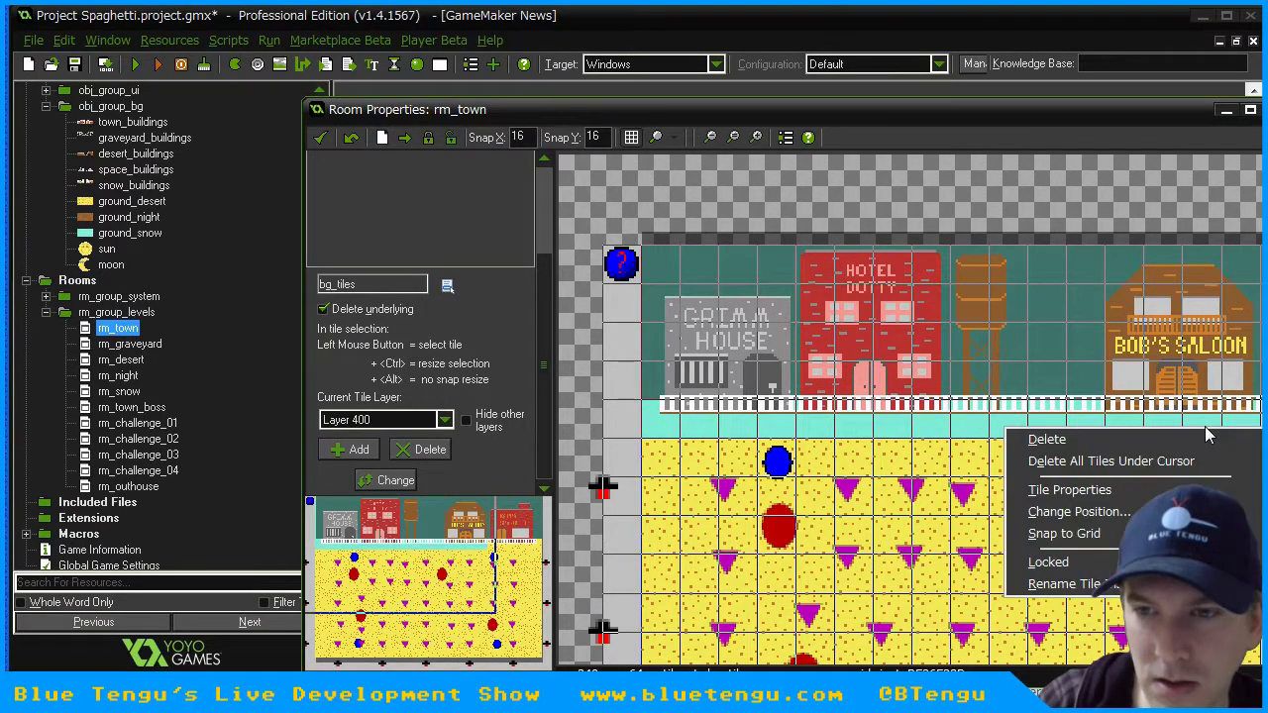
pyautogui.click(1194, 441)
pyautogui.rightClick(1131, 432)
pyautogui.click(1119, 440)
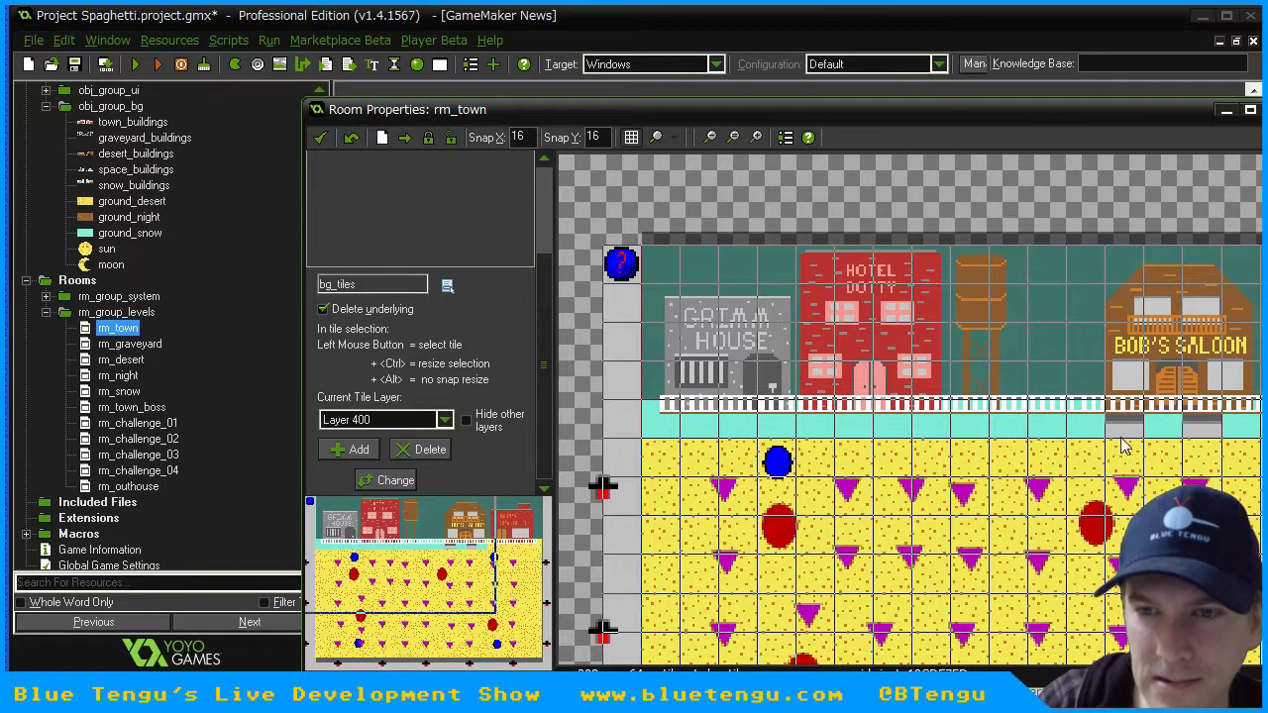
pyautogui.rightClick(665, 436)
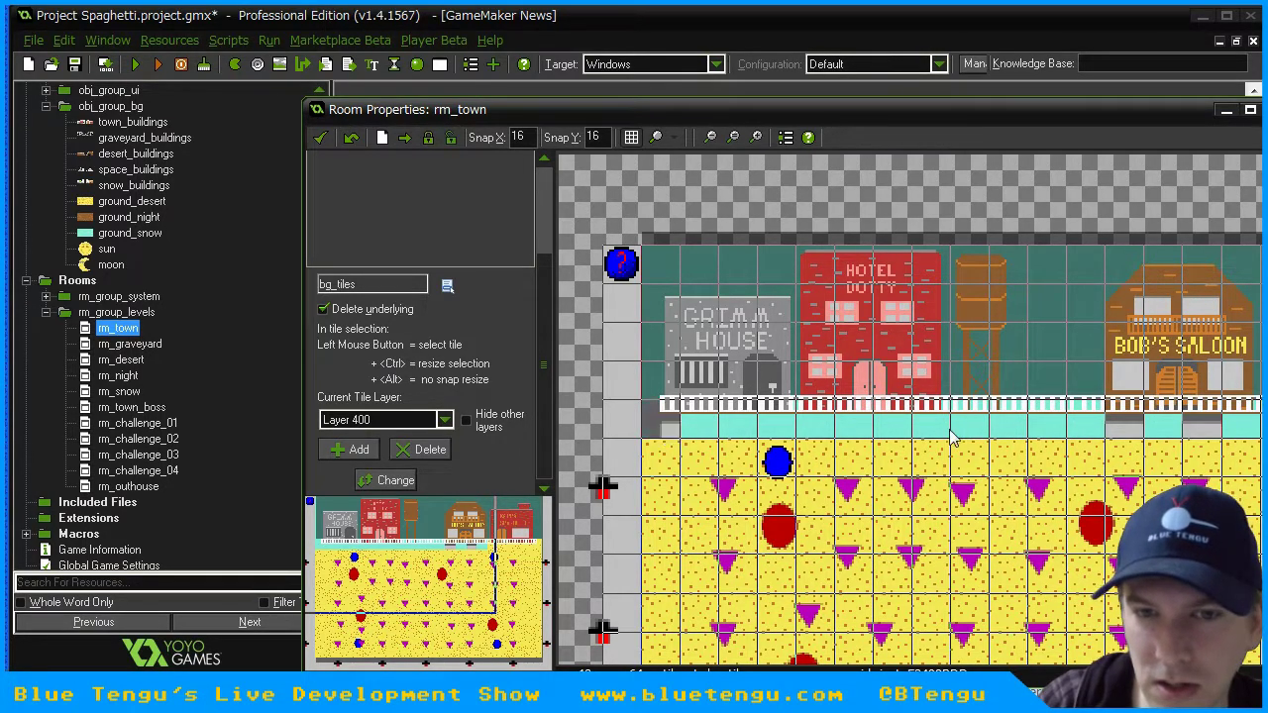
pyautogui.rightClick(1074, 436)
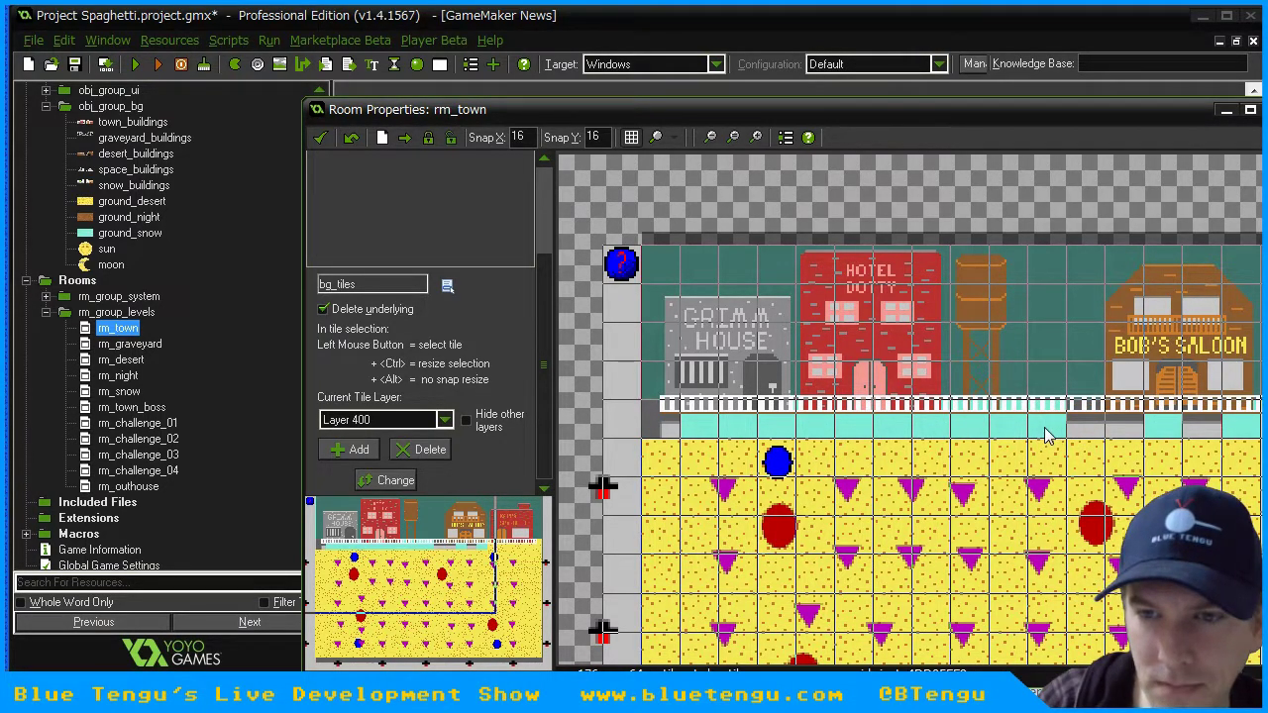
# - Place a light-blue tile in the empty first cell of the row beneath the fence
pyautogui.keyDown('ctrl'); pyautogui.scroll(-2, 694, 434); pyautogui.keyUp('ctrl')
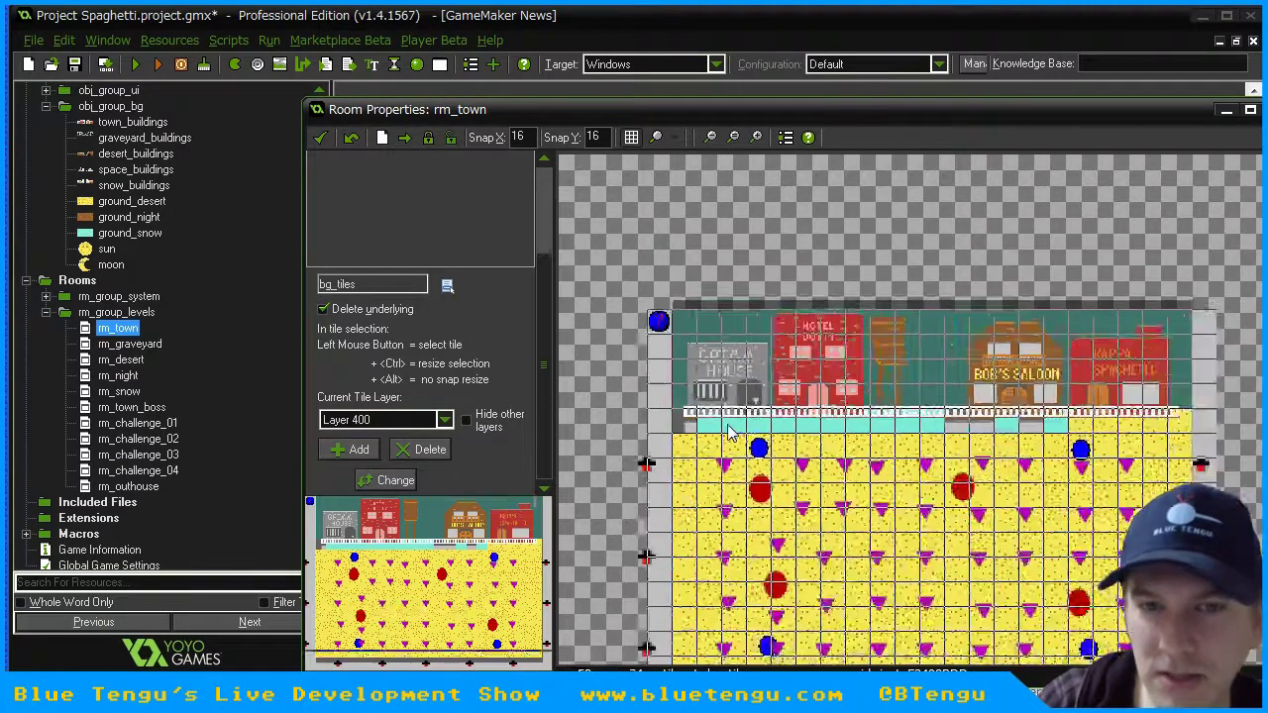
pyautogui.keyDown('ctrl'); pyautogui.scroll(2, 725, 435); pyautogui.keyUp('ctrl')
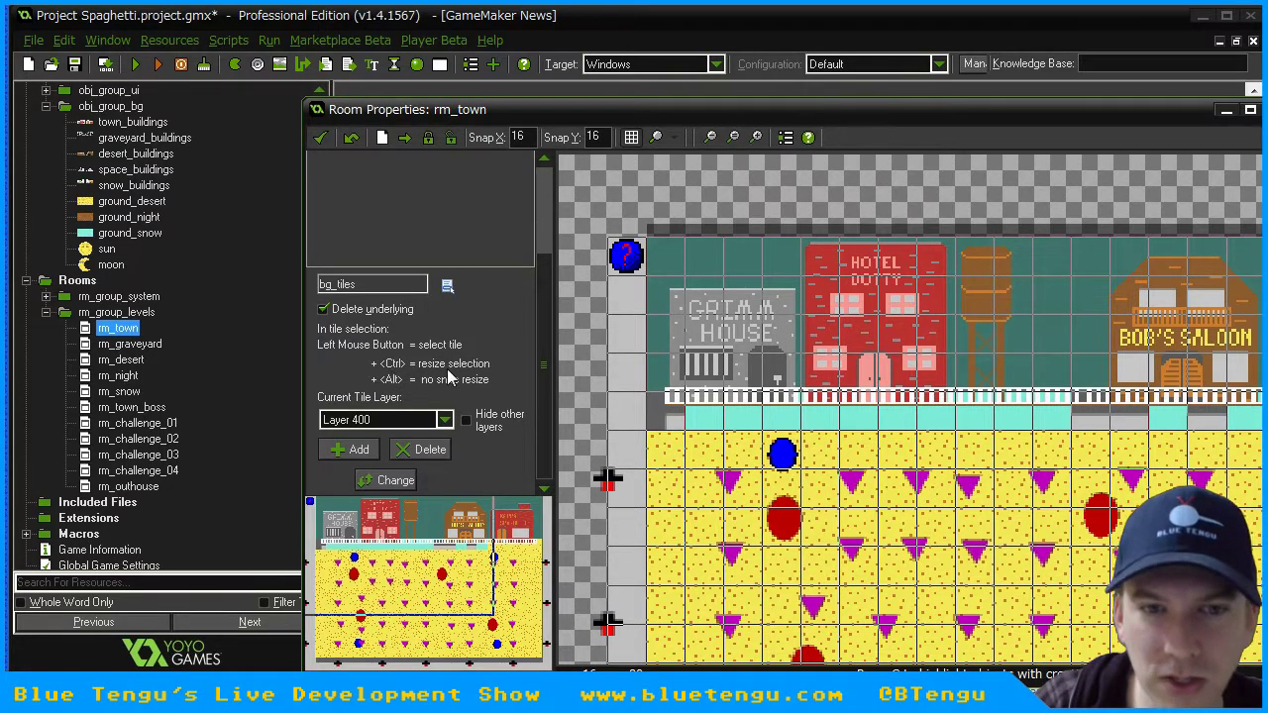
pyautogui.click(654, 418)
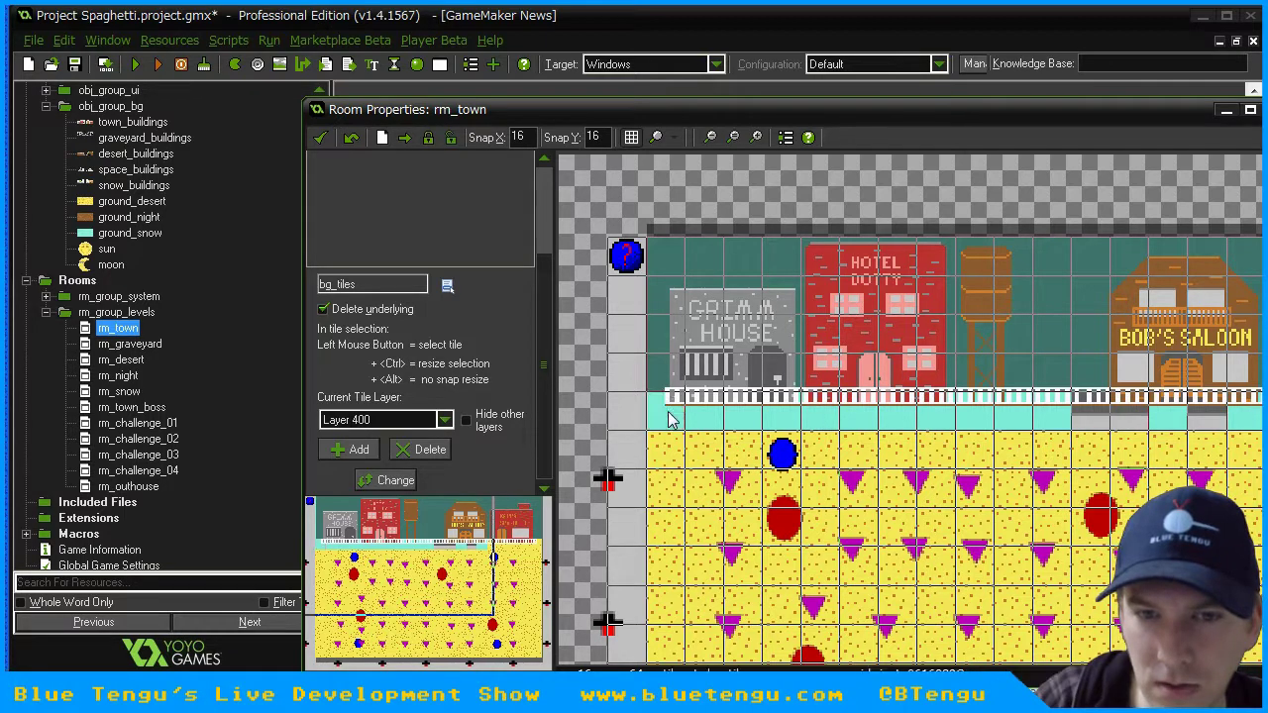
# - Delete the light-blue tiles one by one from the row beneath Grimm House, including the row's first cell
pyautogui.rightClick(771, 419)
pyautogui.click(794, 425)
pyautogui.rightClick(758, 423)
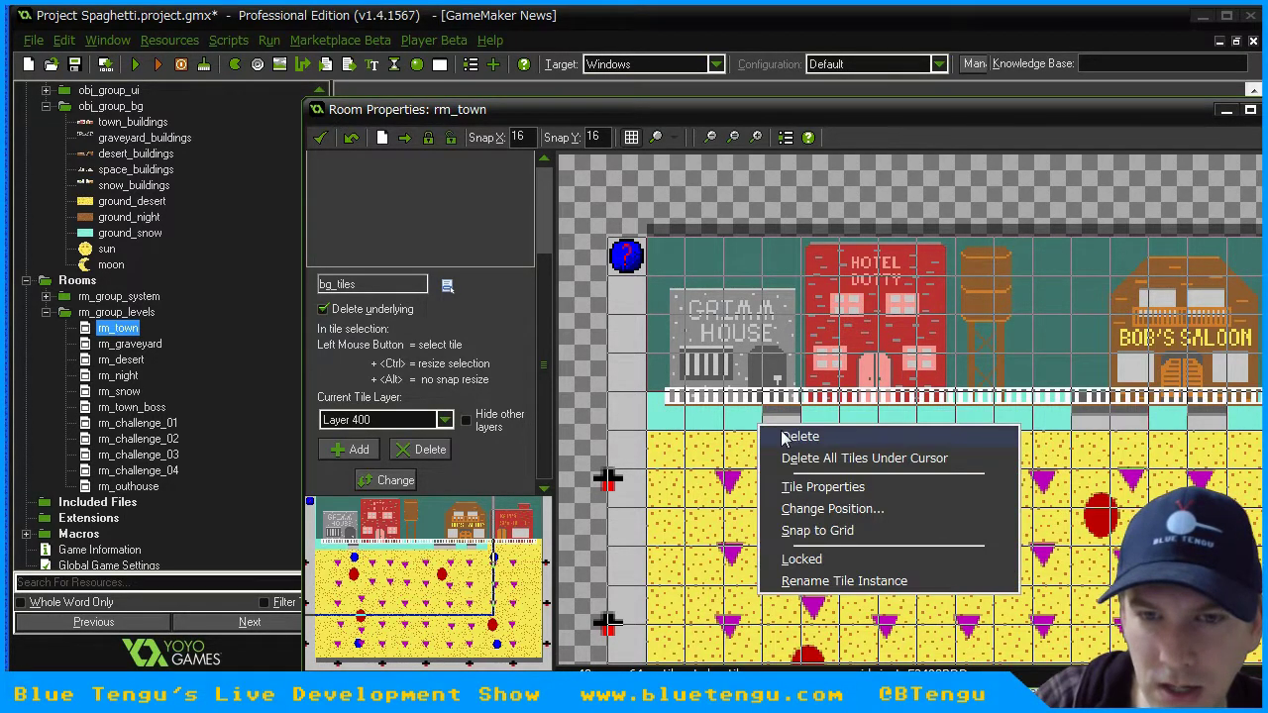
pyautogui.click(778, 434)
pyautogui.rightClick(715, 425)
pyautogui.click(728, 433)
pyautogui.rightClick(668, 414)
pyautogui.click(674, 426)
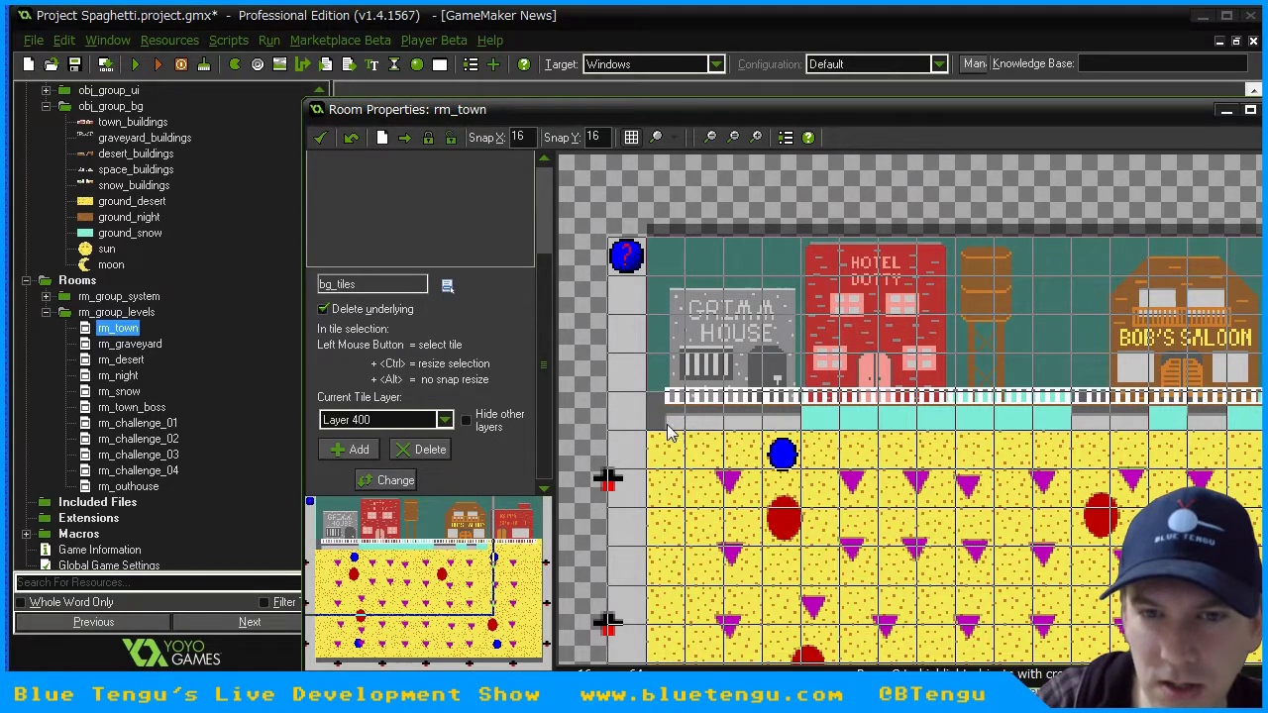
# - Delete the light-blue tiles beneath the fence from Hotel Dotty across to Bob's Saloon
pyautogui.rightClick(805, 417)
pyautogui.click(824, 426)
pyautogui.rightClick(844, 418)
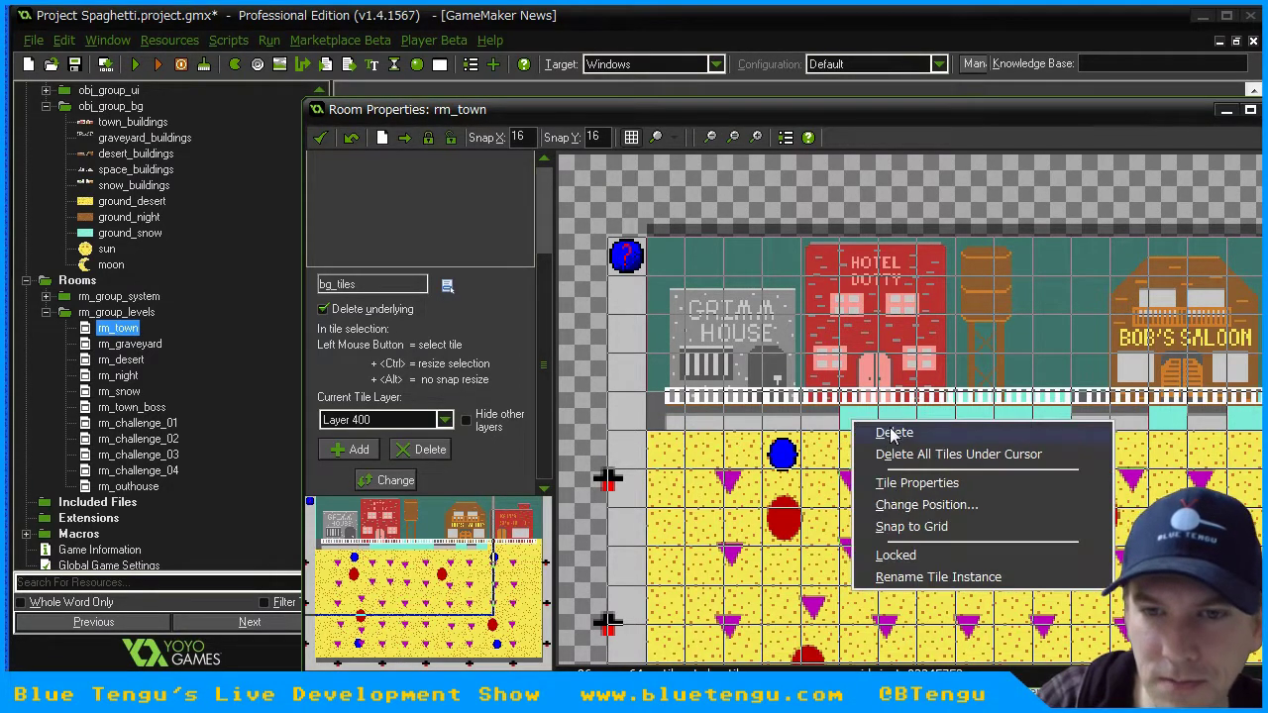
pyautogui.click(892, 430)
pyautogui.rightClick(902, 414)
pyautogui.click(932, 426)
pyautogui.rightClick(949, 417)
pyautogui.click(973, 428)
pyautogui.rightClick(968, 417)
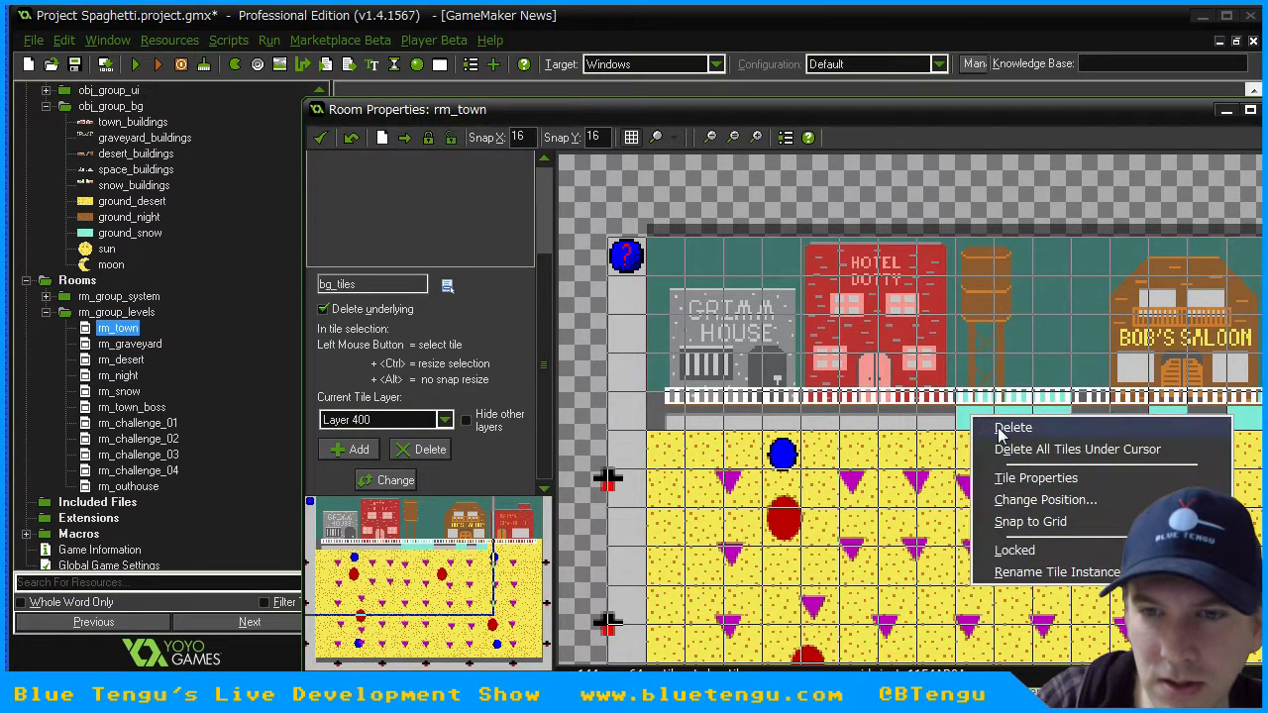
pyautogui.click(991, 428)
pyautogui.rightClick(1006, 422)
pyautogui.click(1030, 434)
pyautogui.rightClick(1040, 418)
pyautogui.click(1062, 438)
pyautogui.rightClick(1155, 420)
pyautogui.click(1165, 436)
# - Delete the remaining light-blue tiles beneath the fence from Bob's Saloon to the row's end past Kappa Spaghetti
pyautogui.moveTo(1160, 416); pyautogui.dragTo(919, 430, button='middle')
pyautogui.rightClick(1009, 432)
pyautogui.click(1040, 442)
pyautogui.rightClick(1051, 432)
pyautogui.click(1052, 443)
pyautogui.rightClick(1089, 434)
pyautogui.click(1100, 447)
pyautogui.rightClick(1116, 440)
pyautogui.click(1141, 450)
pyautogui.rightClick(1149, 441)
pyautogui.click(1154, 451)
pyautogui.rightClick(1196, 431)
pyautogui.click(1203, 440)
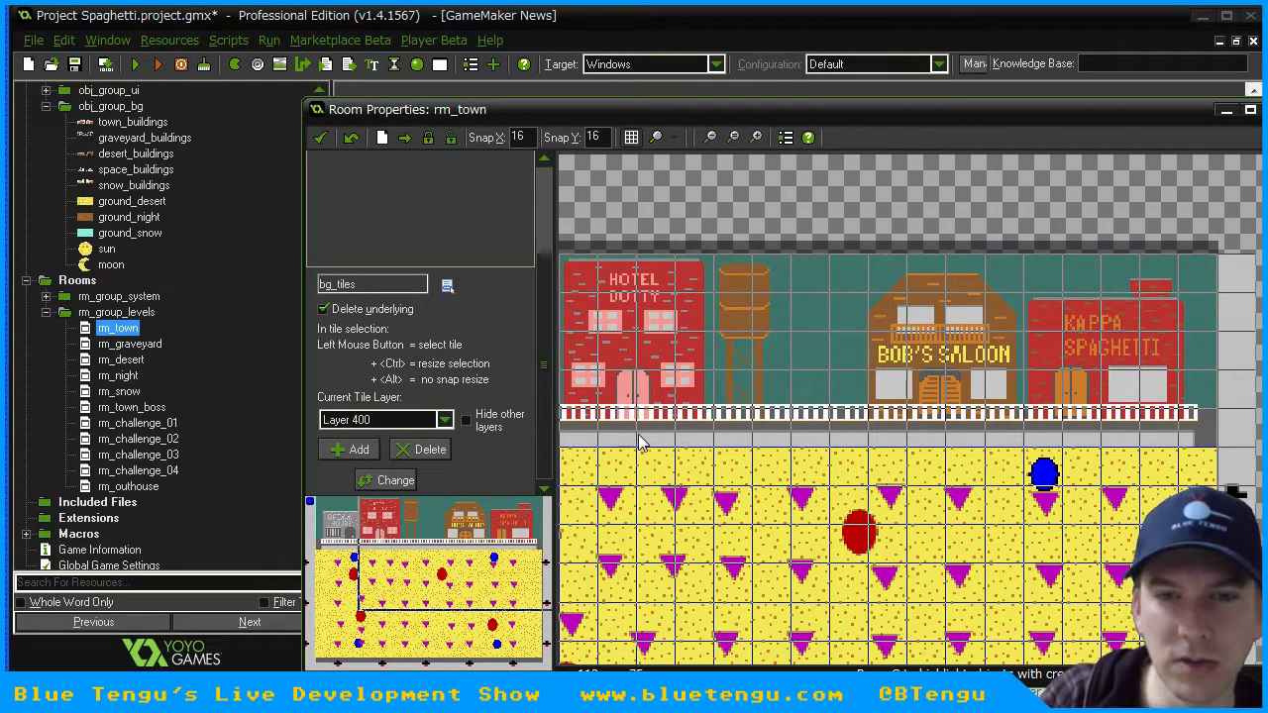
# - Try the first desert tile in the row's first cell beneath the fence on the 16-pixel snap grid, and delete it
pyautogui.hscroll(-5, 639, 444)
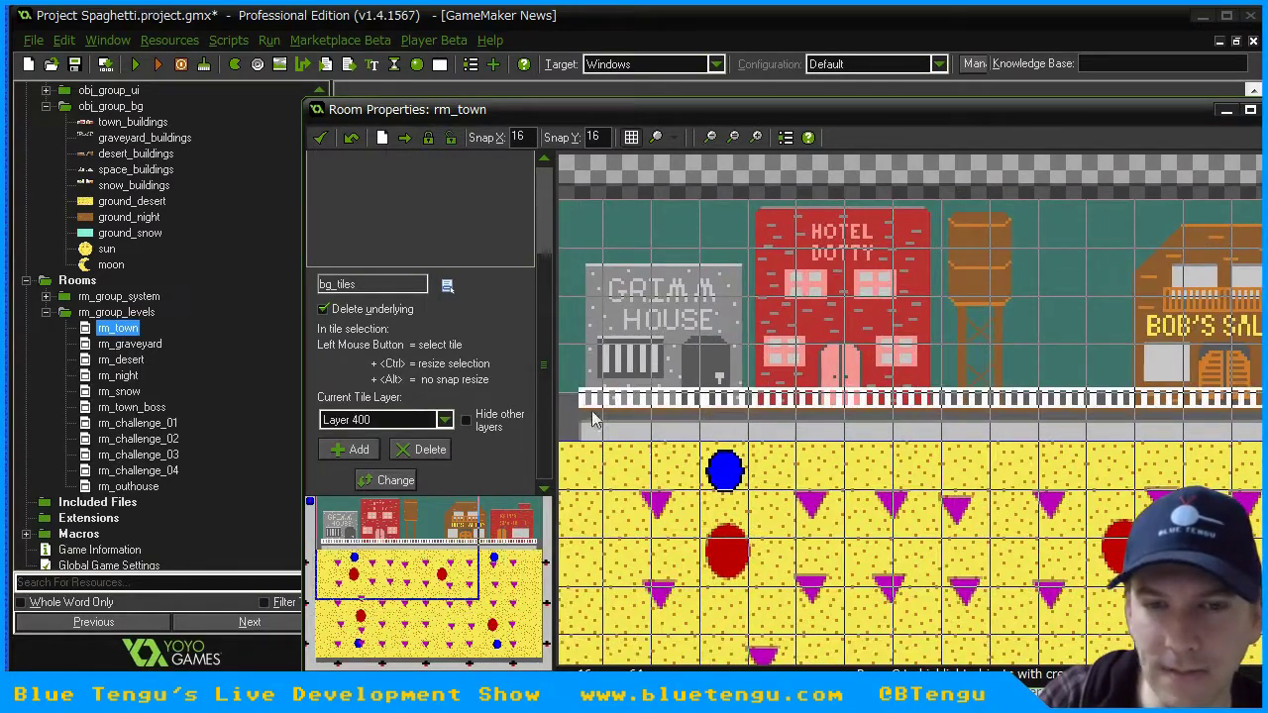
pyautogui.keyDown('ctrl'); pyautogui.scroll(-1, 594, 426); pyautogui.keyUp('ctrl')
pyautogui.scroll(3, 499, 188)
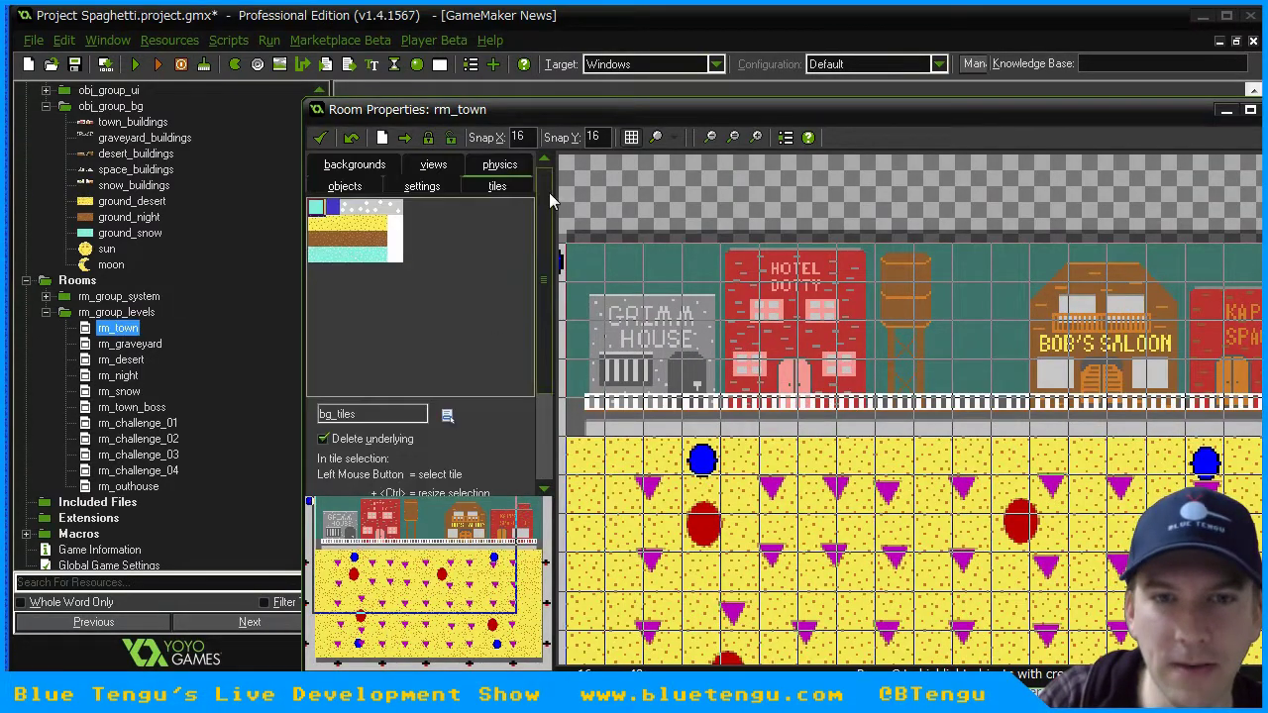
pyautogui.click(315, 222)
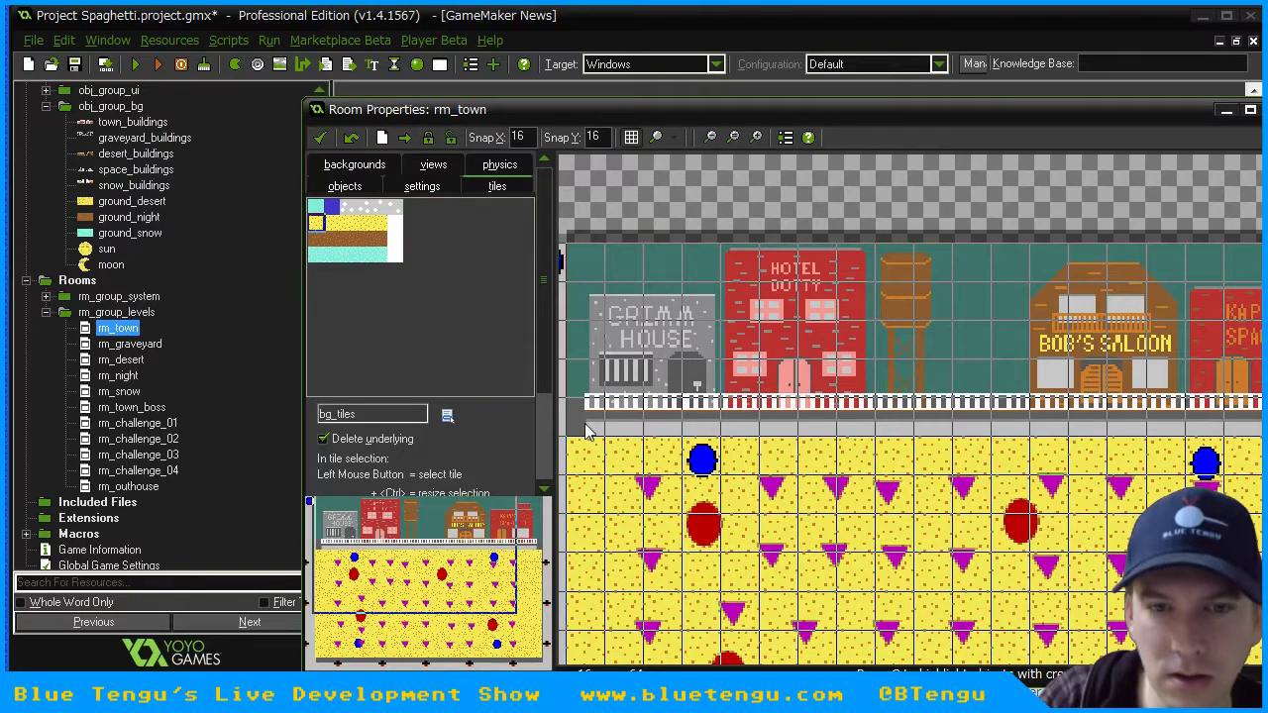
pyautogui.keyDown('ctrl'); pyautogui.scroll(1, 584, 431); pyautogui.keyUp('ctrl')
pyautogui.keyDown('ctrl'); pyautogui.scroll(-2, 584, 431); pyautogui.keyUp('ctrl')
pyautogui.keyDown('ctrl'); pyautogui.scroll(3, 584, 431); pyautogui.keyUp('ctrl')
pyautogui.keyDown('ctrl'); pyautogui.scroll(-3, 584, 431); pyautogui.keyUp('ctrl')
pyautogui.keyDown('ctrl'); pyautogui.scroll(2, 584, 431); pyautogui.keyUp('ctrl')
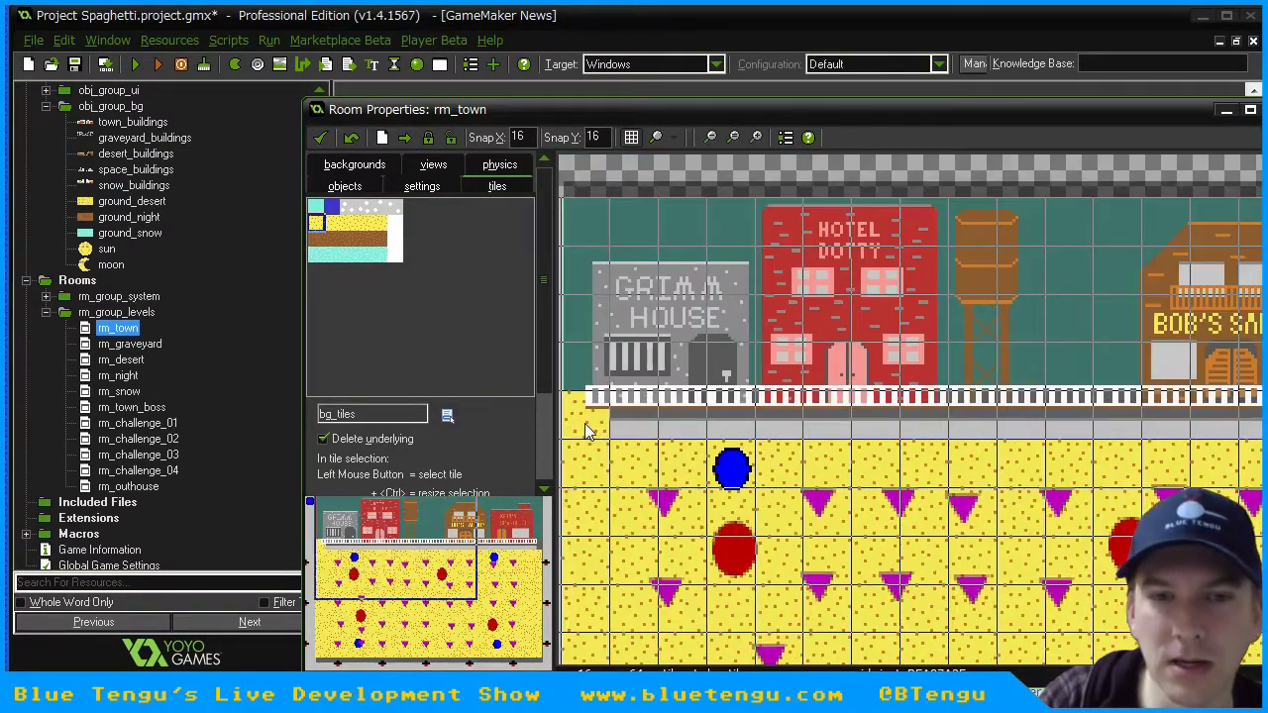
pyautogui.rightClick(585, 431)
pyautogui.click(600, 432)
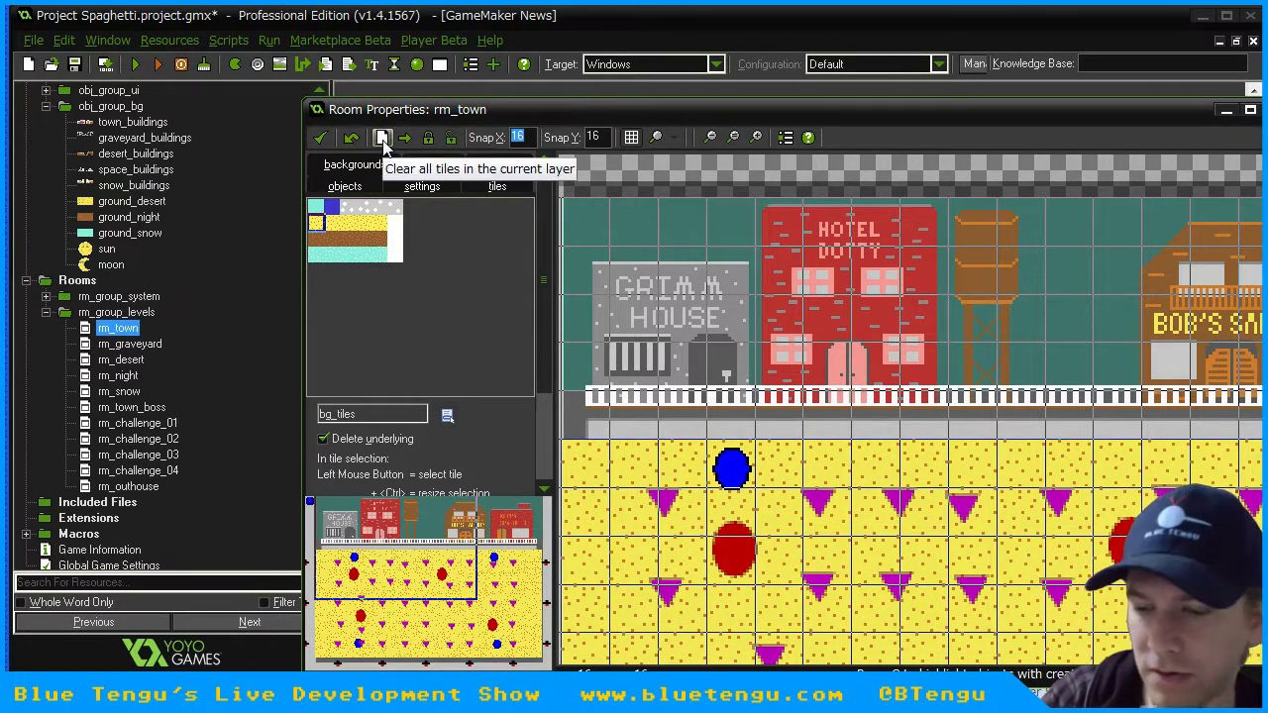
# - Set the room's Snap X and Snap Y to 1
pyautogui.press('Tab')
pyautogui.write('1')
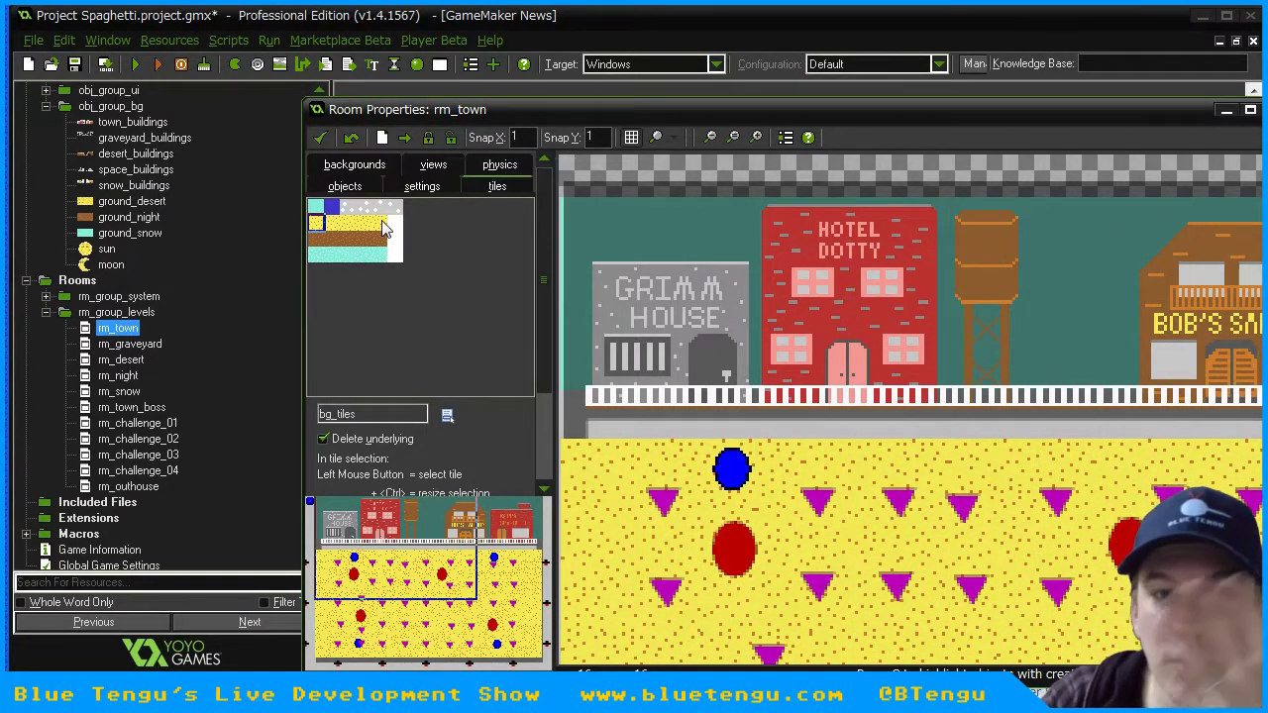
# - Place desert tiles freehand side by side beneath the fence, from the row's start to below Hotel Dotty, using the first three variants
pyautogui.click(569, 419)
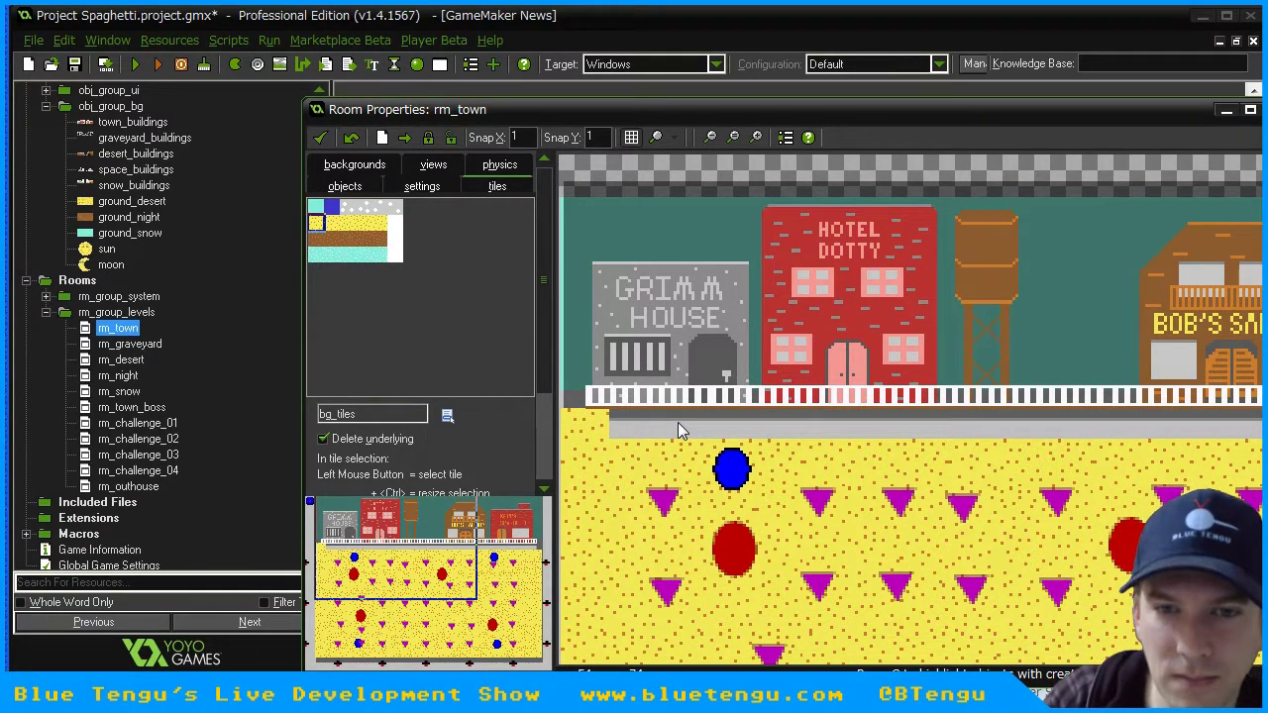
pyautogui.click(332, 225)
pyautogui.click(617, 420)
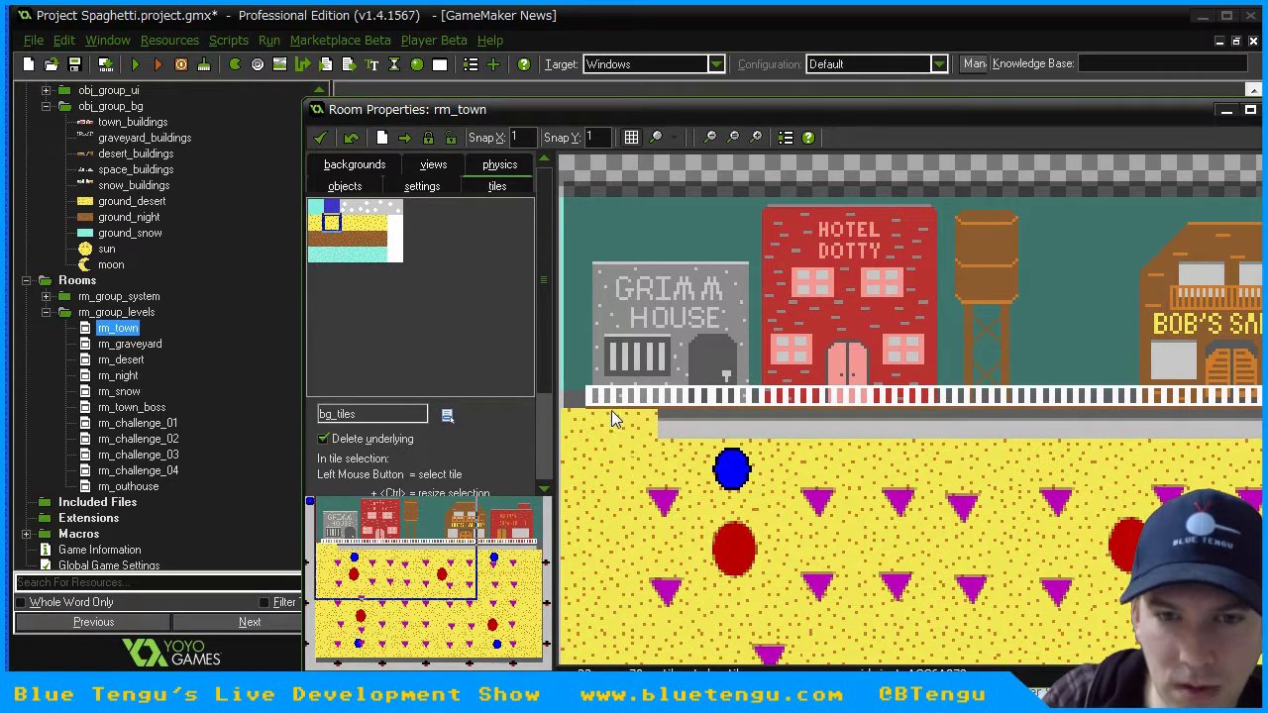
pyautogui.click(347, 223)
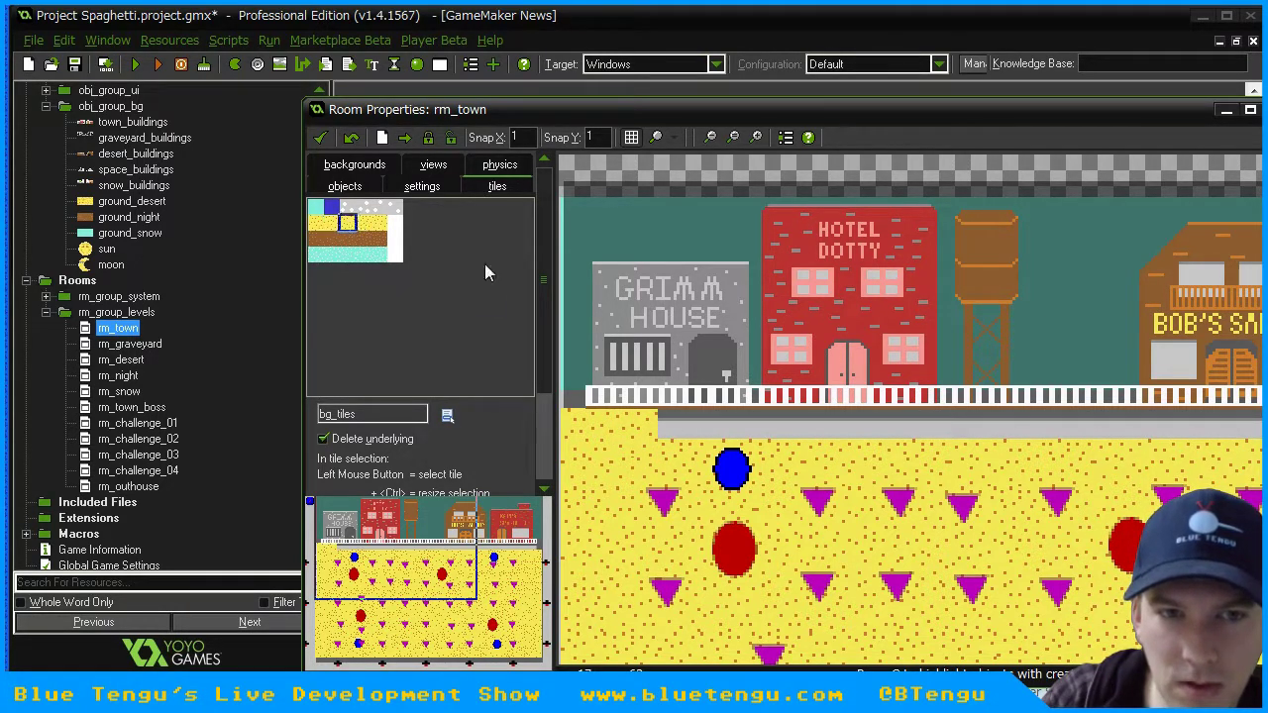
pyautogui.click(665, 420)
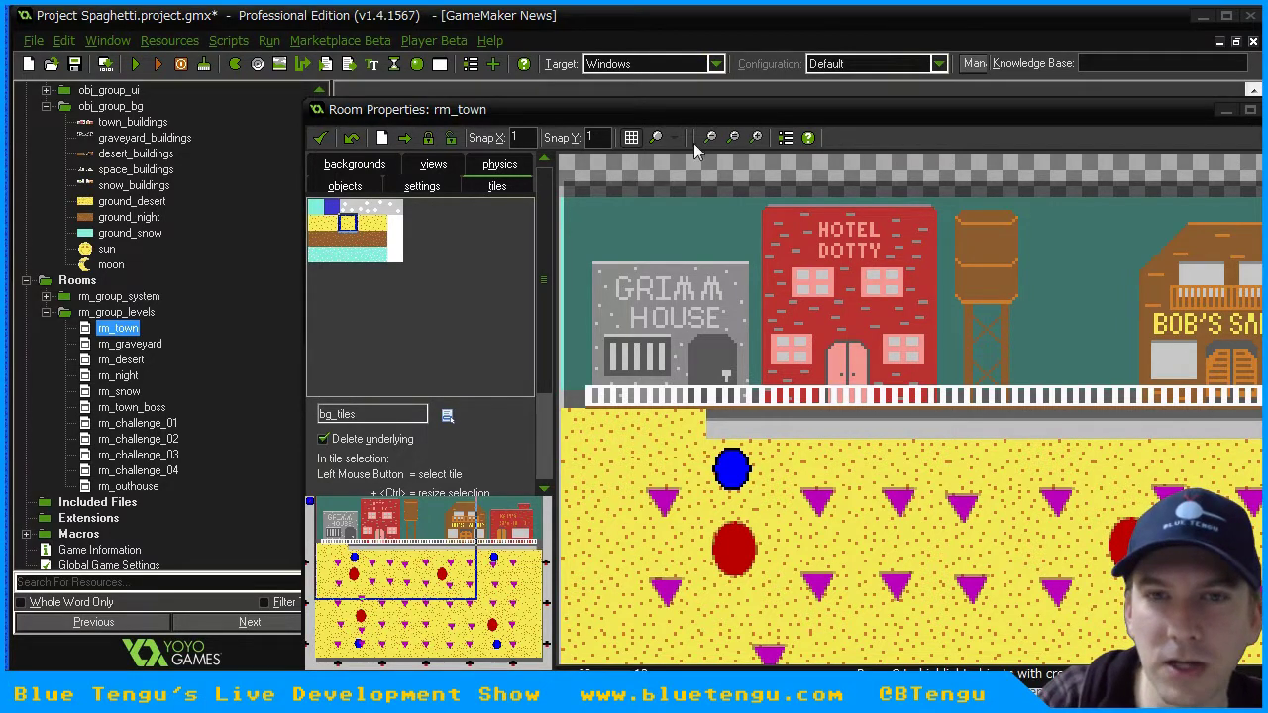
pyautogui.rightClick(691, 427)
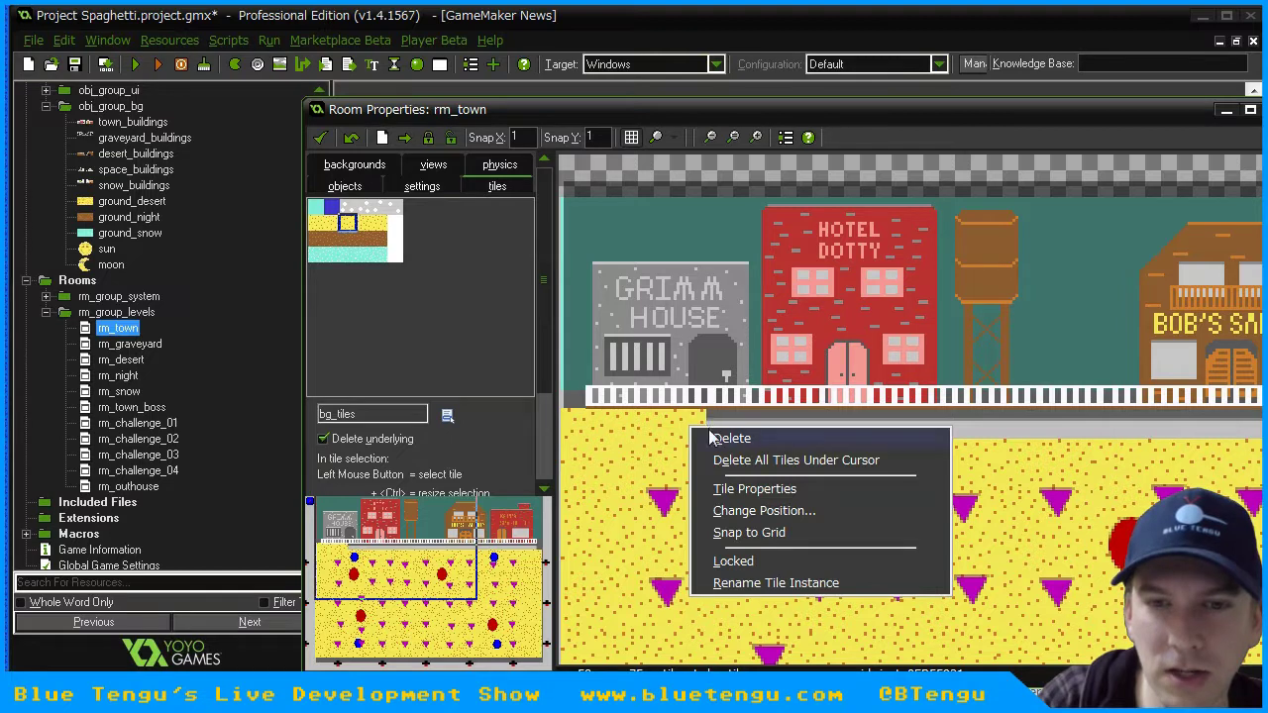
pyautogui.click(647, 109)
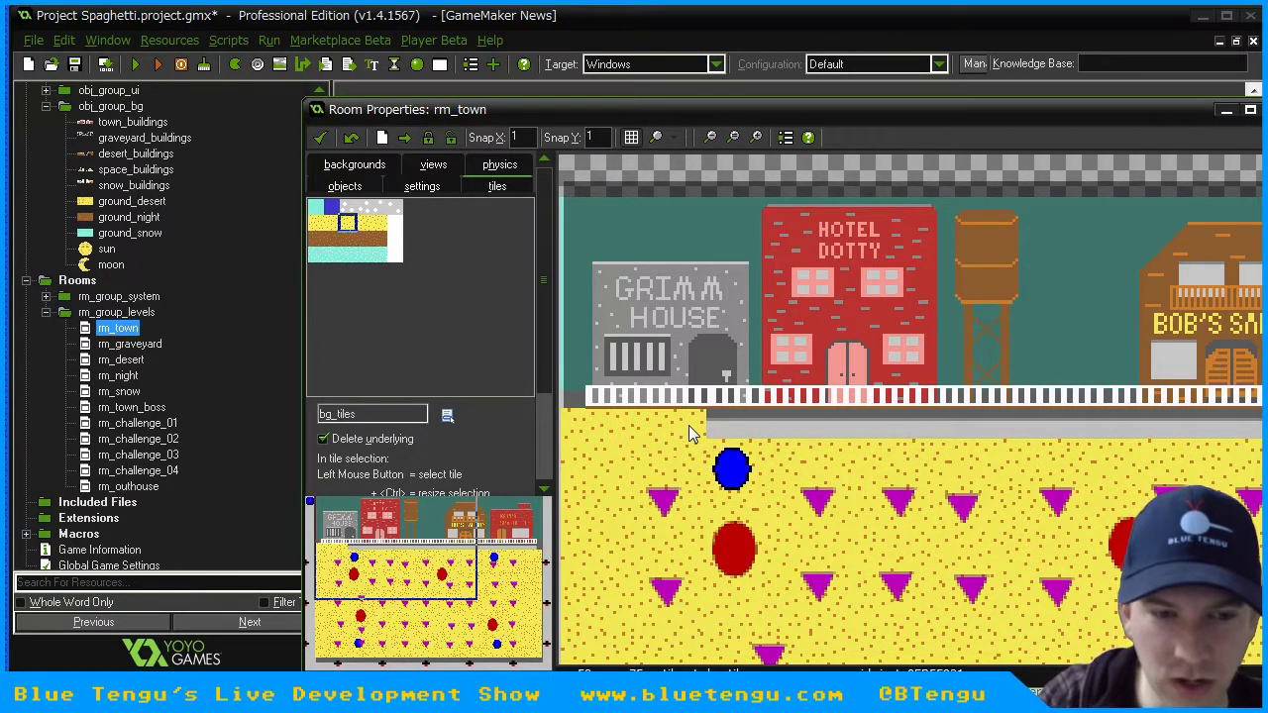
pyautogui.moveTo(717, 418)
pyautogui.mouseDown()
pyautogui.moveTo(739, 426)
pyautogui.moveTo(707, 409)
pyautogui.mouseUp()
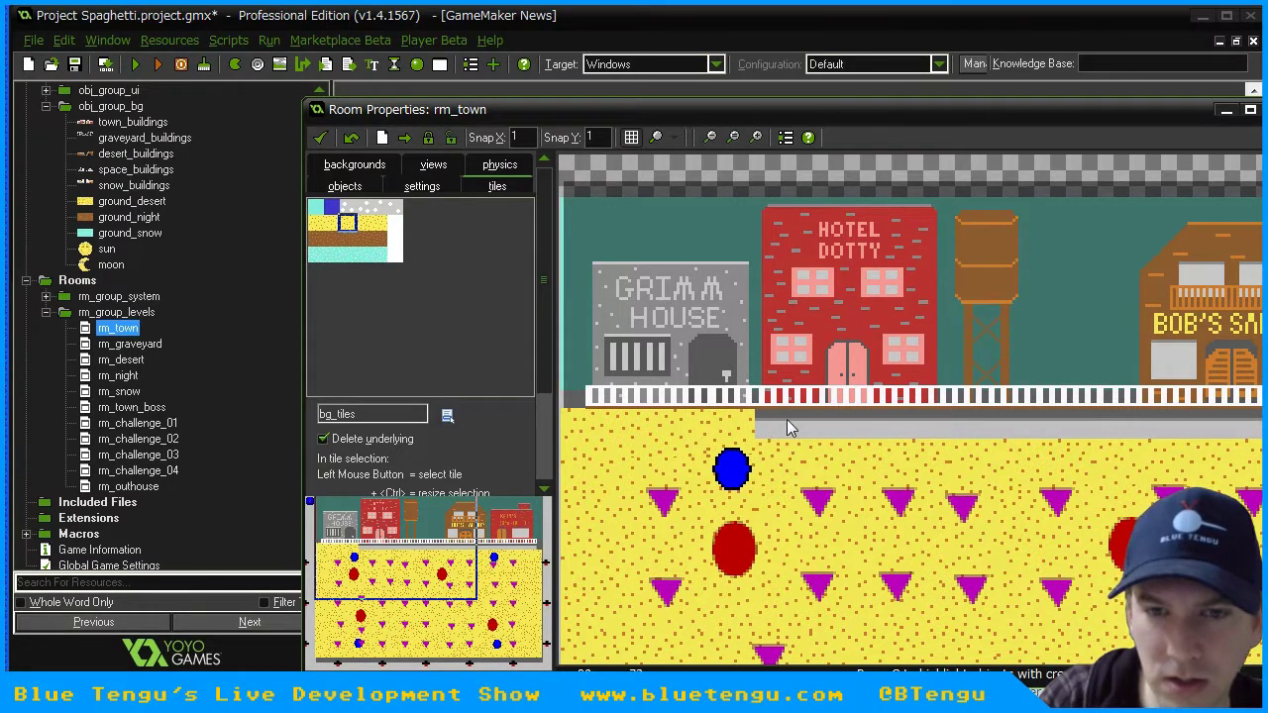
pyautogui.moveTo(818, 418)
pyautogui.mouseDown()
pyautogui.moveTo(751, 420)
pyautogui.moveTo(822, 419)
pyautogui.moveTo(804, 412)
pyautogui.mouseUp()
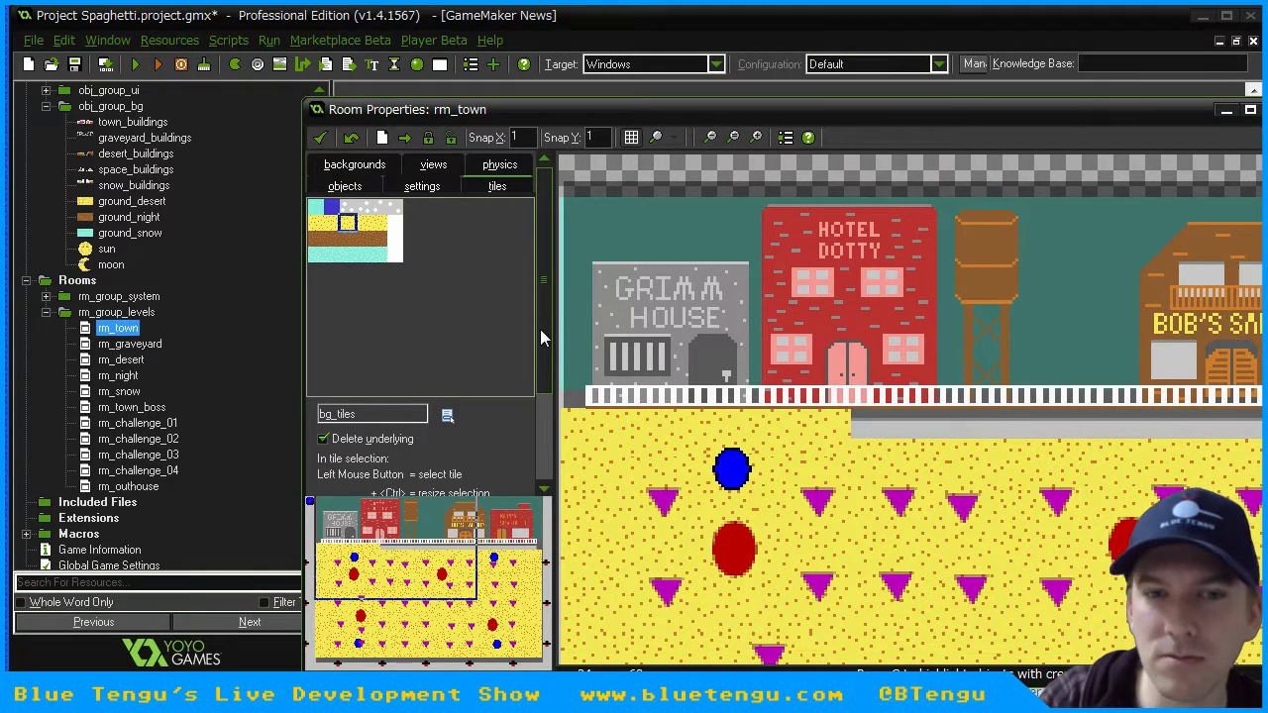
# - Clear the freehand desert tiles from the row beneath the fence
pyautogui.moveTo(540, 333); pyautogui.dragTo(544, 437)
pyautogui.scroll(3, 568, 237)
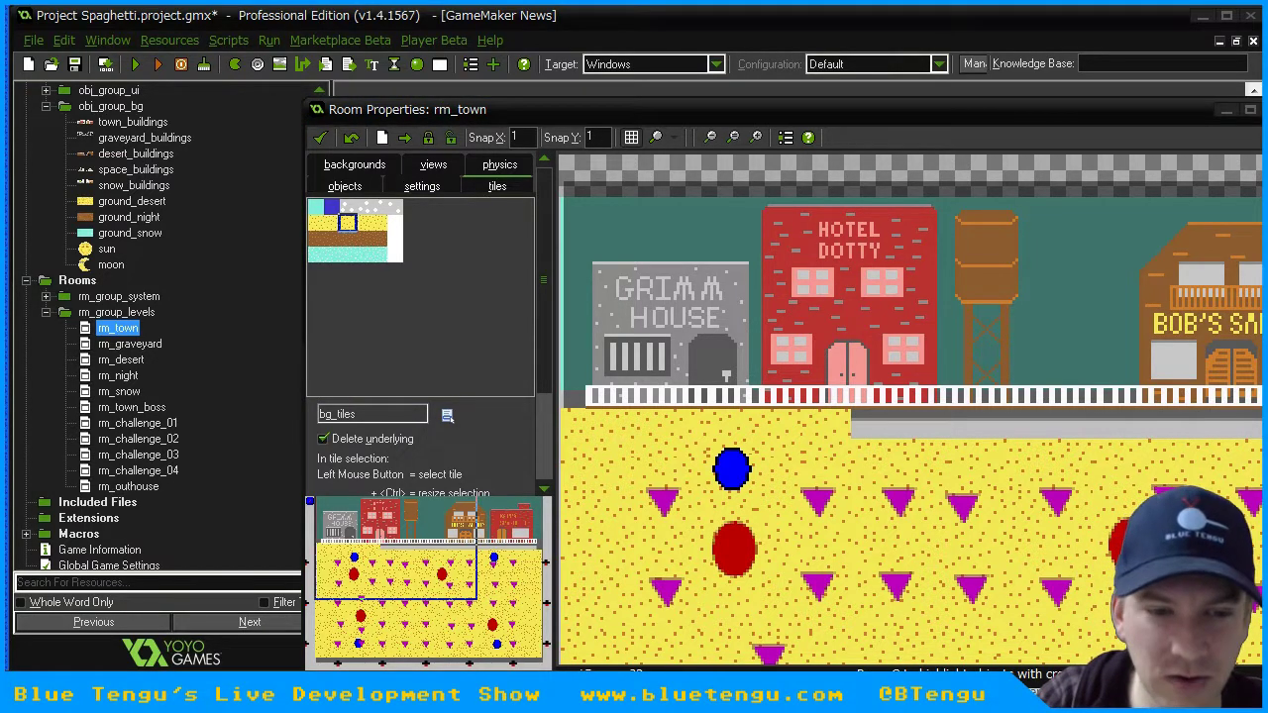
pyautogui.moveTo(848, 432); pyautogui.dragTo(727, 431)
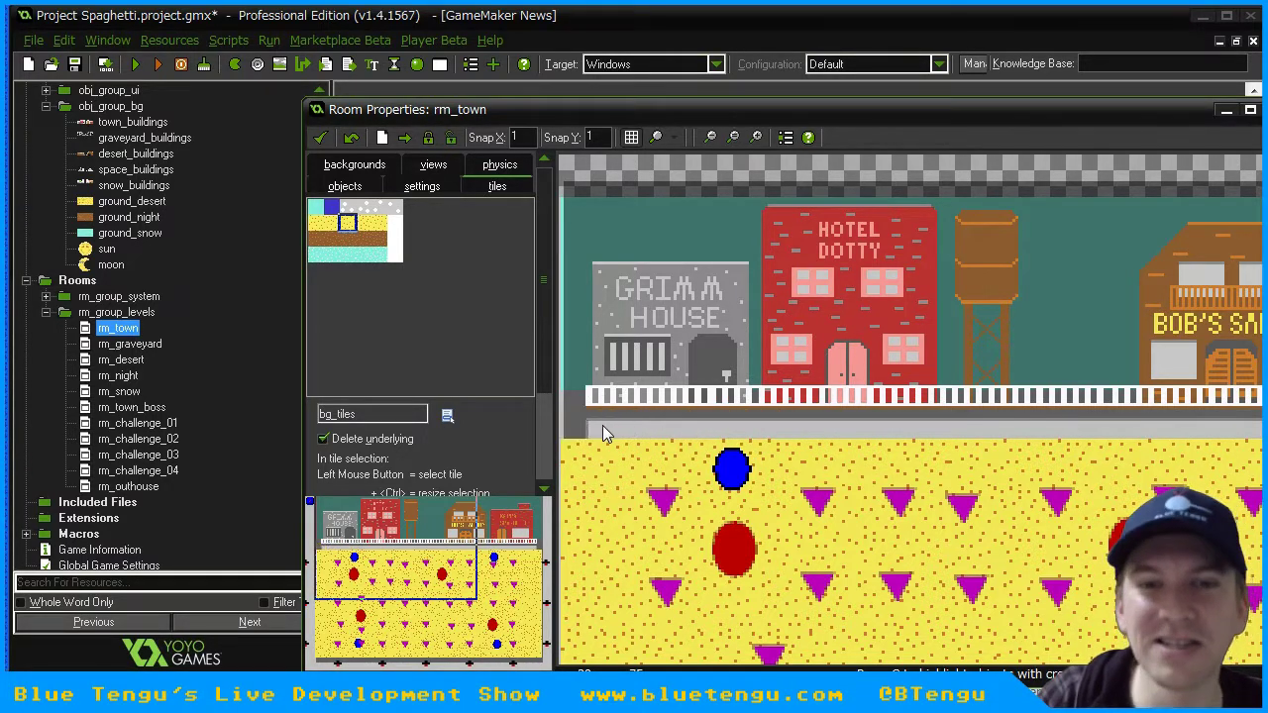
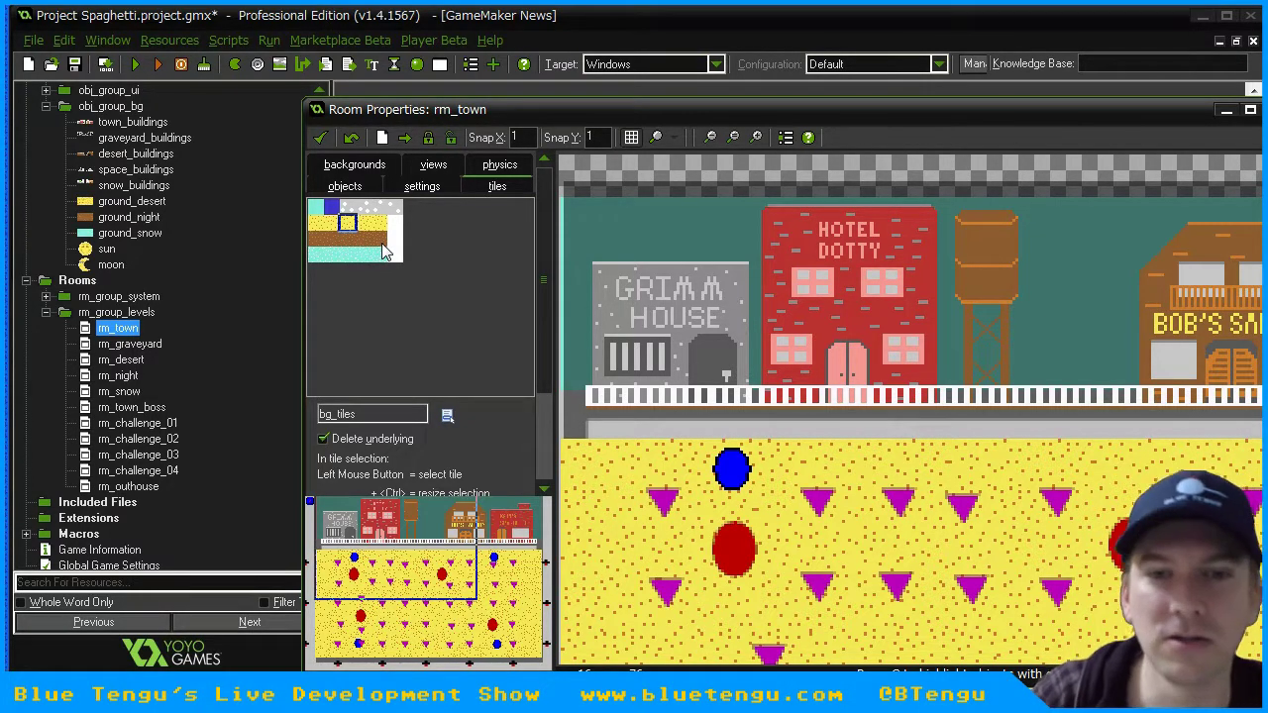
# - Place the third desert tile at the row's start just beneath the fence, adjust its position, and delete the misaligned neighbouring tile
pyautogui.click(571, 408)
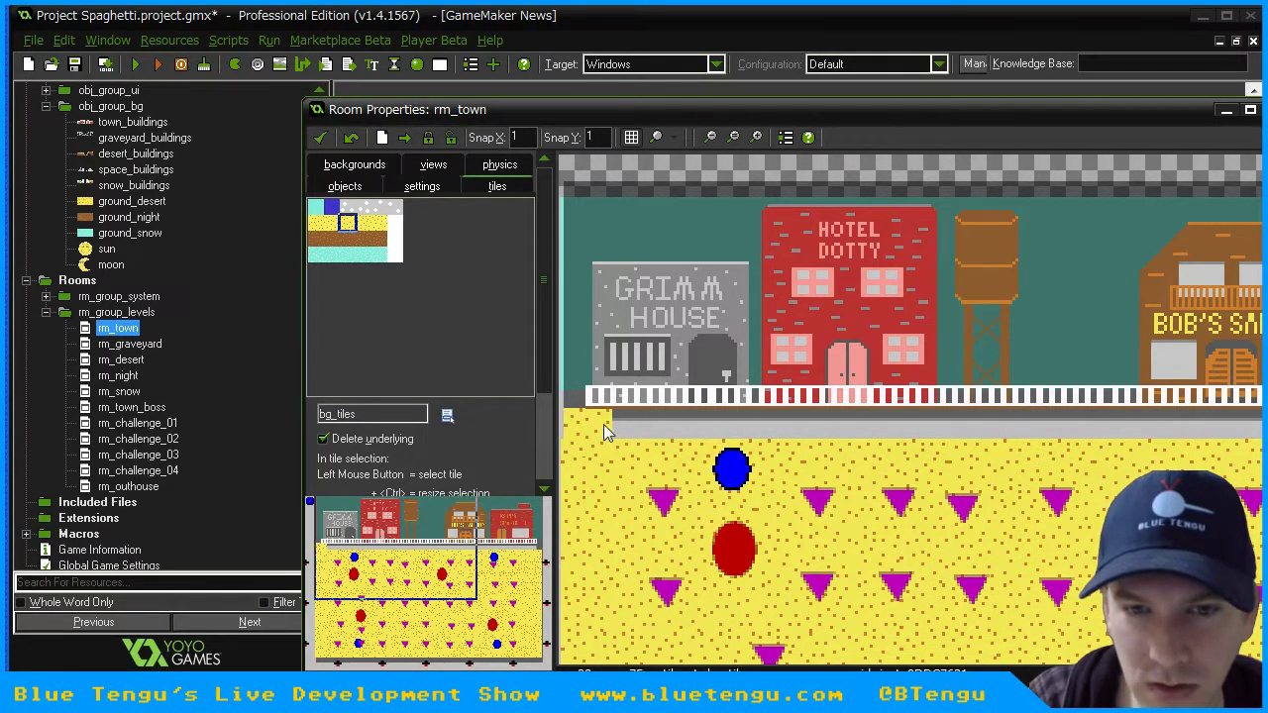
pyautogui.click(580, 421)
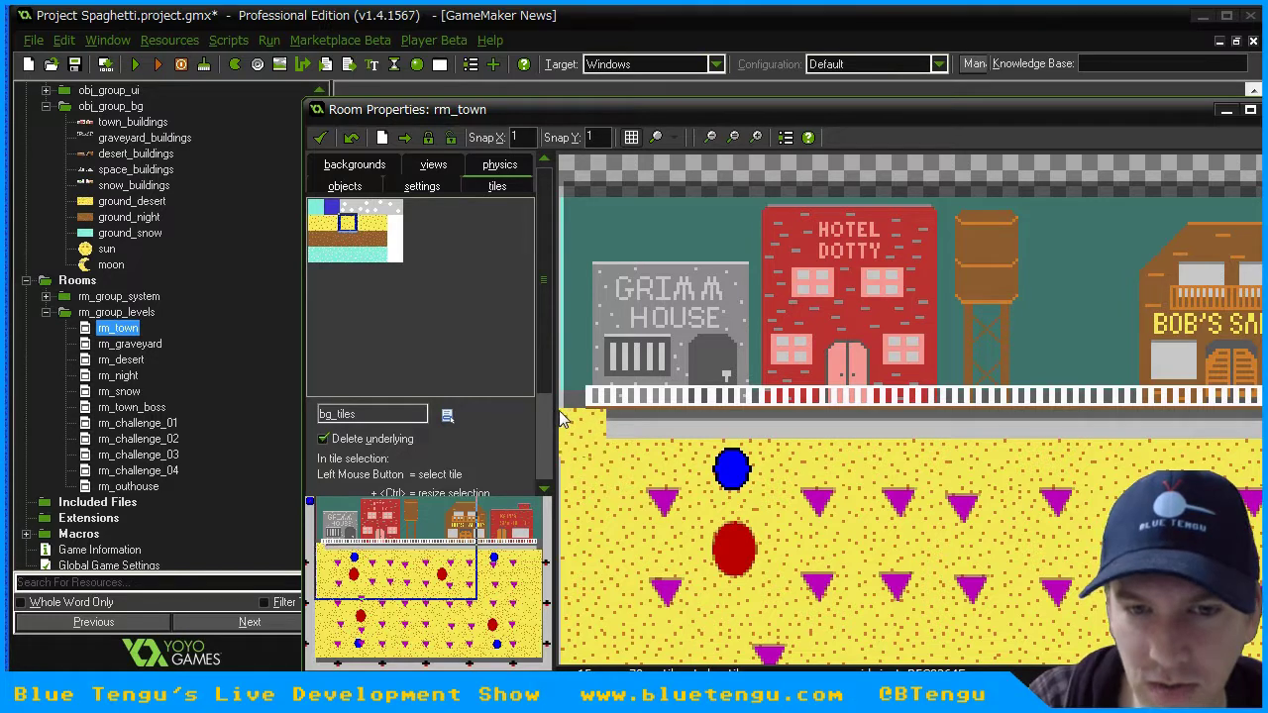
pyautogui.moveTo(560, 418)
pyautogui.keyDown('ctrl'); pyautogui.mouseDown()
pyautogui.moveTo(1022, 421)
pyautogui.moveTo(569, 421)
pyautogui.moveTo(912, 421)
pyautogui.moveTo(610, 421)
pyautogui.moveTo(557, 407)
pyautogui.mouseUp(); pyautogui.keyUp('ctrl')
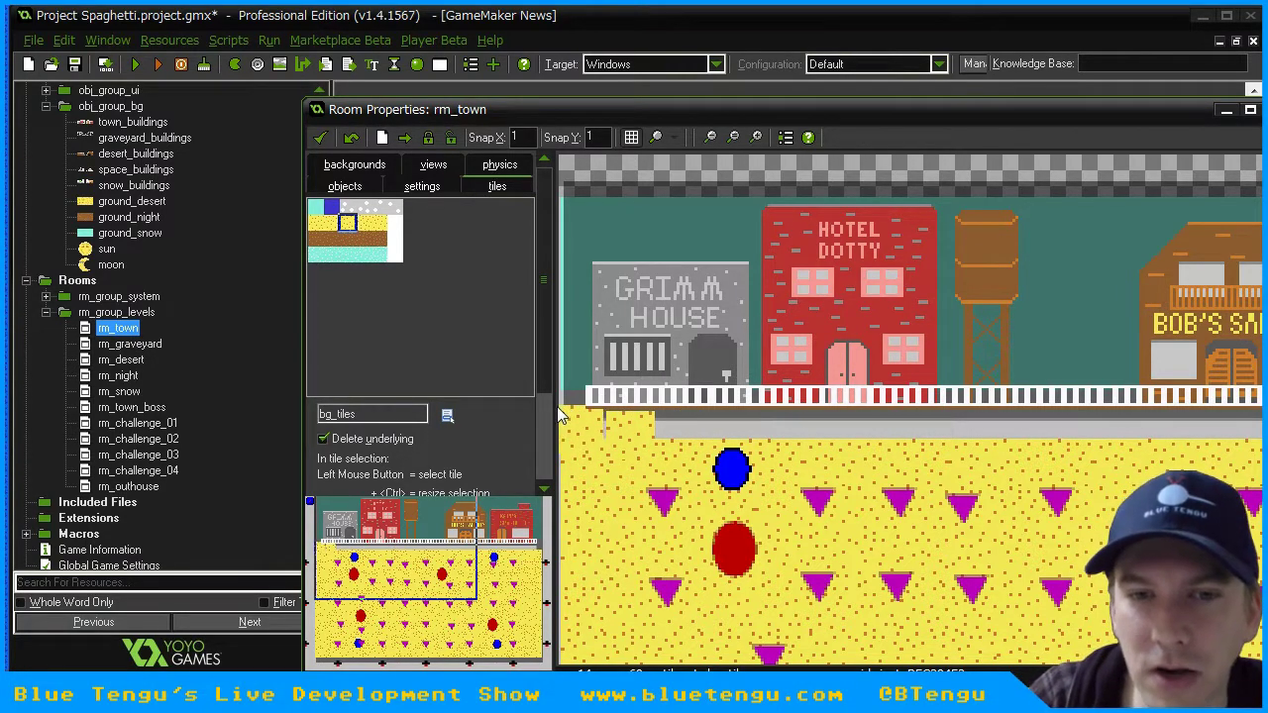
pyautogui.keyDown('ctrl'); pyautogui.moveTo(632, 426); pyautogui.dragTo(654, 418); pyautogui.keyUp('ctrl')
pyautogui.rightClick(652, 416)
pyautogui.click(684, 426)
# - Place two copies of the last desert tile beneath Grimm House and align them end to end with the row's first tile
pyautogui.click(379, 222)
pyautogui.click(665, 419)
pyautogui.keyDown('ctrl'); pyautogui.moveTo(681, 430); pyautogui.dragTo(611, 410); pyautogui.keyUp('ctrl')
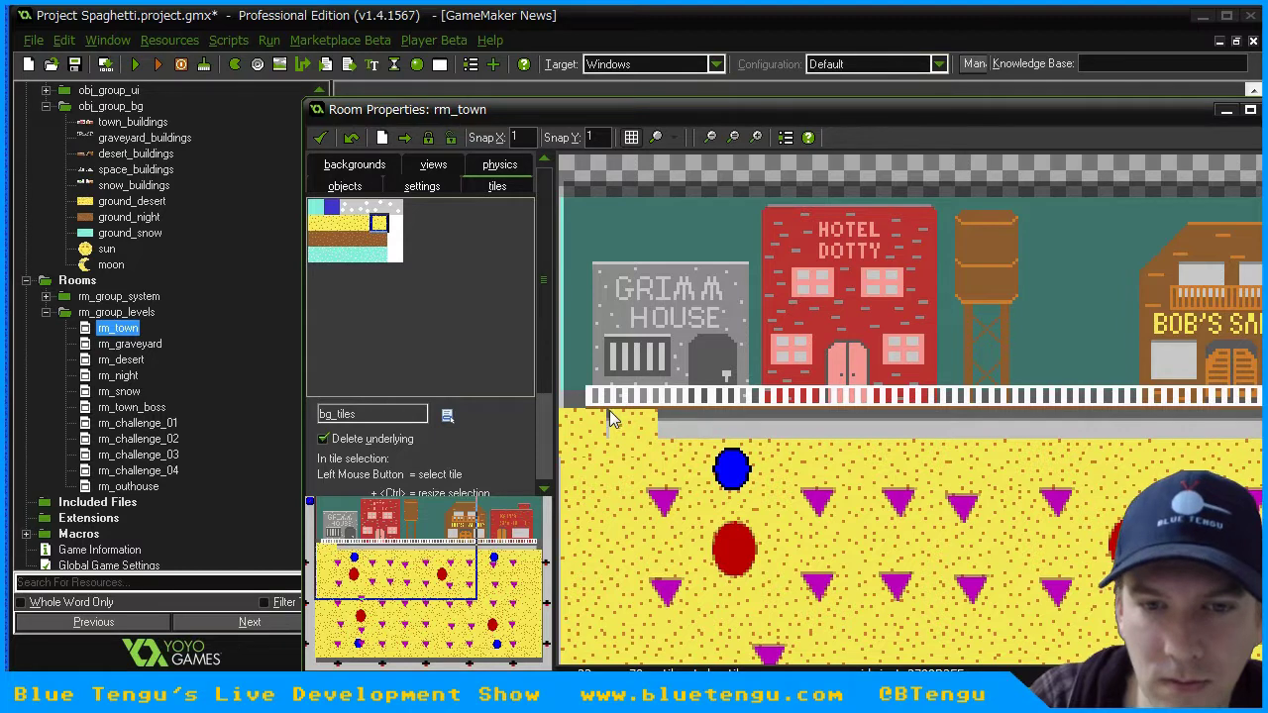
pyautogui.click(667, 426)
pyautogui.keyDown('ctrl'); pyautogui.moveTo(667, 426); pyautogui.dragTo(708, 410); pyautogui.keyUp('ctrl')
# - Extend the row beneath the fence with the third desert tile as far as Hotel Dotty's doors
pyautogui.click(347, 228)
pyautogui.moveTo(761, 446); pyautogui.dragTo(810, 416)
pyautogui.hotkey('ctrl', 'z')
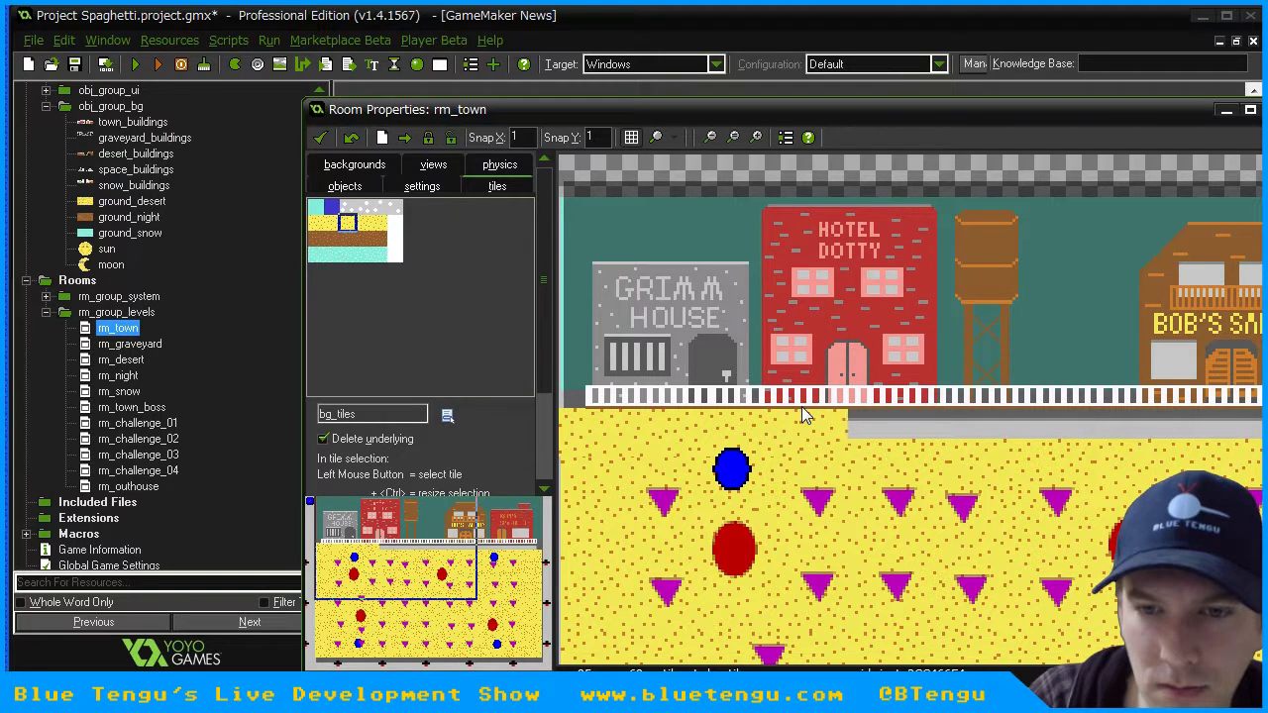
# - Try the first desert tile in the gap beneath Hotel Dotty and undo the placement
pyautogui.click(315, 226)
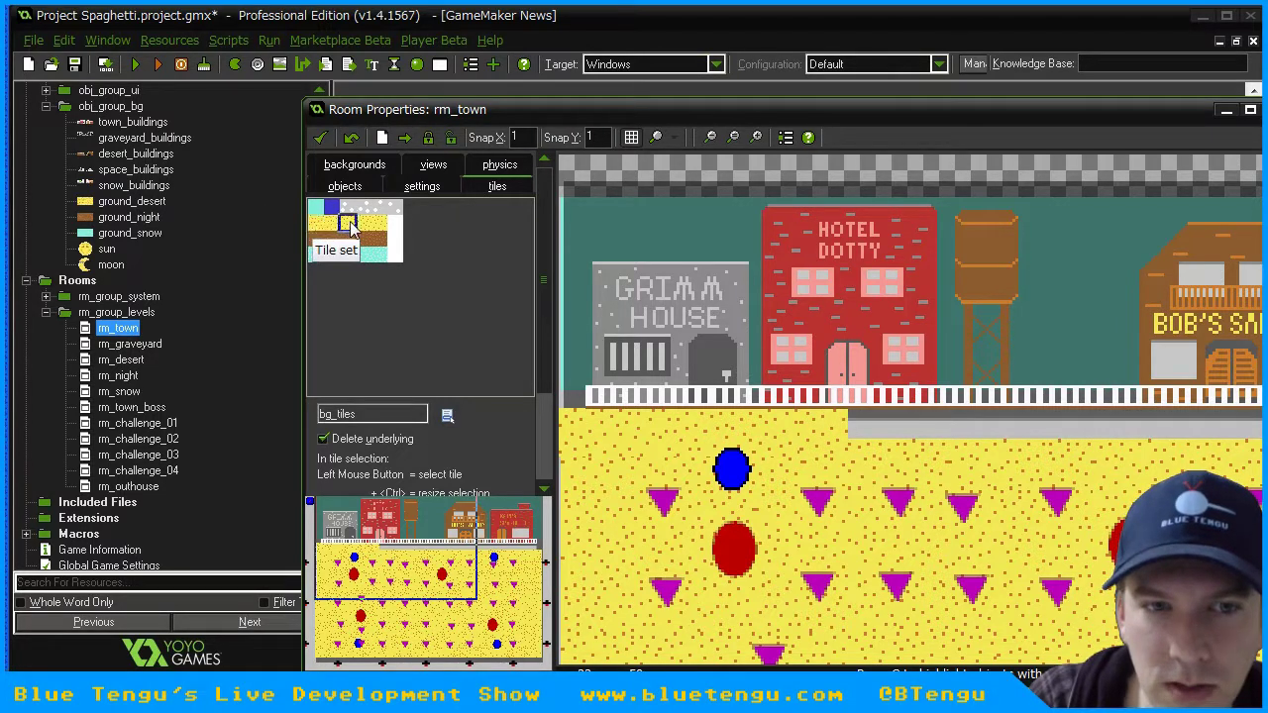
pyautogui.click(376, 227)
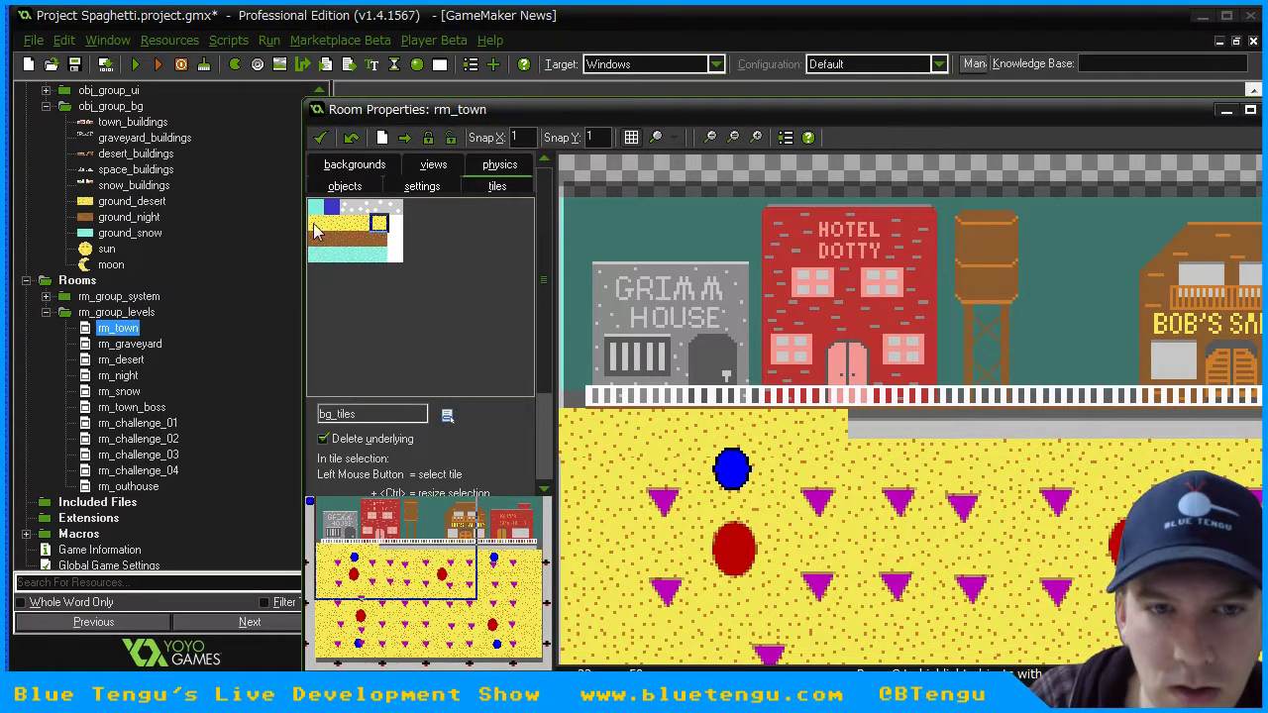
pyautogui.click(383, 226)
pyautogui.click(333, 227)
pyautogui.click(314, 226)
pyautogui.click(375, 226)
pyautogui.click(317, 226)
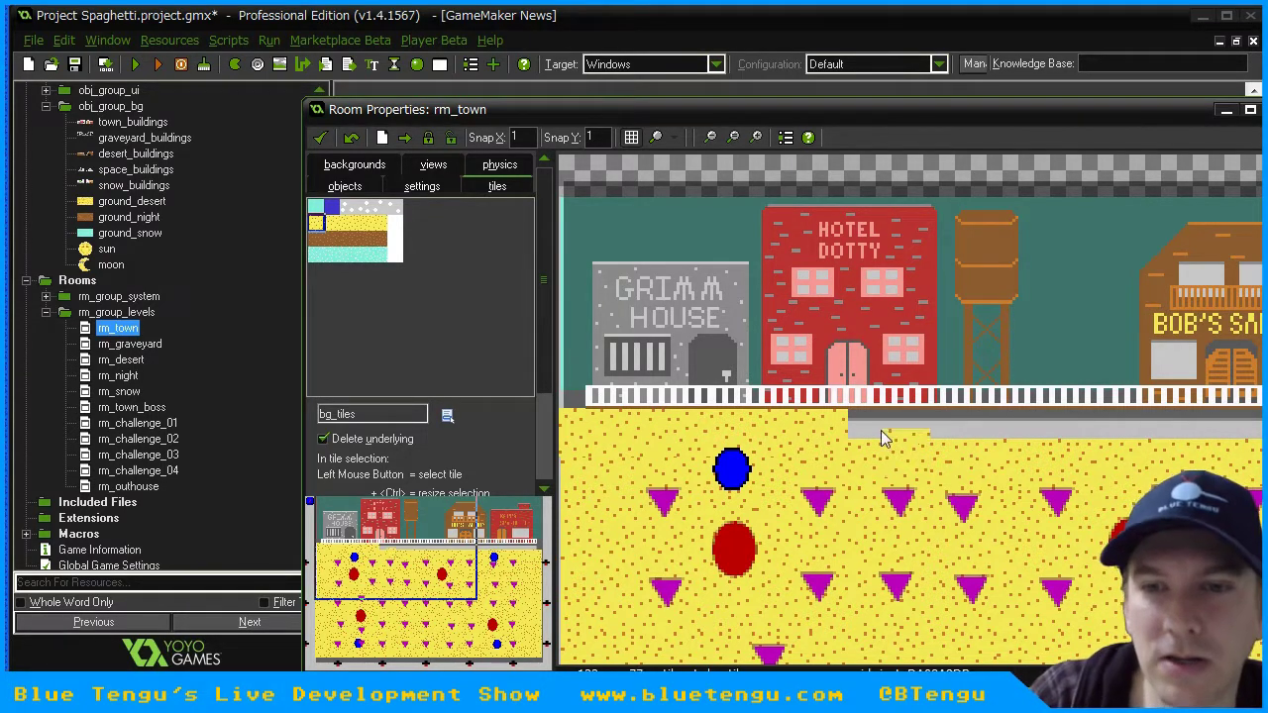
pyautogui.click(911, 432)
pyautogui.hotkey('ctrl', 'z')
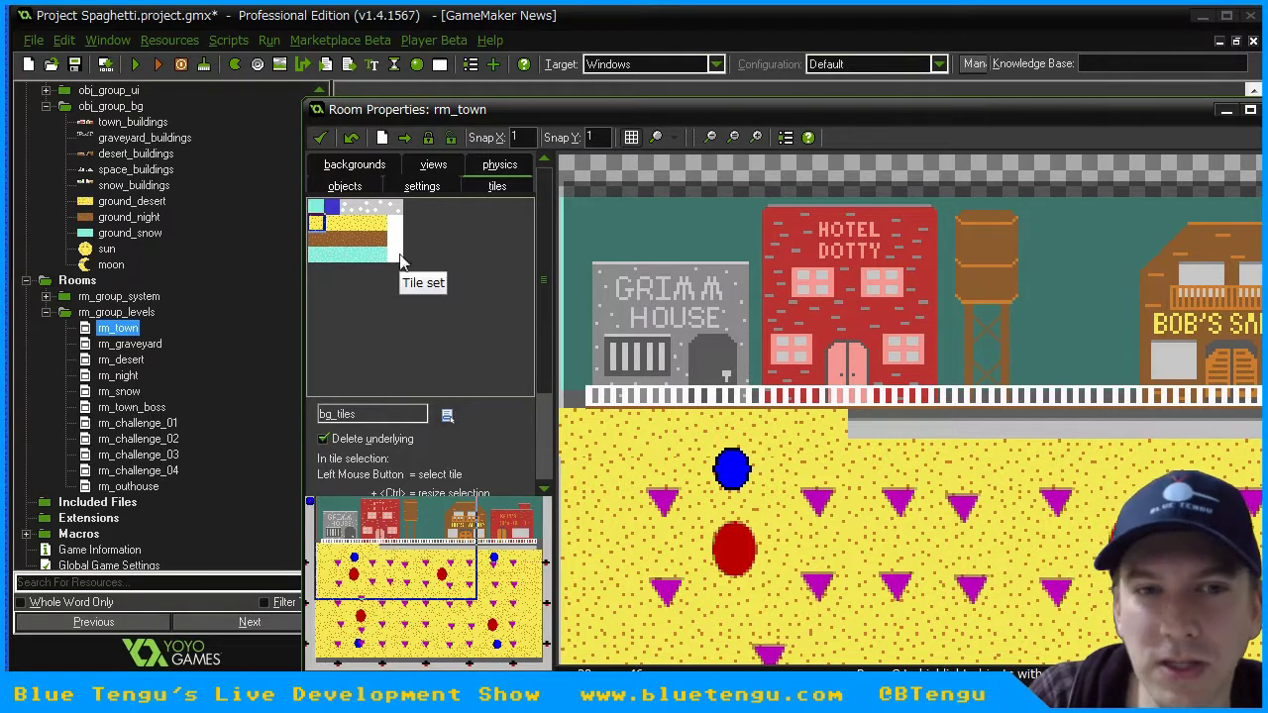
# - Place the second desert tile in the gap beneath Hotel Dotty and paint a strip of it towards Bob's Saloon
pyautogui.click(332, 222)
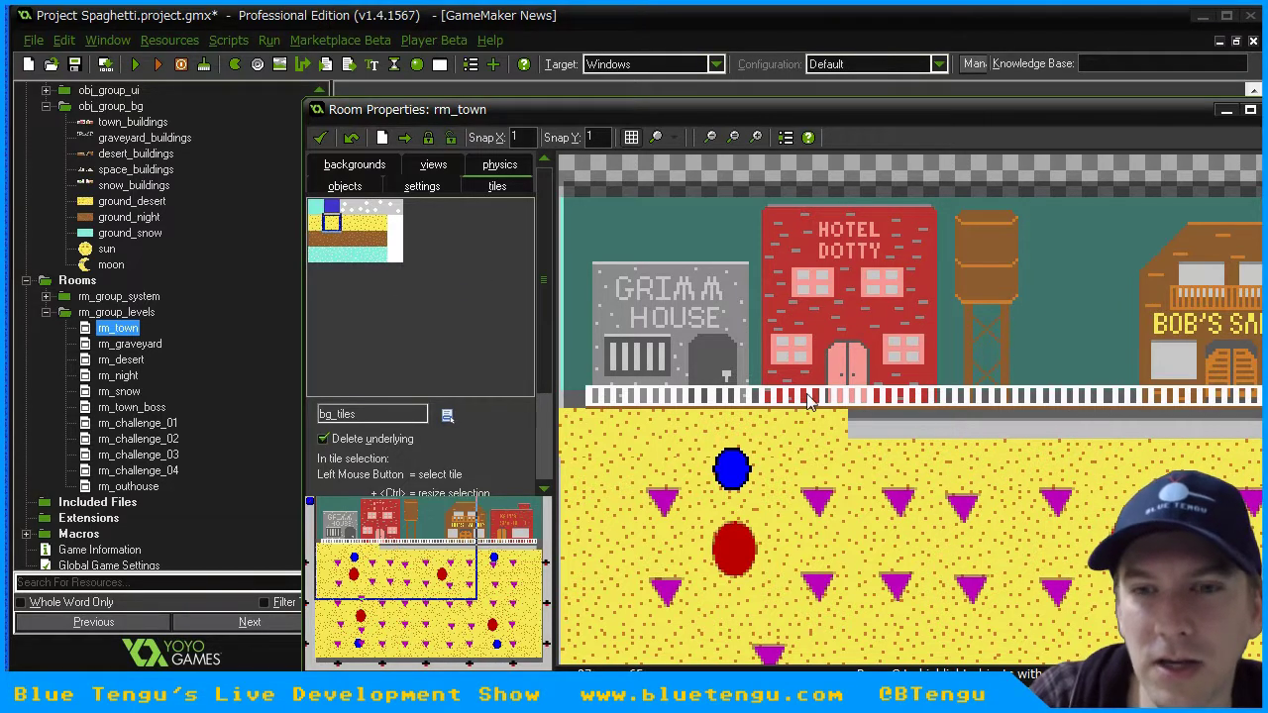
pyautogui.click(923, 412)
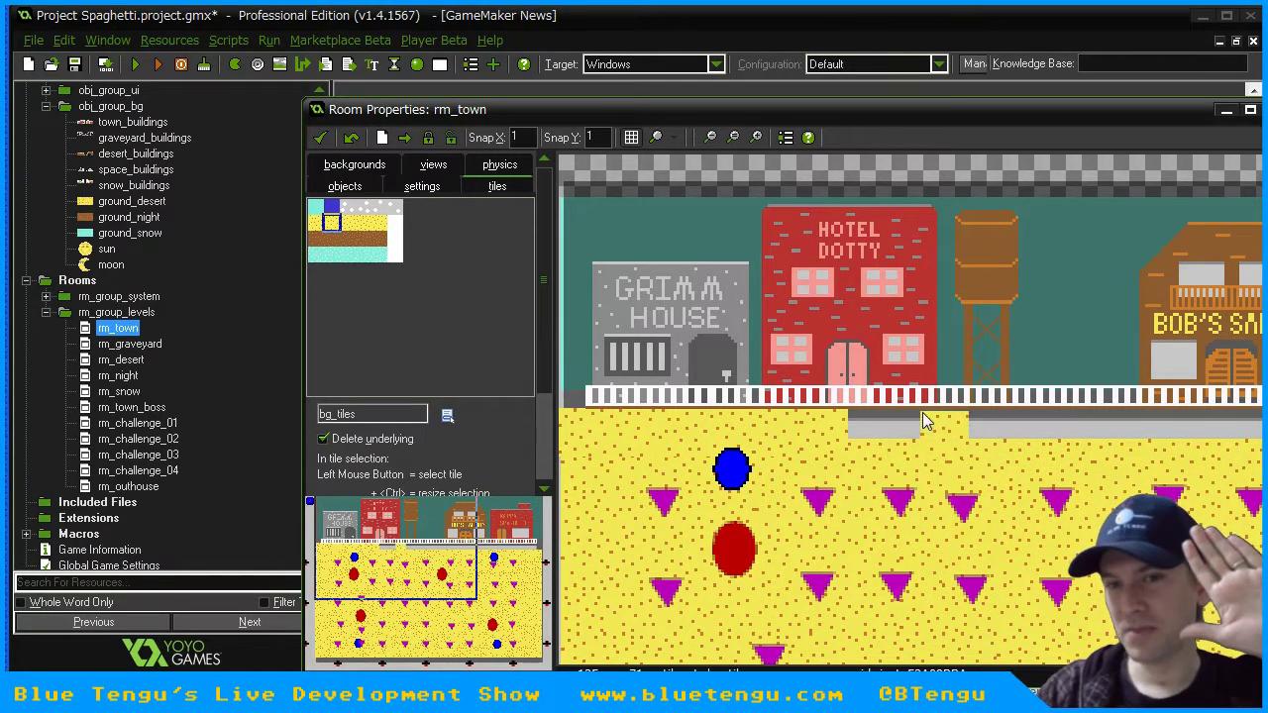
pyautogui.click(877, 421)
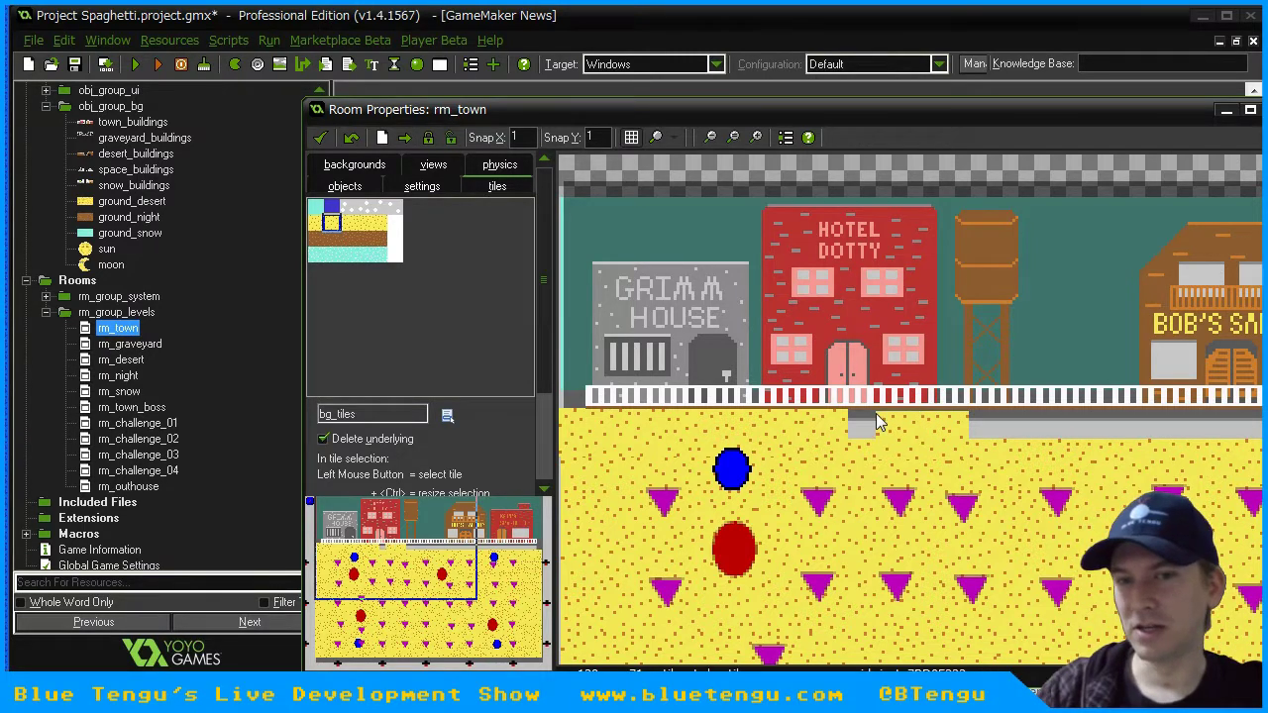
pyautogui.keyDown('shift'); pyautogui.moveTo(994, 428); pyautogui.dragTo(1135, 426); pyautogui.keyUp('shift')
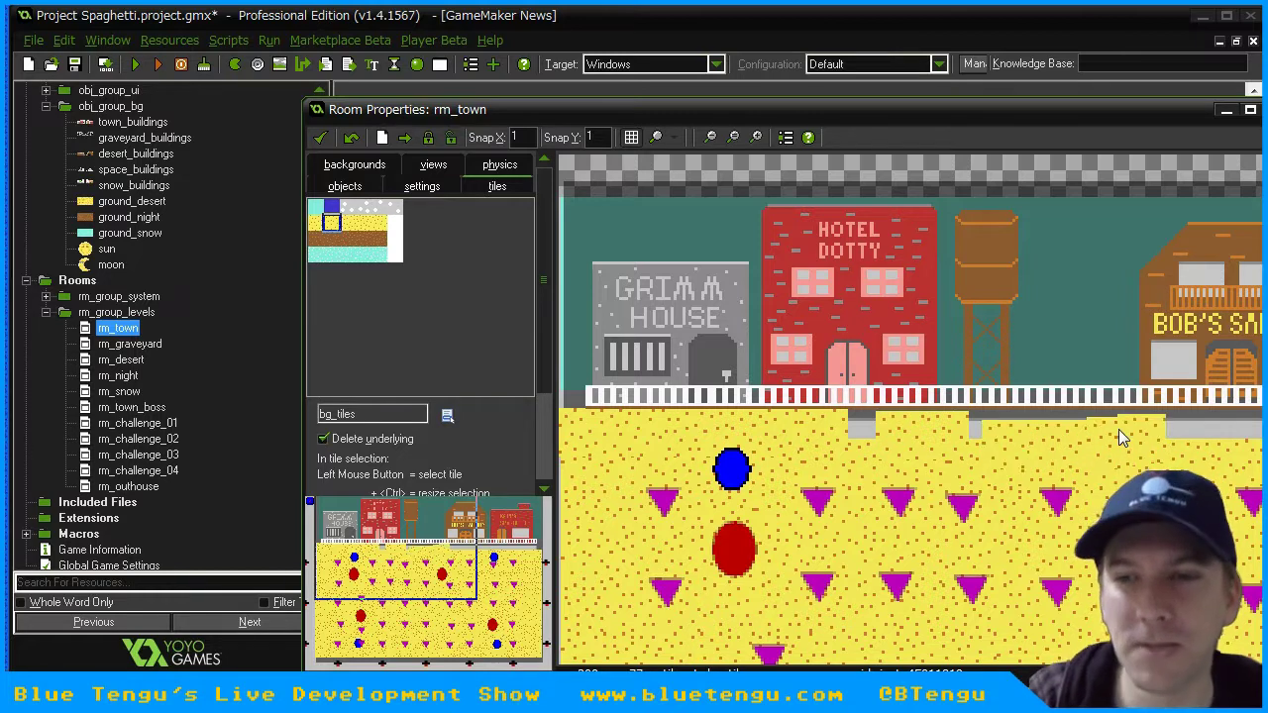
# - Undo the strip painted towards Bob's Saloon and fill the gap beneath Hotel Dotty with the third desert tile
pyautogui.hotkey('ctrl', 'z')
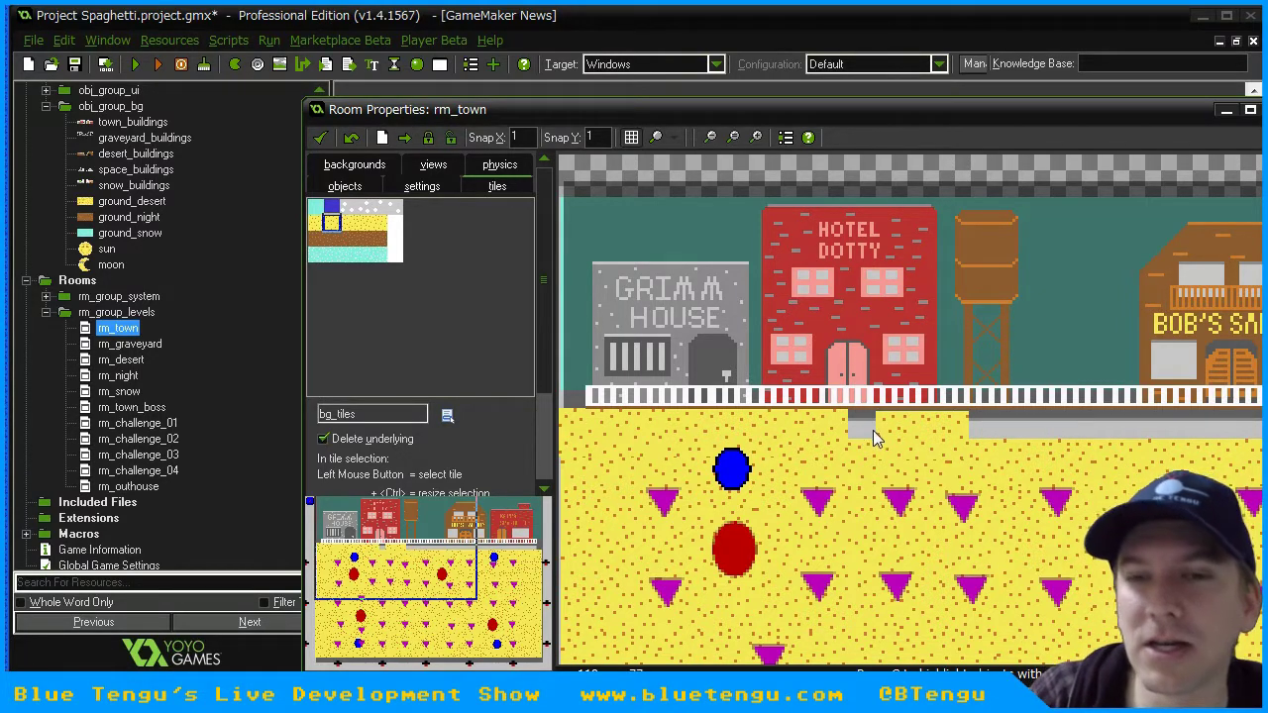
pyautogui.hotkey('ctrl', 'y')
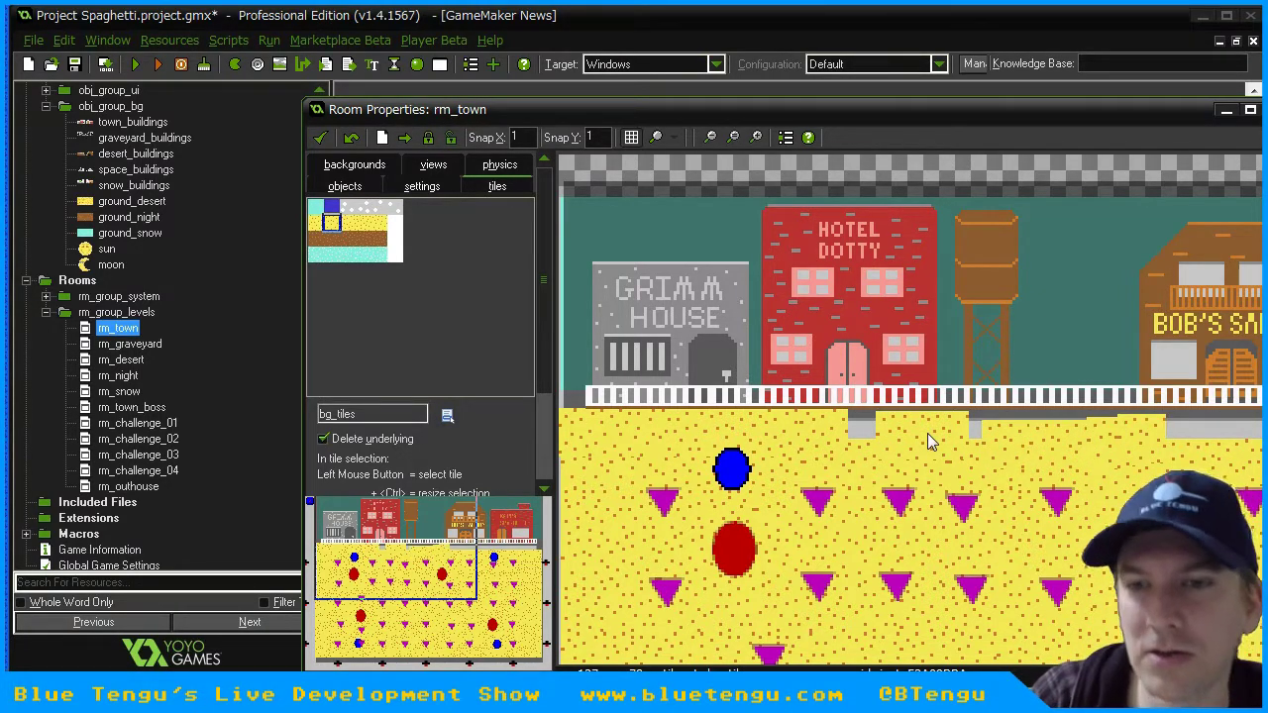
pyautogui.hotkey('ctrl', 'z')
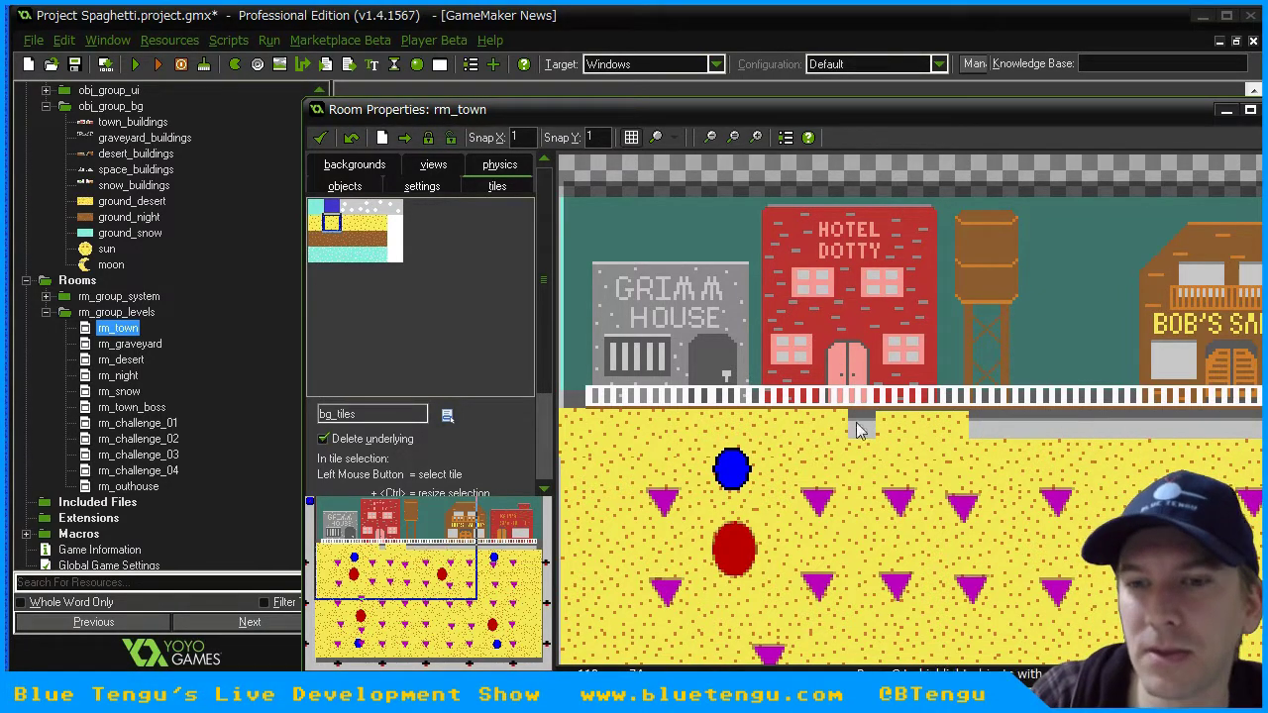
pyautogui.click(348, 223)
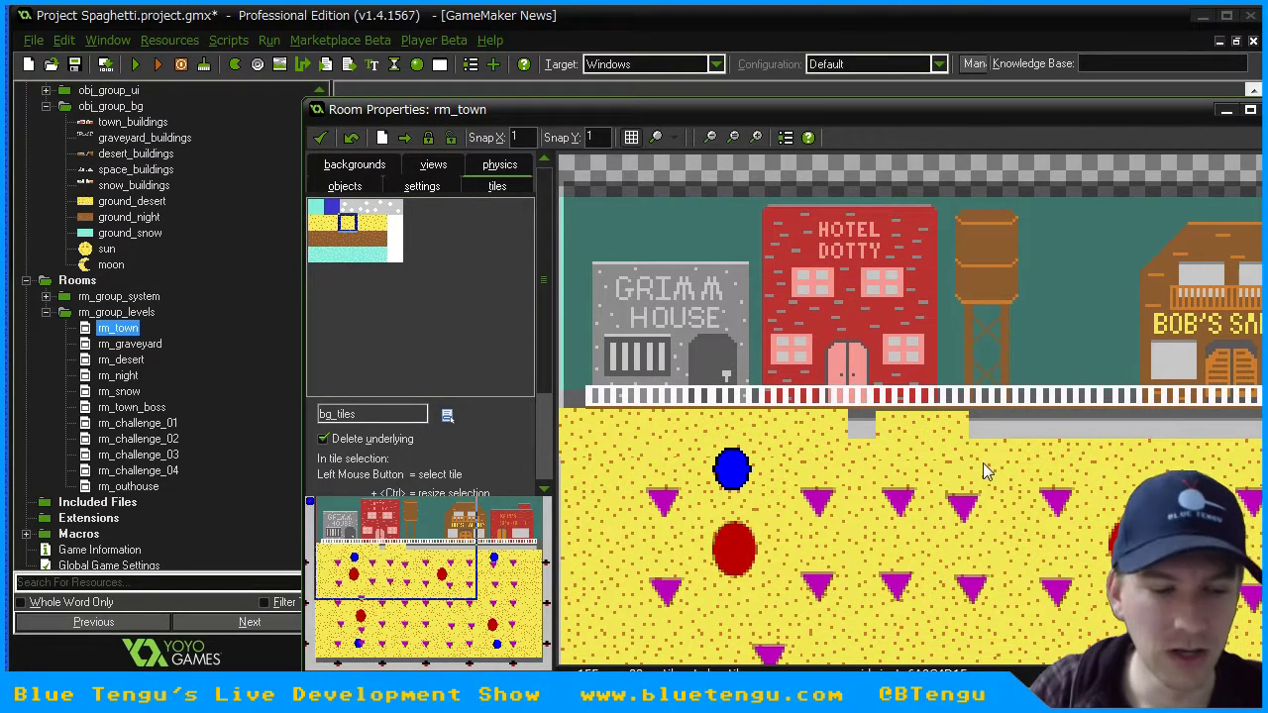
pyautogui.click(858, 419)
pyautogui.click(854, 420)
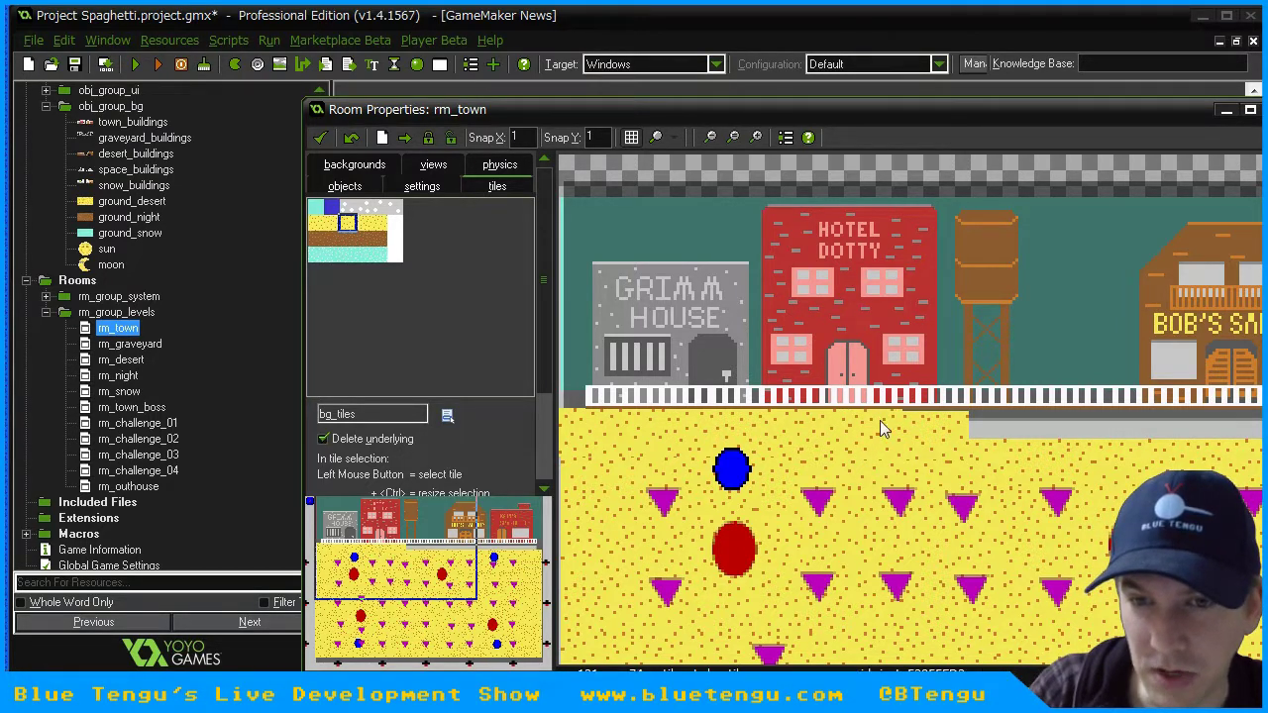
# - Extend the row beneath the fence past the water tower with the first and last desert tiles
pyautogui.click(333, 222)
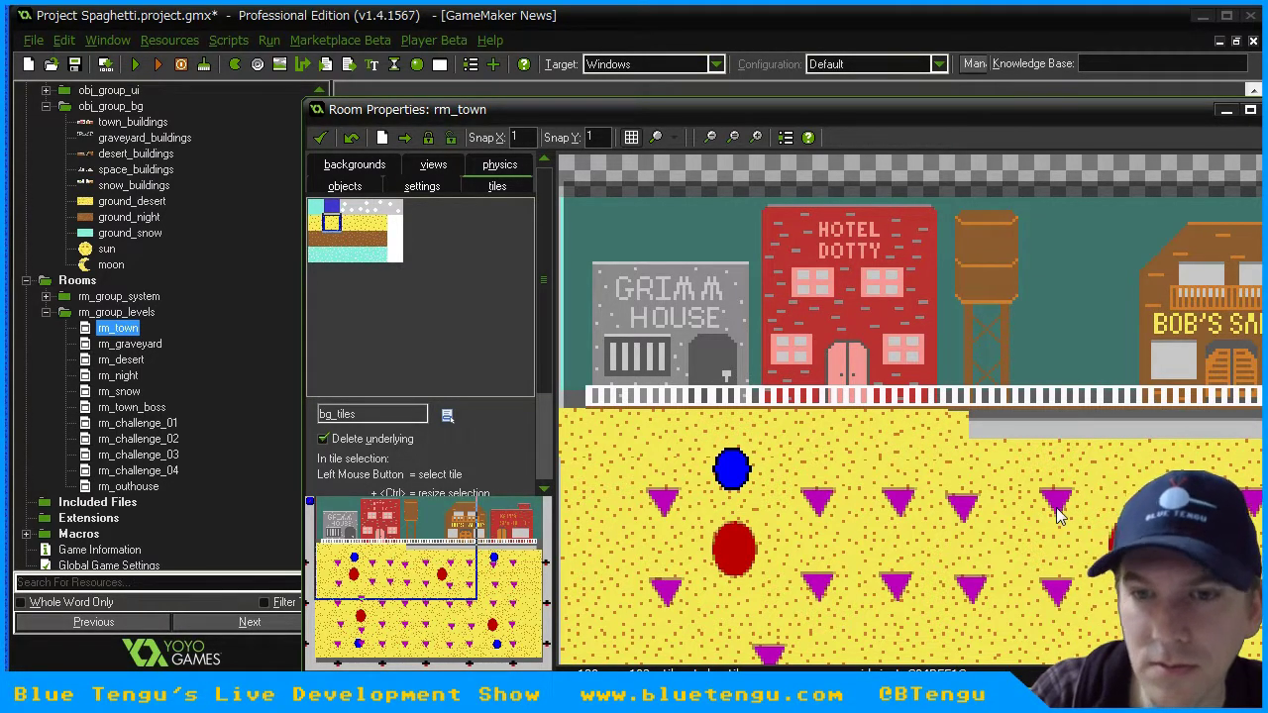
pyautogui.click(315, 222)
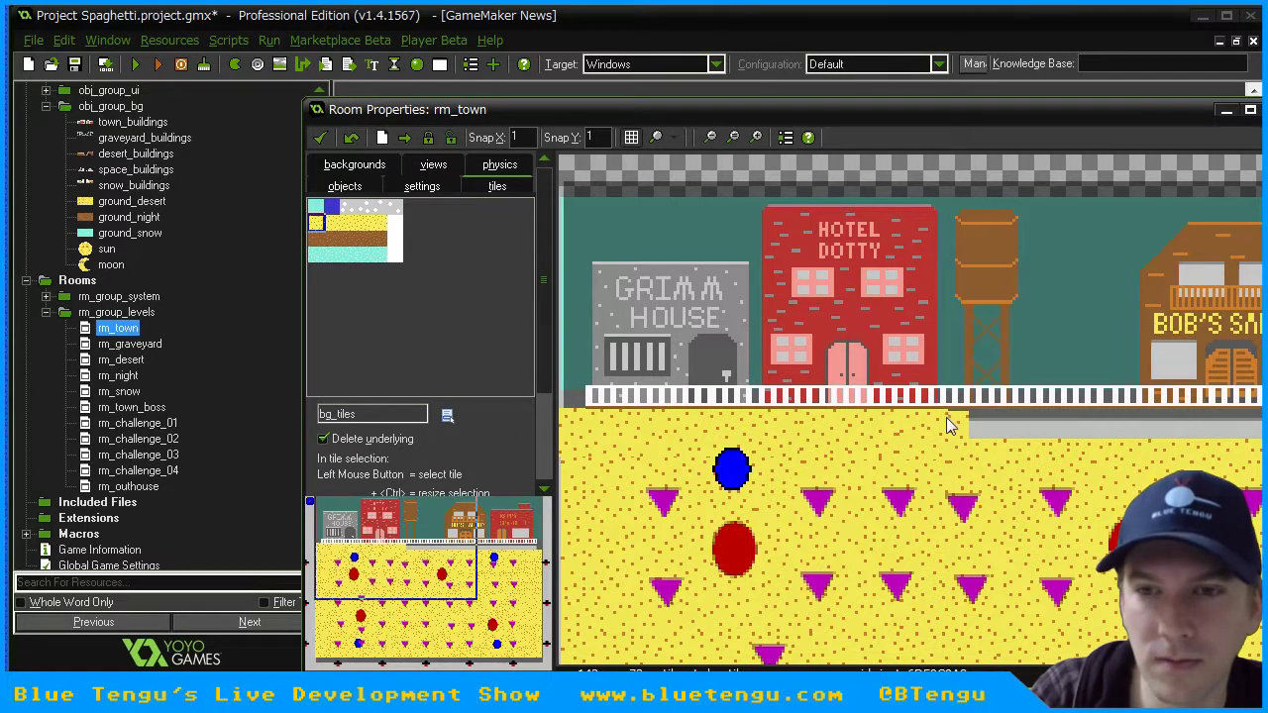
pyautogui.click(956, 422)
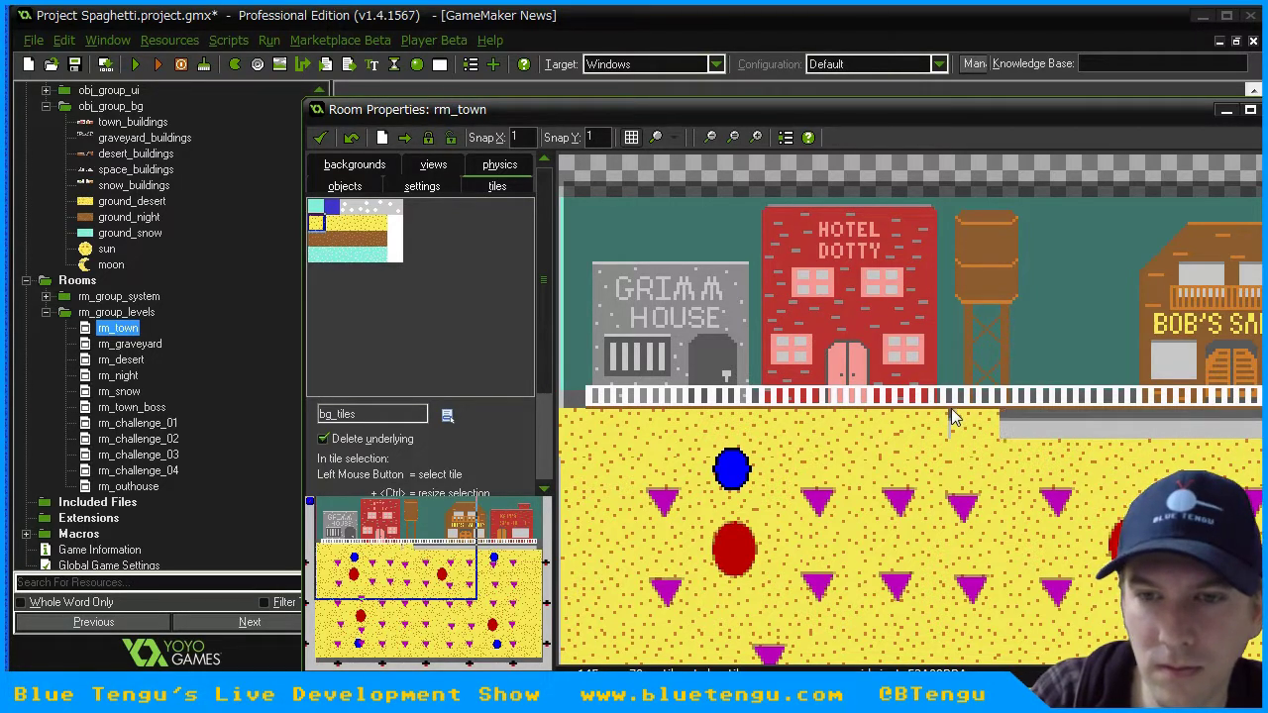
pyautogui.click(378, 226)
pyautogui.click(997, 418)
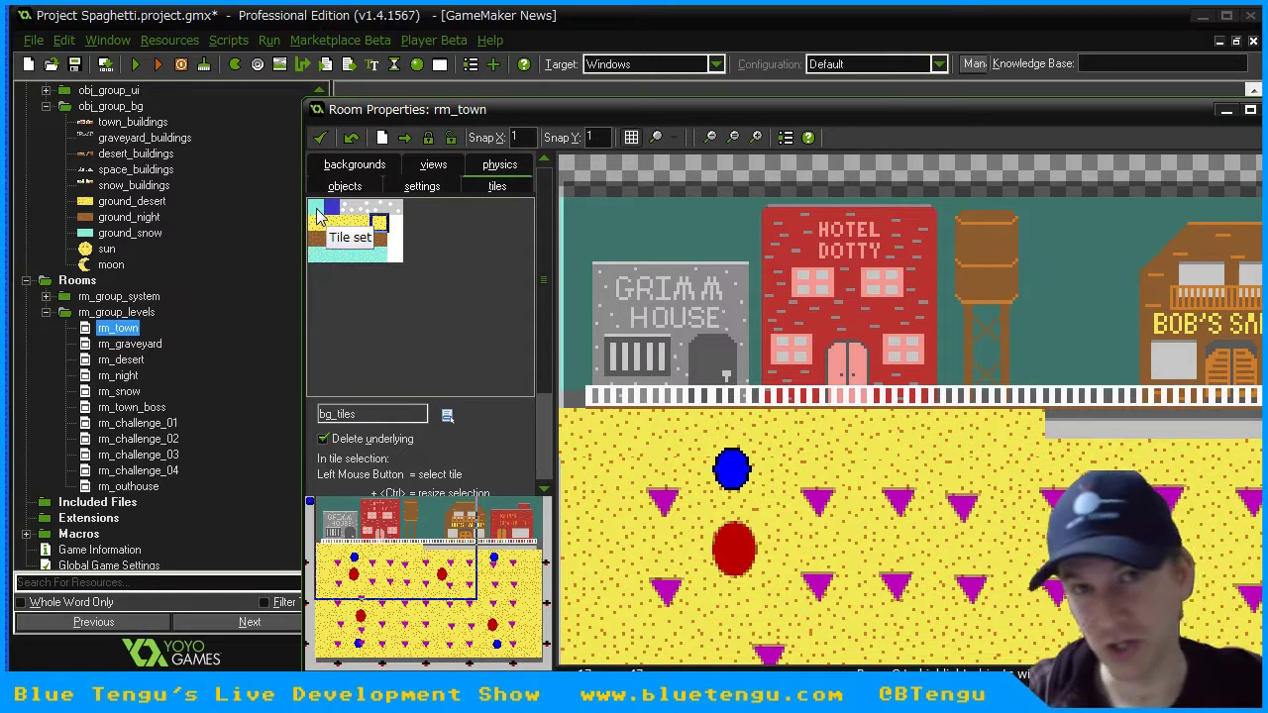
# - Continue the row up to Bob's Saloon with the third, fourth and first desert tiles, placed end to end
pyautogui.click(346, 222)
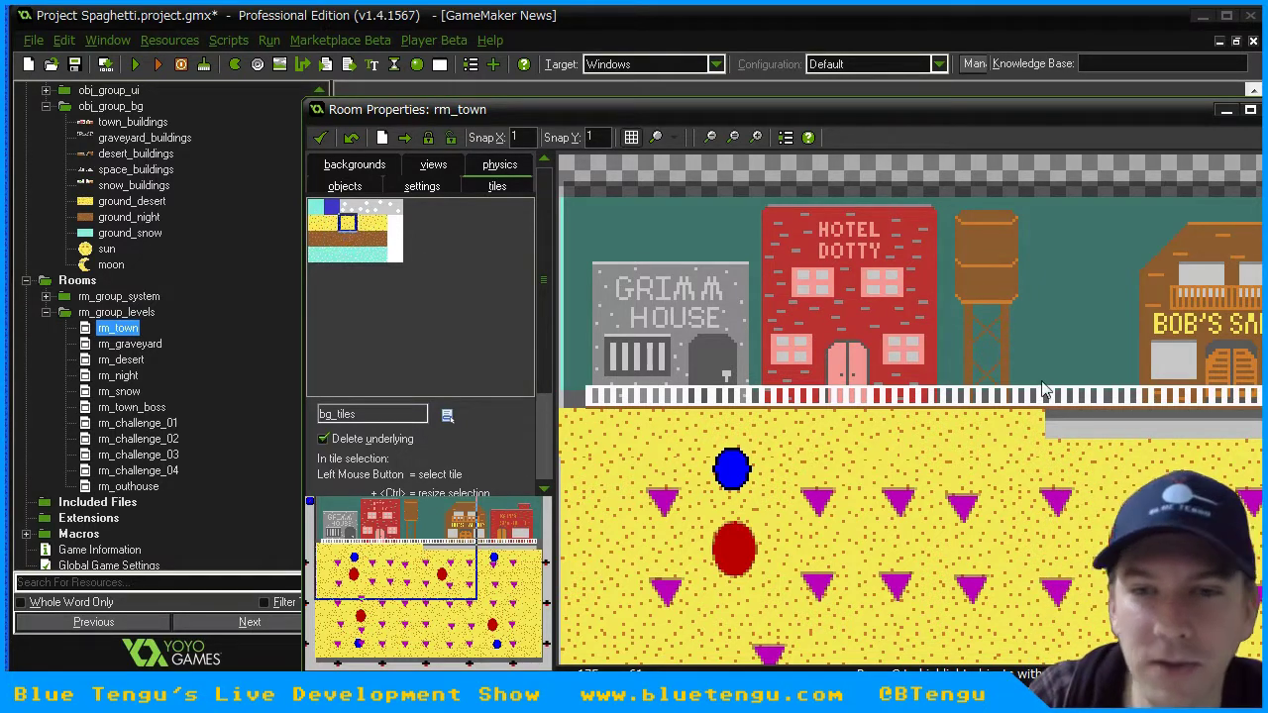
pyautogui.moveTo(1070, 428); pyautogui.dragTo(1053, 420)
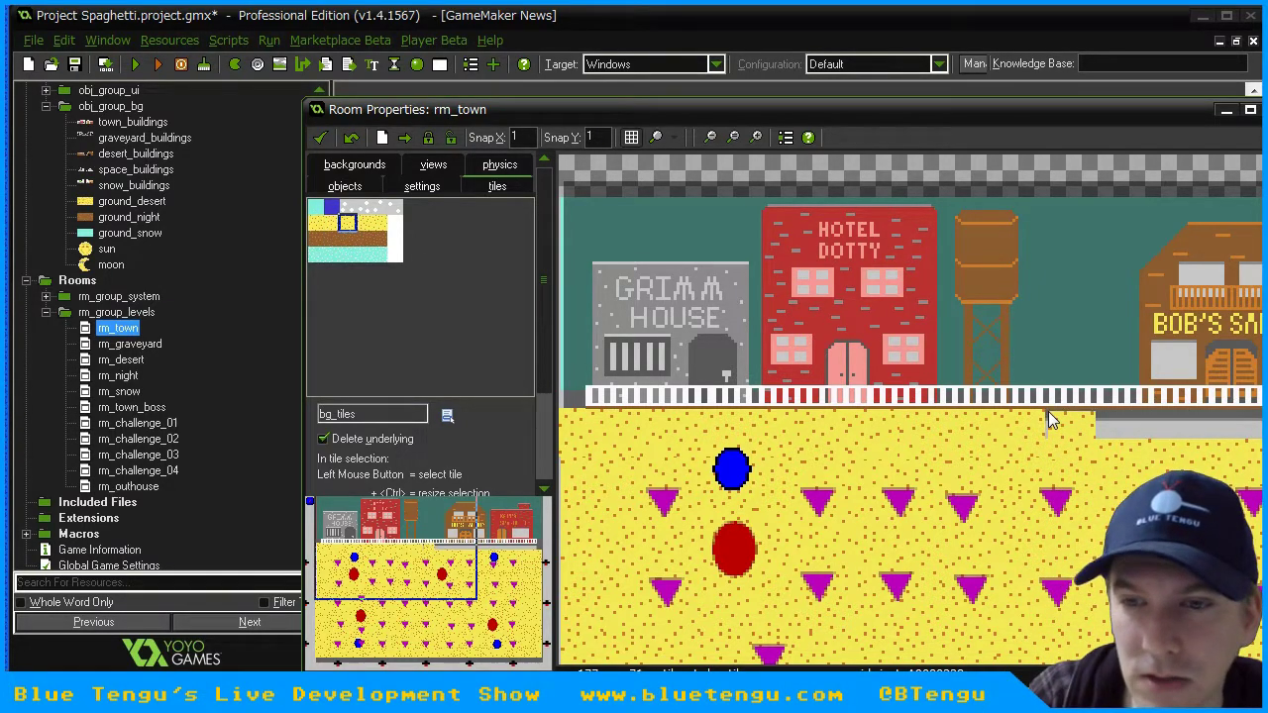
pyautogui.click(363, 223)
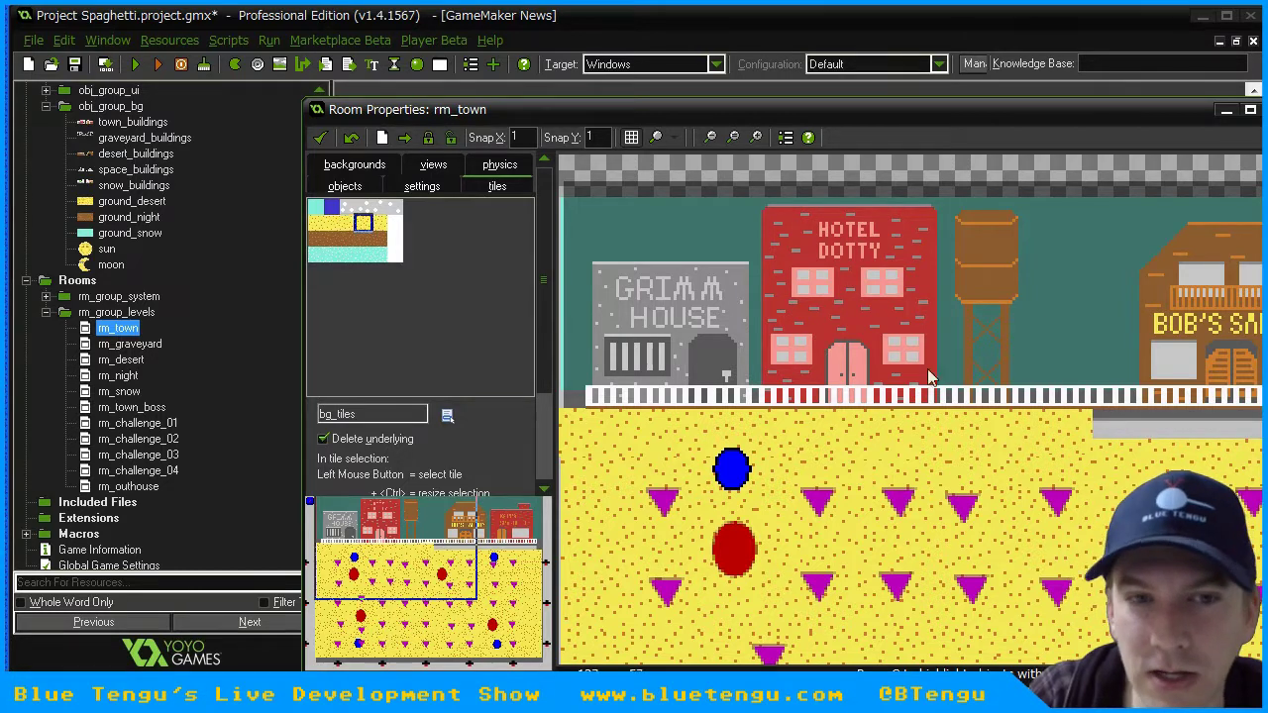
pyautogui.click(1095, 416)
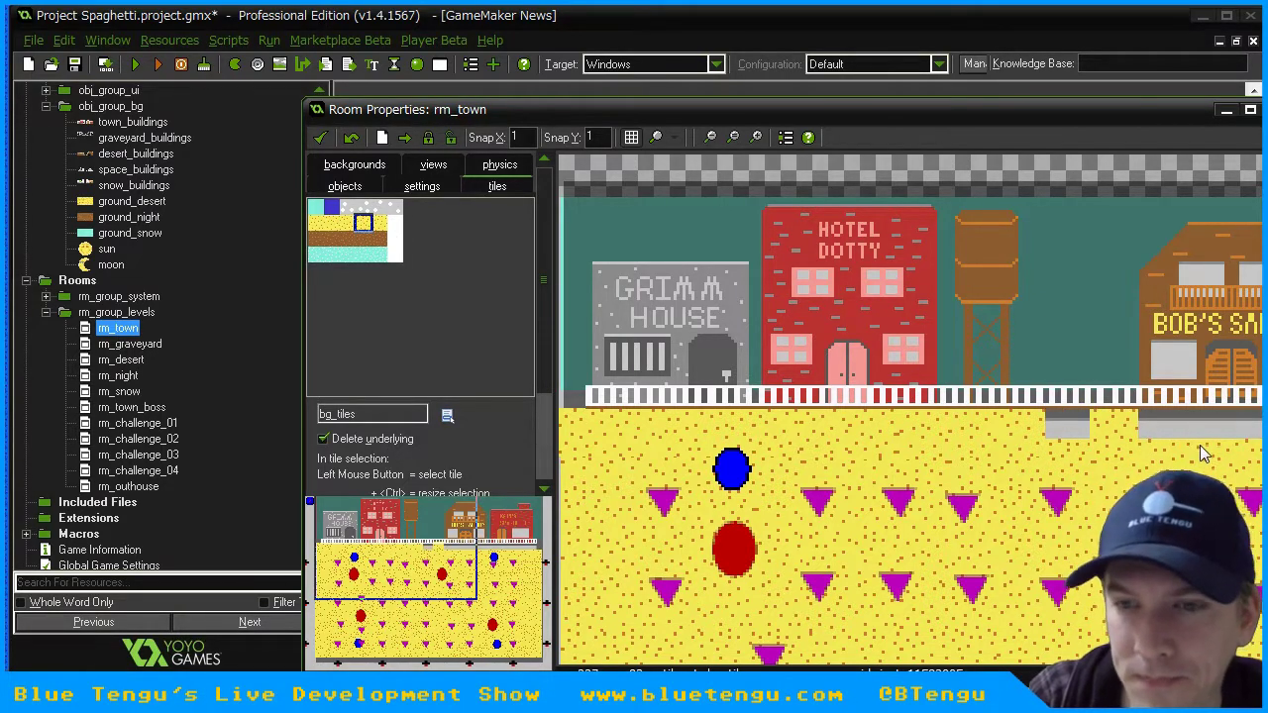
pyautogui.moveTo(1176, 396); pyautogui.dragTo(746, 396, button='middle')
pyautogui.scroll(1, 746, 396)
pyautogui.click(318, 224)
pyautogui.click(608, 422)
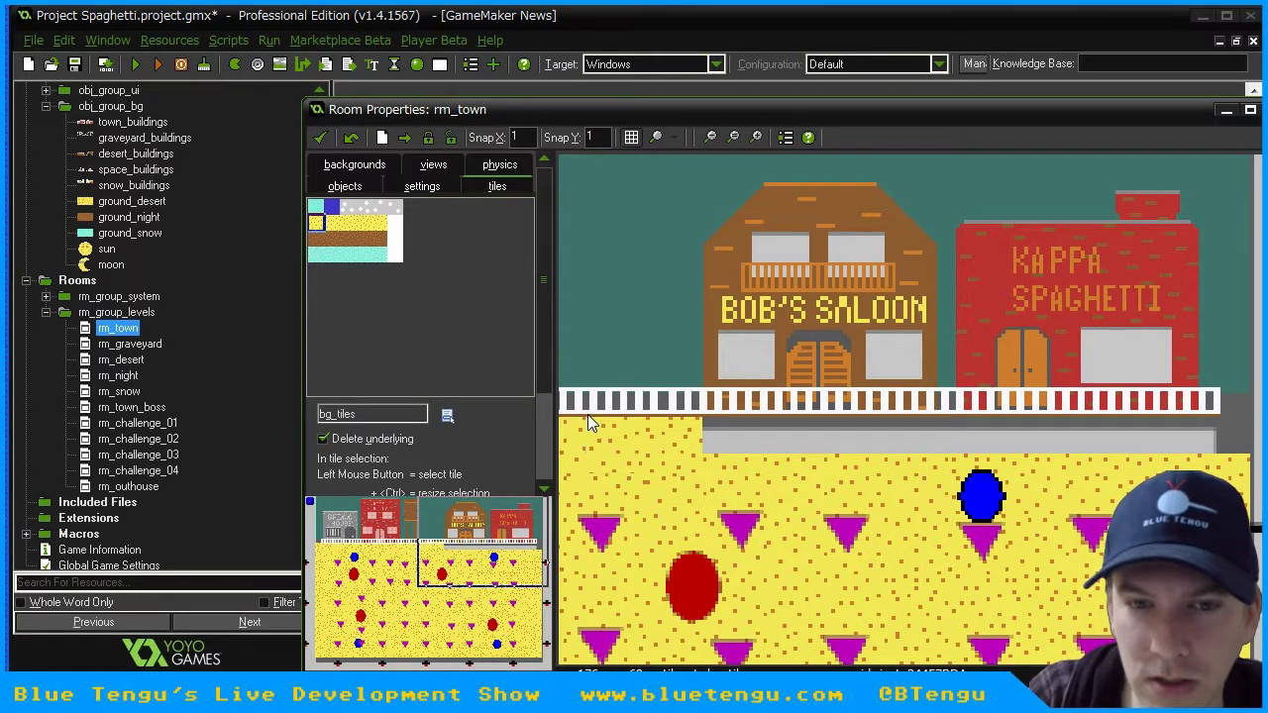
# - Place the third, fourth and second desert tiles in sequence beneath the fence in front of Bob's Saloon
pyautogui.click(347, 223)
pyautogui.click(706, 418)
pyautogui.click(367, 226)
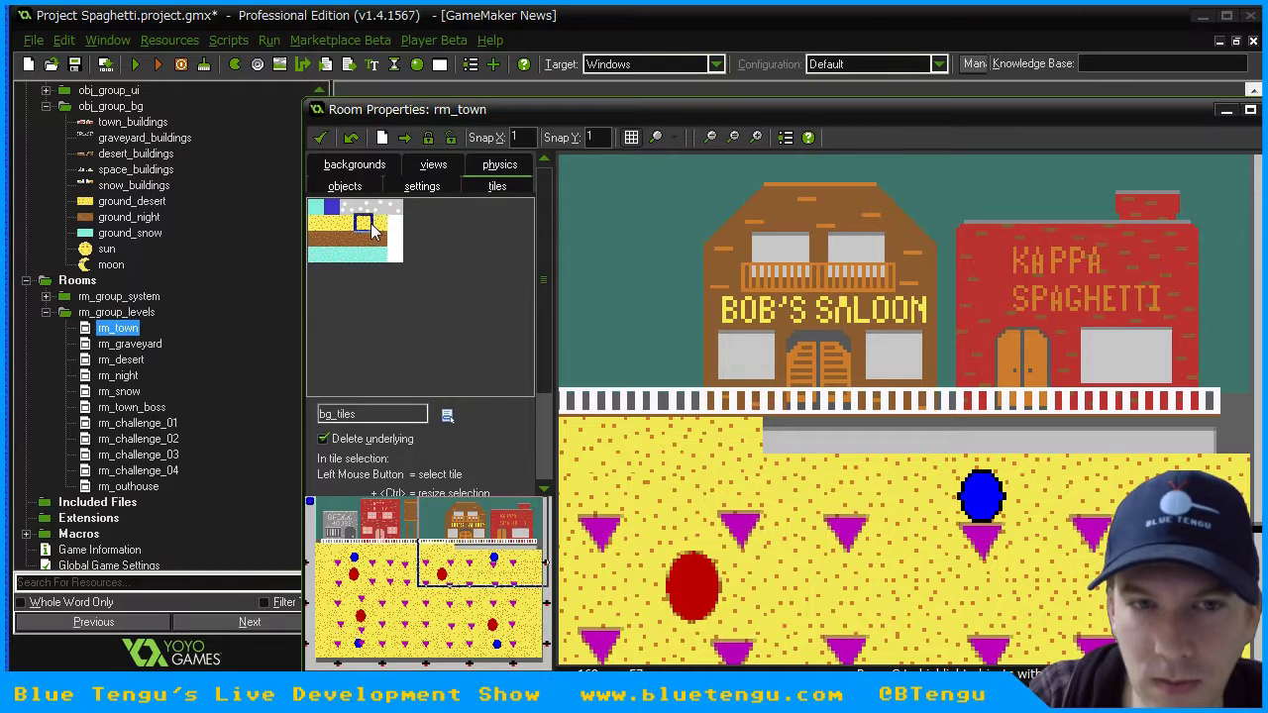
pyautogui.click(763, 423)
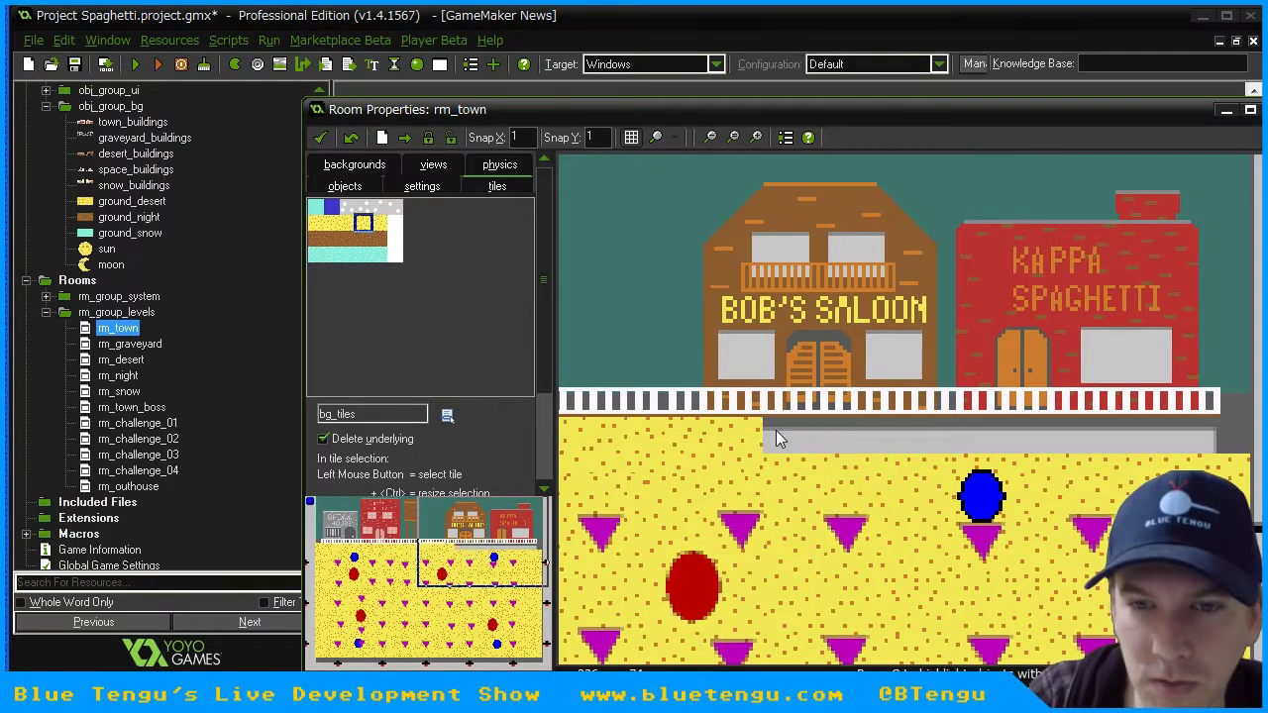
pyautogui.click(783, 423)
pyautogui.click(332, 223)
pyautogui.click(827, 419)
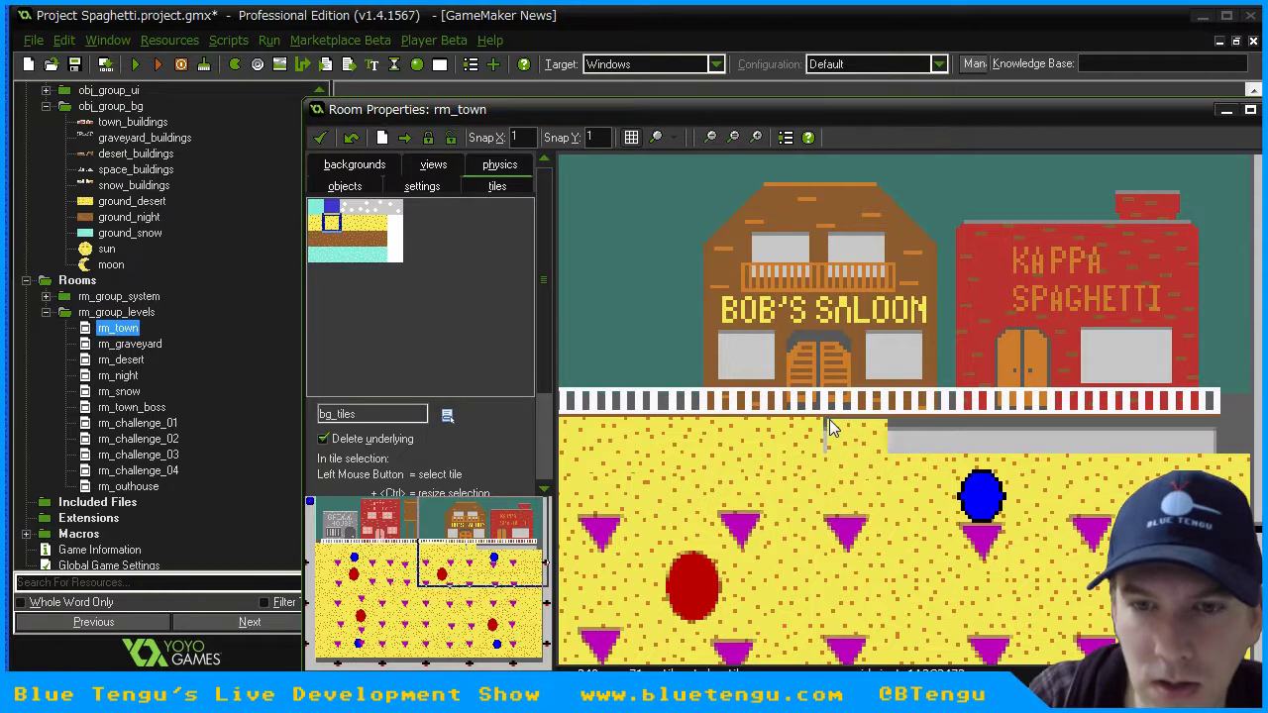
# - Extend the row from Bob's Saloon to Kappa Spaghetti with the first and fourth desert tiles
pyautogui.click(318, 223)
pyautogui.click(903, 422)
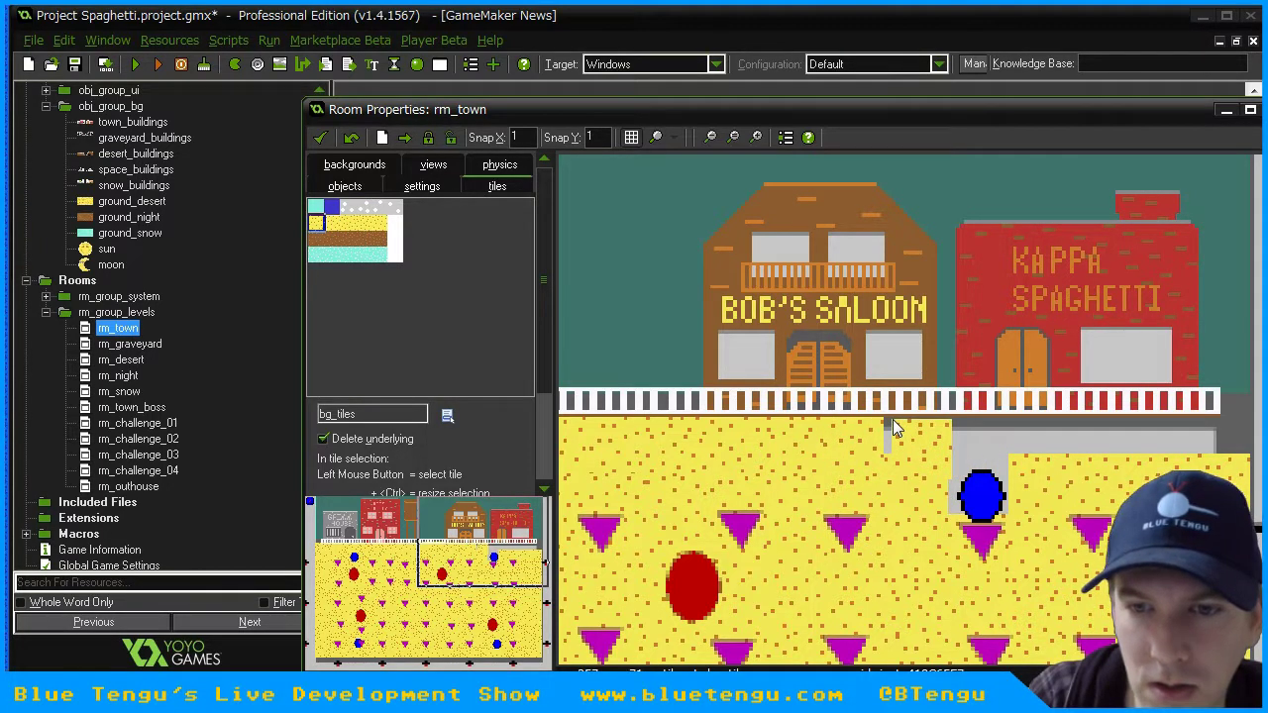
pyautogui.click(886, 415)
pyautogui.click(363, 223)
pyautogui.click(946, 414)
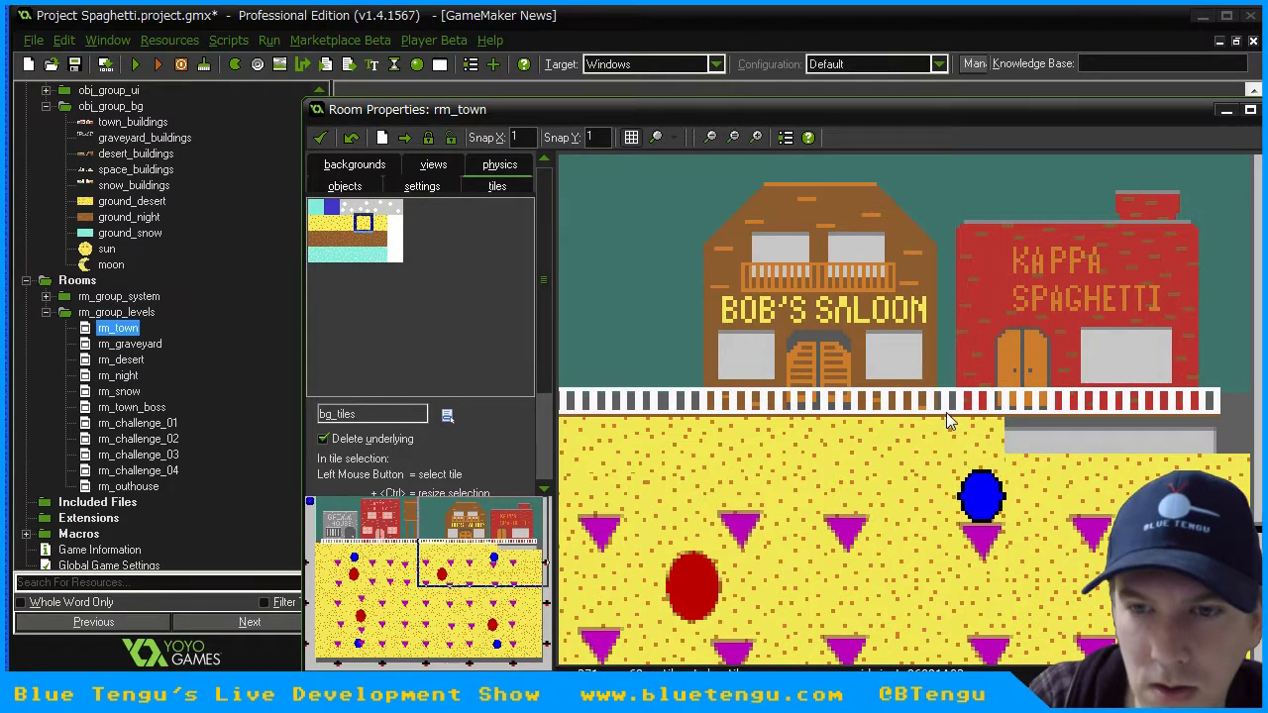
# - Add the third and last desert tiles beneath the fence, from Kappa Spaghetti's doors to its window
pyautogui.click(347, 226)
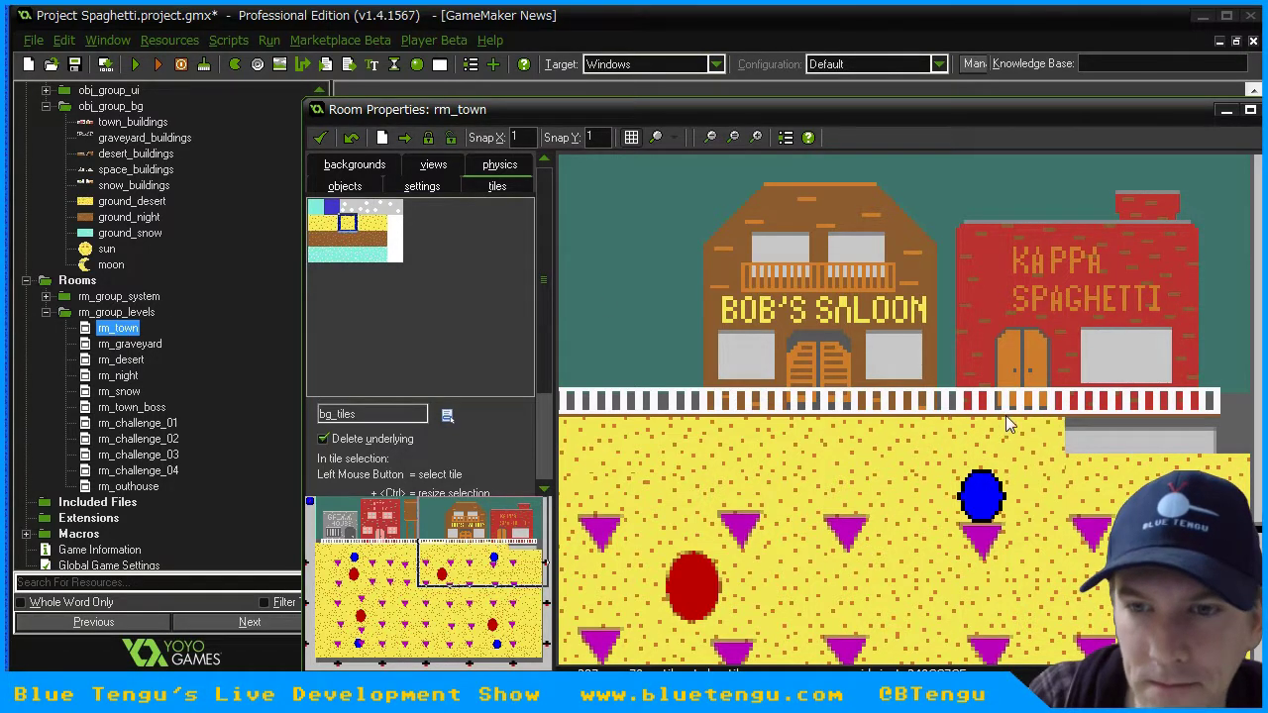
pyautogui.click(1033, 428)
pyautogui.keyDown('ctrl'); pyautogui.moveTo(1032, 433); pyautogui.dragTo(1007, 411); pyautogui.keyUp('ctrl')
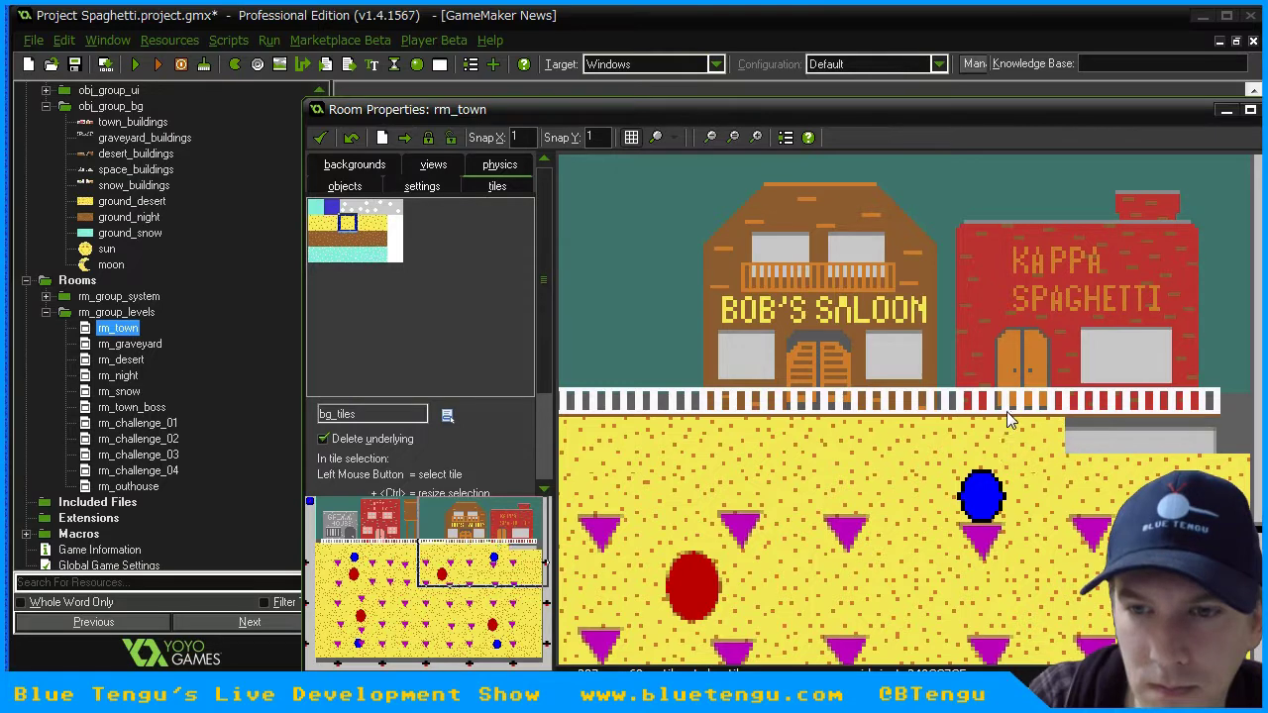
pyautogui.click(379, 226)
pyautogui.click(1069, 419)
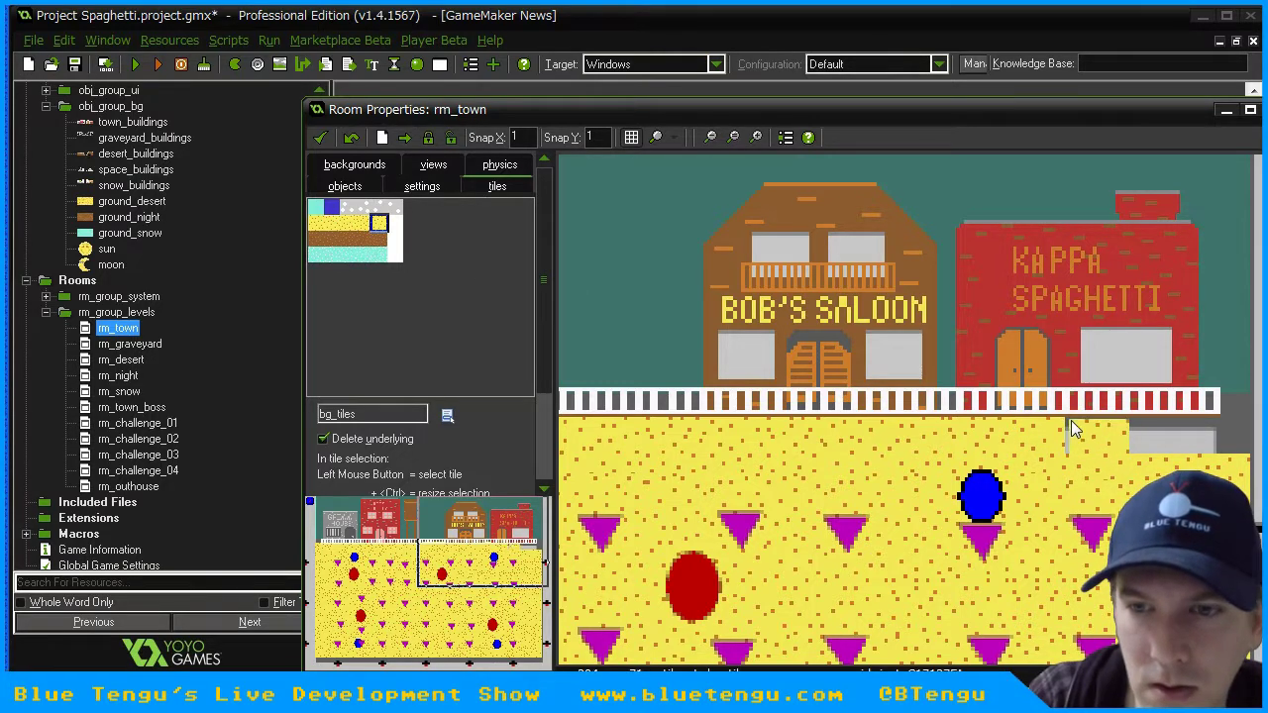
# - Place the second desert tile beneath Kappa Spaghetti's window and try the fourth tile in the gap beside it
pyautogui.click(331, 222)
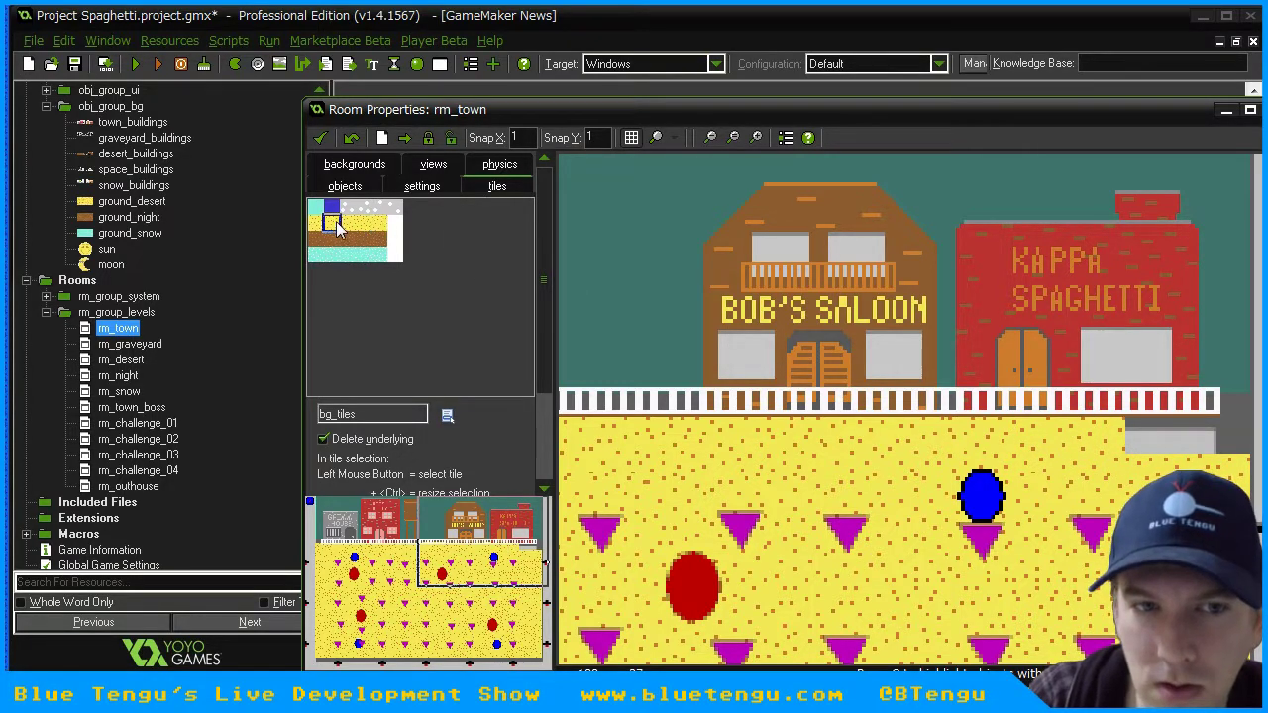
pyautogui.click(1124, 428)
pyautogui.click(1129, 415)
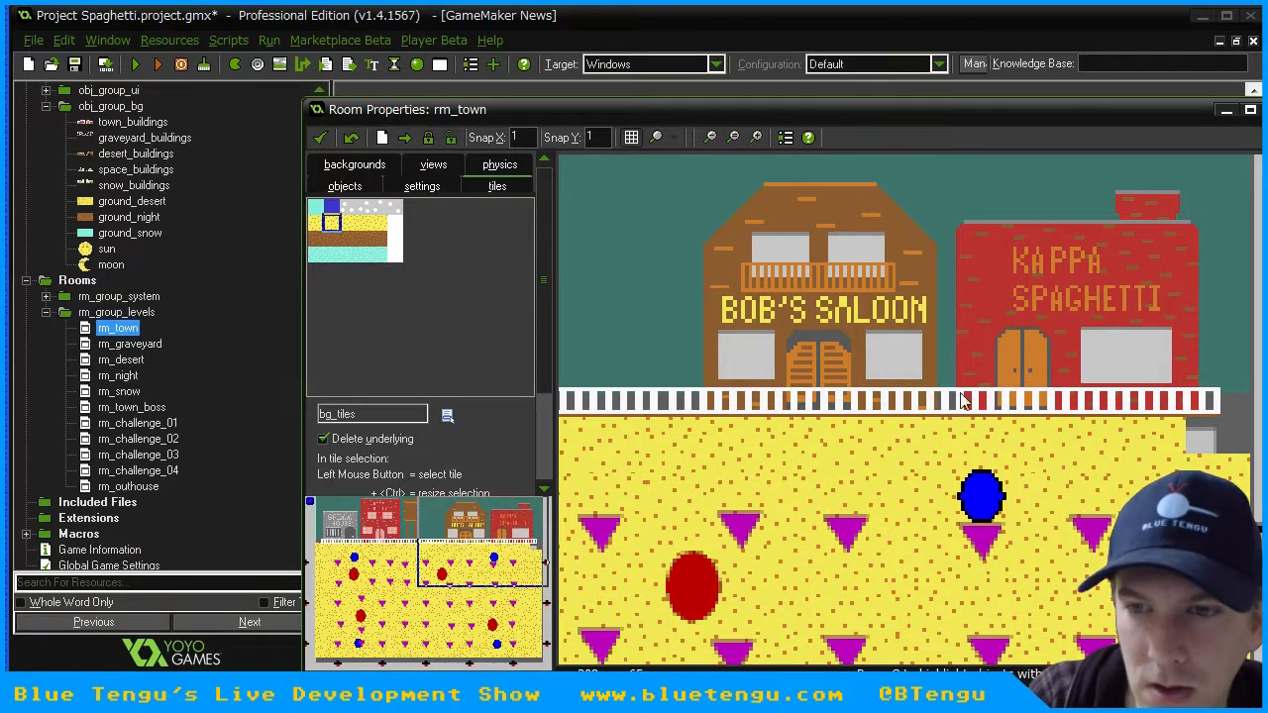
pyautogui.click(363, 225)
pyautogui.moveTo(1189, 429); pyautogui.dragTo(1183, 417)
pyautogui.click(1127, 417)
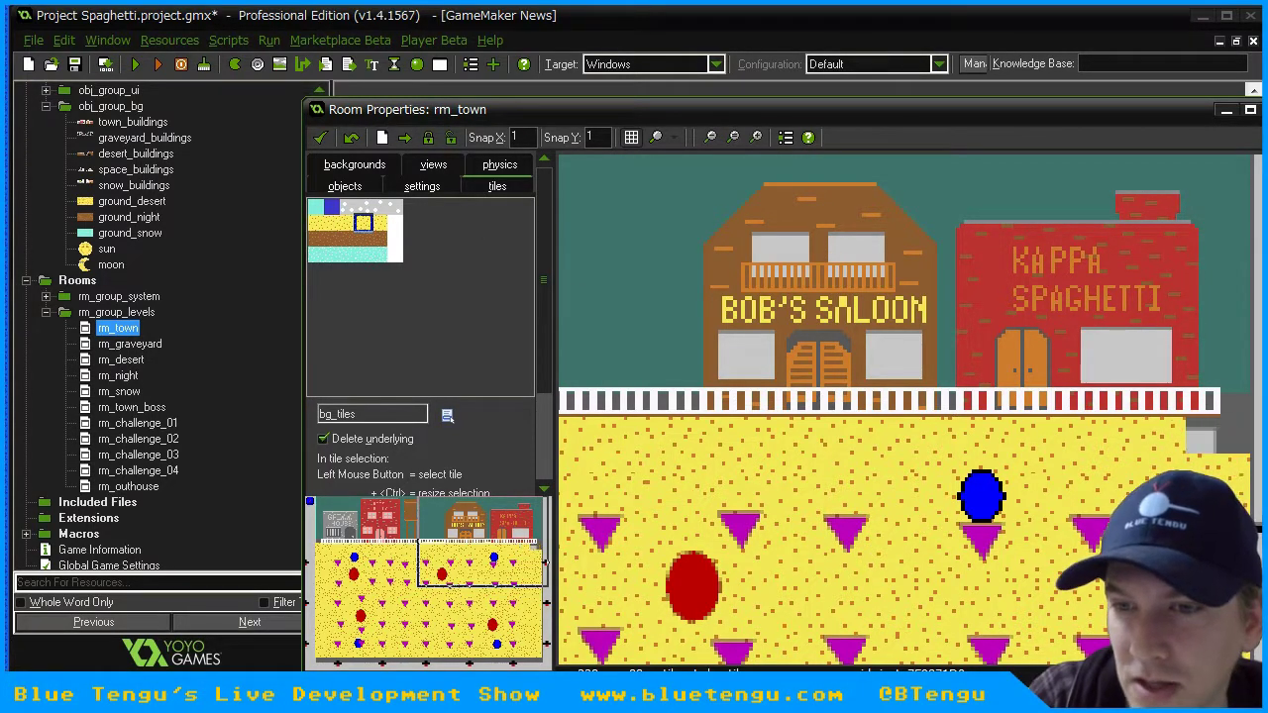
# - Finish the row at the fence's far end and the room's edge with the first and third desert tiles
pyautogui.click(317, 224)
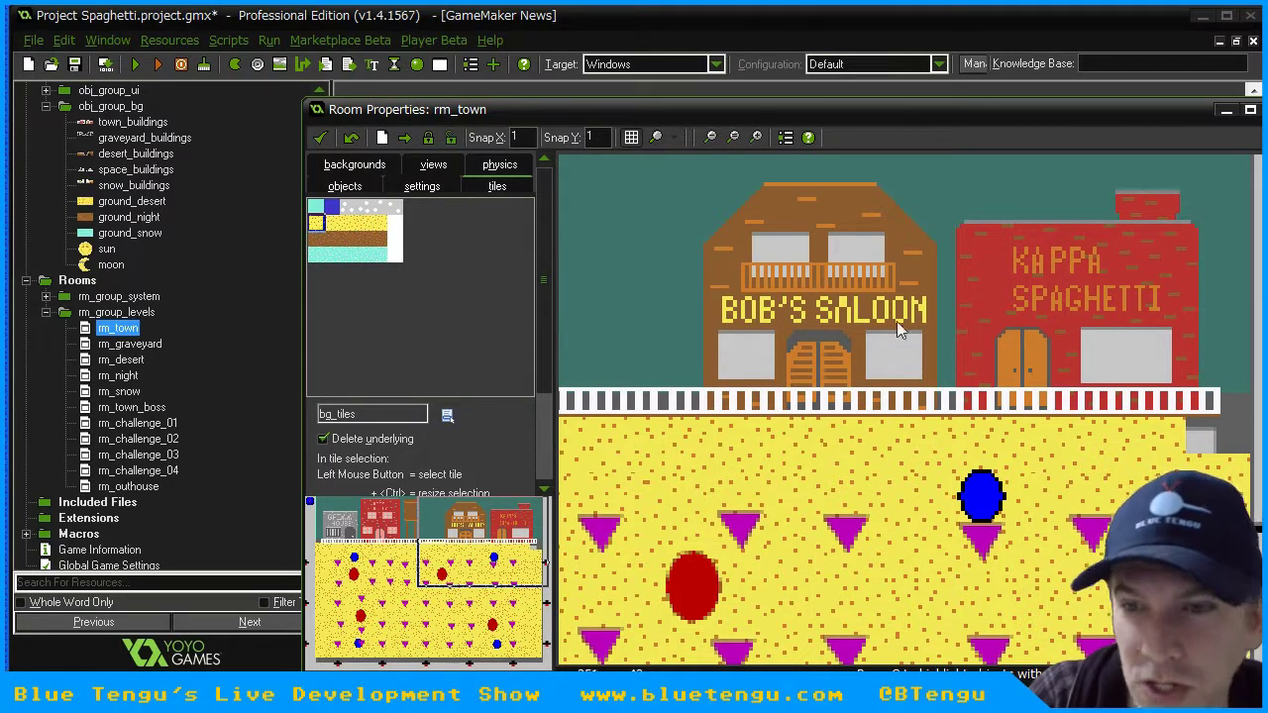
pyautogui.moveTo(1202, 423); pyautogui.dragTo(1188, 413)
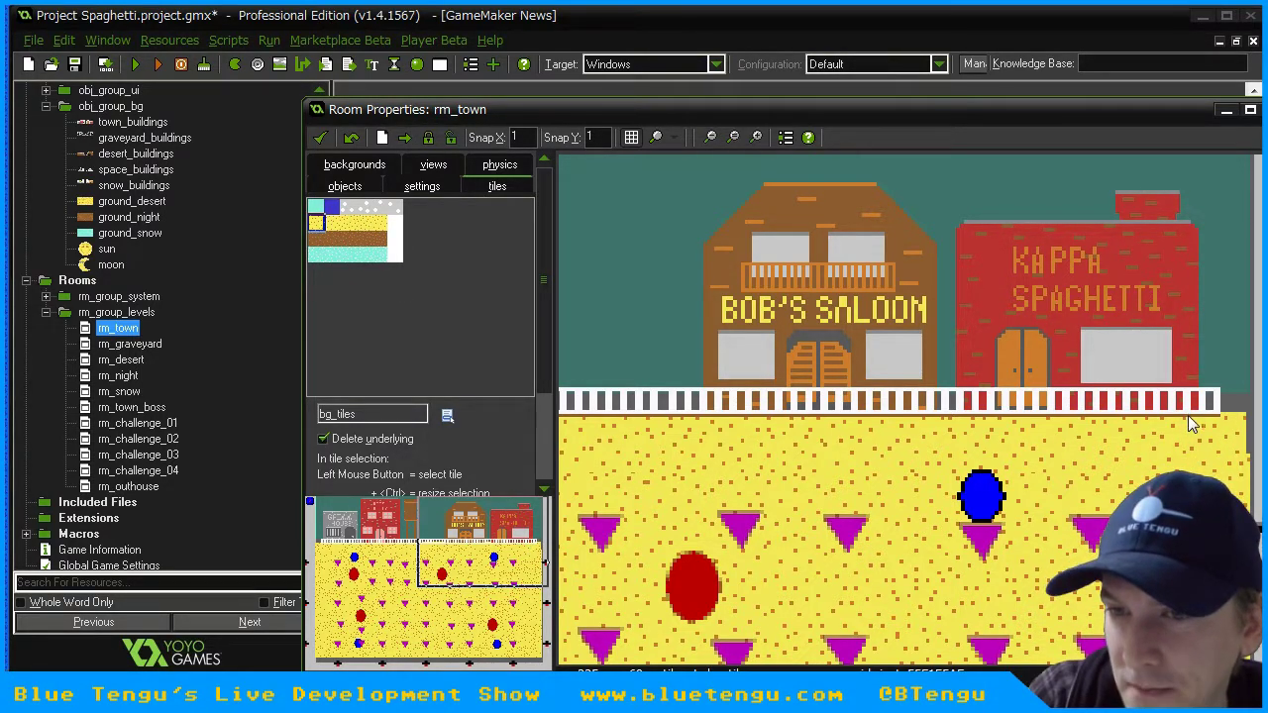
pyautogui.click(347, 221)
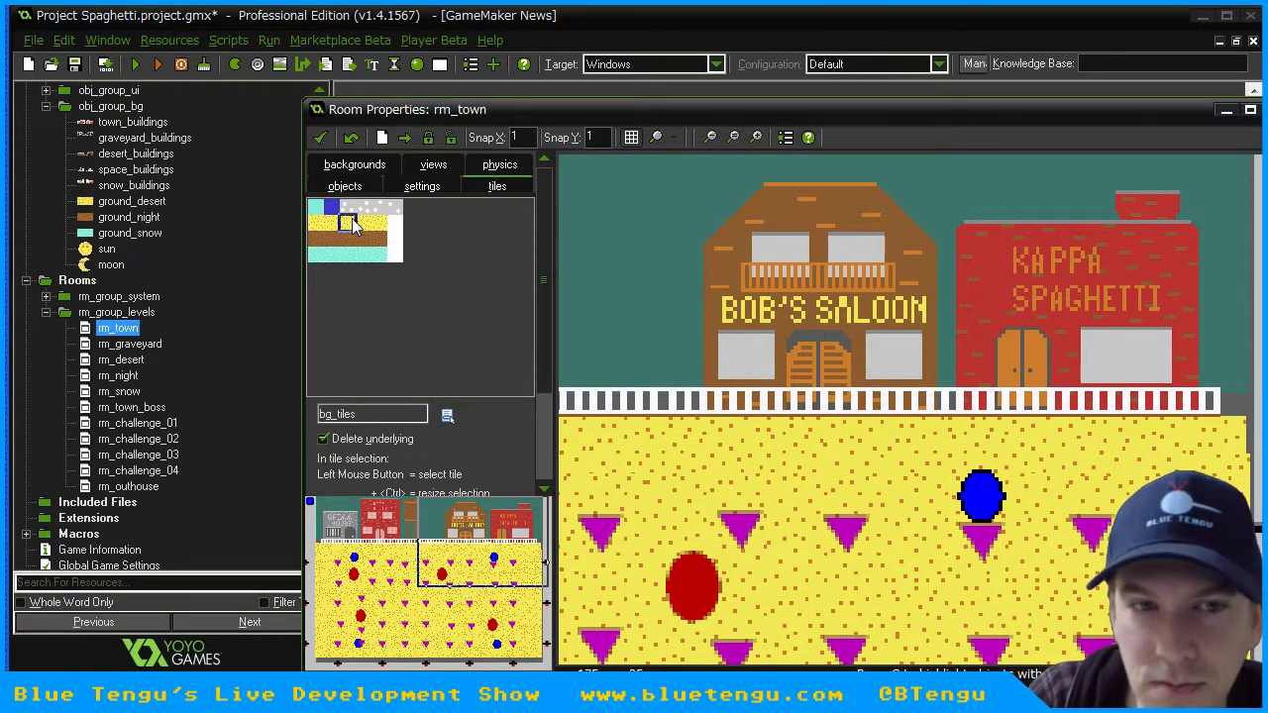
pyautogui.click(1235, 431)
pyautogui.moveTo(1234, 424); pyautogui.dragTo(1188, 419)
# - Reposition the tiles from the room's edge back to Kappa Spaghetti's doors so they sit flush beneath the fence
pyautogui.rightClick(1236, 416)
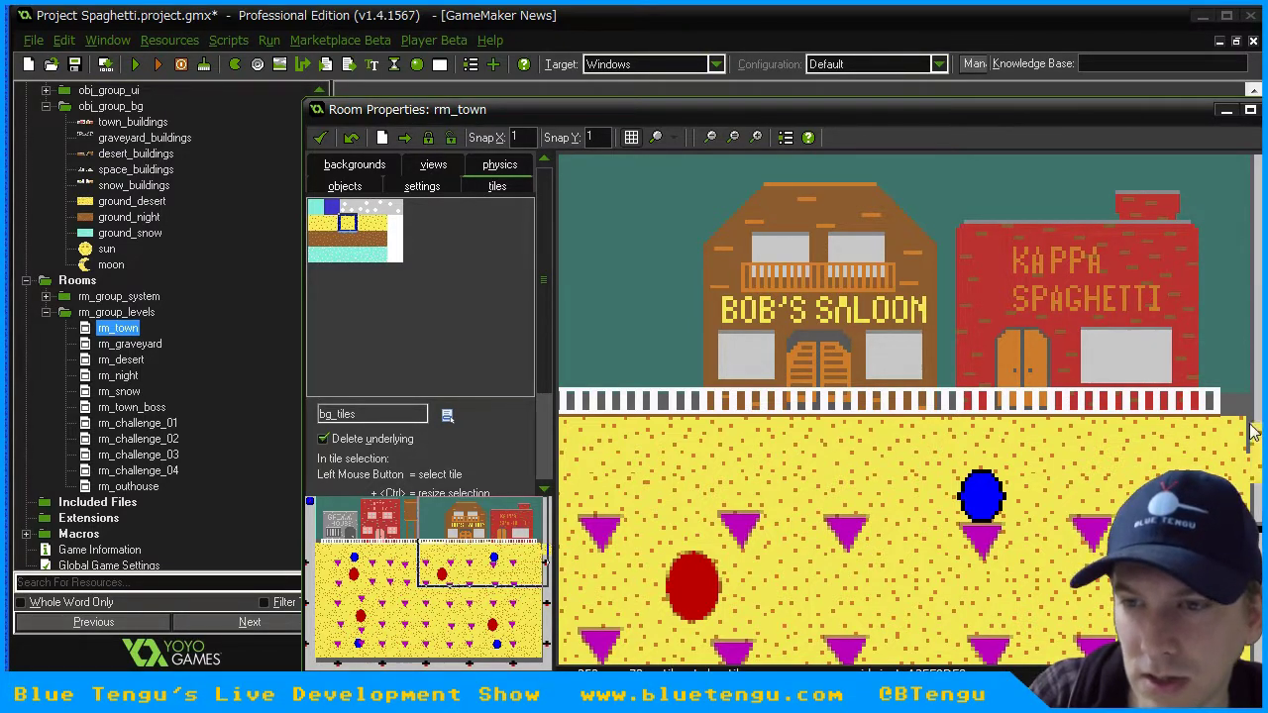
pyautogui.rightClick(1194, 418)
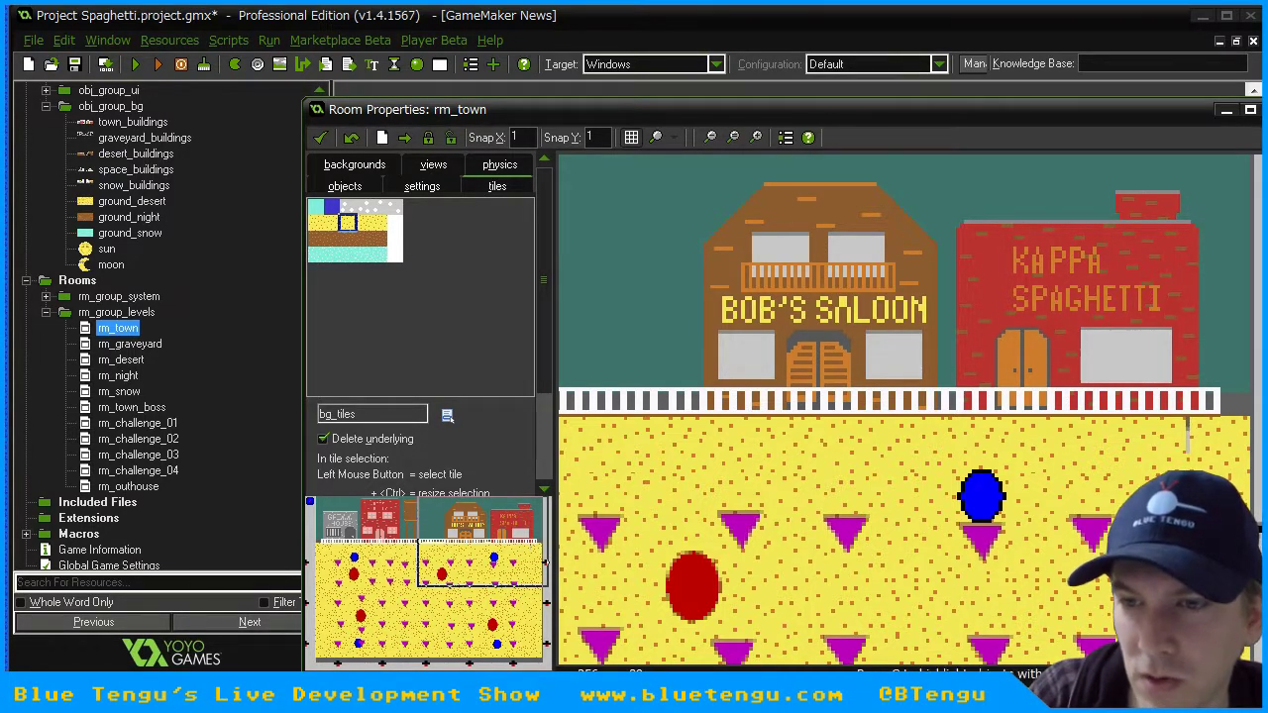
pyautogui.rightClick(1169, 433)
pyautogui.moveTo(1144, 416); pyautogui.dragTo(1129, 414)
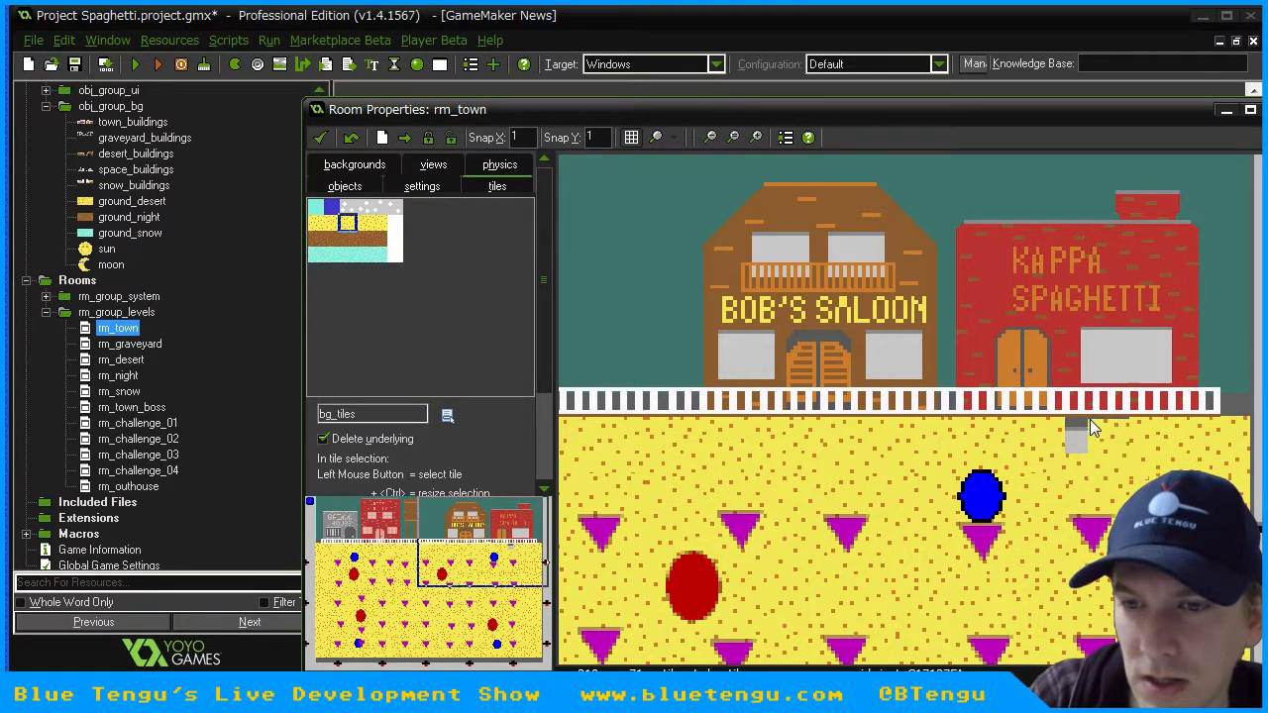
pyautogui.click(1069, 413)
pyautogui.rightClick(1037, 420)
pyautogui.moveTo(1006, 413); pyautogui.dragTo(1009, 412)
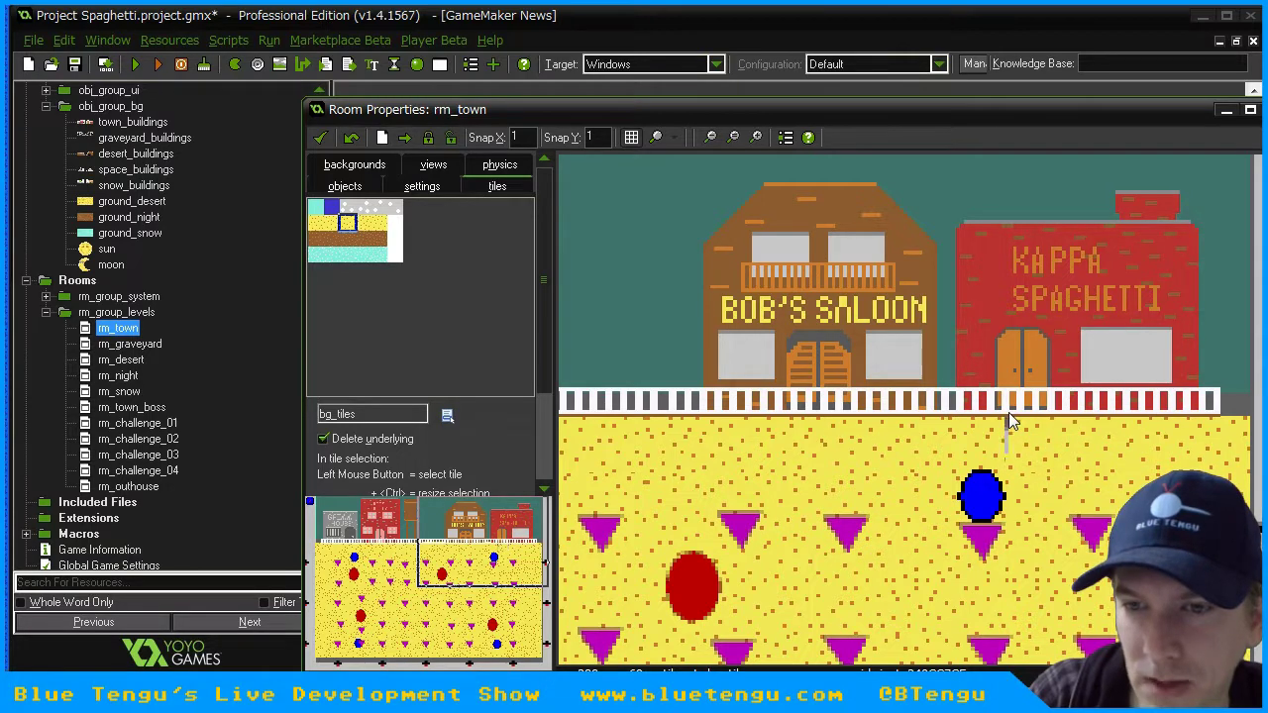
# - Realign the remaining tiles from Kappa Spaghetti back past Bob's Saloon, flush beneath the fence and end to end
pyautogui.click(948, 413)
pyautogui.rightClick(912, 427)
pyautogui.click(885, 412)
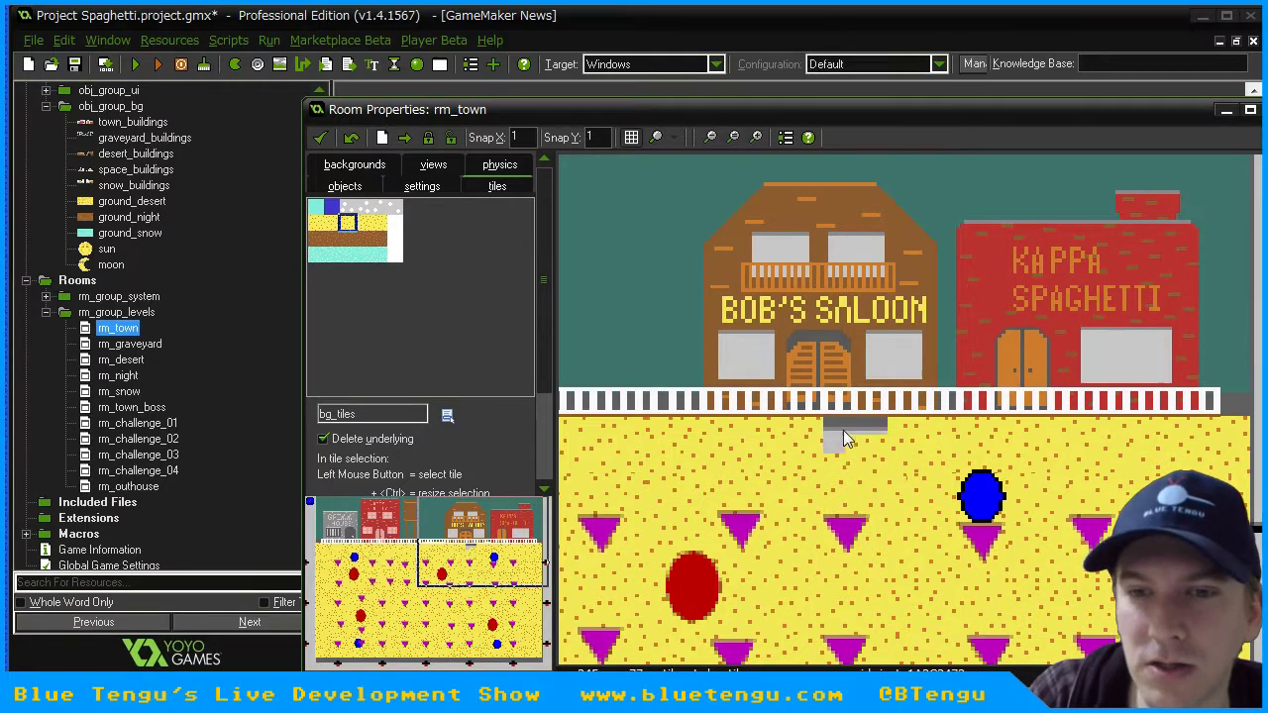
pyautogui.click(823, 408)
pyautogui.rightClick(803, 435)
pyautogui.moveTo(772, 410); pyautogui.dragTo(717, 407)
pyautogui.rightClick(736, 437)
pyautogui.click(703, 406)
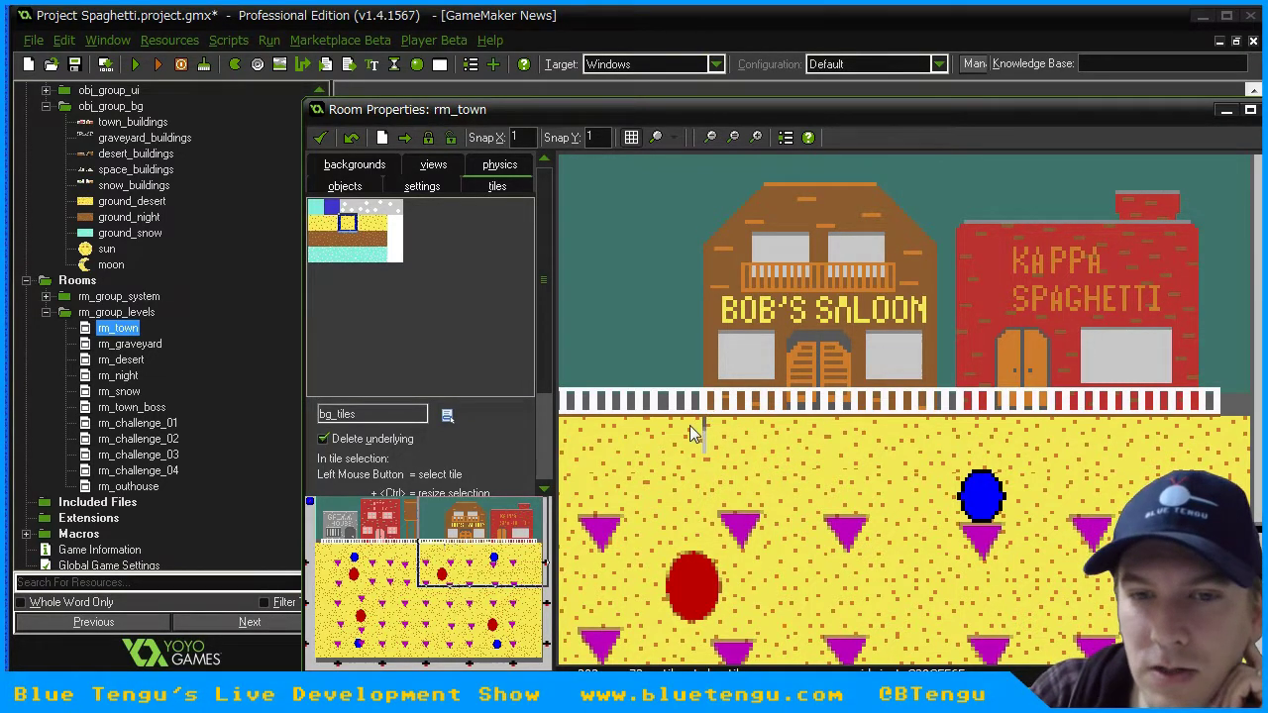
pyautogui.click(643, 409)
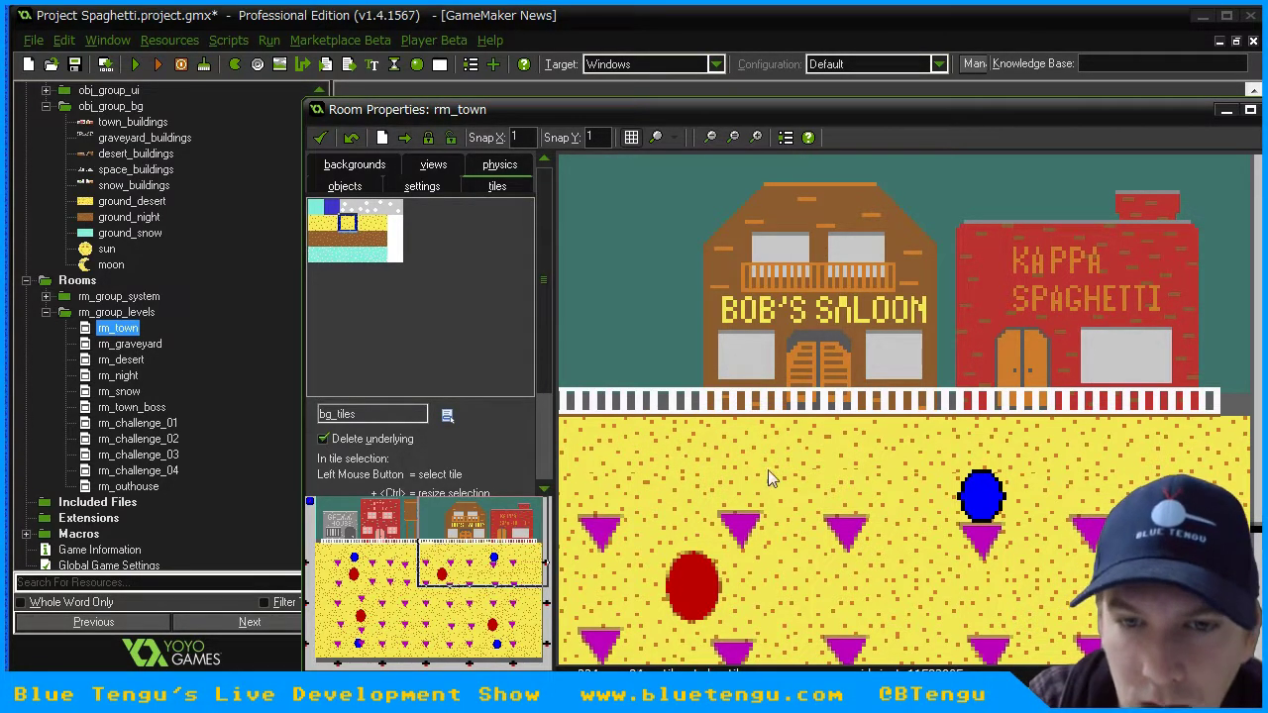
# - Test-run the game and walk the player through the town level to check the new ground and fence line
pyautogui.scroll(-3, 866, 439)
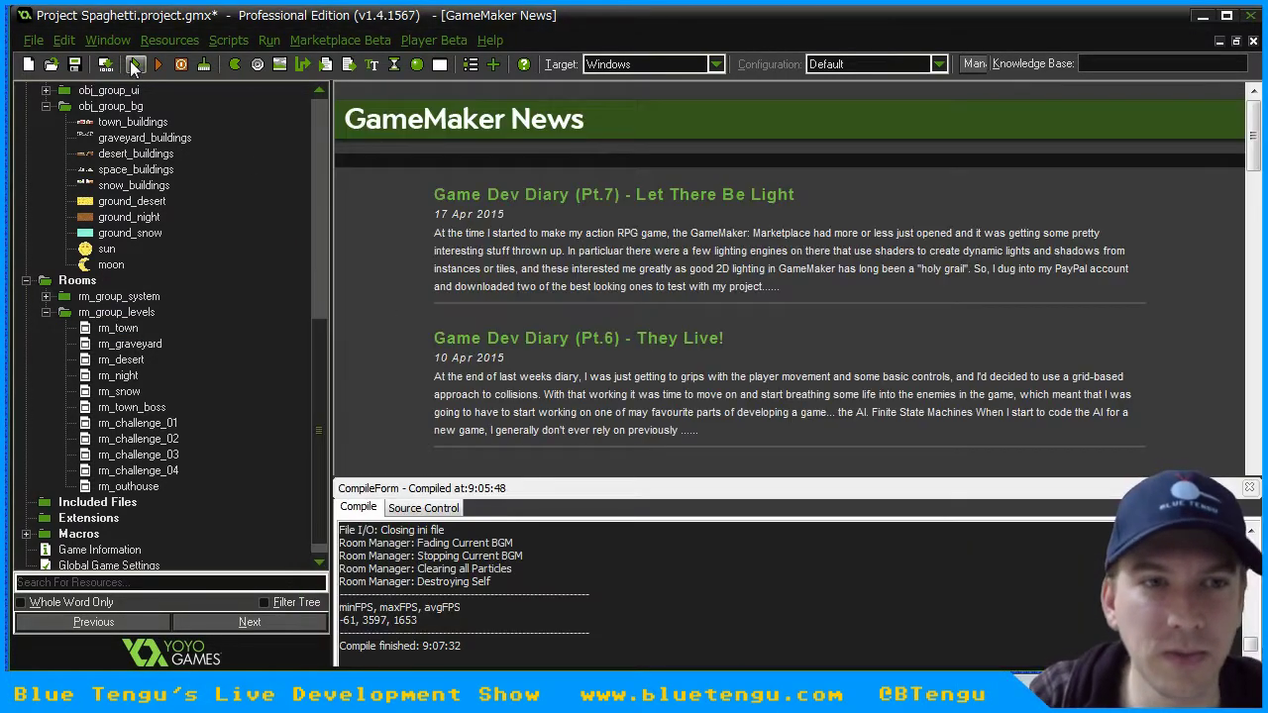
pyautogui.click(130, 61)
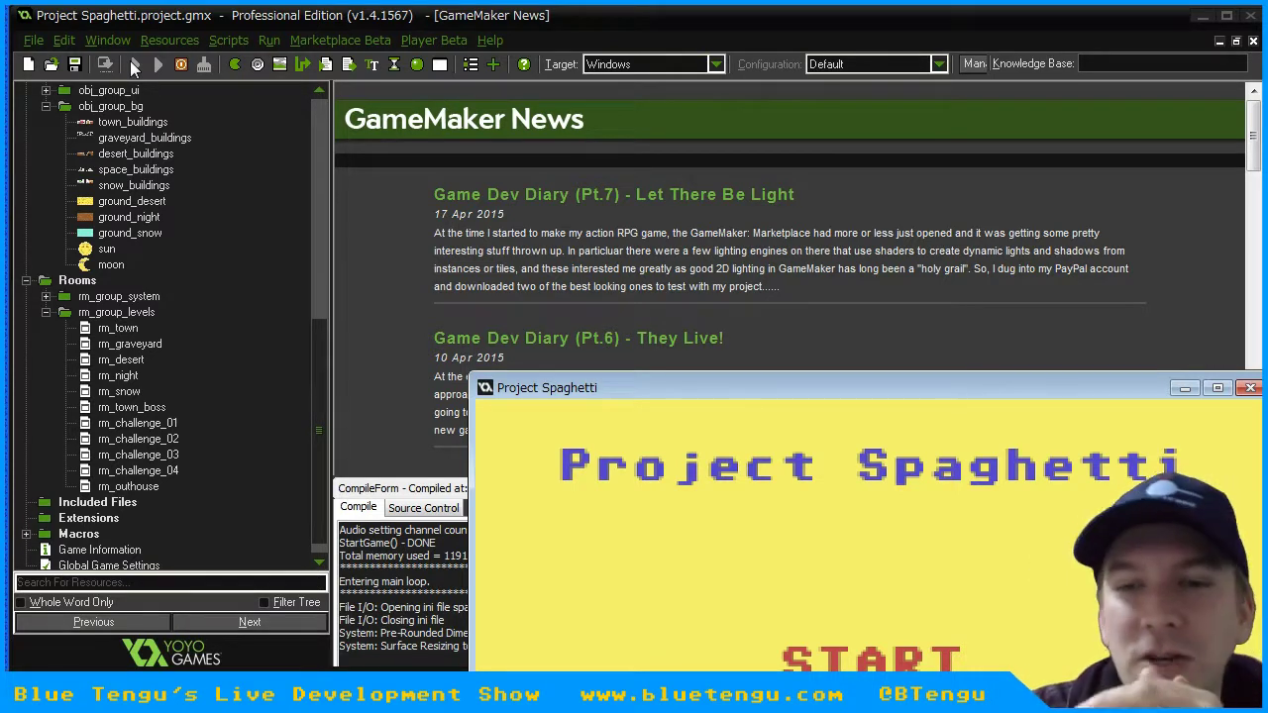
pyautogui.click(832, 659)
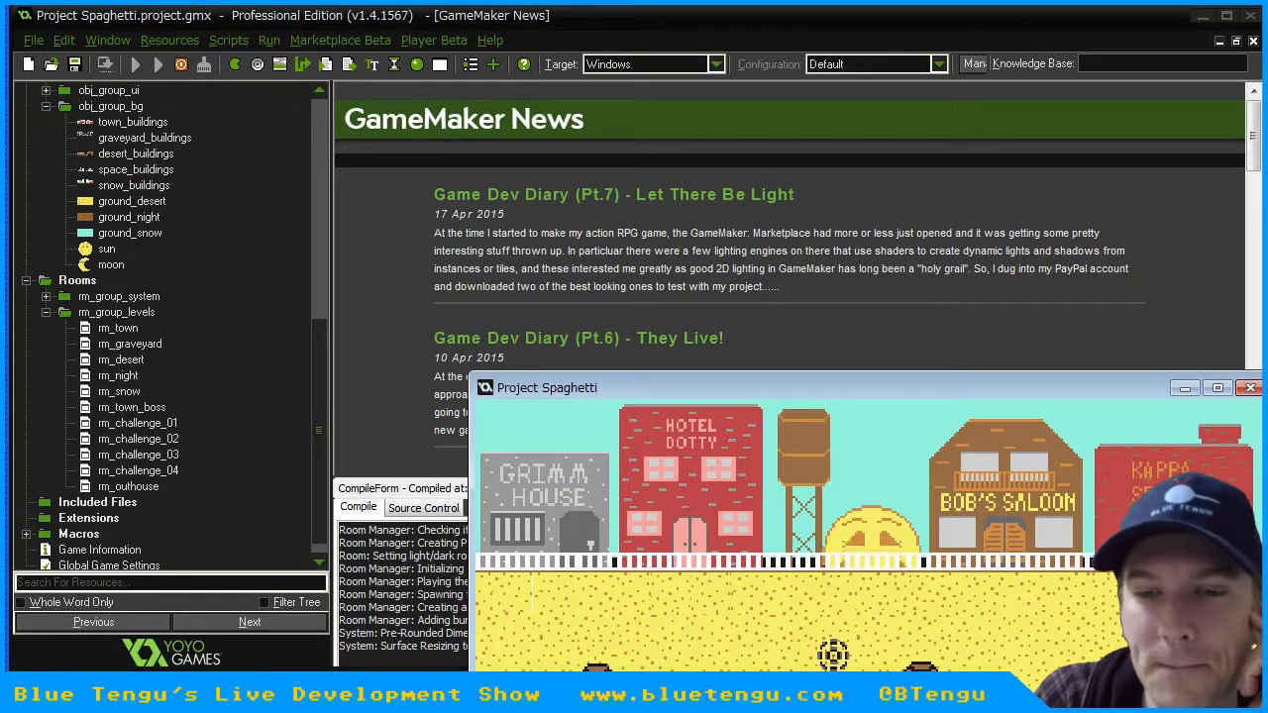
pyautogui.press('d')
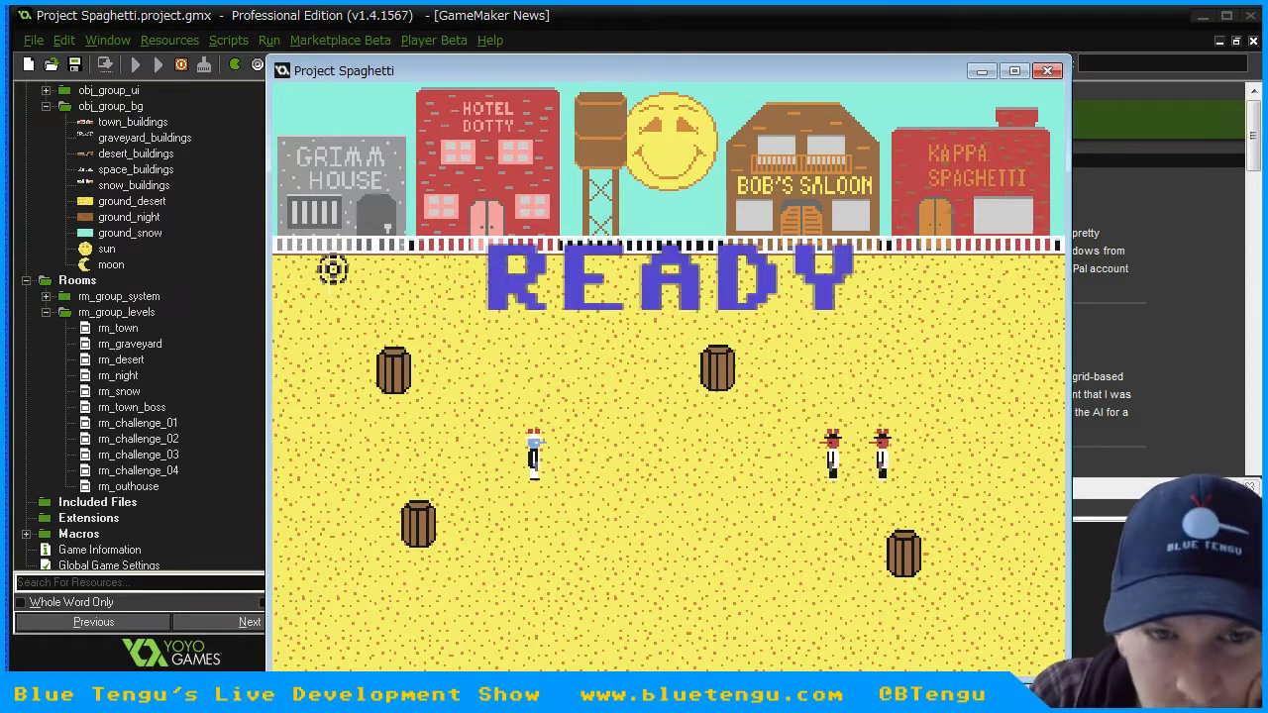
pyautogui.click(1047, 70)
# - Reopen rm_town and set its horizontal snap to 16
pyautogui.doubleClick(118, 328)
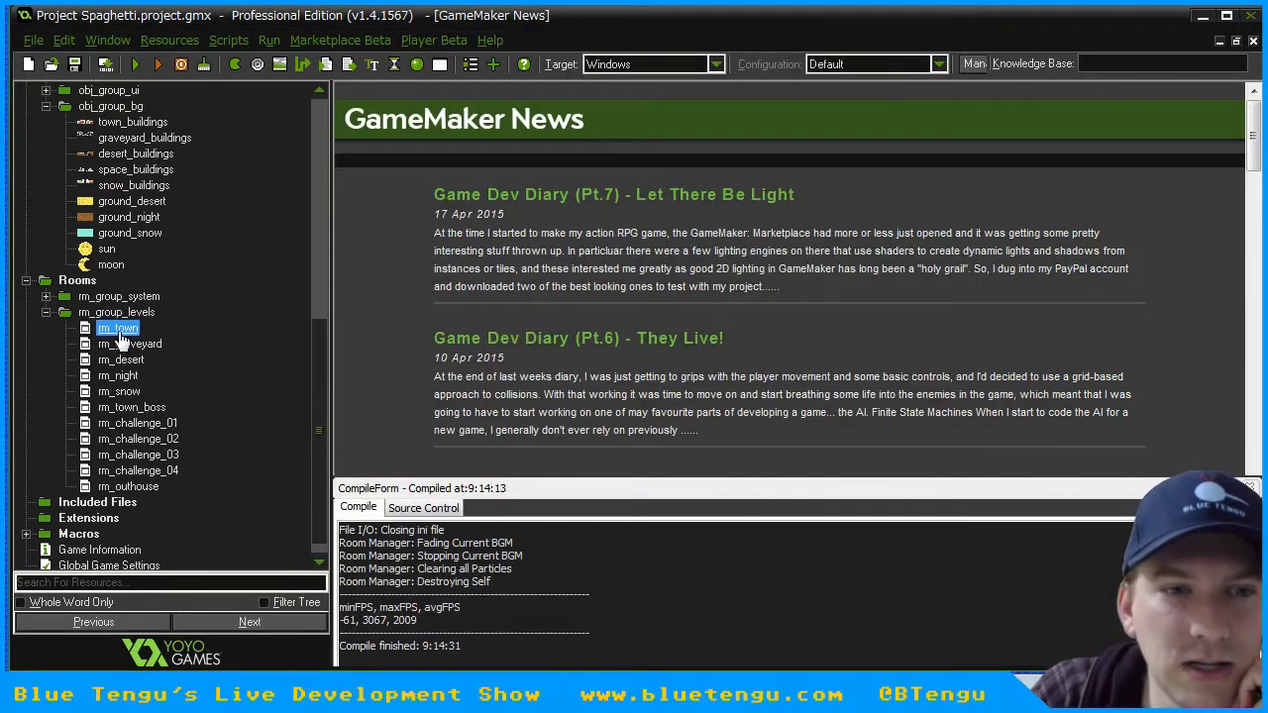
pyautogui.moveTo(530, 136); pyautogui.dragTo(462, 144)
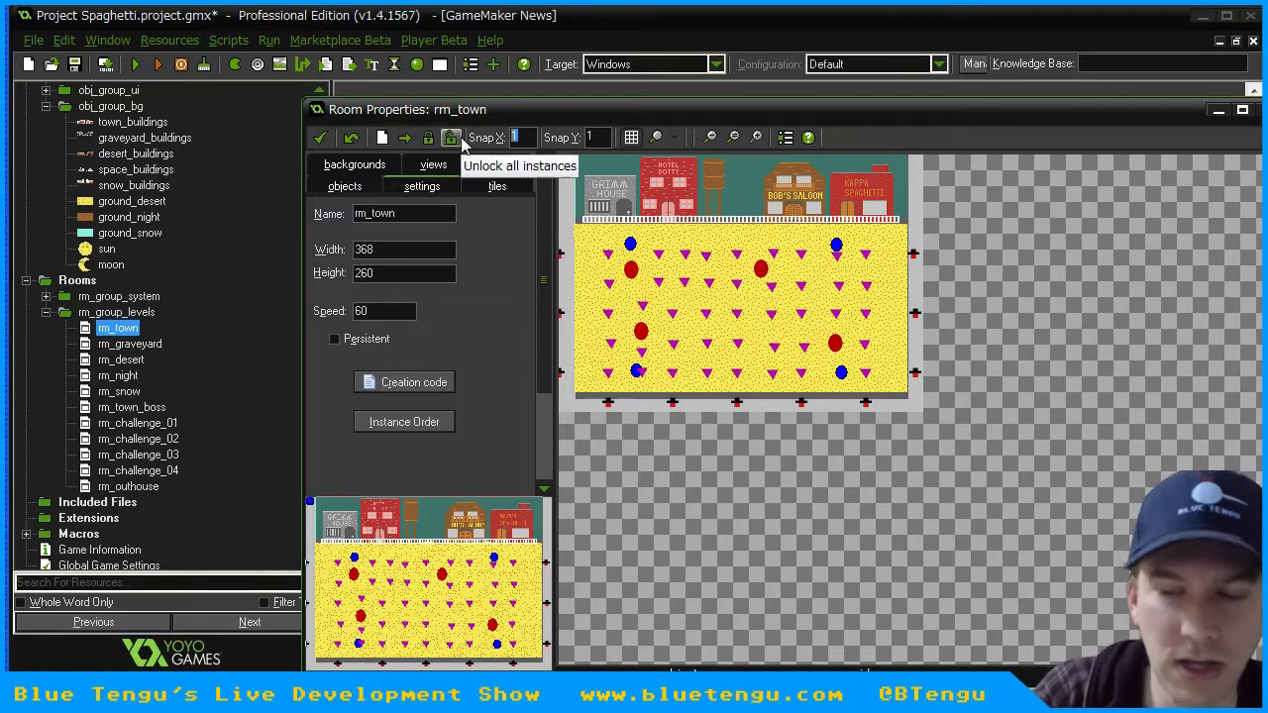
pyautogui.write('16')
pyautogui.keyDown('ctrl'); pyautogui.scroll(3, 819, 302); pyautogui.keyUp('ctrl')
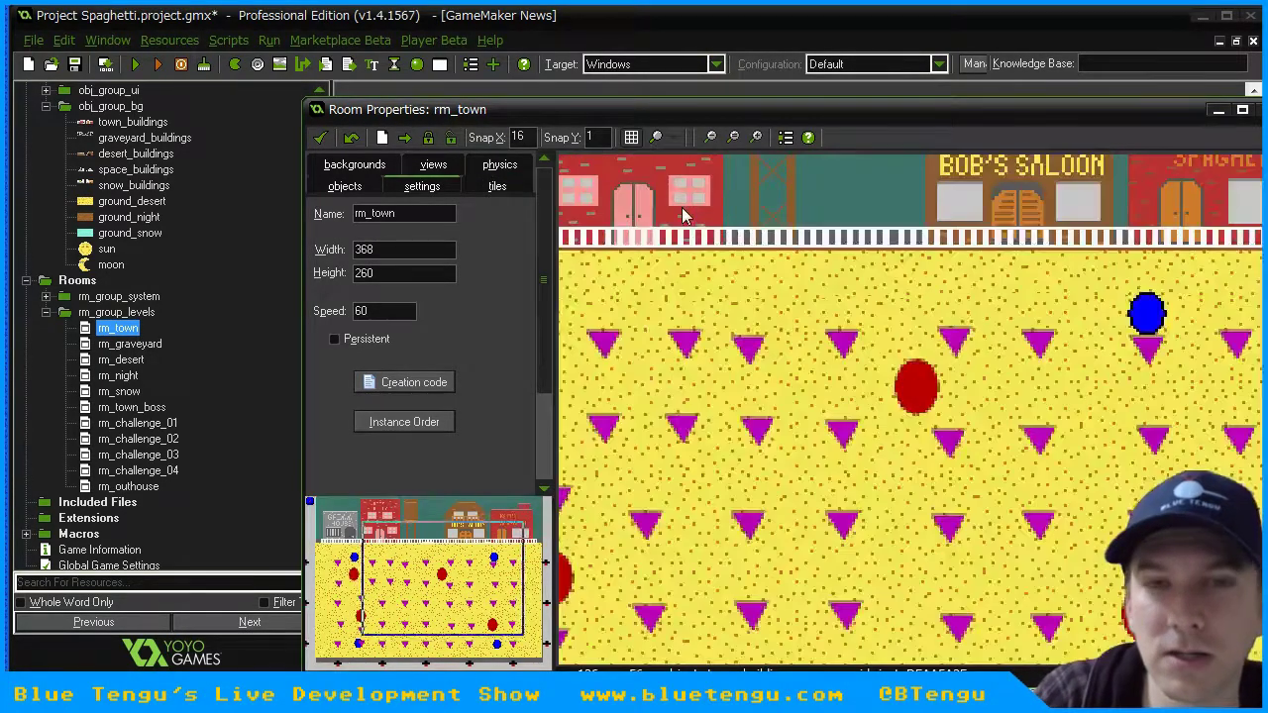
pyautogui.keyDown('ctrl'); pyautogui.scroll(-2, 791, 414); pyautogui.keyUp('ctrl')
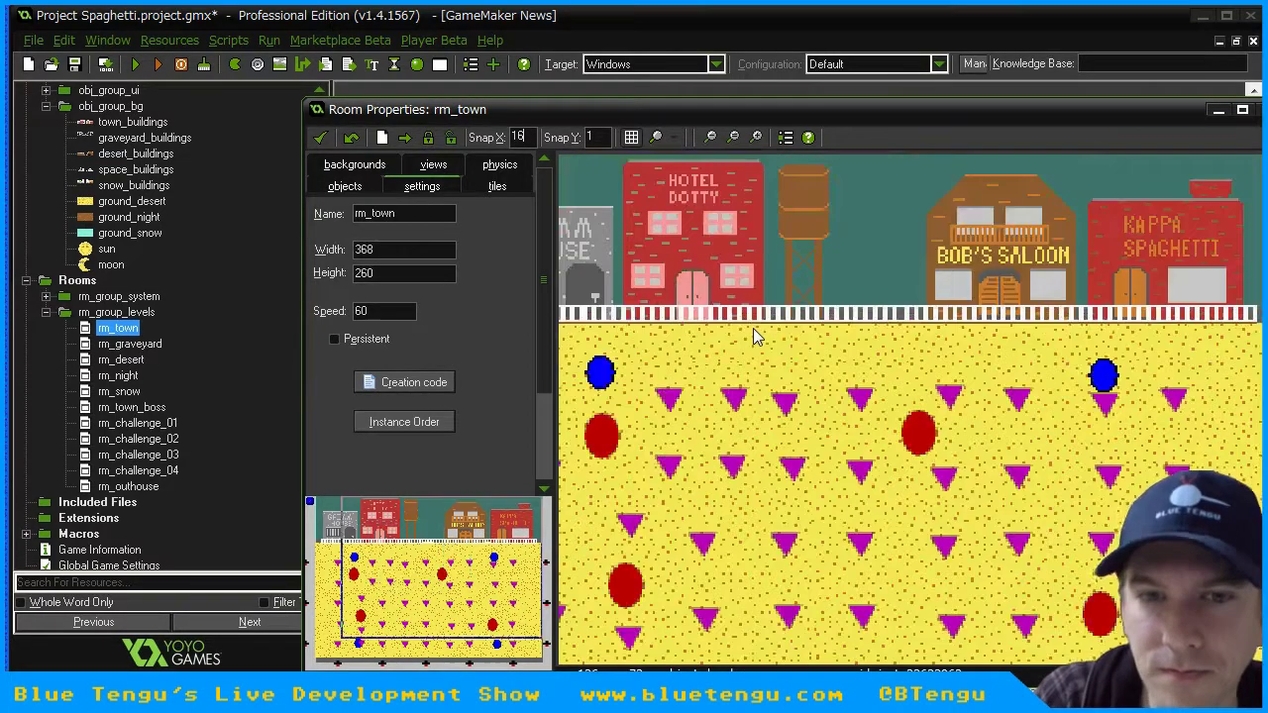
pyautogui.keyDown('ctrl'); pyautogui.scroll(-1, 773, 366); pyautogui.keyUp('ctrl')
pyautogui.keyDown('ctrl'); pyautogui.scroll(2, 802, 397); pyautogui.keyUp('ctrl')
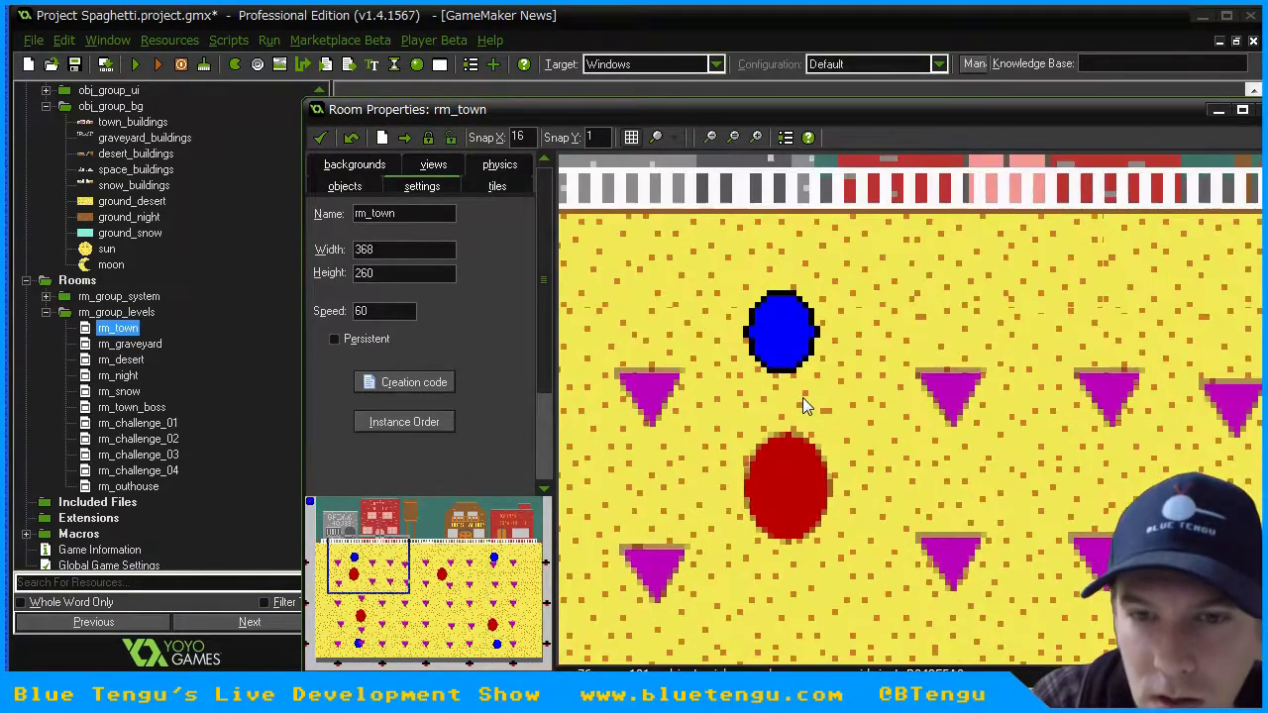
pyautogui.keyDown('ctrl'); pyautogui.scroll(-1, 802, 398); pyautogui.keyUp('ctrl')
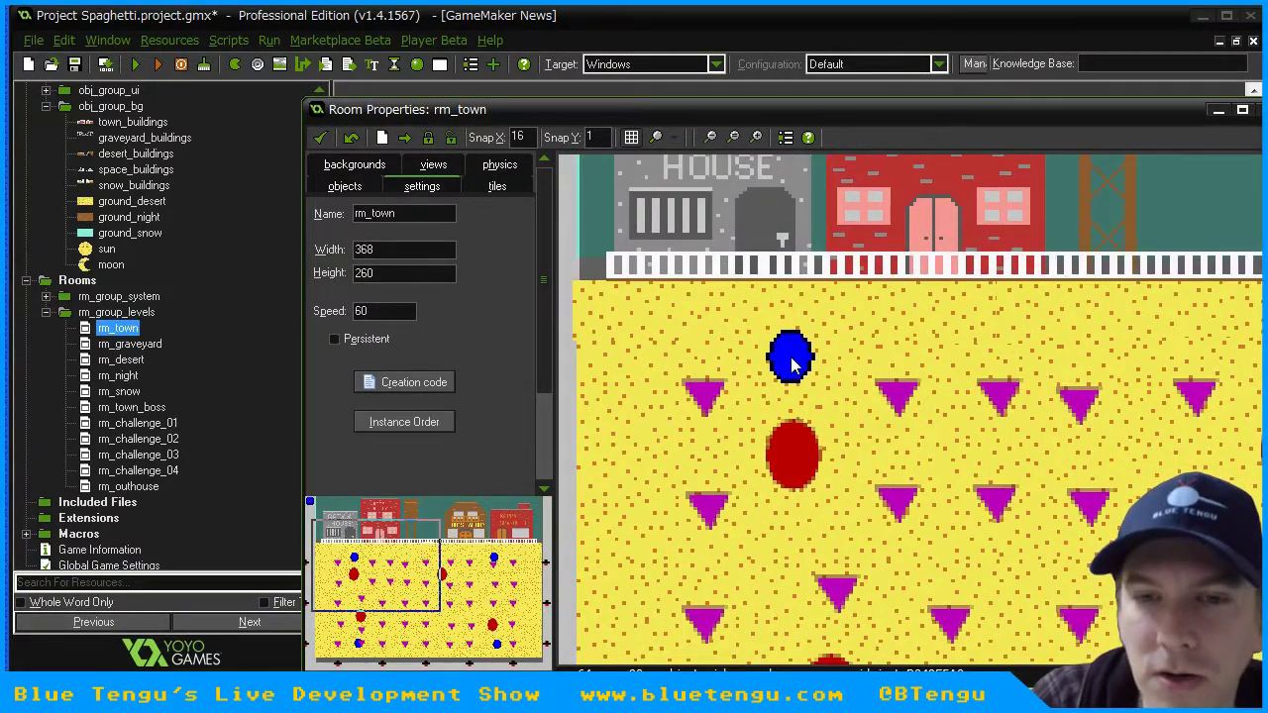
# - Load bg_tiles as the room's tileset and make Layer 400 the current tile layer
pyautogui.click(500, 188)
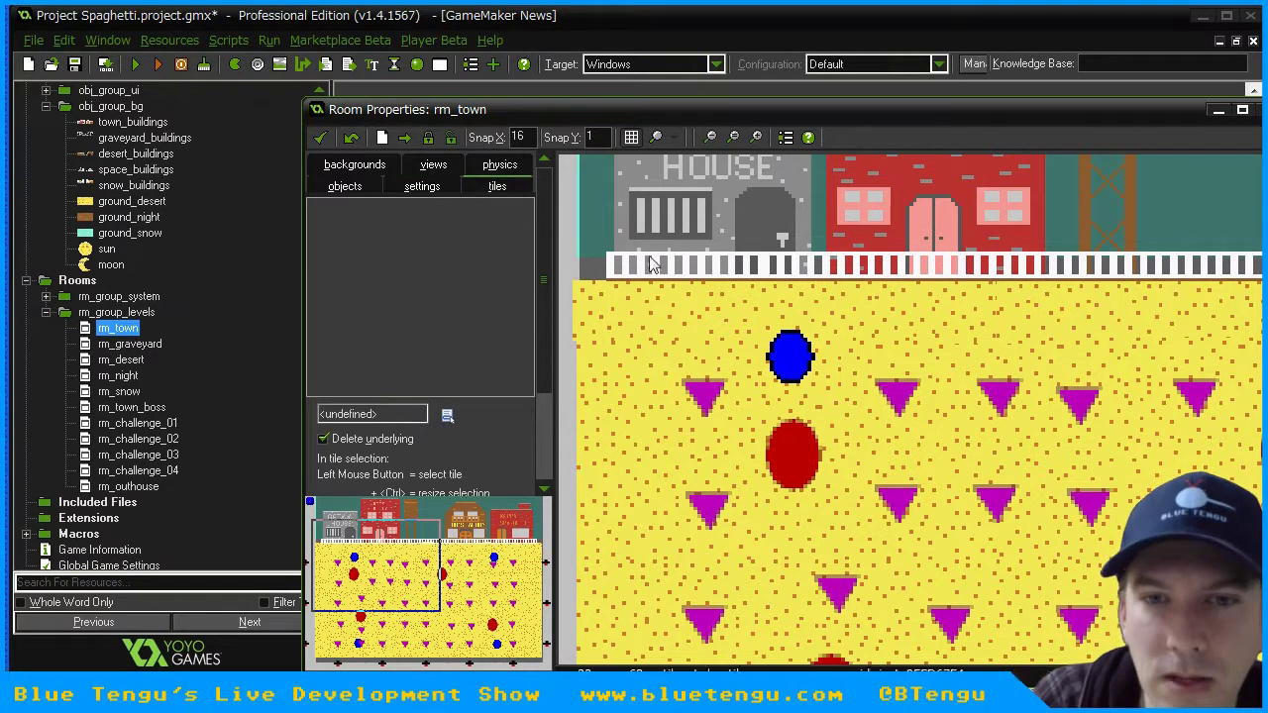
pyautogui.keyDown('ctrl'); pyautogui.scroll(-1, 954, 295); pyautogui.keyUp('ctrl')
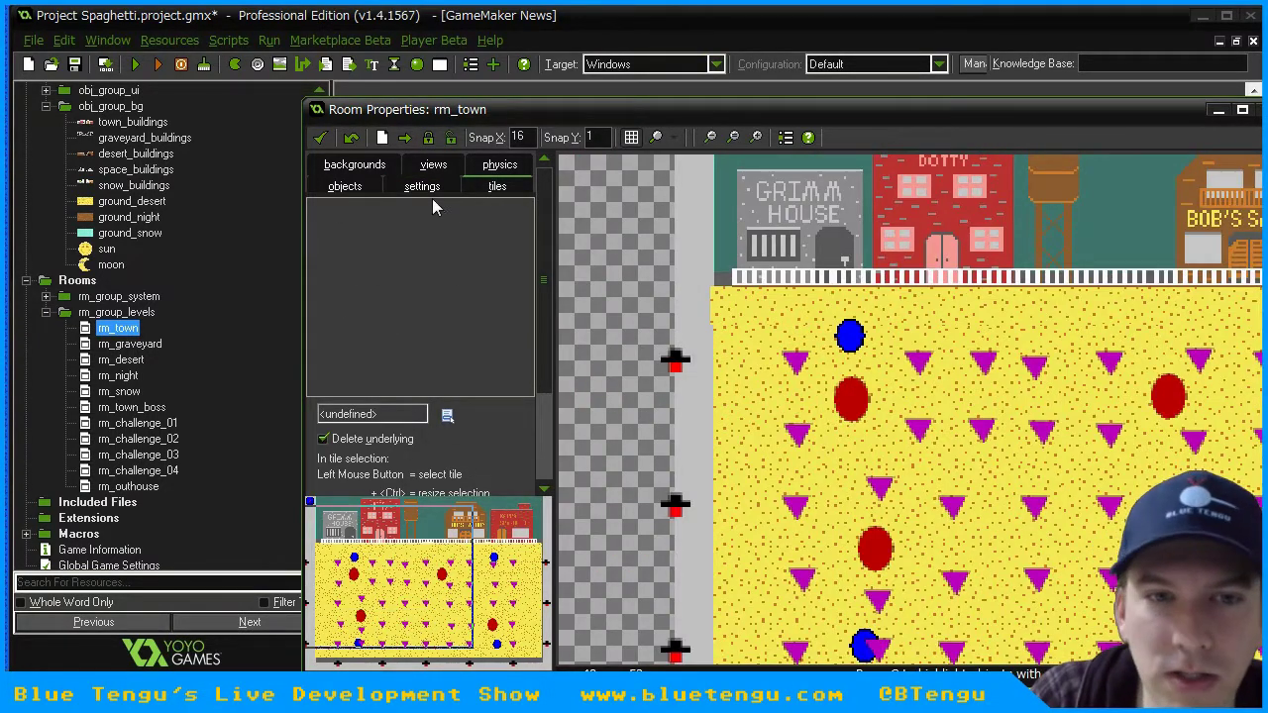
pyautogui.click(447, 415)
pyautogui.click(500, 431)
pyautogui.scroll(-2, 441, 426)
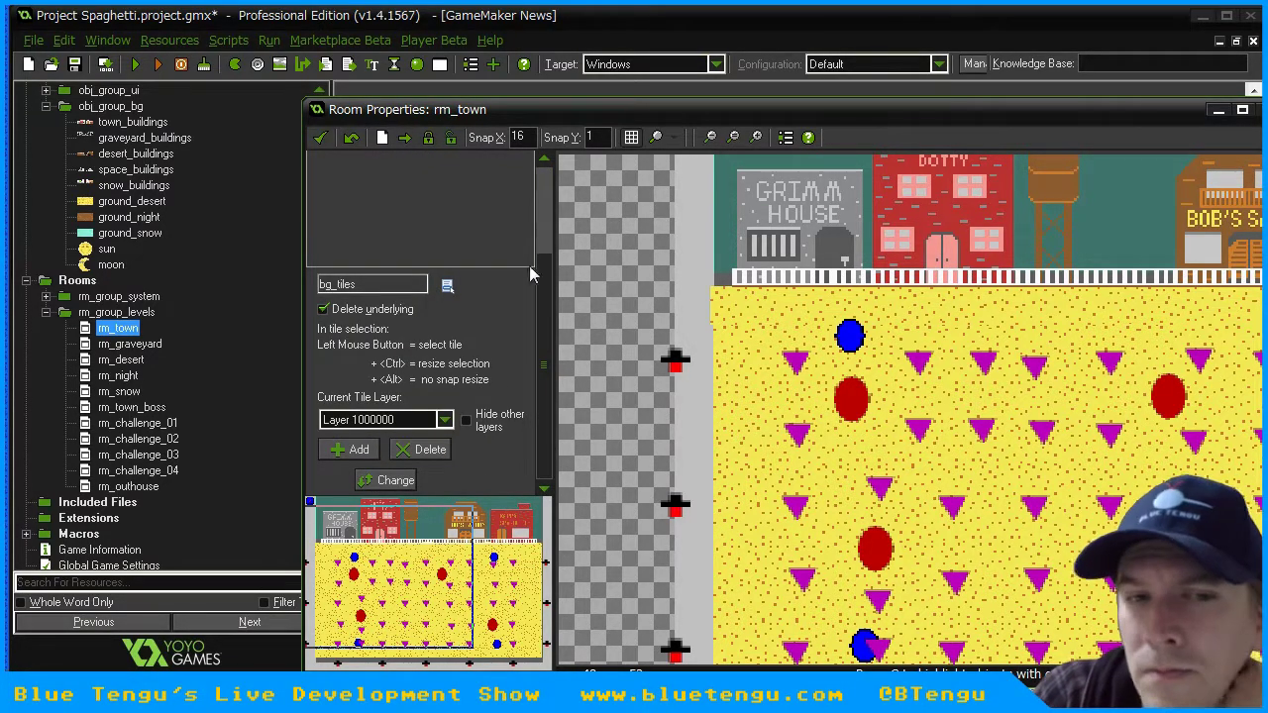
pyautogui.click(445, 420)
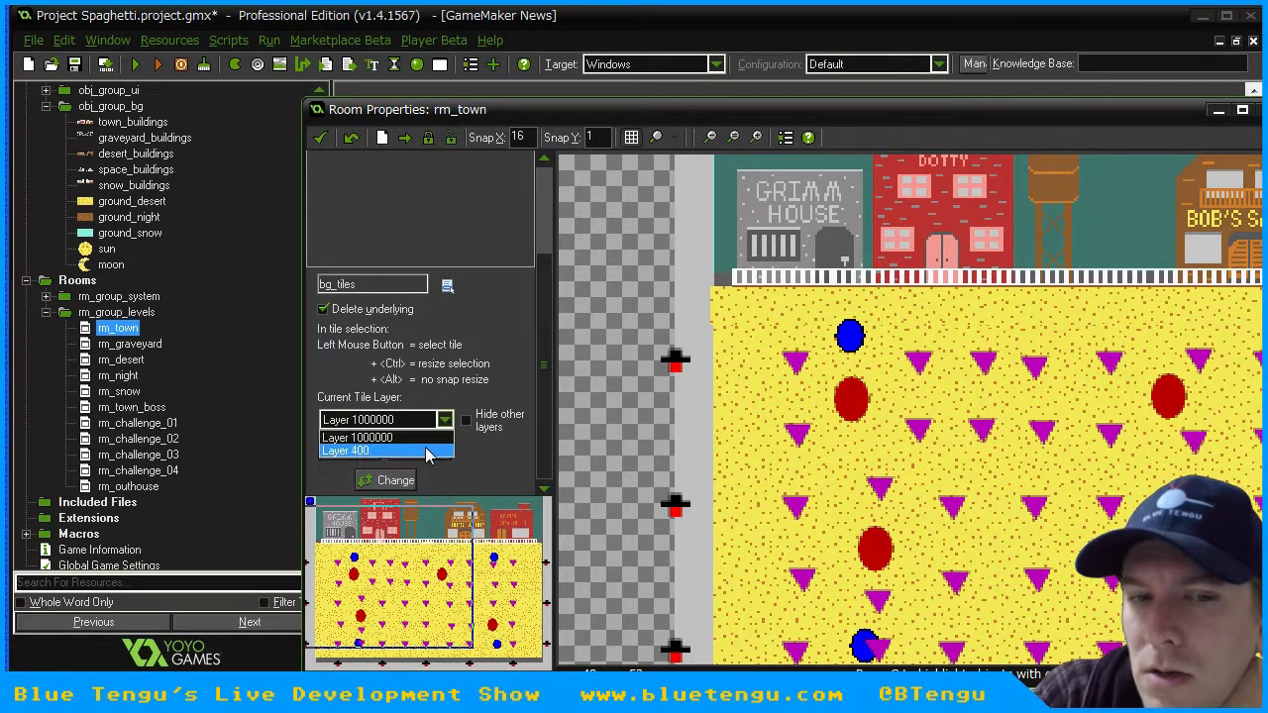
pyautogui.click(434, 451)
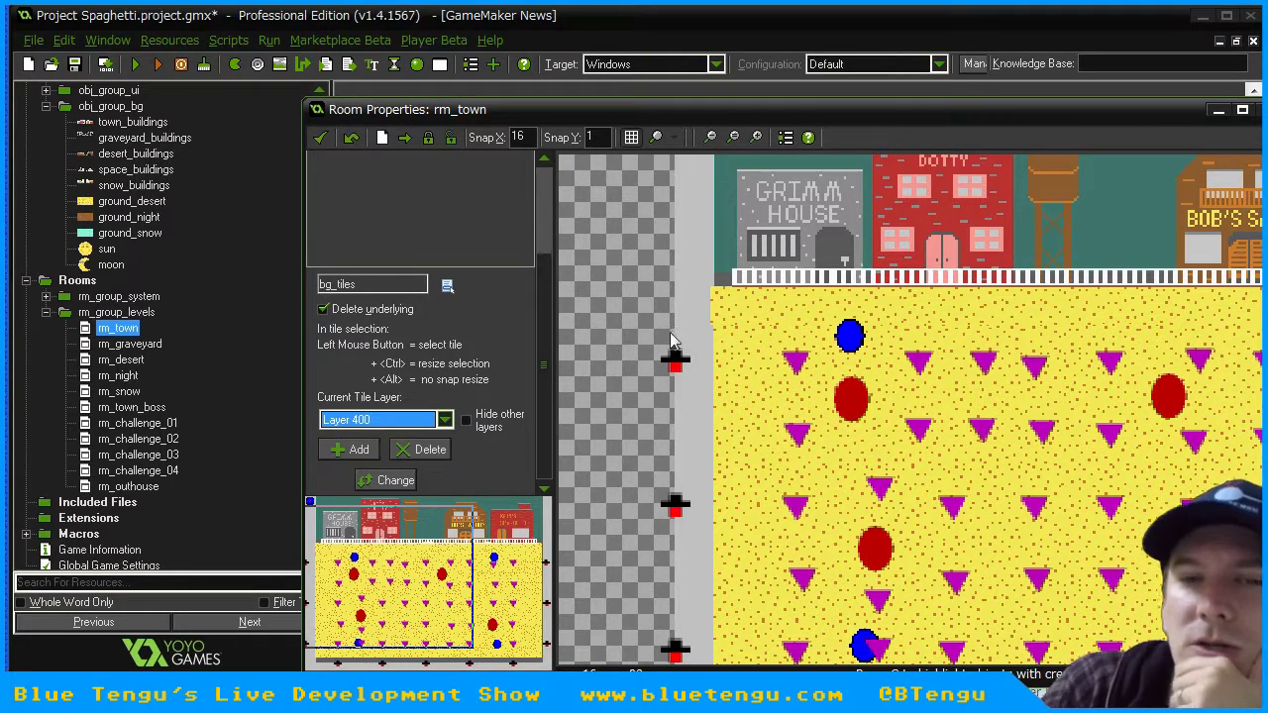
# - Place the first desert tile at the room's edge beneath the fence near Grimm House
pyautogui.click(727, 305)
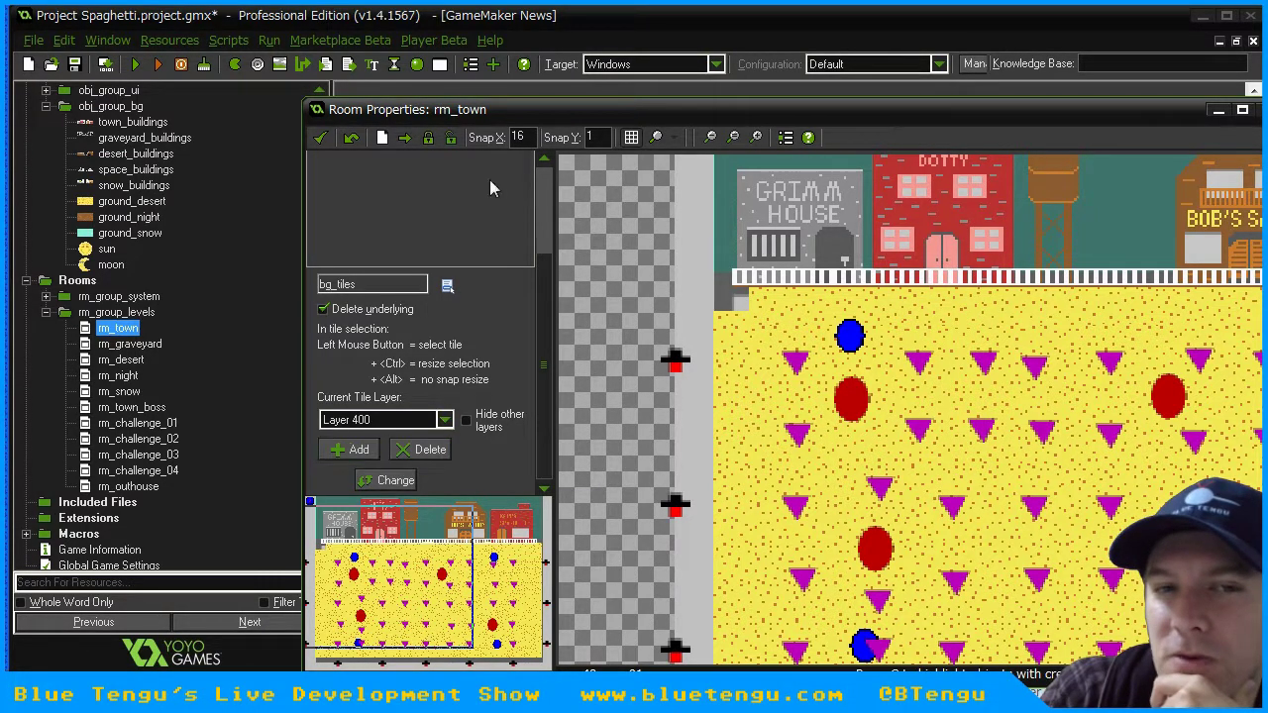
pyautogui.click(548, 183)
pyautogui.click(316, 223)
pyautogui.click(727, 302)
pyautogui.click(728, 298)
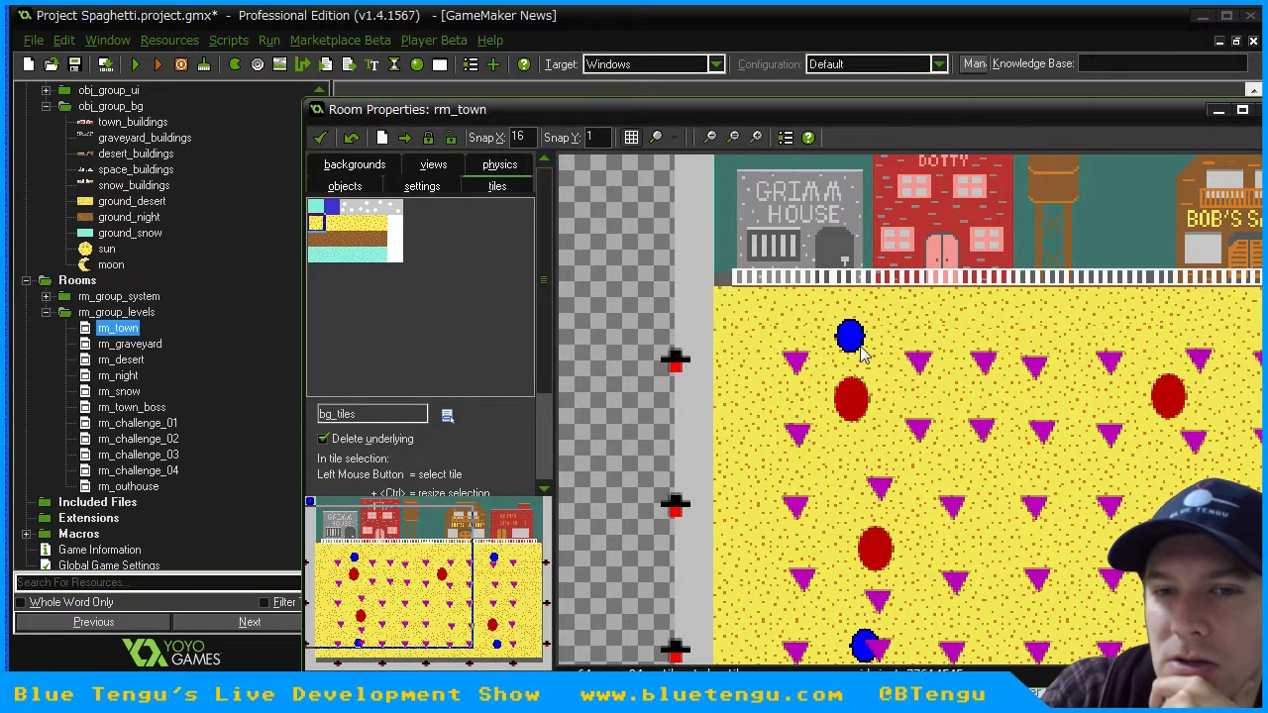
# - Fill the gap beside the fence's Grimm House end with the light sky tile on Layer 1000000
pyautogui.click(316, 208)
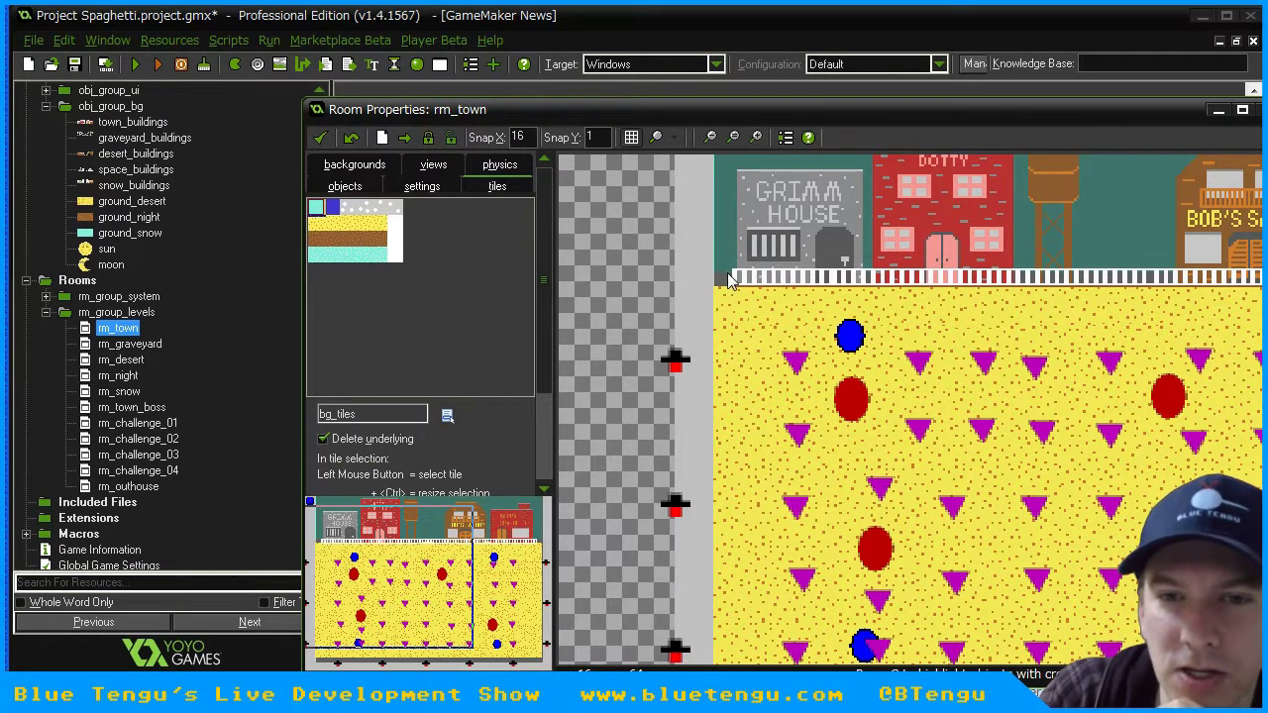
pyautogui.scroll(-3, 543, 451)
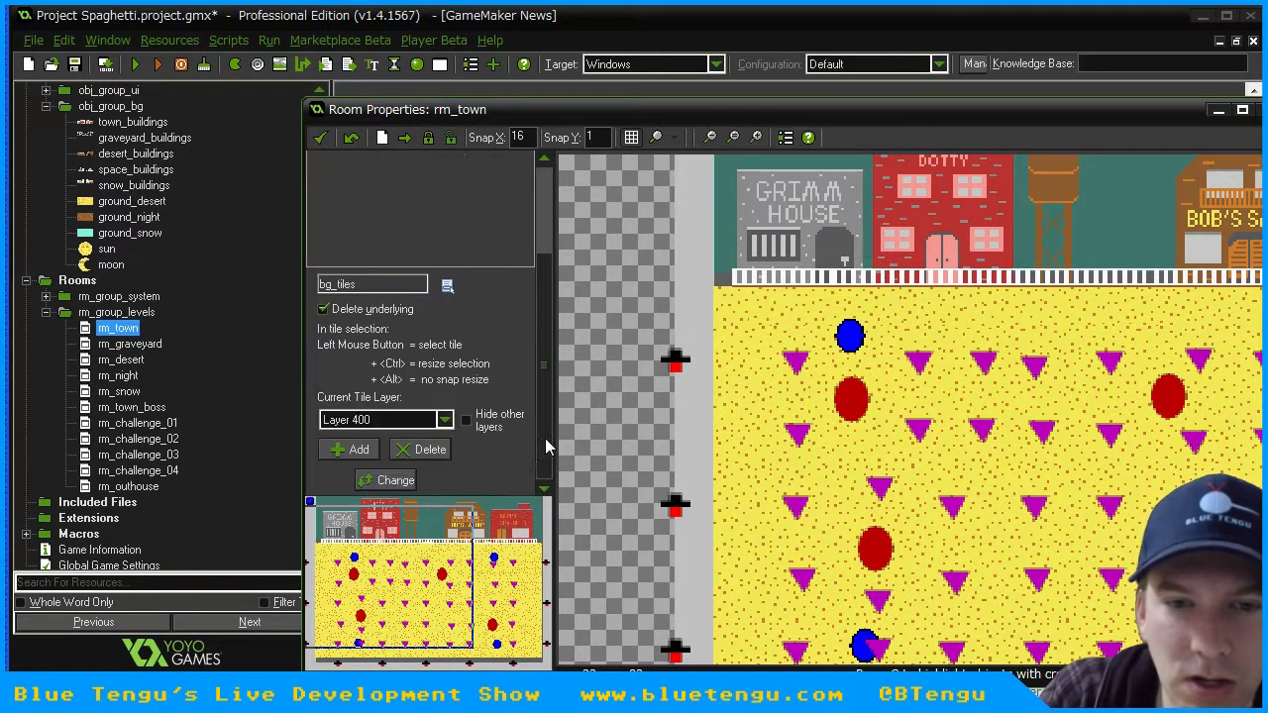
pyautogui.click(445, 419)
pyautogui.click(396, 439)
pyautogui.click(729, 284)
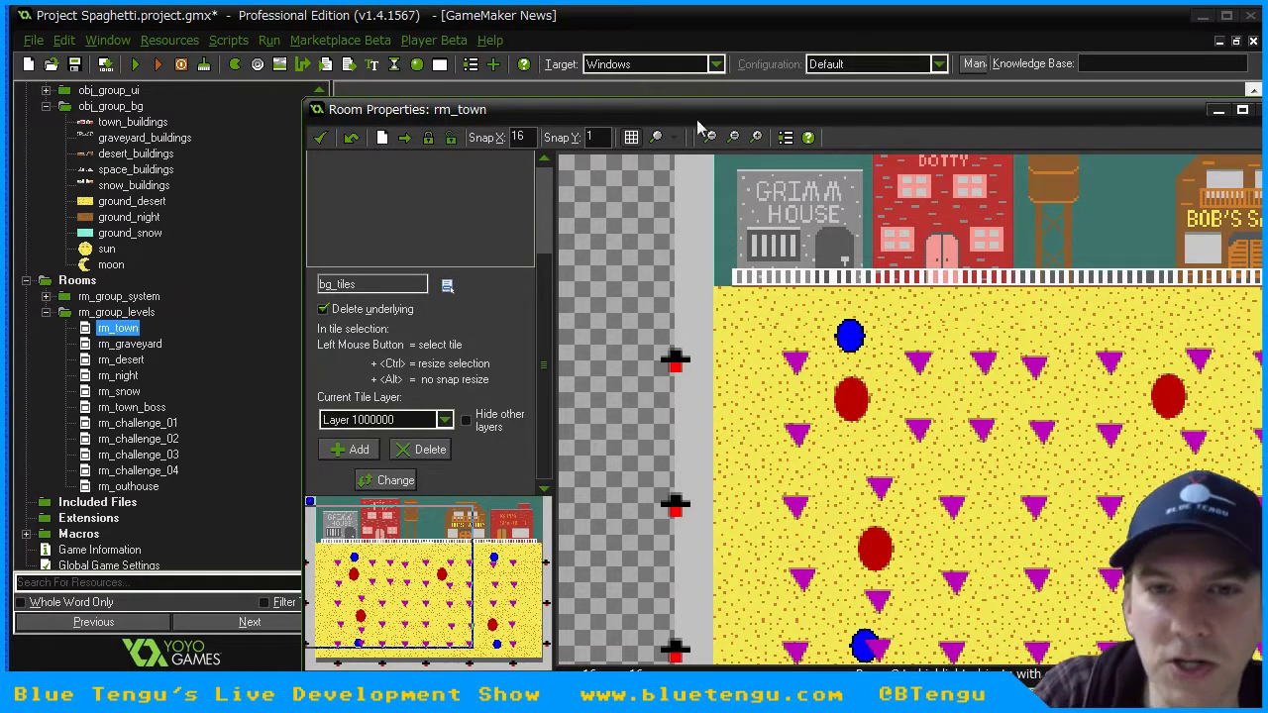
# - Delete the stray sky tile outside the room's edge and fill the gap beside the fence's Kappa Spaghetti end with sky
pyautogui.keyDown('ctrl'); pyautogui.scroll(-1, 821, 286); pyautogui.keyUp('ctrl')
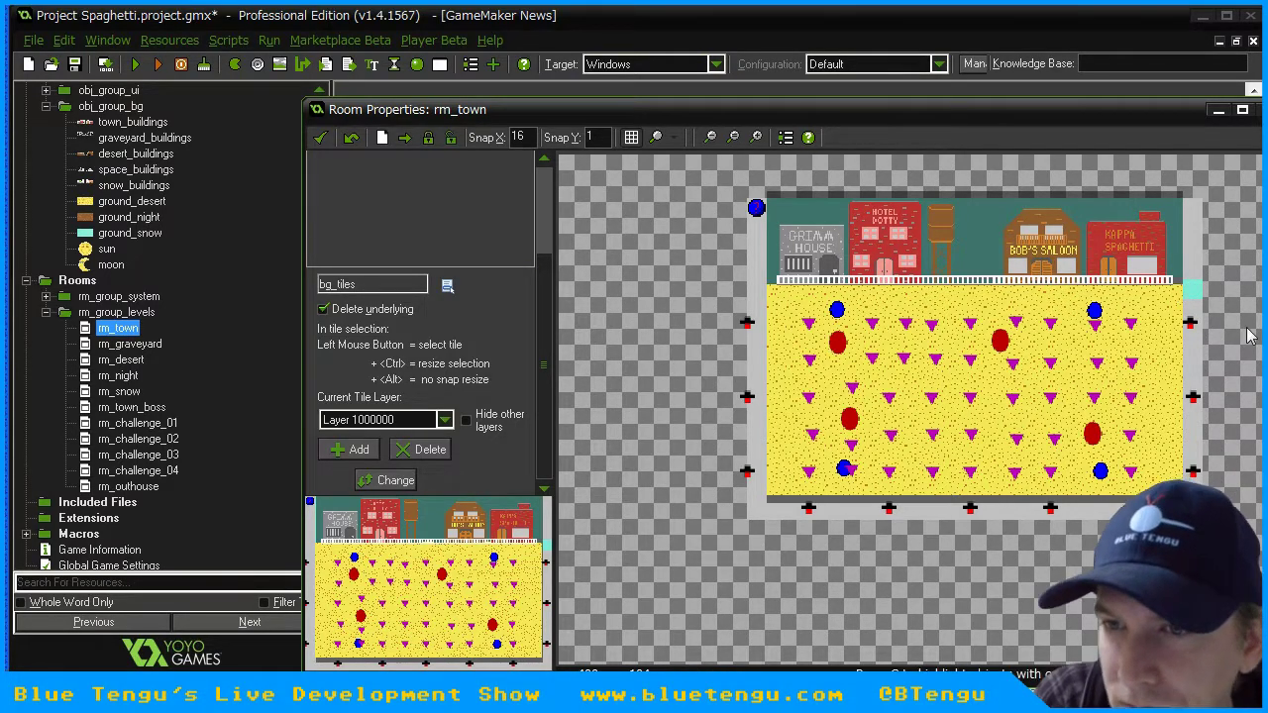
pyautogui.scroll(1, 1193, 307)
pyautogui.scroll(1, 1196, 317)
pyautogui.moveTo(1195, 294); pyautogui.dragTo(1147, 427, button='middle')
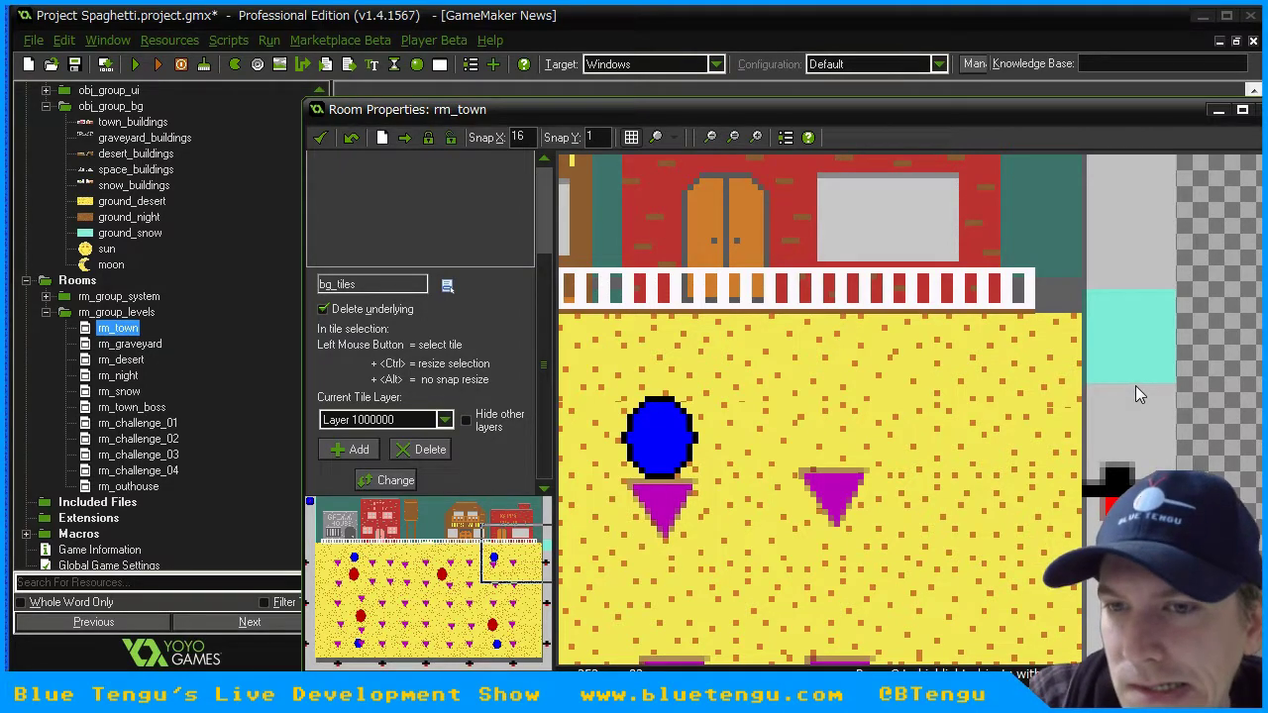
pyautogui.rightClick(1134, 384)
pyautogui.click(1058, 294)
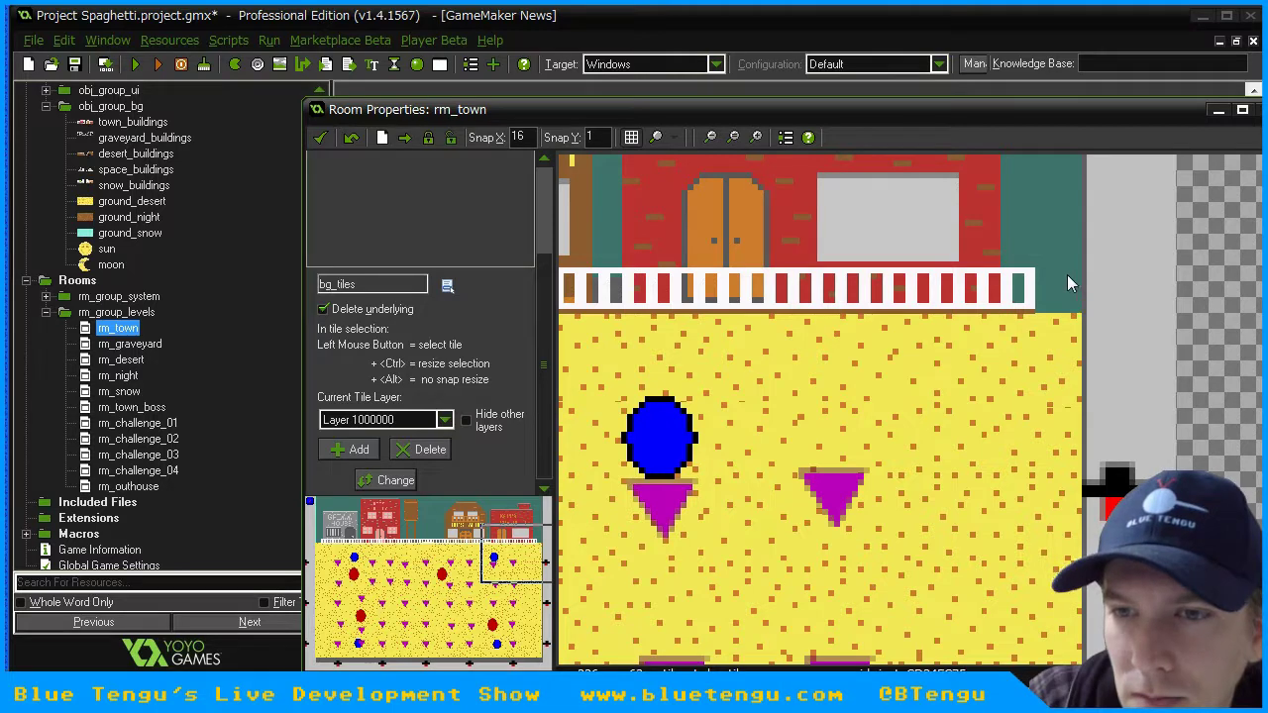
pyautogui.rightClick(1062, 285)
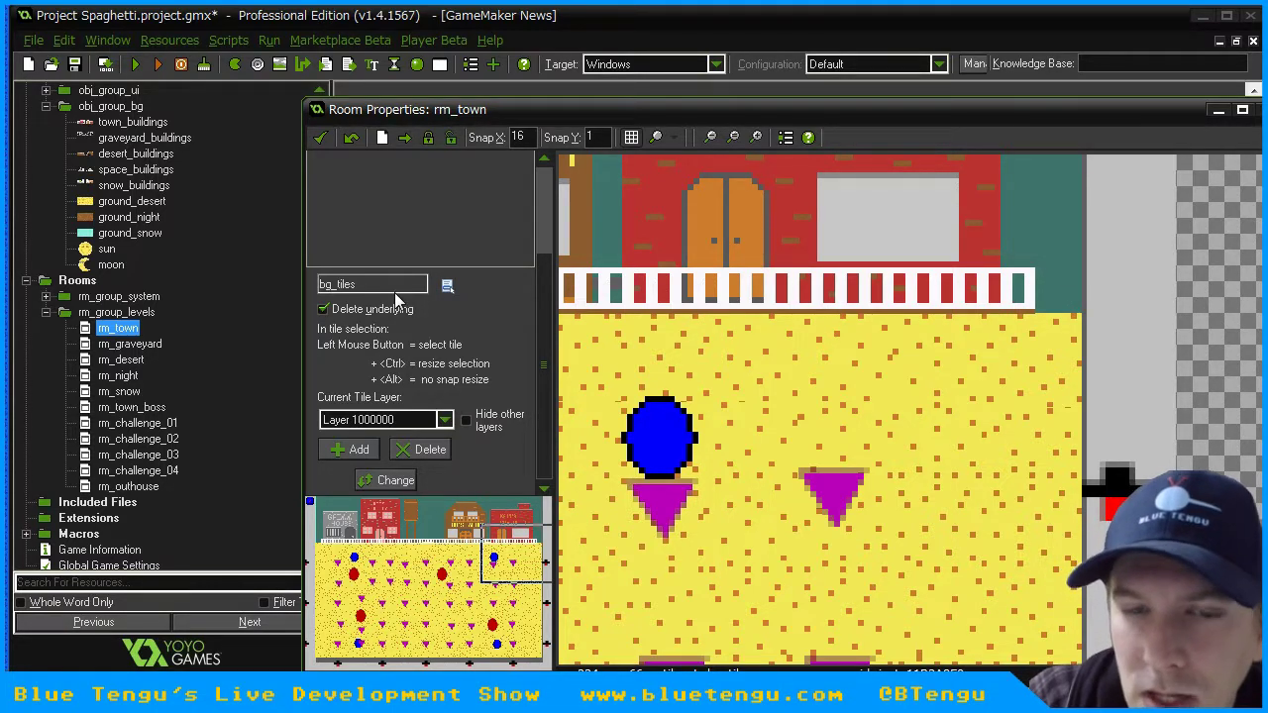
# - Set the room's vertical snap to 16
pyautogui.keyDown('ctrl'); pyautogui.scroll(-2, 953, 327); pyautogui.keyUp('ctrl')
pyautogui.keyDown('ctrl'); pyautogui.scroll(-1, 953, 327); pyautogui.keyUp('ctrl')
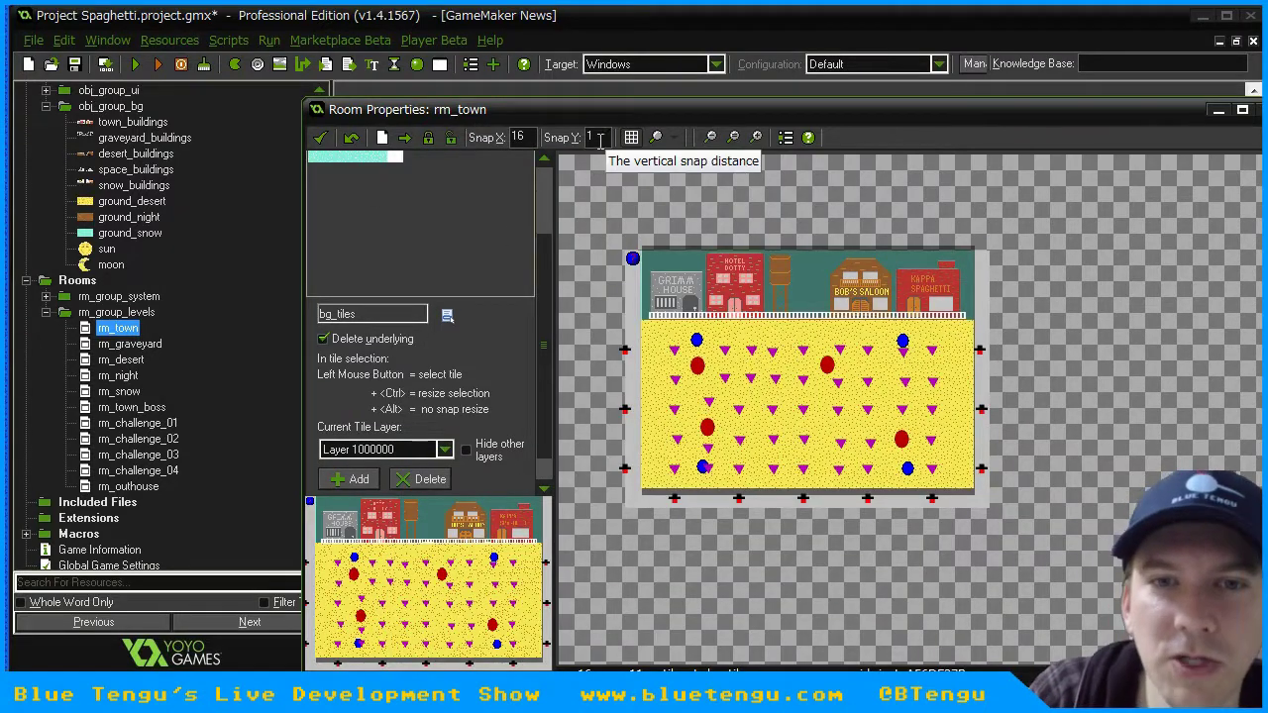
pyautogui.write('6')
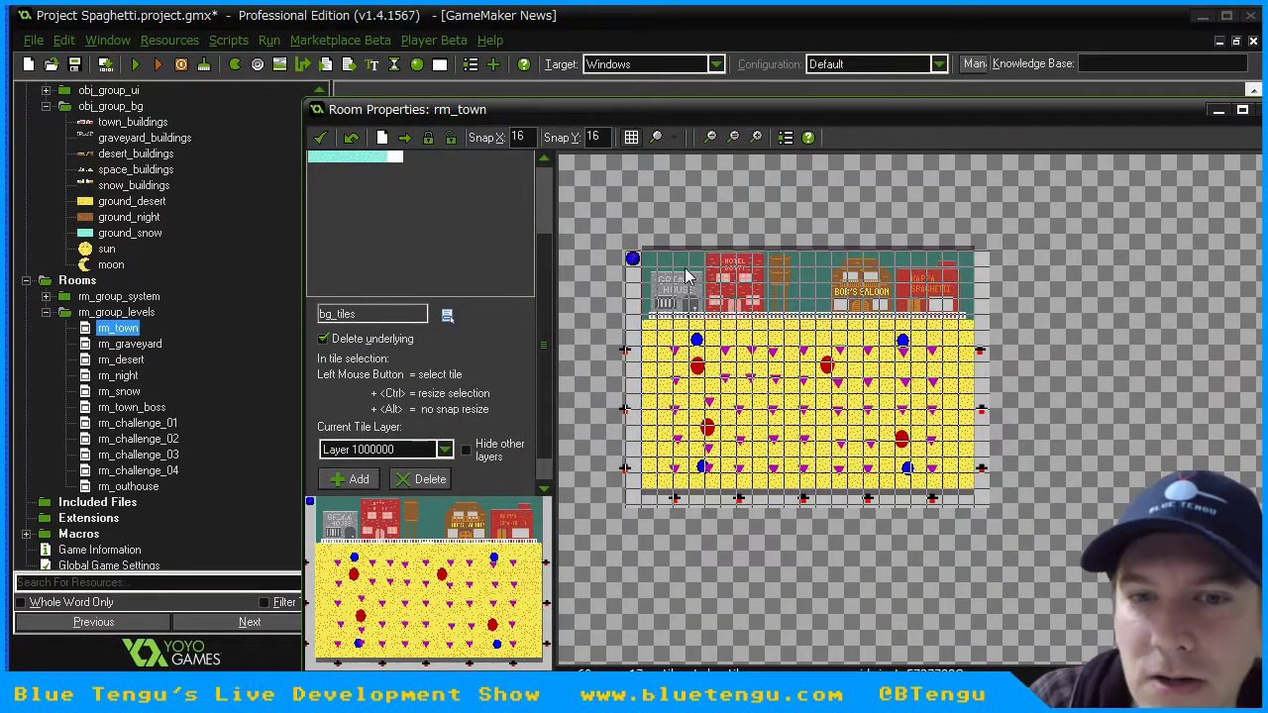
# - Examine how the fence line and desert ground sit against the 16 by 16 grid across the room
pyautogui.keyDown('ctrl'); pyautogui.scroll(1, 632, 343); pyautogui.keyUp('ctrl')
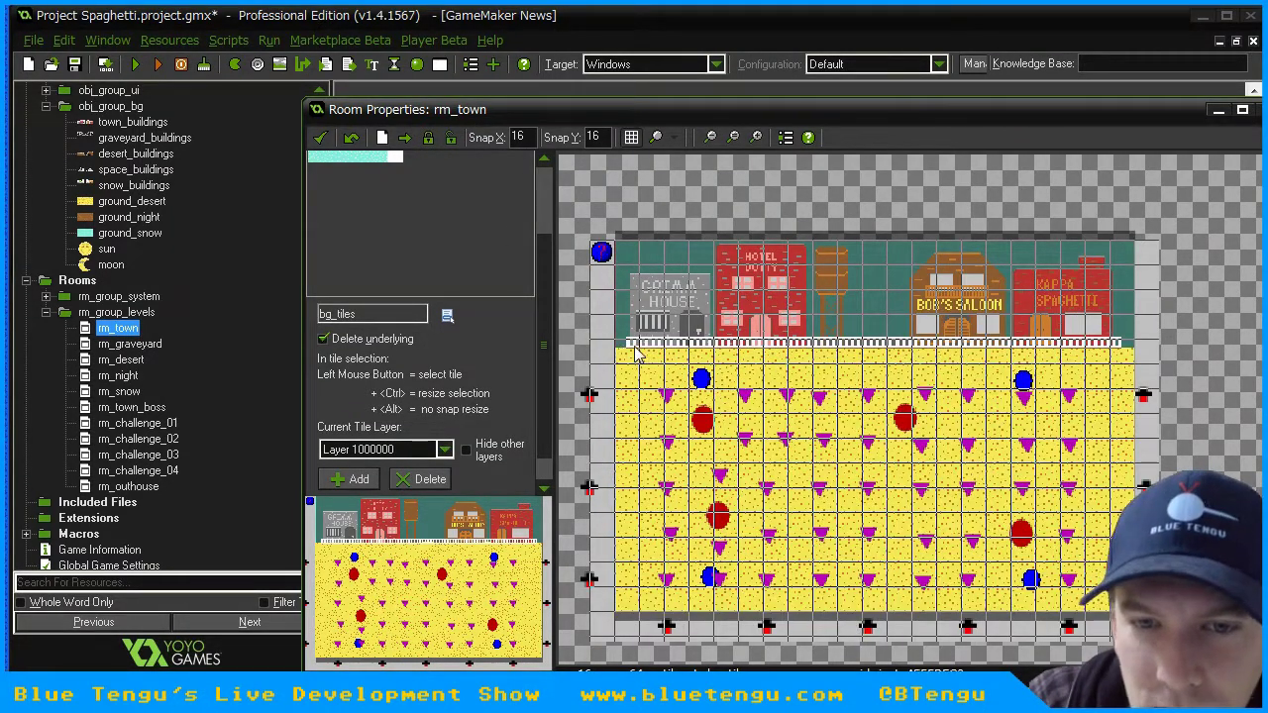
pyautogui.click(1139, 363)
pyautogui.rightClick(1146, 349)
pyautogui.click(1090, 379)
pyautogui.keyDown('ctrl'); pyautogui.scroll(1, 1085, 379); pyautogui.keyUp('ctrl')
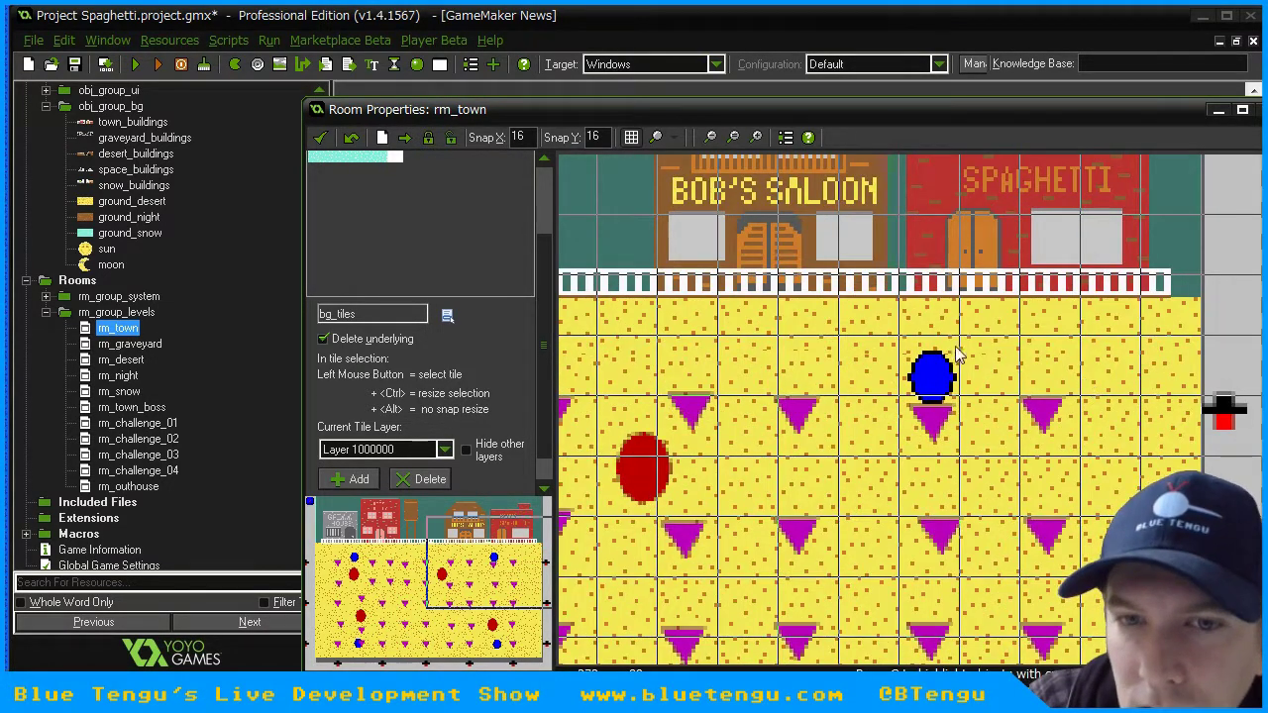
pyautogui.keyDown('ctrl'); pyautogui.scroll(-2, 639, 306); pyautogui.keyUp('ctrl')
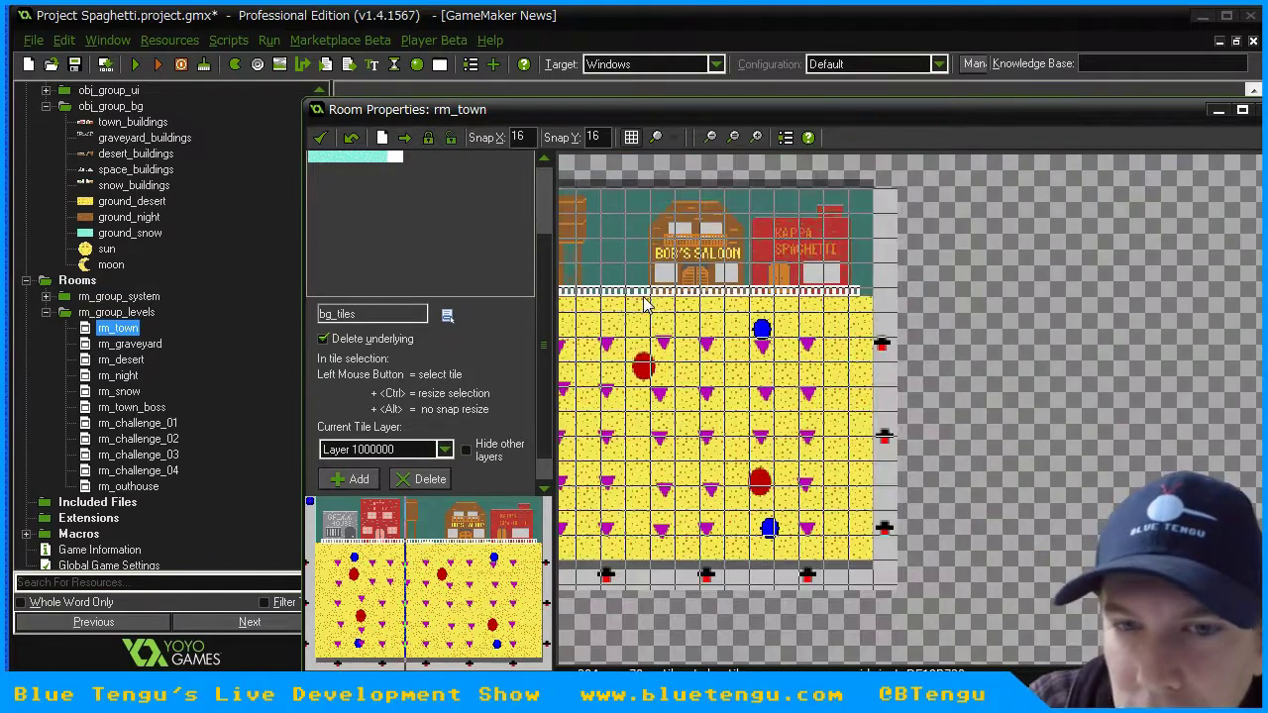
pyautogui.keyDown('ctrl'); pyautogui.scroll(3, 822, 397); pyautogui.keyUp('ctrl')
pyautogui.keyDown('ctrl'); pyautogui.scroll(1, 932, 417); pyautogui.keyUp('ctrl')
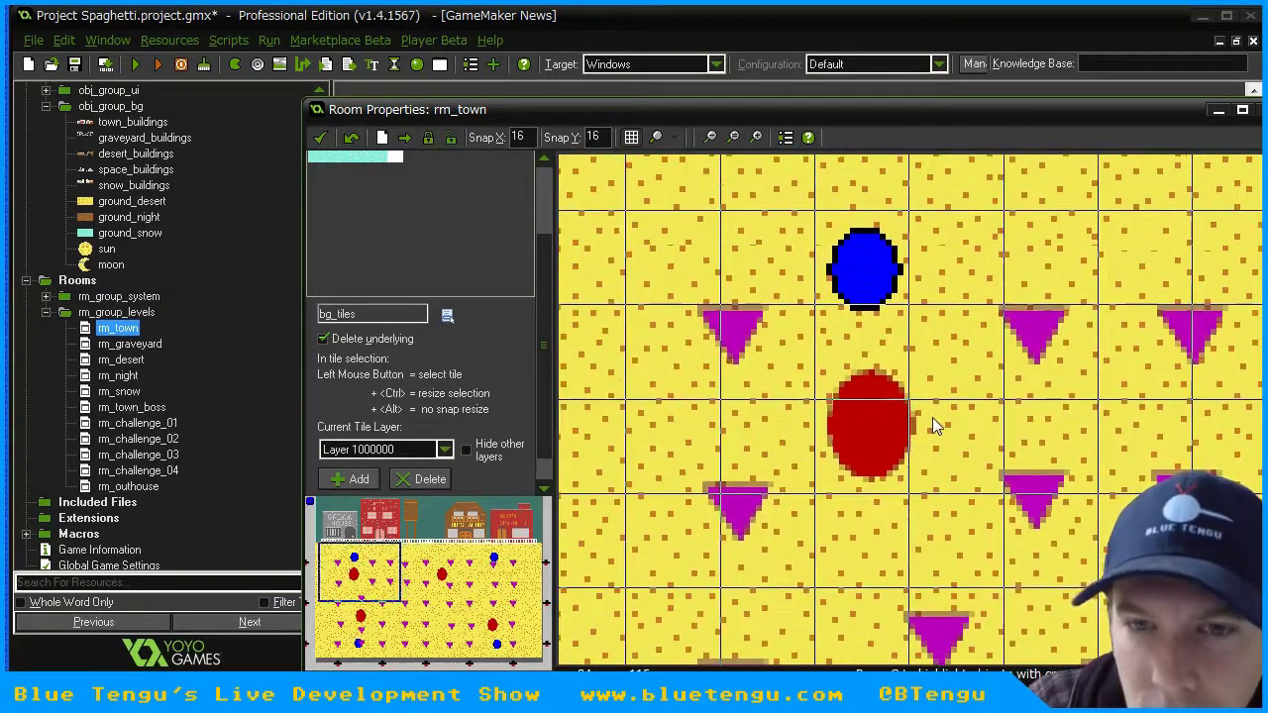
pyautogui.keyDown('ctrl'); pyautogui.scroll(-2, 930, 418); pyautogui.keyUp('ctrl')
pyautogui.keyDown('ctrl'); pyautogui.scroll(-1, 912, 418); pyautogui.keyUp('ctrl')
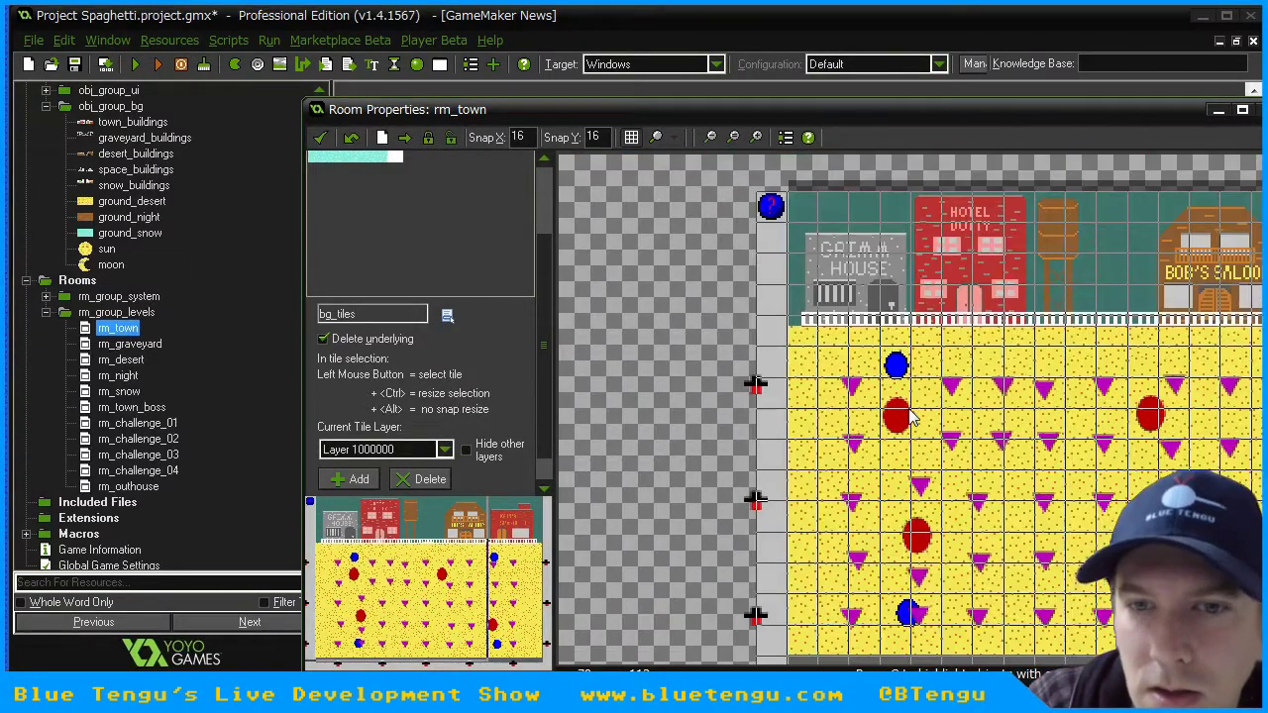
# - Accept the changes to rm_town and test-run the town level to check the sky and ground tiles
pyautogui.click(331, 140)
pyautogui.click(136, 64)
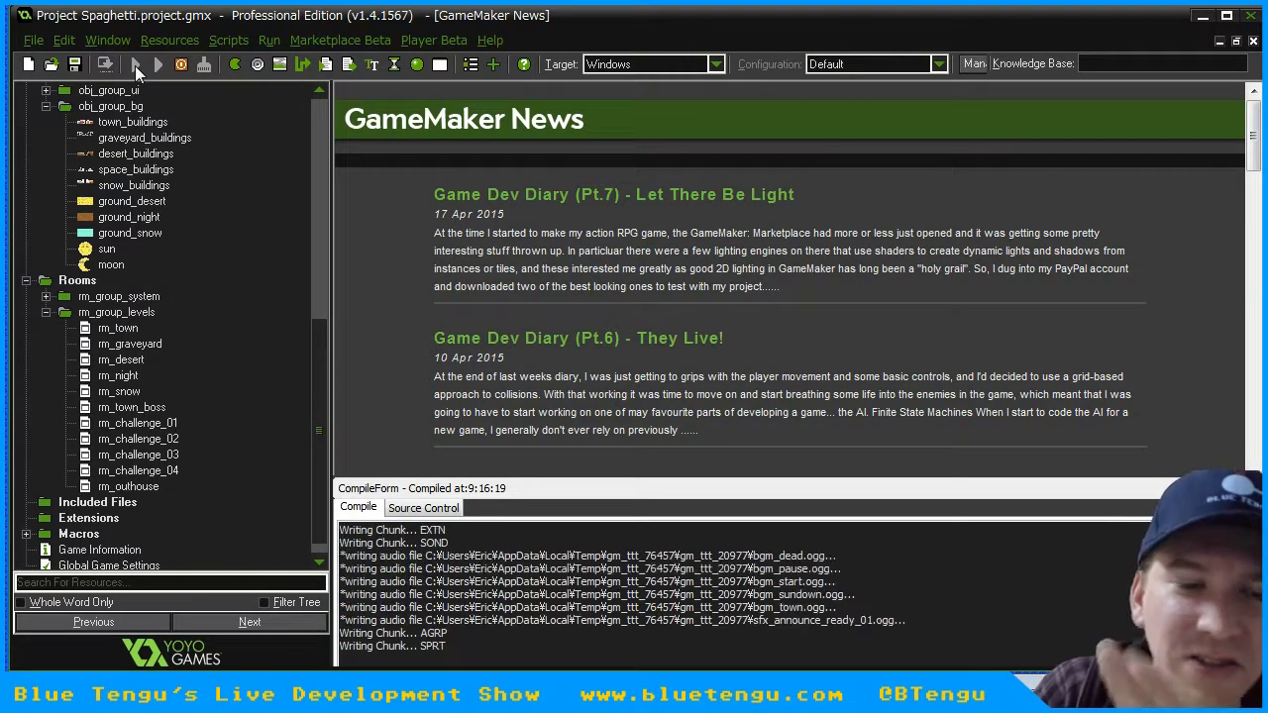
pyautogui.moveTo(736, 394); pyautogui.dragTo(471, 84)
pyautogui.click(594, 357)
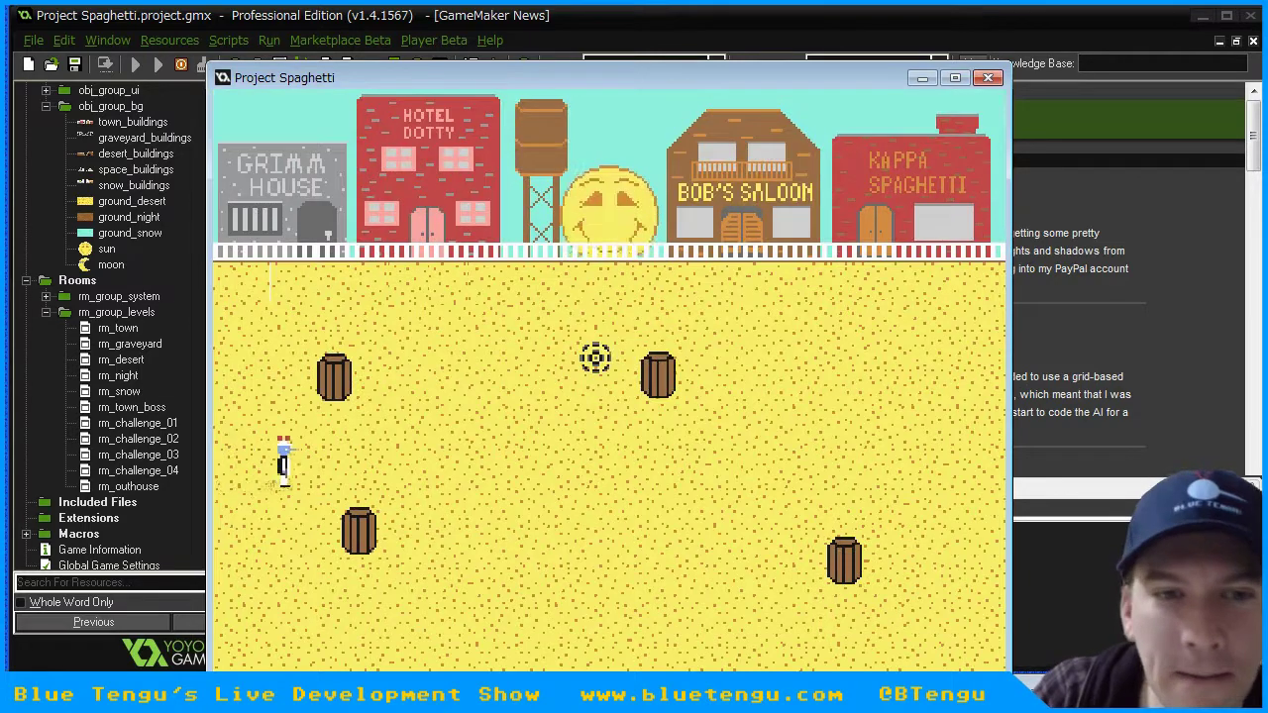
pyautogui.press('d')
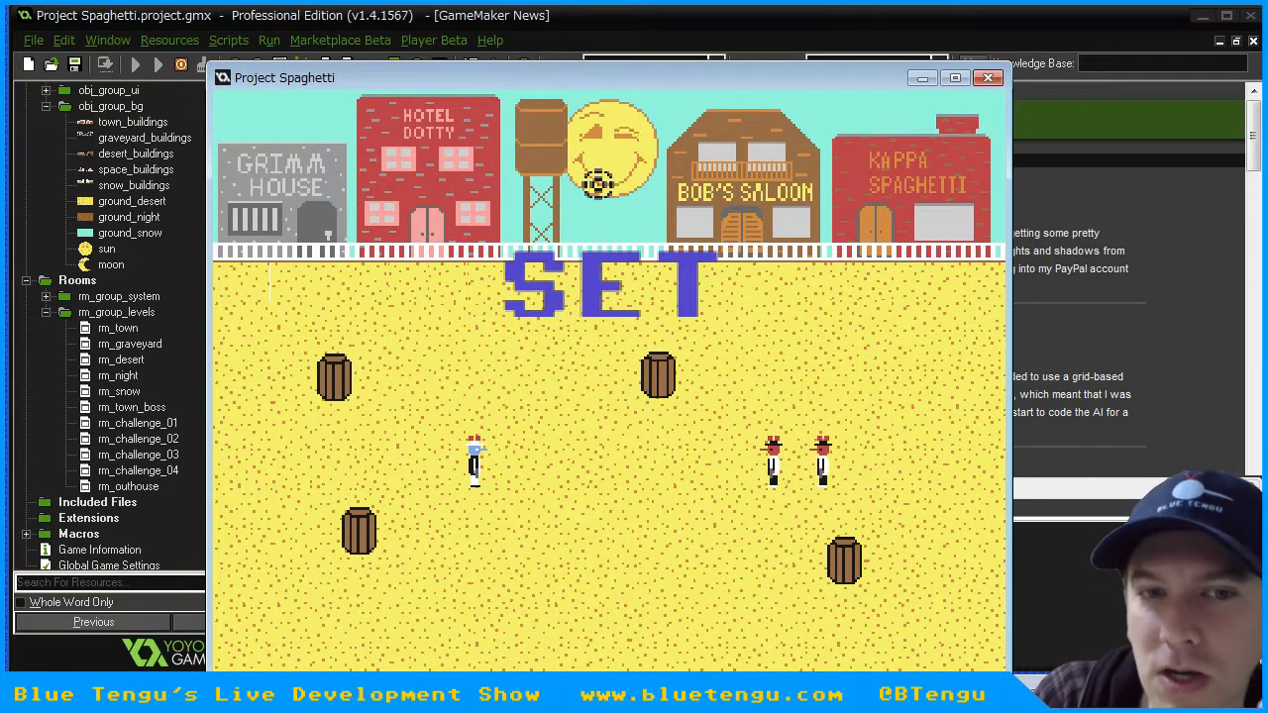
pyautogui.click(988, 77)
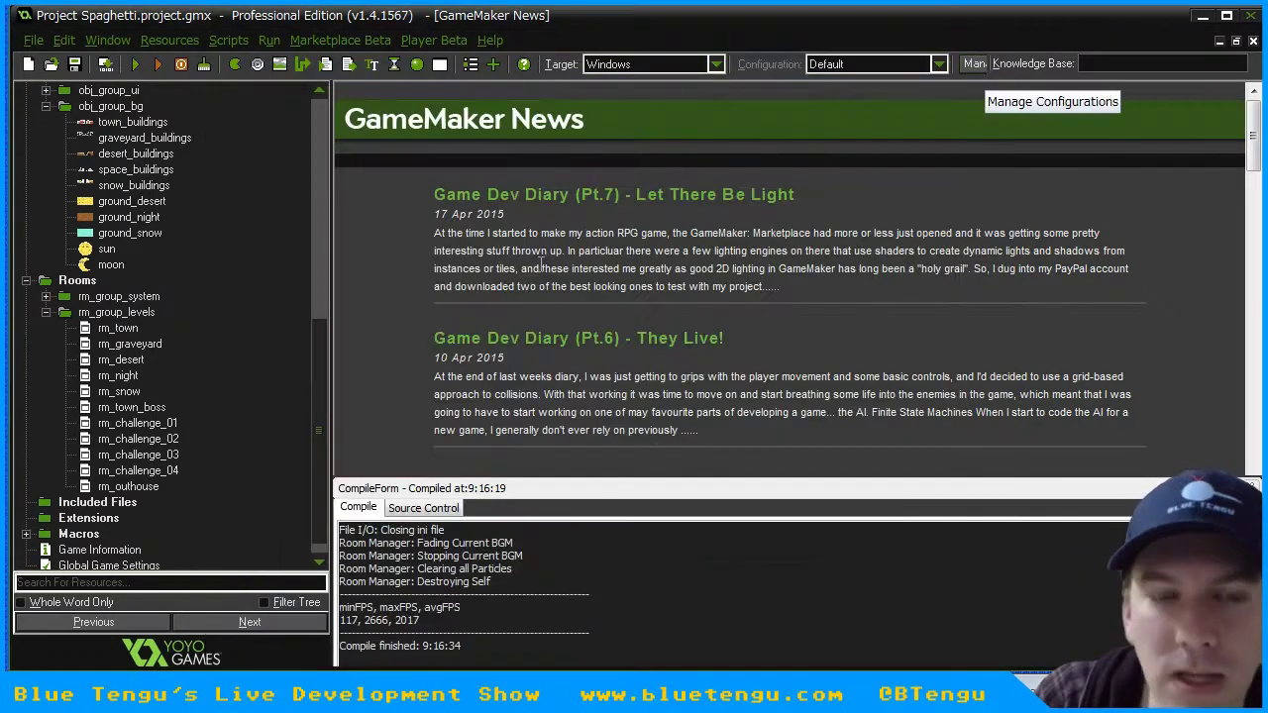
# - Reopen rm_town's tile settings, make Layer 400 the current tile layer and hide the other layers
pyautogui.moveTo(320, 372); pyautogui.dragTo(320, 404)
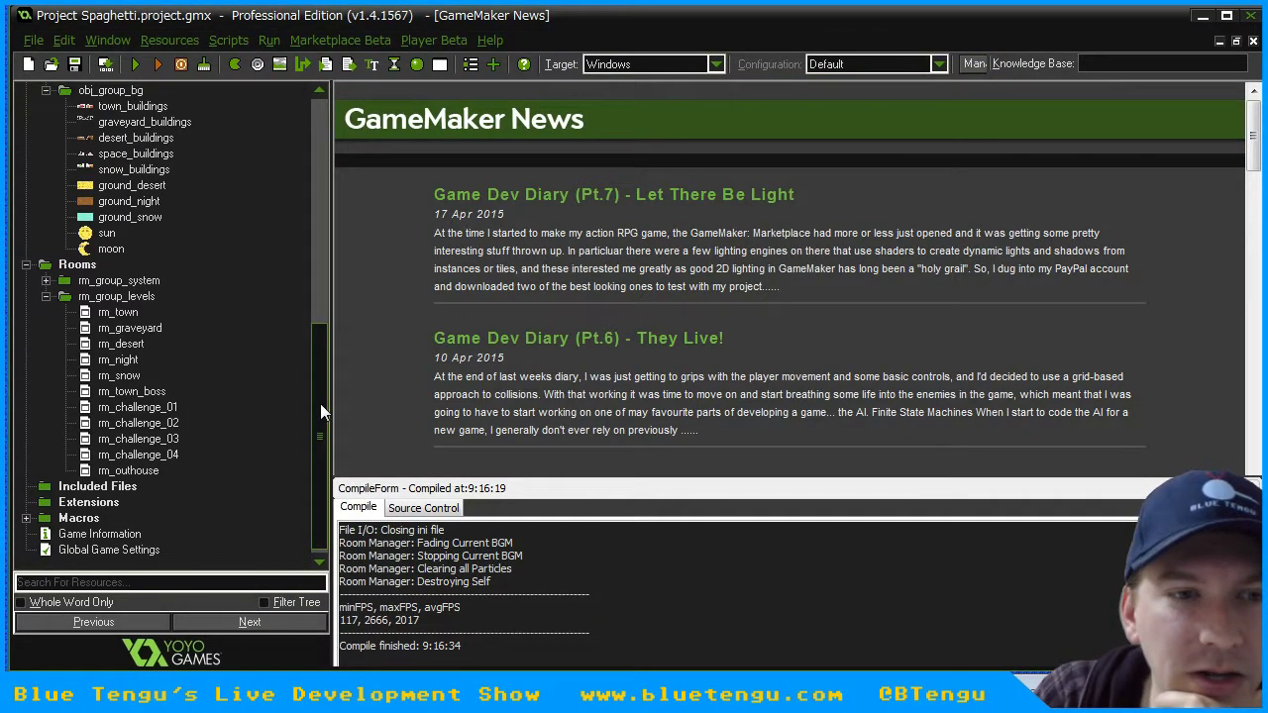
pyautogui.doubleClick(119, 314)
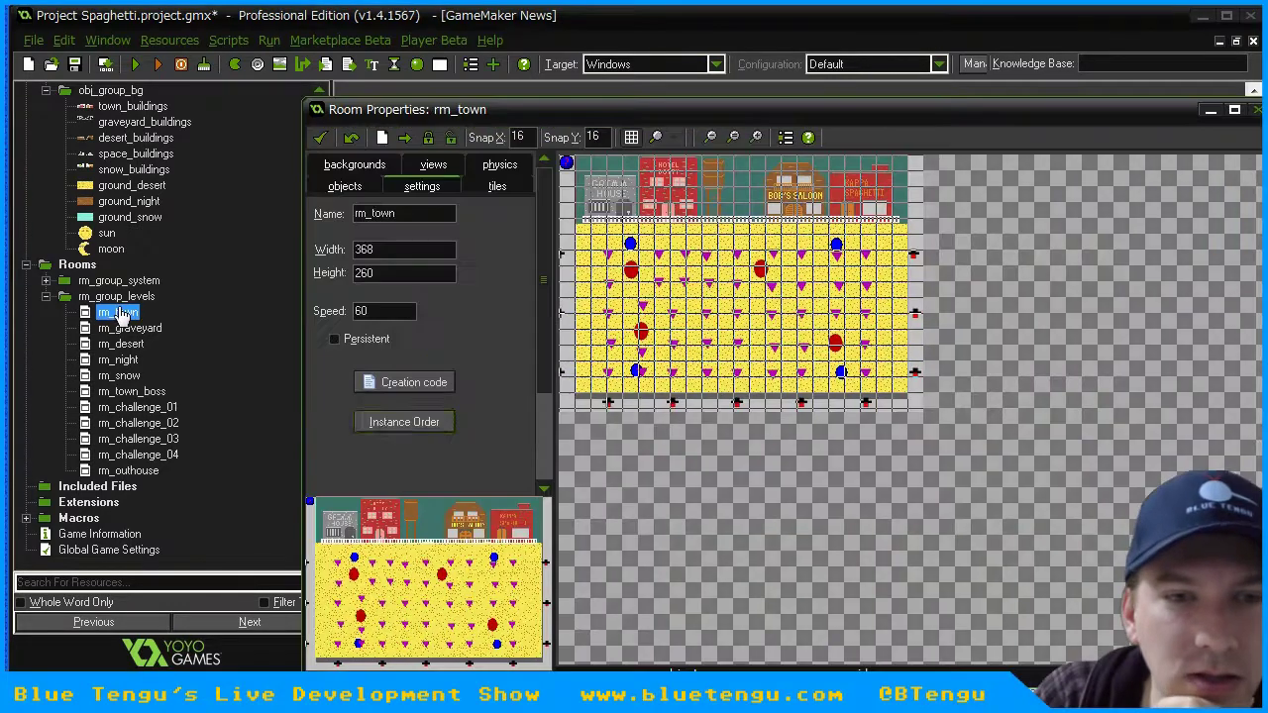
pyautogui.click(496, 188)
pyautogui.moveTo(540, 356); pyautogui.dragTo(538, 458)
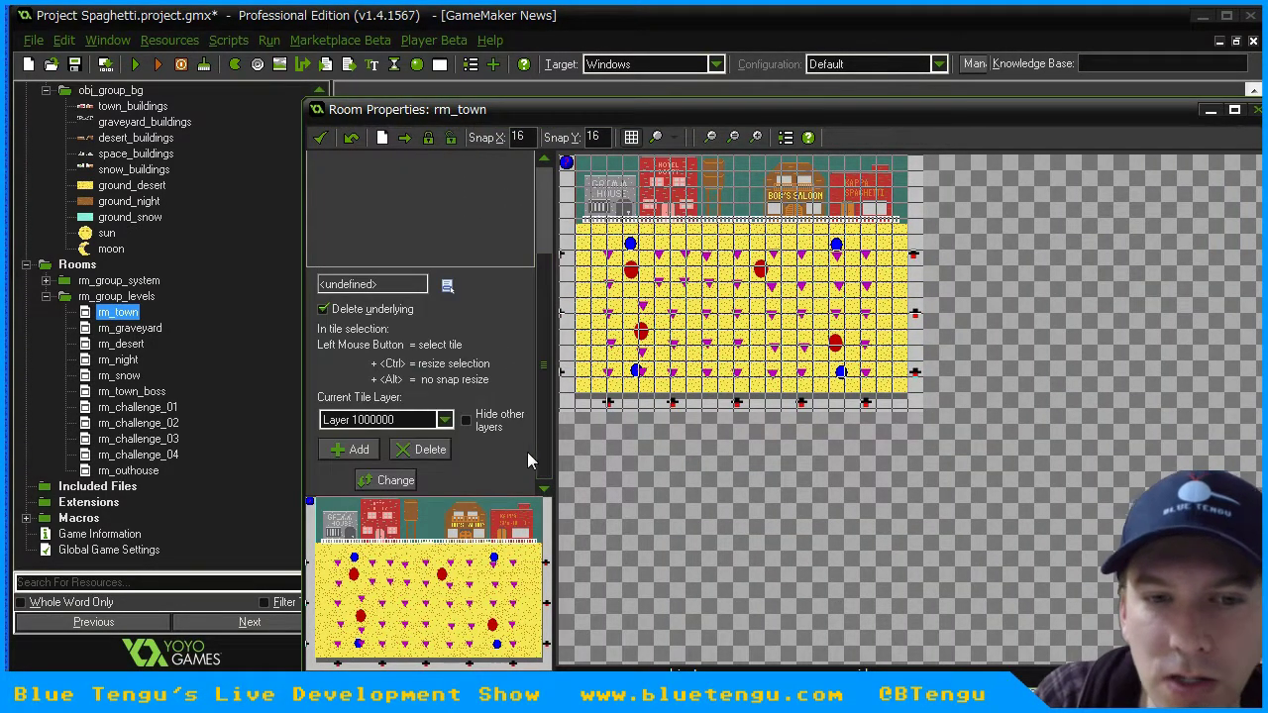
pyautogui.click(411, 420)
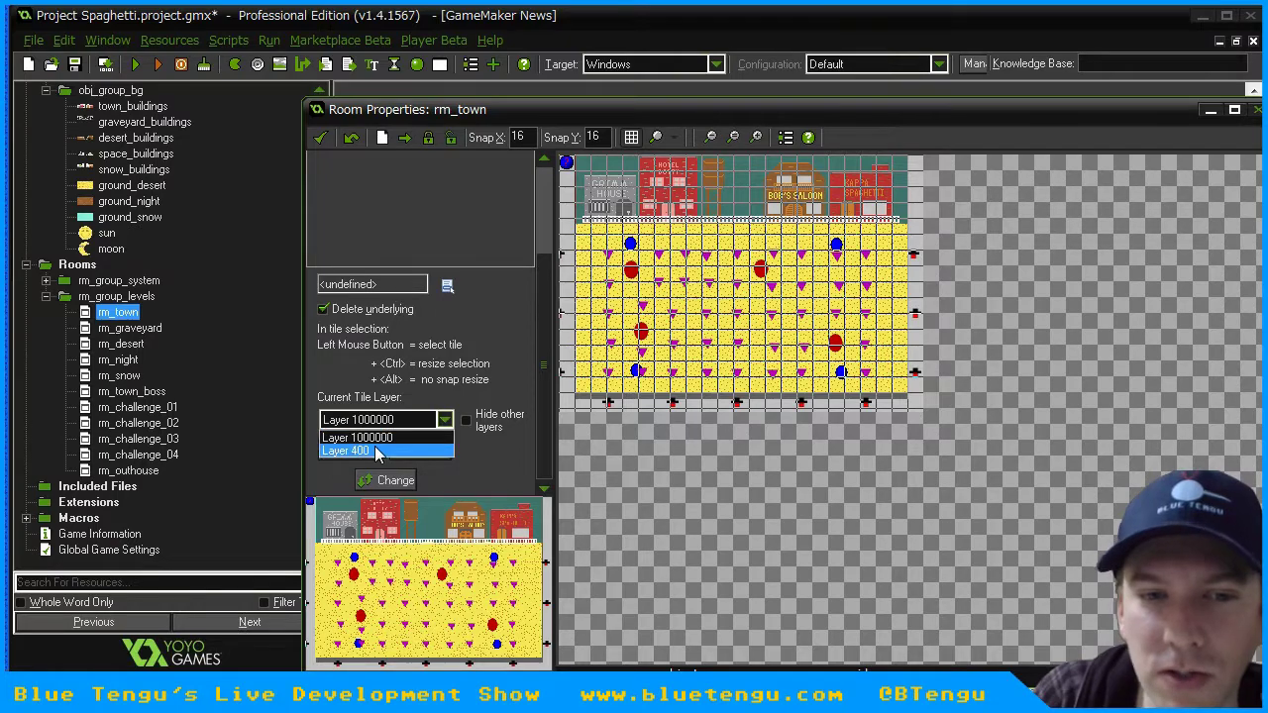
pyautogui.click(377, 453)
pyautogui.click(466, 420)
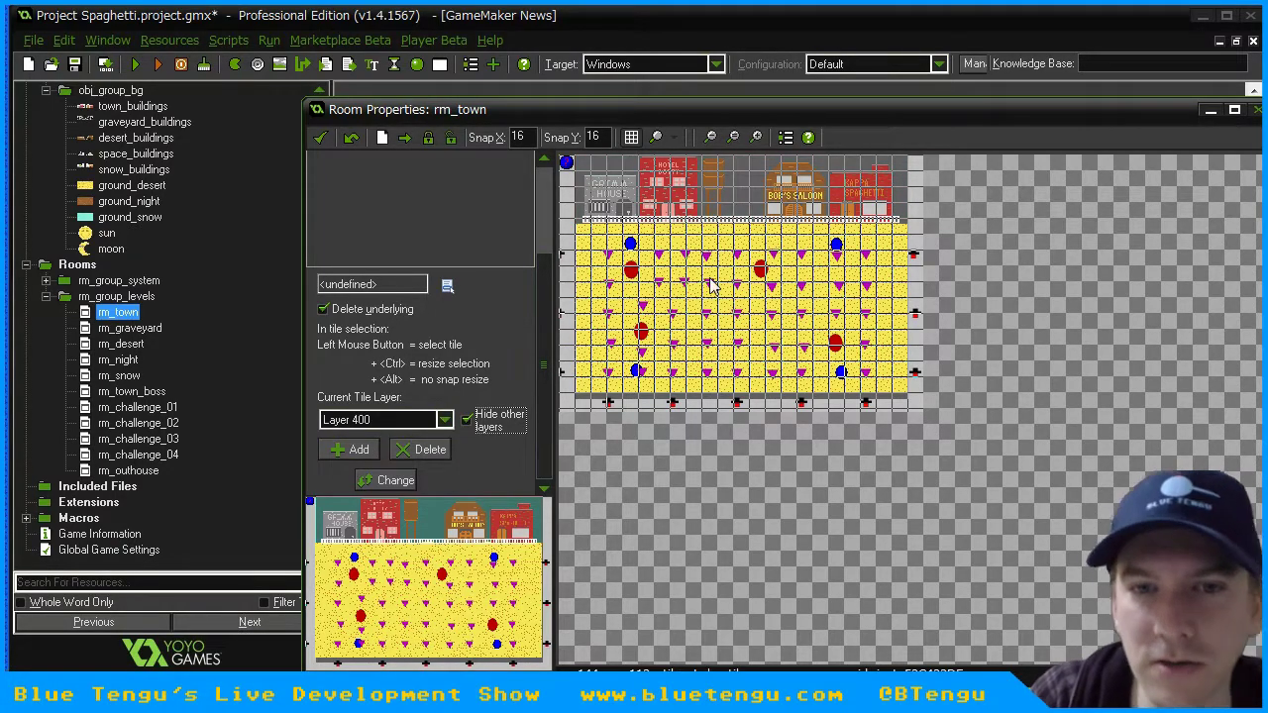
# - Choose bg_tiles as the tile source and pick its first yellow desert ground tile
pyautogui.scroll(4, 710, 285)
pyautogui.moveTo(810, 362); pyautogui.dragTo(948, 600, button='middle')
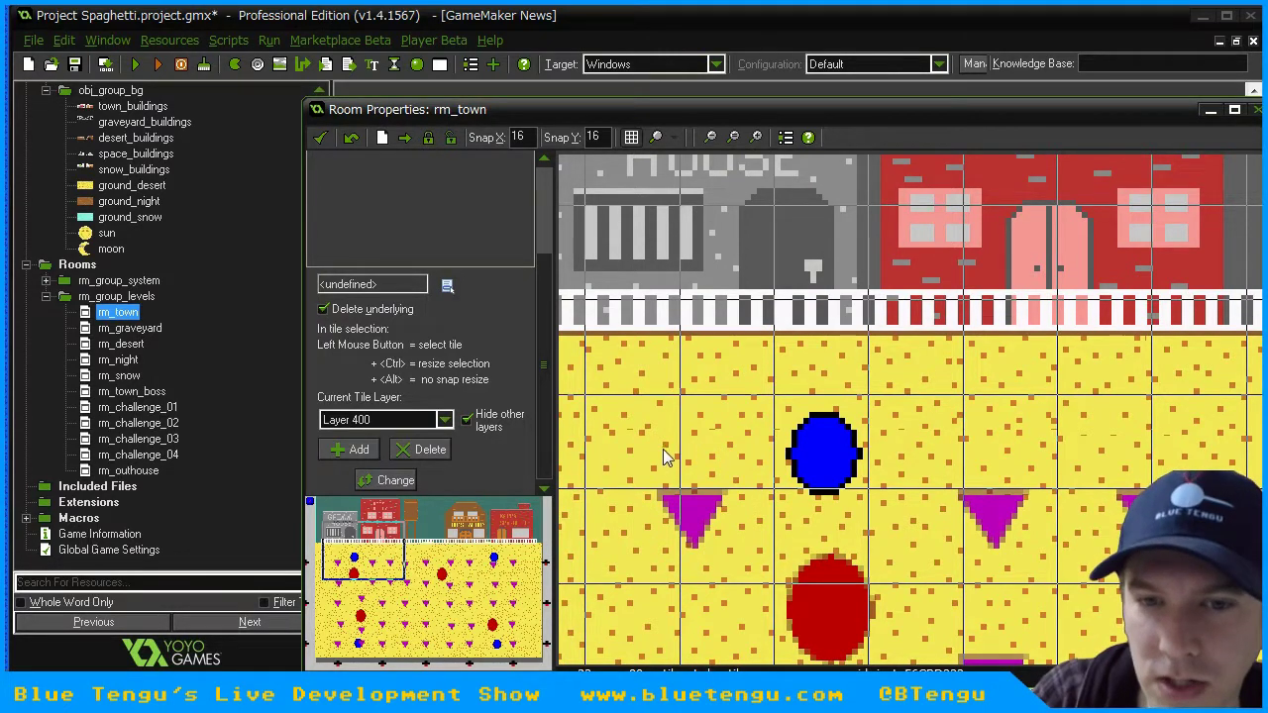
pyautogui.moveTo(818, 391); pyautogui.dragTo(940, 367, button='middle')
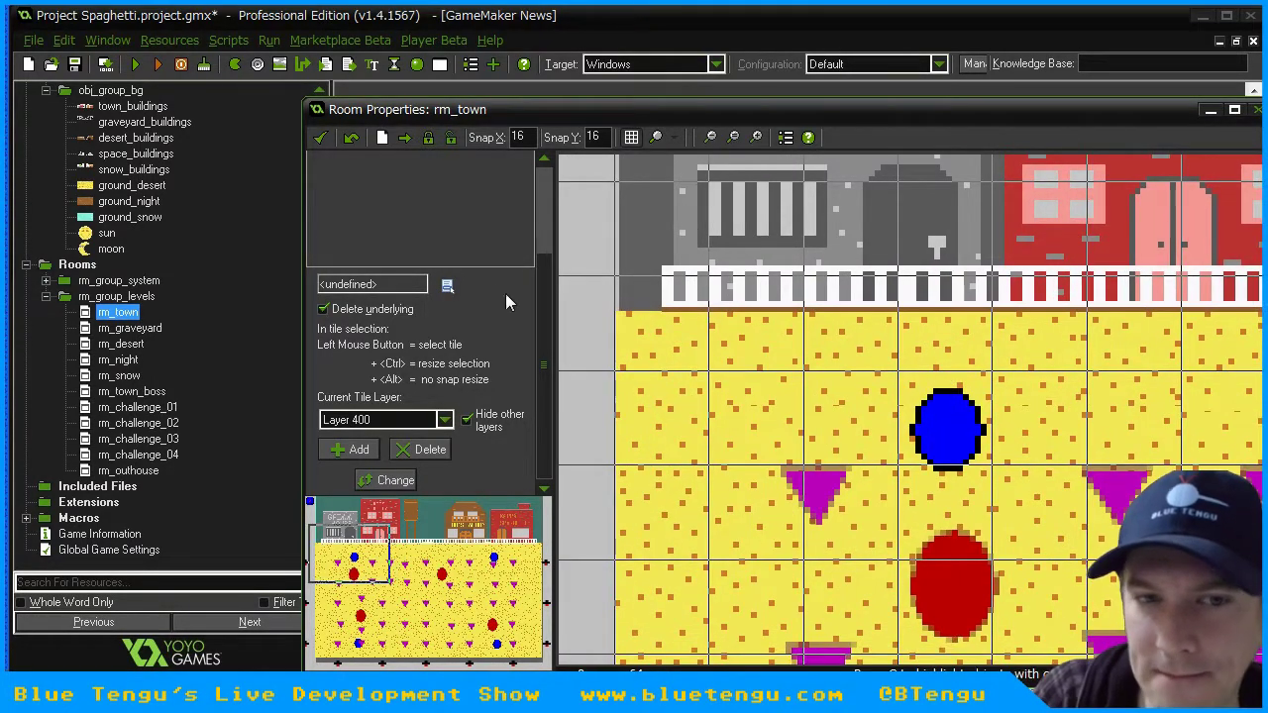
pyautogui.click(545, 237)
pyautogui.click(447, 415)
pyautogui.click(507, 424)
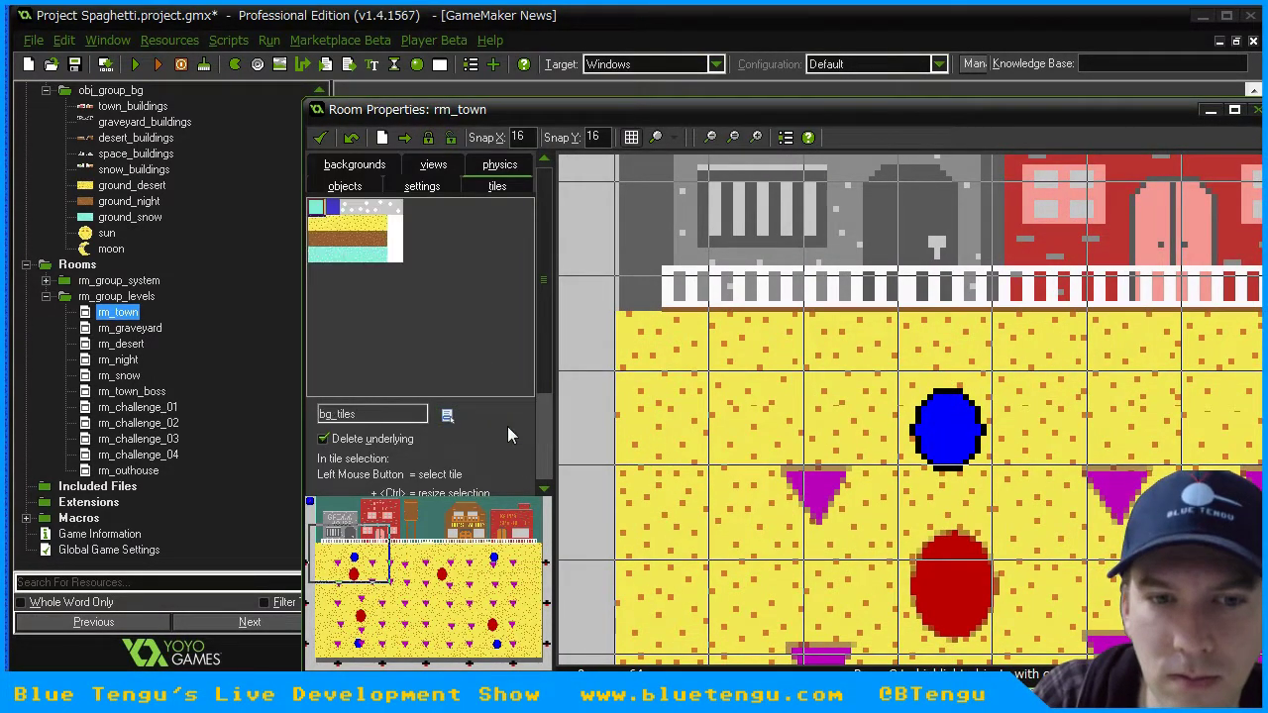
pyautogui.click(319, 225)
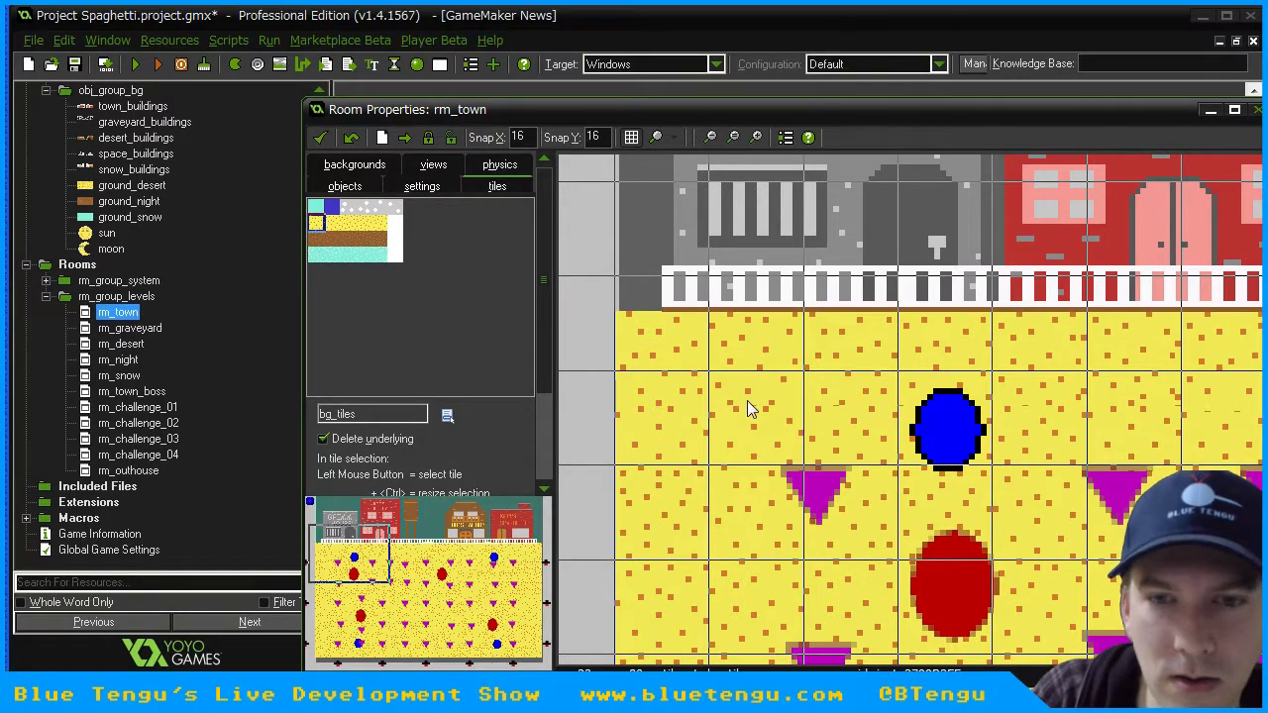
# - Delete and refill individual desert ground tiles below the Grimm House fence, including the one behind the blue marker
pyautogui.click(769, 416)
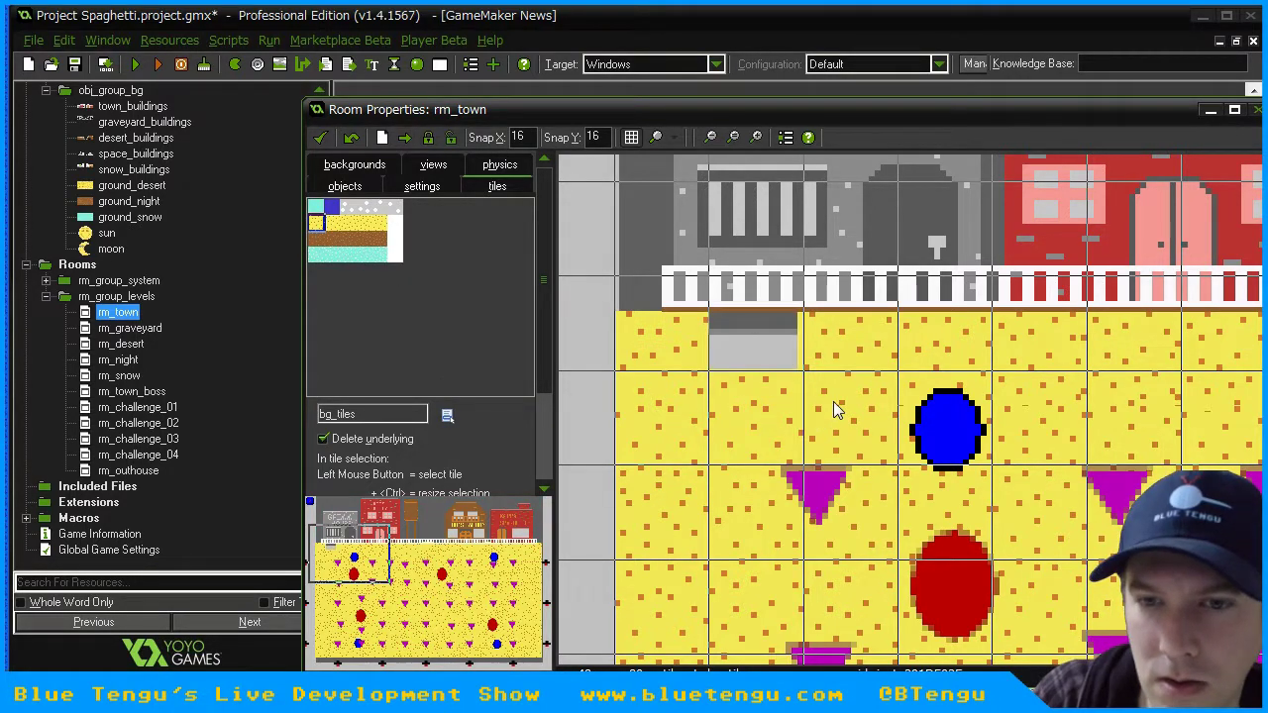
pyautogui.click(834, 401)
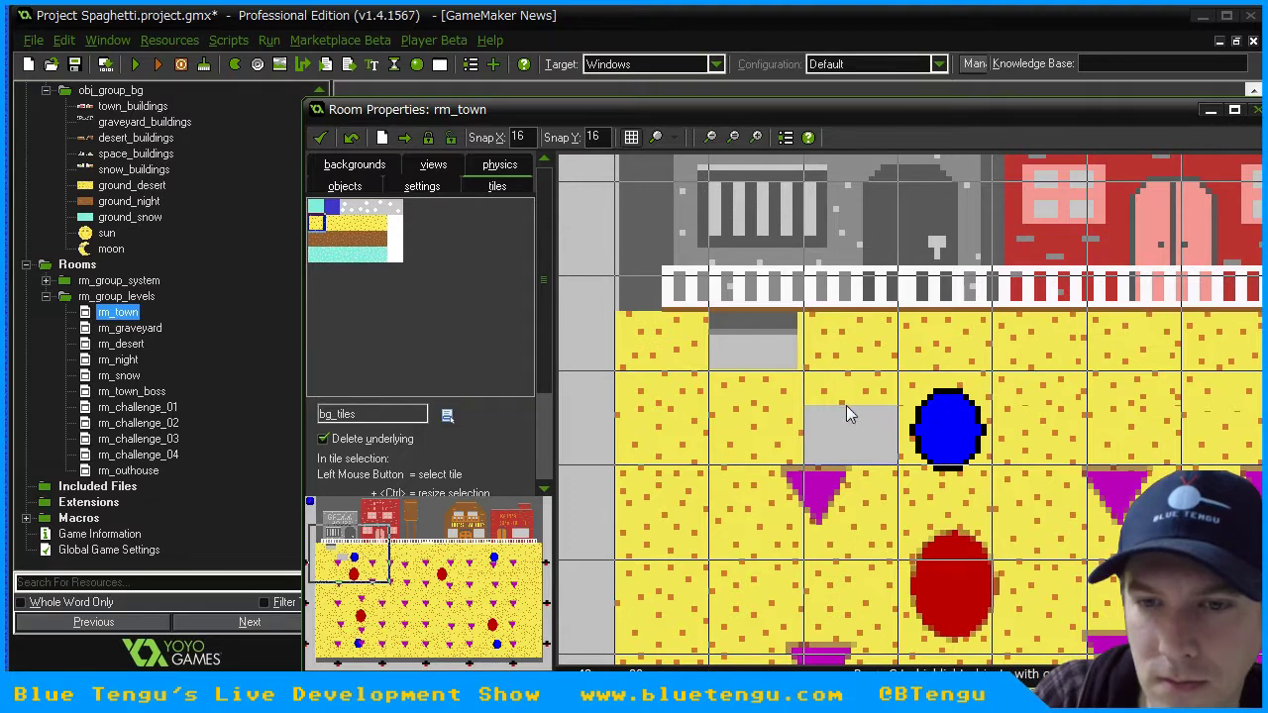
pyautogui.click(736, 346)
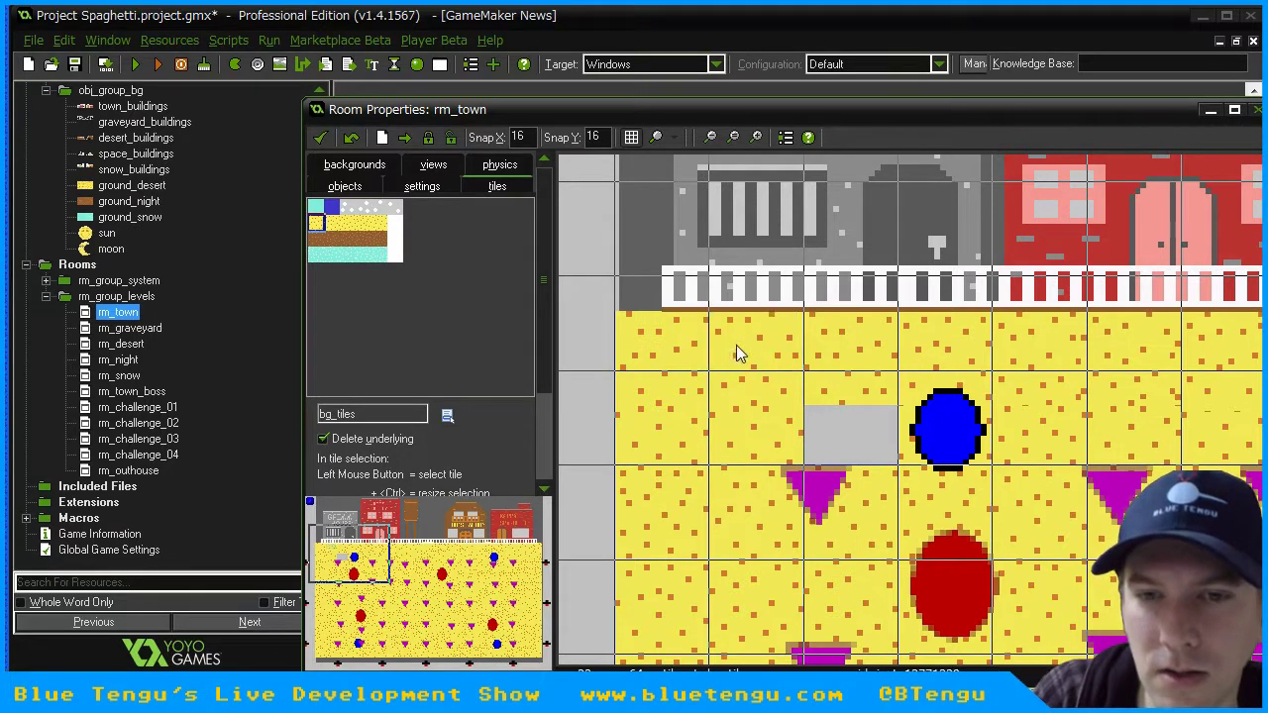
pyautogui.click(846, 406)
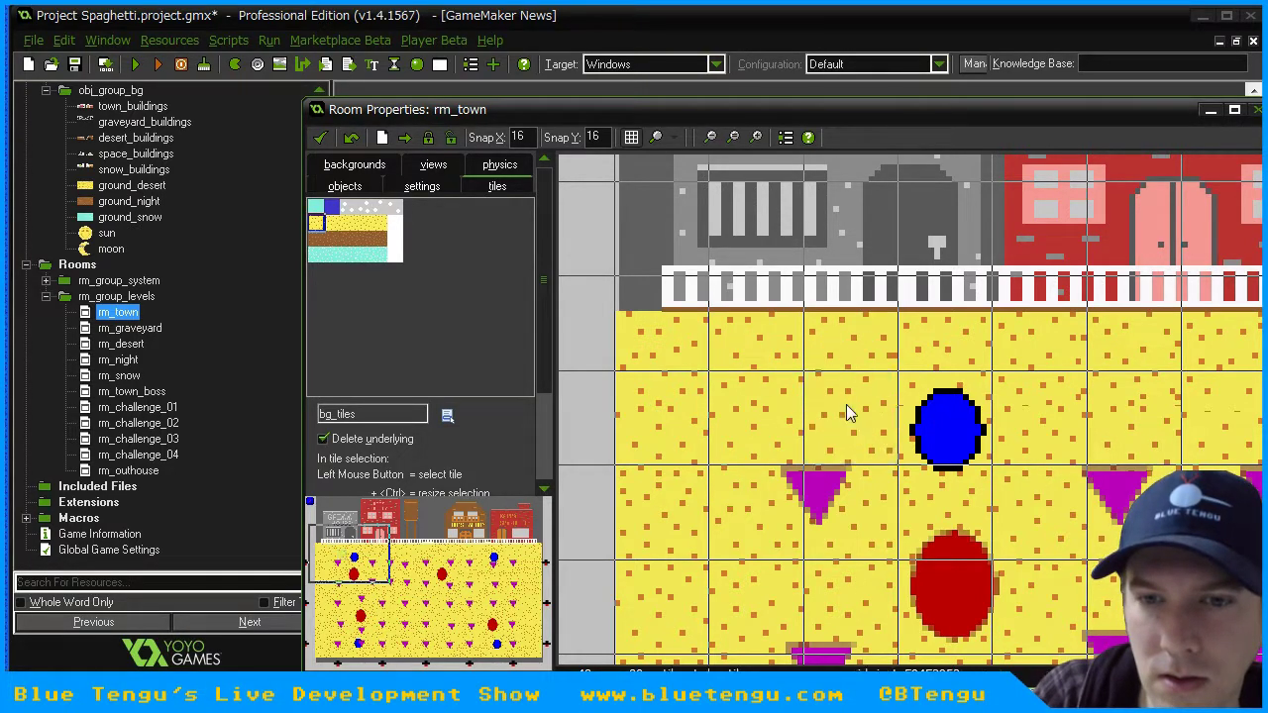
pyautogui.rightClick(921, 400)
pyautogui.rightClick(912, 388)
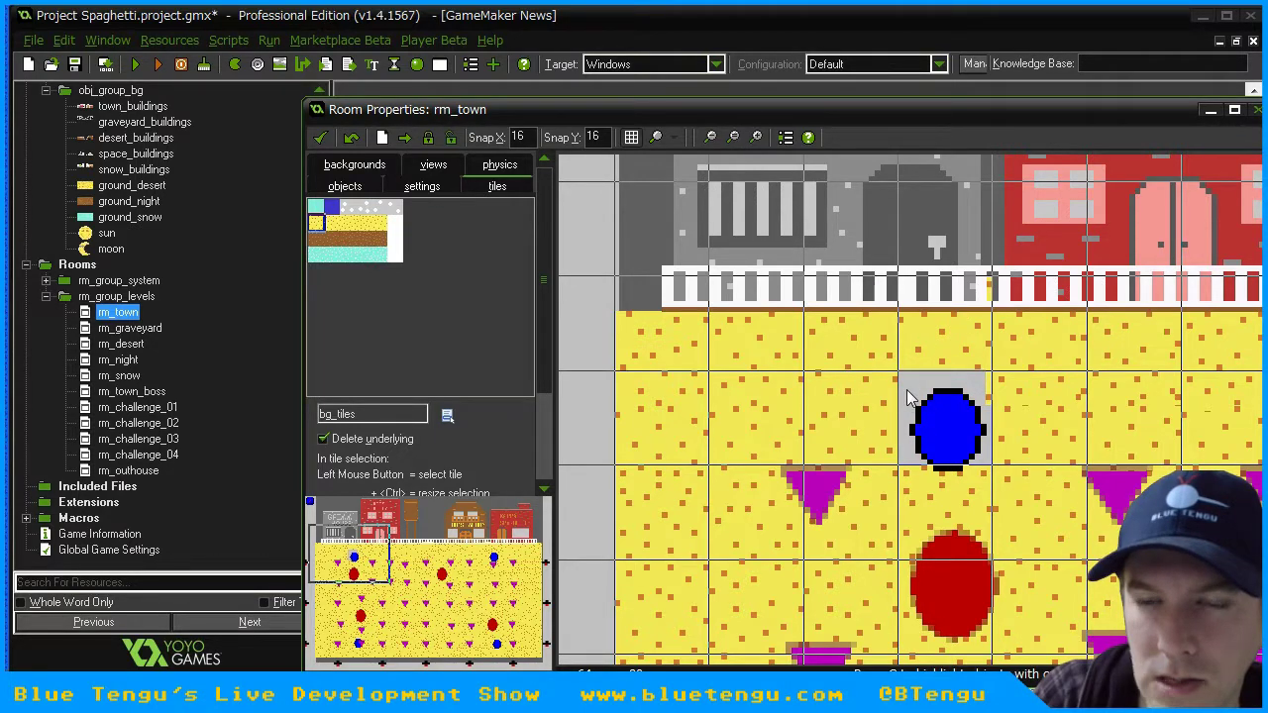
pyautogui.click(911, 399)
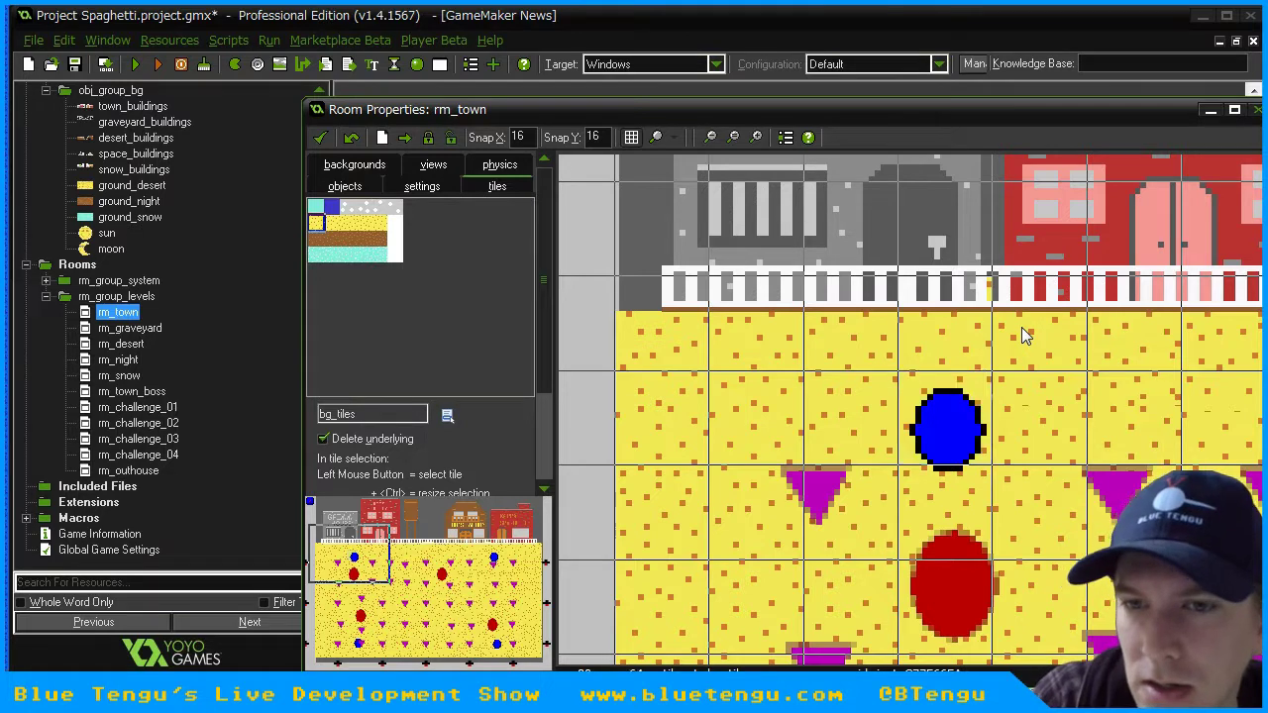
# - Set the vertical snap to 1 and replace the desert tile above the blue marker so it sits flush under the fence
pyautogui.rightClick(931, 321)
pyautogui.click(963, 338)
pyautogui.doubleClick(517, 137)
pyautogui.press('Tab')
pyautogui.write('1')
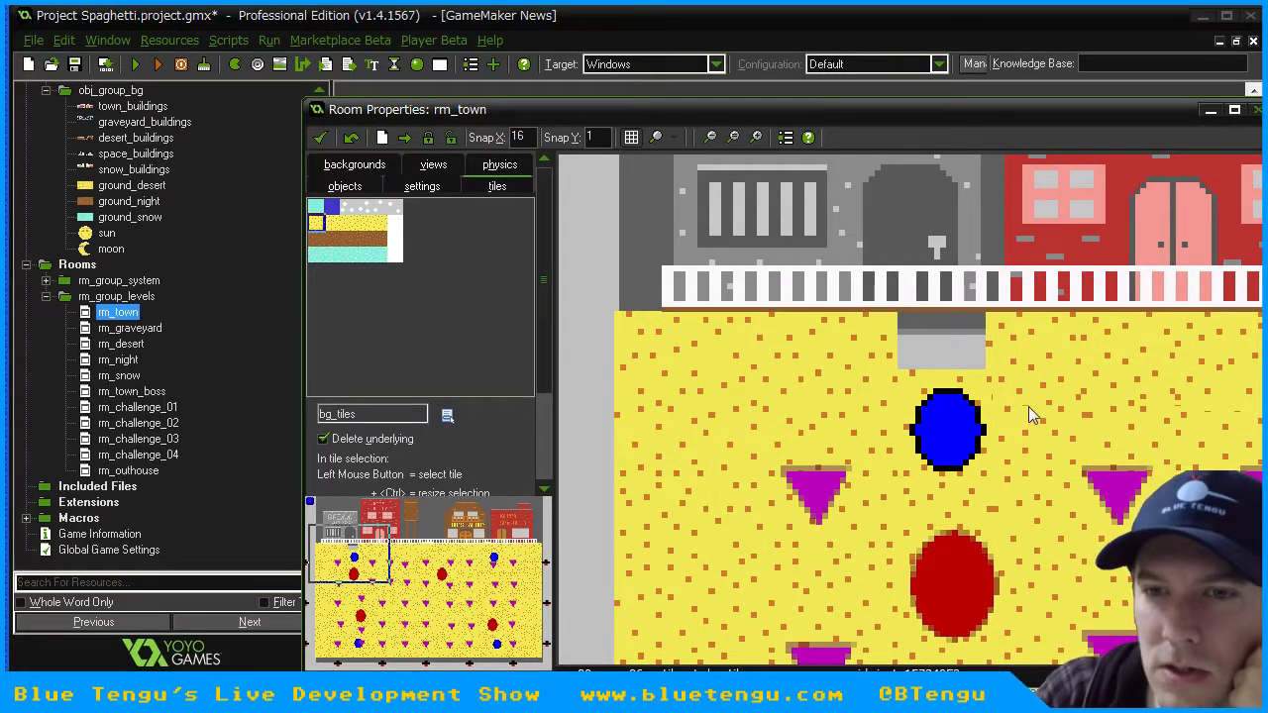
pyautogui.click(946, 345)
pyautogui.click(947, 327)
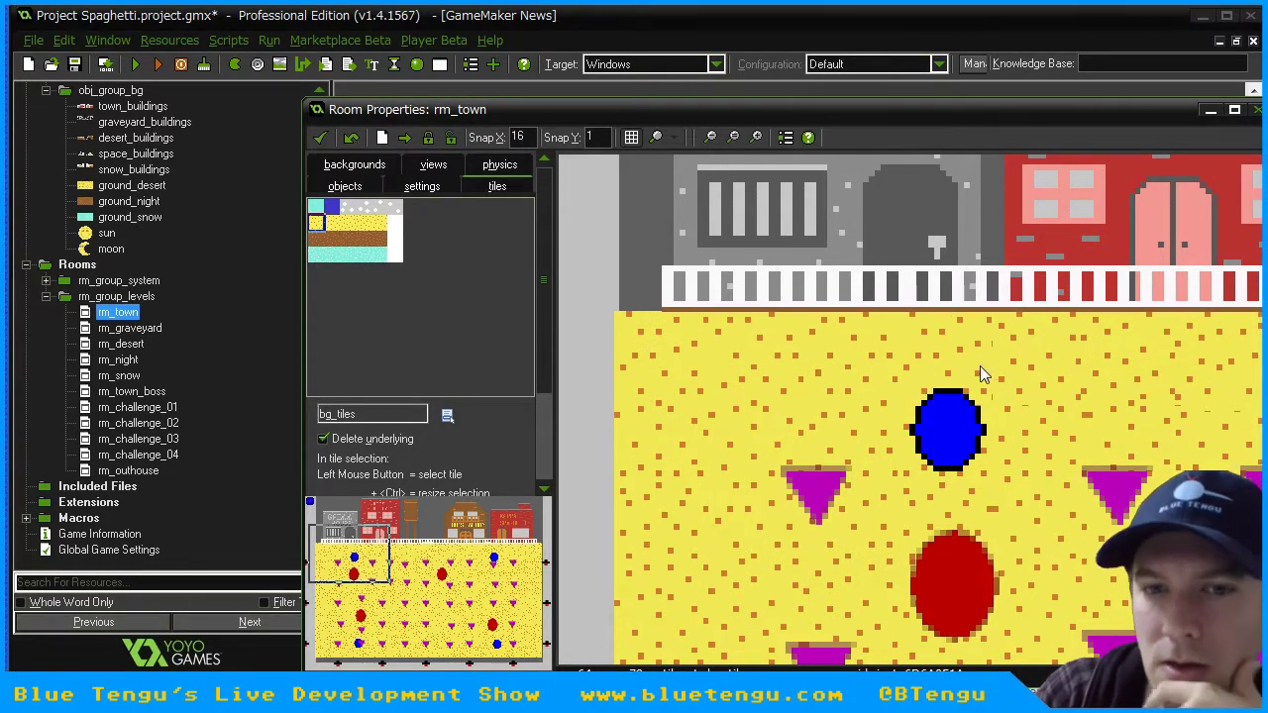
pyautogui.rightClick(936, 396)
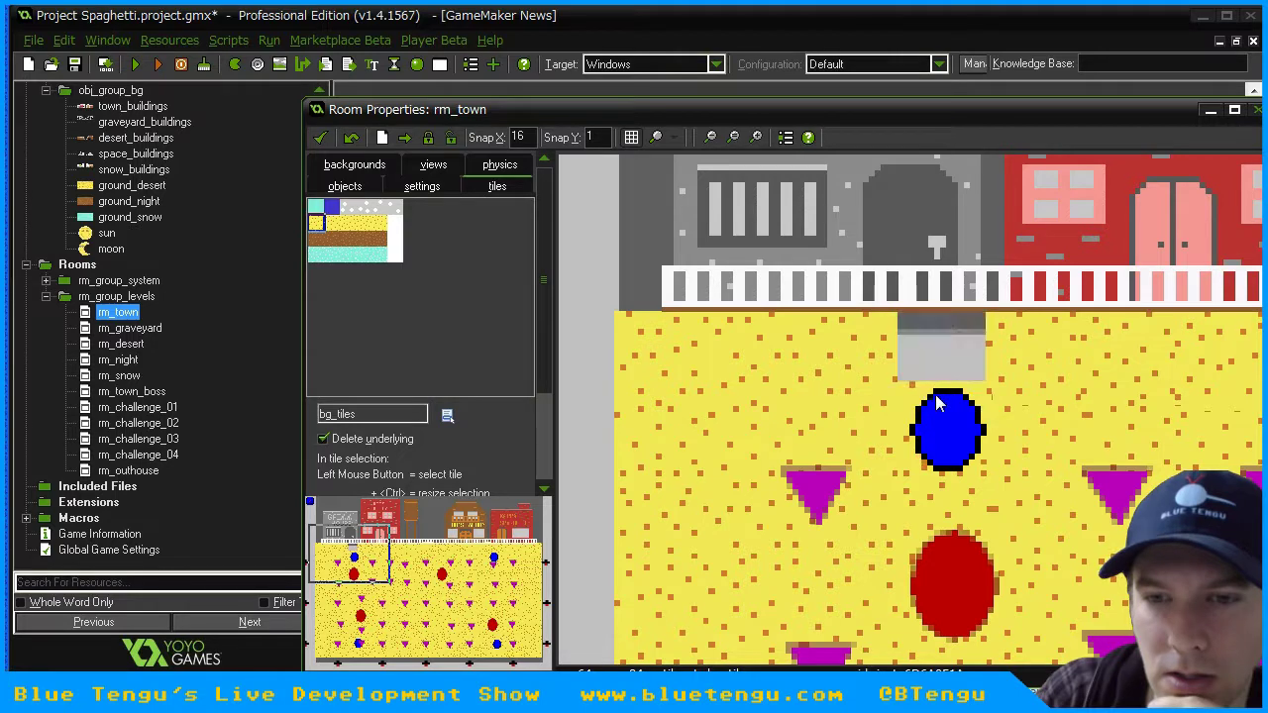
pyautogui.moveTo(922, 340); pyautogui.dragTo(923, 313)
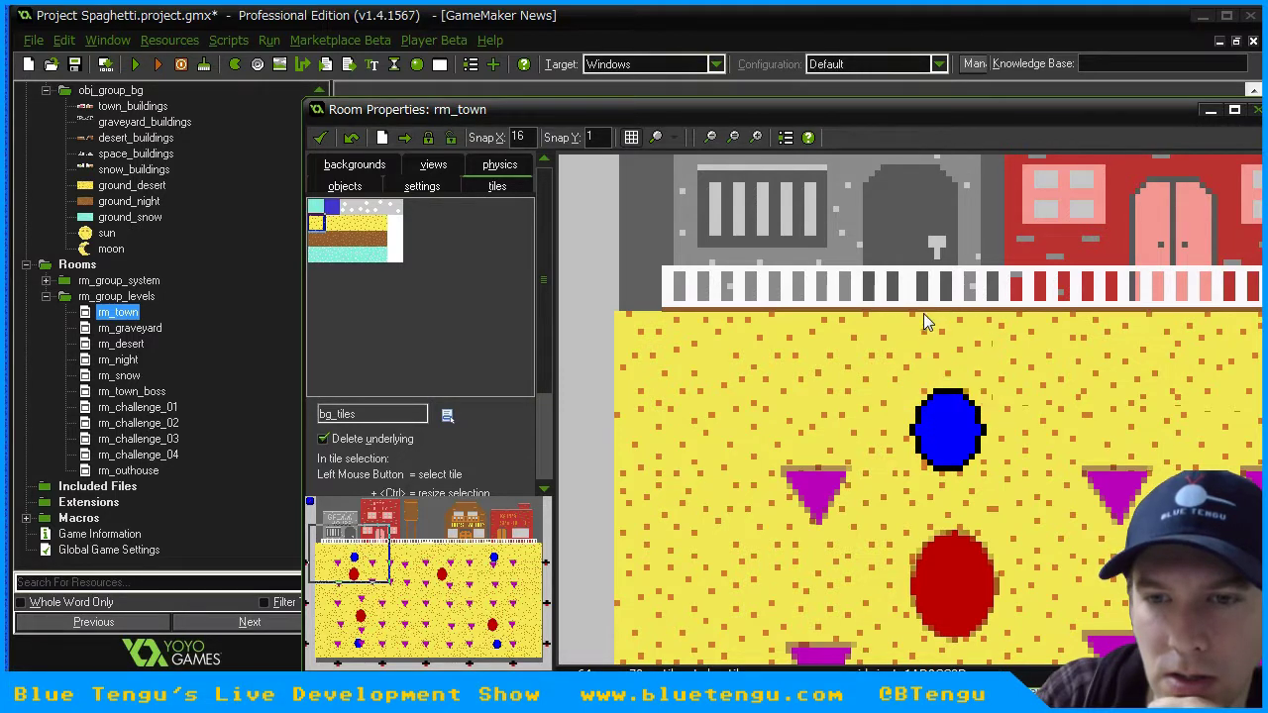
# - Accept the changes to rm_town, test-run the game into the town level and pause it to check the tiles
pyautogui.click(321, 137)
pyautogui.click(136, 63)
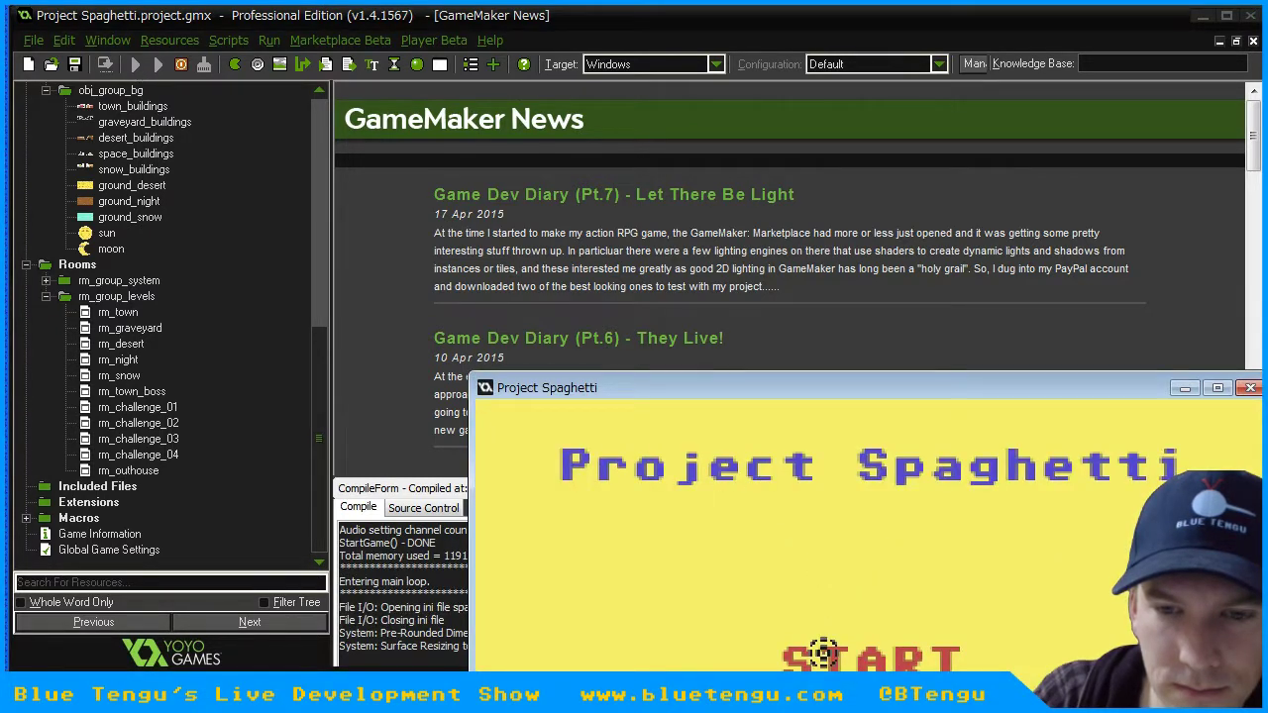
pyautogui.click(825, 566)
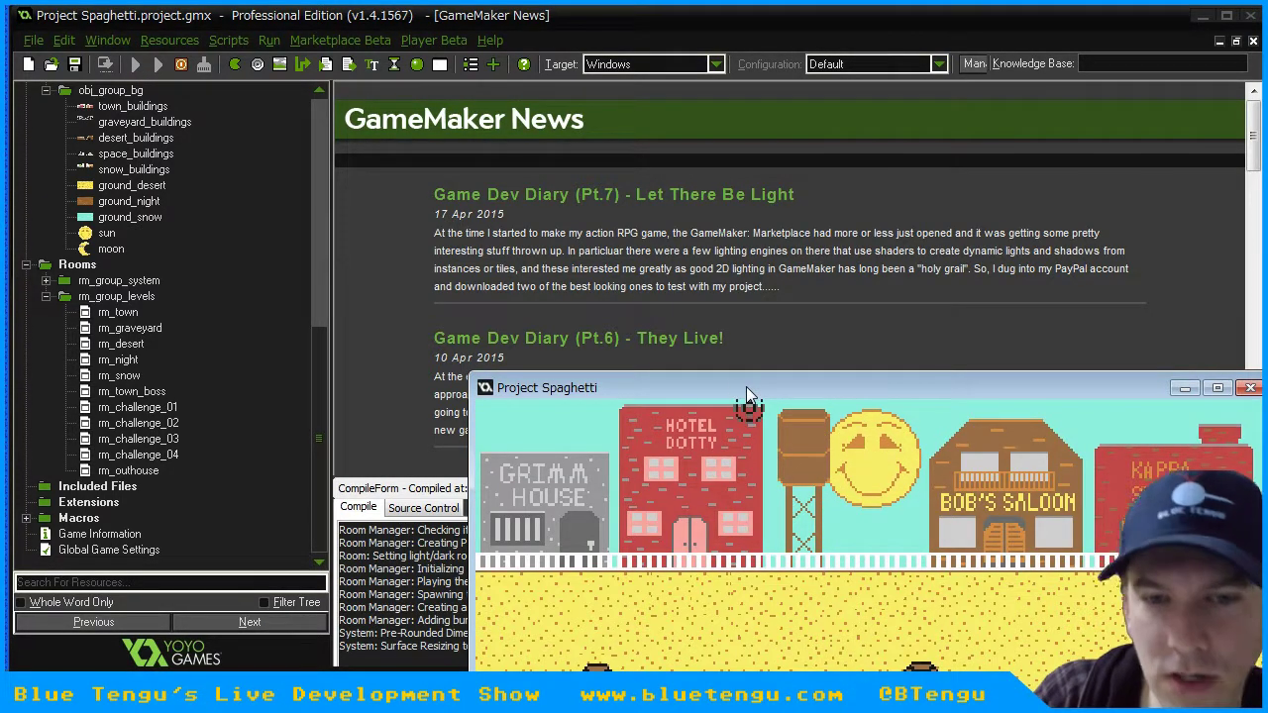
pyautogui.moveTo(734, 379); pyautogui.dragTo(643, 171)
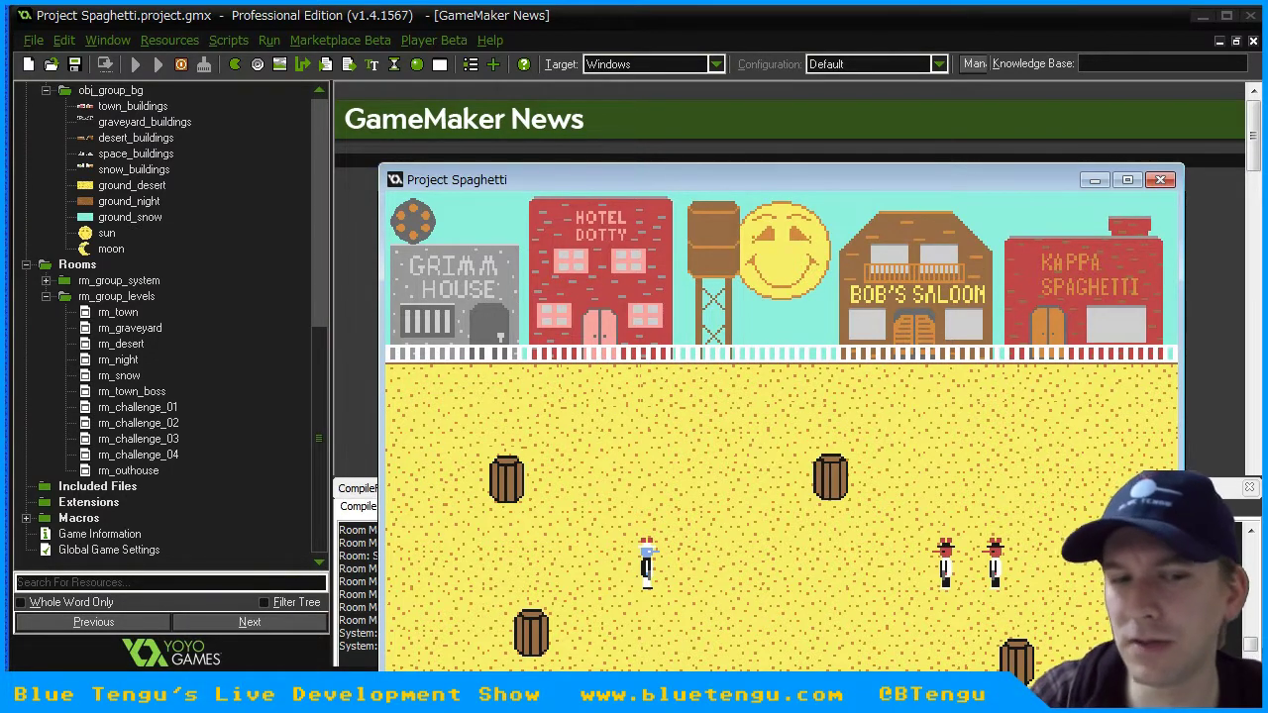
pyautogui.press('Escape')
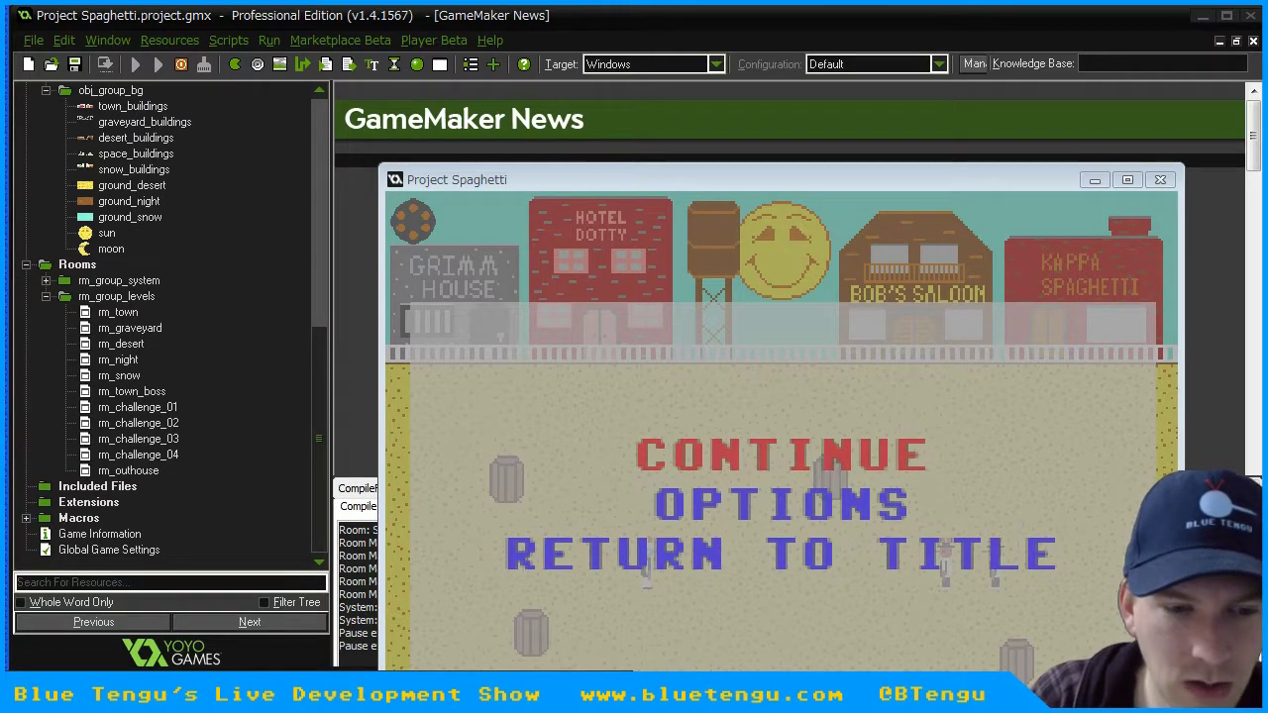
# - Switch to the web browser, search Google for texture_set_interpolation() and open the YoYo Games manual page
pyautogui.hotkey('alt', 'Tab')
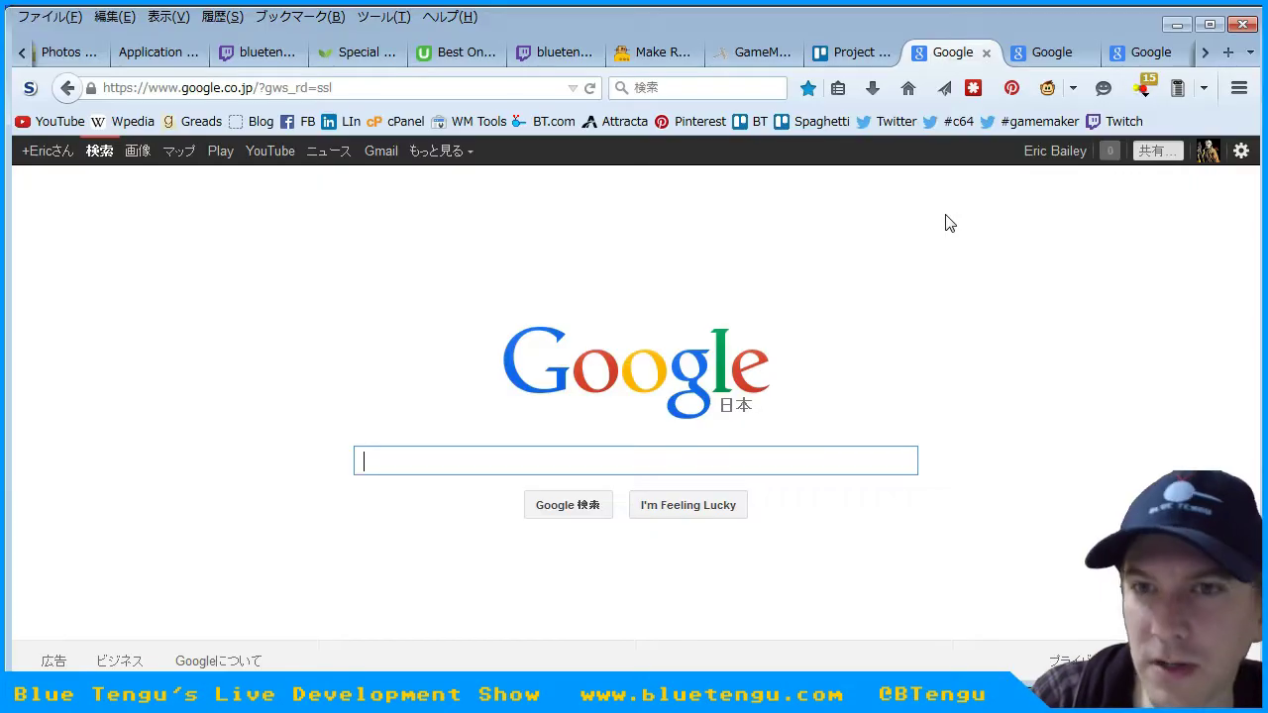
pyautogui.click(860, 54)
pyautogui.click(932, 60)
pyautogui.click(495, 466)
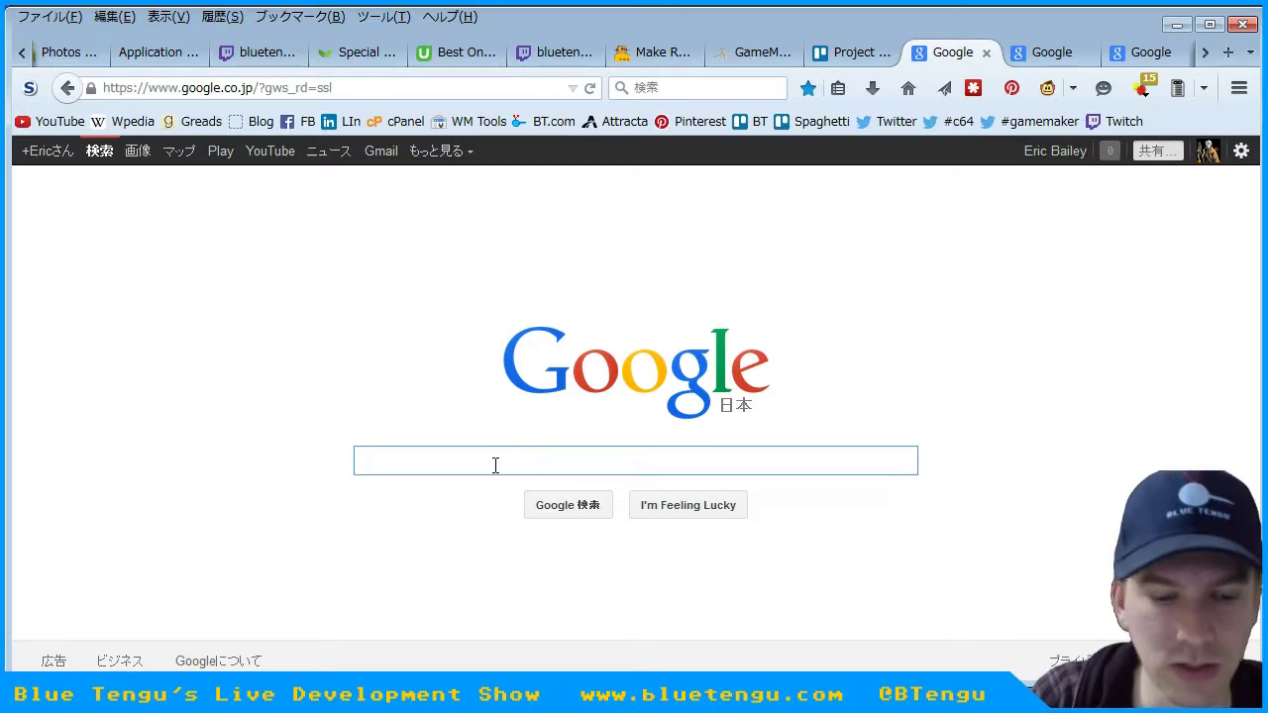
pyautogui.write('texture_set_interpolation()')
pyautogui.press('Return')
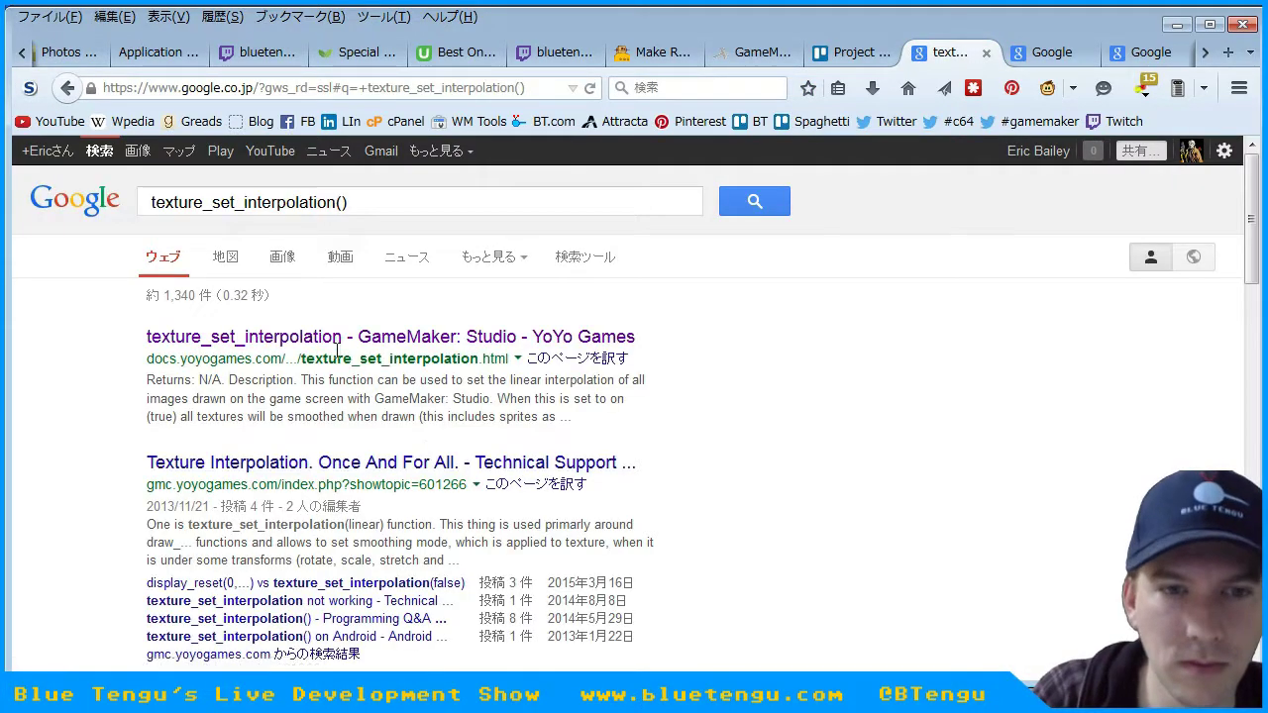
pyautogui.click(344, 343)
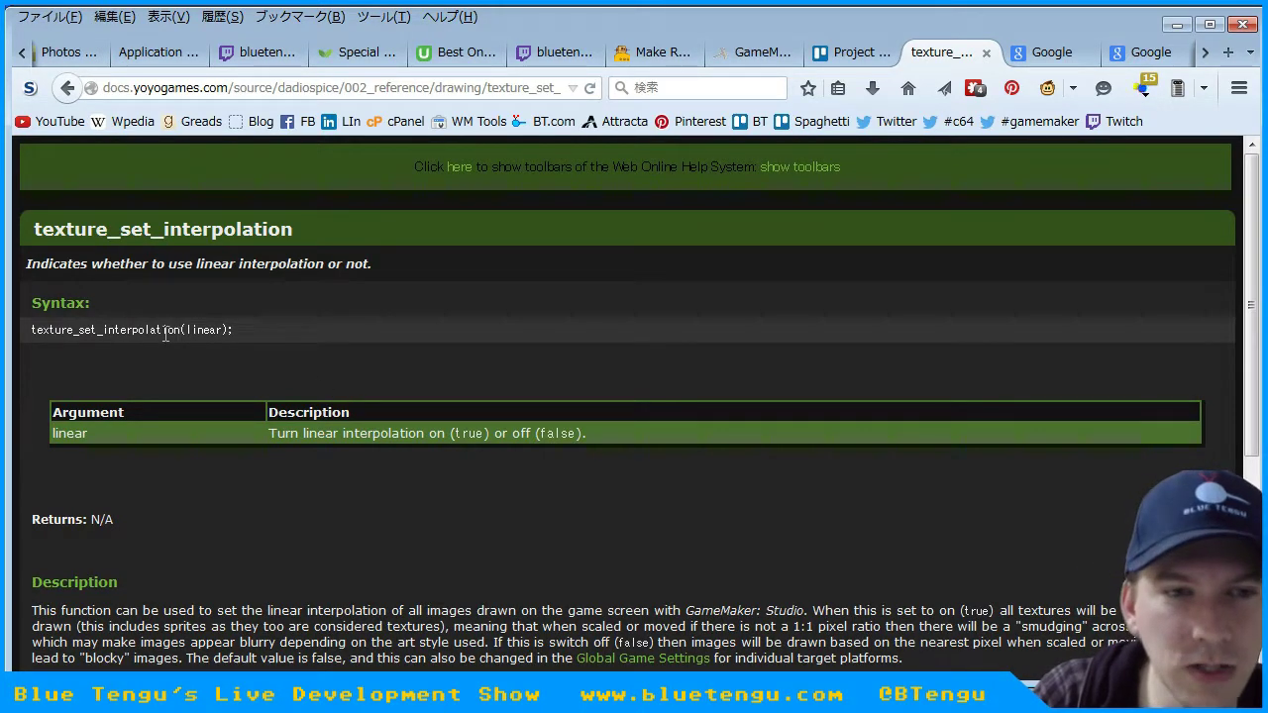
# - Copy the function name texture_set_interpolation, search all GameMaker scripts for it and close the results after reading them
pyautogui.moveTo(182, 331); pyautogui.dragTo(30, 335)
pyautogui.hotkey('ctrl', 'c')
pyautogui.hotkey('alt', 'Tab')
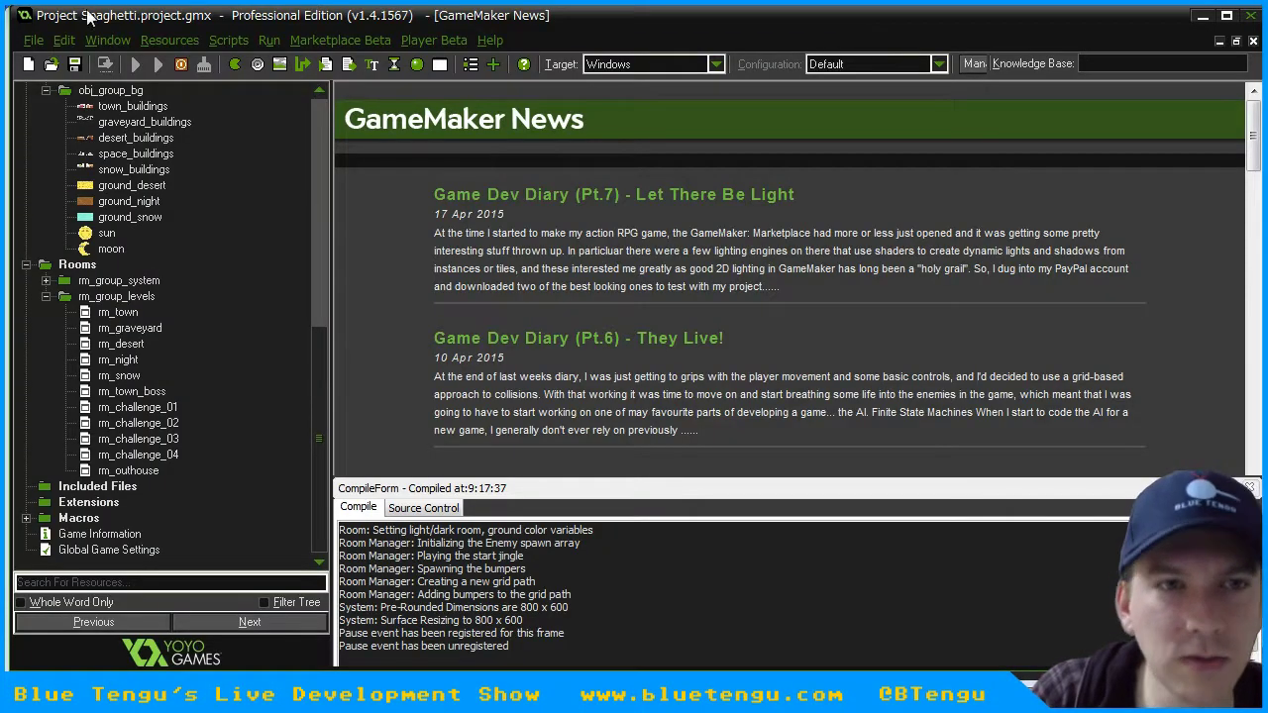
pyautogui.click(228, 40)
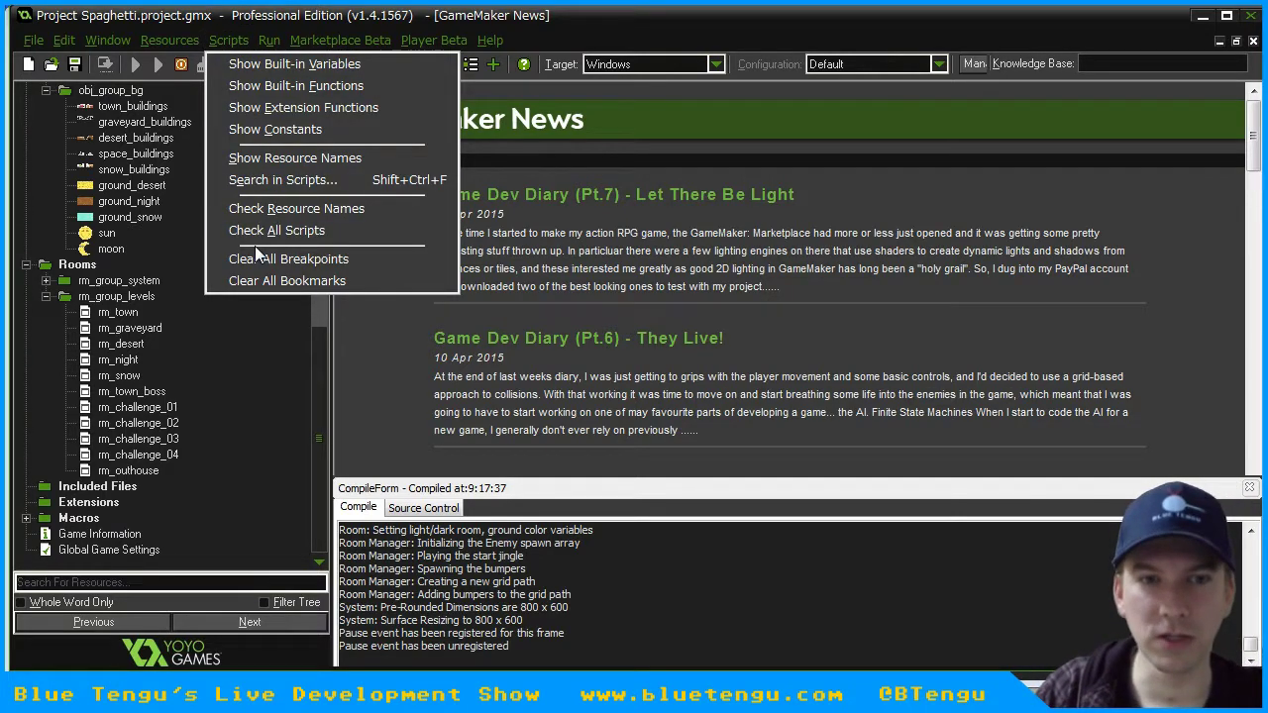
pyautogui.click(285, 179)
pyautogui.hotkey('ctrl', 'v')
pyautogui.click(88, 338)
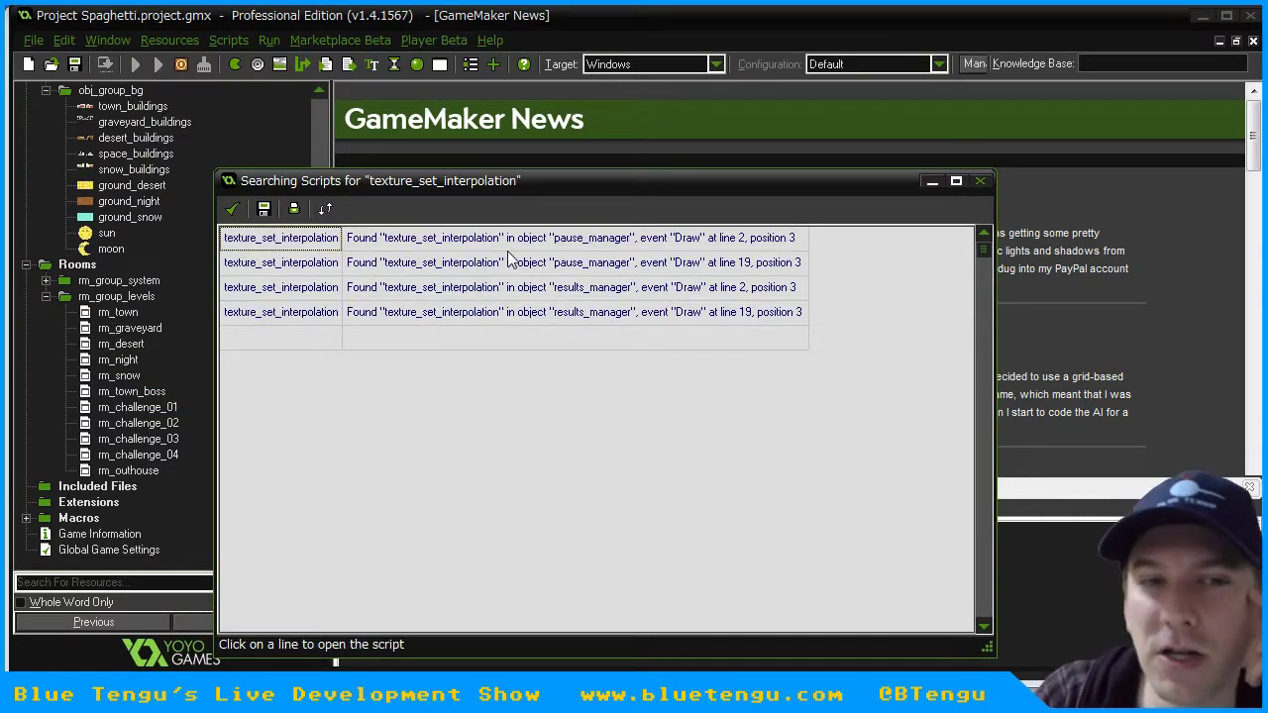
pyautogui.click(234, 211)
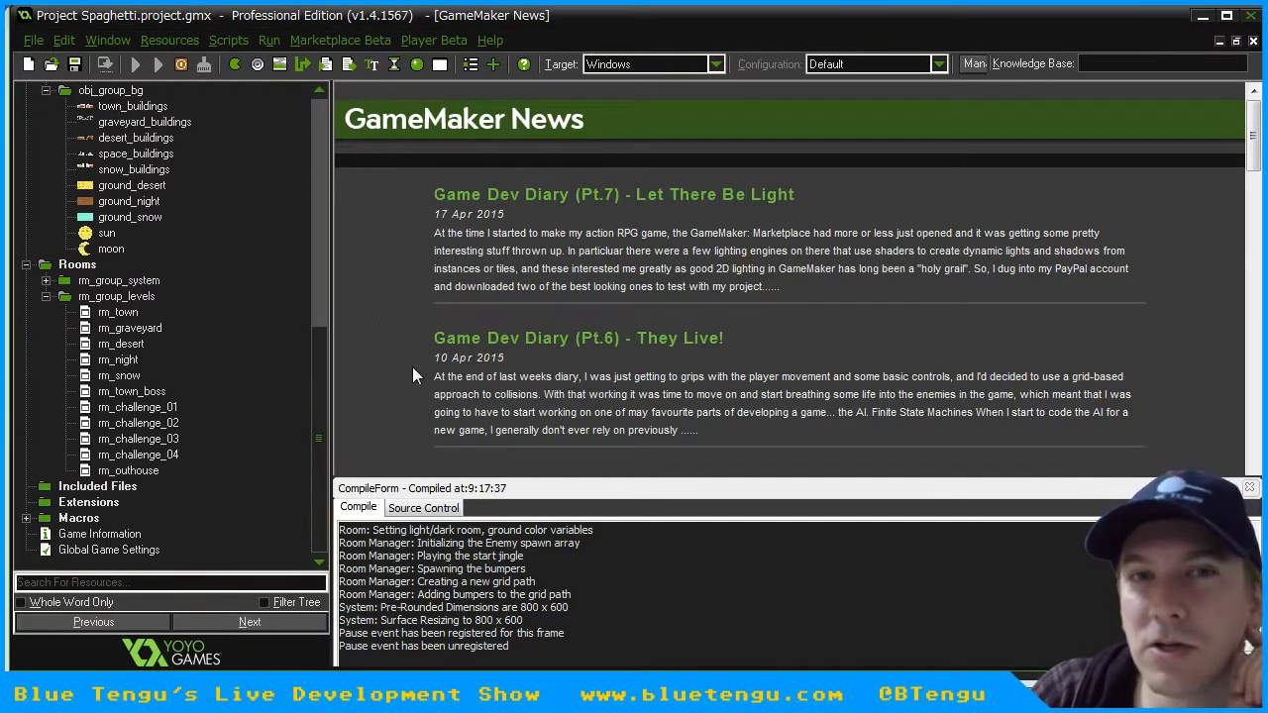
# - Return to the browser and read through the texture_set_interpolation manual page's description
pyautogui.scroll(10, 321, 167)
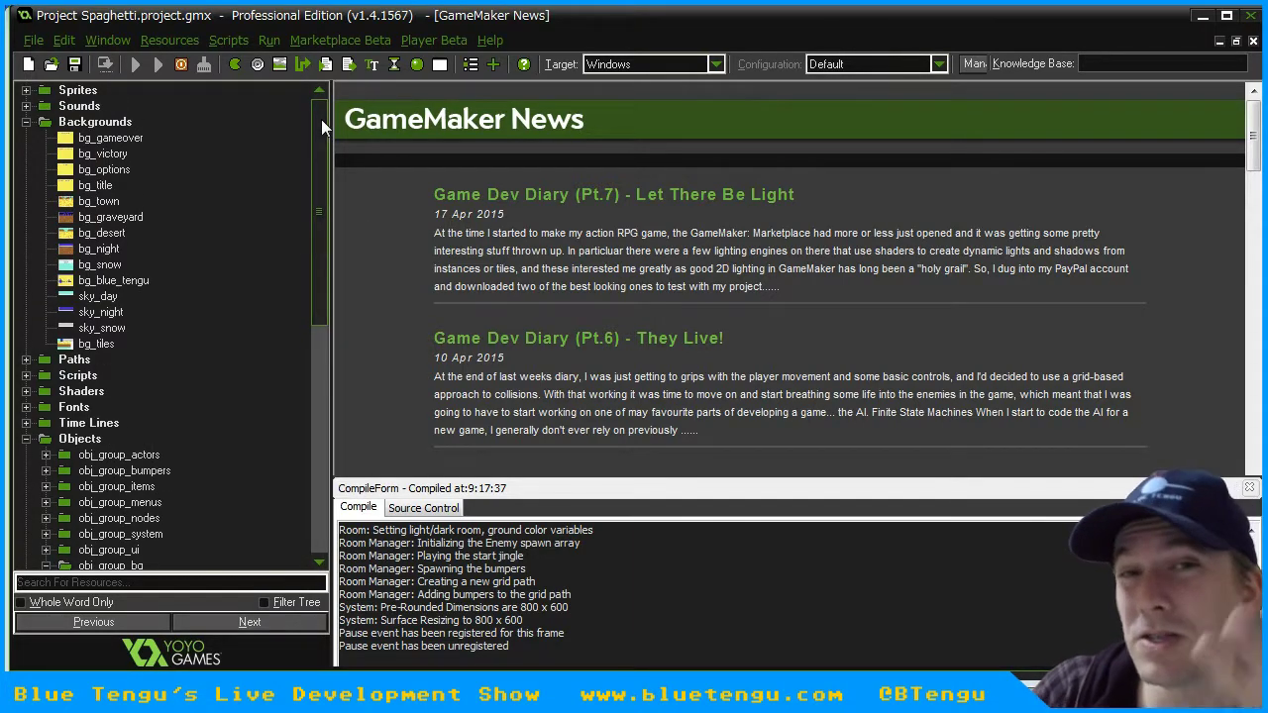
pyautogui.click(1200, 22)
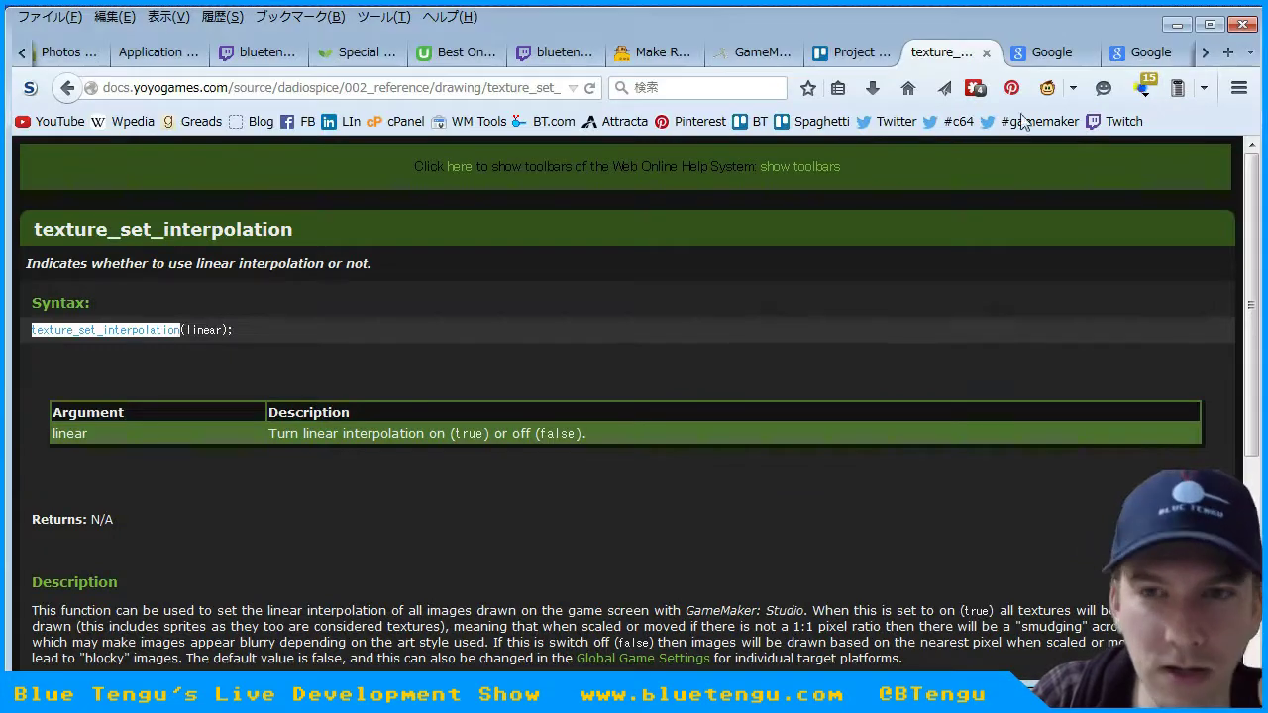
pyautogui.scroll(-1, 448, 305)
pyautogui.scroll(-3, 448, 310)
pyautogui.click(1051, 51)
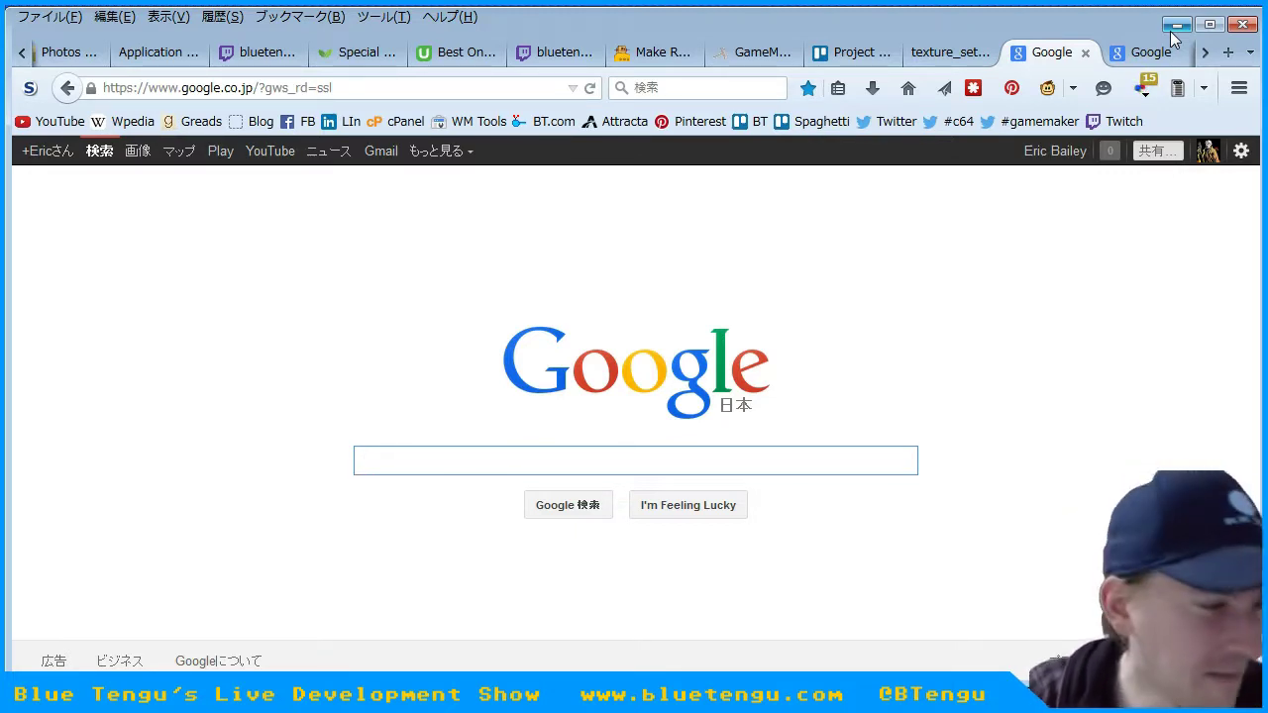
pyautogui.click(1147, 50)
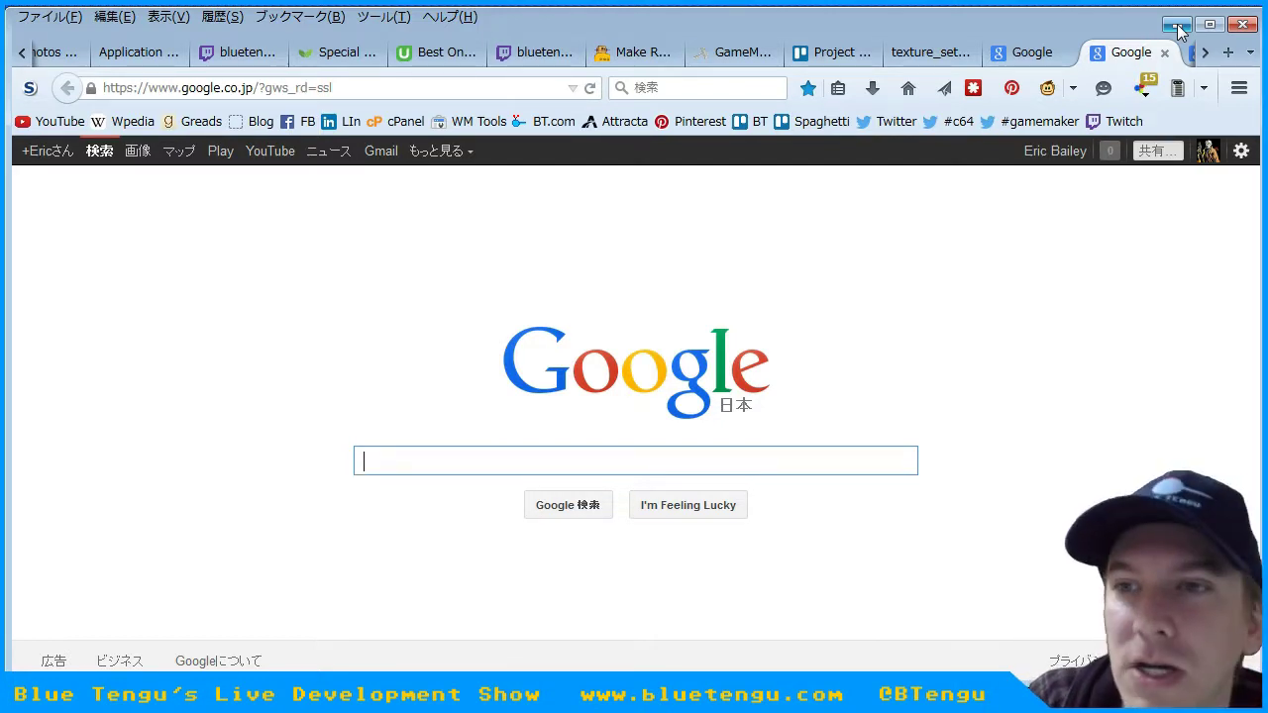
# - Switch back to the running game, resume it from the pause menu and close it
pyautogui.click(1177, 25)
pyautogui.moveTo(851, 176); pyautogui.dragTo(822, 63)
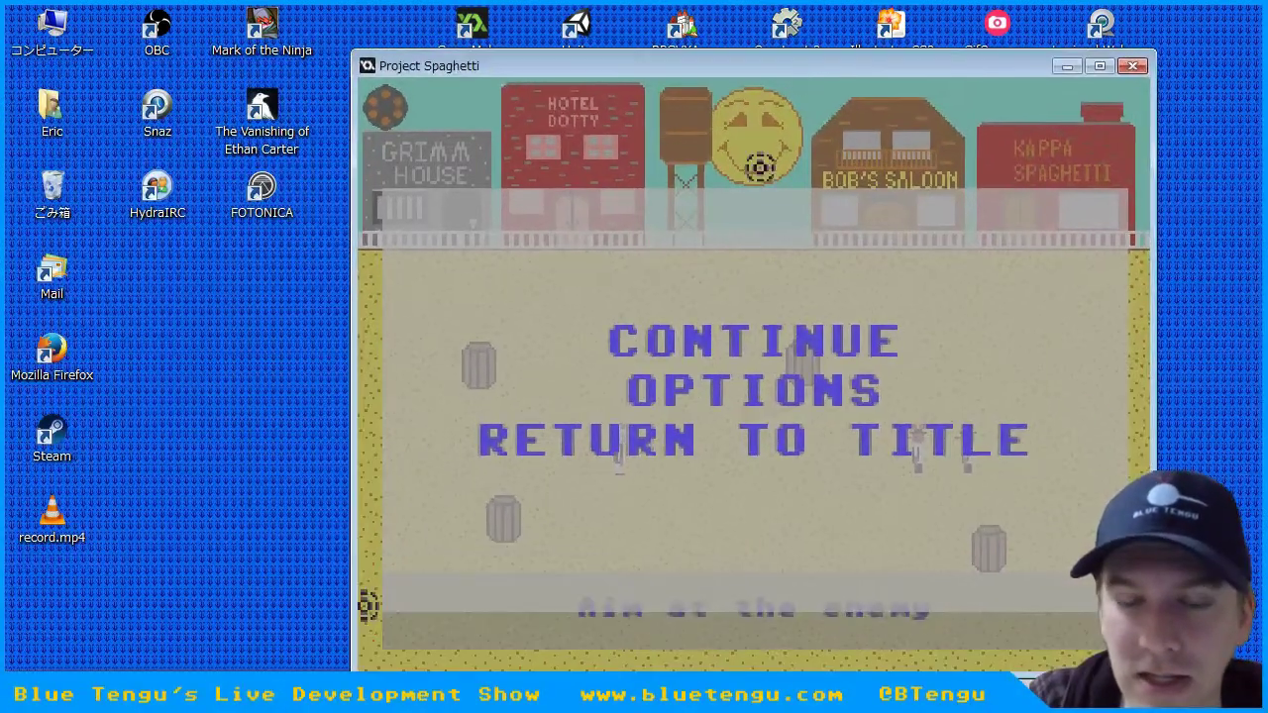
pyautogui.click(713, 343)
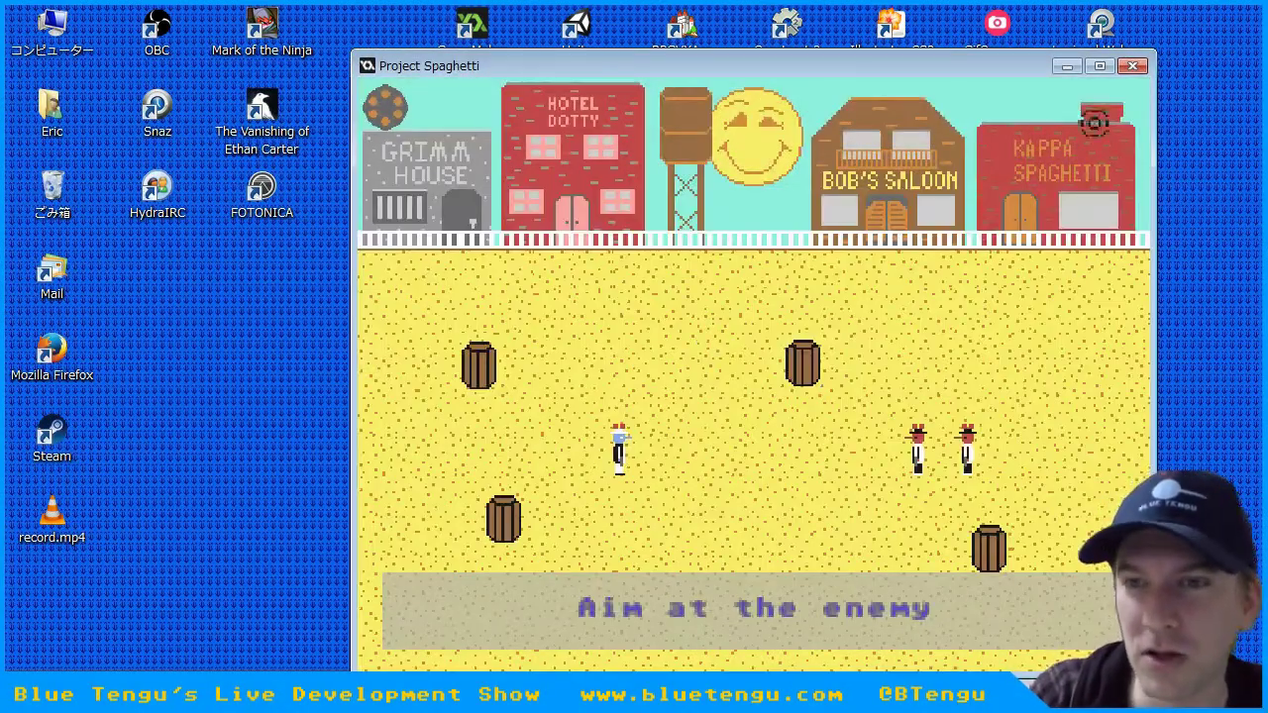
pyautogui.click(1133, 65)
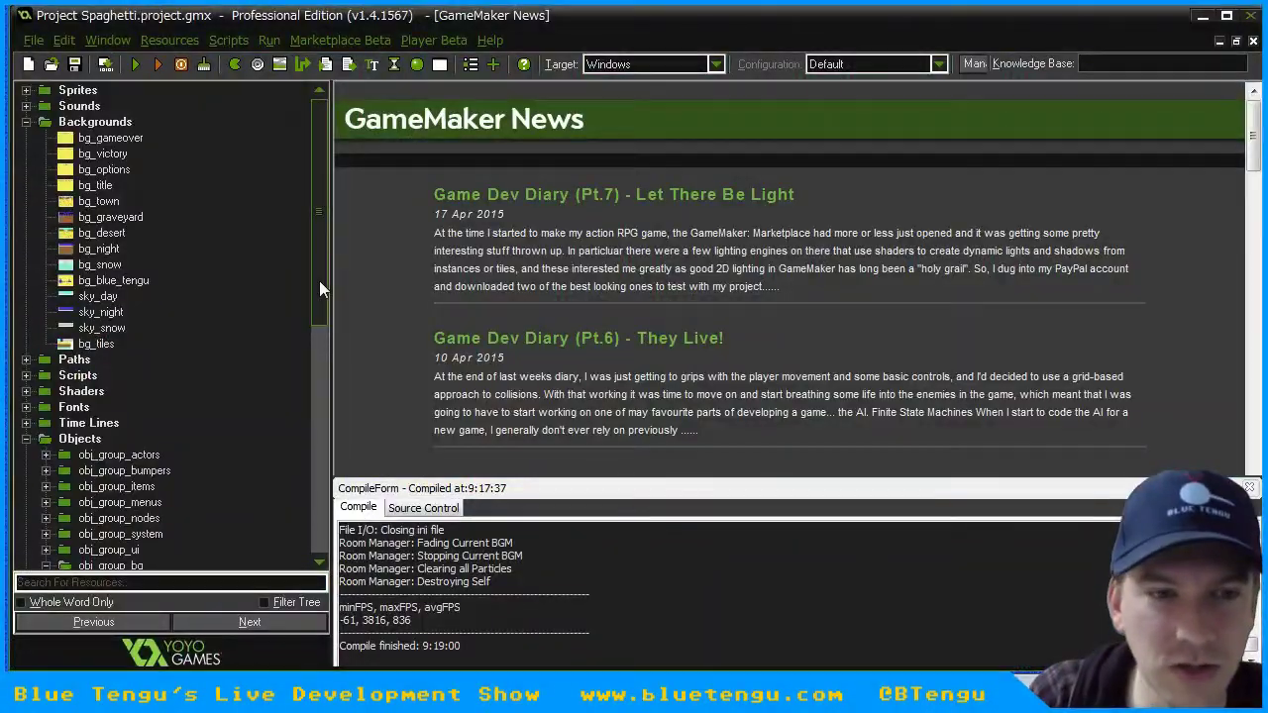
# - Open rm_graveyard for editing and show its object placement settings
pyautogui.moveTo(319, 281); pyautogui.dragTo(320, 488)
pyautogui.scroll(-1, 320, 487)
pyautogui.doubleClick(129, 327)
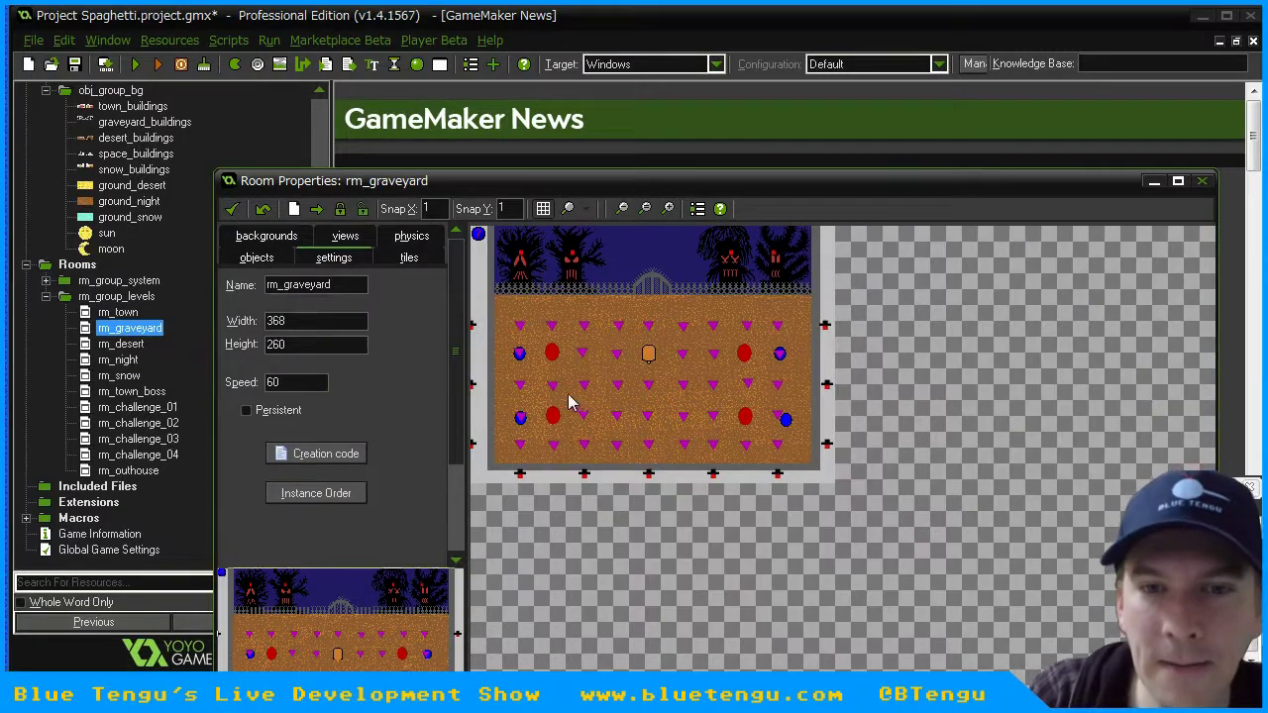
pyautogui.click(260, 261)
# - Try moving the graveyard scenery instance out of the room and undo the moves
pyautogui.moveTo(619, 429); pyautogui.dragTo(847, 639)
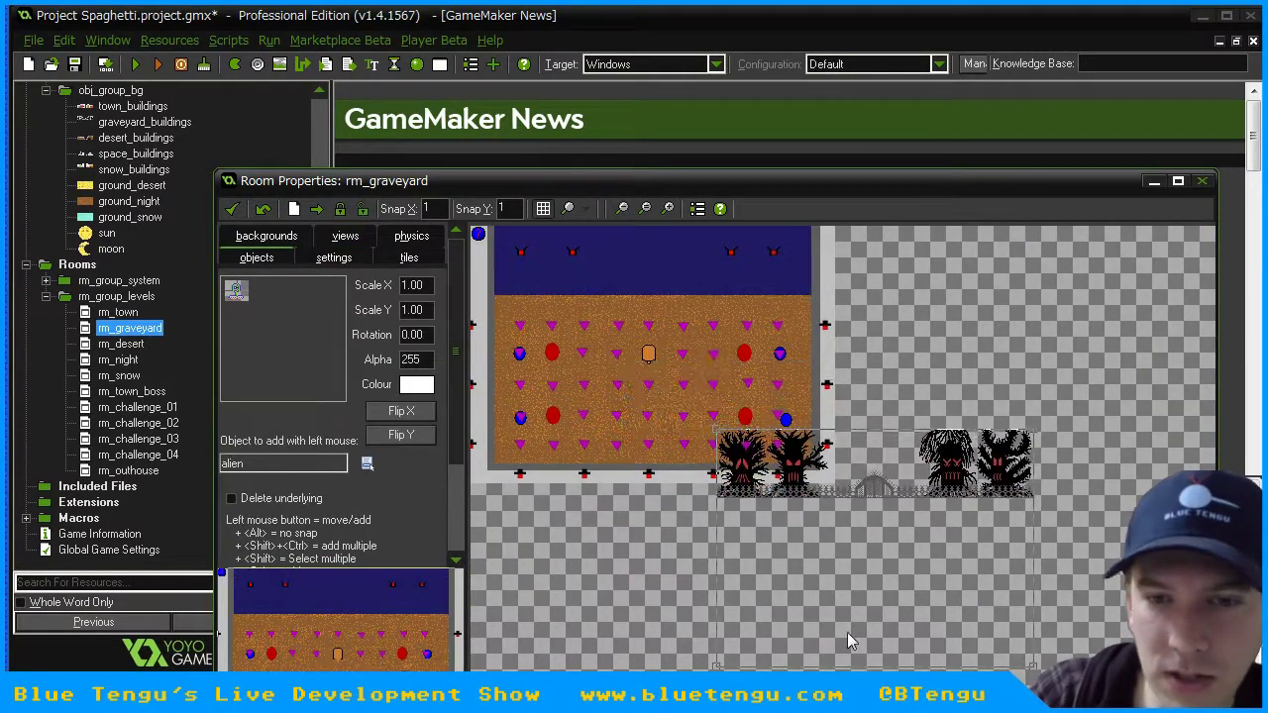
pyautogui.hotkey('ctrl', 'z')
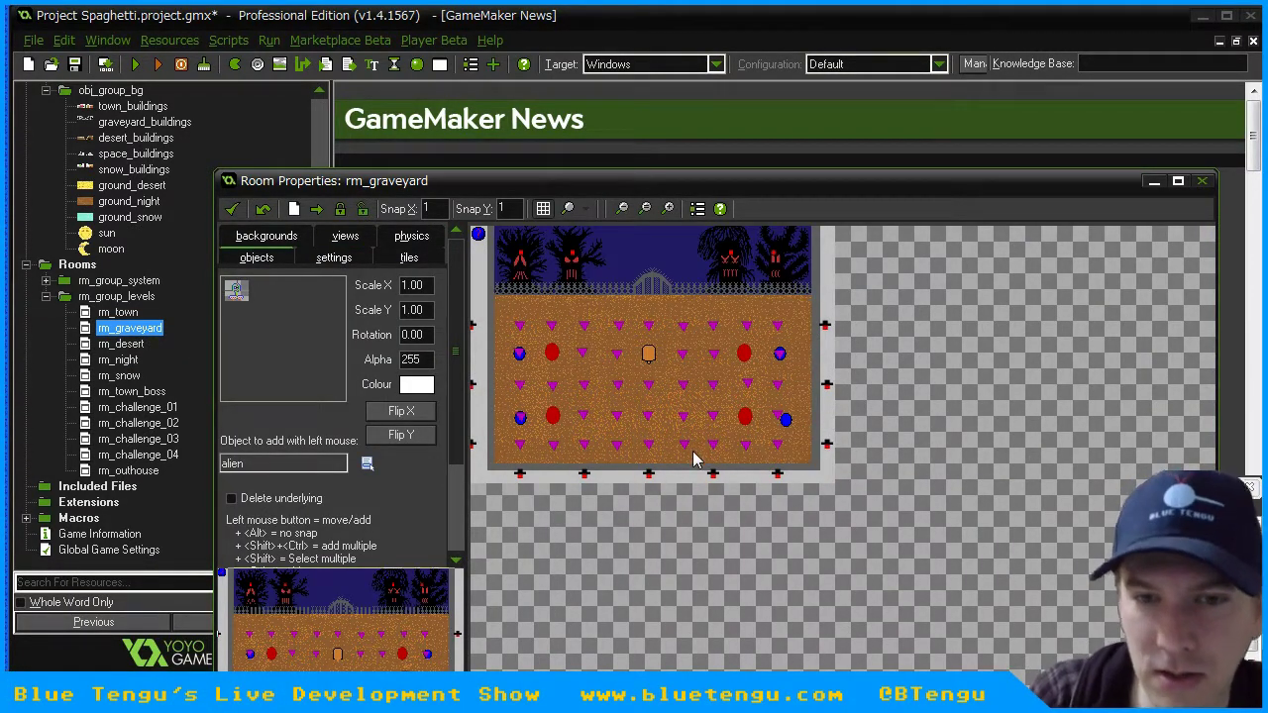
pyautogui.moveTo(694, 459); pyautogui.dragTo(931, 581)
pyautogui.hotkey('ctrl', 'z')
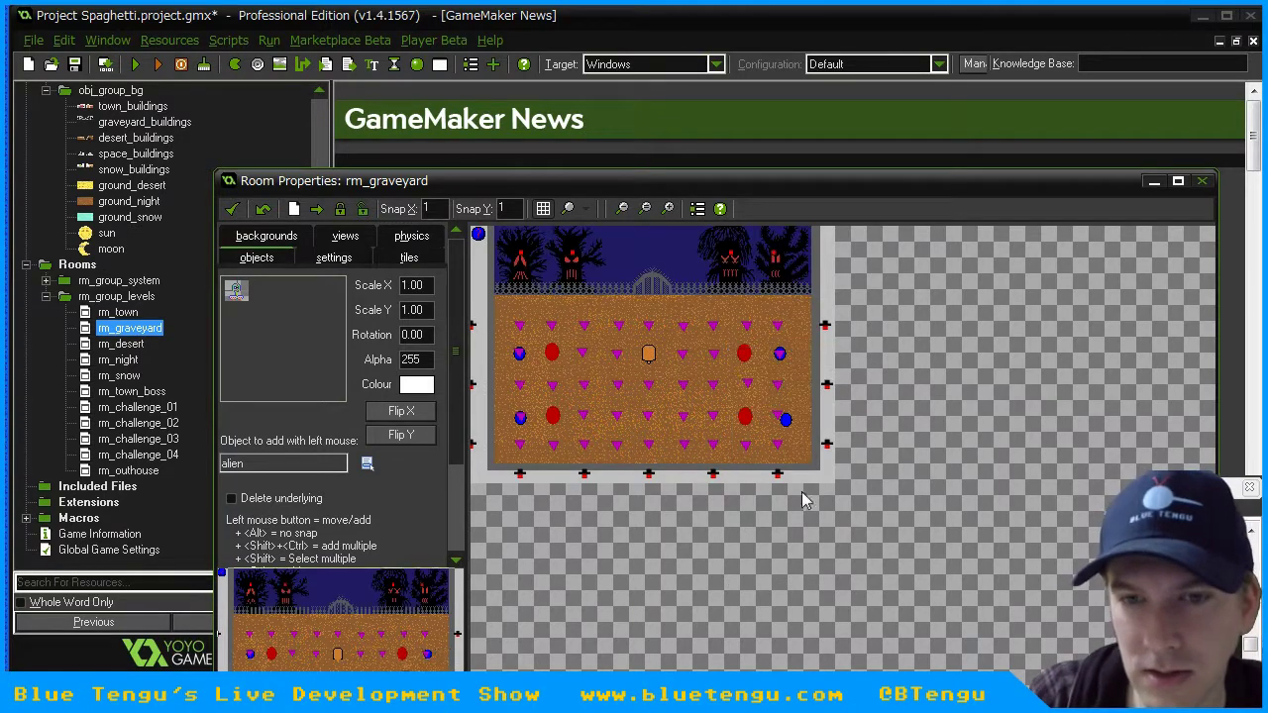
pyautogui.click(756, 453)
pyautogui.hotkey('ctrl', 'z')
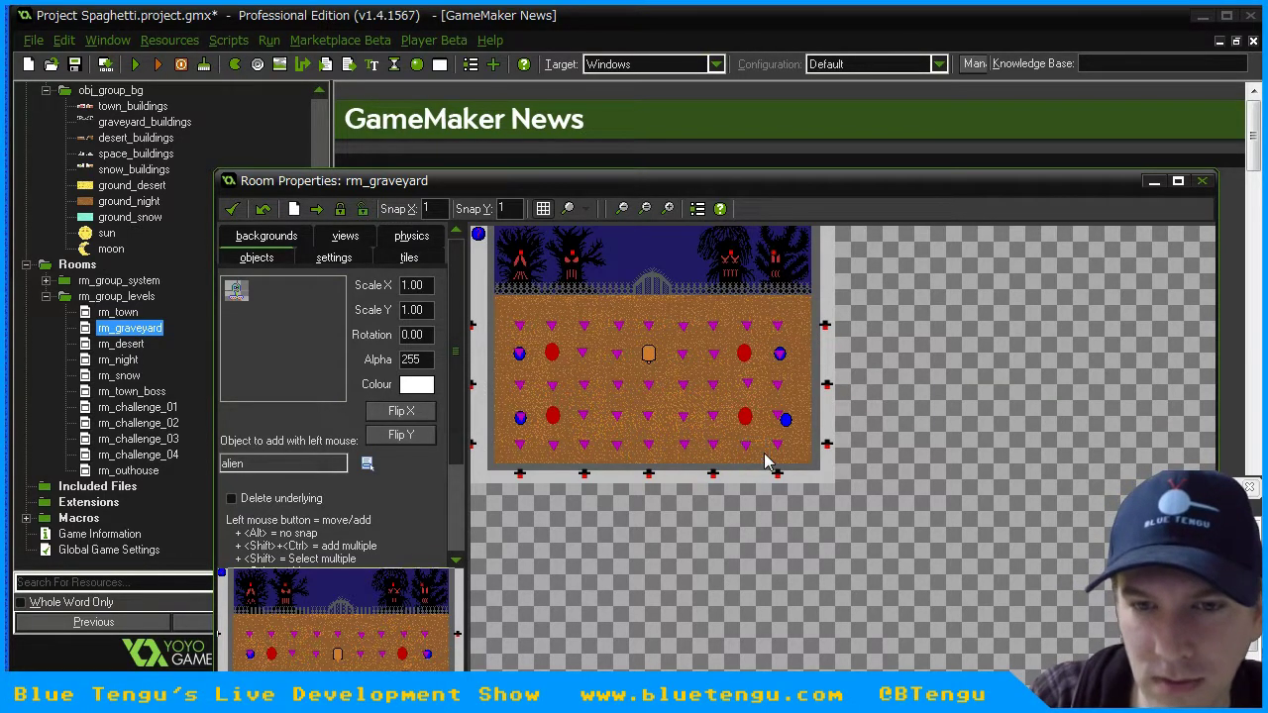
pyautogui.hotkey('ctrl', 'z')
pyautogui.hotkey('ctrl', 'z')
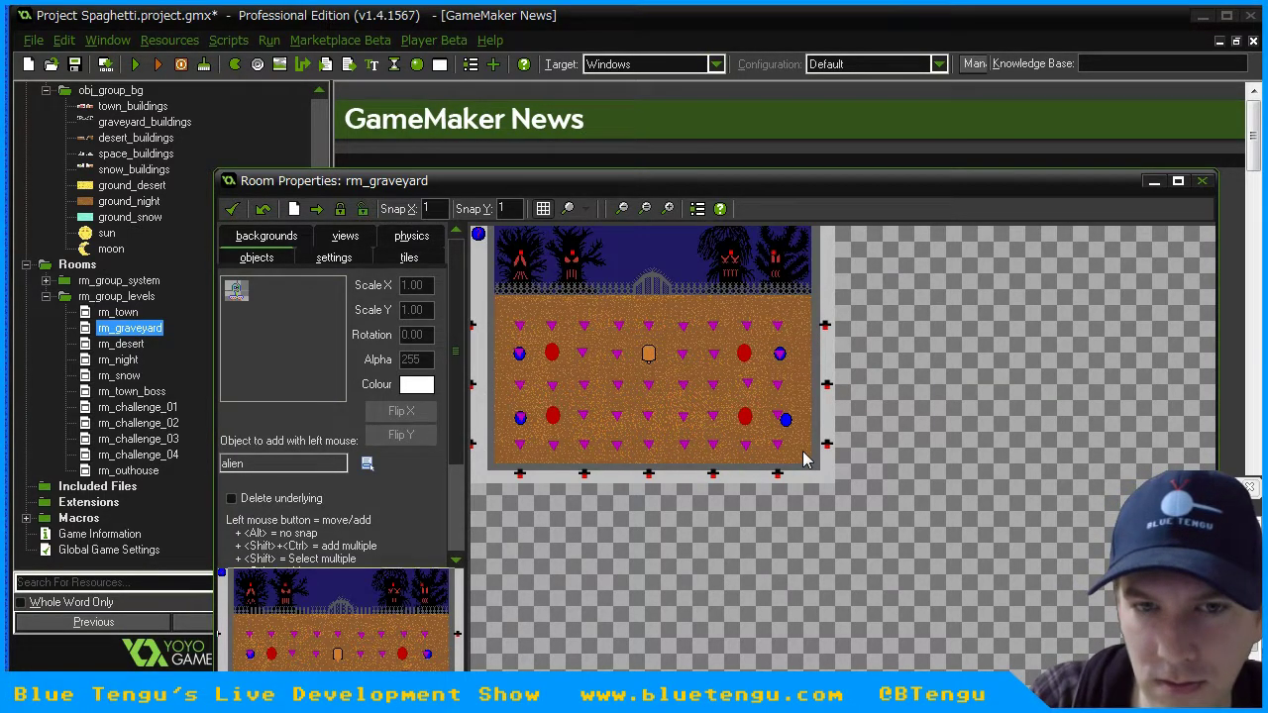
# - Move the graveyard scenery aside, pull the brown night ground instance out of the room and delete it
pyautogui.moveTo(682, 266); pyautogui.dragTo(936, 280)
pyautogui.moveTo(605, 305); pyautogui.dragTo(659, 538)
pyautogui.rightClick(660, 538)
pyautogui.click(724, 553)
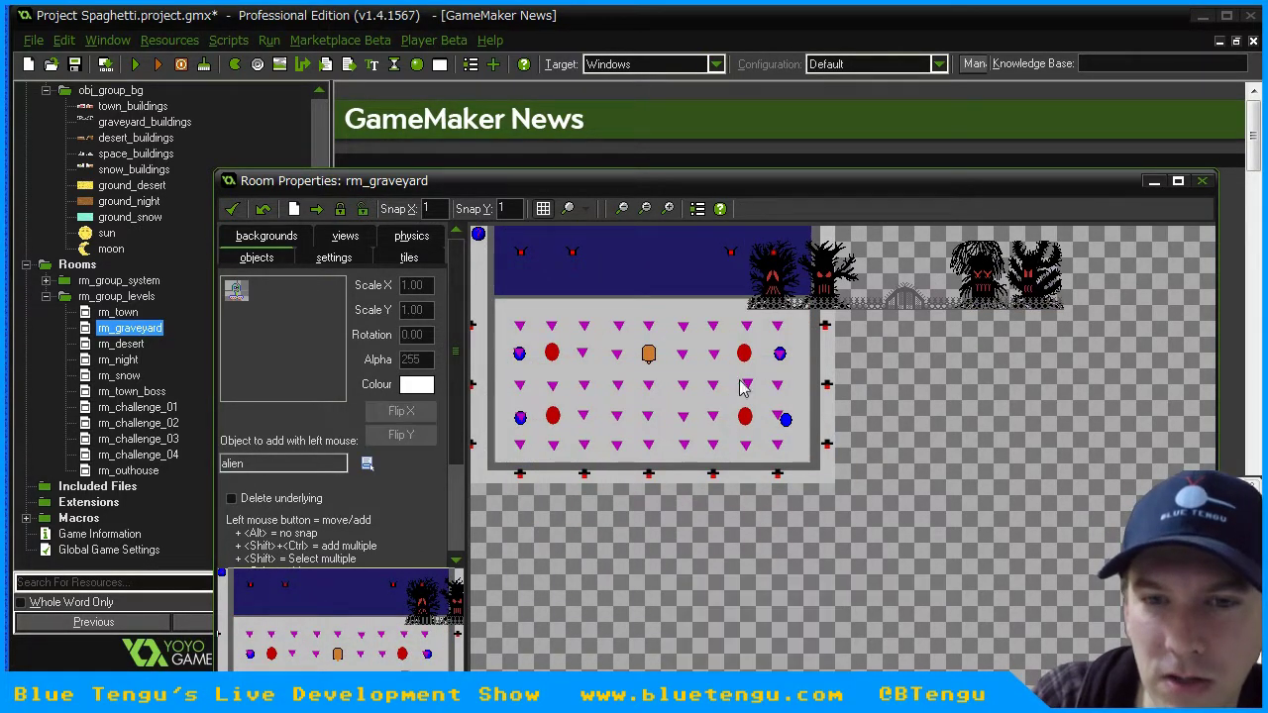
# - Move the graveyard scenery back to the top of the room and confirm its position at X 24, Y 0
pyautogui.moveTo(758, 288); pyautogui.dragTo(512, 270)
pyautogui.moveTo(593, 261); pyautogui.dragTo(600, 265)
pyautogui.rightClick(606, 266)
pyautogui.click(690, 395)
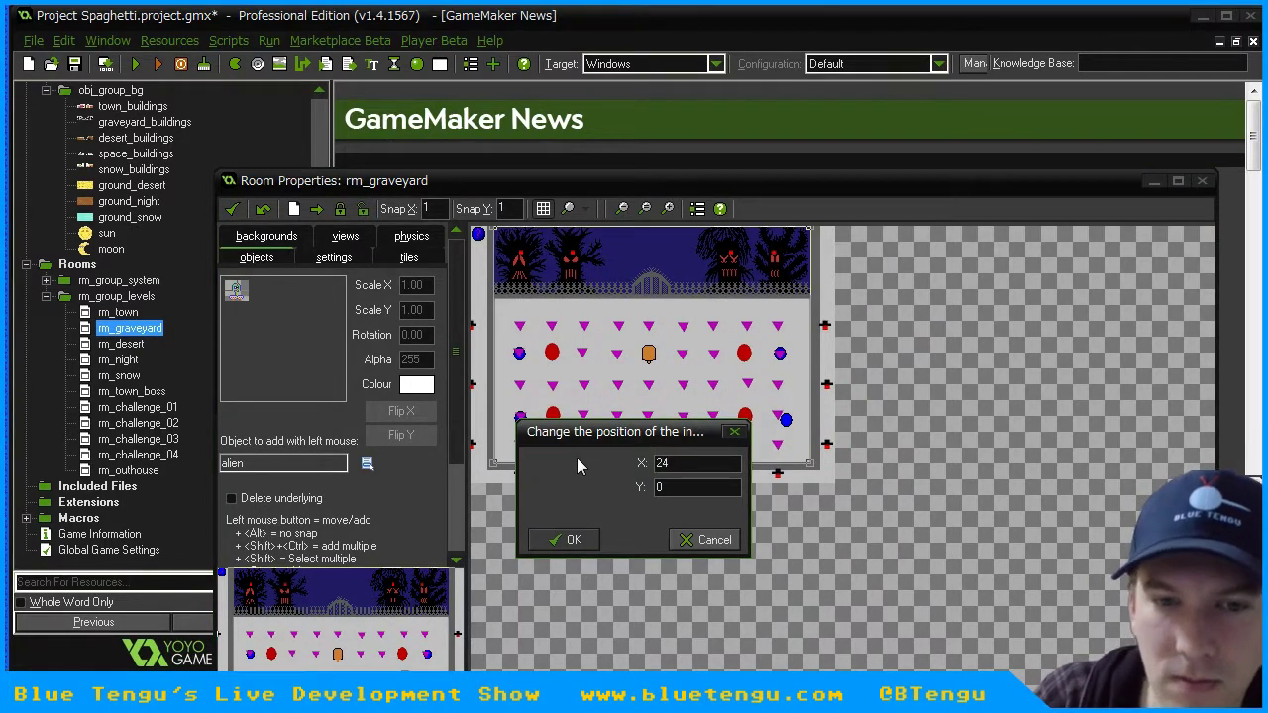
pyautogui.click(563, 540)
# - Remove the sky_night image from Background 0 by setting it to no background
pyautogui.click(408, 259)
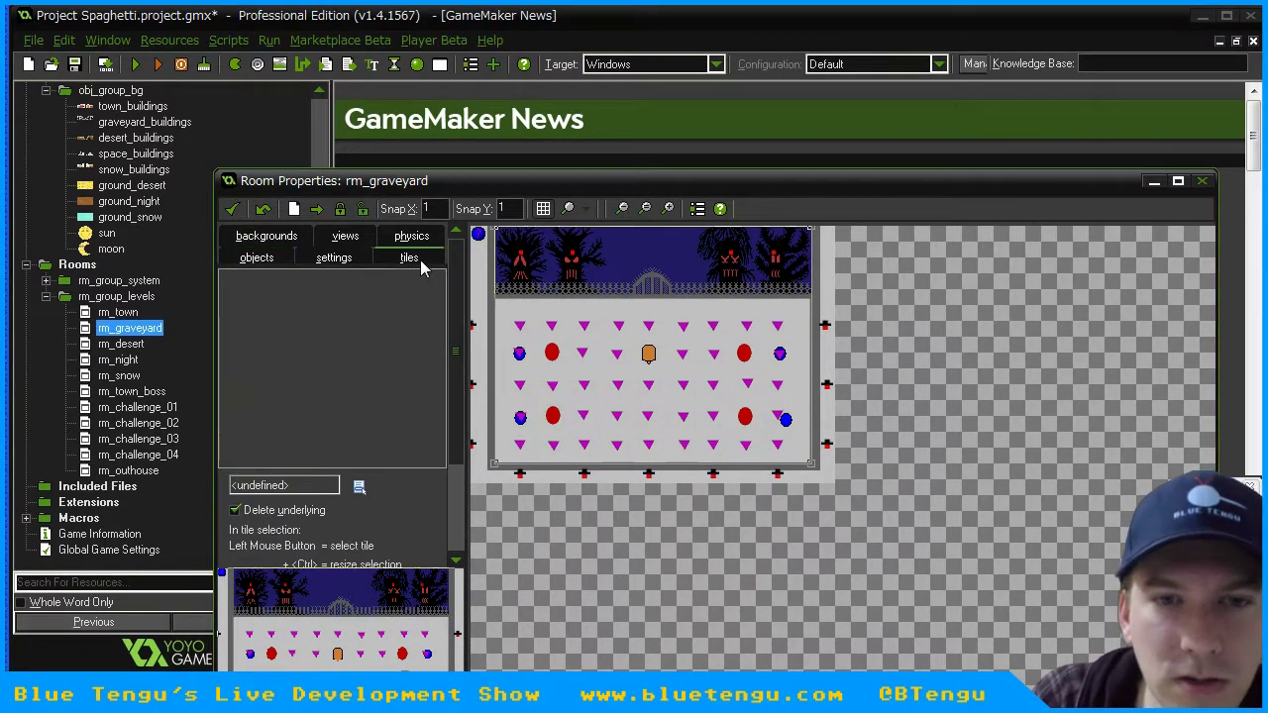
pyautogui.click(261, 240)
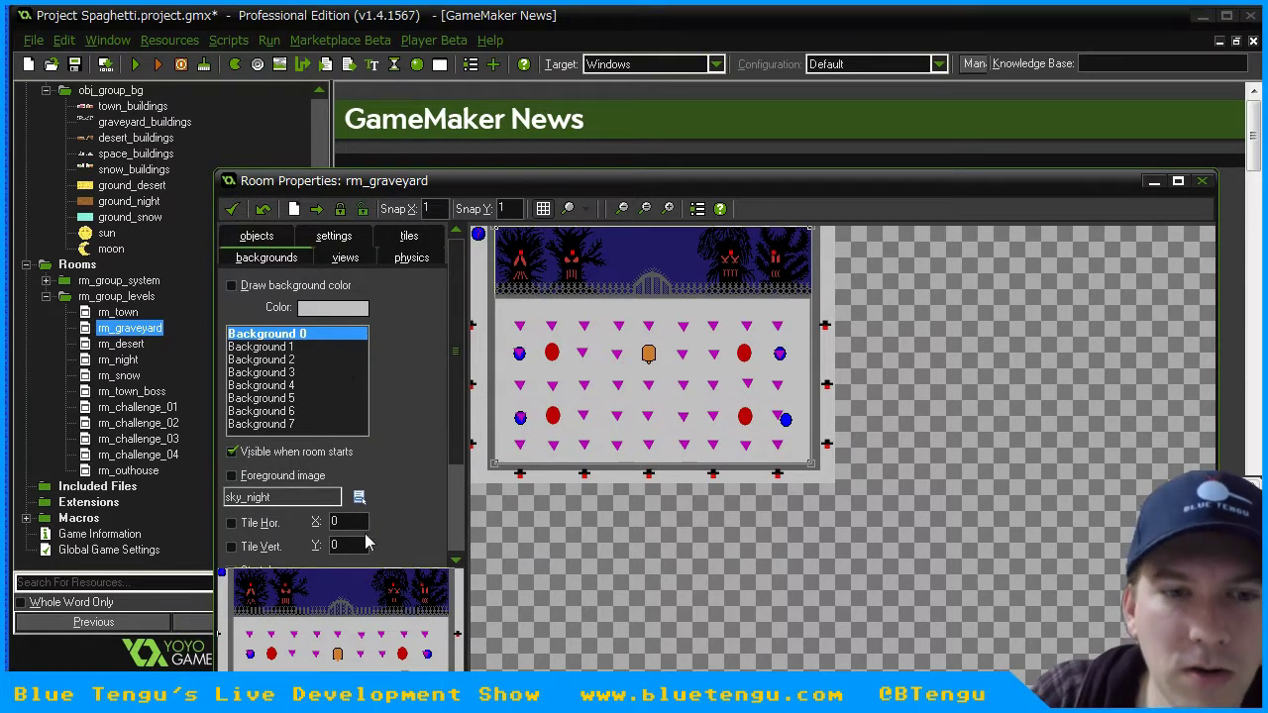
pyautogui.click(361, 498)
pyautogui.click(398, 513)
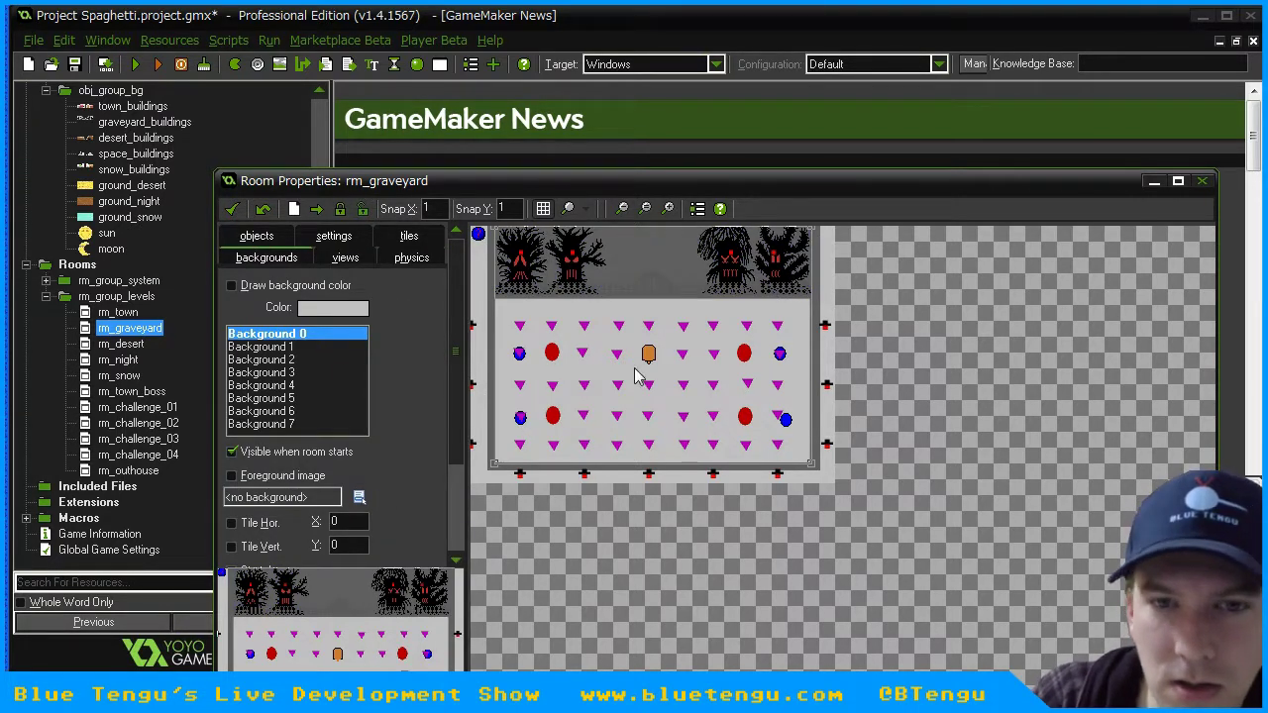
# - Try a bright pink room background colour, switching the drawing of the background colour on and off again
pyautogui.click(322, 311)
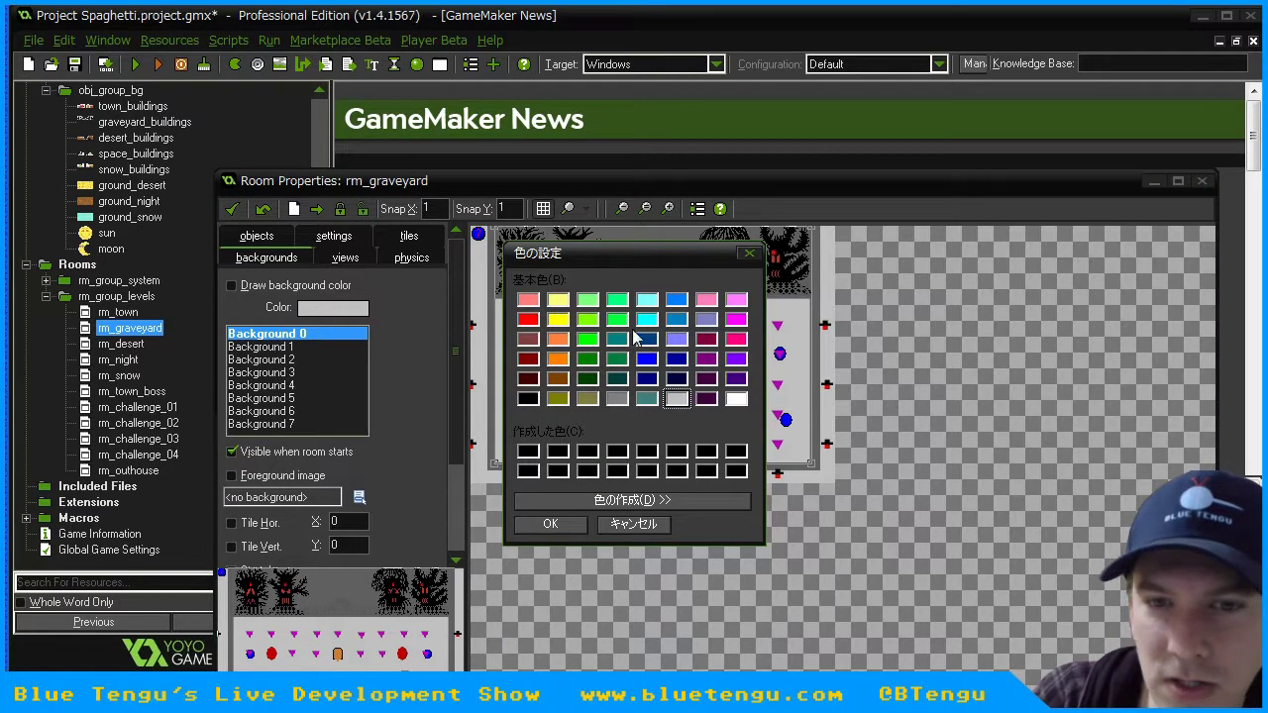
pyautogui.click(735, 339)
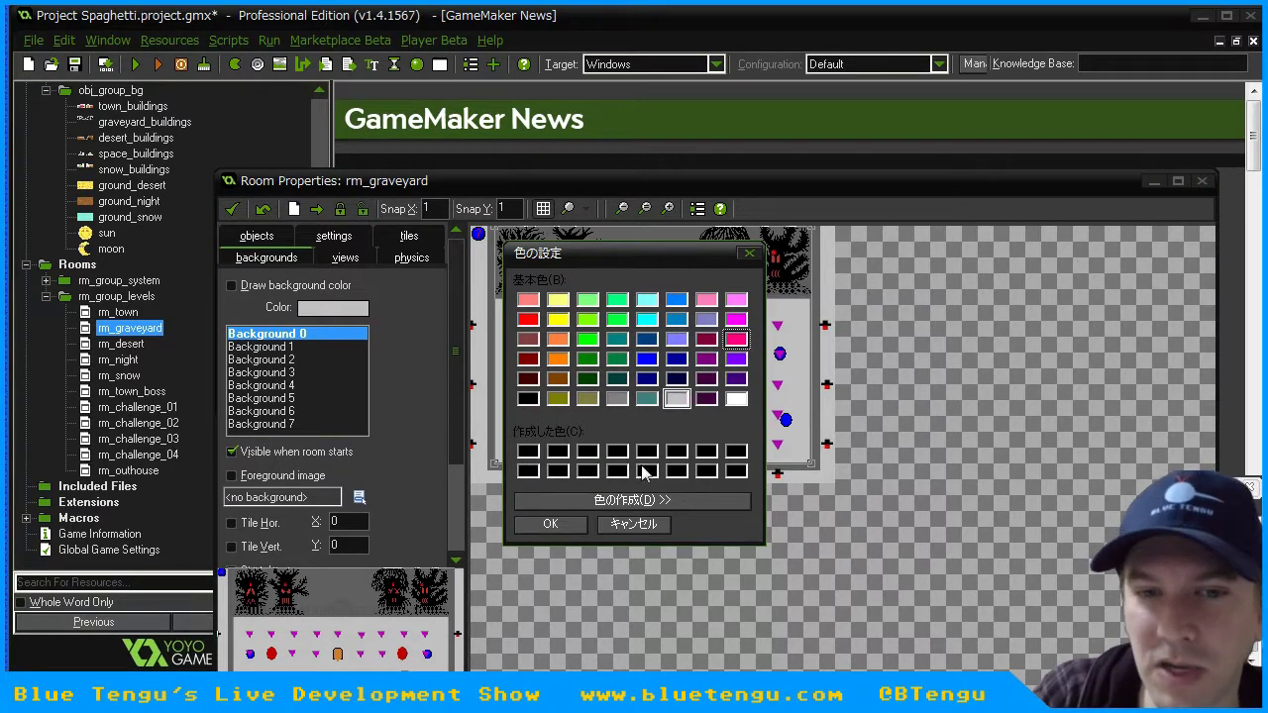
pyautogui.click(551, 524)
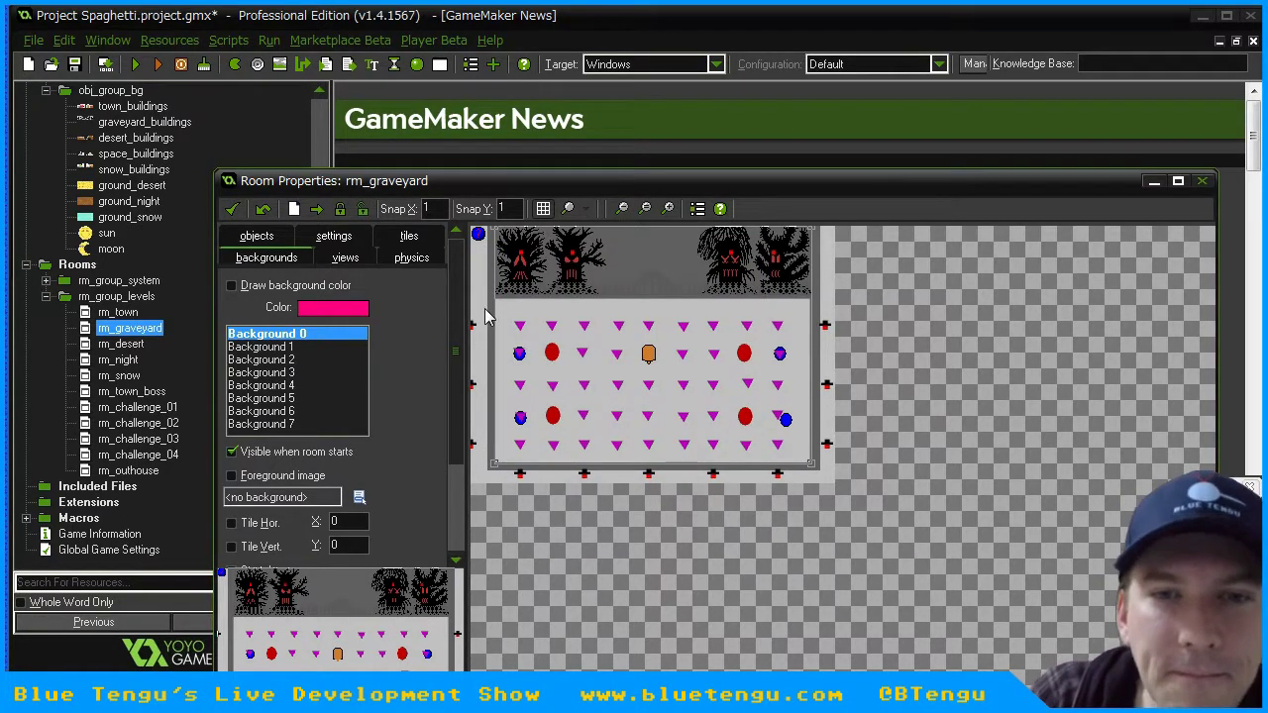
pyautogui.scroll(-2, 460, 450)
pyautogui.scroll(2, 461, 450)
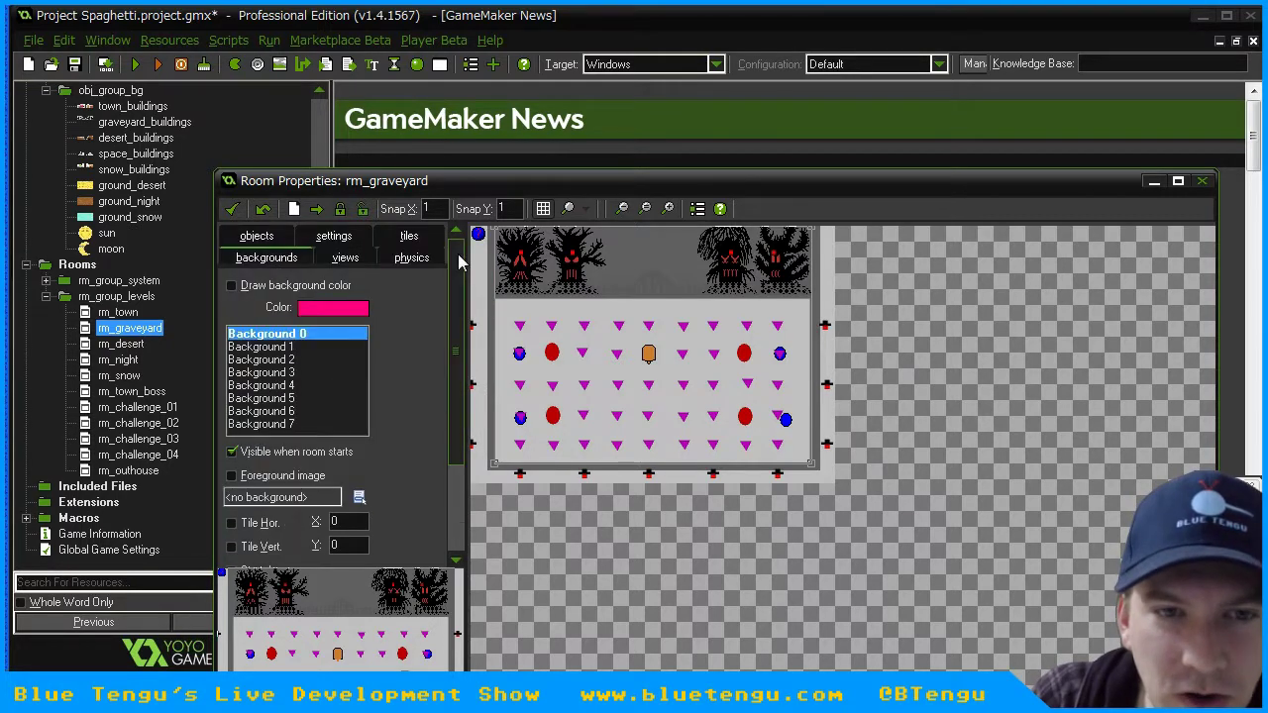
pyautogui.click(233, 285)
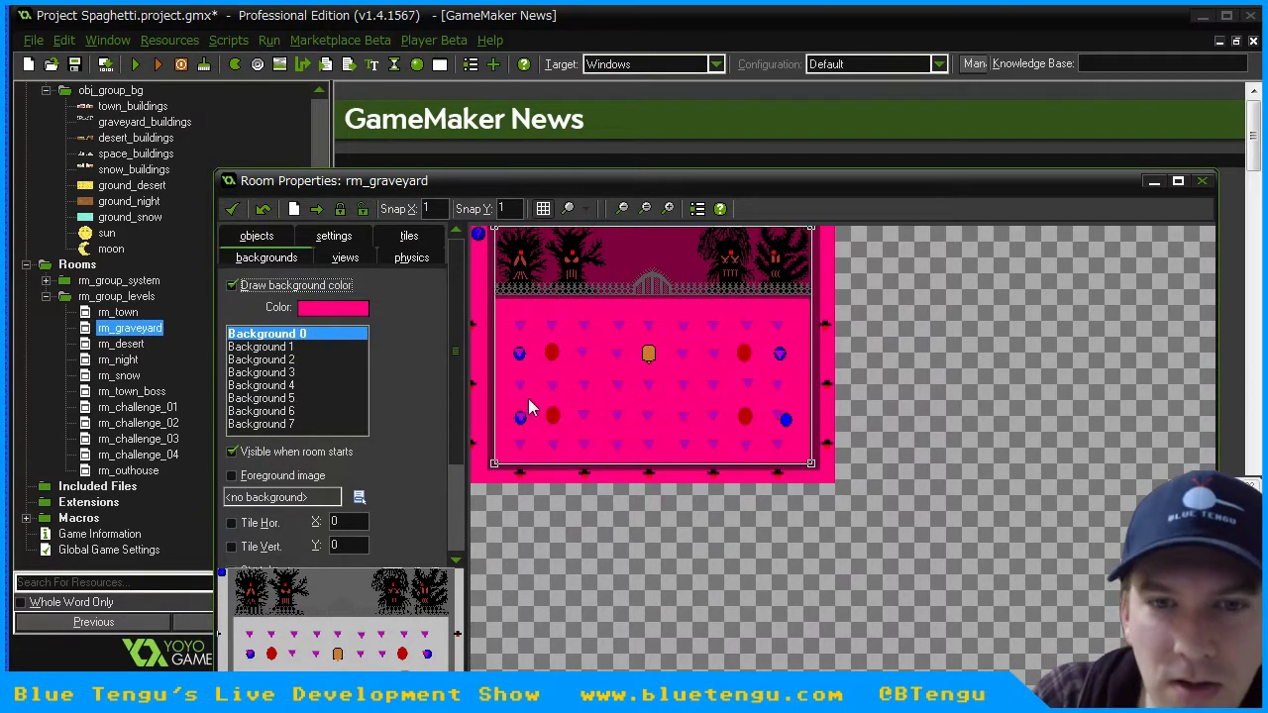
pyautogui.click(243, 285)
# - Set the room's background colour to medium grey
pyautogui.click(327, 308)
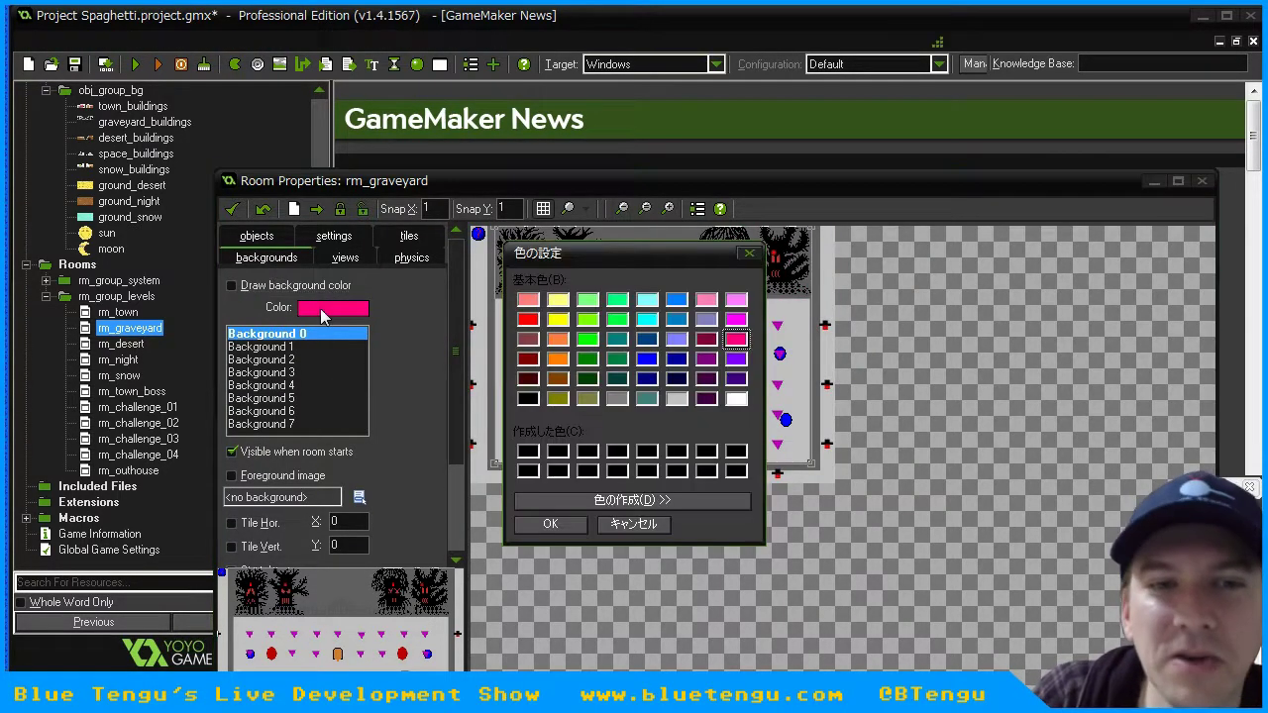
pyautogui.click(617, 398)
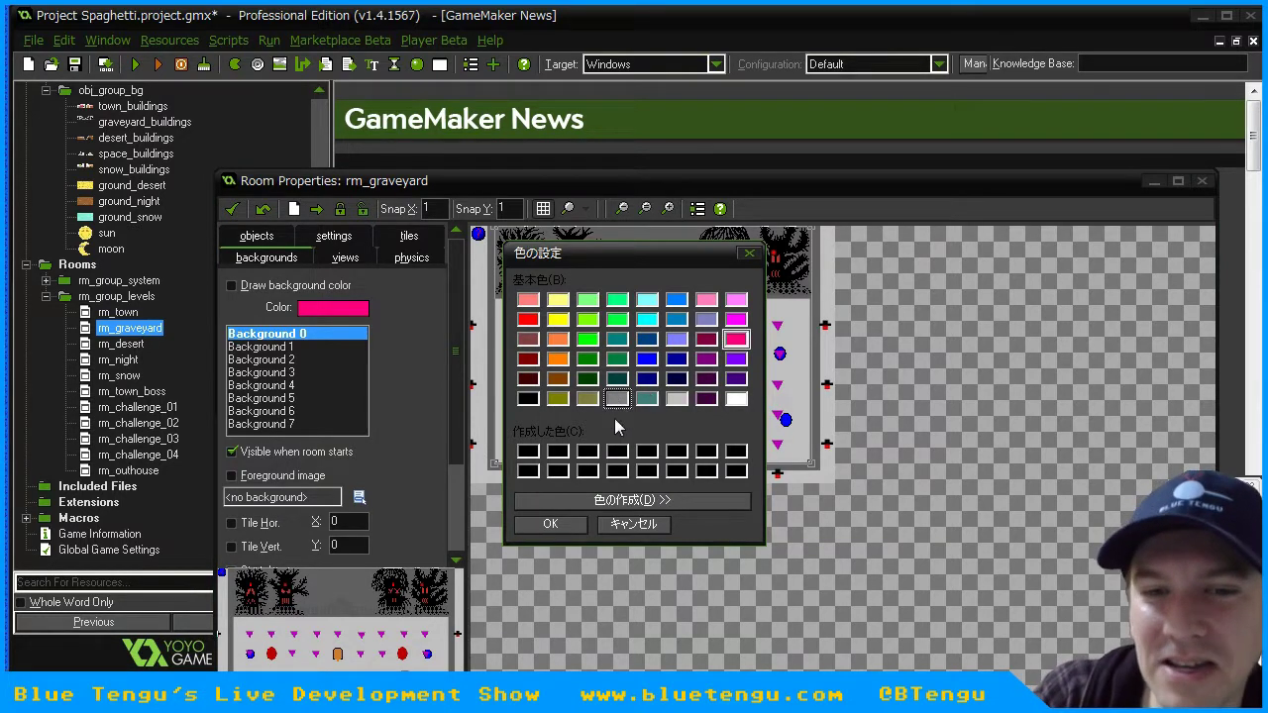
pyautogui.click(554, 524)
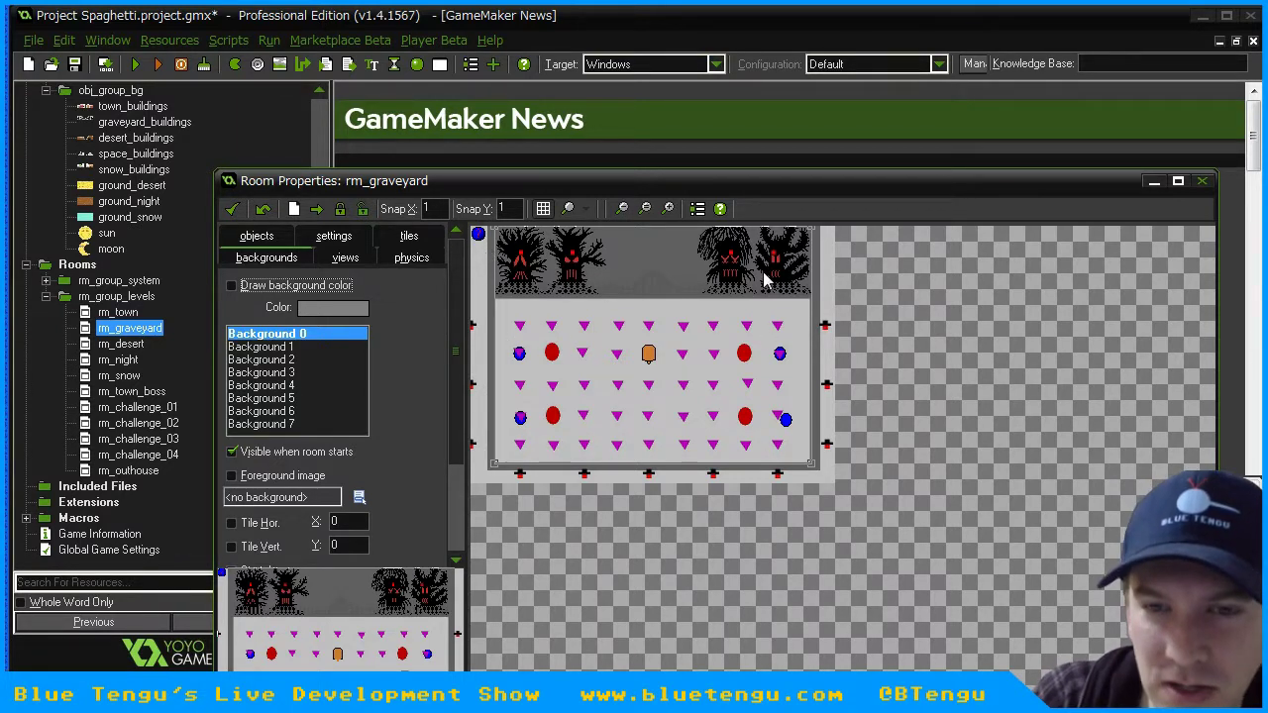
# - Set the room's snap grid to 16 in both X and Y
pyautogui.moveTo(431, 207); pyautogui.dragTo(382, 206)
pyautogui.write('16')
pyautogui.press('Tab')
pyautogui.write('16')
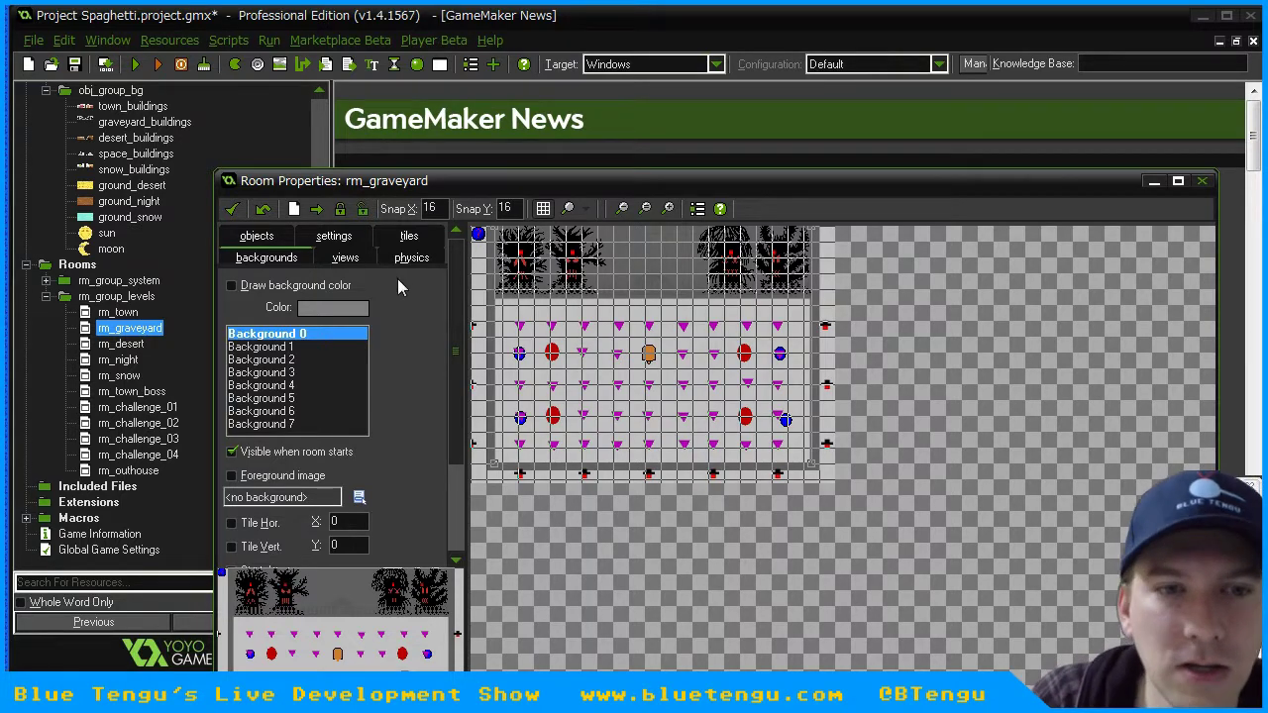
# - Choose bg_tiles as the room's tile set and add a new tile layer at depth 400
pyautogui.click(413, 237)
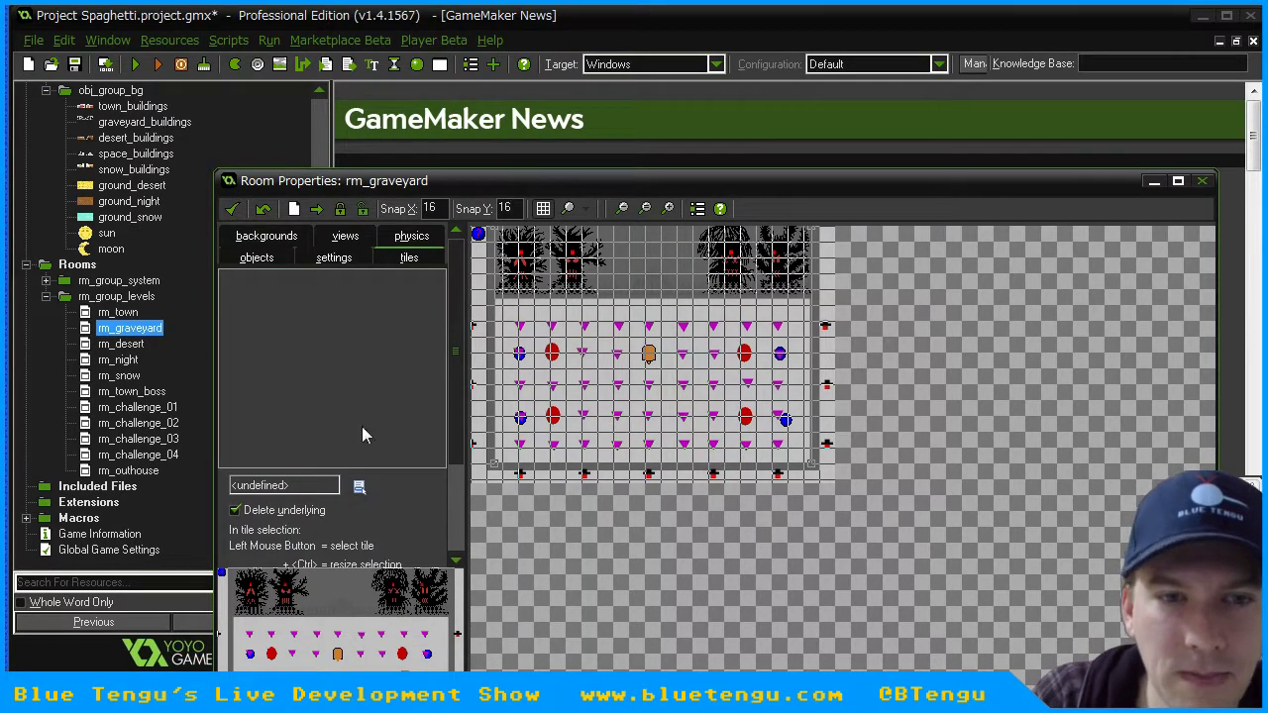
pyautogui.click(358, 485)
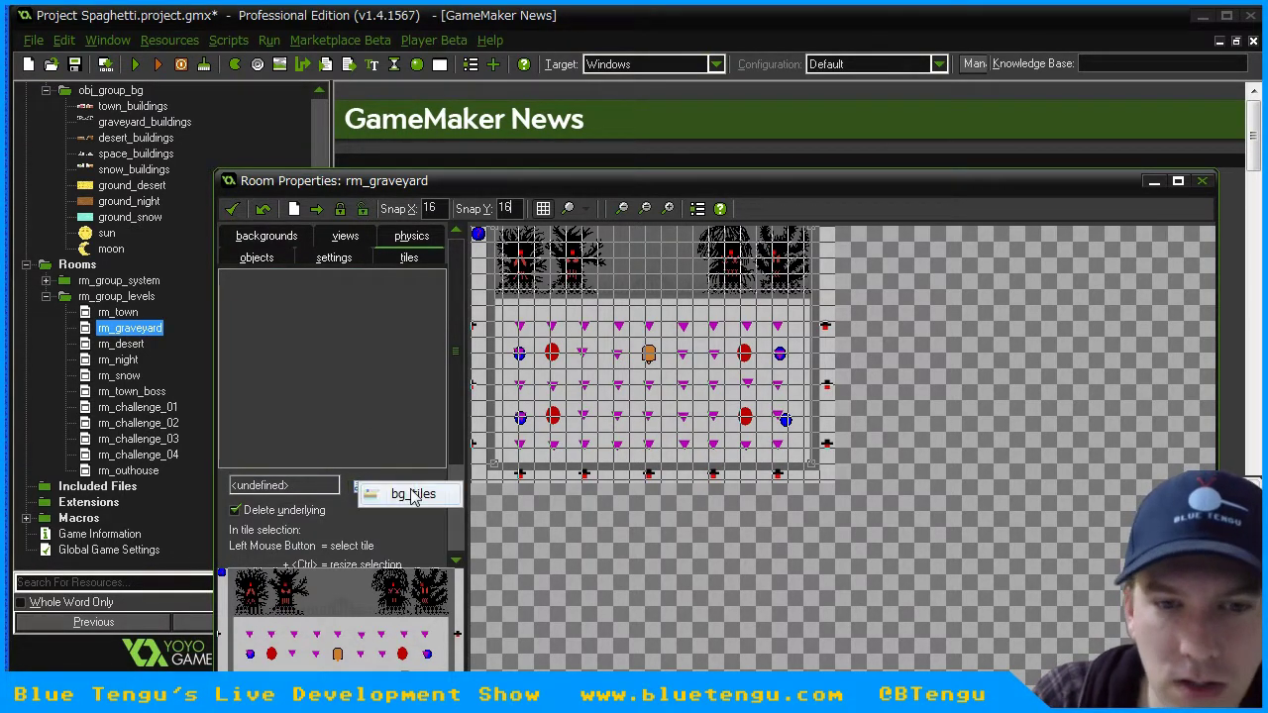
pyautogui.click(410, 490)
pyautogui.moveTo(457, 445); pyautogui.dragTo(447, 528)
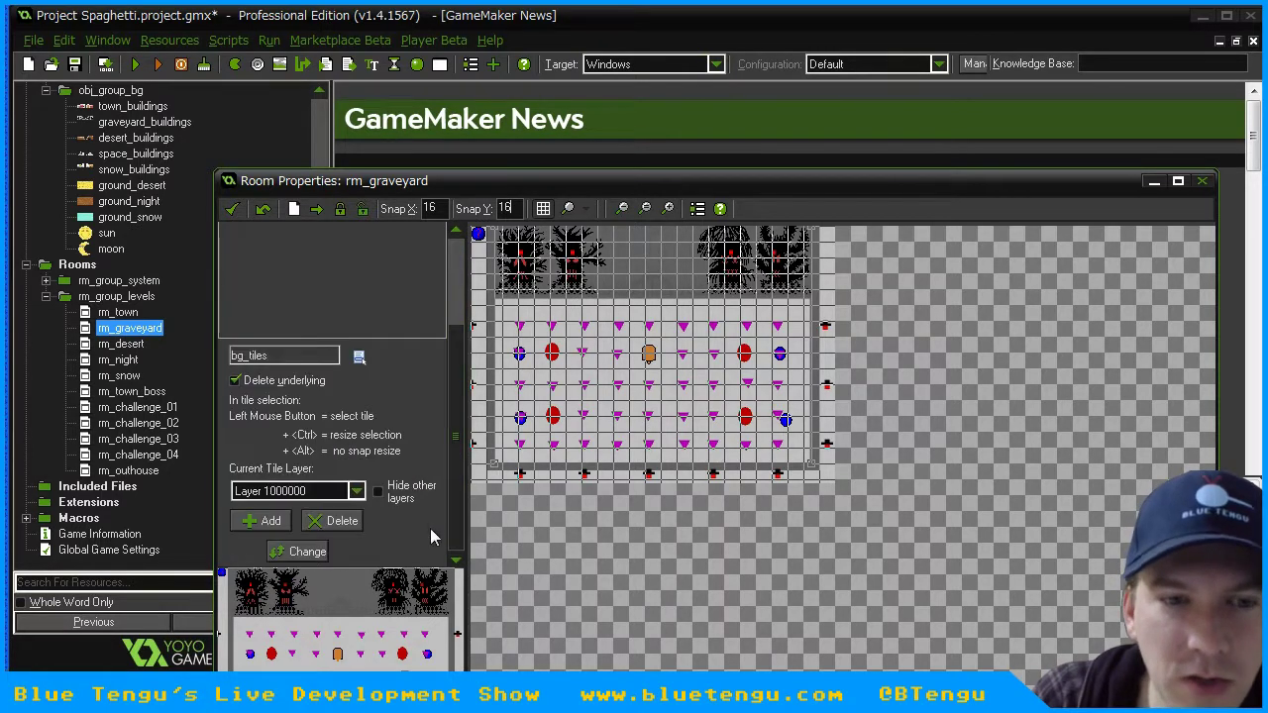
pyautogui.click(354, 491)
pyautogui.click(297, 508)
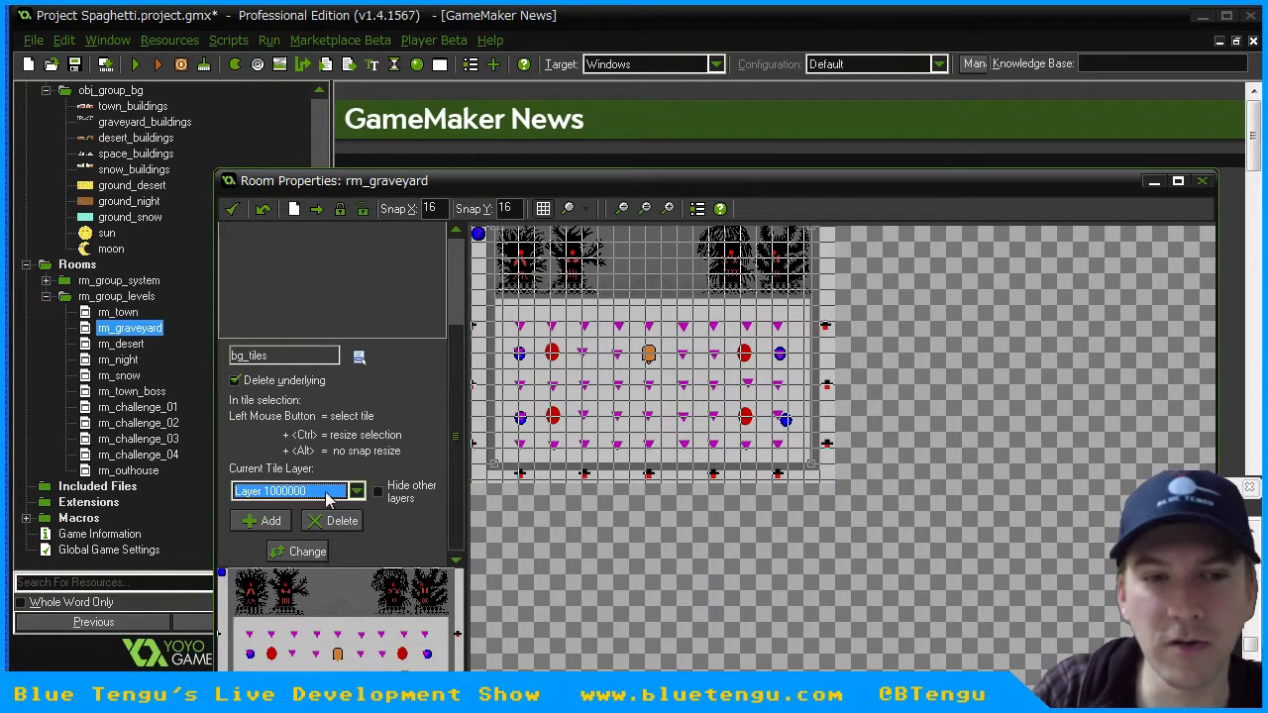
pyautogui.click(269, 521)
pyautogui.write('400')
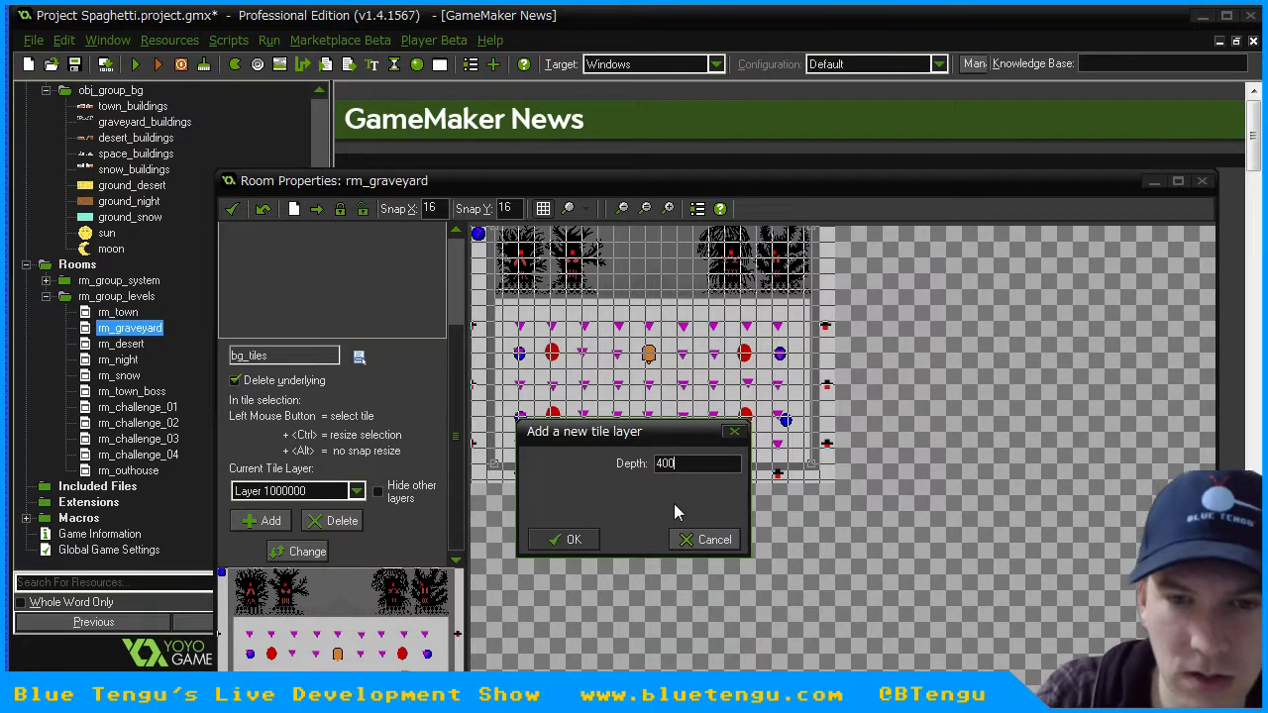
pyautogui.click(570, 539)
# - Fill the graveyard ground below the fence with the first brown tile of bg_tiles
pyautogui.scroll(3, 462, 275)
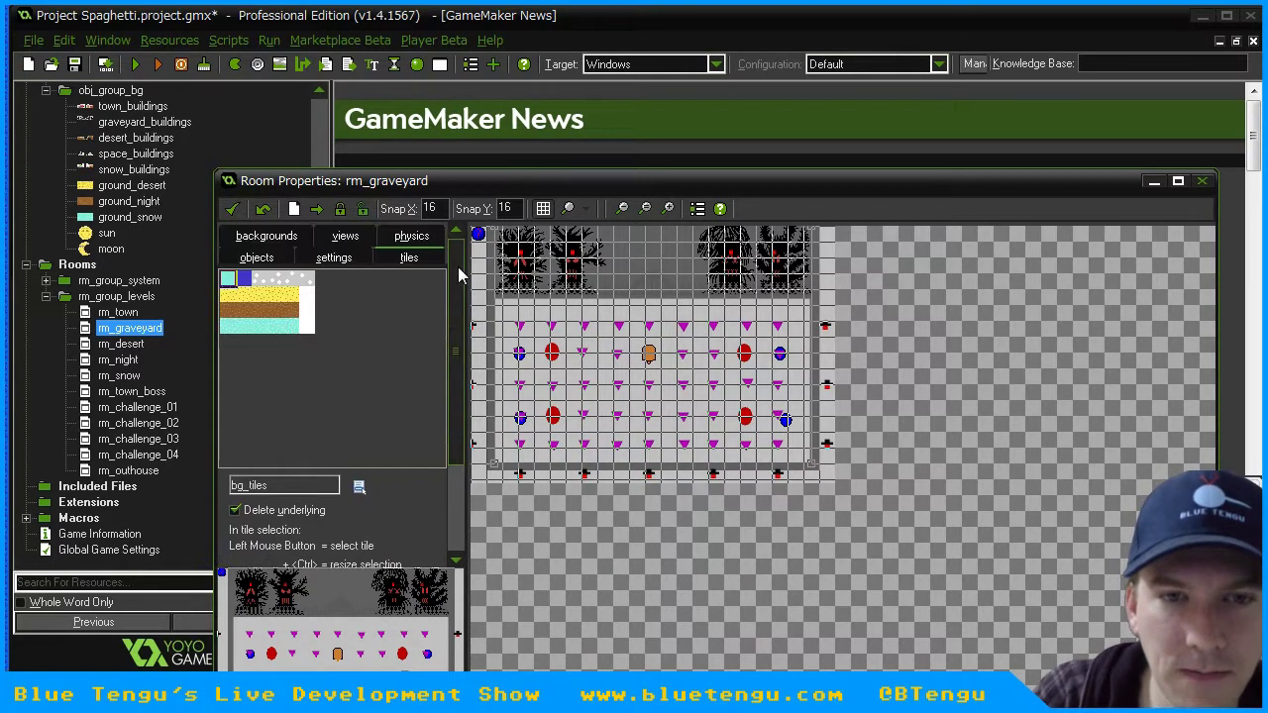
pyautogui.click(228, 313)
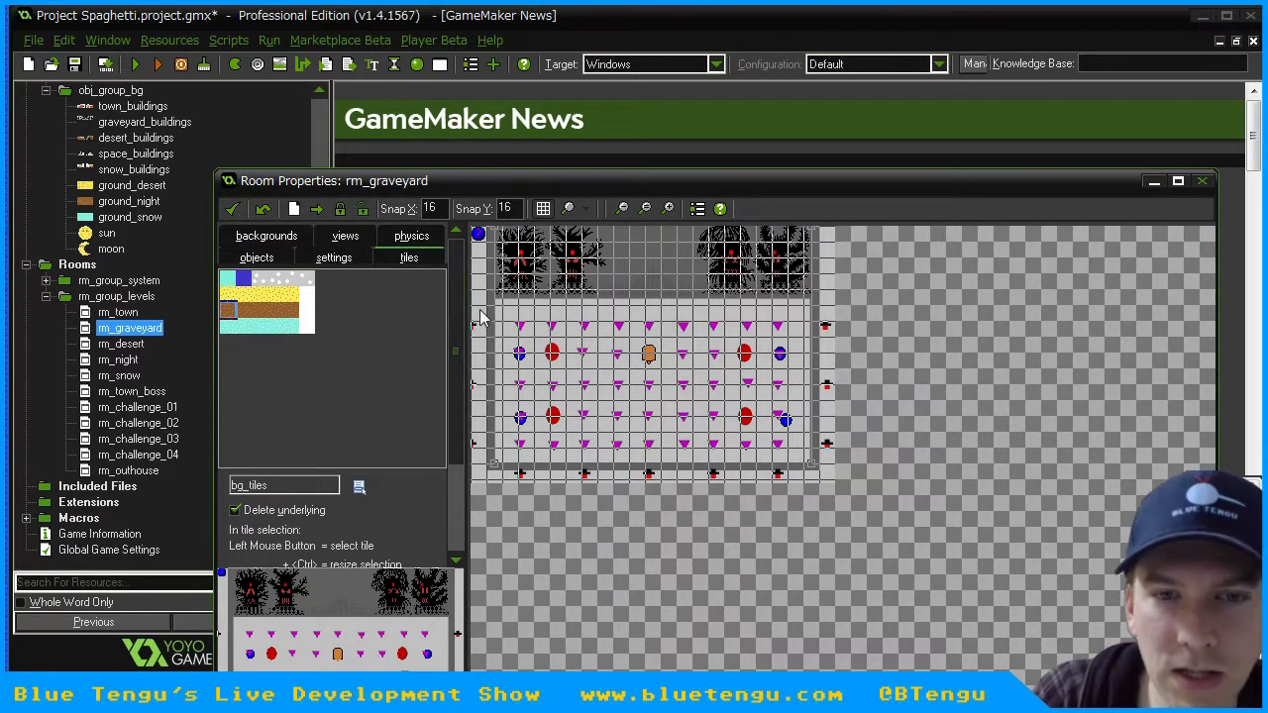
pyautogui.click(510, 317)
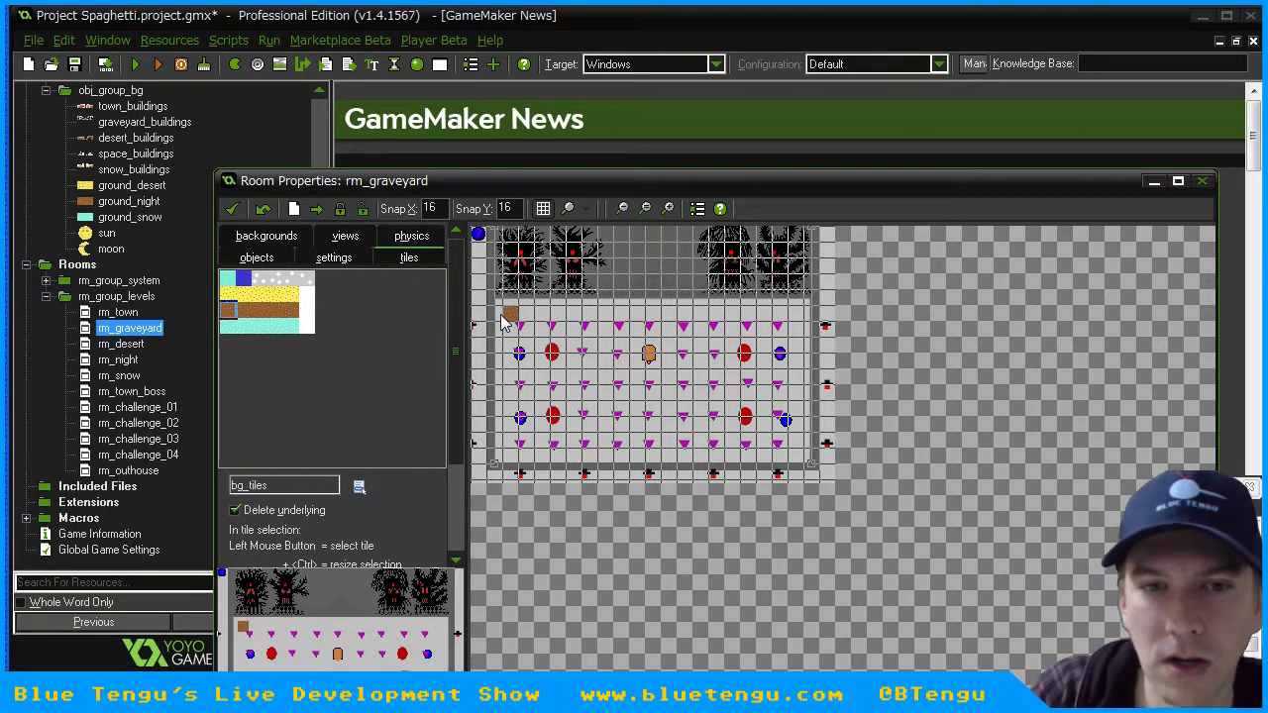
pyautogui.moveTo(501, 322)
pyautogui.keyDown('shift'); pyautogui.mouseDown()
pyautogui.moveTo(808, 319)
pyautogui.moveTo(812, 473)
pyautogui.moveTo(502, 477)
pyautogui.moveTo(502, 329)
pyautogui.moveTo(792, 336)
pyautogui.moveTo(609, 332)
pyautogui.moveTo(780, 354)
pyautogui.moveTo(798, 414)
pyautogui.moveTo(782, 458)
pyautogui.moveTo(765, 384)
pyautogui.moveTo(753, 460)
pyautogui.moveTo(733, 359)
pyautogui.moveTo(738, 466)
pyautogui.moveTo(718, 350)
pyautogui.moveTo(716, 462)
pyautogui.moveTo(693, 345)
pyautogui.moveTo(687, 453)
pyautogui.moveTo(677, 361)
pyautogui.moveTo(661, 469)
pyautogui.moveTo(639, 365)
pyautogui.moveTo(634, 462)
pyautogui.moveTo(618, 357)
pyautogui.moveTo(606, 466)
pyautogui.moveTo(590, 382)
pyautogui.moveTo(589, 448)
pyautogui.moveTo(557, 359)
pyautogui.moveTo(540, 464)
pyautogui.moveTo(542, 369)
pyautogui.moveTo(523, 394)
pyautogui.moveTo(512, 462)
pyautogui.moveTo(509, 354)
pyautogui.mouseUp(); pyautogui.keyUp('shift')
# - Scatter the second and third brown tiles of bg_tiles over the graveyard ground, deleting a tile in the ground's lowest row
pyautogui.click(244, 310)
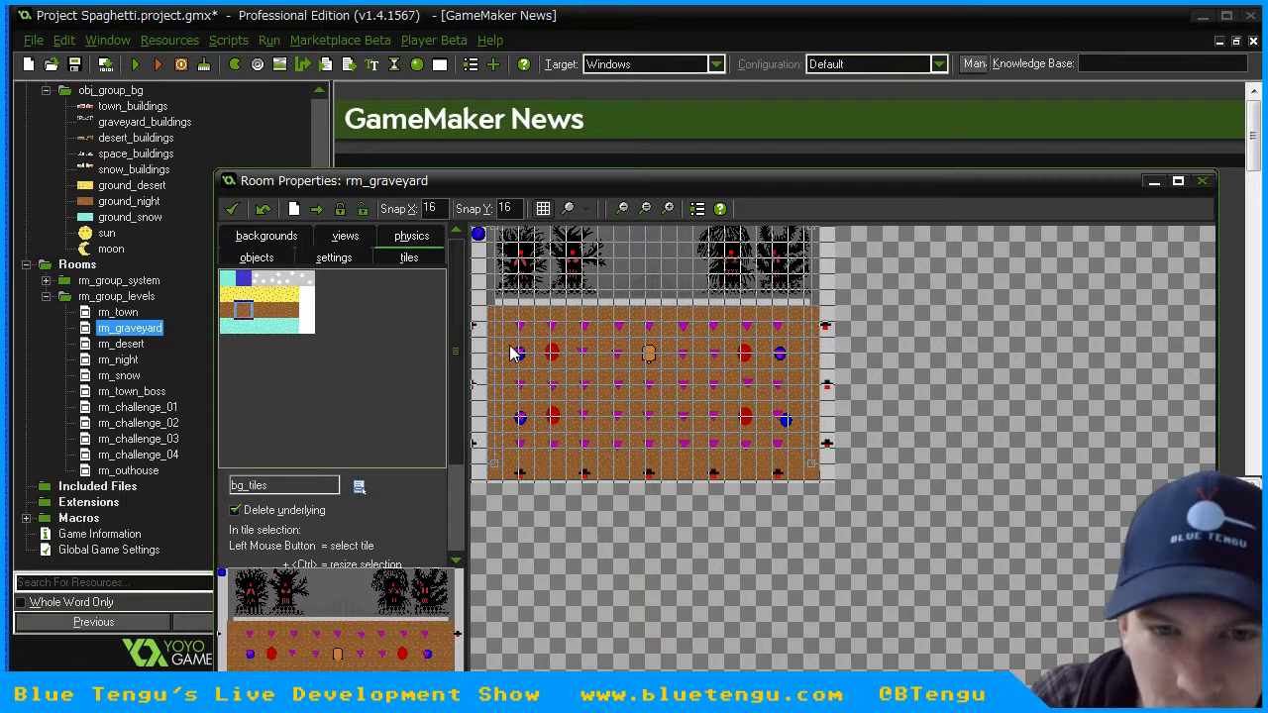
pyautogui.keyDown('ctrl'); pyautogui.scroll(1, 513, 355); pyautogui.keyUp('ctrl')
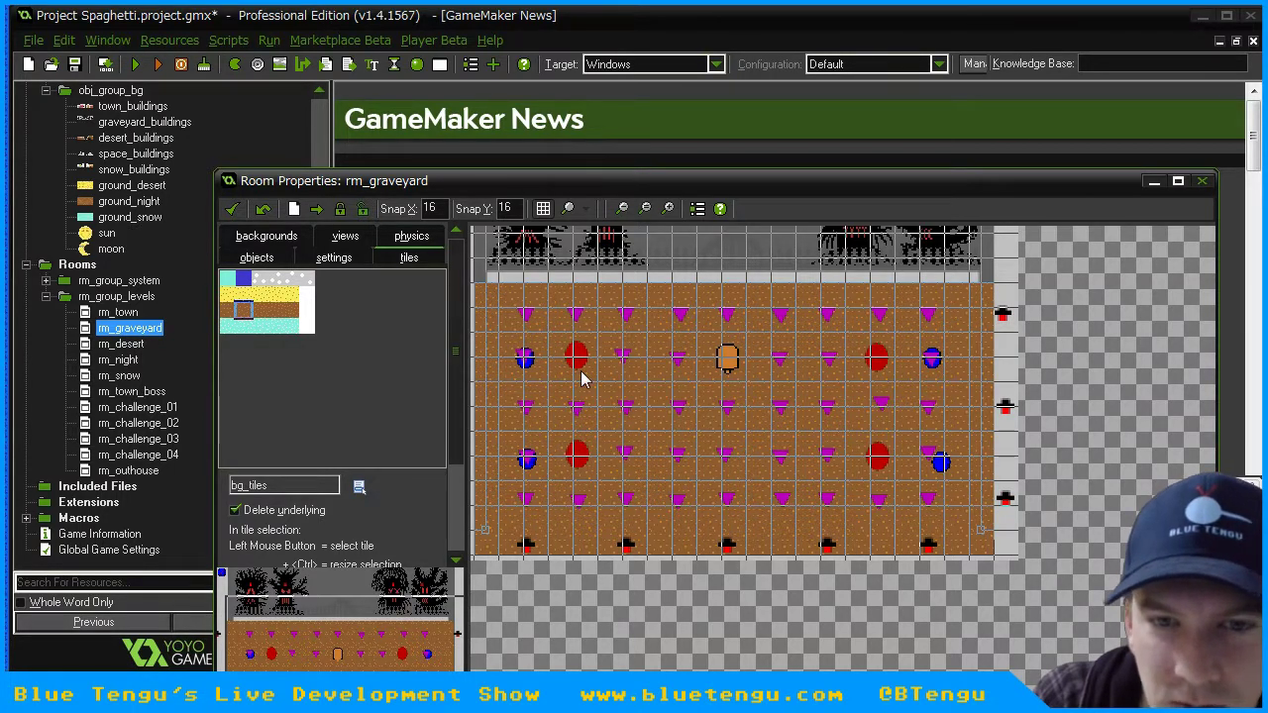
pyautogui.scroll(4, 581, 380)
pyautogui.scroll(-3, 599, 424)
pyautogui.scroll(-3, 466, 493)
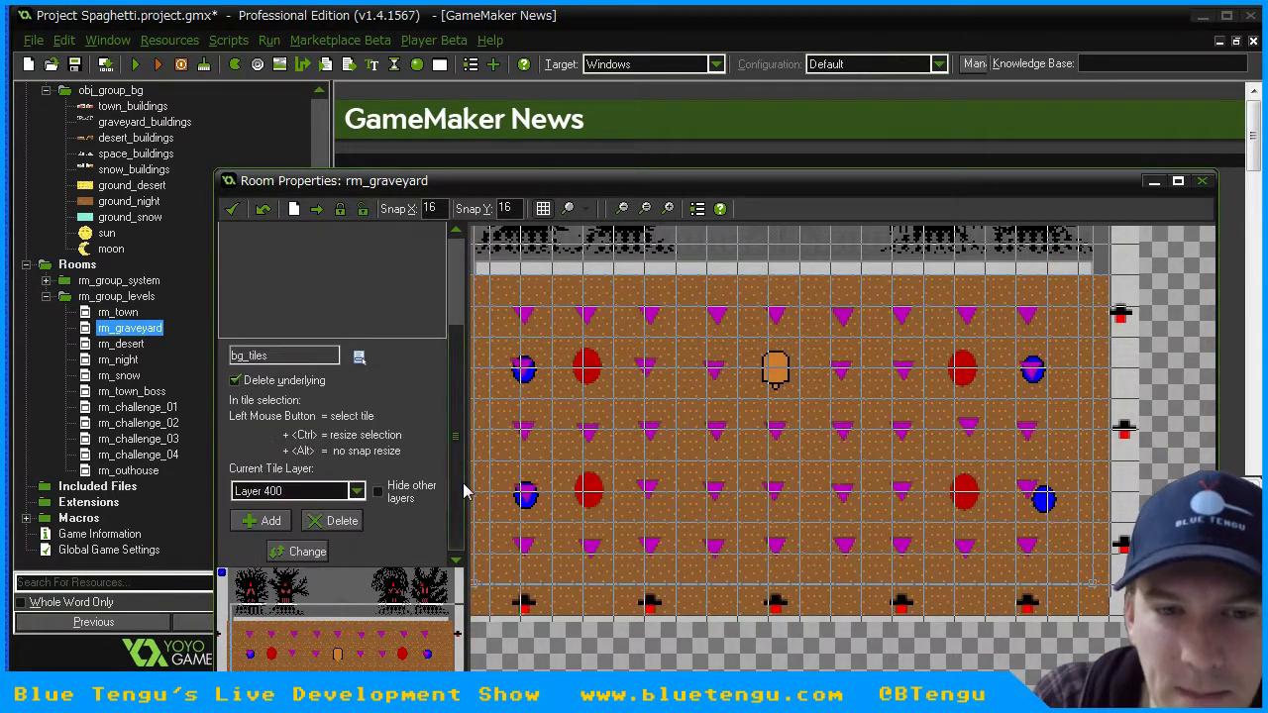
pyautogui.scroll(3, 461, 493)
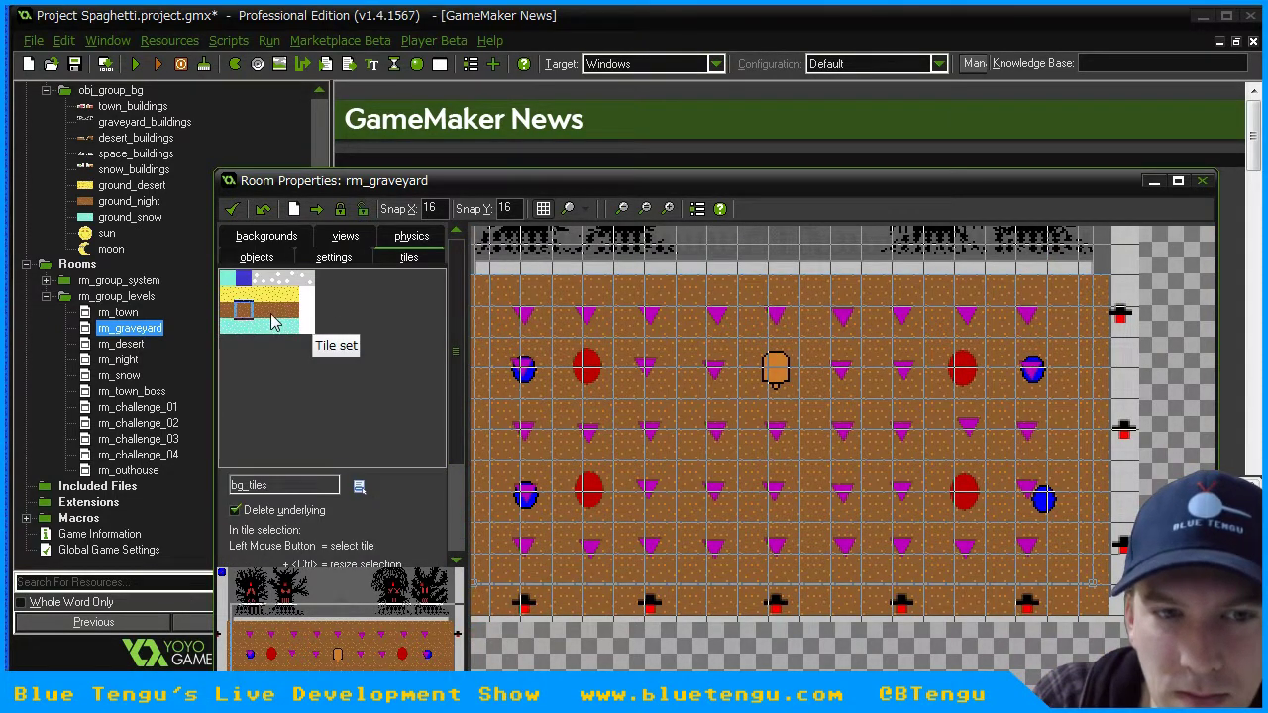
pyautogui.rightClick(631, 609)
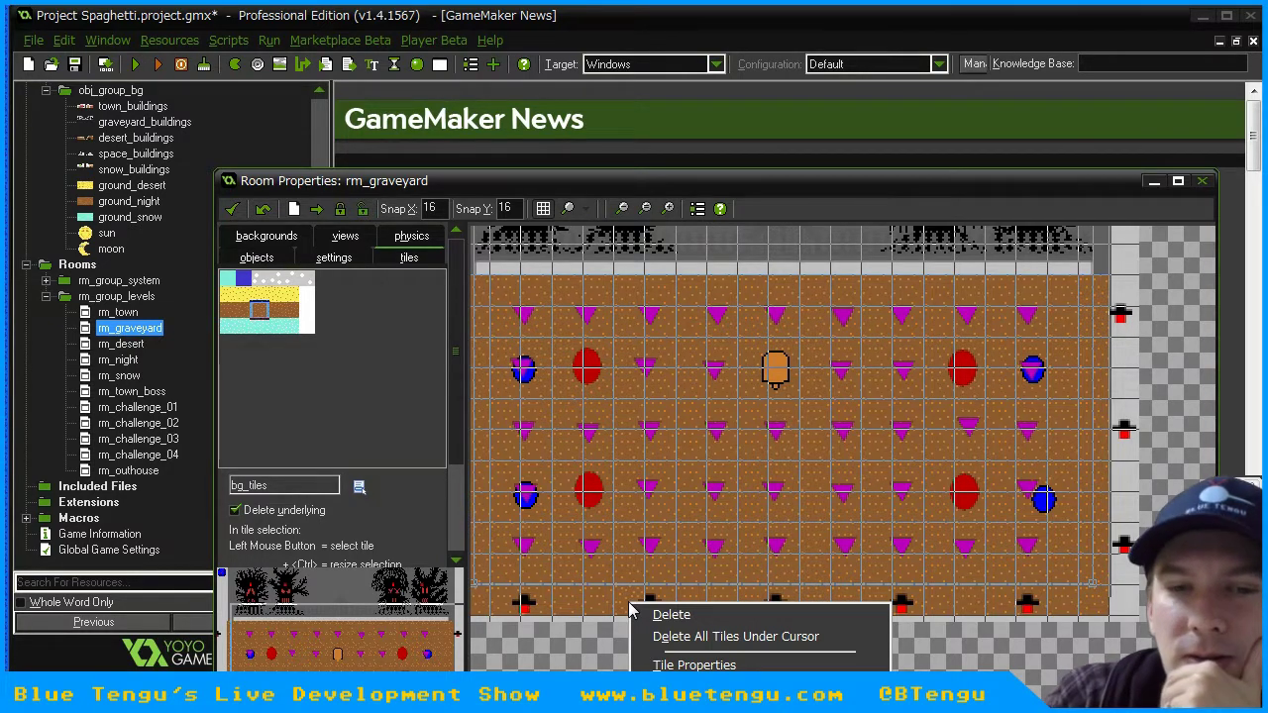
pyautogui.click(662, 615)
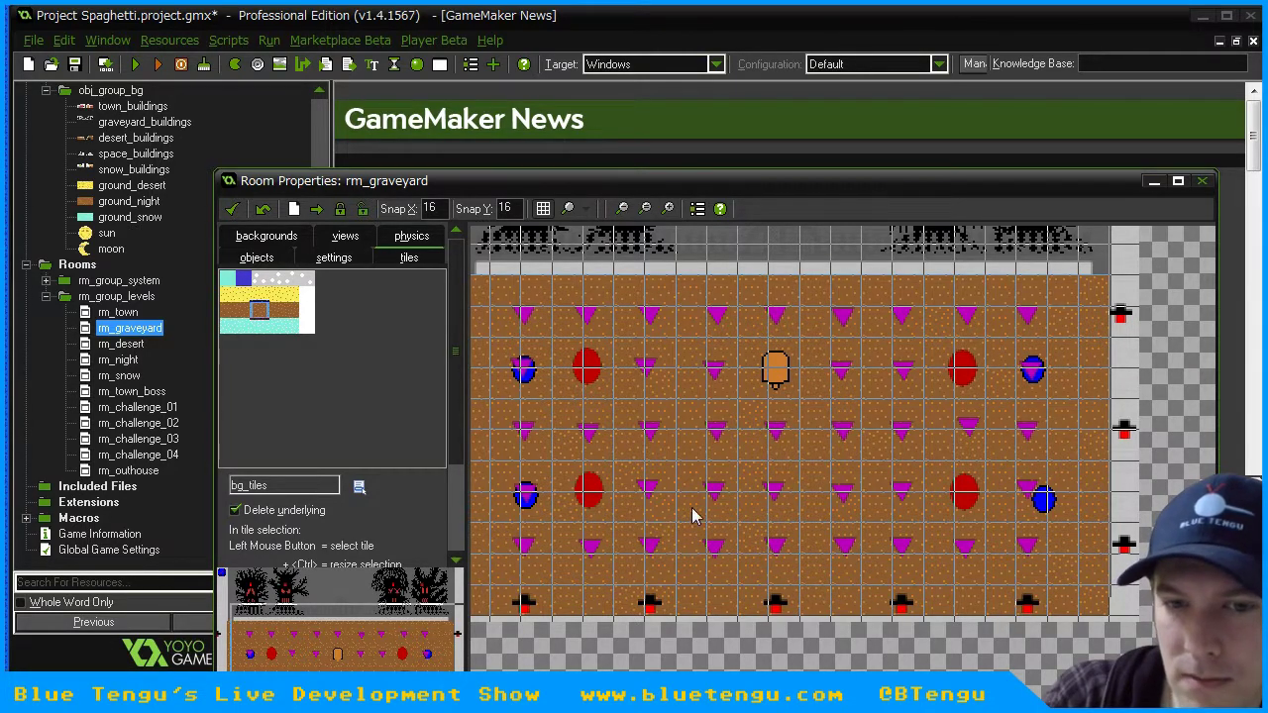
# - Vary the graveyard ground further by scattering the second, fourth and fifth brown tiles across it
pyautogui.scroll(-1, 515, 540)
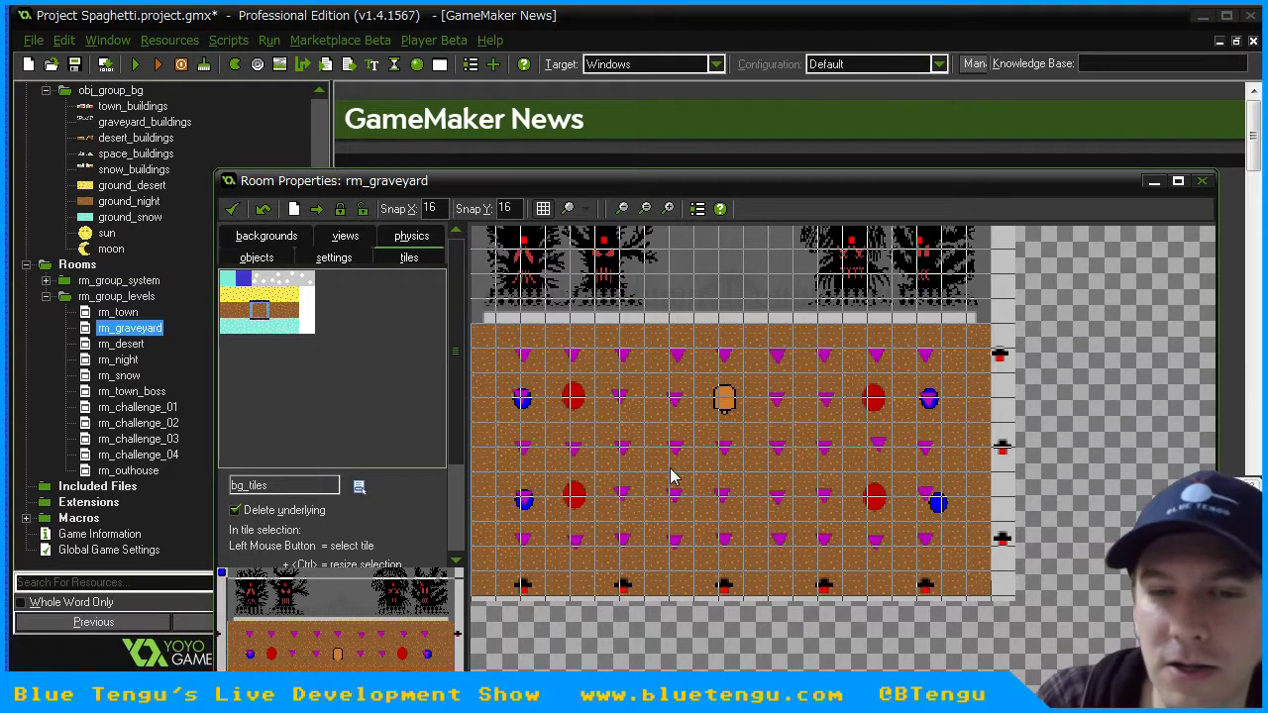
pyautogui.rightClick(763, 463)
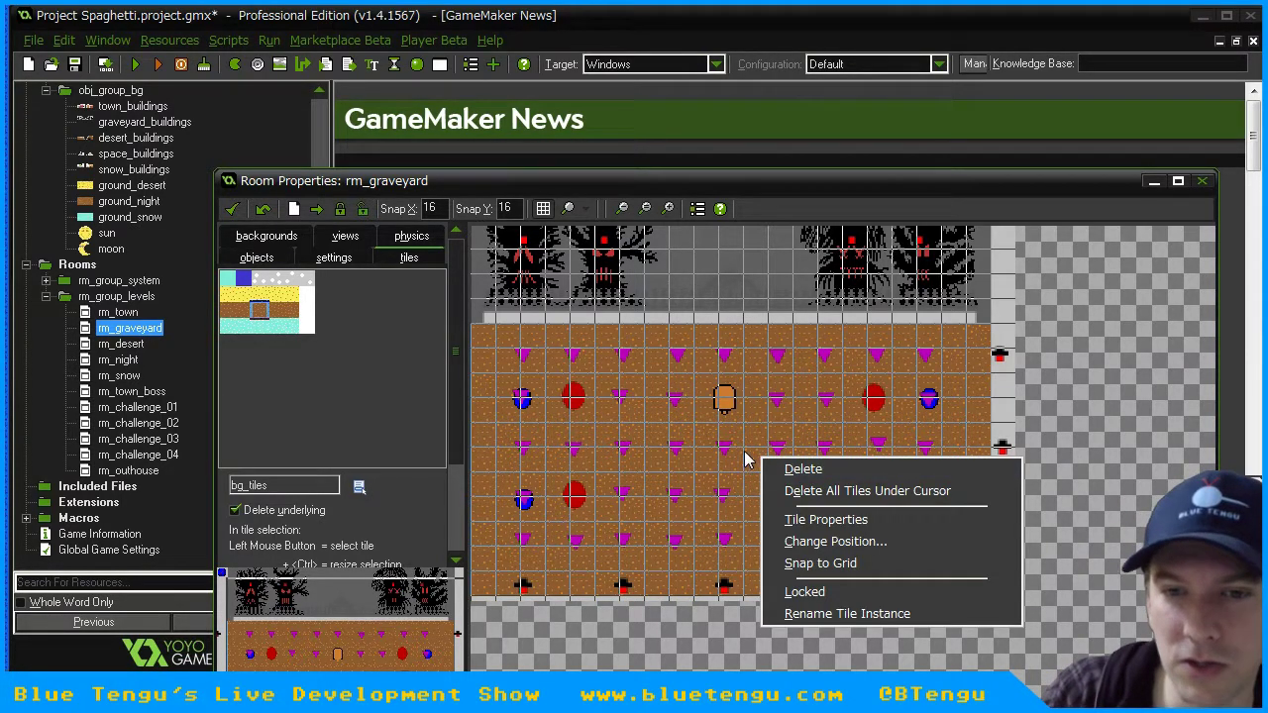
pyautogui.click(768, 469)
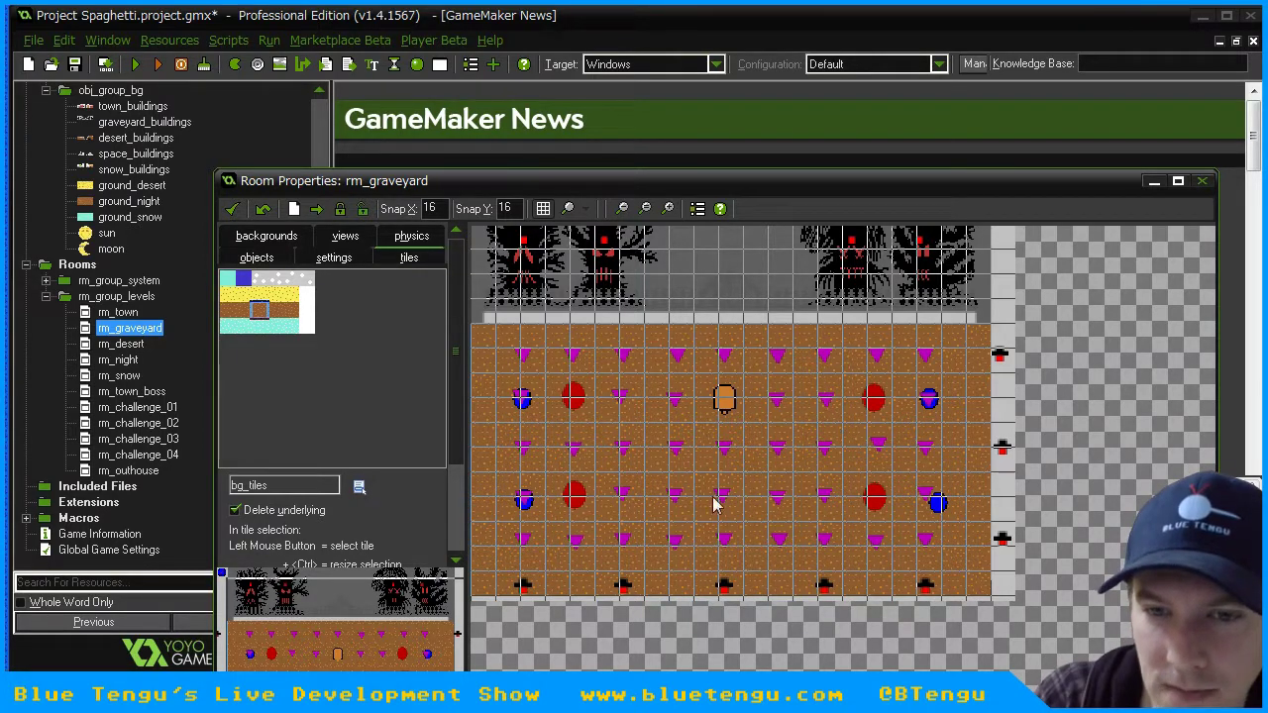
pyautogui.click(244, 311)
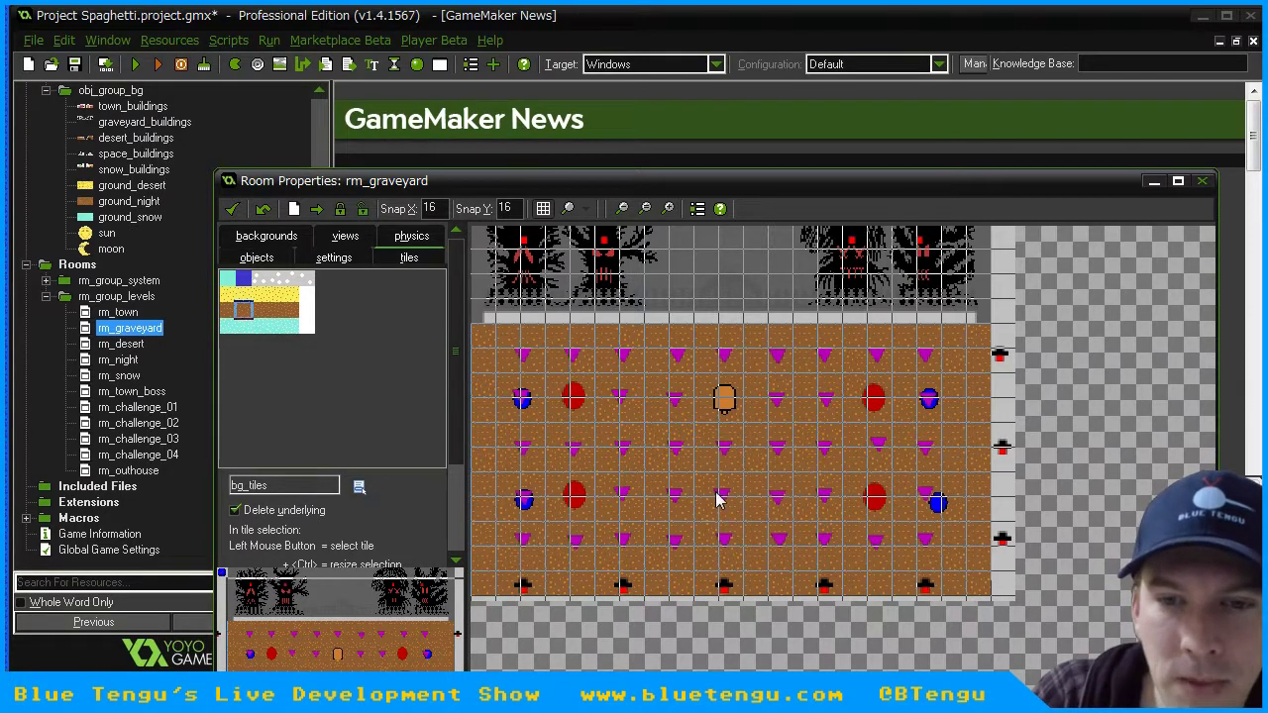
pyautogui.click(275, 310)
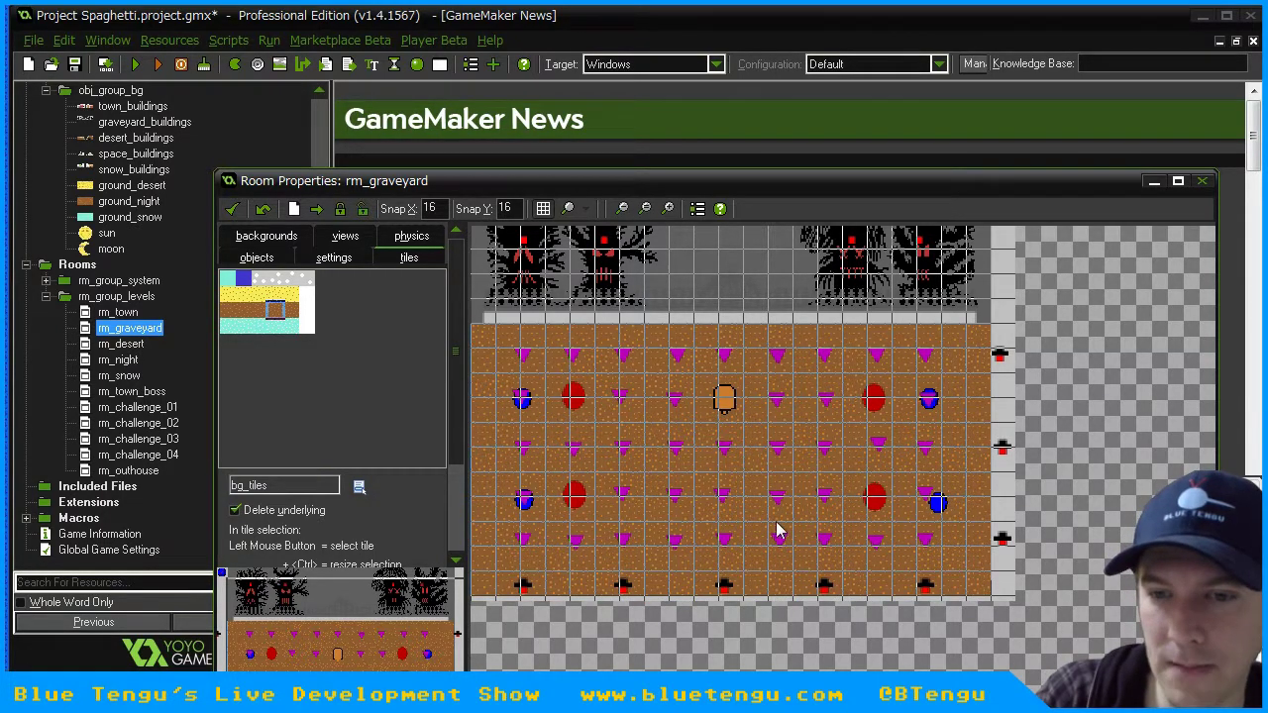
pyautogui.click(291, 310)
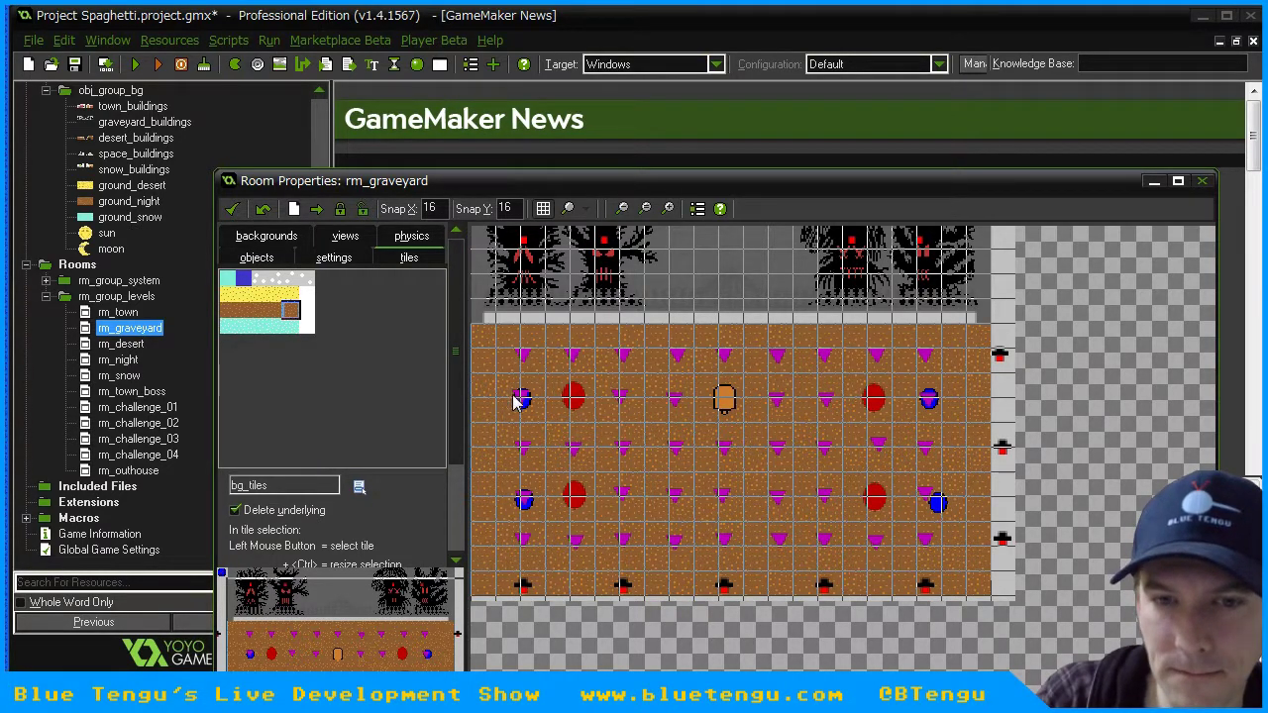
pyautogui.click(756, 606)
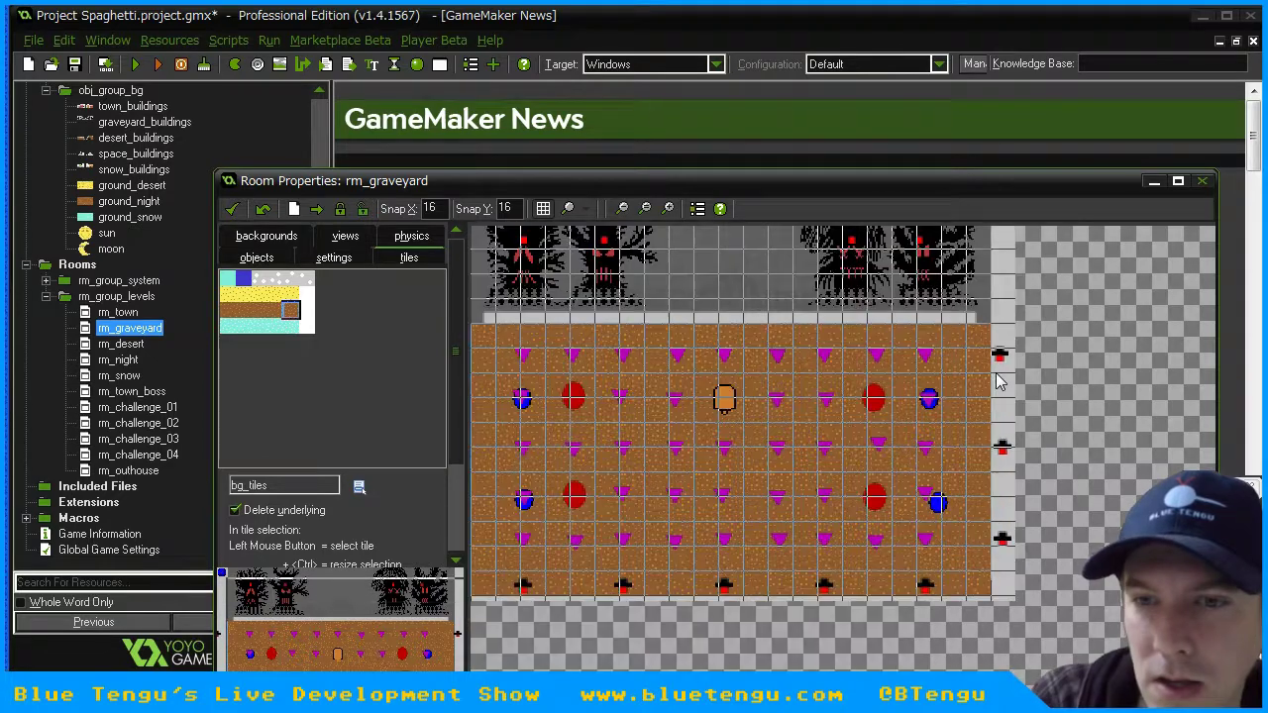
# - Switch to tile Layer 1000000 and fill the sky area above the ground with the dark blue tile of bg_tiles
pyautogui.scroll(-2, 564, 302)
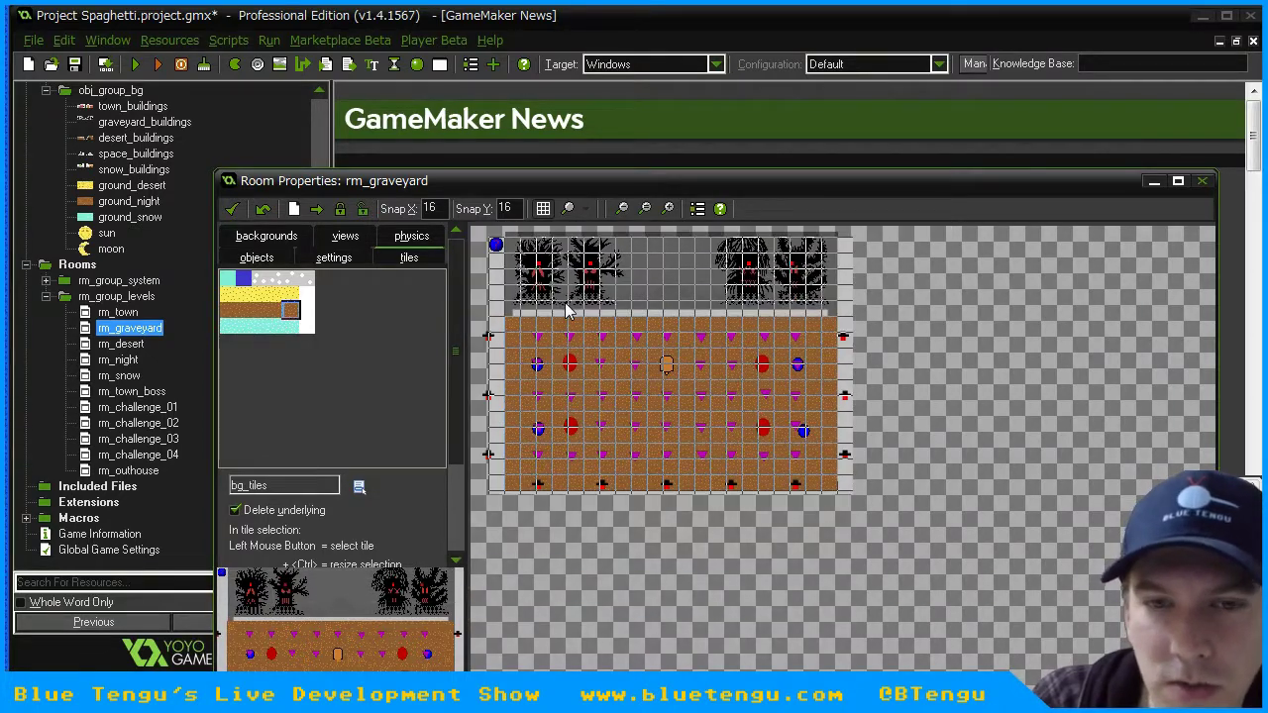
pyautogui.moveTo(594, 259); pyautogui.dragTo(677, 410, button='middle')
pyautogui.scroll(2, 685, 418)
pyautogui.scroll(-1, 685, 418)
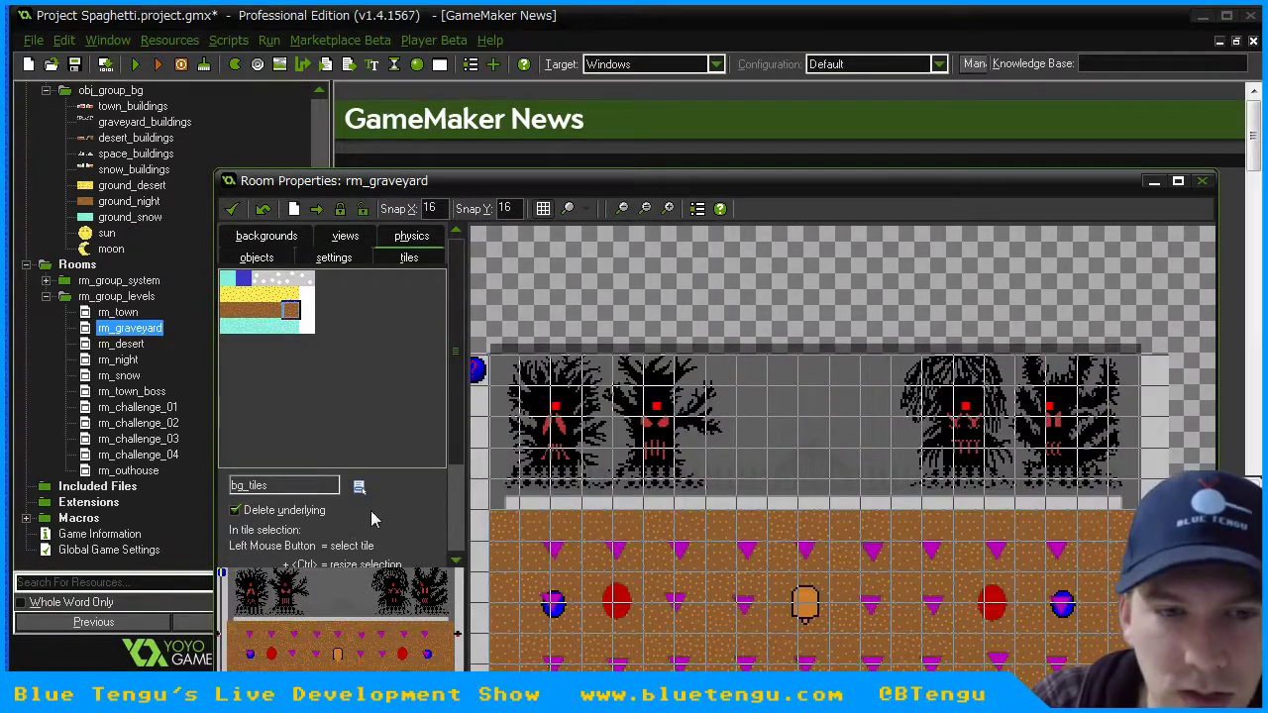
pyautogui.scroll(-3, 455, 514)
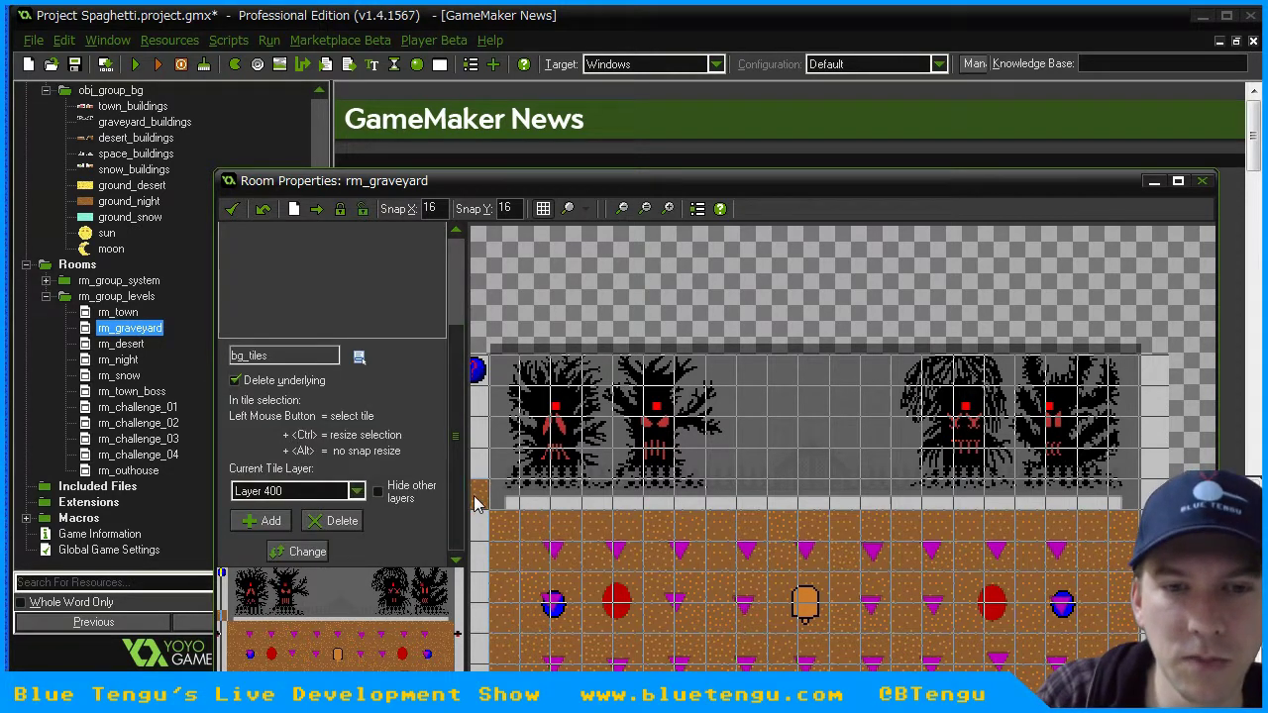
pyautogui.click(356, 490)
pyautogui.click(278, 506)
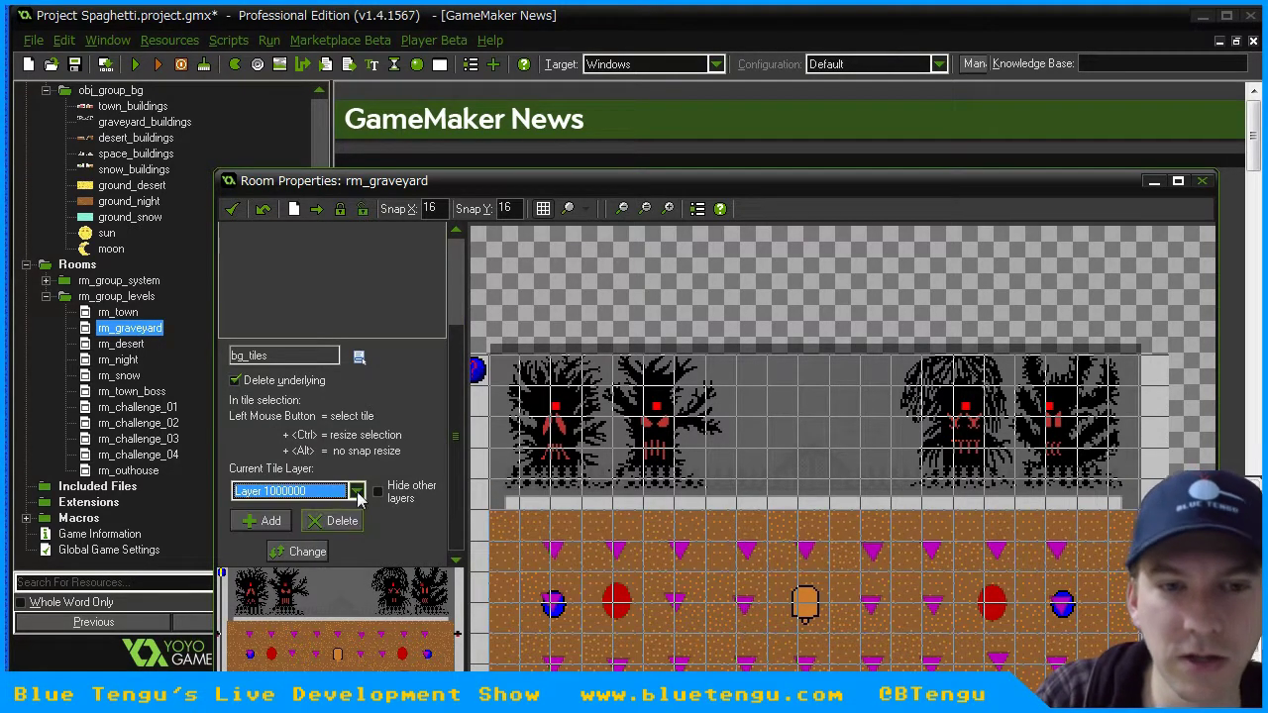
pyautogui.scroll(3, 444, 257)
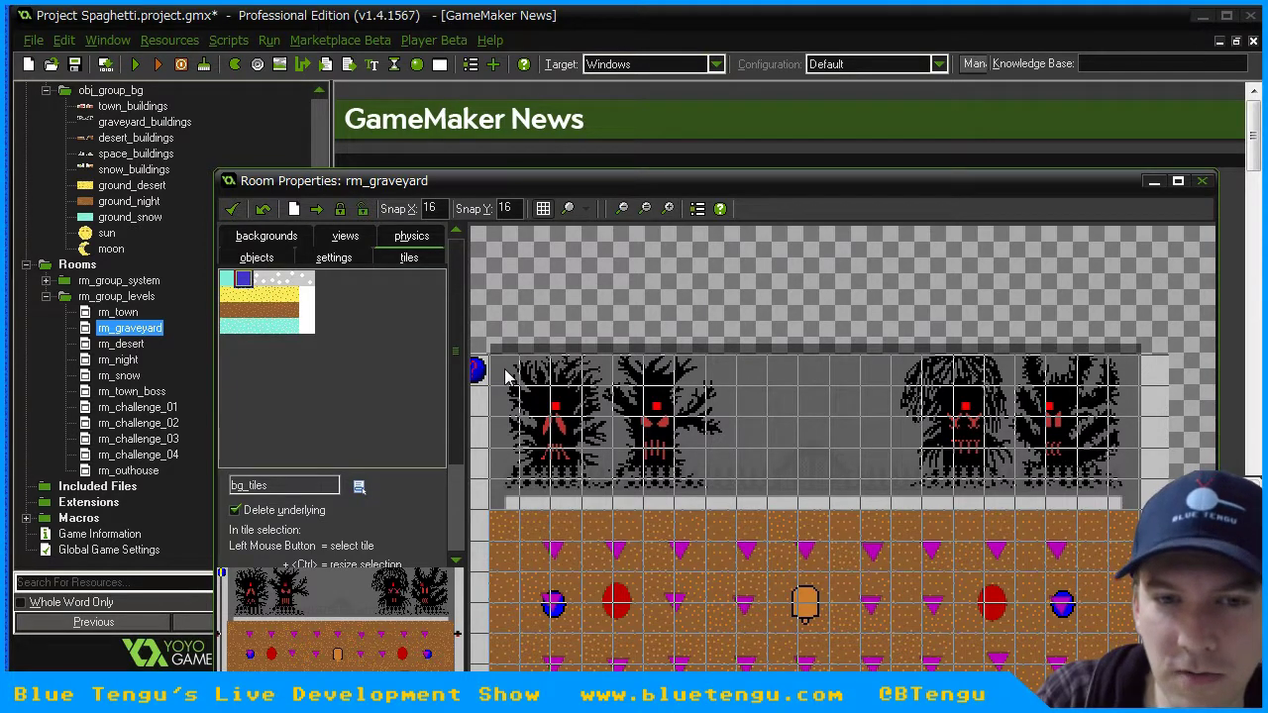
pyautogui.moveTo(506, 376)
pyautogui.mouseDown()
pyautogui.moveTo(1099, 383)
pyautogui.moveTo(1126, 402)
pyautogui.moveTo(1135, 484)
pyautogui.moveTo(555, 488)
pyautogui.moveTo(507, 479)
pyautogui.moveTo(1097, 466)
pyautogui.moveTo(995, 432)
pyautogui.moveTo(535, 453)
pyautogui.moveTo(500, 396)
pyautogui.moveTo(1089, 424)
pyautogui.moveTo(997, 428)
pyautogui.mouseUp()
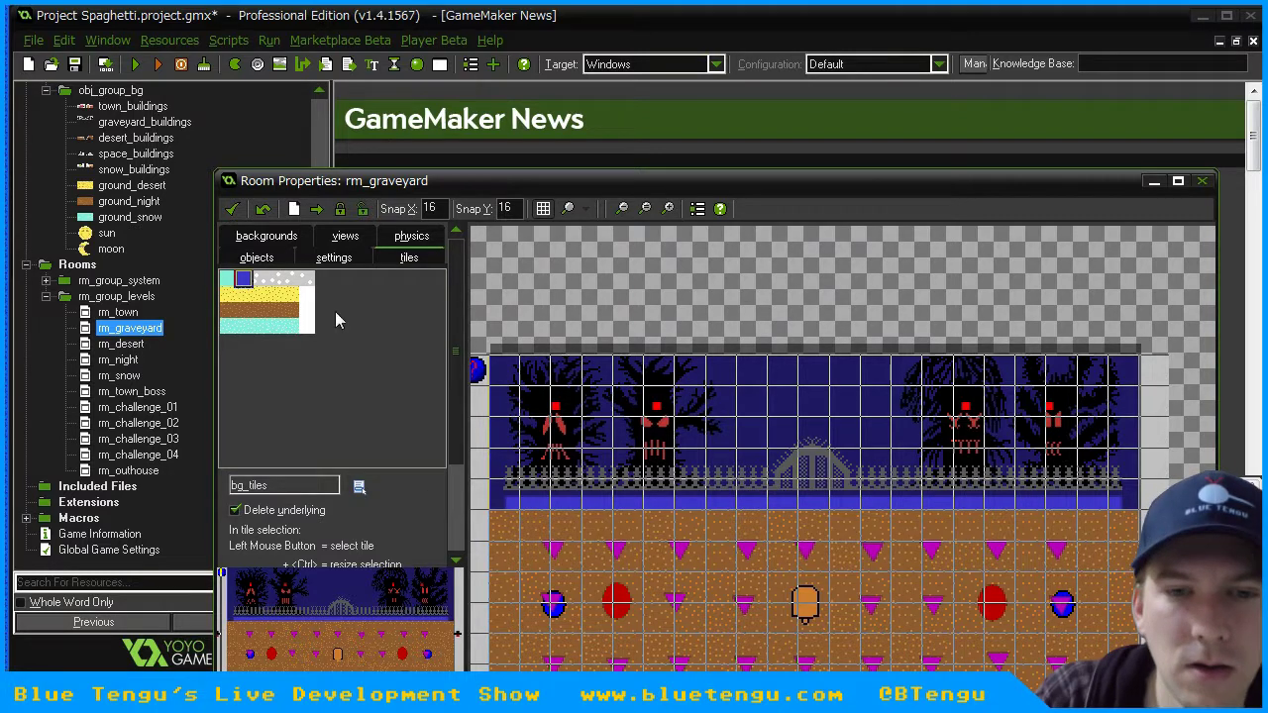
# - Choose the third brown tile and set the room's vertical snap to 1
pyautogui.click(258, 310)
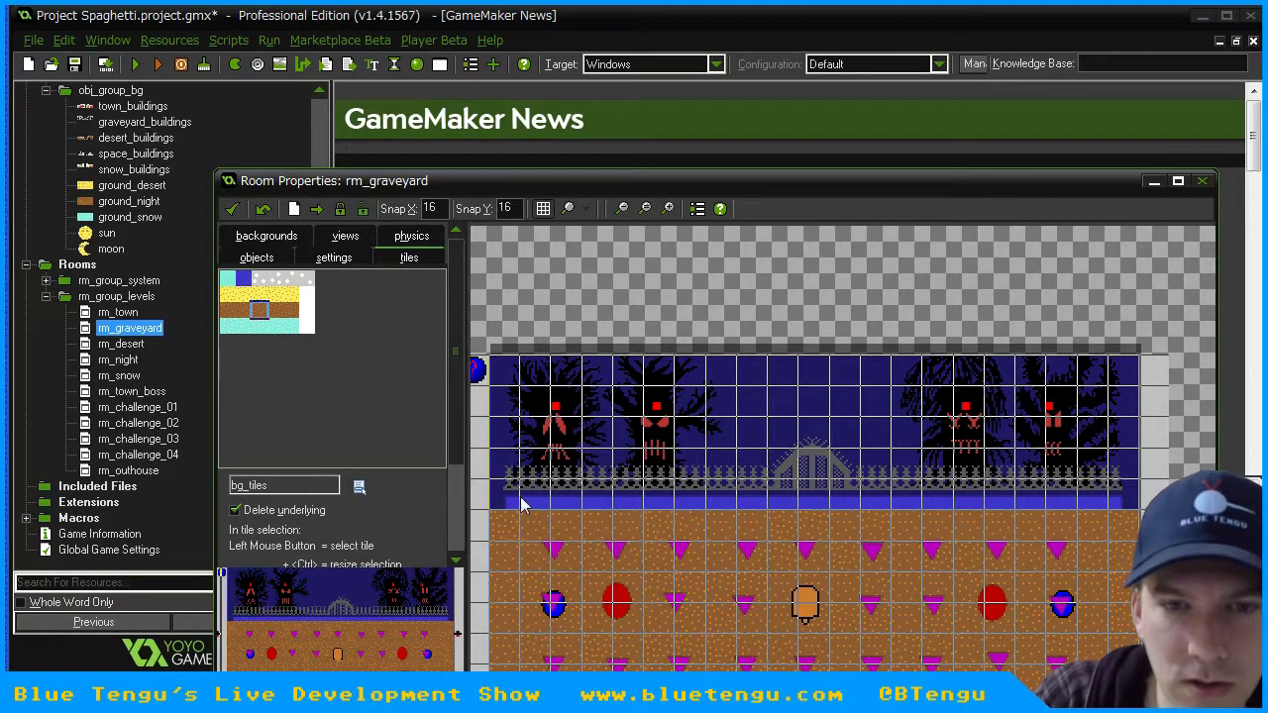
pyautogui.scroll(2, 524, 511)
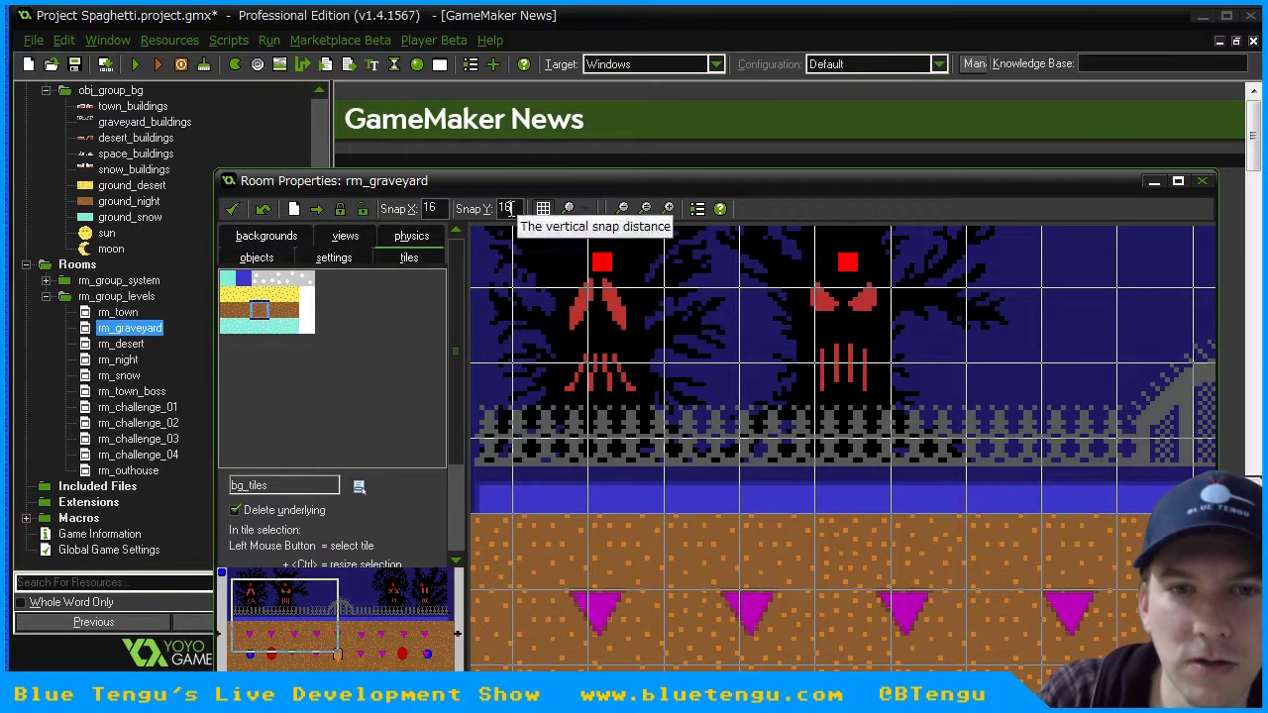
pyautogui.moveTo(517, 208); pyautogui.dragTo(431, 209)
pyautogui.write('1')
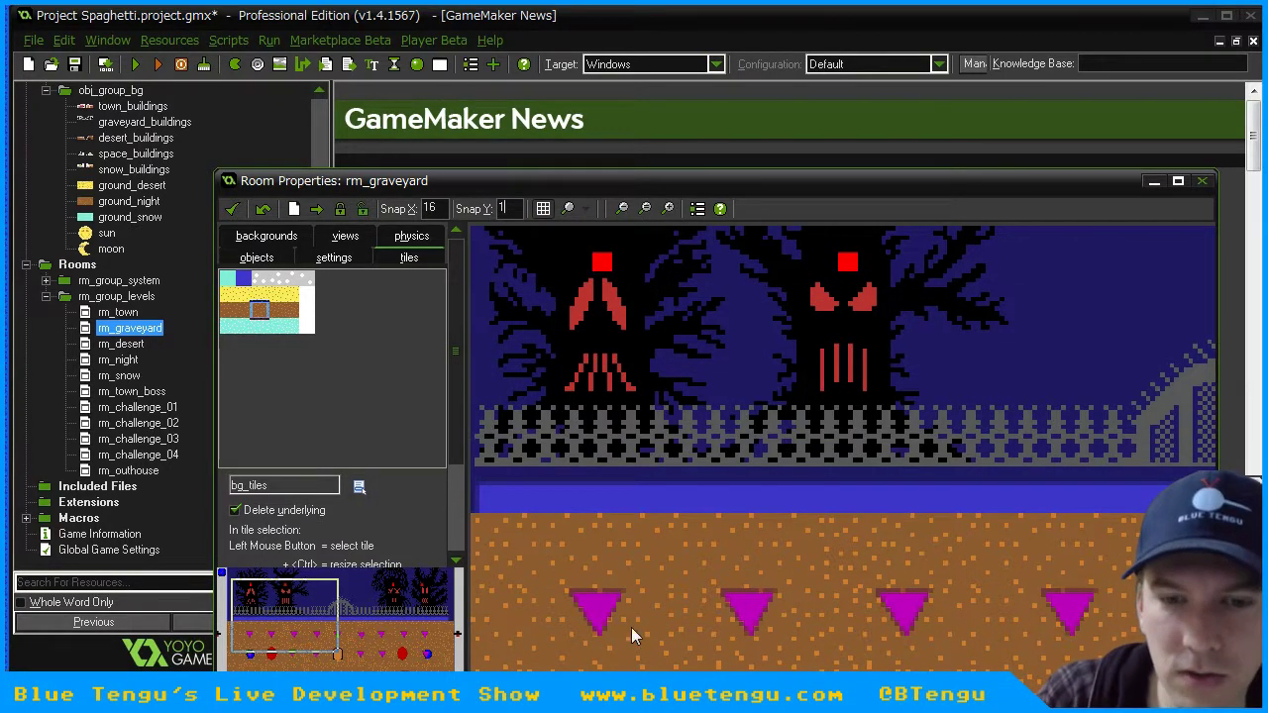
pyautogui.scroll(-1, 637, 509)
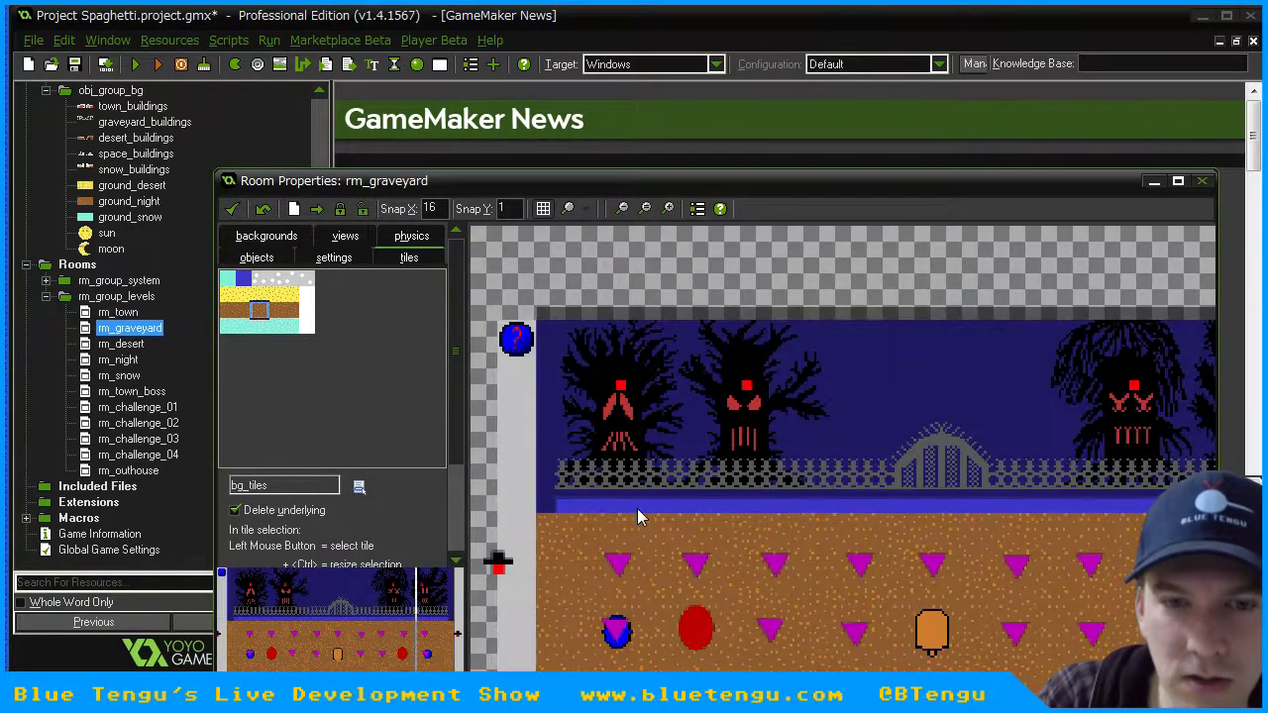
pyautogui.rightClick(546, 502)
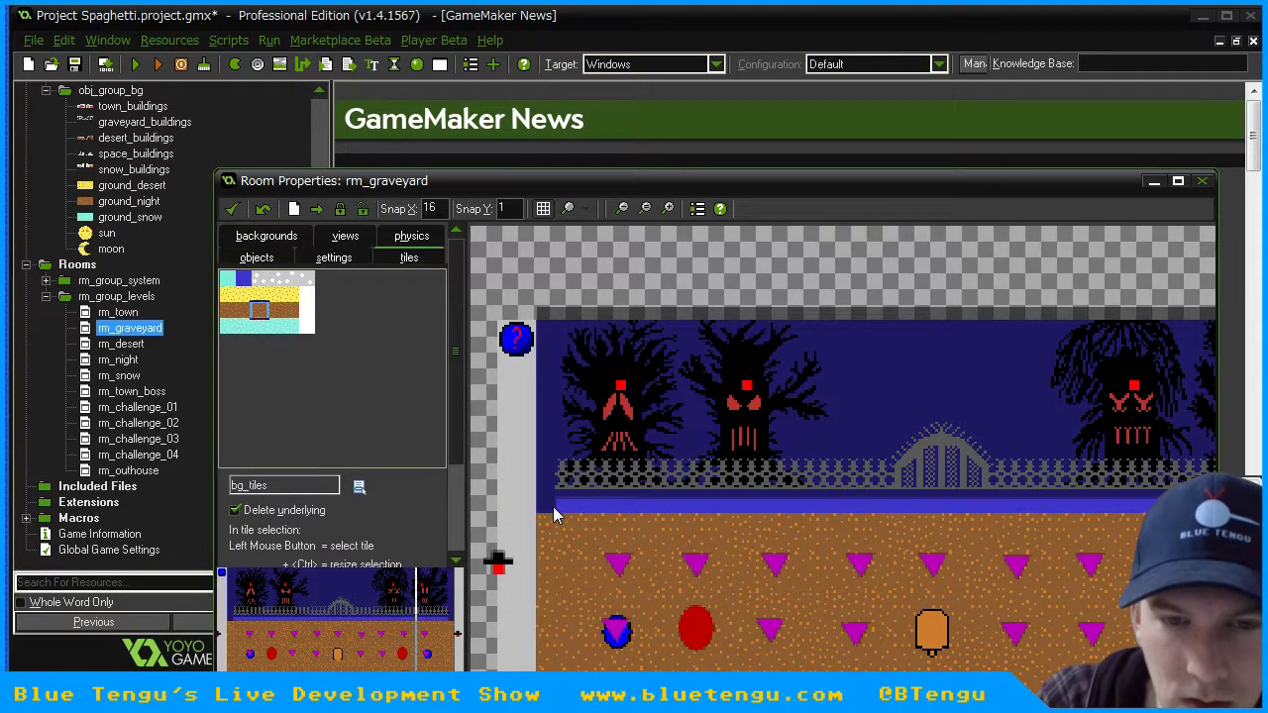
pyautogui.click(555, 511)
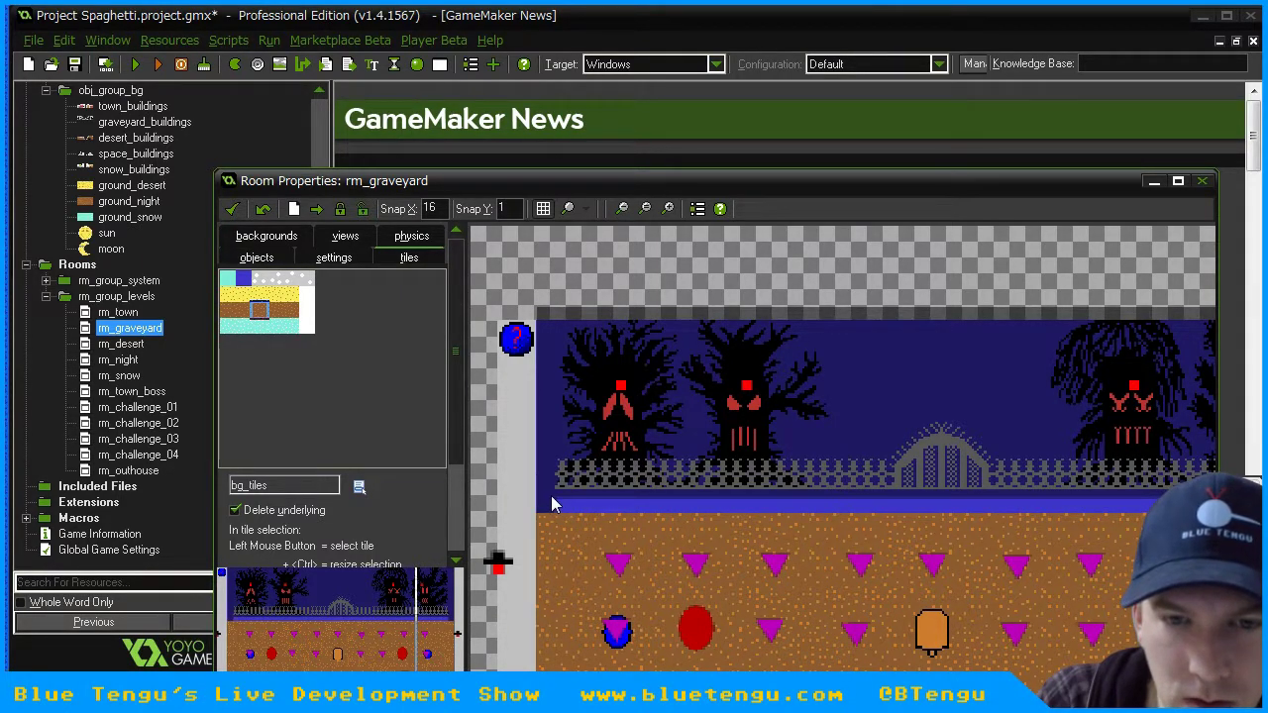
pyautogui.rightClick(553, 504)
# - Make Layer 400 the current tile layer
pyautogui.scroll(-3, 327, 476)
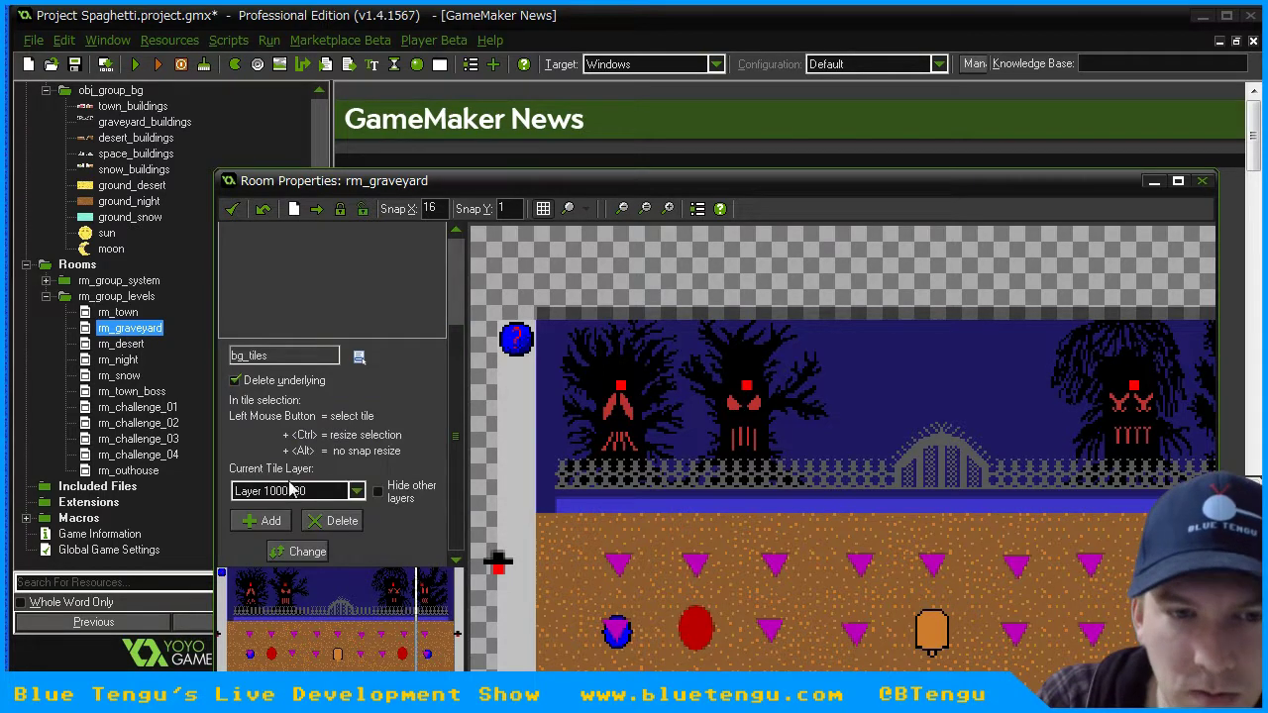
pyautogui.click(294, 491)
pyautogui.click(293, 522)
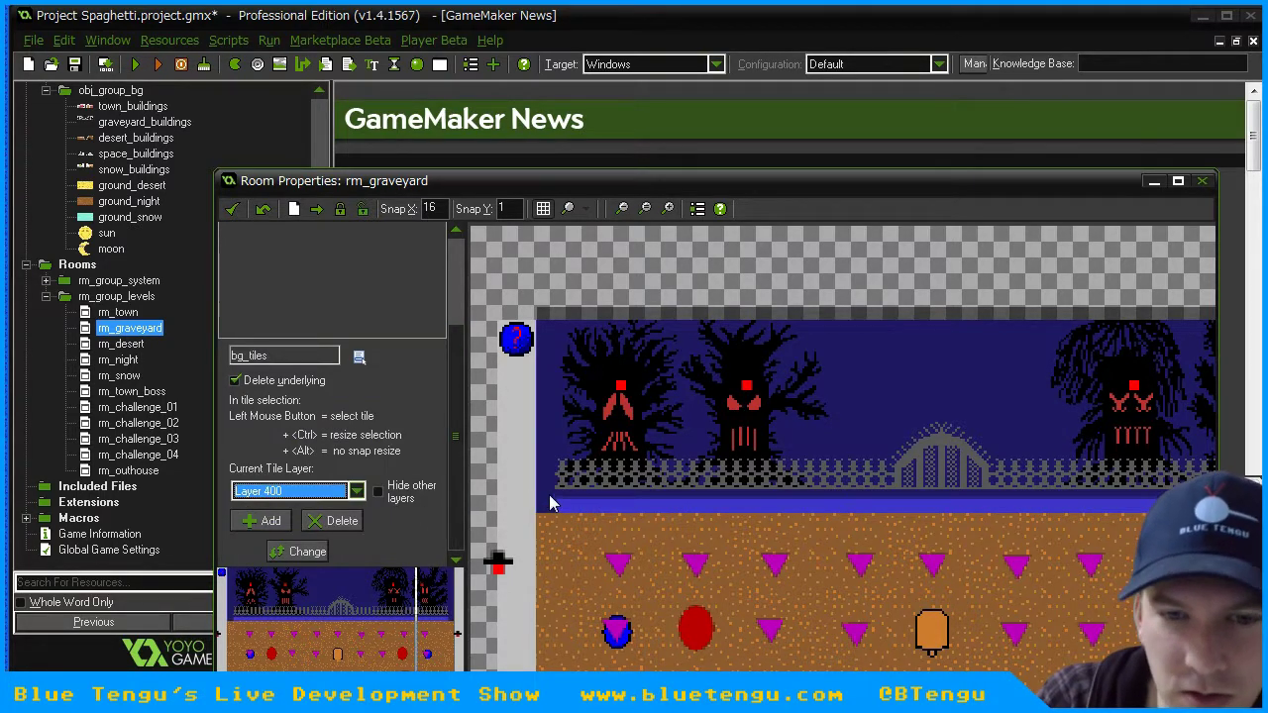
pyautogui.click(554, 502)
pyautogui.rightClick(554, 498)
pyautogui.click(551, 490)
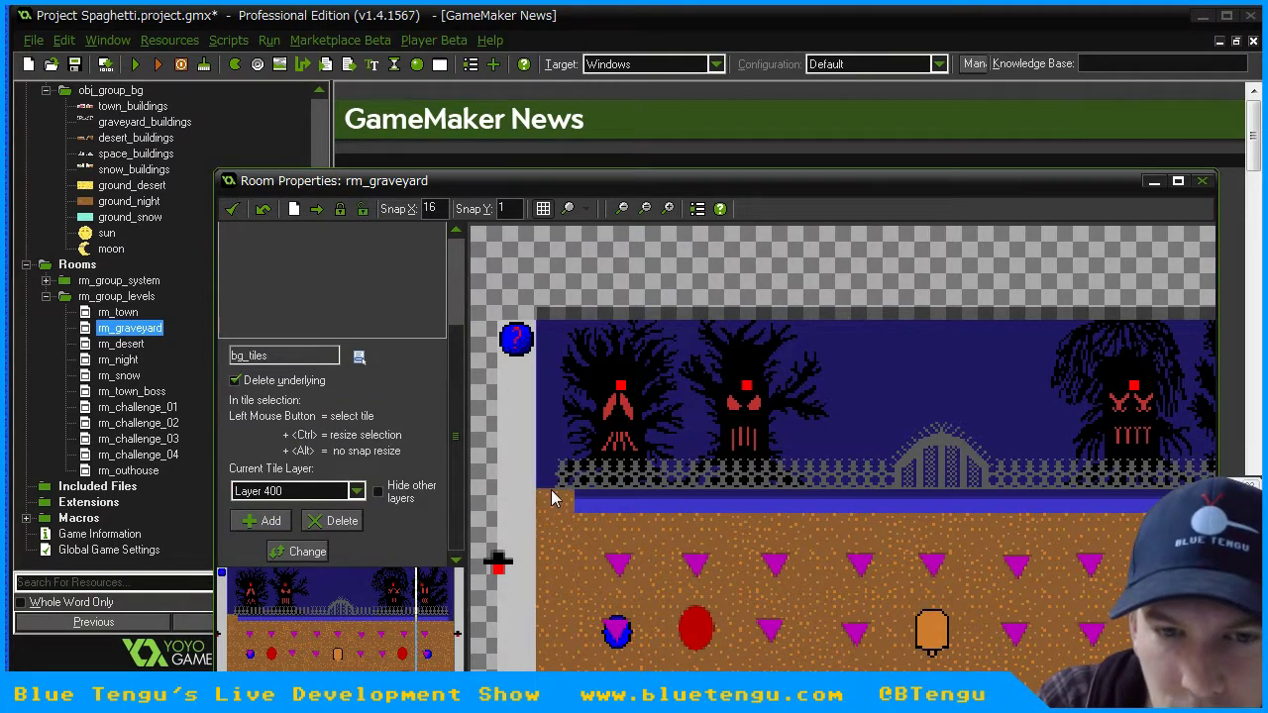
pyautogui.rightClick(554, 499)
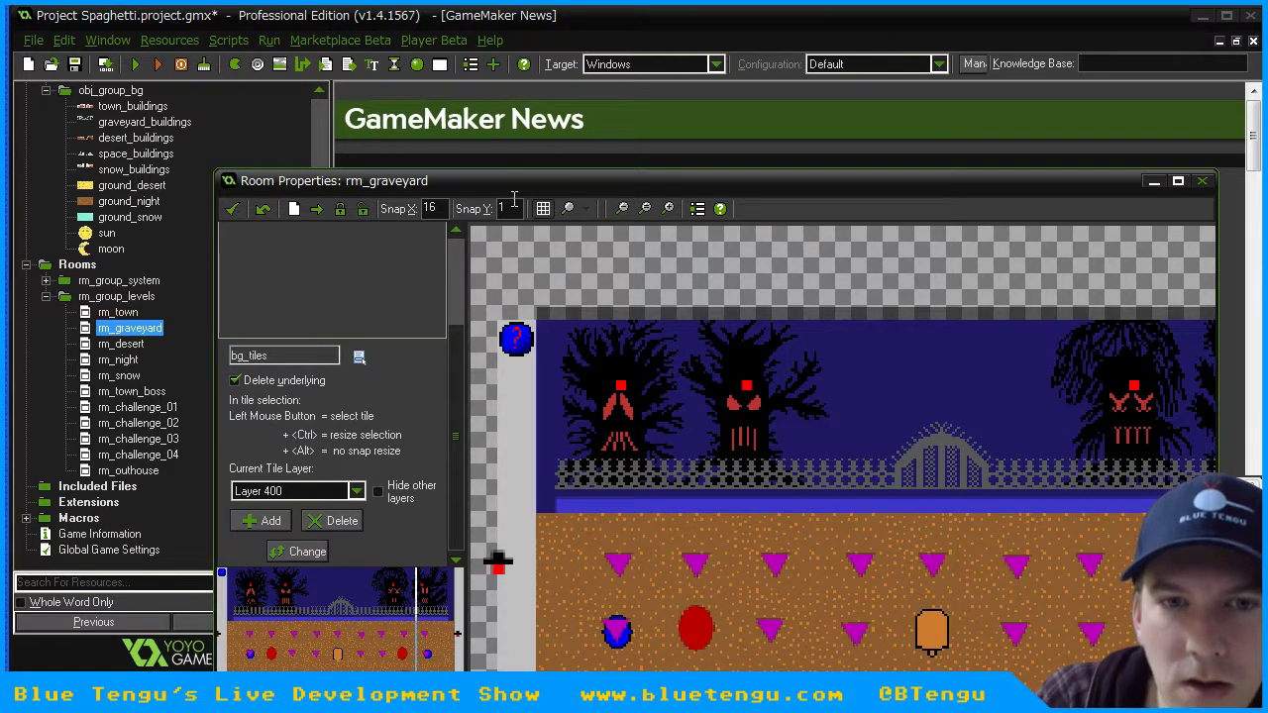
pyautogui.press('BackSpace')
pyautogui.write('4')
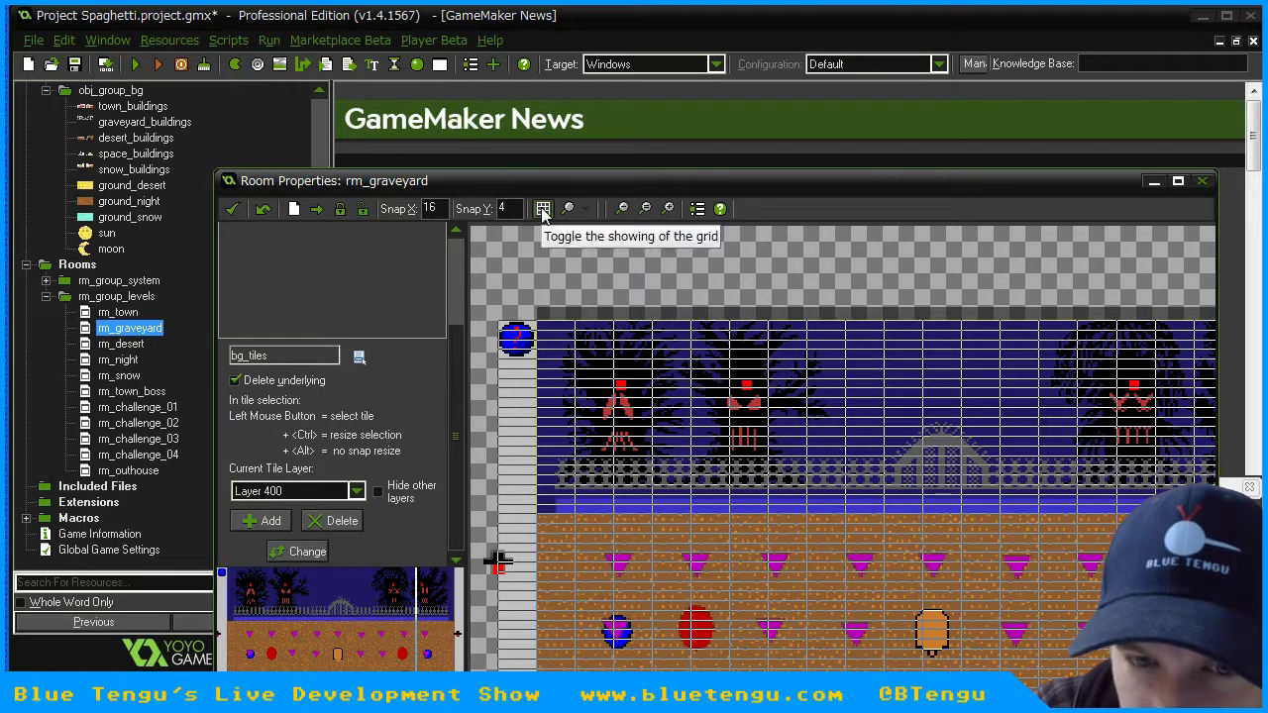
pyautogui.write('3')
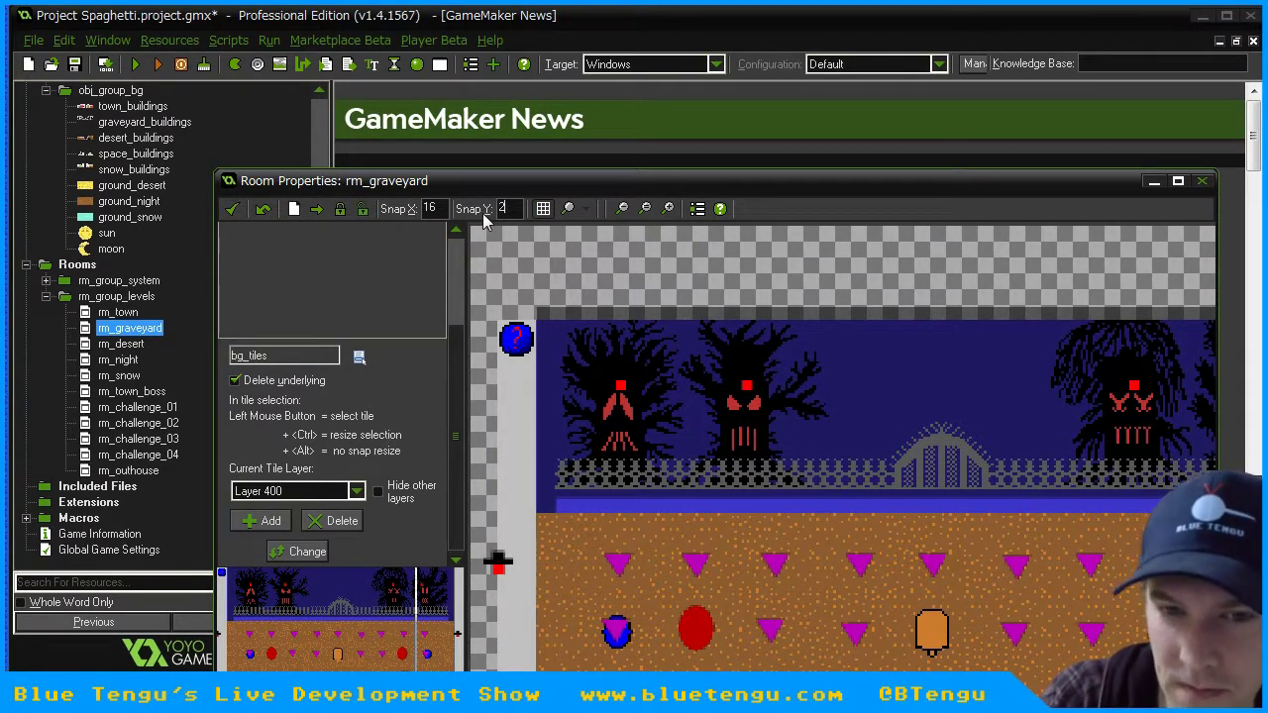
# - Set the vertical snap to 1 and extend the brown ground up to the fence beneath the first two trees
pyautogui.press('Tab')
pyautogui.click(552, 491)
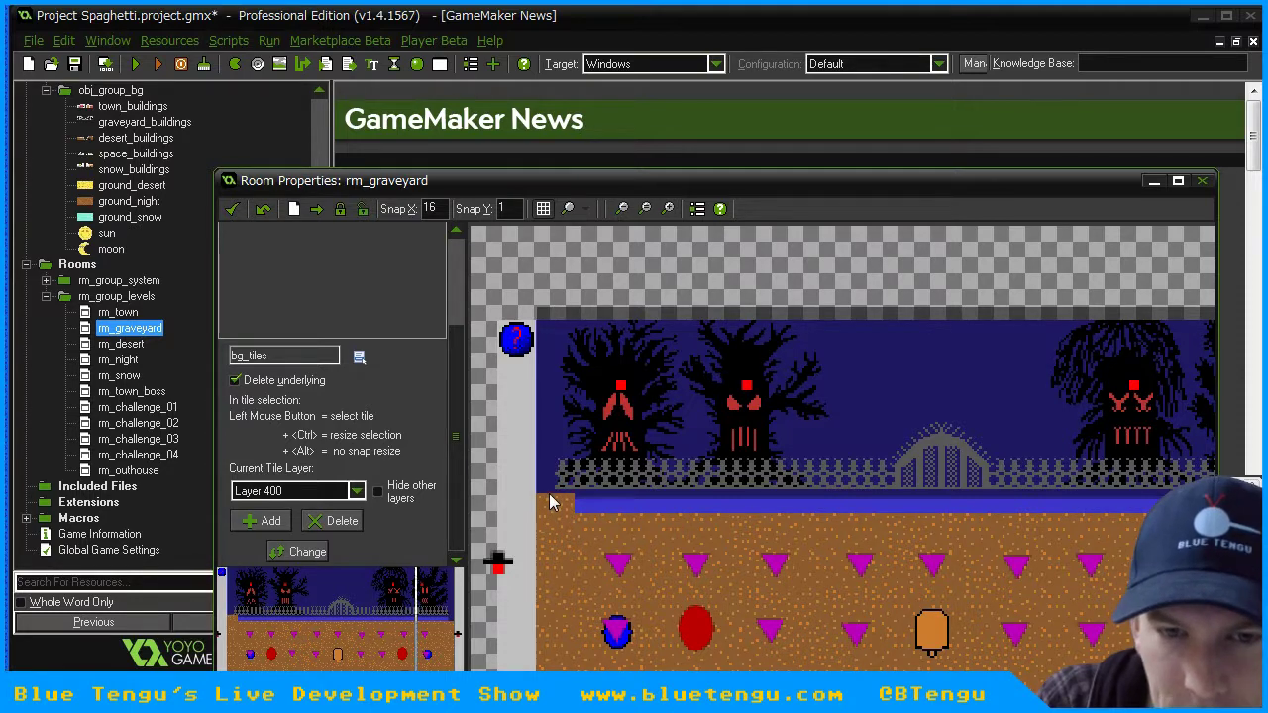
pyautogui.scroll(4, 659, 556)
pyautogui.moveTo(614, 449); pyautogui.dragTo(760, 494, button='middle')
pyautogui.scroll(3, 357, 373)
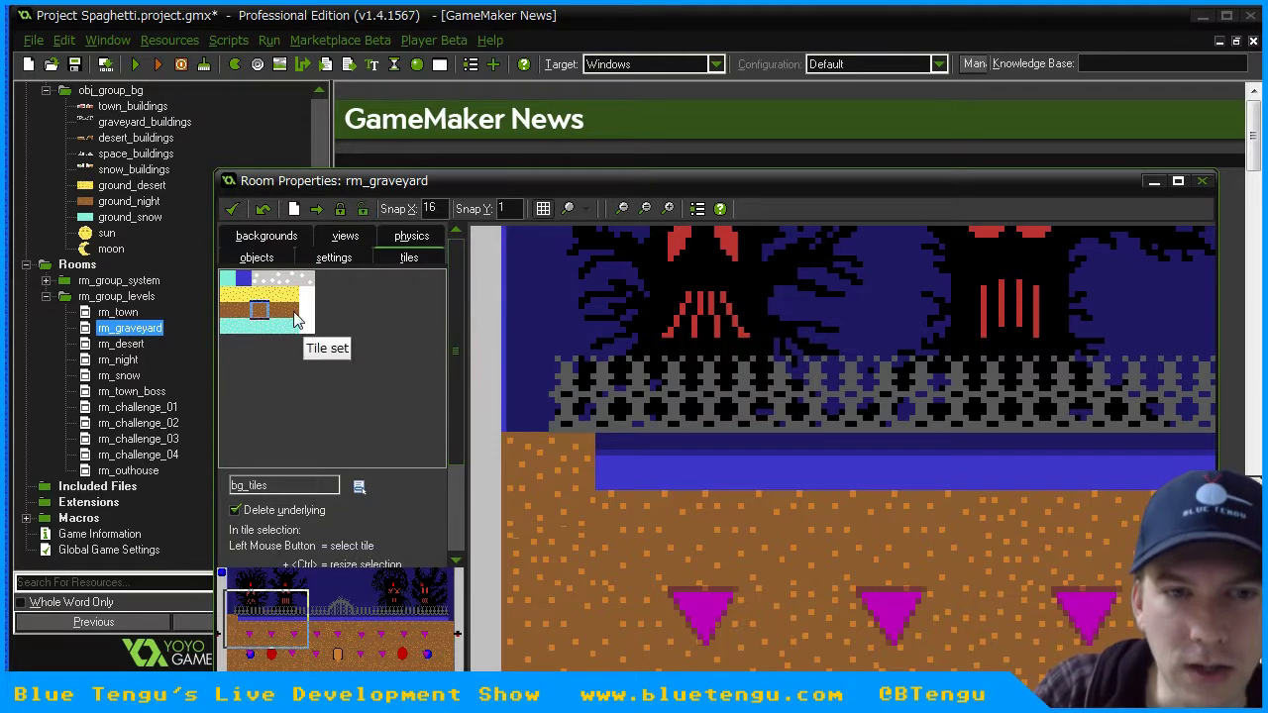
pyautogui.click(614, 445)
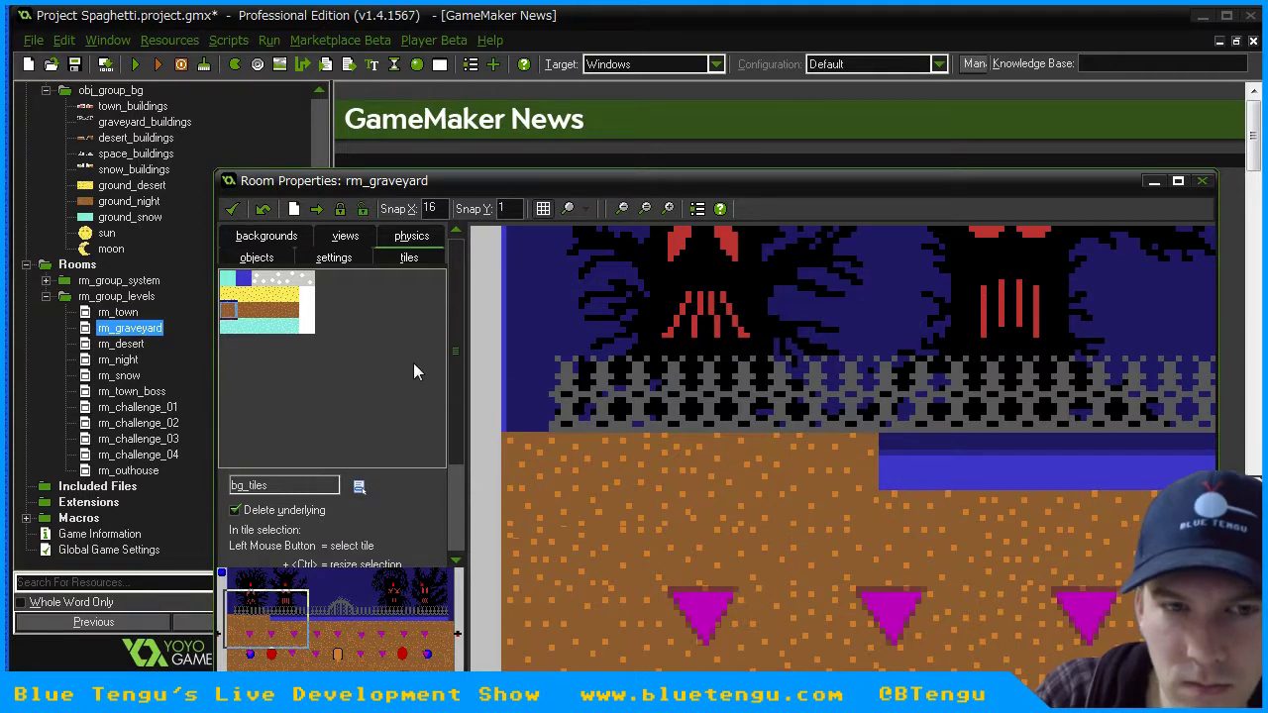
pyautogui.moveTo(902, 488); pyautogui.dragTo(902, 441)
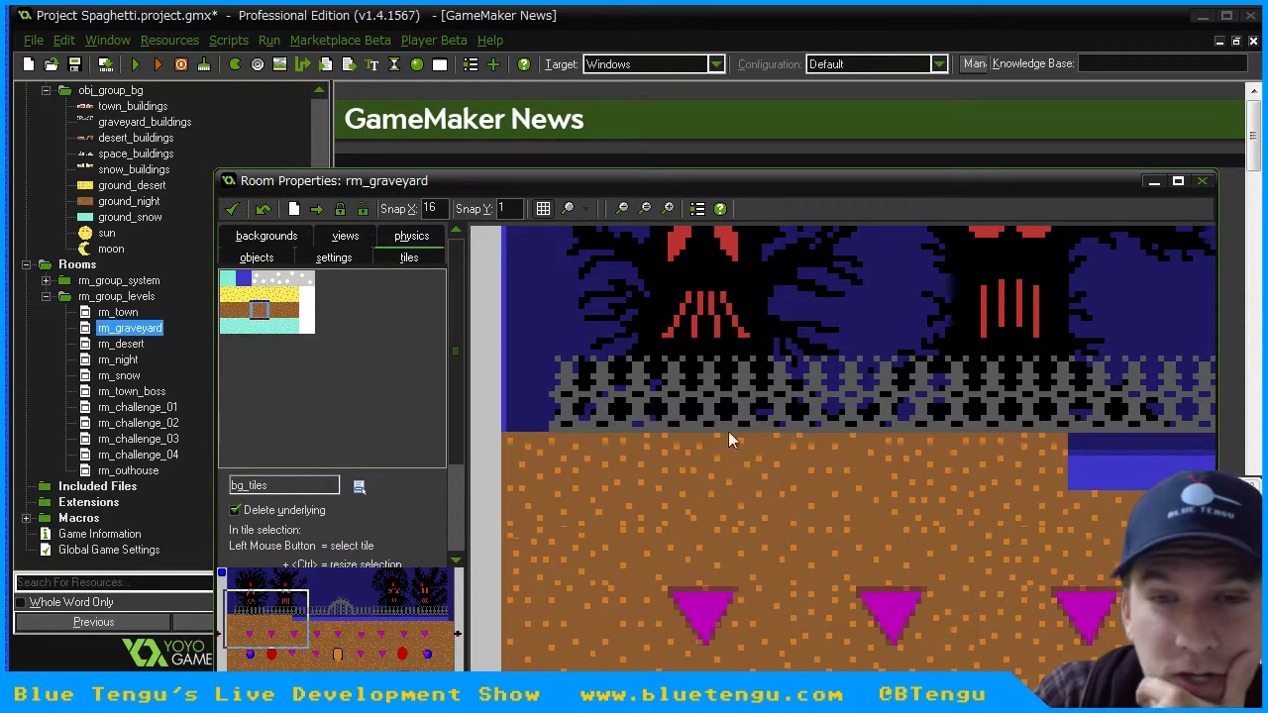
pyautogui.moveTo(1110, 498); pyautogui.dragTo(1088, 433)
# - Continue the strip of varied brown tiles along the base of the fence and across the gate
pyautogui.moveTo(1102, 423); pyautogui.dragTo(479, 435, button='middle')
pyautogui.click(286, 313)
pyautogui.moveTo(556, 492)
pyautogui.mouseDown()
pyautogui.moveTo(555, 460)
pyautogui.moveTo(654, 479)
pyautogui.mouseUp()
pyautogui.click(259, 293)
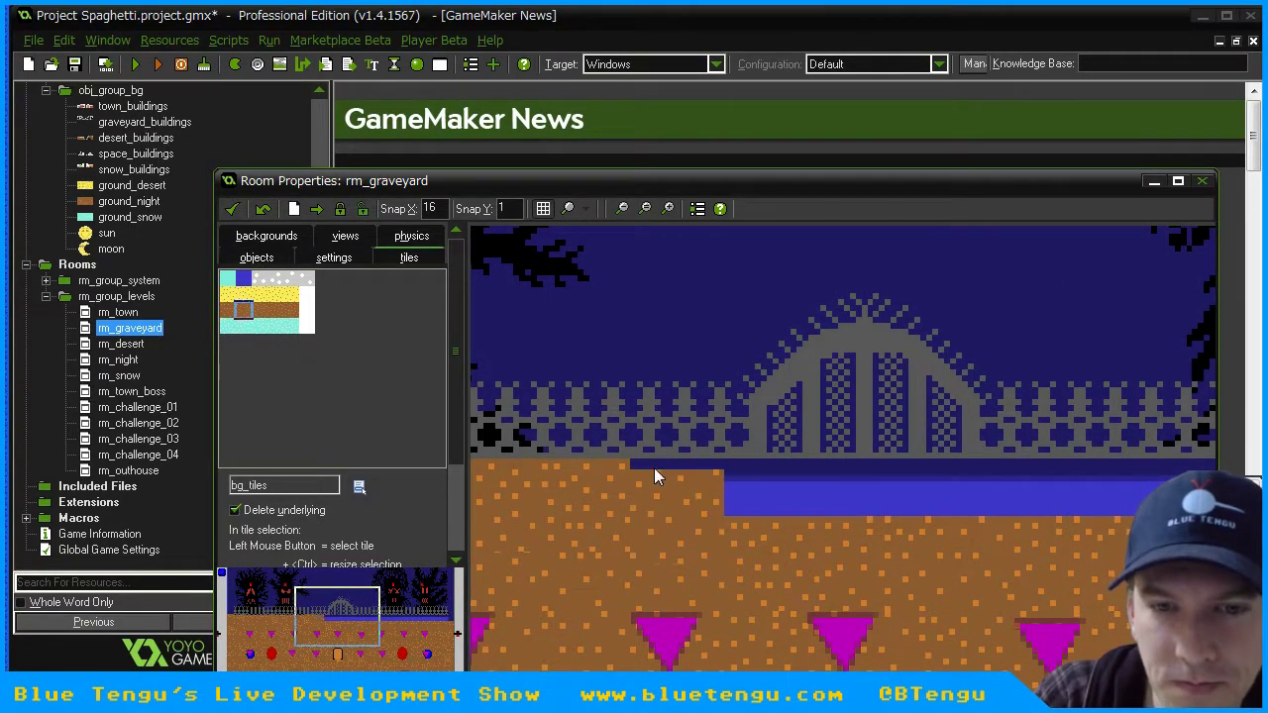
pyautogui.click(228, 311)
pyautogui.moveTo(739, 521)
pyautogui.mouseDown()
pyautogui.moveTo(745, 458)
pyautogui.moveTo(756, 481)
pyautogui.moveTo(756, 460)
pyautogui.mouseUp()
pyautogui.hotkey('ctrl', 'z')
pyautogui.moveTo(893, 543)
pyautogui.mouseDown()
pyautogui.moveTo(850, 502)
pyautogui.moveTo(848, 466)
pyautogui.mouseUp()
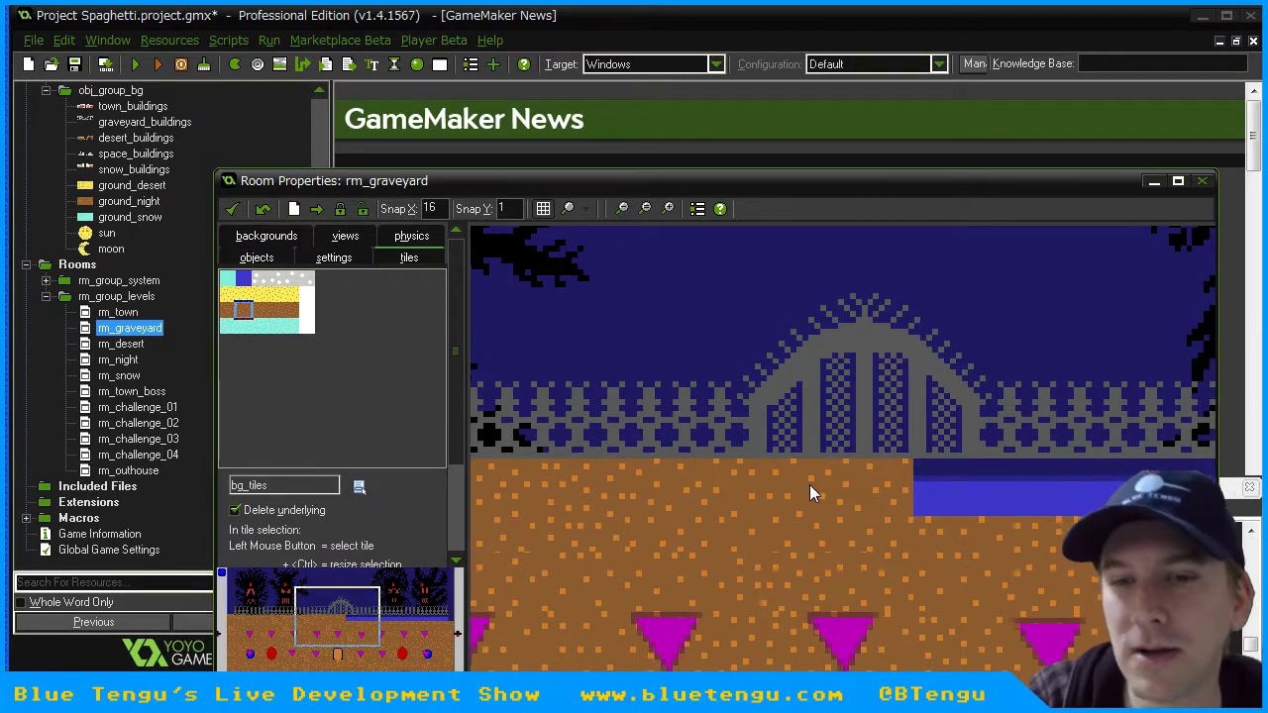
pyautogui.moveTo(937, 485); pyautogui.dragTo(943, 458)
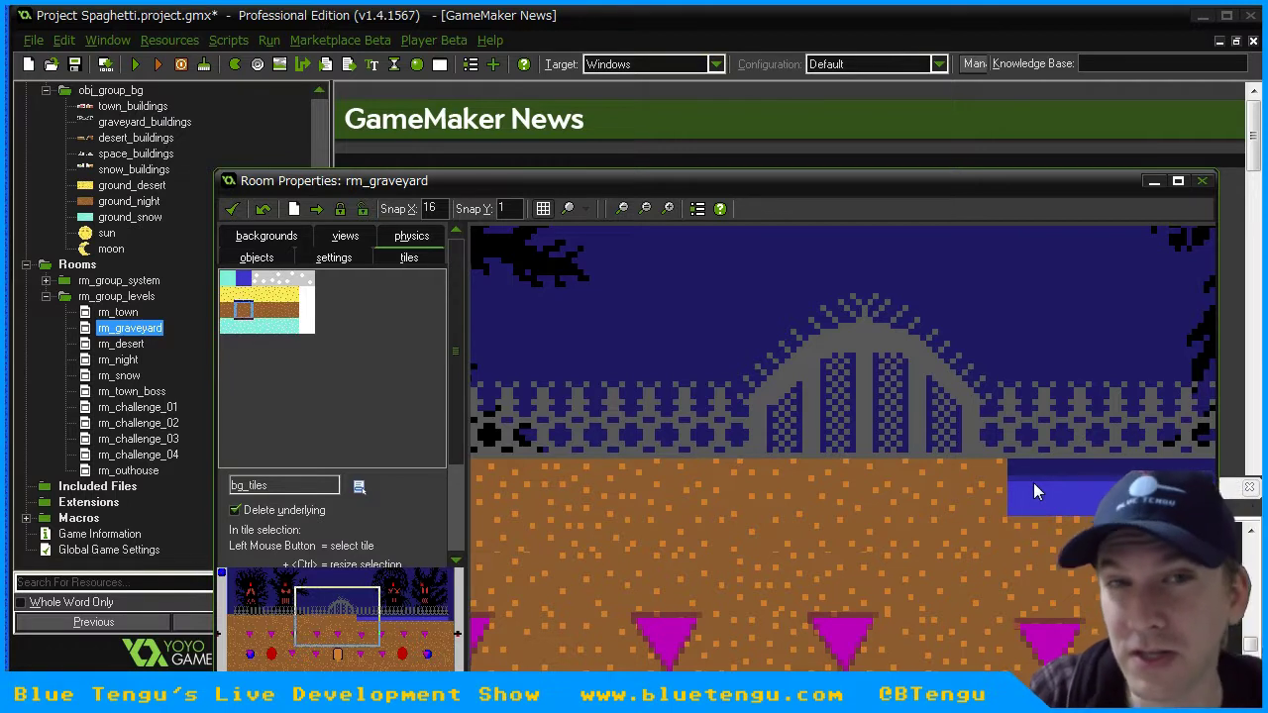
pyautogui.moveTo(1037, 482); pyautogui.dragTo(1031, 460)
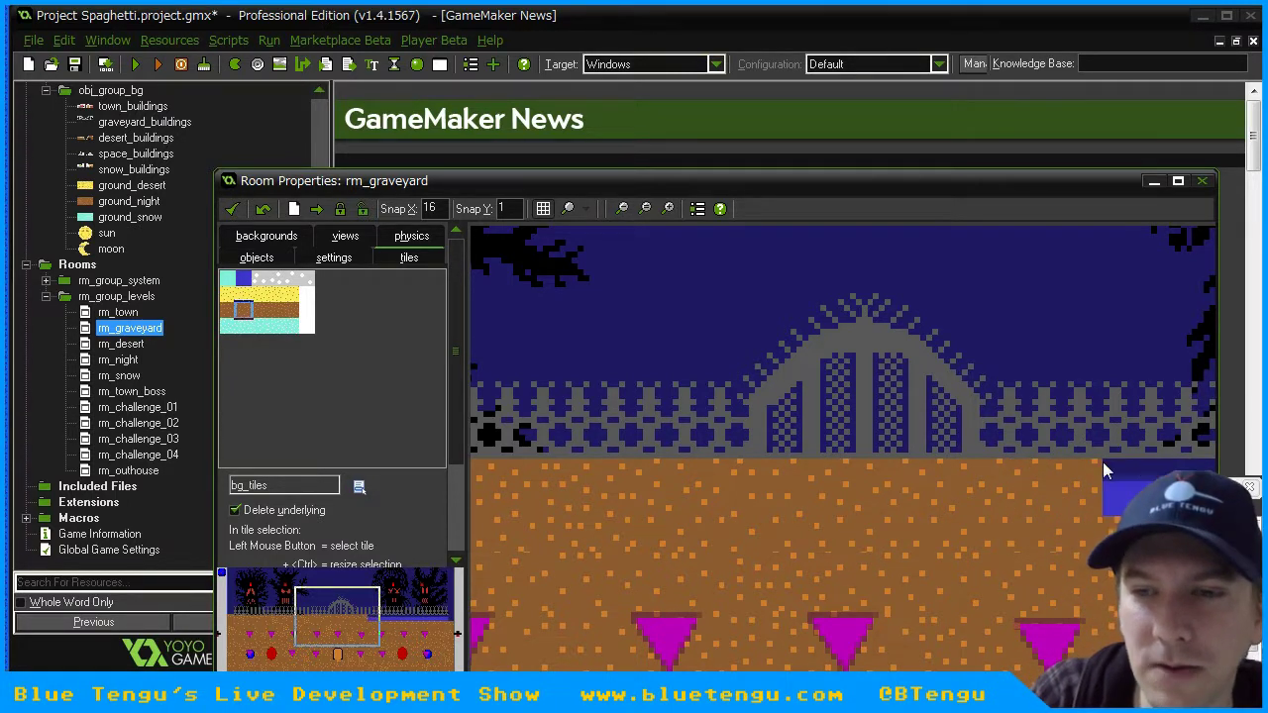
# - Vary the strip below and beside the gate with the third brown tile
pyautogui.click(259, 310)
pyautogui.keyDown('ctrl'); pyautogui.rightClick(1051, 483); pyautogui.keyUp('ctrl')
pyautogui.press('Escape')
pyautogui.moveTo(1044, 481); pyautogui.dragTo(1043, 460)
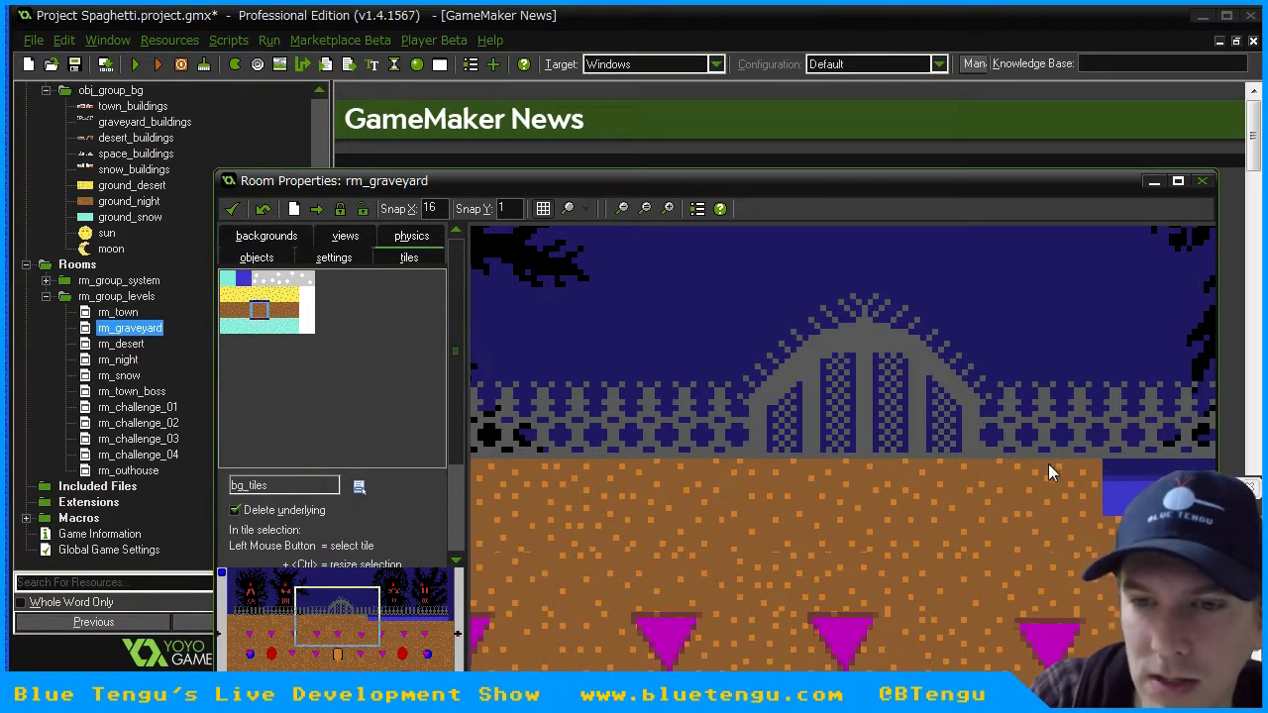
pyautogui.keyDown('ctrl'); pyautogui.rightClick(860, 474); pyautogui.keyUp('ctrl')
pyautogui.click(897, 485)
pyautogui.click(860, 475)
# - Extend the ground along the fence beyond the gate with the third, first and fifth brown tiles
pyautogui.click(291, 310)
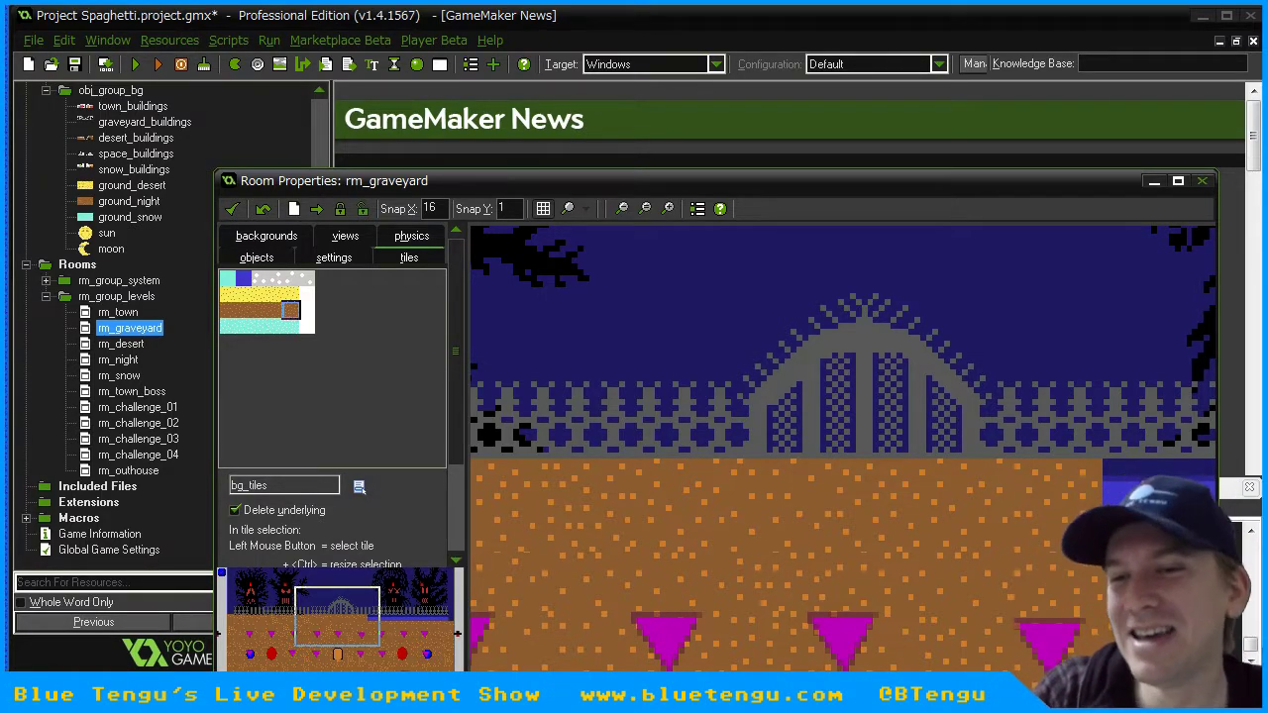
pyautogui.moveTo(1123, 471); pyautogui.dragTo(740, 491, button='middle')
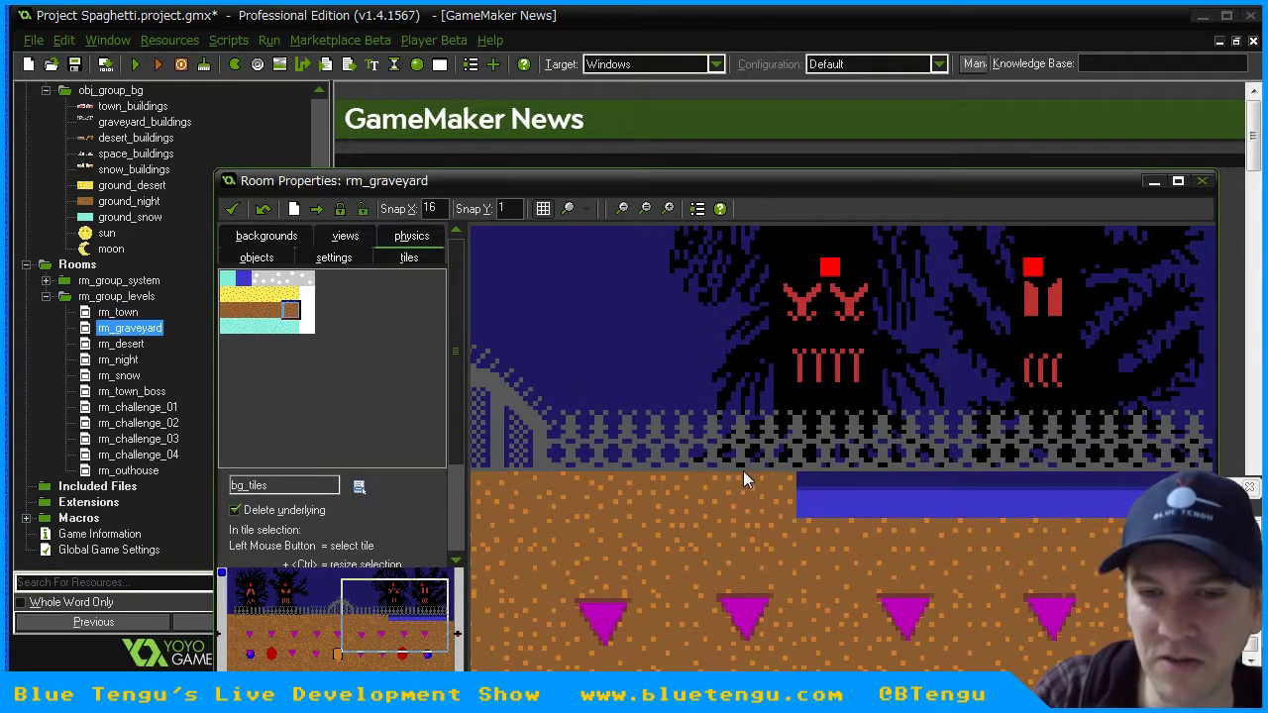
pyautogui.click(262, 314)
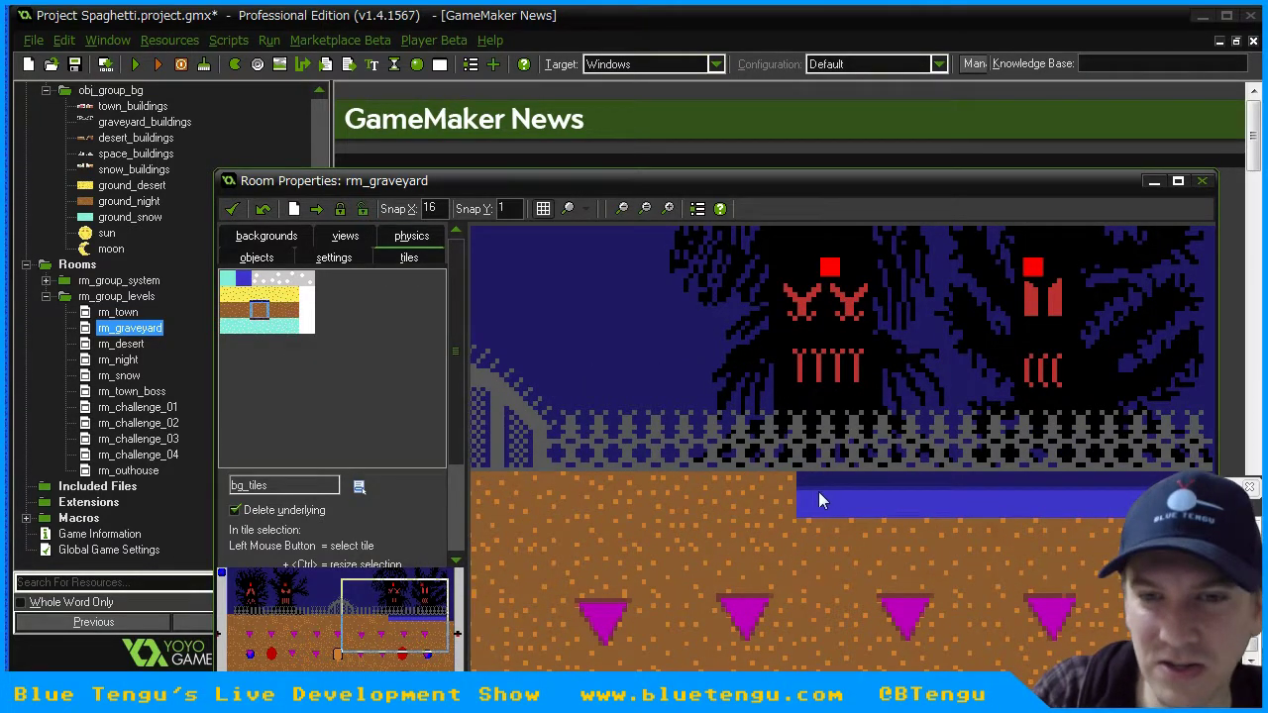
pyautogui.moveTo(823, 491); pyautogui.dragTo(820, 469)
pyautogui.click(234, 312)
pyautogui.click(898, 476)
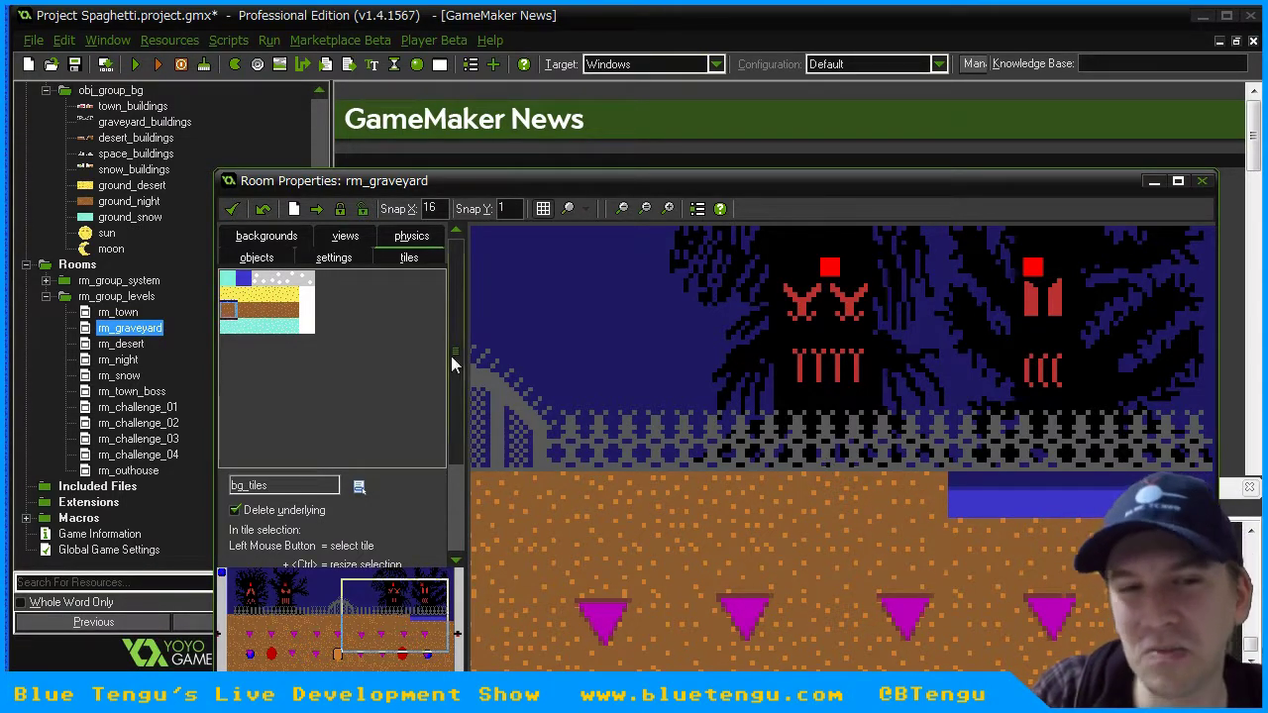
pyautogui.click(293, 313)
pyautogui.click(962, 498)
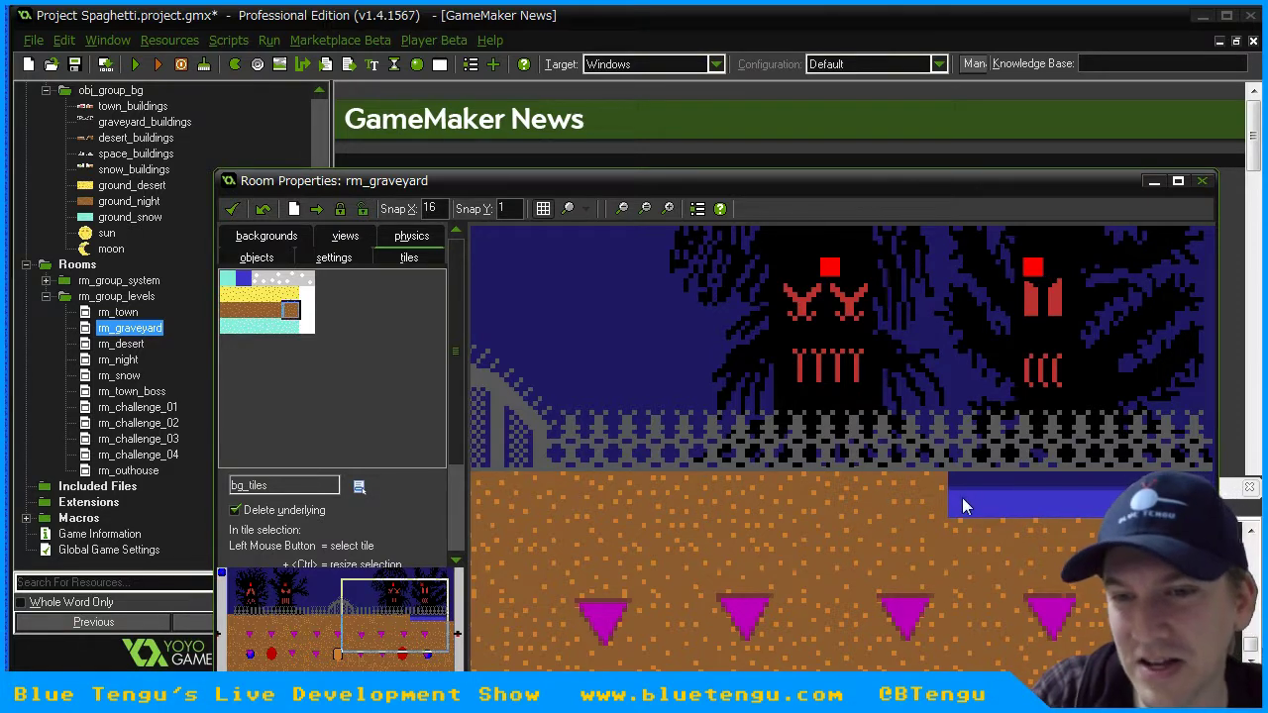
pyautogui.click(966, 474)
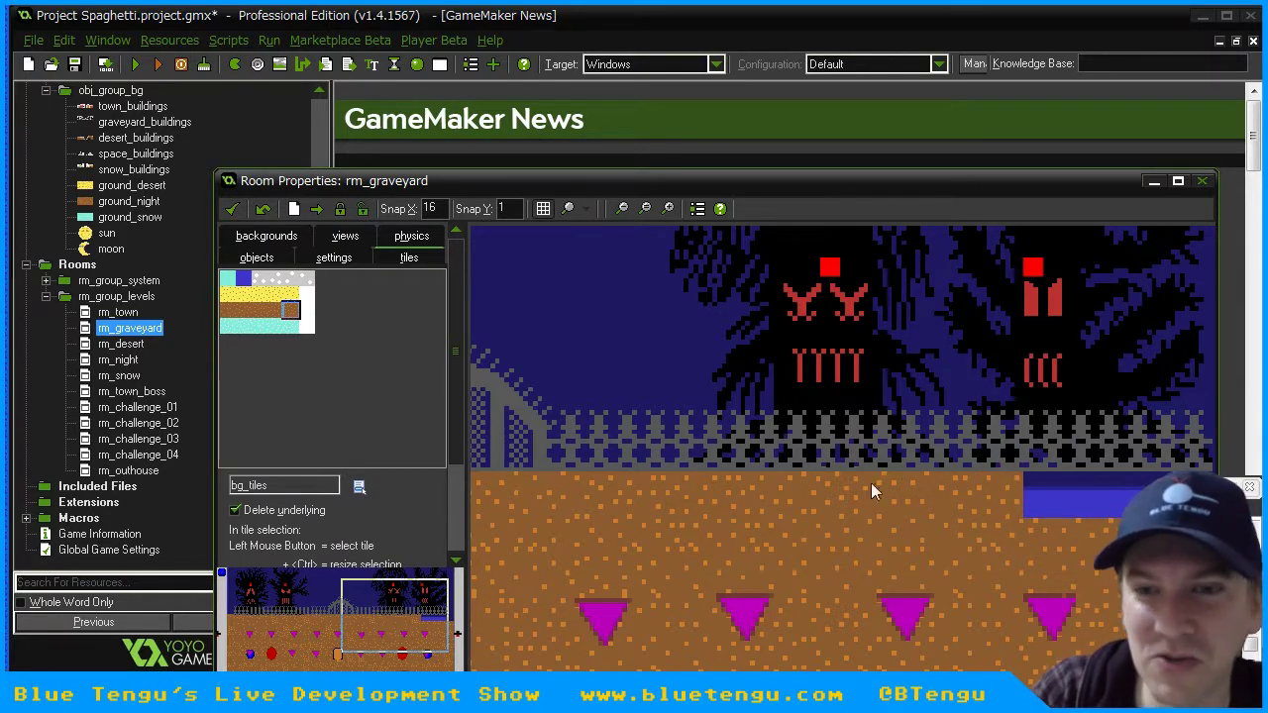
# - Finish the ground strip up to the room's far edge using the fourth, first and third brown tiles
pyautogui.click(275, 310)
pyautogui.click(1051, 477)
pyautogui.click(229, 310)
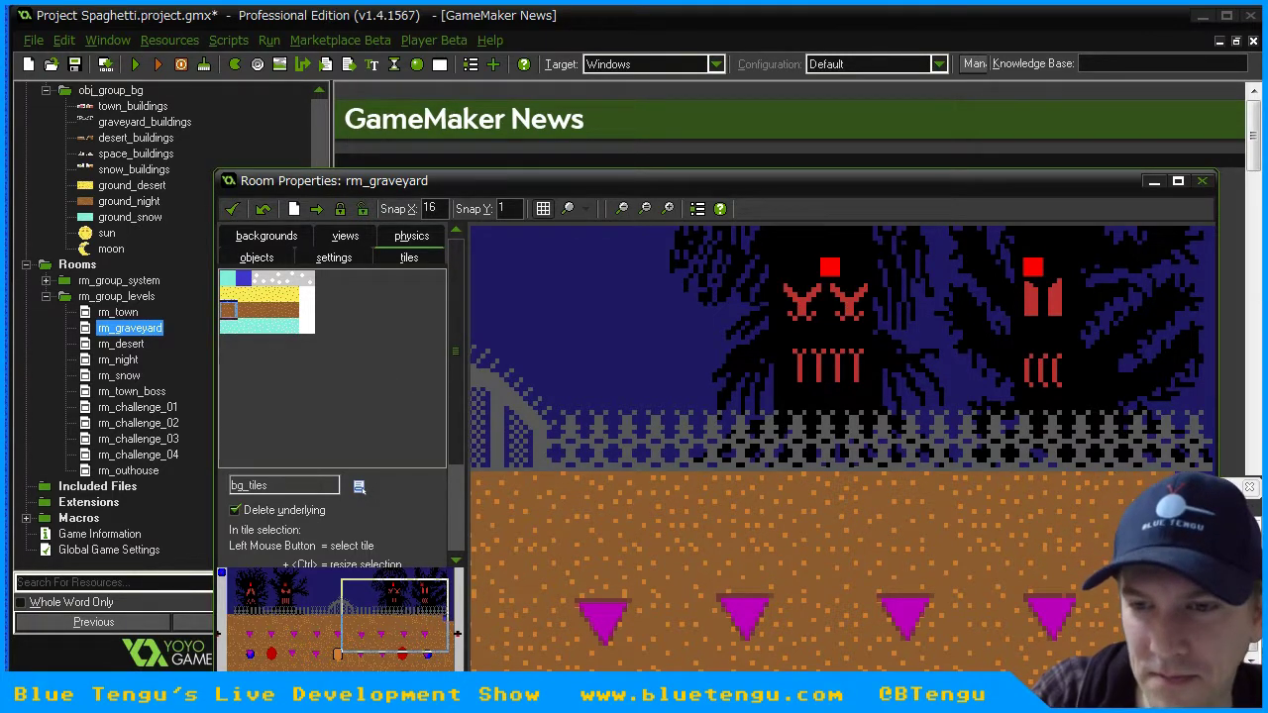
pyautogui.moveTo(1114, 472); pyautogui.dragTo(744, 507, button='middle')
pyautogui.scroll(1, 744, 506)
pyautogui.click(260, 310)
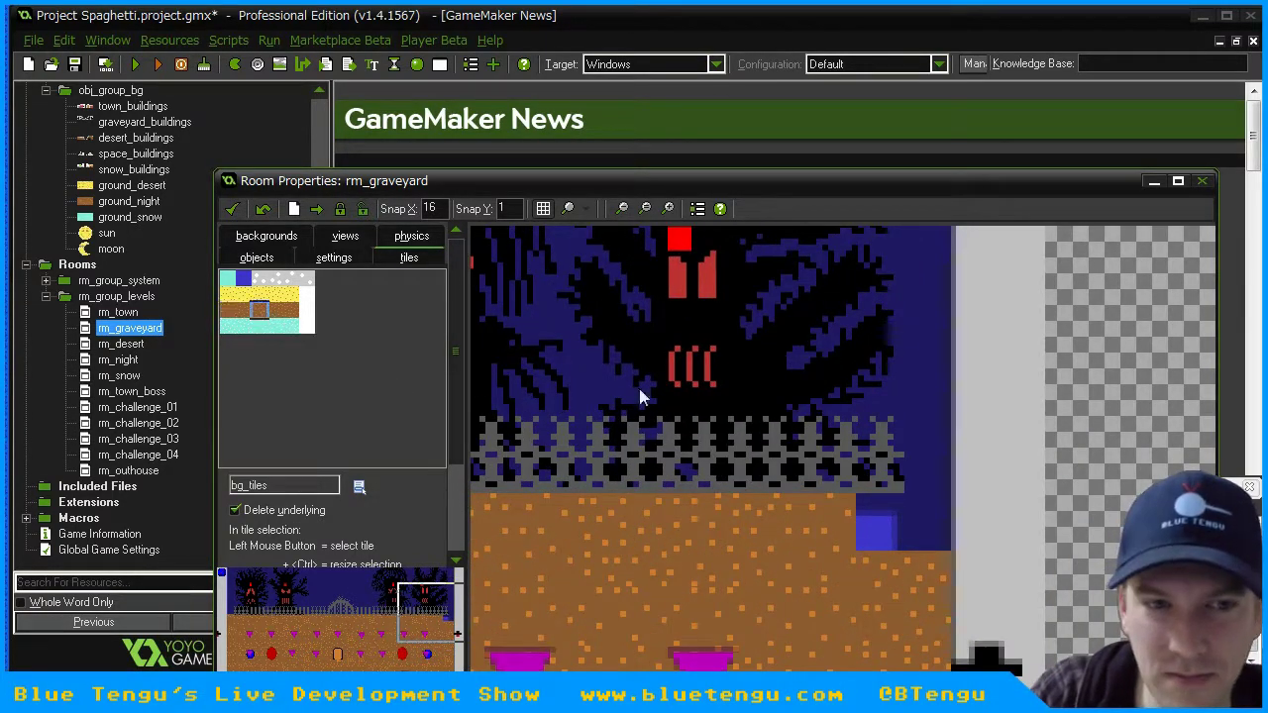
pyautogui.click(865, 530)
pyautogui.click(872, 494)
pyautogui.scroll(-3, 789, 469)
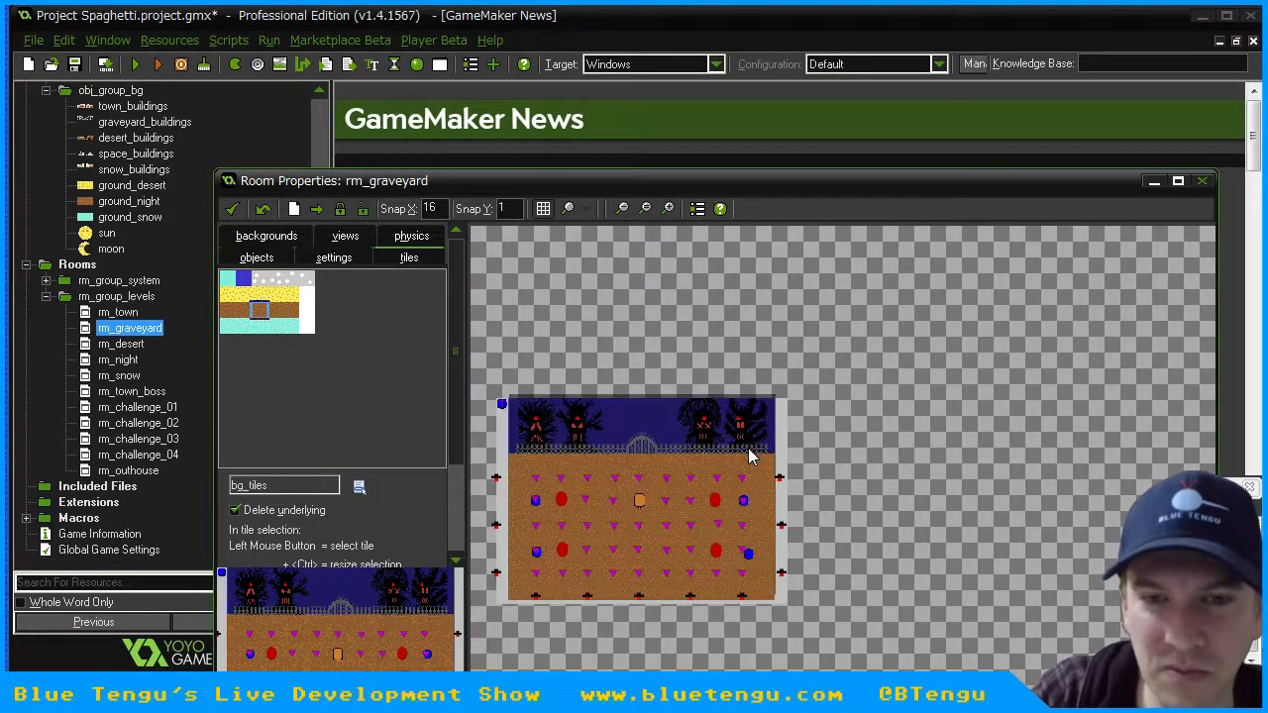
pyautogui.scroll(2, 790, 469)
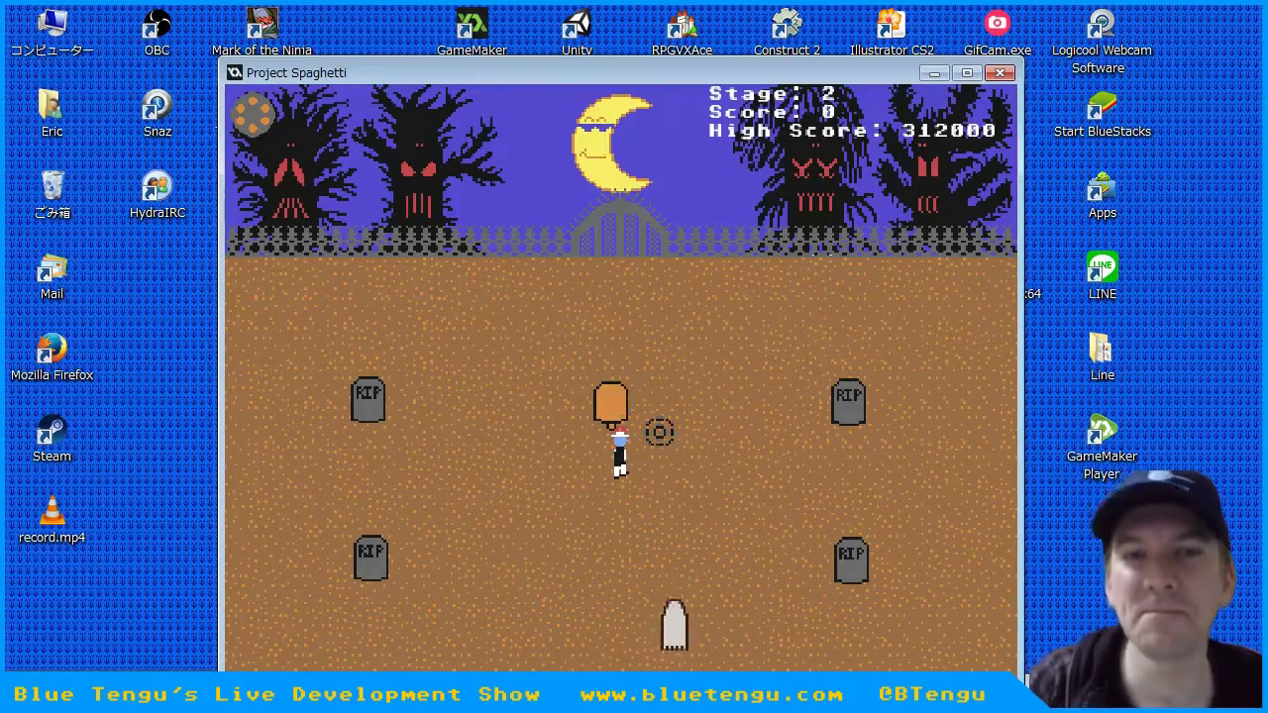
# - Close the test run of the game and open rm_desert for editing
pyautogui.click(999, 73)
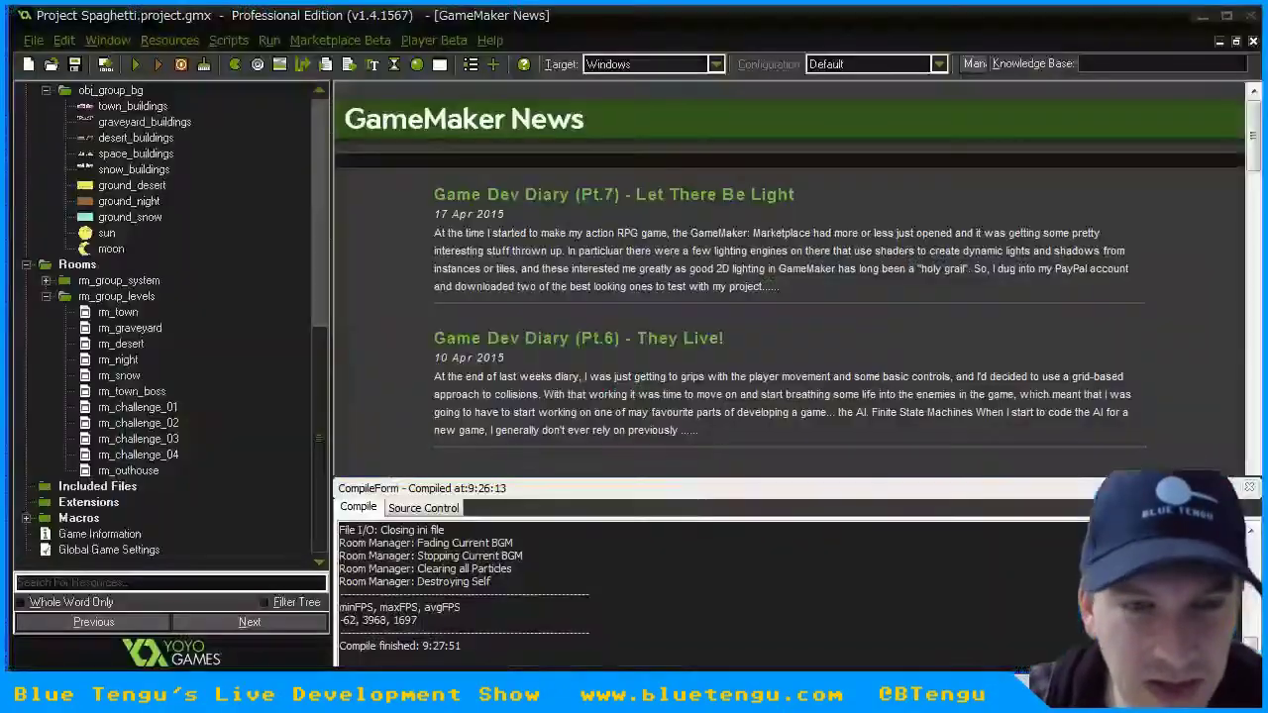
pyautogui.moveTo(323, 371)
pyautogui.mouseDown()
pyautogui.moveTo(324, 315)
pyautogui.moveTo(319, 378)
pyautogui.mouseUp()
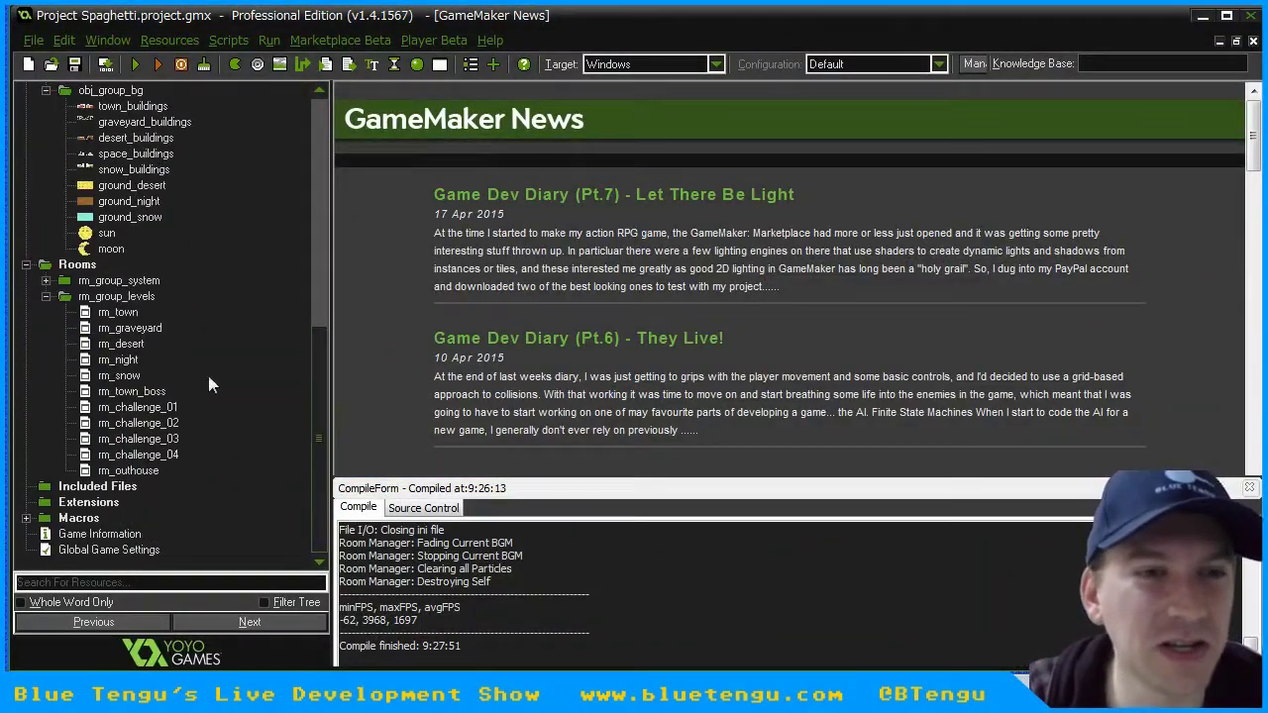
pyautogui.doubleClick(127, 346)
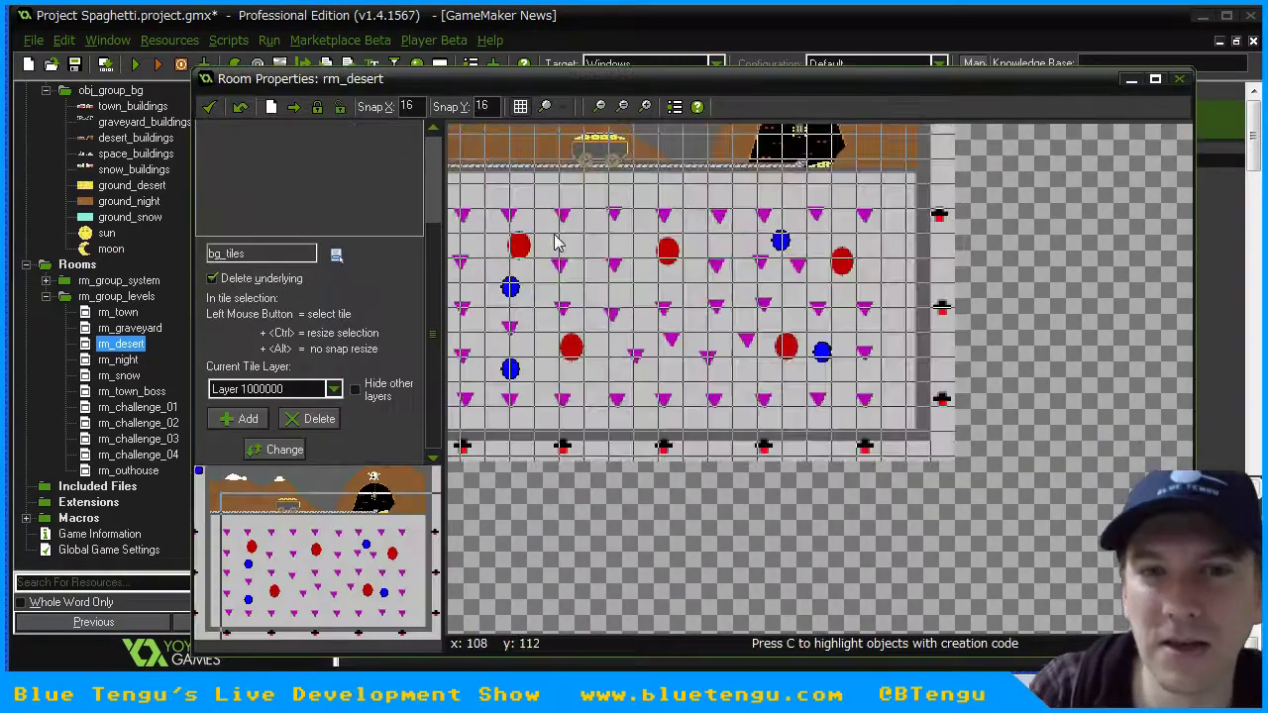
# - Fill rm_desert's sky with the teal tile and its ground with varied yellow tiles of bg_tiles
pyautogui.scroll(3, 793, 386)
pyautogui.scroll(3, 277, 297)
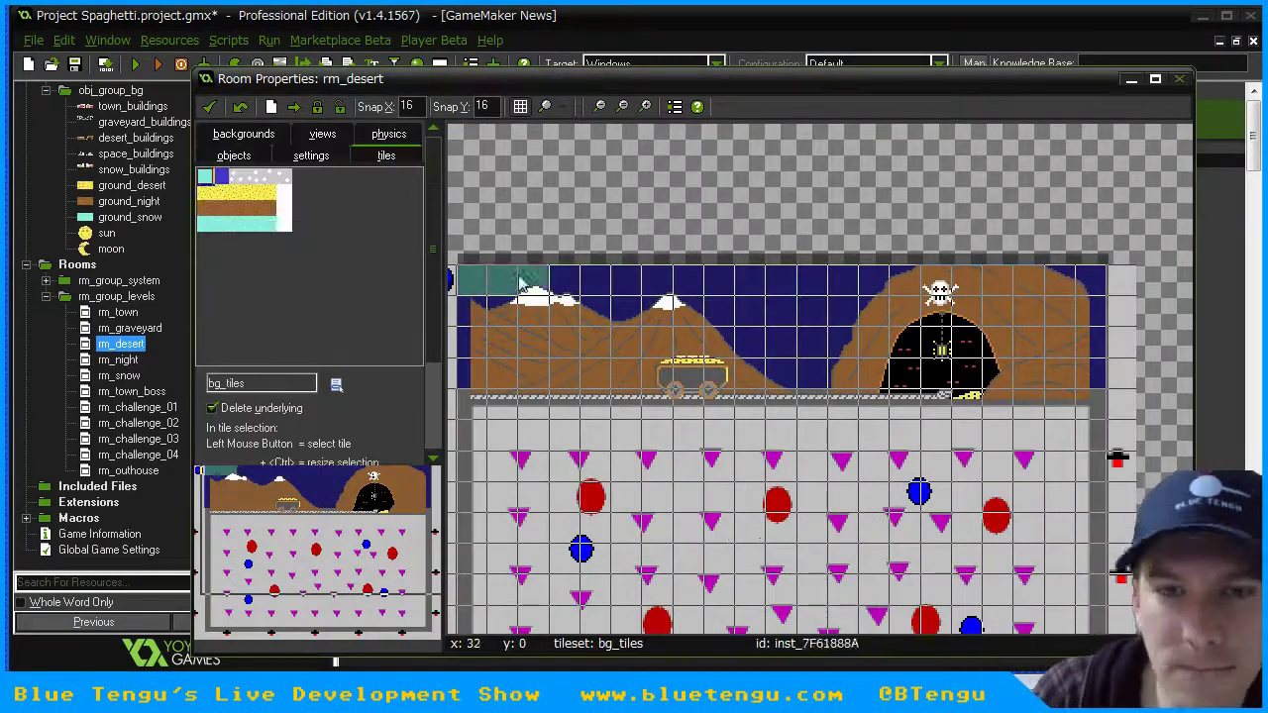
pyautogui.click(221, 193)
pyautogui.scroll(-1, 753, 386)
pyautogui.moveTo(512, 332)
pyautogui.keyDown('shift'); pyautogui.mouseDown()
pyautogui.moveTo(750, 383)
pyautogui.moveTo(964, 581)
pyautogui.moveTo(512, 583)
pyautogui.mouseUp(); pyautogui.keyUp('shift')
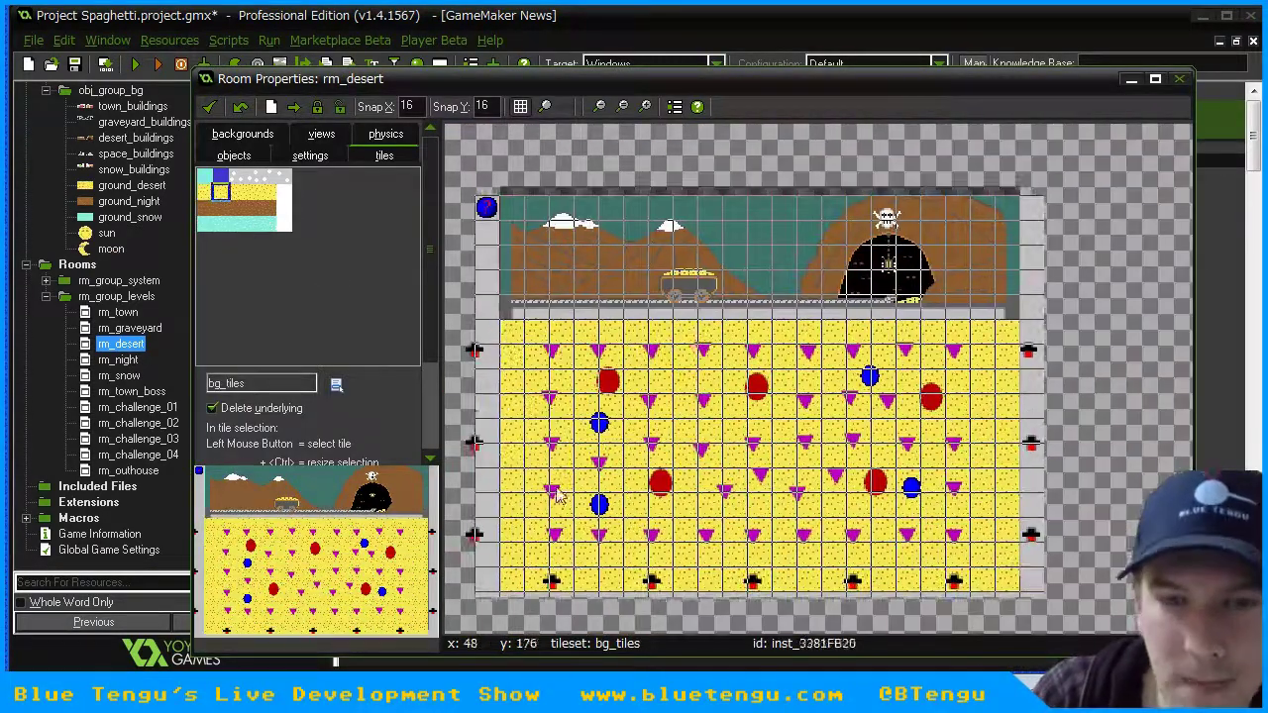
pyautogui.click(252, 192)
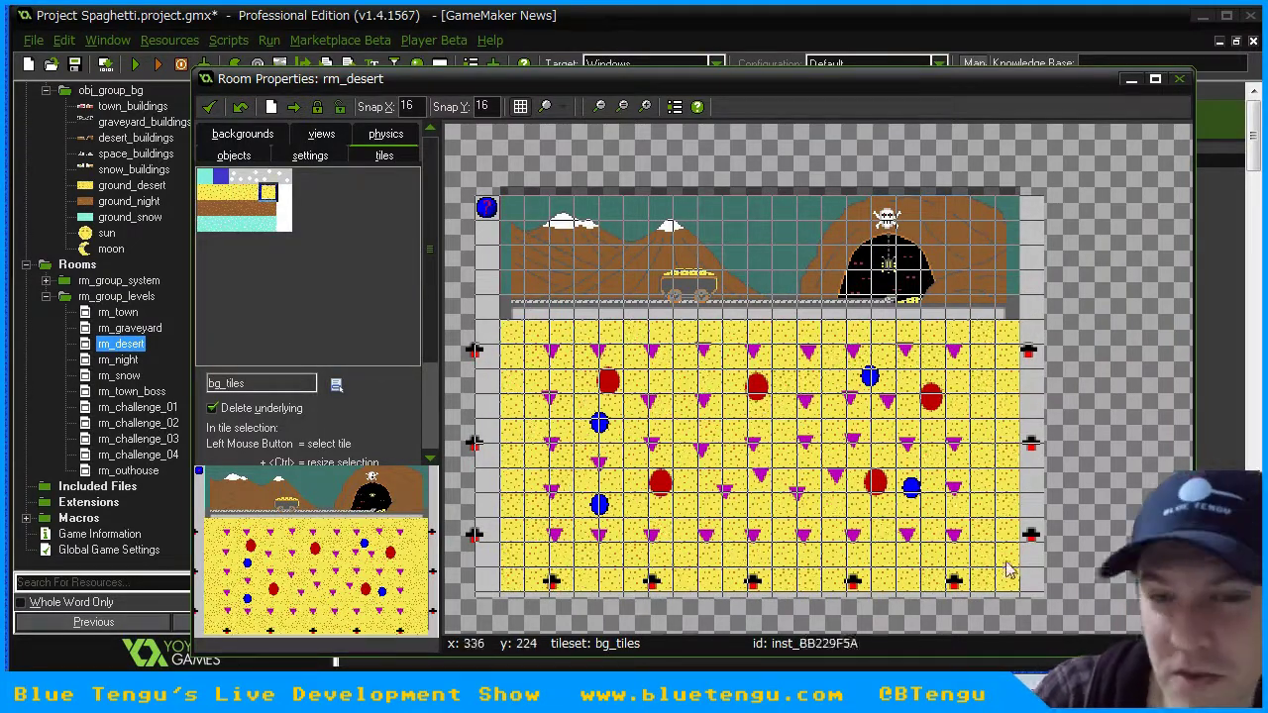
# - Set the vertical snap to 1 and extend the yellow ground up to the rails beneath the mountains and mine cart
pyautogui.scroll(6, 671, 432)
pyautogui.scroll(-2, 670, 432)
pyautogui.click(489, 106)
pyautogui.press('BackSpace')
pyautogui.click(617, 414)
pyautogui.click(860, 404)
pyautogui.click(252, 192)
pyautogui.click(1049, 406)
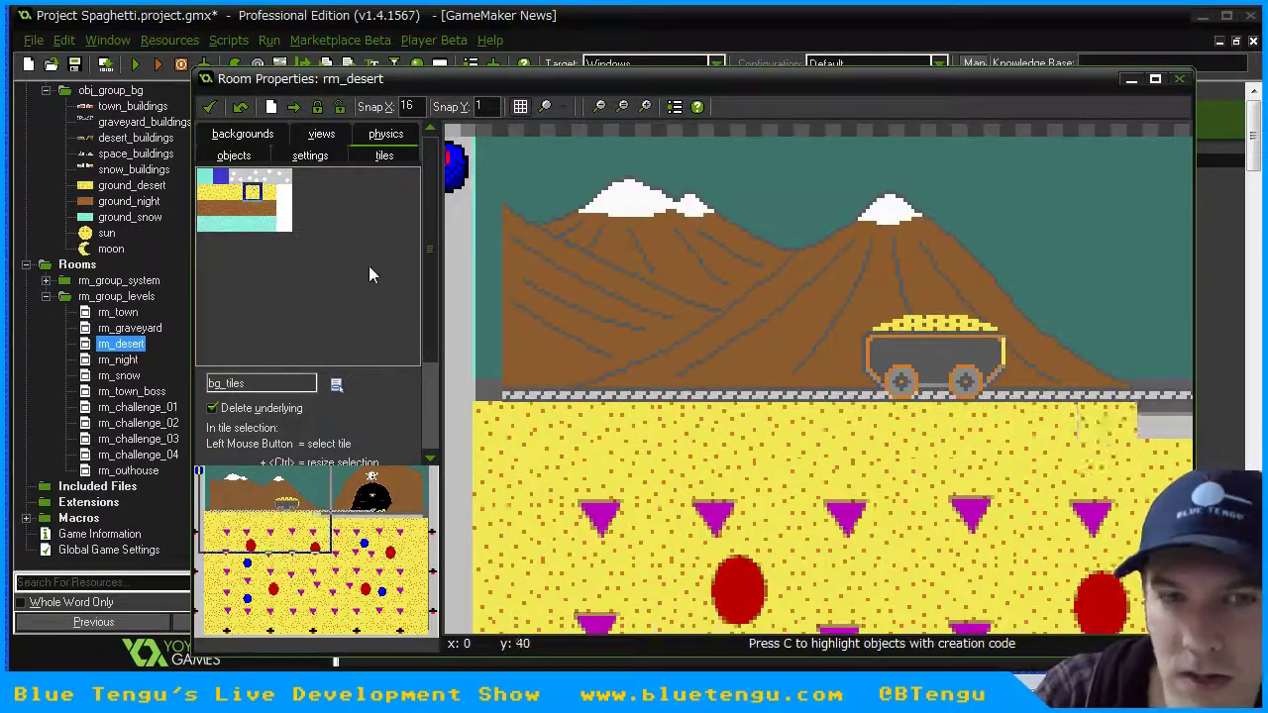
# - Continue the ground strip below the mine entrance with the third and fourth yellow tiles
pyautogui.moveTo(1095, 434); pyautogui.dragTo(550, 446, button='middle')
pyautogui.click(237, 192)
pyautogui.click(813, 424)
pyautogui.click(253, 192)
pyautogui.click(1047, 421)
pyautogui.scroll(-3, 990, 416)
# - Accept the rm_desert changes, run the game and start playing from its title screen
pyautogui.click(210, 107)
pyautogui.click(135, 64)
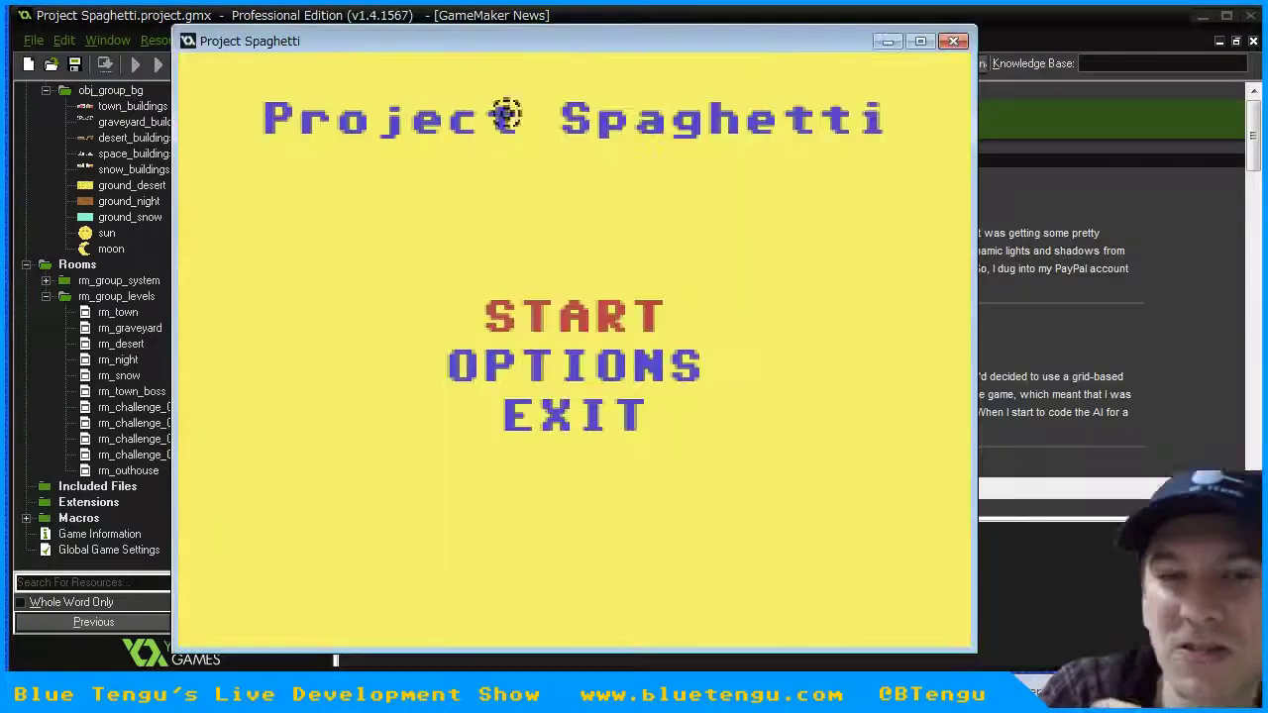
pyautogui.press('Down')
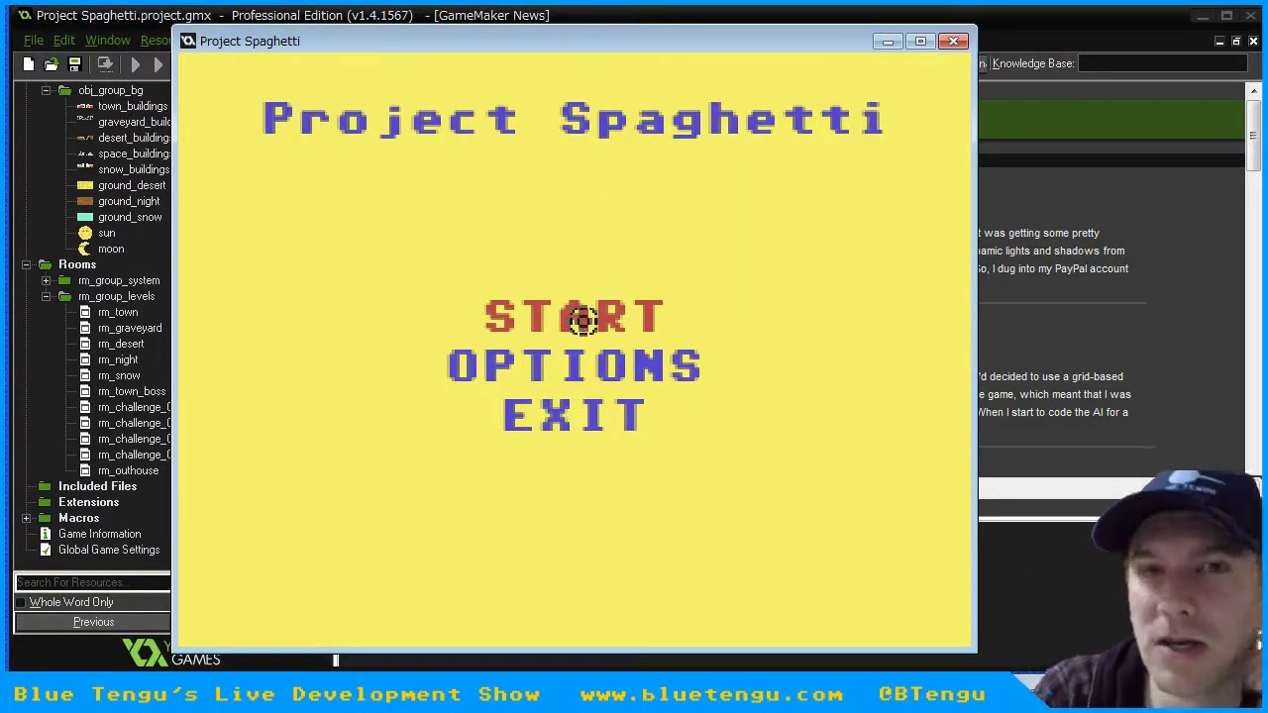
pyautogui.press('Up')
pyautogui.press('Return')
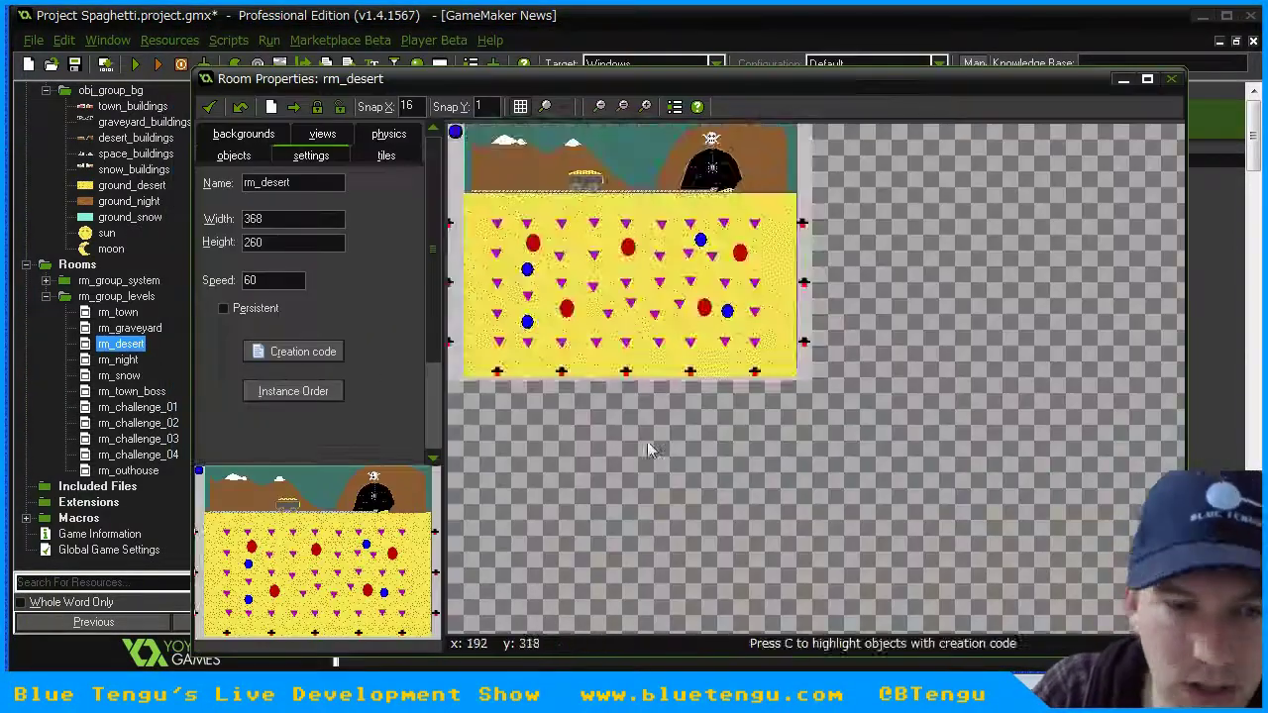
# - Reopen rm_desert's tile settings, adjust the current tile layer and set the vertical snap to 16
pyautogui.scroll(2, 646, 466)
pyautogui.click(387, 155)
pyautogui.click(334, 388)
pyautogui.moveTo(433, 267)
pyautogui.mouseDown()
pyautogui.moveTo(433, 376)
pyautogui.moveTo(435, 267)
pyautogui.mouseUp()
pyautogui.click(283, 424)
pyautogui.scroll(4, 518, 362)
pyautogui.scroll(-4, 476, 384)
pyautogui.doubleClick(486, 107)
pyautogui.write('16')
pyautogui.moveTo(1040, 416); pyautogui.dragTo(615, 406, button='middle')
pyautogui.scroll(1, 804, 385)
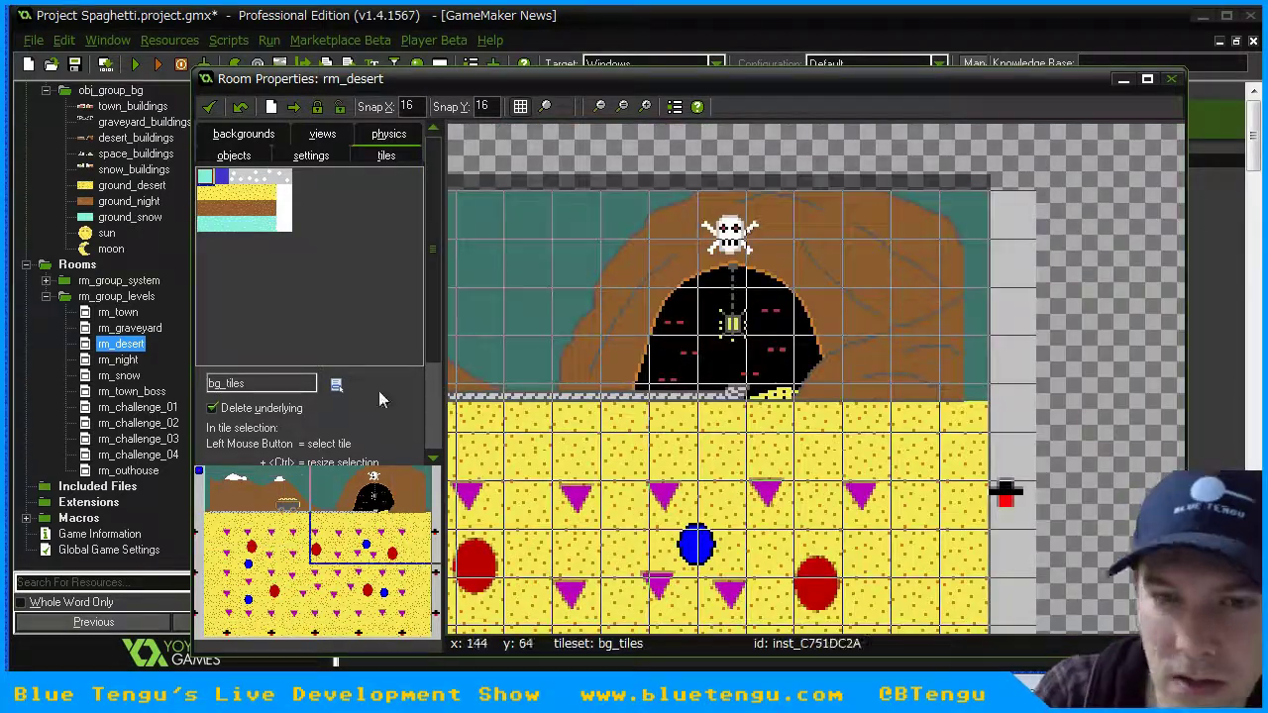
# - Accept the revised rm_desert and run the game again to test it
pyautogui.click(209, 107)
pyautogui.click(135, 64)
pyautogui.click(530, 347)
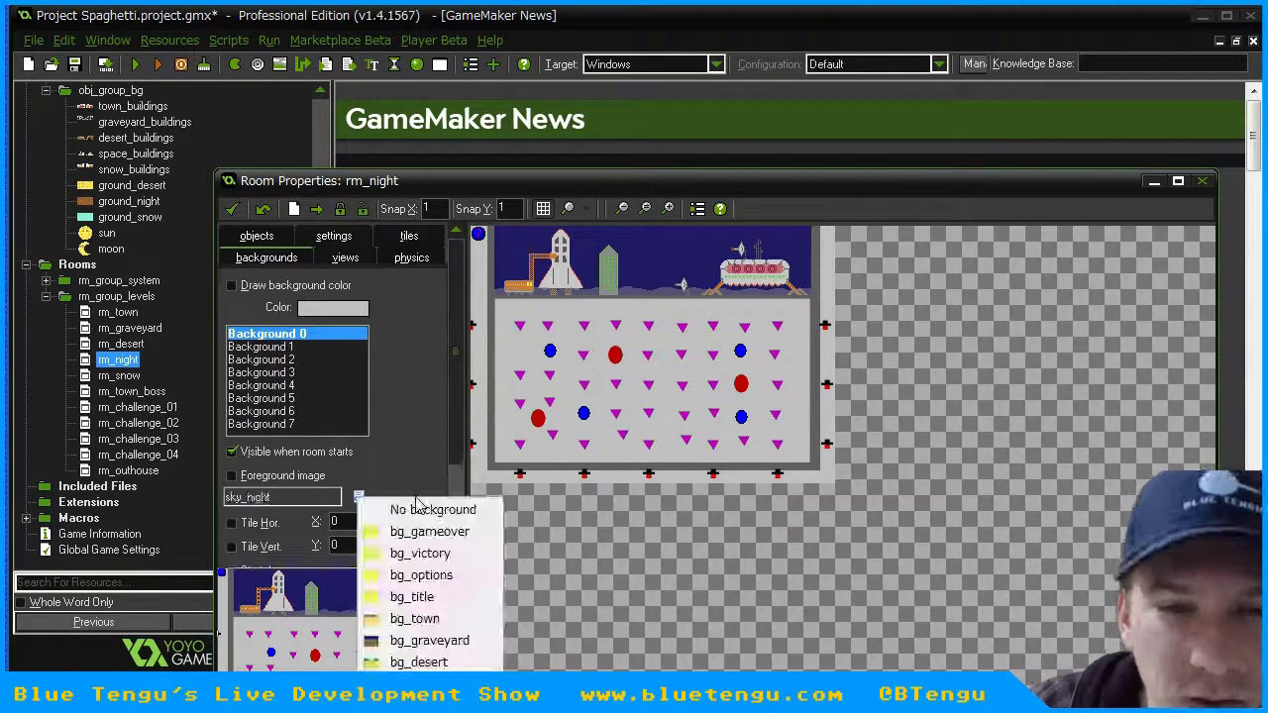
# - Remove the sky_night background from rm_night and fill its ground area with brown tiles
pyautogui.click(511, 508)
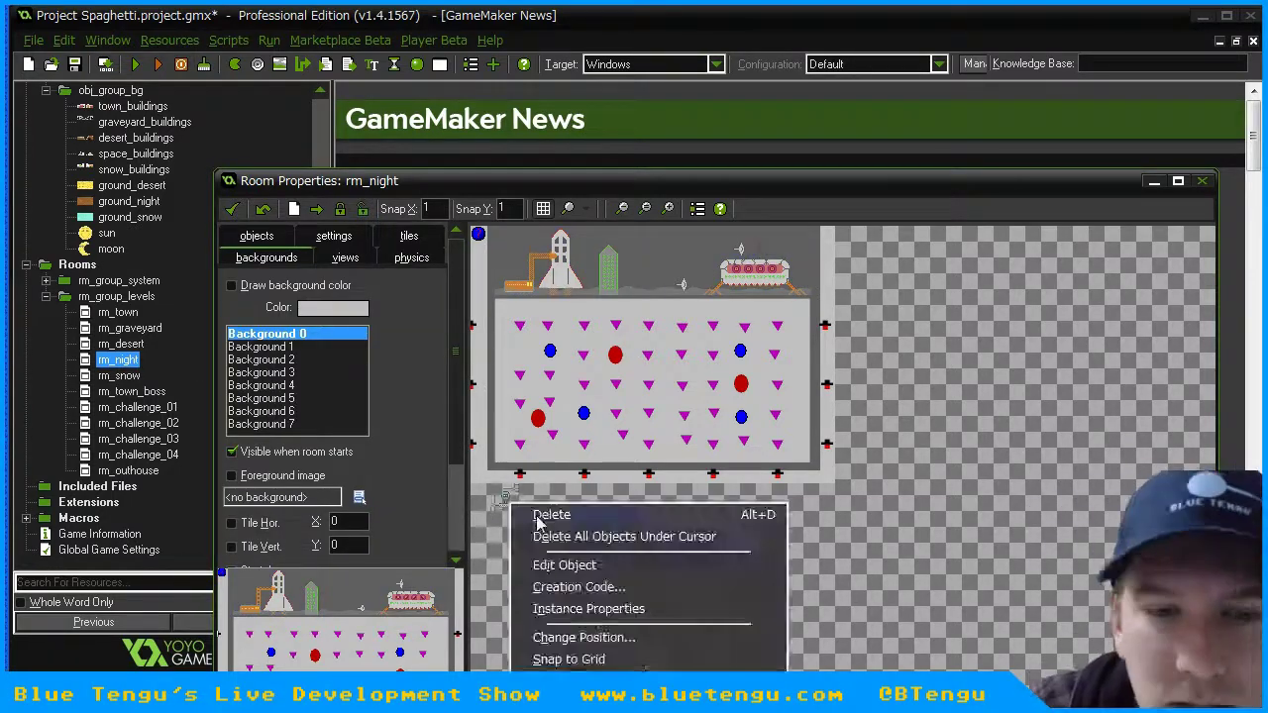
pyautogui.click(248, 311)
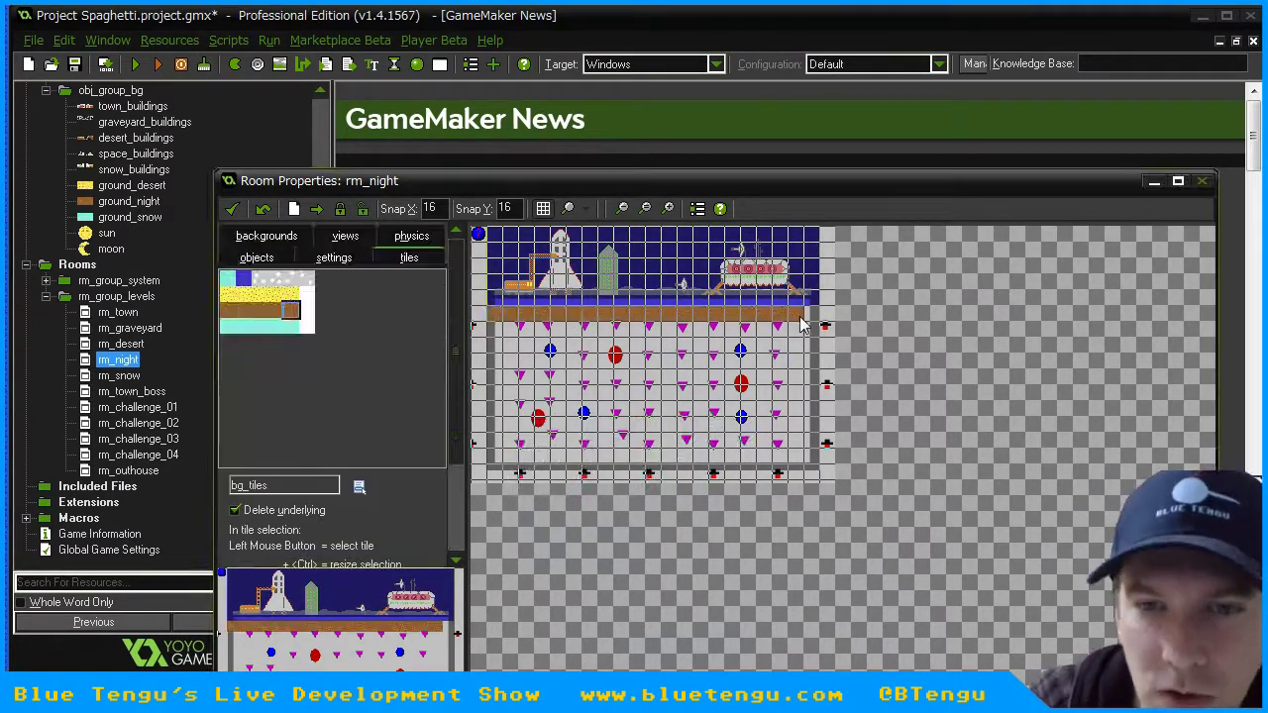
pyautogui.moveTo(753, 313)
pyautogui.keyDown('shift'); pyautogui.mouseDown()
pyautogui.moveTo(495, 416)
pyautogui.moveTo(804, 477)
pyautogui.mouseUp(); pyautogui.keyUp('shift')
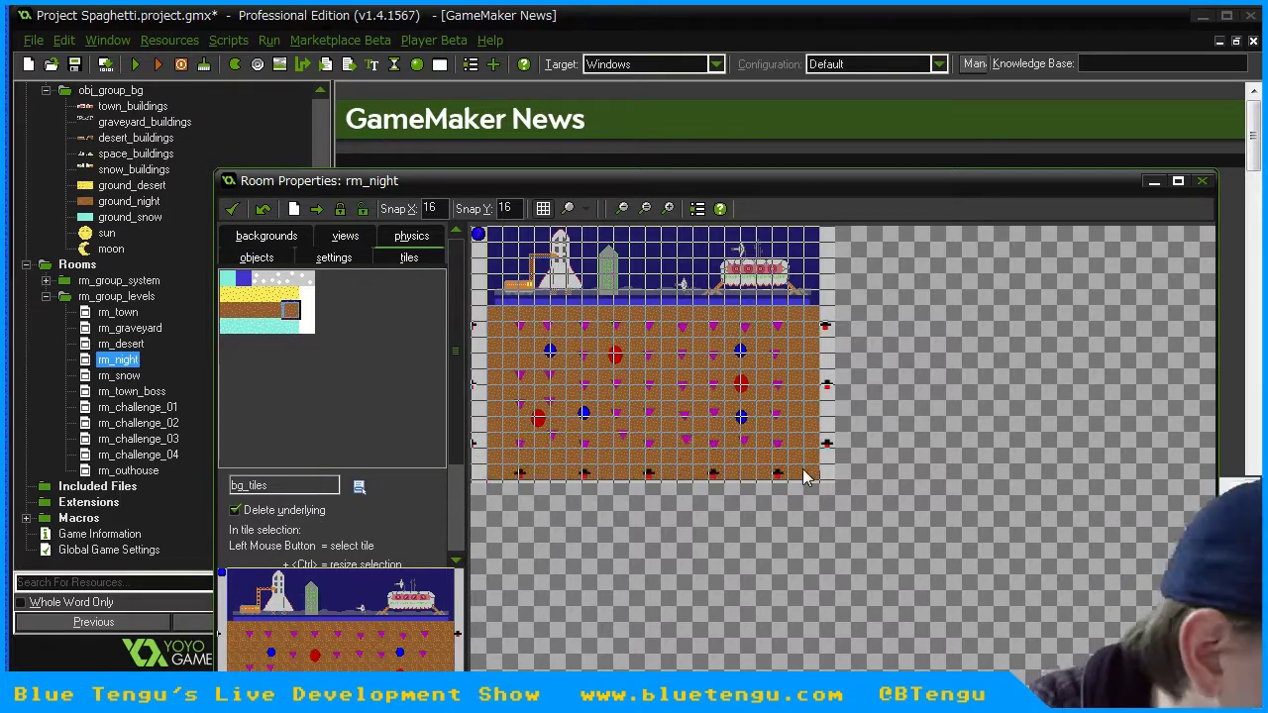
# - Set rm_night's vertical snap to 1, extend the brown ground tiles up to the space buildings and delete the stray tiles
pyautogui.scroll(4, 606, 359)
pyautogui.moveTo(583, 323); pyautogui.dragTo(761, 421, button='middle')
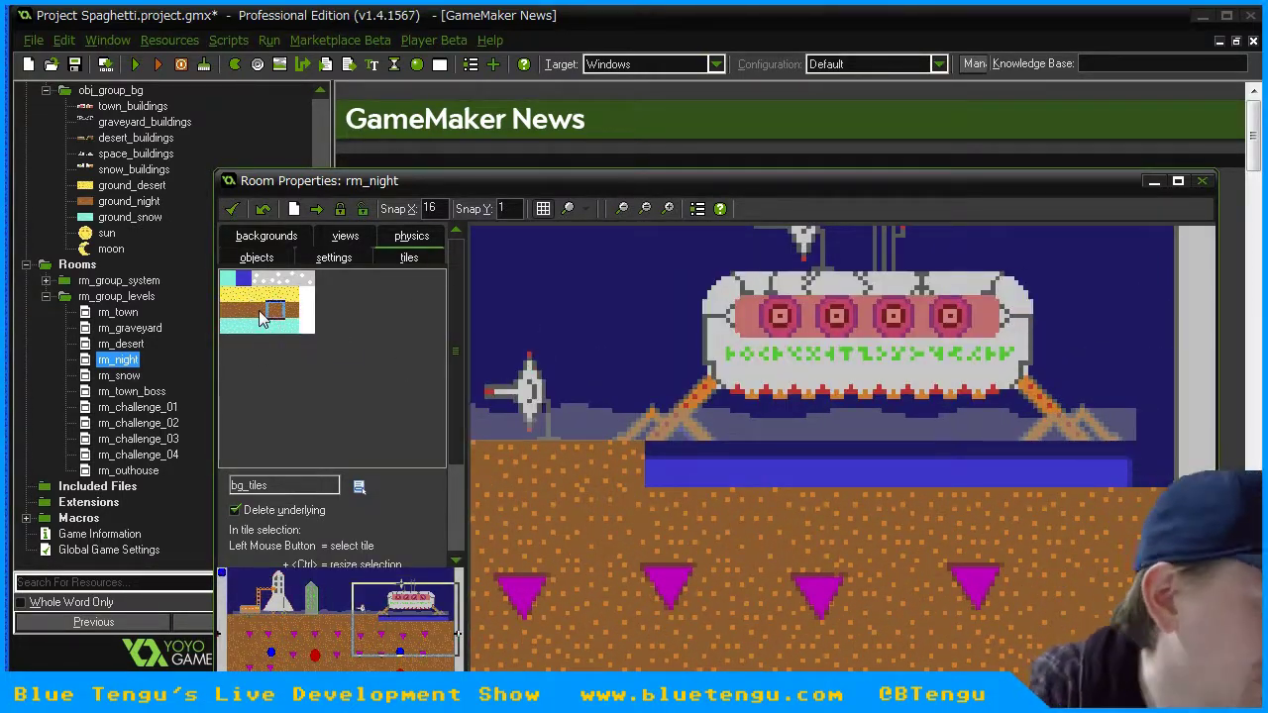
pyautogui.moveTo(654, 464)
pyautogui.mouseDown()
pyautogui.moveTo(742, 476)
pyautogui.moveTo(979, 462)
pyautogui.mouseUp()
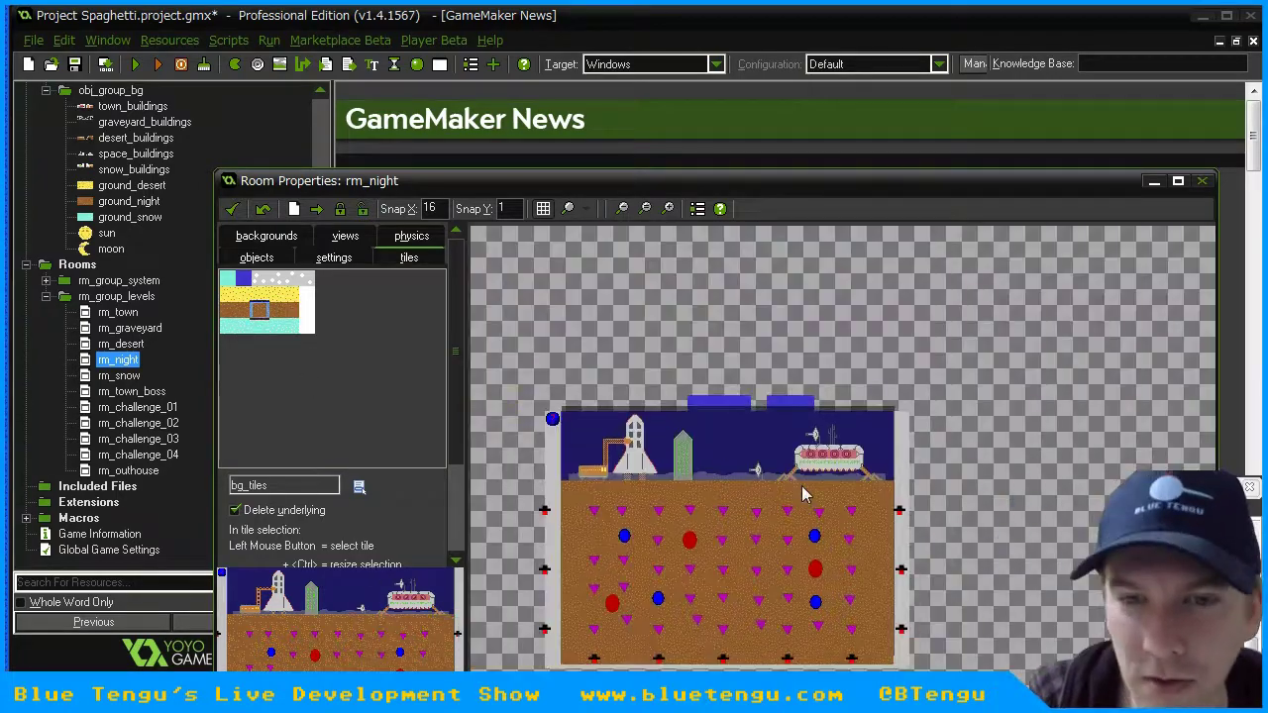
pyautogui.rightClick(812, 414)
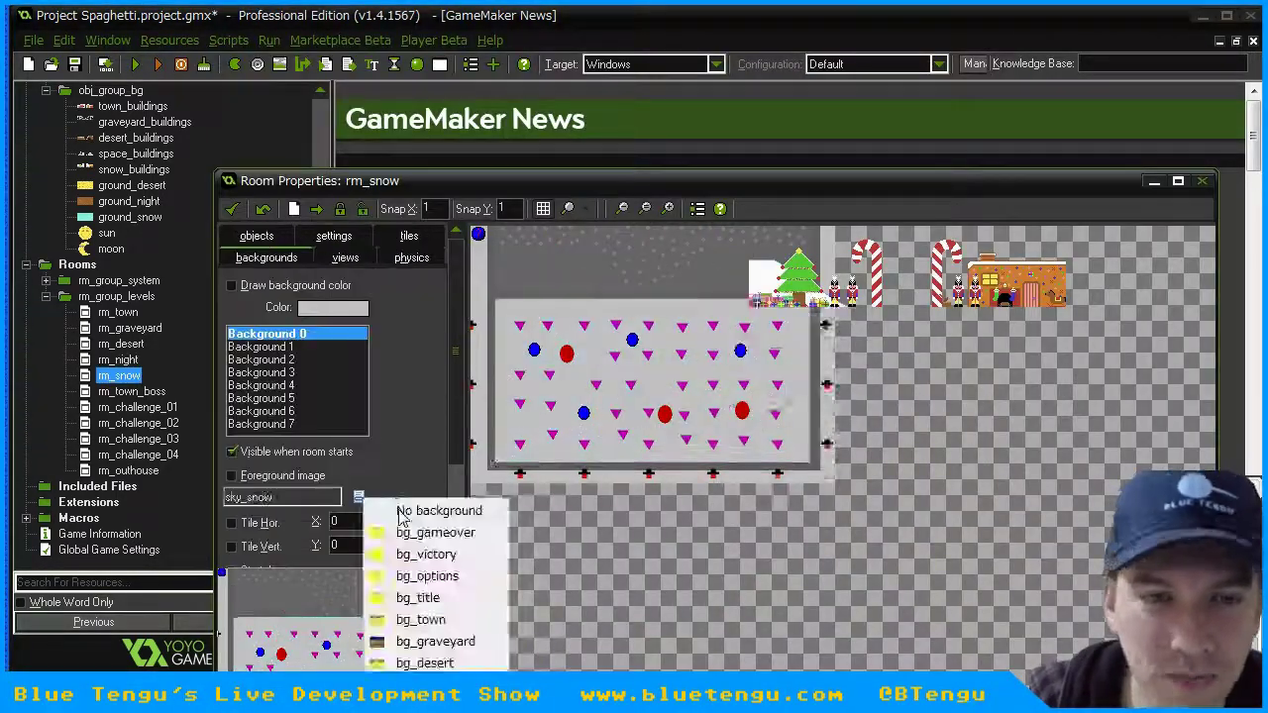
# - Remove the sky_snow background from rm_snow and fill its sky and ground areas with matching snow tiles from bg_tiles
pyautogui.click(425, 510)
pyautogui.click(408, 258)
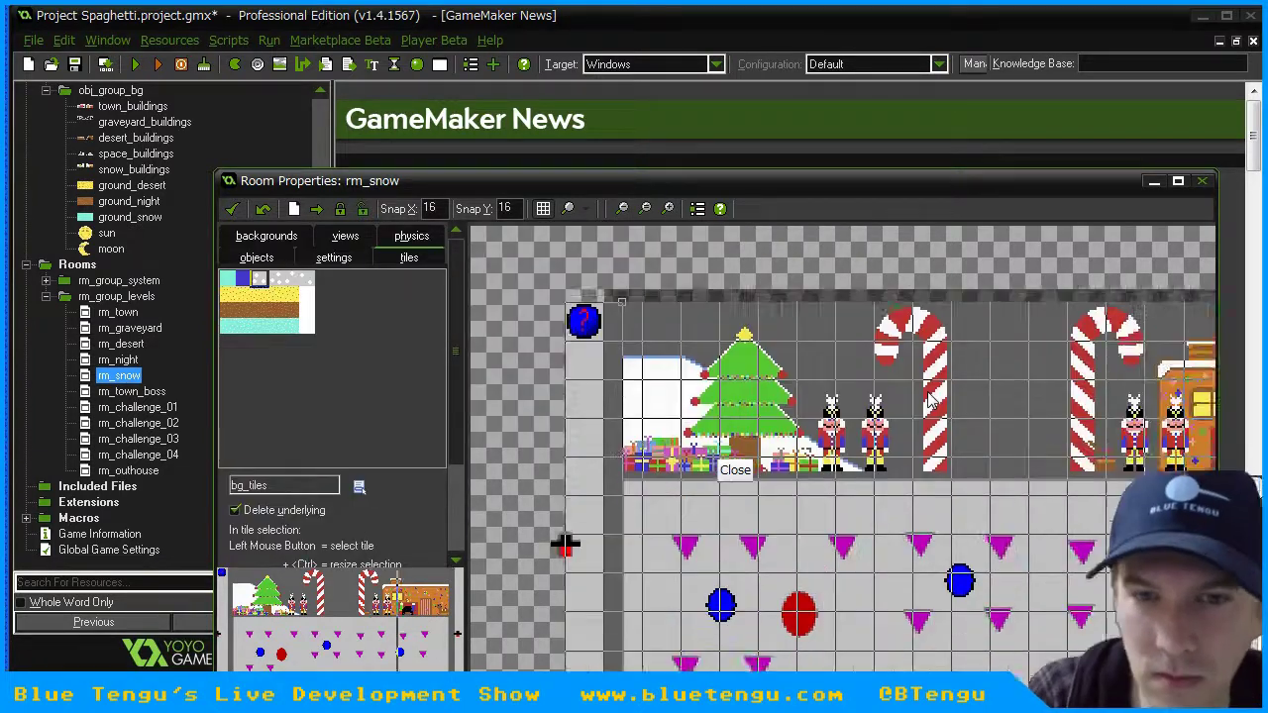
pyautogui.scroll(-3, 510, 538)
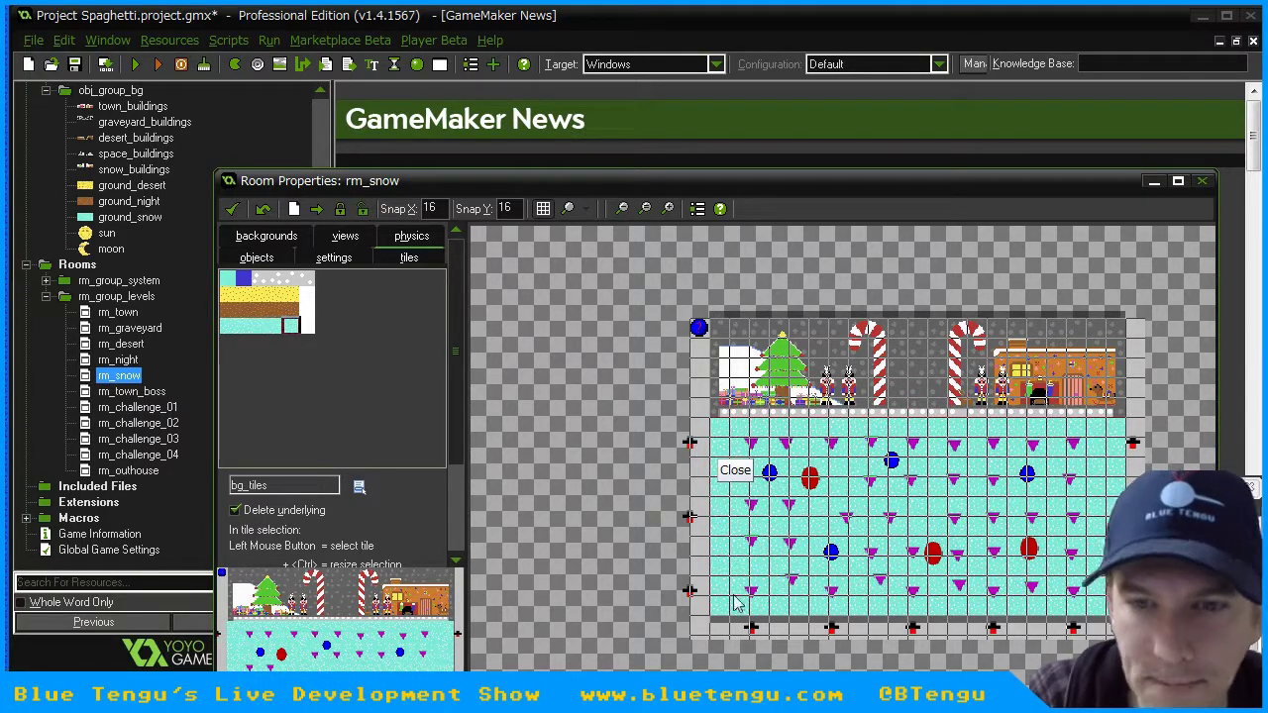
# - Set rm_snow's vertical snap to 1 and fill the strip beneath the snow buildings with varied ice-blue ground tiles
pyautogui.scroll(3, 774, 385)
pyautogui.click(511, 208)
pyautogui.press('BackSpace')
pyautogui.click(595, 457)
pyautogui.click(274, 326)
pyautogui.click(781, 452)
pyautogui.click(907, 453)
pyautogui.click(260, 331)
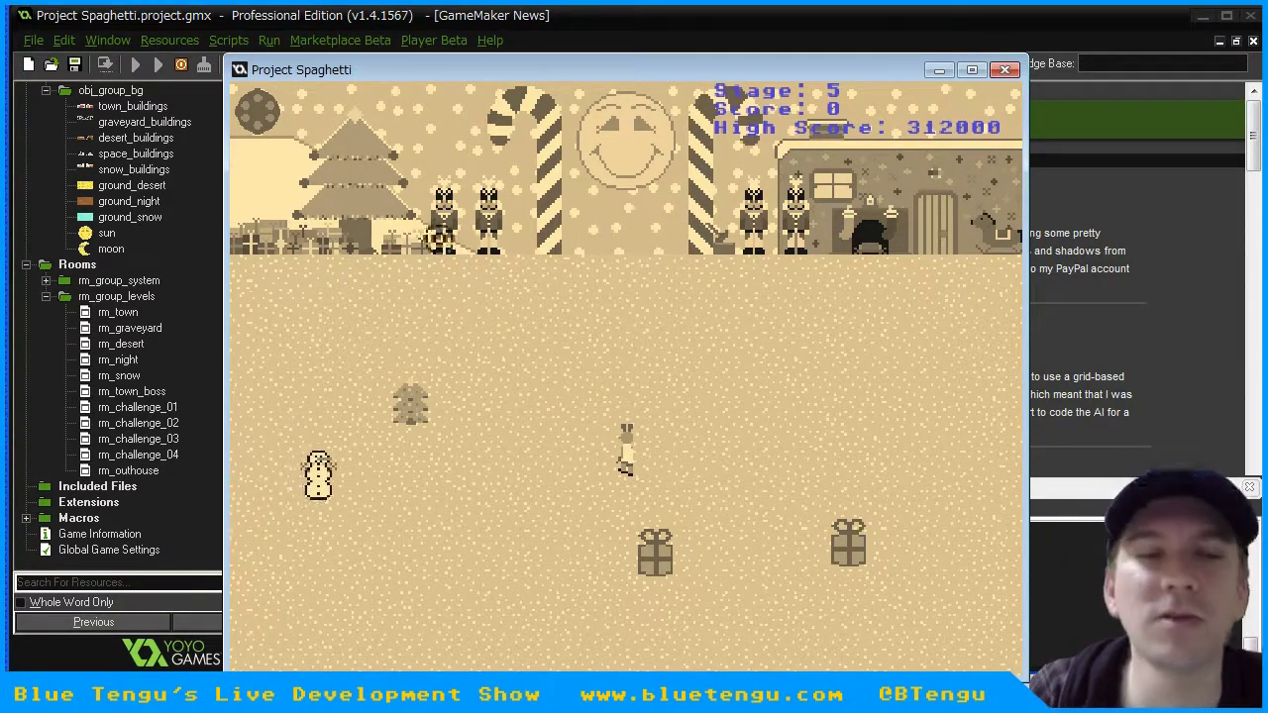
# - Playtest the snow stage, moving around and shooting at the snowmen to check the new tiled ground and sky
pyautogui.press('w')
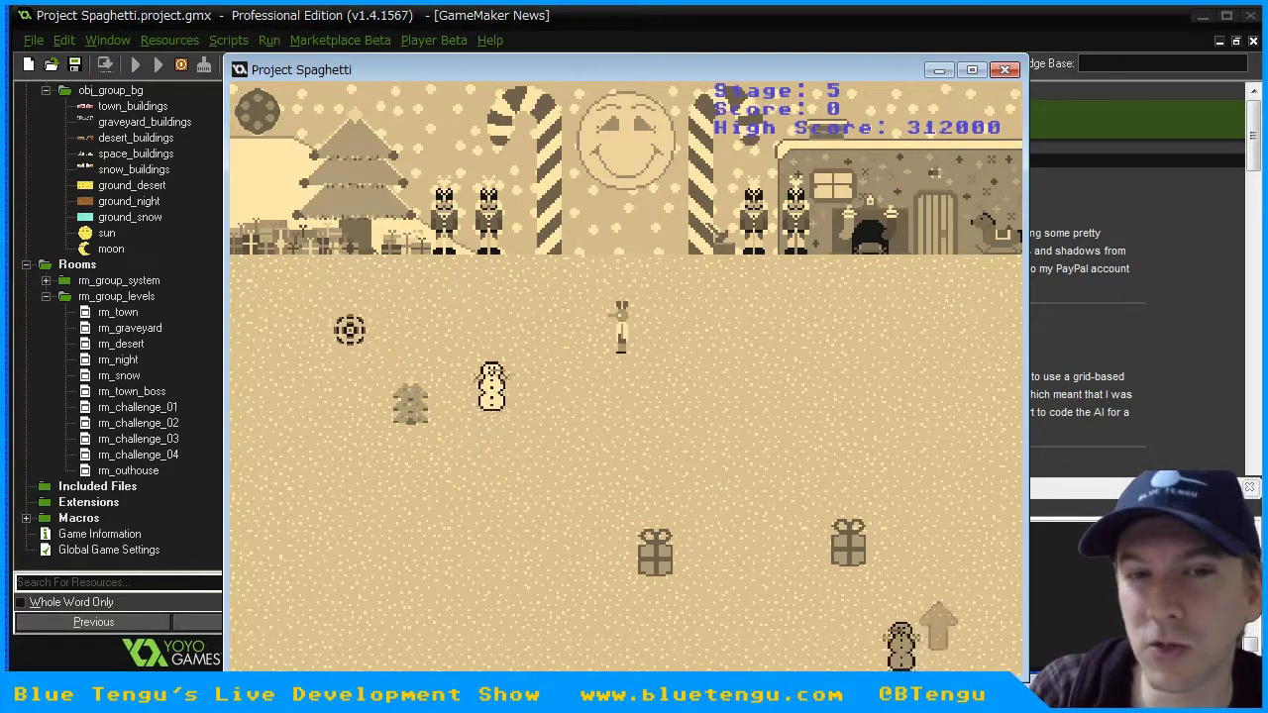
pyautogui.press('d')
pyautogui.moveTo(812, 407); pyautogui.dragTo(835, 433)
pyautogui.press('s')
pyautogui.press('a')
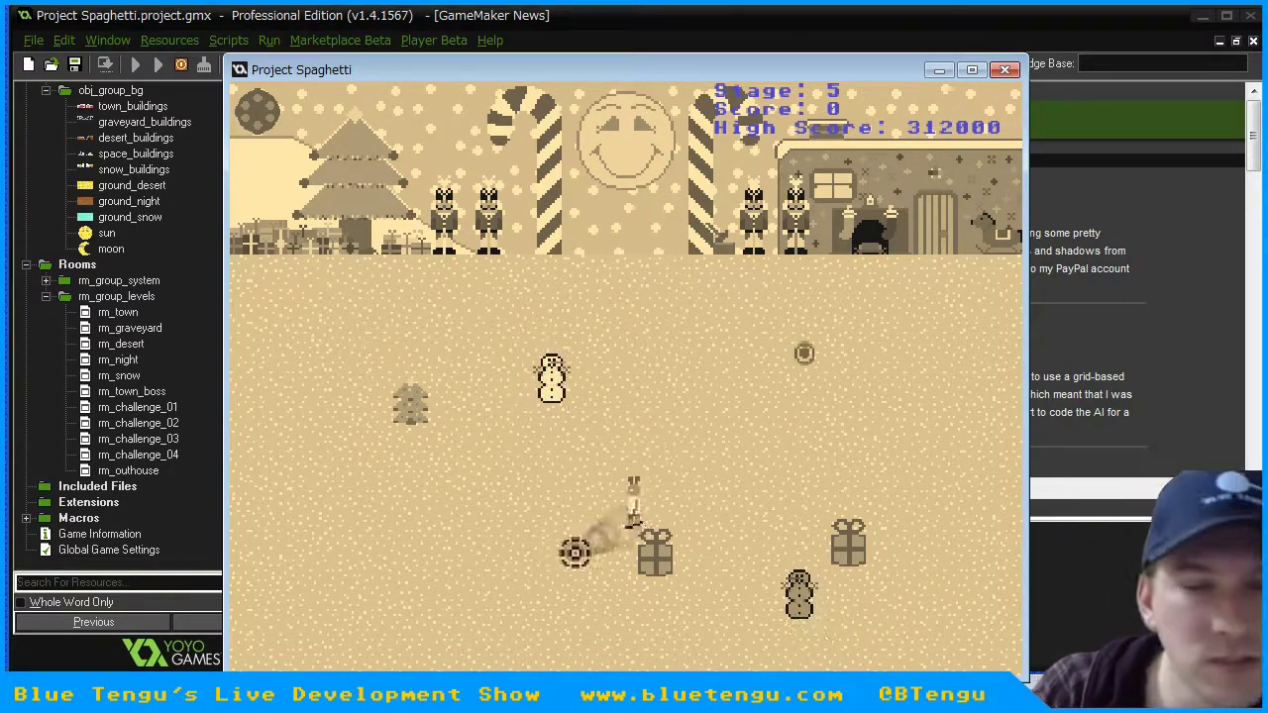
pyautogui.press('d')
pyautogui.press('w')
pyautogui.press('d')
pyautogui.press('w')
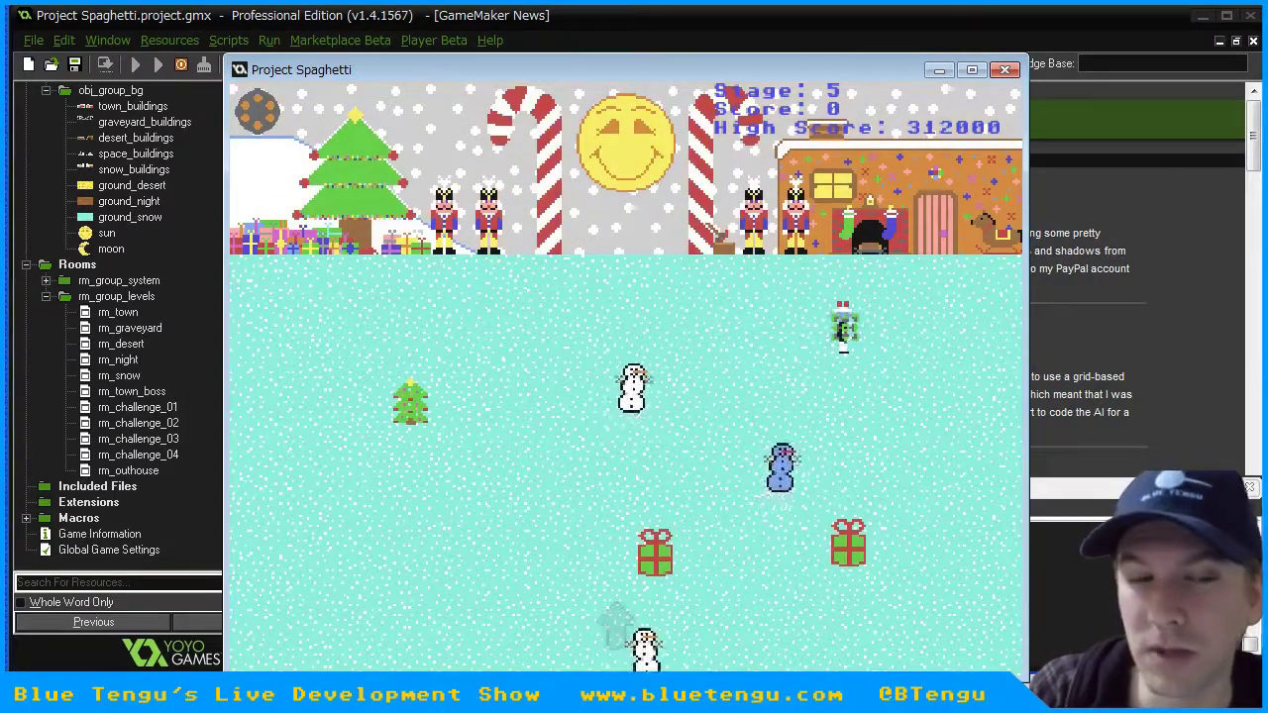
pyautogui.click(928, 374)
pyautogui.press('d')
pyautogui.press('s')
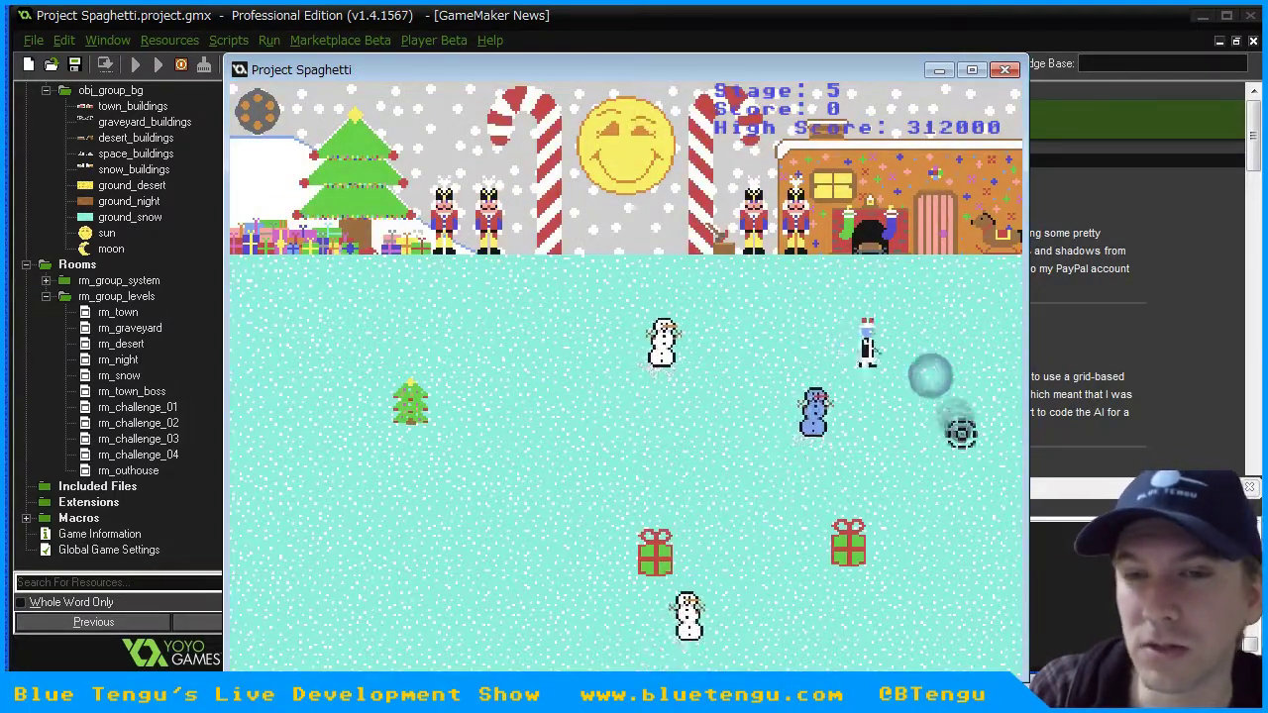
pyautogui.click(961, 515)
pyautogui.press('s')
pyautogui.press('a')
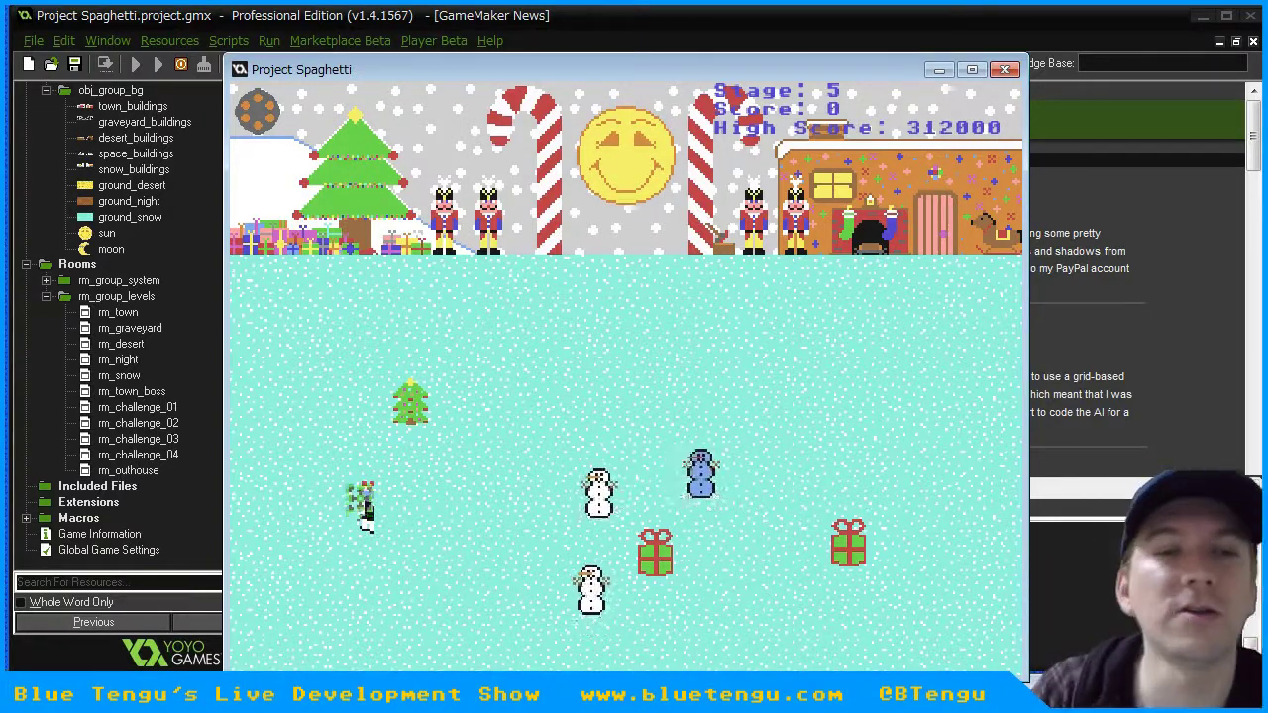
pyautogui.click(557, 468)
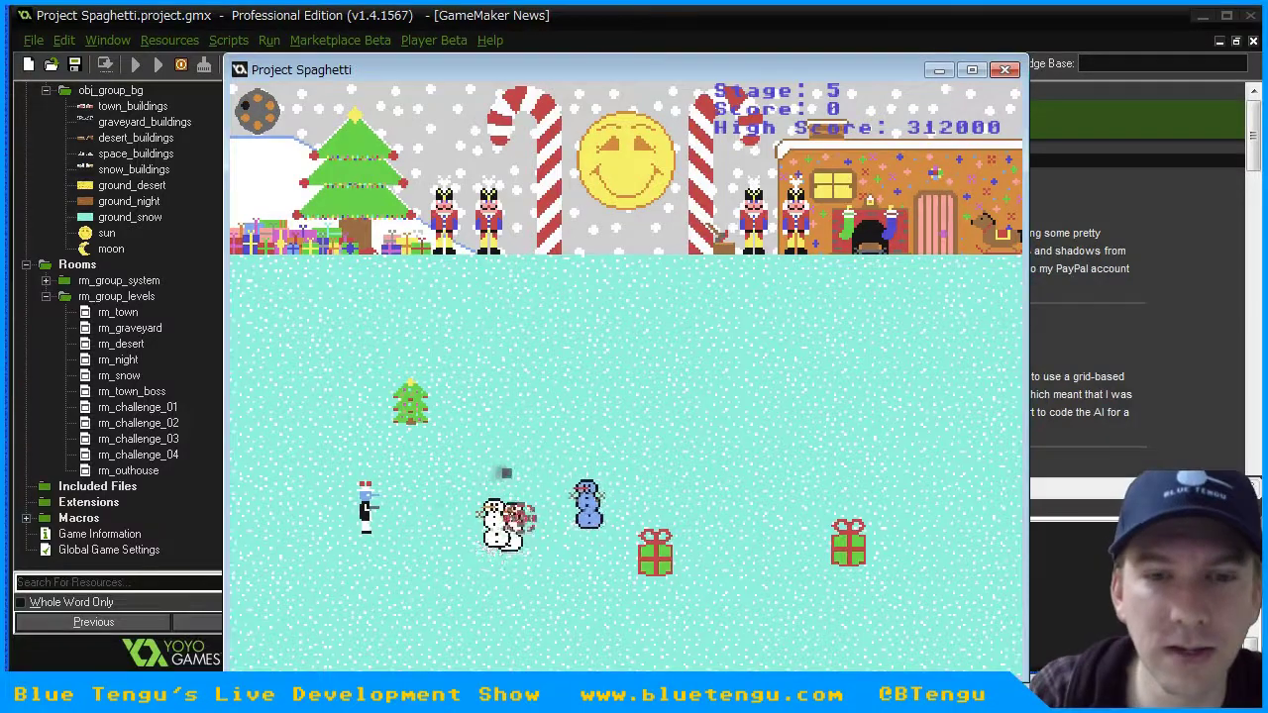
pyautogui.click(520, 512)
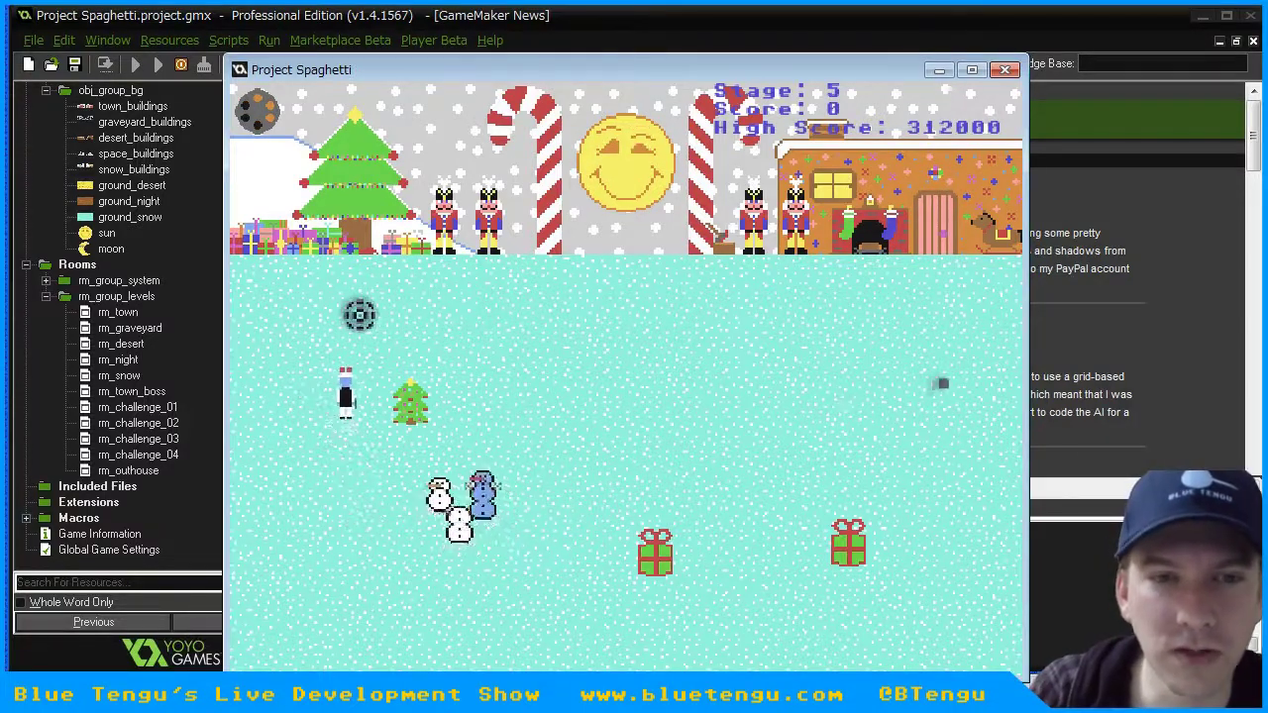
# - Quit the snow stage to the title screen, start a new game and skip ahead through the stages
pyautogui.press('Escape')
pyautogui.click(580, 439)
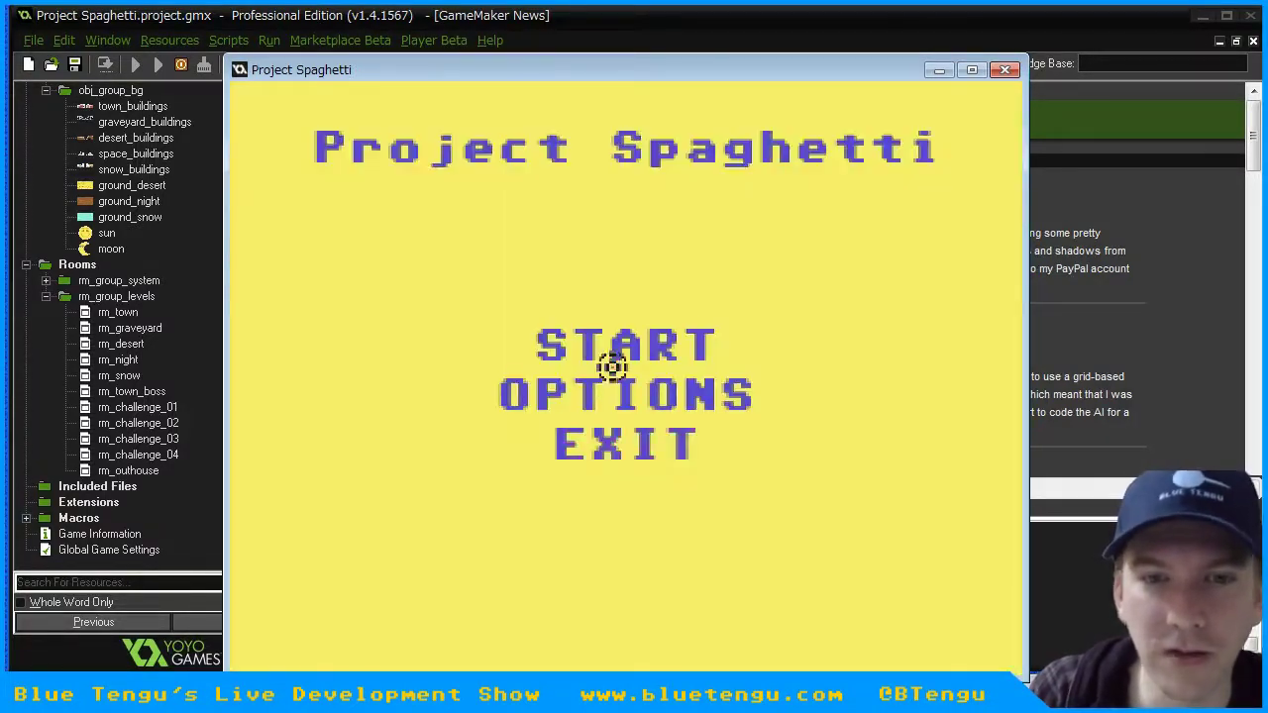
pyautogui.click(607, 337)
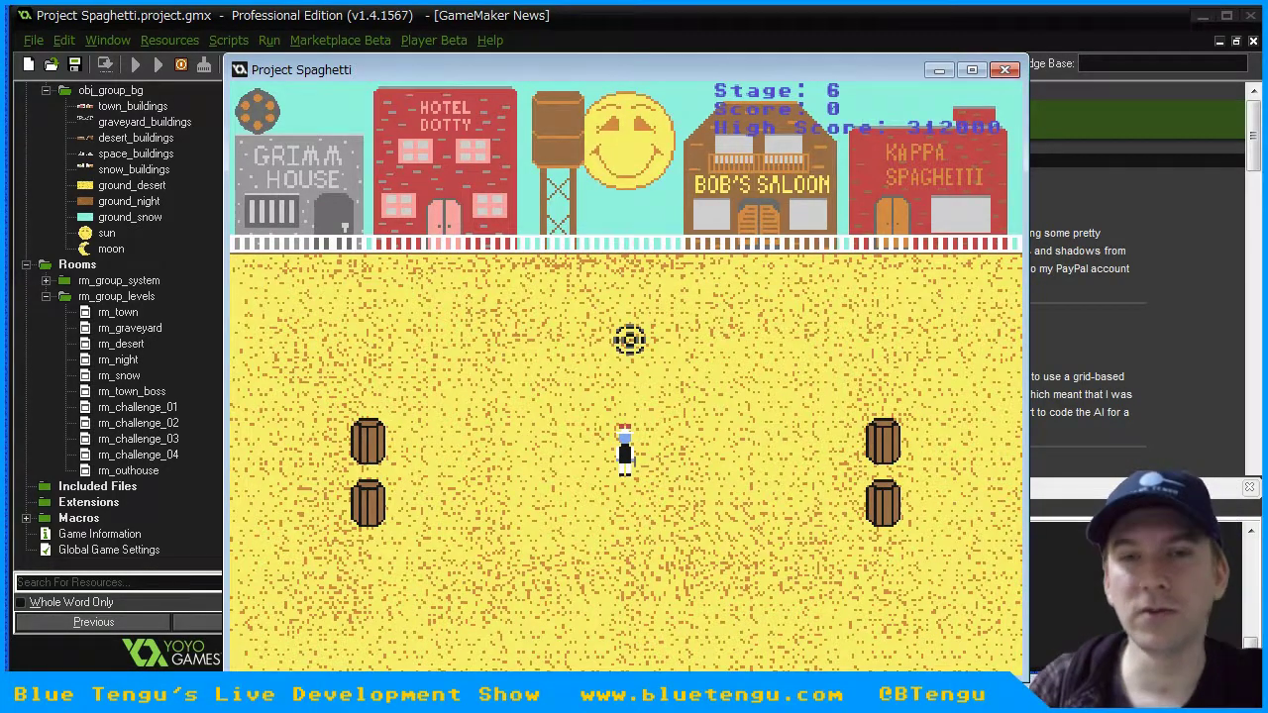
pyautogui.press('n')
pyautogui.press('n')
pyautogui.press('n')
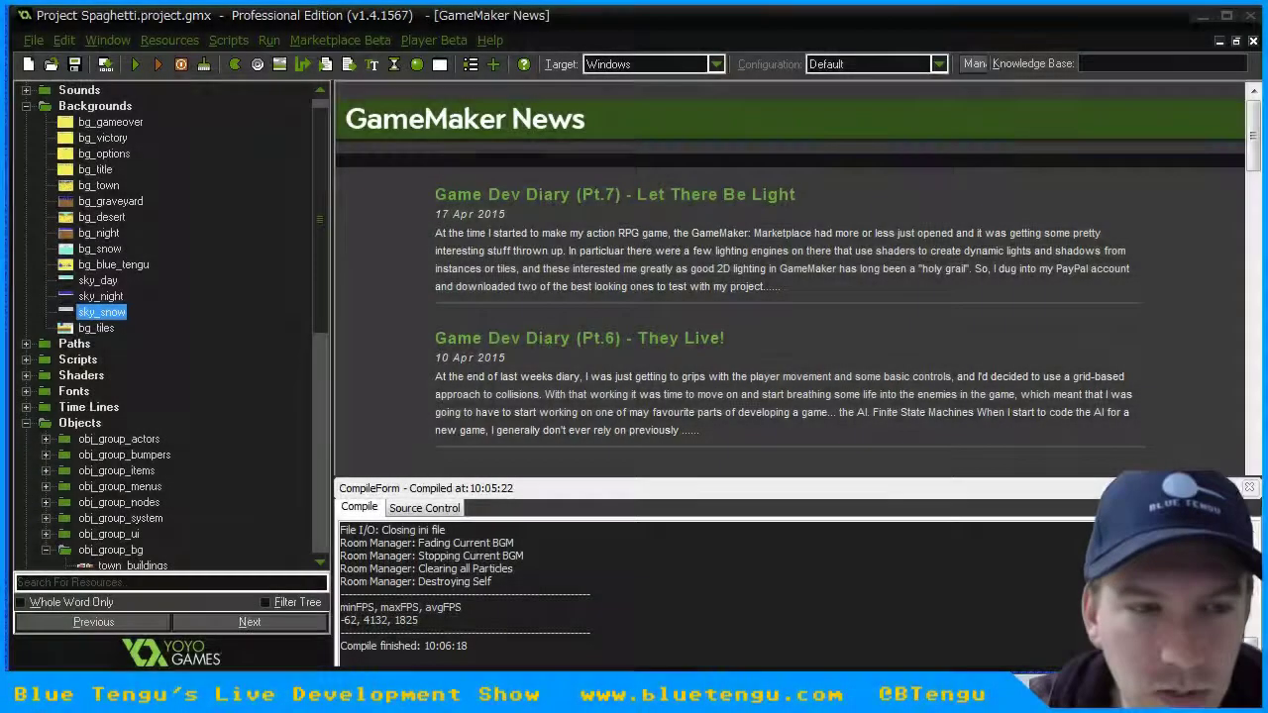
# - Save the Project Spaghetti project and close GameMaker
pyautogui.click(75, 65)
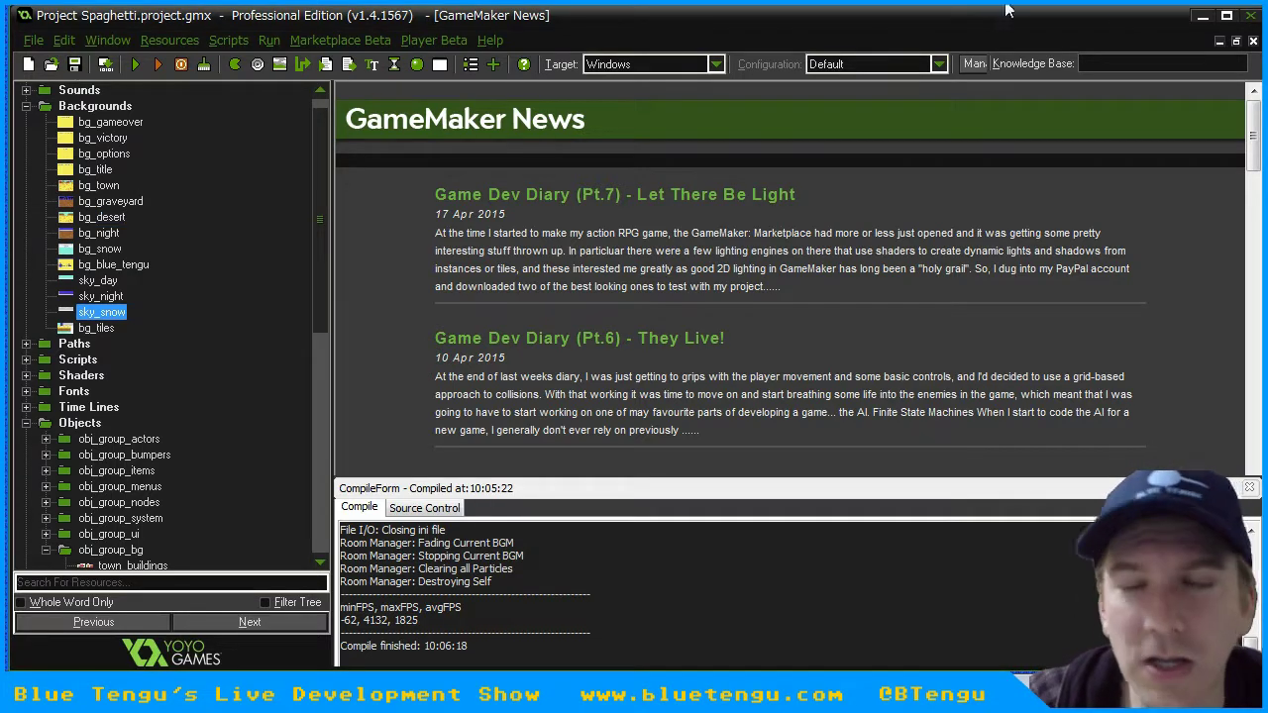
pyautogui.click(1252, 17)
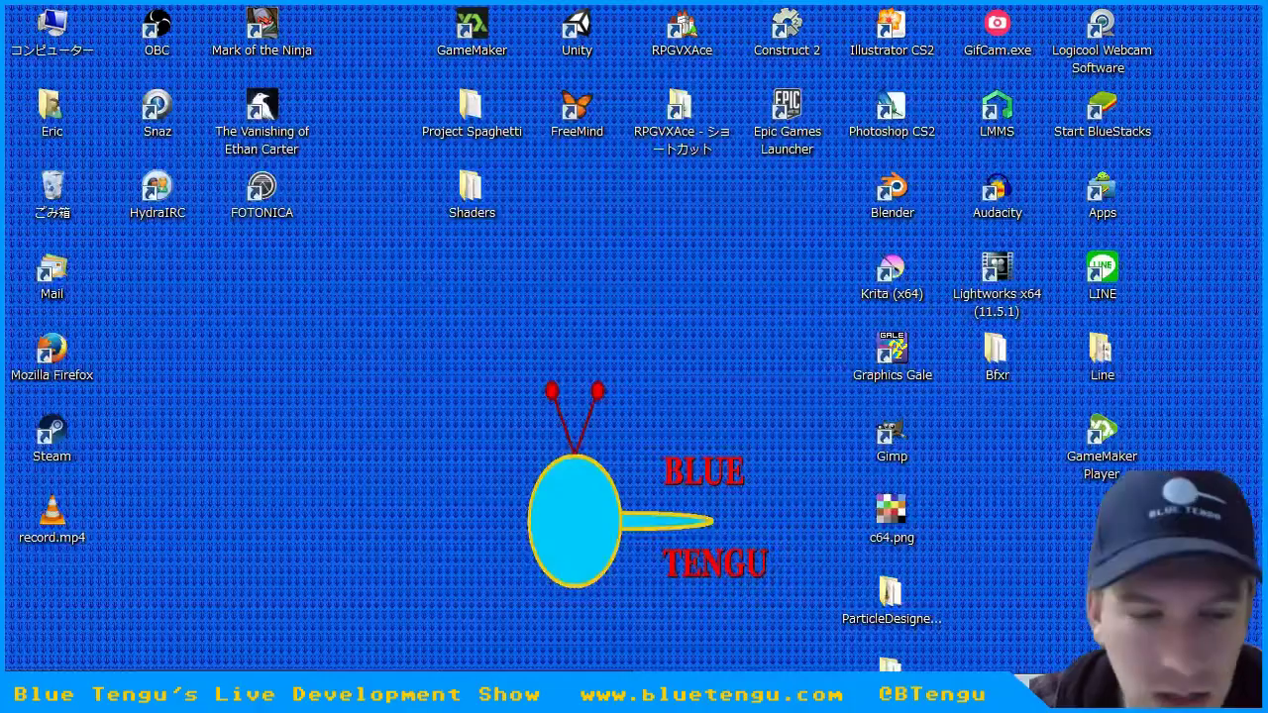
# - Switch to the Project Spaghetti Trello board in the browser and view its Episode 42, In Progress and Done lists
pyautogui.hotkey('alt', 'Tab')
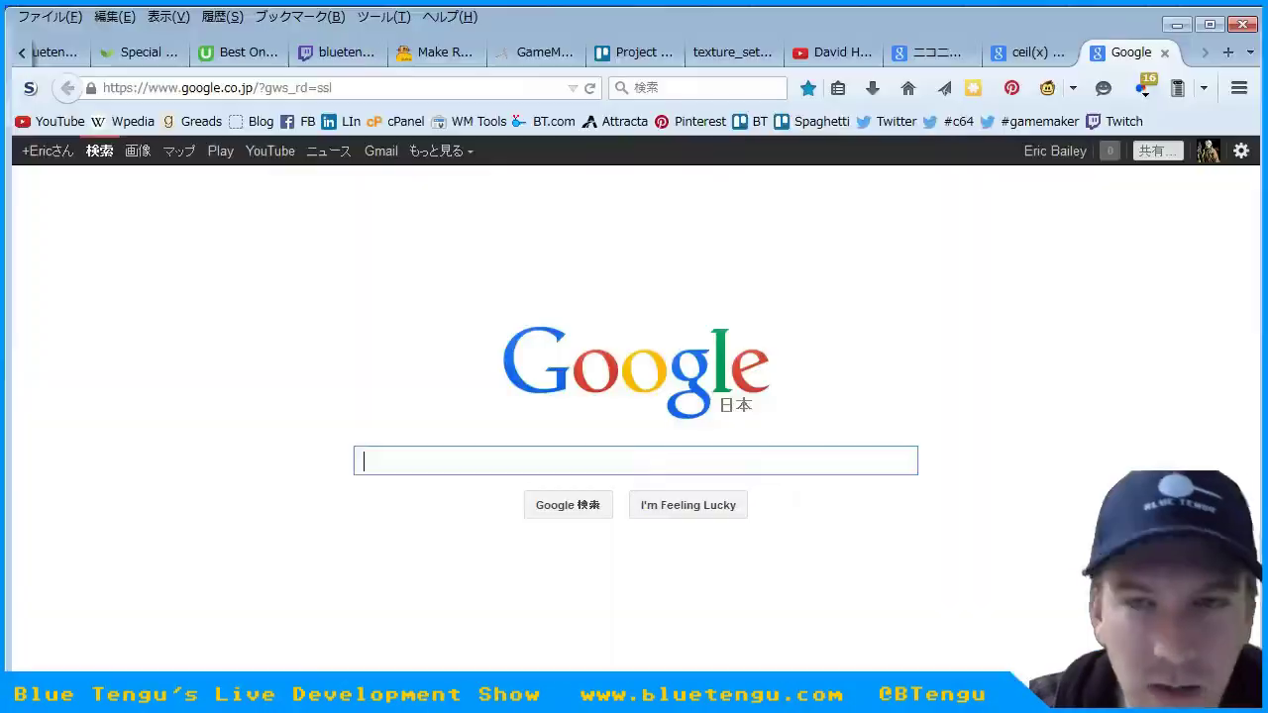
pyautogui.click(639, 52)
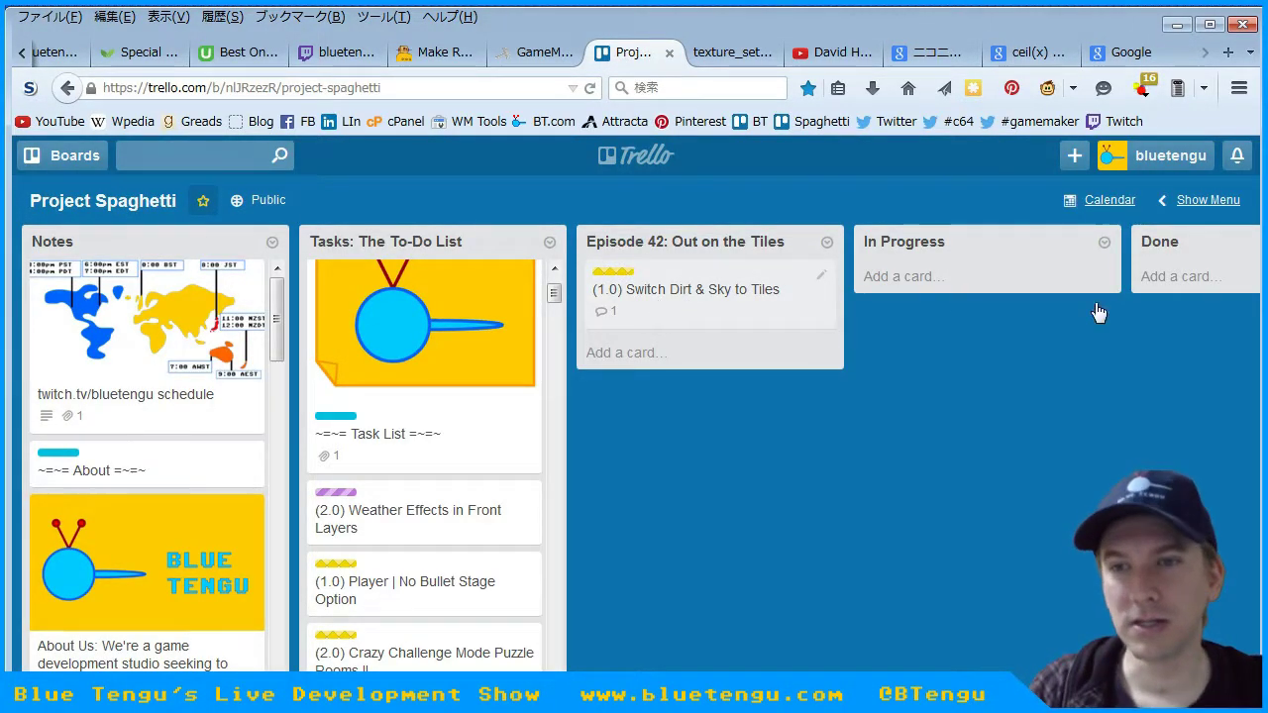
pyautogui.moveTo(1164, 287); pyautogui.dragTo(418, 299)
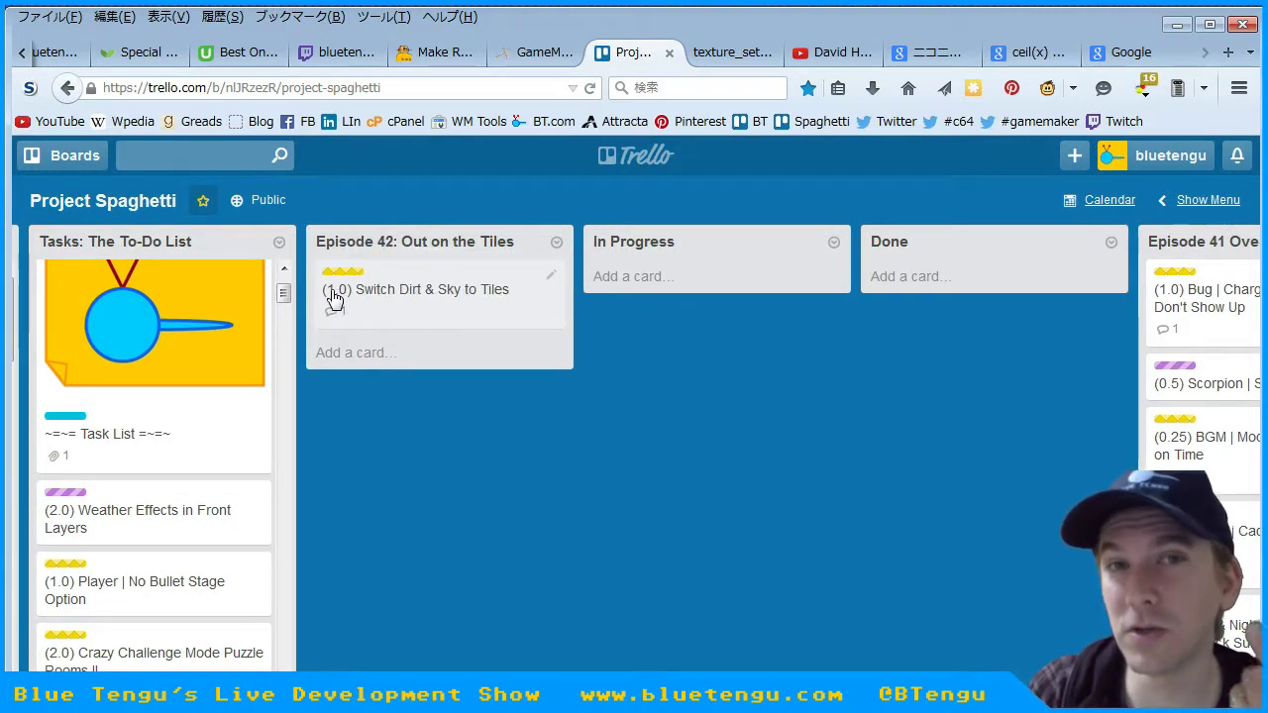